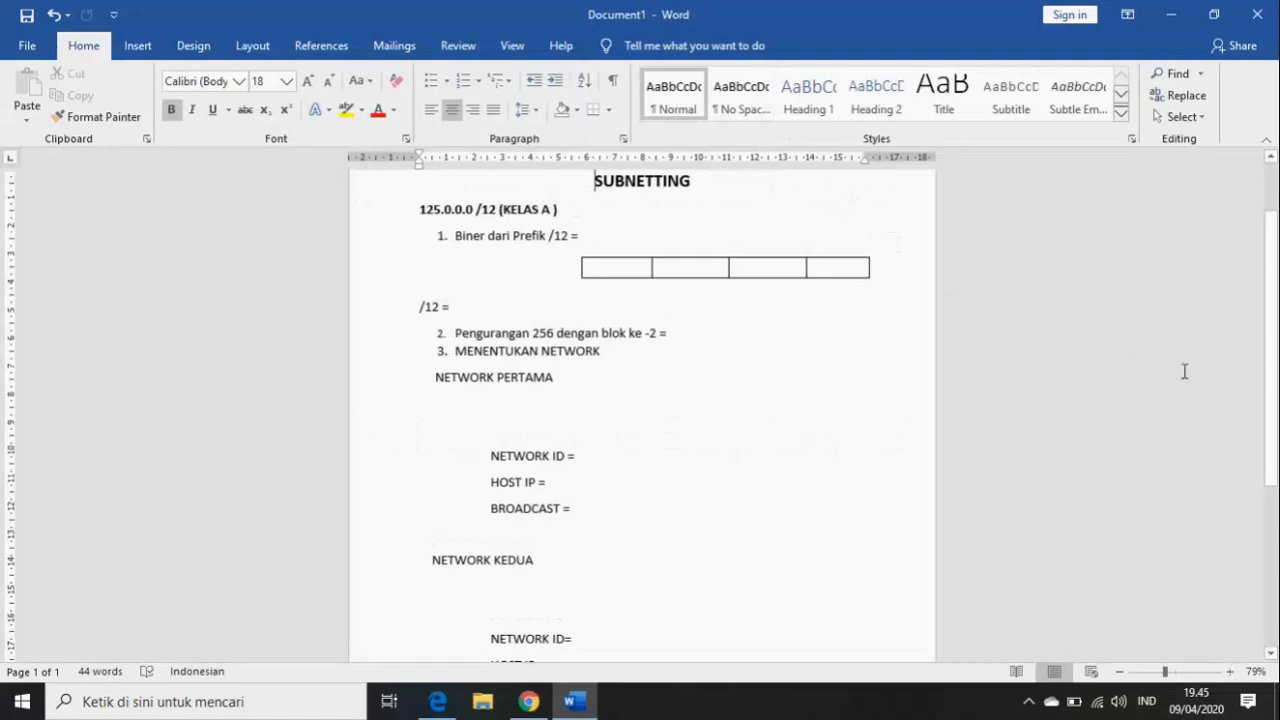
# - Write the /12 prefix in binary as 11111111.11110000.00000000.00000000, correcting a stray slash
pyautogui.scroll(2, 1270, 350)
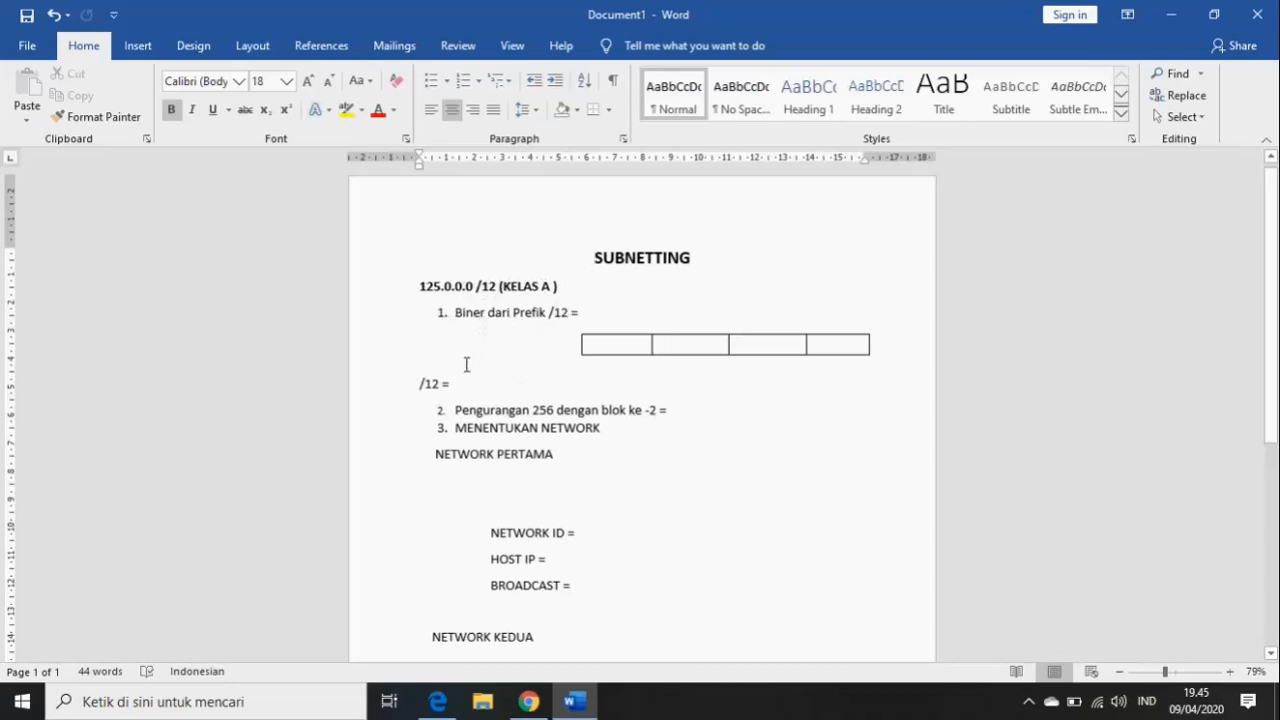
pyautogui.click(592, 314)
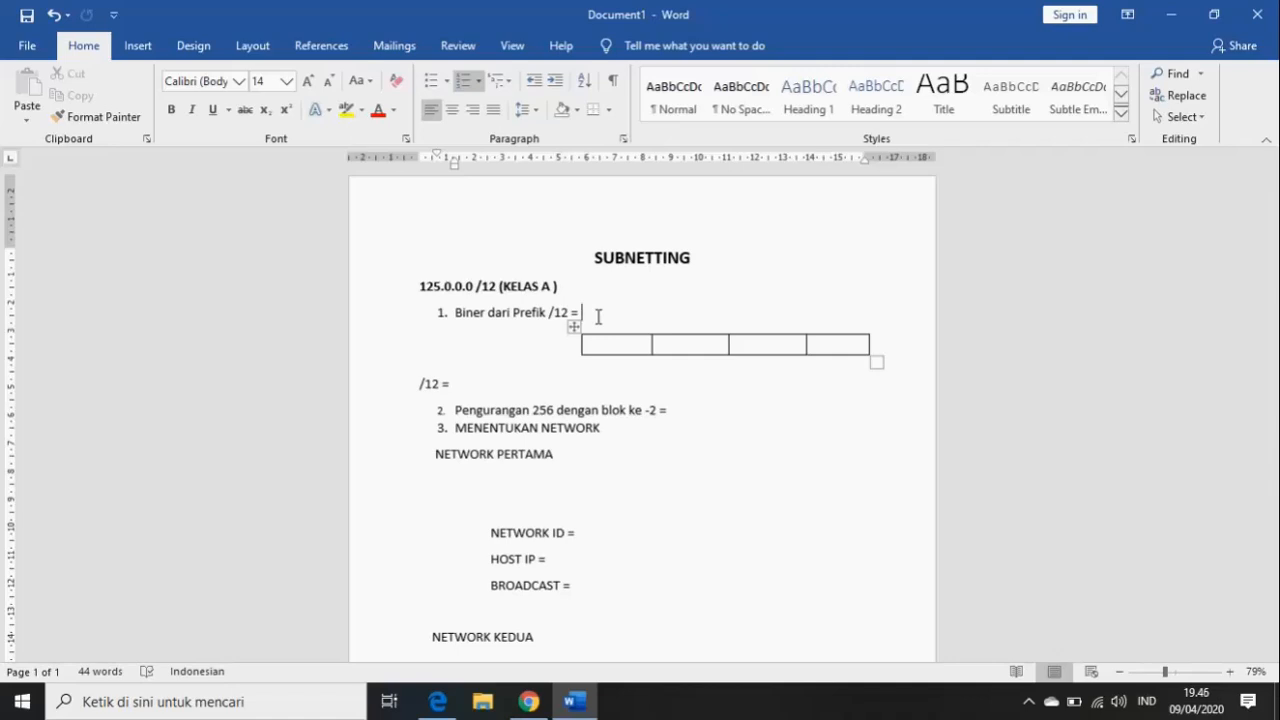
pyautogui.write('11111111')
pyautogui.write('.1111')
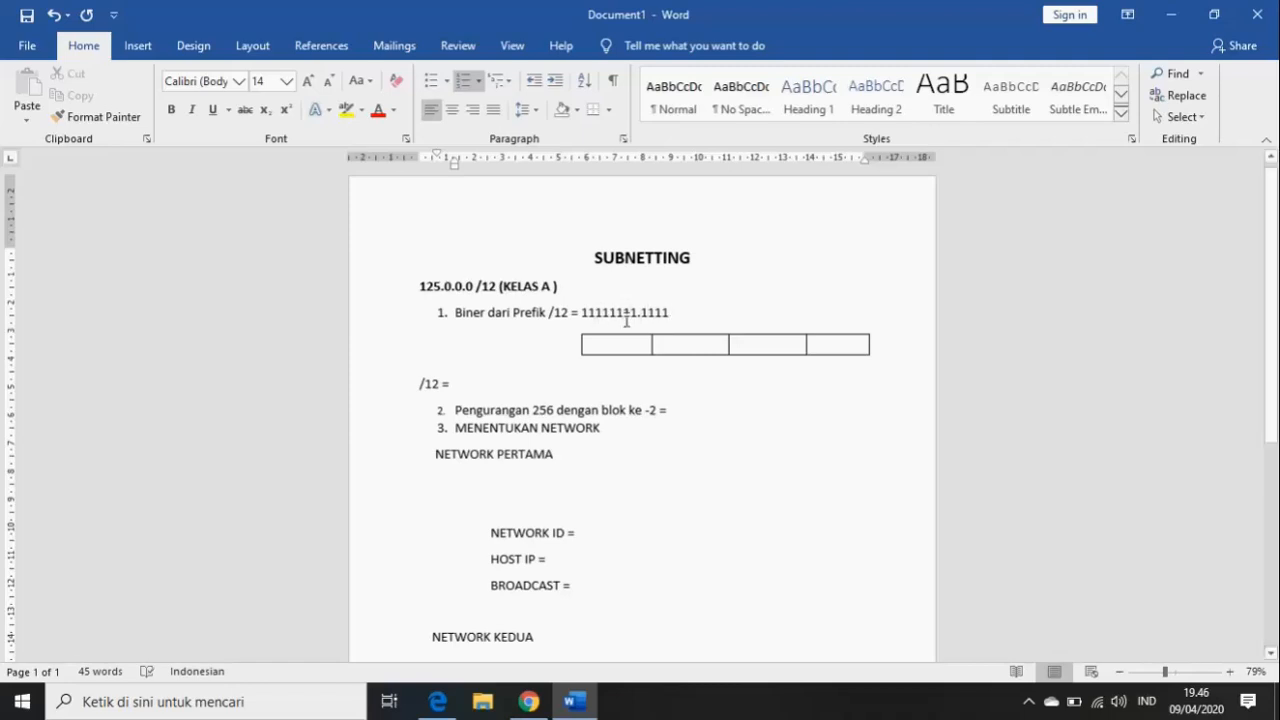
pyautogui.write('0000')
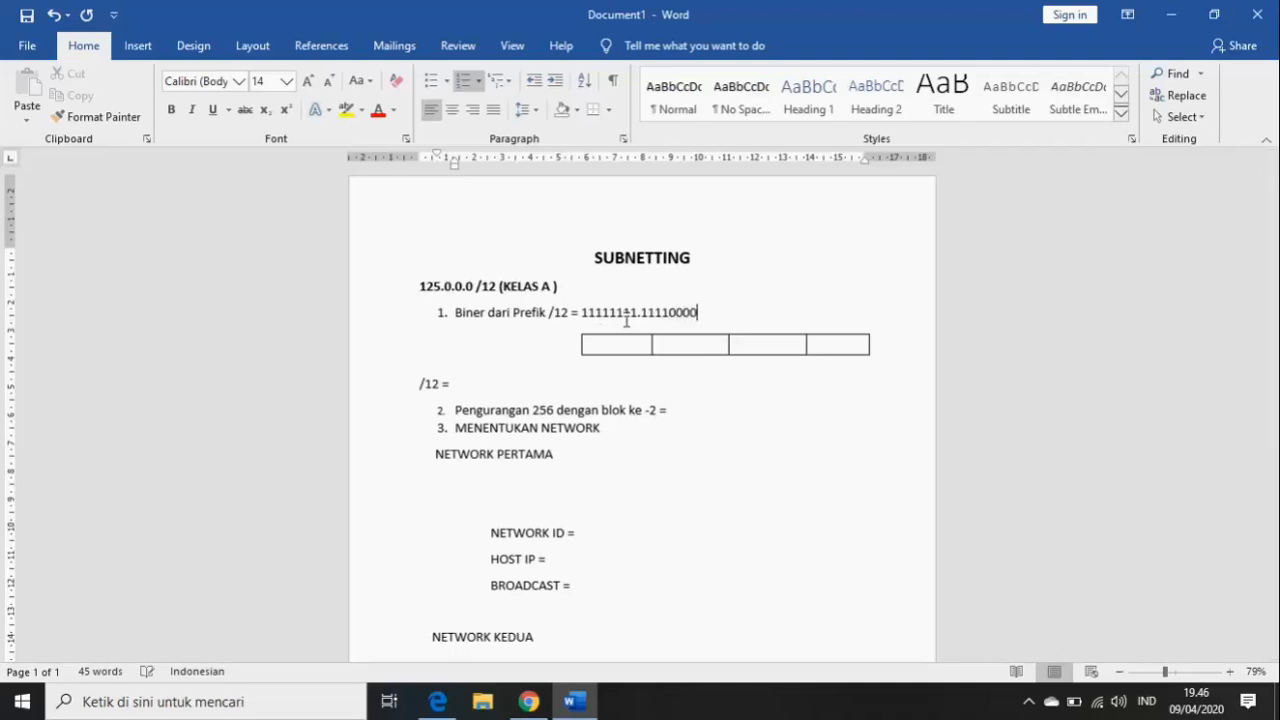
pyautogui.write('/')
pyautogui.press('BackSpace')
pyautogui.write('.')
pyautogui.write('00000000.0000')
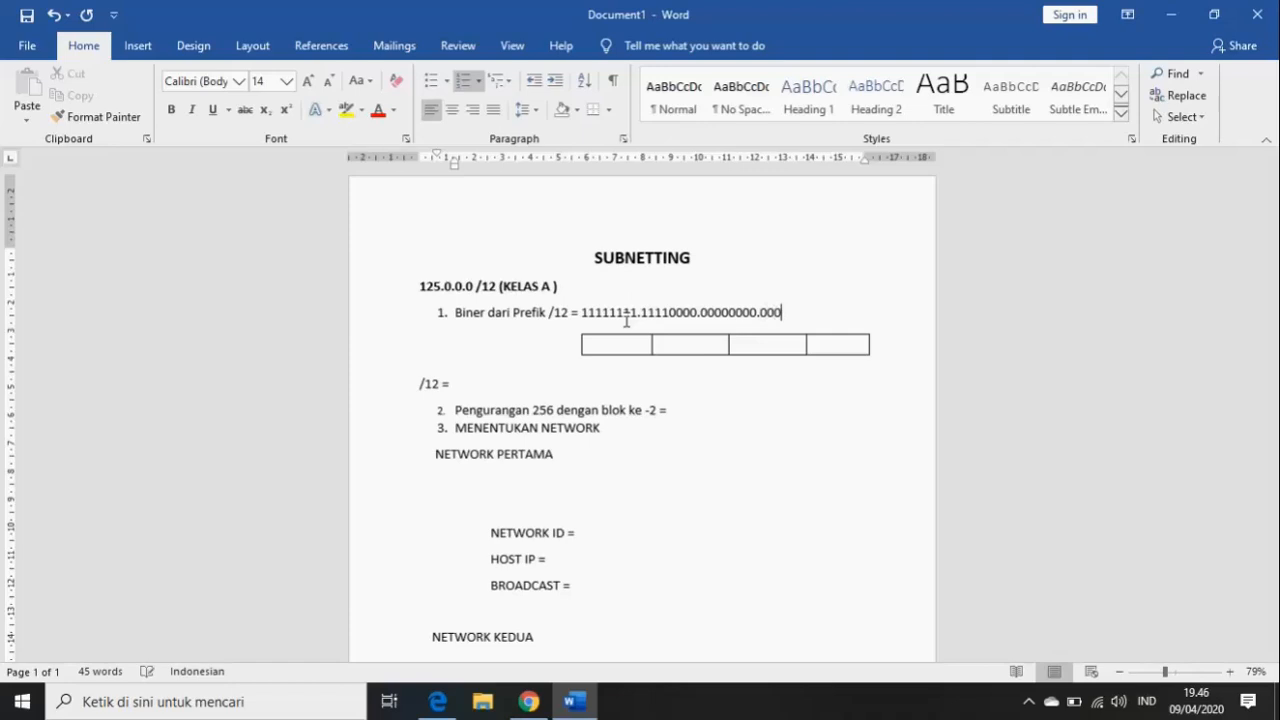
pyautogui.write('0000')
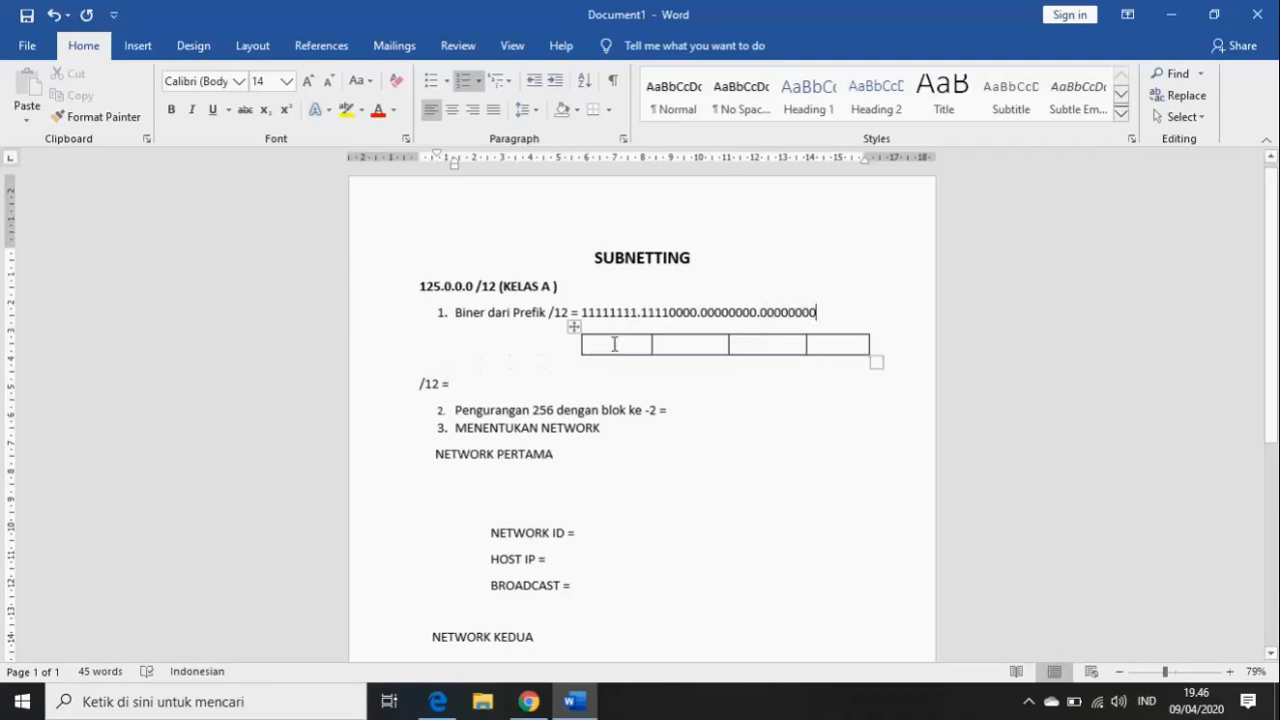
# - Fill the four table cells with the decimal mask octets 255, 240, 0 and 0
pyautogui.click(610, 341)
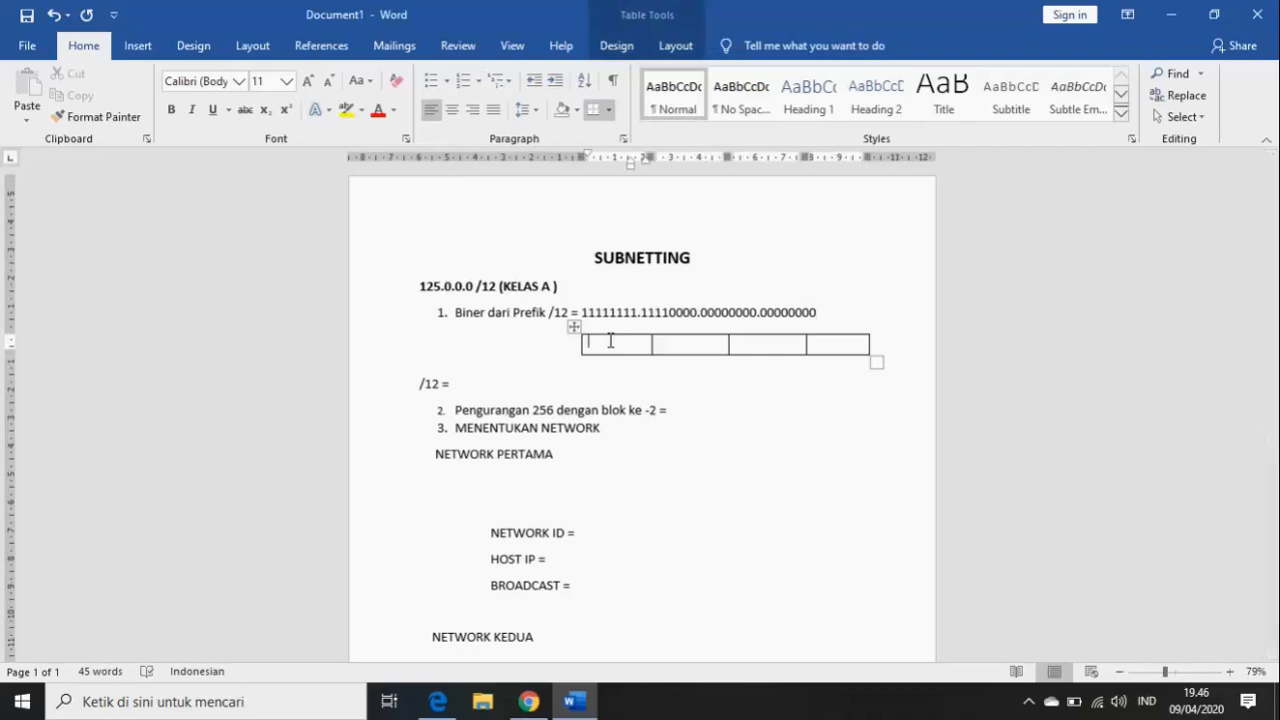
pyautogui.write('255')
pyautogui.press('Tab')
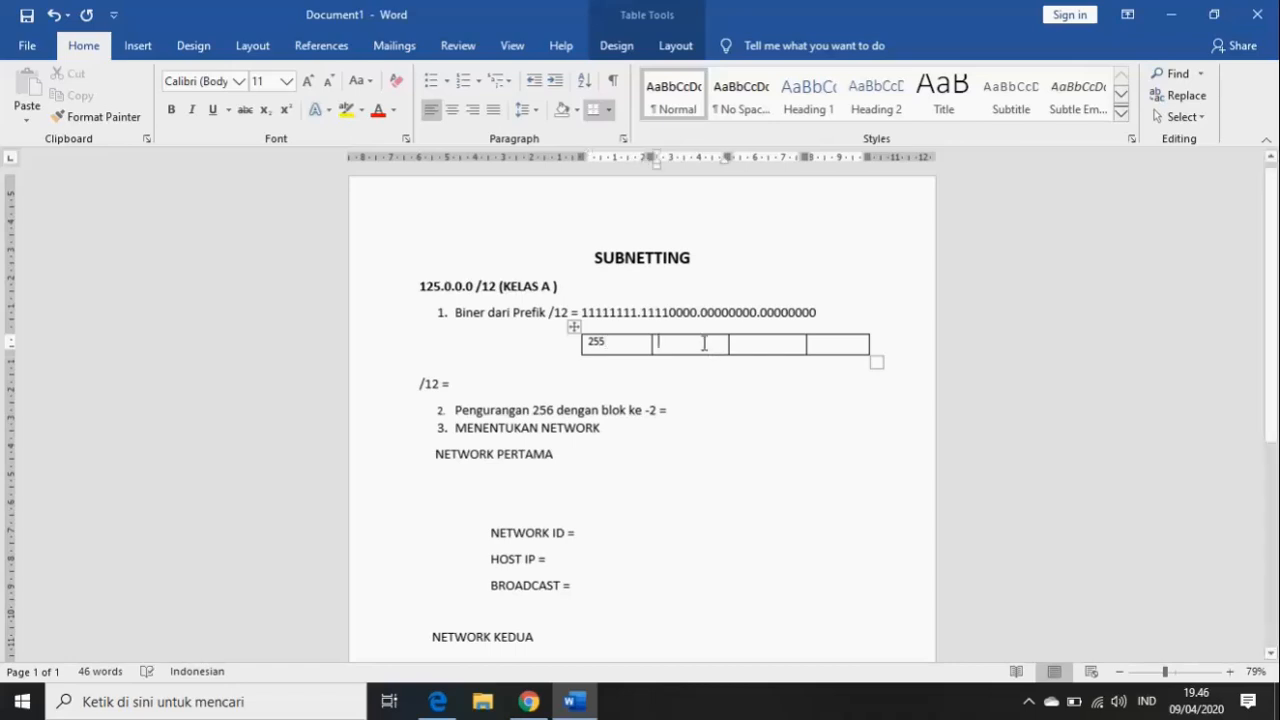
pyautogui.write('240')
pyautogui.click(750, 350)
pyautogui.write('0')
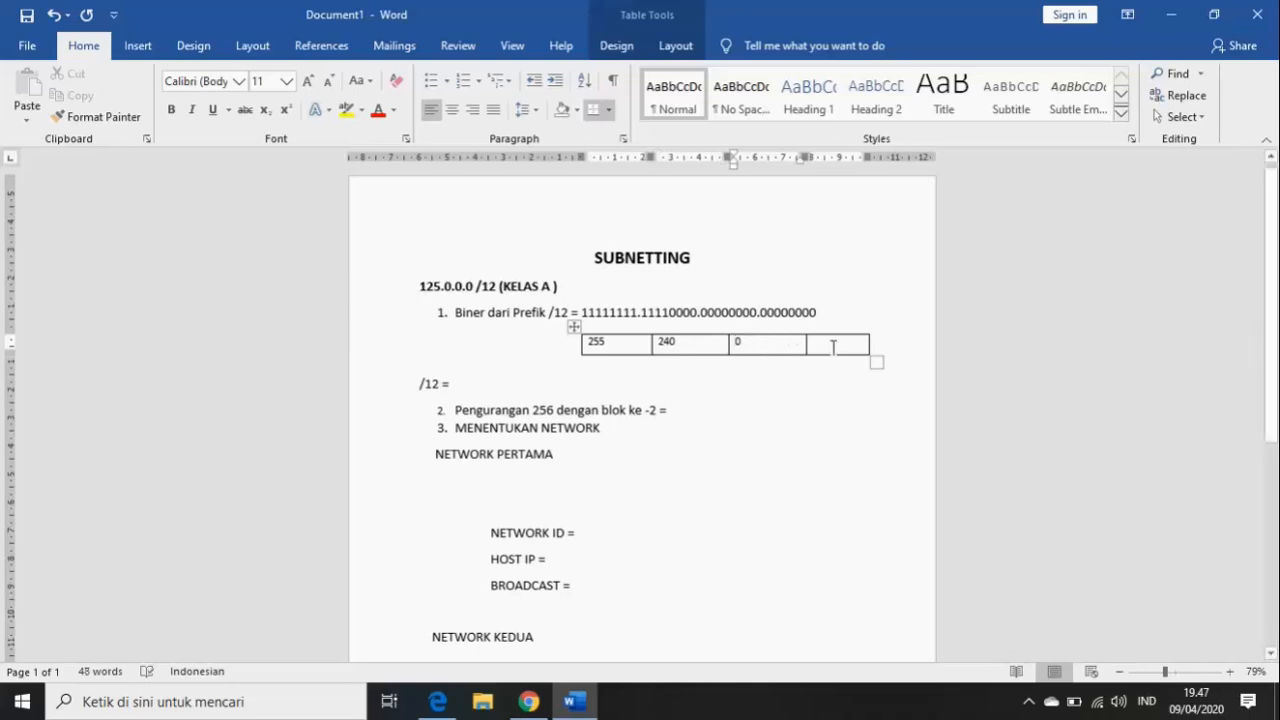
pyautogui.click(833, 347)
pyautogui.write('0')
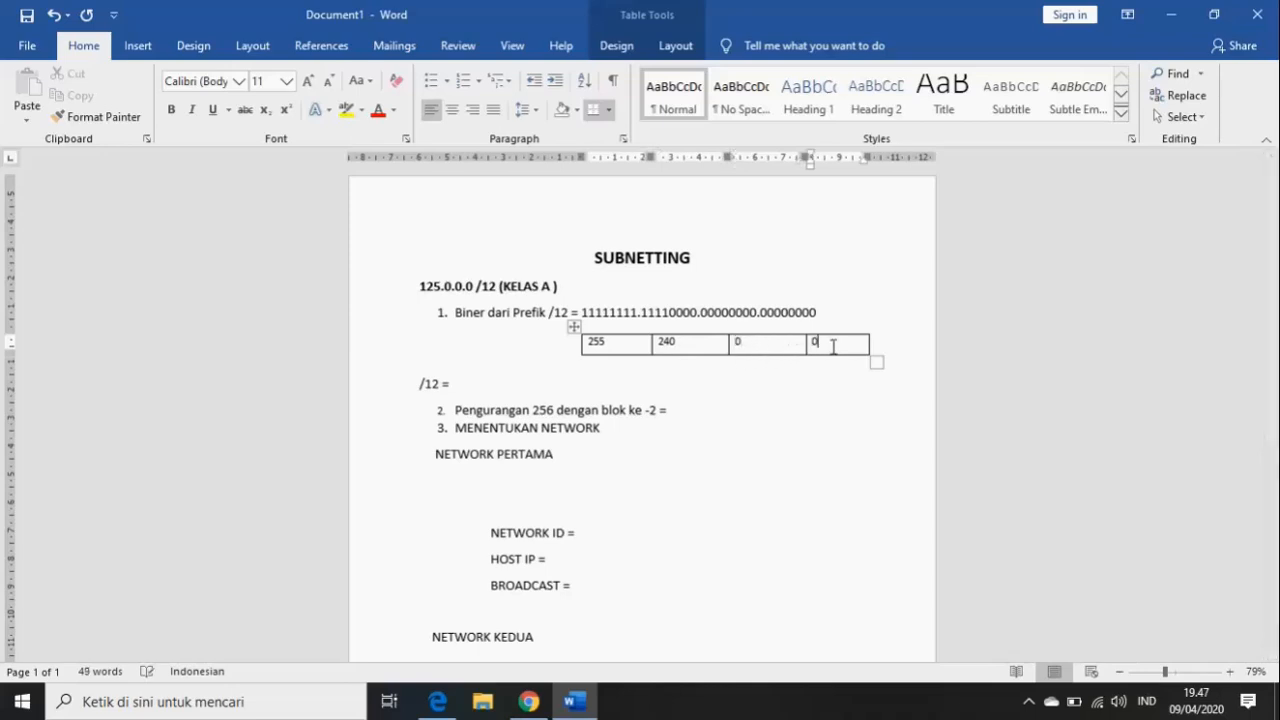
pyautogui.click(465, 389)
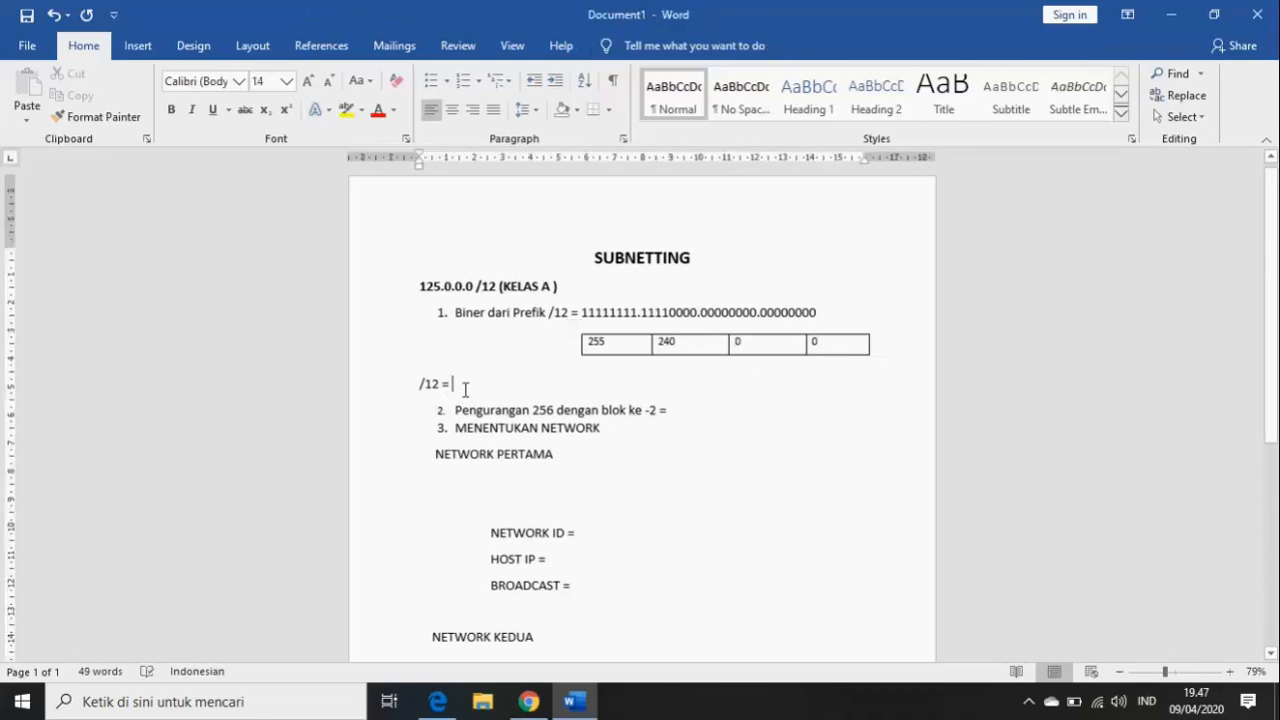
# - Enter 255.240.0.0 after /12 = and the block size 256-240 = 16 on the subtraction line
pyautogui.write('2')
pyautogui.write('5')
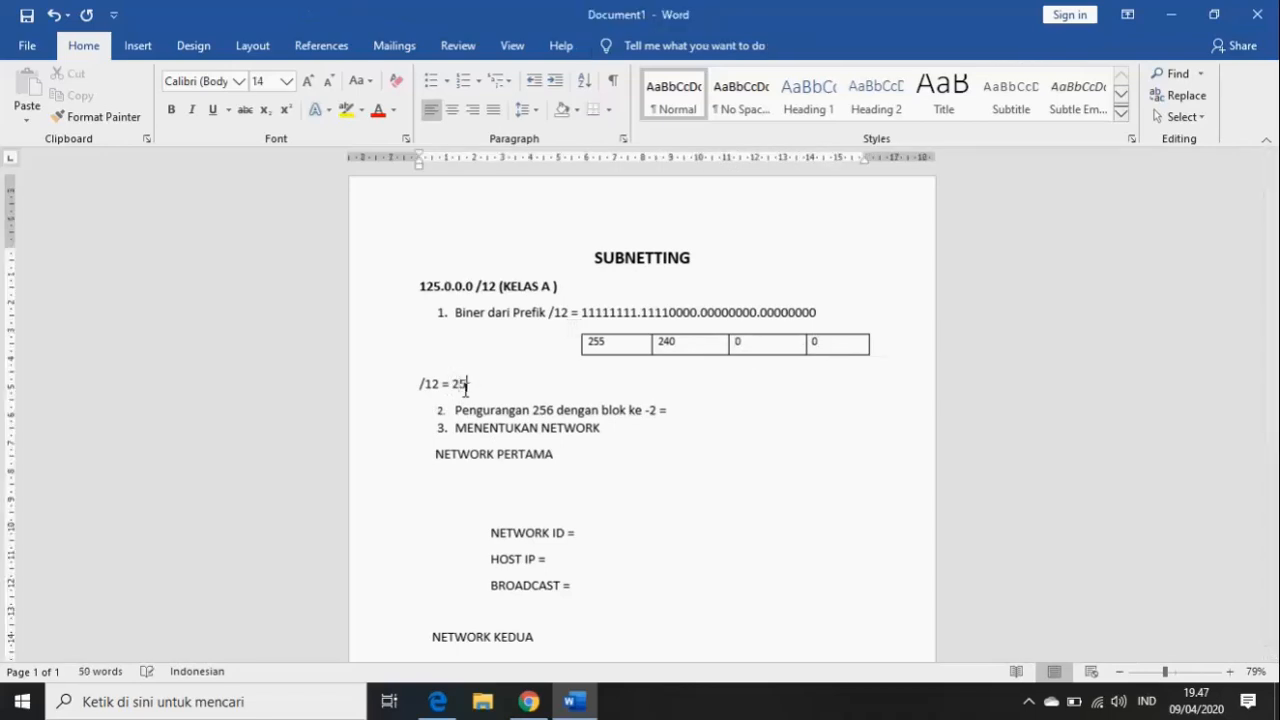
pyautogui.write('5.240.0.0')
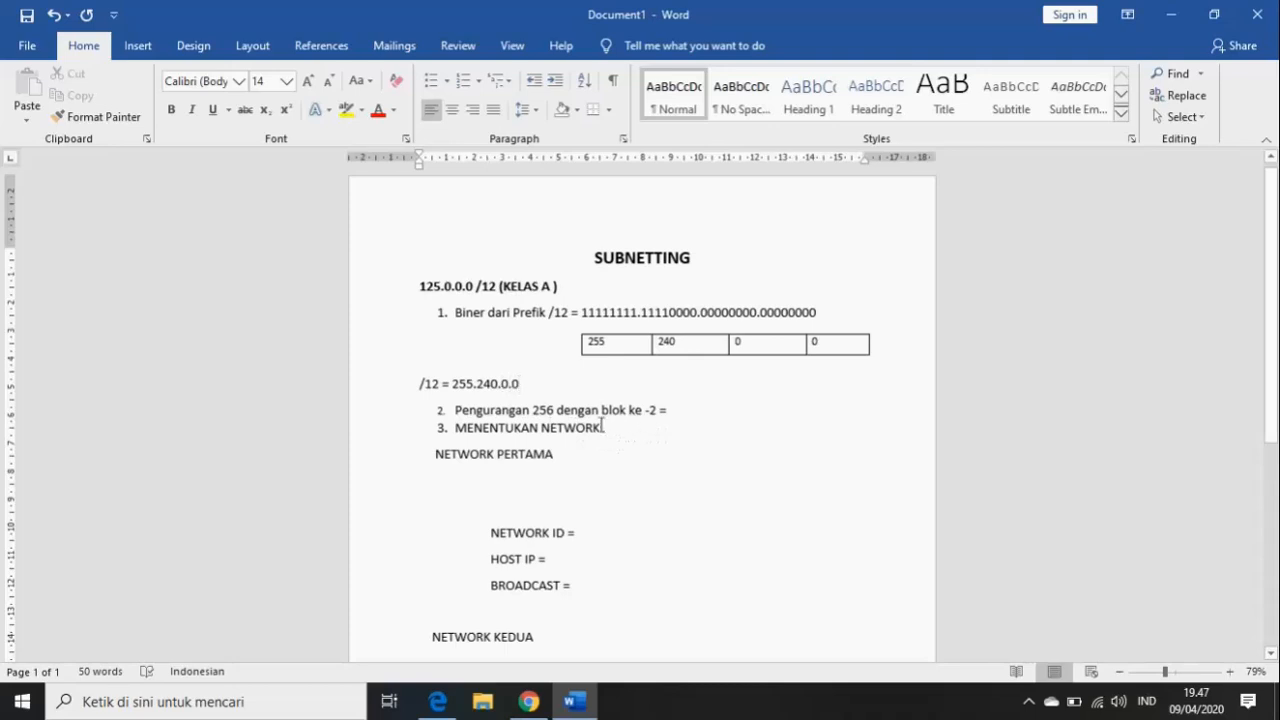
pyautogui.click(692, 413)
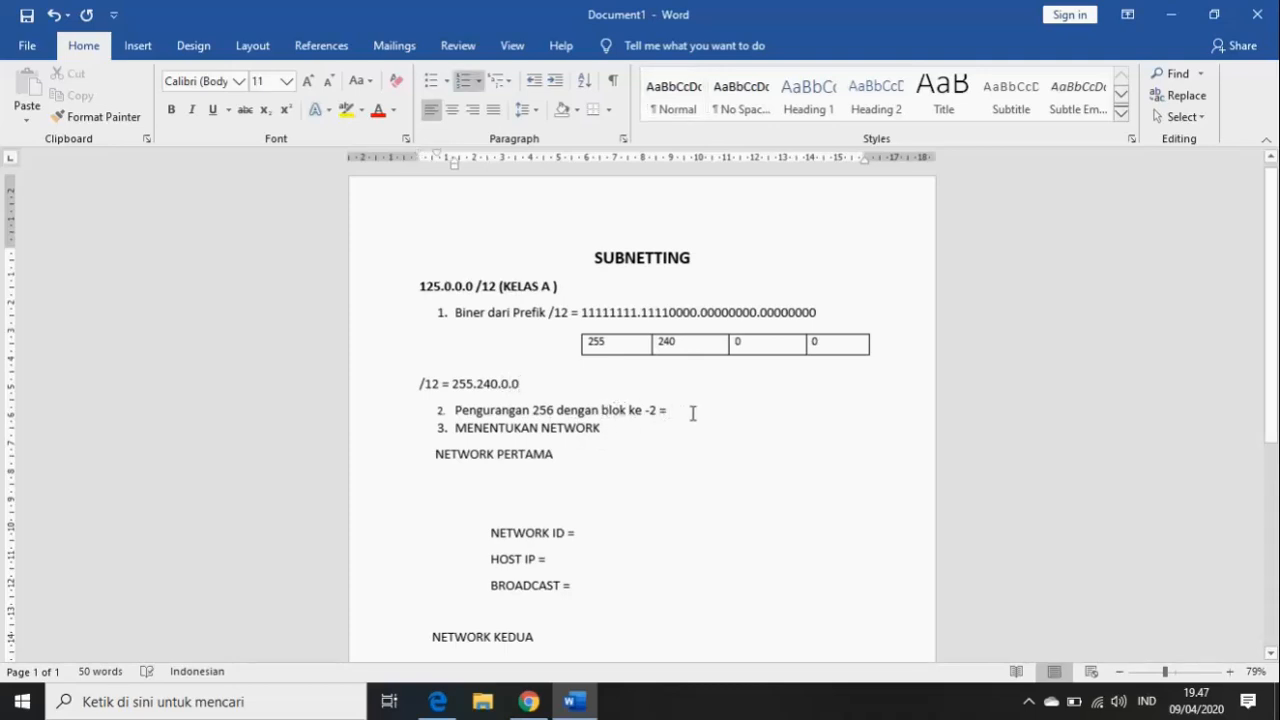
pyautogui.write('256')
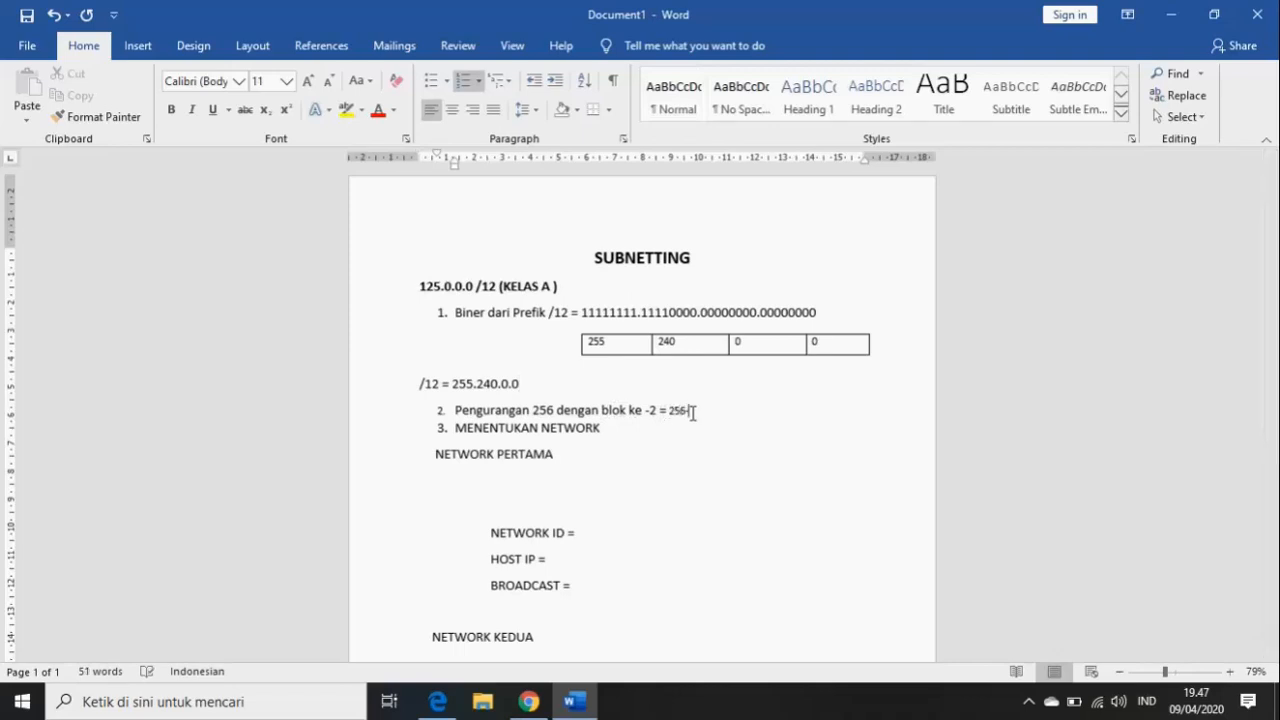
pyautogui.write('-240 = 16')
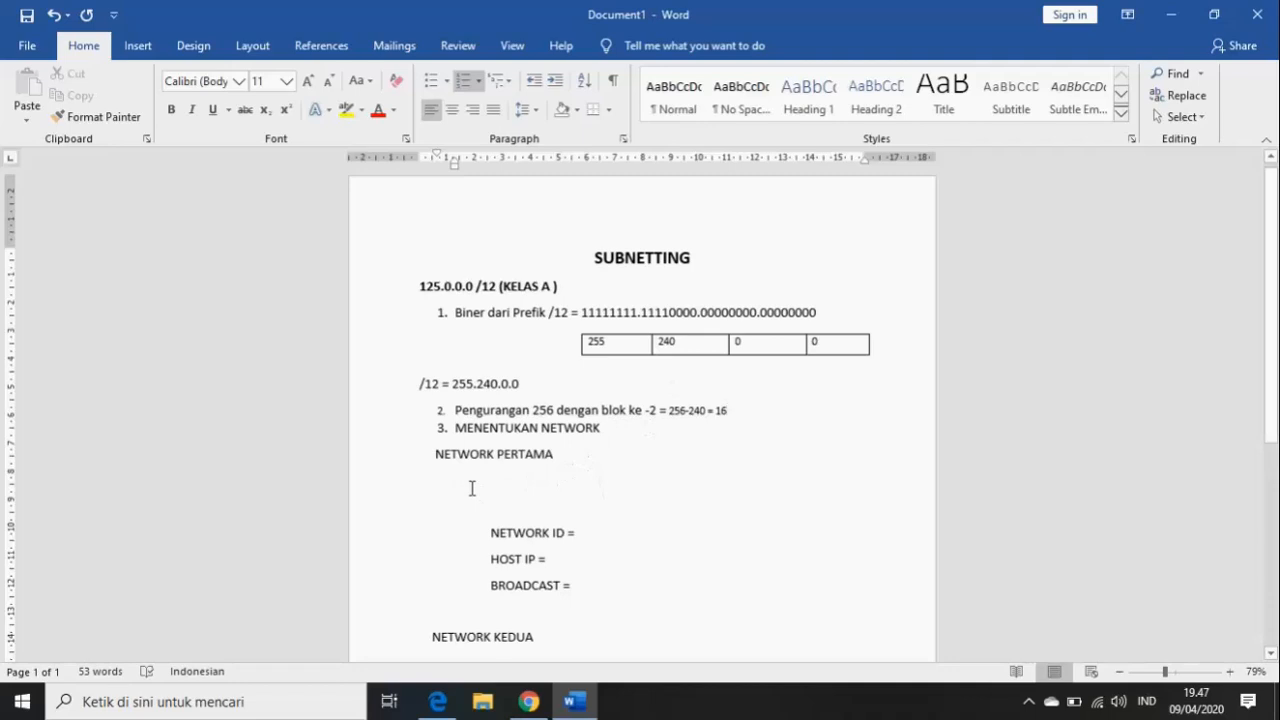
# - Type the first network's range 125.0.0.0-125.15.255.255 under NETWORK PERTAMA and begin its NETWORK ID
pyautogui.click(440, 483)
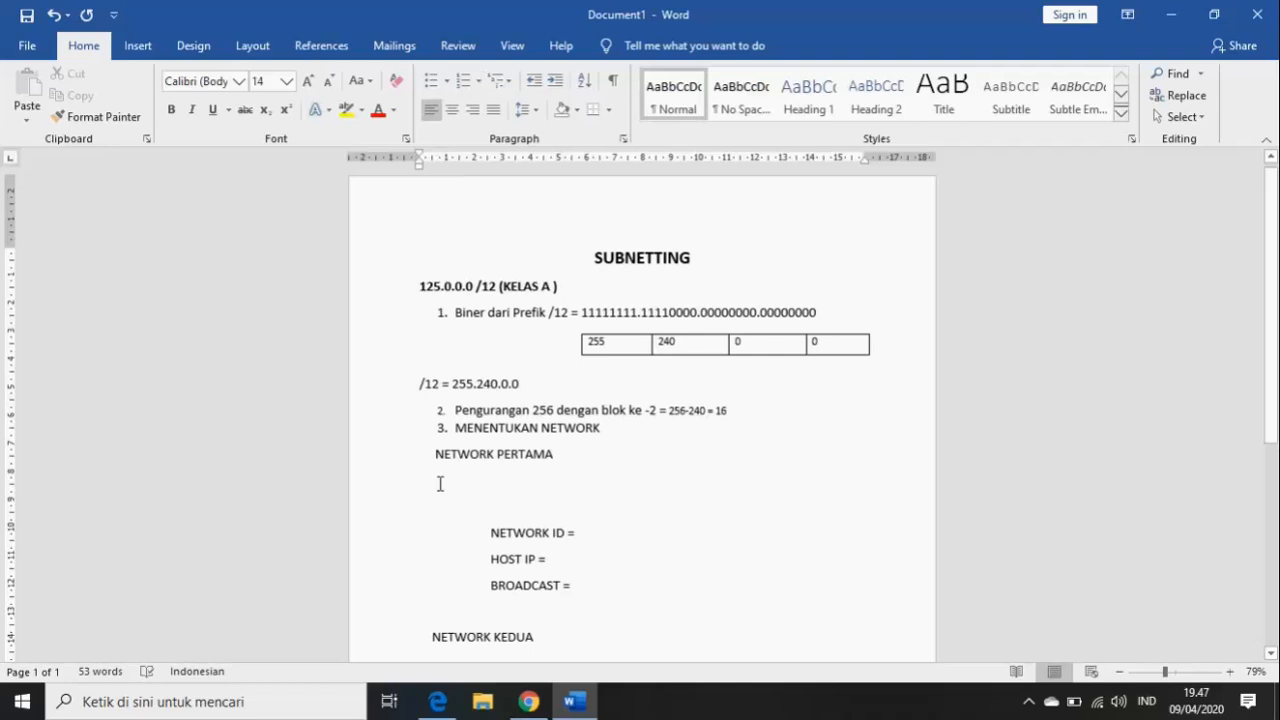
pyautogui.press('Tab')
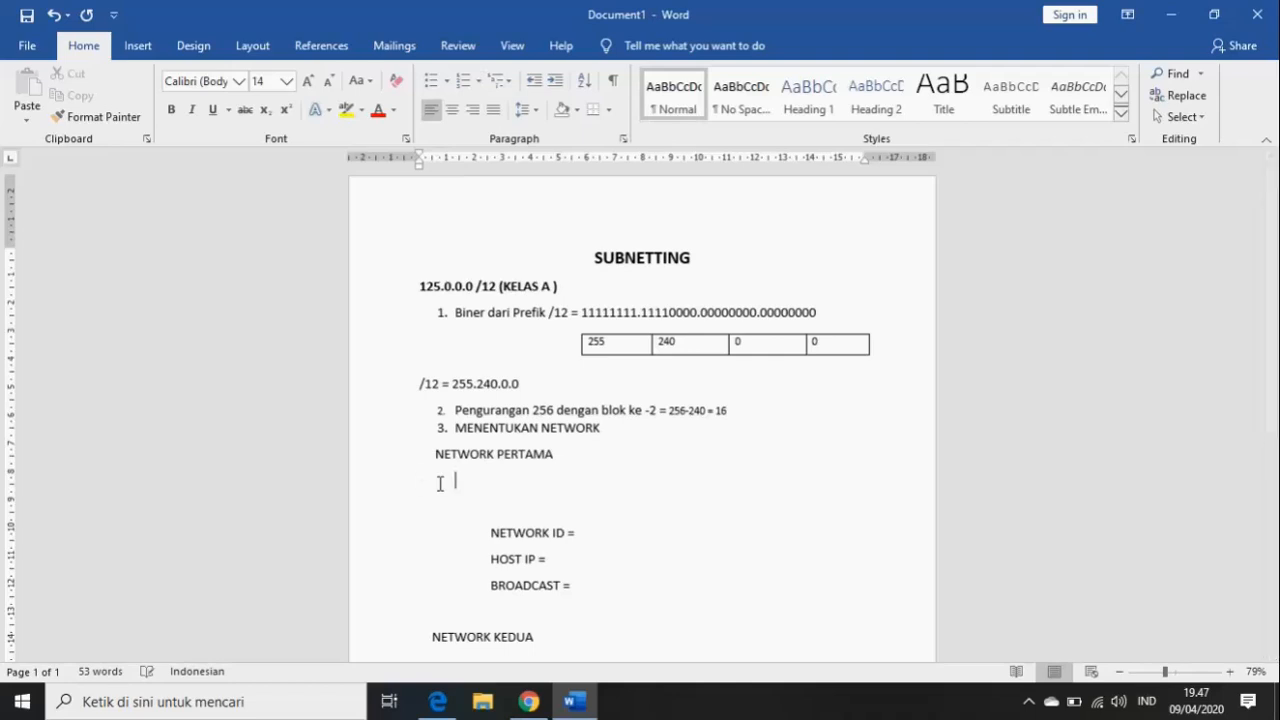
pyautogui.press('BackSpace')
pyautogui.write('125.0.0.0-')
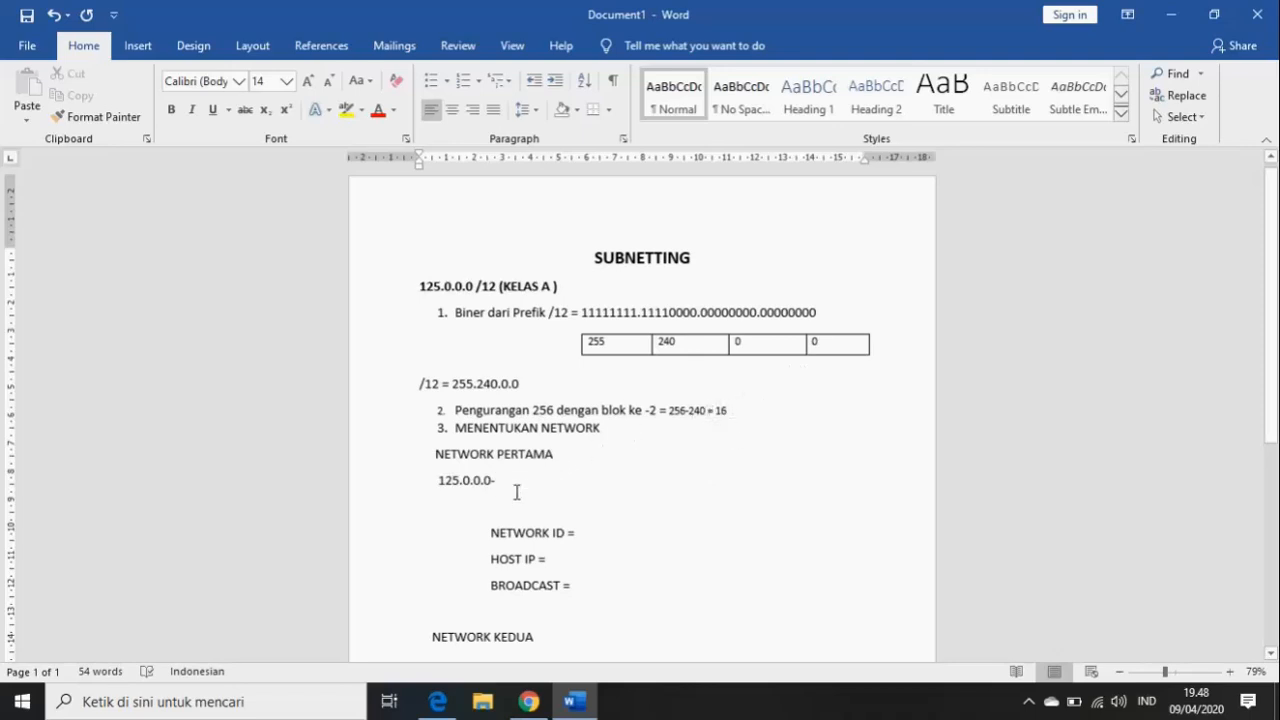
pyautogui.write('125')
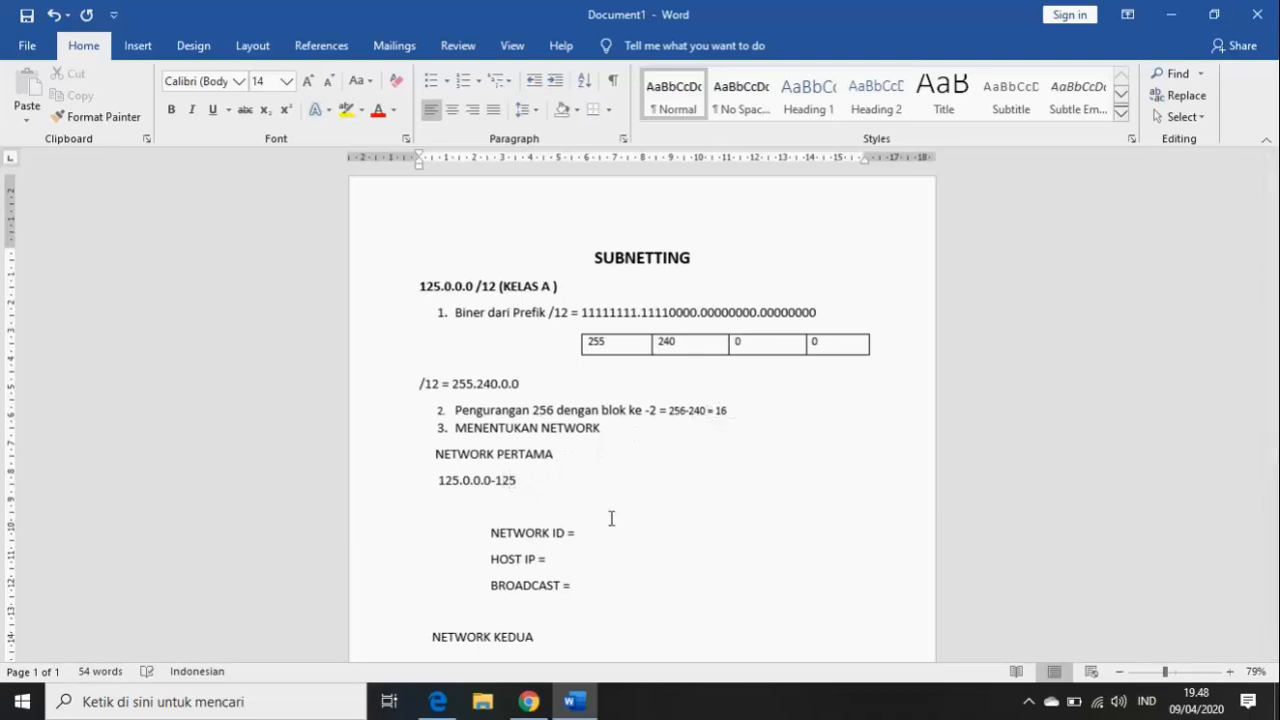
pyautogui.write('.15.')
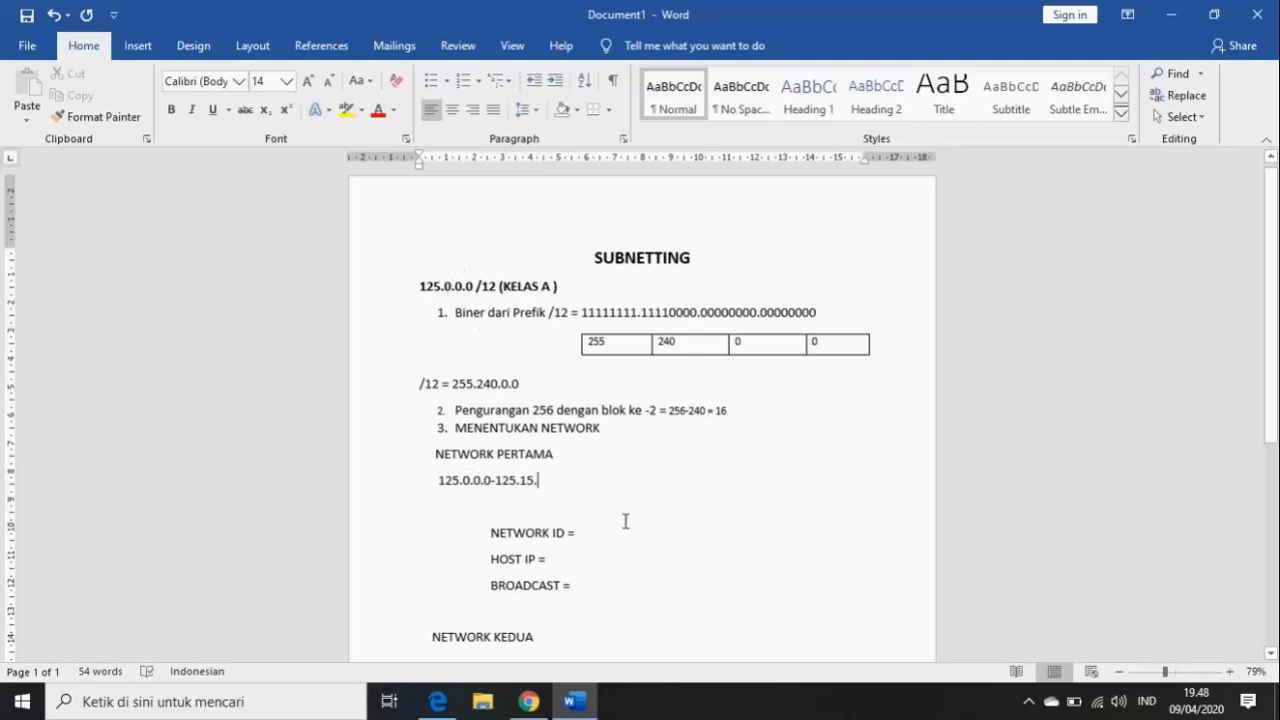
pyautogui.write('25')
pyautogui.write('5')
pyautogui.write('.2')
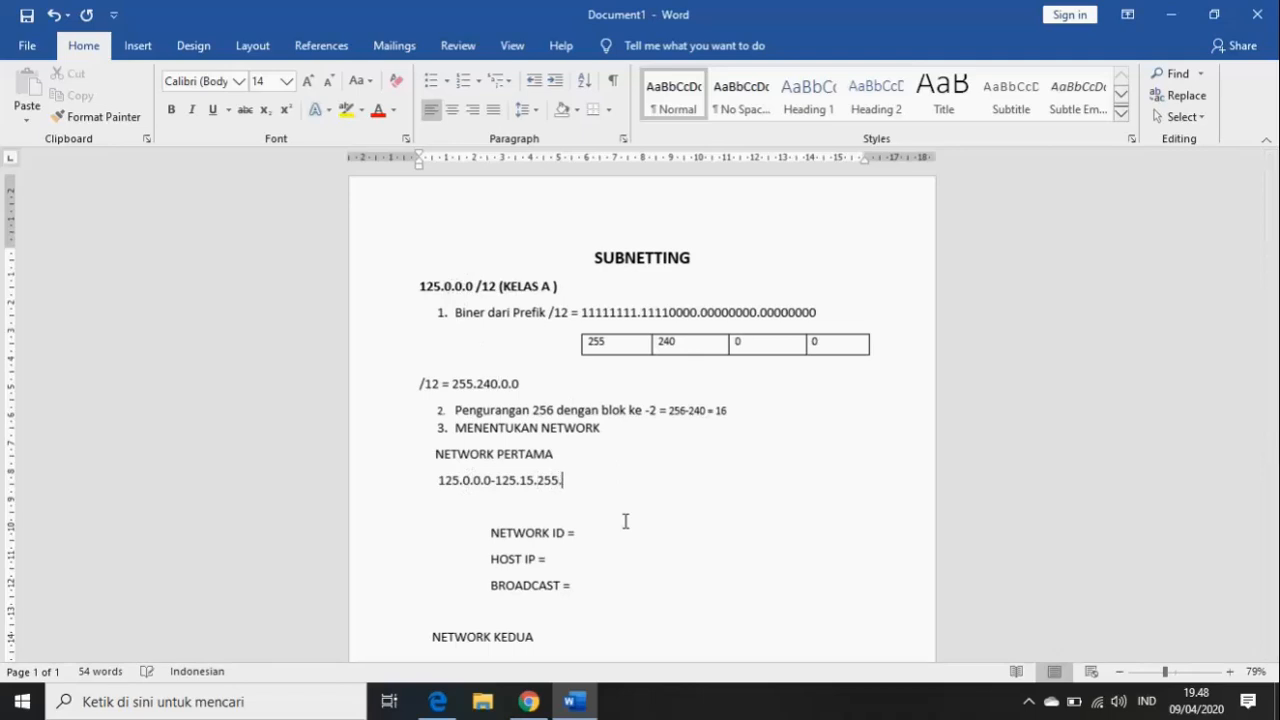
pyautogui.write('55')
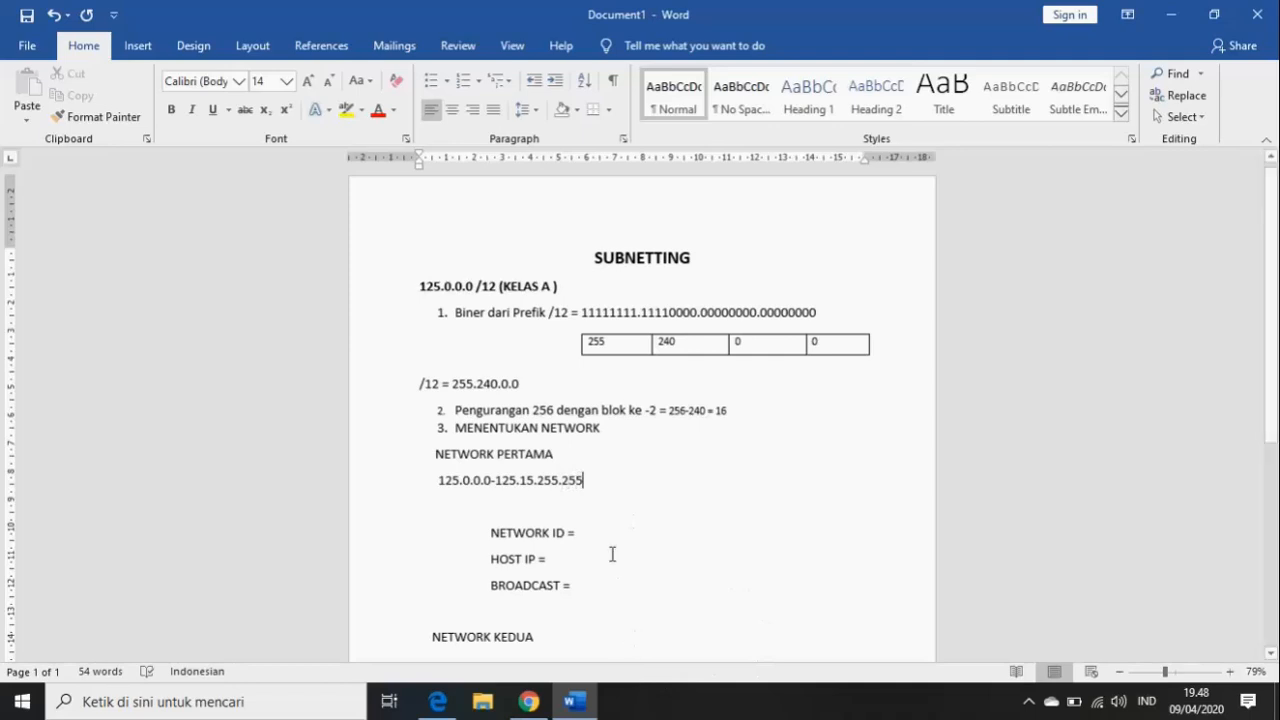
pyautogui.click(591, 532)
pyautogui.write('125')
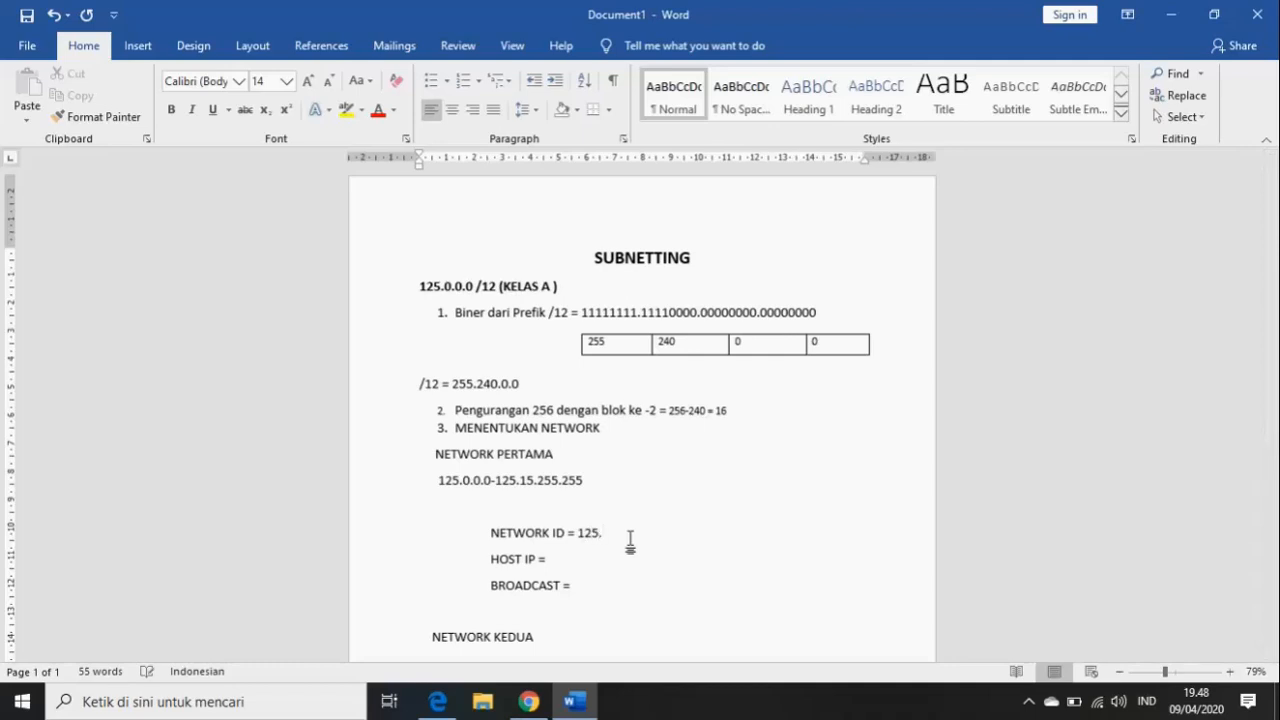
pyautogui.write('.0')
pyautogui.write('.0')
# - Begin the HOST IP entry with 125.0.0.1- 125 after the 125.0.0.0 network ID
pyautogui.write('12')
pyautogui.write('5.')
pyautogui.write('0')
pyautogui.write('.0')
pyautogui.write('.')
pyautogui.write('1')
pyautogui.write('-')
pyautogui.write(' 1')
pyautogui.write('2')
pyautogui.write('5')
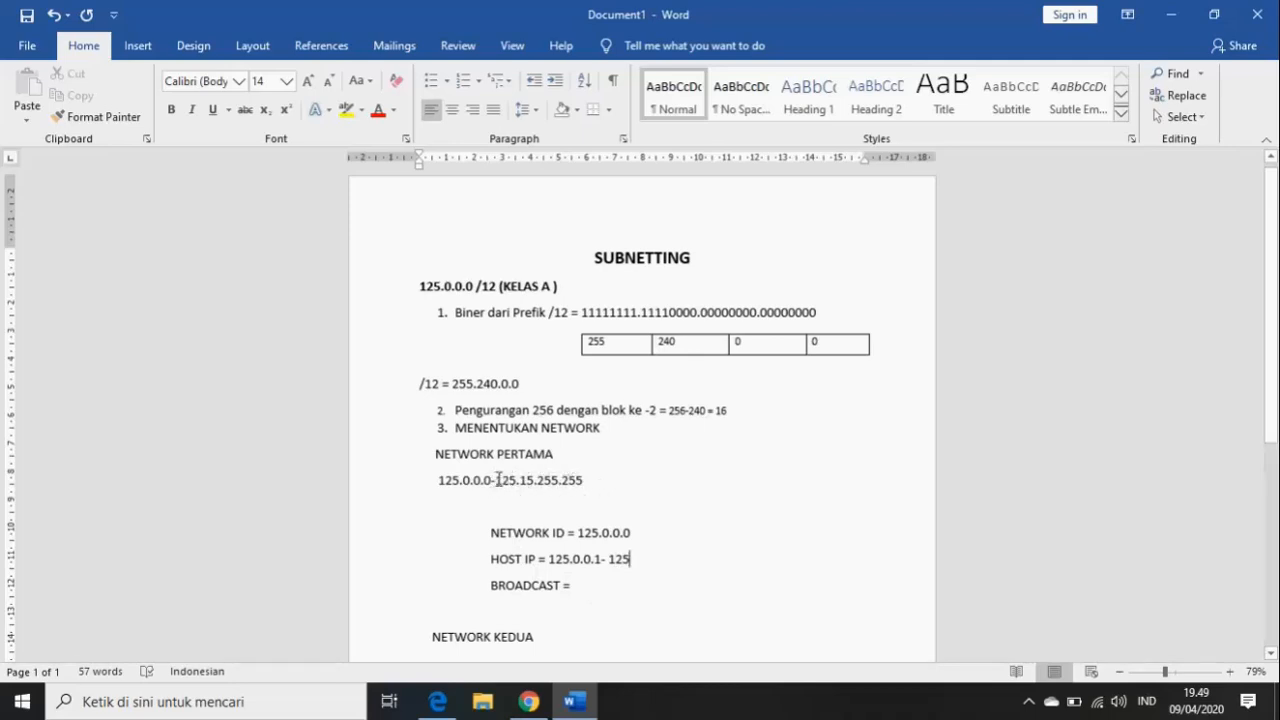
# - Complete the first network's host range as 125.0.0.1- 125.15.255.254 using the copied end address
pyautogui.moveTo(497, 480); pyautogui.dragTo(585, 482)
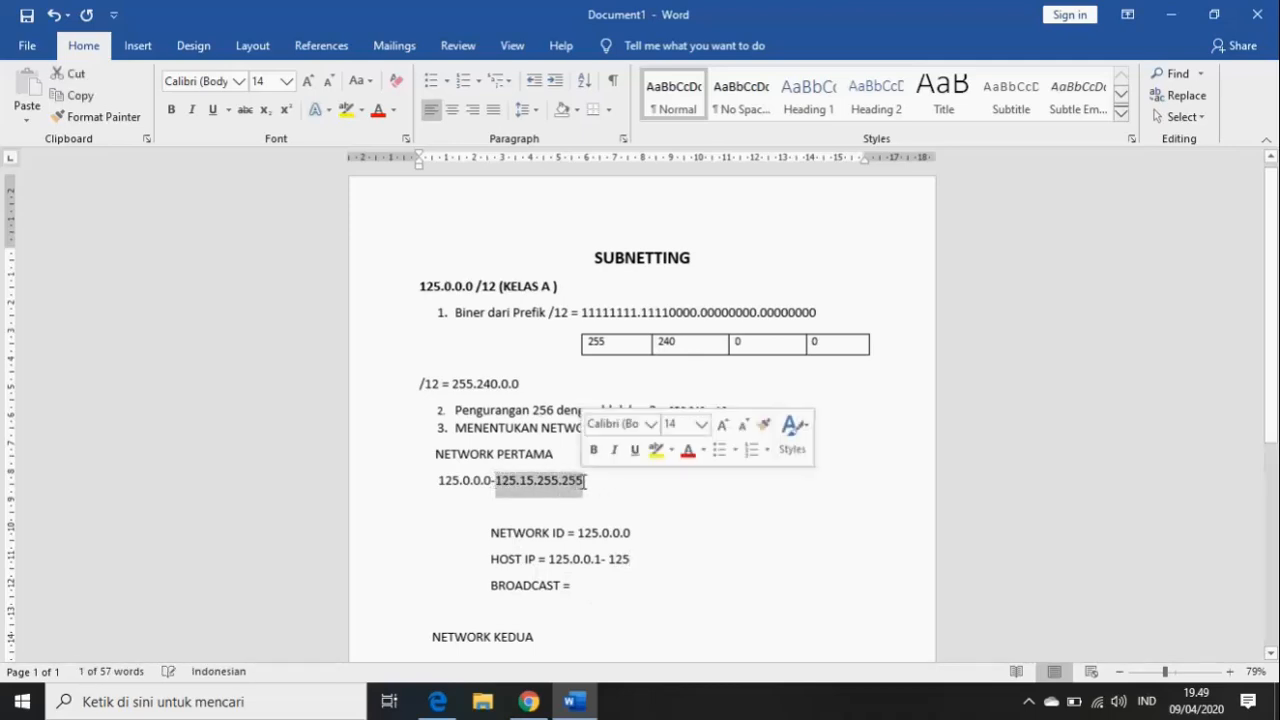
pyautogui.hotkey('ctrl', 'c')
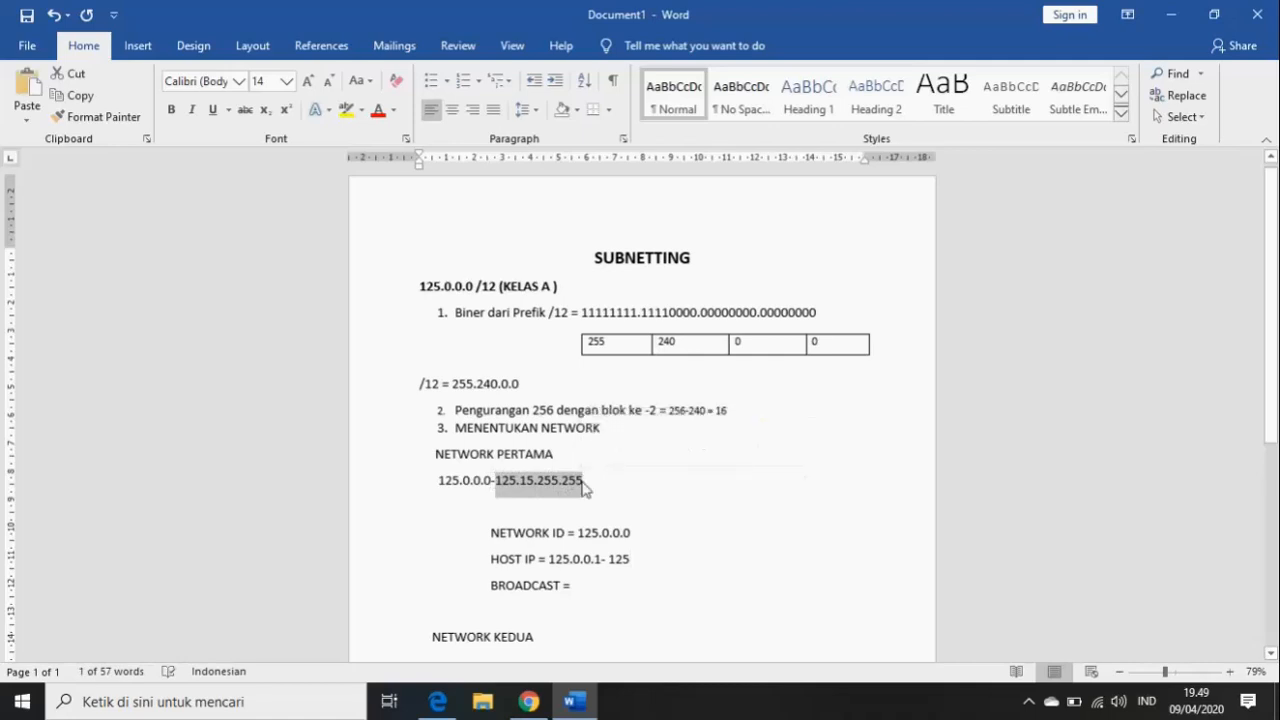
pyautogui.click(634, 559)
pyautogui.press('BackSpace')
pyautogui.press('BackSpace')
pyautogui.press('BackSpace')
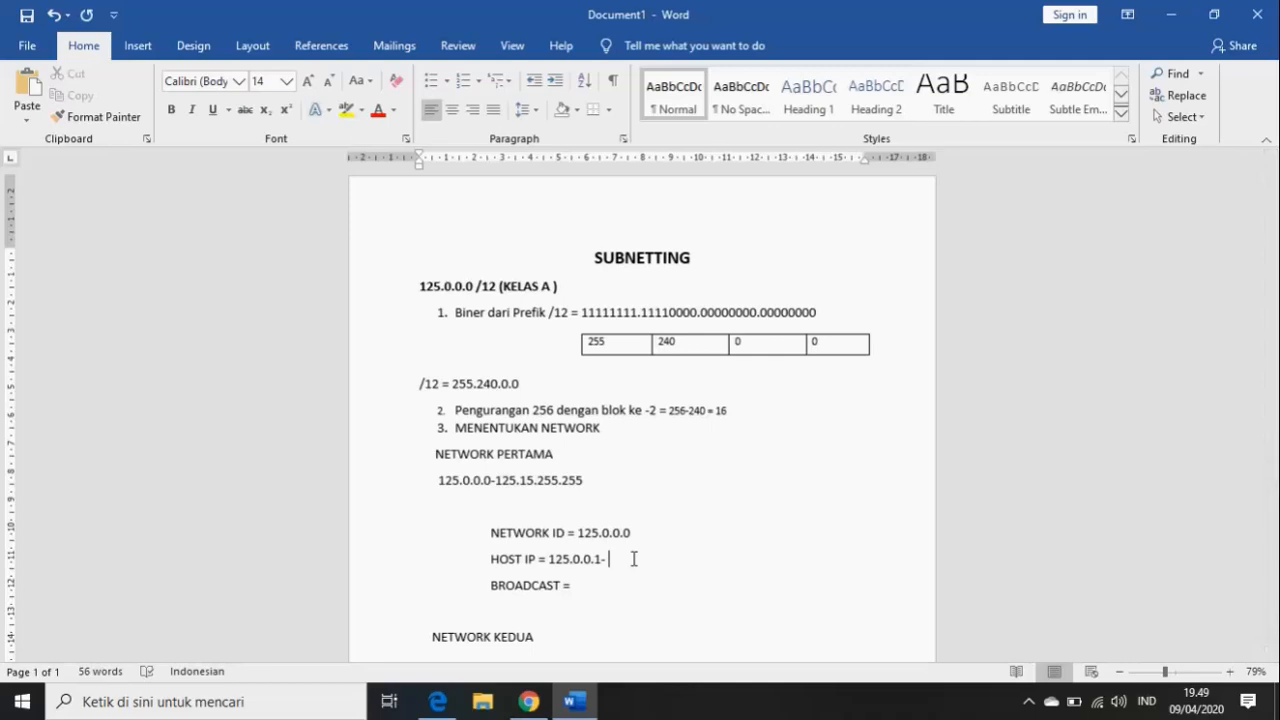
pyautogui.hotkey('ctrl', 'v')
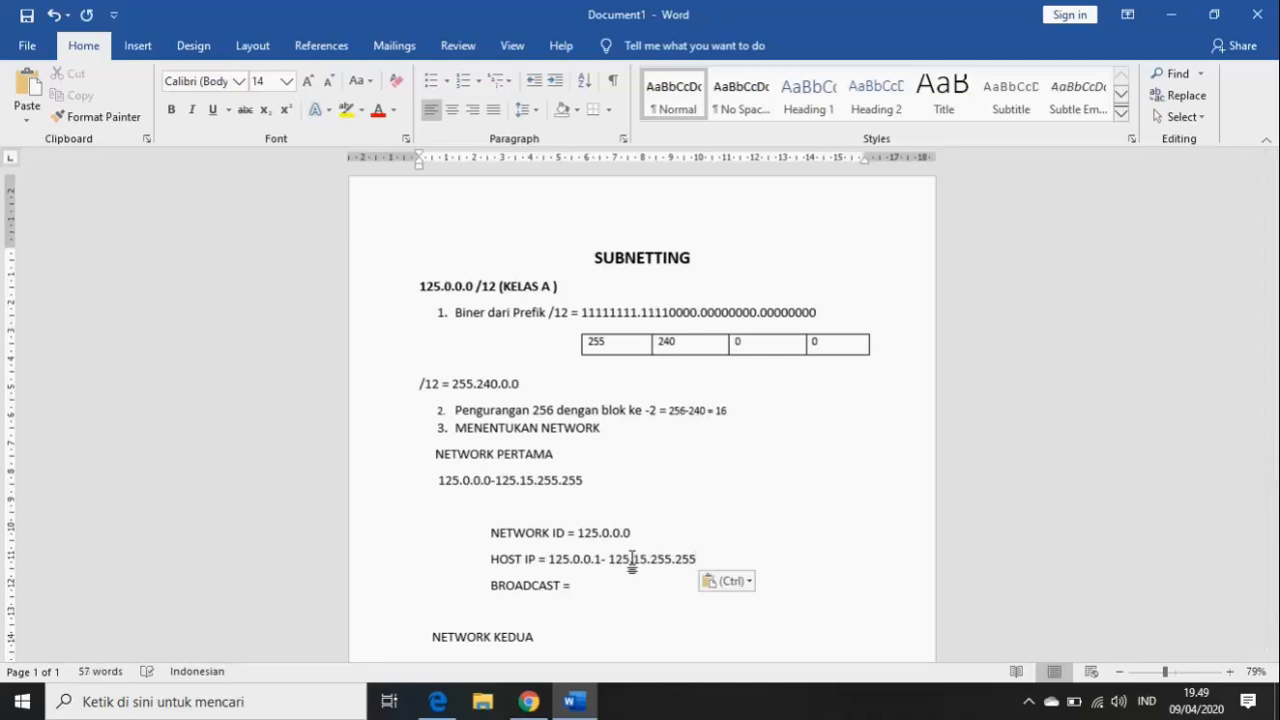
pyautogui.press('BackSpace')
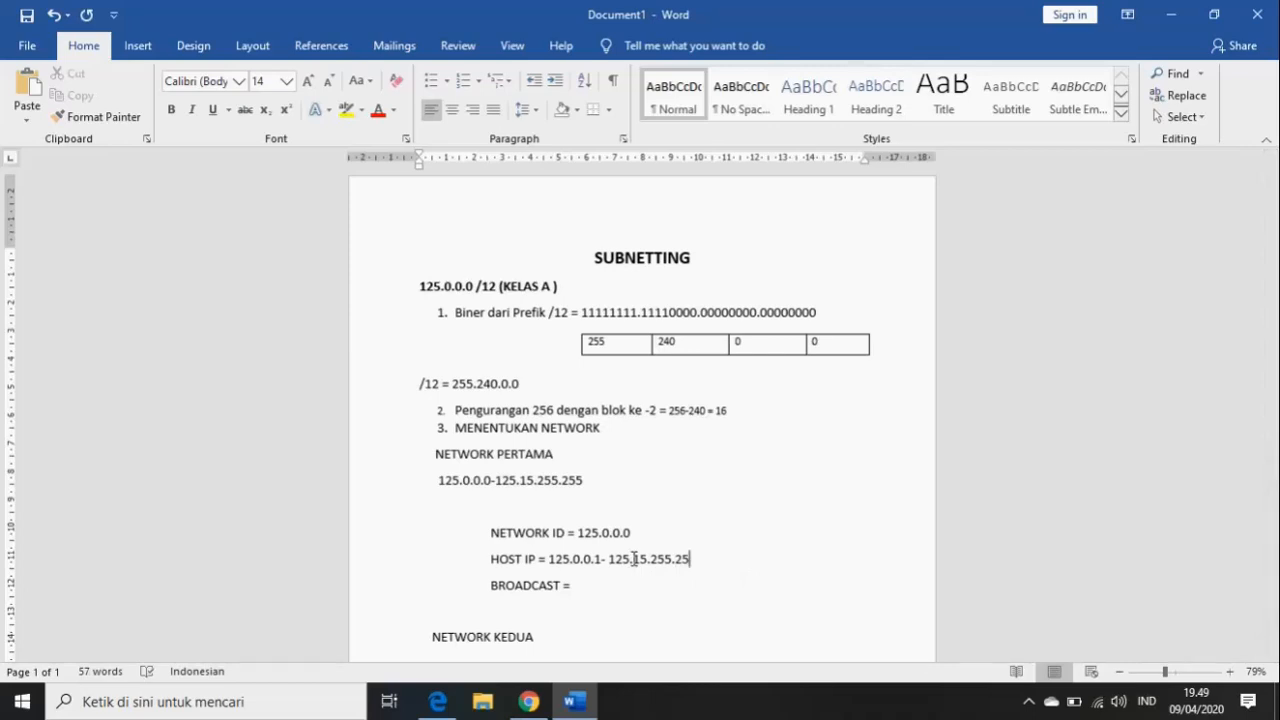
pyautogui.write('4')
pyautogui.click(587, 588)
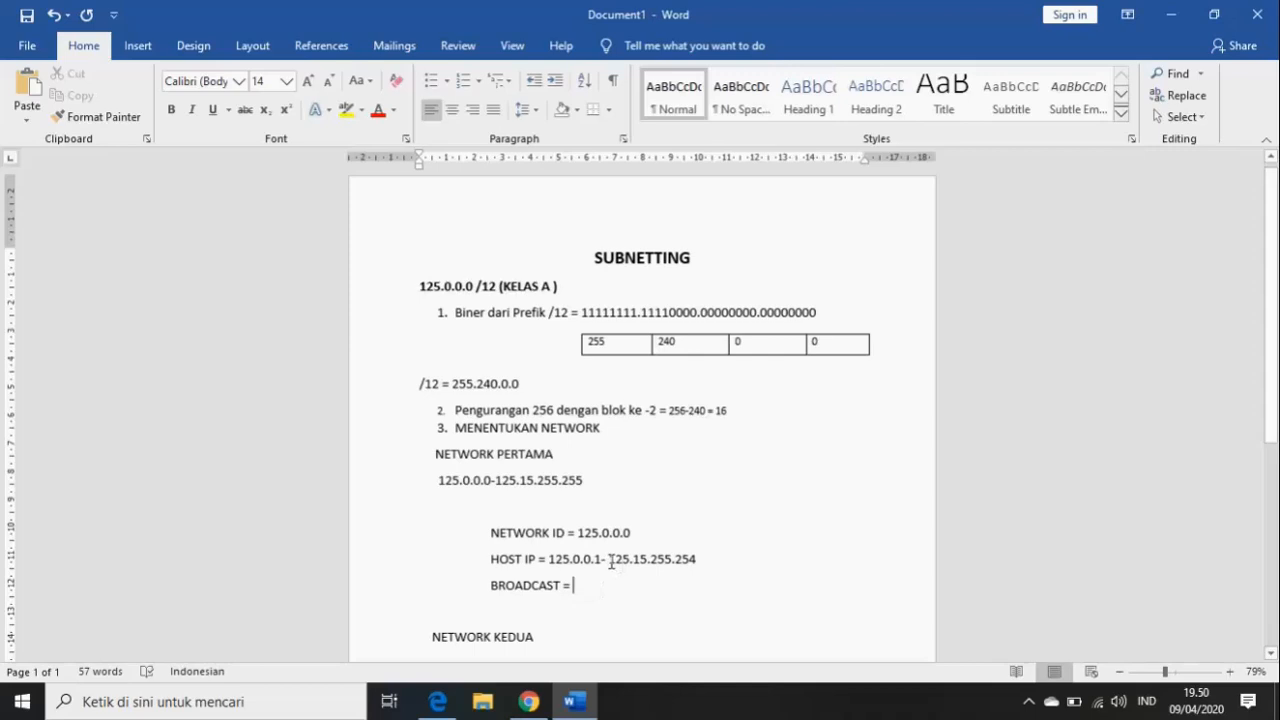
pyautogui.moveTo(609, 561); pyautogui.dragTo(699, 562)
pyautogui.hotkey('ctrl', 'v')
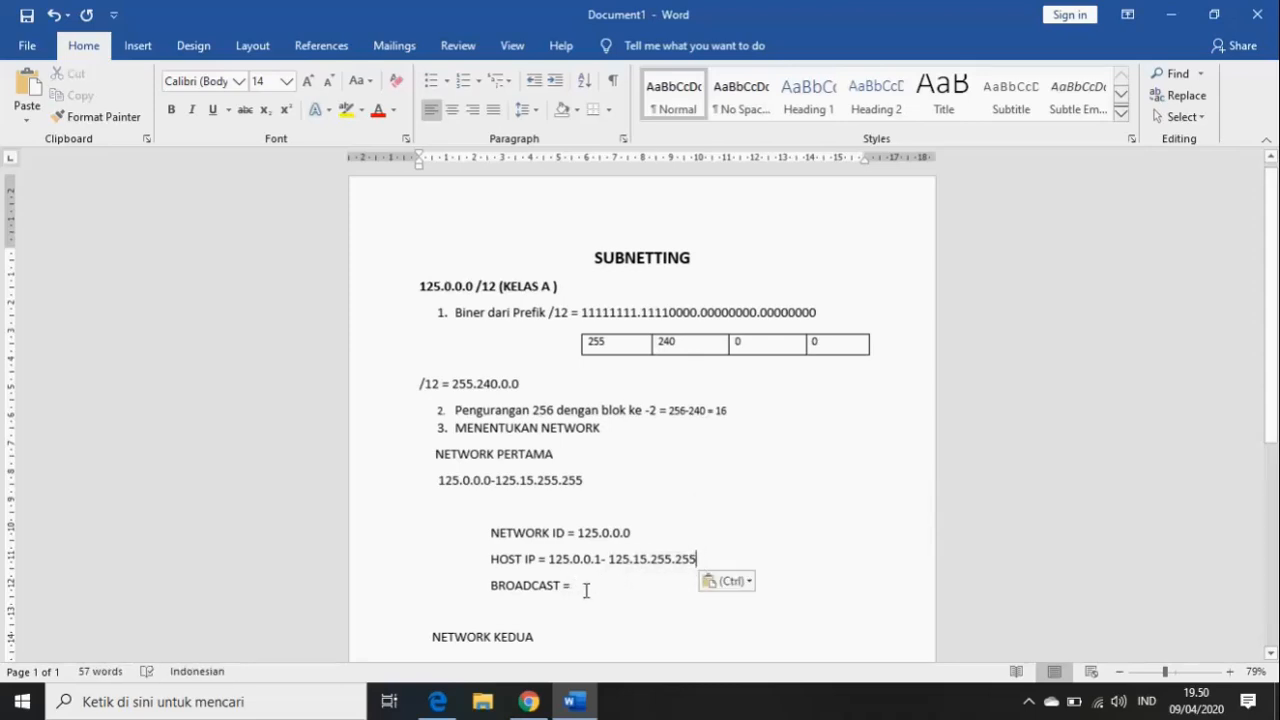
pyautogui.press('BackSpace')
pyautogui.write('4')
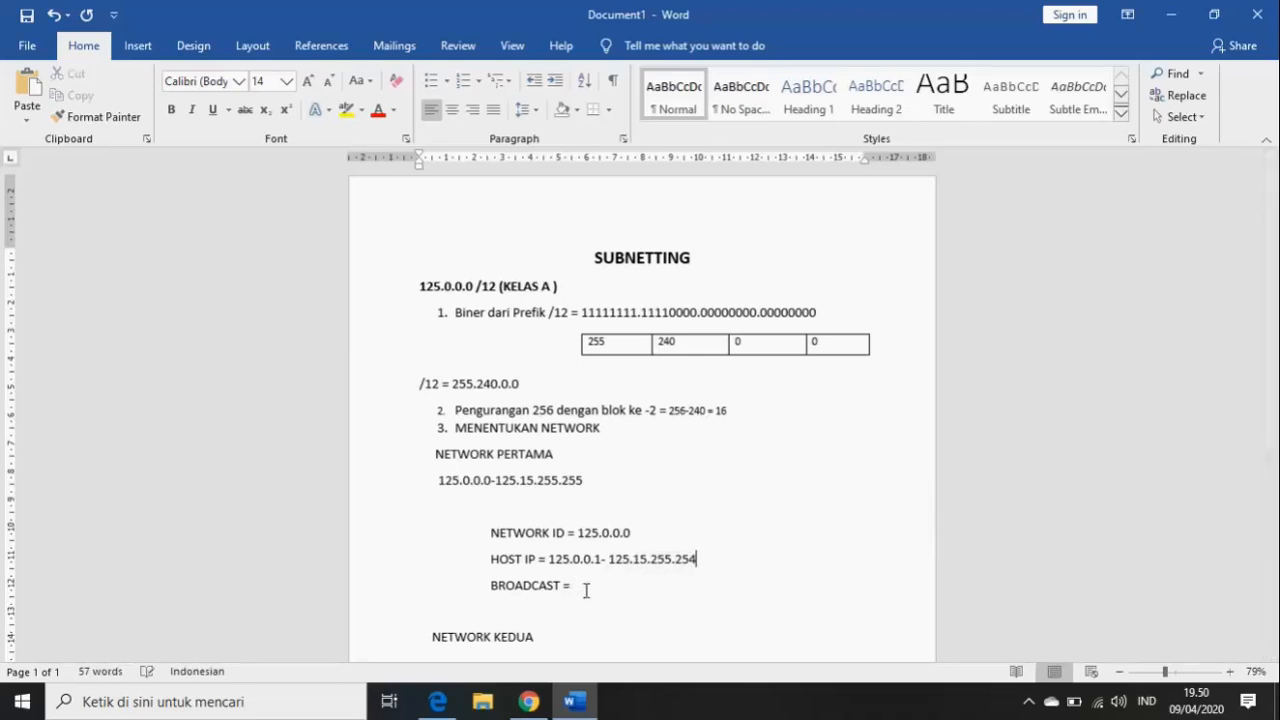
# - Set the first network's BROADCAST to 125.15.255.255
pyautogui.moveTo(608, 560); pyautogui.dragTo(697, 562)
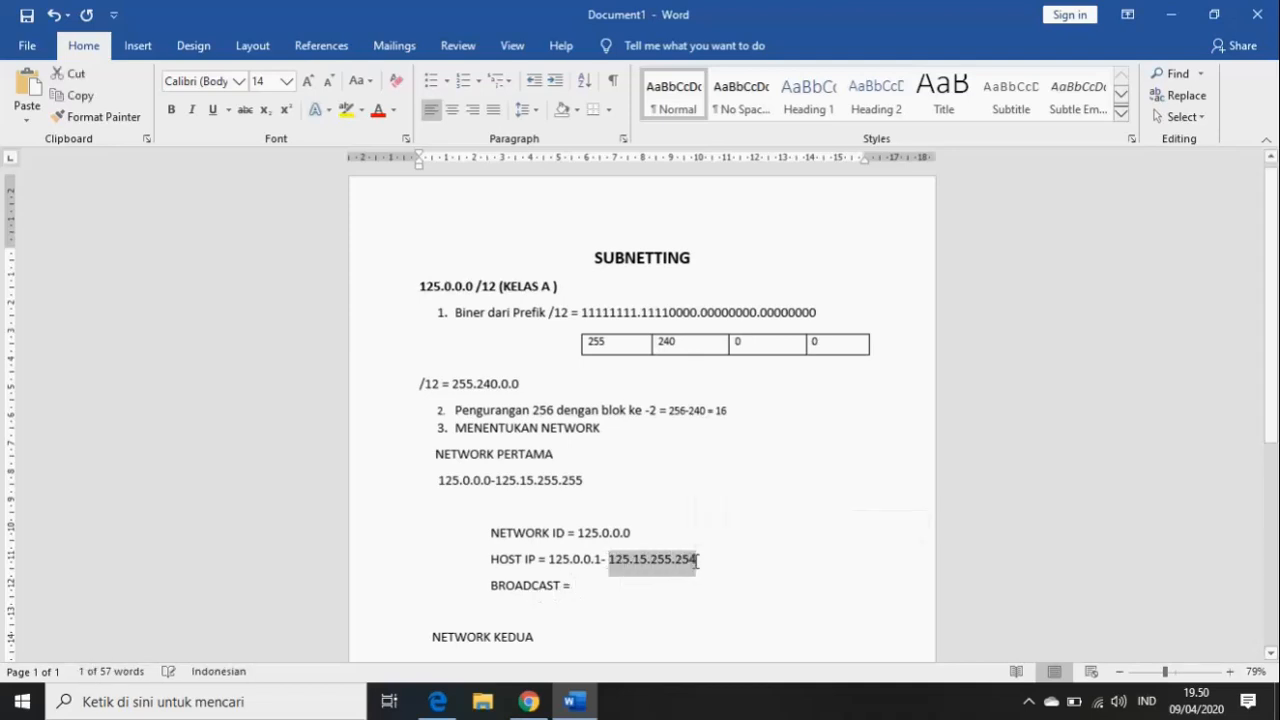
pyautogui.click(606, 584)
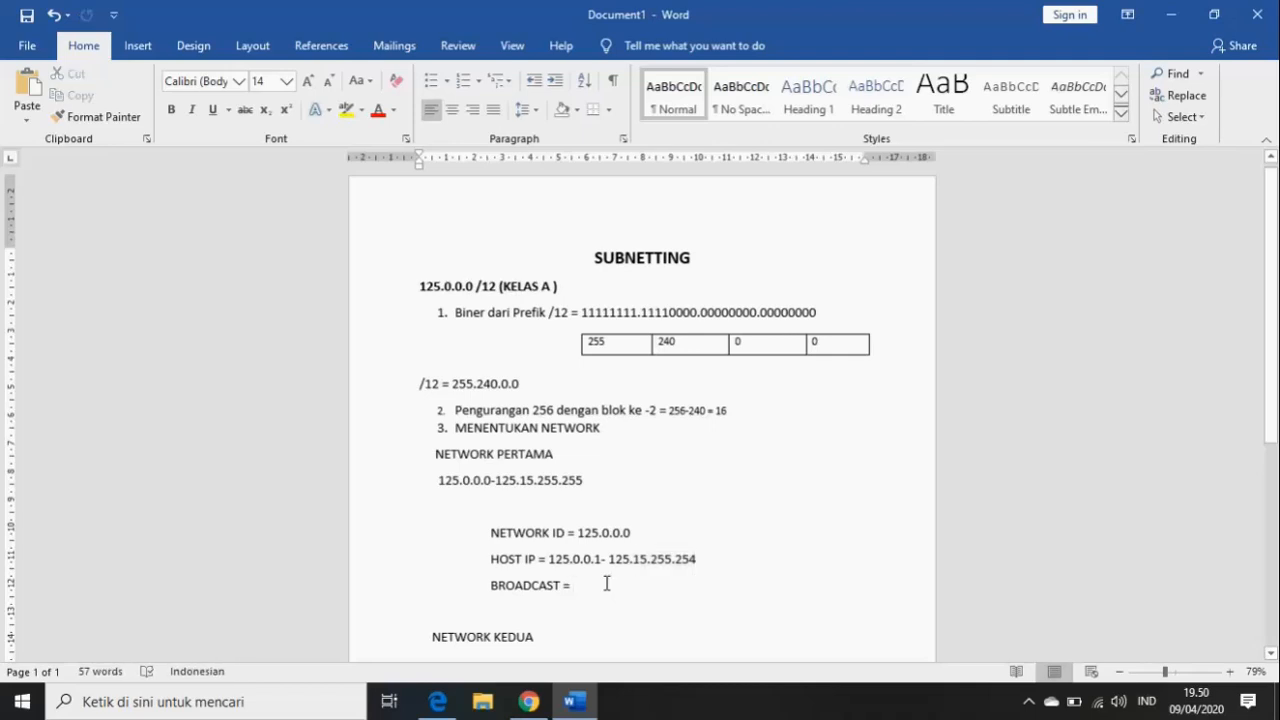
pyautogui.hotkey('ctrl', 'v')
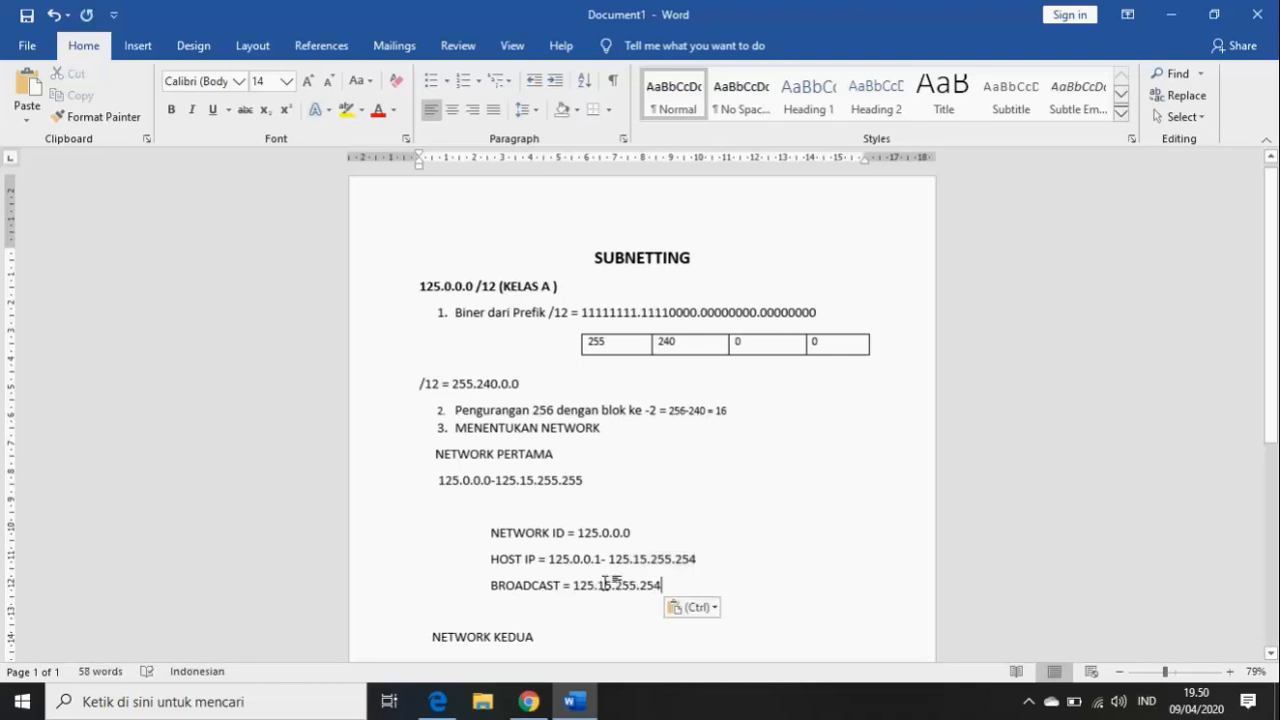
pyautogui.press('BackSpace')
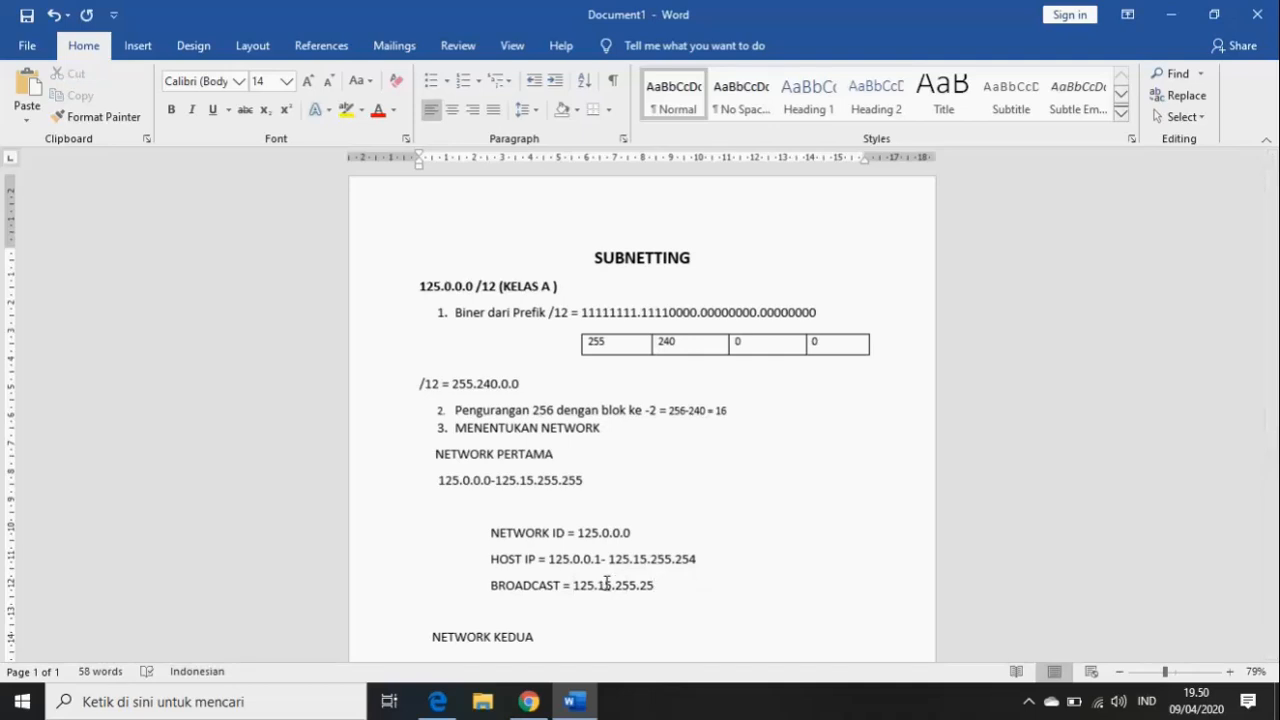
pyautogui.write('5')
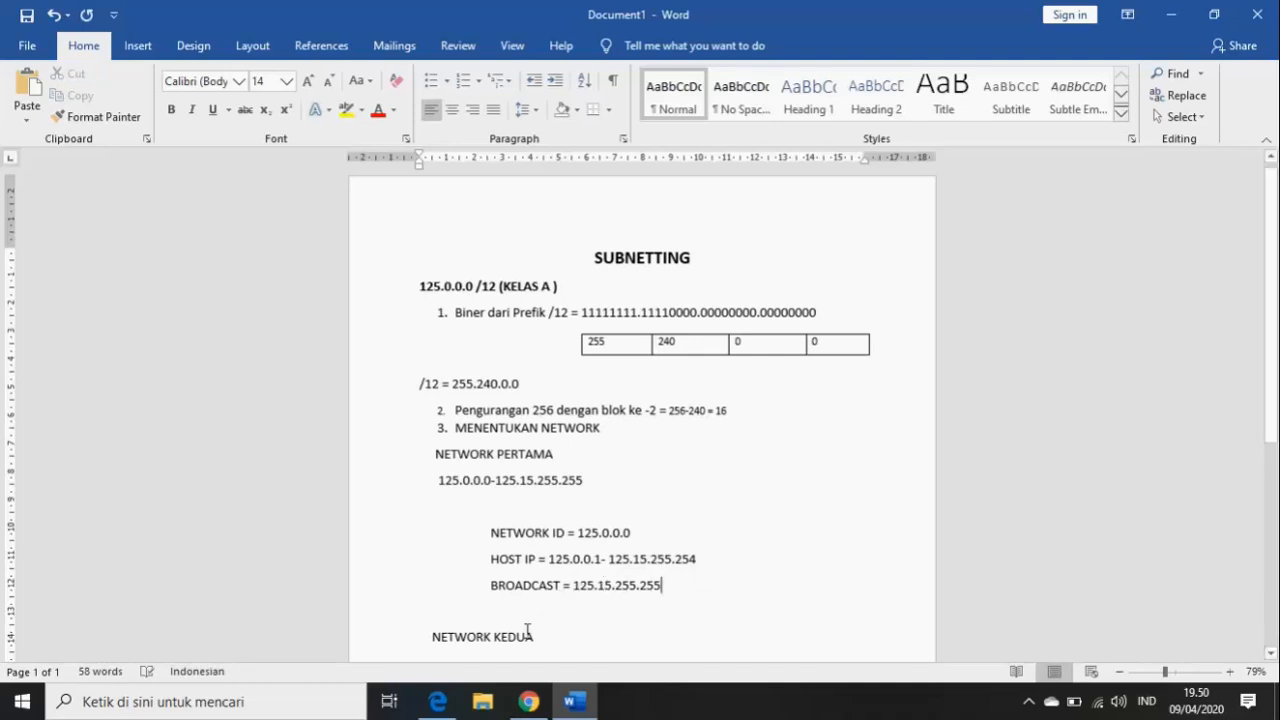
pyautogui.moveTo(582, 712)
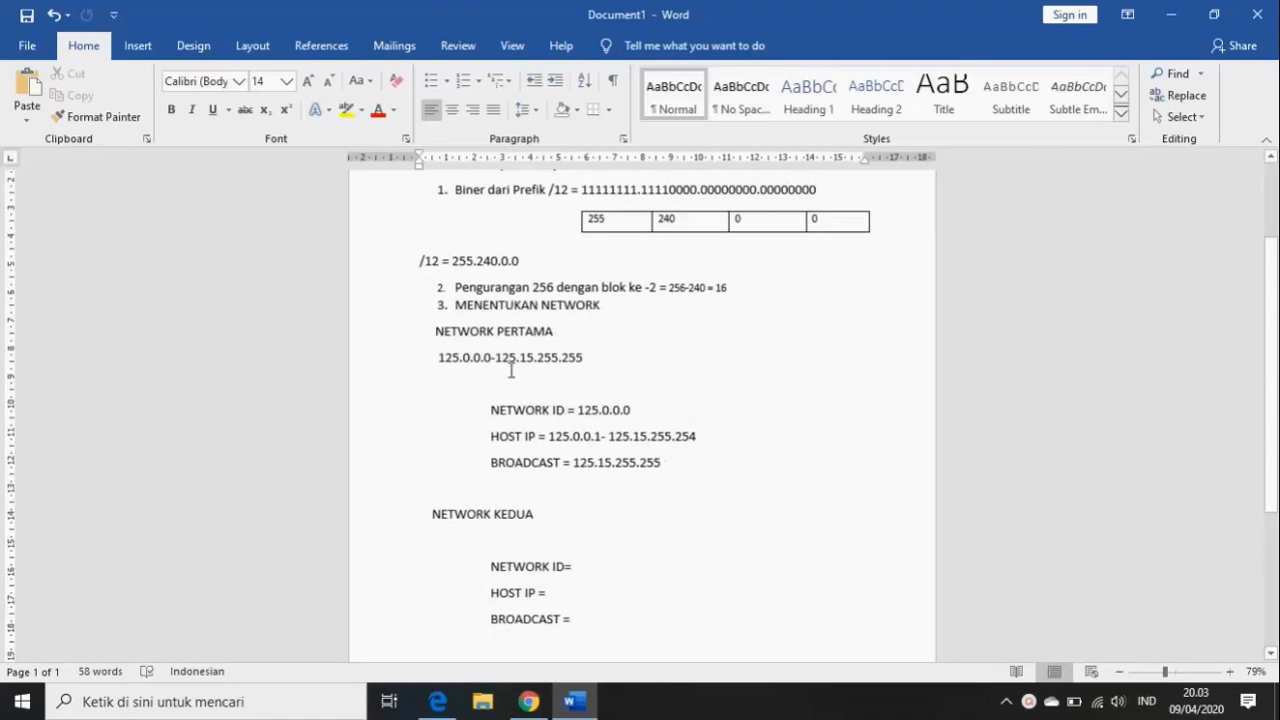
pyautogui.moveTo(494, 357); pyautogui.dragTo(592, 361)
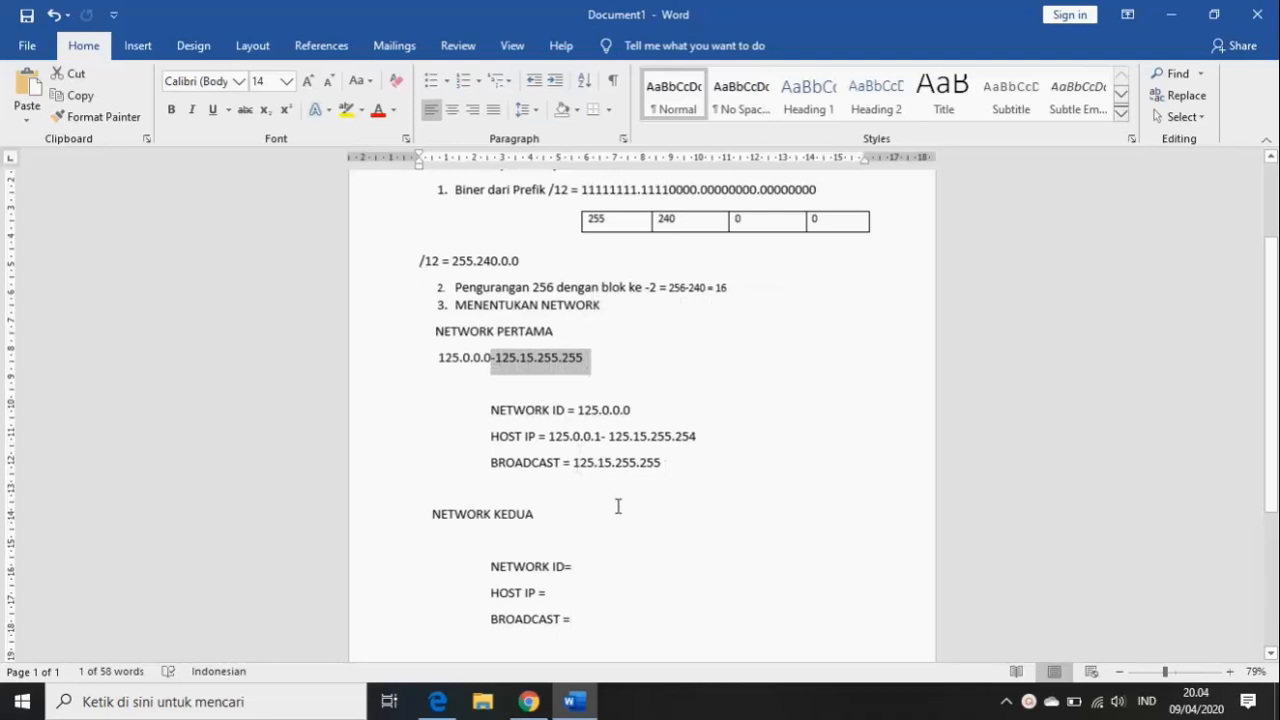
pyautogui.click(439, 539)
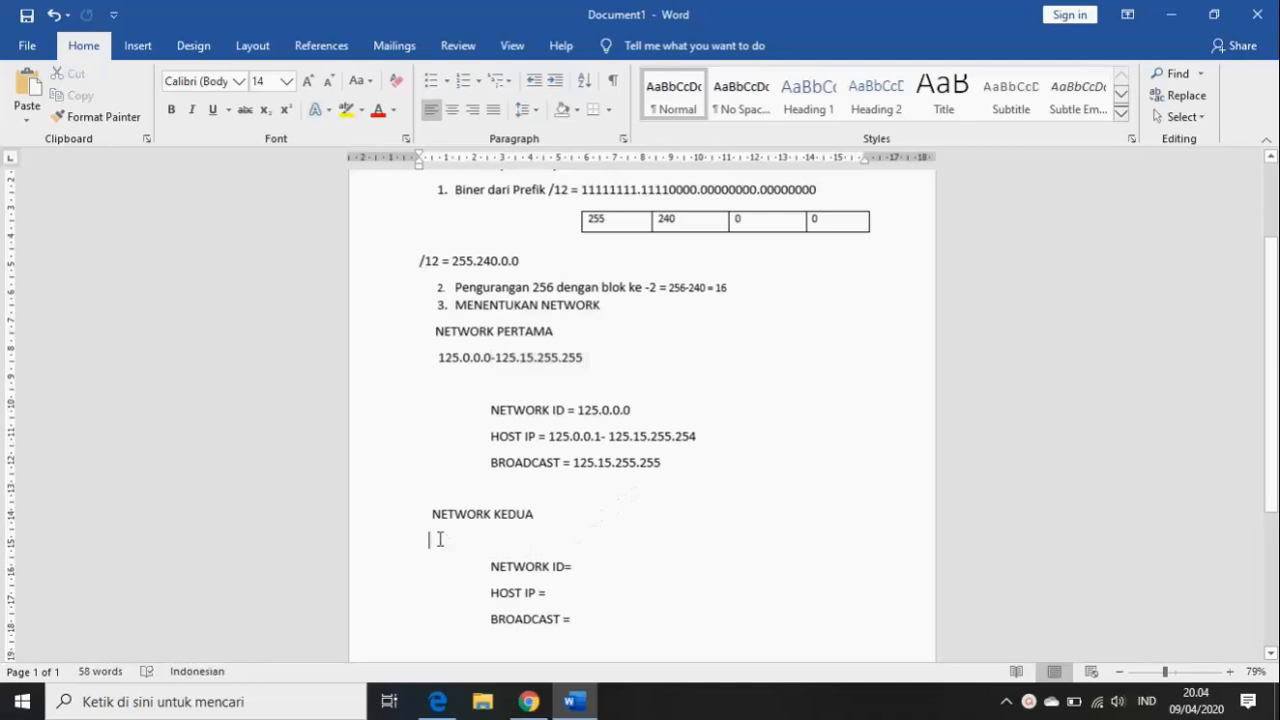
pyautogui.doubleClick(719, 288)
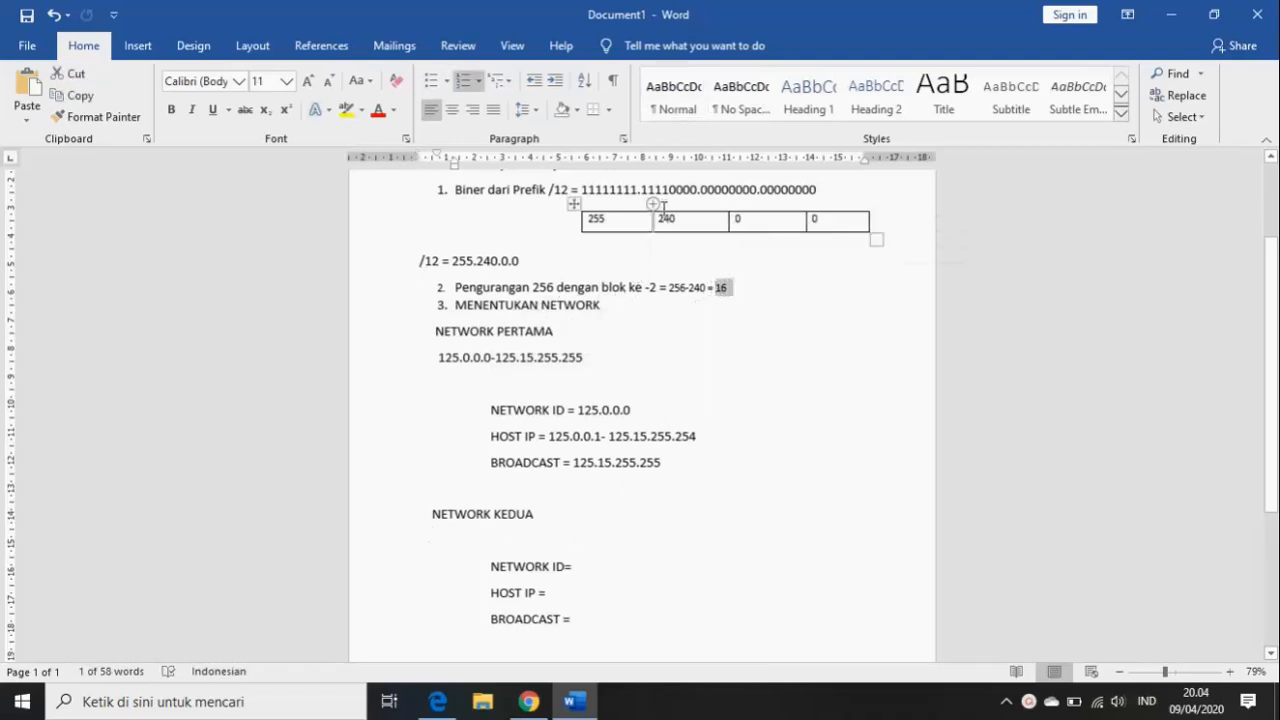
# - Type the second network's range 125.16.0.0-125.31.255.255 on the line under NETWORK KEDUA
pyautogui.click(434, 530)
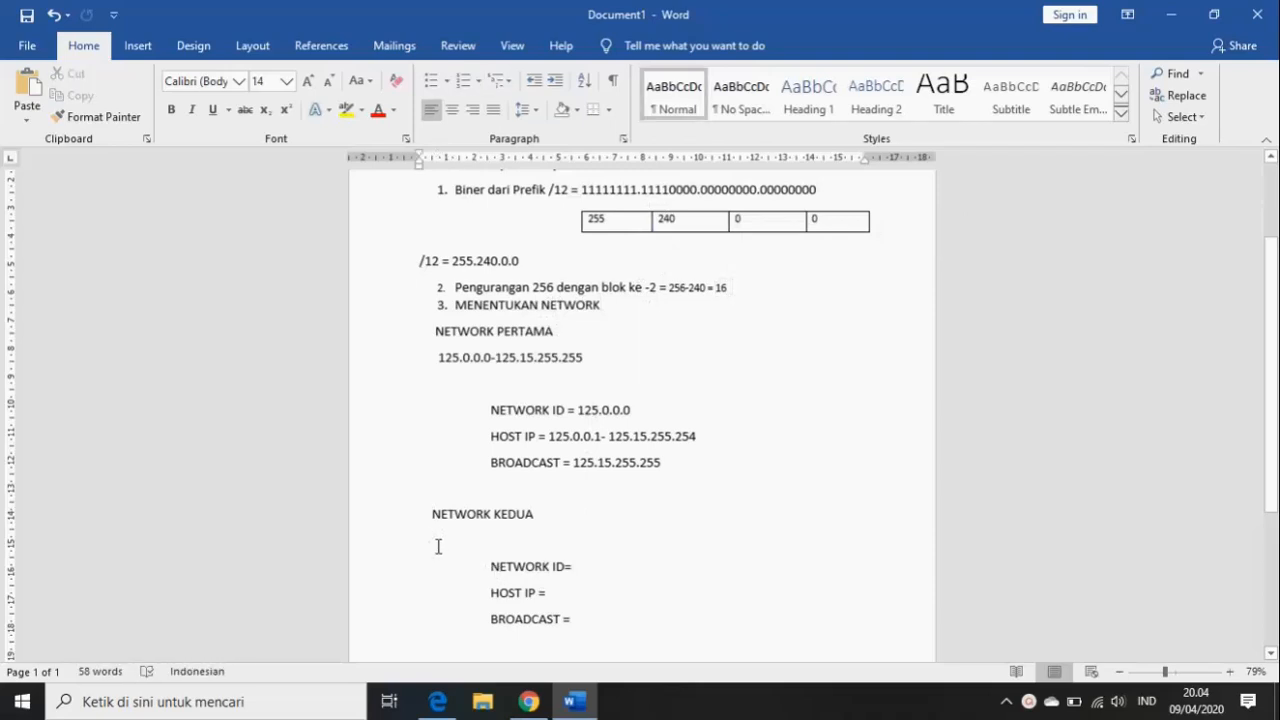
pyautogui.hotkey('ctrl', 'z')
pyautogui.write('12')
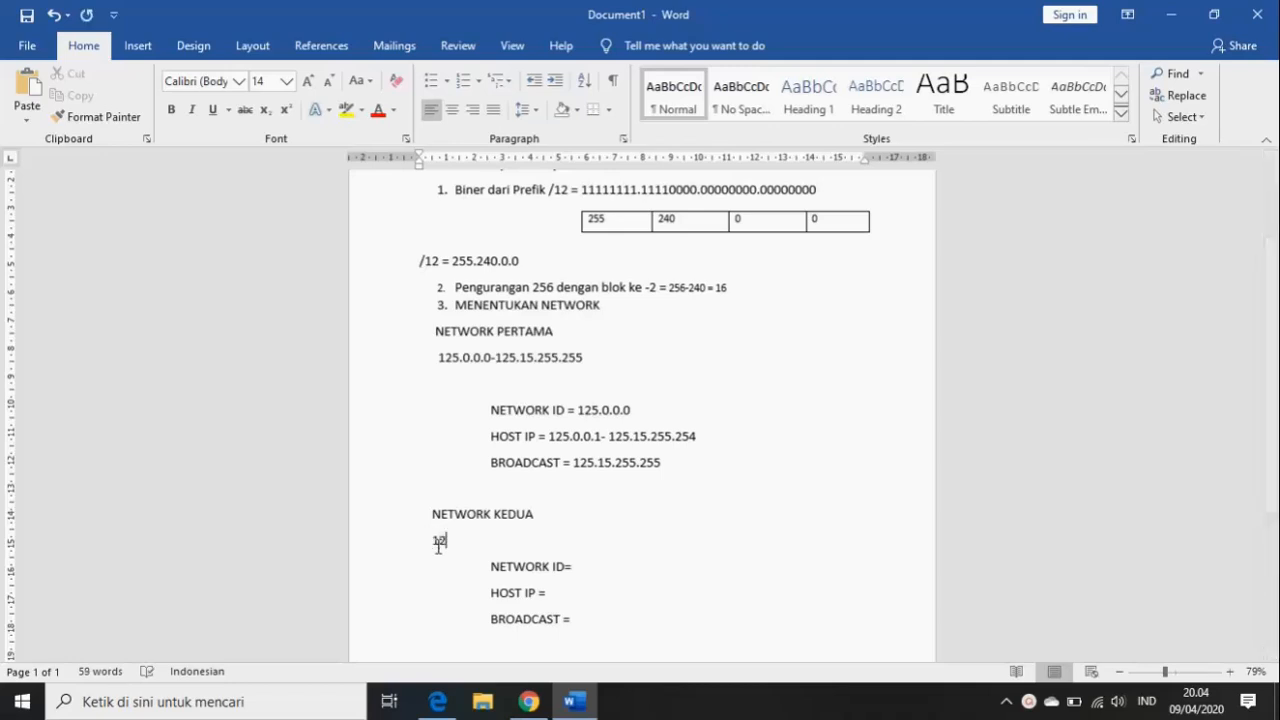
pyautogui.write('5.16.0.0-125.31.255.255')
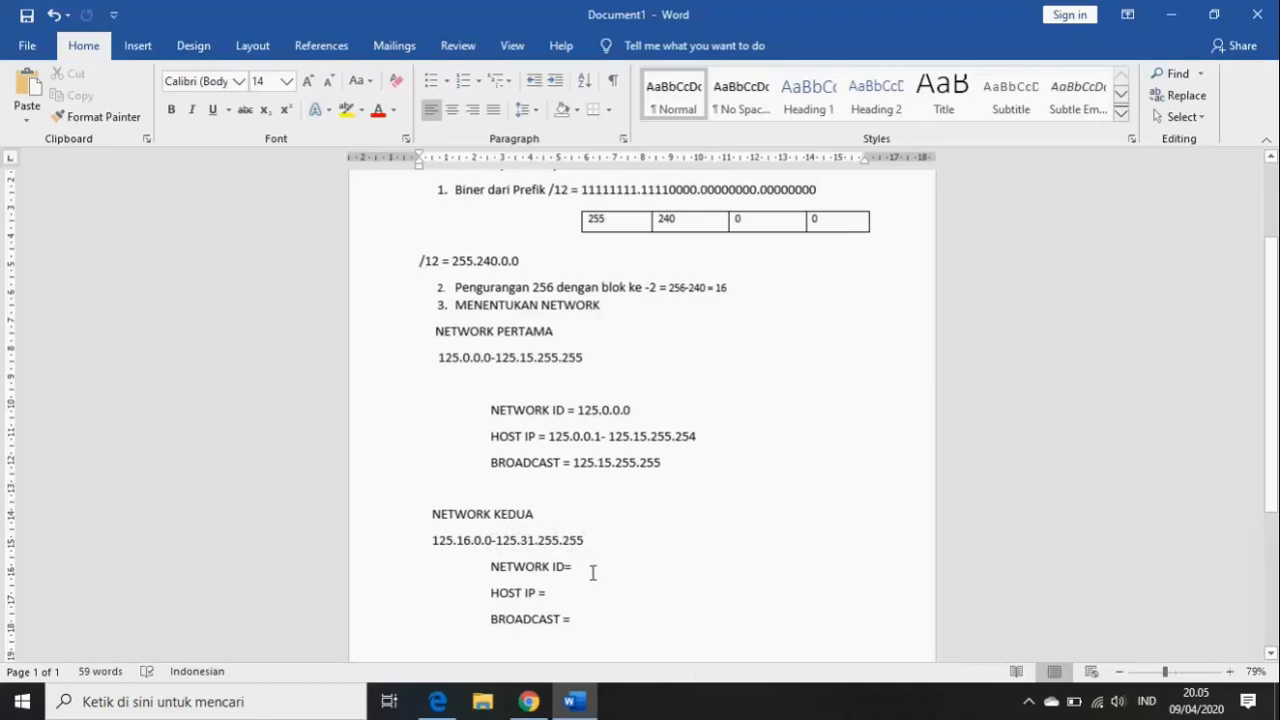
# - Set the second network's NETWORK ID to 125.16.0.0, copied from the range start
pyautogui.press('BackSpace')
pyautogui.moveTo(431, 541); pyautogui.dragTo(494, 543)
pyautogui.hotkey('ctrl', 'c')
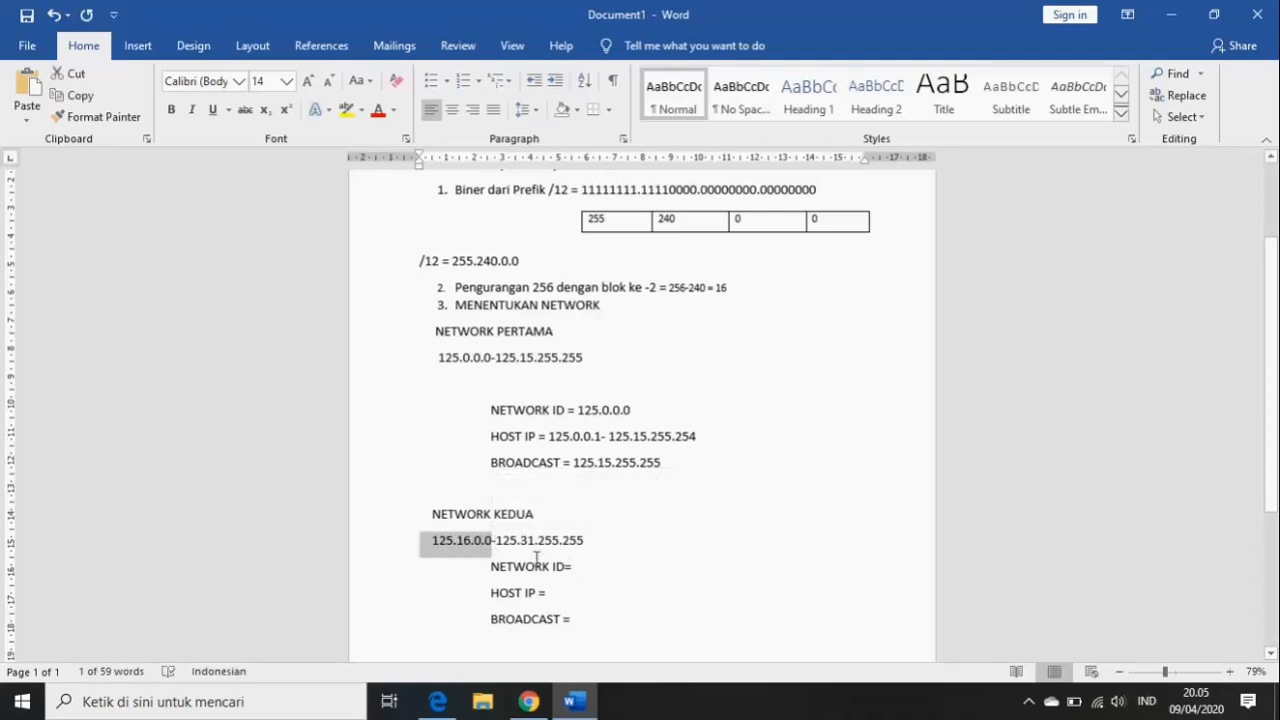
pyautogui.click(583, 567)
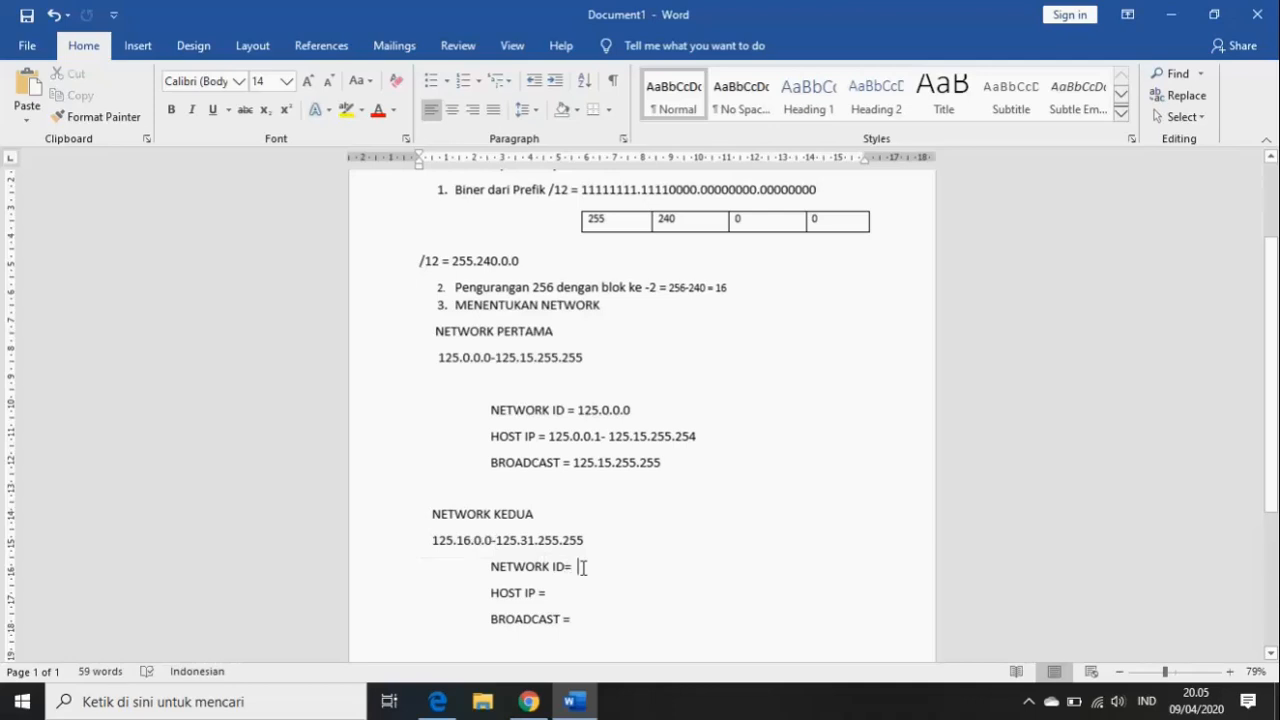
pyautogui.hotkey('ctrl', 'v')
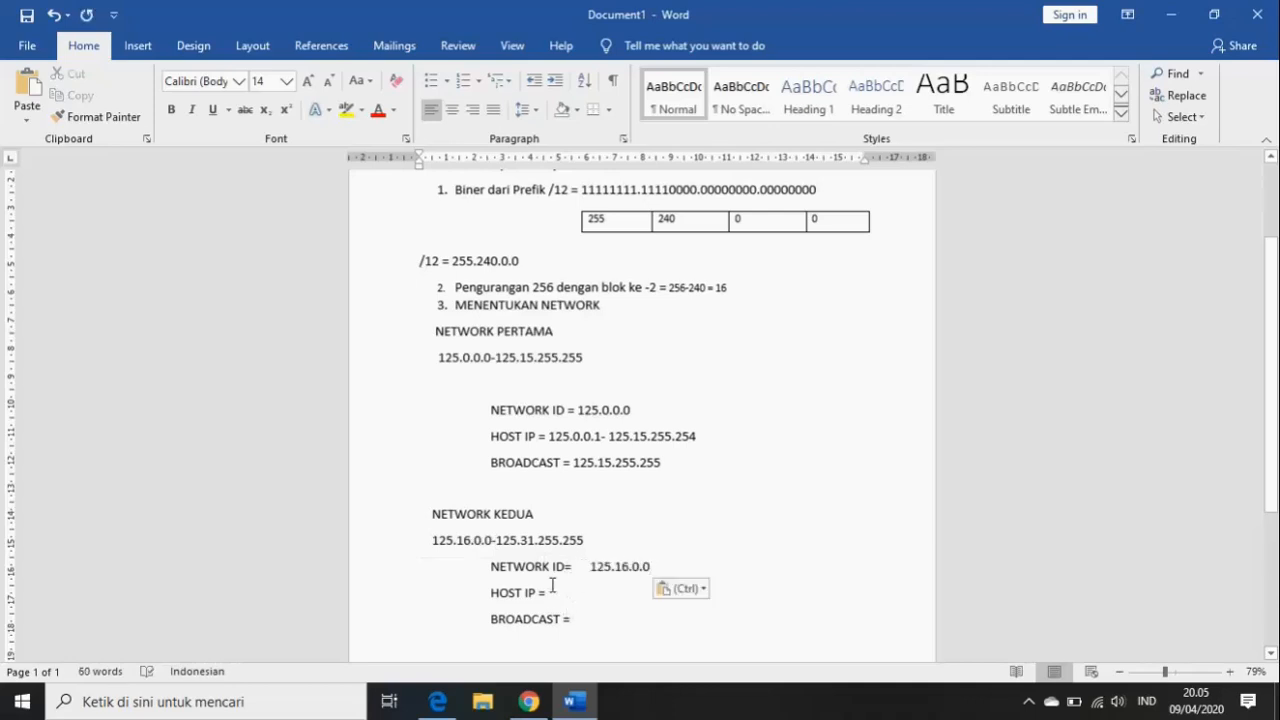
# - Enter host range 125.16.0.1- 125.31.255.254 and broadcast 125.31.255.255 for the second network
pyautogui.click(552, 585)
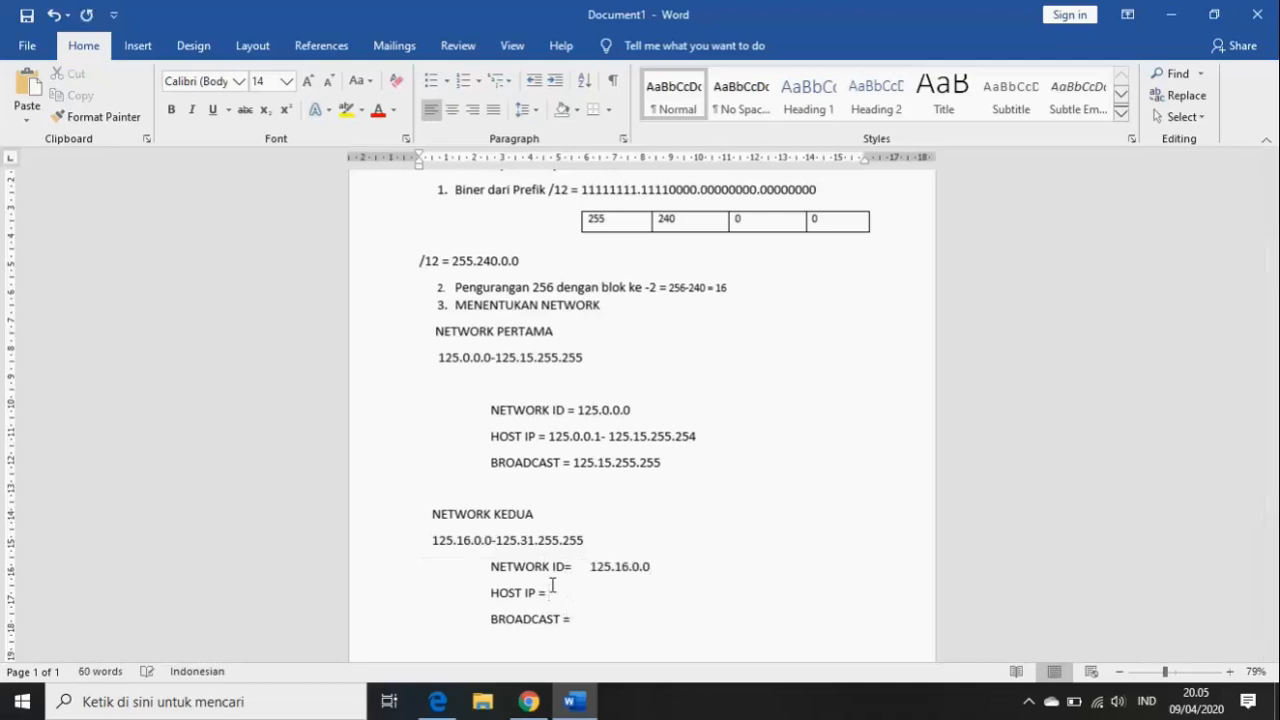
pyautogui.write('125')
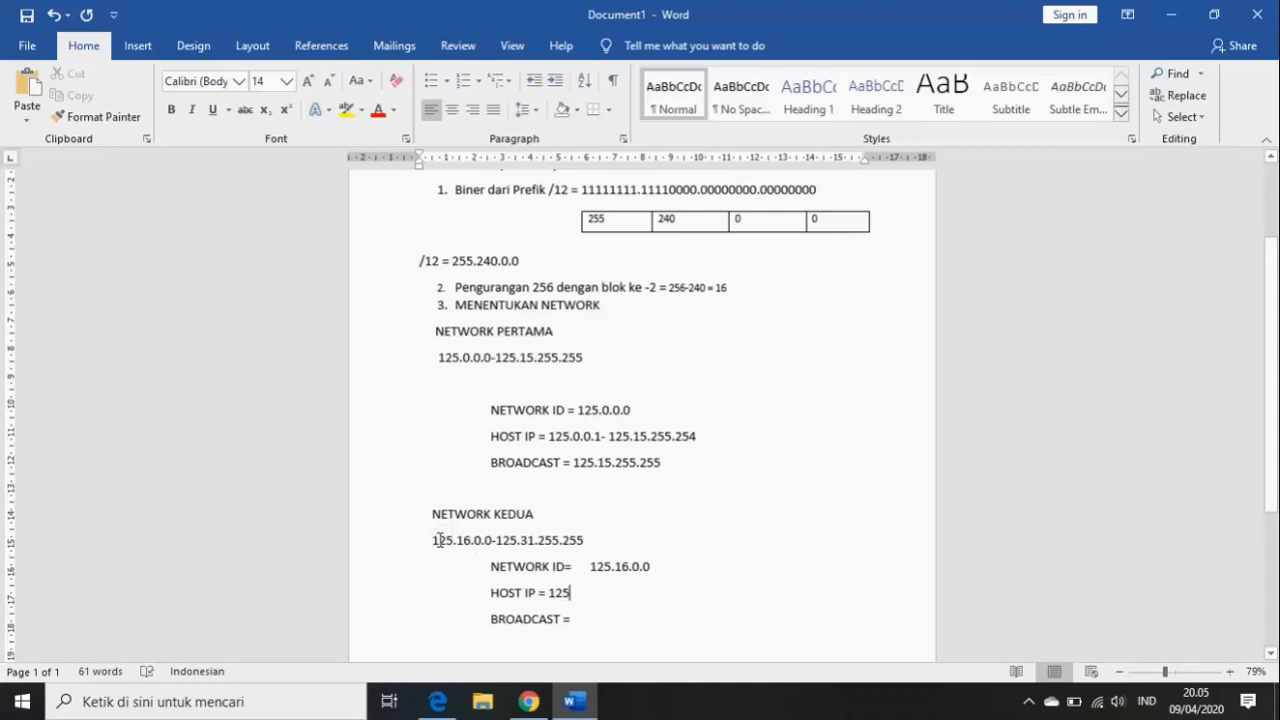
pyautogui.moveTo(440, 540); pyautogui.dragTo(483, 547)
pyautogui.hotkey('ctrl', 'c')
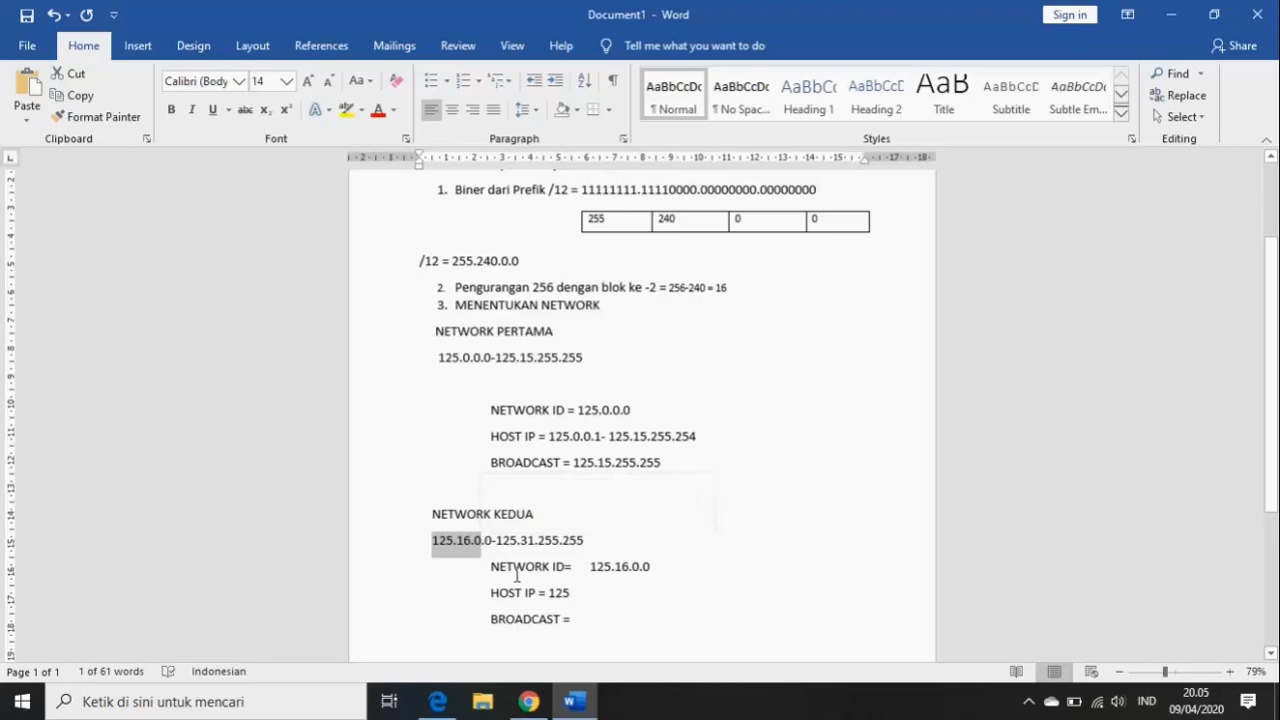
pyautogui.click(585, 594)
pyautogui.press('BackSpace')
pyautogui.press('BackSpace')
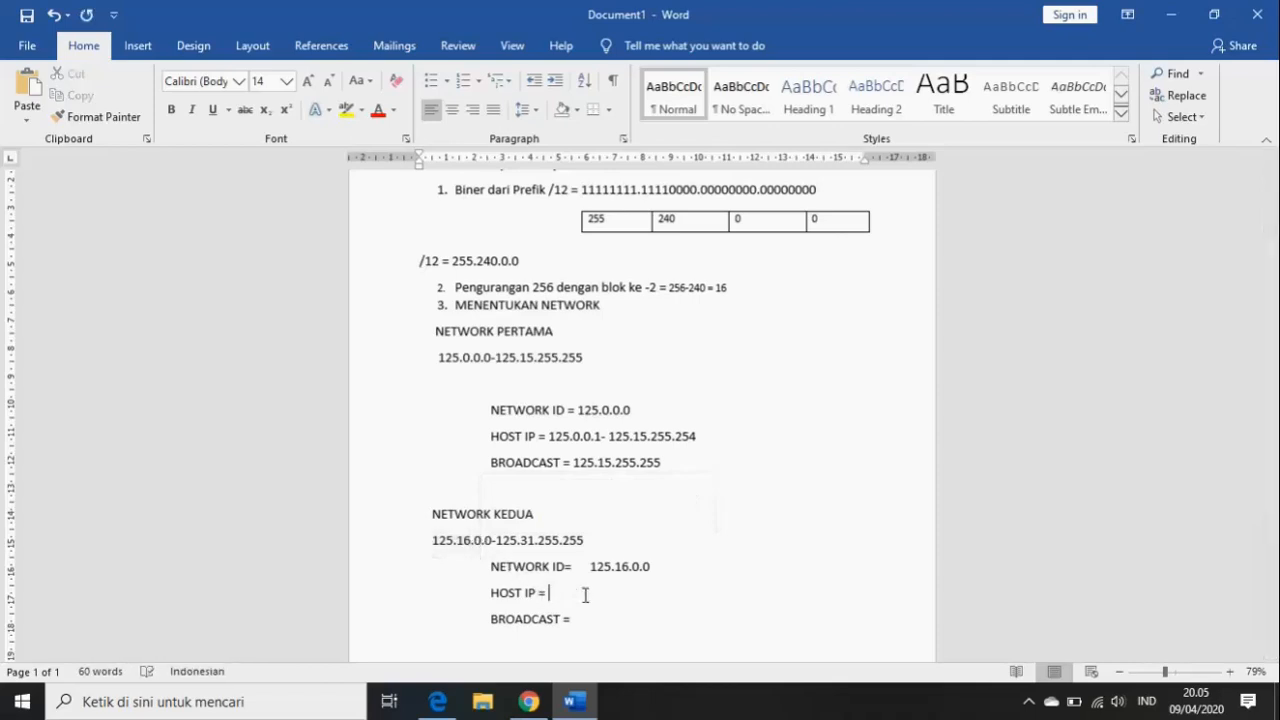
pyautogui.hotkey('ctrl', 'v')
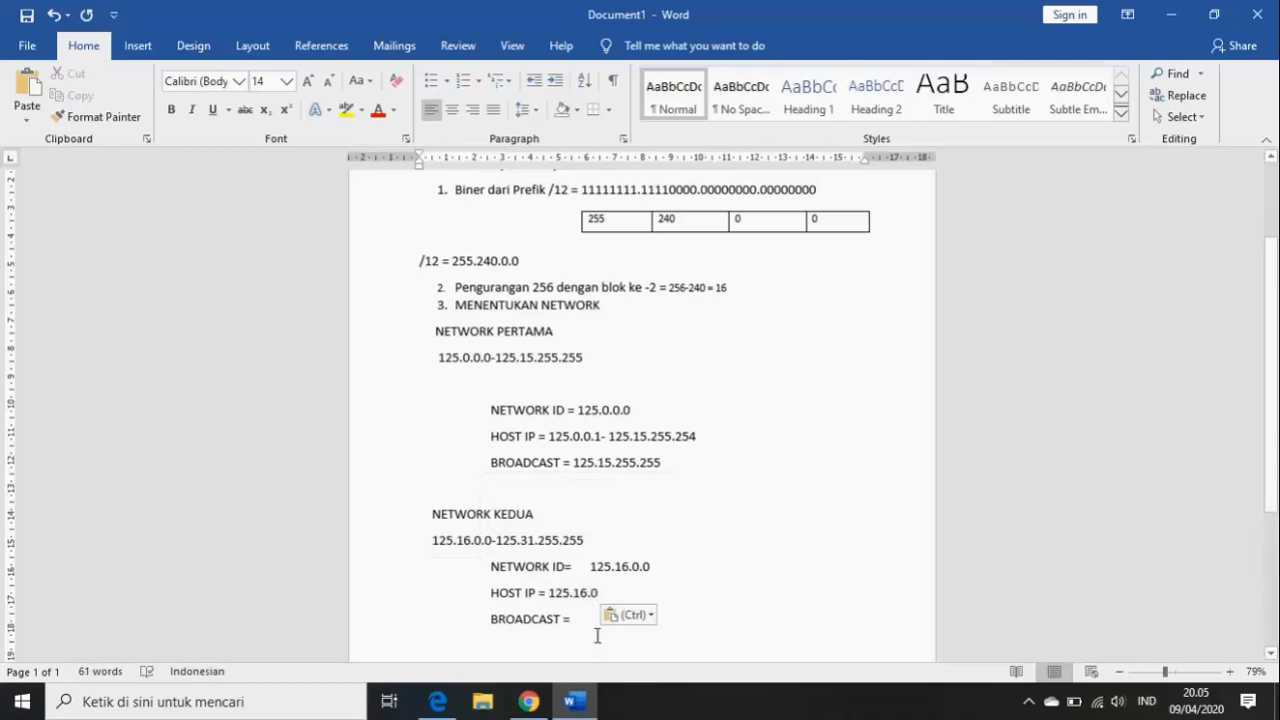
pyautogui.write('.1-')
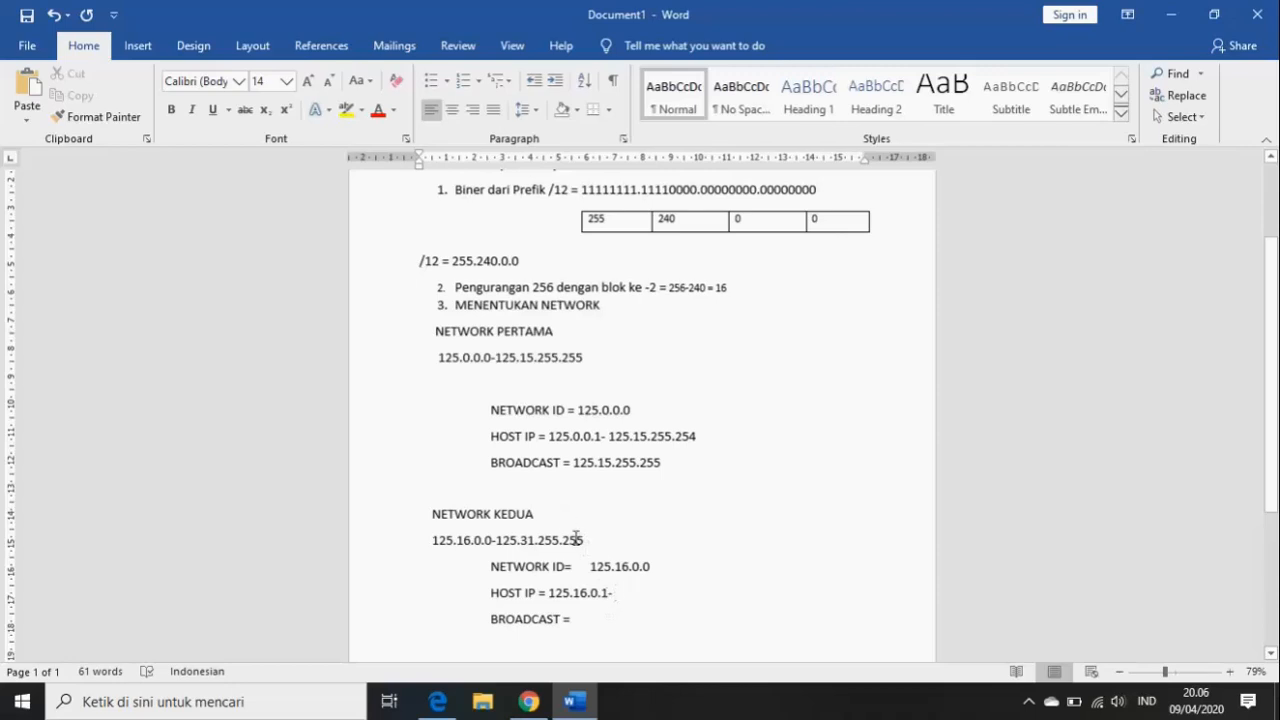
pyautogui.write('12')
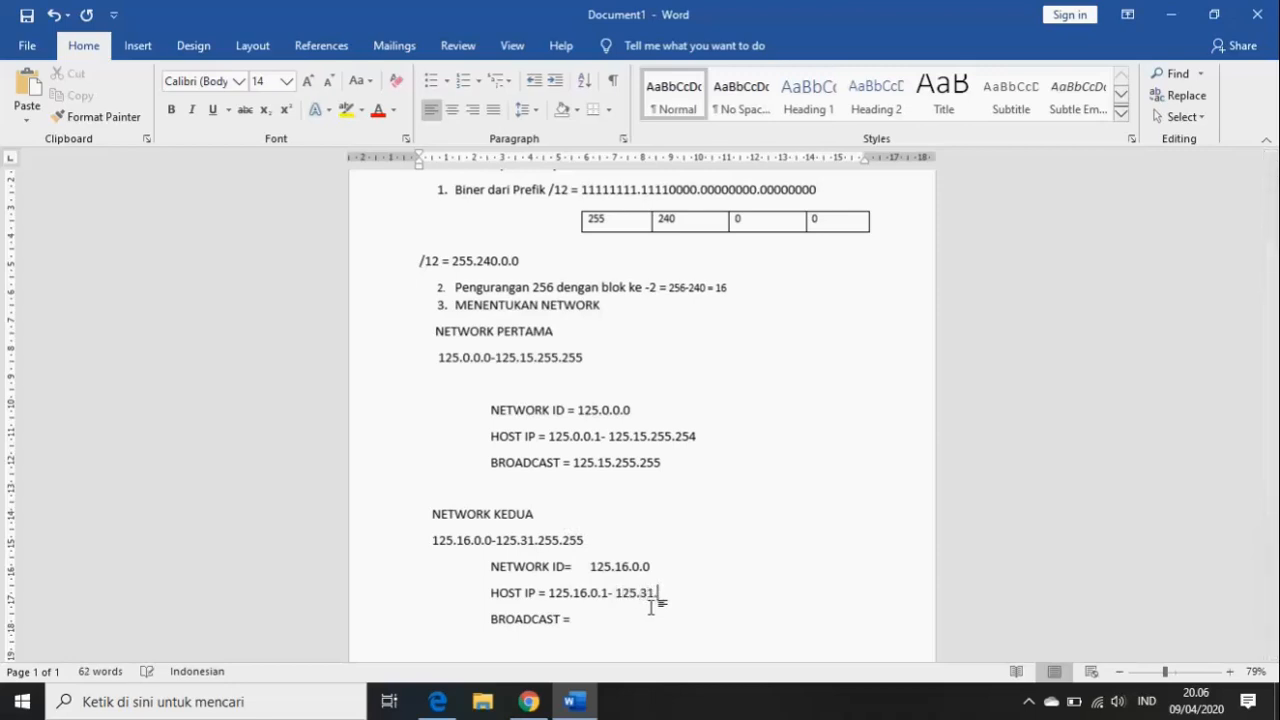
pyautogui.write('5.31.255')
pyautogui.write('.254')
pyautogui.write('5')
pyautogui.write('.31')
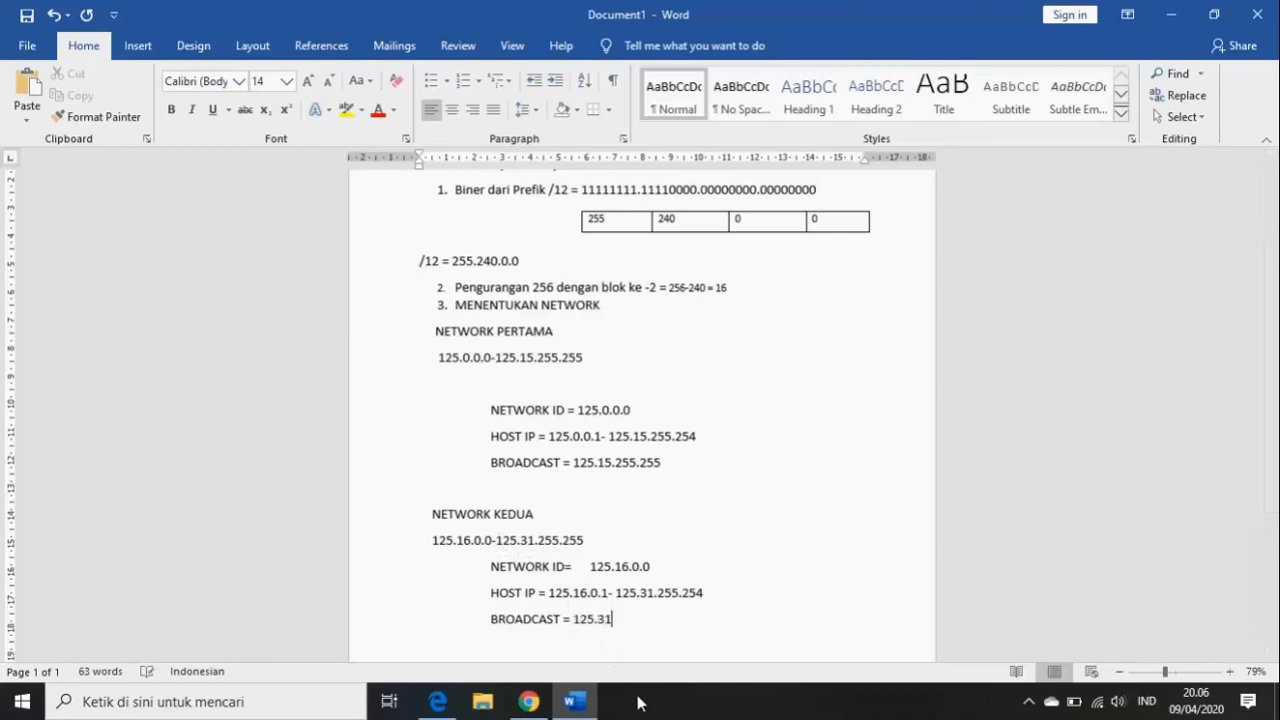
pyautogui.write('.255.255')
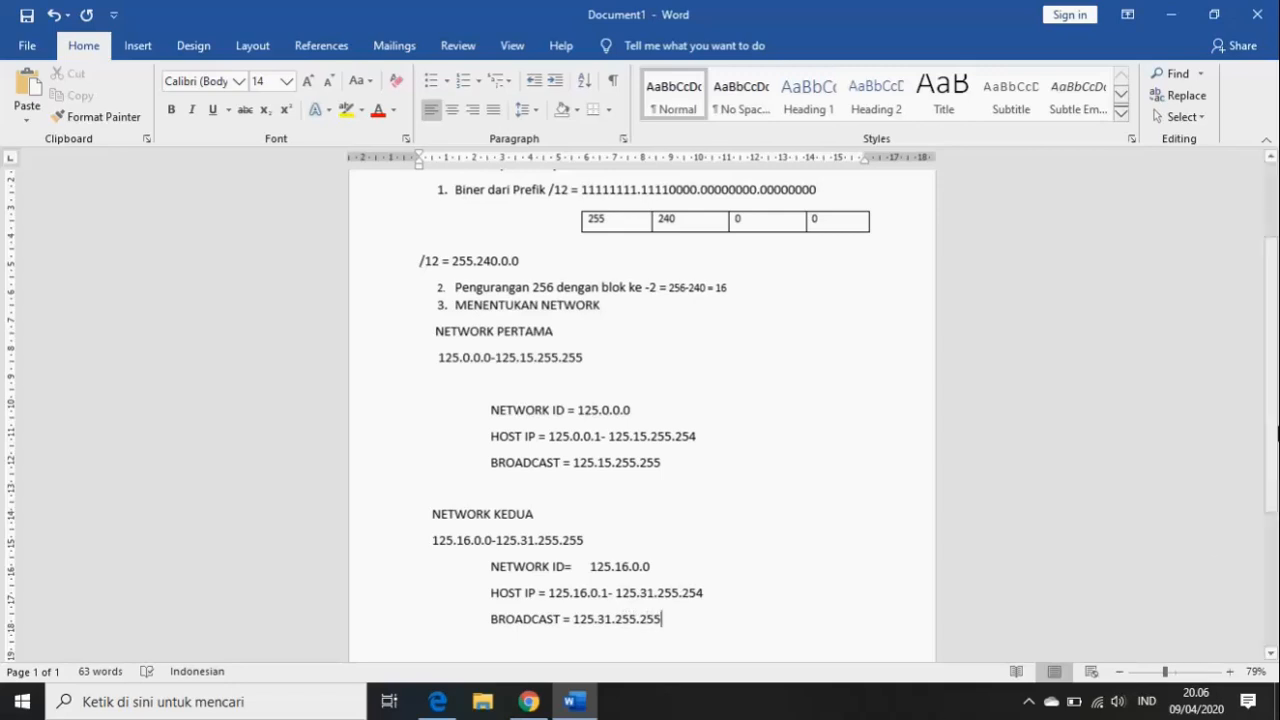
pyautogui.scroll(2, 1275, 447)
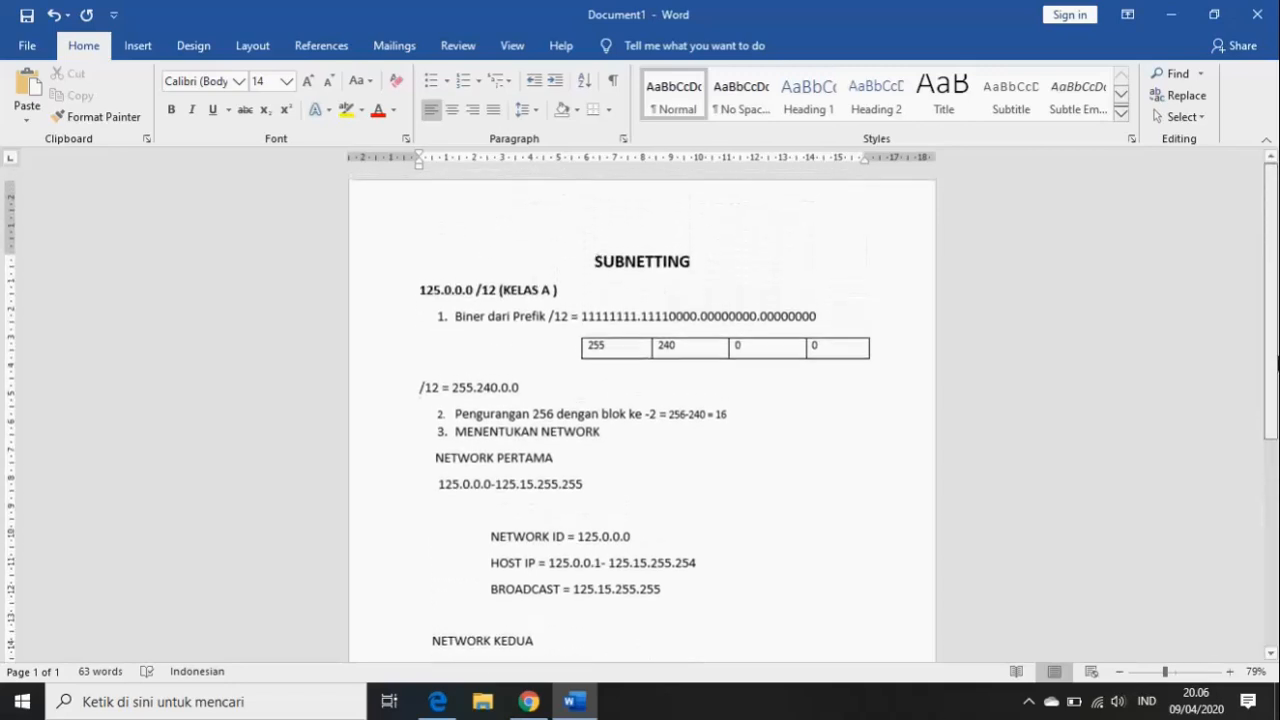
# - Scroll through the finished subnetting notes in the Word document
pyautogui.moveTo(1278, 410)
pyautogui.mouseDown()
pyautogui.moveTo(1276, 555)
pyautogui.moveTo(1276, 431)
pyautogui.mouseUp()
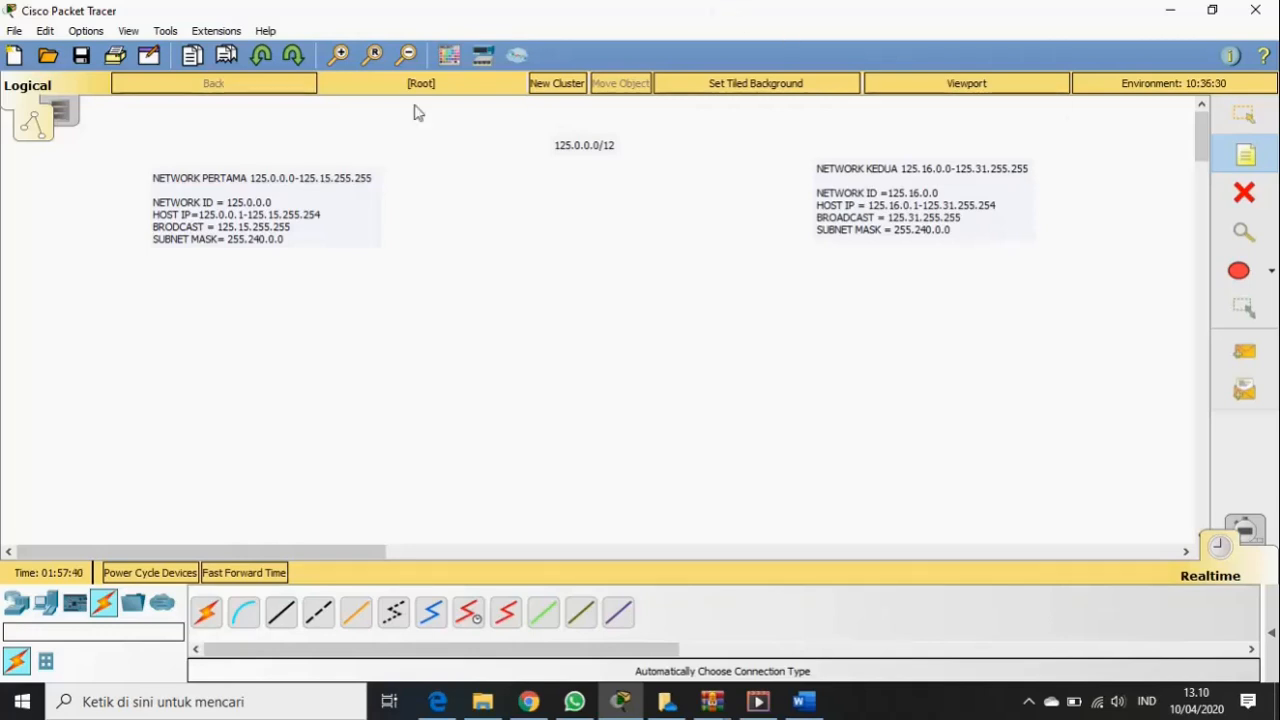
# - Place two generic PCs and a 2960 switch between them on the workspace
pyautogui.click(44, 606)
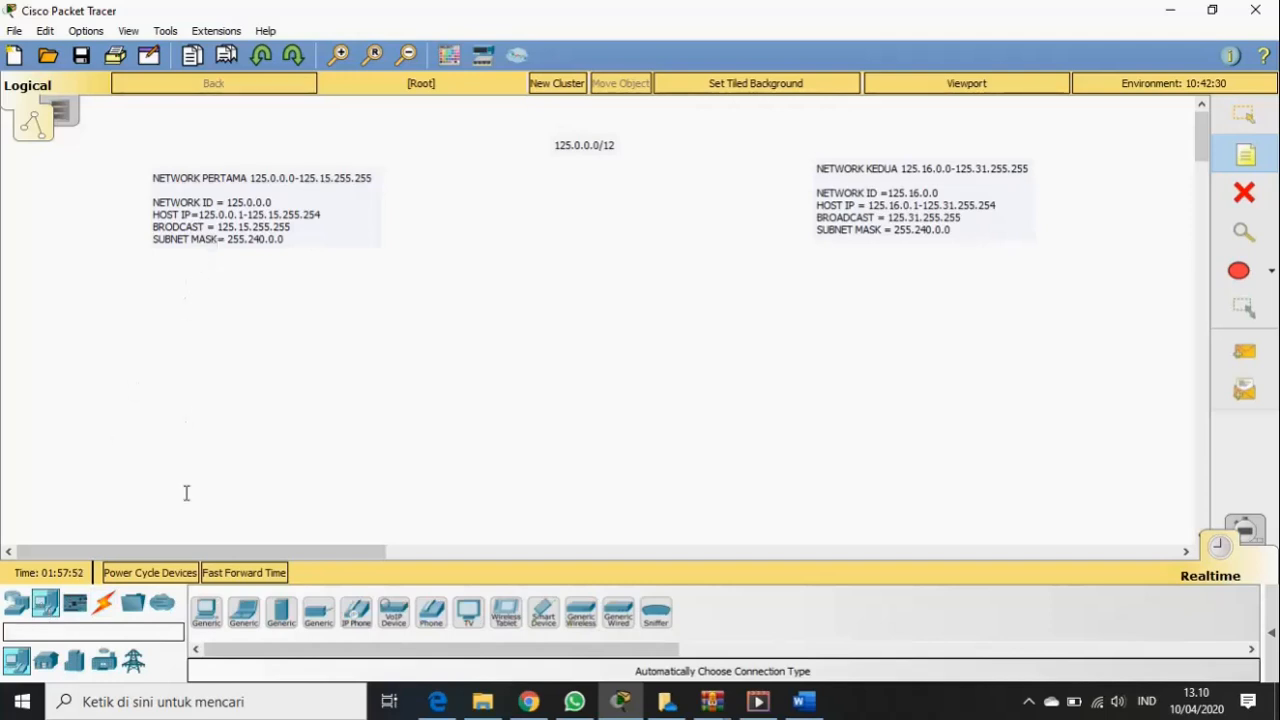
pyautogui.moveTo(205, 603); pyautogui.dragTo(144, 308)
pyautogui.moveTo(205, 610); pyautogui.dragTo(160, 426)
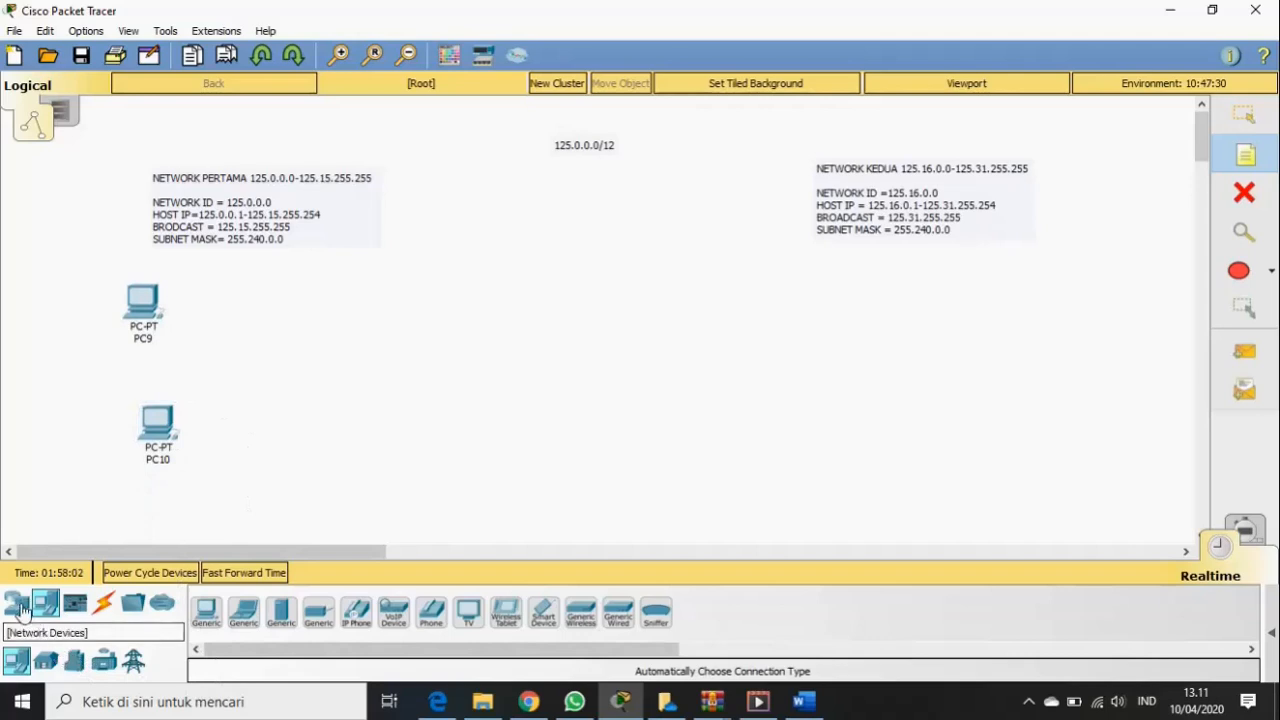
pyautogui.click(18, 604)
pyautogui.moveTo(47, 662); pyautogui.dragTo(287, 368)
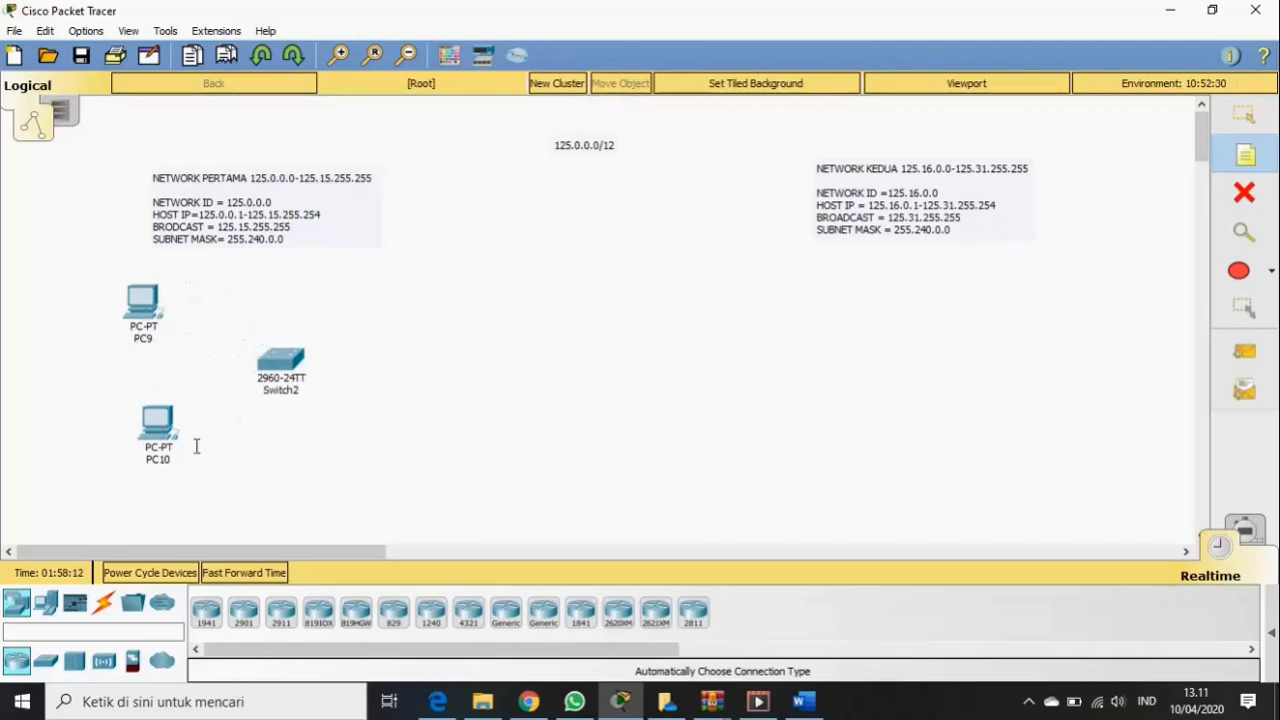
# - Cable PC9 and PC10 to Switch2 with Automatic Connection cables
pyautogui.click(103, 603)
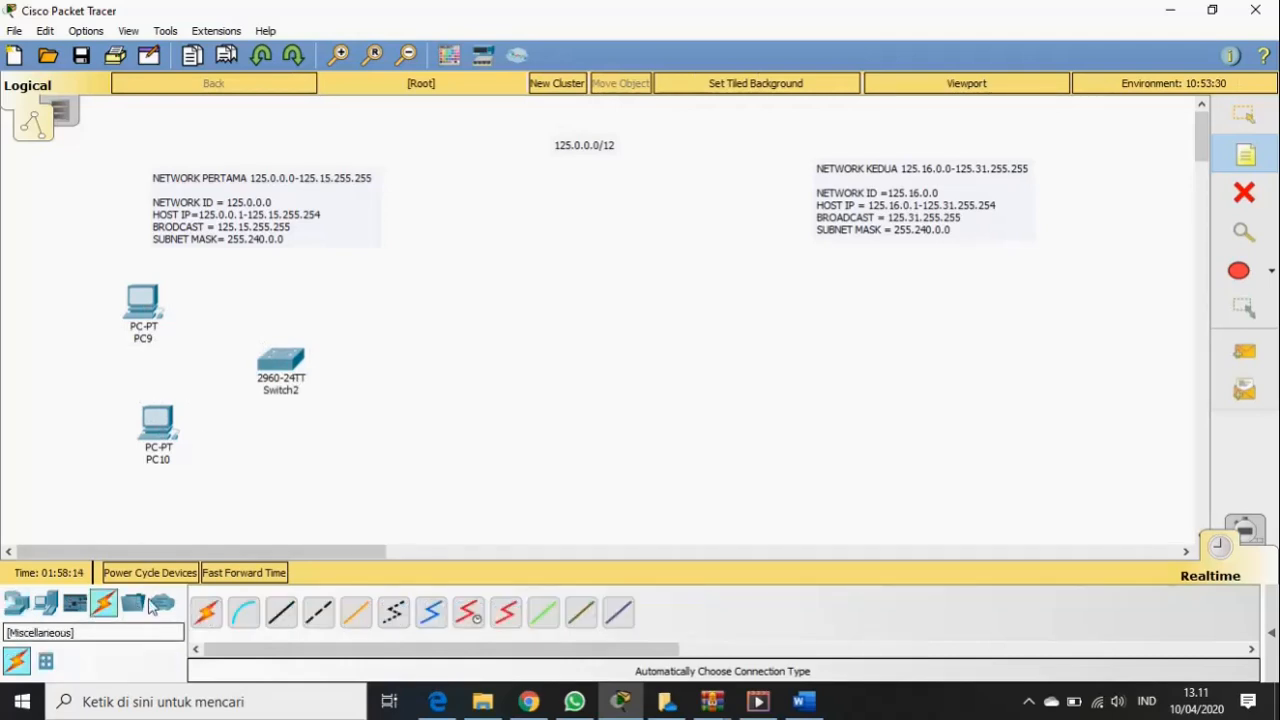
pyautogui.click(203, 614)
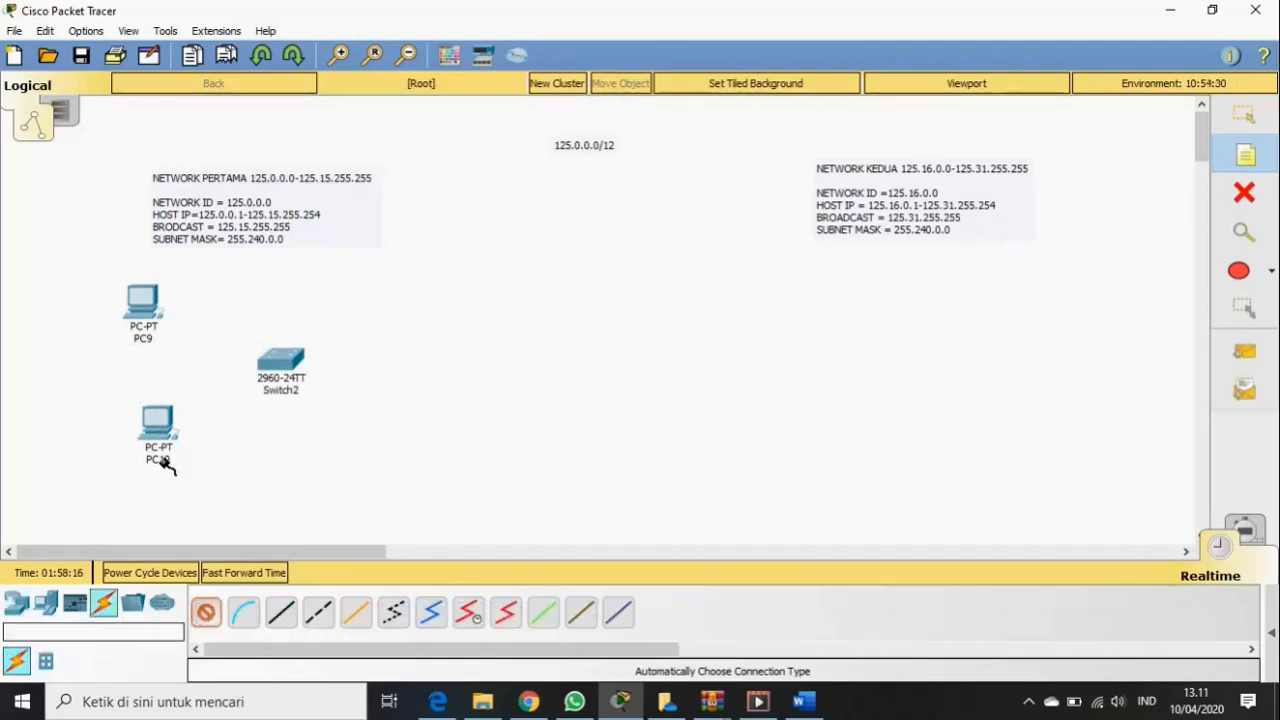
pyautogui.click(165, 314)
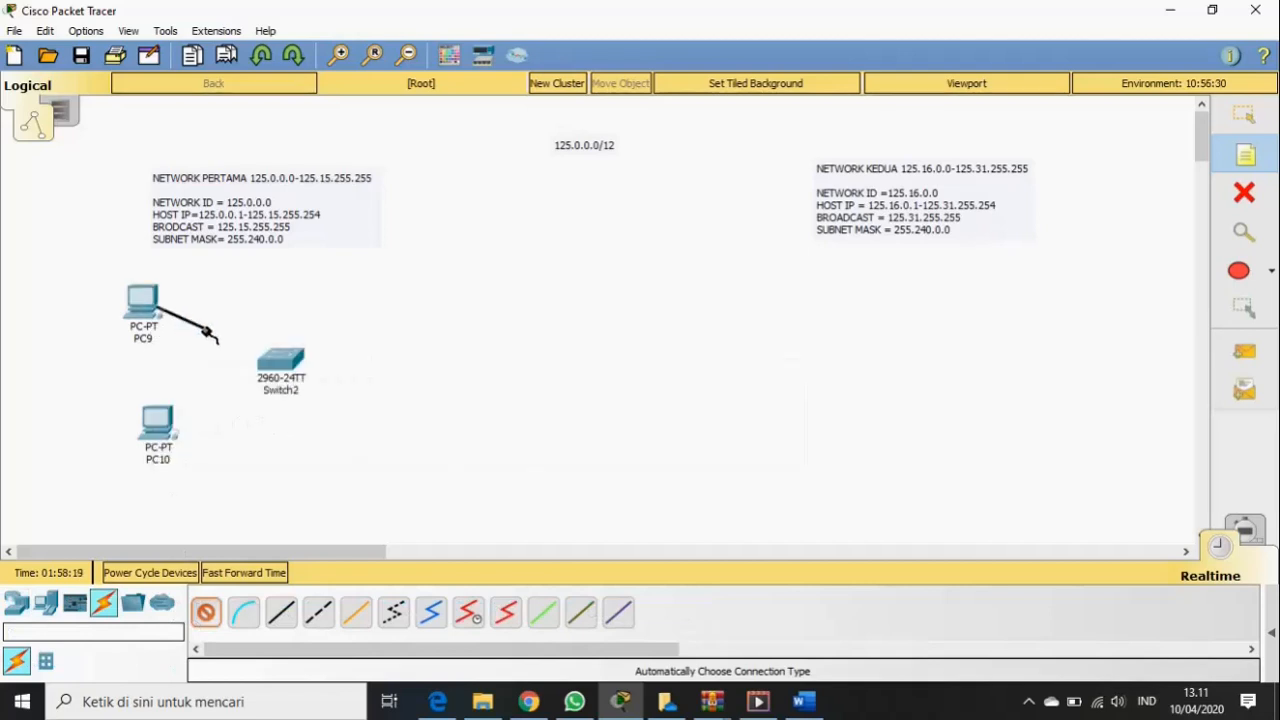
pyautogui.click(271, 358)
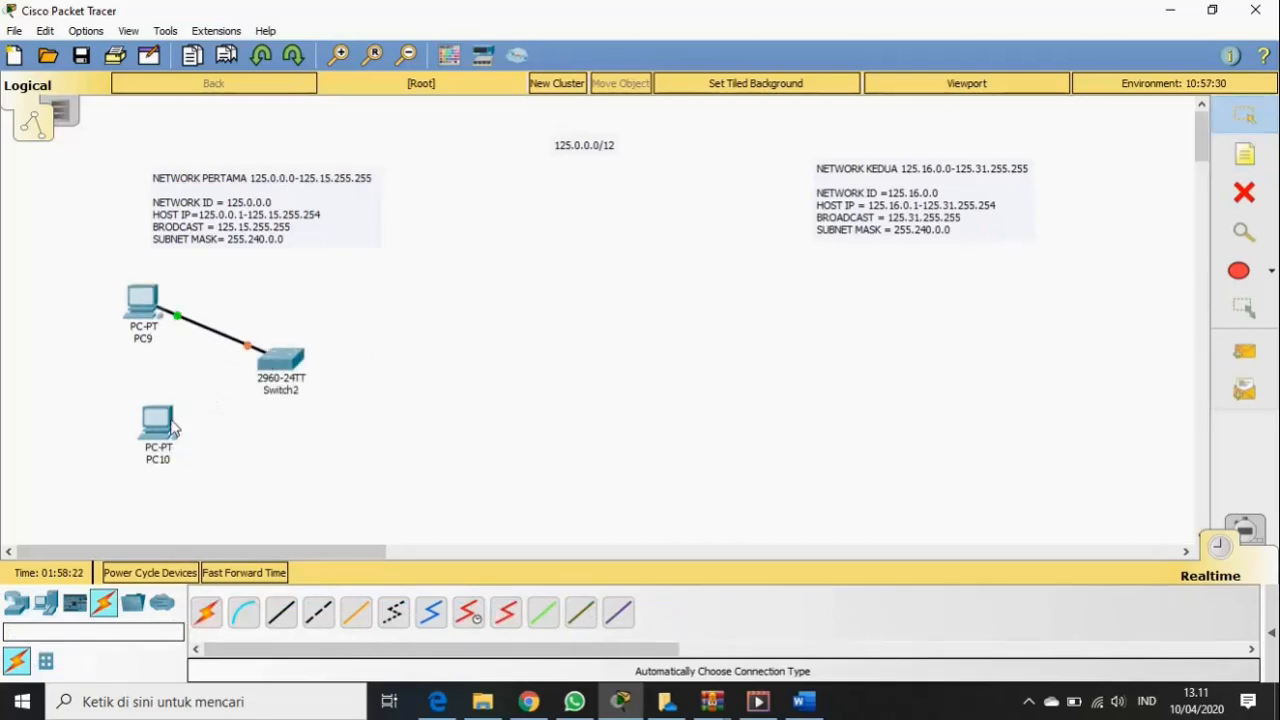
pyautogui.click(205, 612)
pyautogui.click(163, 432)
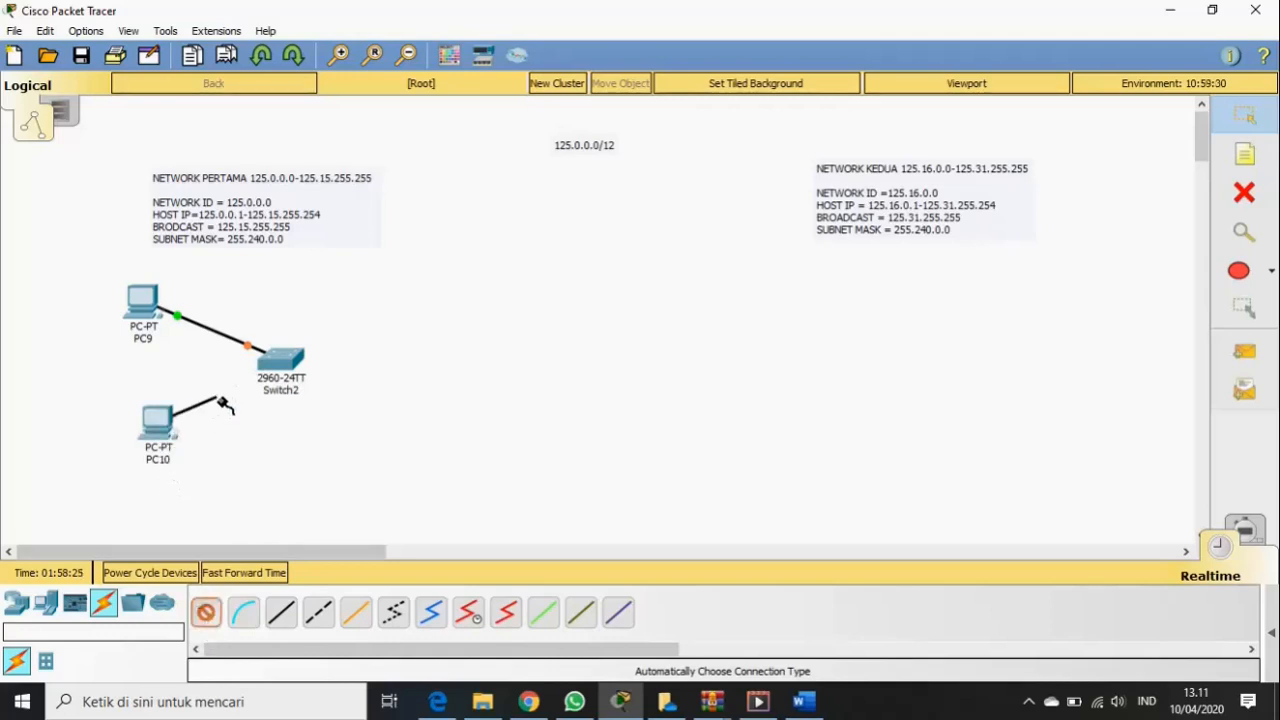
pyautogui.click(277, 365)
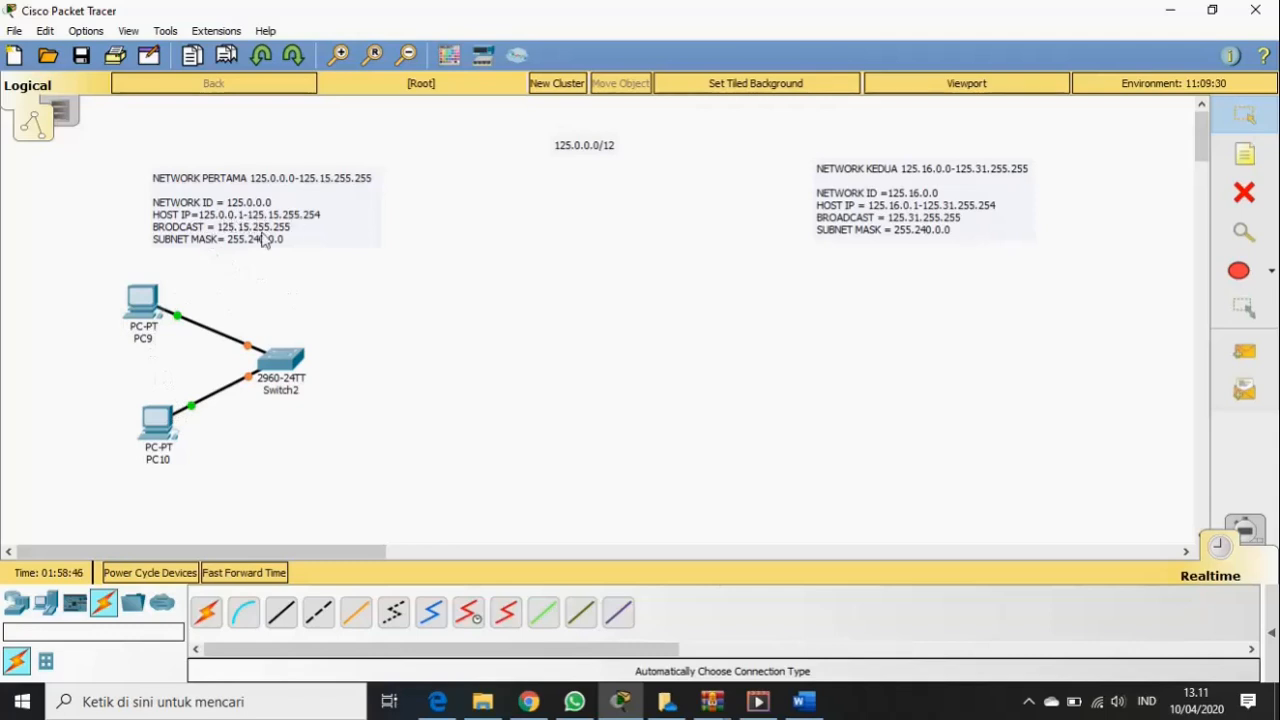
# - Add a note reading 125.0.0.1 and position it just above PC9
pyautogui.click(1260, 160)
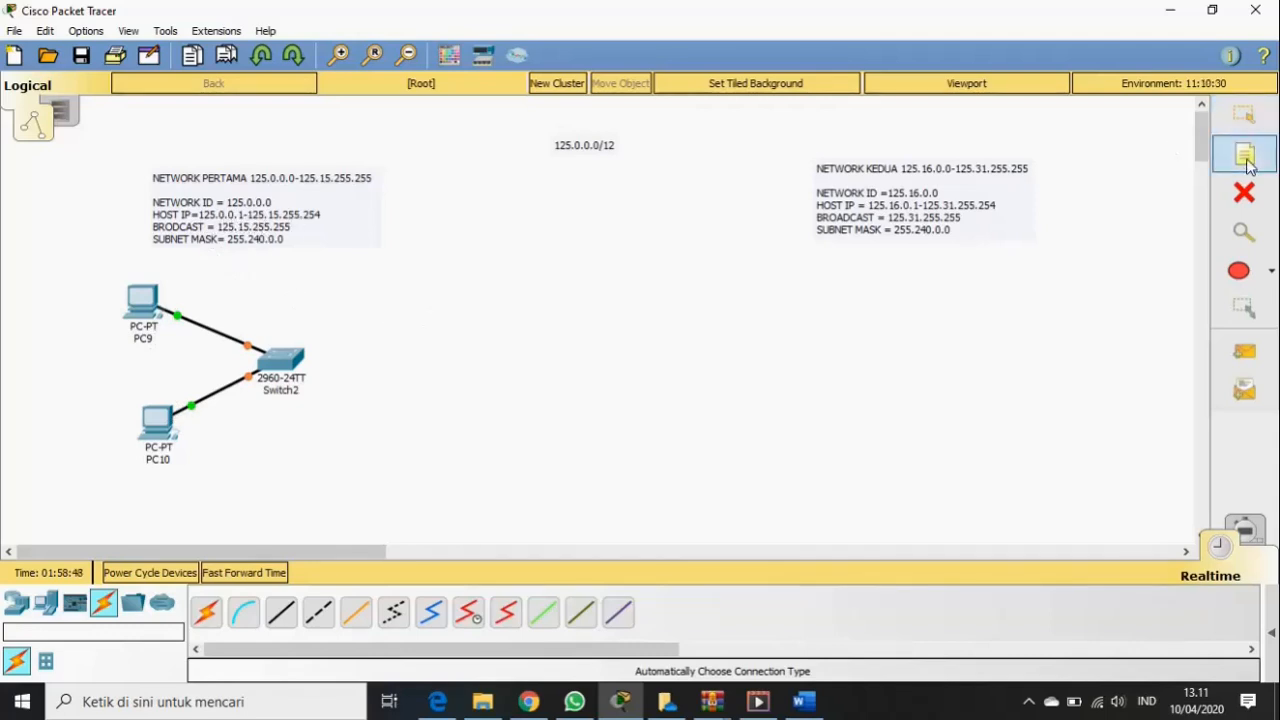
pyautogui.click(128, 274)
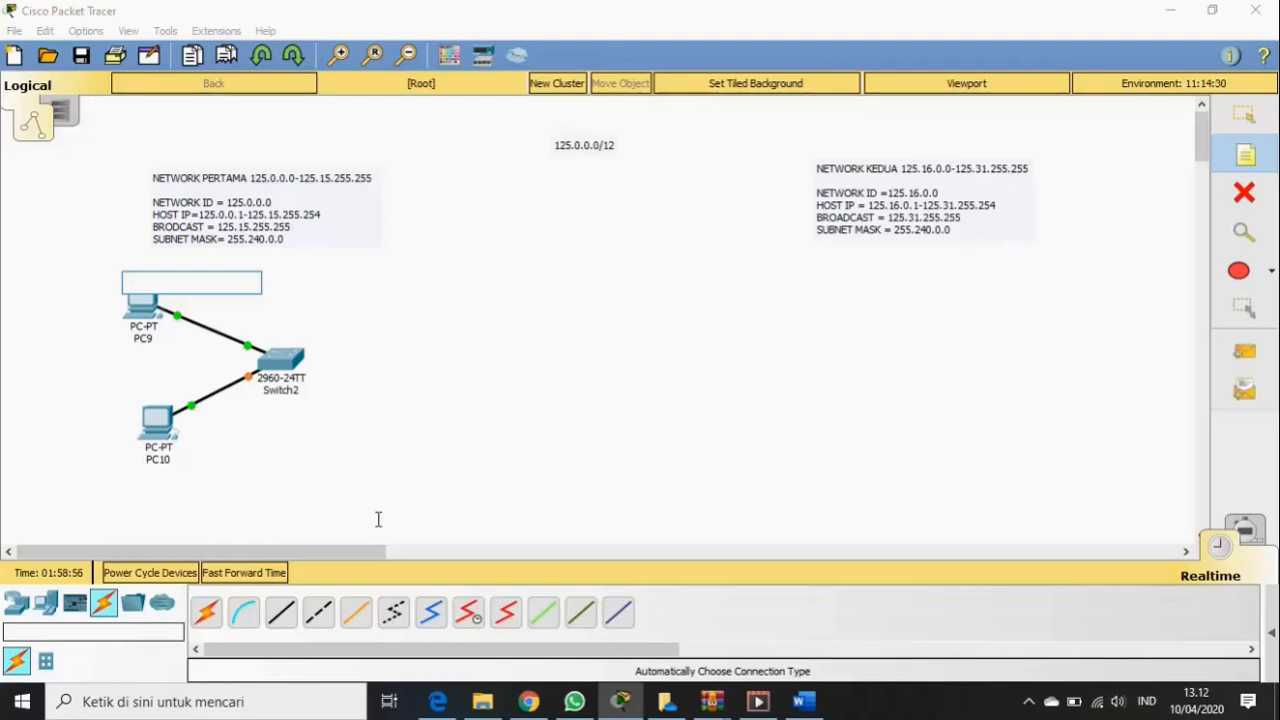
pyautogui.write('125.0.0.1')
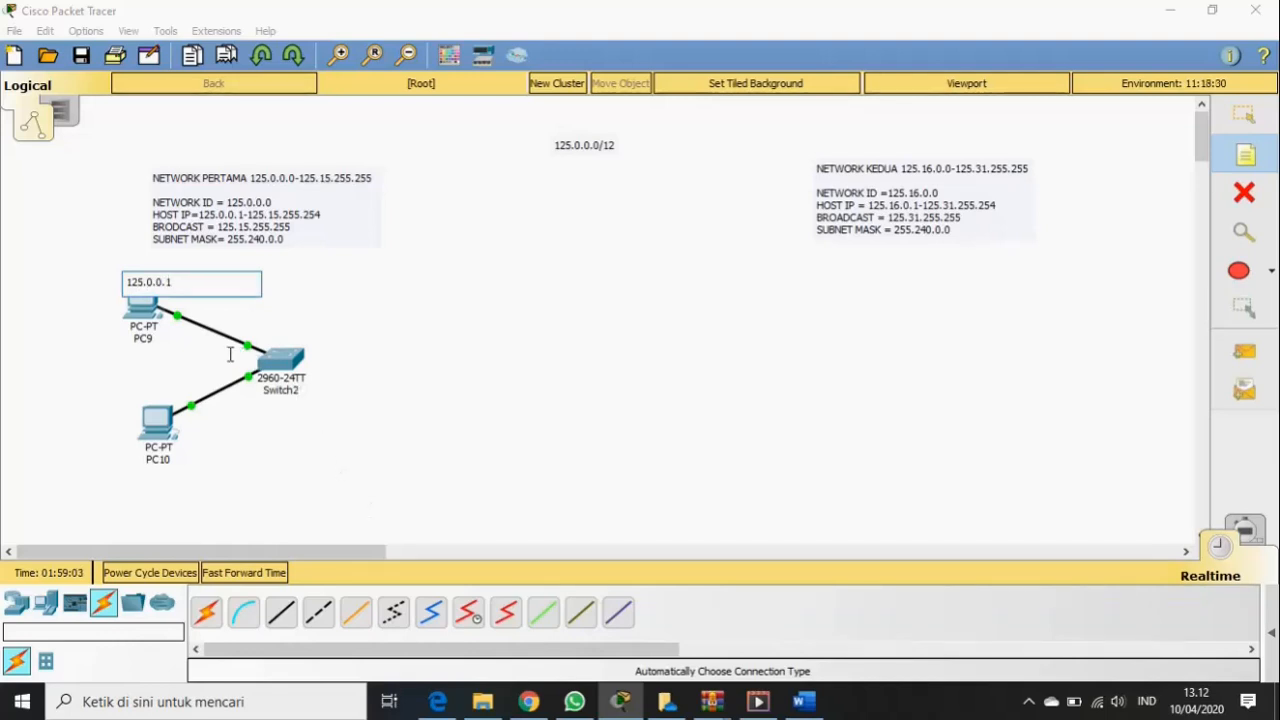
pyautogui.click(137, 389)
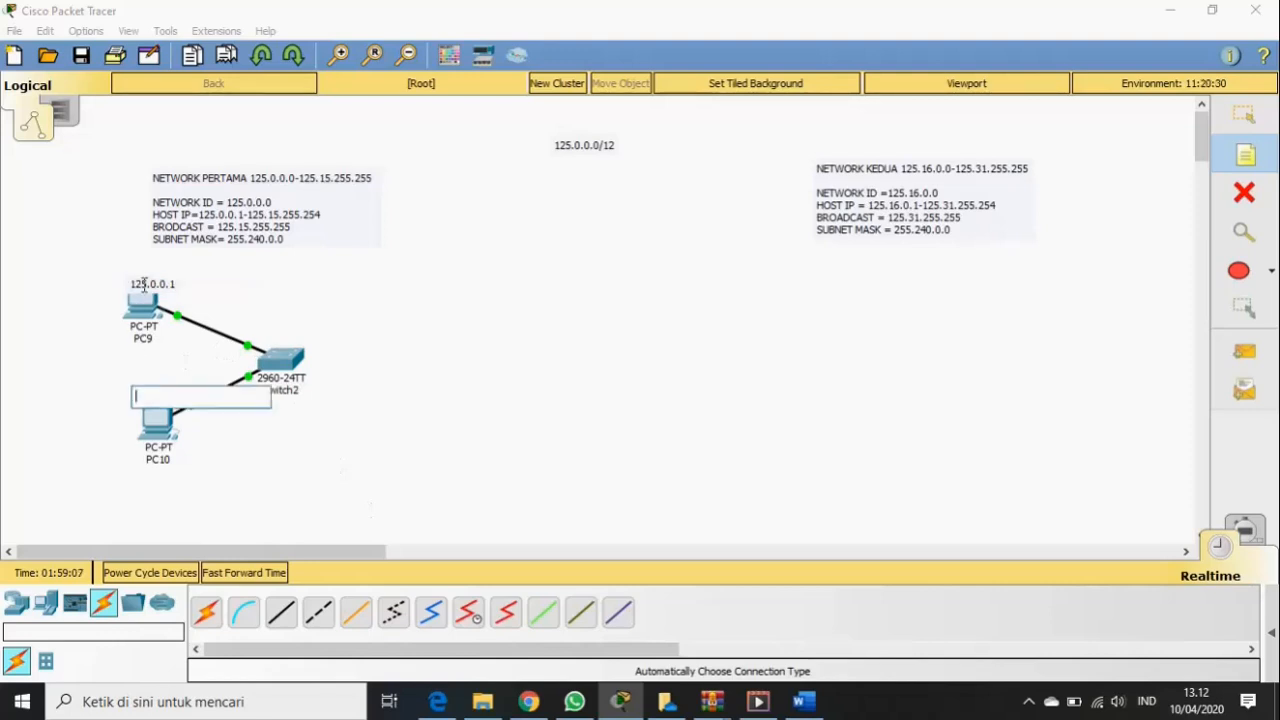
pyautogui.click(1246, 118)
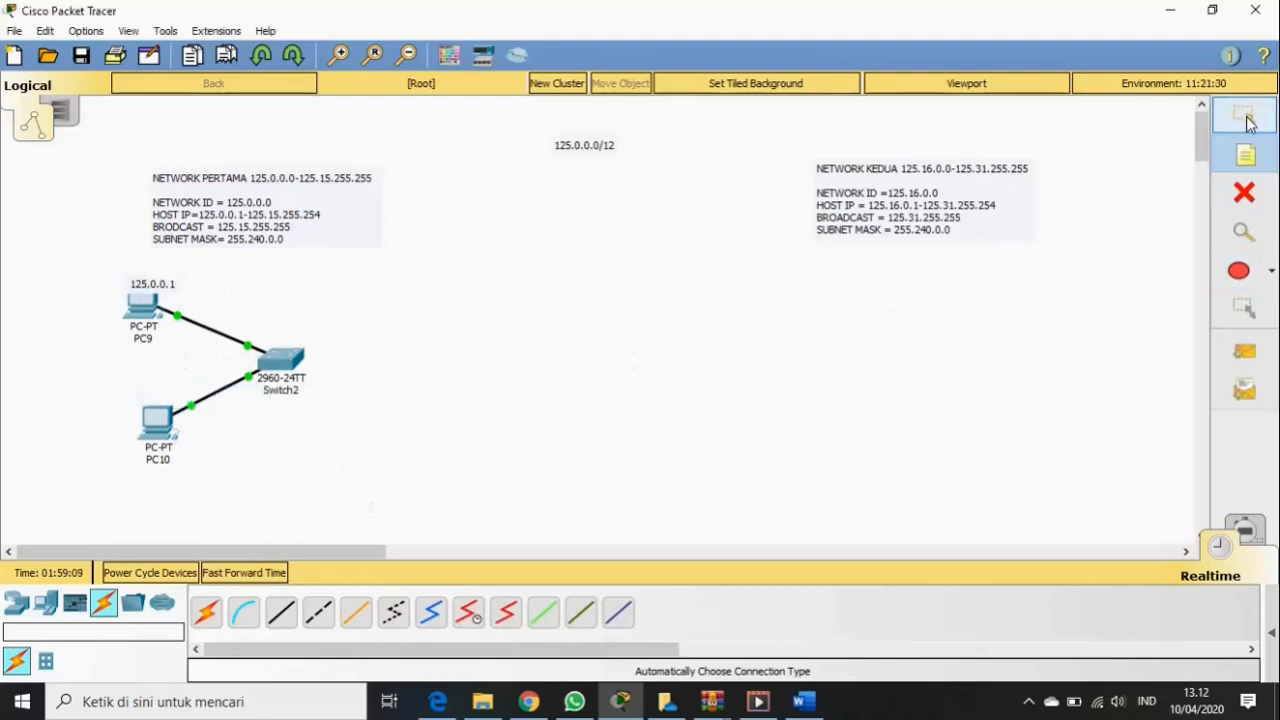
pyautogui.moveTo(141, 286); pyautogui.dragTo(133, 278)
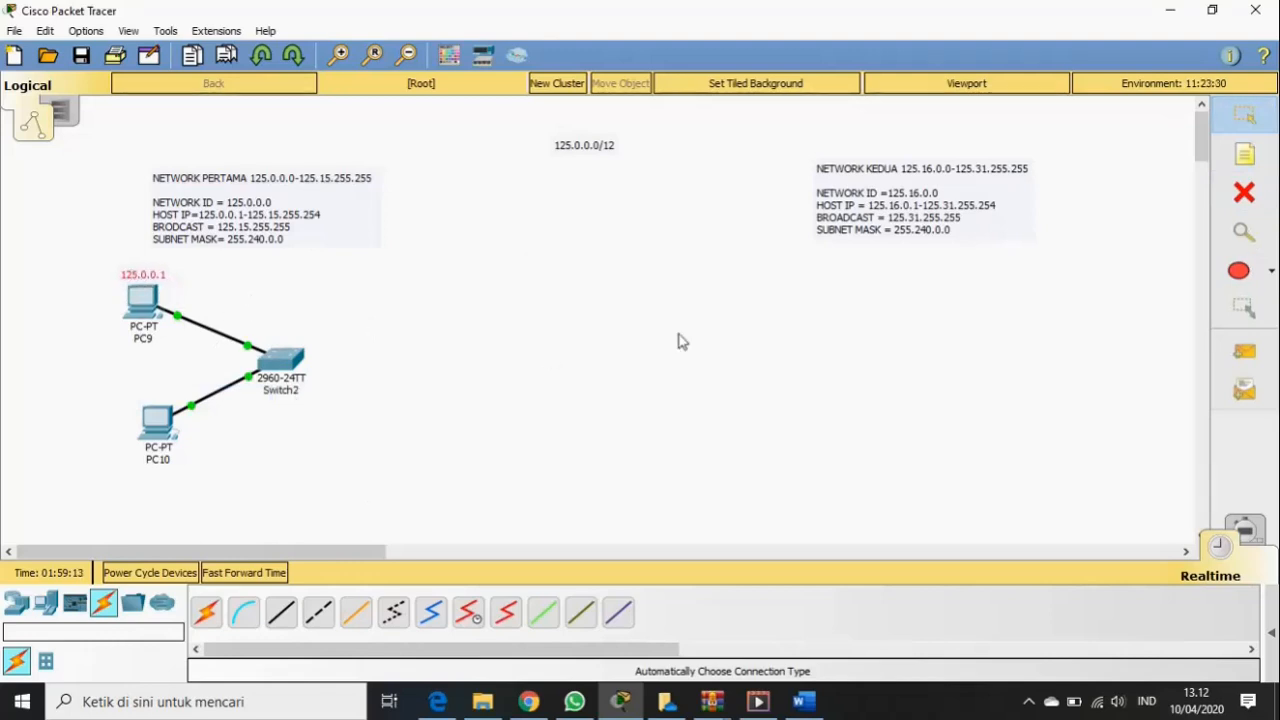
# - Add a note reading 125.0.0.2 and move it just above PC10
pyautogui.click(1245, 154)
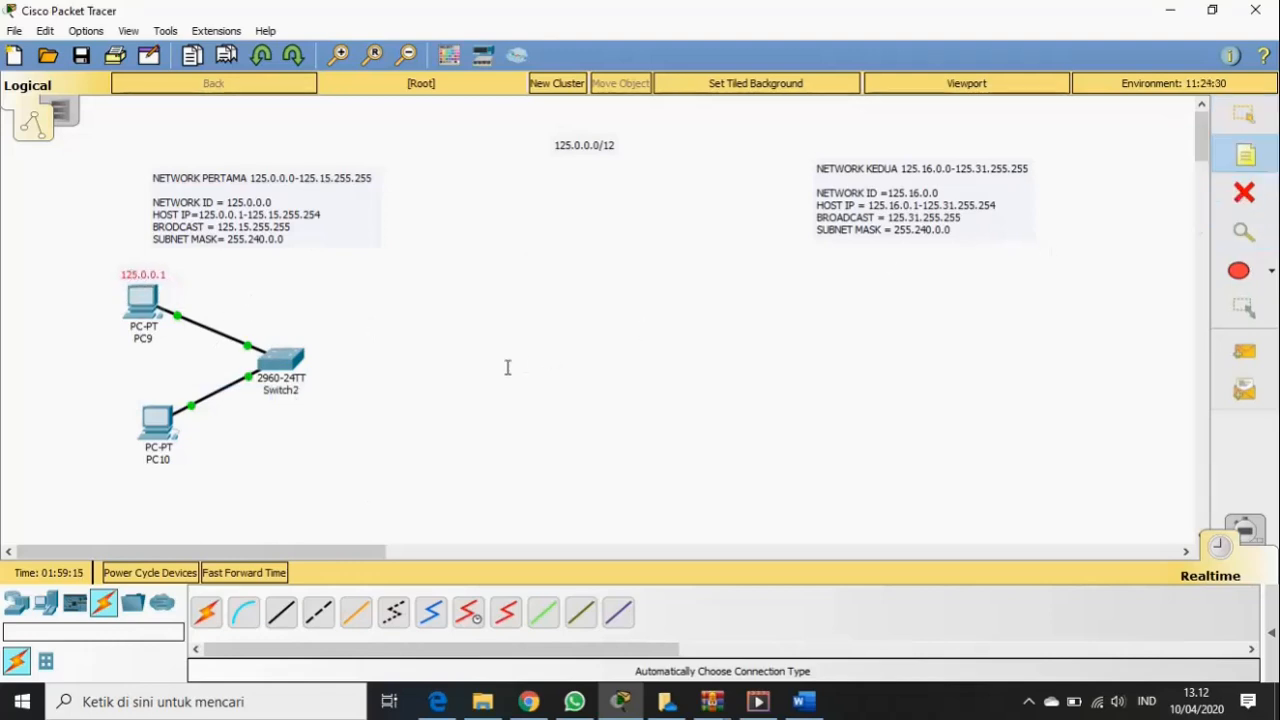
pyautogui.click(138, 391)
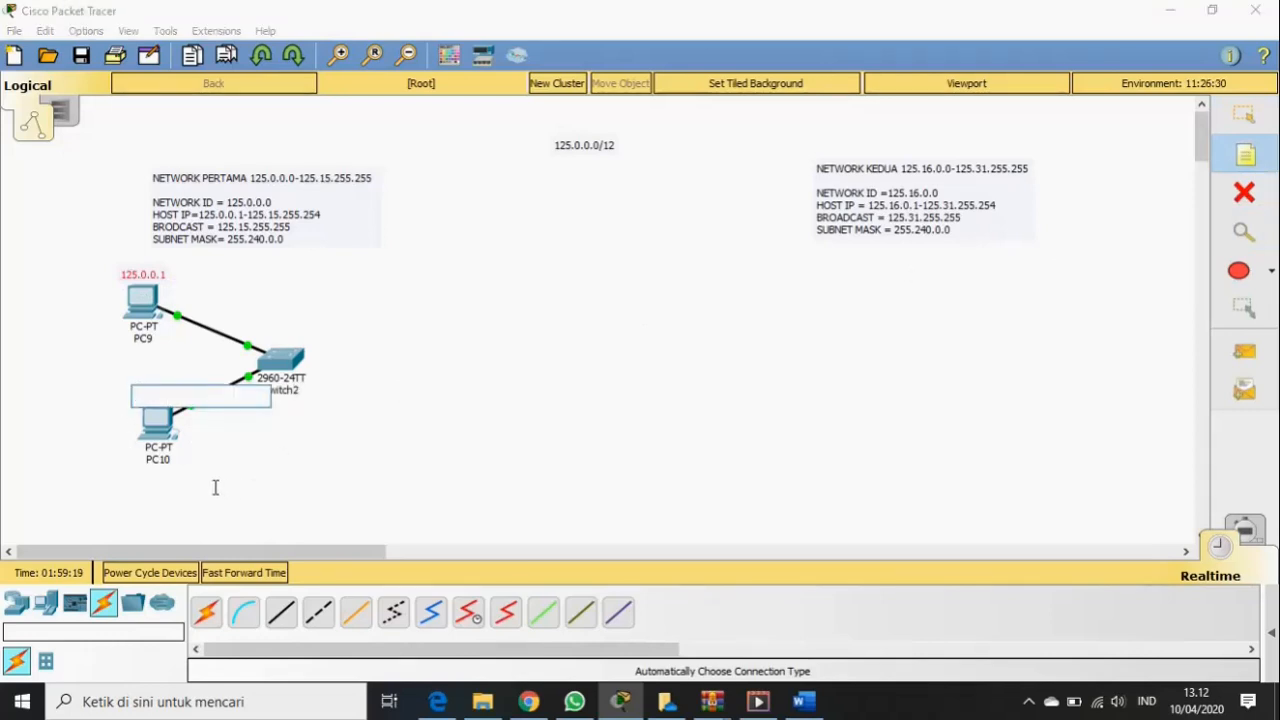
pyautogui.write('125.0.0.2')
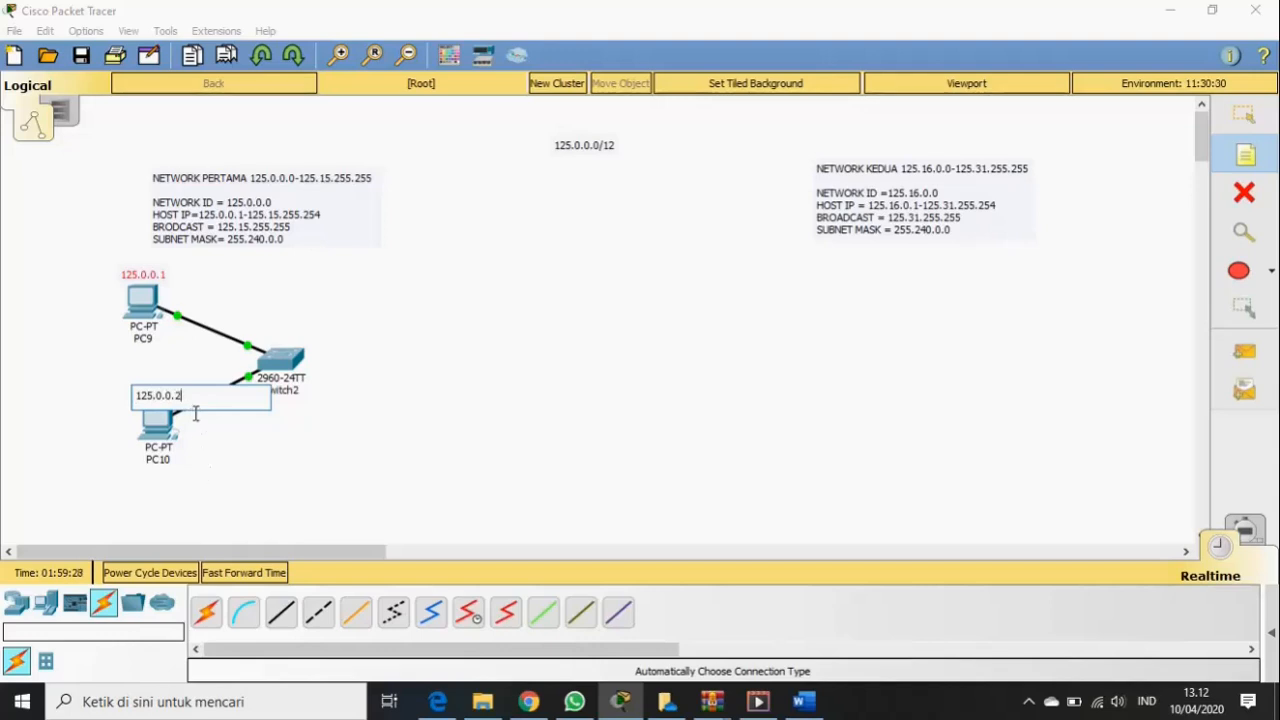
pyautogui.click(197, 450)
pyautogui.click(168, 399)
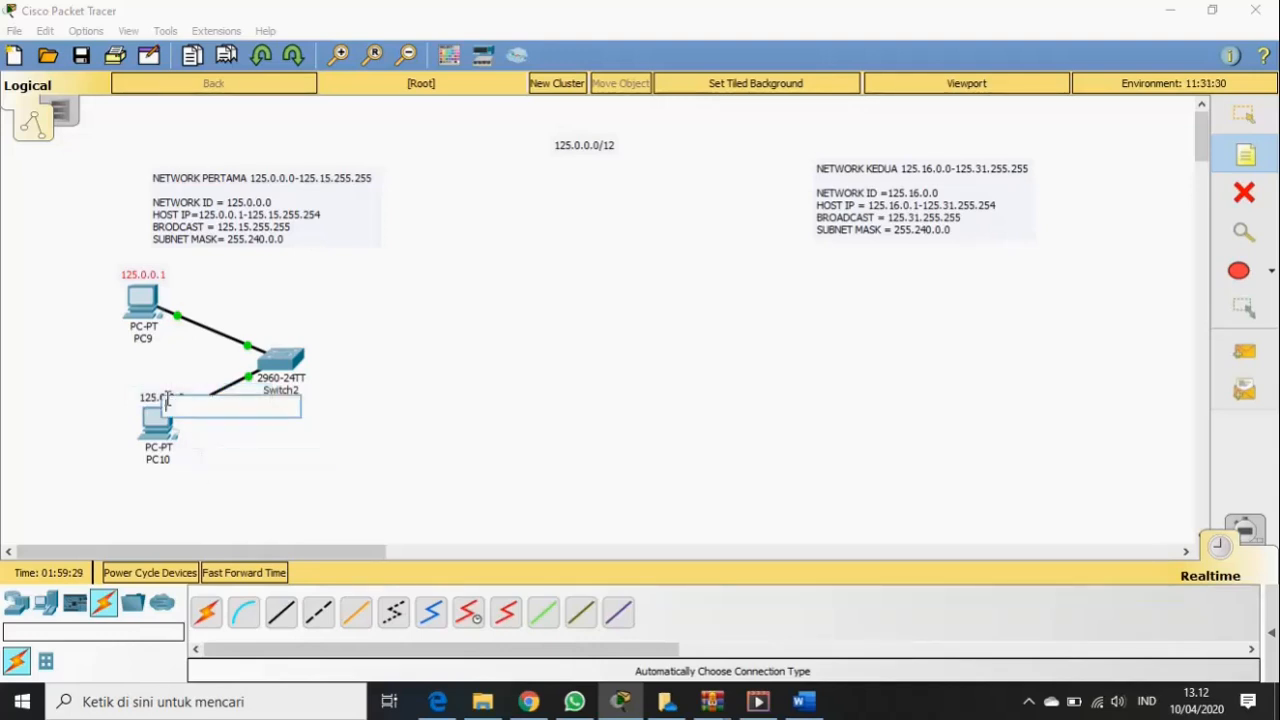
pyautogui.click(153, 398)
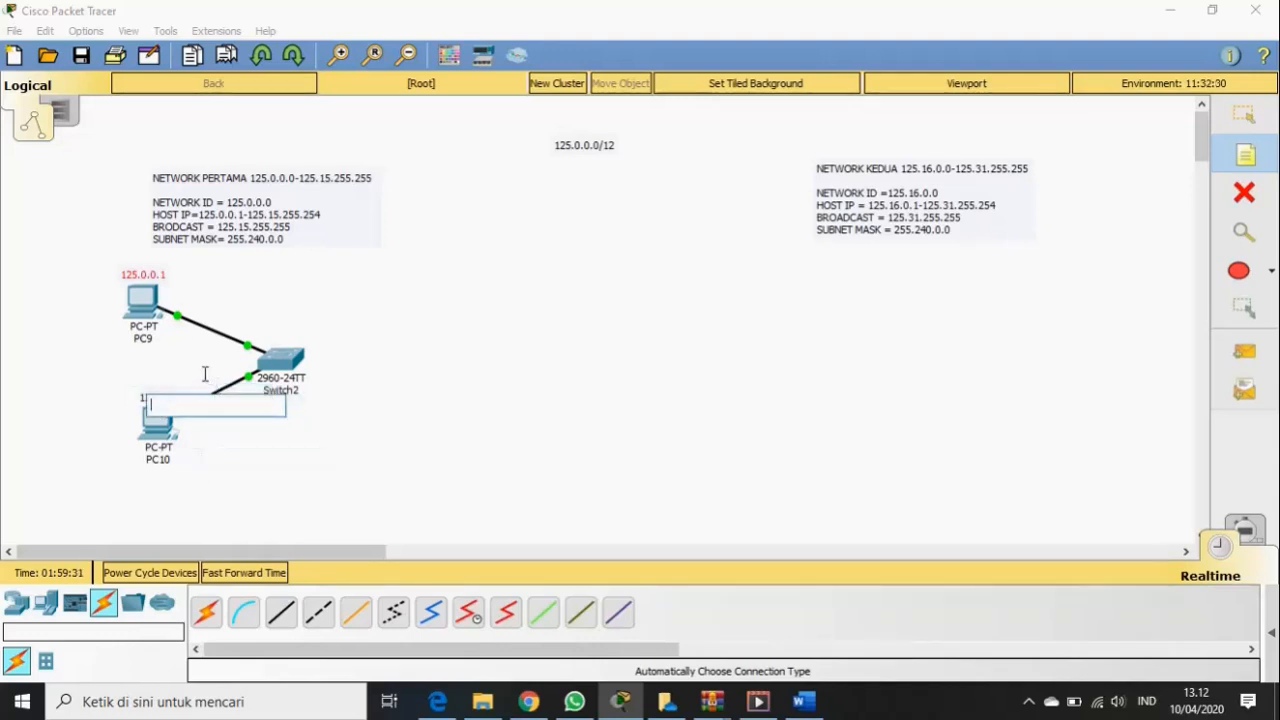
pyautogui.click(1244, 114)
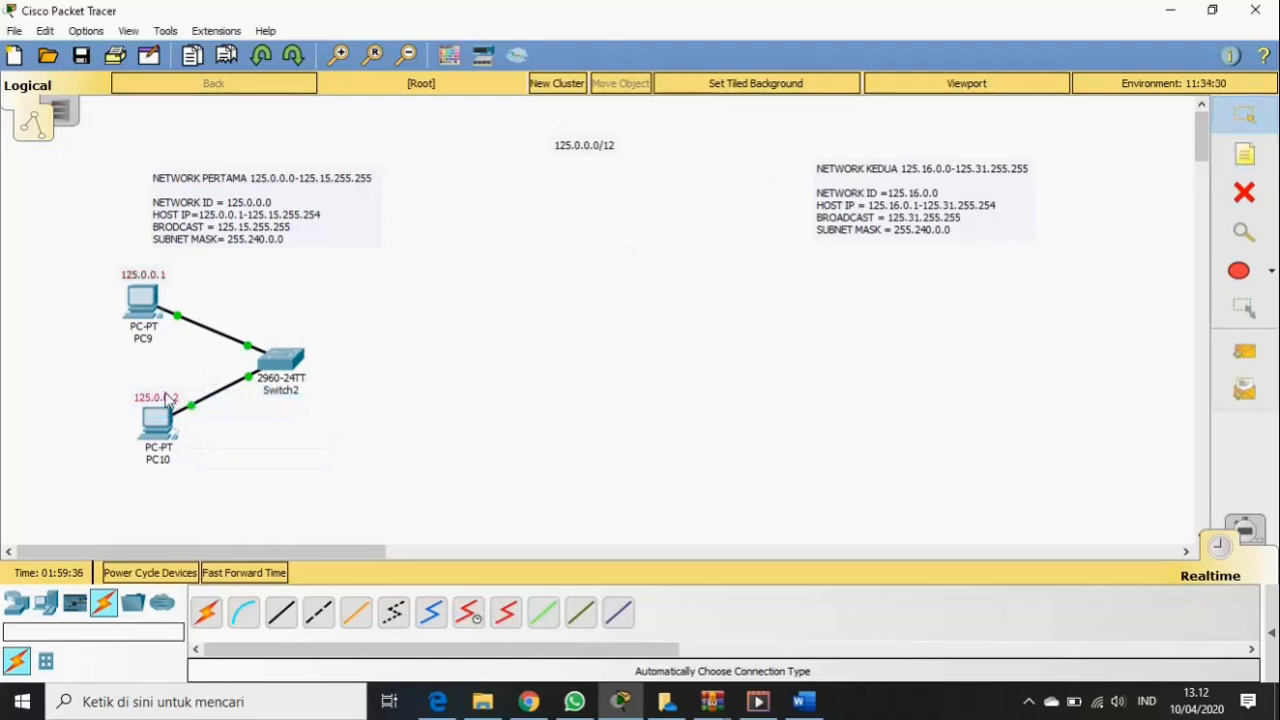
pyautogui.moveTo(172, 401); pyautogui.dragTo(168, 395)
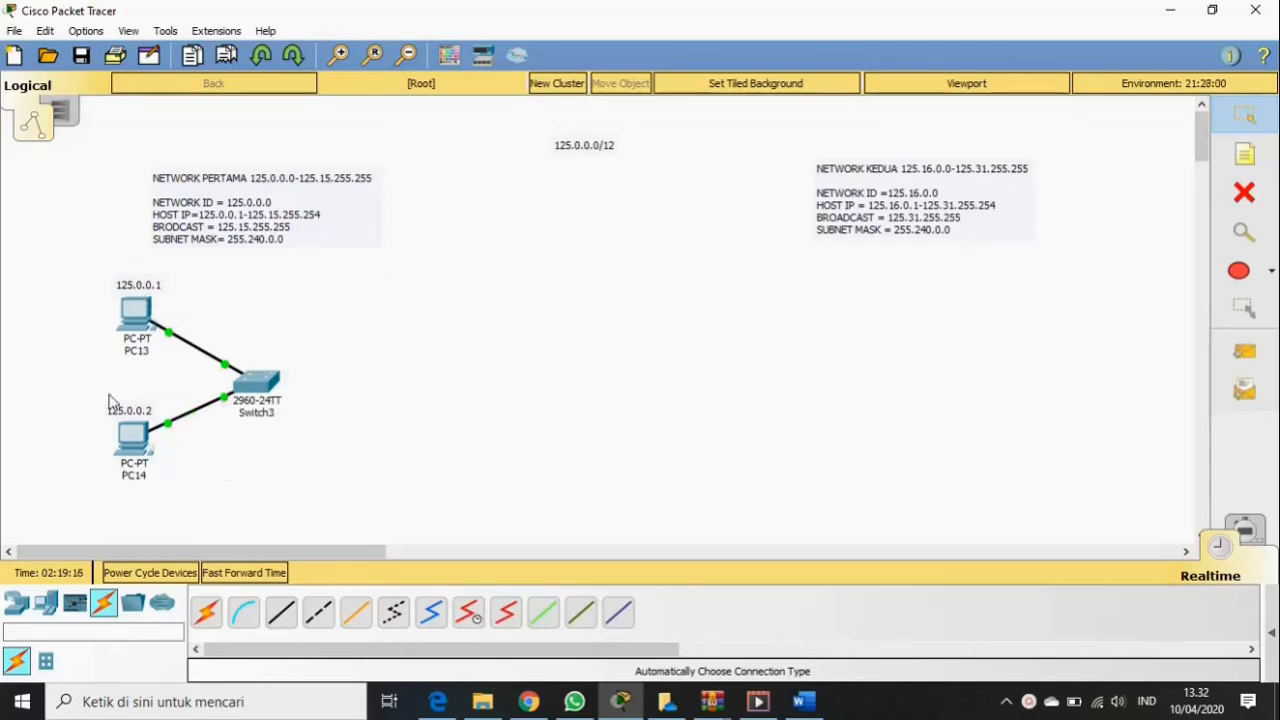
# - In PC13's IP Configuration, enter IP 125.0.0.1 and subnet mask 255.240.0.0, then close the window
pyautogui.click(141, 316)
pyautogui.click(390, 122)
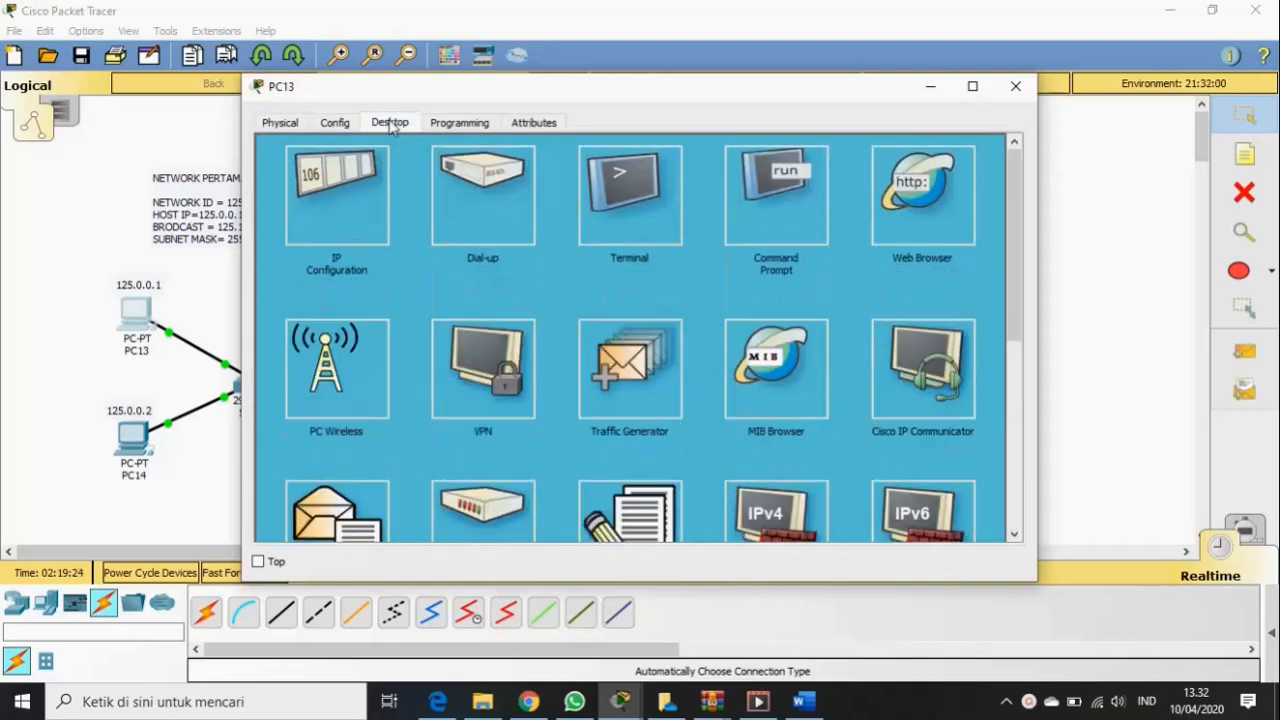
pyautogui.click(330, 213)
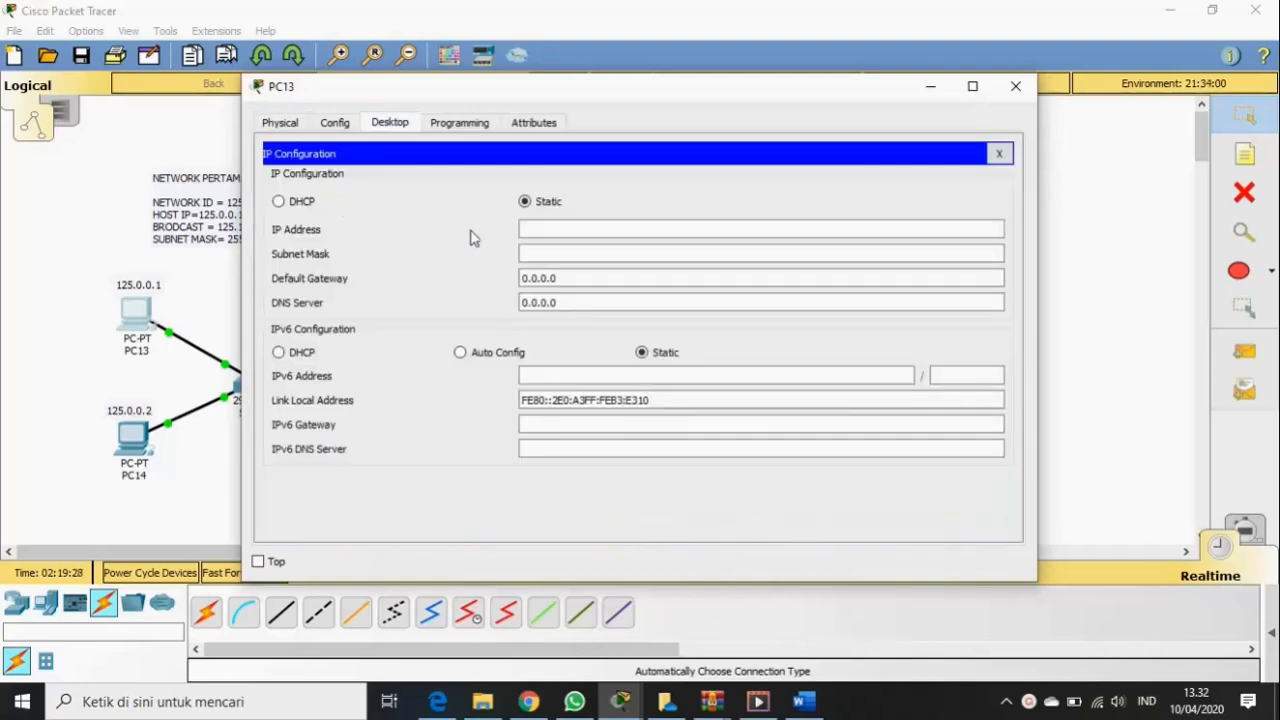
pyautogui.moveTo(606, 98); pyautogui.dragTo(742, 88)
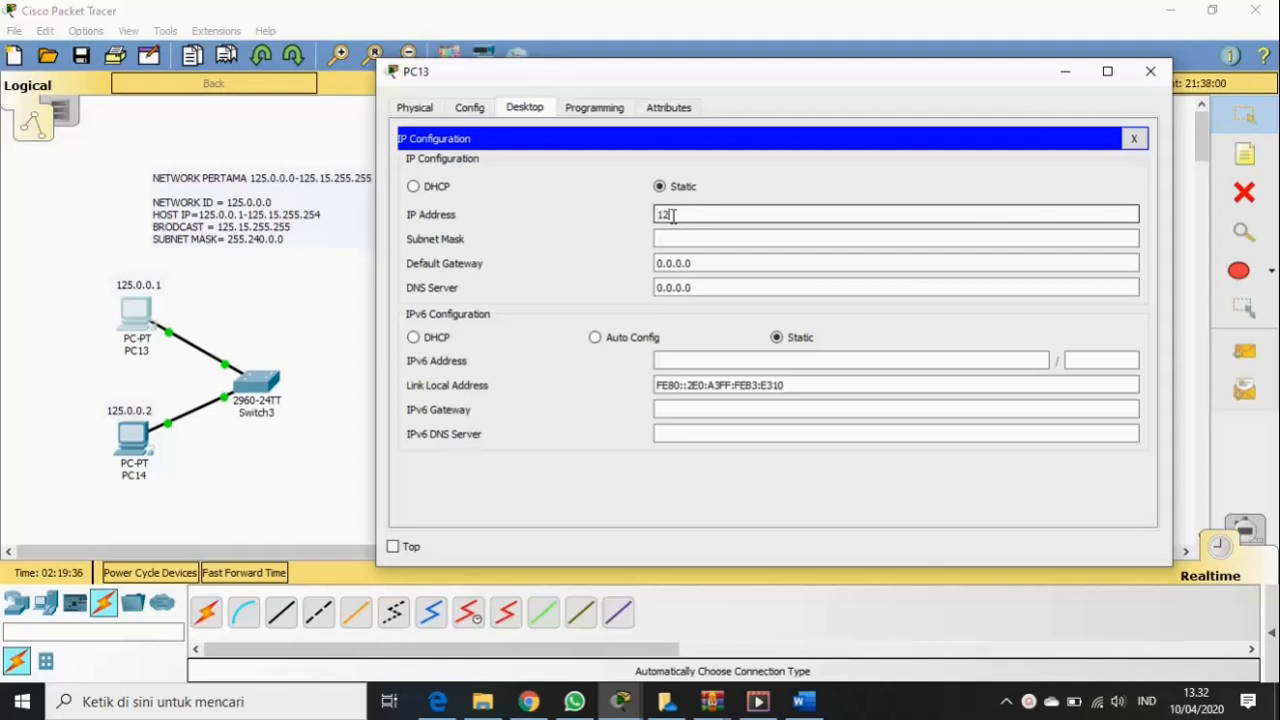
pyautogui.write('5.')
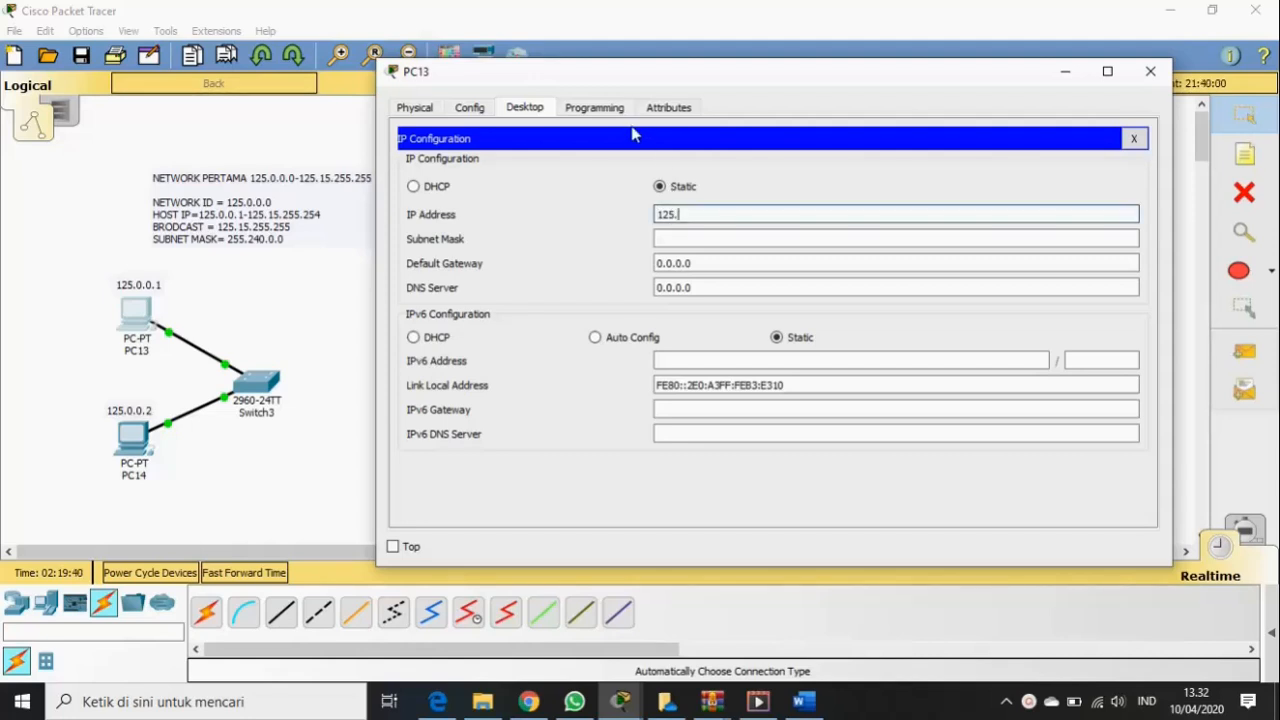
pyautogui.write('0.0.1')
pyautogui.click(693, 238)
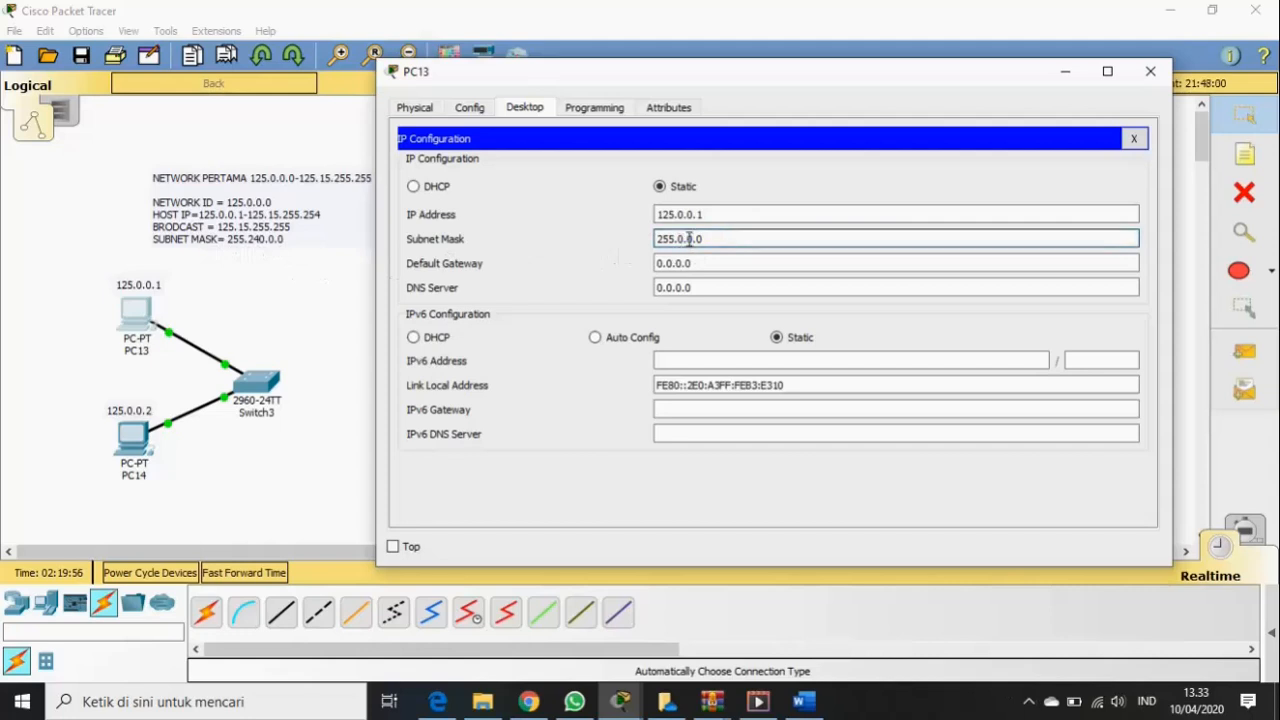
pyautogui.write('24')
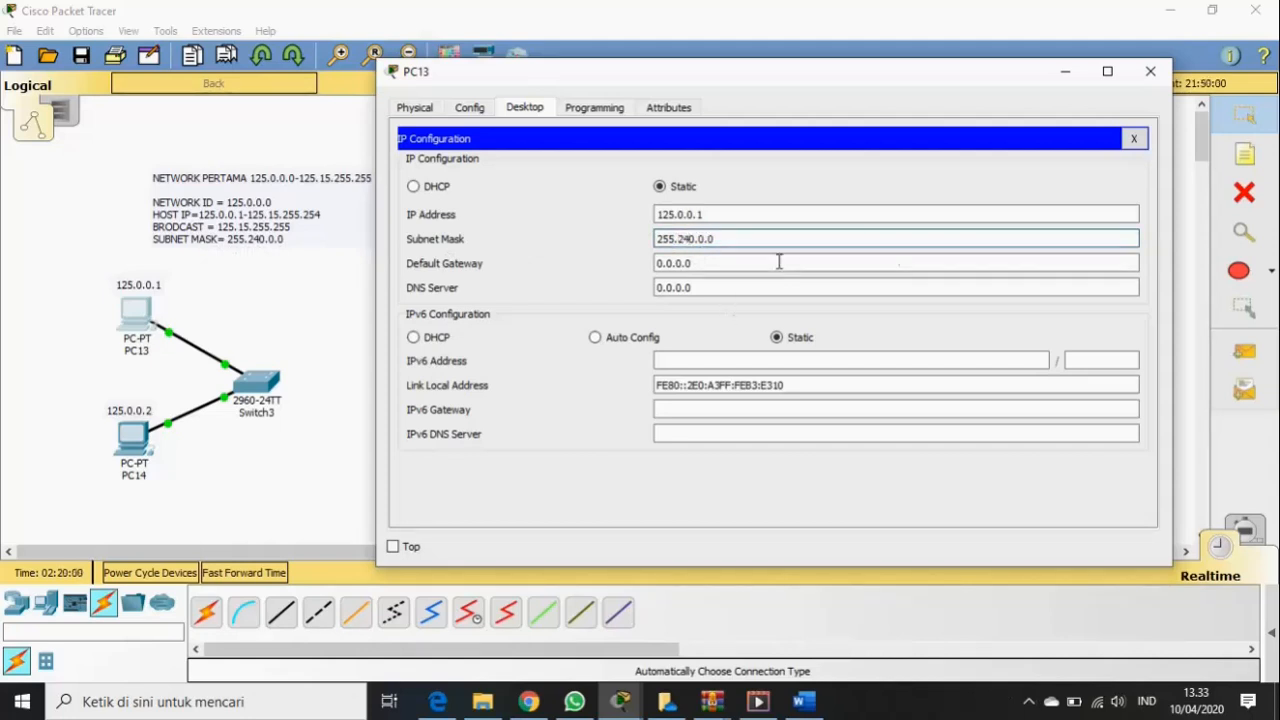
pyautogui.click(1151, 72)
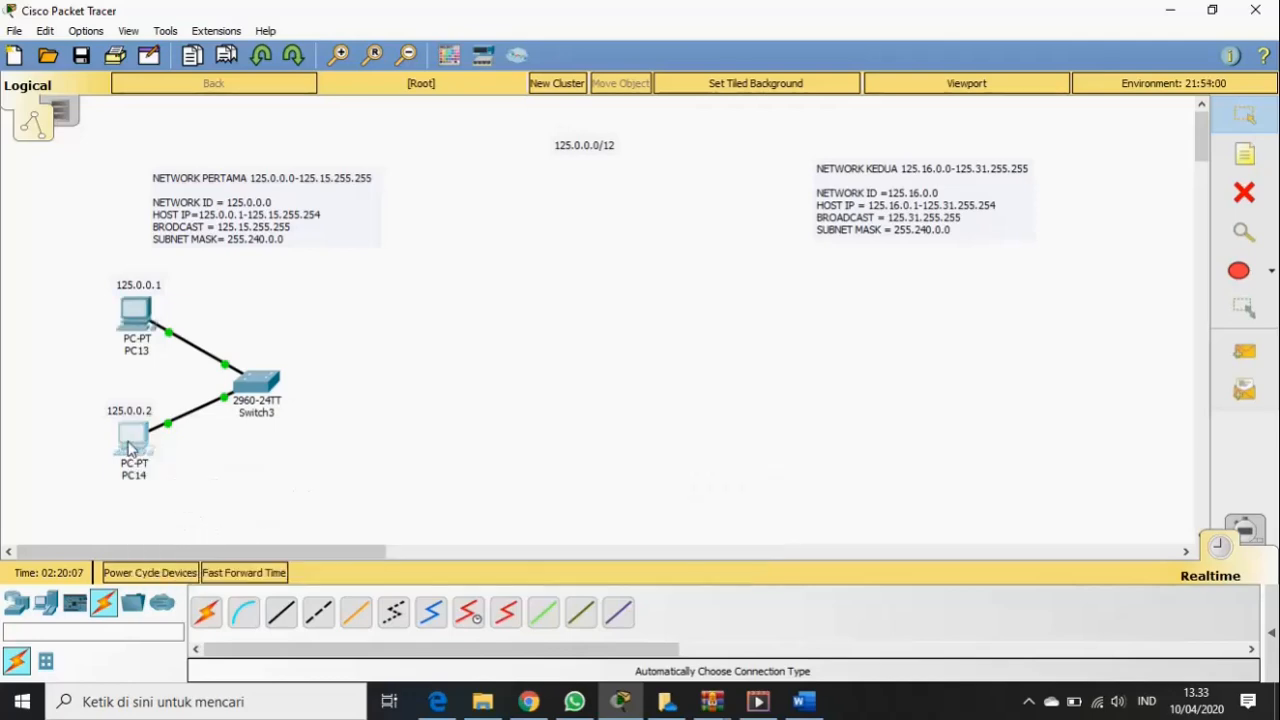
# - In PC14's IP Configuration, enter IP 125.0.0.2 with mask 255.240.0.0, then close the window
pyautogui.click(130, 440)
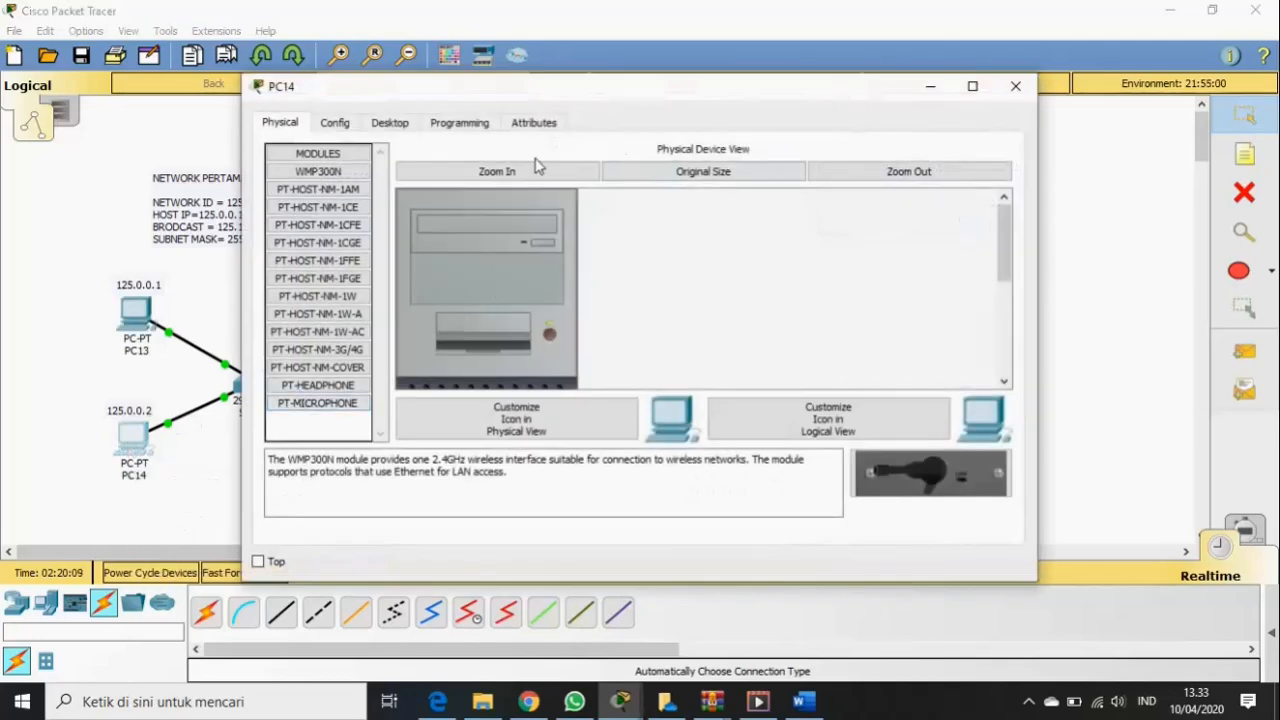
pyautogui.click(388, 124)
pyautogui.click(341, 212)
pyautogui.click(528, 231)
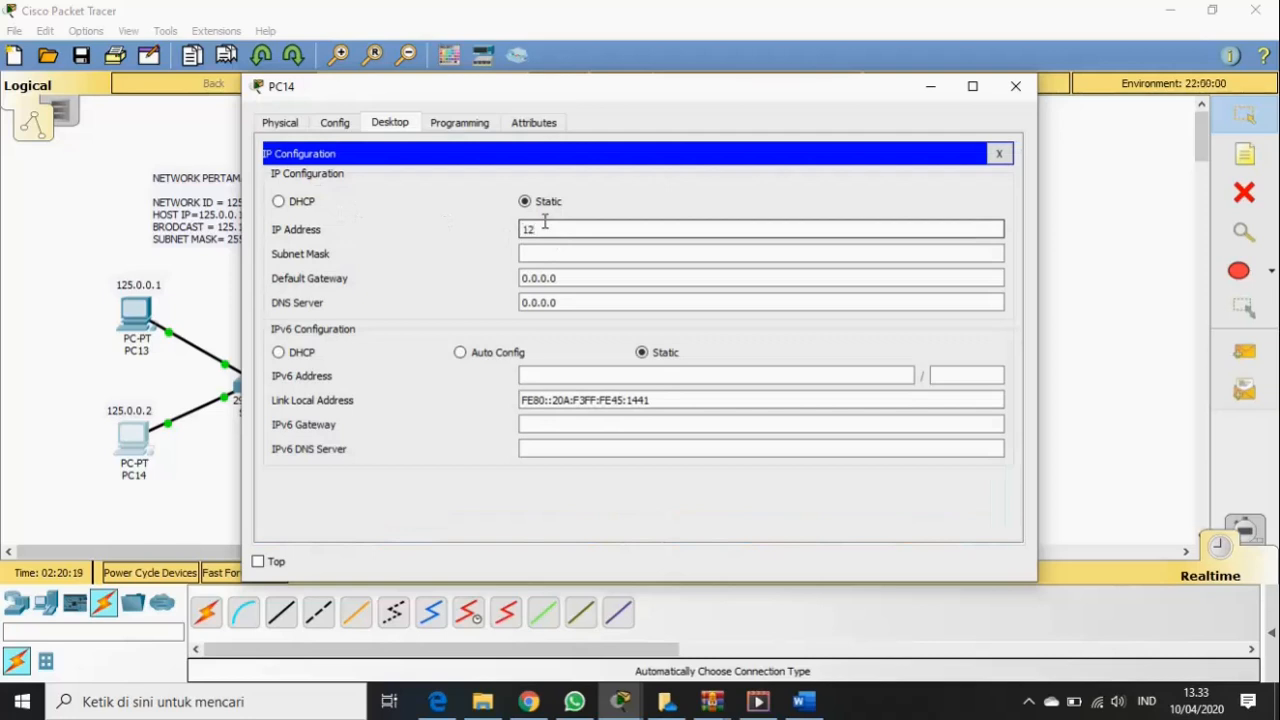
pyautogui.write('125.0.0.2')
pyautogui.click(571, 253)
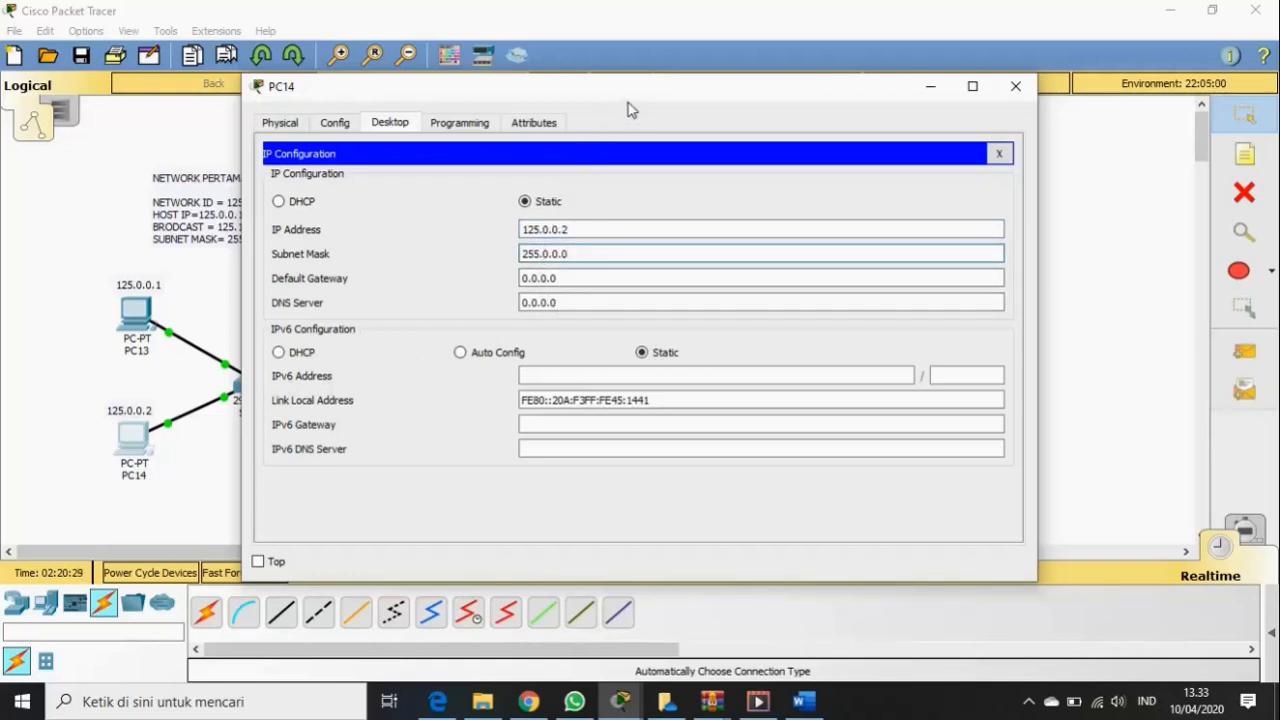
pyautogui.moveTo(666, 92); pyautogui.dragTo(768, 100)
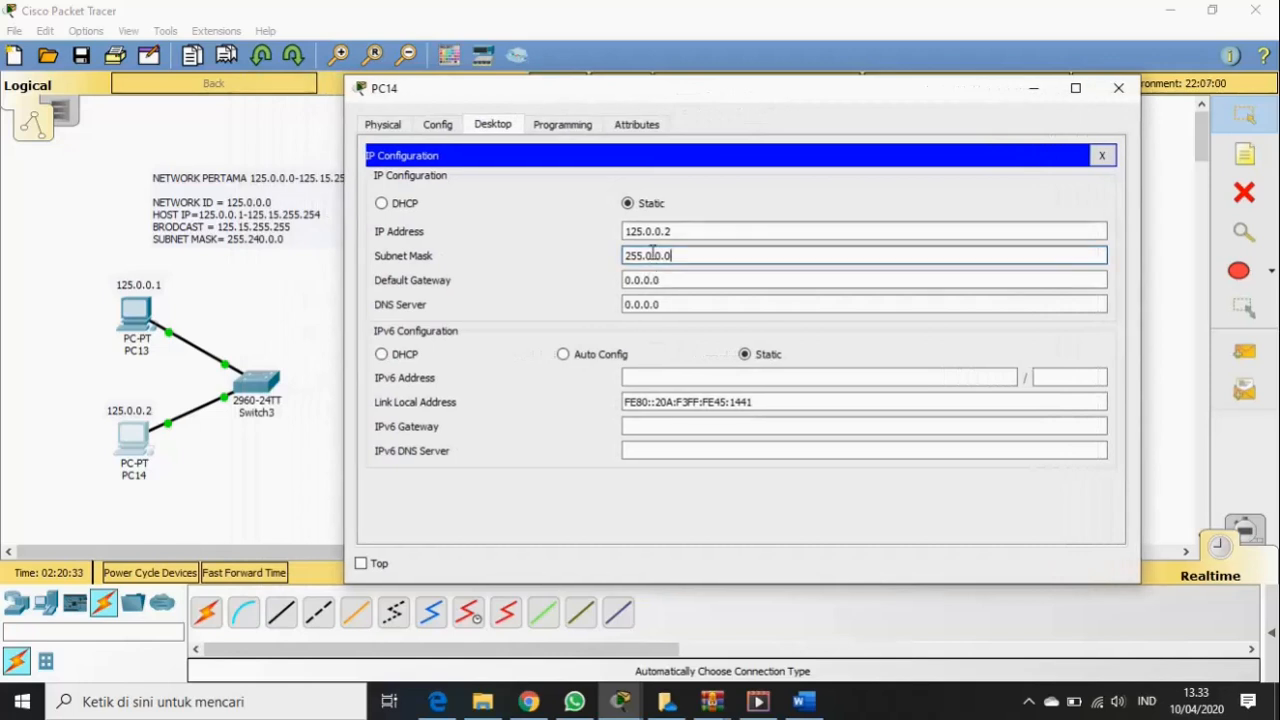
pyautogui.write('24')
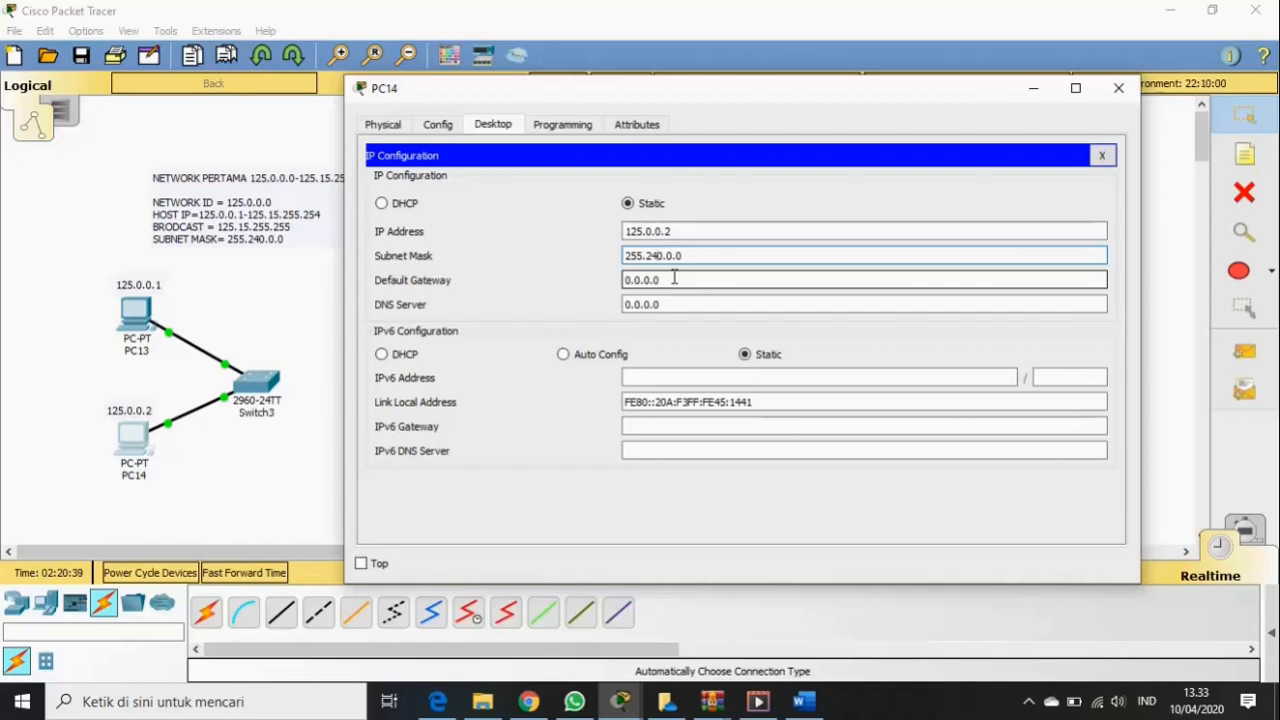
pyautogui.click(1118, 90)
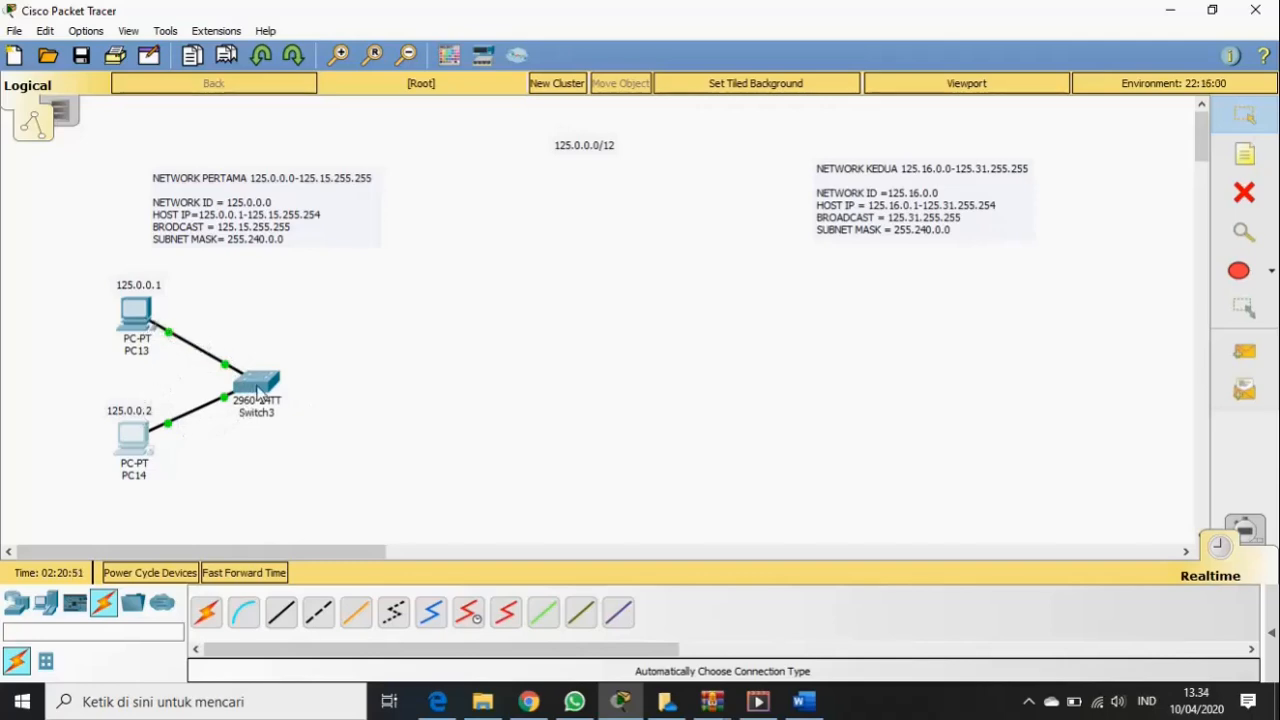
# - Check the devices' details, then open PC13's window on its Desktop tab
pyautogui.moveTo(261, 392)
pyautogui.moveTo(141, 320)
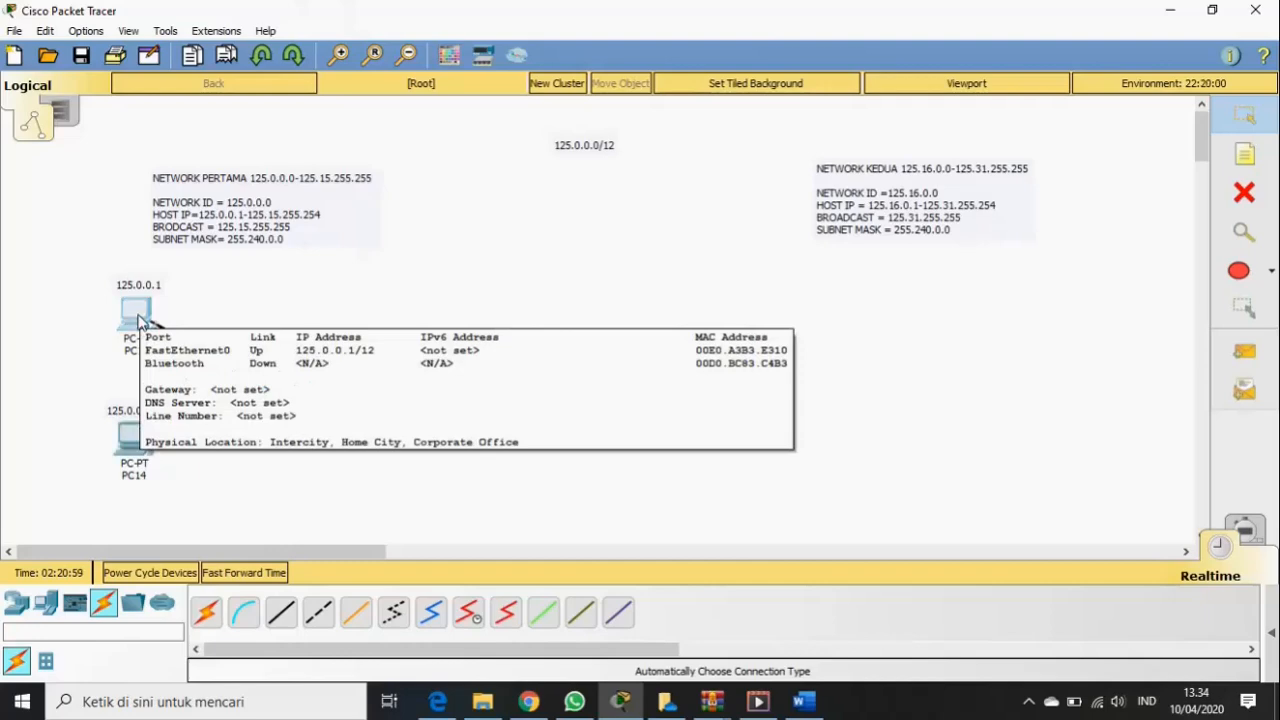
pyautogui.click(138, 315)
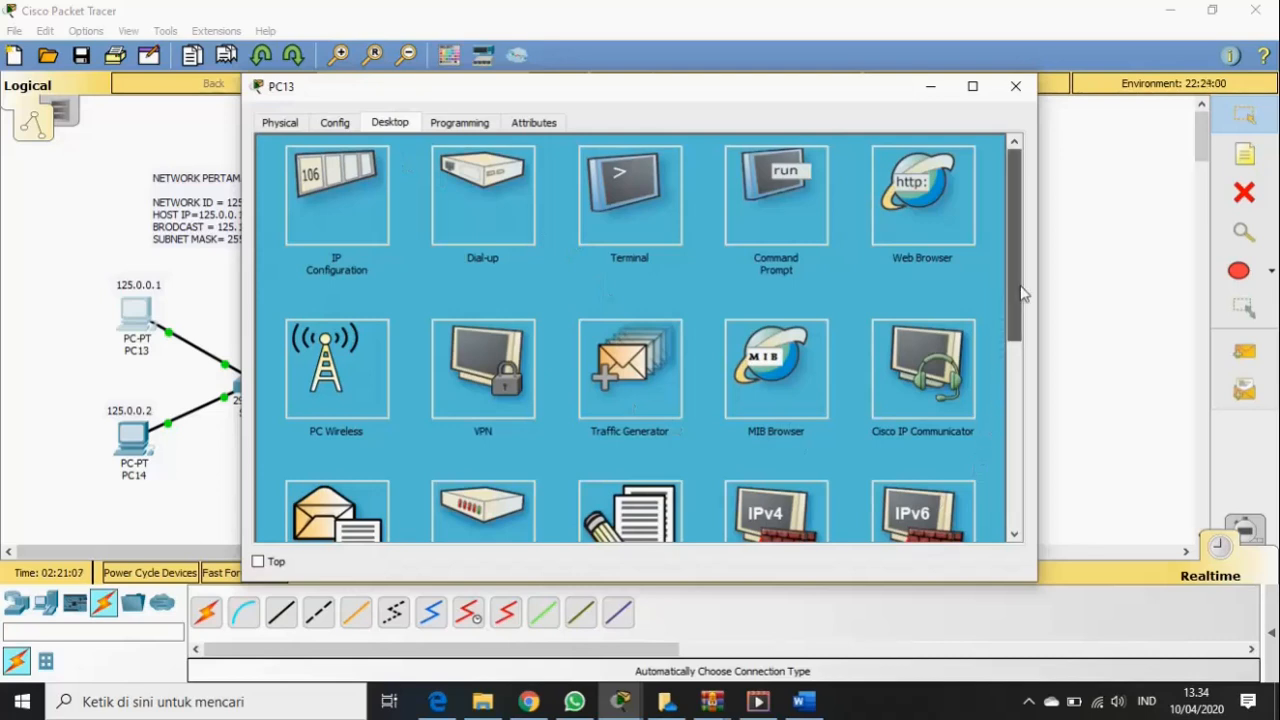
# - Ping 125.0.0.2 from PC13's Command Prompt and highlight the four replies showing 0% loss
pyautogui.moveTo(1020, 287)
pyautogui.mouseDown()
pyautogui.moveTo(1010, 492)
pyautogui.moveTo(1033, 282)
pyautogui.mouseUp()
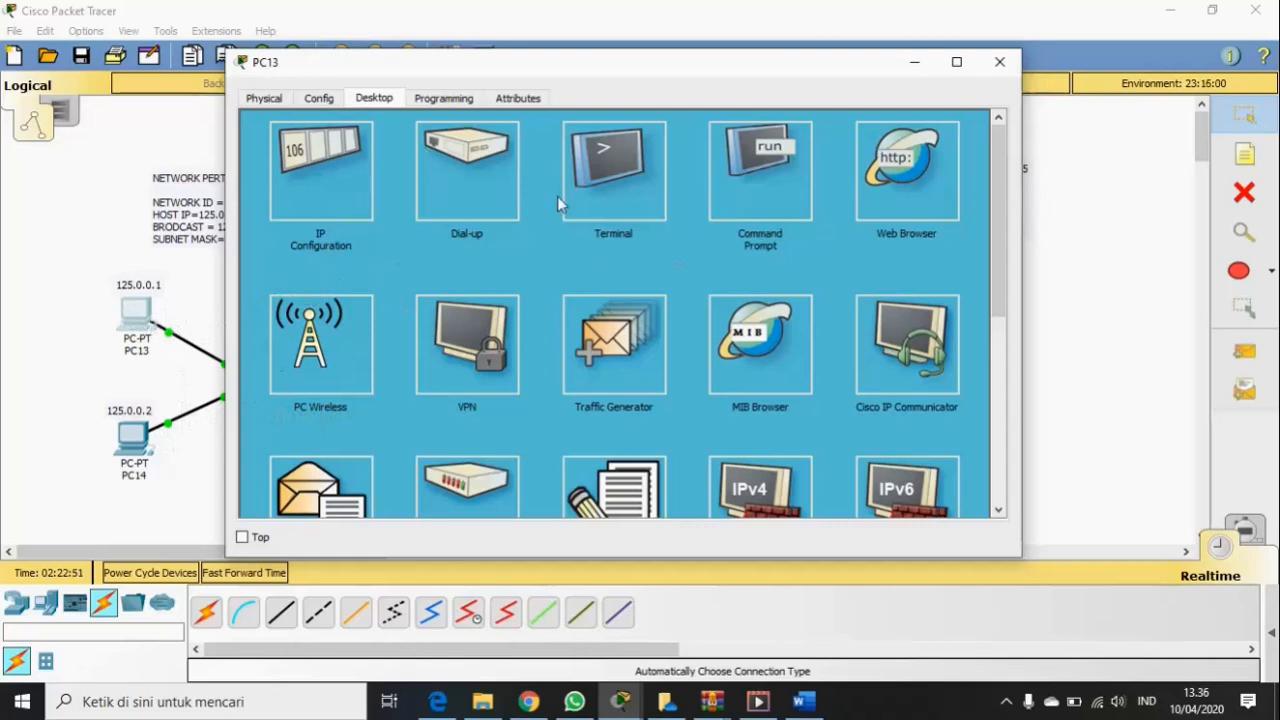
pyautogui.click(776, 166)
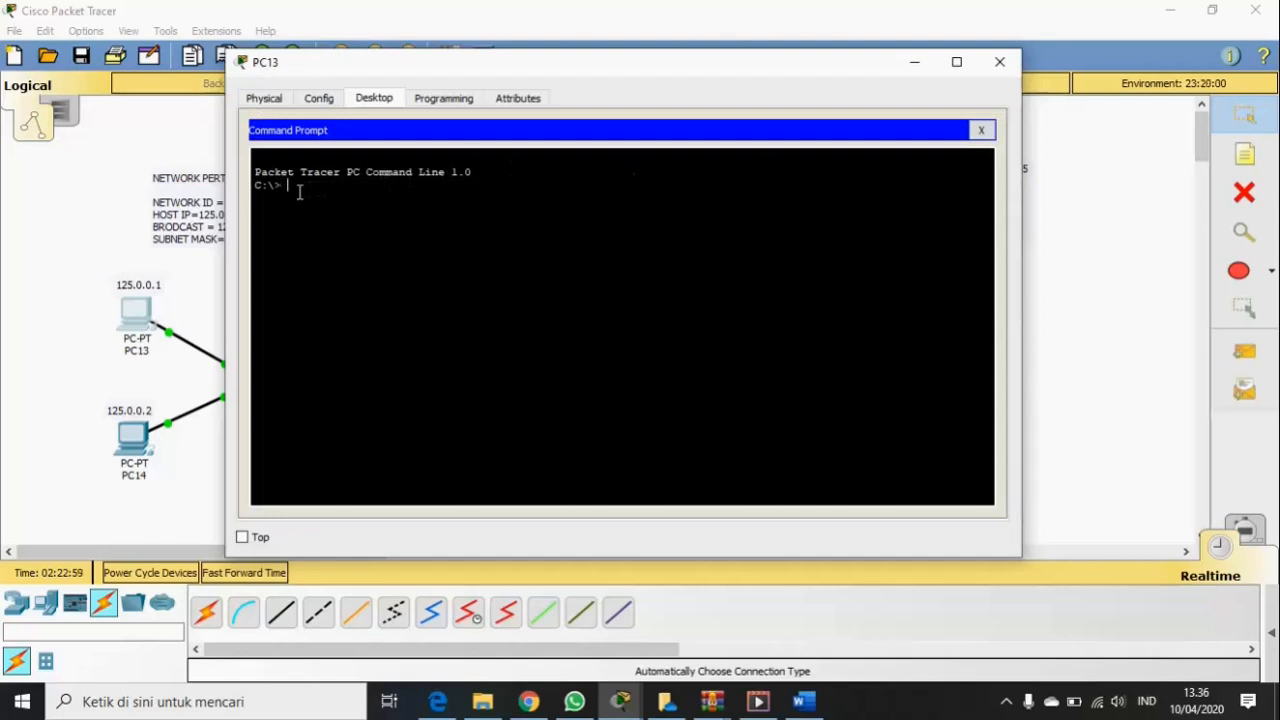
pyautogui.write('pi')
pyautogui.write('0.0.2')
pyautogui.press('Return')
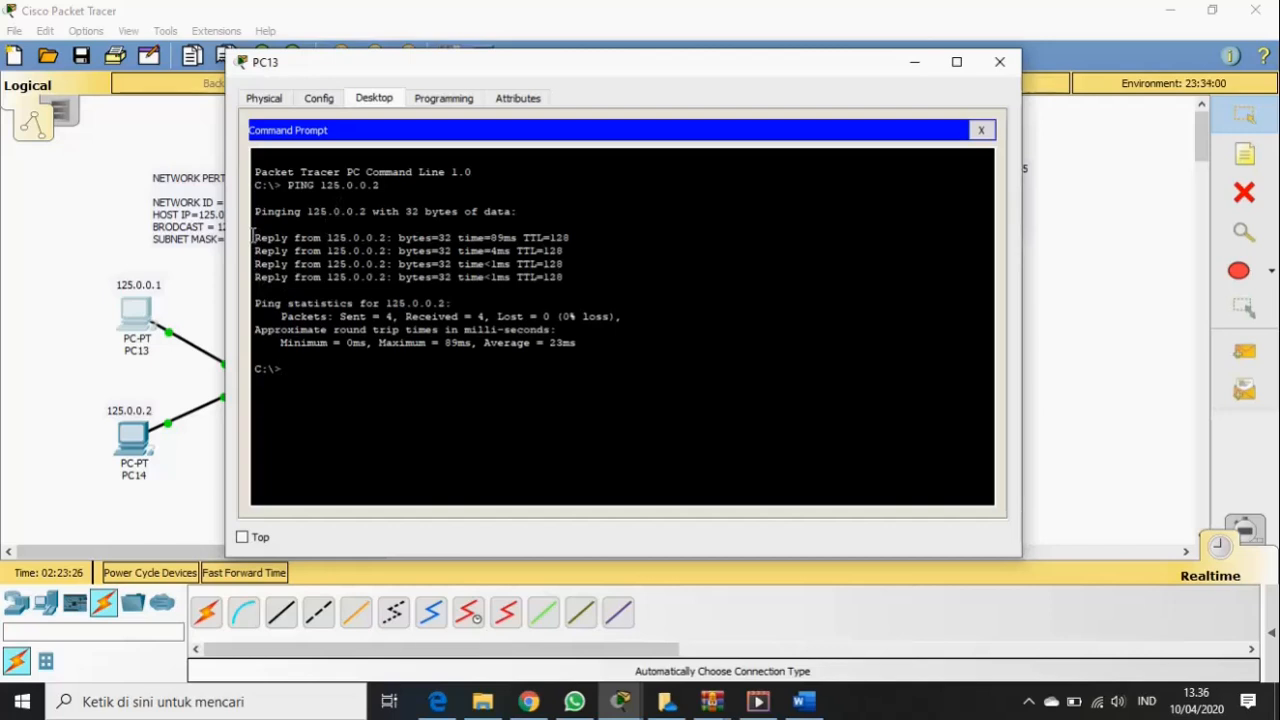
pyautogui.moveTo(254, 238); pyautogui.dragTo(557, 287)
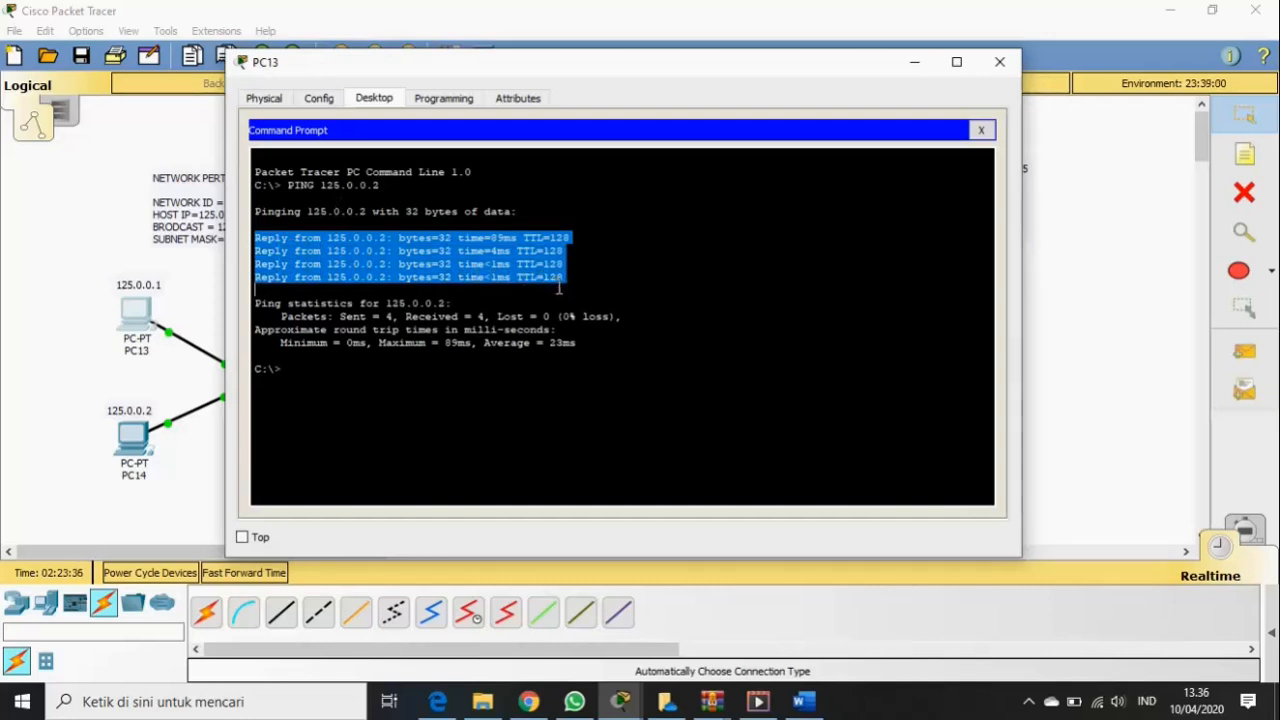
pyautogui.moveTo(559, 287); pyautogui.dragTo(409, 297)
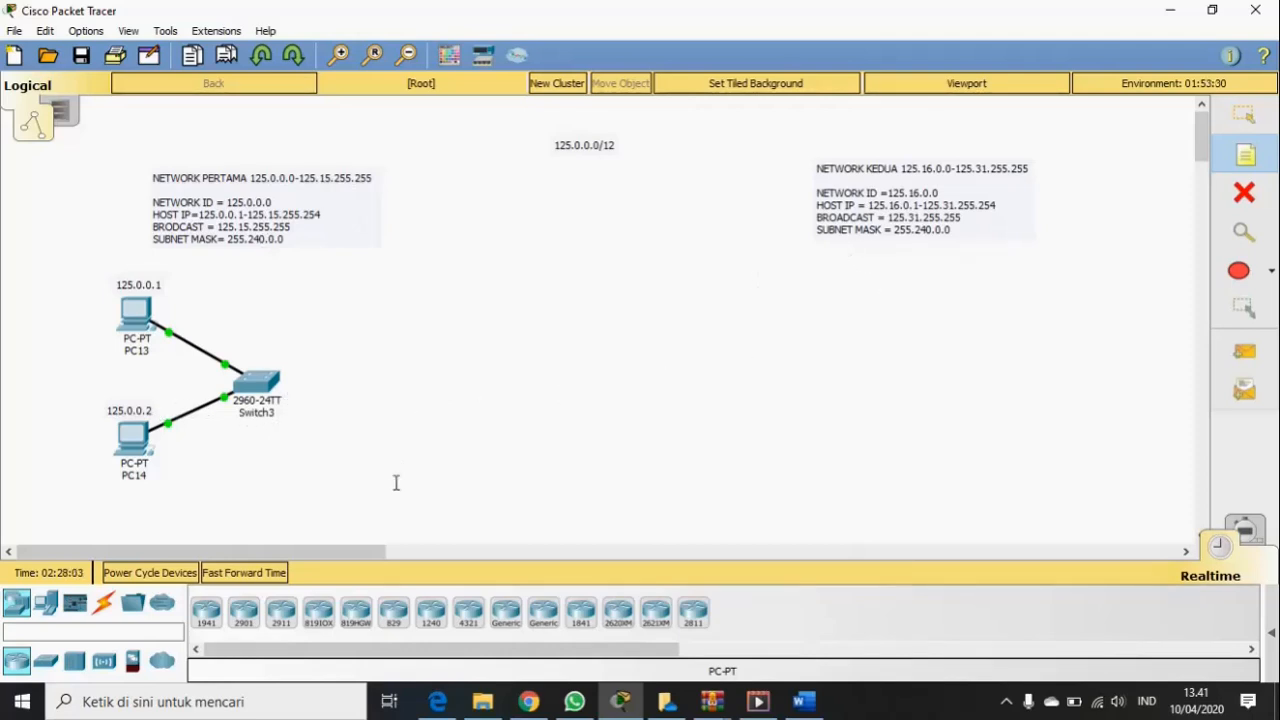
# - Place two generic PCs (PC17, PC18) and a 2960 switch, Switch5, for the second network
pyautogui.click(45, 603)
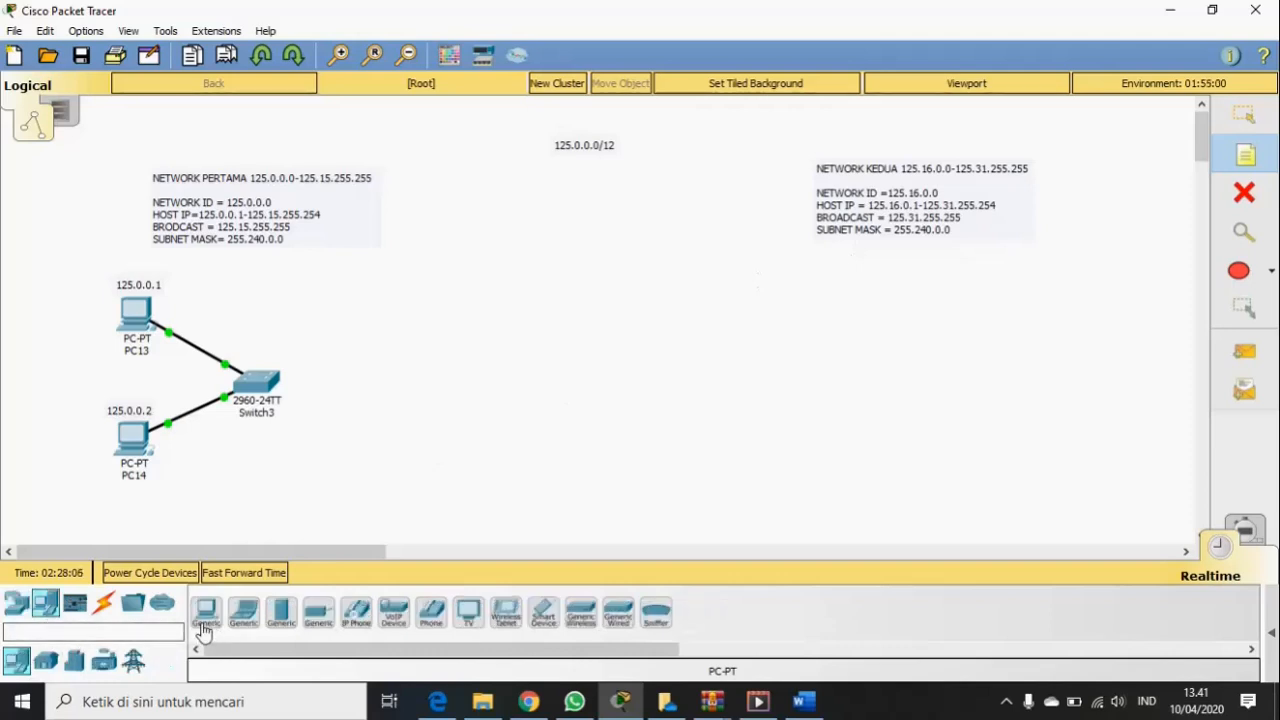
pyautogui.moveTo(204, 628); pyautogui.dragTo(967, 300)
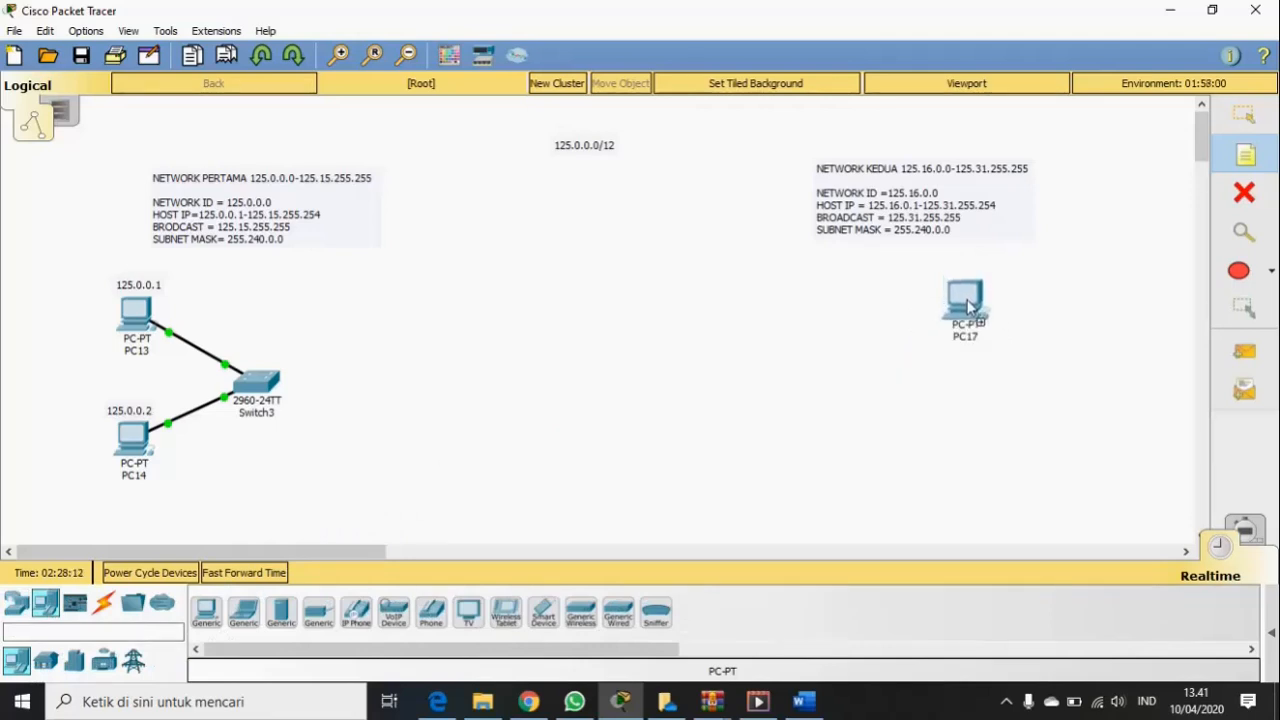
pyautogui.moveTo(207, 622); pyautogui.dragTo(970, 448)
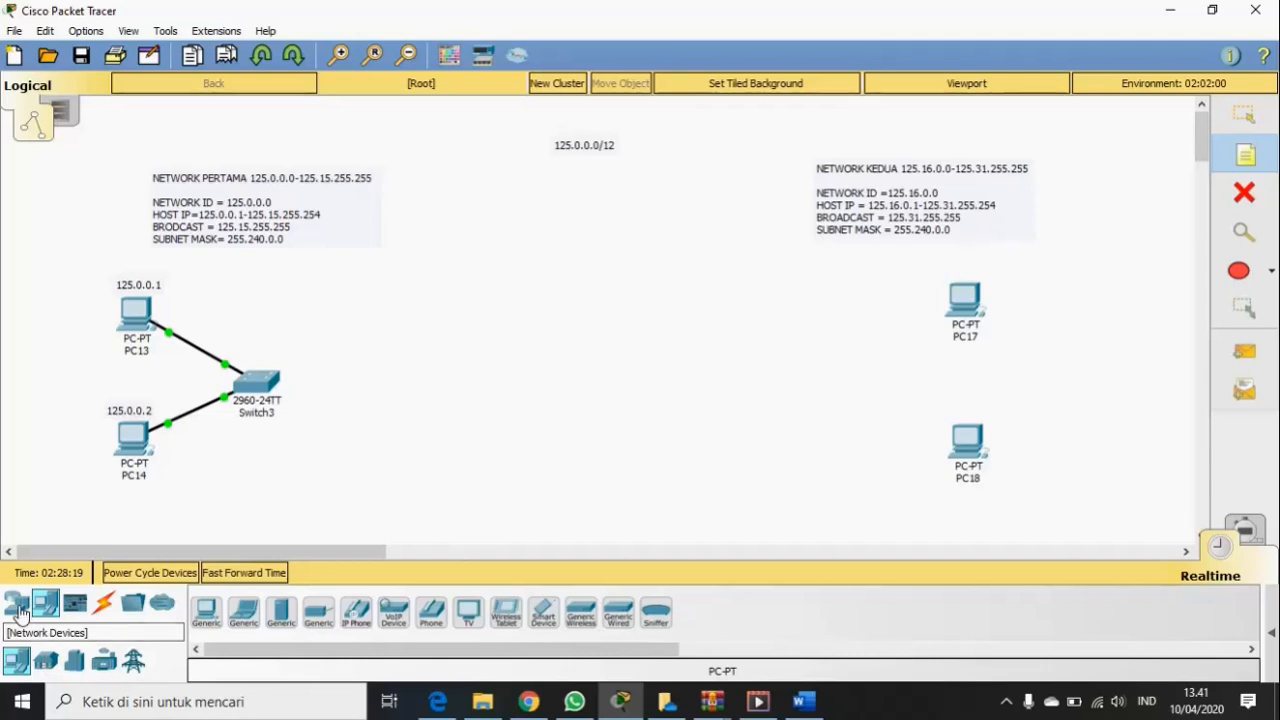
pyautogui.click(21, 612)
pyautogui.moveTo(50, 666); pyautogui.dragTo(818, 379)
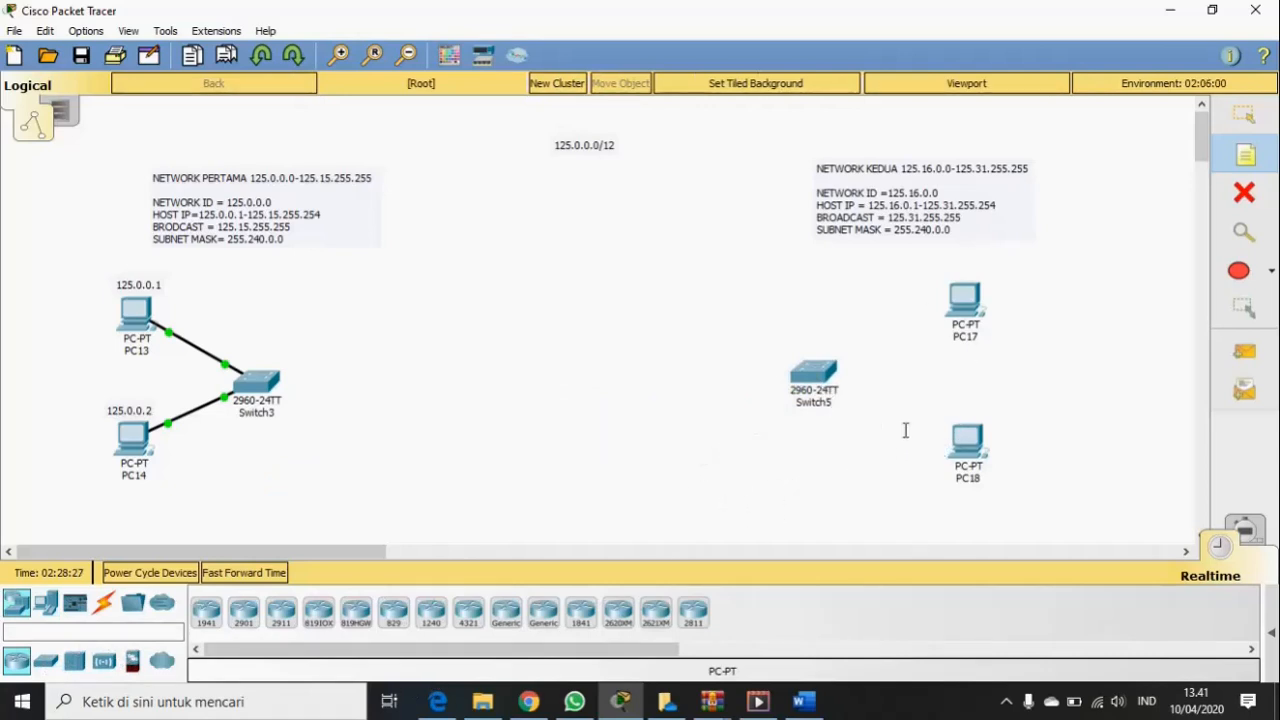
# - Connect PC17 and PC18 to Switch5 using automatic-type cables
pyautogui.click(103, 608)
pyautogui.click(205, 615)
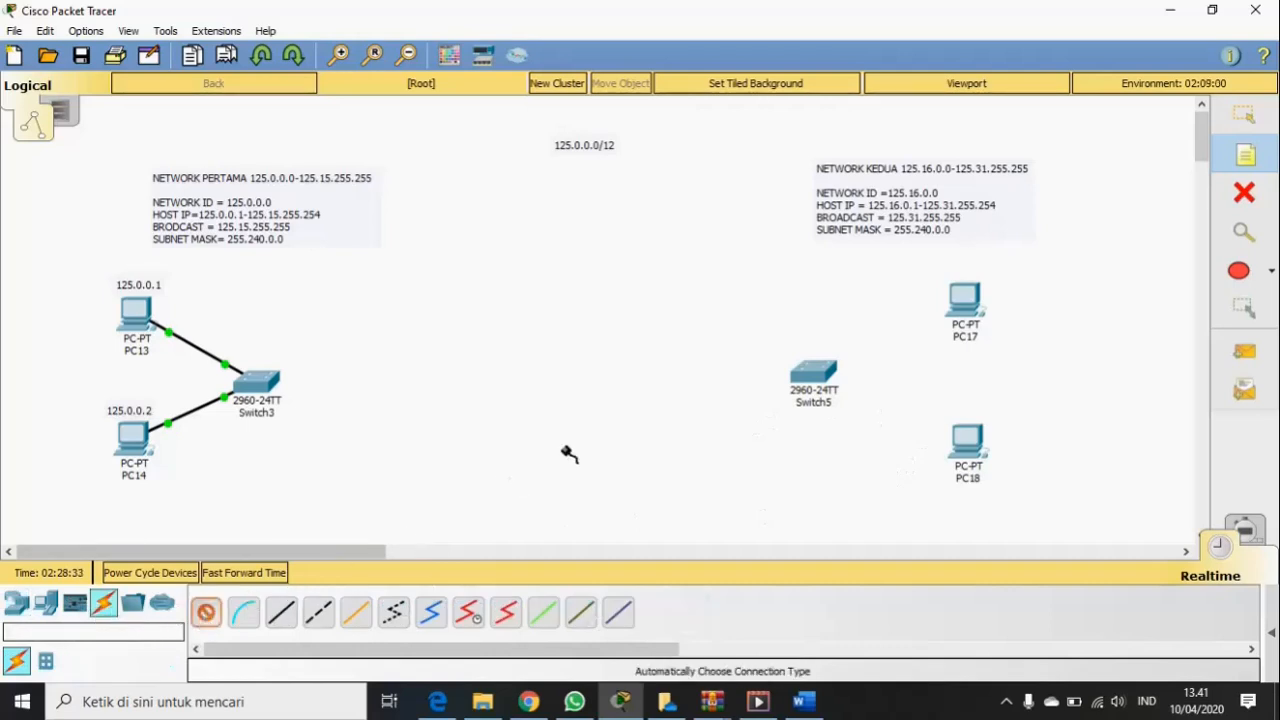
pyautogui.click(945, 317)
pyautogui.click(814, 372)
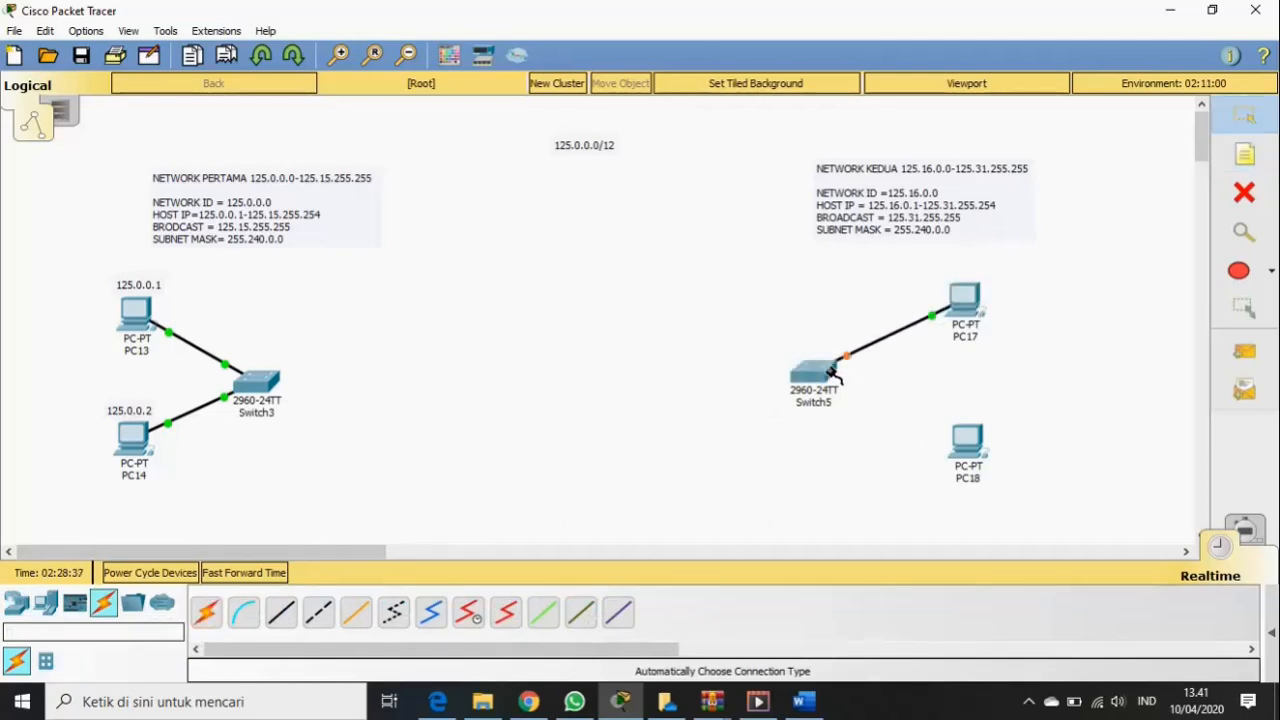
pyautogui.click(205, 612)
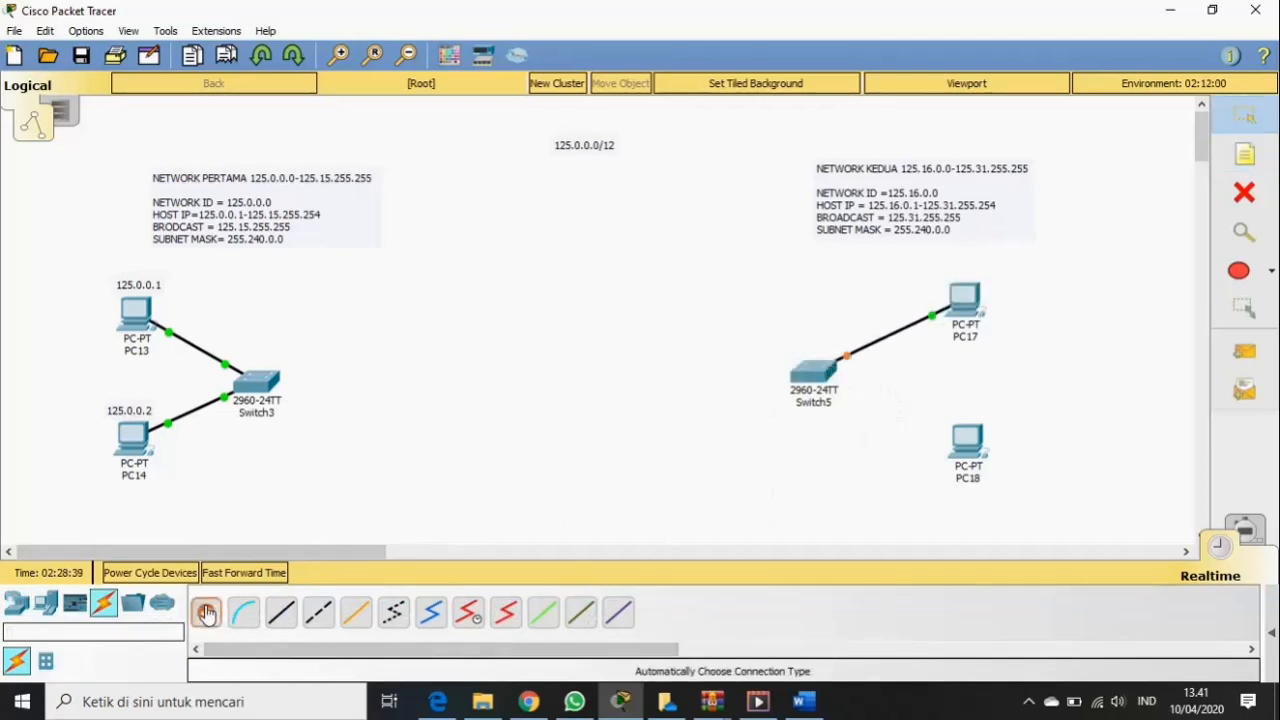
pyautogui.click(965, 443)
pyautogui.click(828, 380)
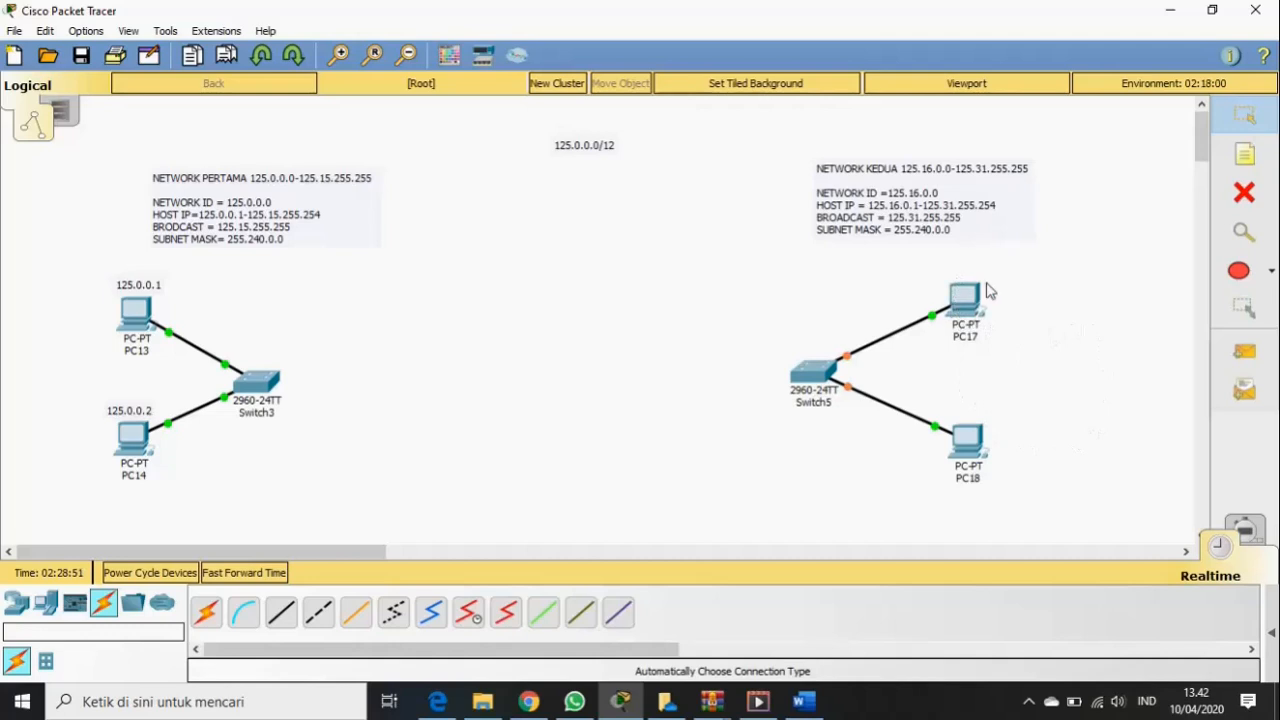
# - Add a note reading 125.16.0.1 and position it above PC17
pyautogui.click(1245, 158)
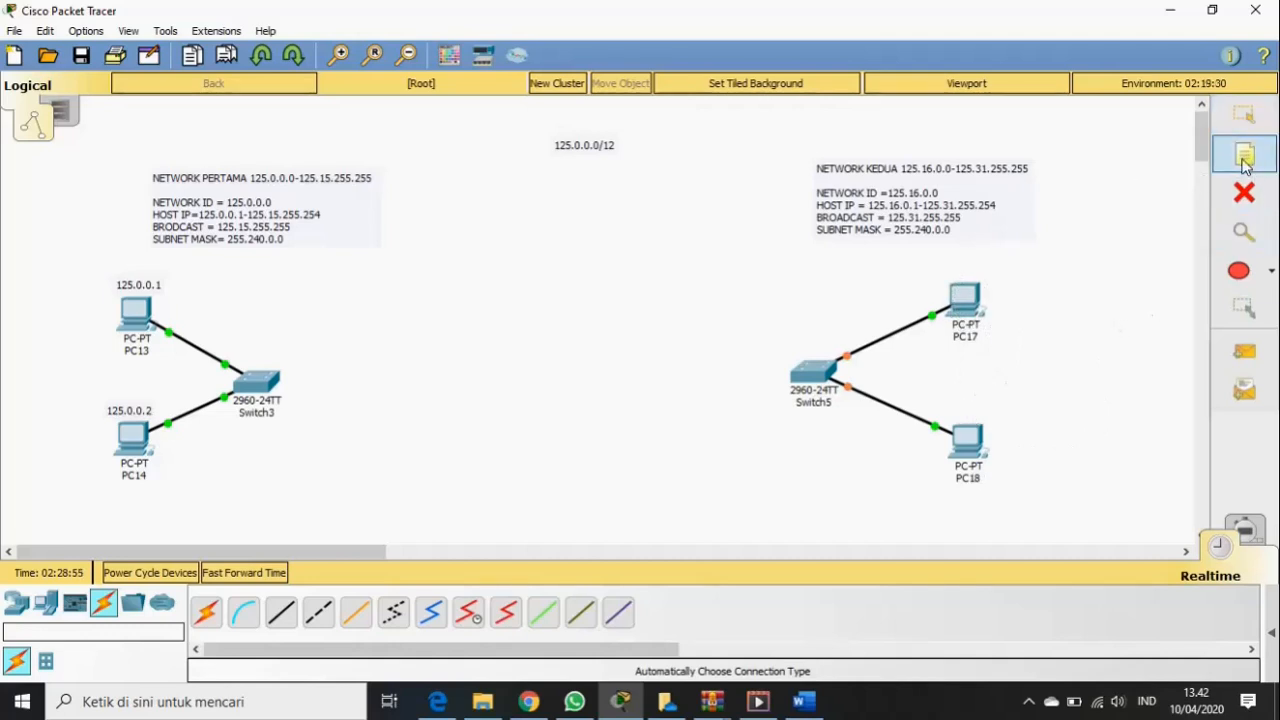
pyautogui.click(934, 271)
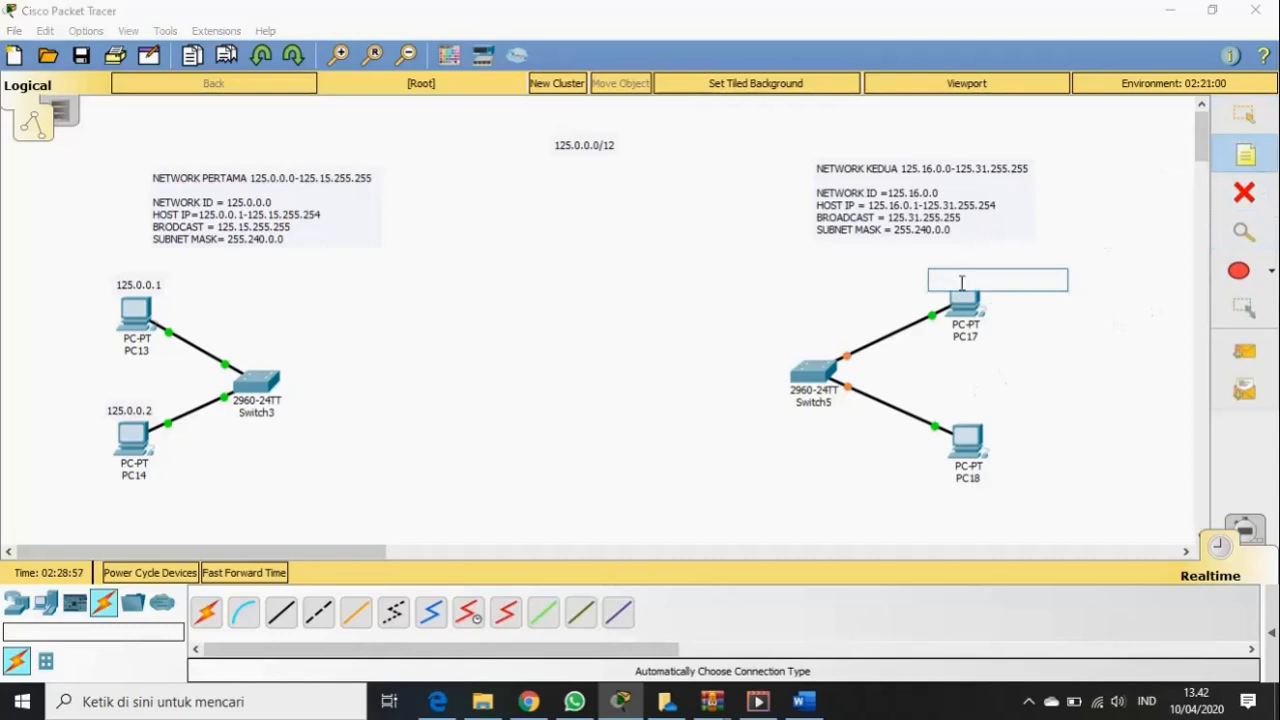
pyautogui.write('12')
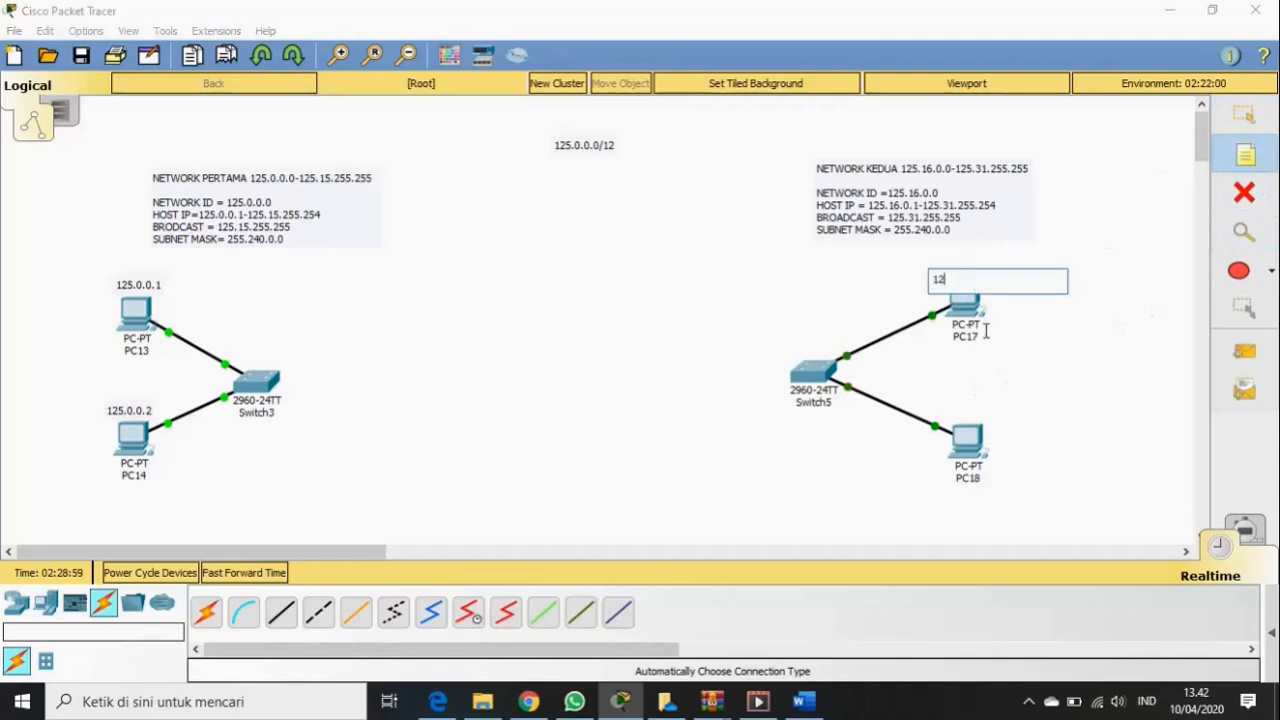
pyautogui.write('5.16')
pyautogui.write('.0')
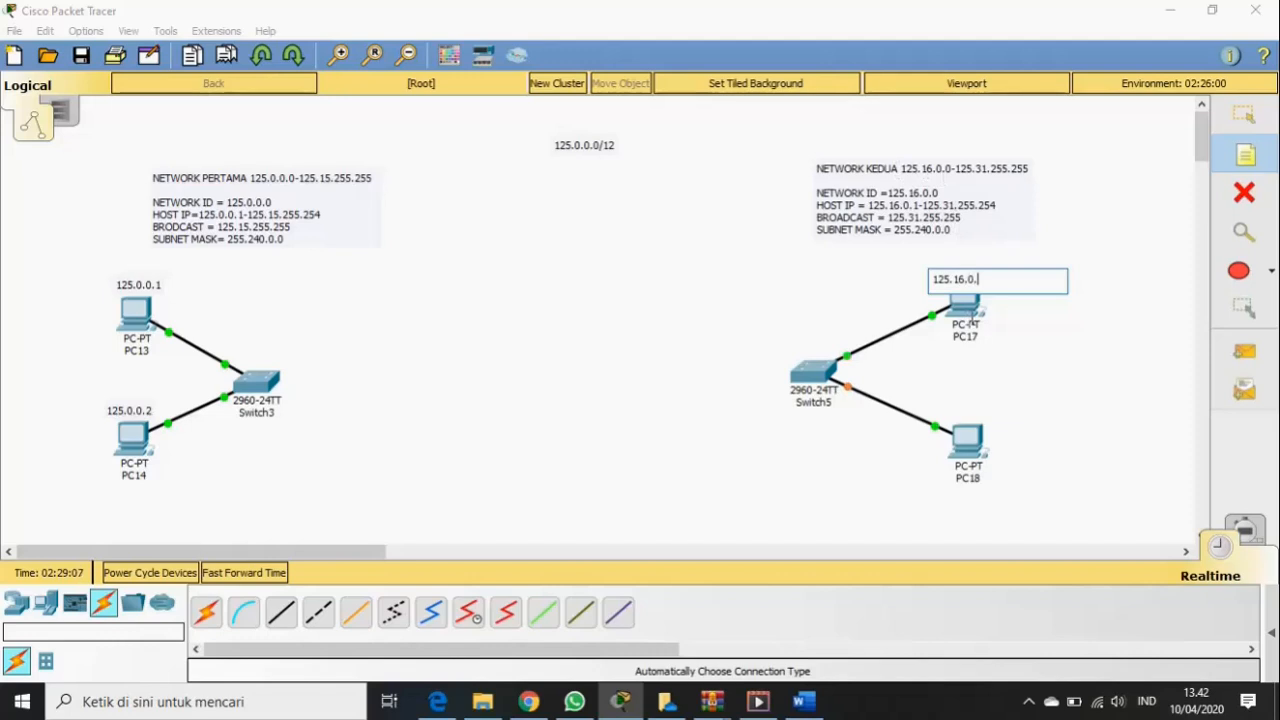
pyautogui.write('.1')
pyautogui.click(1256, 125)
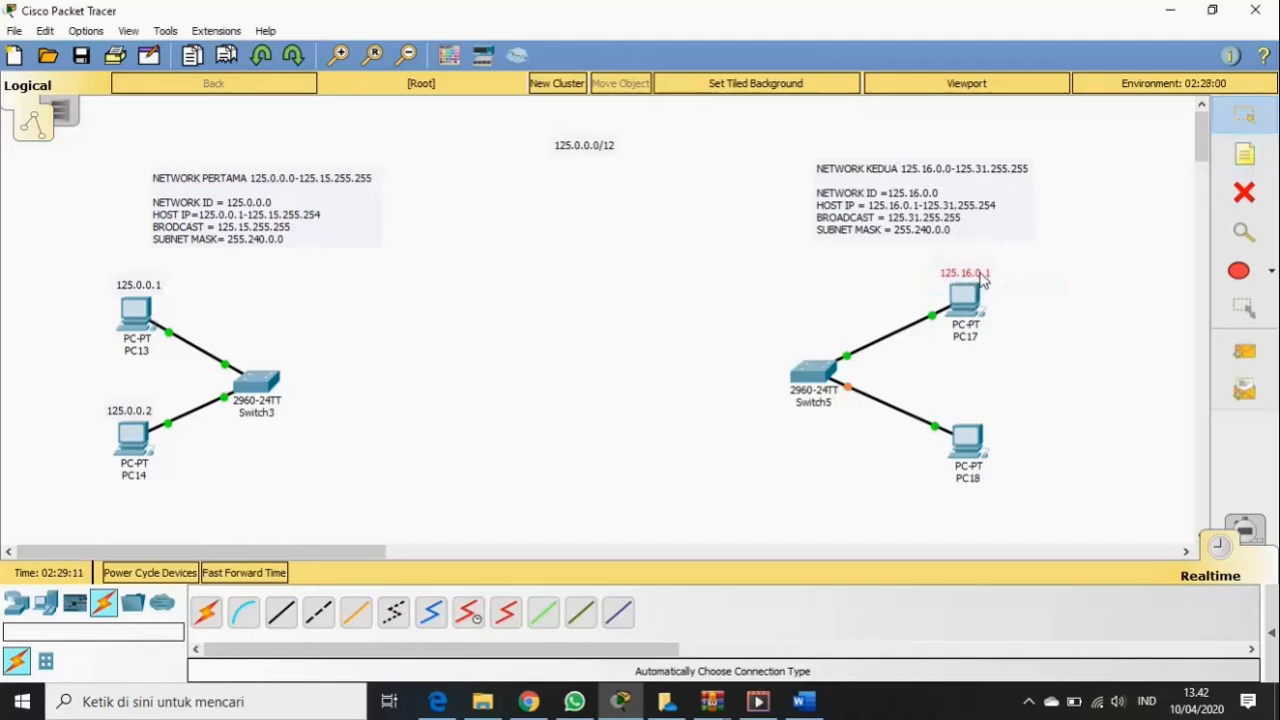
pyautogui.moveTo(978, 280); pyautogui.dragTo(980, 275)
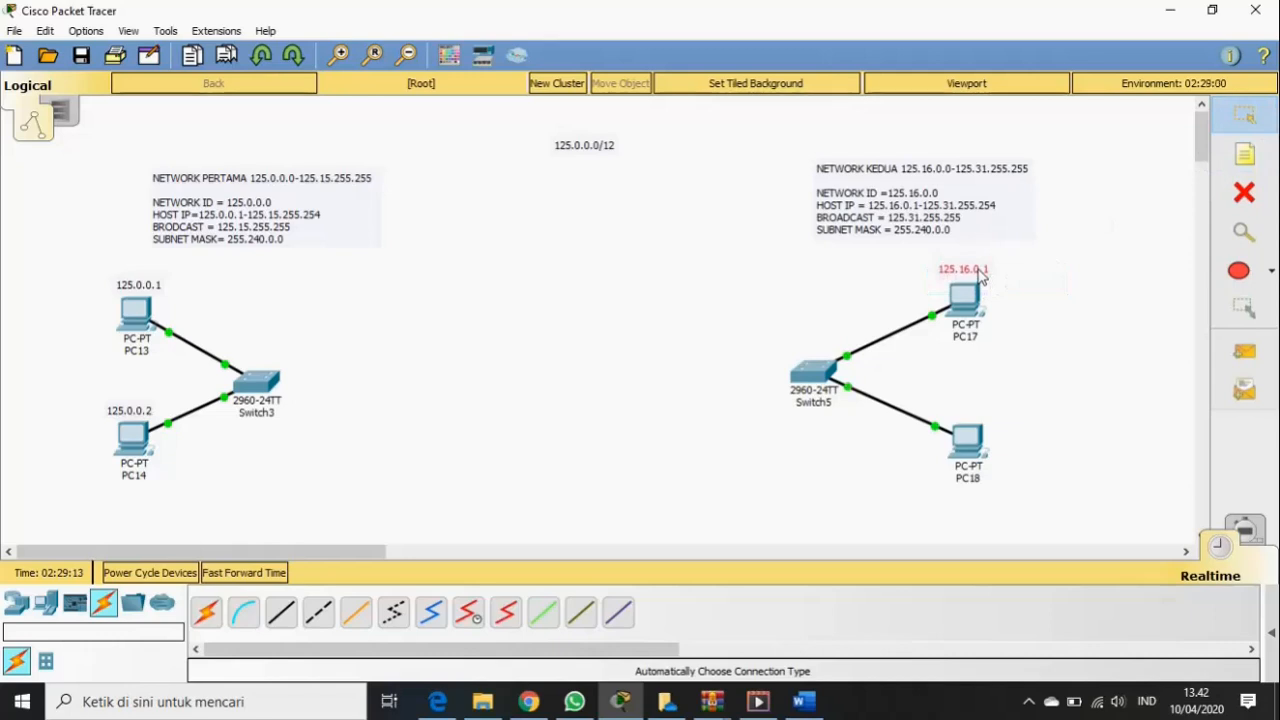
# - Add a note reading 125.16.0.2 and centre it above PC18
pyautogui.click(1246, 155)
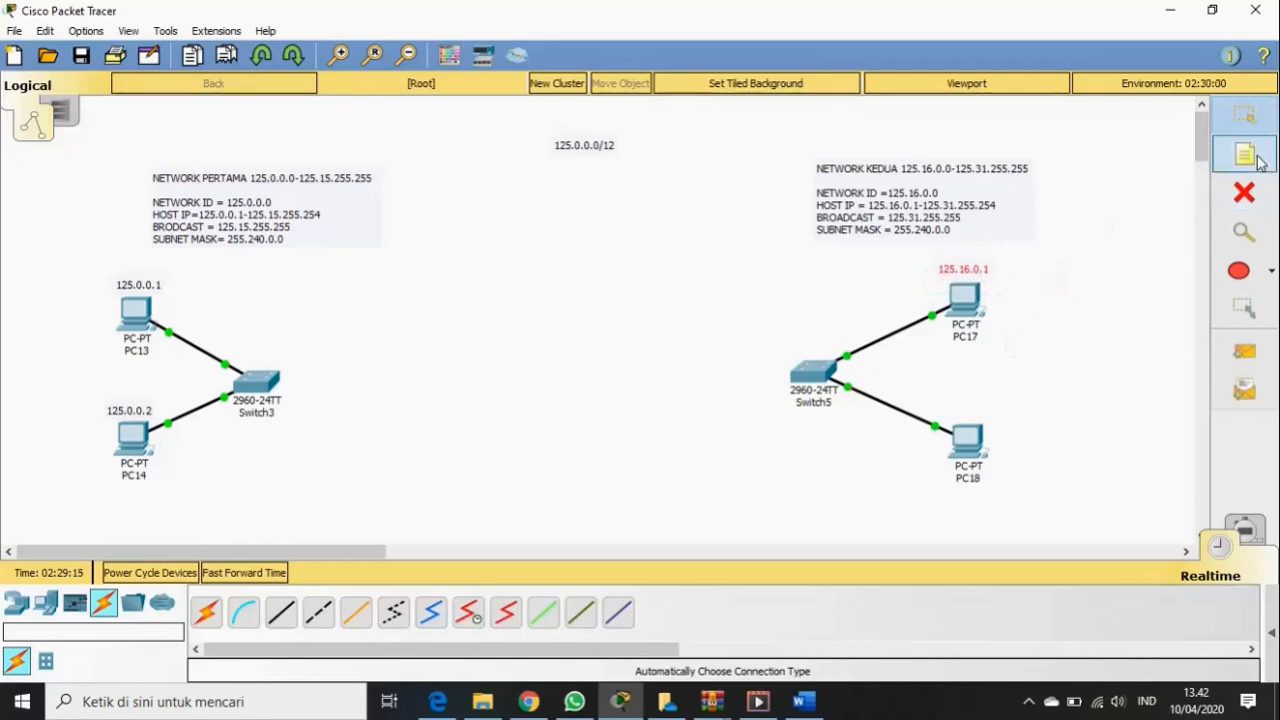
pyautogui.click(950, 414)
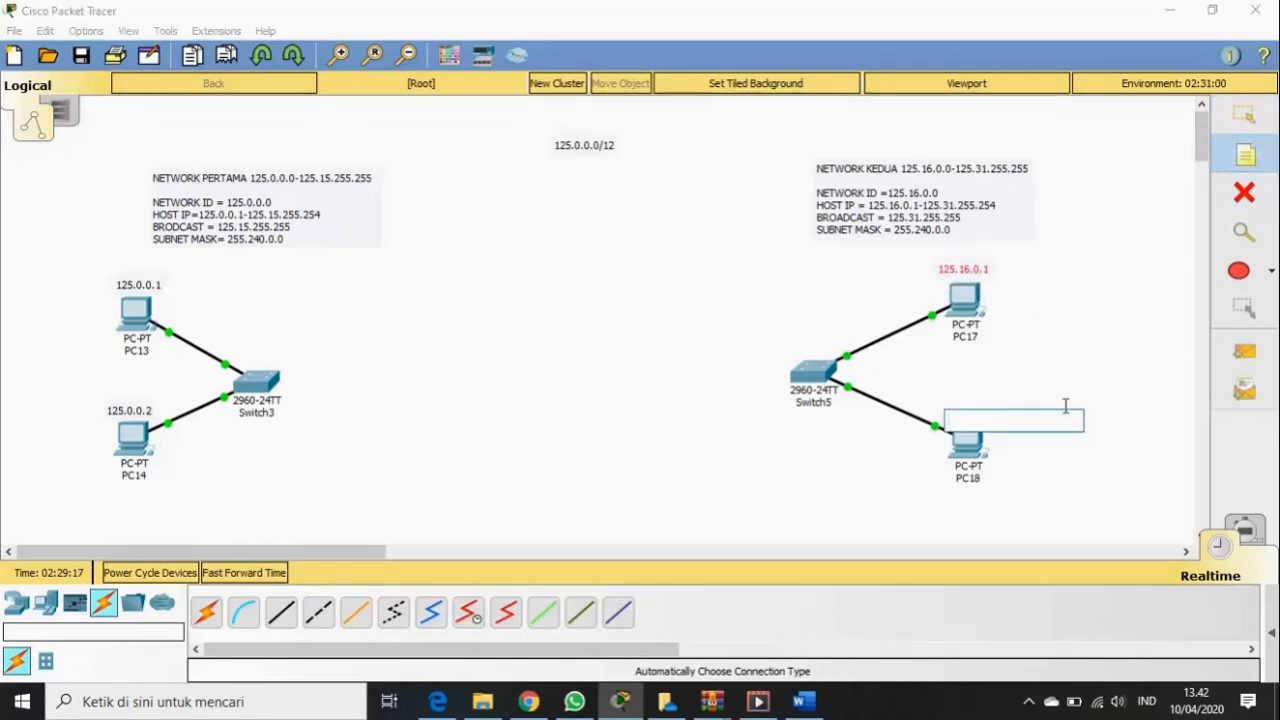
pyautogui.write('125.16.0.2')
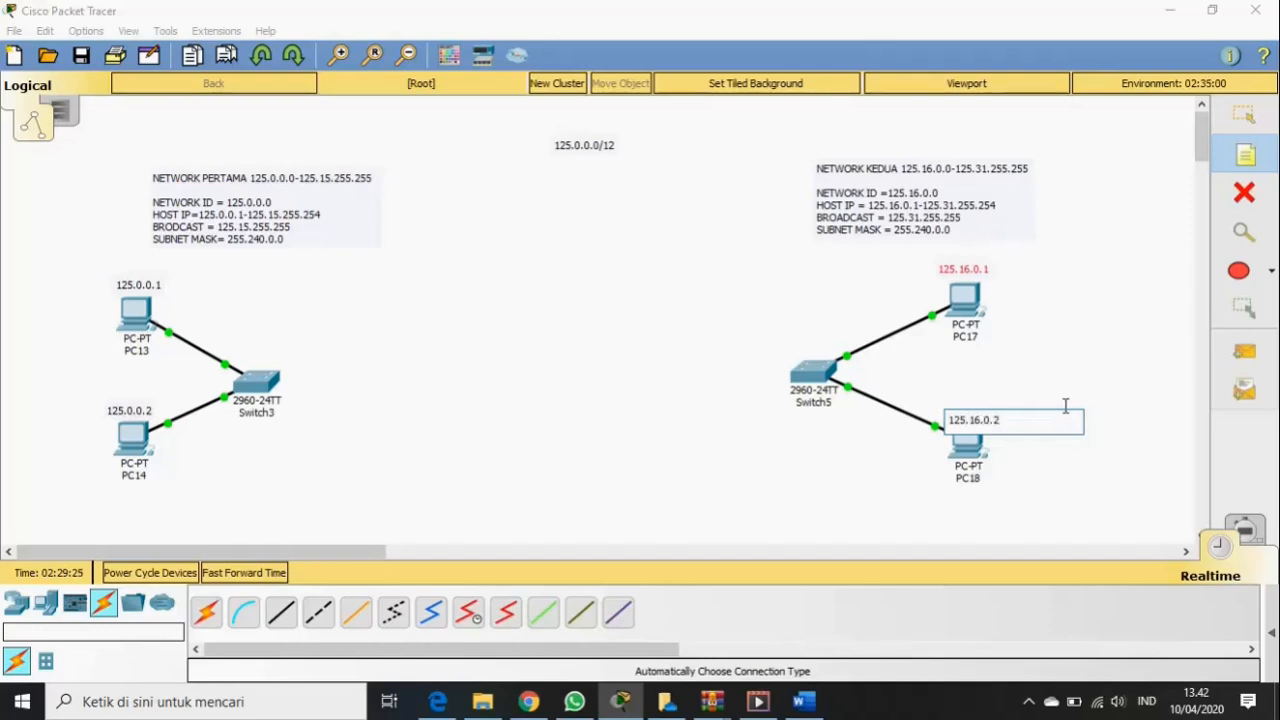
pyautogui.click(1244, 115)
pyautogui.moveTo(994, 425); pyautogui.dragTo(982, 416)
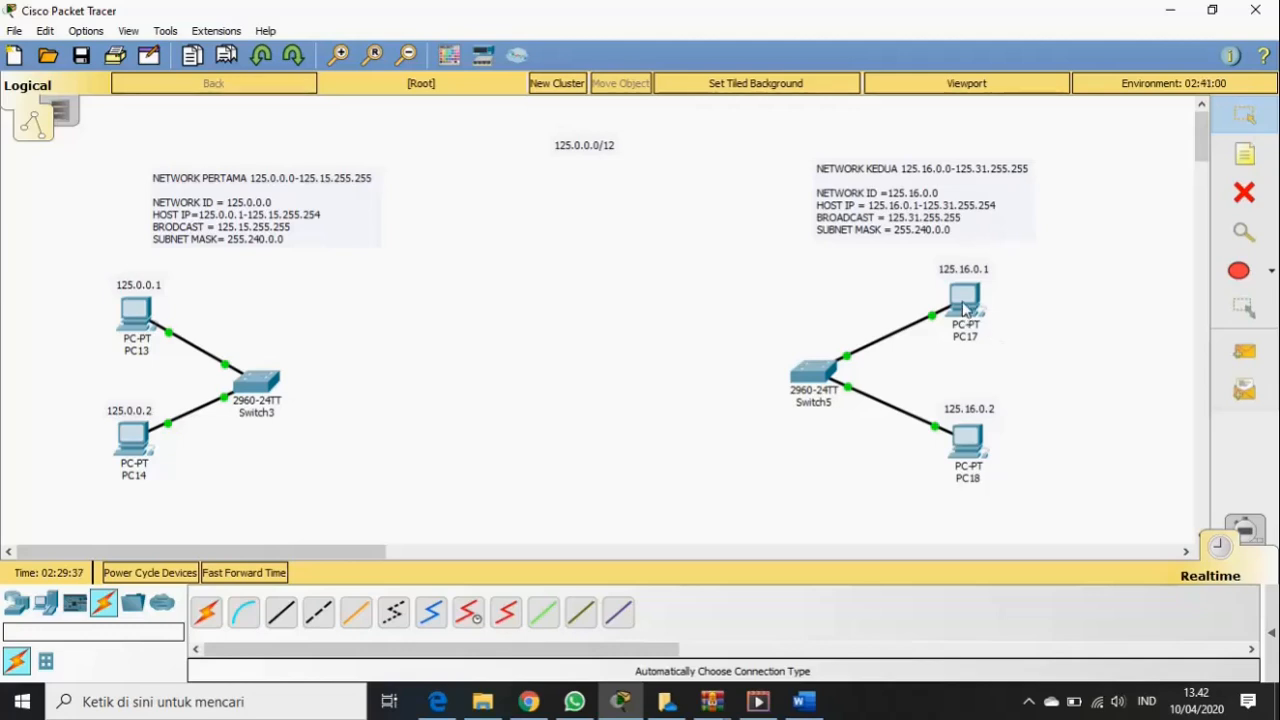
pyautogui.moveTo(963, 309)
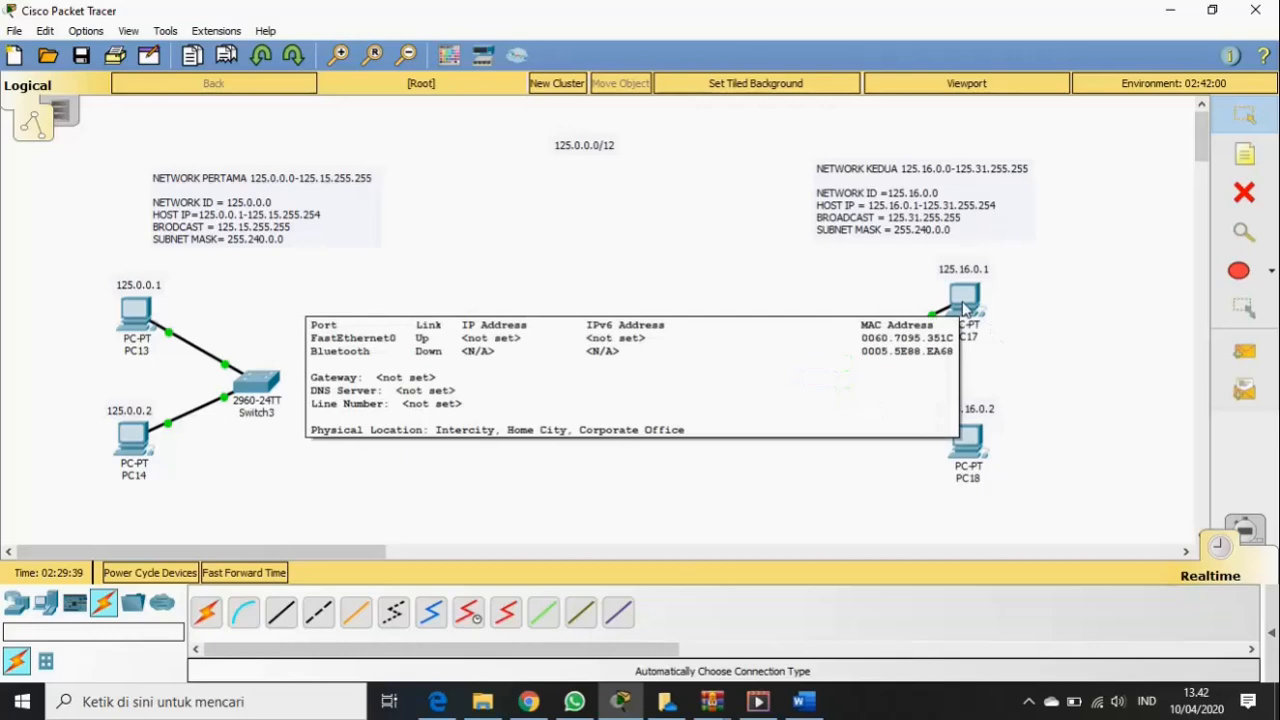
# - In PC17's IP Configuration, enter IP 125.16.0.1 and mask 255.240.0.0, then close the window
pyautogui.click(963, 309)
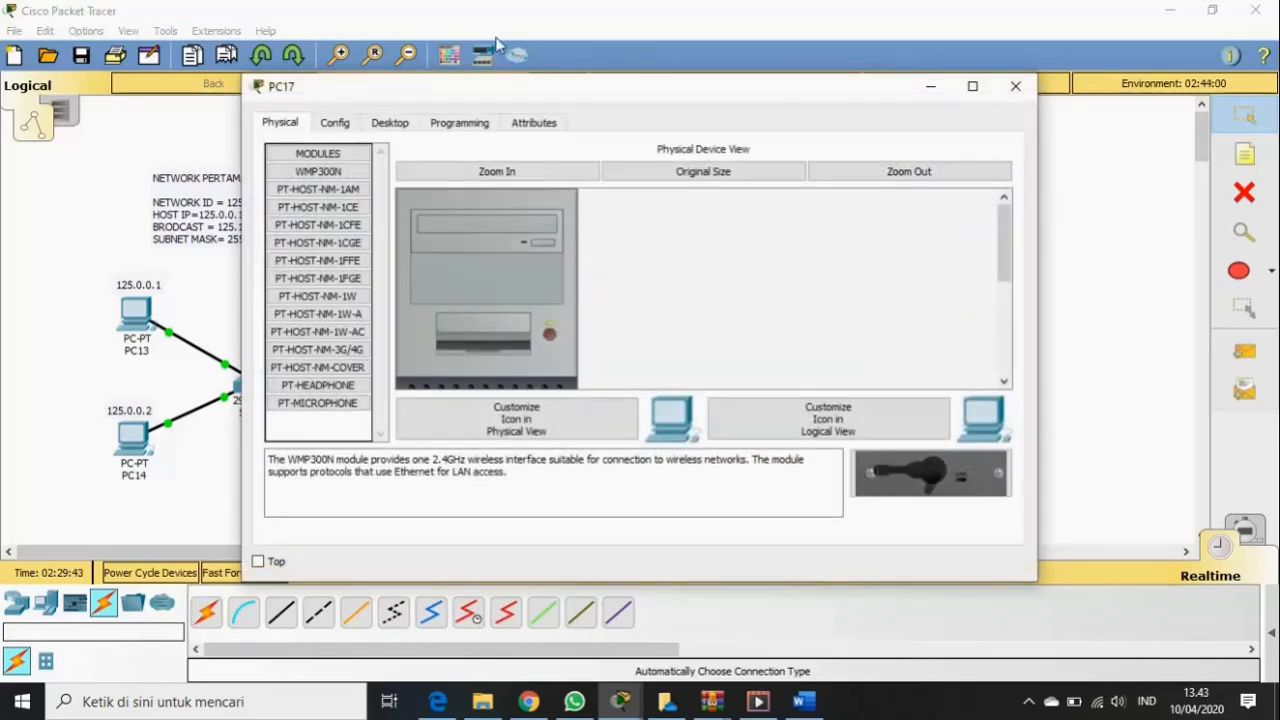
pyautogui.click(399, 123)
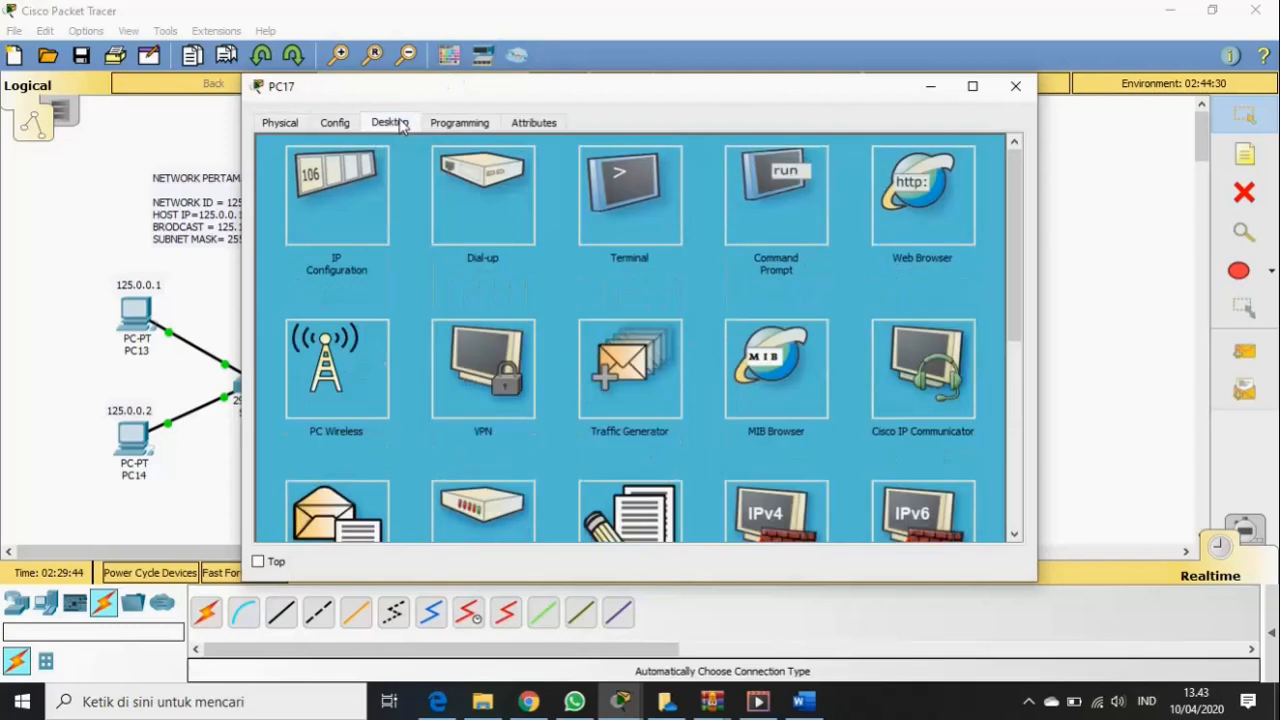
pyautogui.click(356, 222)
pyautogui.click(556, 229)
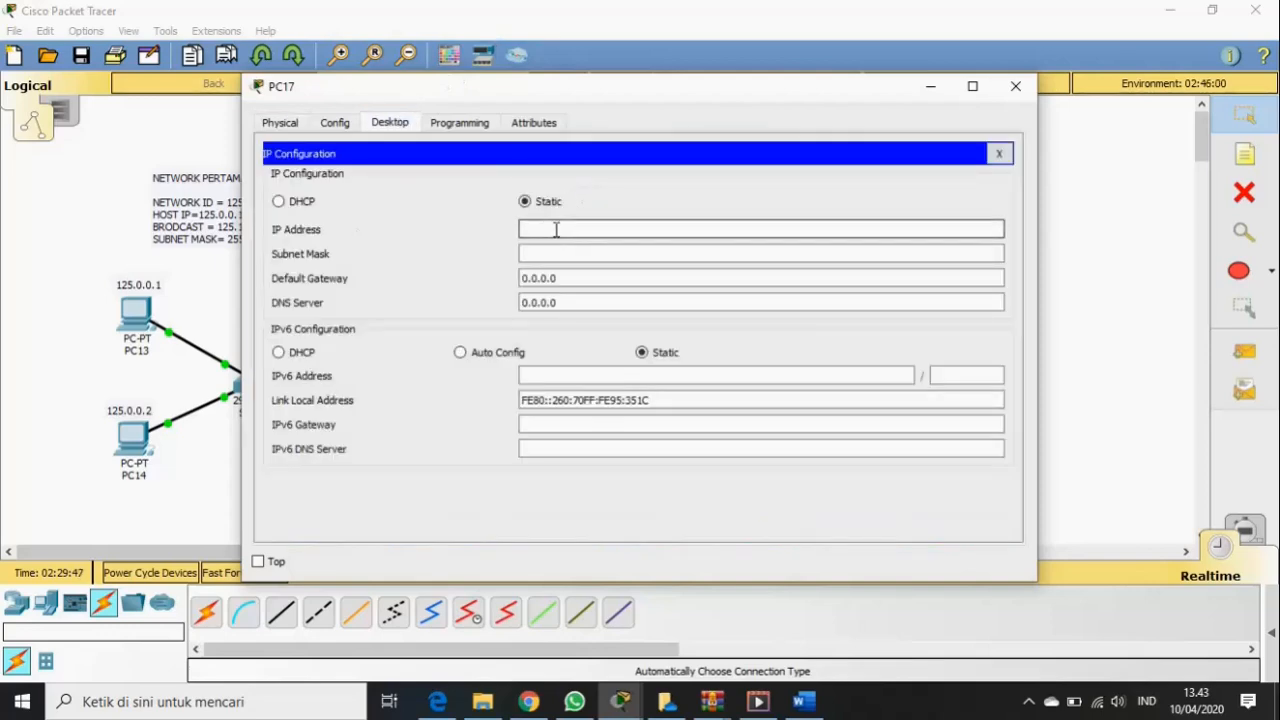
pyautogui.moveTo(720, 91); pyautogui.dragTo(496, 88)
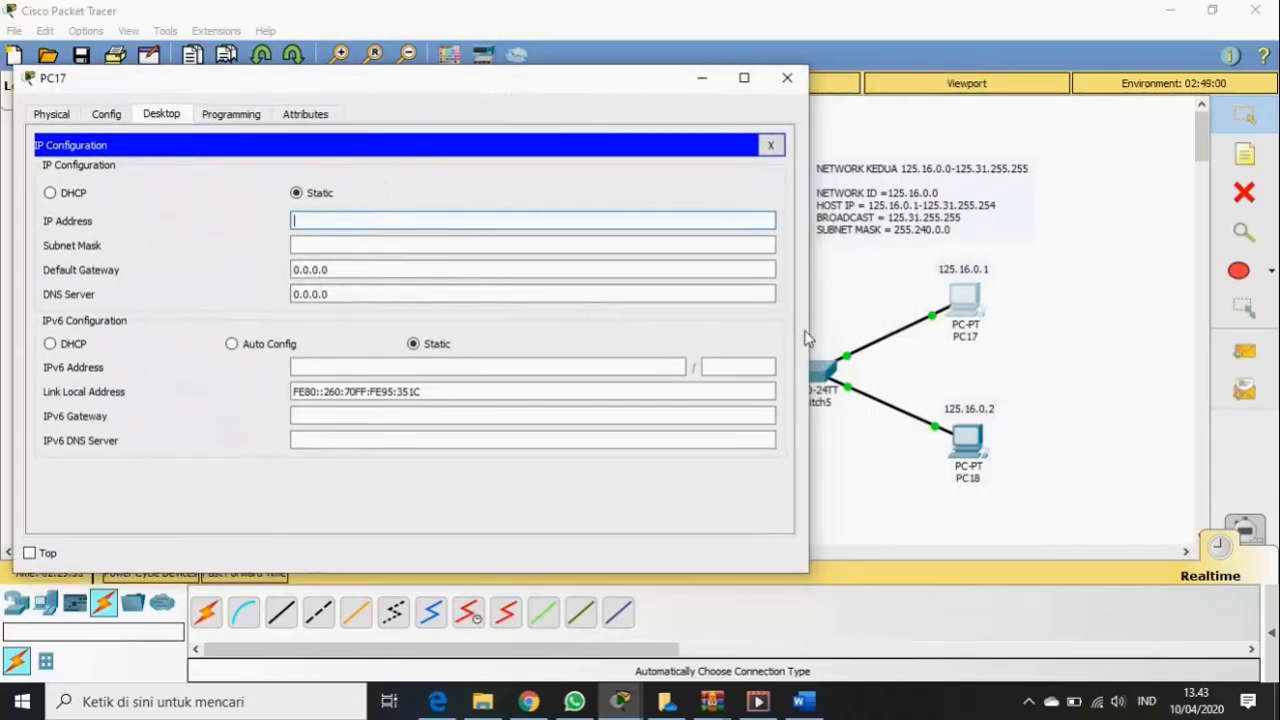
pyautogui.write('1')
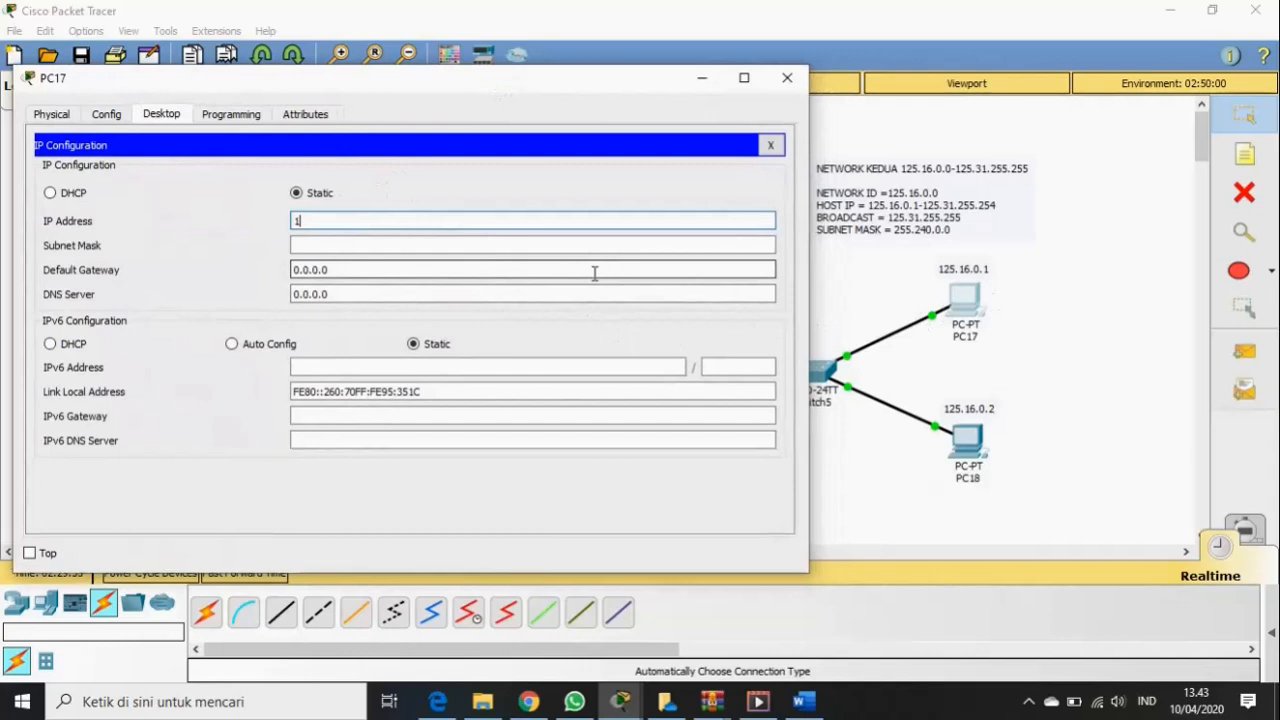
pyautogui.write('25.16')
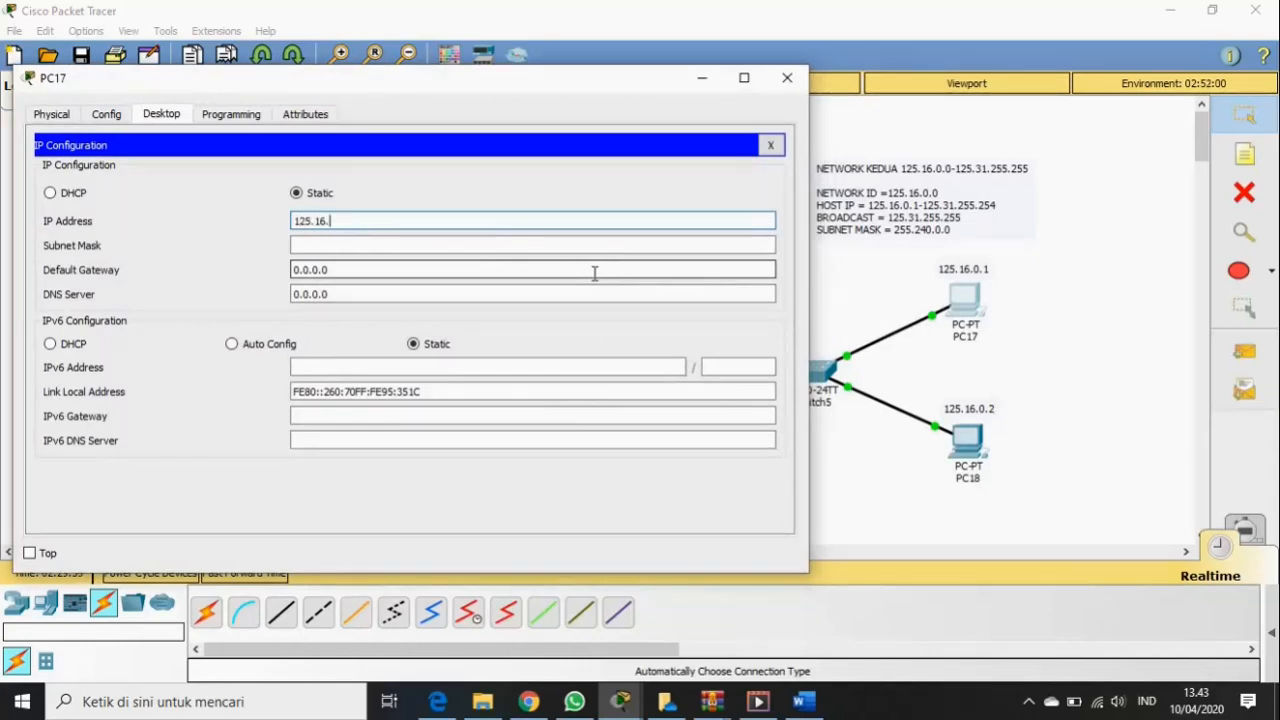
pyautogui.write('.0.1')
pyautogui.click(334, 246)
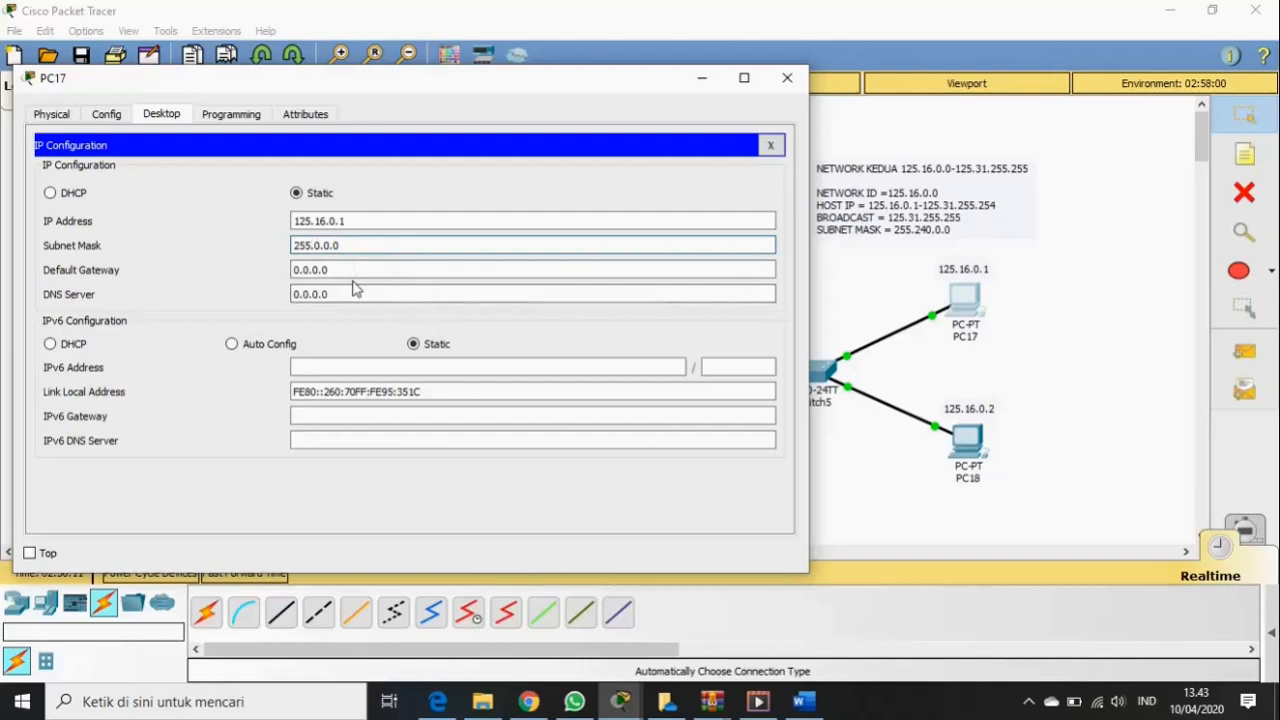
pyautogui.write('24')
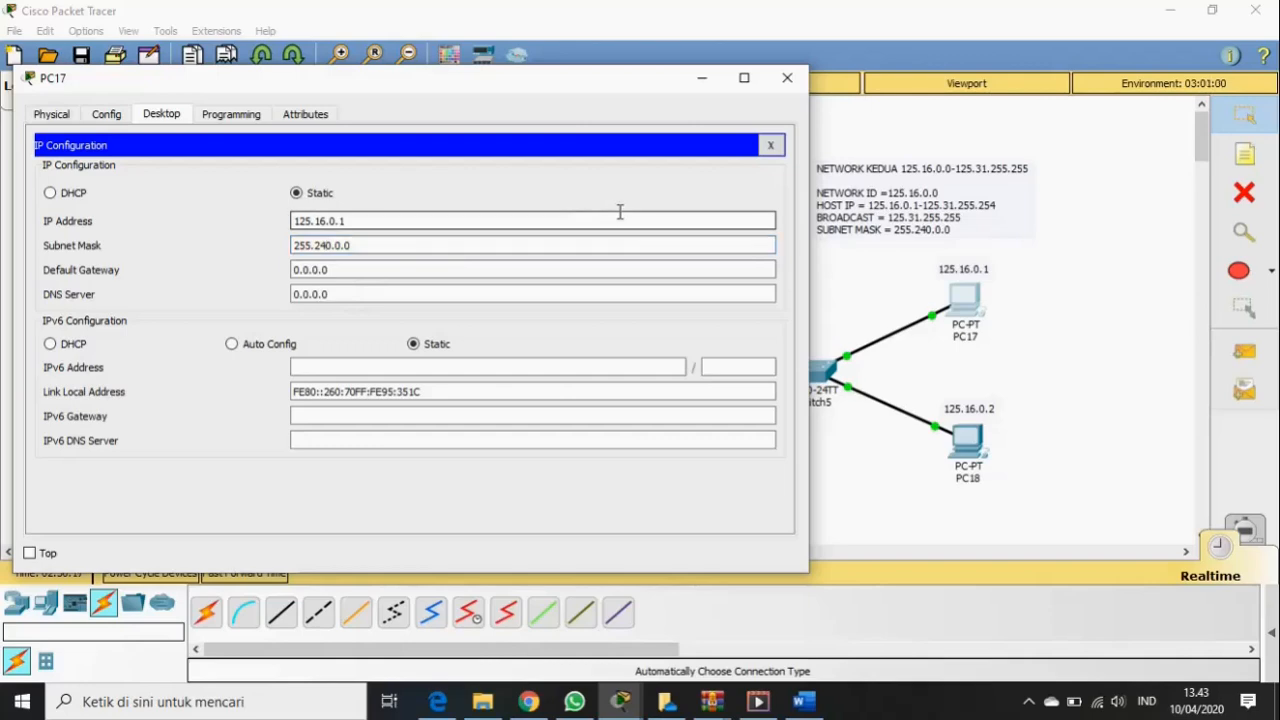
pyautogui.click(787, 77)
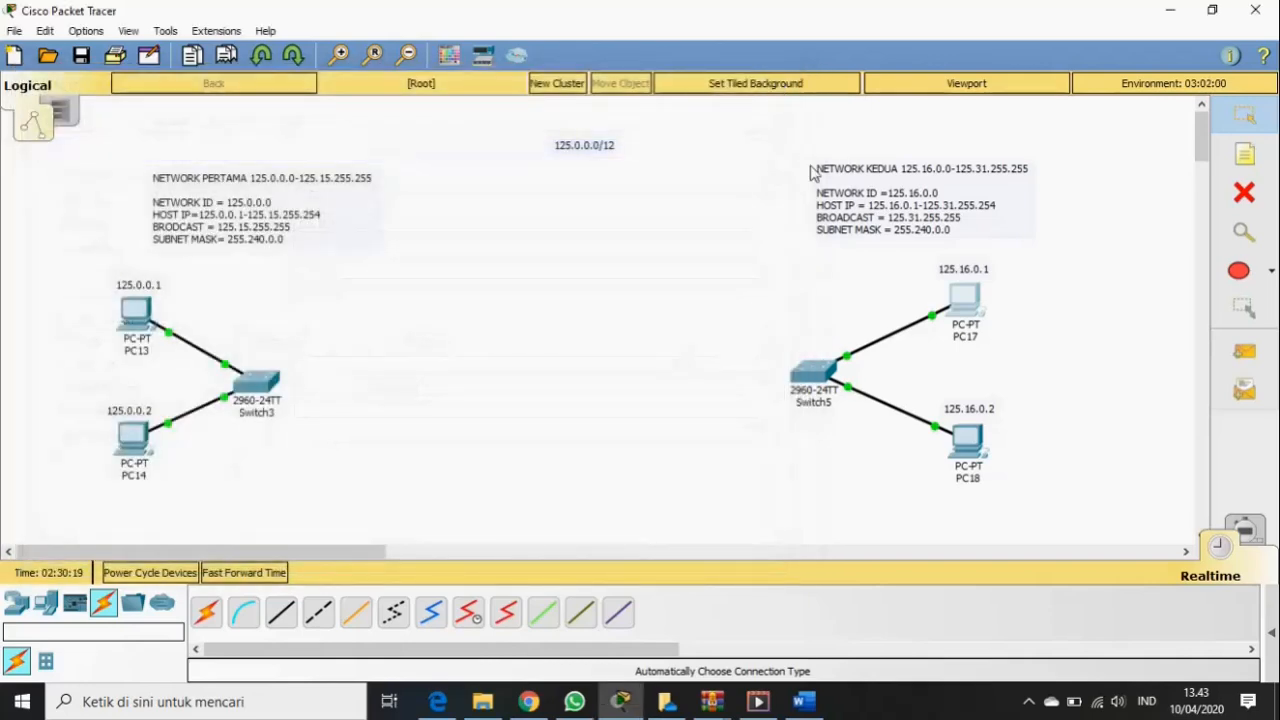
# - In PC18's IP Configuration, enter IP 125.16.0.2 and mask 255.240.0.0, then close the window
pyautogui.click(975, 452)
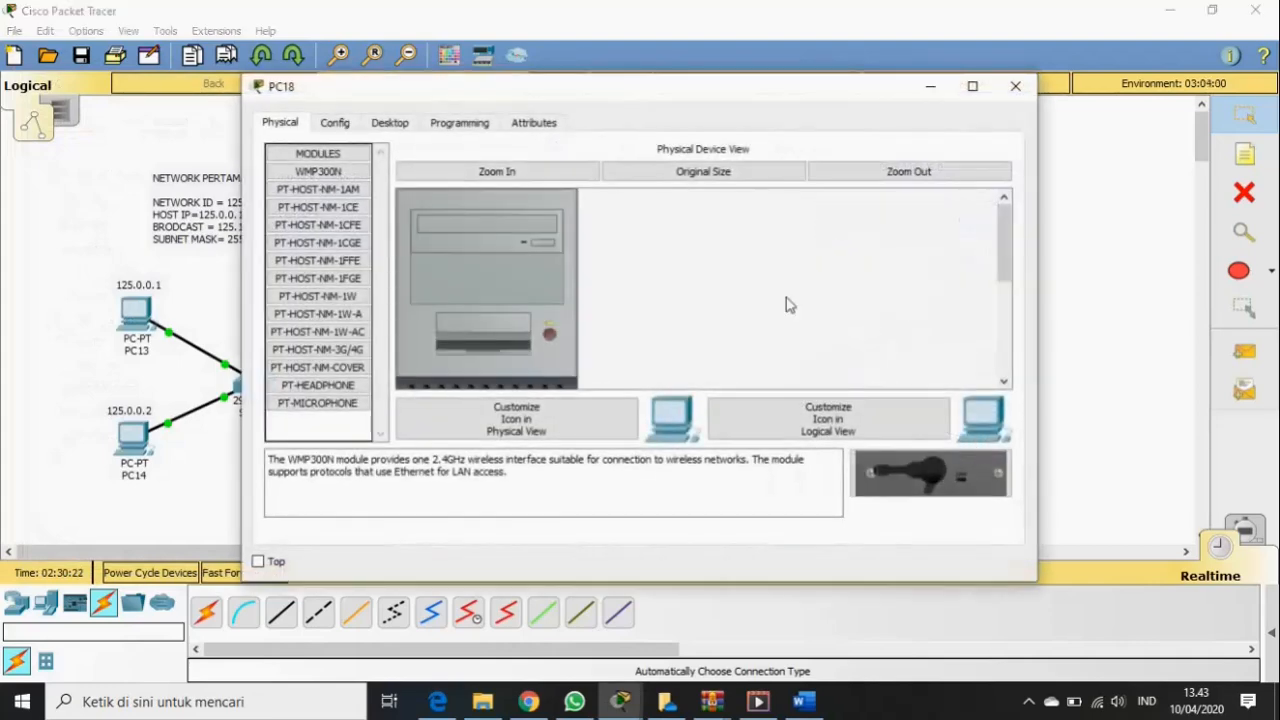
pyautogui.click(390, 124)
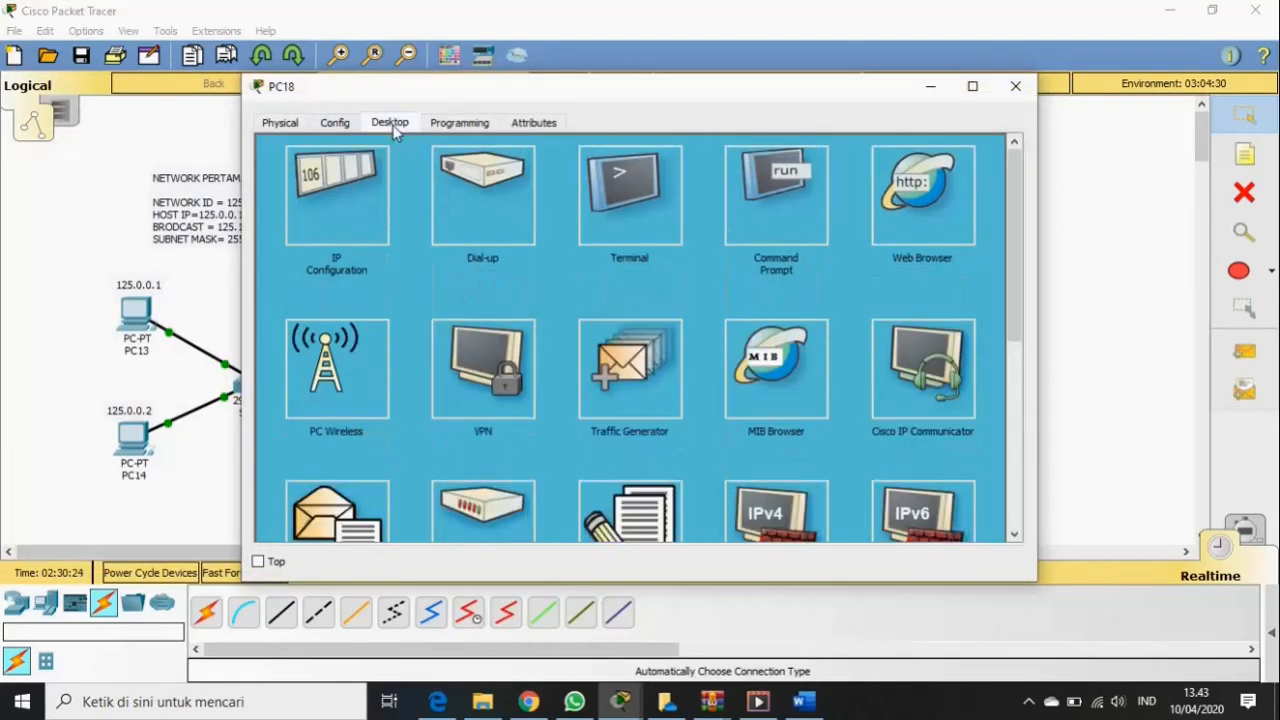
pyautogui.click(355, 204)
pyautogui.click(524, 230)
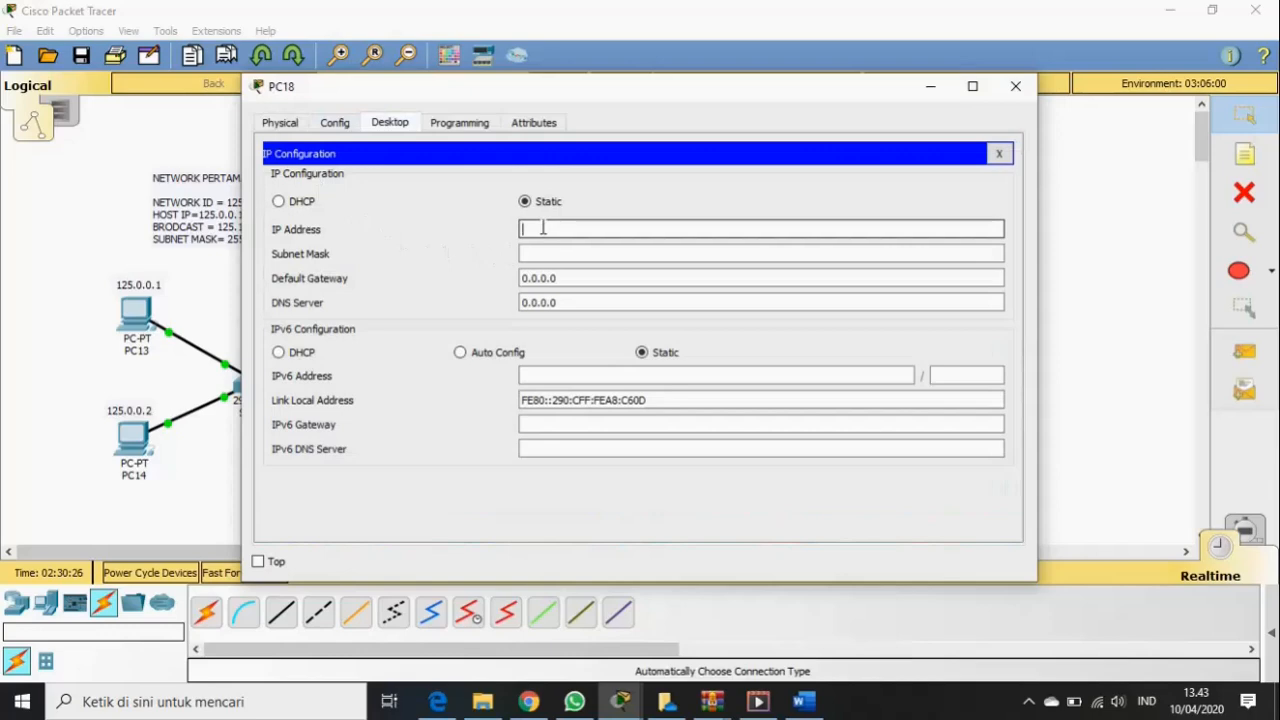
pyautogui.moveTo(744, 100); pyautogui.dragTo(608, 106)
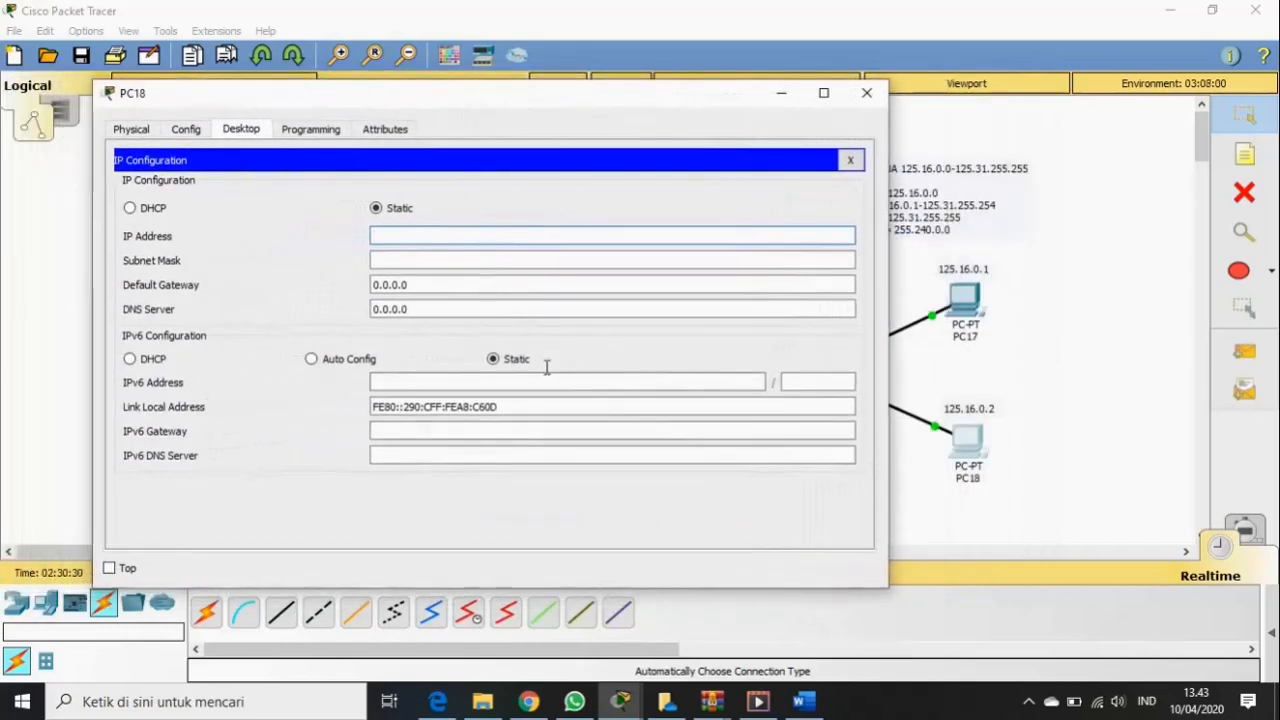
pyautogui.write('125.16.0.2')
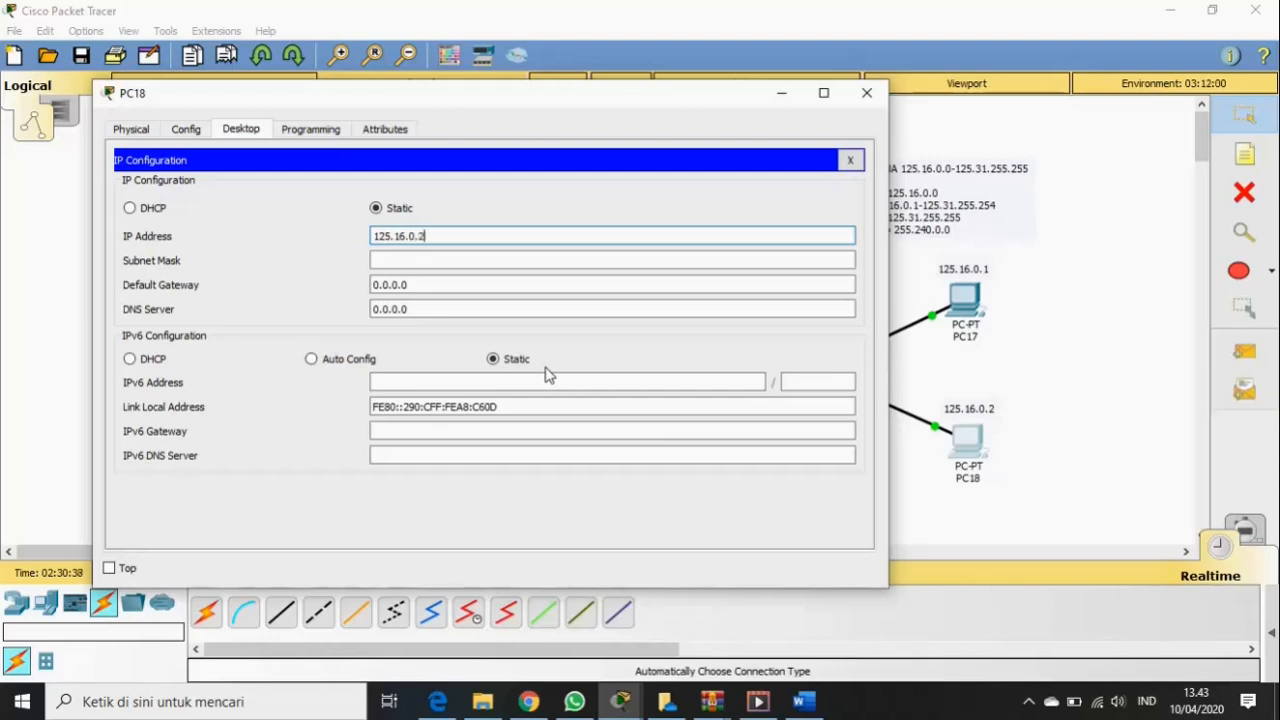
pyautogui.click(448, 261)
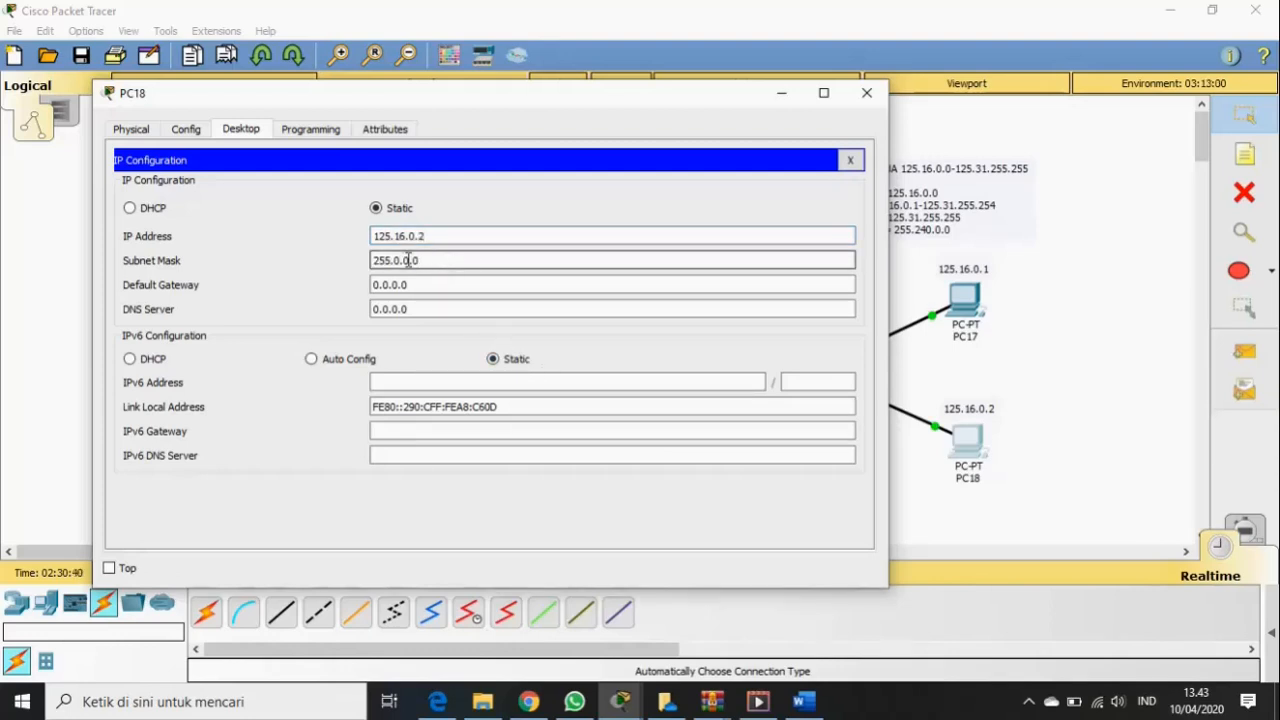
pyautogui.click(396, 260)
pyautogui.write('24')
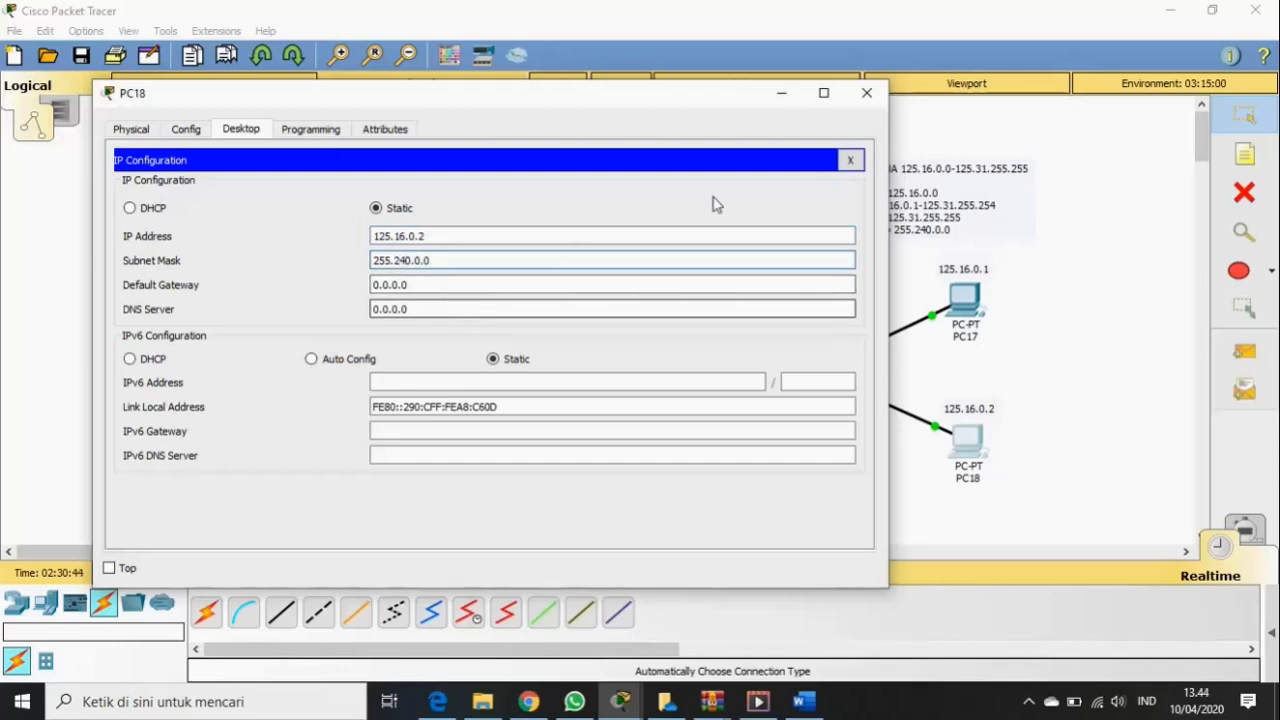
pyautogui.click(866, 94)
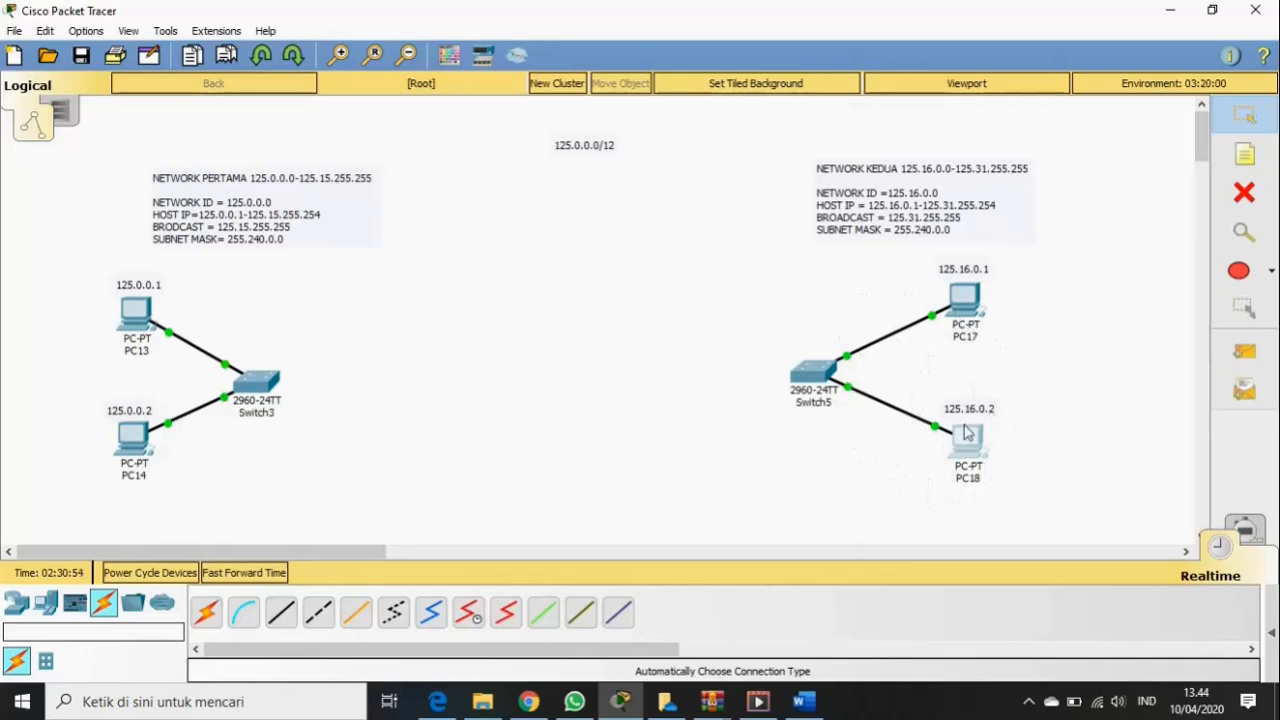
pyautogui.click(957, 305)
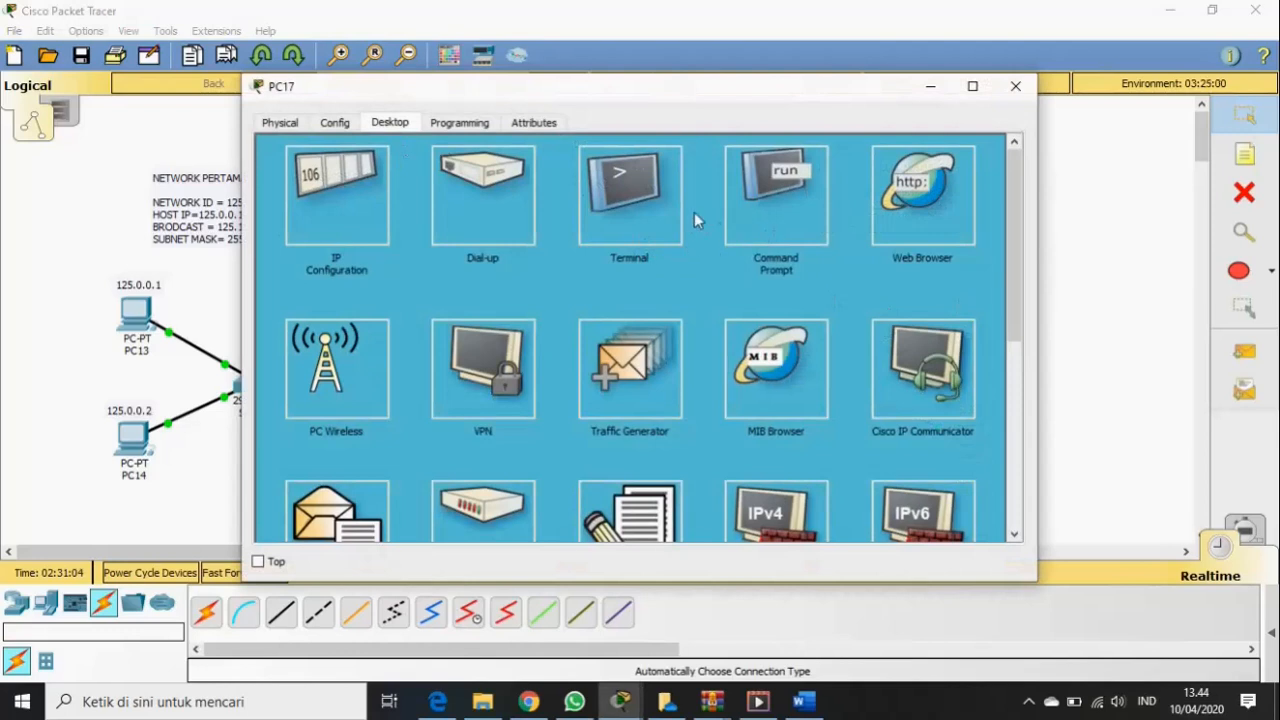
pyautogui.click(754, 208)
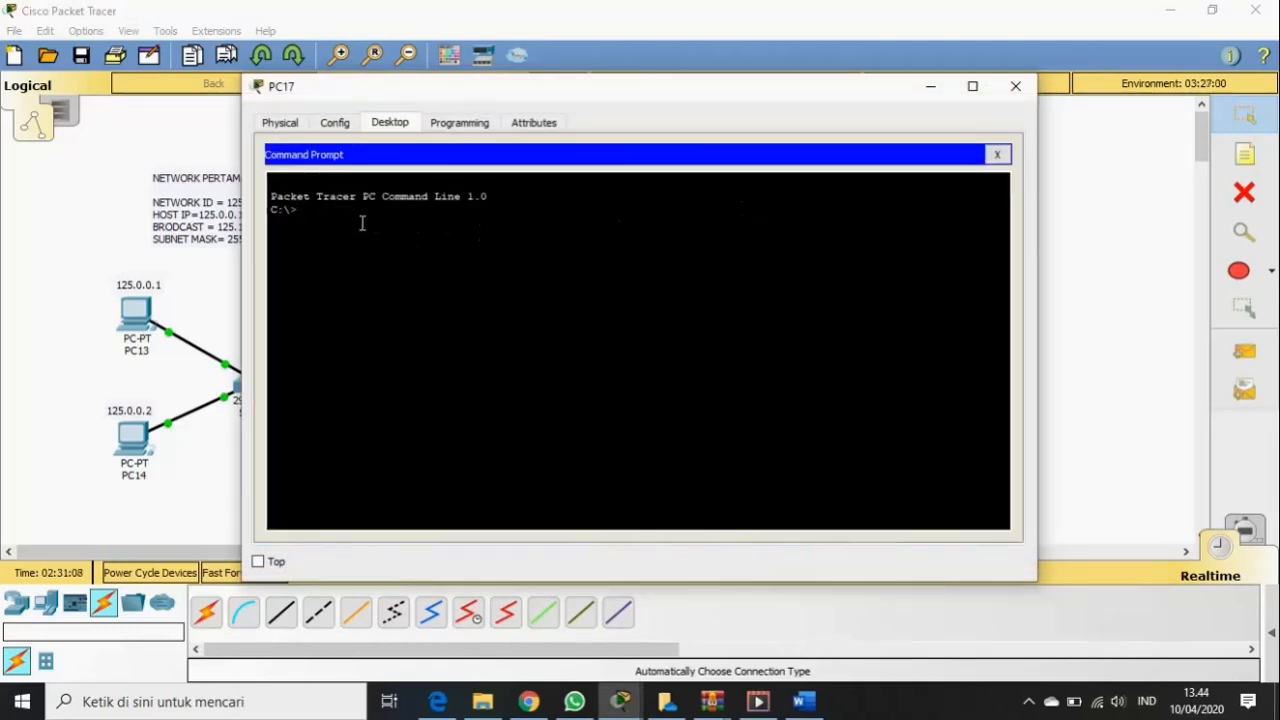
pyautogui.press('BackSpace')
pyautogui.press('BackSpace')
pyautogui.press('BackSpace')
pyautogui.write('P')
pyautogui.moveTo(634, 97); pyautogui.dragTo(455, 65)
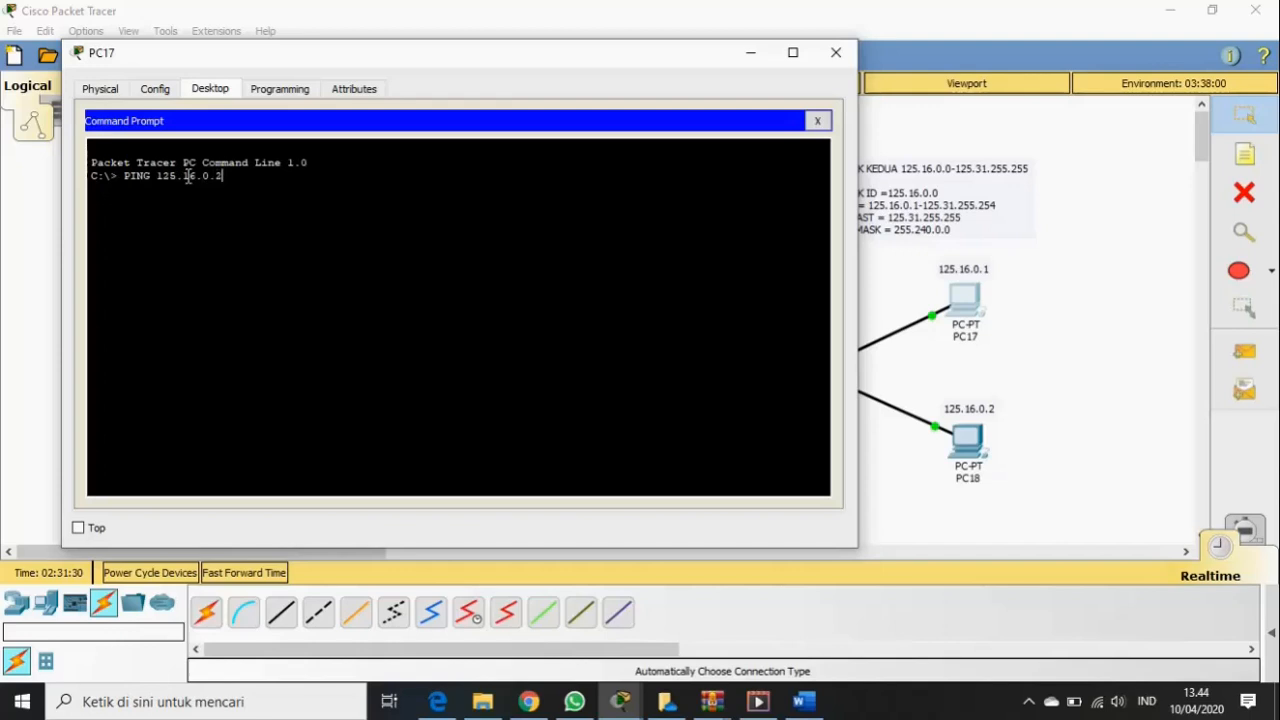
pyautogui.press('Return')
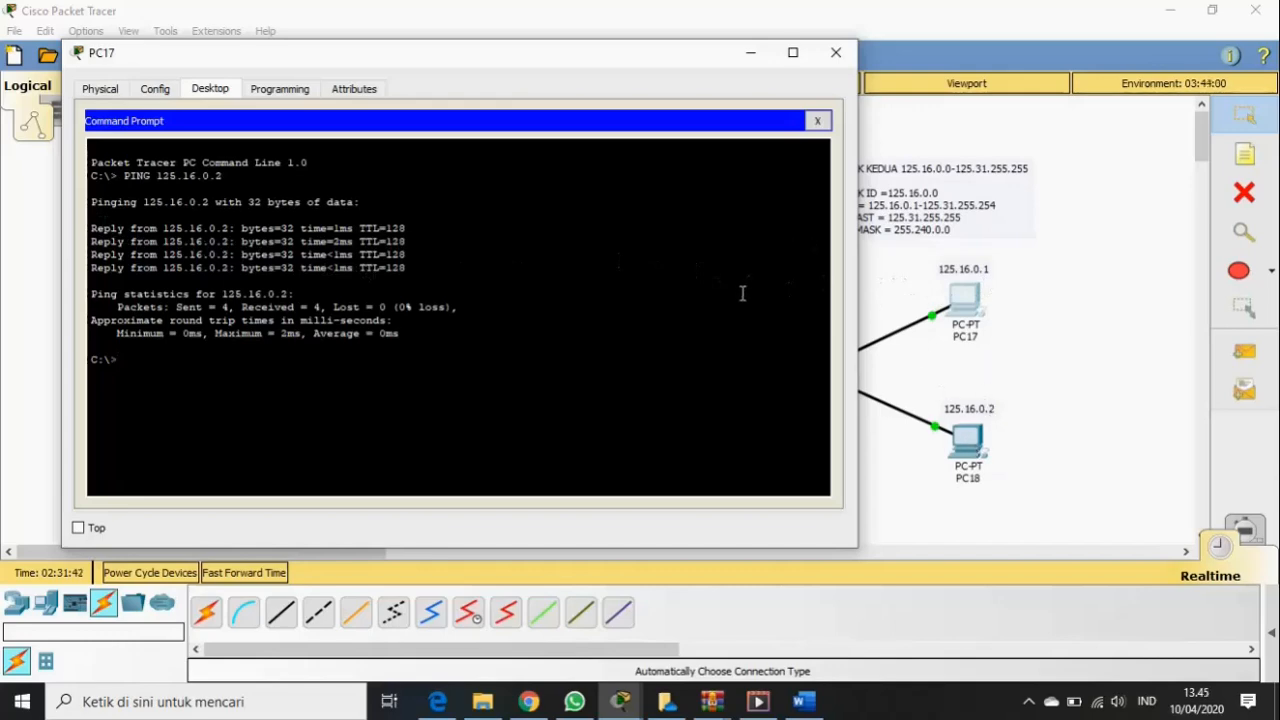
pyautogui.click(836, 52)
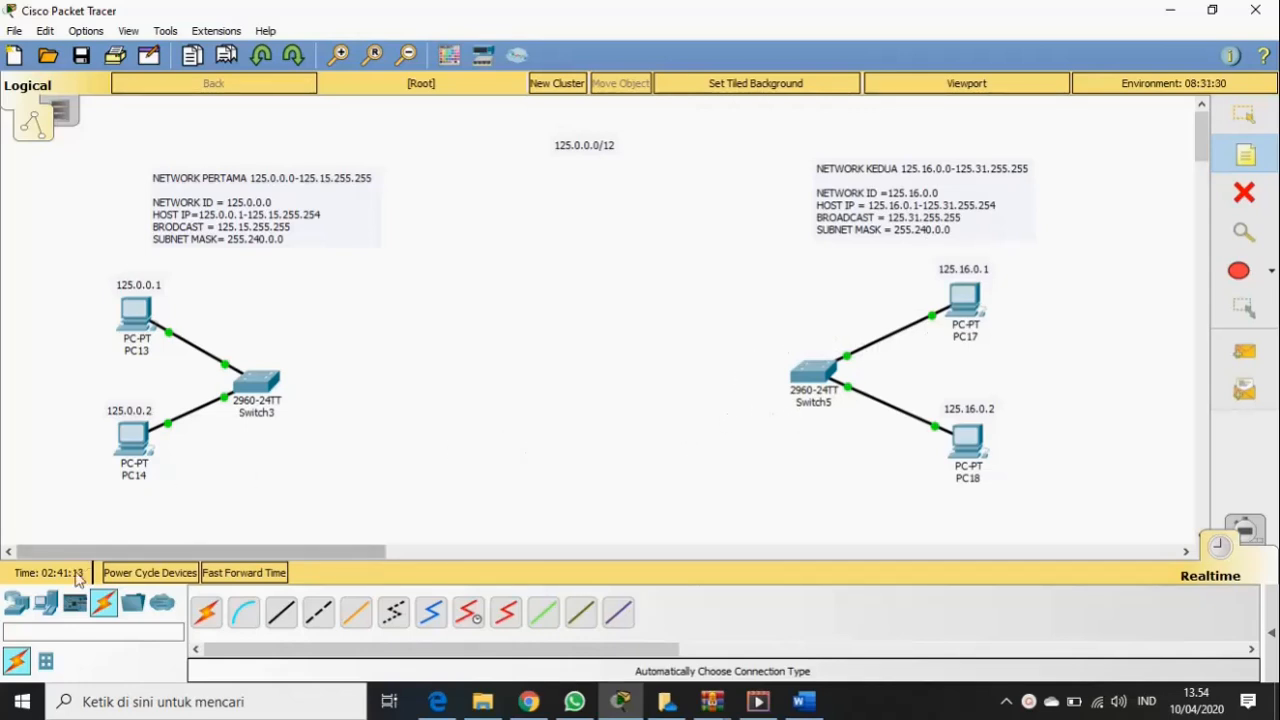
# - Place an 1841 router between the two networks
pyautogui.click(16, 603)
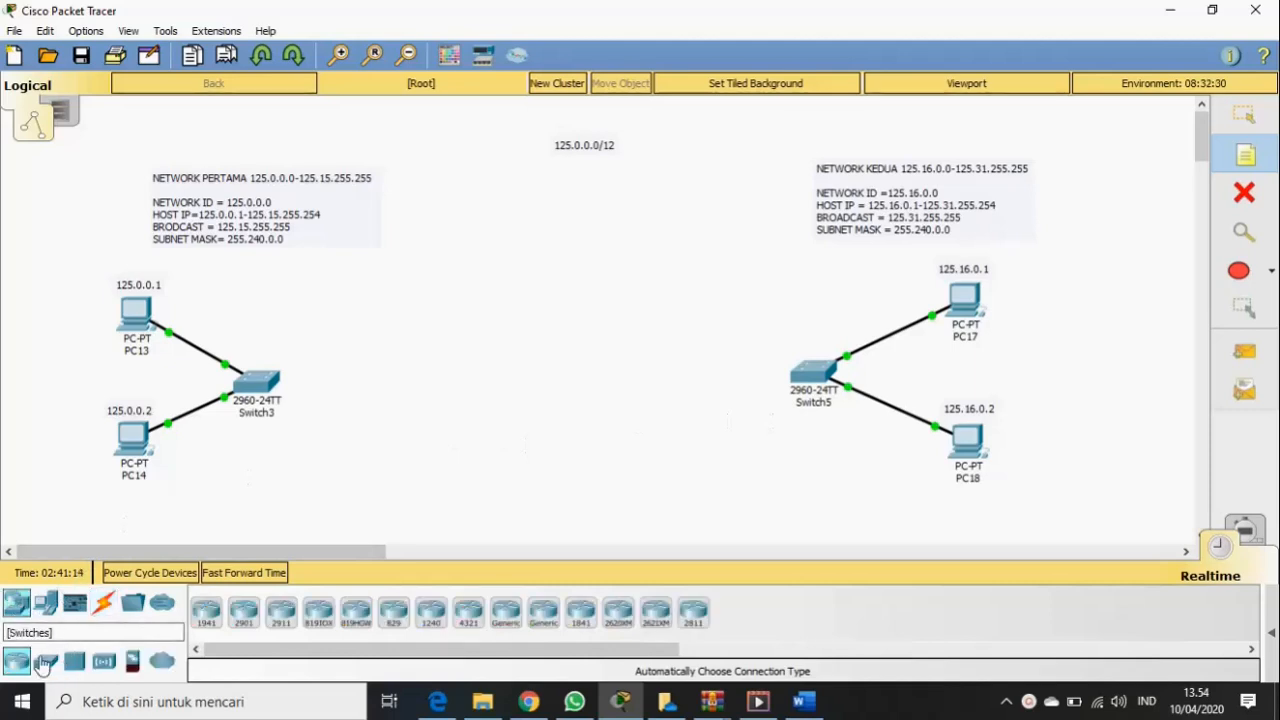
pyautogui.click(583, 614)
pyautogui.click(550, 378)
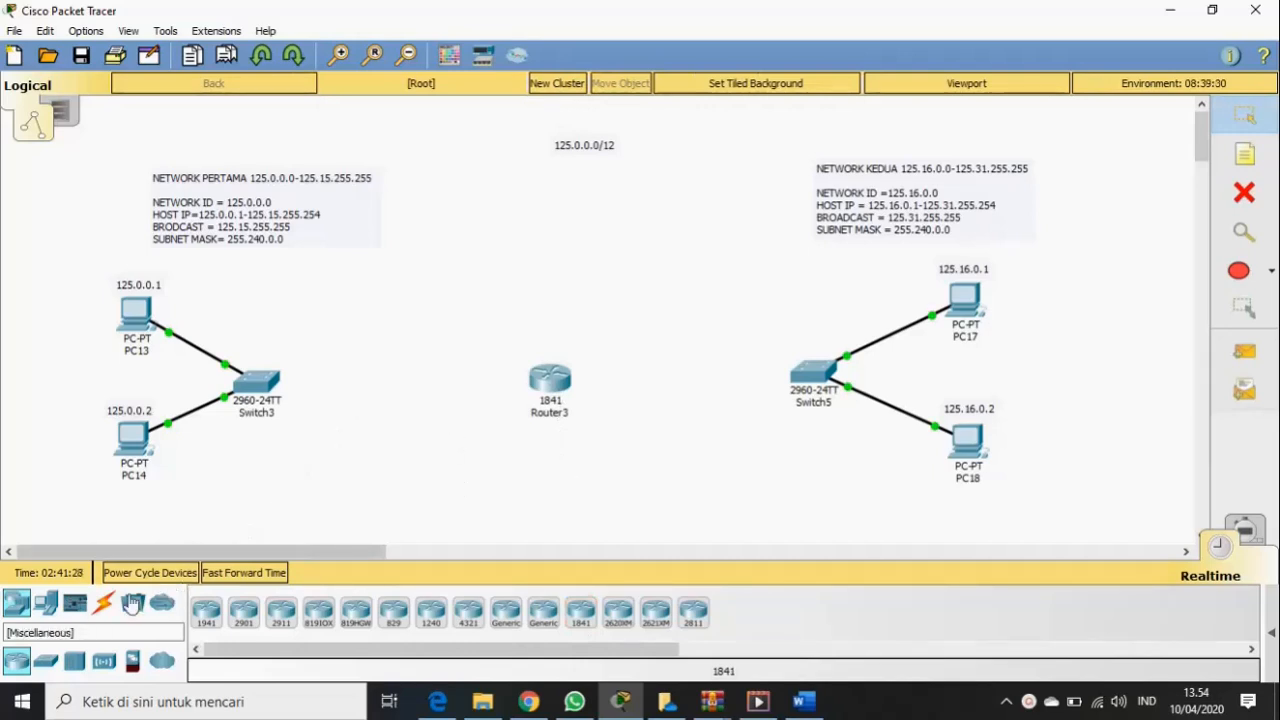
# - Cable Switch3 and Switch5 to Router3 with automatic-type connections
pyautogui.click(103, 603)
pyautogui.click(206, 612)
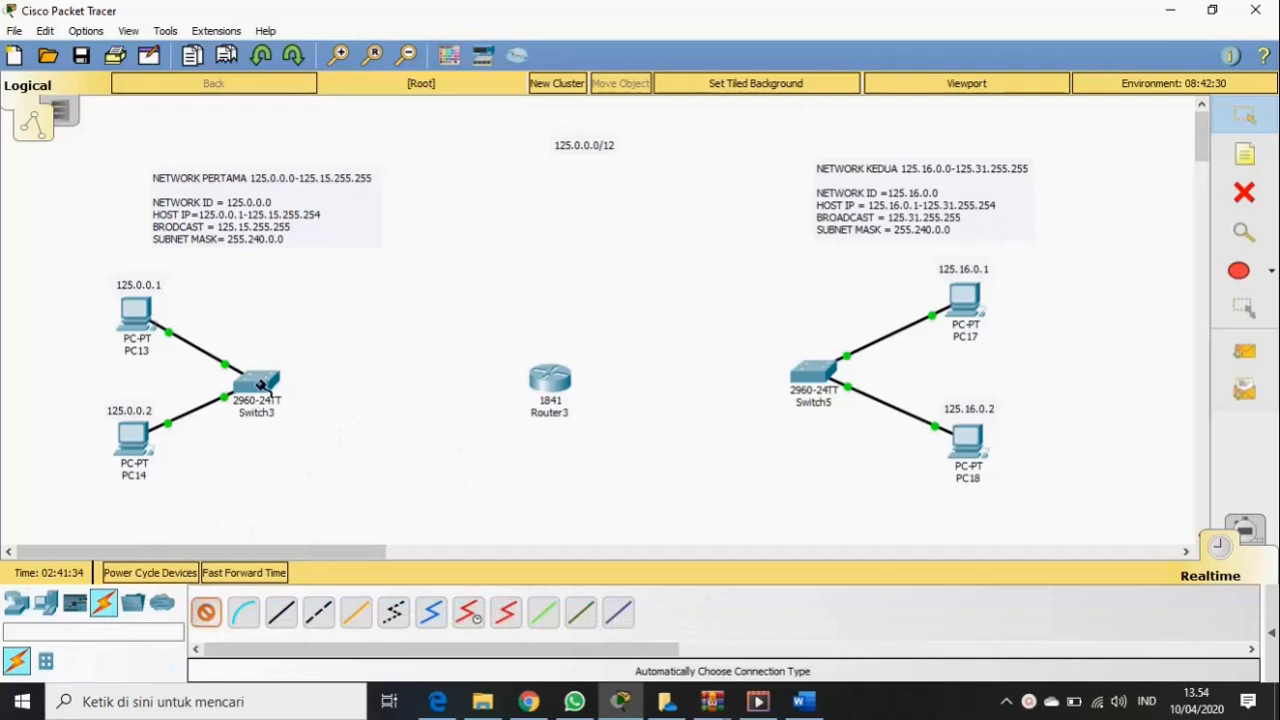
pyautogui.click(263, 382)
pyautogui.click(545, 376)
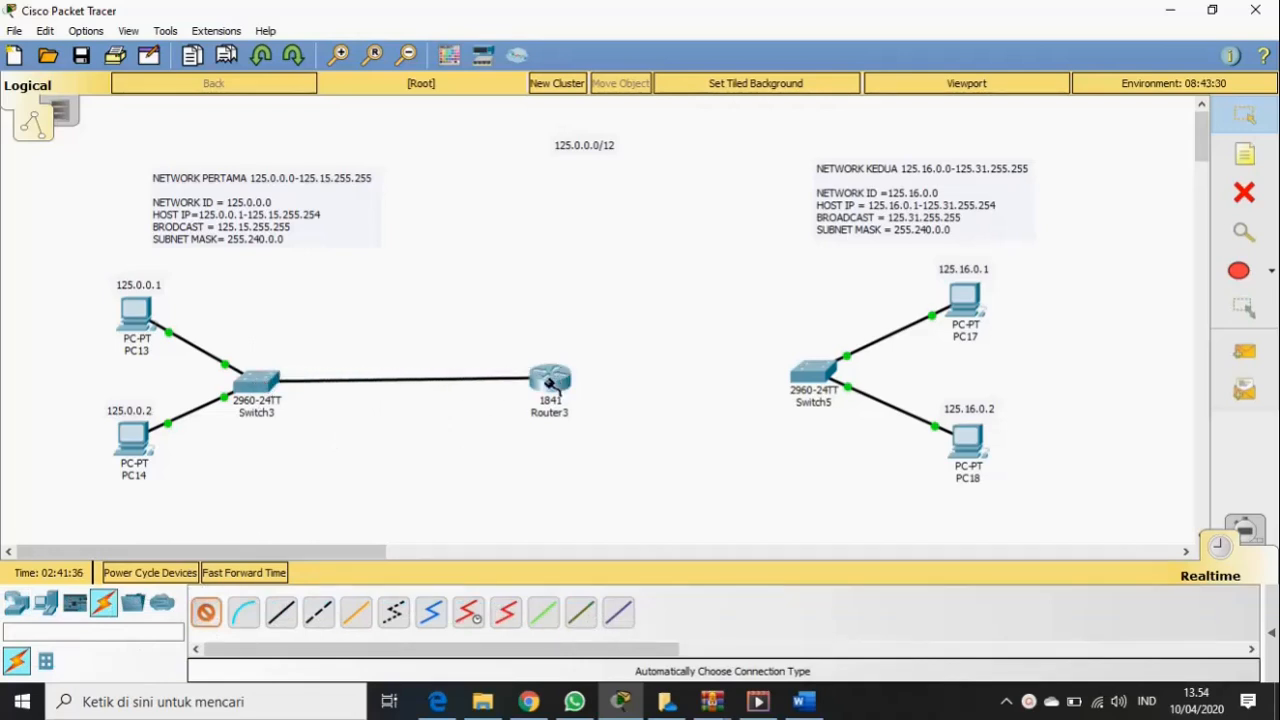
pyautogui.click(206, 614)
pyautogui.click(816, 372)
pyautogui.click(552, 379)
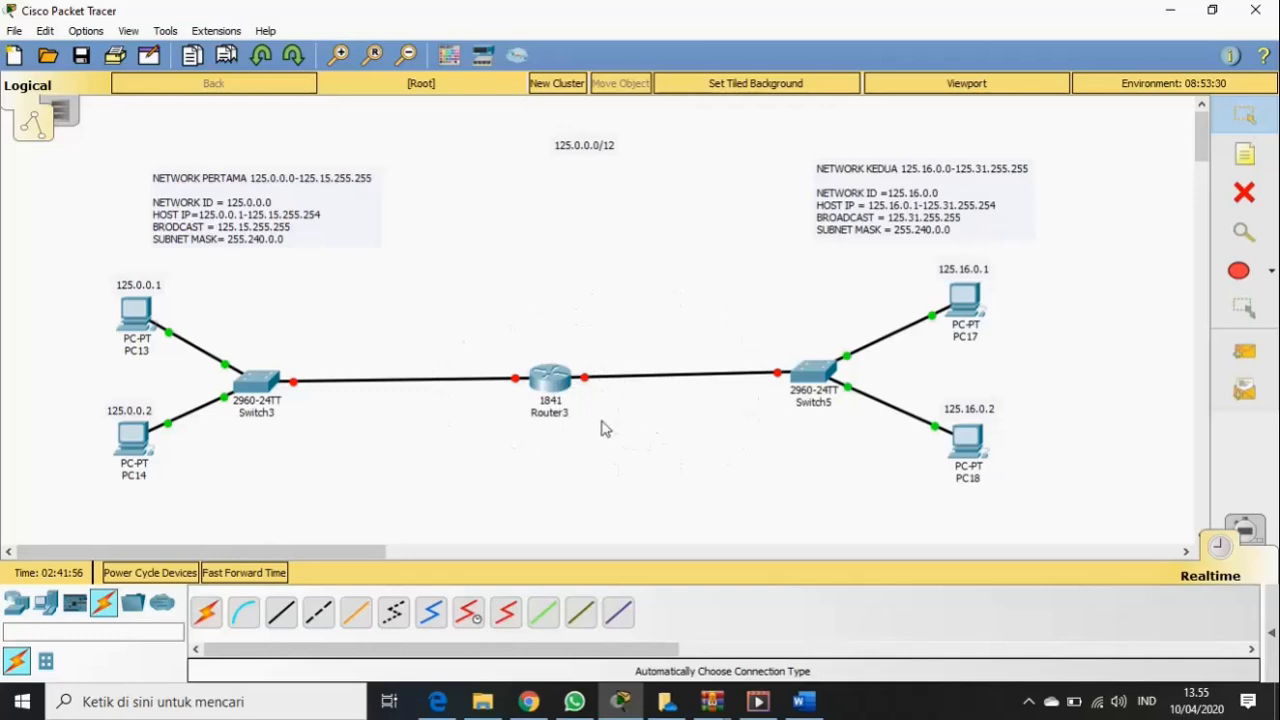
# - Check Router3's configuration, then cable Switch5's Fa0/3 to Router3's Fa0/1
pyautogui.click(548, 382)
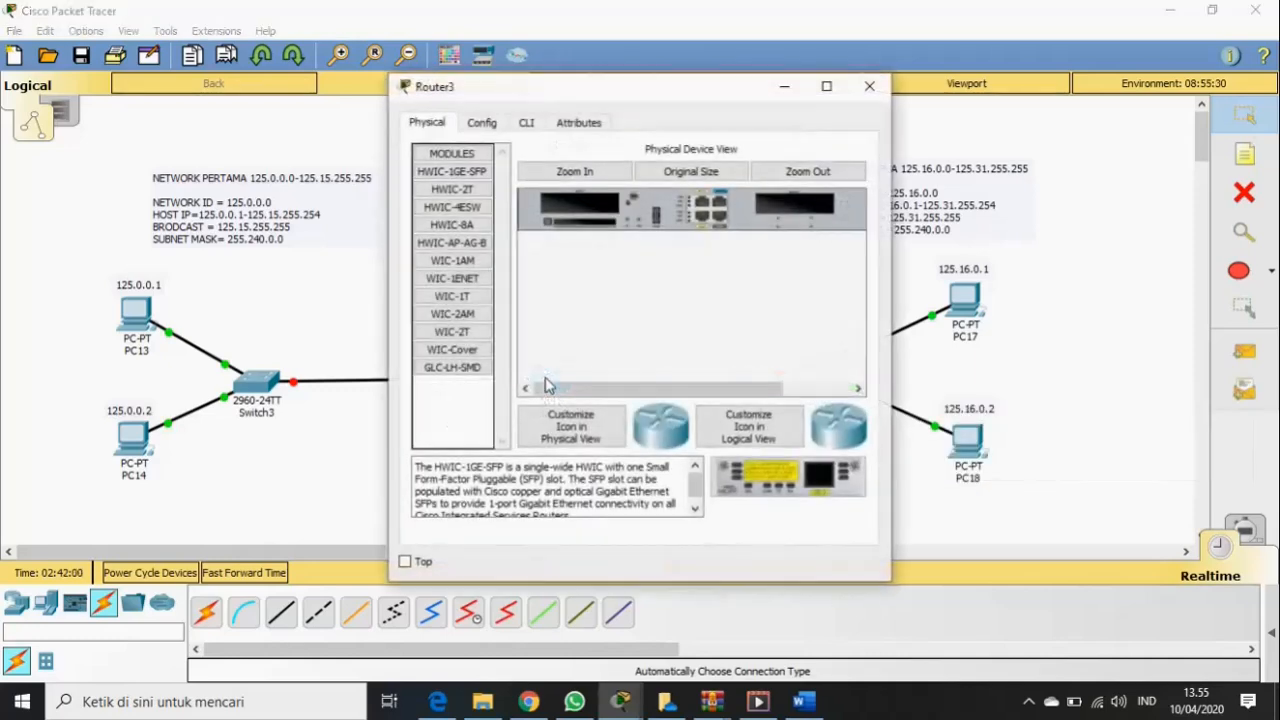
pyautogui.click(484, 124)
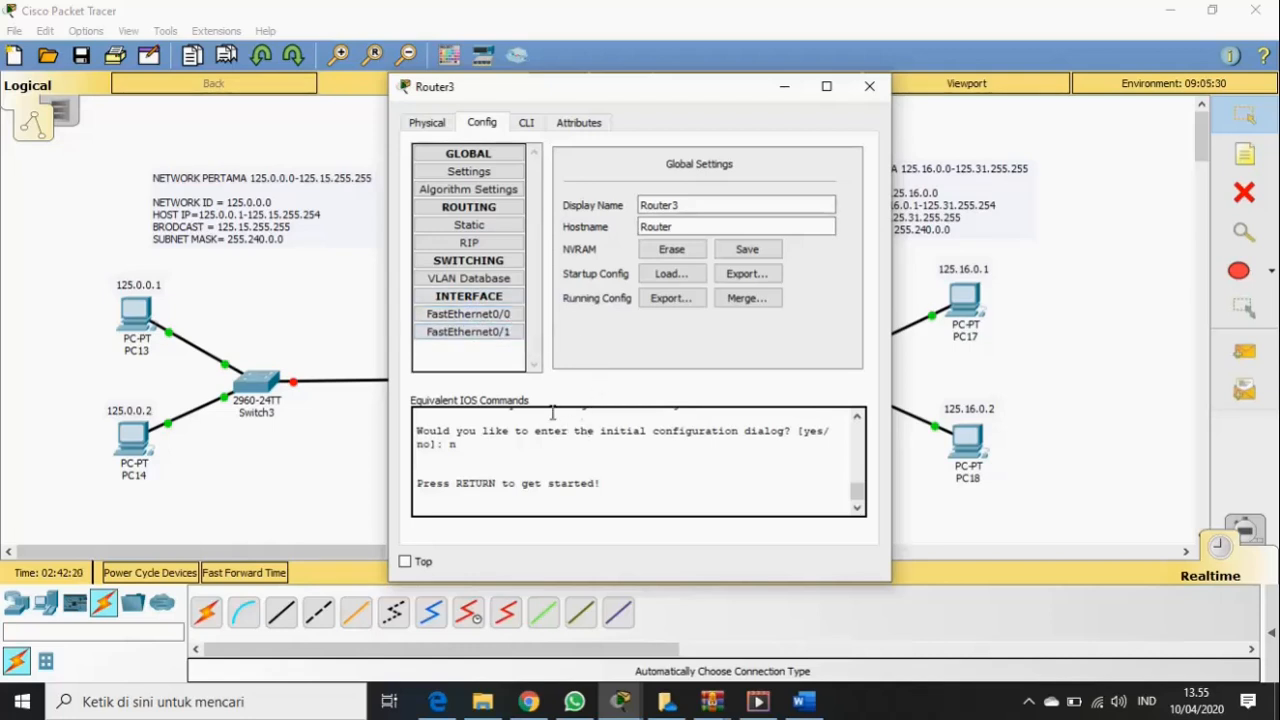
pyautogui.click(870, 88)
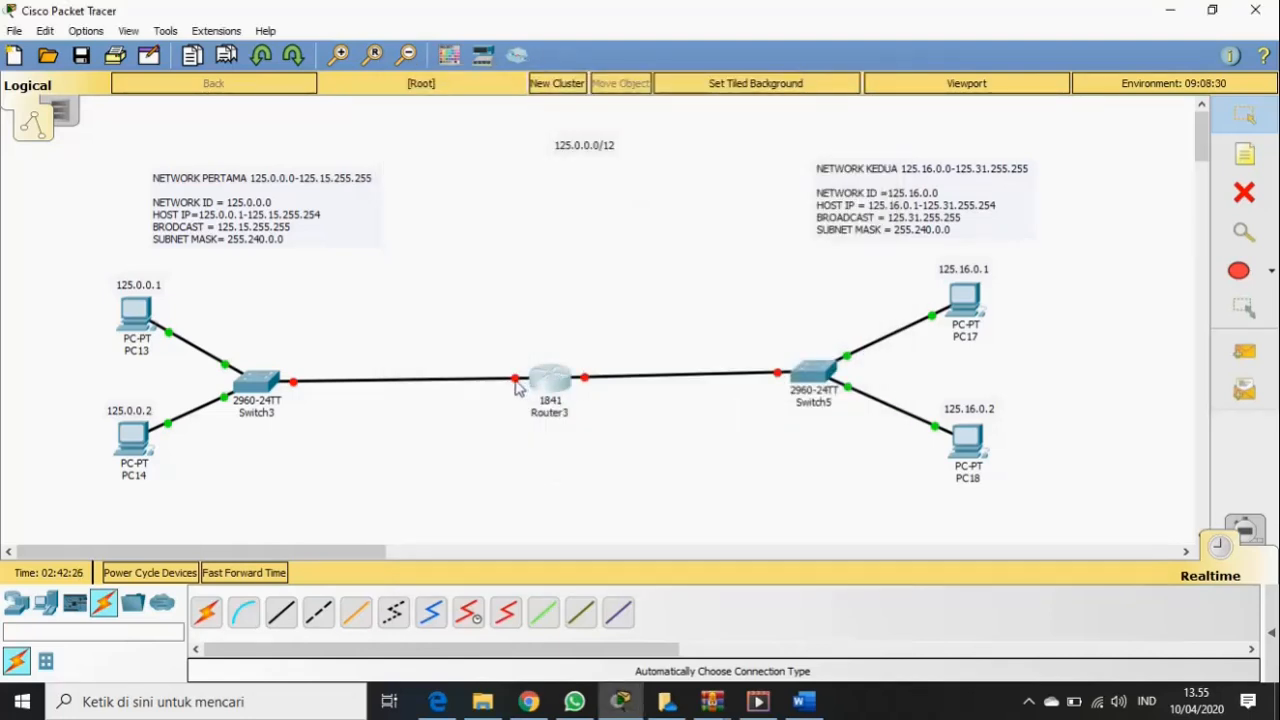
pyautogui.moveTo(516, 387)
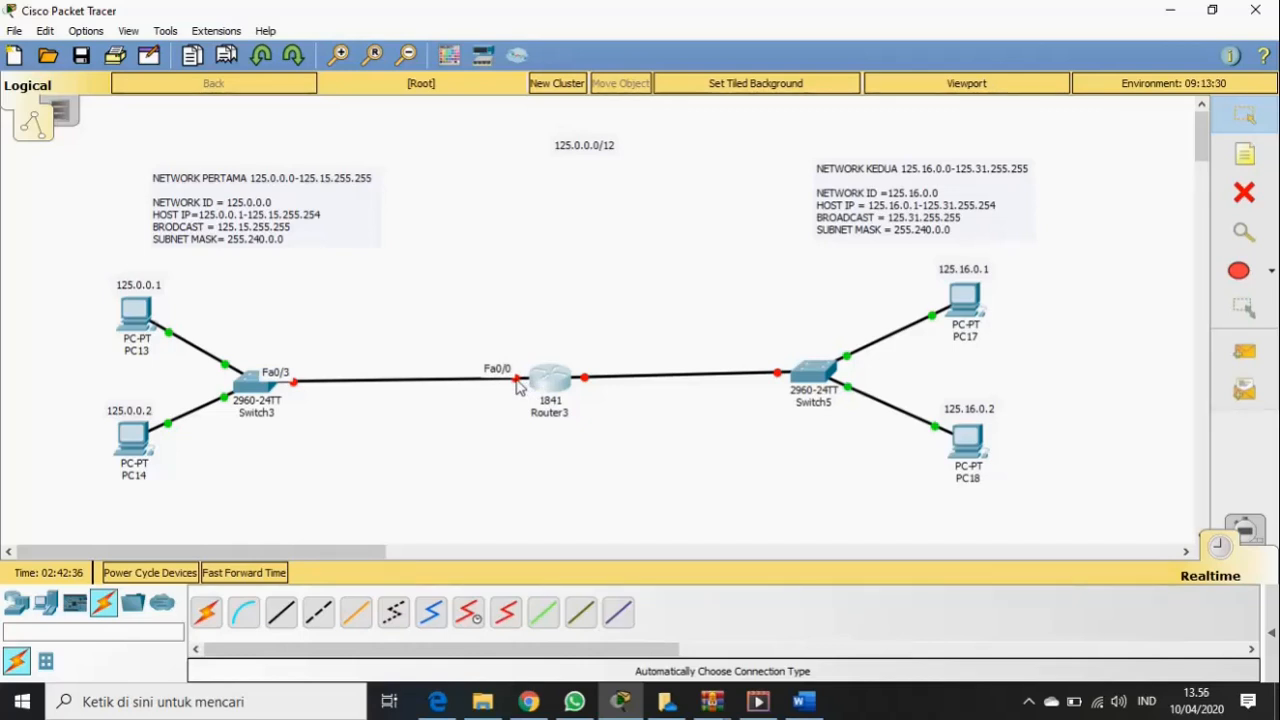
pyautogui.click(583, 378)
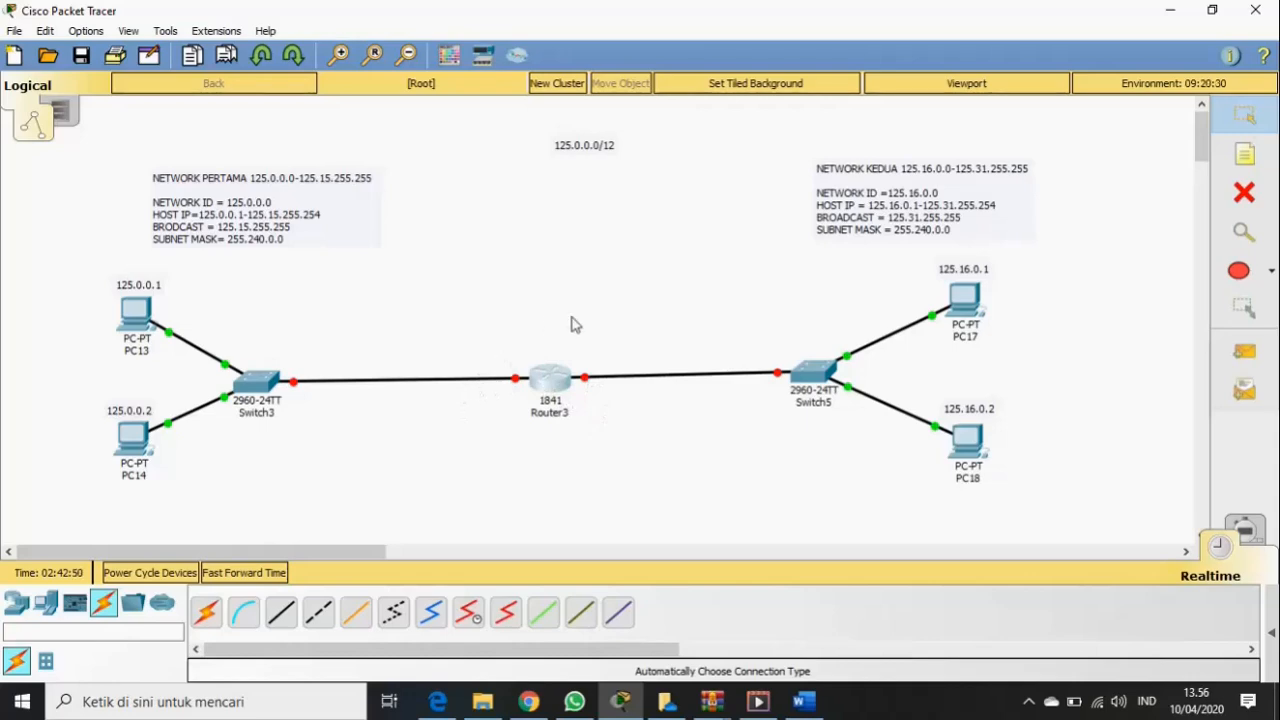
# - Enter IP 125.15.255.254 and mask 255.240.0.0 on Router3's FastEthernet0/0
pyautogui.click(552, 382)
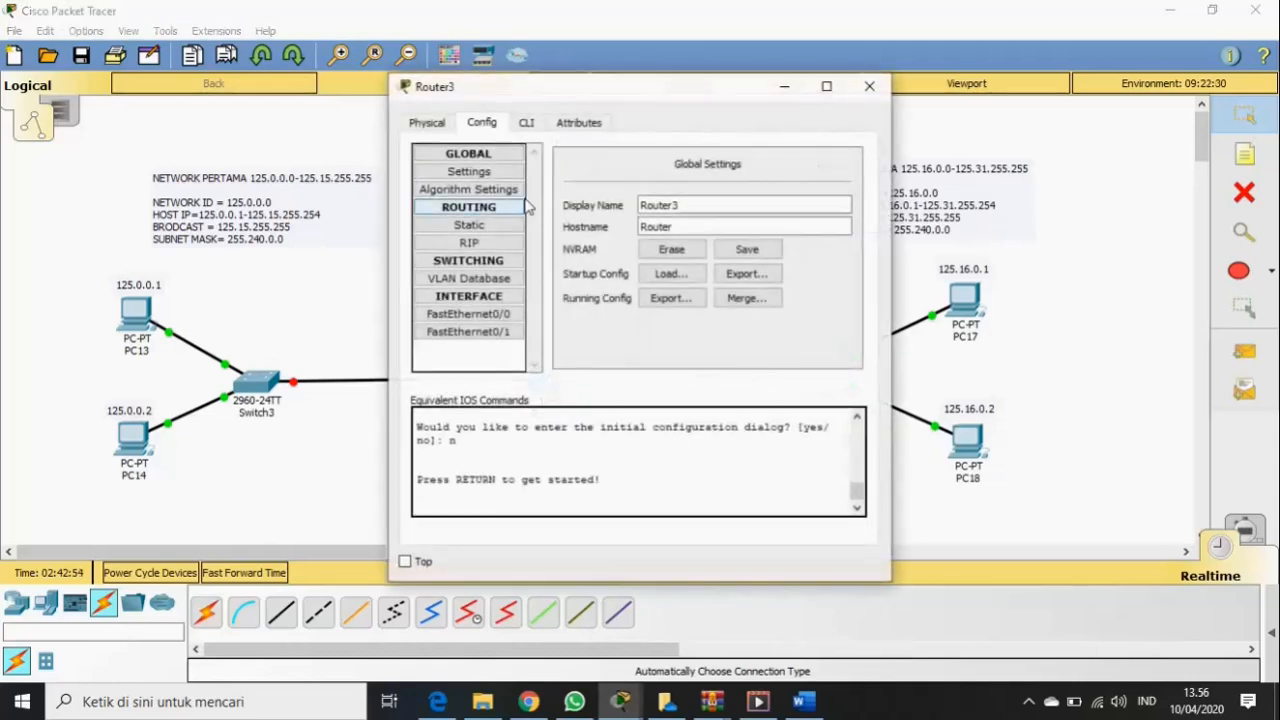
pyautogui.click(505, 318)
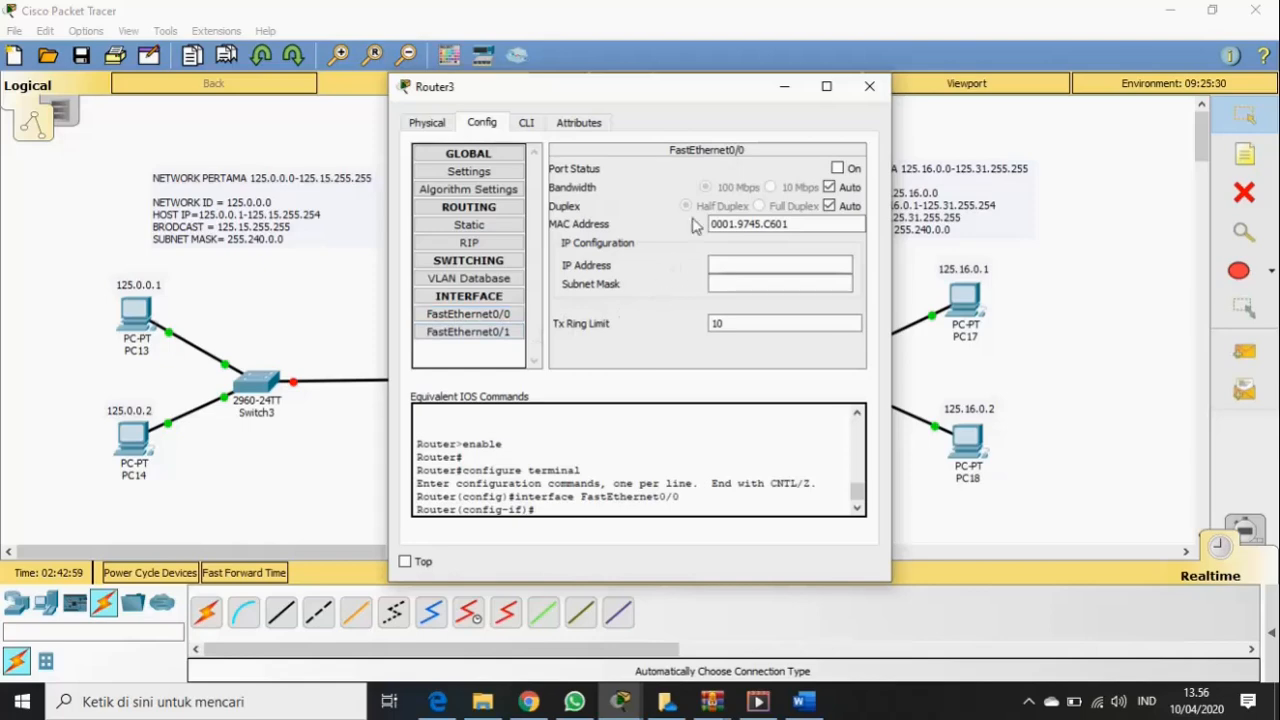
pyautogui.moveTo(685, 90); pyautogui.dragTo(620, 282)
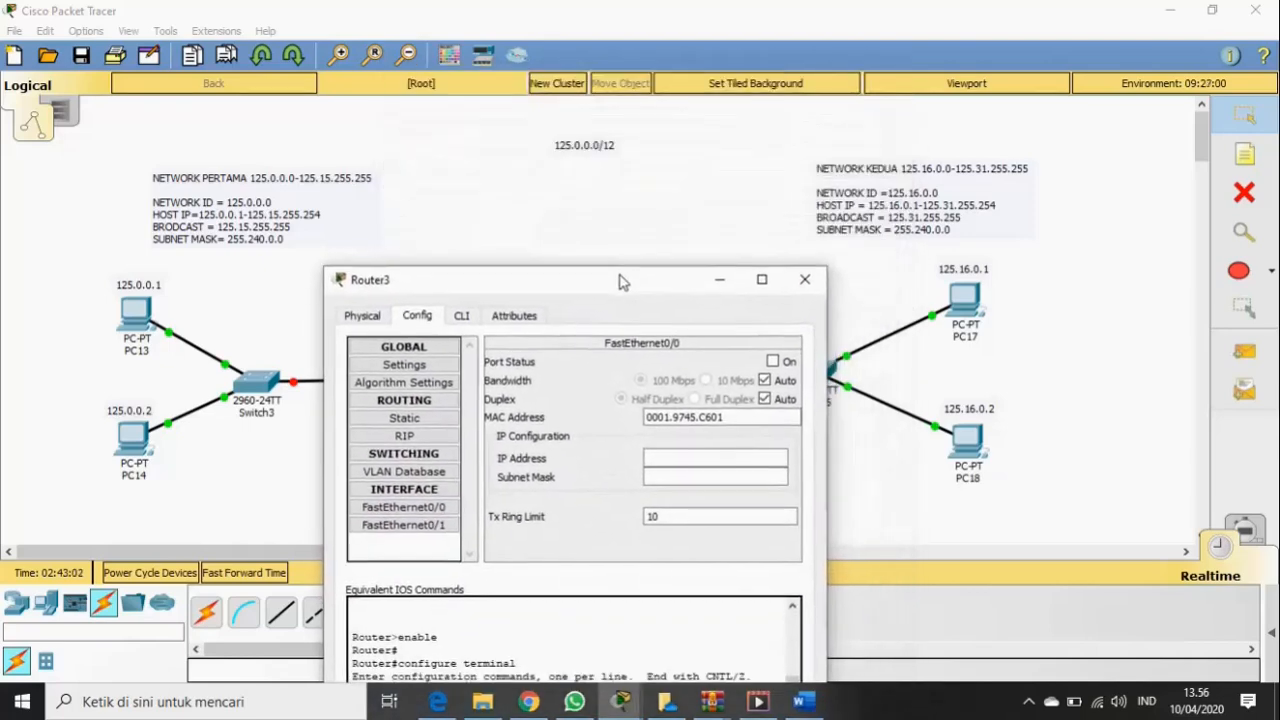
pyautogui.click(675, 447)
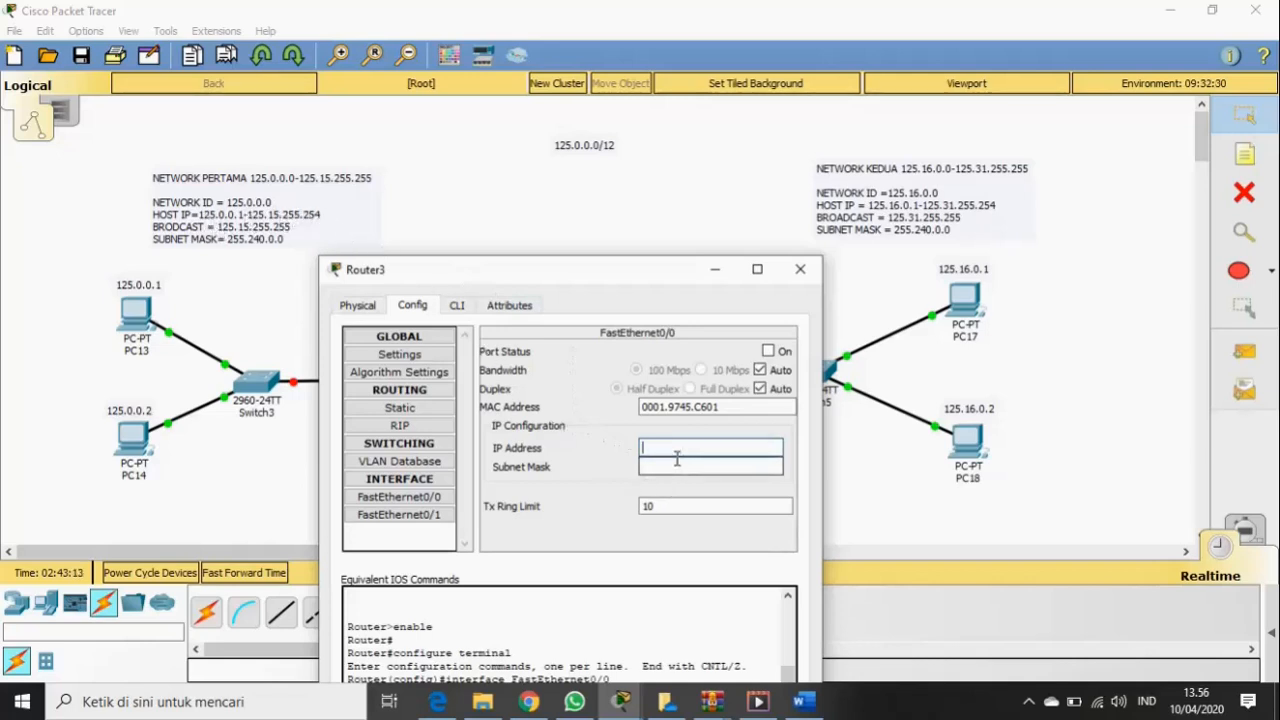
pyautogui.write('125.15')
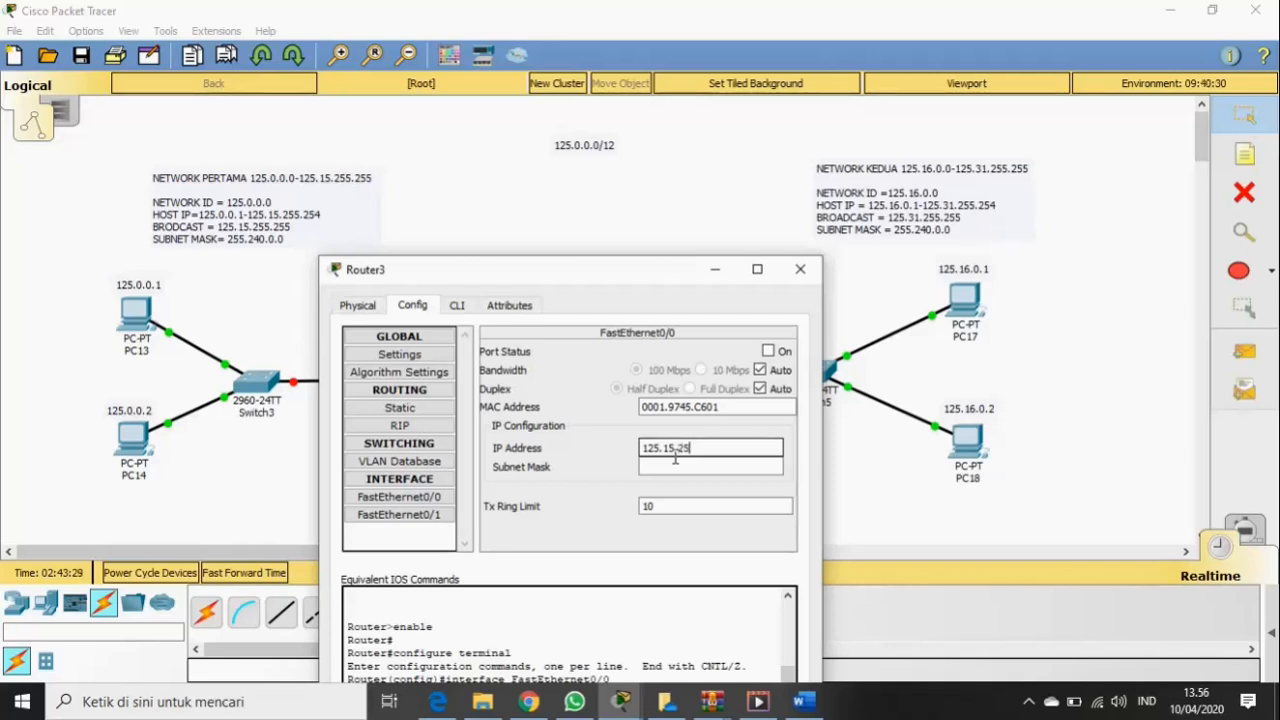
pyautogui.write('.254')
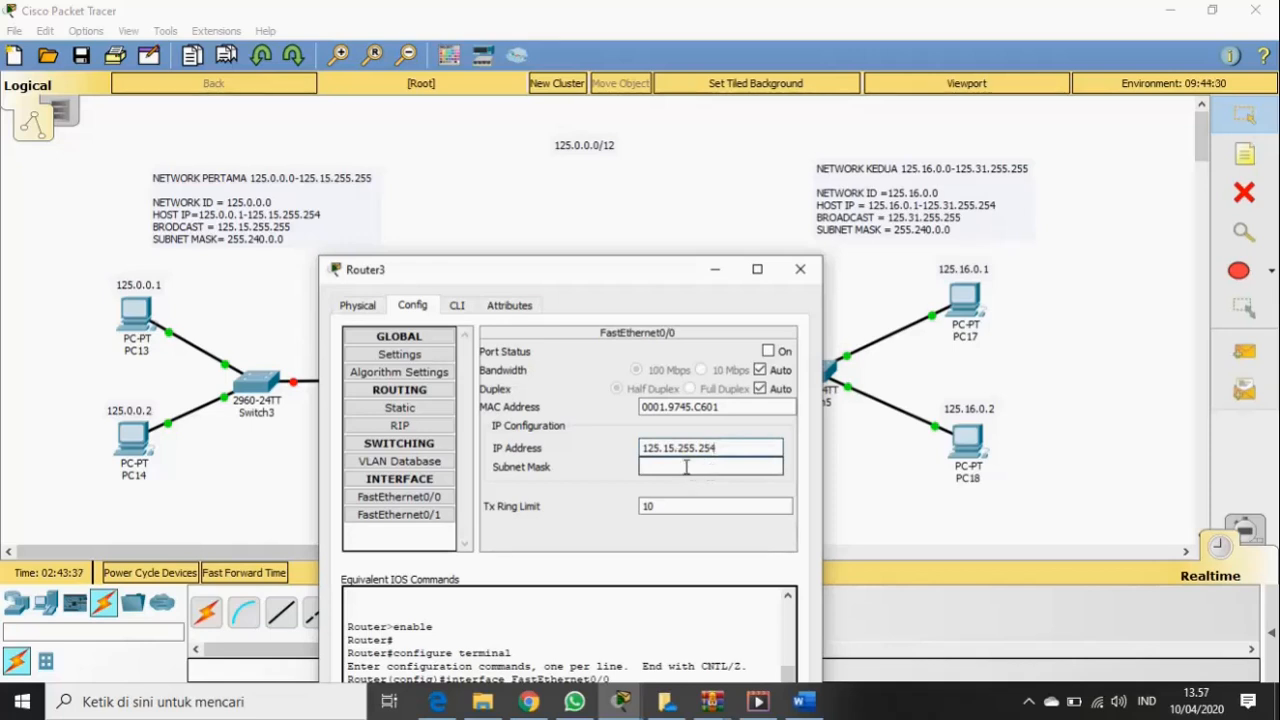
pyautogui.click(686, 467)
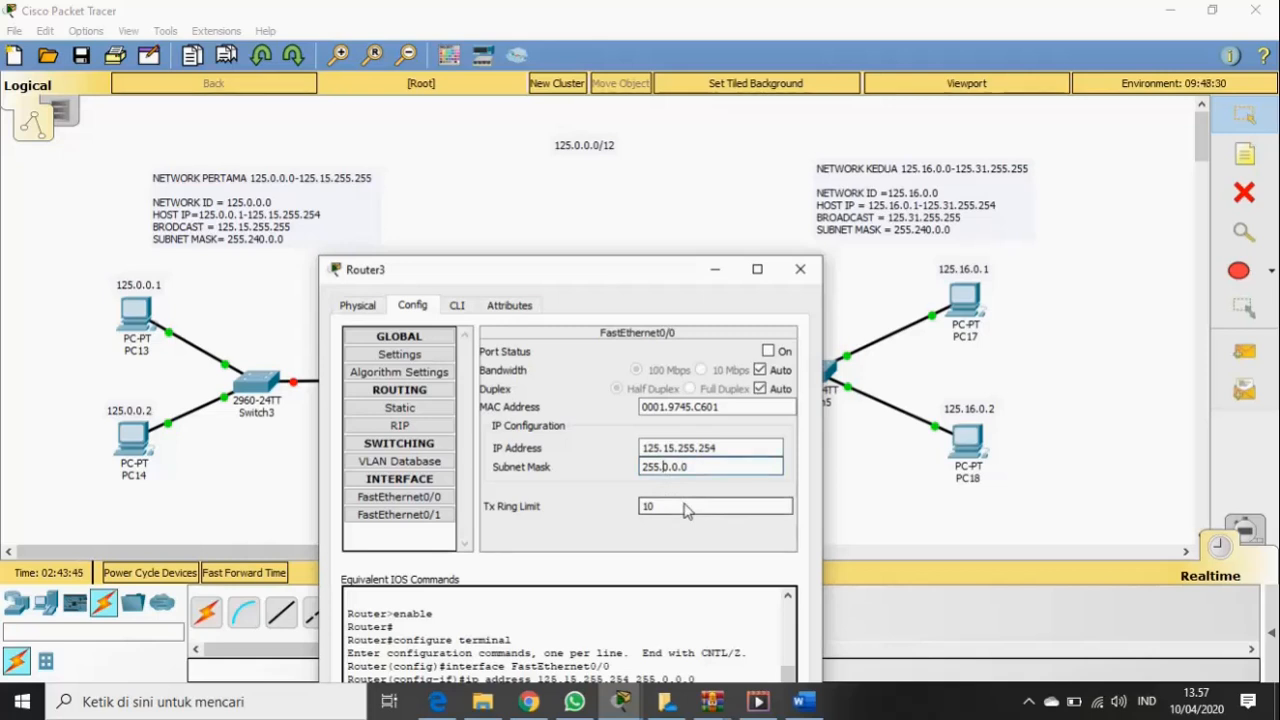
pyautogui.write('24')
pyautogui.press('BackSpace')
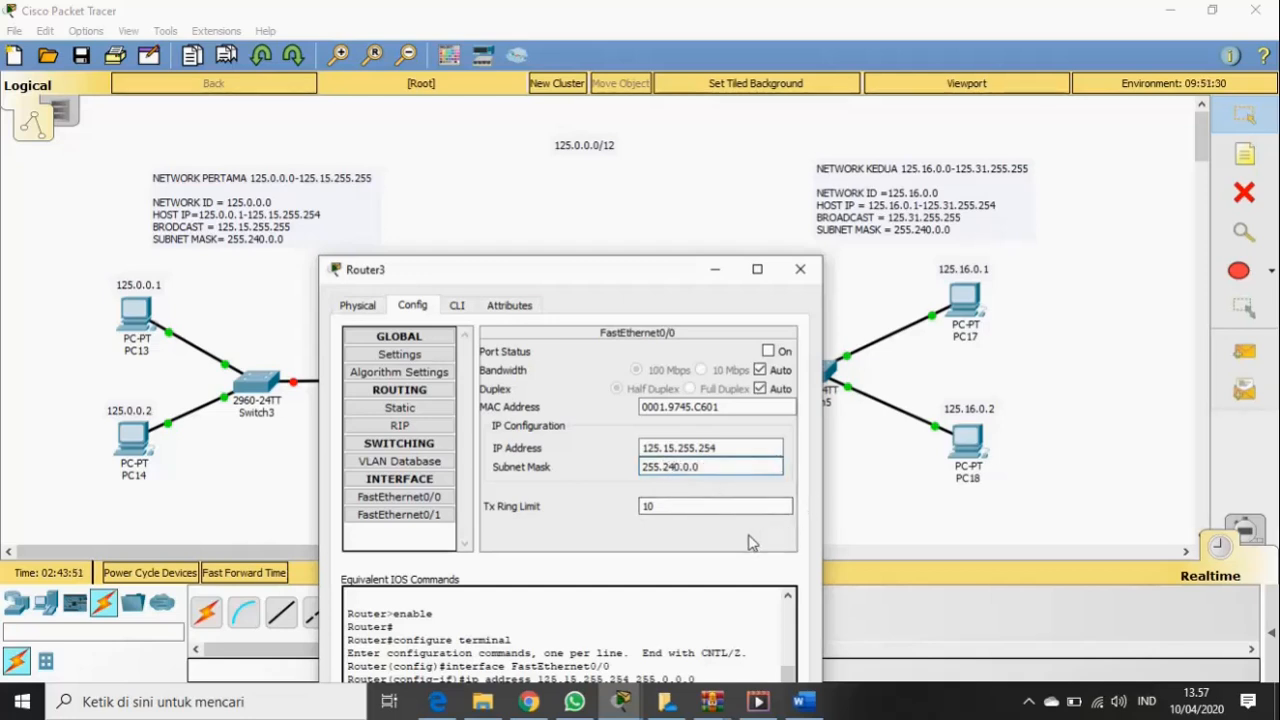
# - Set Router3's FastEthernet0/0 Port Status to On so the Switch3 link comes up
pyautogui.moveTo(682, 261); pyautogui.dragTo(665, 457)
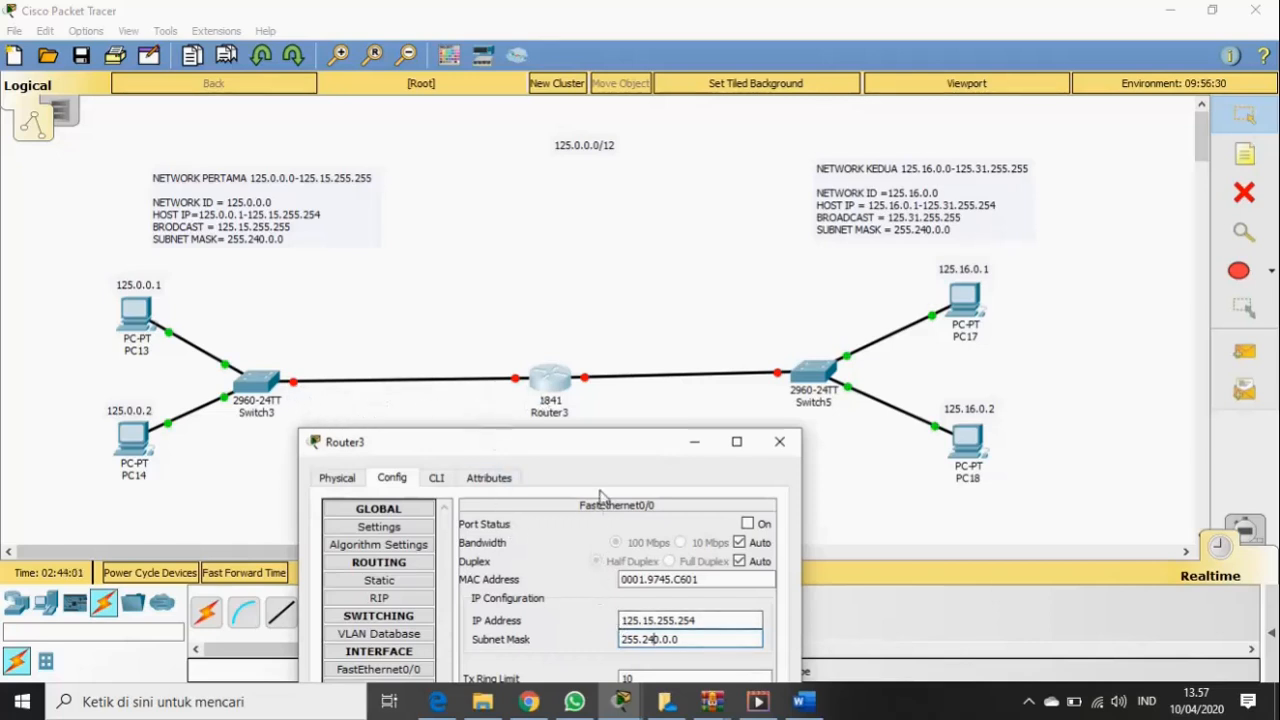
pyautogui.moveTo(606, 447); pyautogui.dragTo(590, 435)
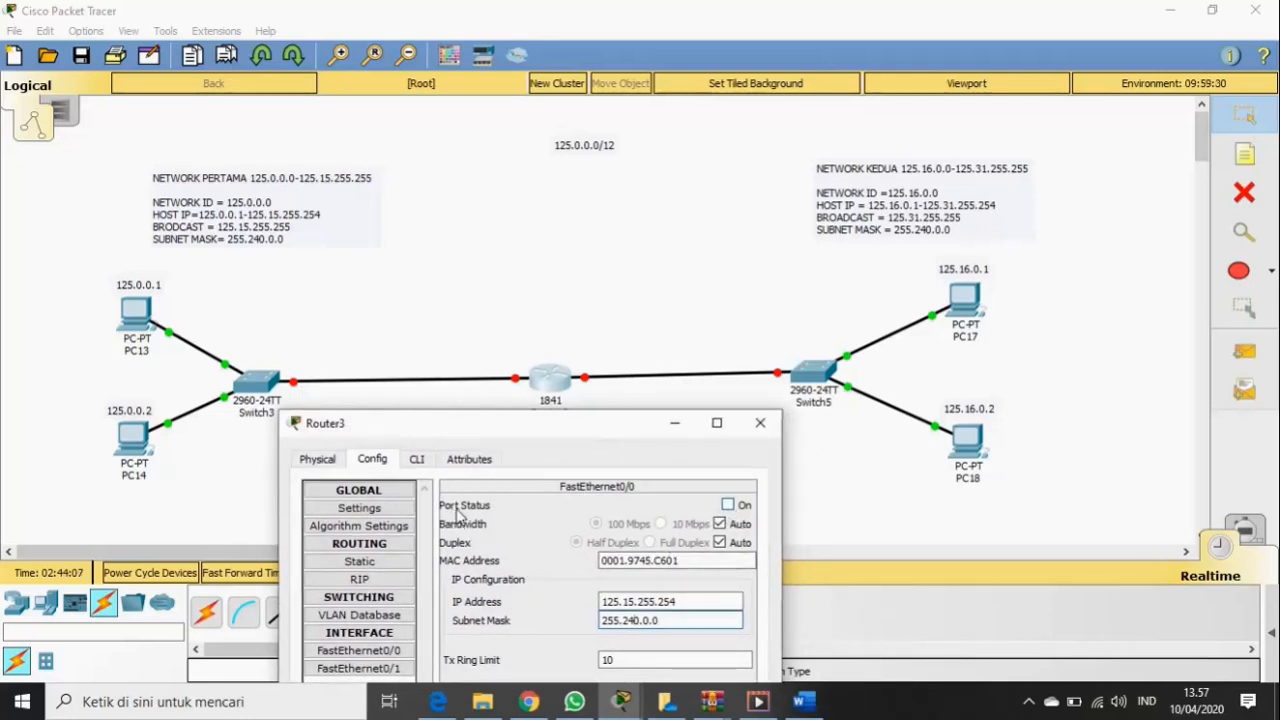
pyautogui.click(728, 505)
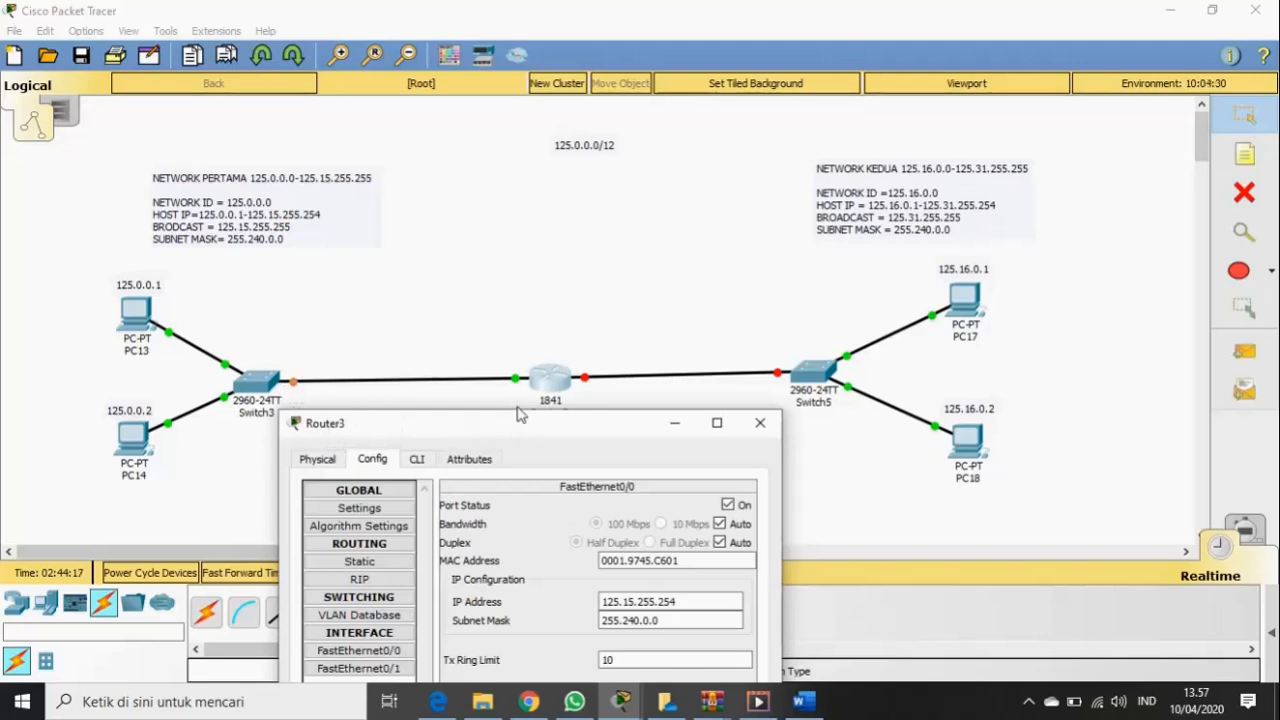
pyautogui.moveTo(508, 437); pyautogui.dragTo(521, 426)
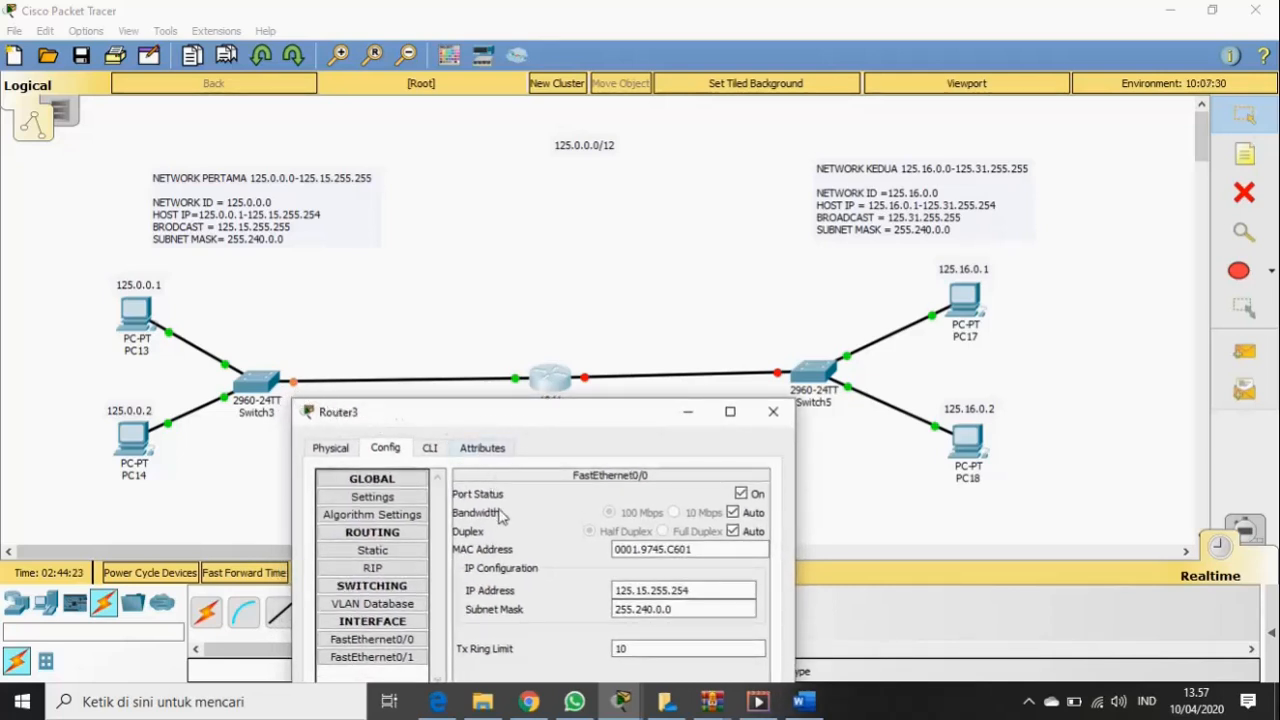
# - Give Router3's FastEthernet0/1 IP 125.31.255.254 with mask 255.240.0.0 and turn the port on
pyautogui.click(372, 657)
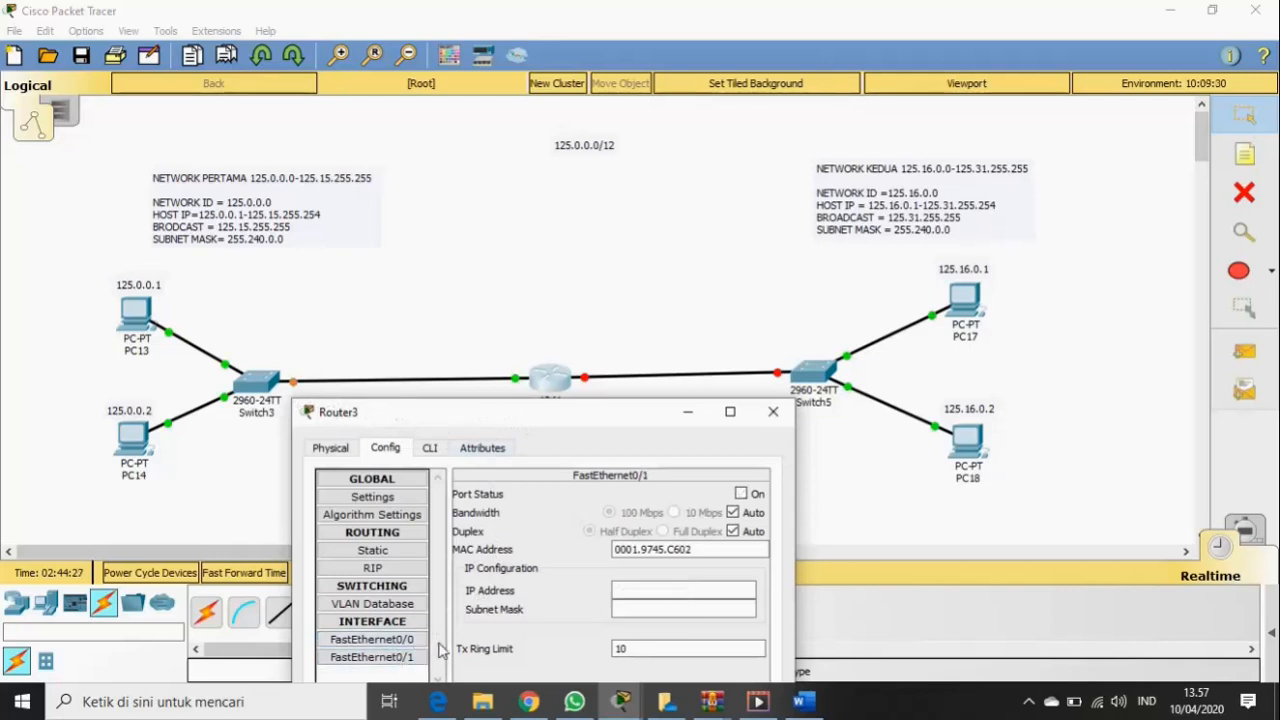
pyautogui.click(698, 590)
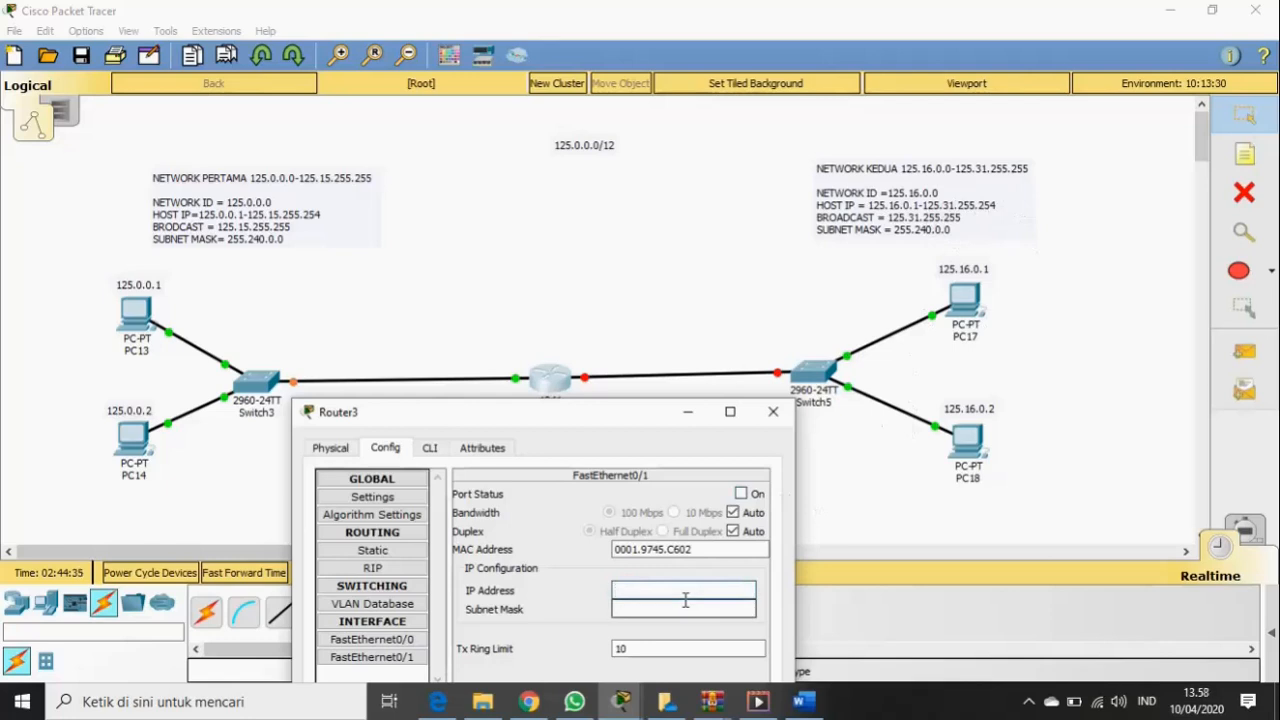
pyautogui.write('5')
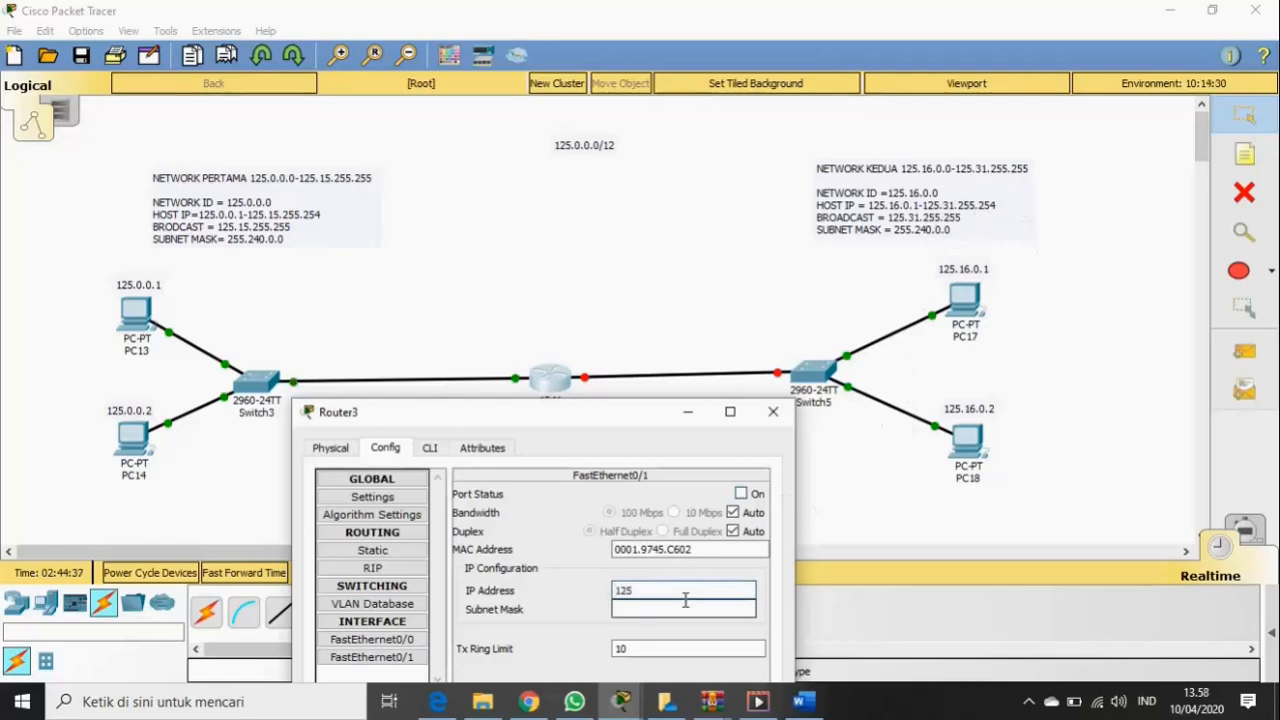
pyautogui.write('.31')
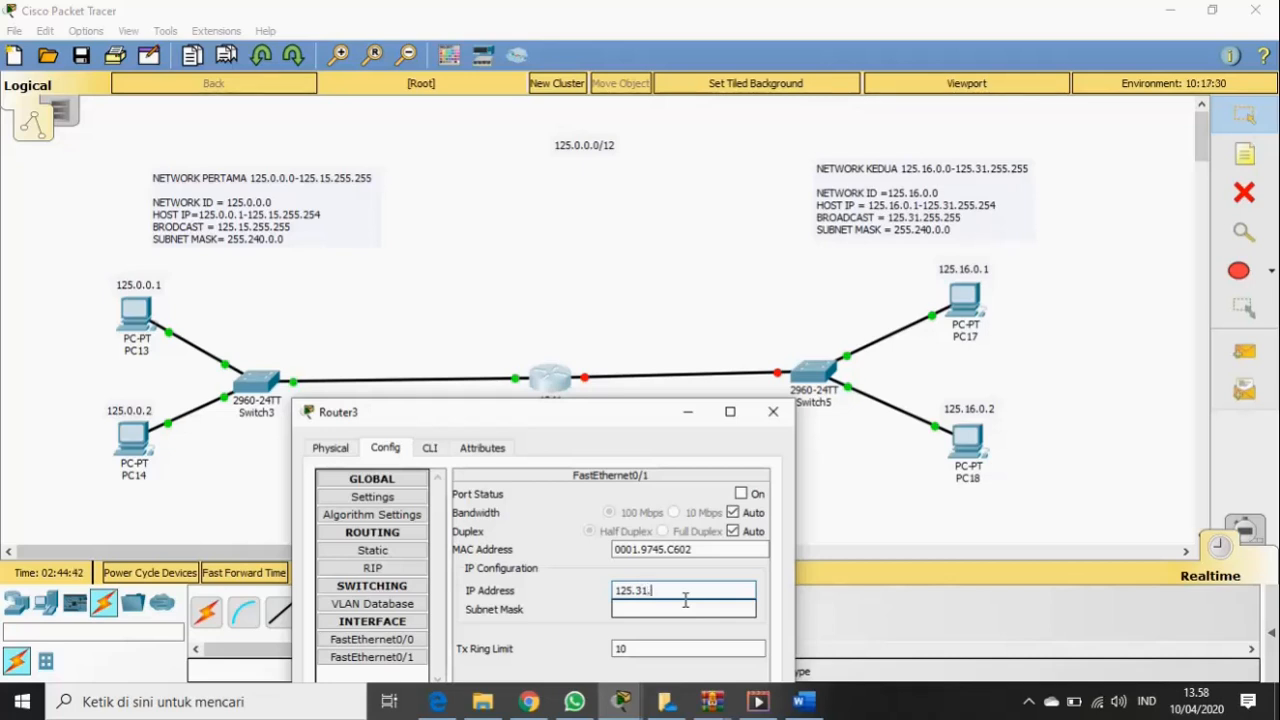
pyautogui.write('.255.254')
pyautogui.click(662, 609)
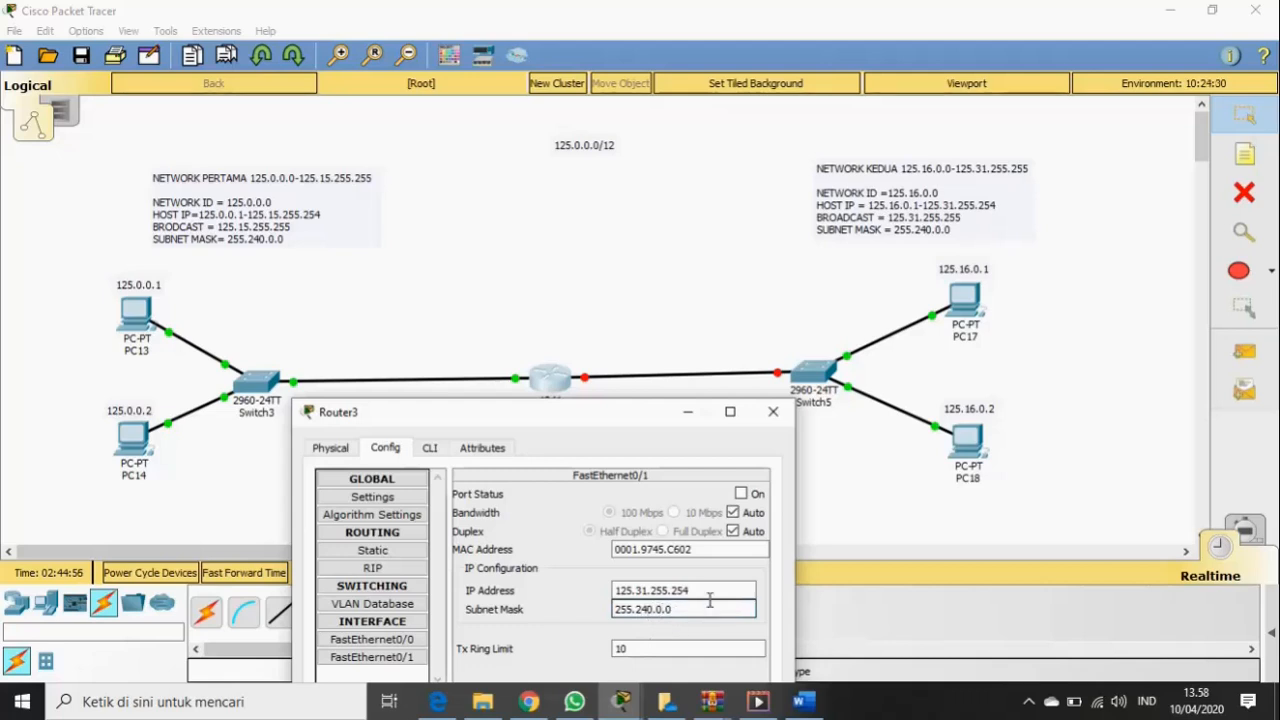
pyautogui.click(741, 494)
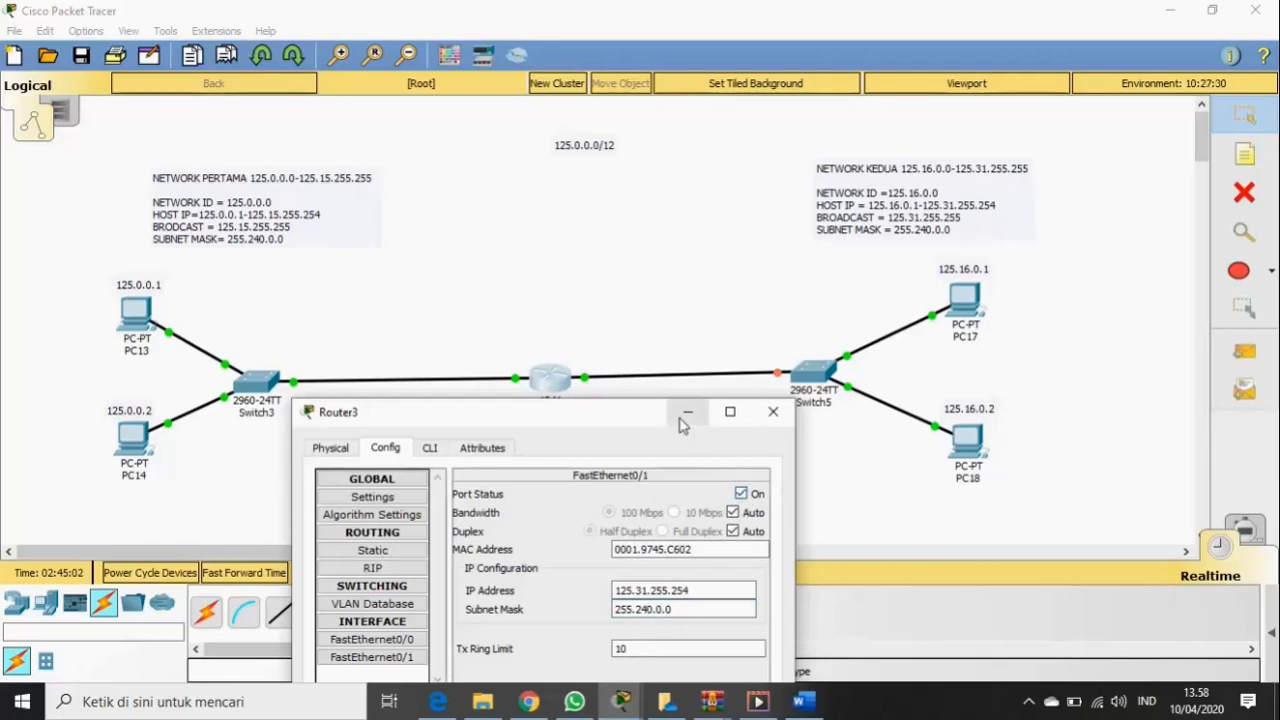
pyautogui.moveTo(625, 422)
pyautogui.mouseDown()
pyautogui.moveTo(660, 416)
pyautogui.moveTo(642, 410)
pyautogui.mouseUp()
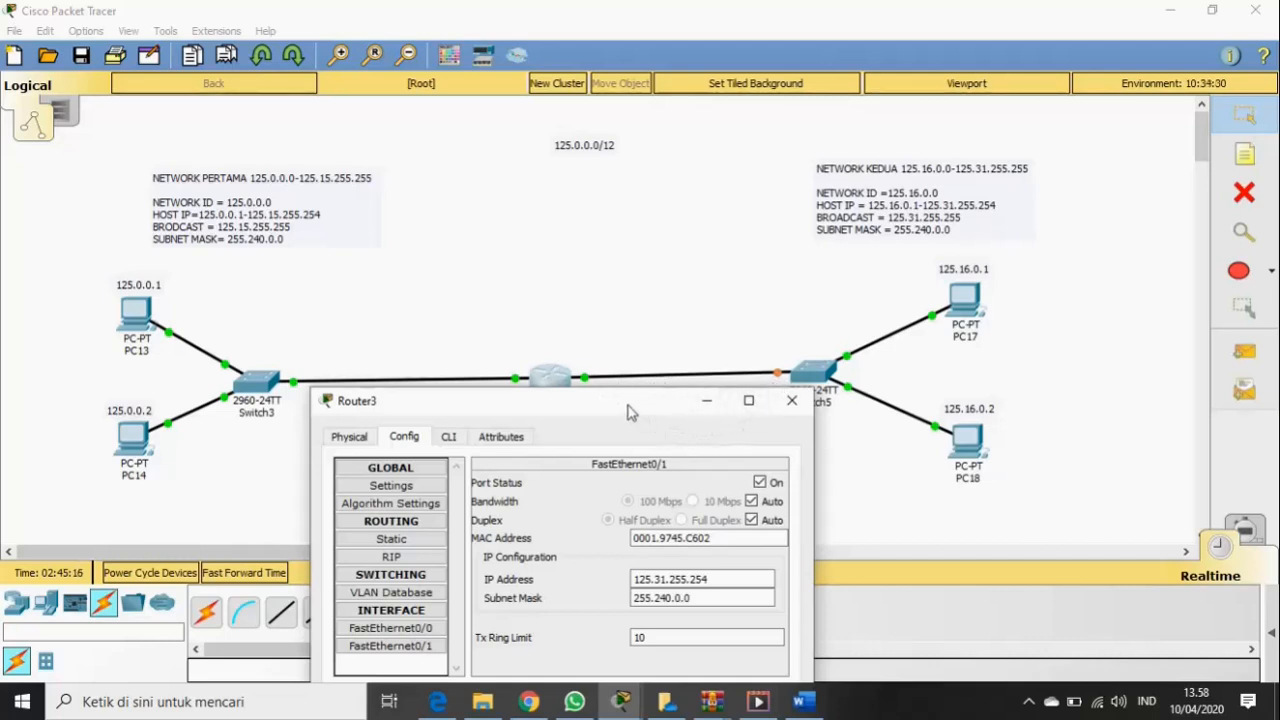
pyautogui.moveTo(630, 412); pyautogui.dragTo(632, 427)
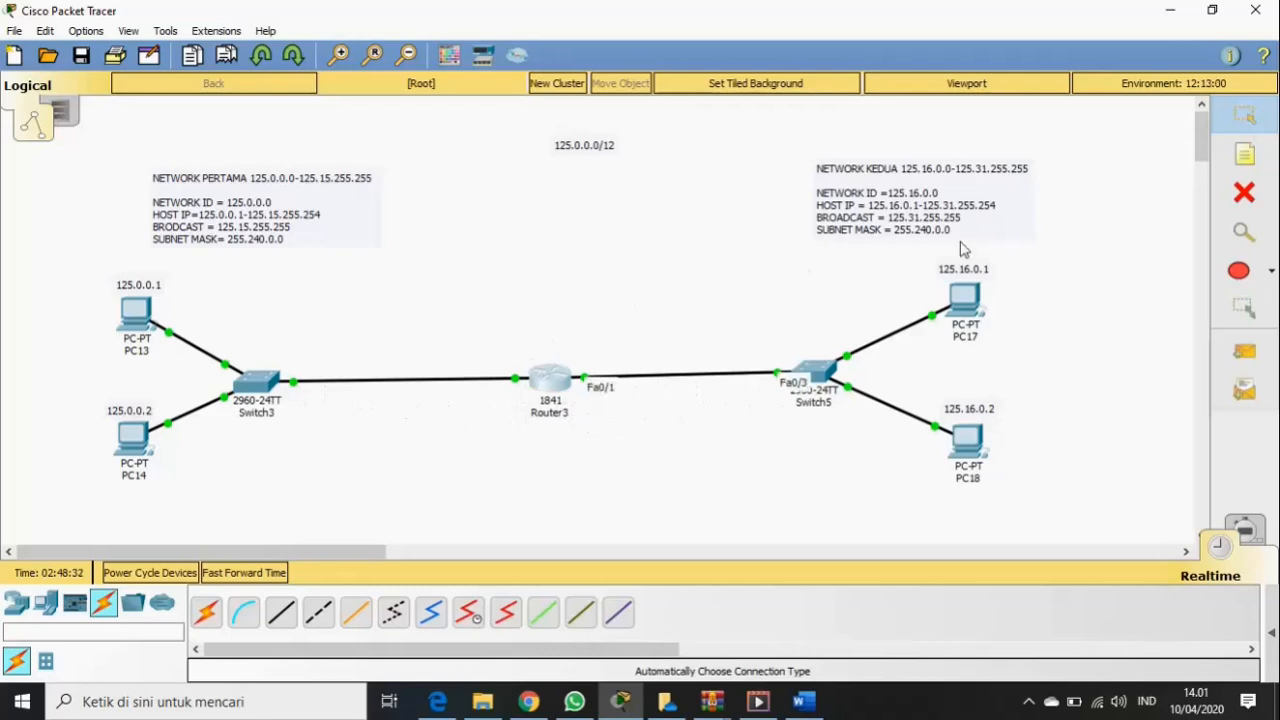
# - Add a note reading 125.15.255.254 on the Switch3–Router3 link
pyautogui.click(1235, 166)
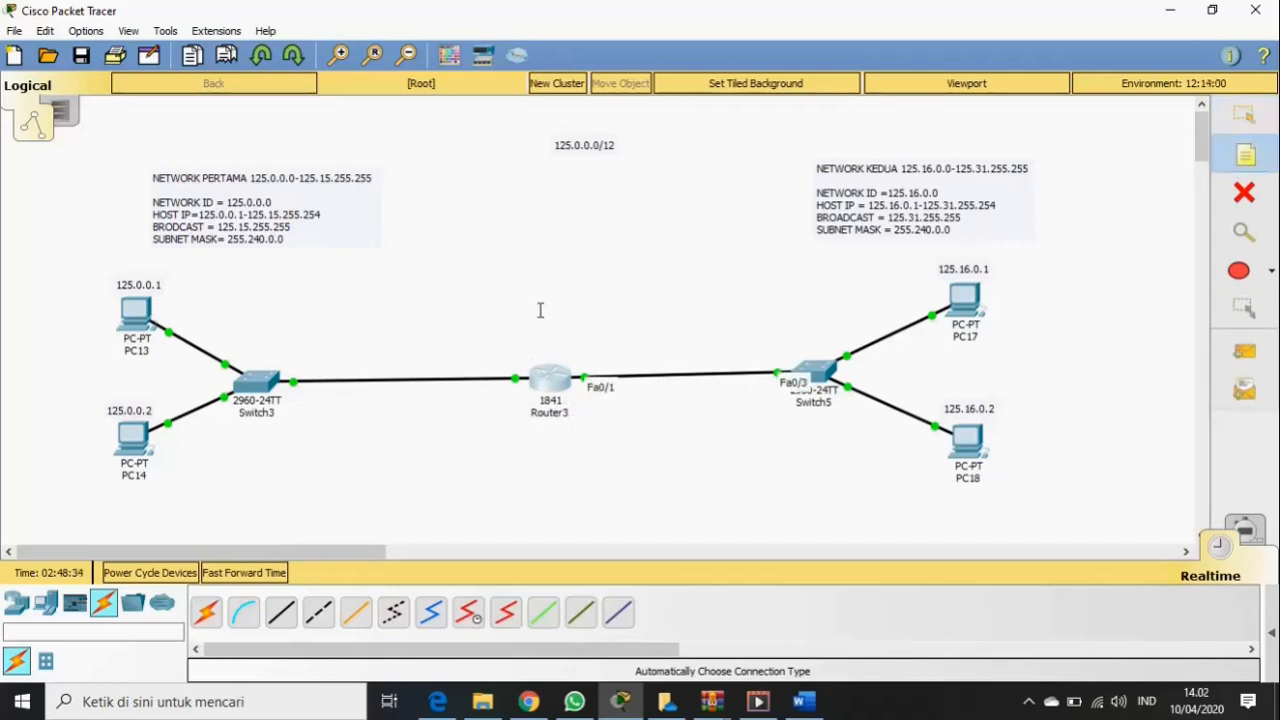
pyautogui.click(328, 360)
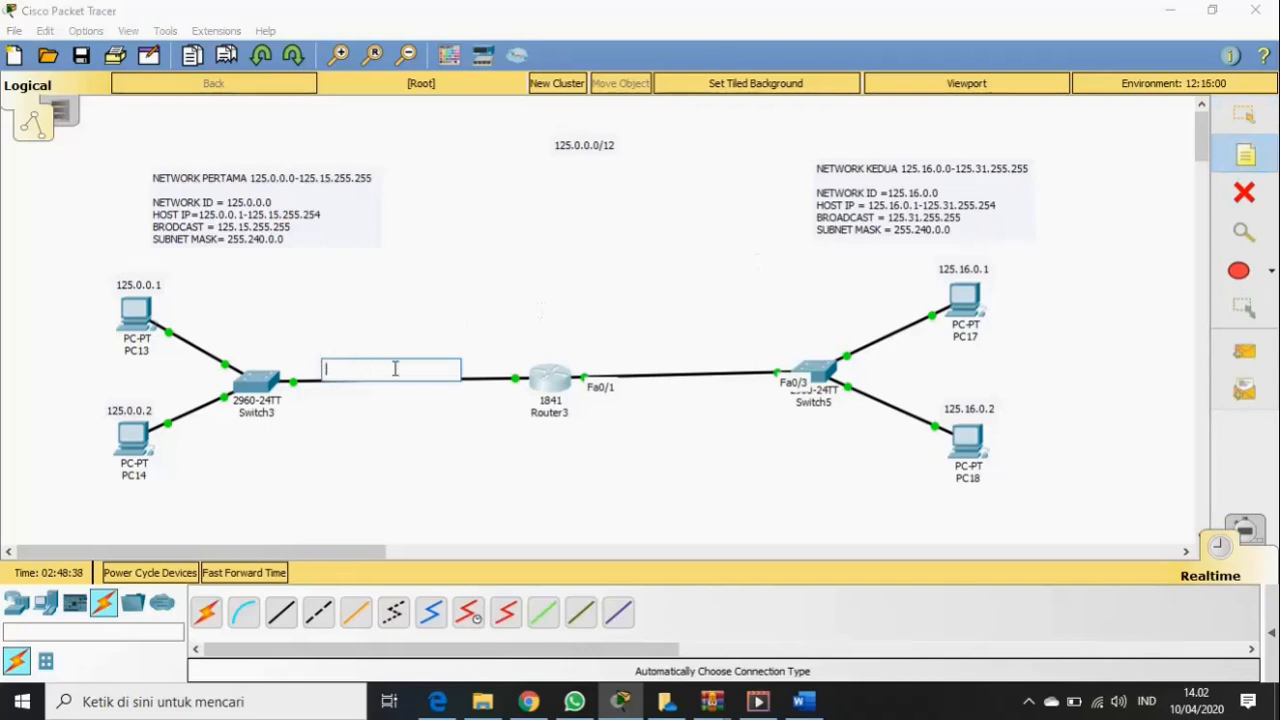
pyautogui.write('125.15.')
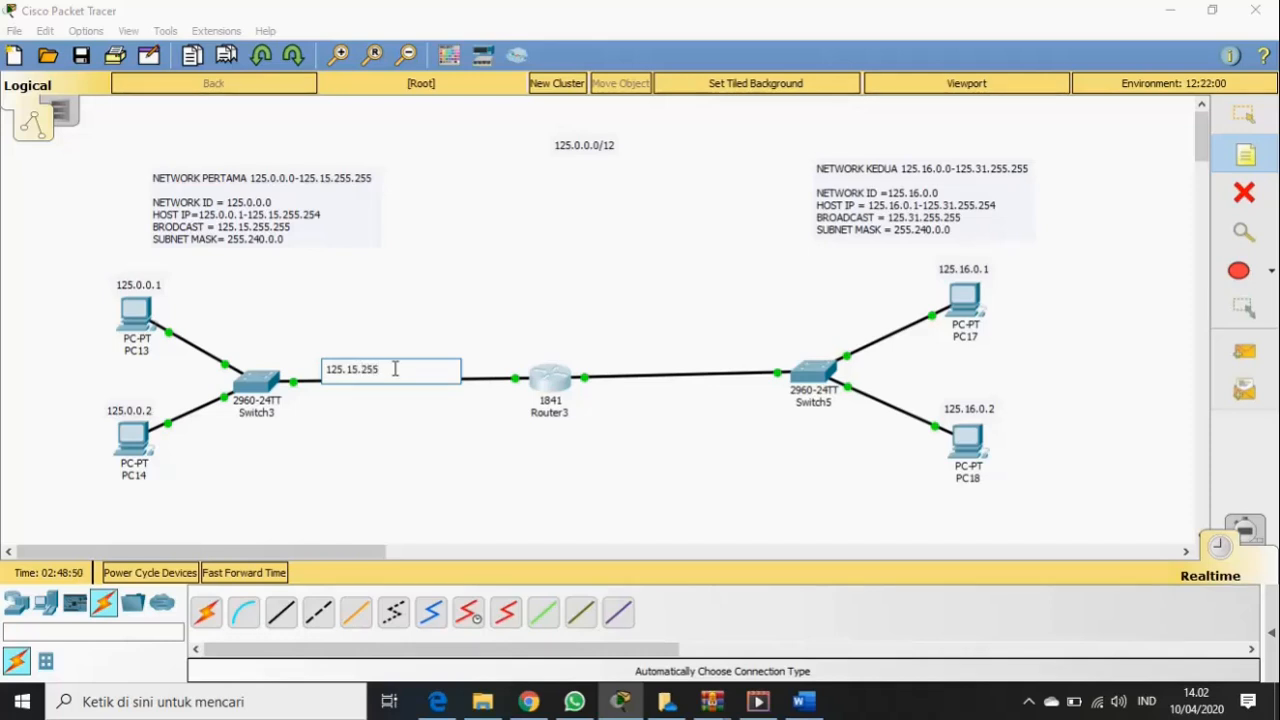
pyautogui.write('254')
pyautogui.click(1244, 114)
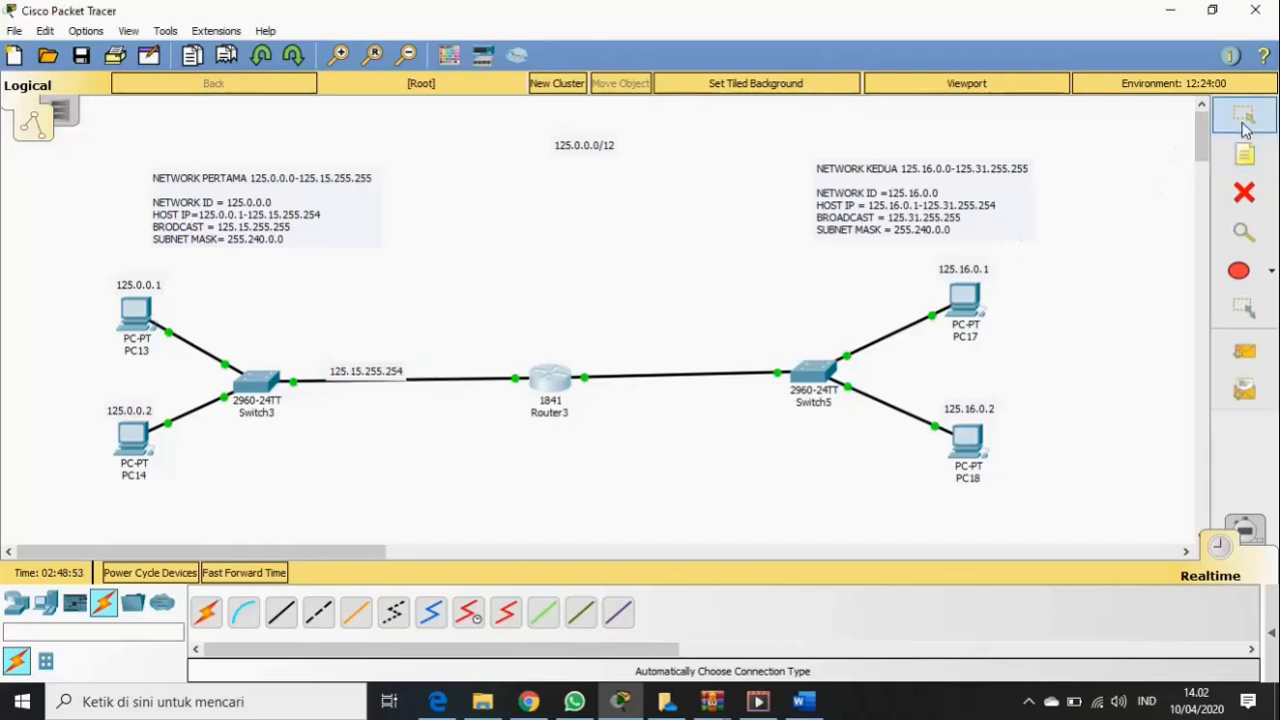
pyautogui.moveTo(392, 375); pyautogui.dragTo(425, 368)
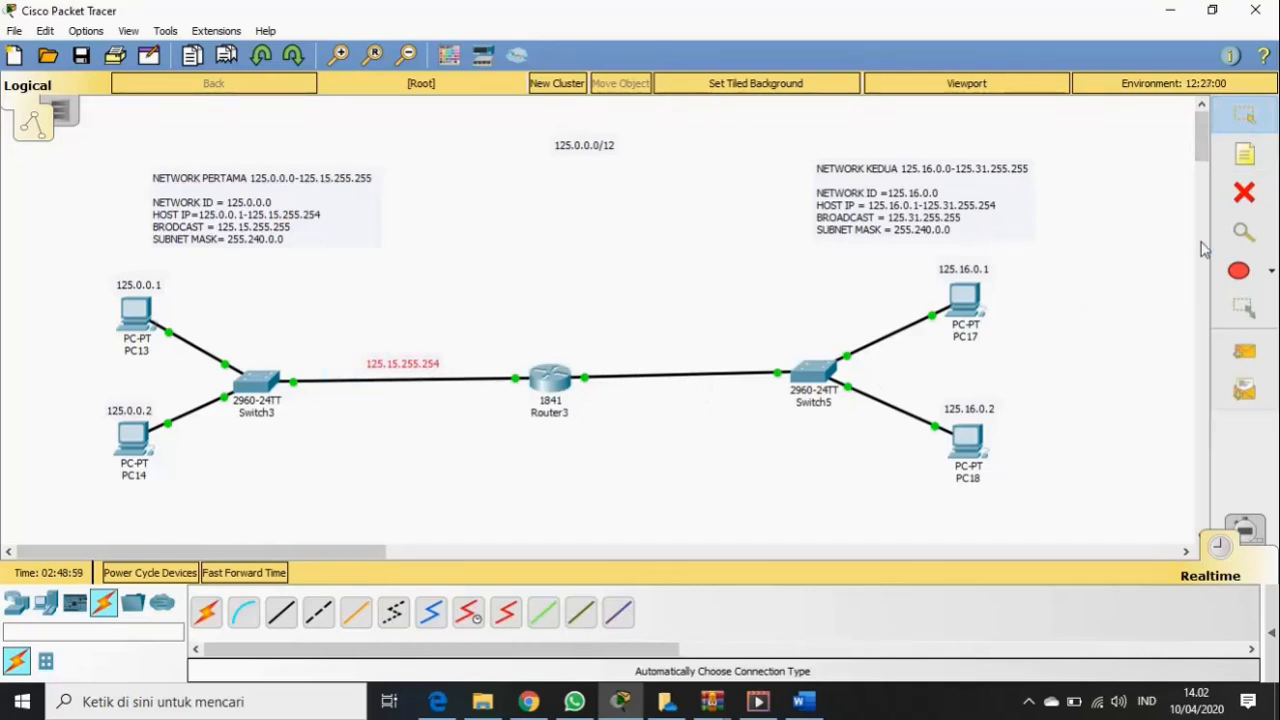
# - Add a note reading 125.31.255.254 on the Router3–Switch5 link
pyautogui.click(1245, 162)
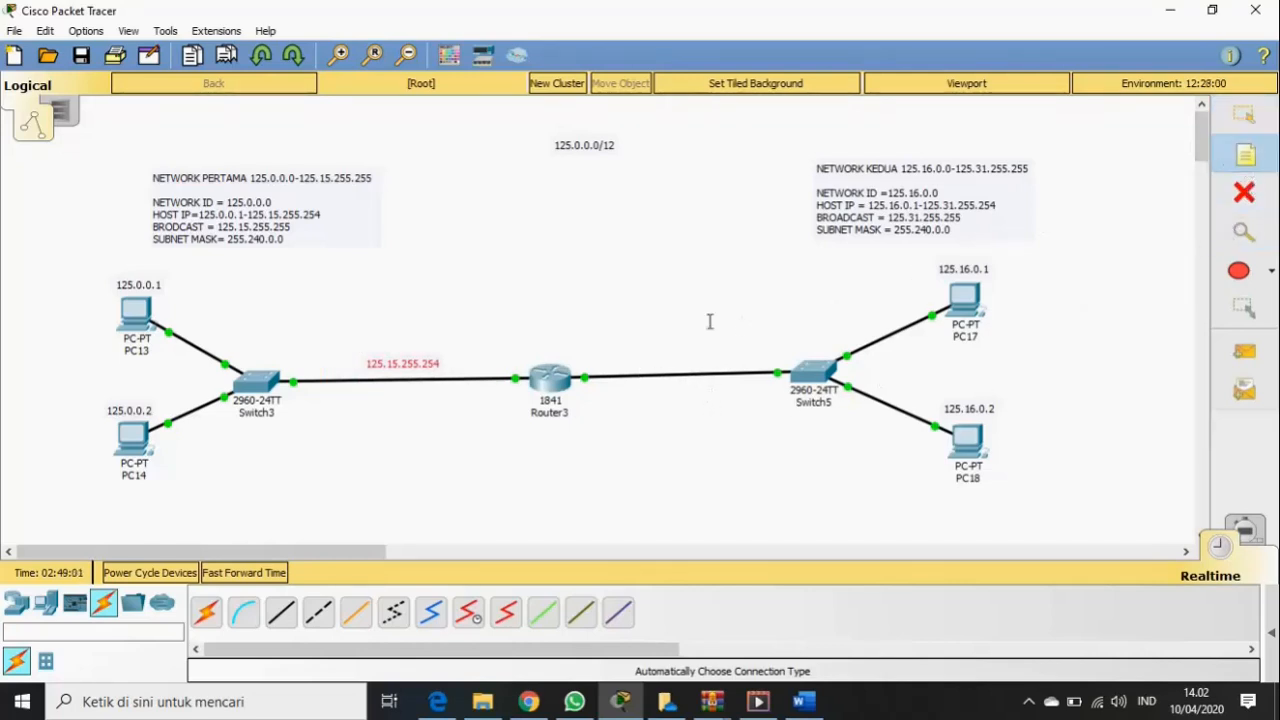
pyautogui.click(620, 355)
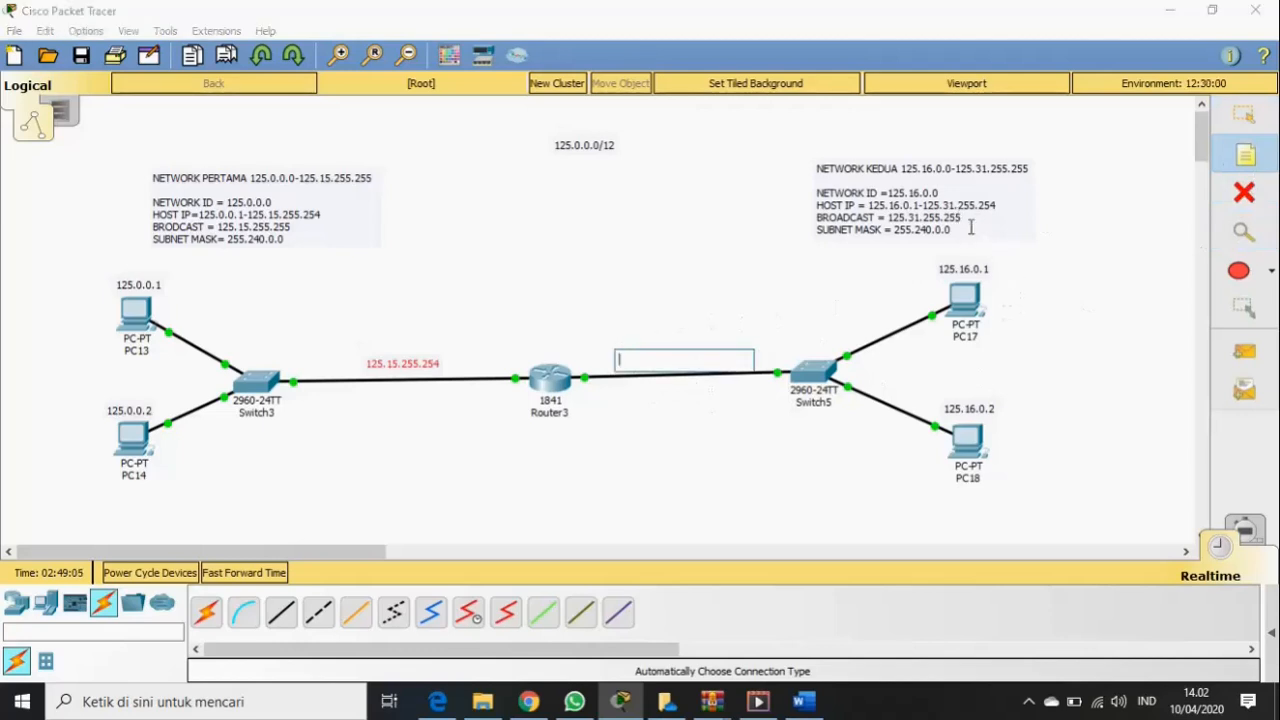
pyautogui.write('125.31')
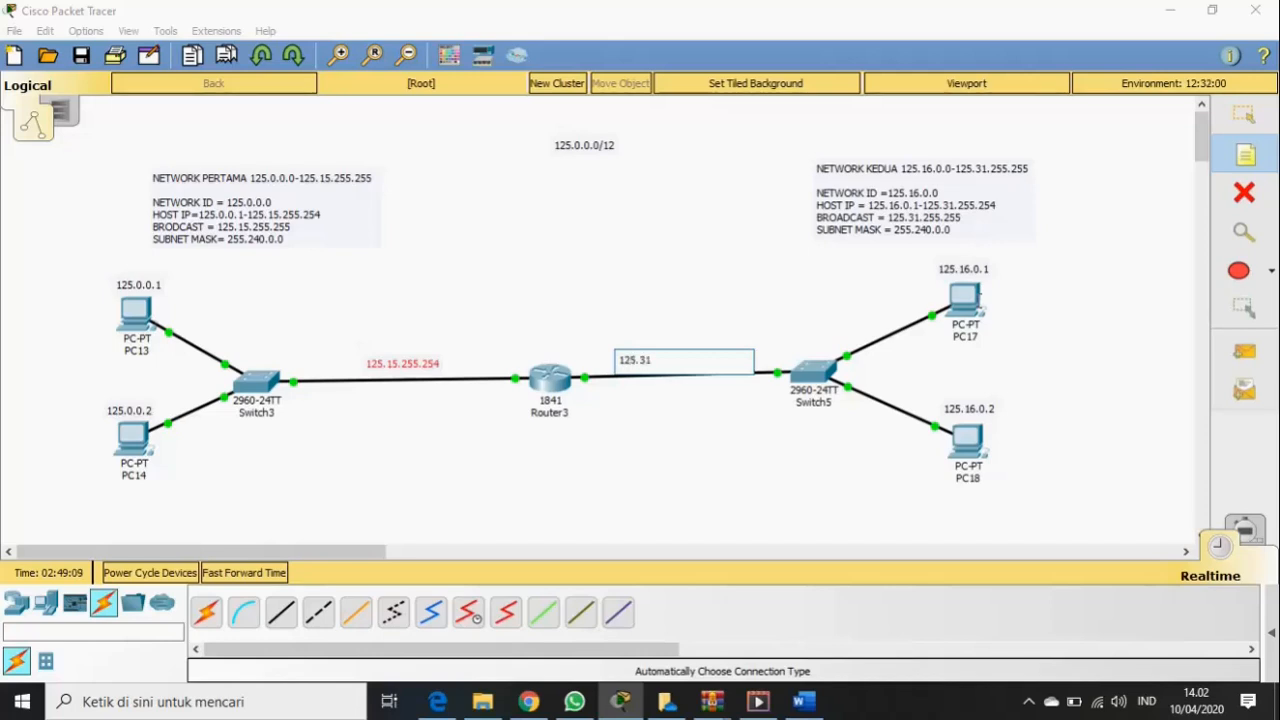
pyautogui.write('.255.254')
pyautogui.click(1245, 115)
pyautogui.moveTo(672, 360); pyautogui.dragTo(677, 362)
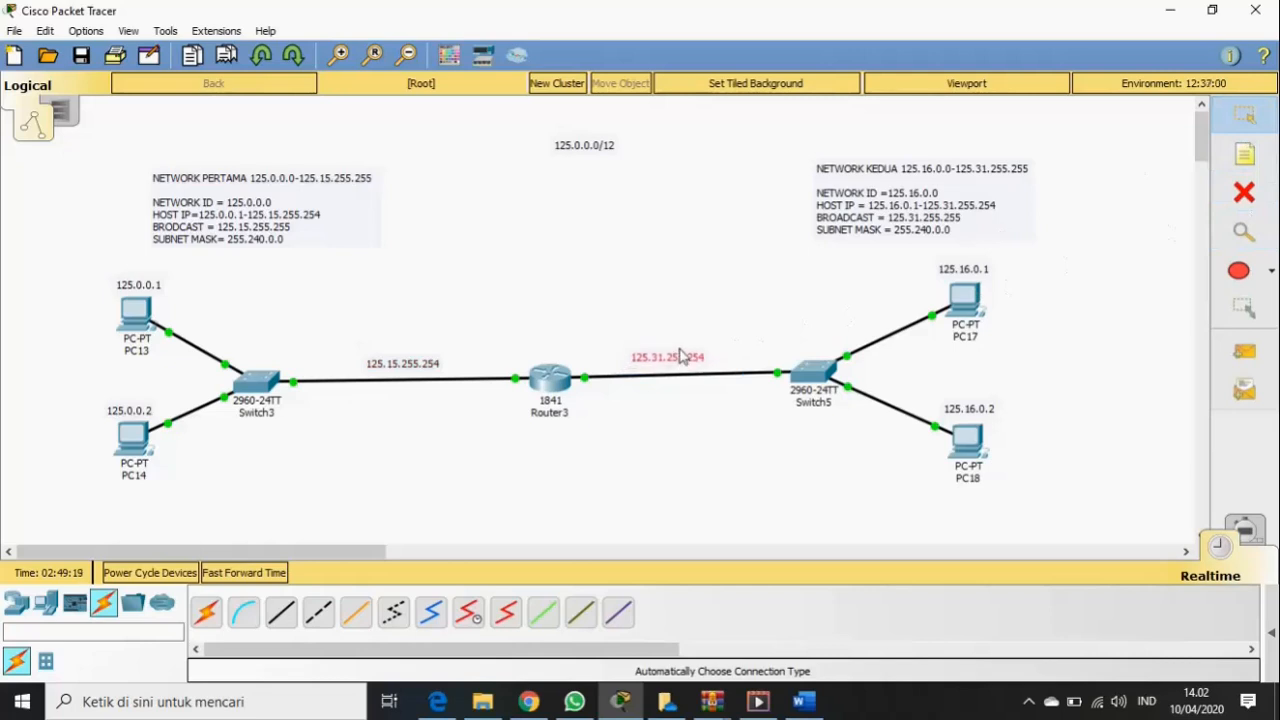
pyautogui.click(606, 476)
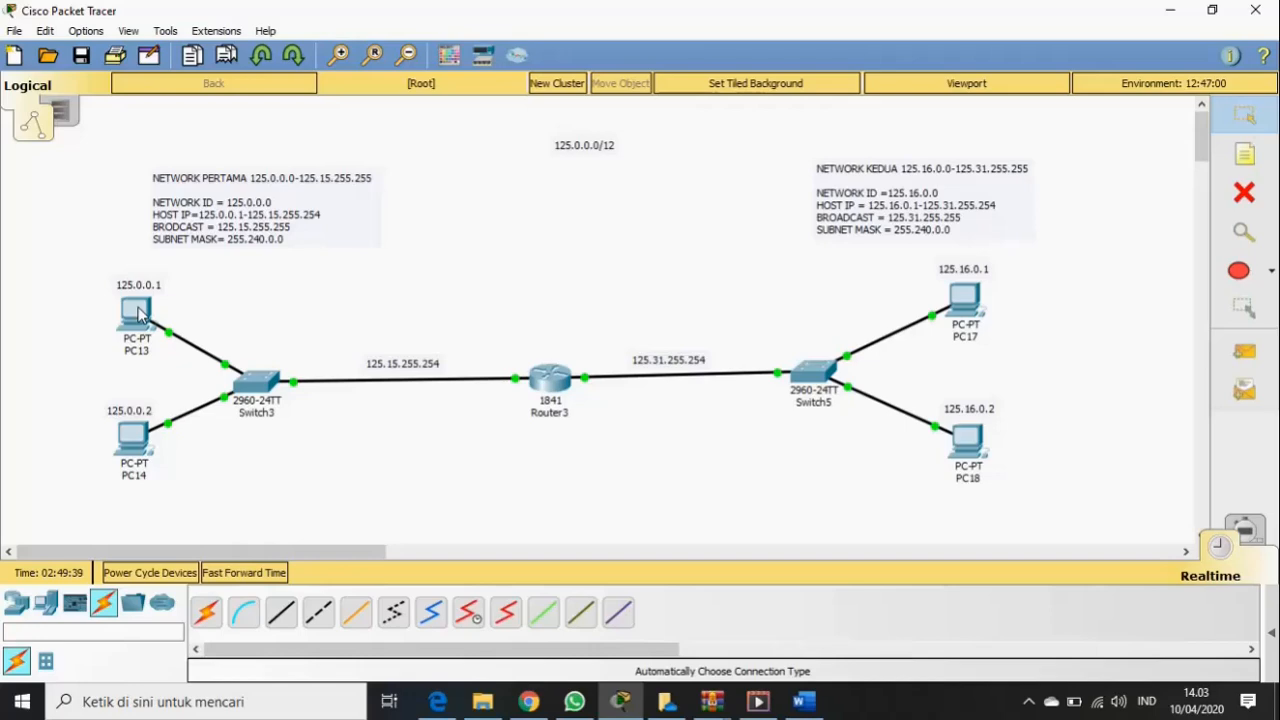
# - Set PC13's default gateway to 125.15.255.254
pyautogui.moveTo(140, 314)
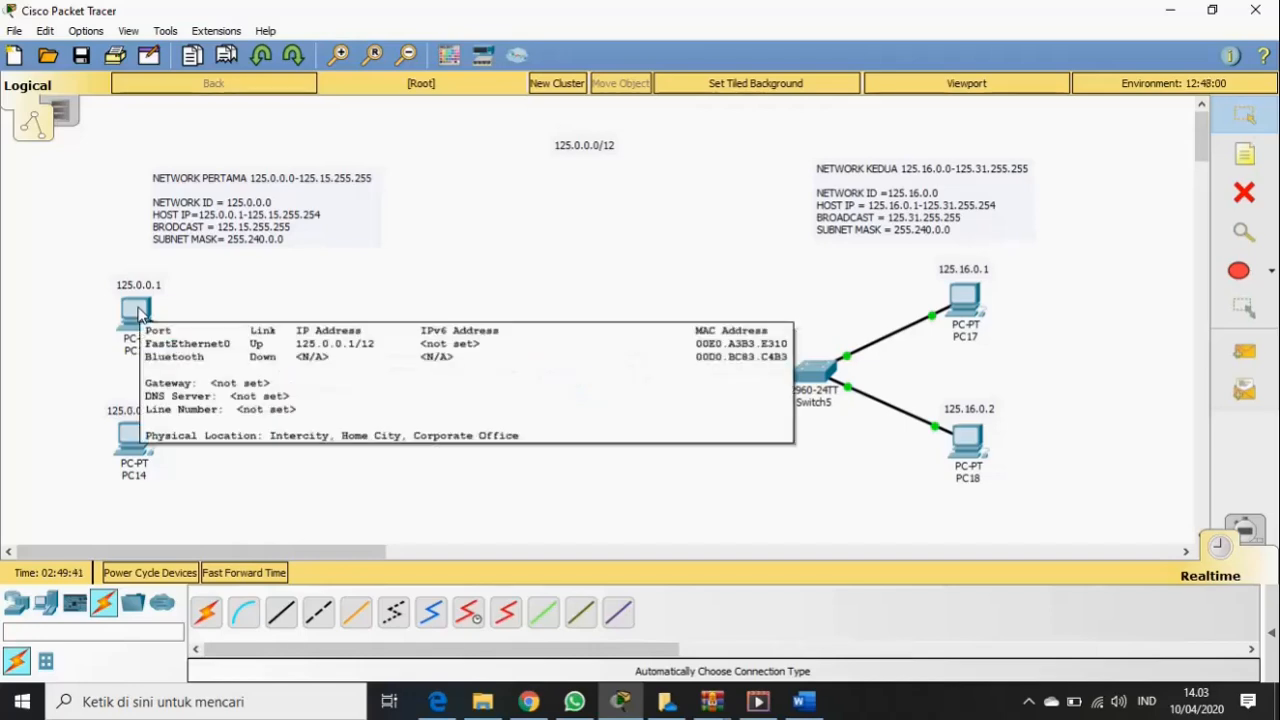
pyautogui.click(137, 312)
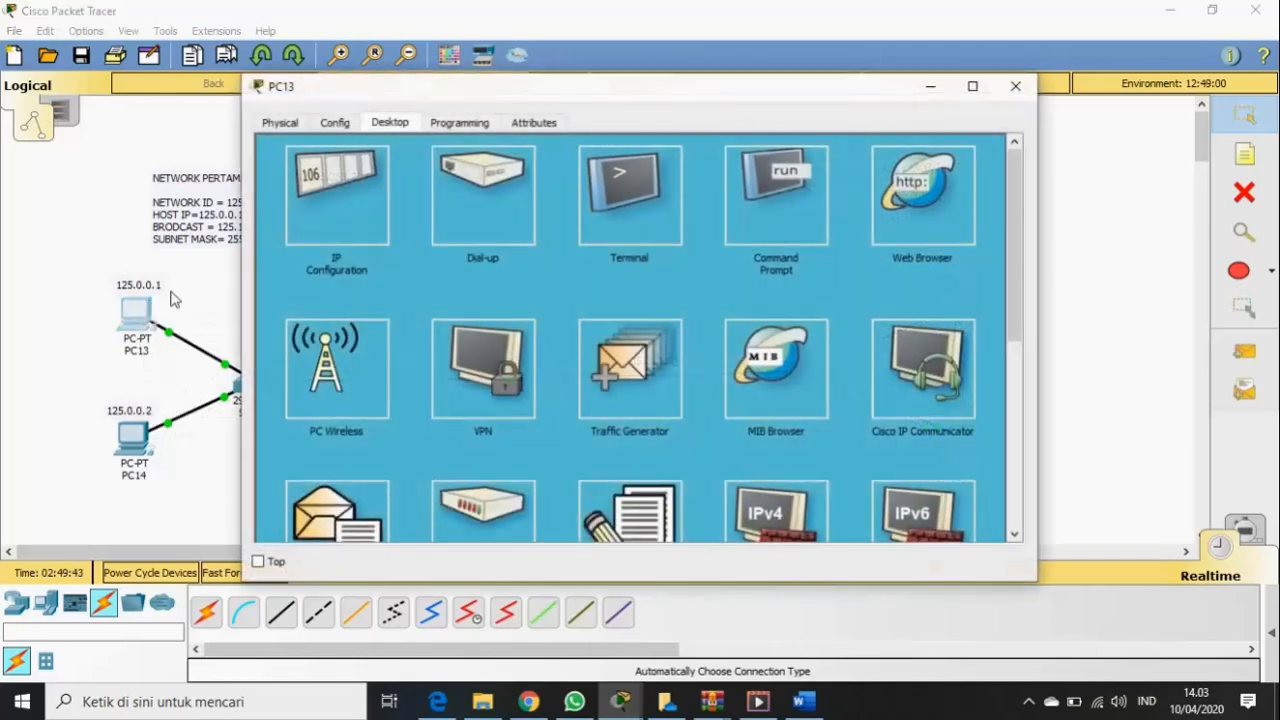
pyautogui.click(349, 184)
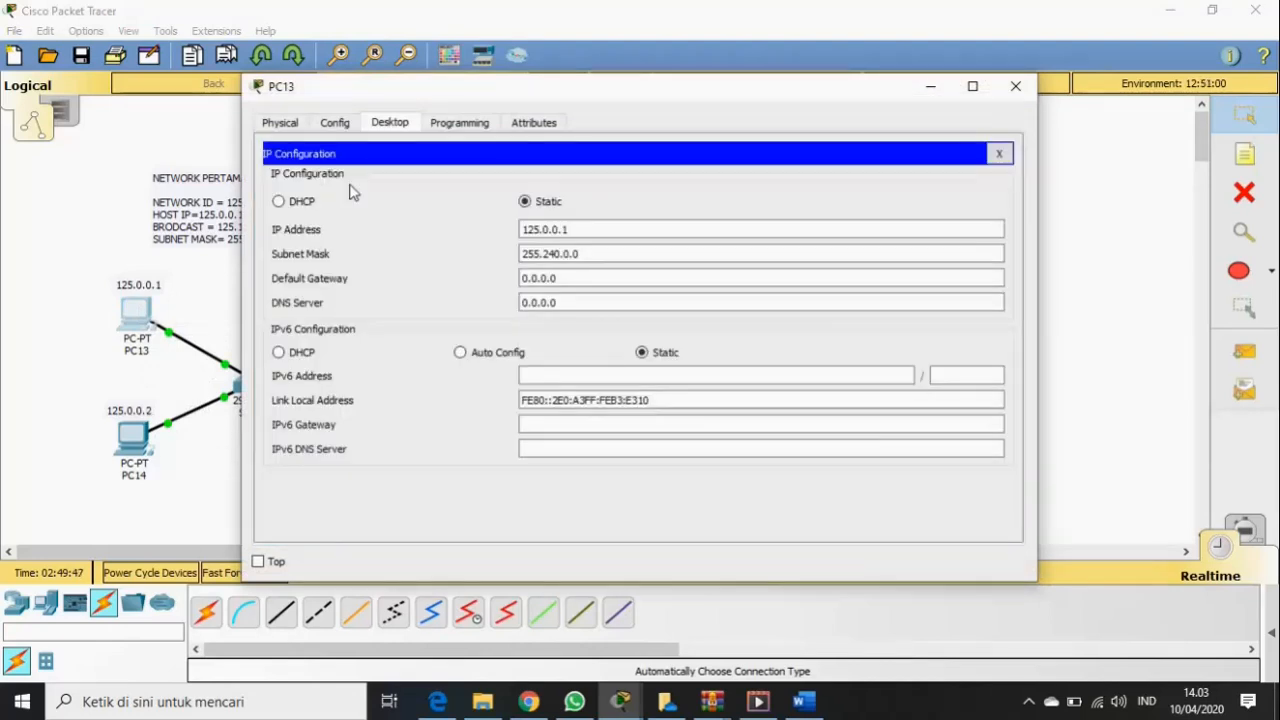
pyautogui.click(552, 278)
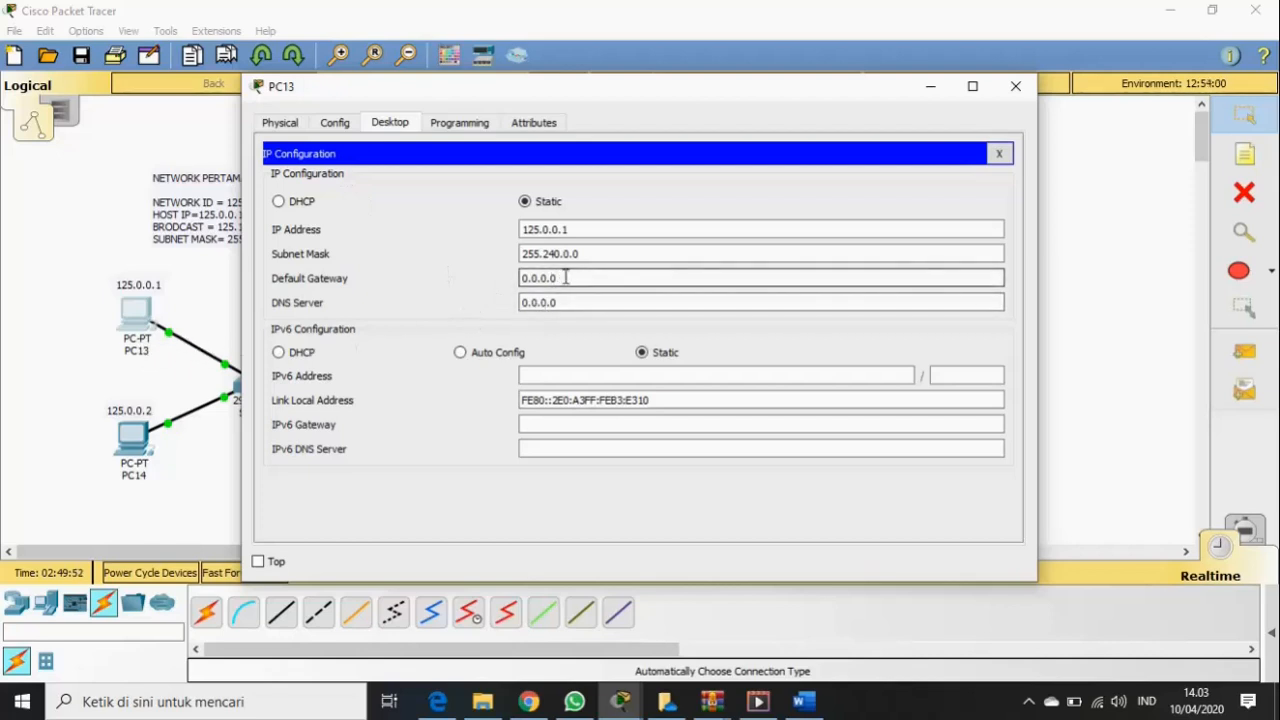
pyautogui.moveTo(552, 278); pyautogui.dragTo(514, 280)
pyautogui.press('BackSpace')
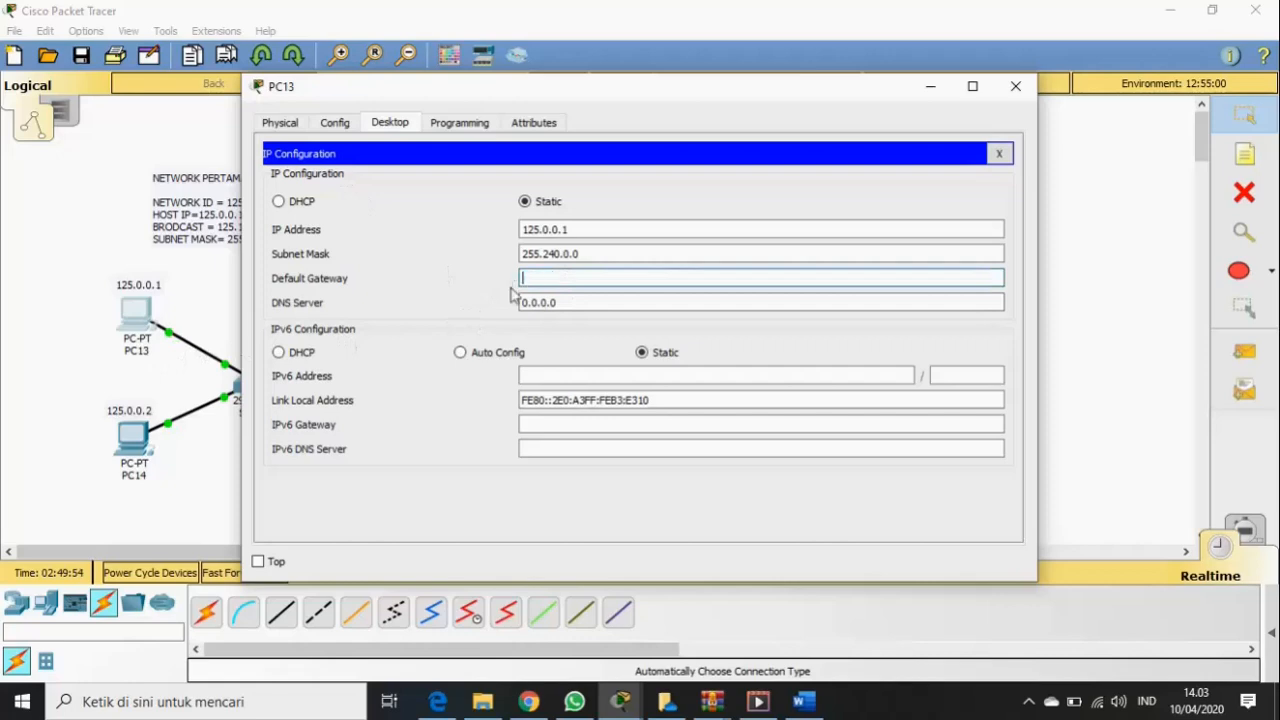
pyautogui.moveTo(793, 98); pyautogui.dragTo(760, 434)
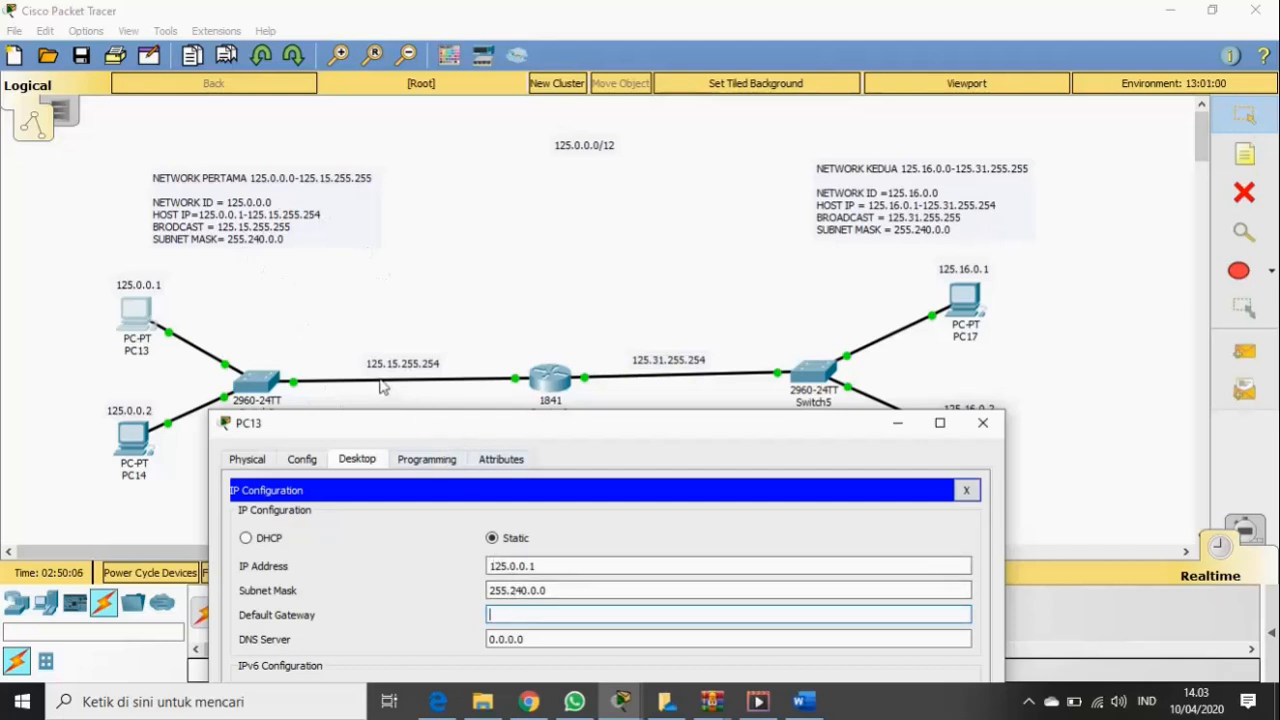
pyautogui.click(517, 617)
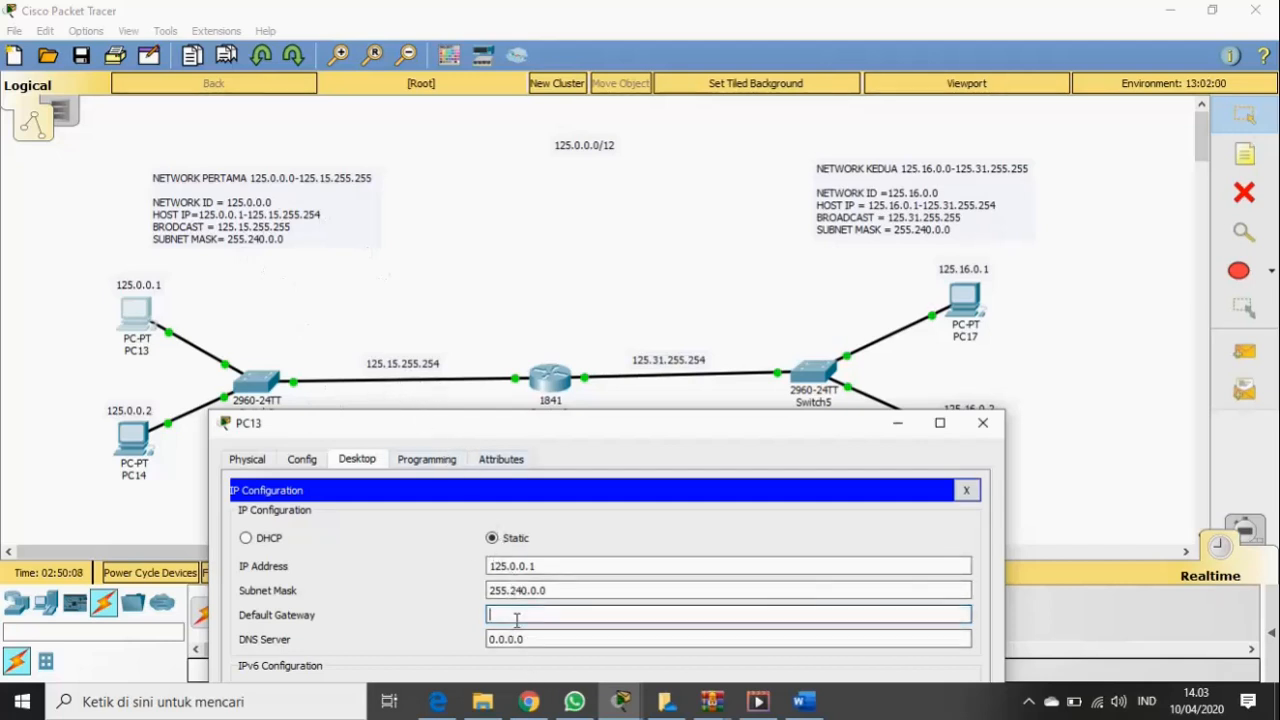
pyautogui.write('125.15')
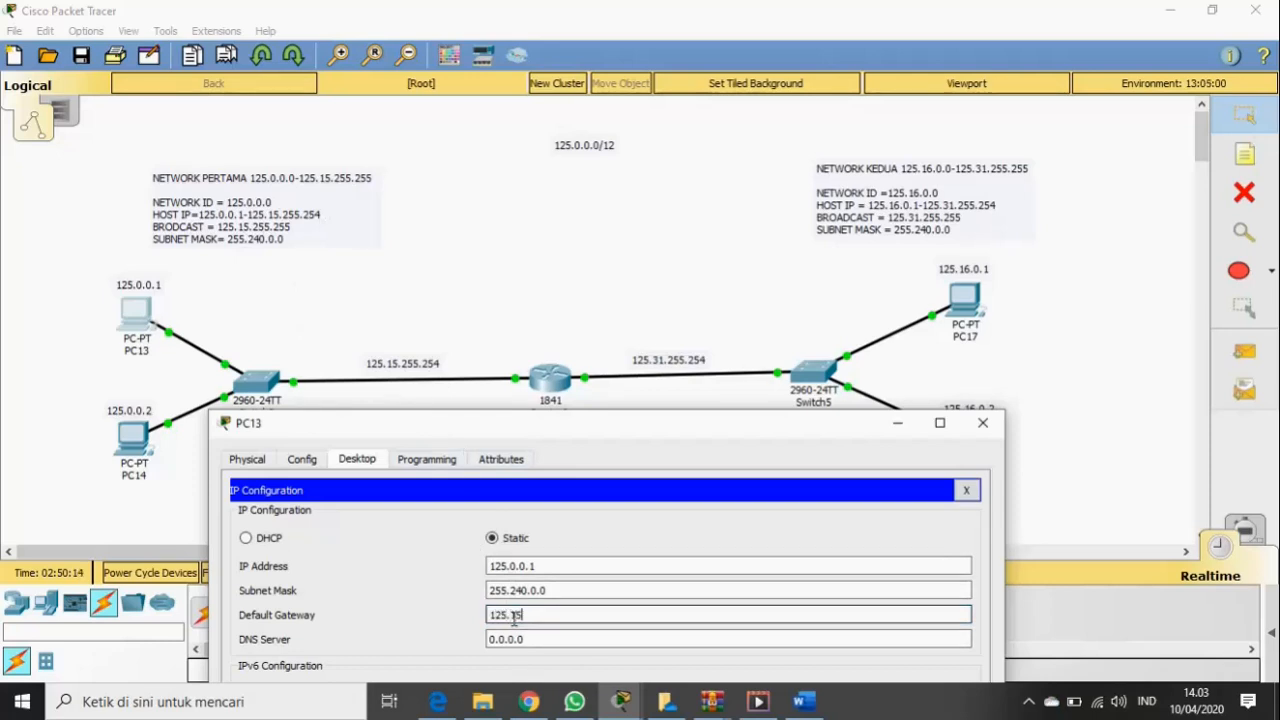
pyautogui.write('.255.254')
pyautogui.moveTo(574, 615); pyautogui.dragTo(488, 618)
pyautogui.hotkey('ctrl', 'c')
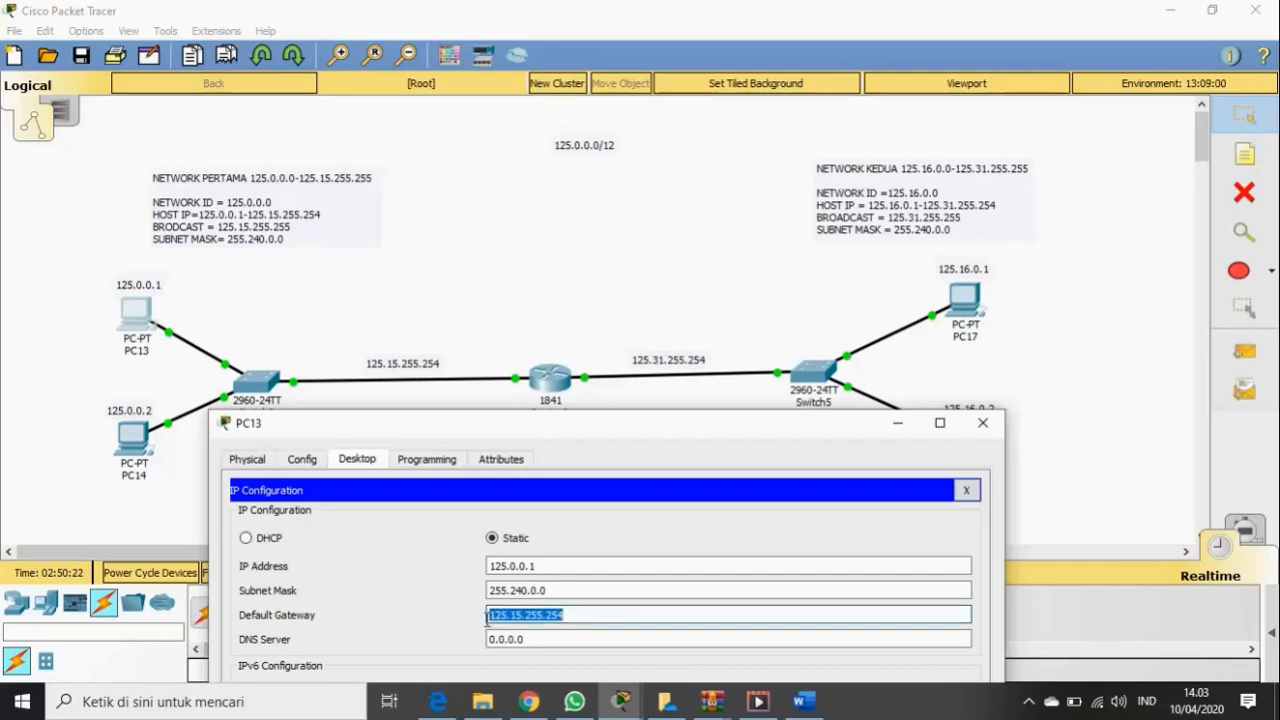
pyautogui.click(738, 494)
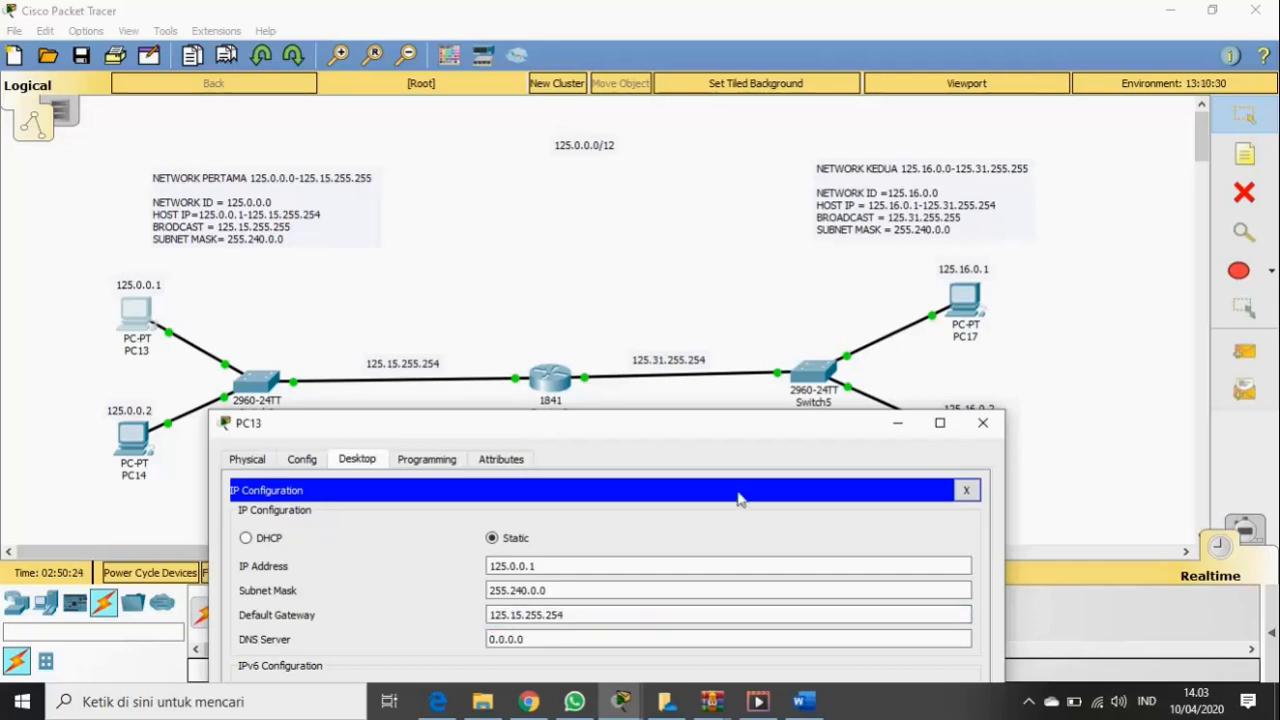
pyautogui.click(984, 423)
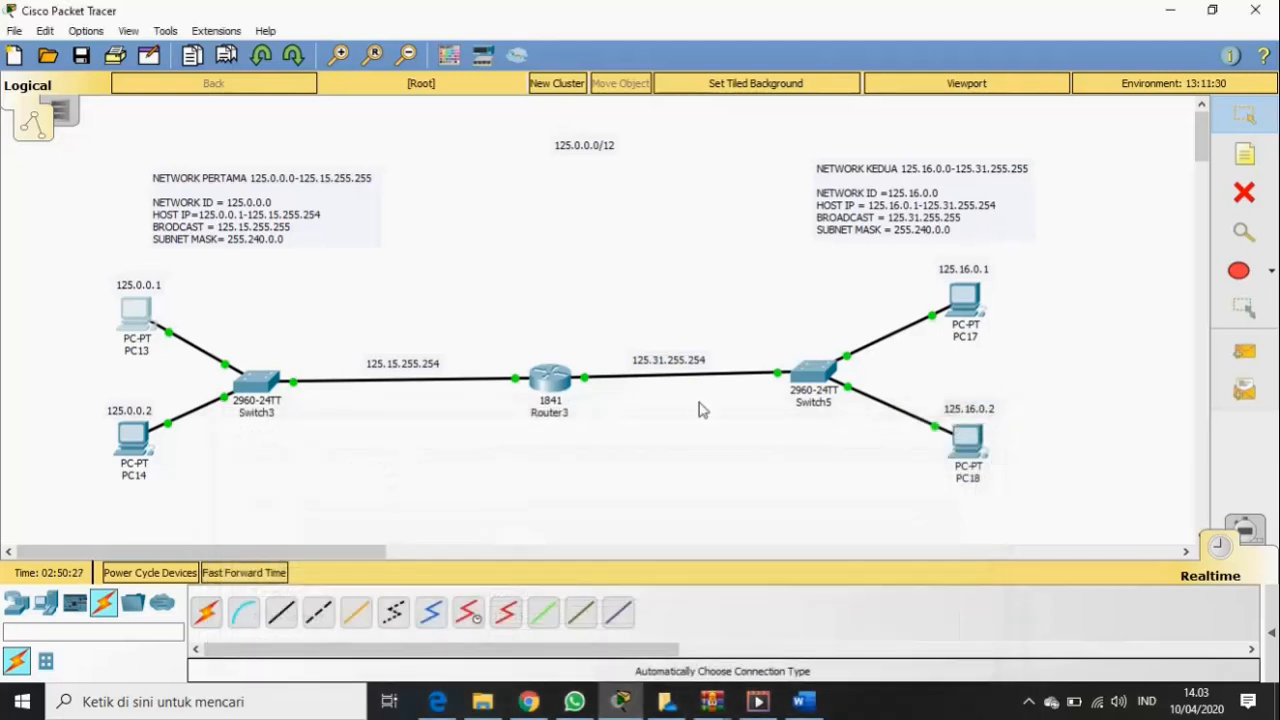
# - Set PC14's default gateway to 125.15.255.254
pyautogui.click(136, 440)
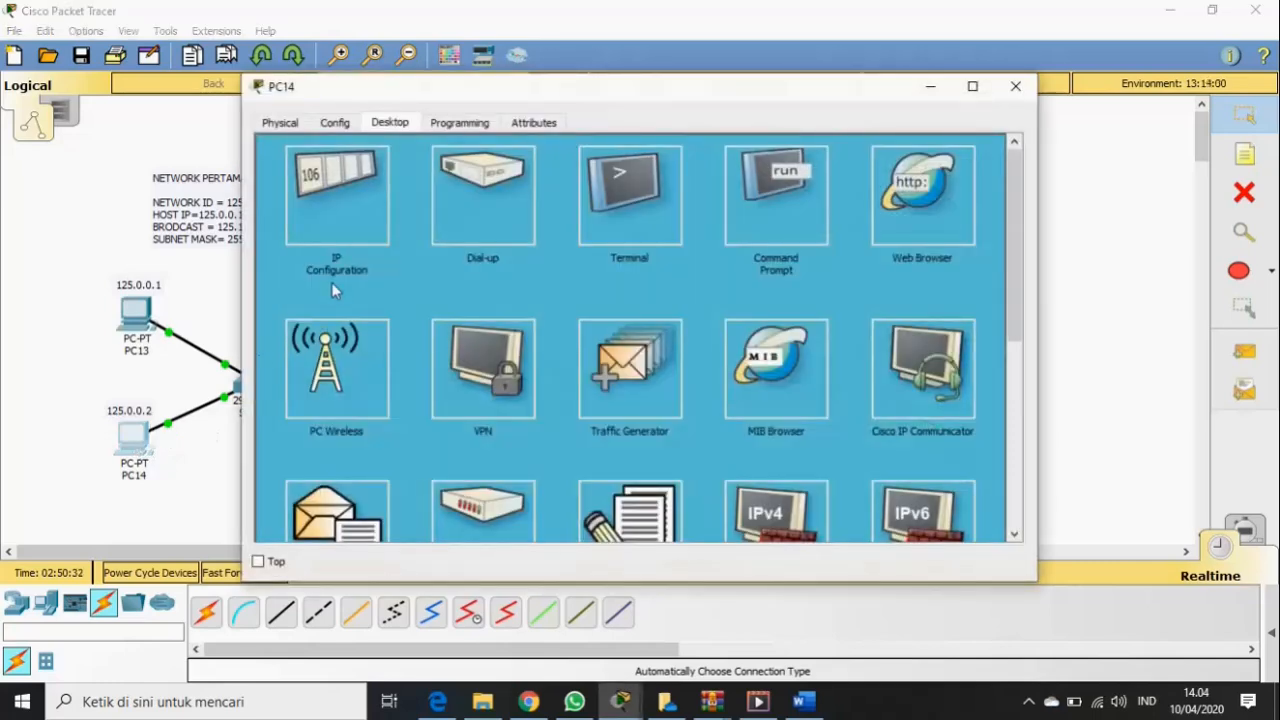
pyautogui.click(345, 227)
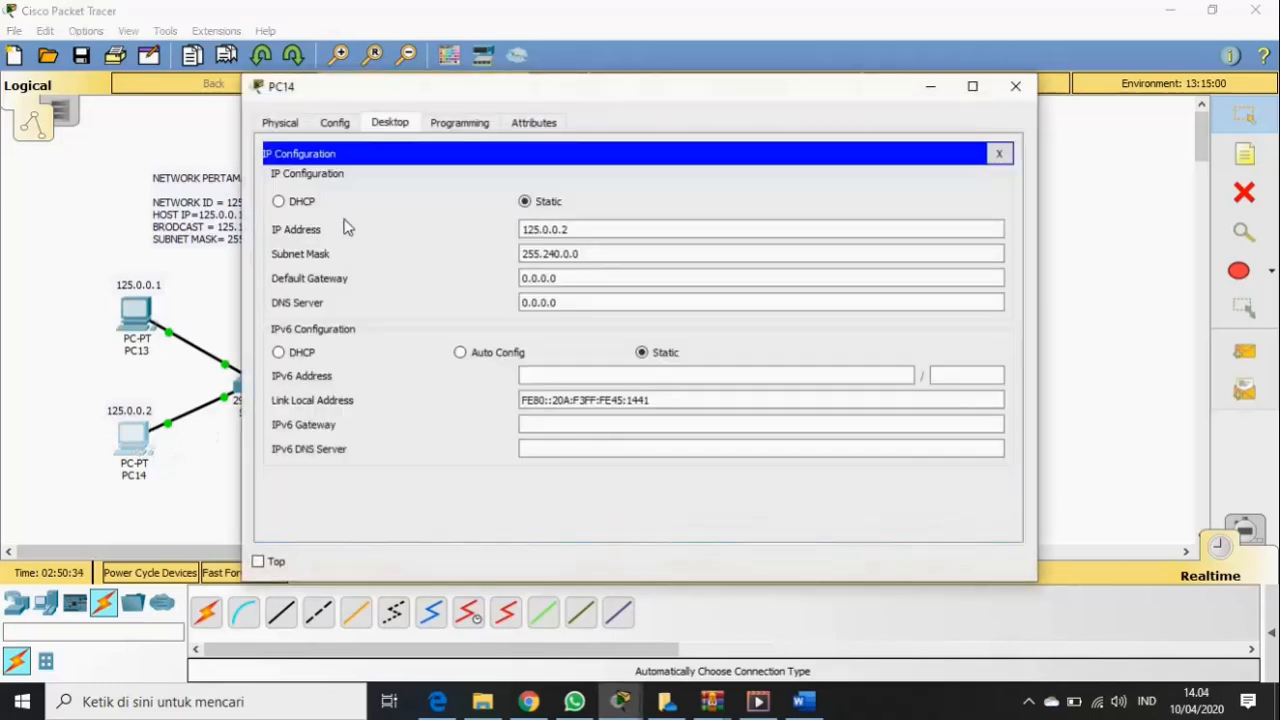
pyautogui.click(560, 278)
pyautogui.moveTo(562, 278); pyautogui.dragTo(515, 278)
pyautogui.hotkey('ctrl', 'v')
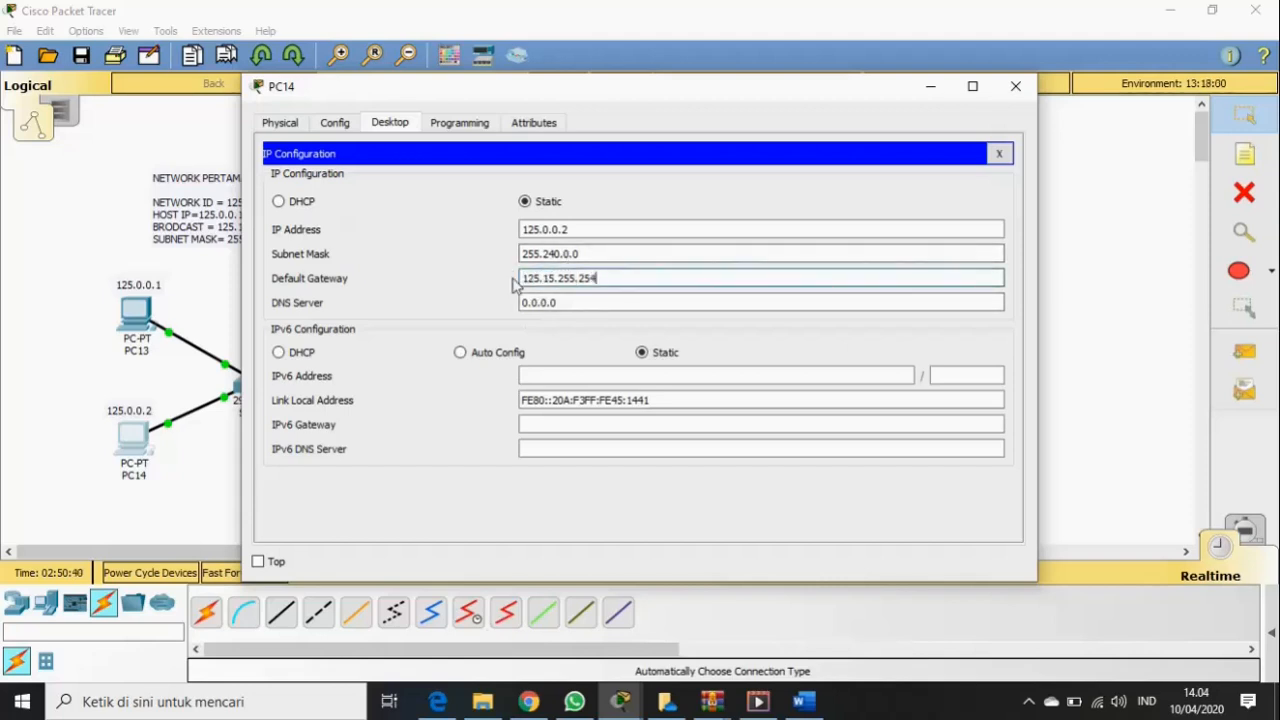
pyautogui.moveTo(646, 101); pyautogui.dragTo(620, 436)
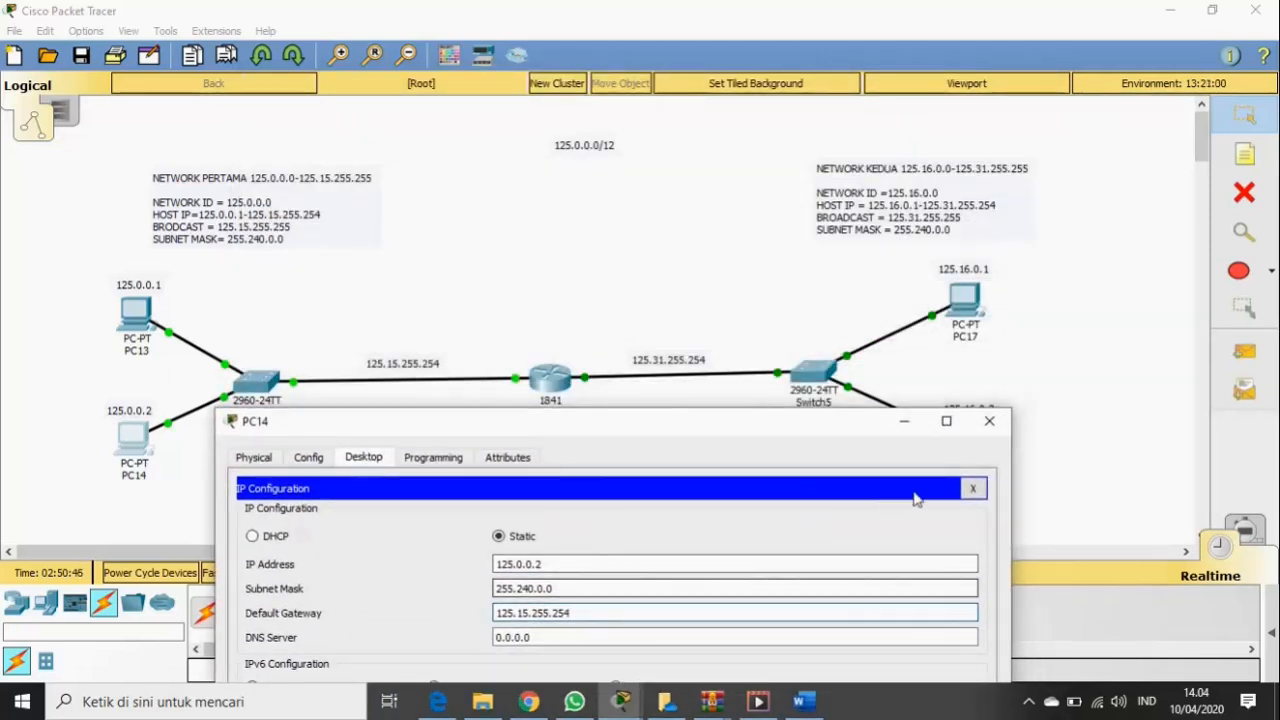
pyautogui.click(988, 425)
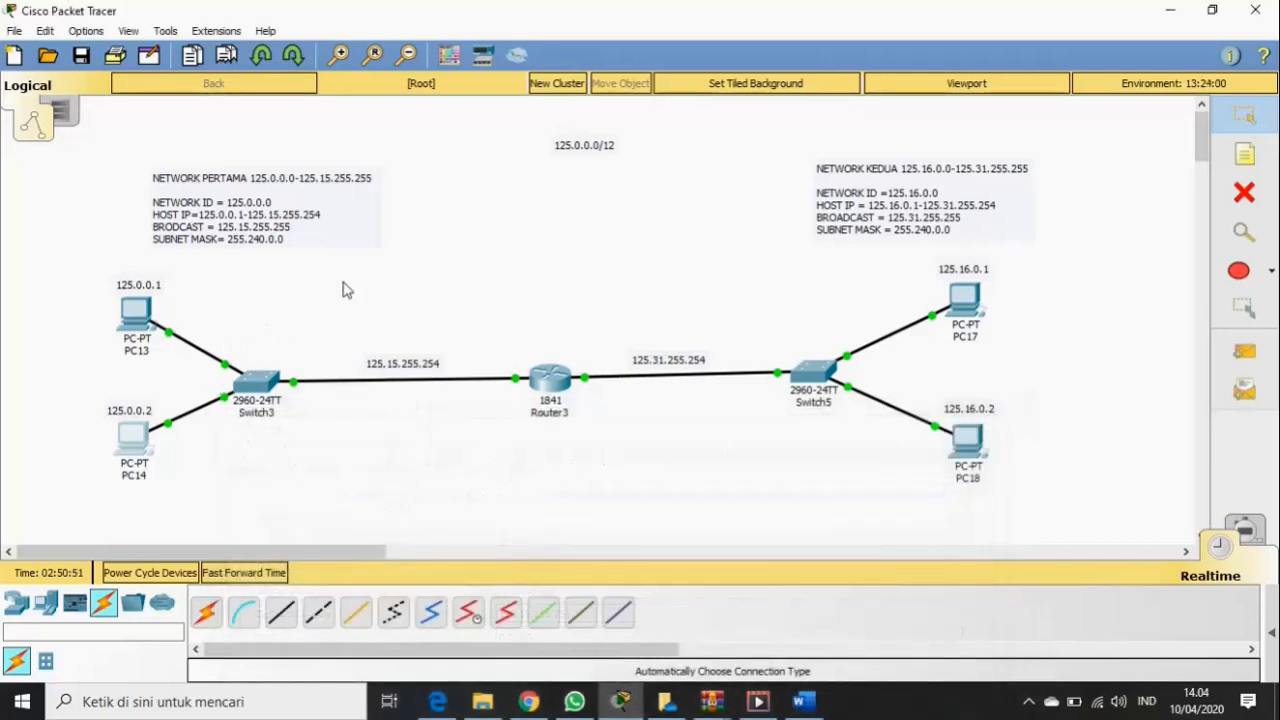
# - Set PC17's default gateway to 125.31.255.254
pyautogui.moveTo(963, 301)
pyautogui.click(963, 298)
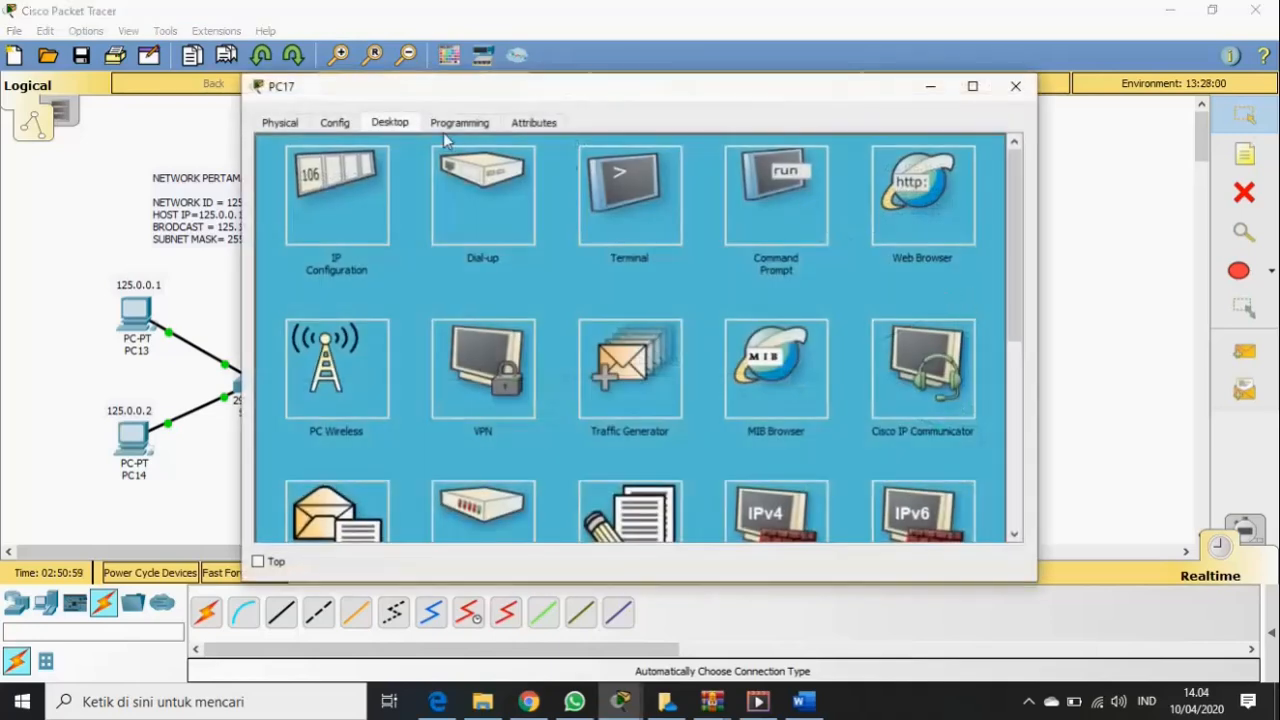
pyautogui.click(335, 183)
pyautogui.click(590, 278)
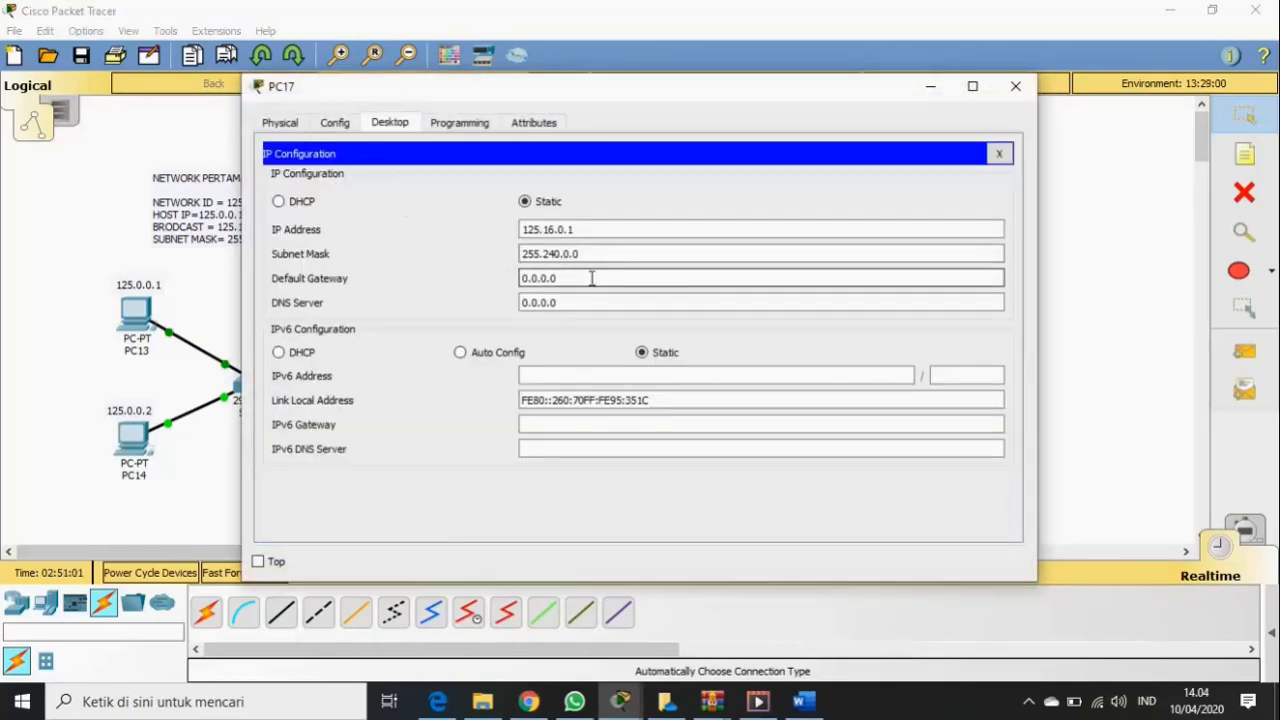
pyautogui.moveTo(591, 278); pyautogui.dragTo(544, 285)
pyautogui.press('BackSpace')
pyautogui.moveTo(735, 95); pyautogui.dragTo(789, 436)
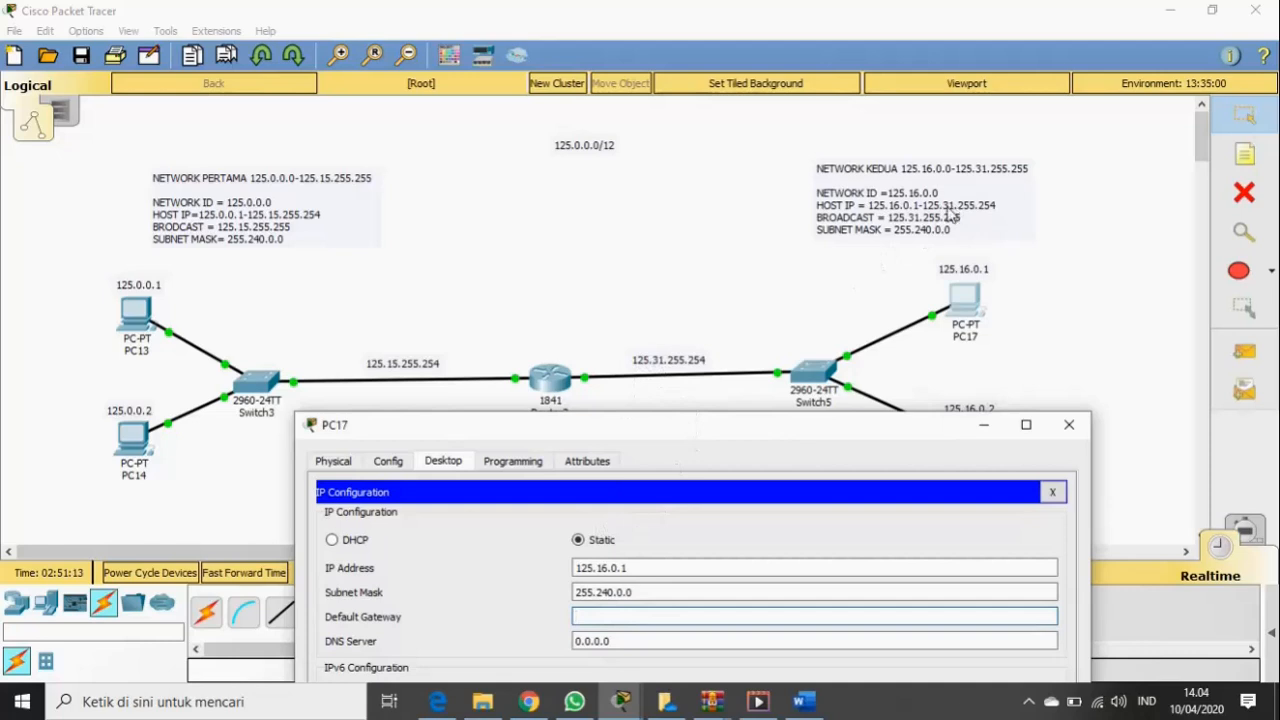
pyautogui.write('125.31')
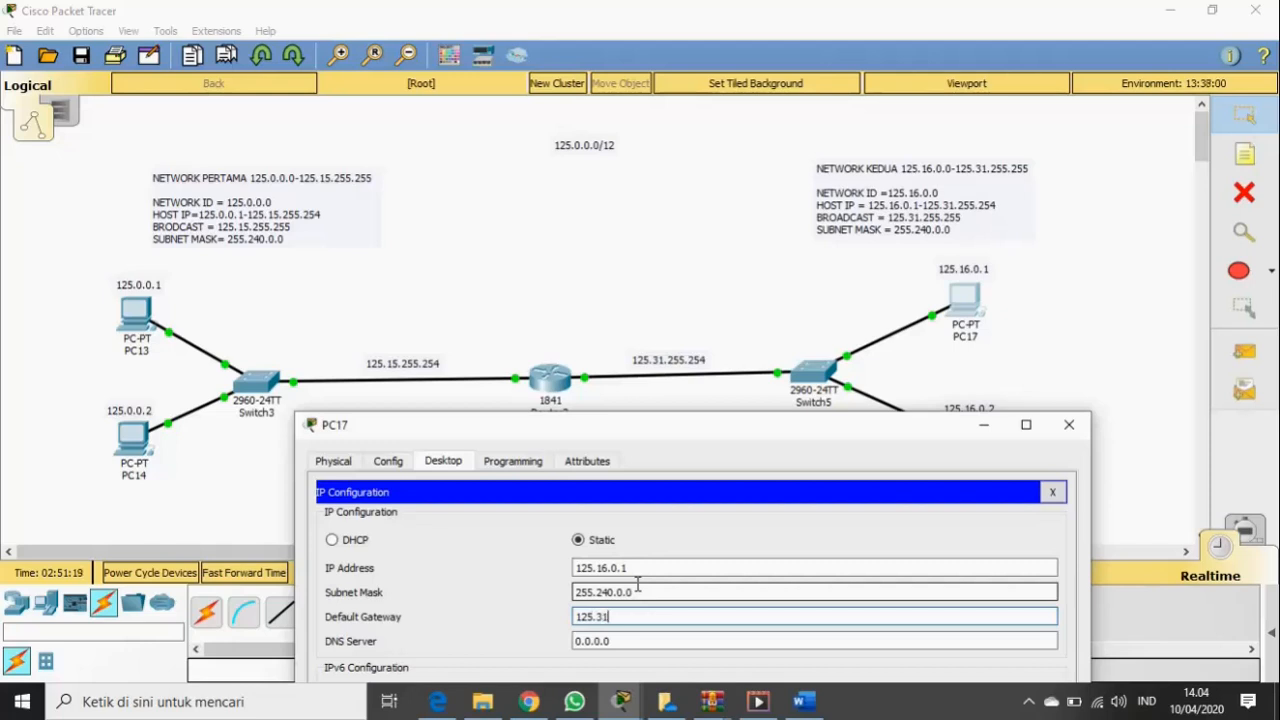
pyautogui.write('.255.254')
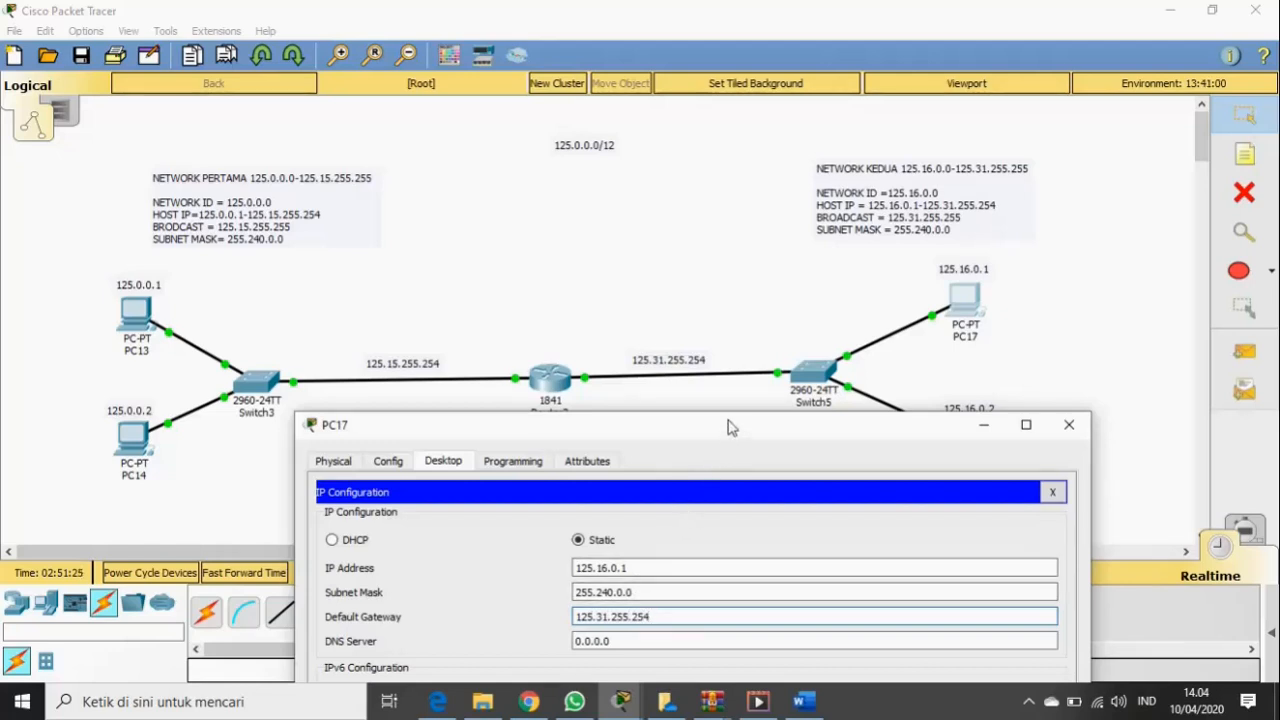
pyautogui.moveTo(729, 434); pyautogui.dragTo(733, 375)
pyautogui.moveTo(652, 557); pyautogui.dragTo(586, 563)
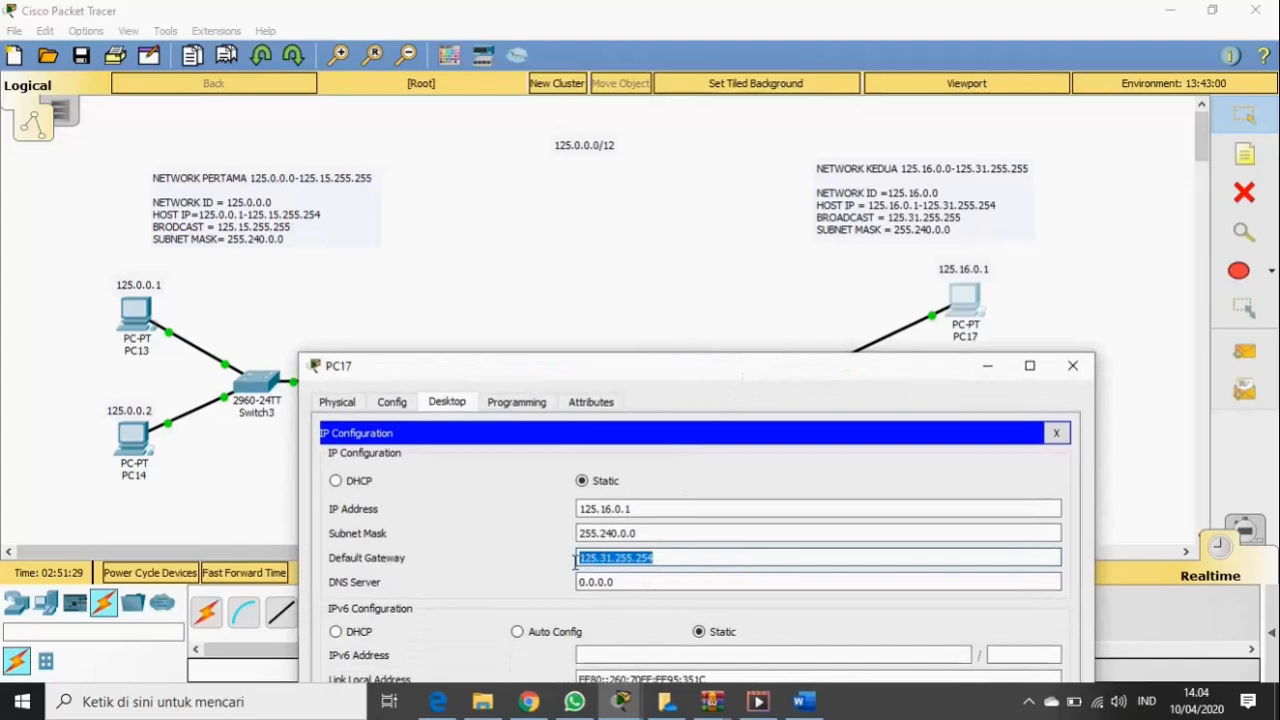
pyautogui.click(1073, 366)
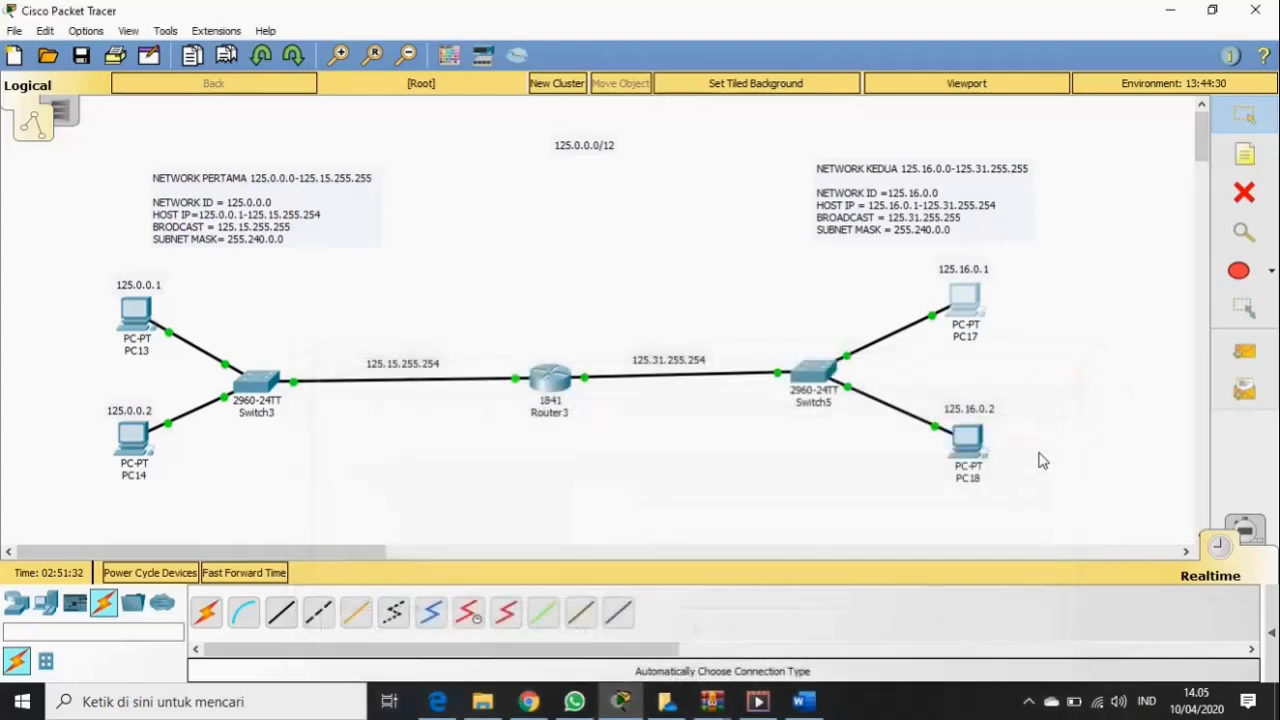
# - Set PC18's default gateway to 125.31.255.254
pyautogui.click(975, 445)
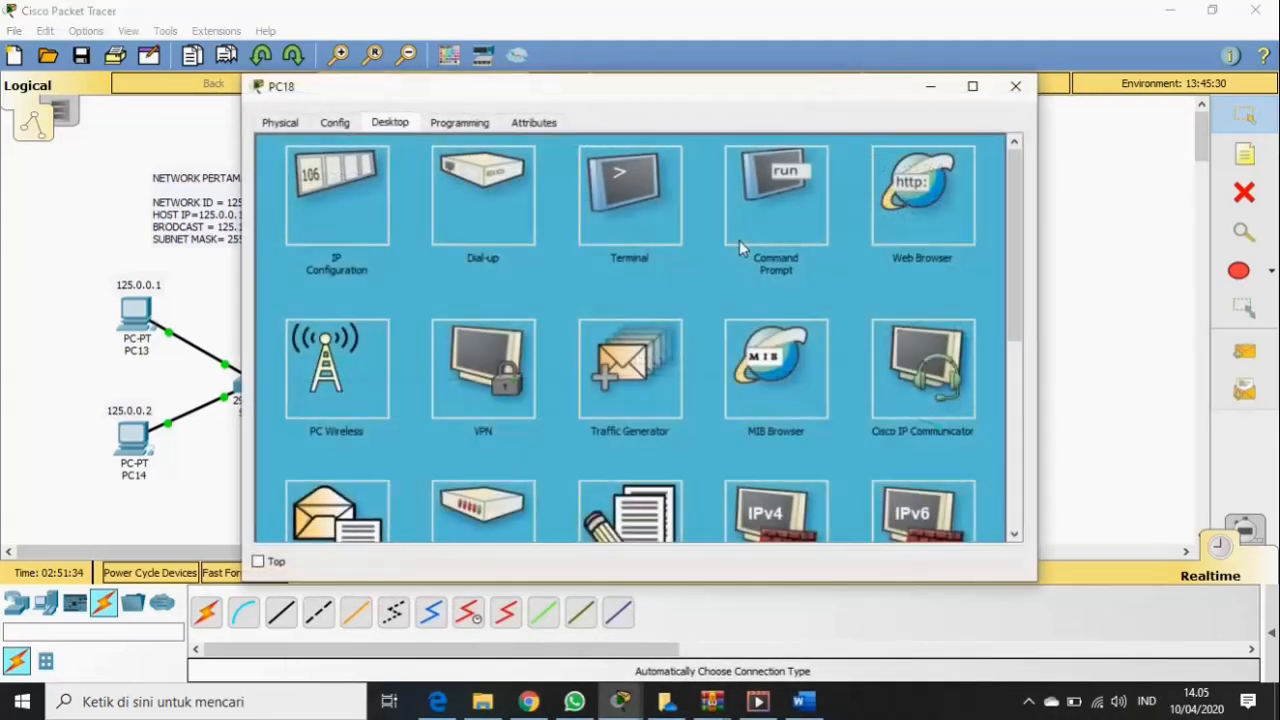
pyautogui.click(337, 197)
pyautogui.click(562, 278)
pyautogui.moveTo(562, 278); pyautogui.dragTo(516, 280)
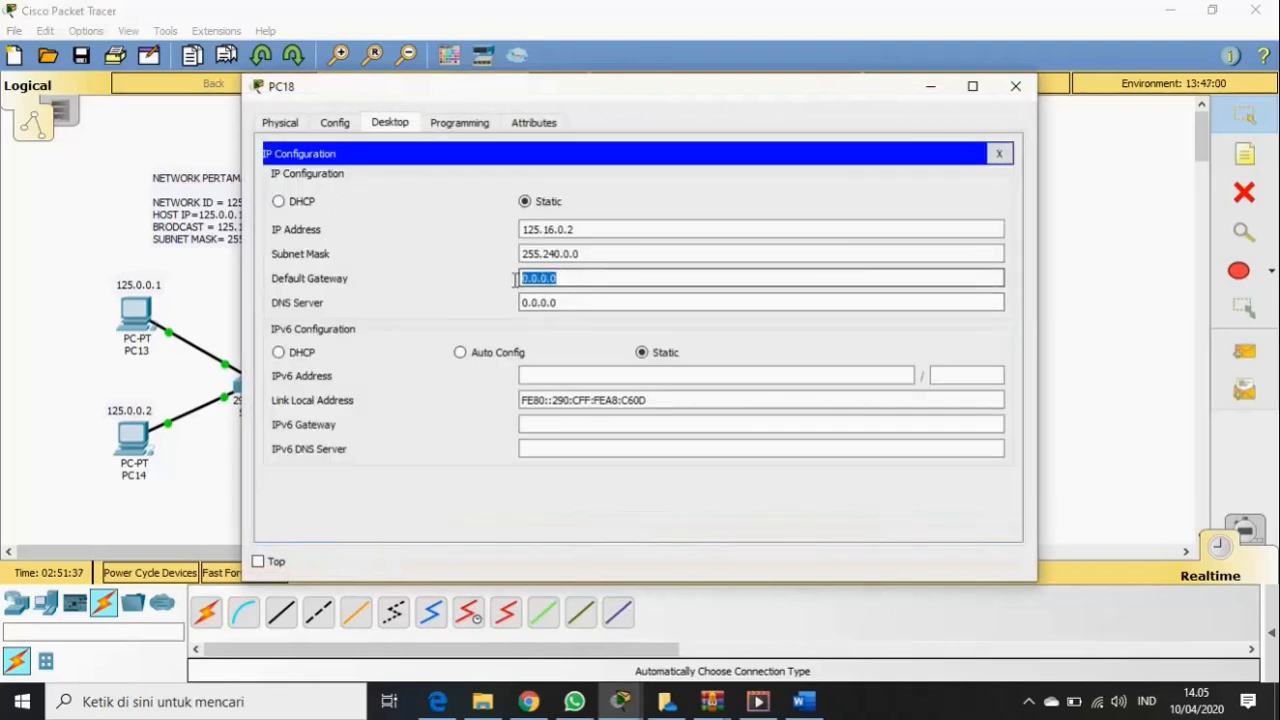
pyautogui.write('125.31.255.254')
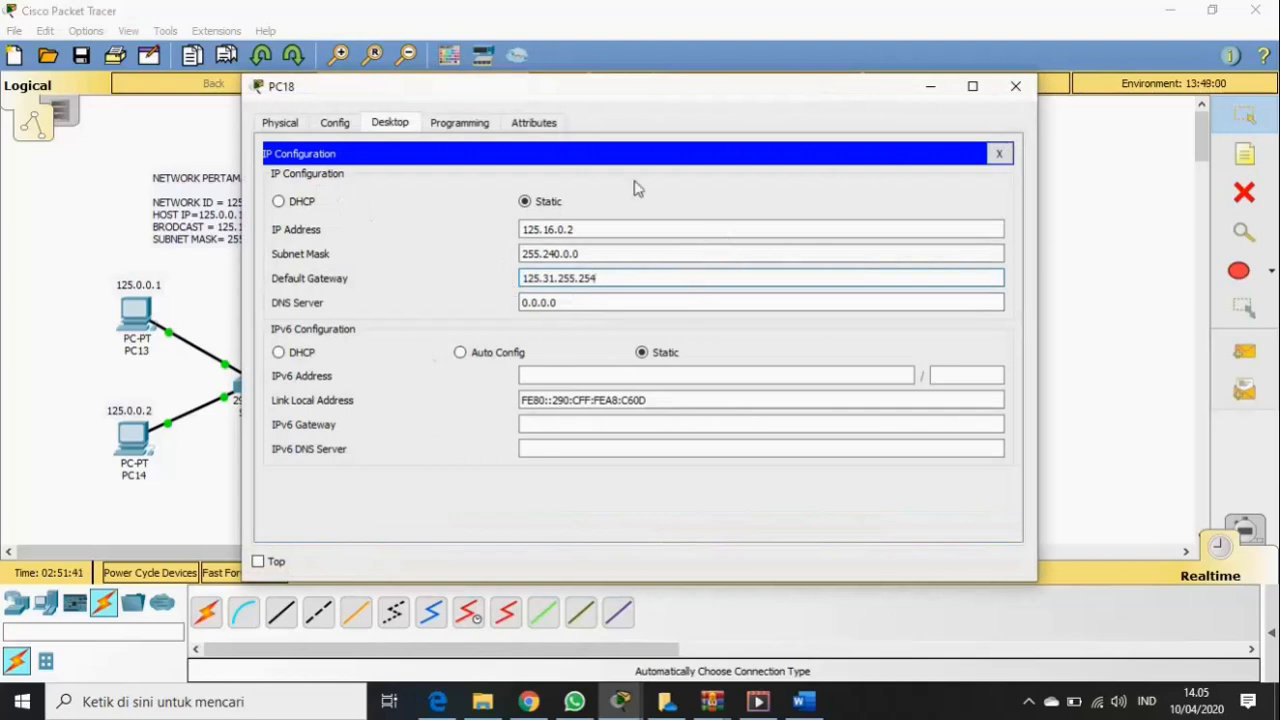
pyautogui.click(1013, 88)
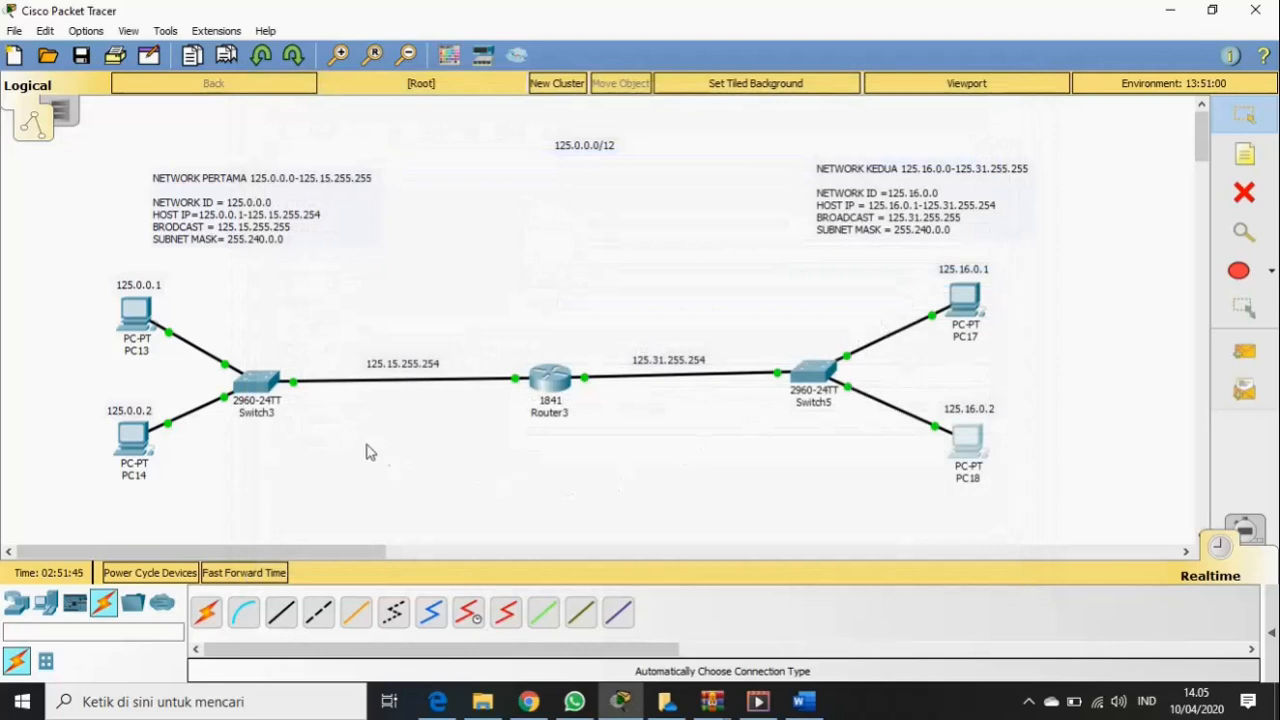
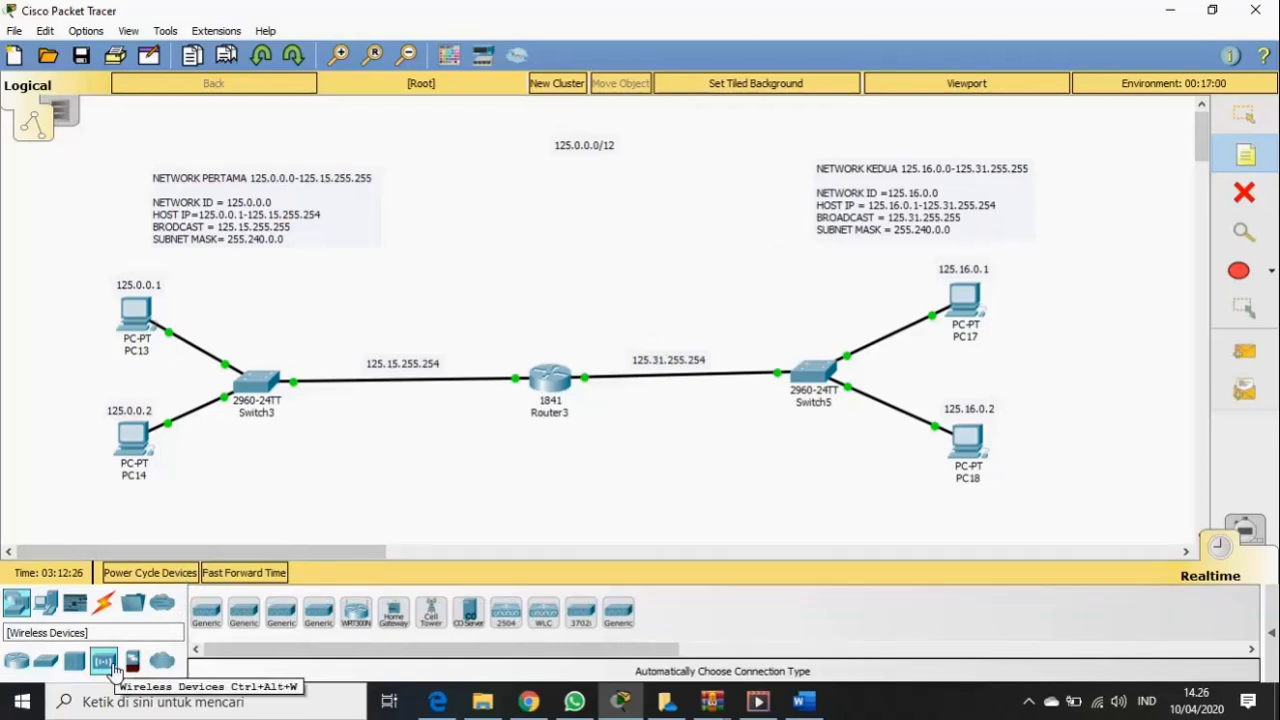
# - Place a generic AccessPoint-PT near Switch3 and link them with an automatic connection cable
pyautogui.click(106, 664)
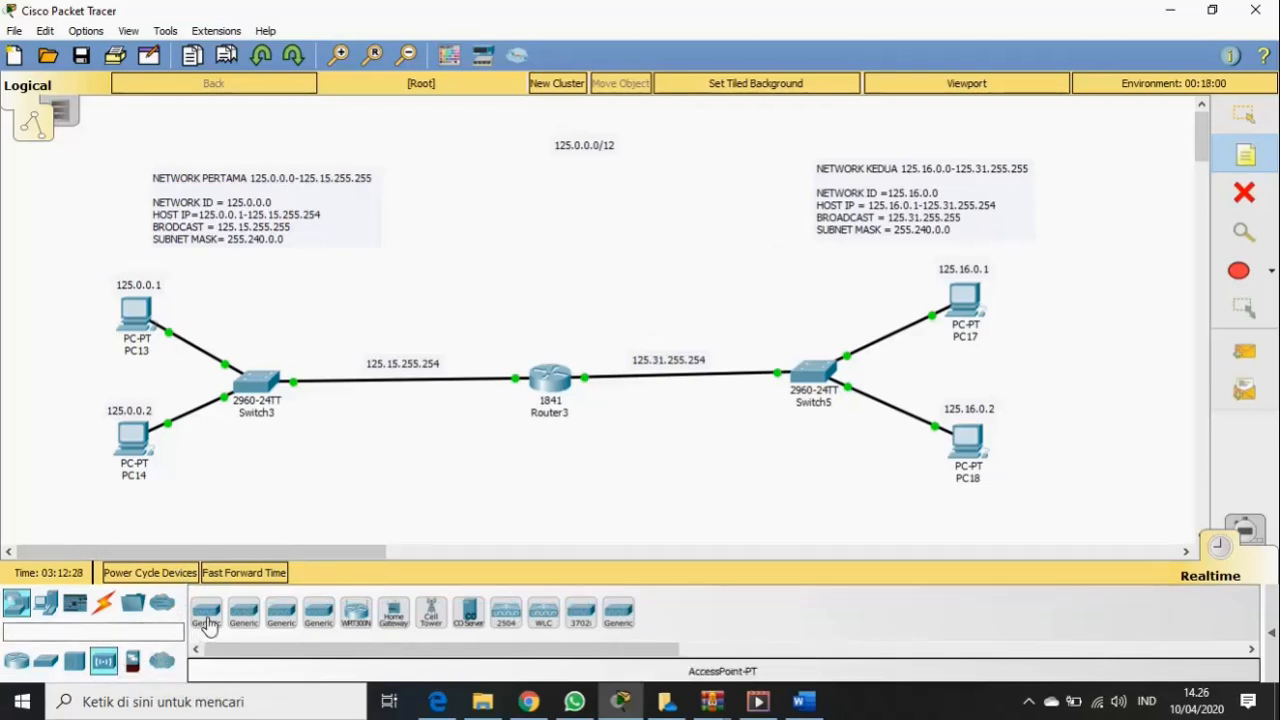
pyautogui.click(207, 626)
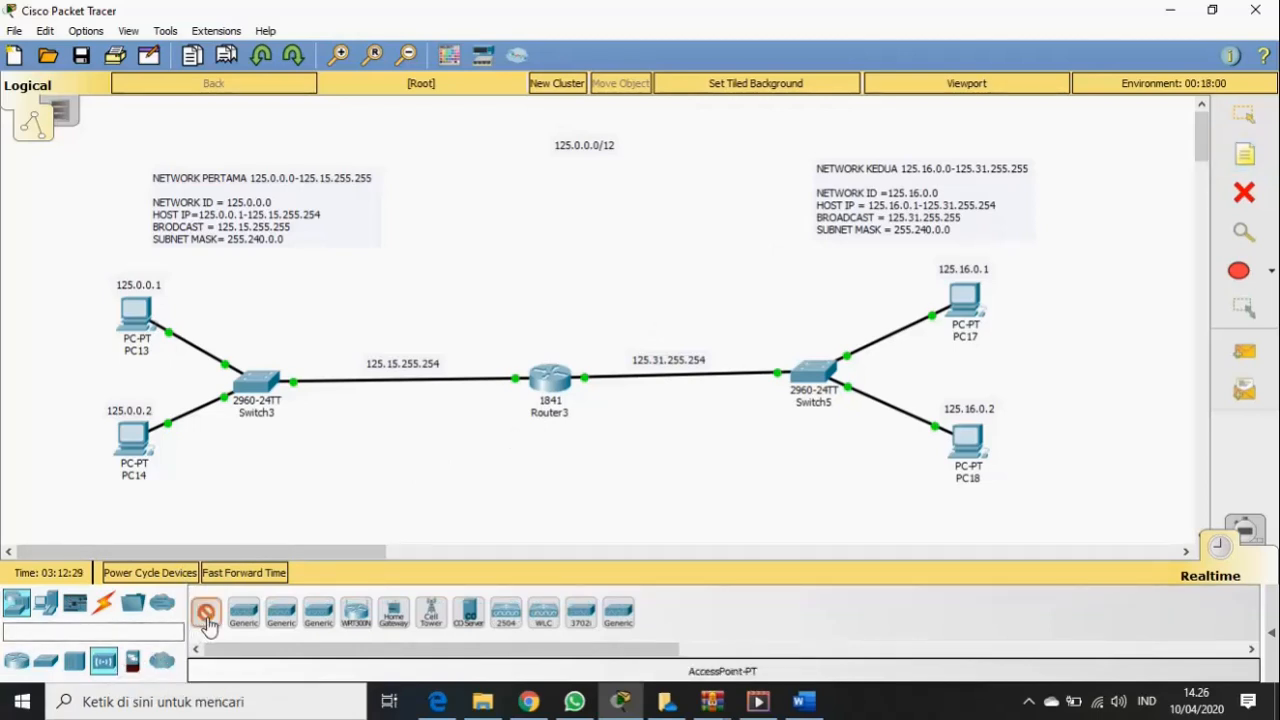
pyautogui.click(364, 261)
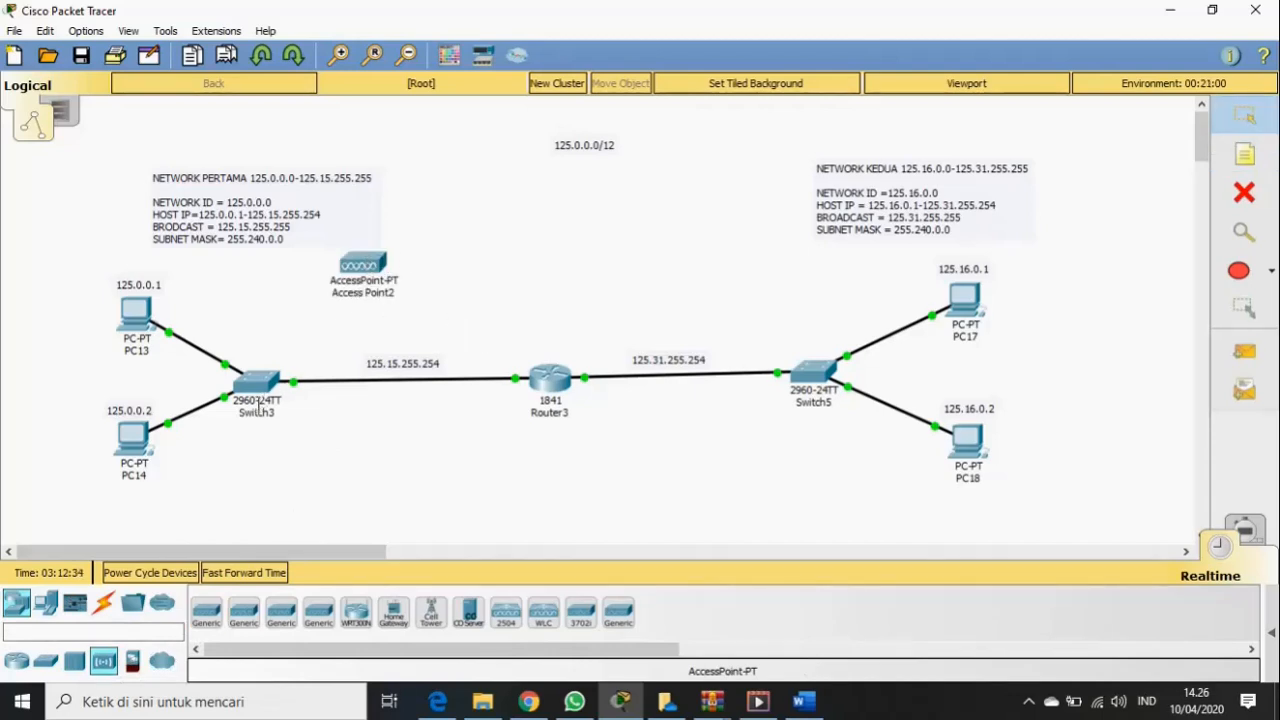
pyautogui.click(103, 606)
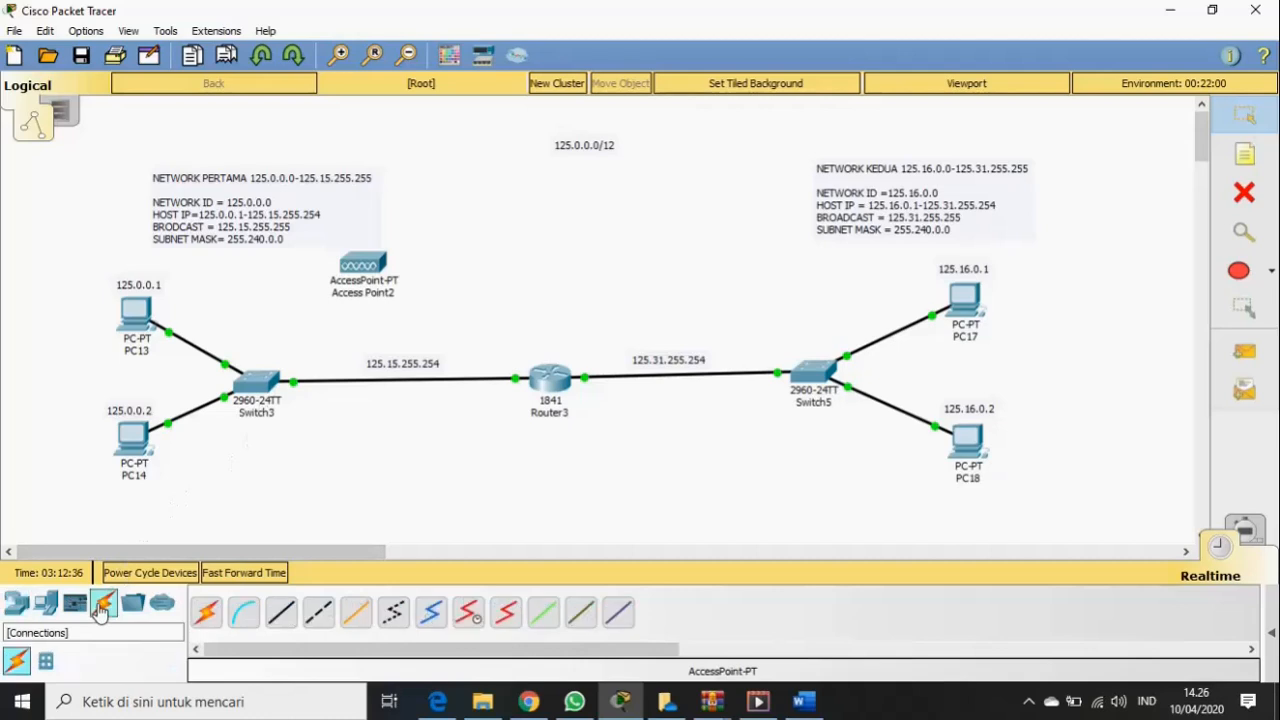
pyautogui.click(206, 612)
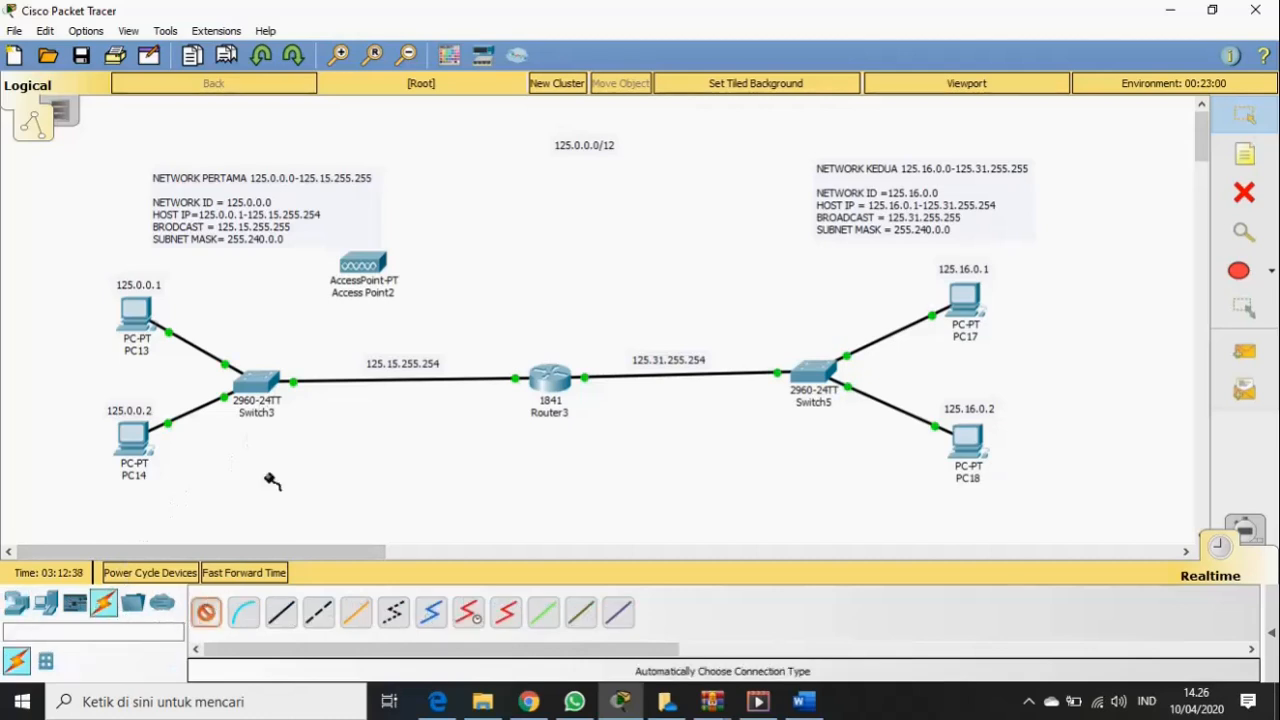
pyautogui.click(362, 264)
pyautogui.click(275, 380)
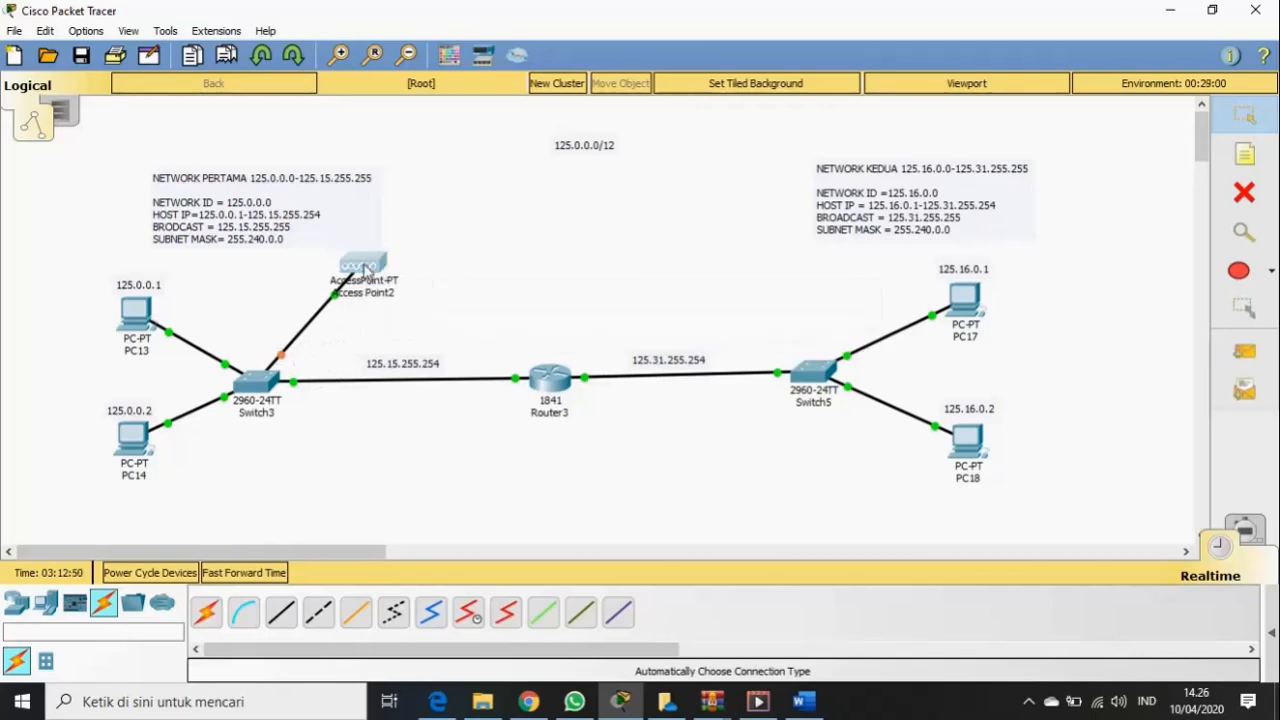
# - Set Access Point2's Port 1 SSID to SDR with WPA2-PSK authentication and a pass phrase
pyautogui.click(365, 268)
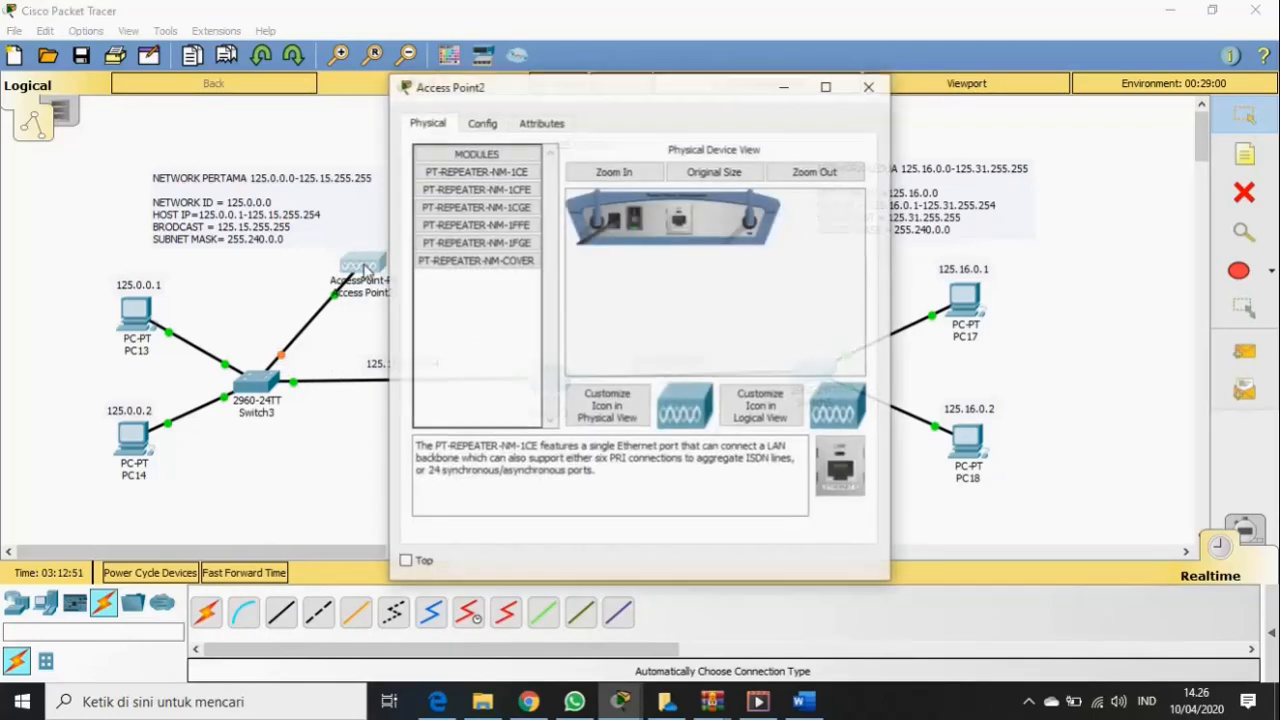
pyautogui.click(484, 125)
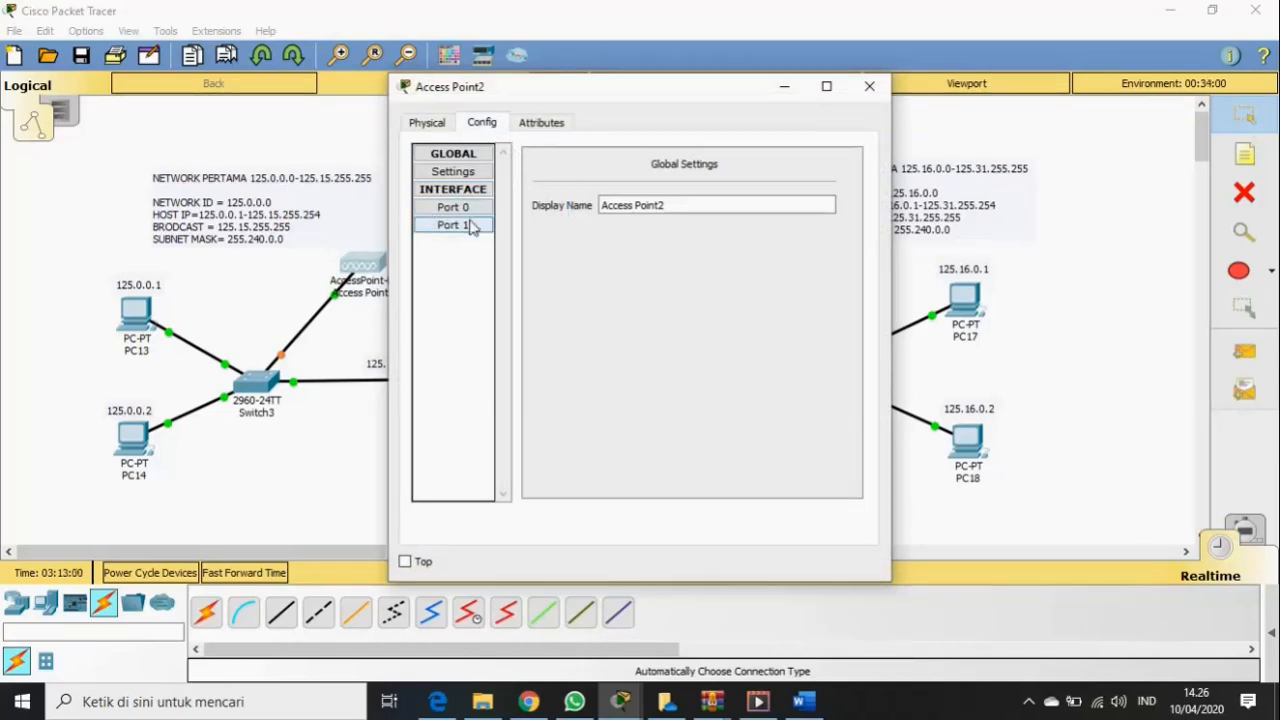
pyautogui.click(470, 225)
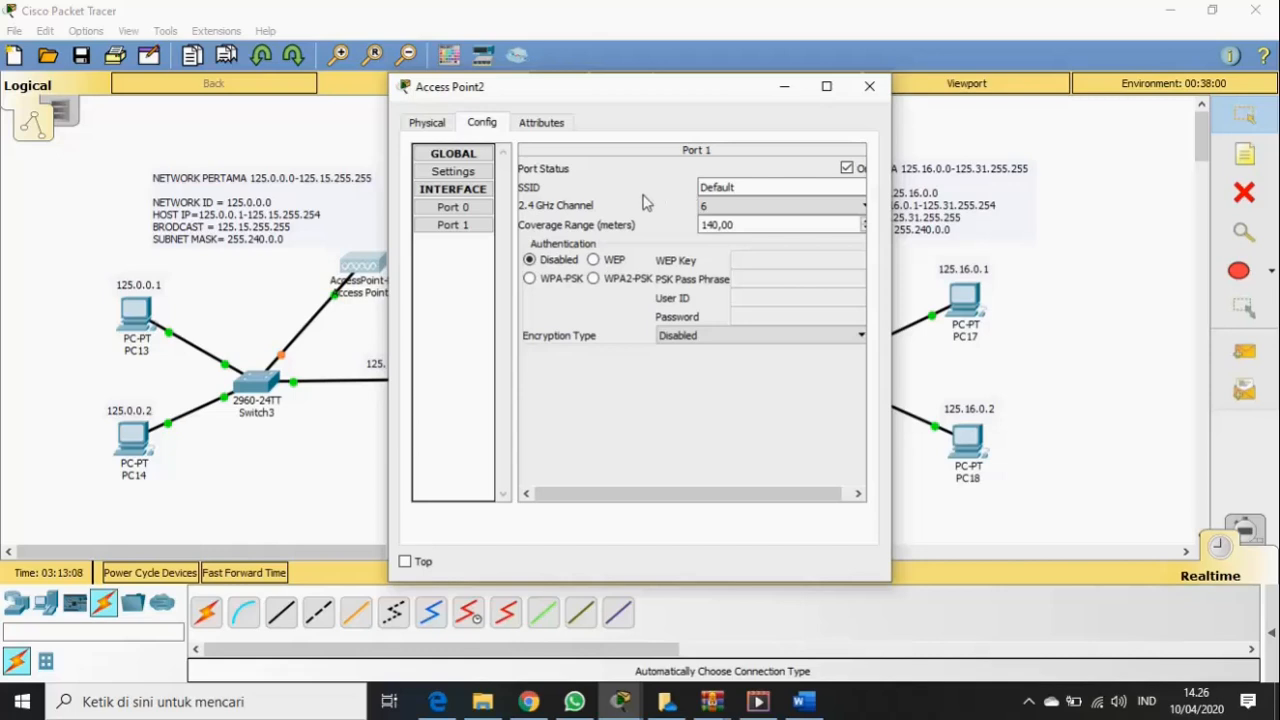
pyautogui.click(757, 187)
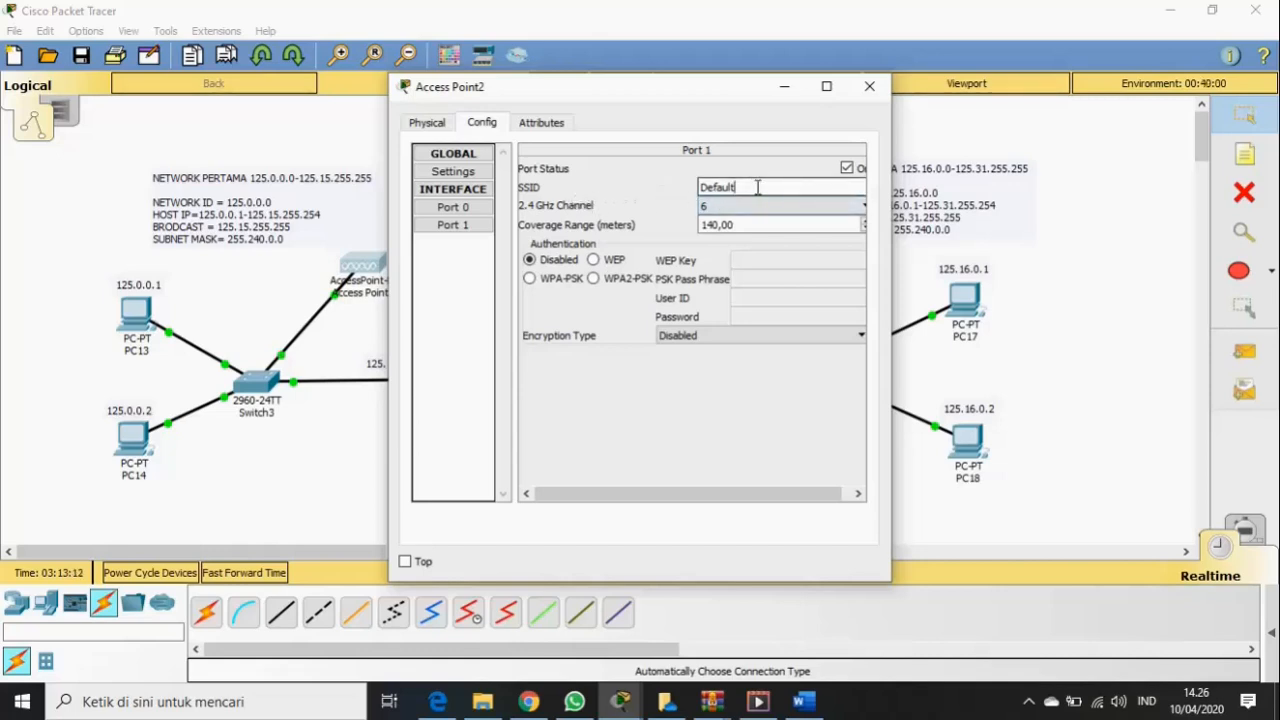
pyautogui.press('BackSpace')
pyautogui.press('BackSpace')
pyautogui.press('BackSpace')
pyautogui.press('BackSpace')
pyautogui.press('BackSpace')
pyautogui.press('BackSpace')
pyautogui.press('BackSpace')
pyautogui.write('R')
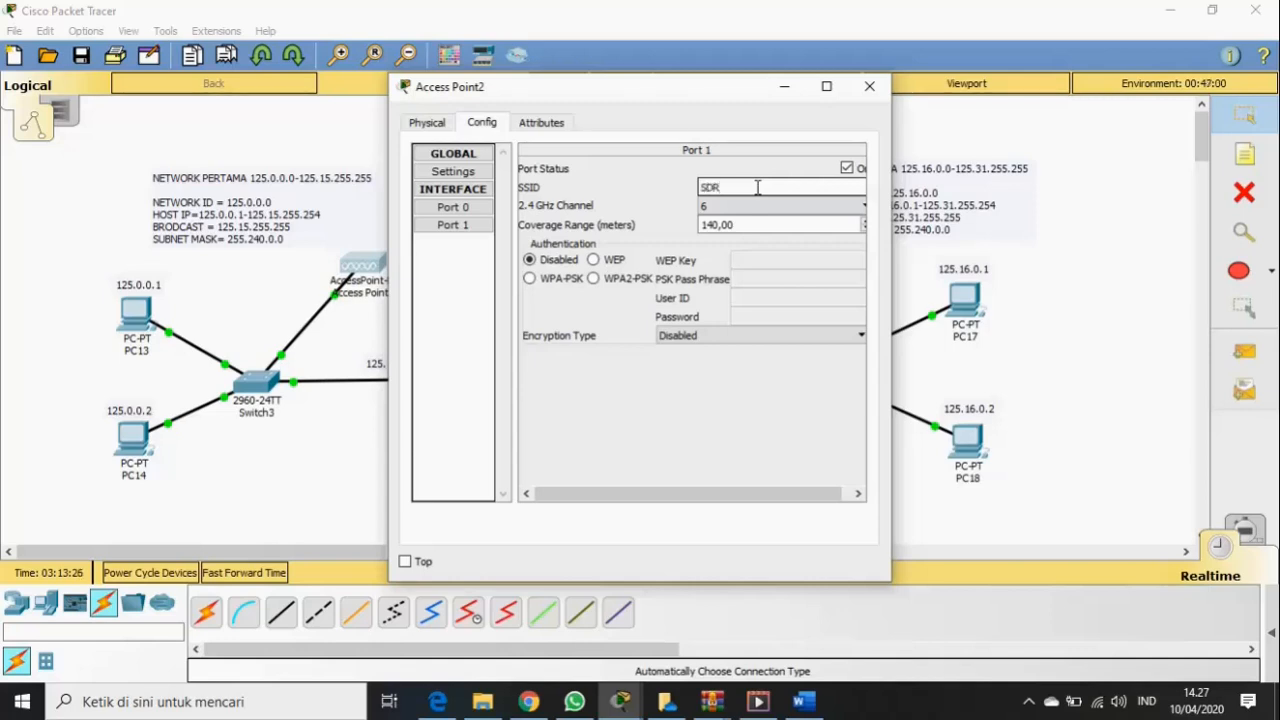
pyautogui.click(597, 281)
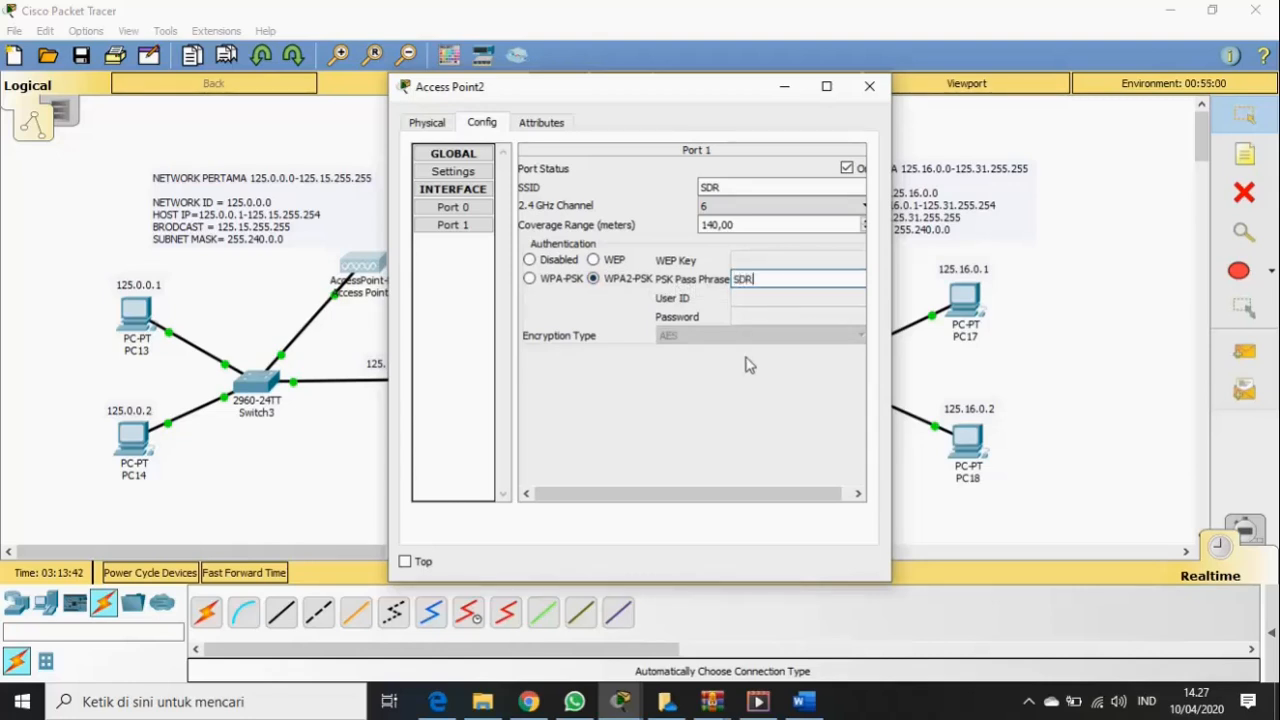
pyautogui.write('12345')
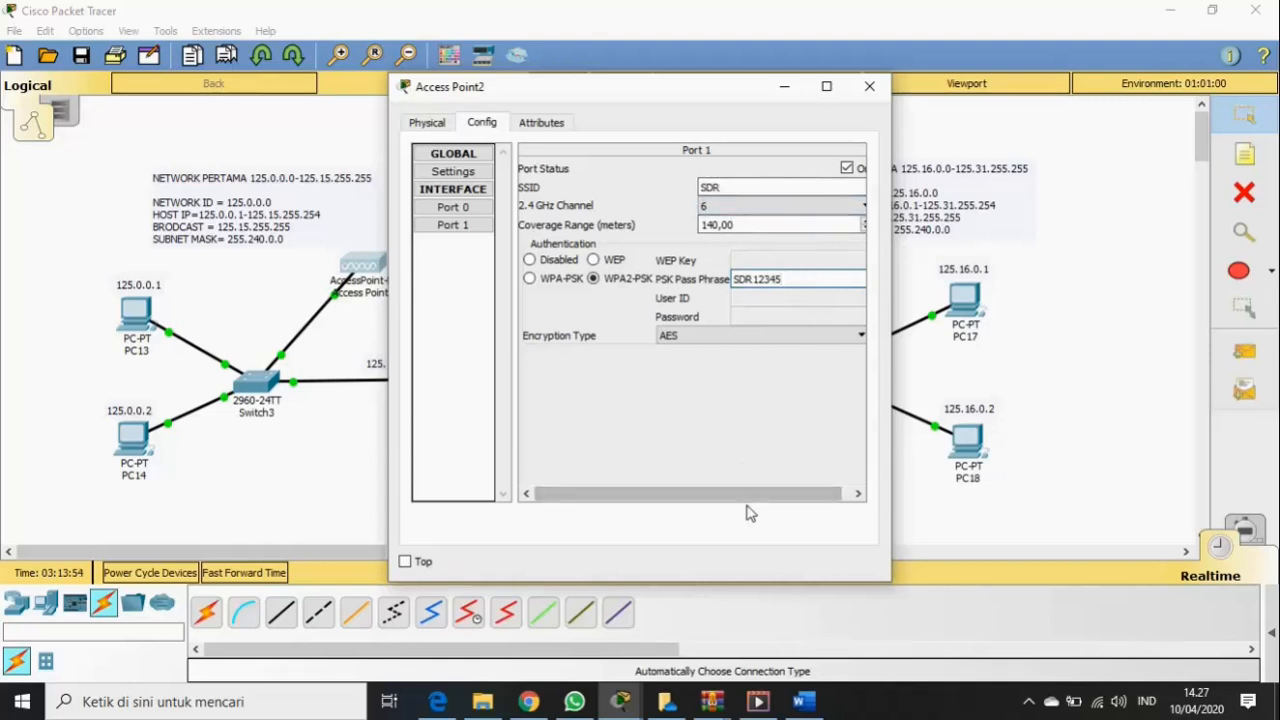
pyautogui.moveTo(743, 494); pyautogui.dragTo(752, 494)
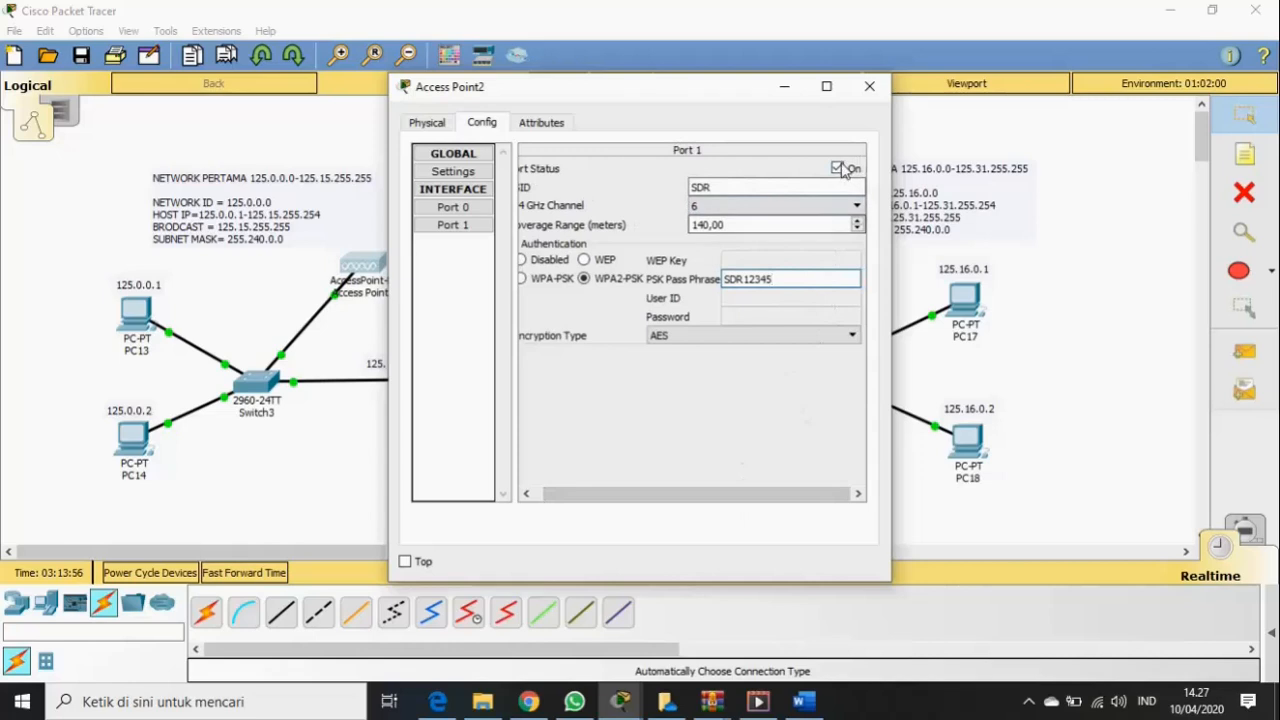
pyautogui.click(869, 86)
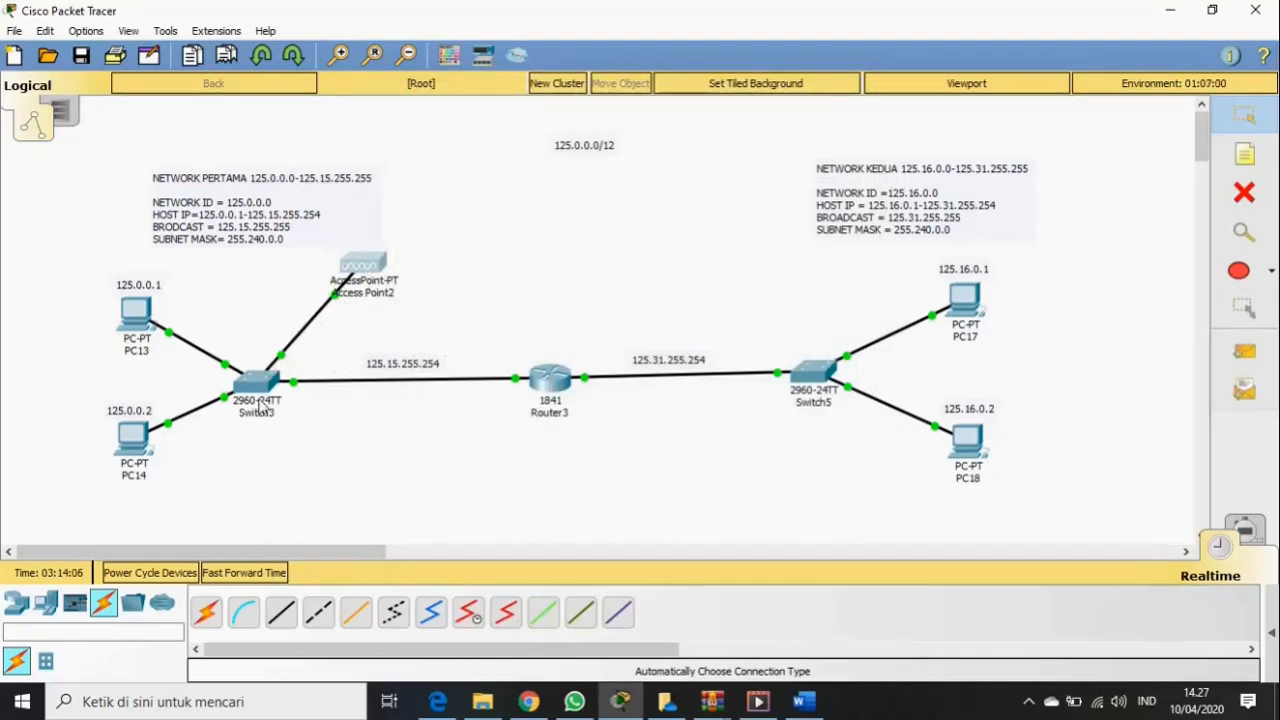
# - Place two Smartphone-PT devices above the router and start a note above Smartphone2
pyautogui.click(18, 603)
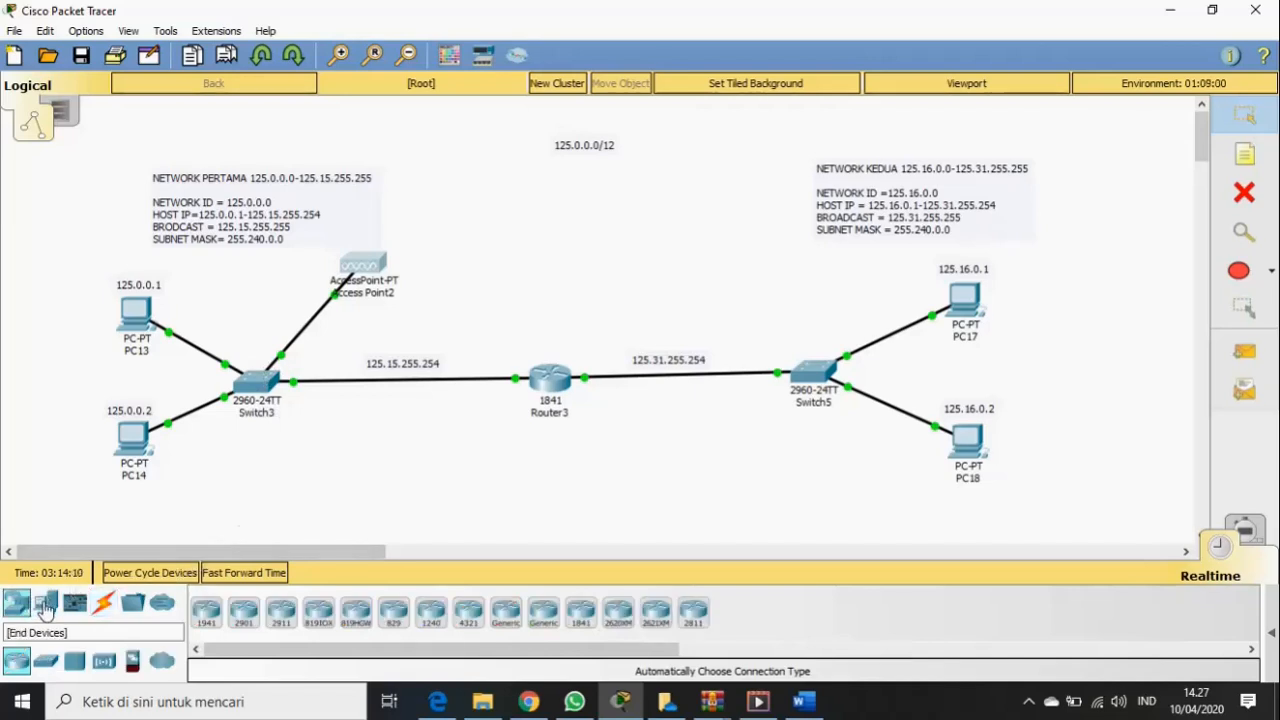
pyautogui.click(47, 605)
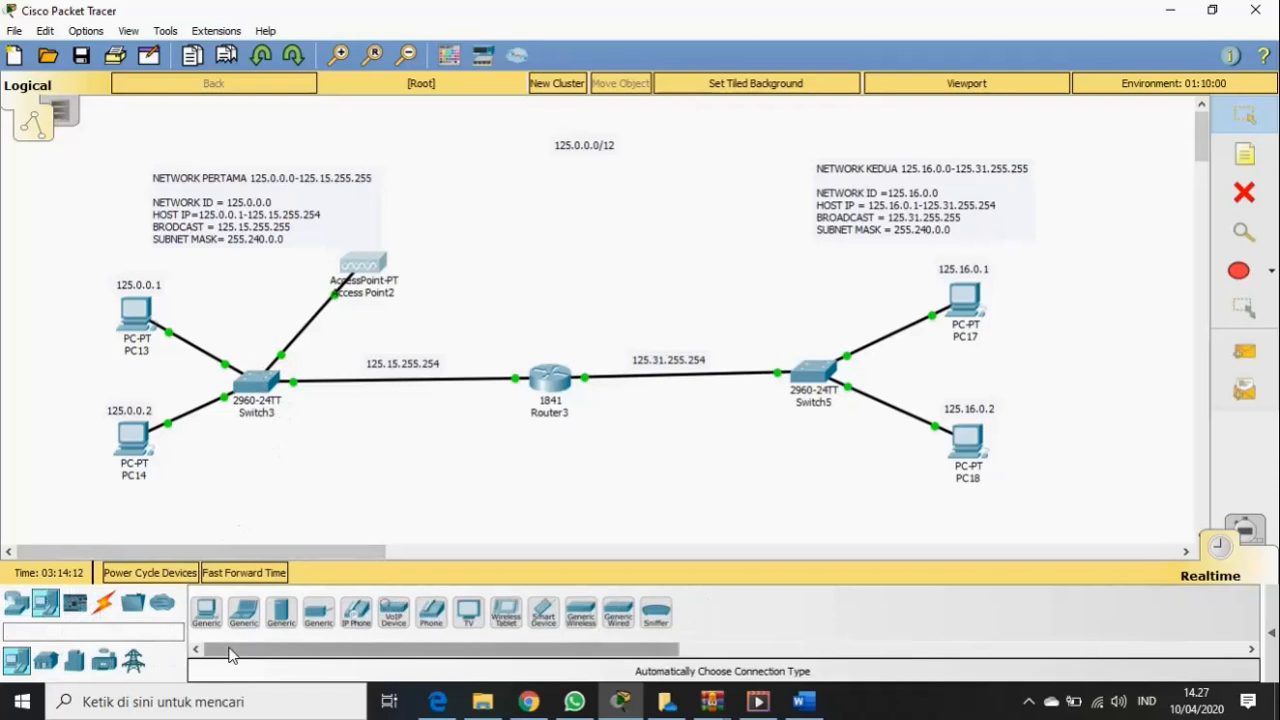
pyautogui.click(545, 613)
pyautogui.click(546, 615)
pyautogui.moveTo(547, 614); pyautogui.dragTo(455, 198)
pyautogui.moveTo(546, 614); pyautogui.dragTo(497, 310)
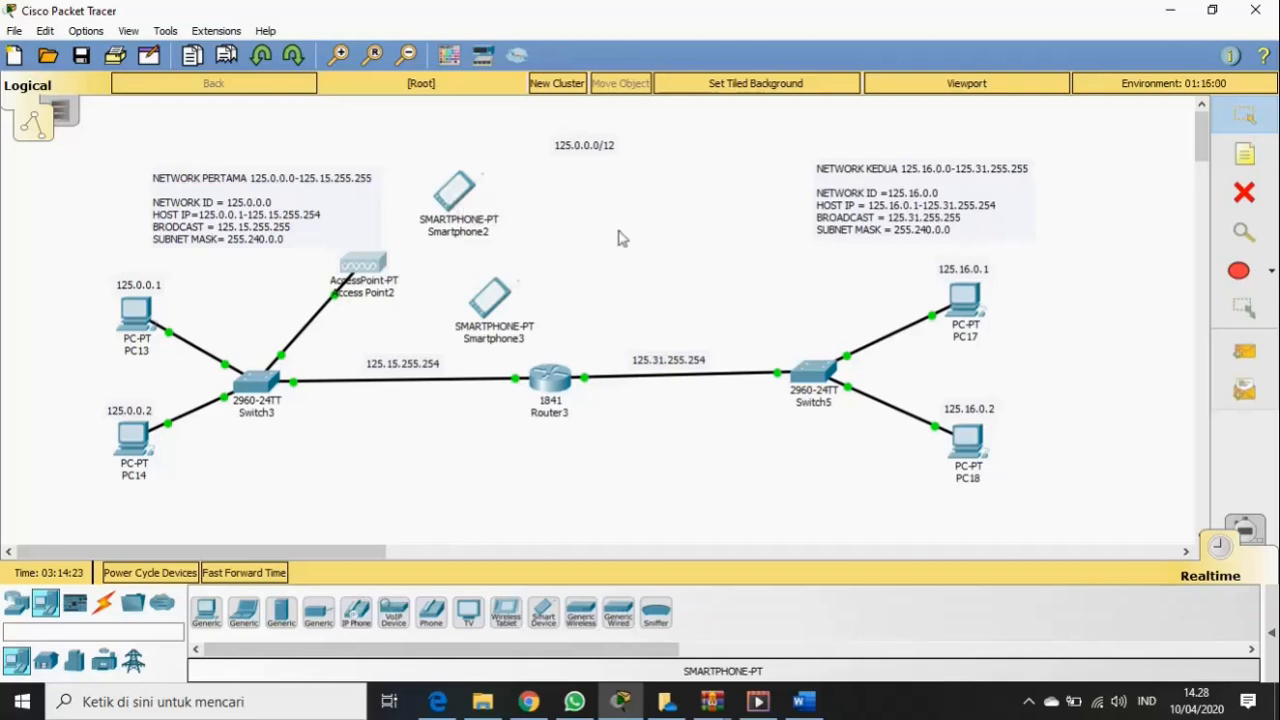
pyautogui.click(1230, 160)
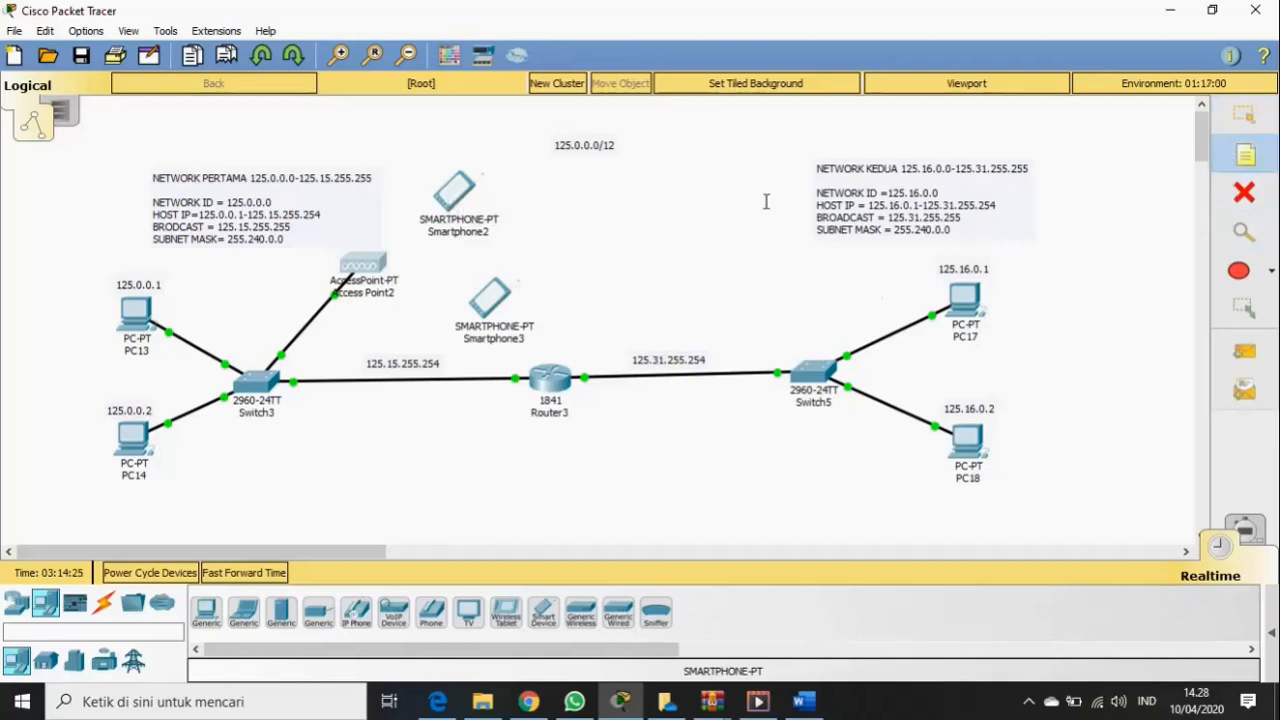
pyautogui.click(432, 164)
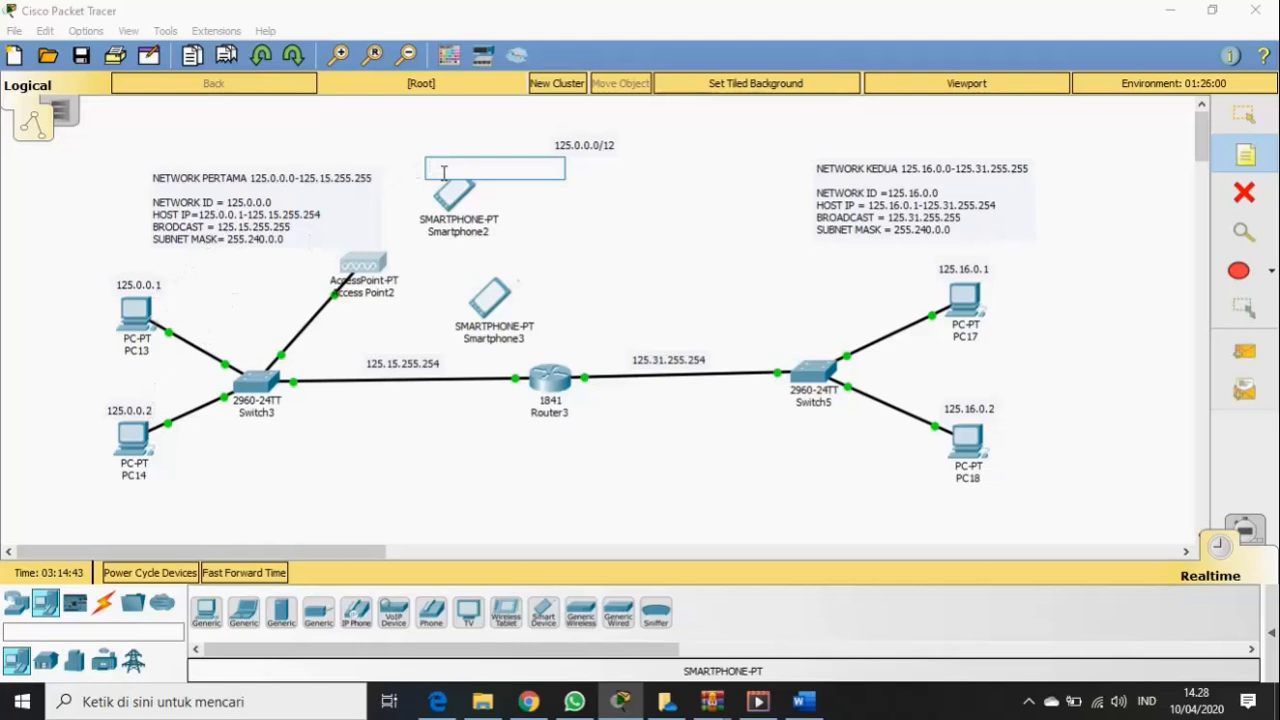
# - Label Smartphone2 with a 125.0.0.3 note positioned just above it
pyautogui.write('125.0.0')
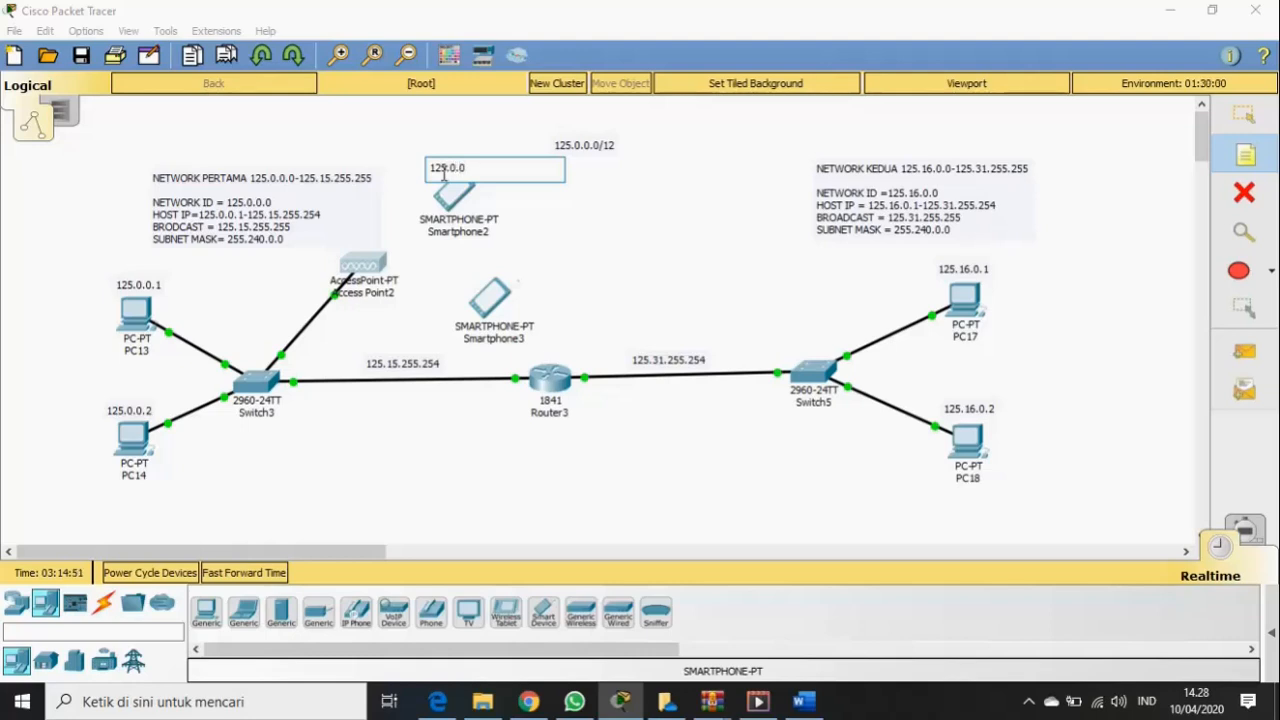
pyautogui.write('.3')
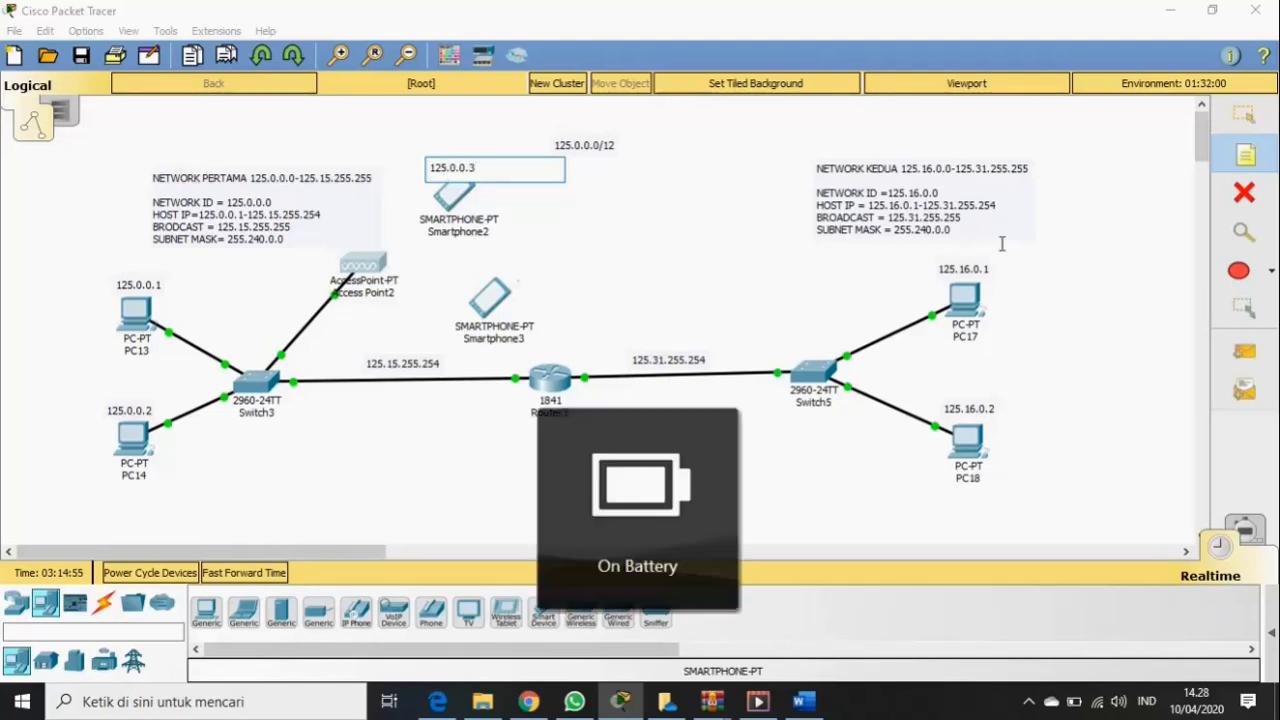
pyautogui.click(1243, 113)
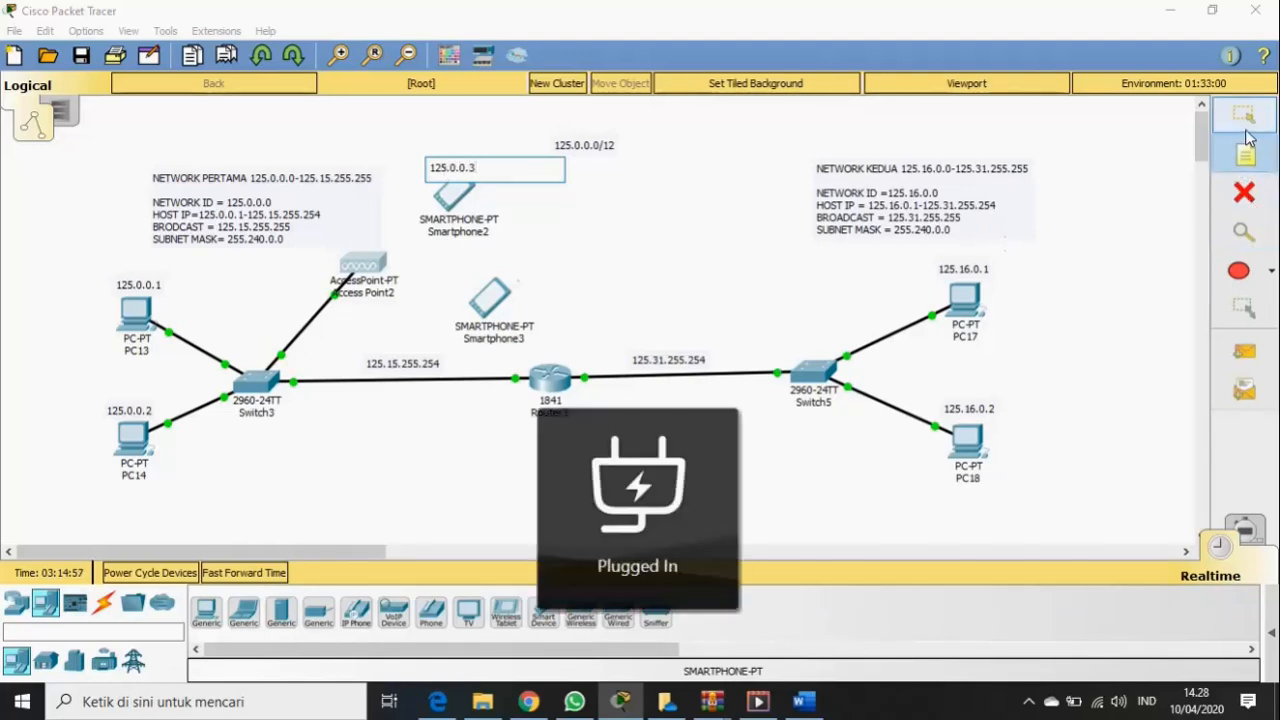
pyautogui.moveTo(462, 166); pyautogui.dragTo(461, 157)
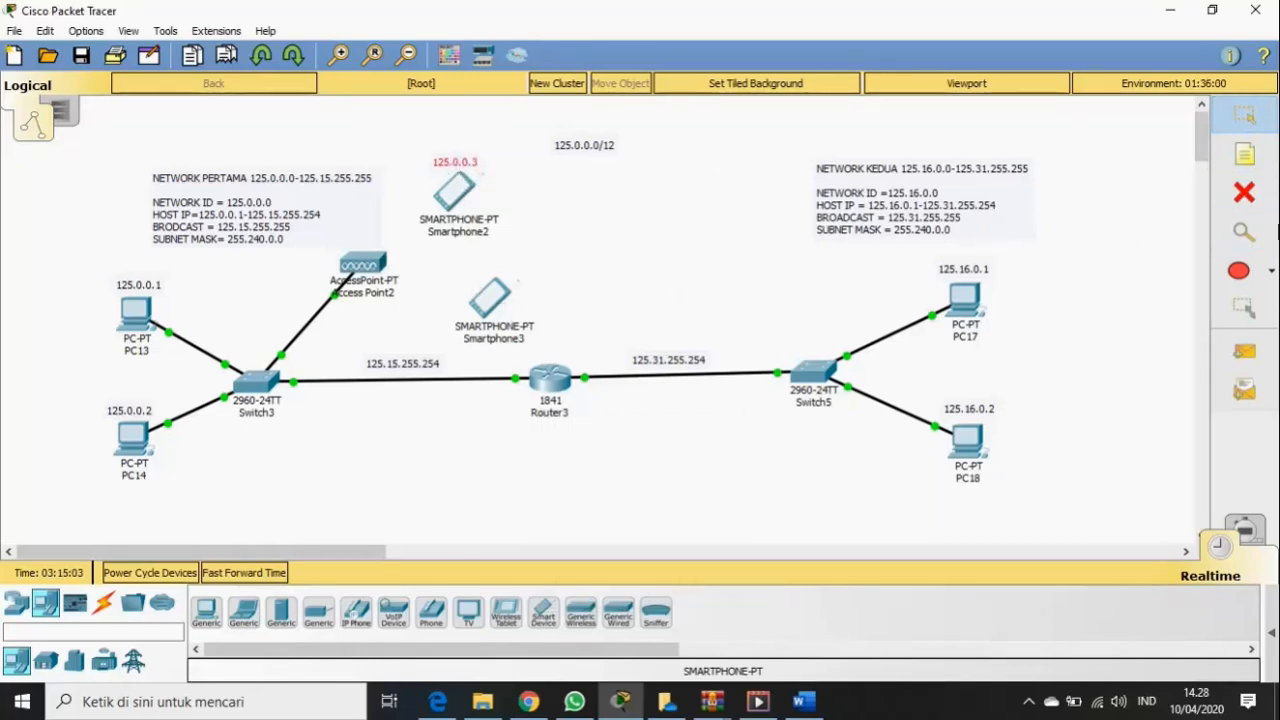
# - Add a 125.0.0.4 note and move it above Smartphone3
pyautogui.click(1245, 155)
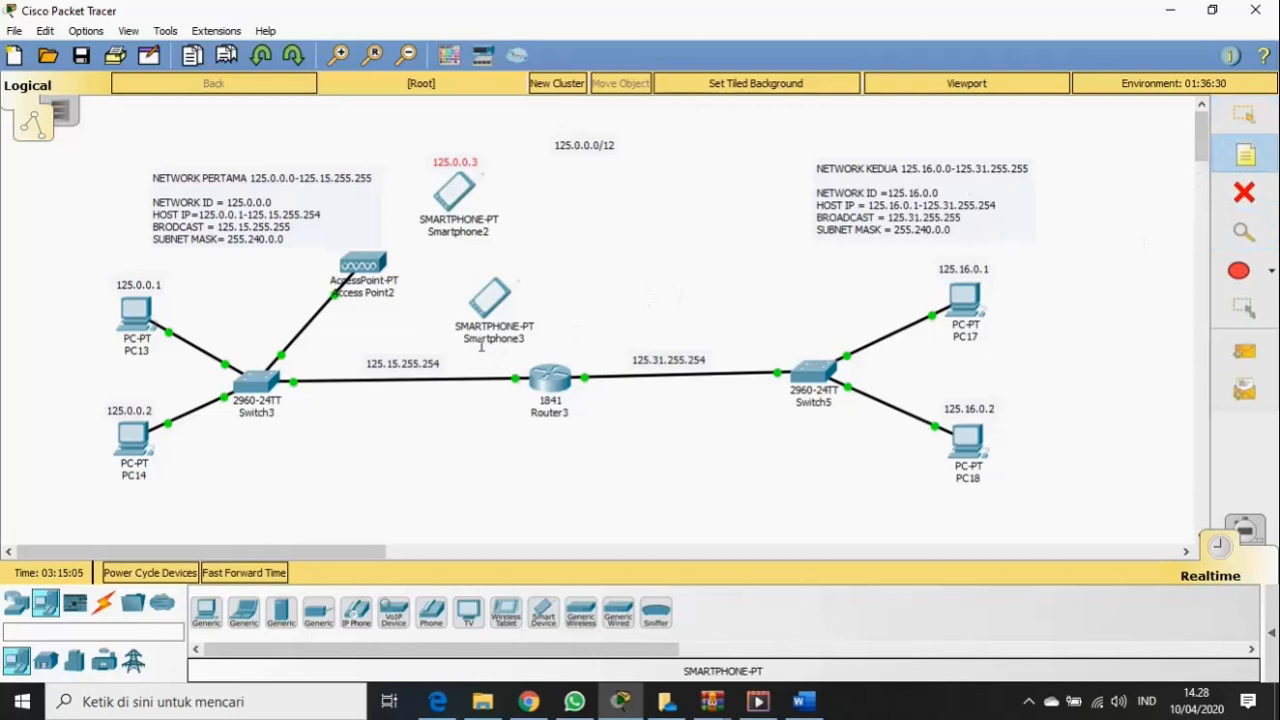
pyautogui.click(467, 274)
pyautogui.write('125')
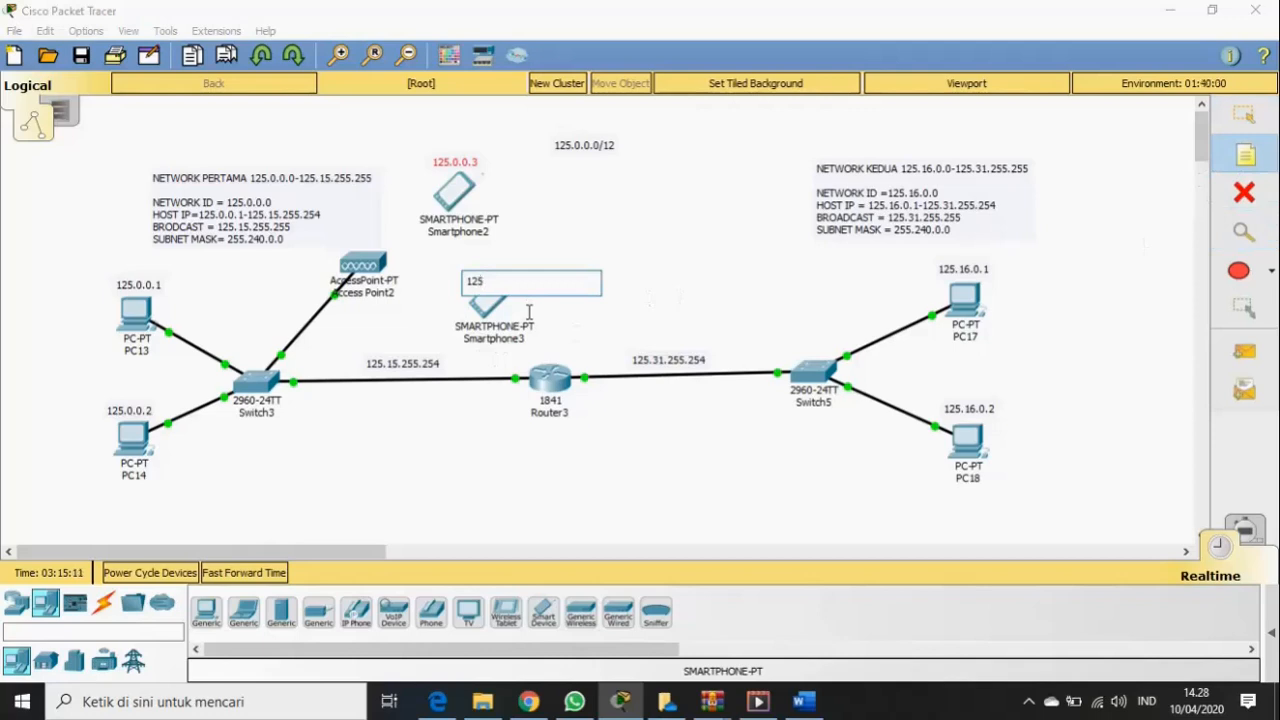
pyautogui.write('.0.0.4')
pyautogui.click(1251, 114)
pyautogui.click(1208, 88)
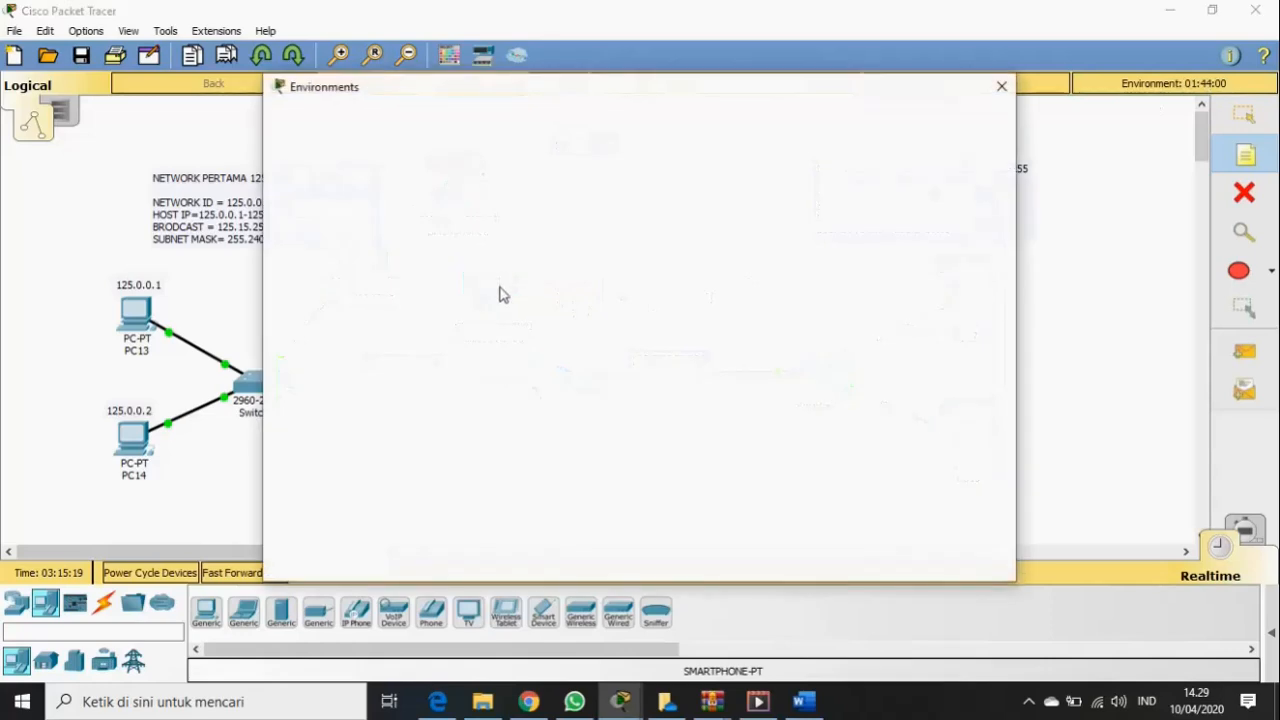
pyautogui.click(1003, 95)
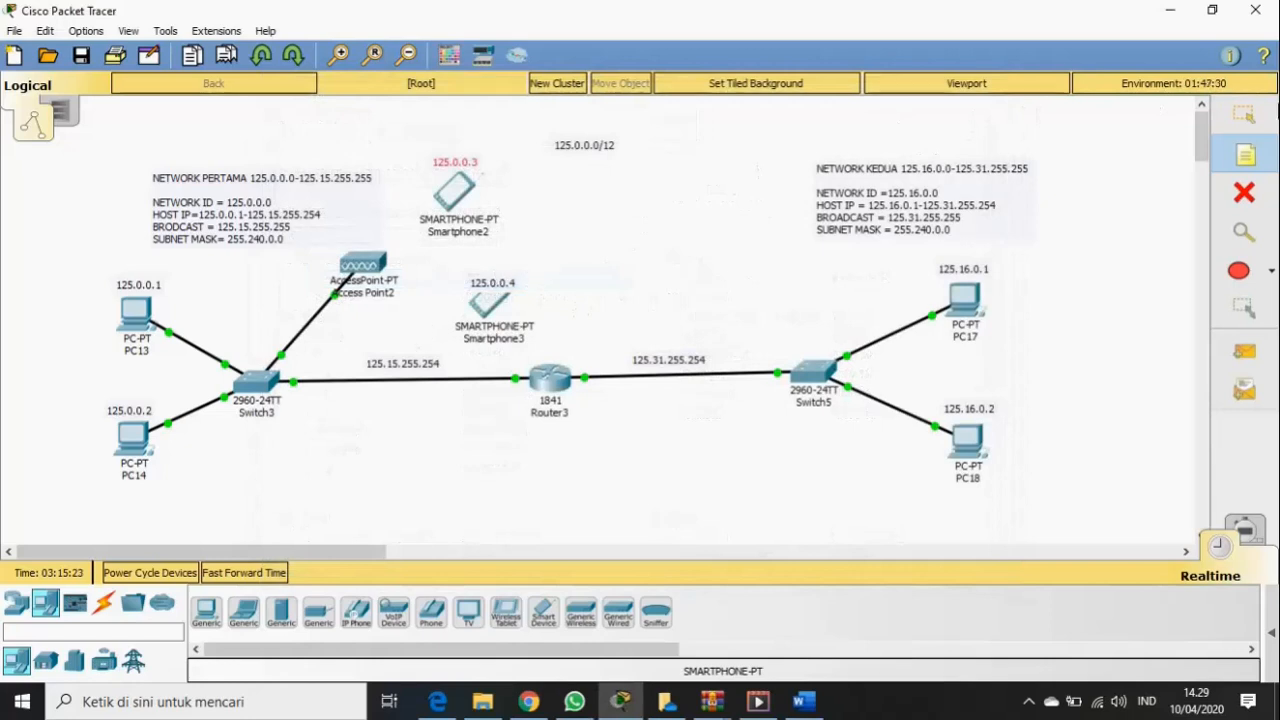
pyautogui.click(1244, 113)
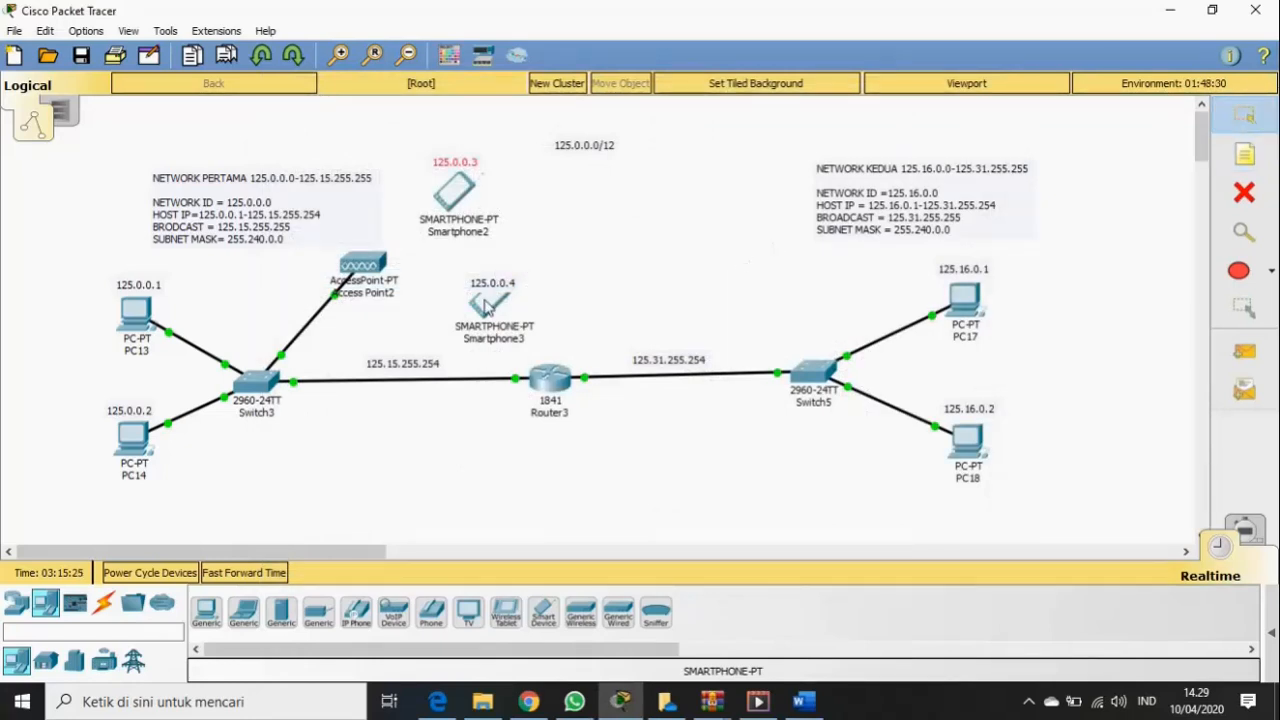
pyautogui.moveTo(495, 289); pyautogui.dragTo(494, 268)
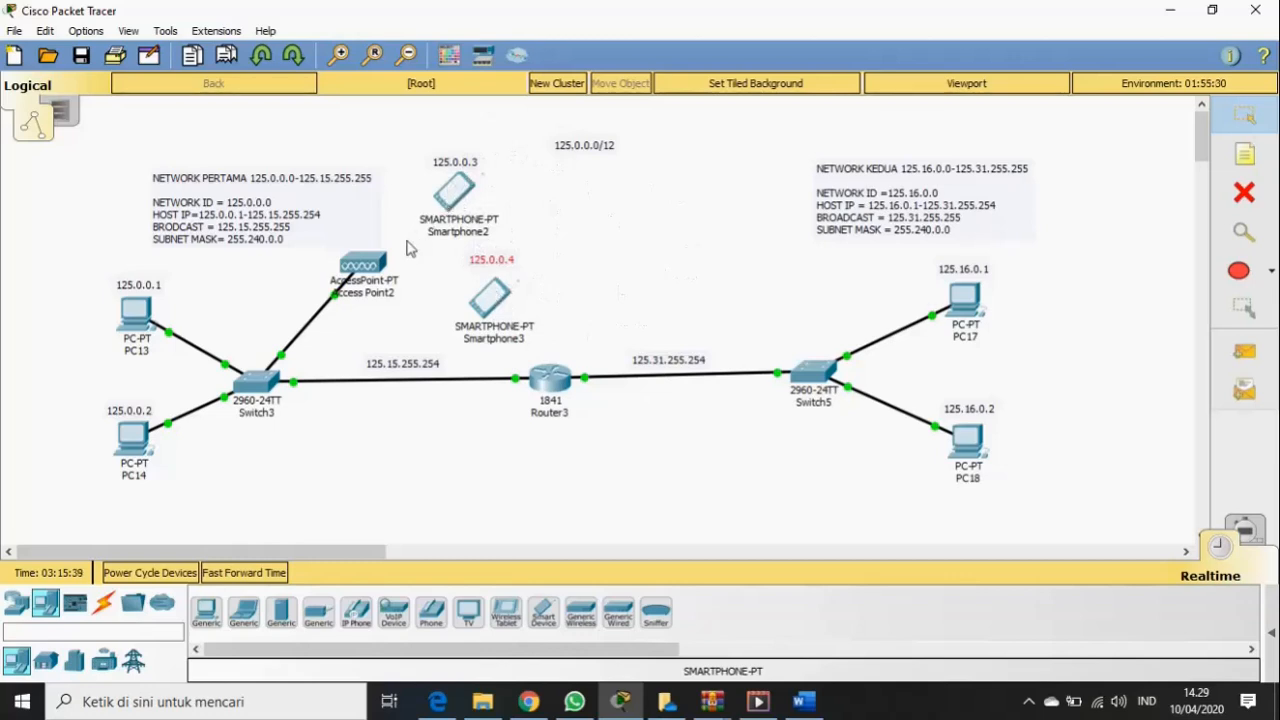
# - Switch Smartphone2 to static addressing with IP address 125.0.0.3
pyautogui.click(458, 192)
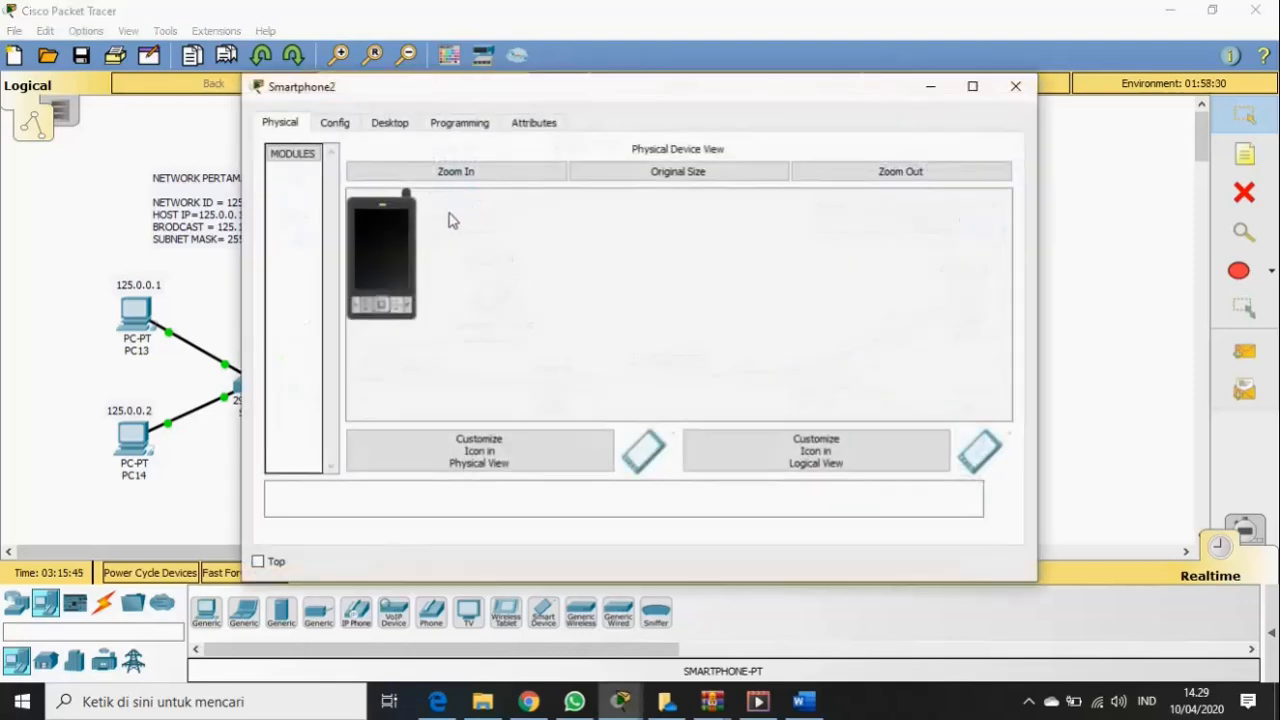
pyautogui.click(389, 125)
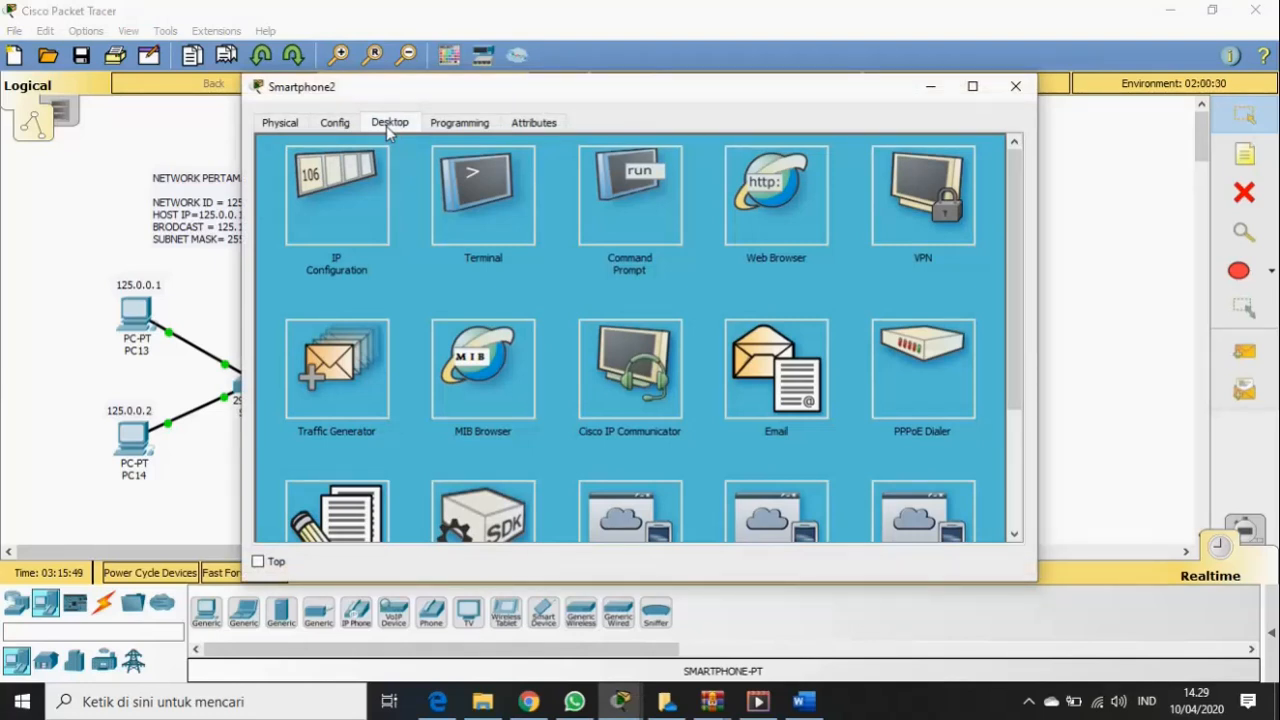
pyautogui.click(337, 199)
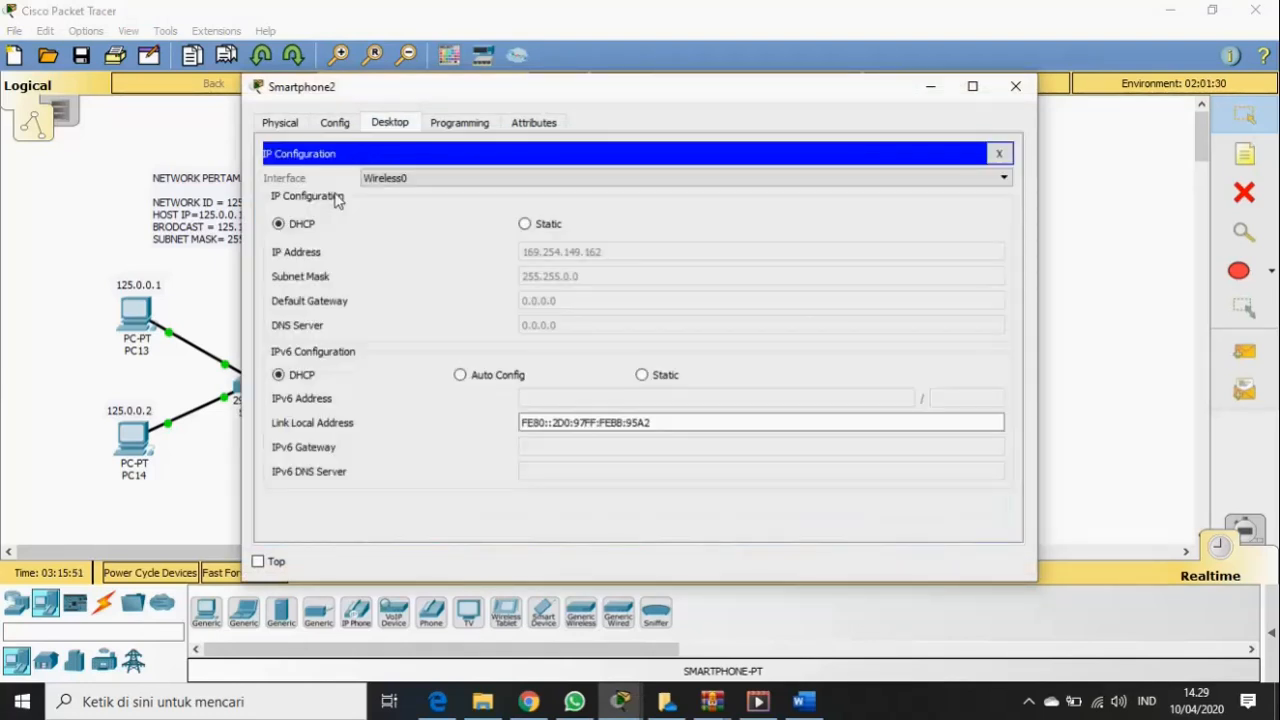
pyautogui.click(539, 230)
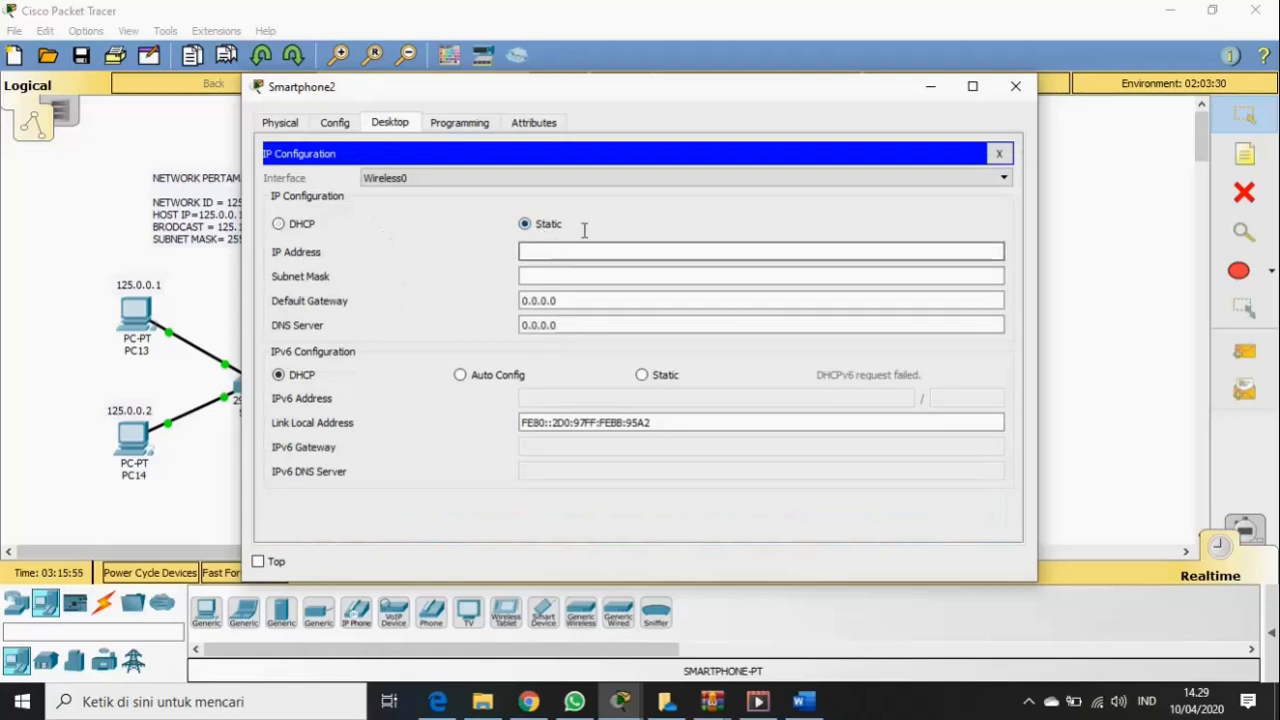
pyautogui.moveTo(679, 96); pyautogui.dragTo(612, 298)
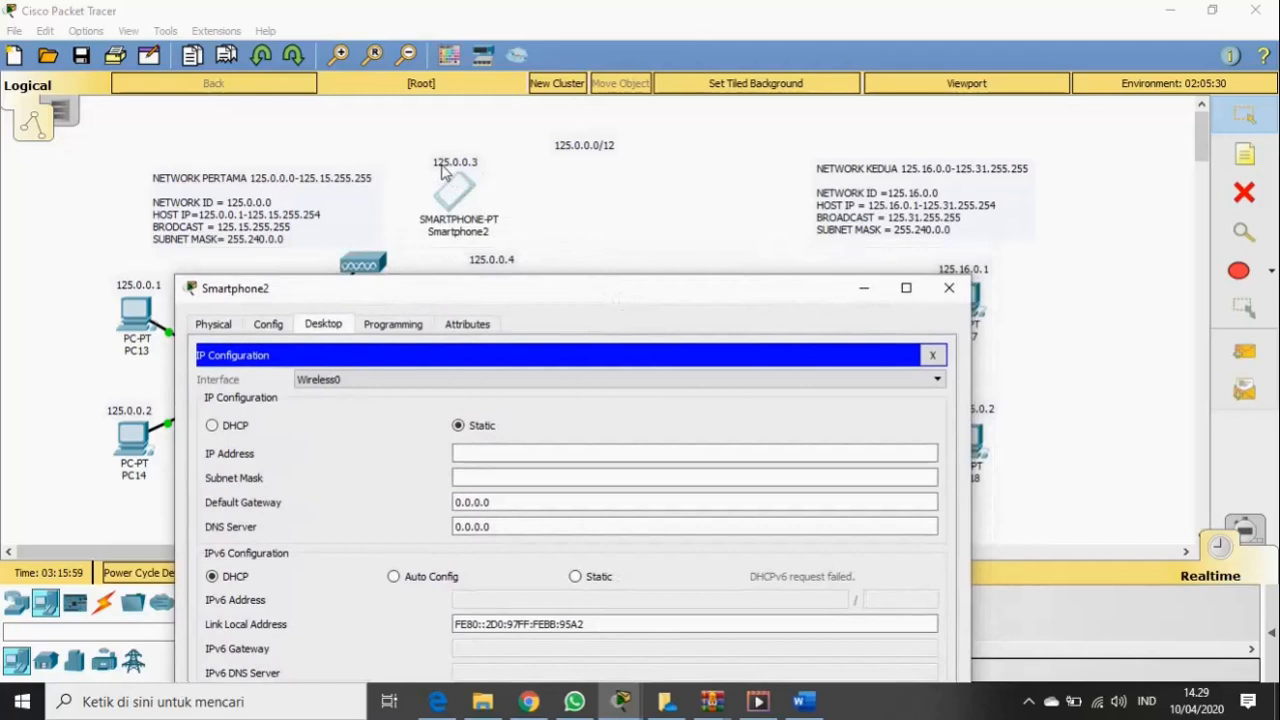
pyautogui.click(493, 455)
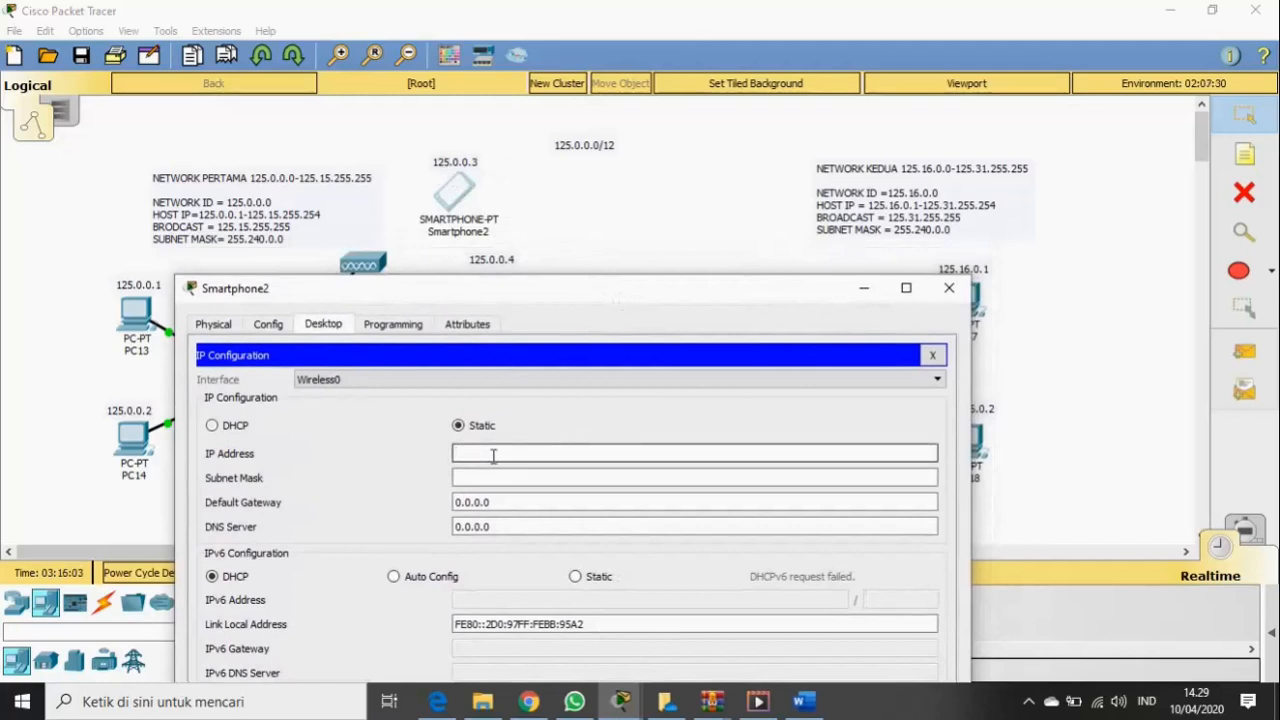
pyautogui.write('125.0.0')
pyautogui.write('.3')
pyautogui.click(494, 479)
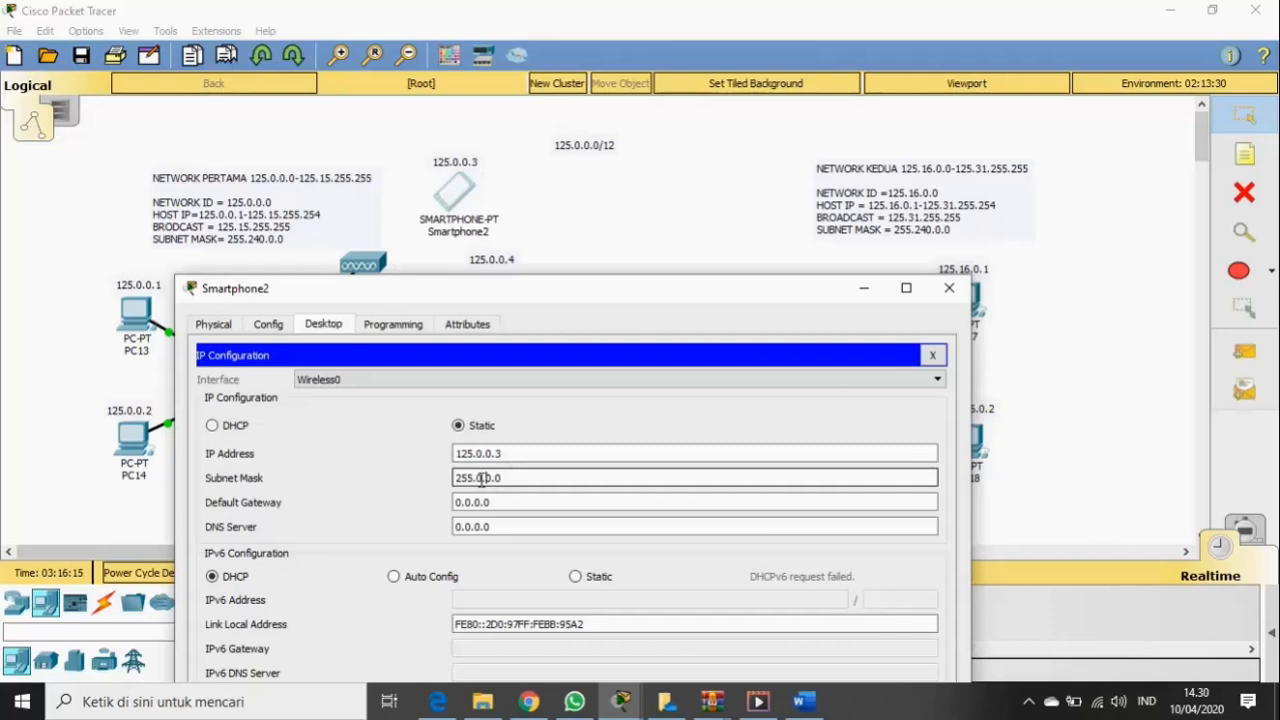
# - Correct Smartphone2's subnet mask to 255.240.0.0
pyautogui.click(506, 527)
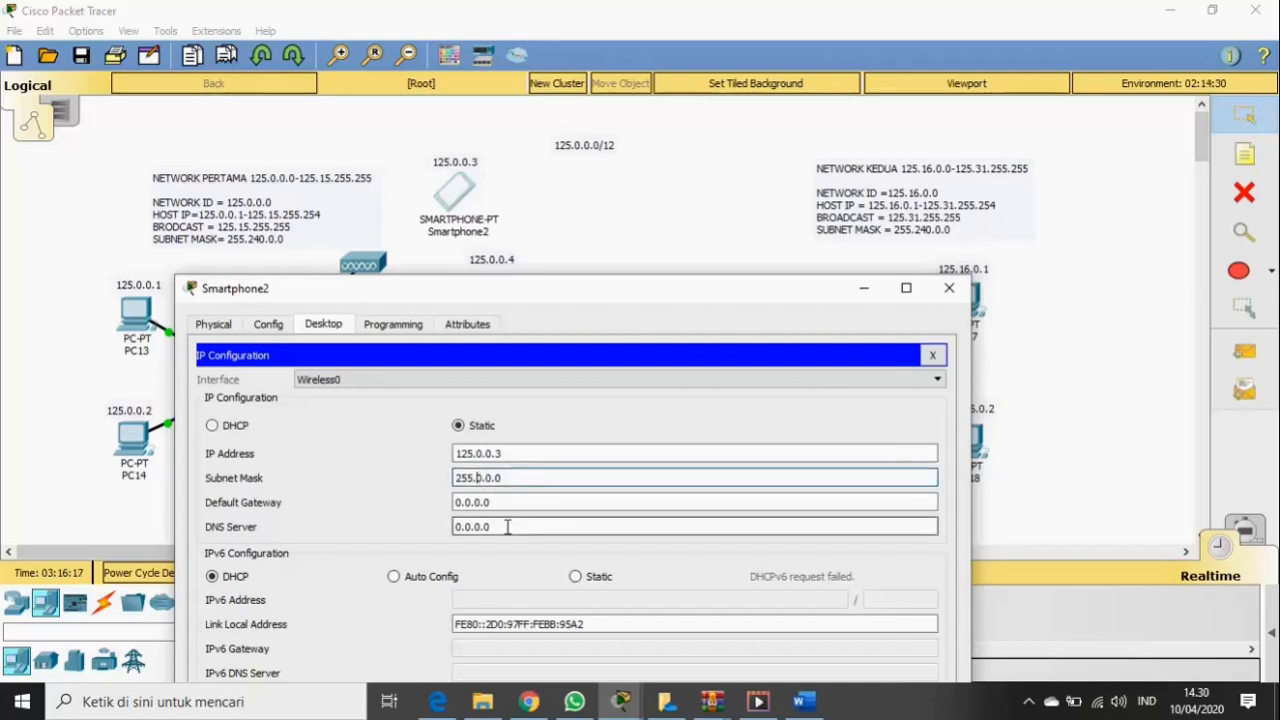
pyautogui.write('24')
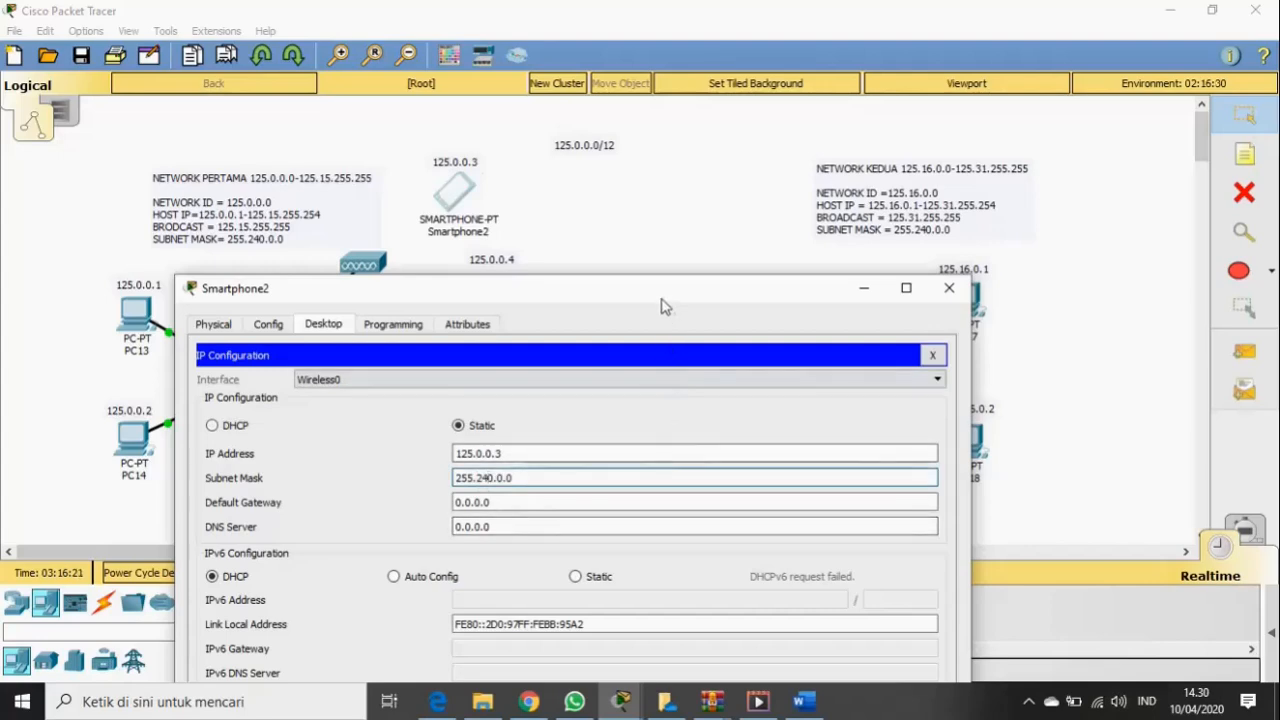
pyautogui.moveTo(655, 305); pyautogui.dragTo(678, 143)
pyautogui.press('BackSpace')
pyautogui.press('BackSpace')
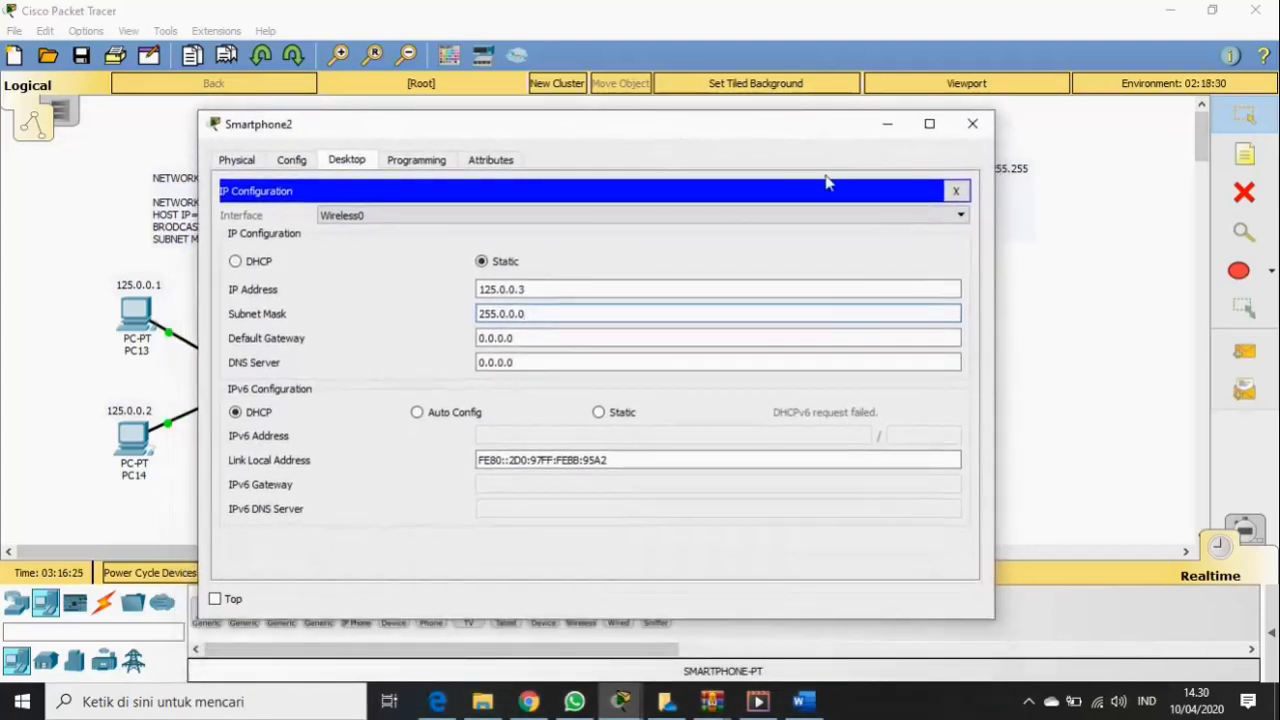
pyautogui.click(973, 124)
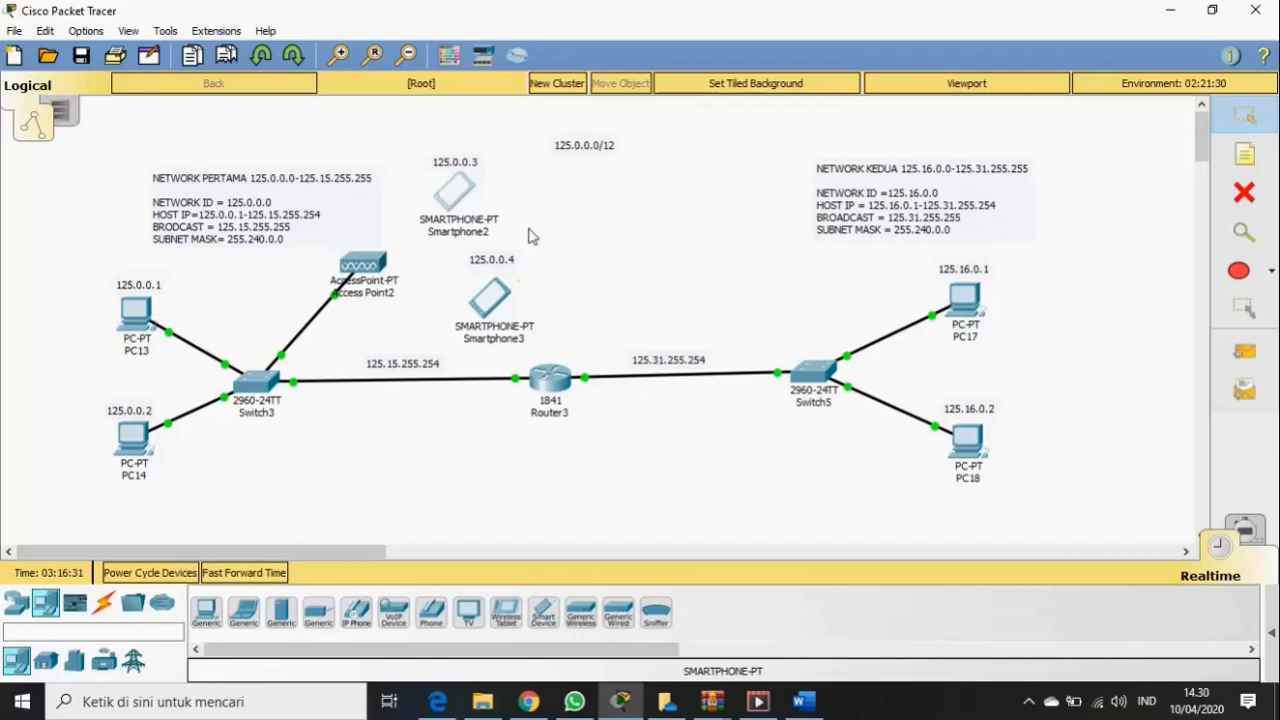
pyautogui.click(455, 192)
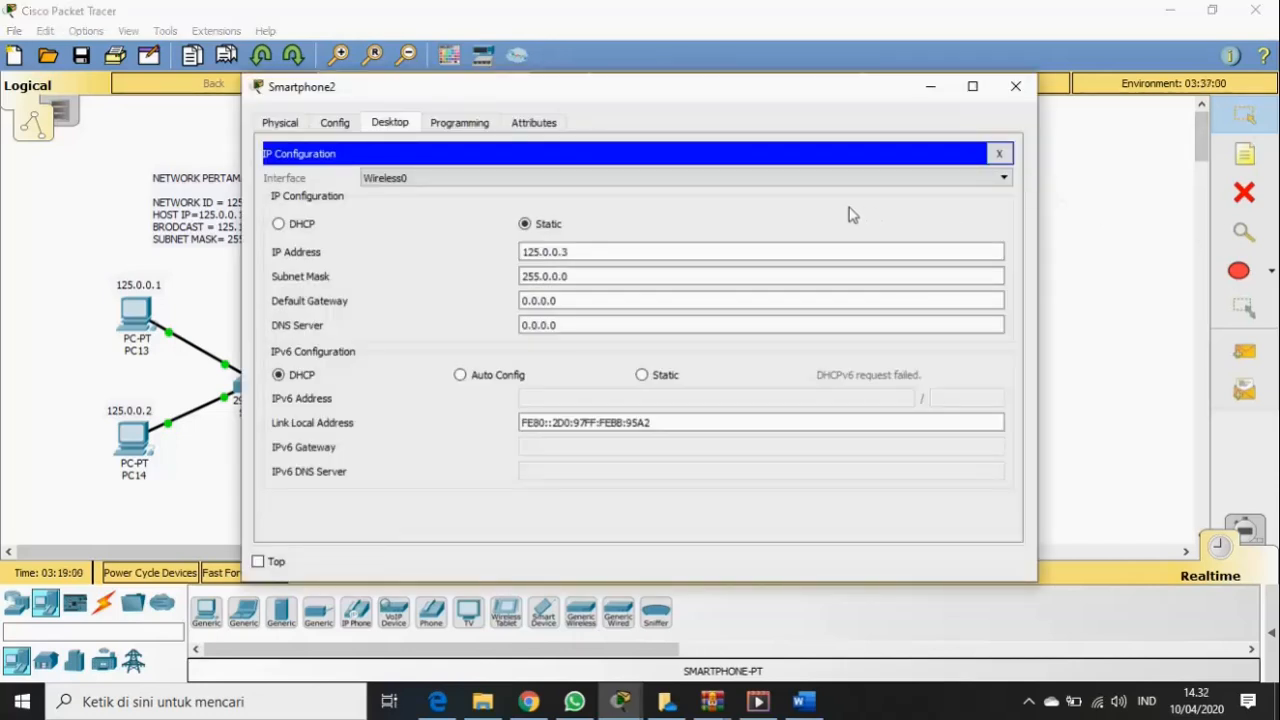
pyautogui.click(540, 276)
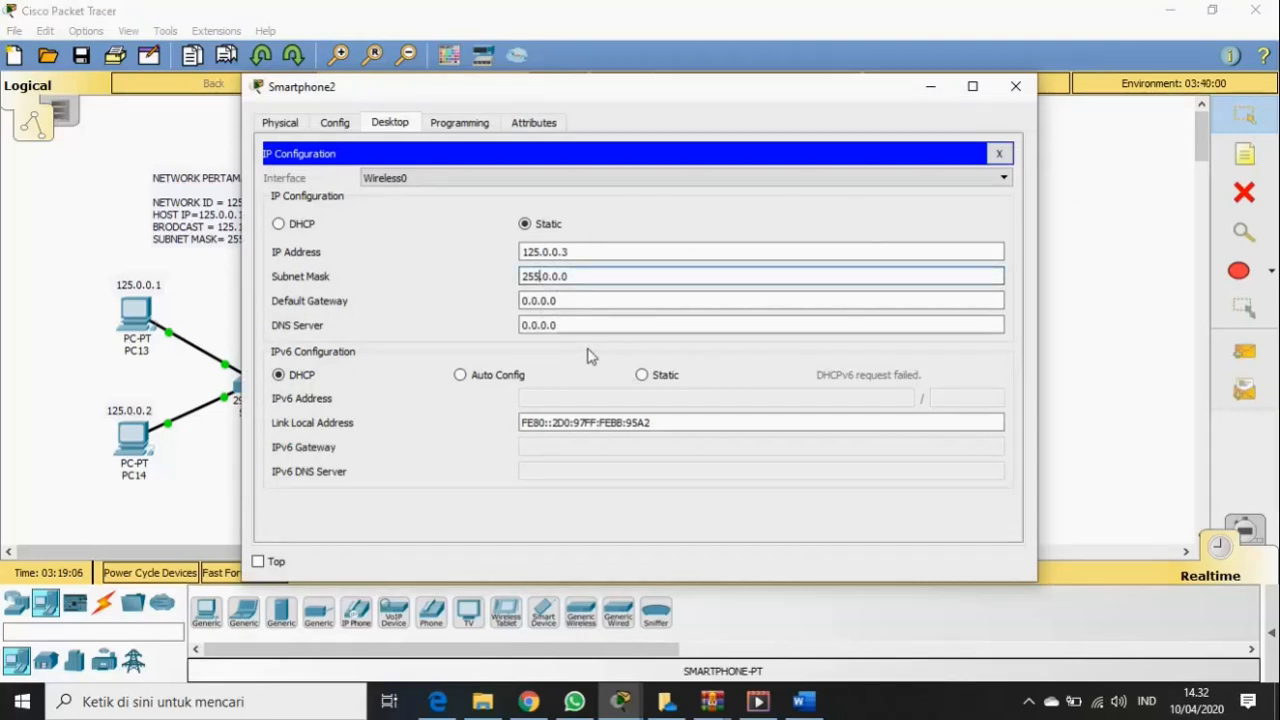
pyautogui.write('24')
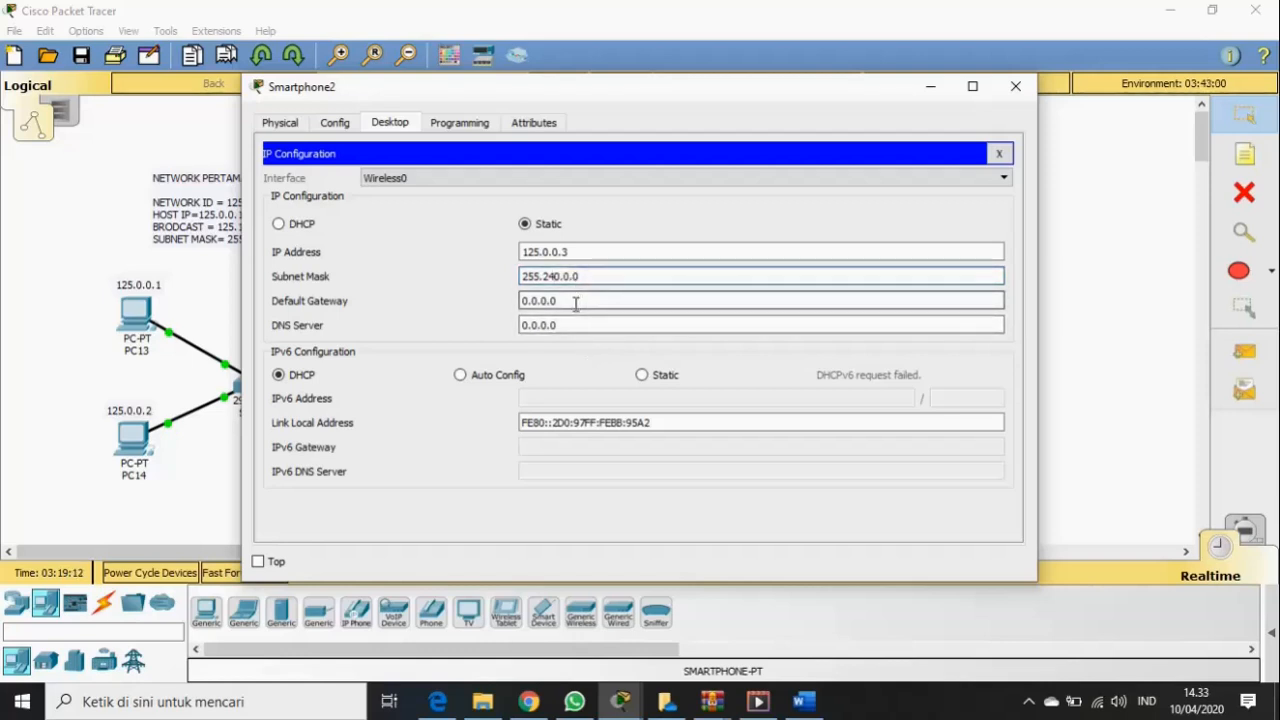
pyautogui.click(576, 303)
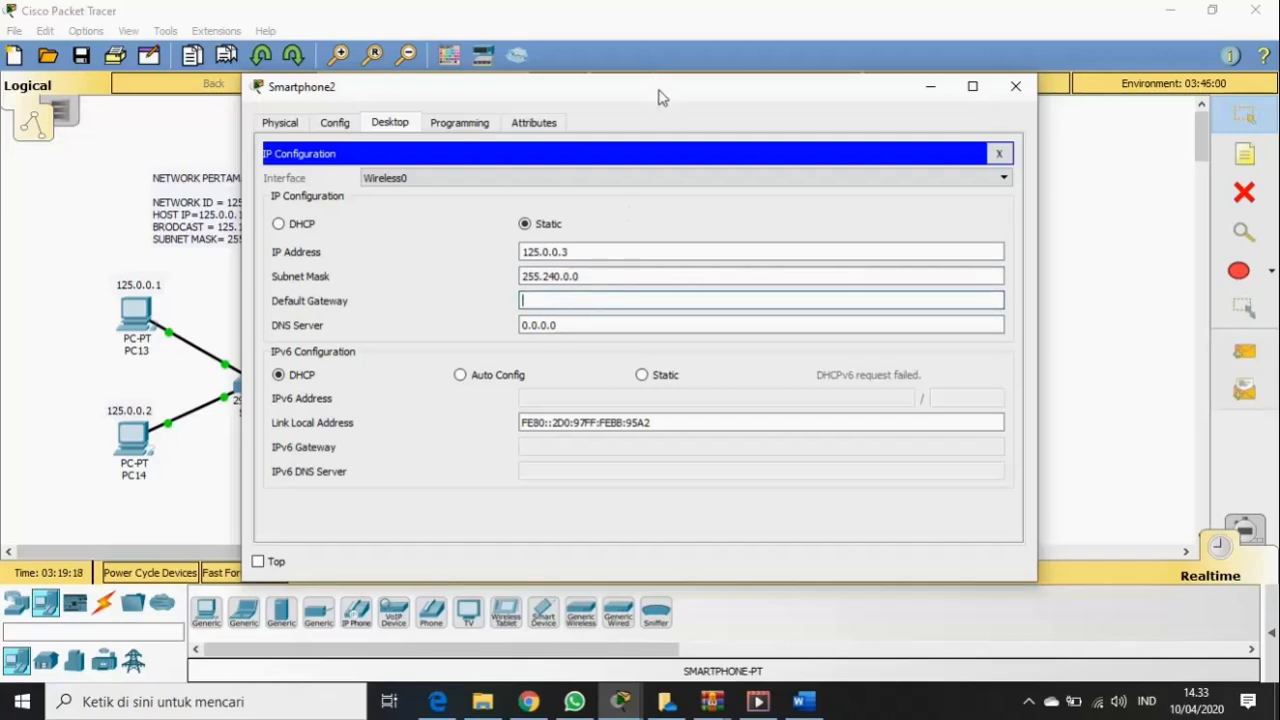
# - Set Smartphone2's default gateway to 125.15.255.254
pyautogui.moveTo(657, 94); pyautogui.dragTo(605, 423)
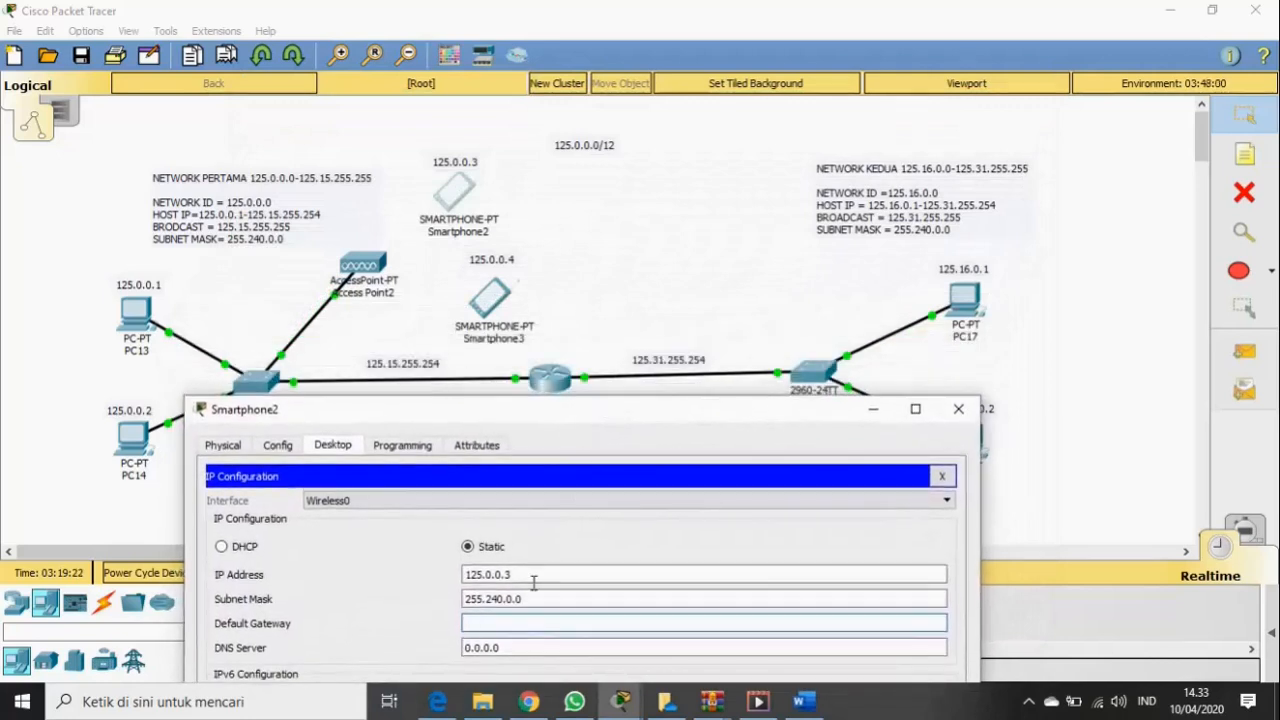
pyautogui.click(508, 625)
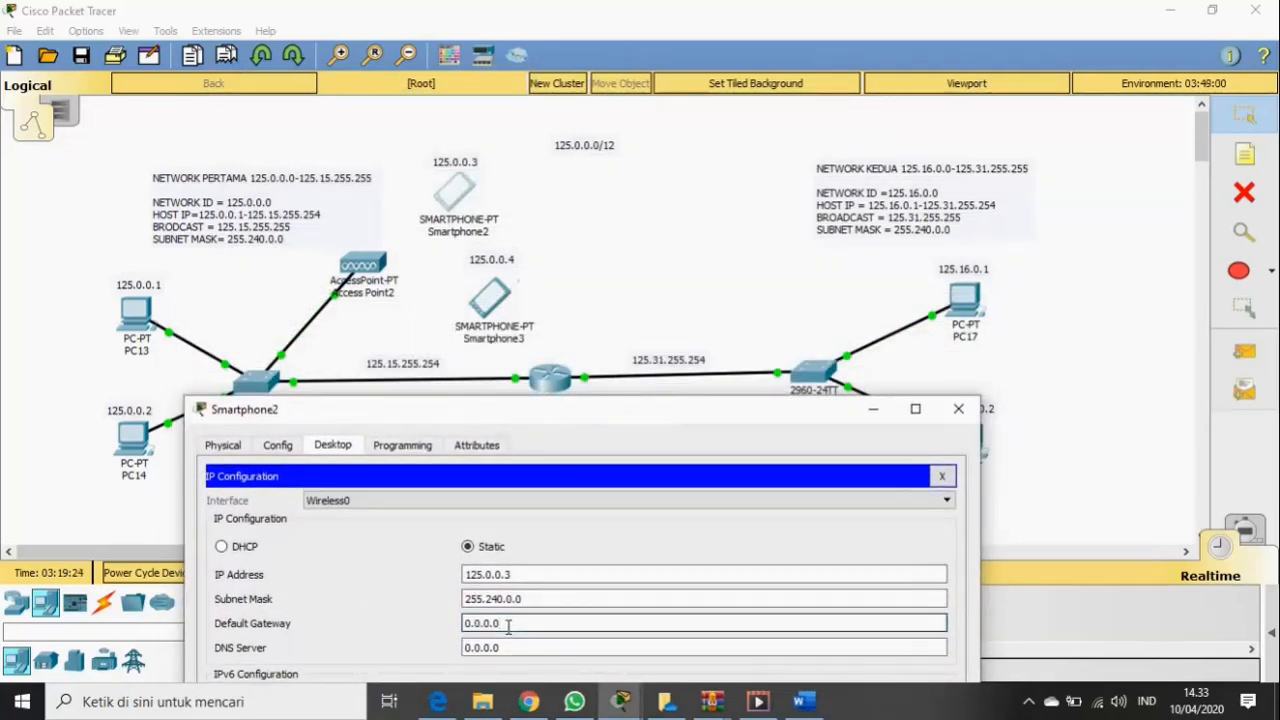
pyautogui.press('BackSpace')
pyautogui.press('BackSpace')
pyautogui.press('BackSpace')
pyautogui.press('BackSpace')
pyautogui.press('BackSpace')
pyautogui.press('BackSpace')
pyautogui.write('125.15.255.')
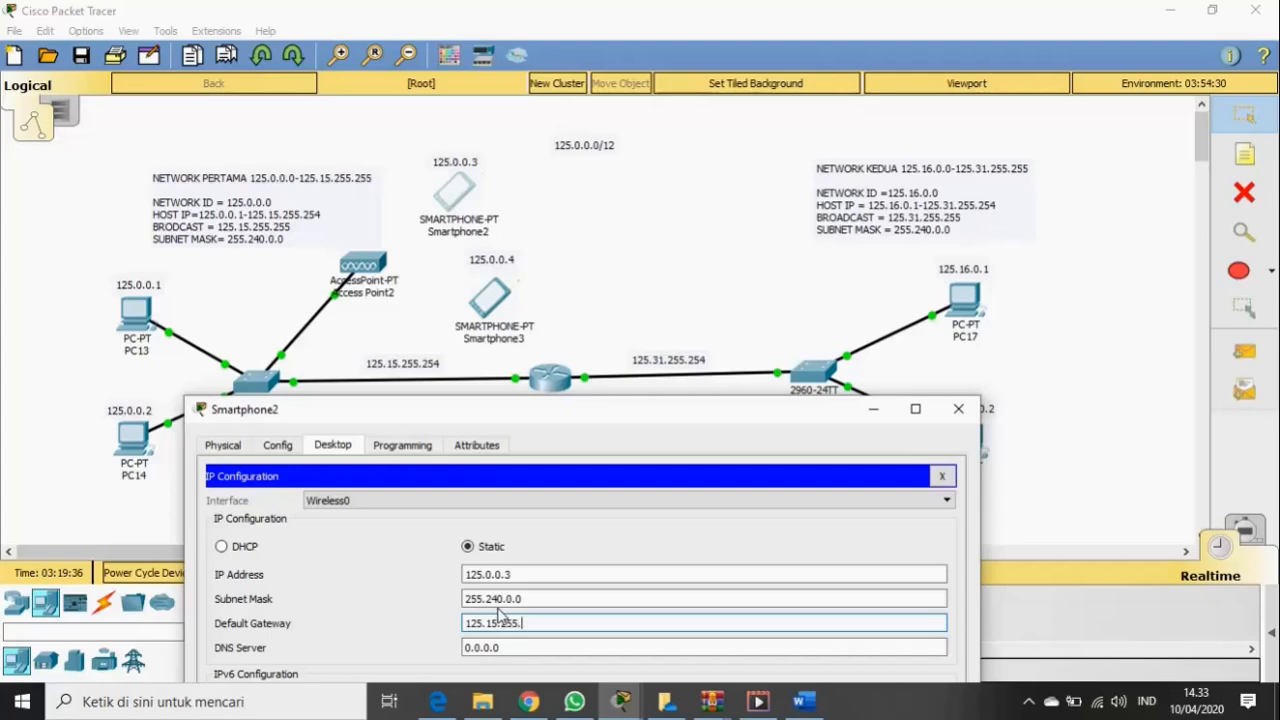
pyautogui.write('54')
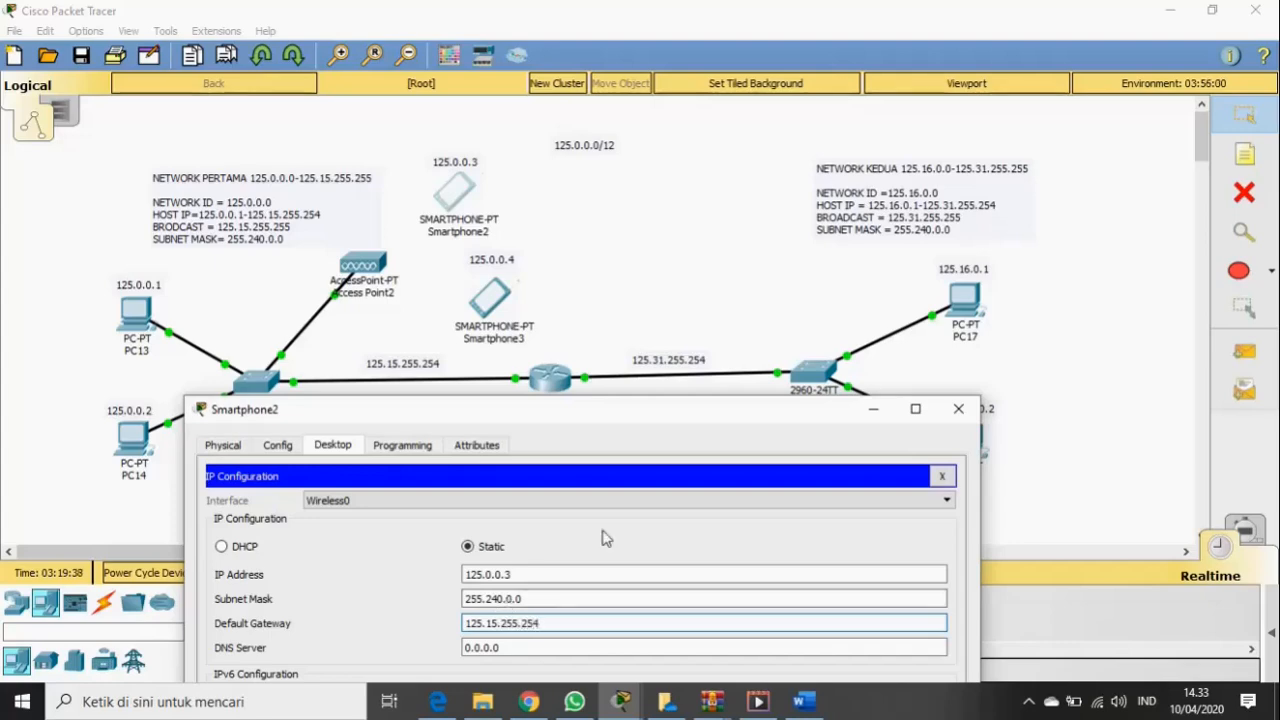
pyautogui.moveTo(650, 427); pyautogui.dragTo(895, 177)
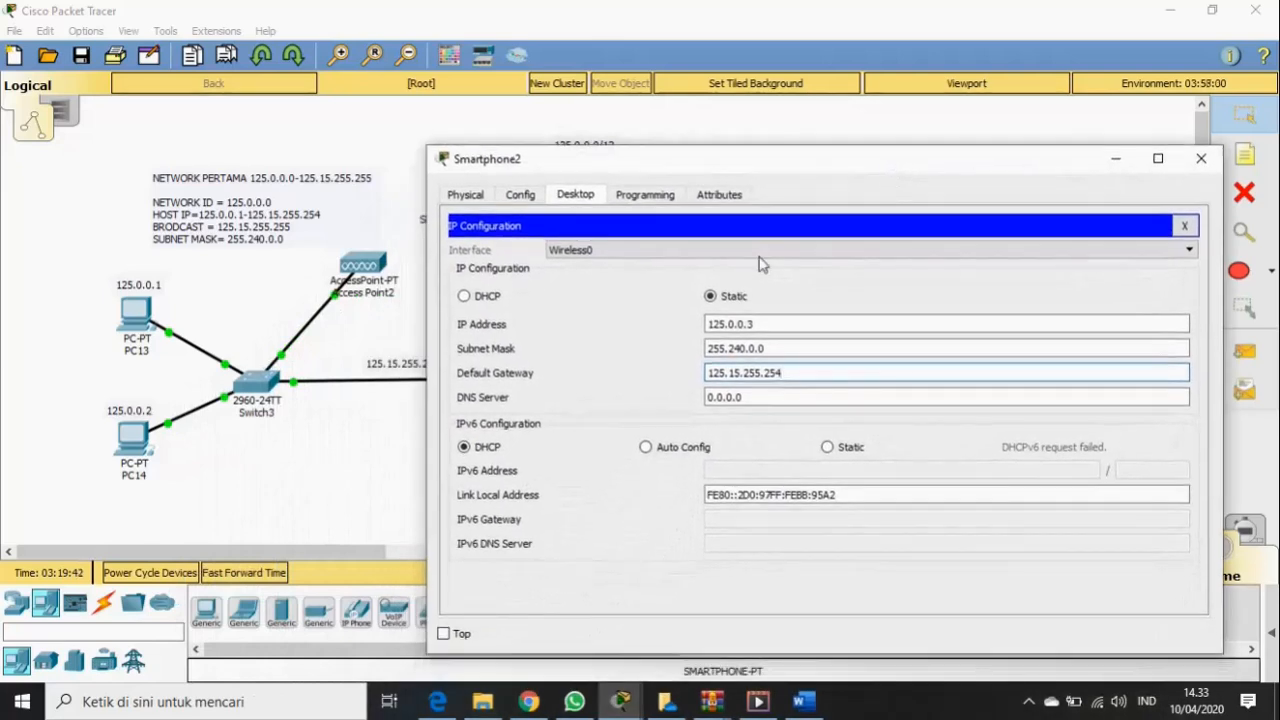
# - Set Smartphone2's Wireless0 SSID to SDR with WPA2-PSK and the shared pass phrase
pyautogui.click(520, 195)
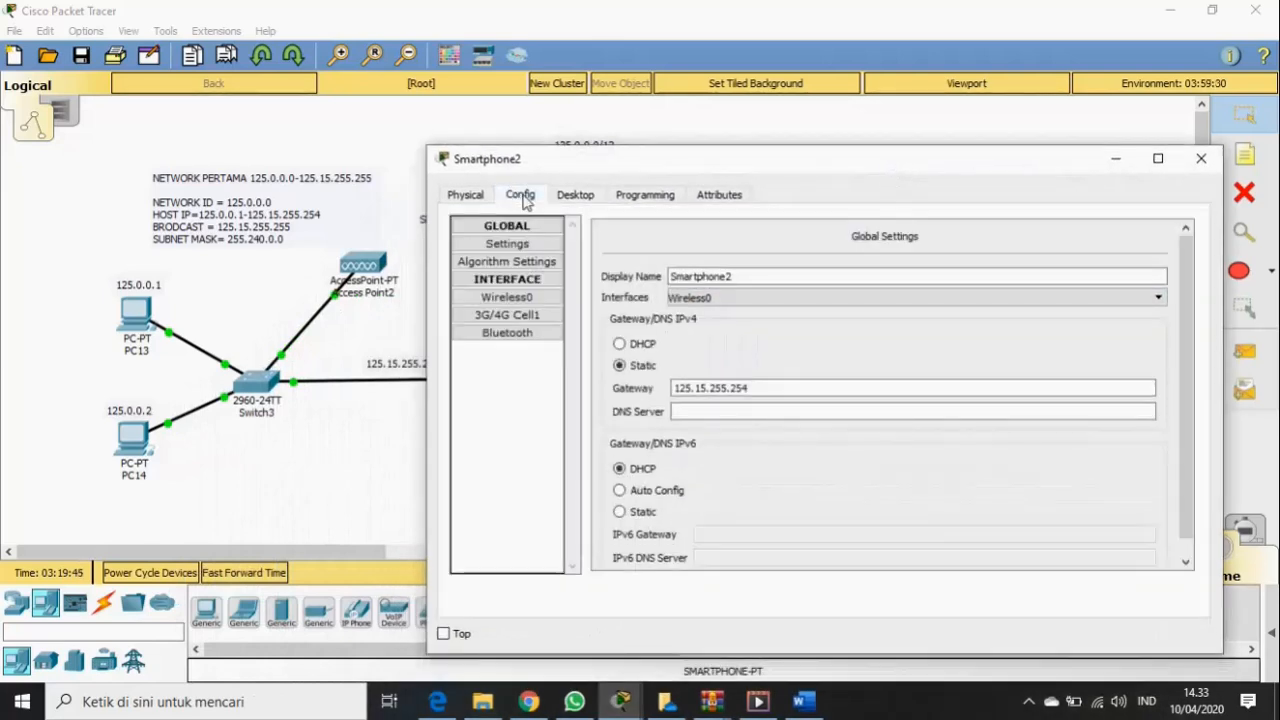
pyautogui.click(527, 300)
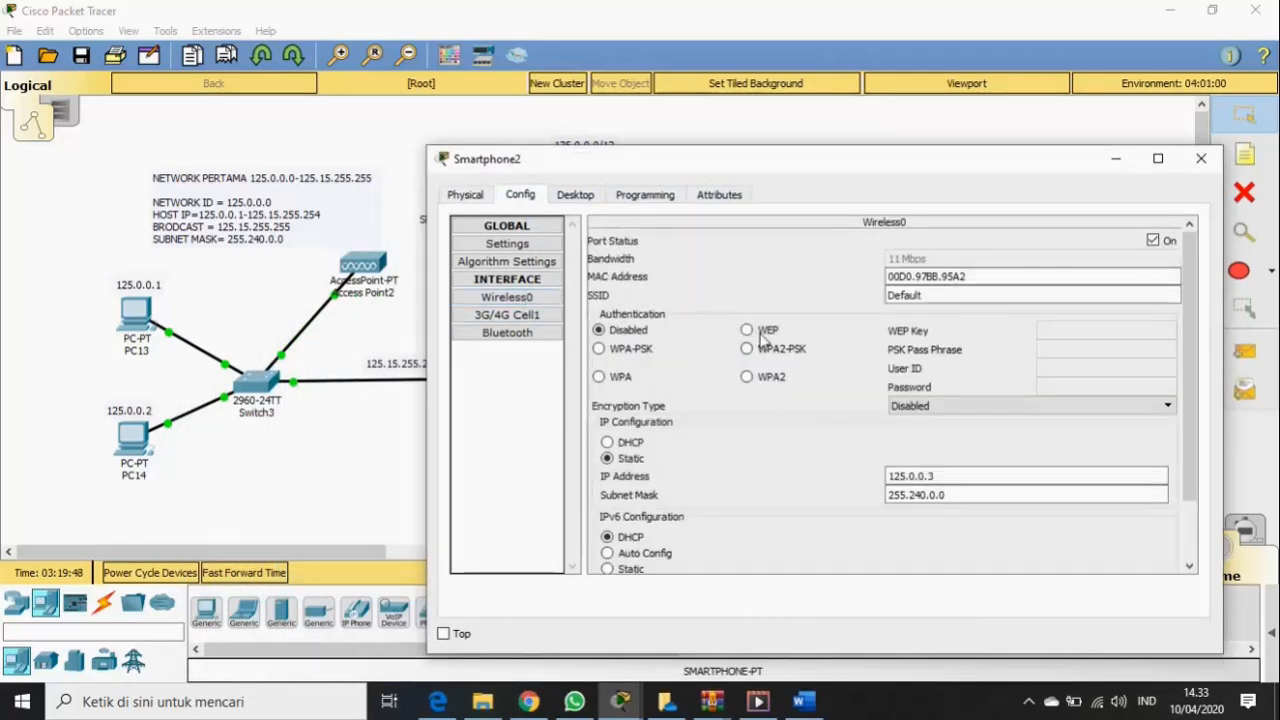
pyautogui.click(958, 294)
pyautogui.moveTo(924, 296); pyautogui.dragTo(884, 300)
pyautogui.press('BackSpace')
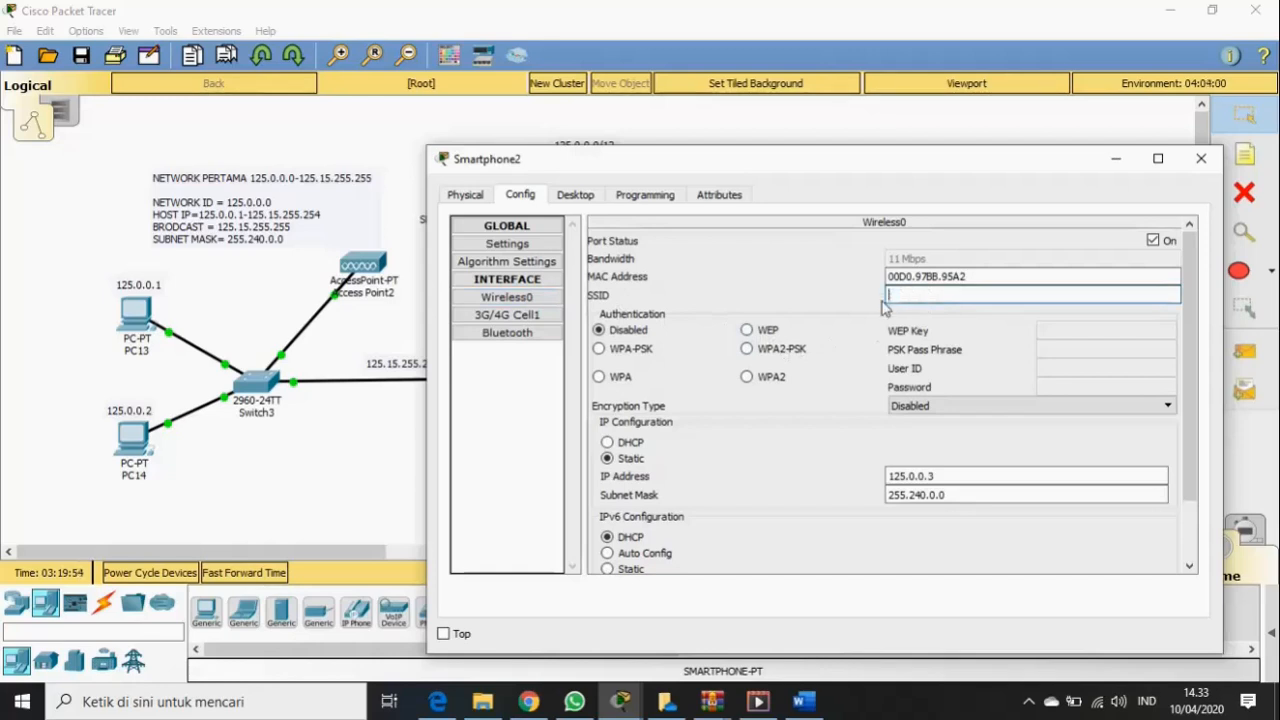
pyautogui.write('SDR')
pyautogui.click(760, 351)
pyautogui.click(1044, 349)
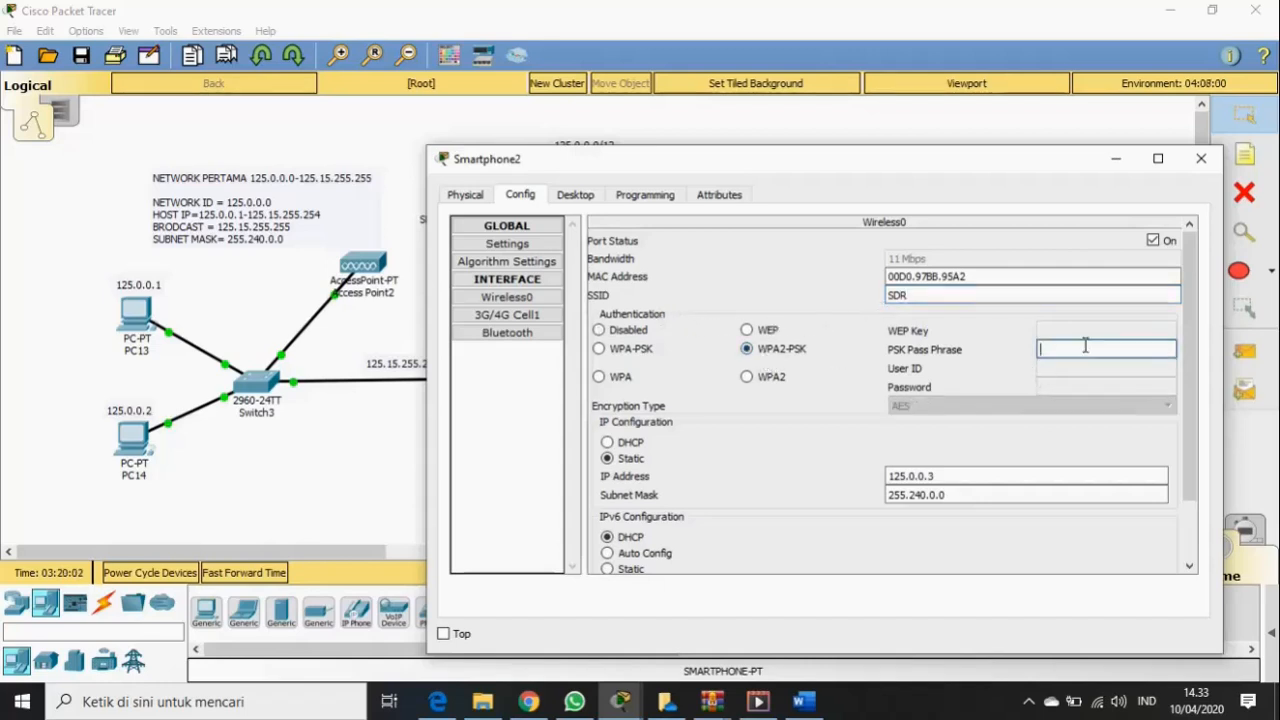
pyautogui.write('SDR12345')
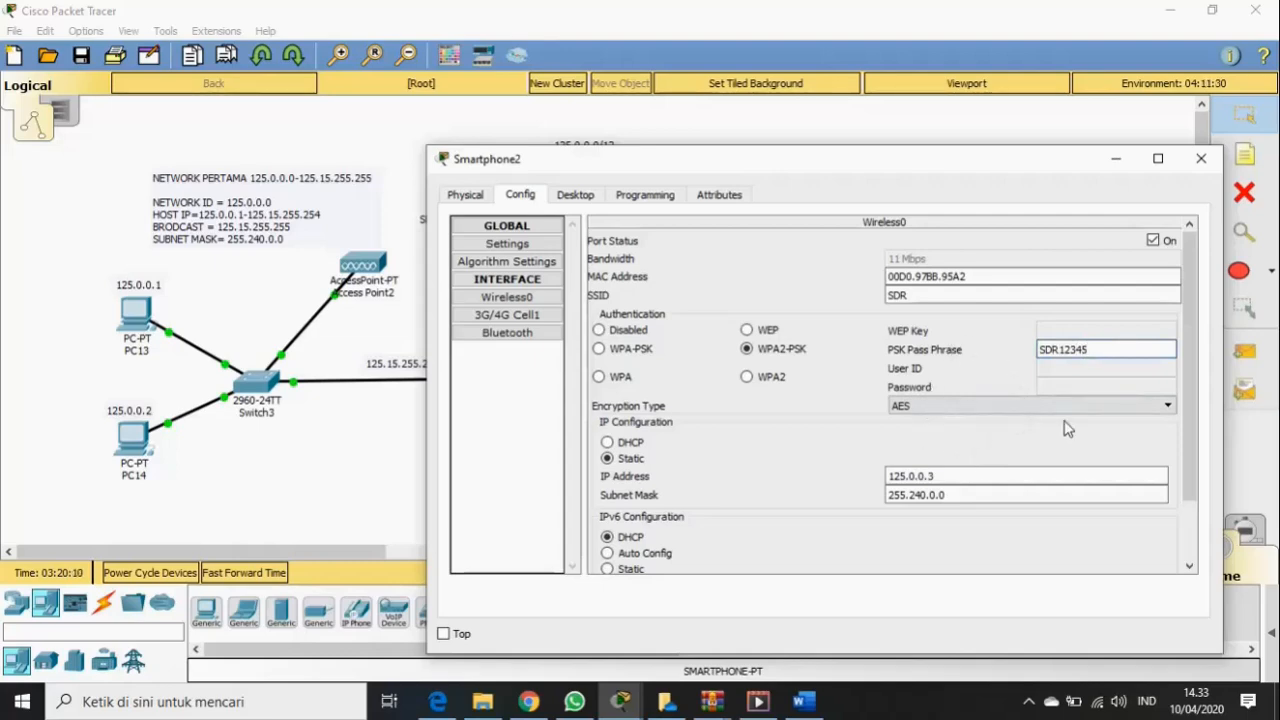
pyautogui.click(1201, 162)
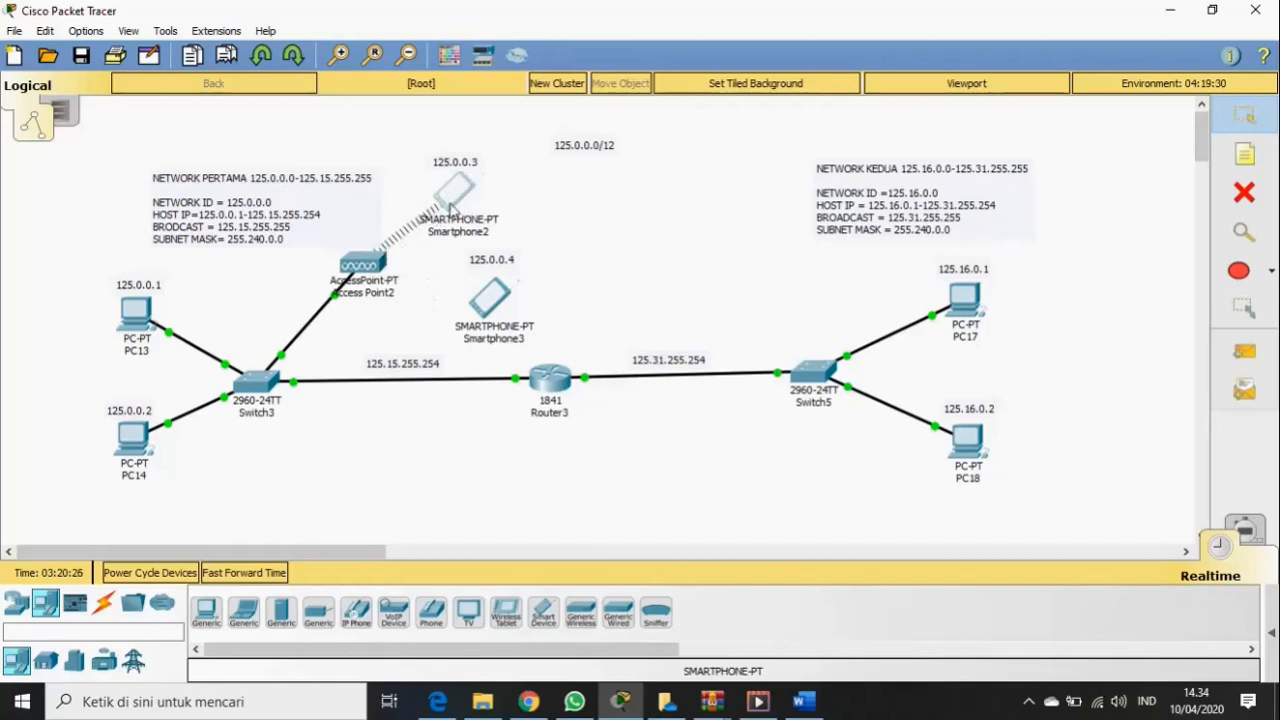
# - Switch Smartphone3 to static addressing with IP address 125.0.0.4
pyautogui.moveTo(440, 208)
pyautogui.click(492, 305)
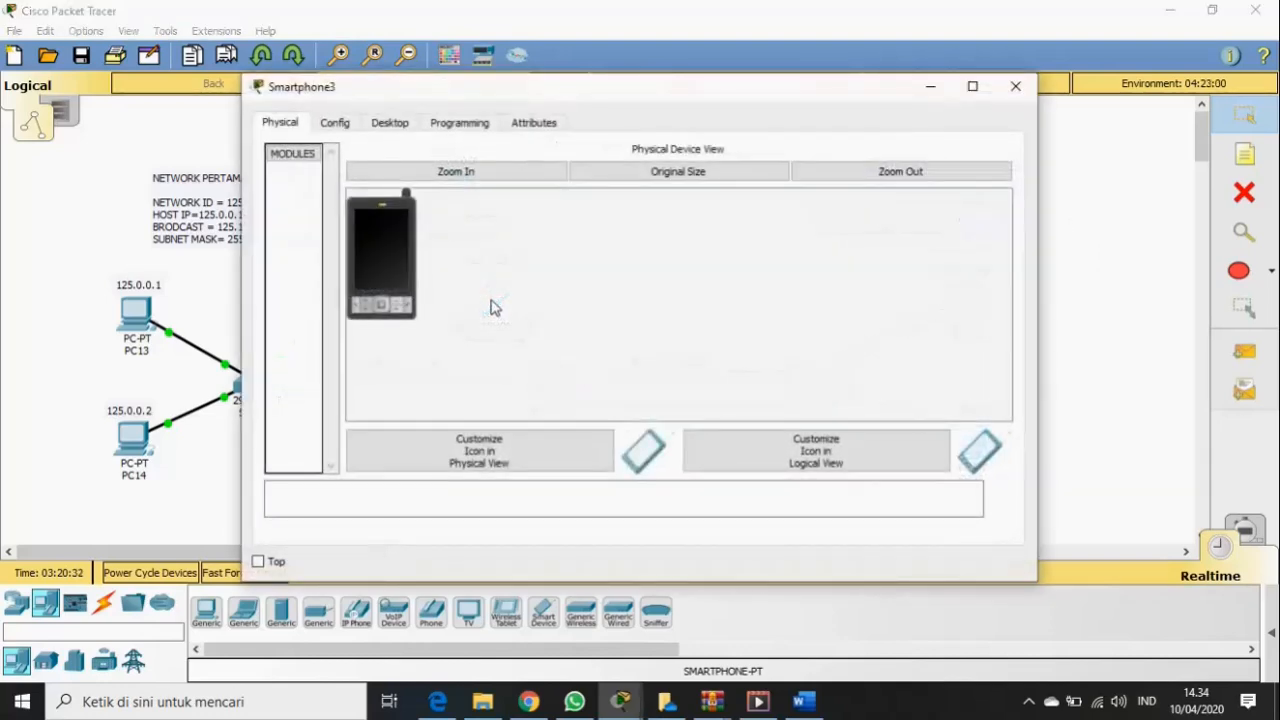
pyautogui.click(392, 124)
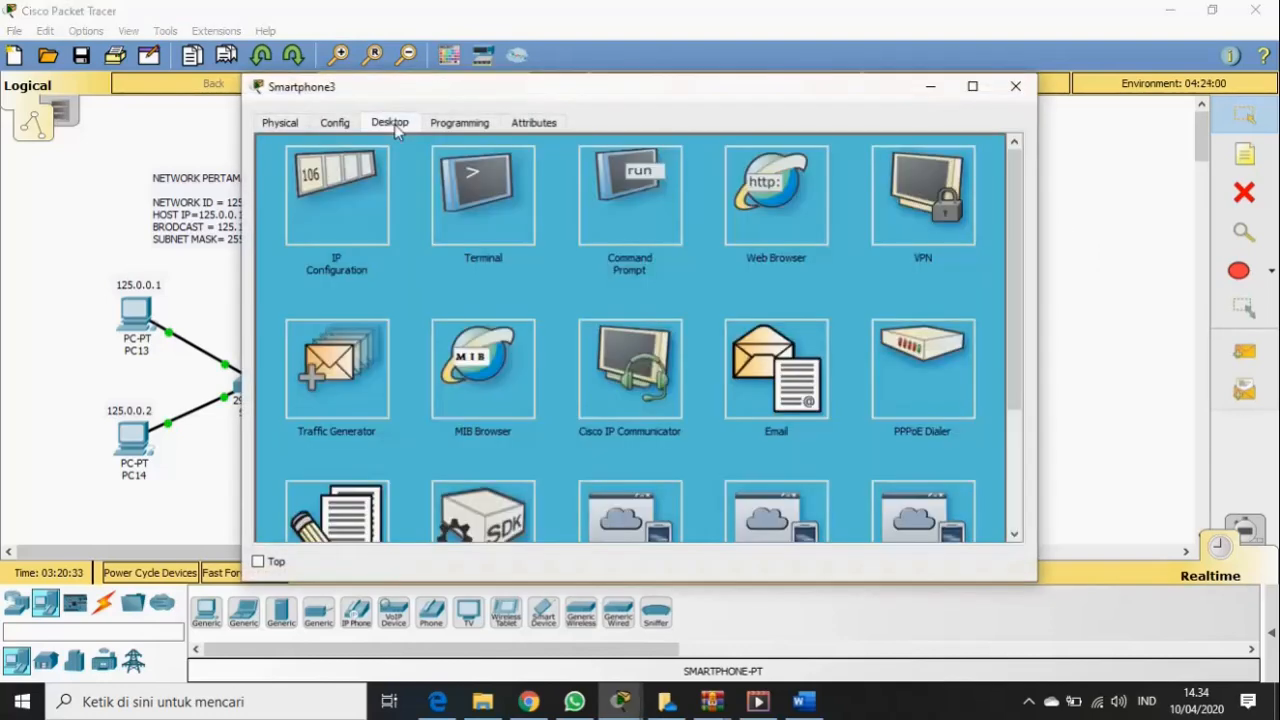
pyautogui.click(365, 182)
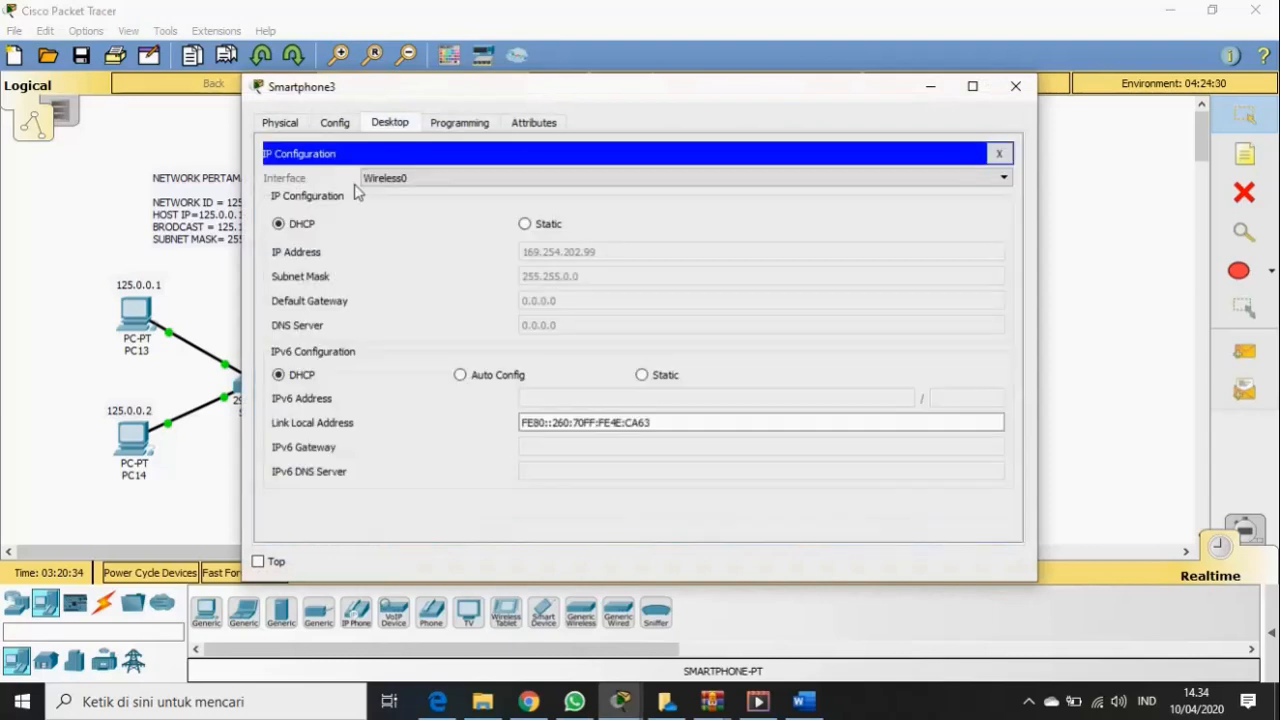
pyautogui.click(546, 226)
pyautogui.click(554, 253)
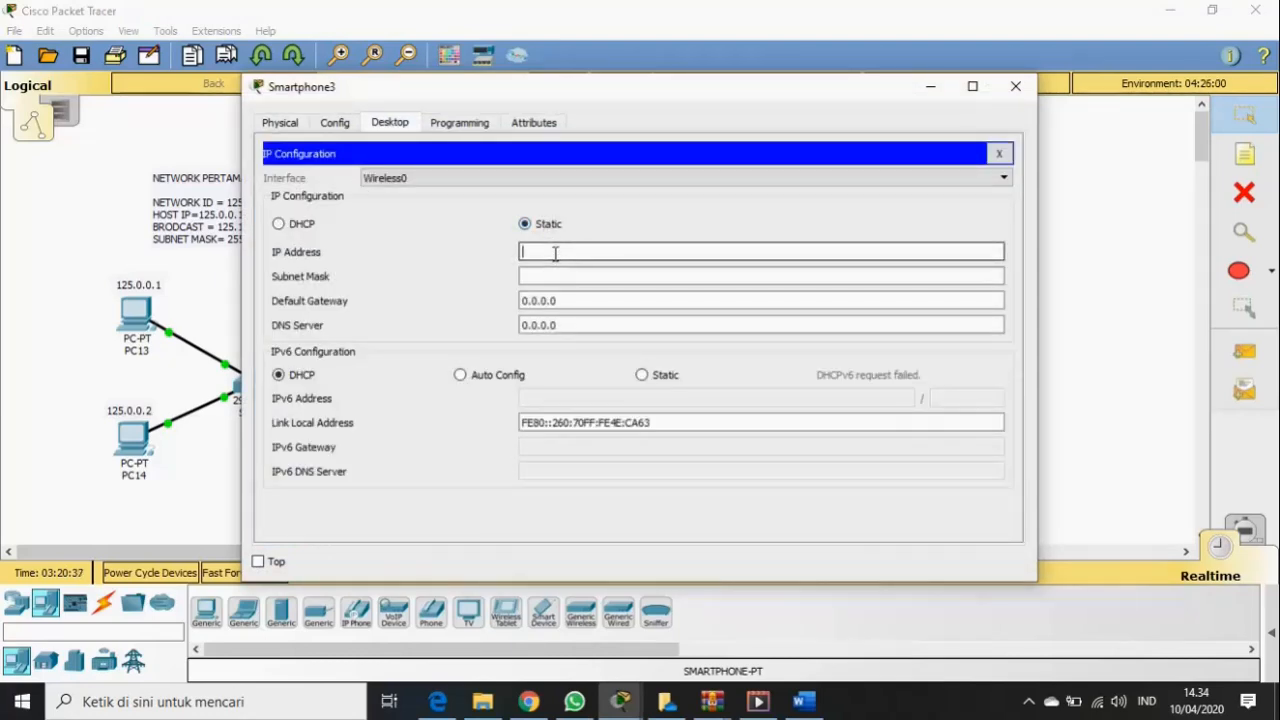
pyautogui.moveTo(651, 91); pyautogui.dragTo(611, 305)
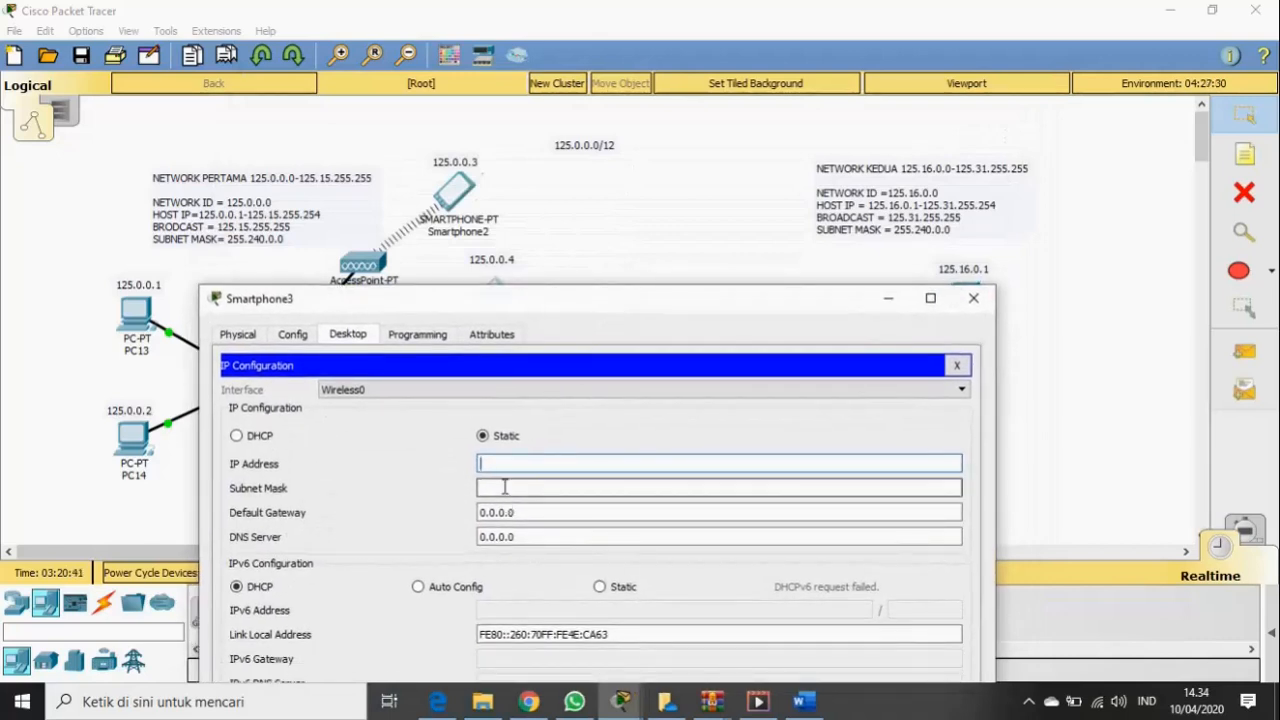
pyautogui.write('125.0.04')
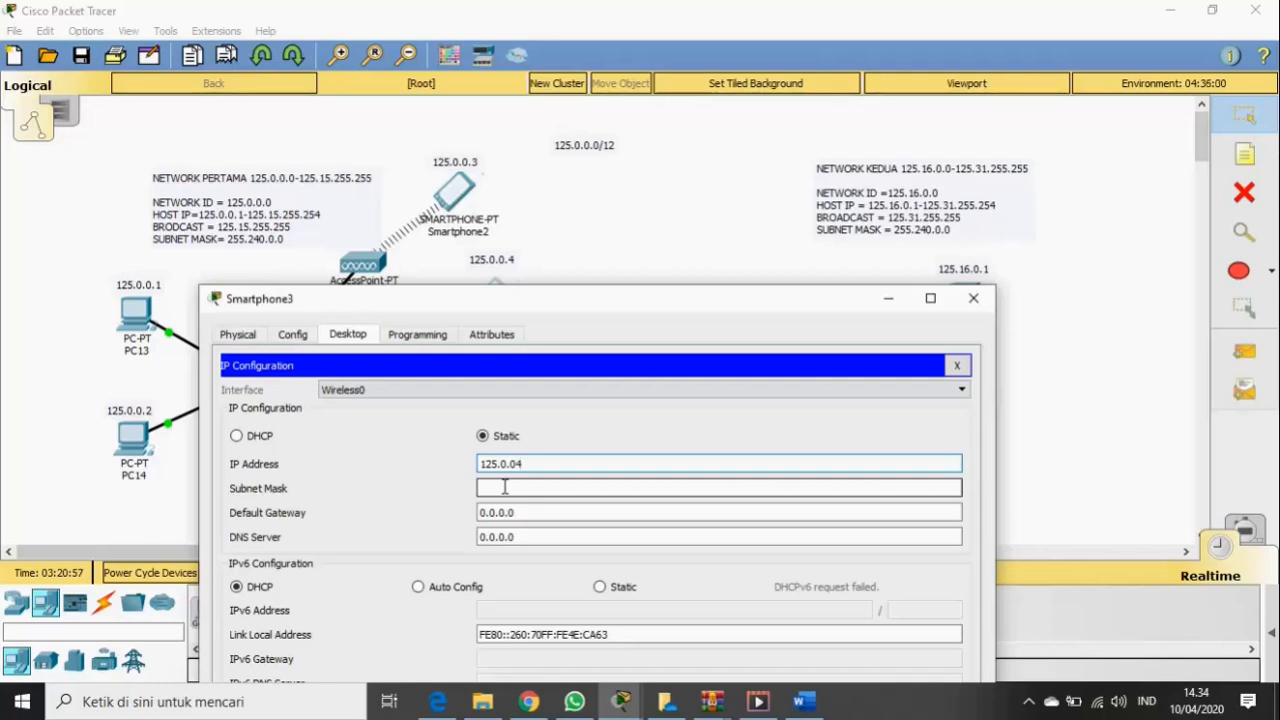
pyautogui.press('BackSpace')
pyautogui.write('.4')
# - Enter subnet mask 255.240.0.0 and default gateway 125.15.255.254 for Smartphone3
pyautogui.click(500, 488)
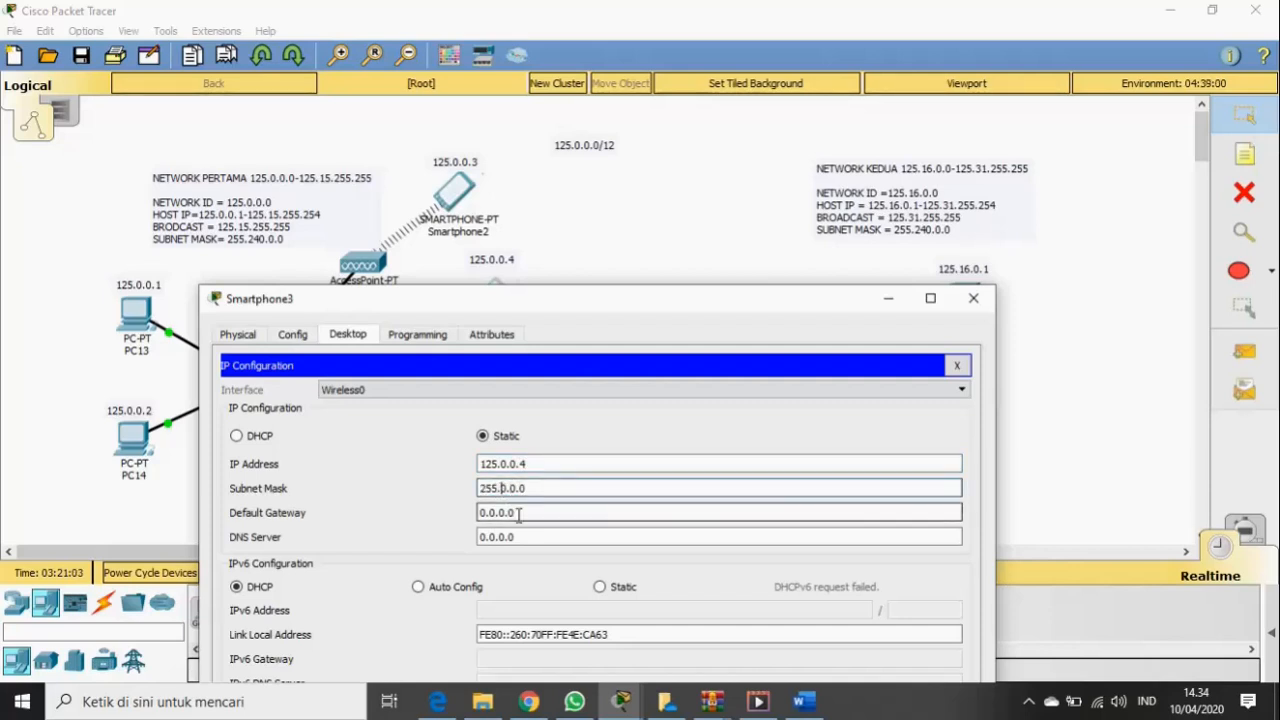
pyautogui.write('240')
pyautogui.press('BackSpace')
pyautogui.moveTo(518, 514); pyautogui.dragTo(476, 514)
pyautogui.press('BackSpace')
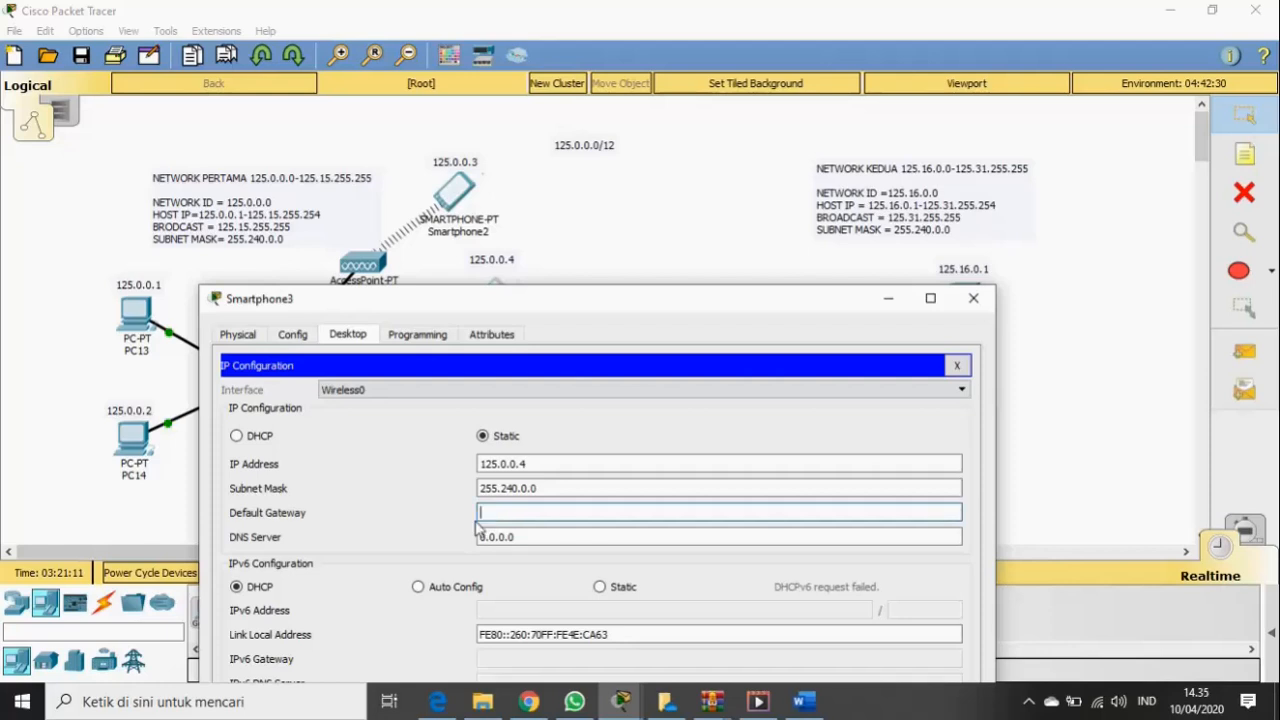
pyautogui.moveTo(594, 307); pyautogui.dragTo(634, 423)
pyautogui.click(560, 626)
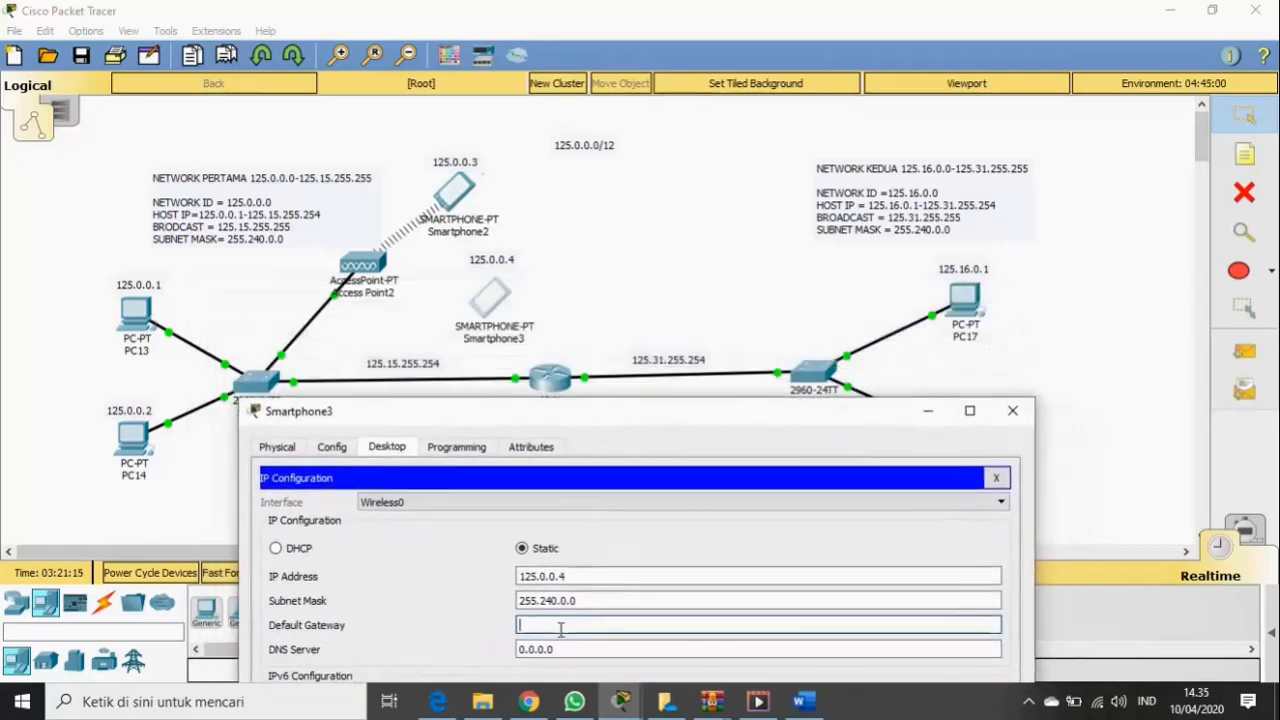
pyautogui.write('125')
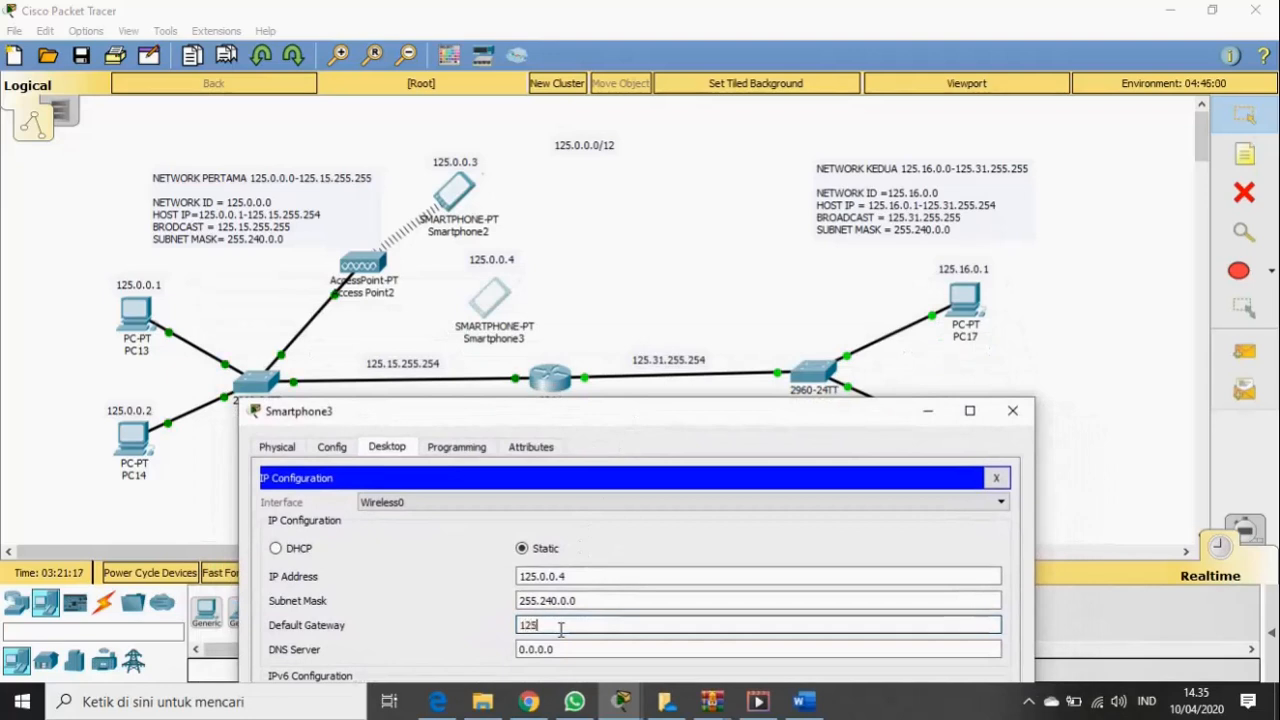
pyautogui.write('.15')
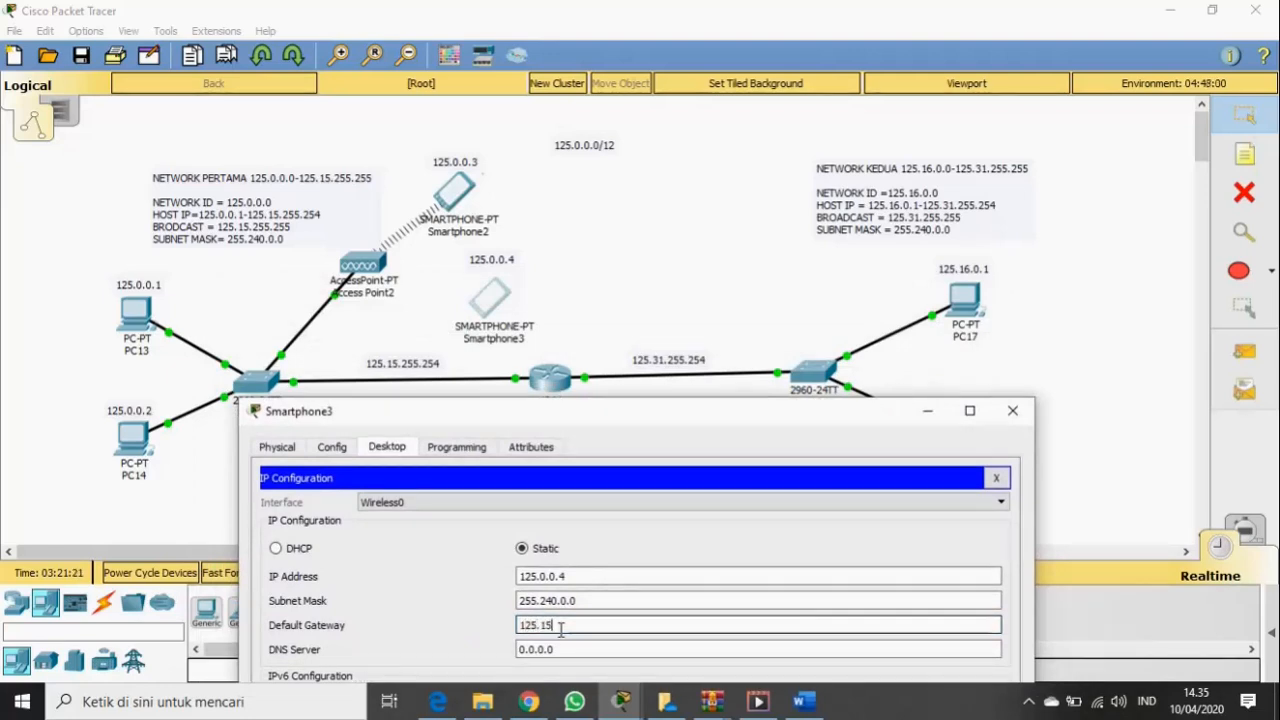
pyautogui.write('.255')
pyautogui.write('.')
pyautogui.write('254')
pyautogui.moveTo(561, 628); pyautogui.dragTo(517, 626)
pyautogui.press('BackSpace')
pyautogui.write('125')
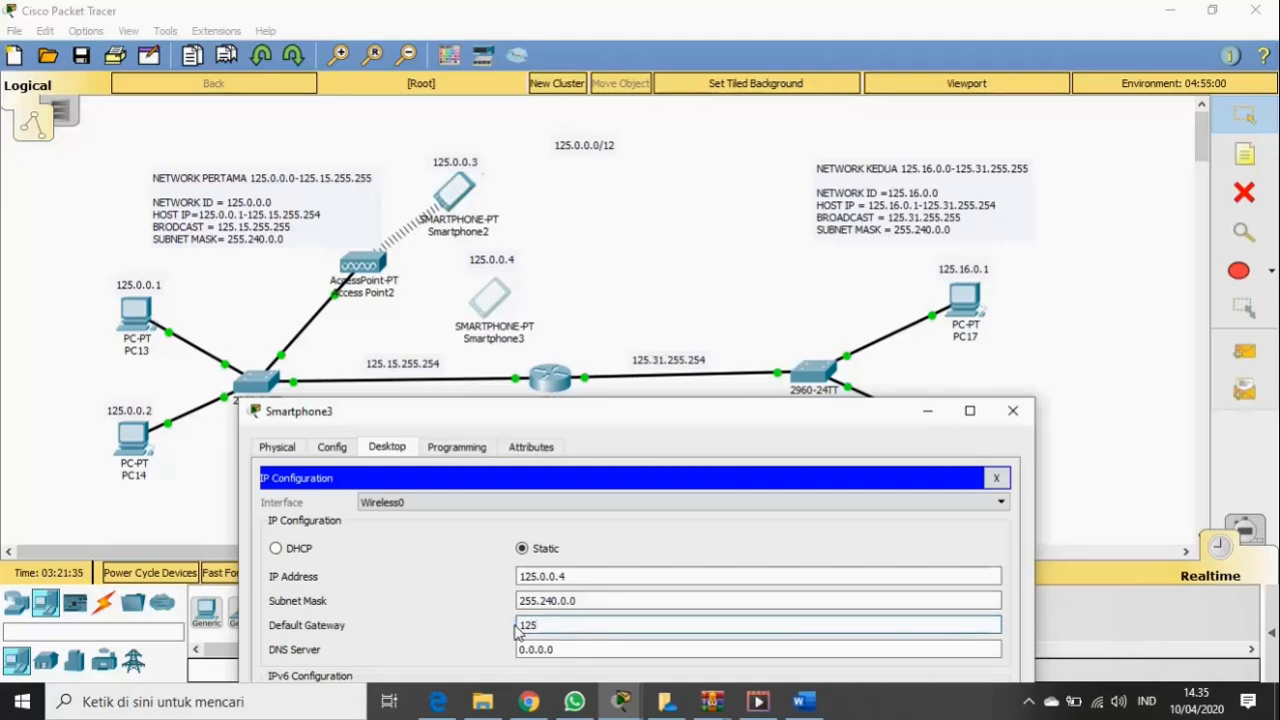
pyautogui.write('.15.255.254')
pyautogui.moveTo(654, 428); pyautogui.dragTo(720, 357)
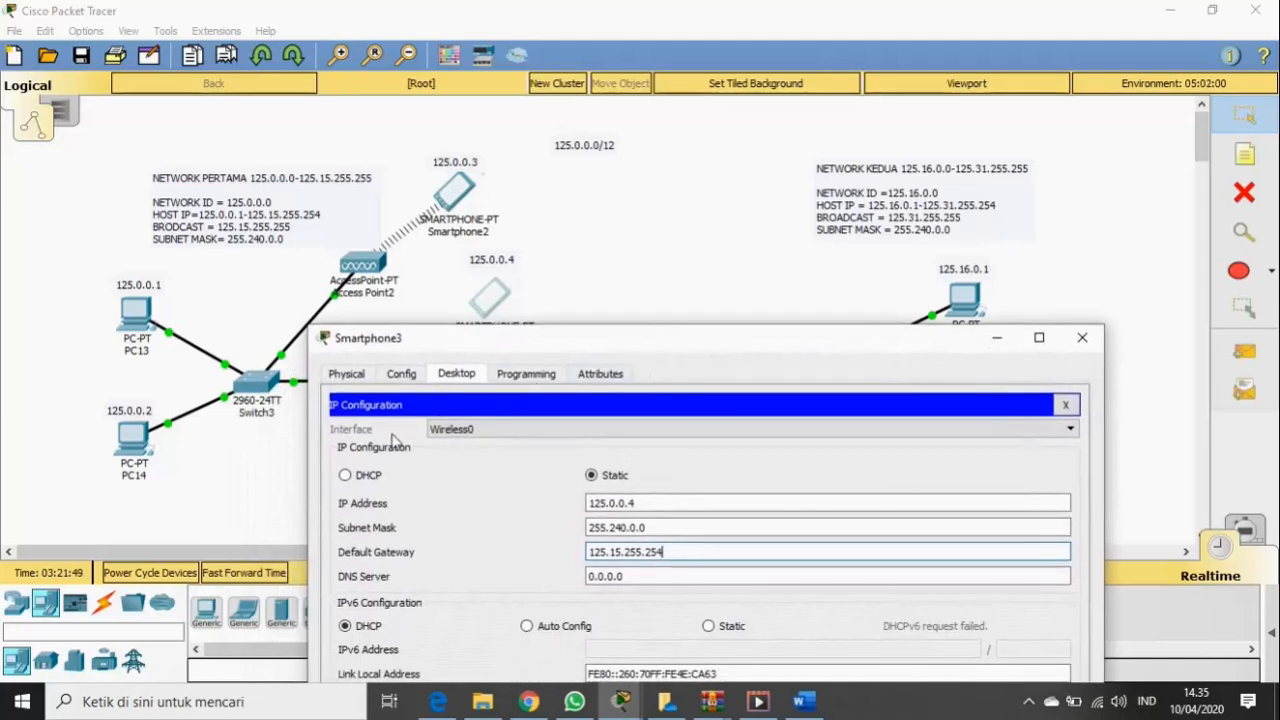
# - Set Smartphone3's Wireless0 SSID to SDR with WPA2-PSK and the shared pass phrase
pyautogui.click(401, 373)
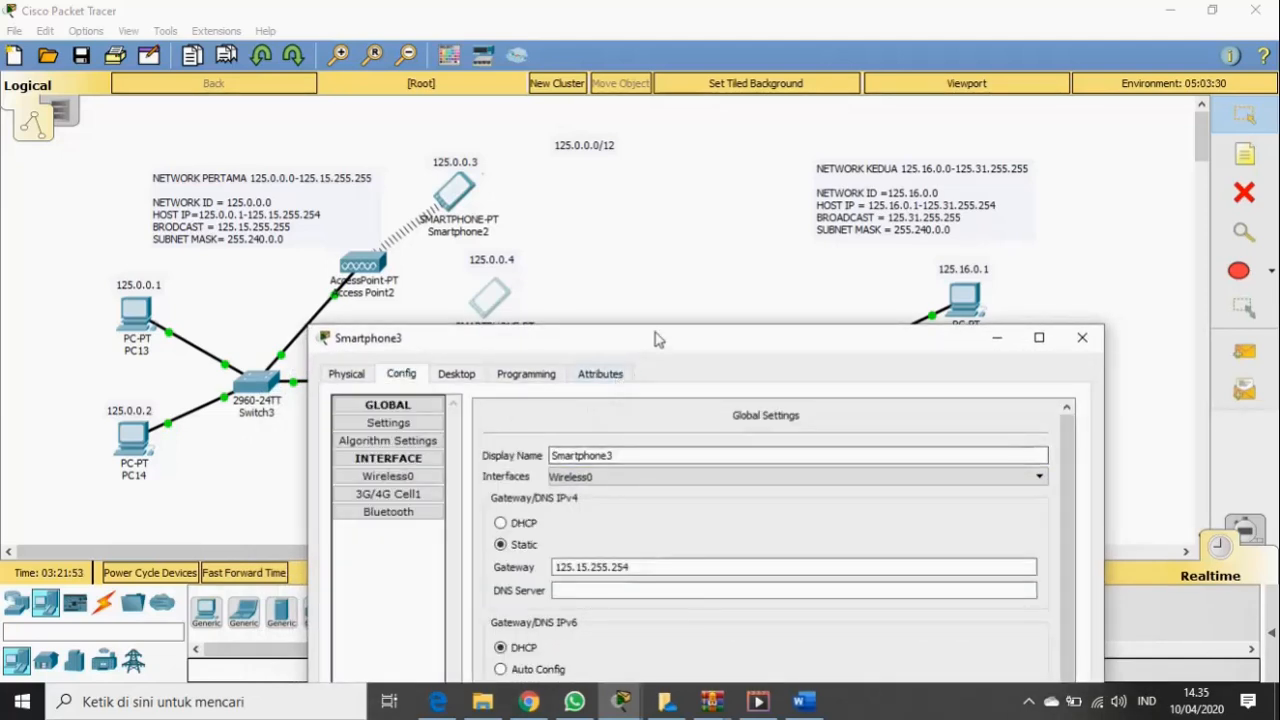
pyautogui.moveTo(654, 337); pyautogui.dragTo(740, 172)
pyautogui.click(490, 312)
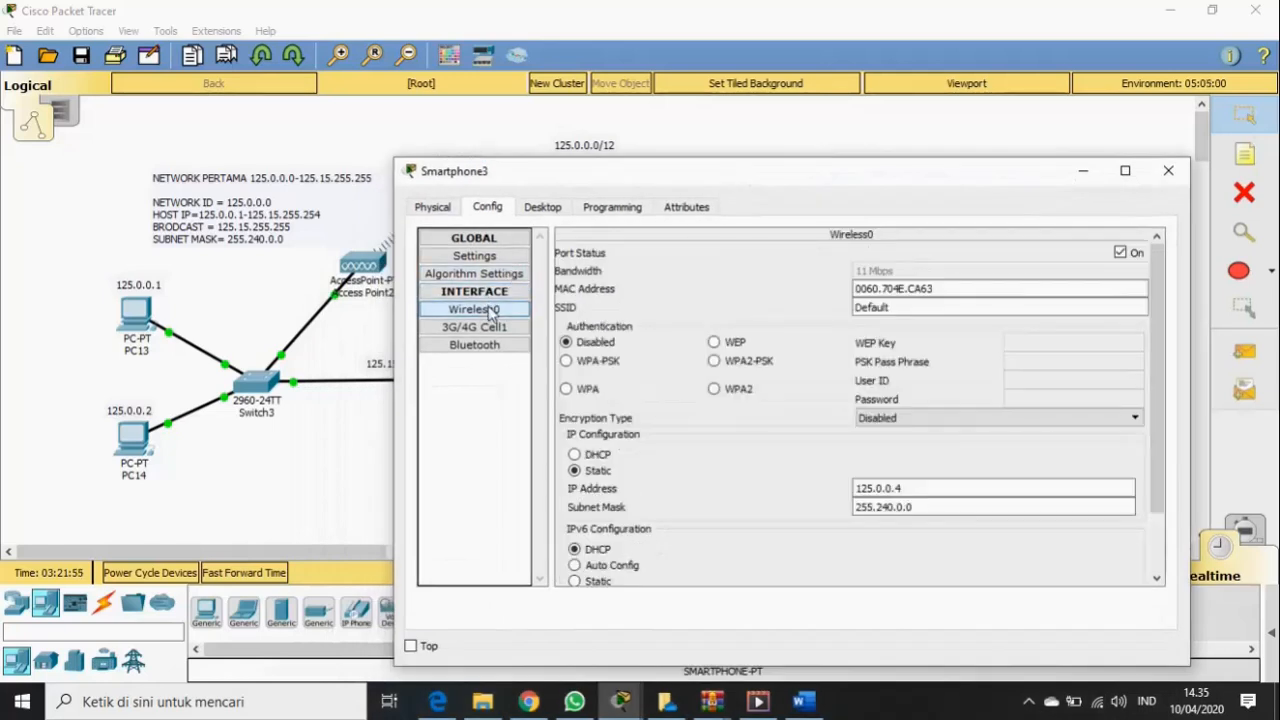
pyautogui.moveTo(900, 307); pyautogui.dragTo(848, 312)
pyautogui.press('BackSpace')
pyautogui.write('SDR')
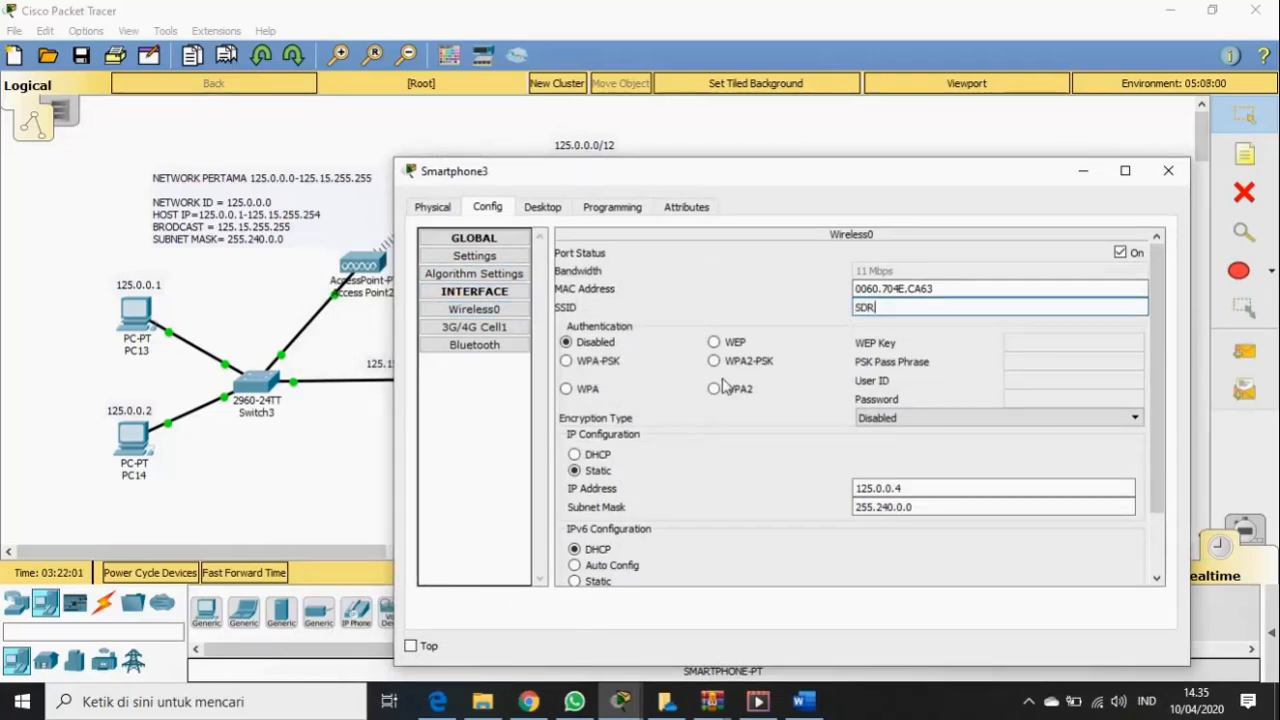
pyautogui.click(735, 366)
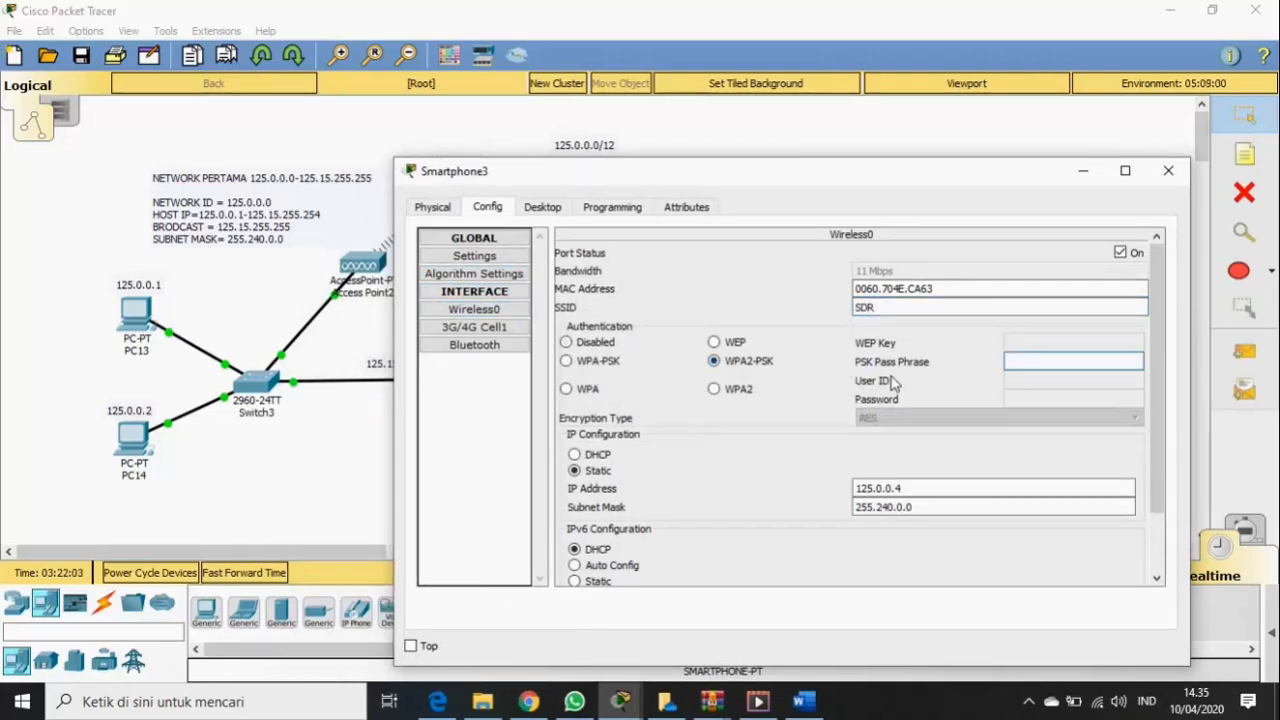
pyautogui.click(1016, 358)
pyautogui.write('SDR12345')
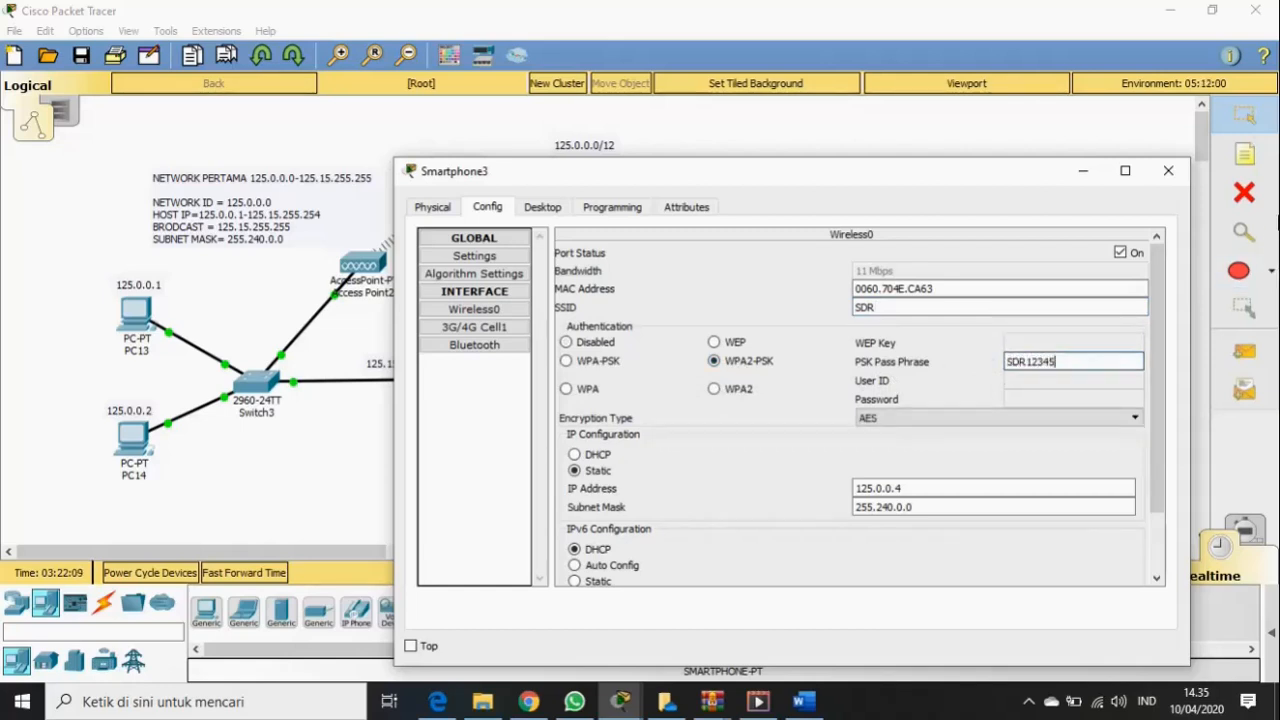
pyautogui.click(1166, 175)
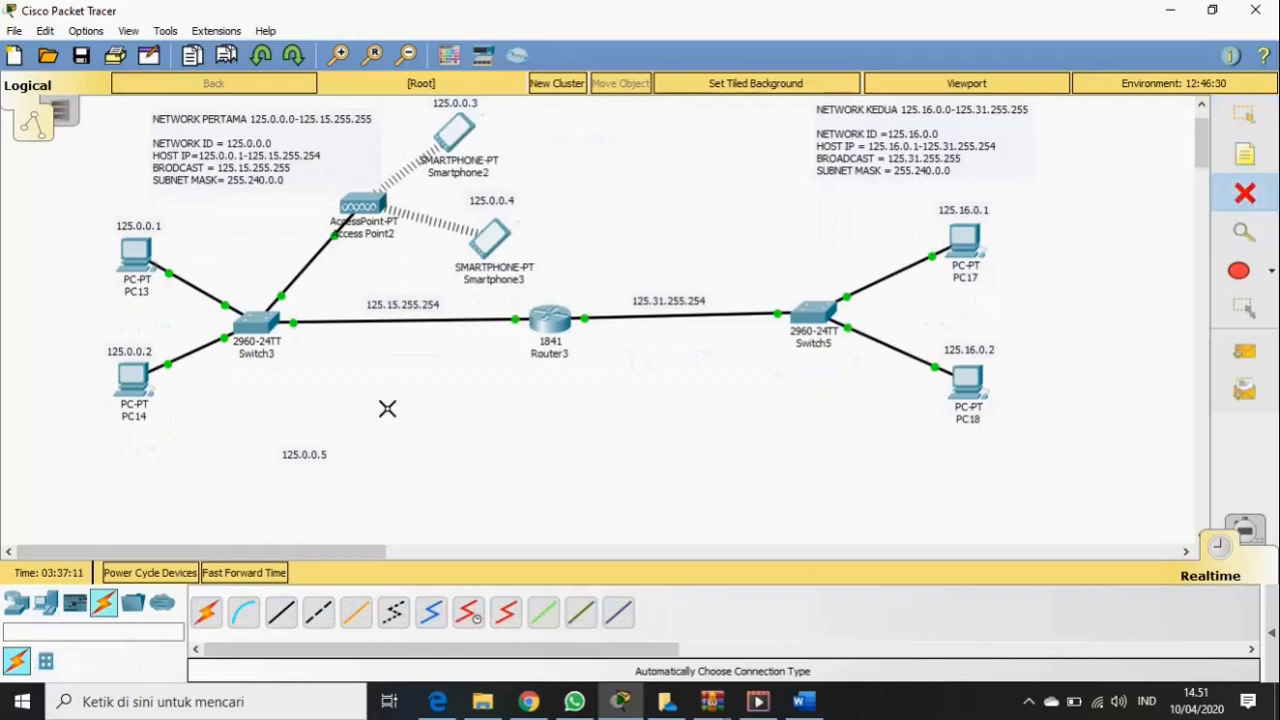
# - Delete the stray 125.0.0.5 label and place a generic server below PC14
pyautogui.click(318, 453)
pyautogui.click(1272, 150)
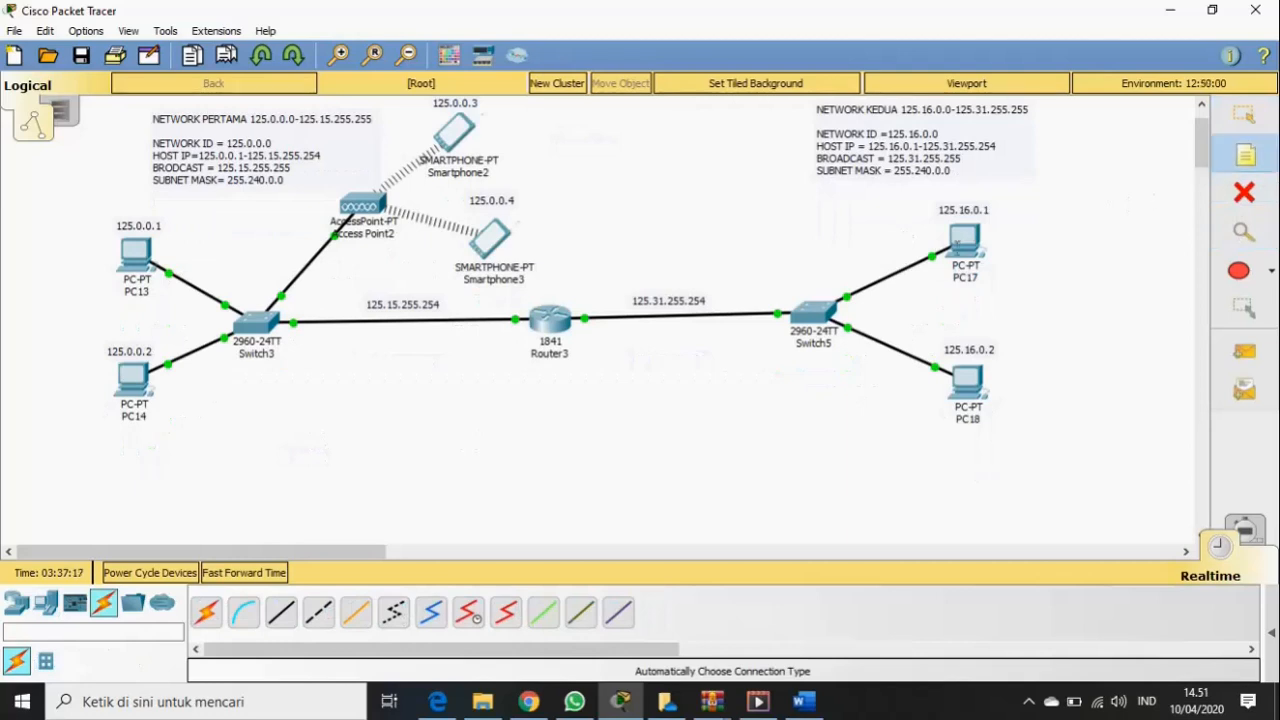
pyautogui.click(42, 608)
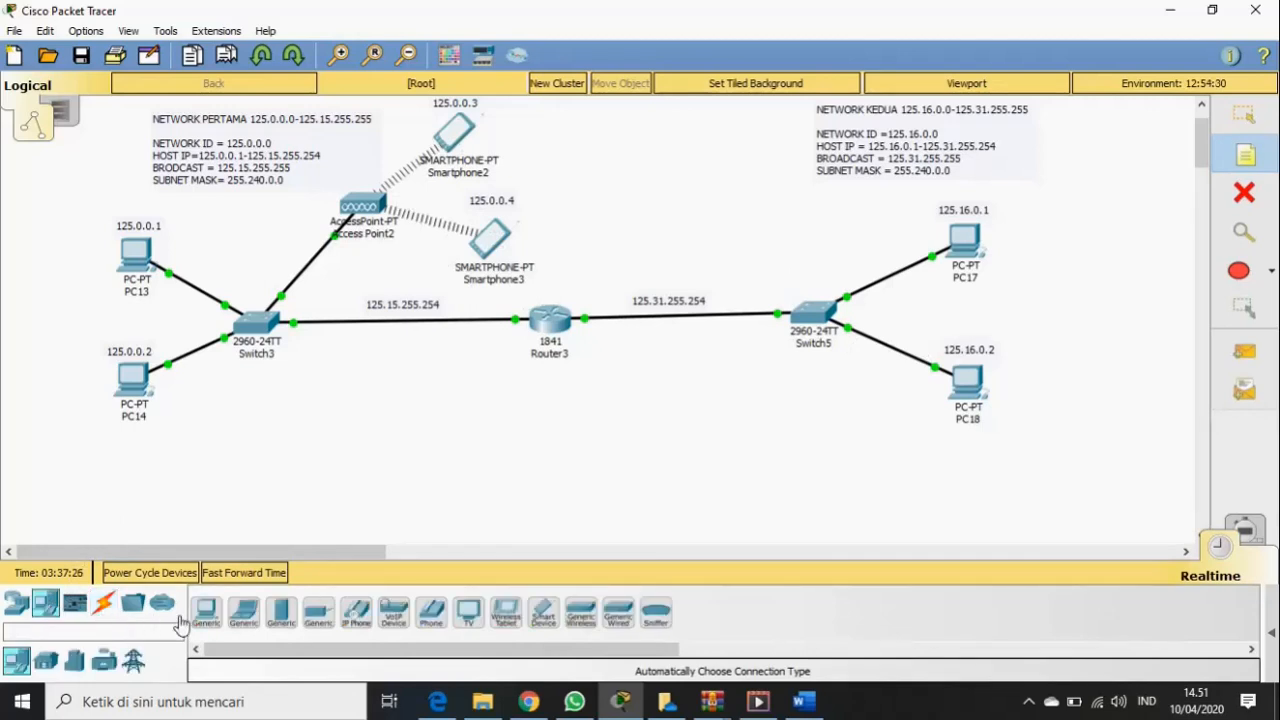
pyautogui.click(283, 614)
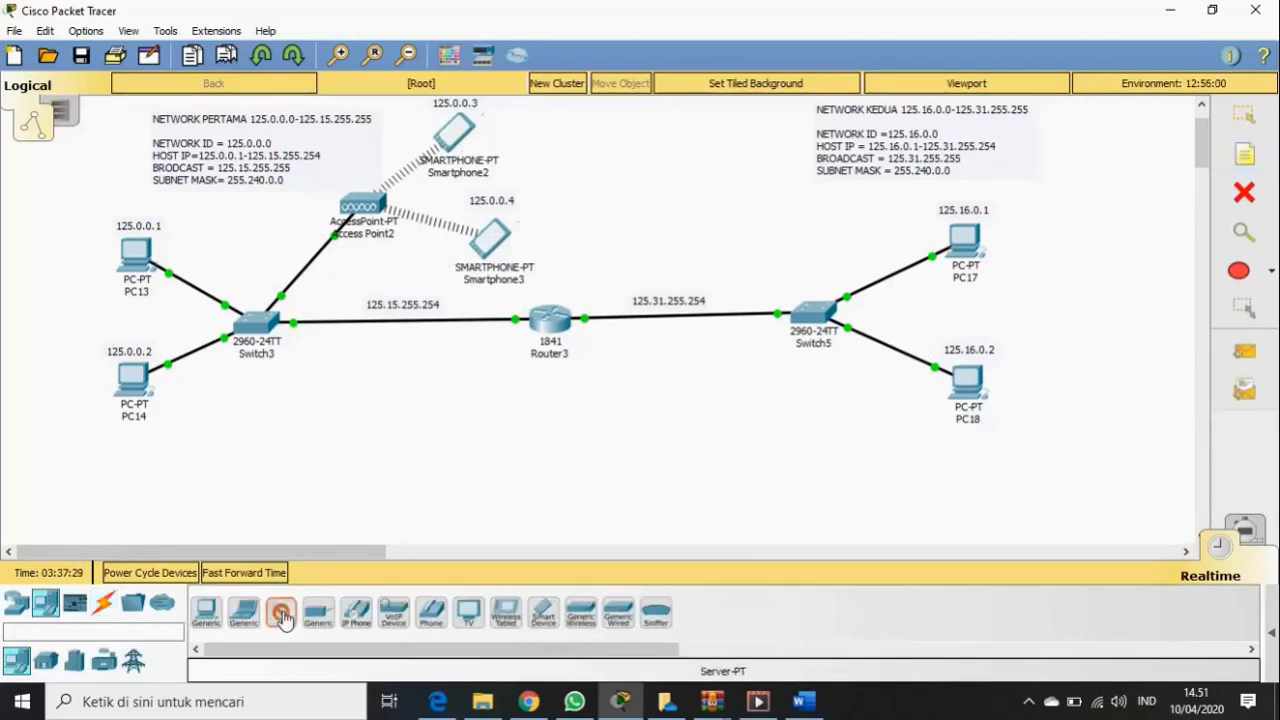
pyautogui.click(252, 436)
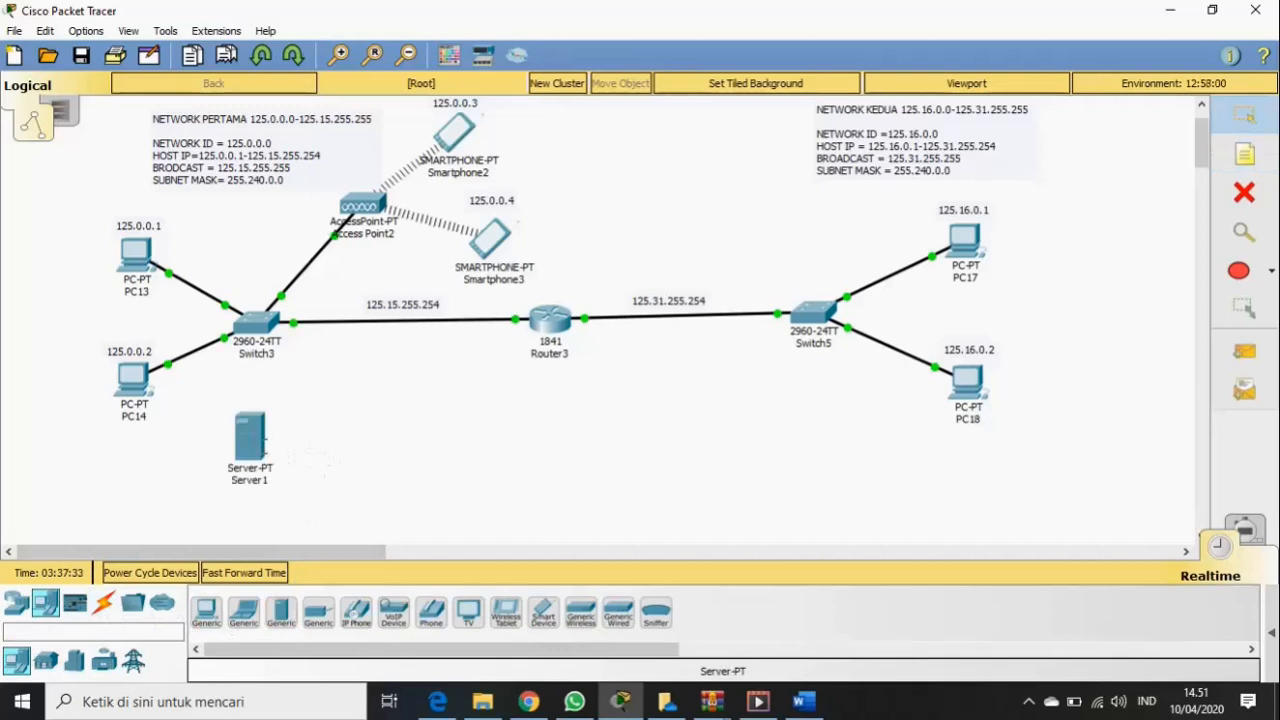
# - Connect Server1 to Switch3 with an automatic connection cable
pyautogui.click(104, 606)
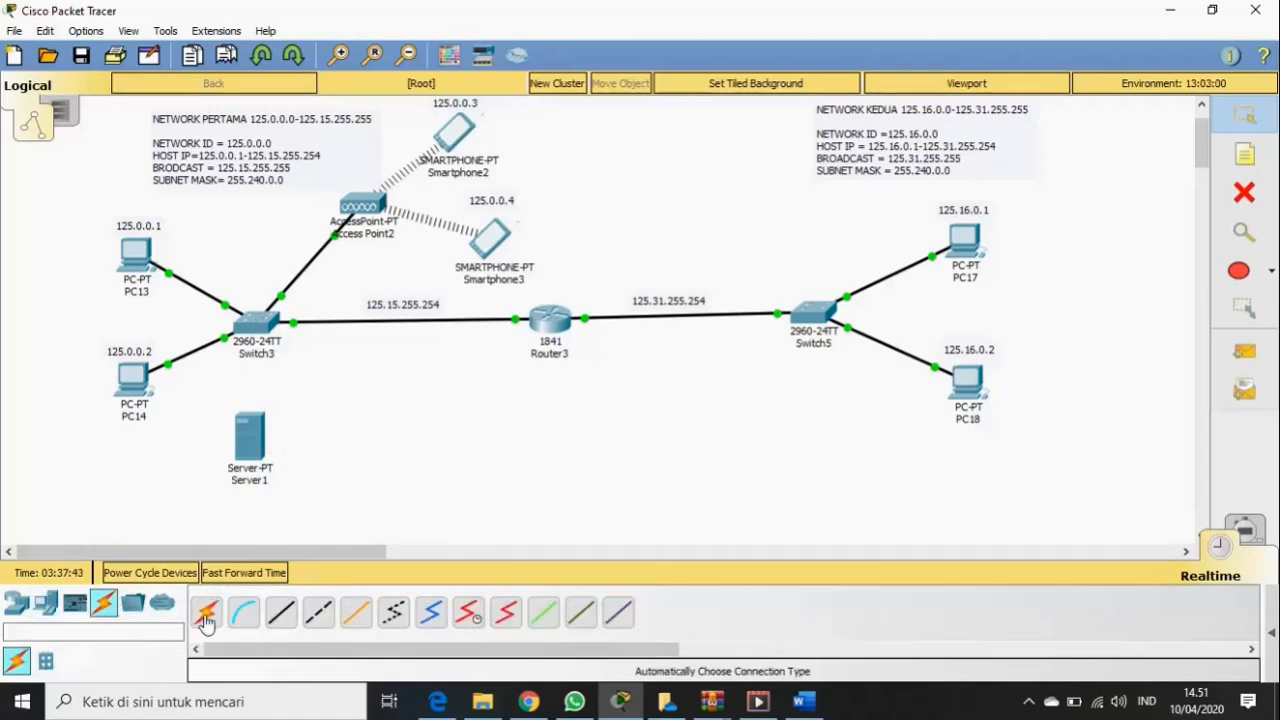
pyautogui.click(205, 617)
pyautogui.click(264, 436)
pyautogui.click(257, 325)
# - Add a 125.0.0.5 note beside Server1 and nudge it closer
pyautogui.click(1246, 156)
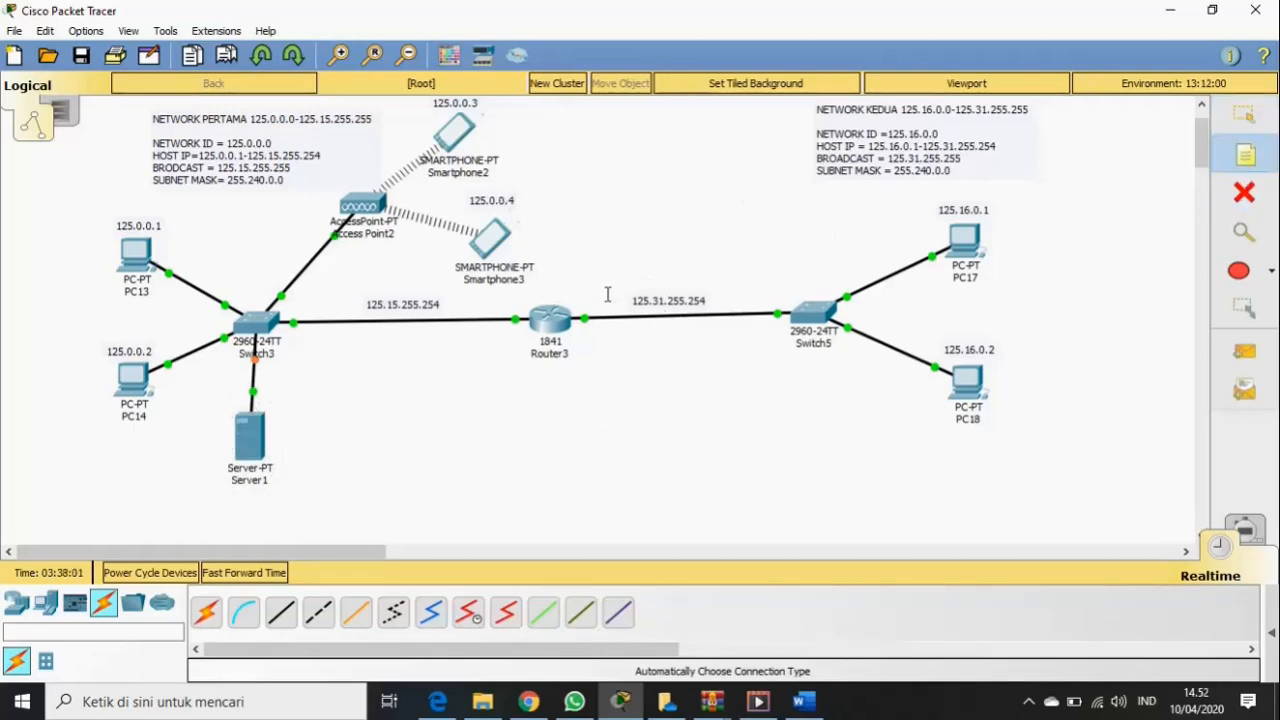
pyautogui.click(273, 446)
pyautogui.write('12')
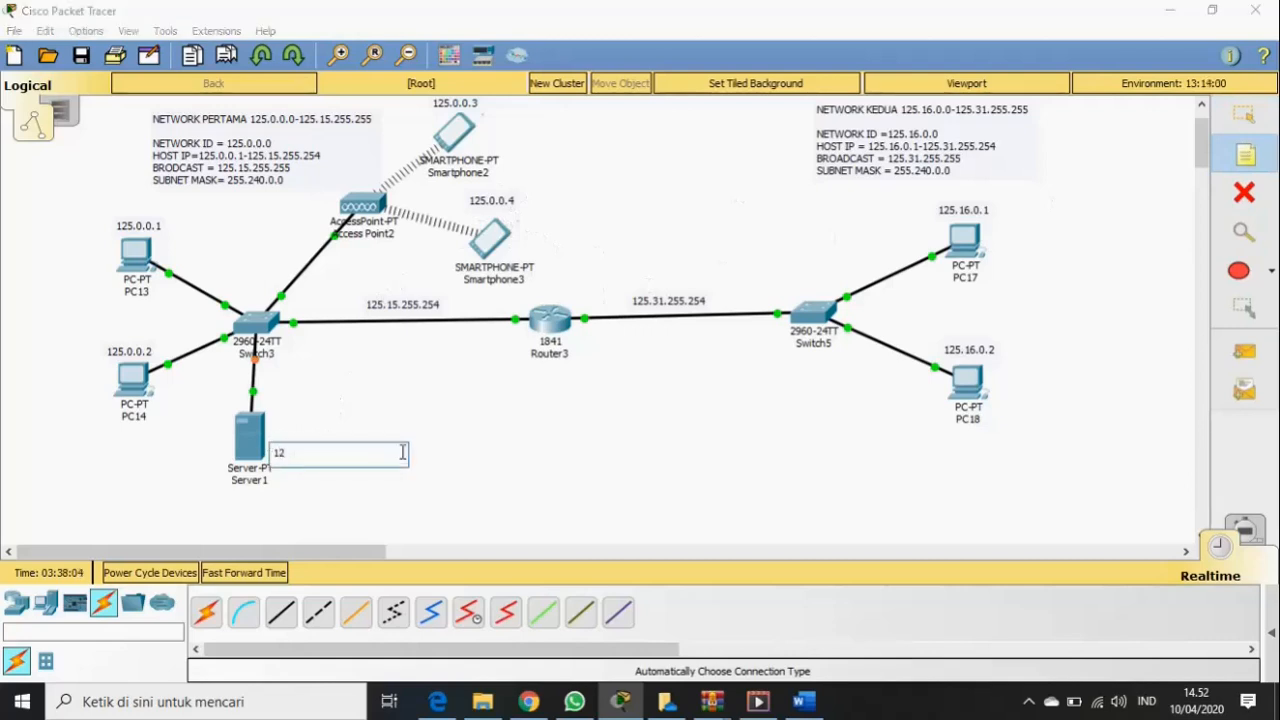
pyautogui.write('5.0.0.5')
pyautogui.click(1243, 119)
pyautogui.moveTo(306, 455); pyautogui.dragTo(303, 451)
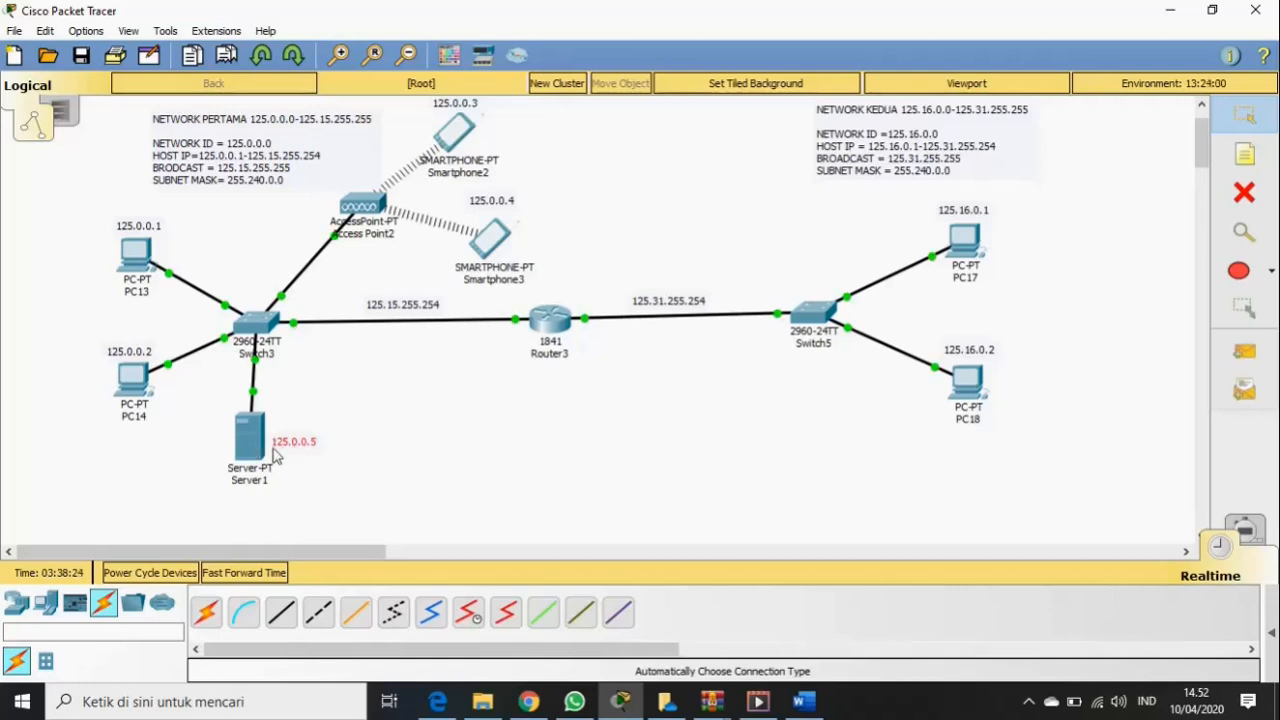
pyautogui.moveTo(266, 455)
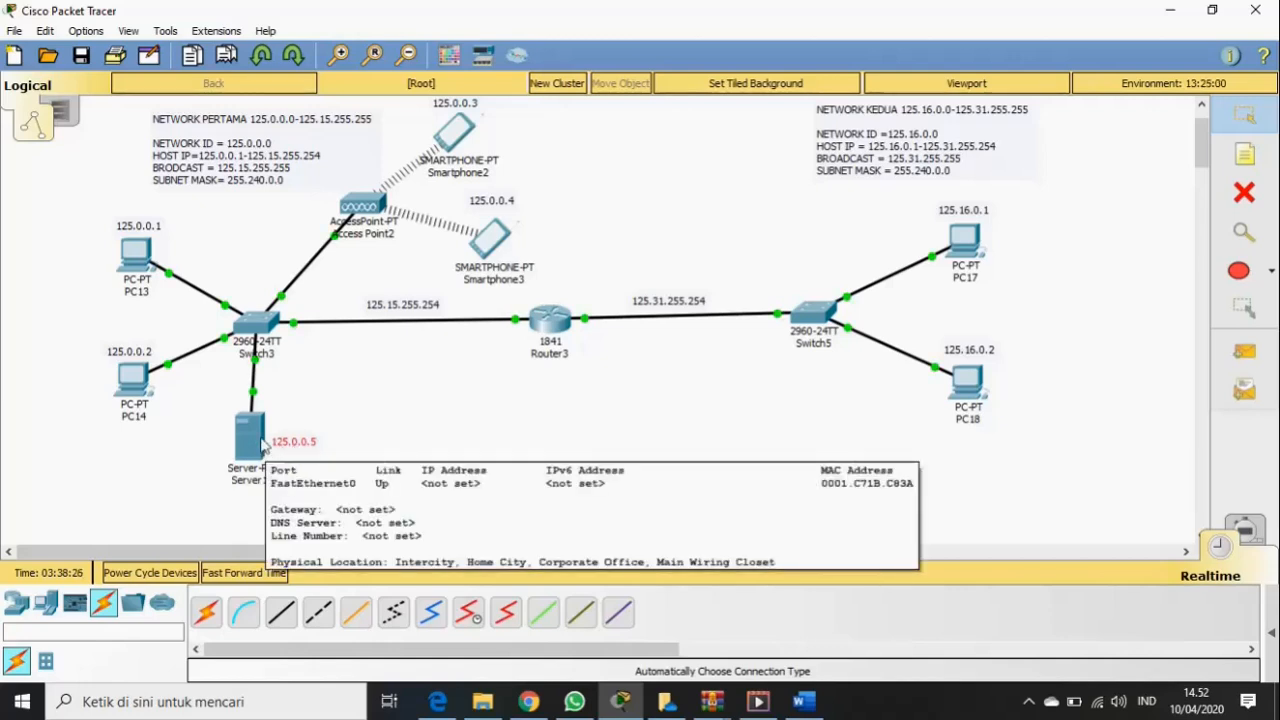
# - In Server1's IP Configuration, enter static address 125.0.0.5 with subnet mask 255.240.0.0
pyautogui.click(250, 435)
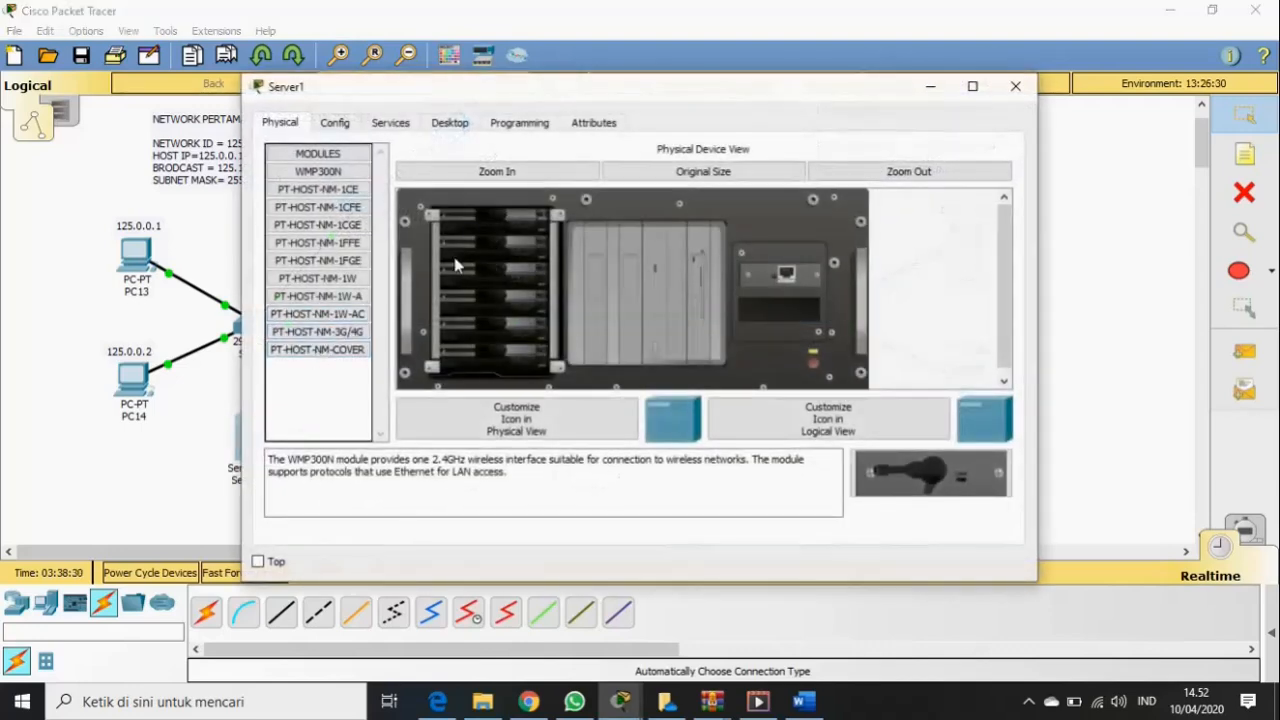
pyautogui.click(447, 124)
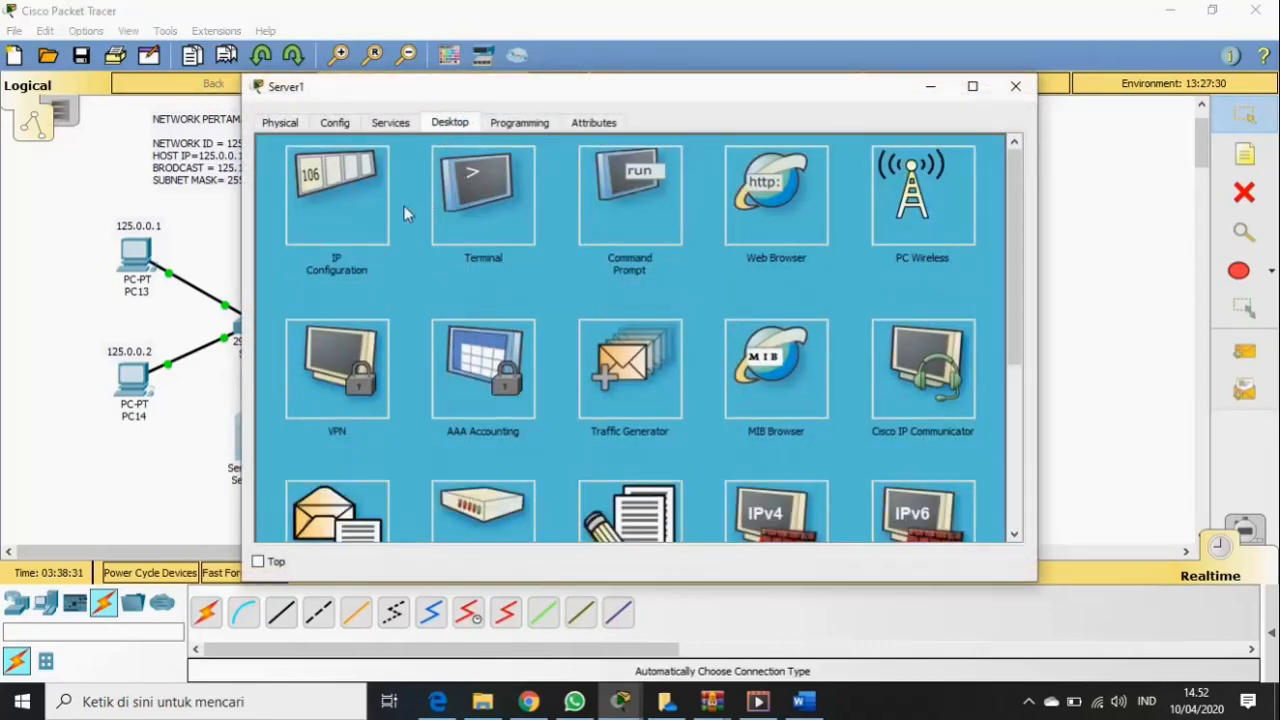
pyautogui.click(343, 240)
pyautogui.click(555, 228)
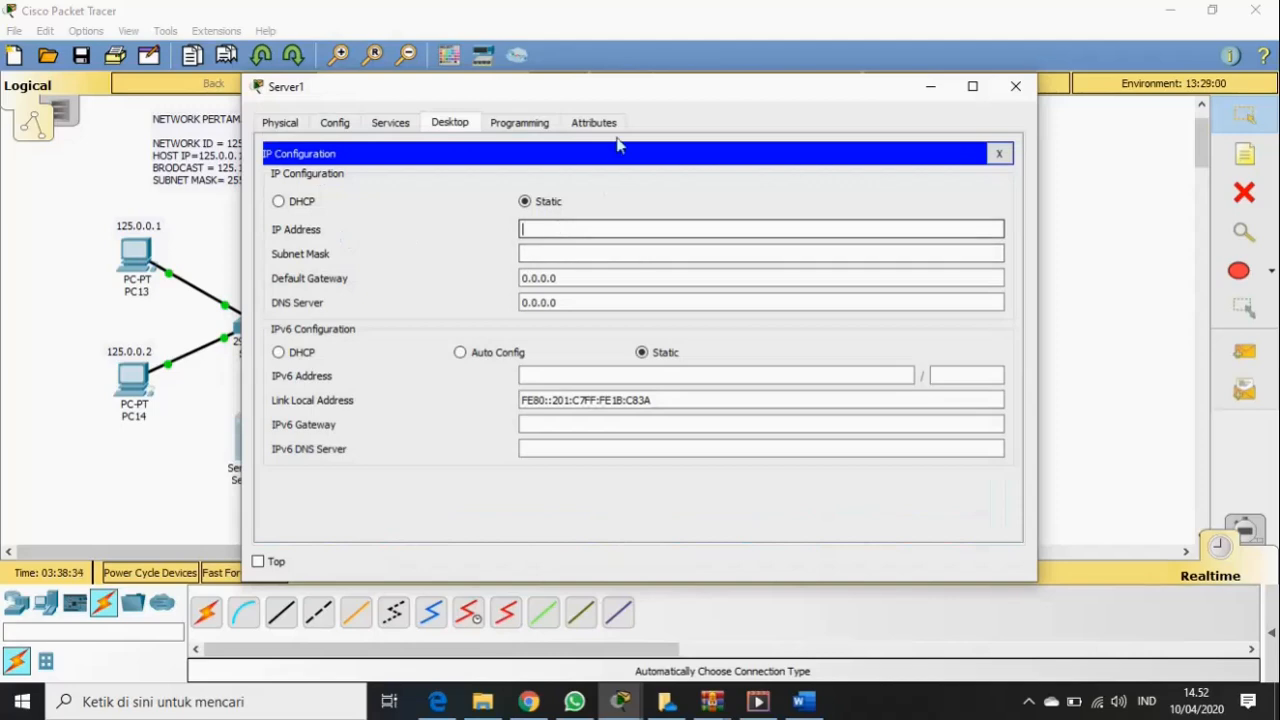
pyautogui.moveTo(621, 98); pyautogui.dragTo(767, 101)
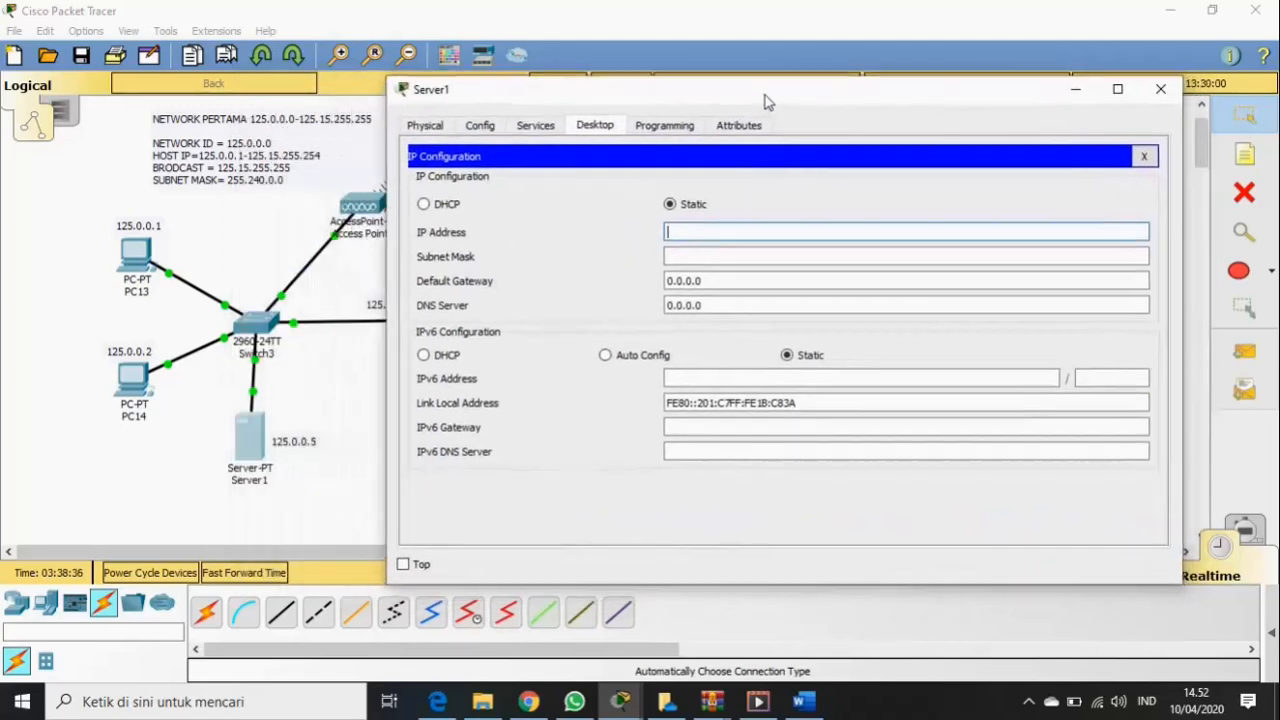
pyautogui.write('1')
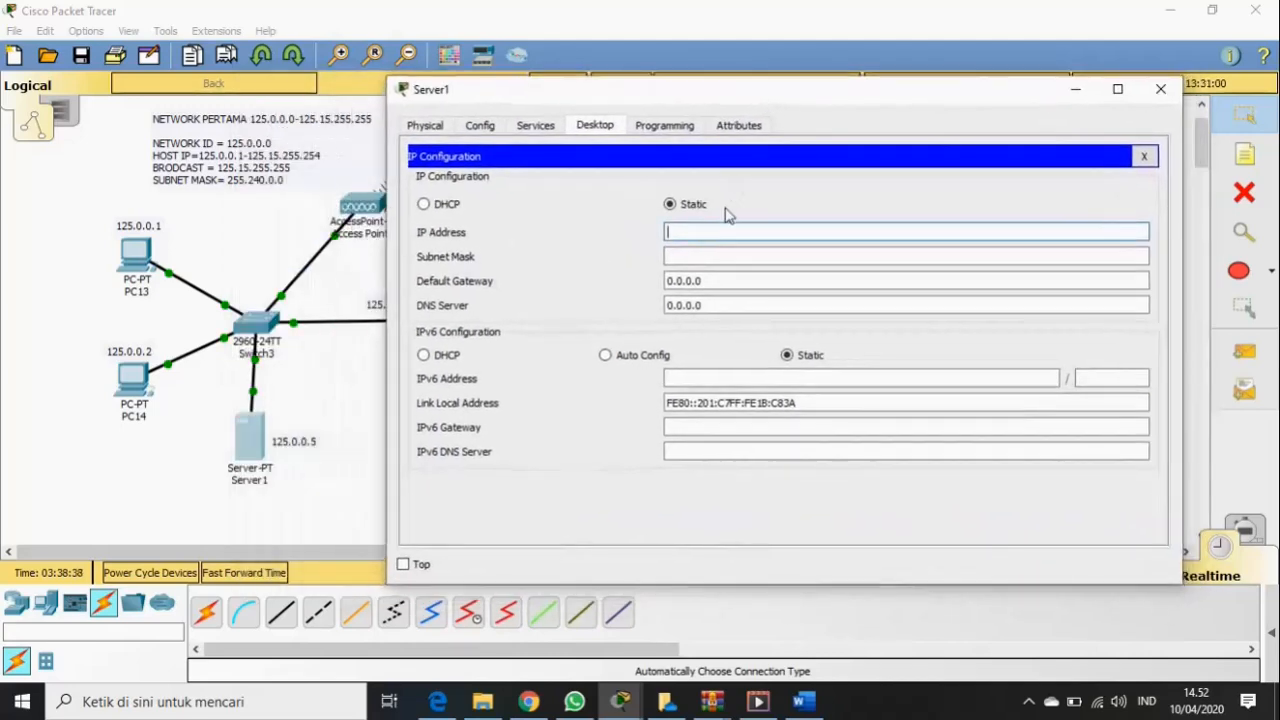
pyautogui.write('25.0.0.5')
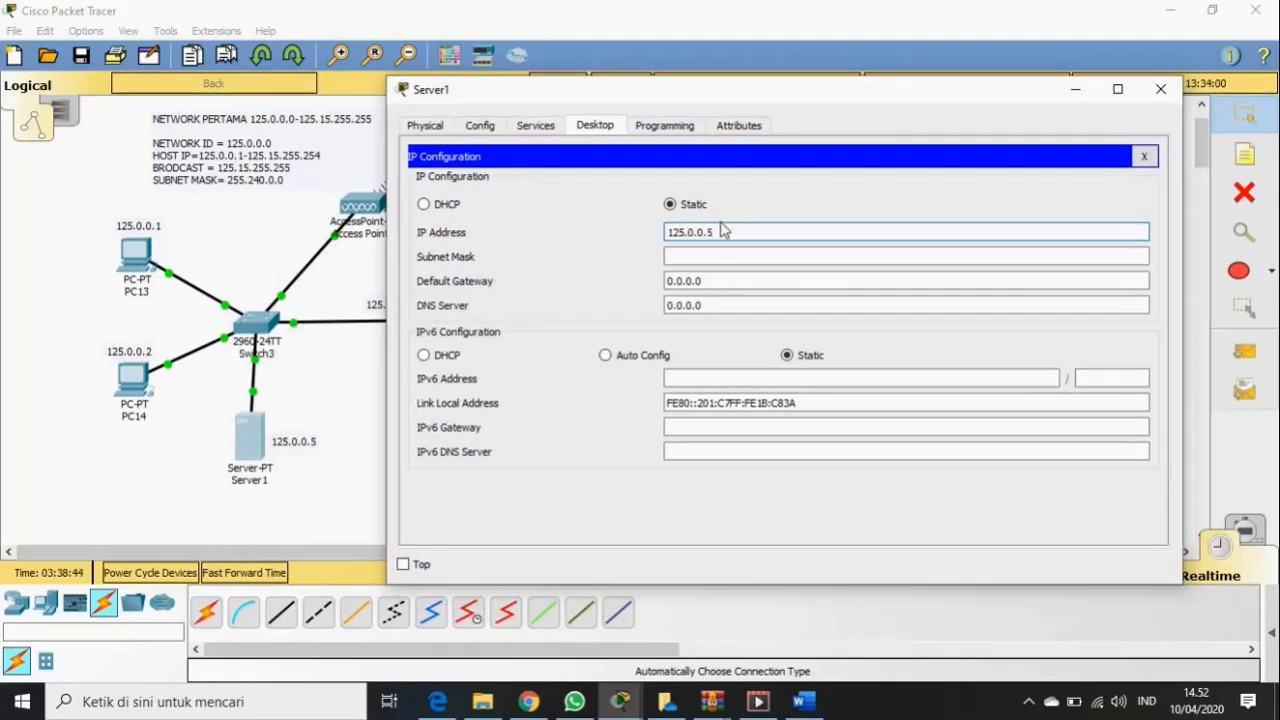
pyautogui.click(713, 255)
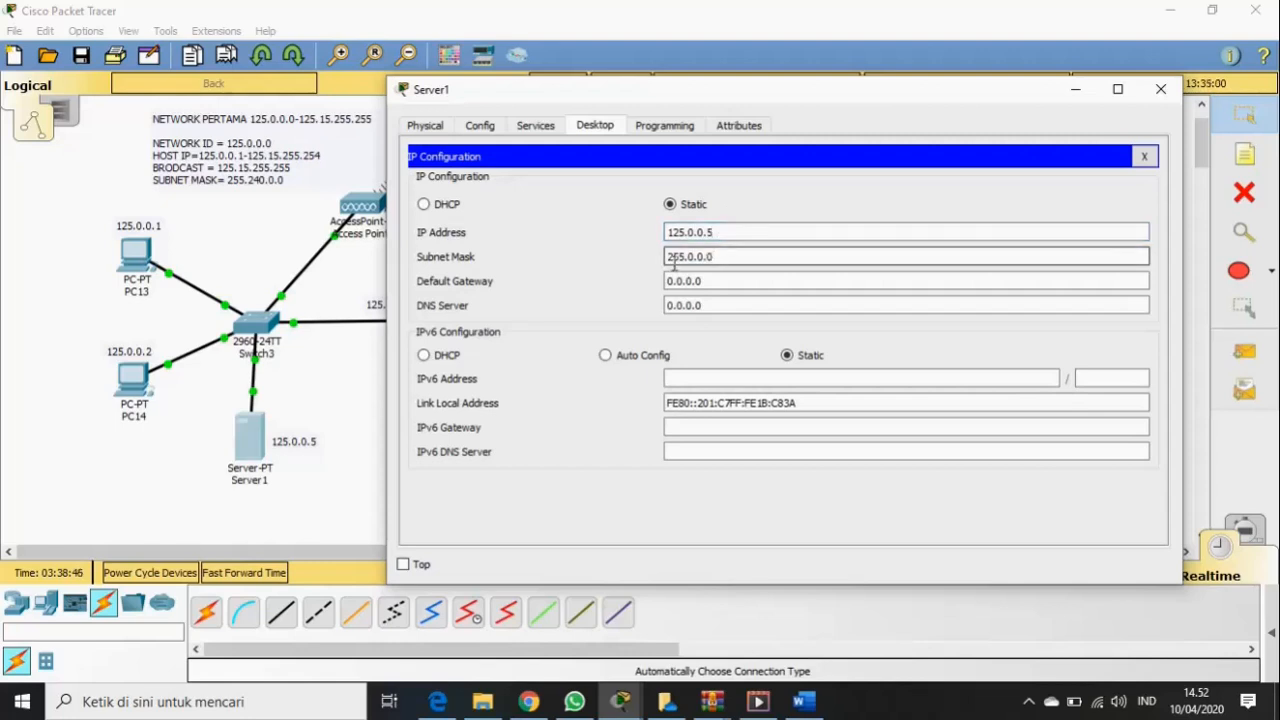
pyautogui.click(726, 300)
pyautogui.write('24')
# - Replace Server1's 0.0.0.0 default gateway with 125.15.255.254 and close its settings
pyautogui.click(716, 281)
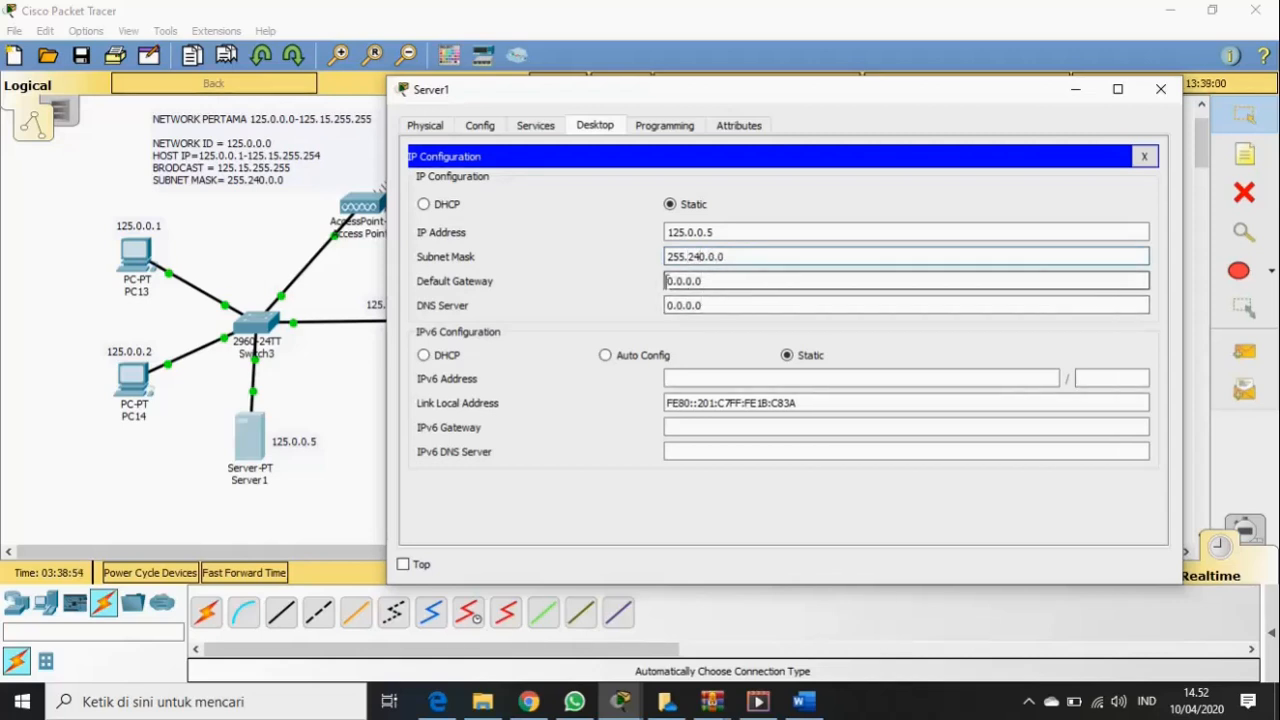
pyautogui.moveTo(666, 281); pyautogui.dragTo(706, 281)
pyautogui.press('BackSpace')
pyautogui.moveTo(808, 106); pyautogui.dragTo(932, 95)
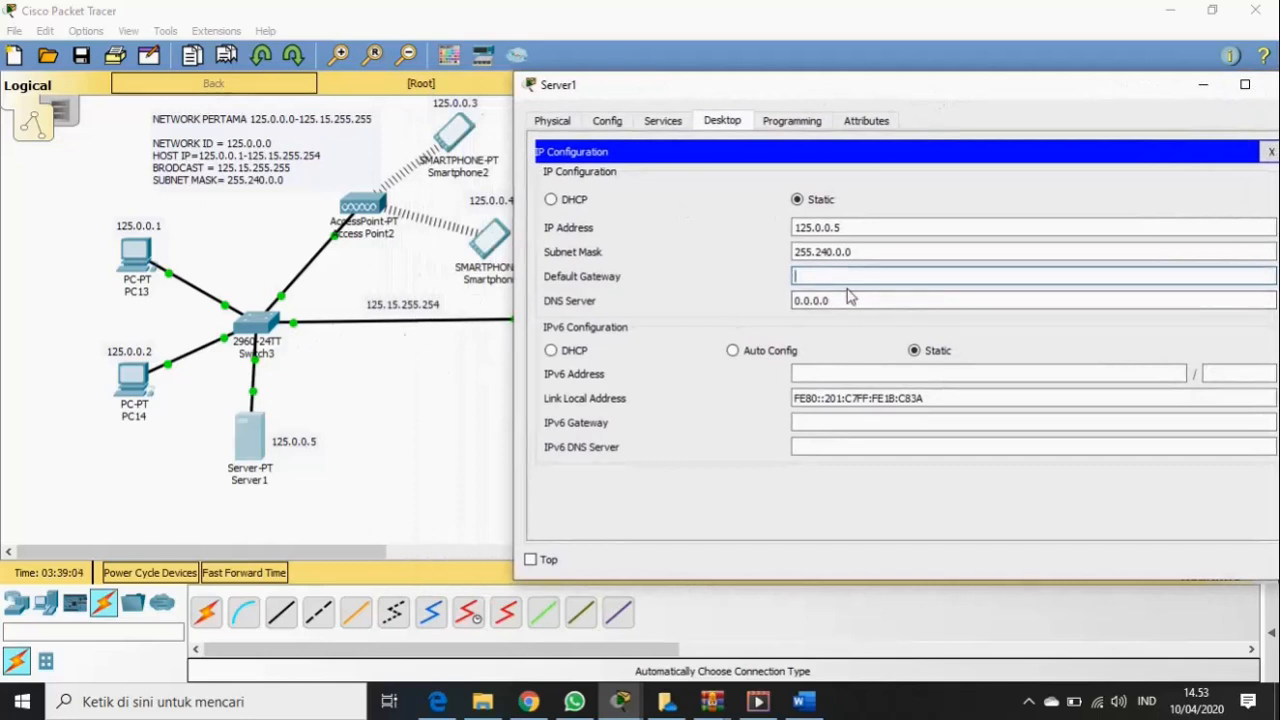
pyautogui.write('25.15')
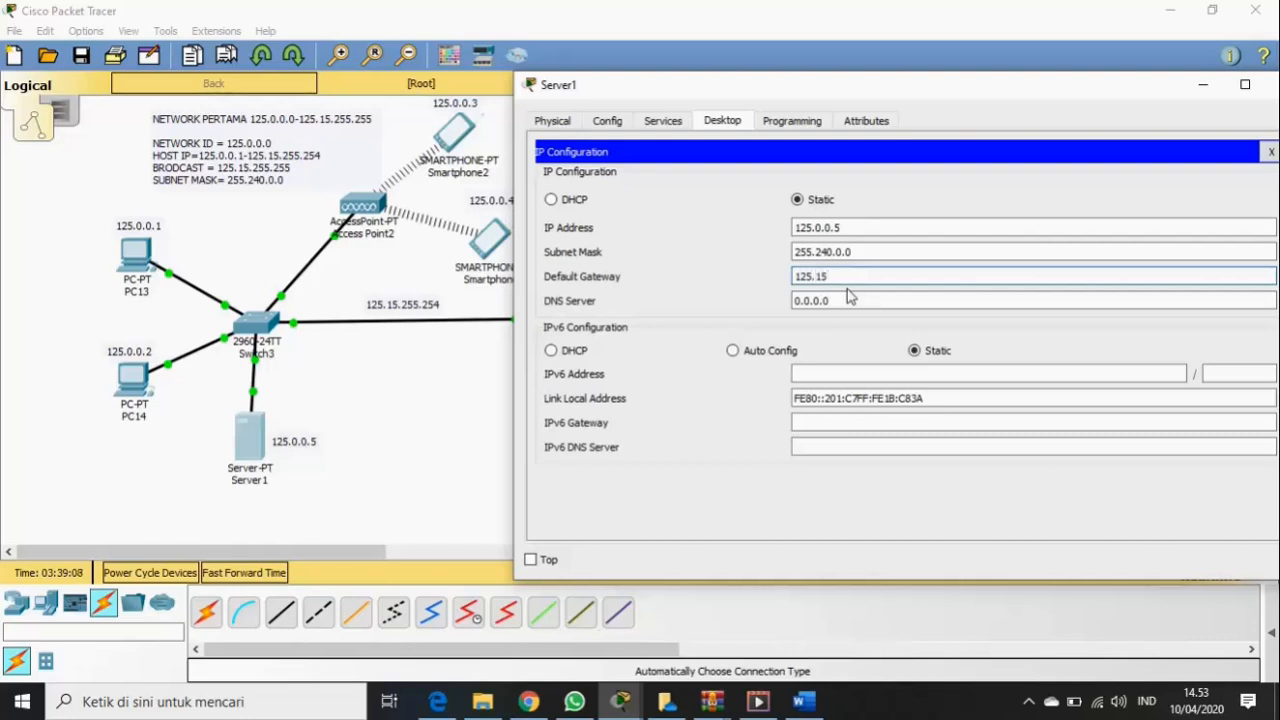
pyautogui.write('.255.254')
pyautogui.moveTo(960, 91); pyautogui.dragTo(818, 105)
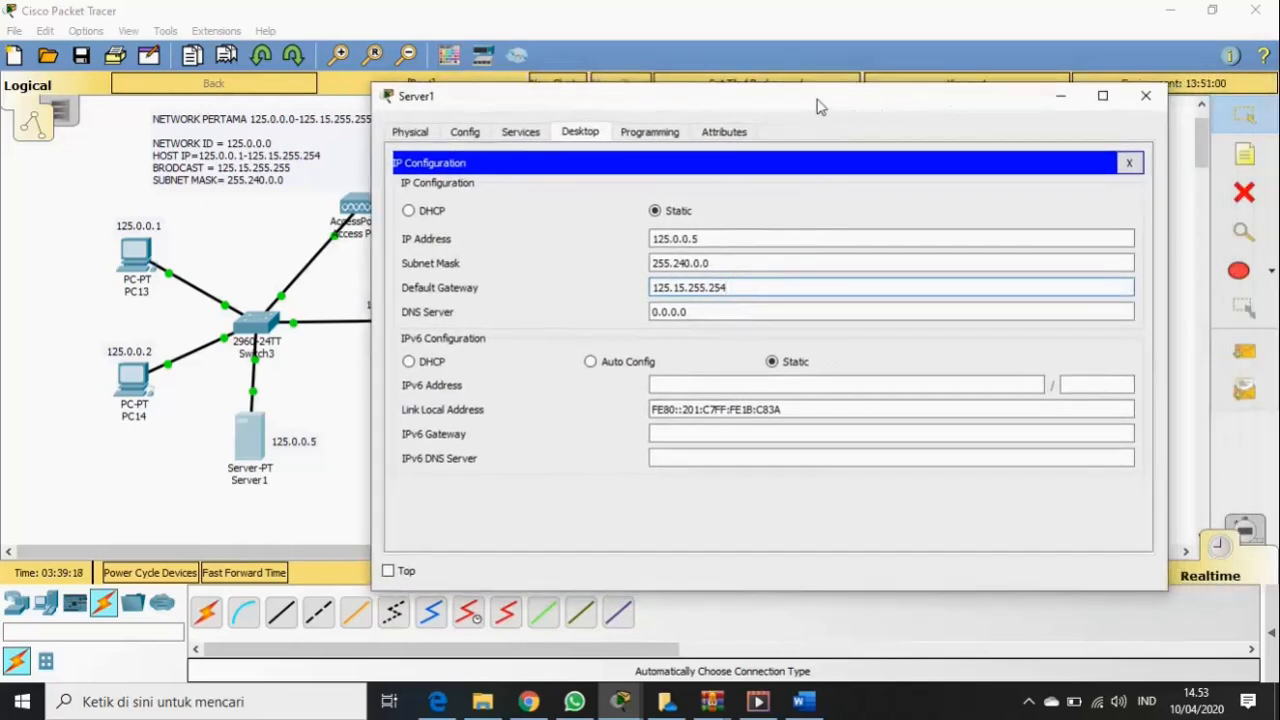
pyautogui.click(1147, 96)
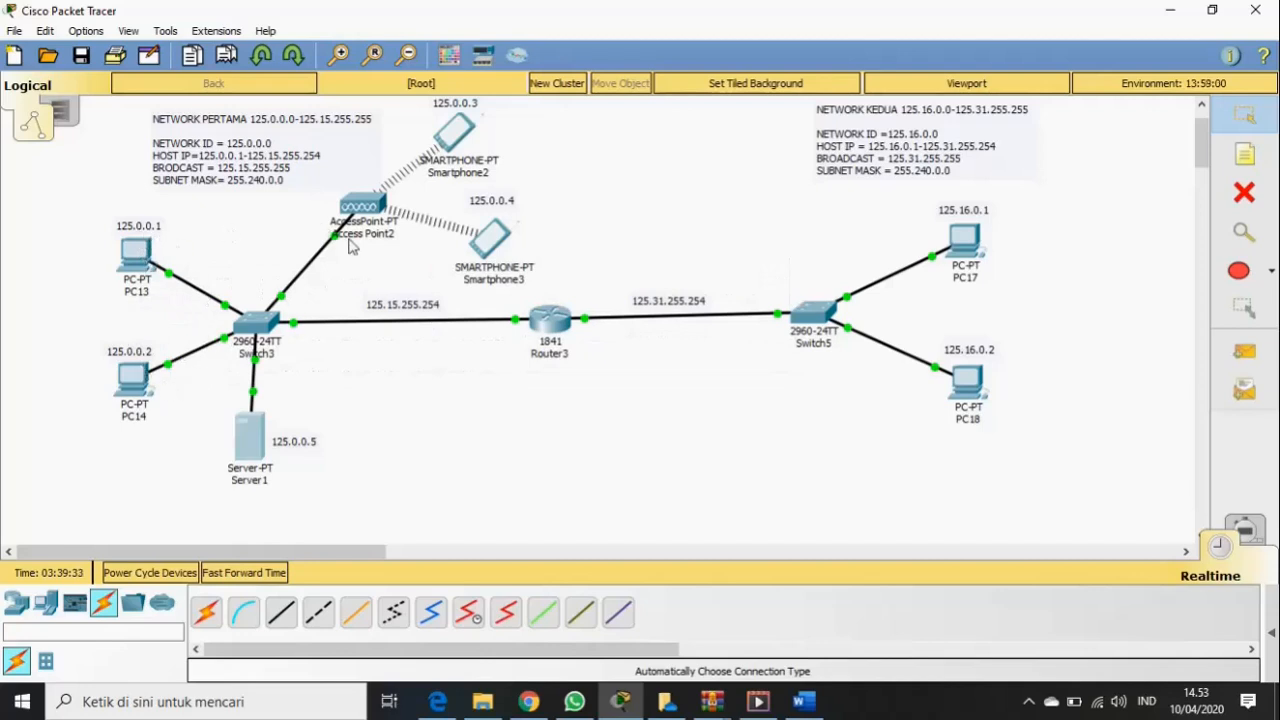
# - Set the default gateway of Server1's DHCP pool to 125.15.255.254
pyautogui.click(251, 437)
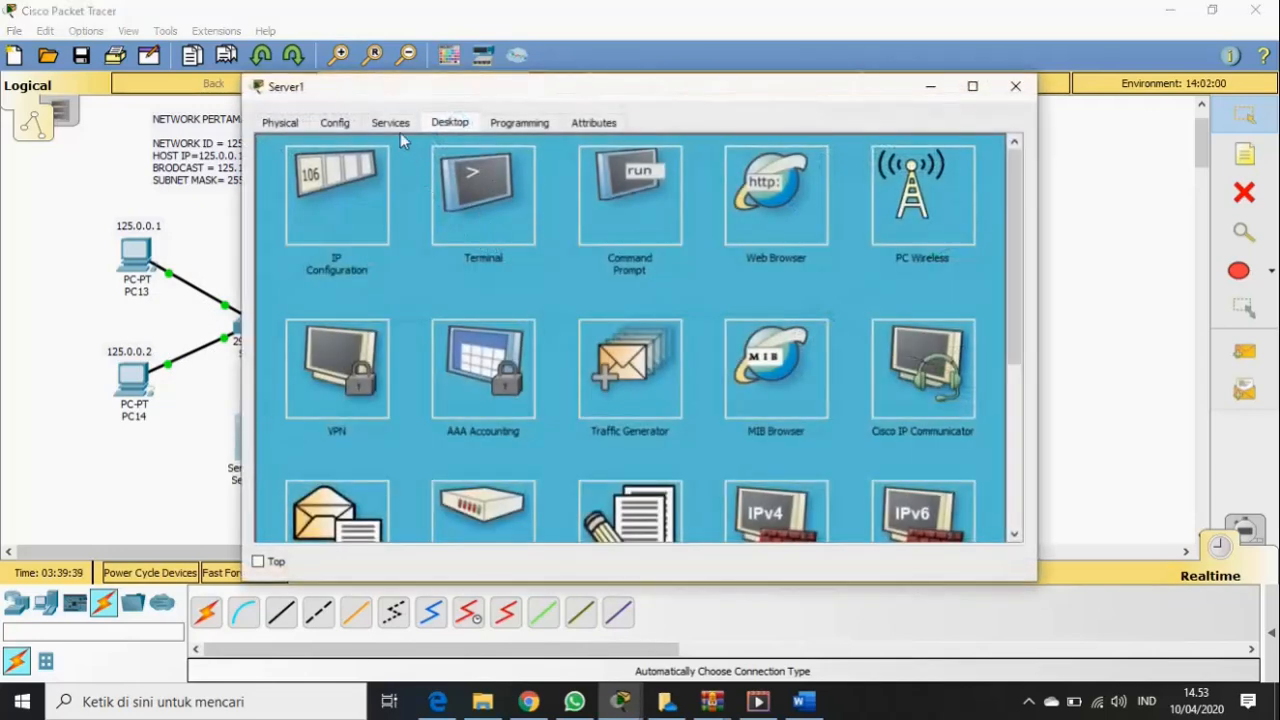
pyautogui.click(397, 122)
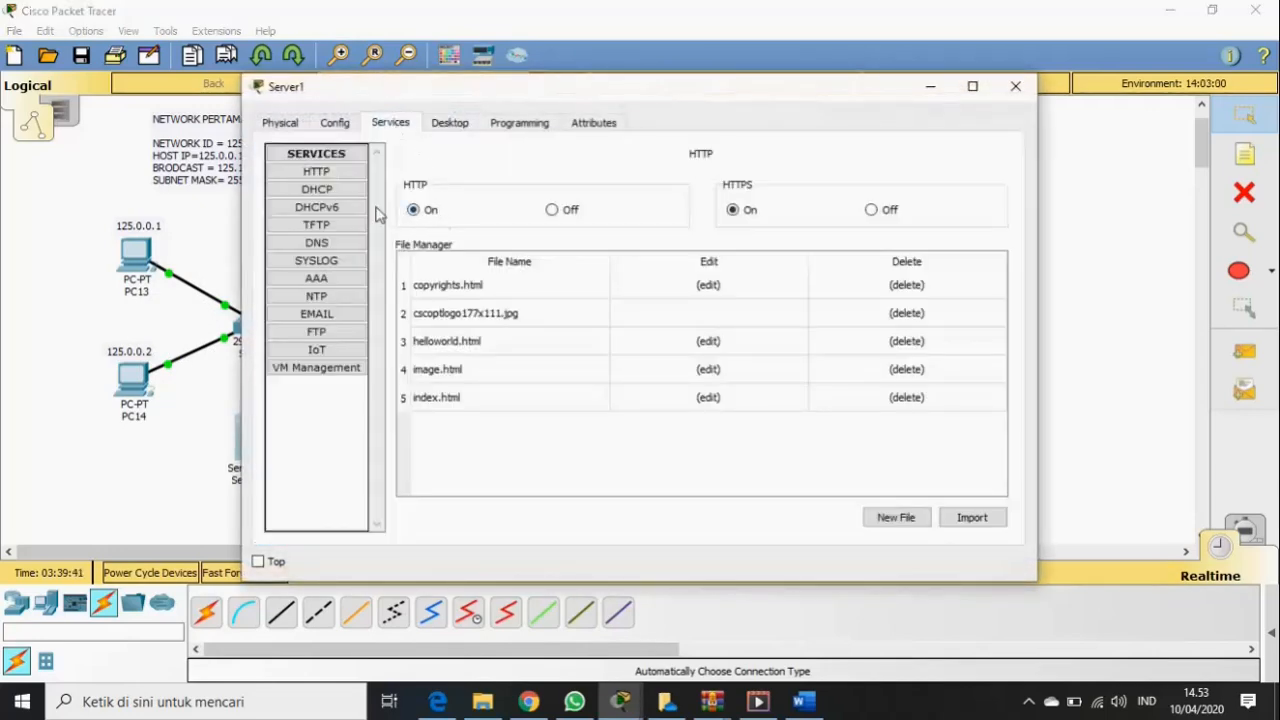
pyautogui.click(344, 194)
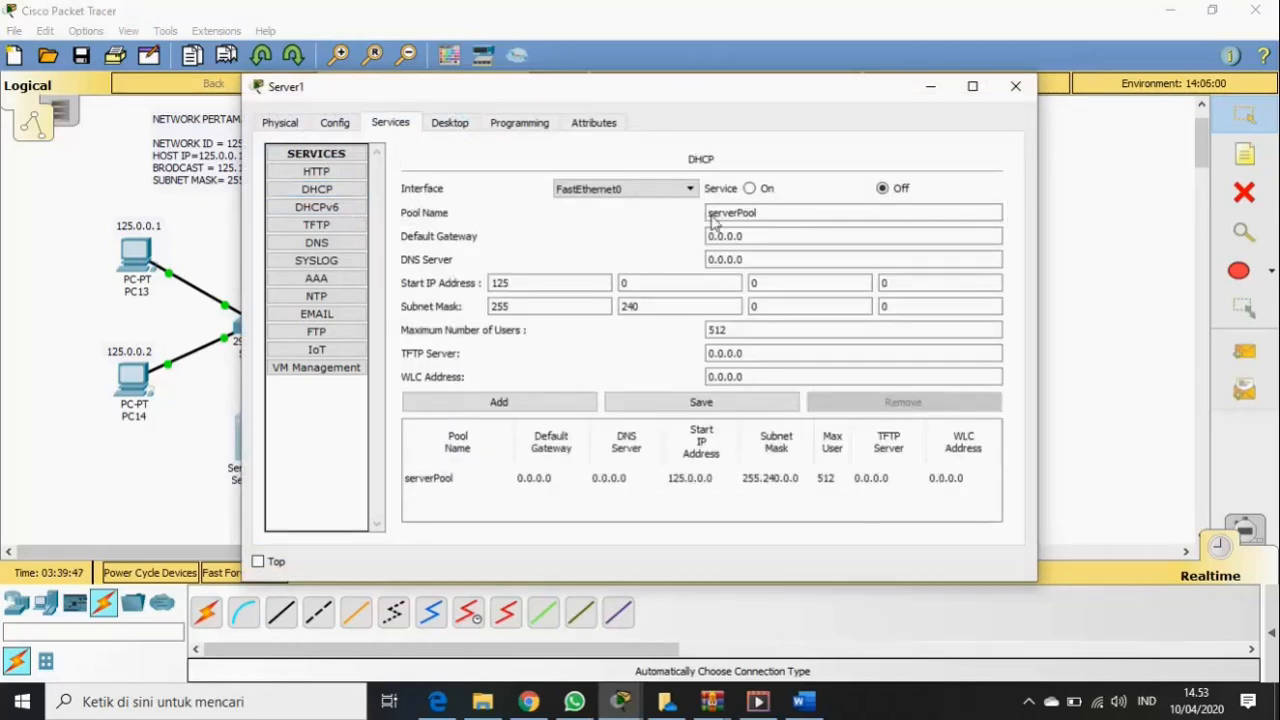
pyautogui.moveTo(750, 235); pyautogui.dragTo(710, 236)
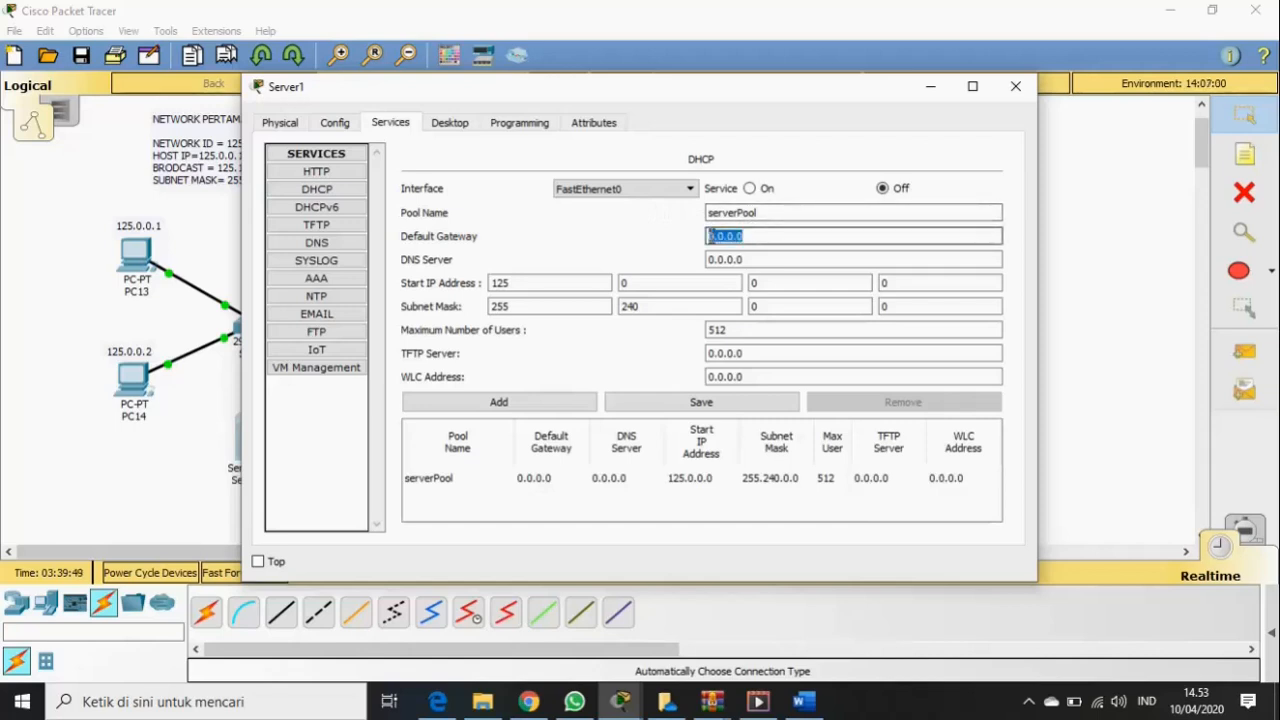
pyautogui.press('BackSpace')
pyautogui.moveTo(735, 96); pyautogui.dragTo(800, 353)
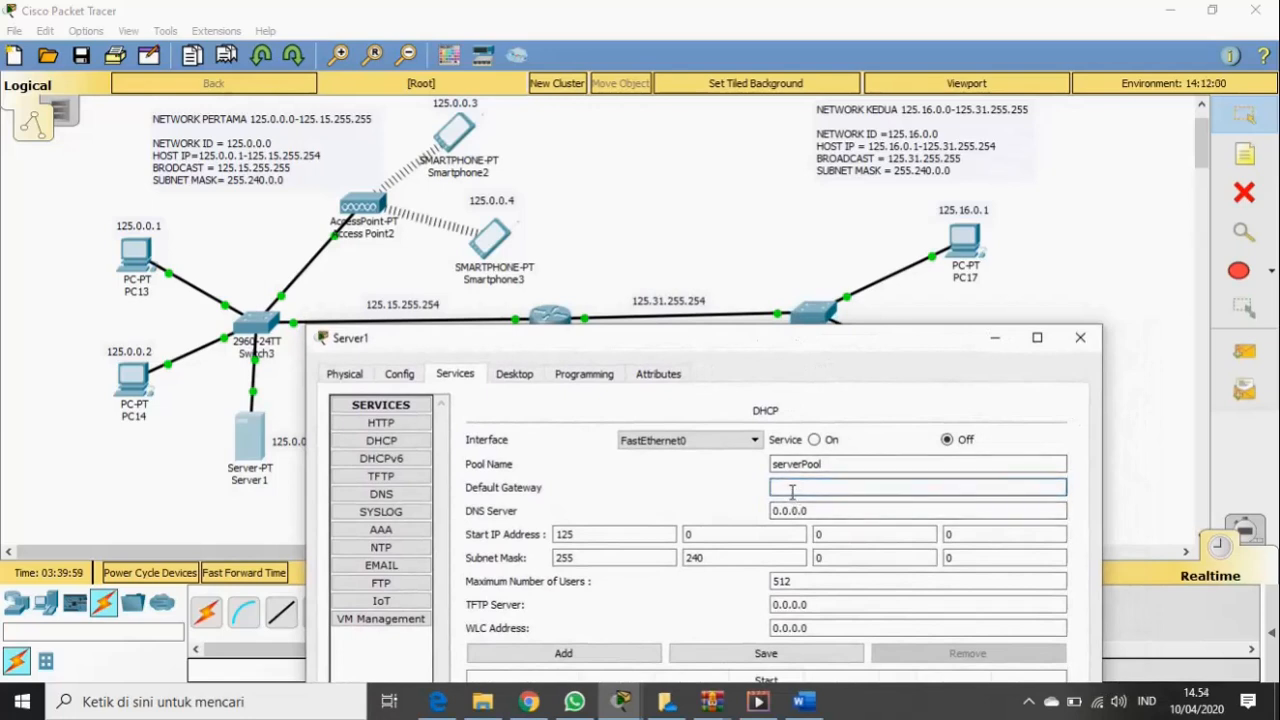
pyautogui.write('5.15.255')
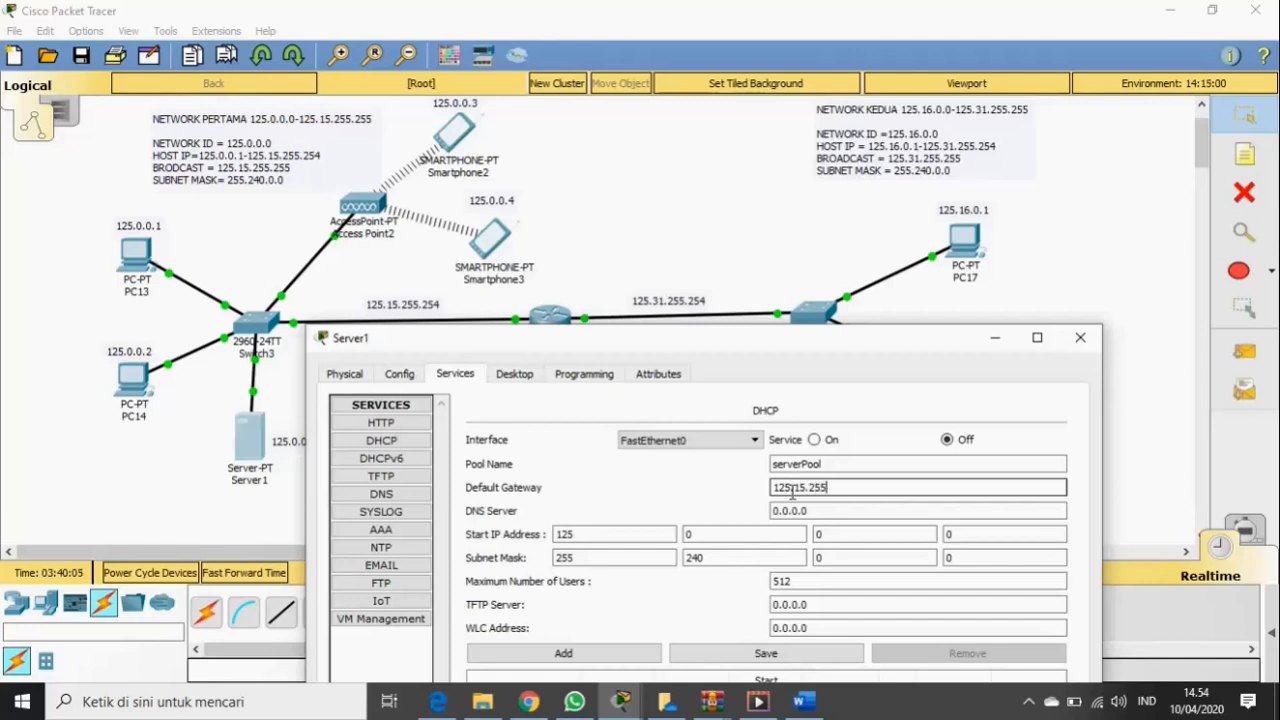
pyautogui.write('.254')
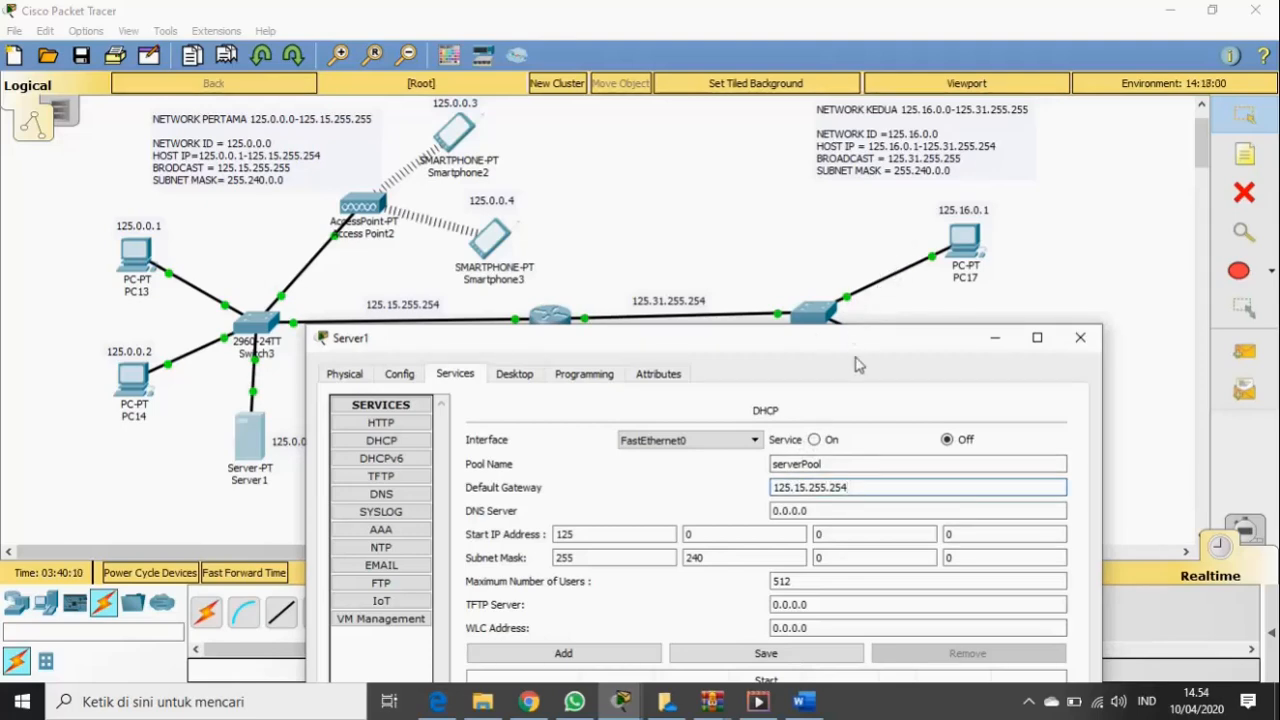
# - Change the pool's start address to 125.0.0.1, save the pool, and close Server1
pyautogui.moveTo(866, 354); pyautogui.dragTo(913, 152)
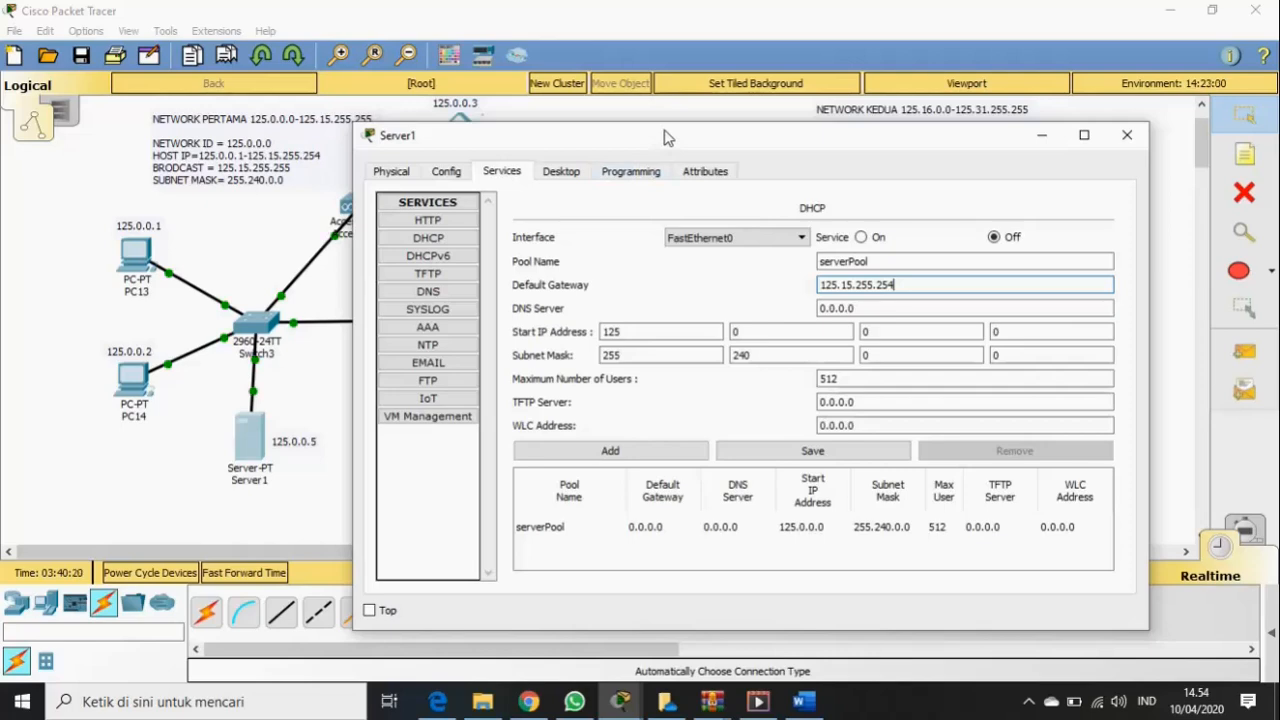
pyautogui.moveTo(661, 144); pyautogui.dragTo(399, 214)
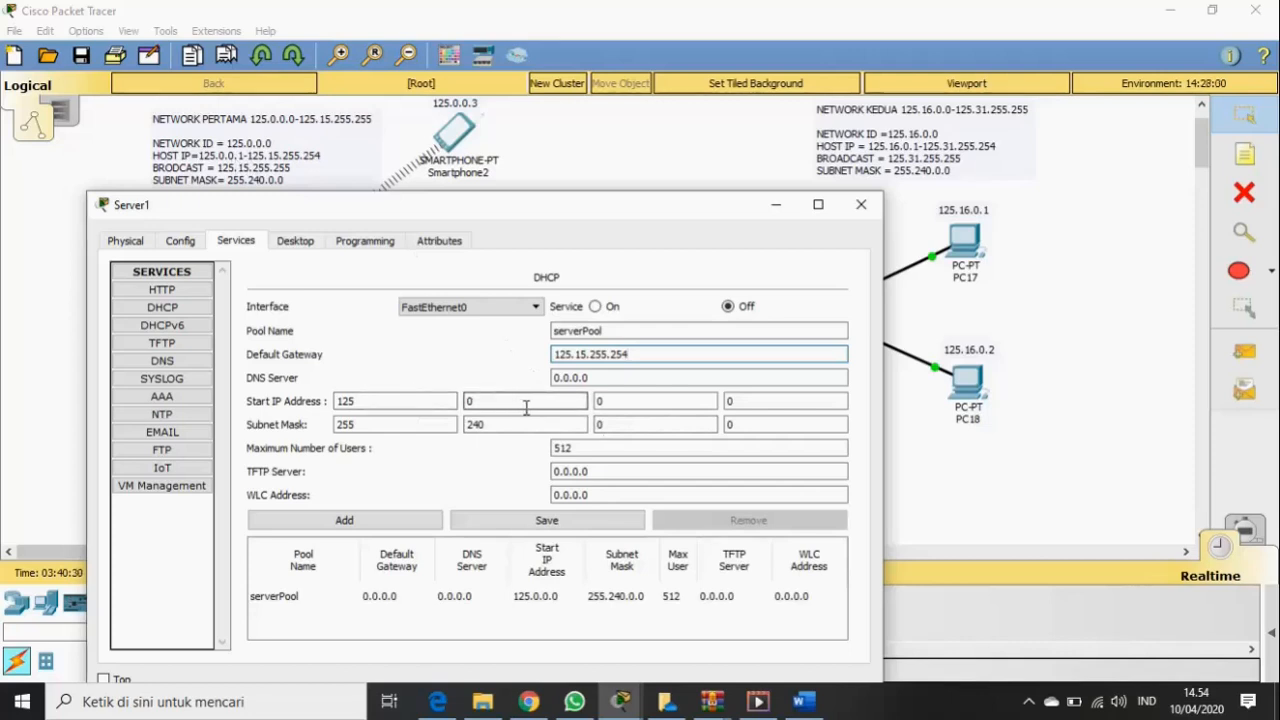
pyautogui.click(743, 400)
pyautogui.press('BackSpace')
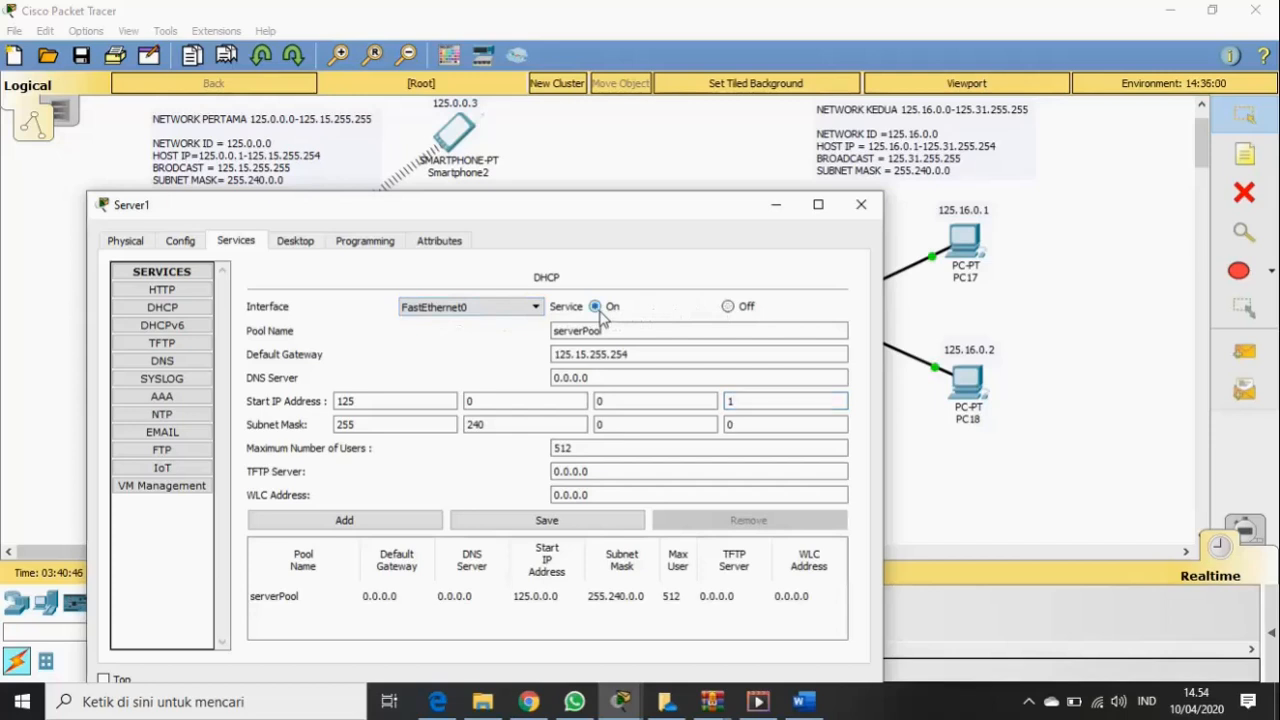
pyautogui.click(558, 528)
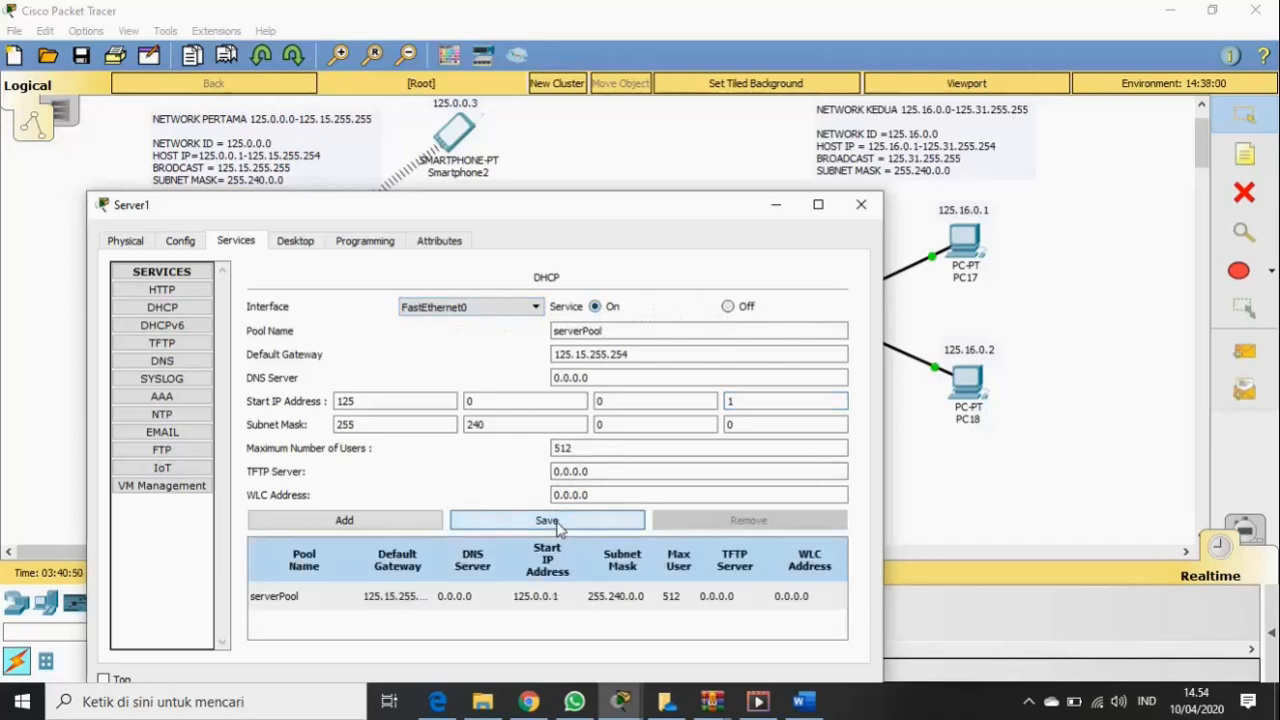
pyautogui.click(861, 206)
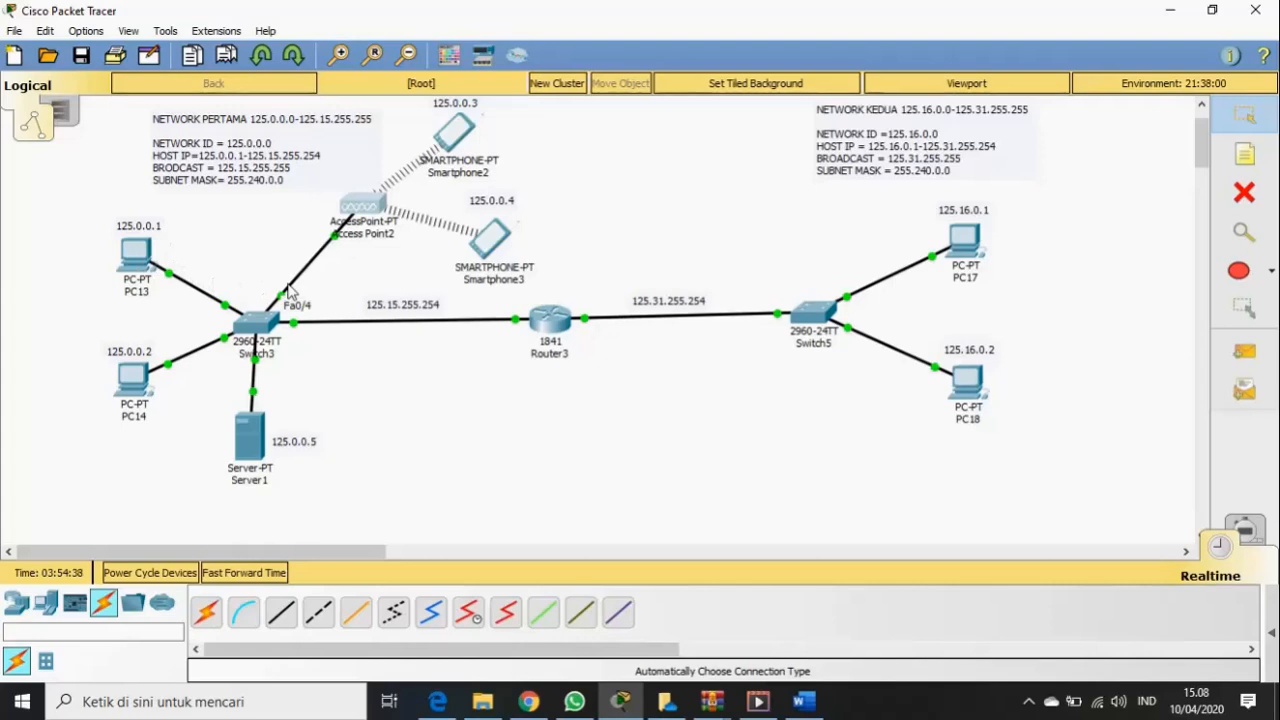
# - Set PC13's IP Configuration to DHCP, getting 125.0.0.1 / 255.240.0.0 with gateway 125.15.255.254
pyautogui.click(137, 253)
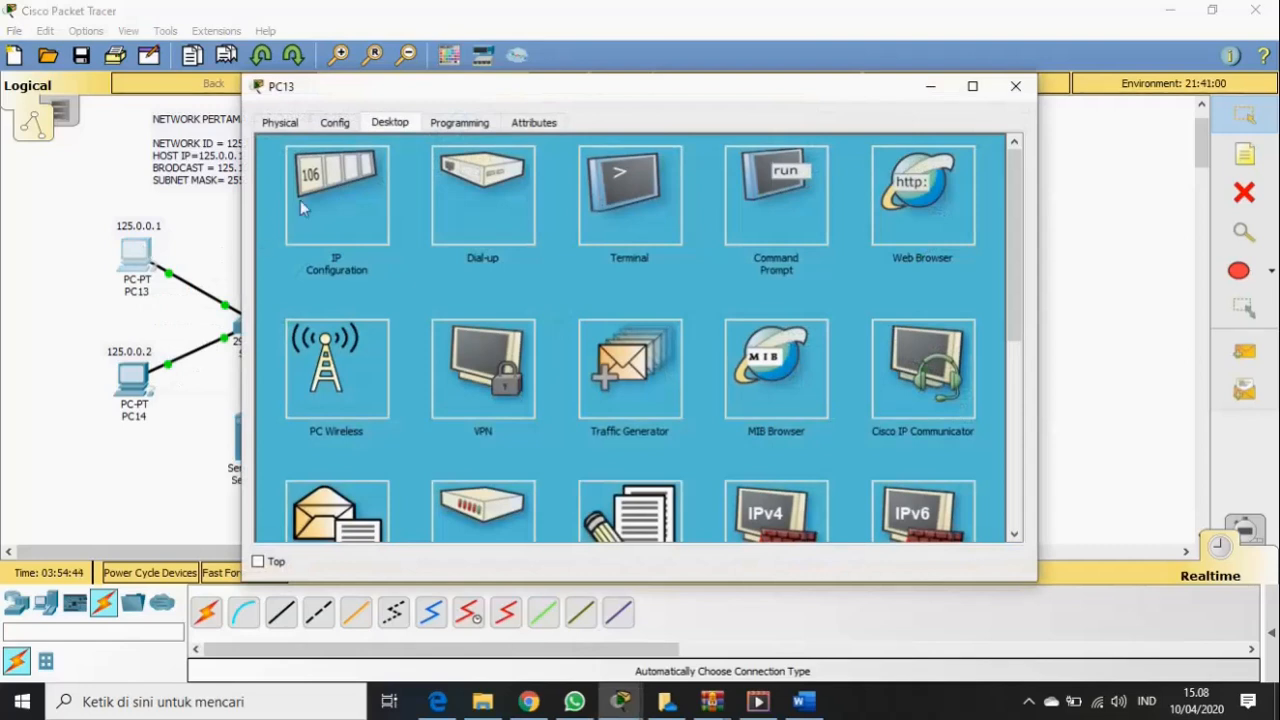
pyautogui.click(345, 188)
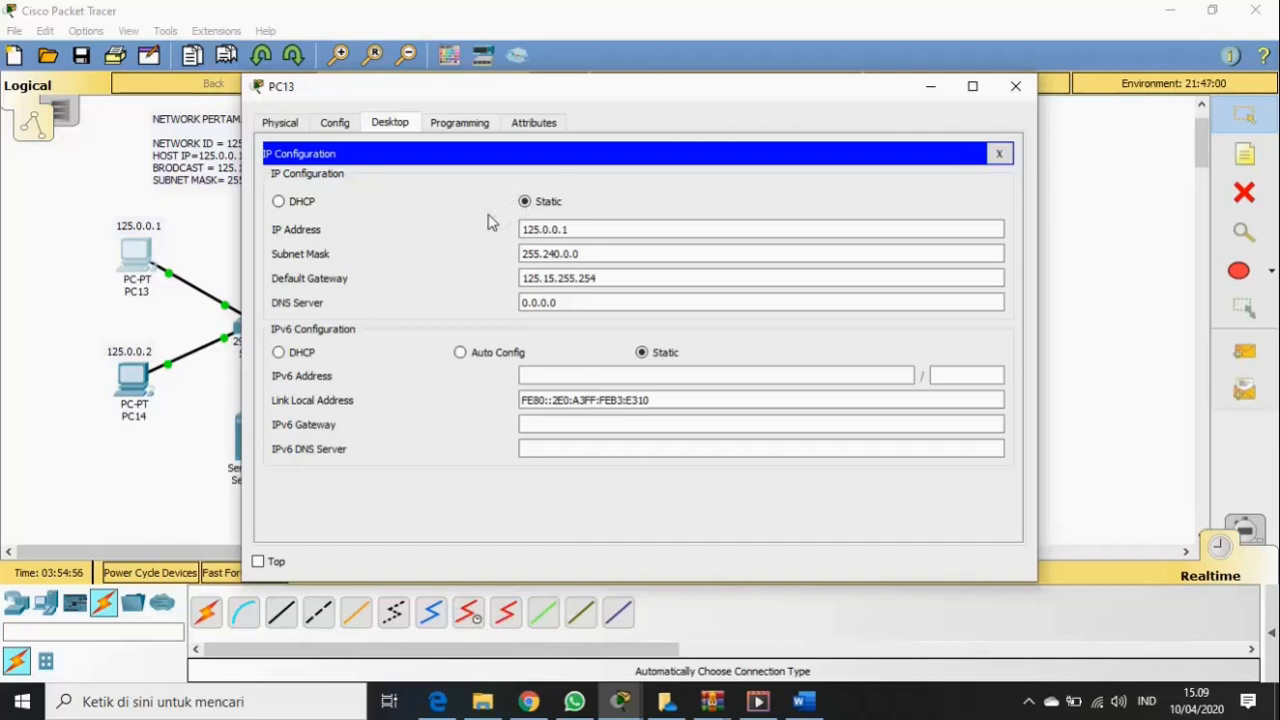
pyautogui.click(297, 206)
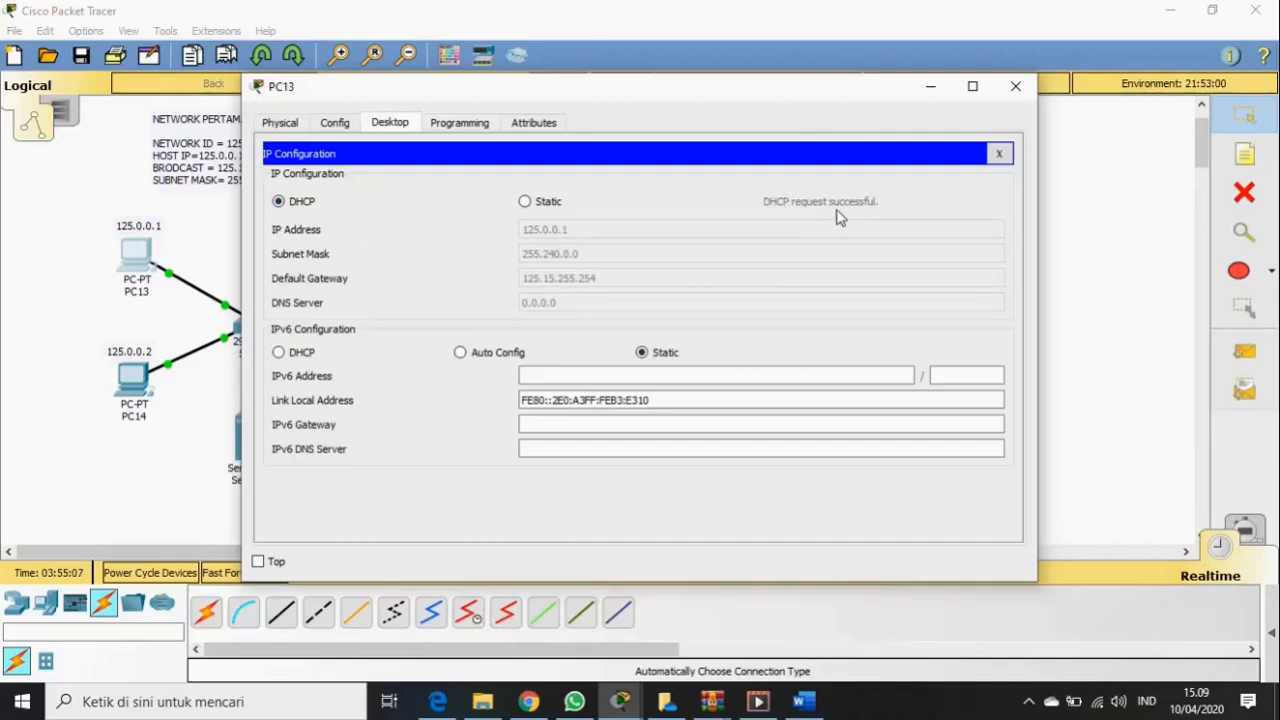
pyautogui.moveTo(655, 93); pyautogui.dragTo(770, 80)
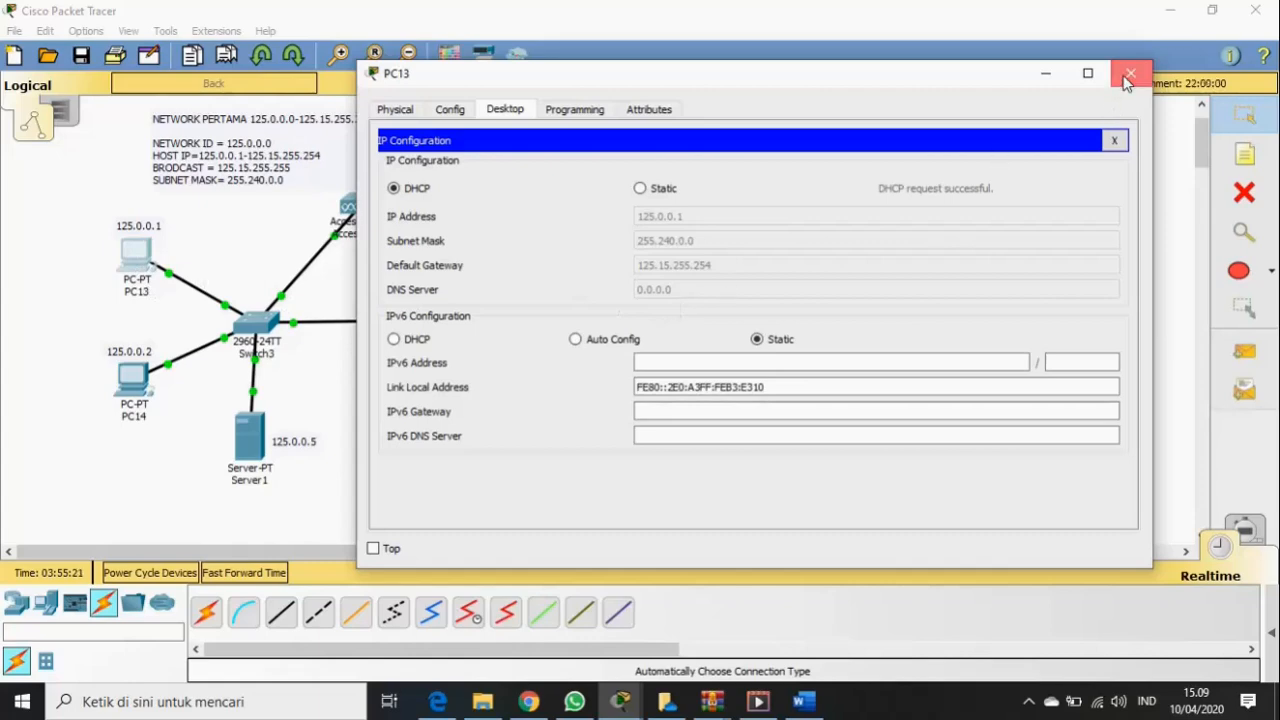
pyautogui.click(1122, 84)
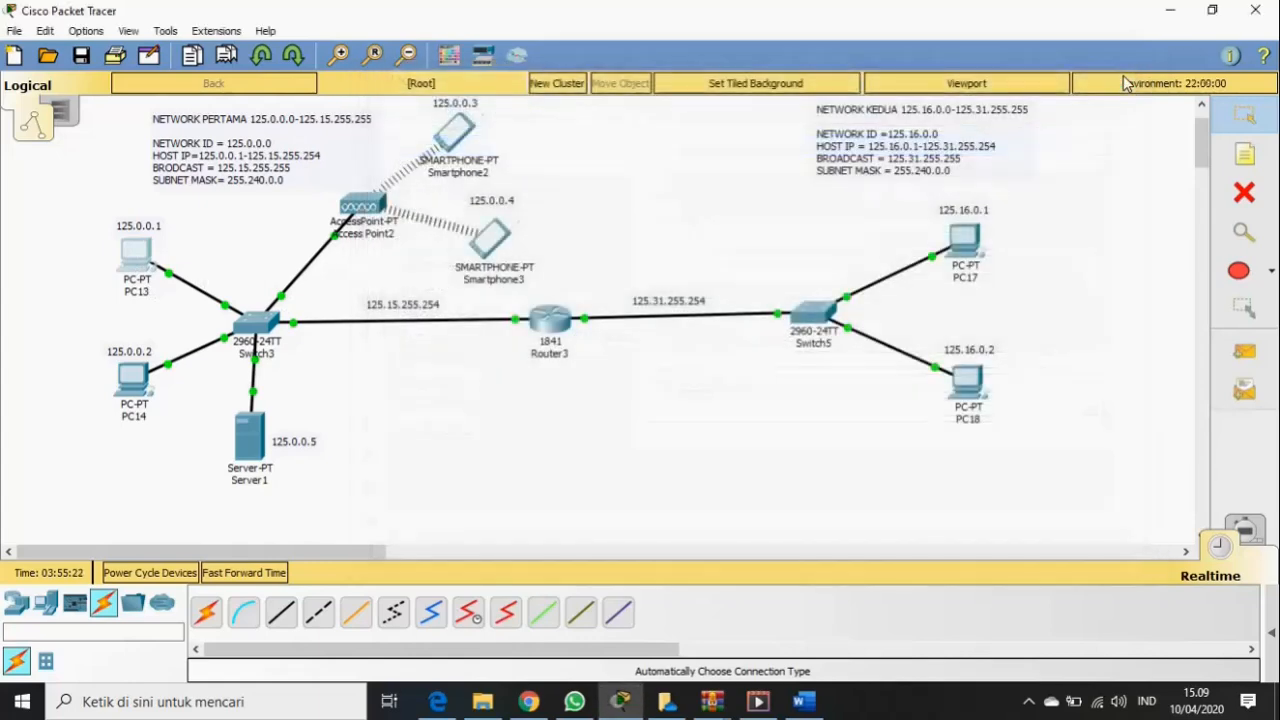
# - Set PC14's IP Configuration to DHCP so it gets 125.0.0.2, then close PC14
pyautogui.click(141, 390)
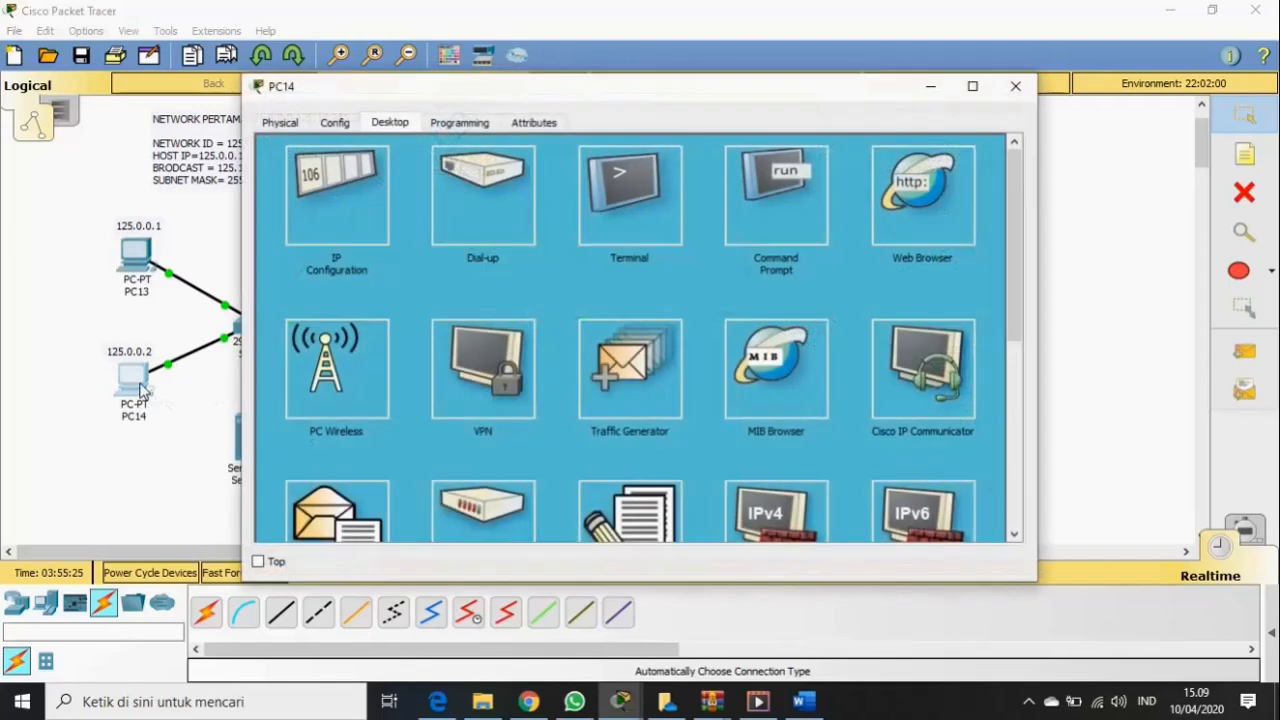
pyautogui.click(337, 237)
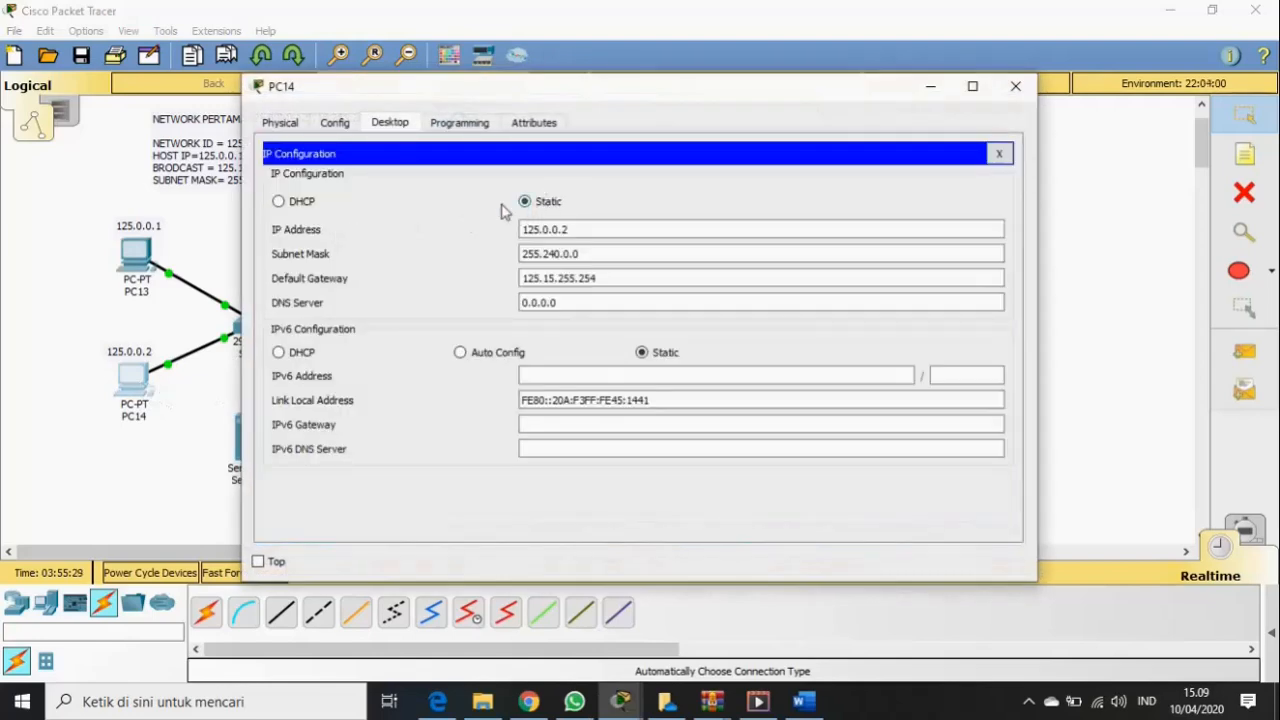
pyautogui.click(280, 202)
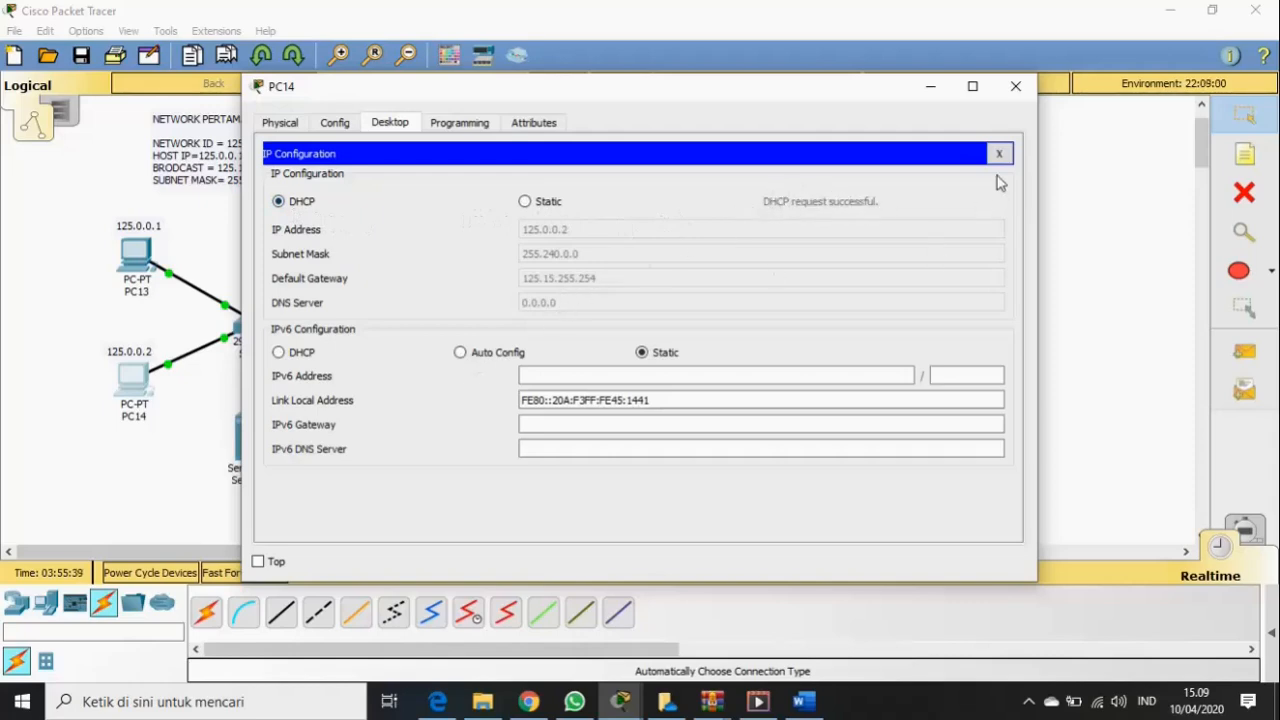
pyautogui.click(1012, 90)
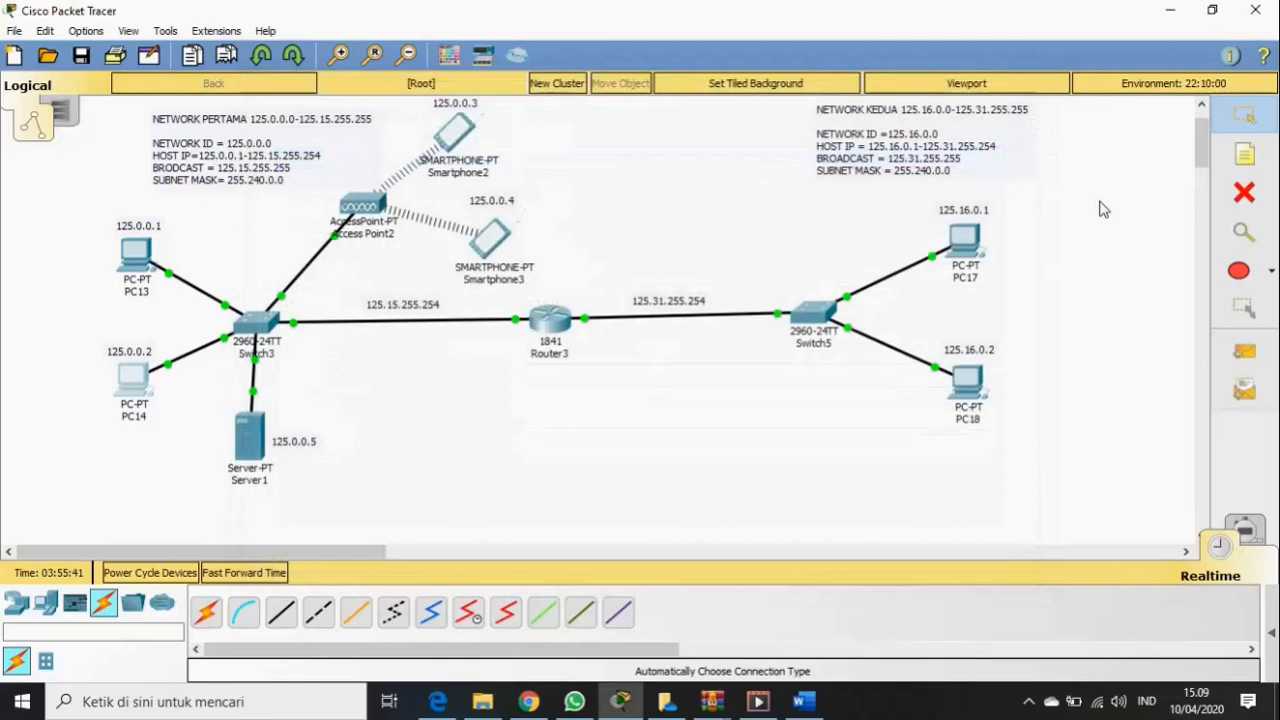
# - Check Smartphone2's Wireless0 settings, then set its IP Configuration to DHCP, receiving 125.0.0.3
pyautogui.moveTo(1201, 154); pyautogui.dragTo(1202, 142)
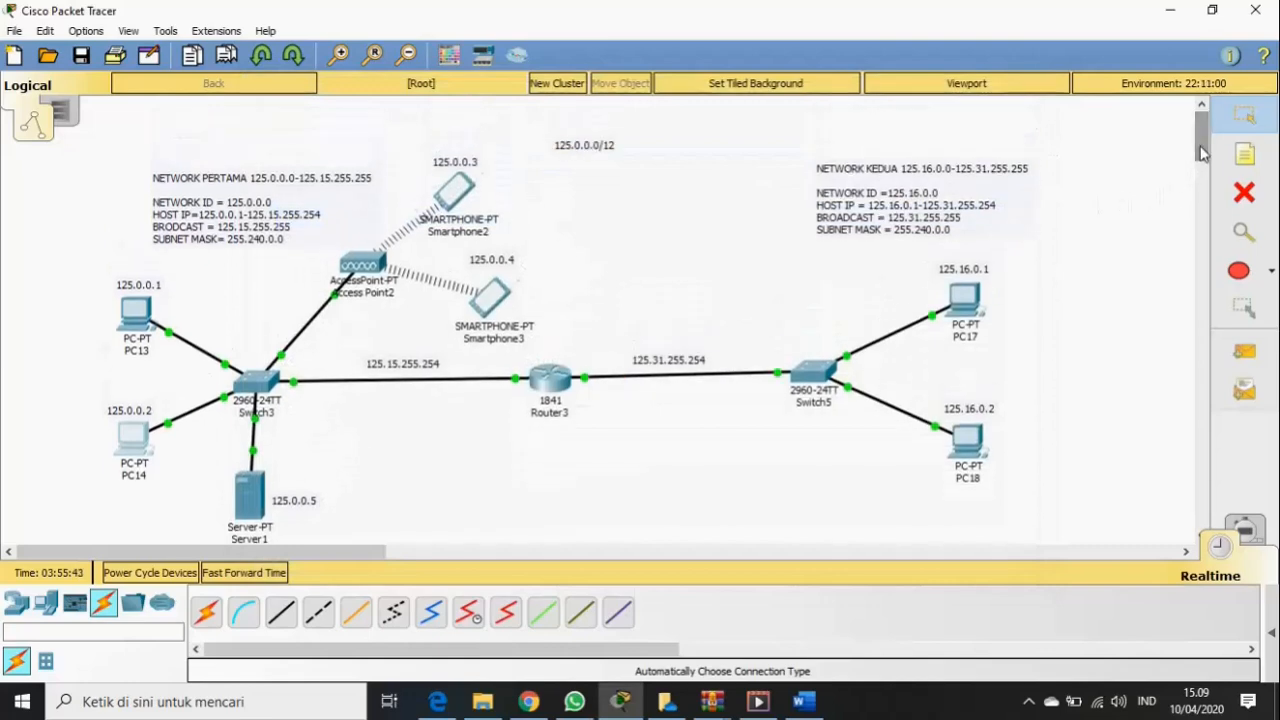
pyautogui.click(459, 198)
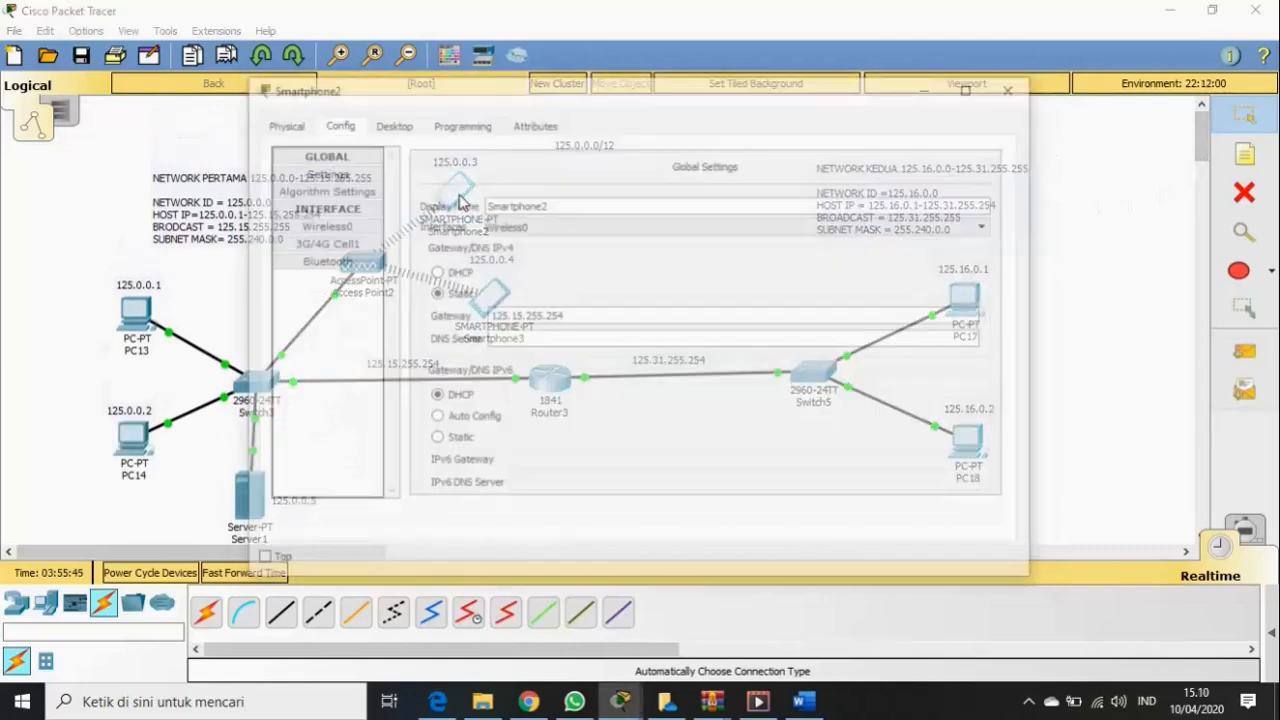
pyautogui.click(341, 229)
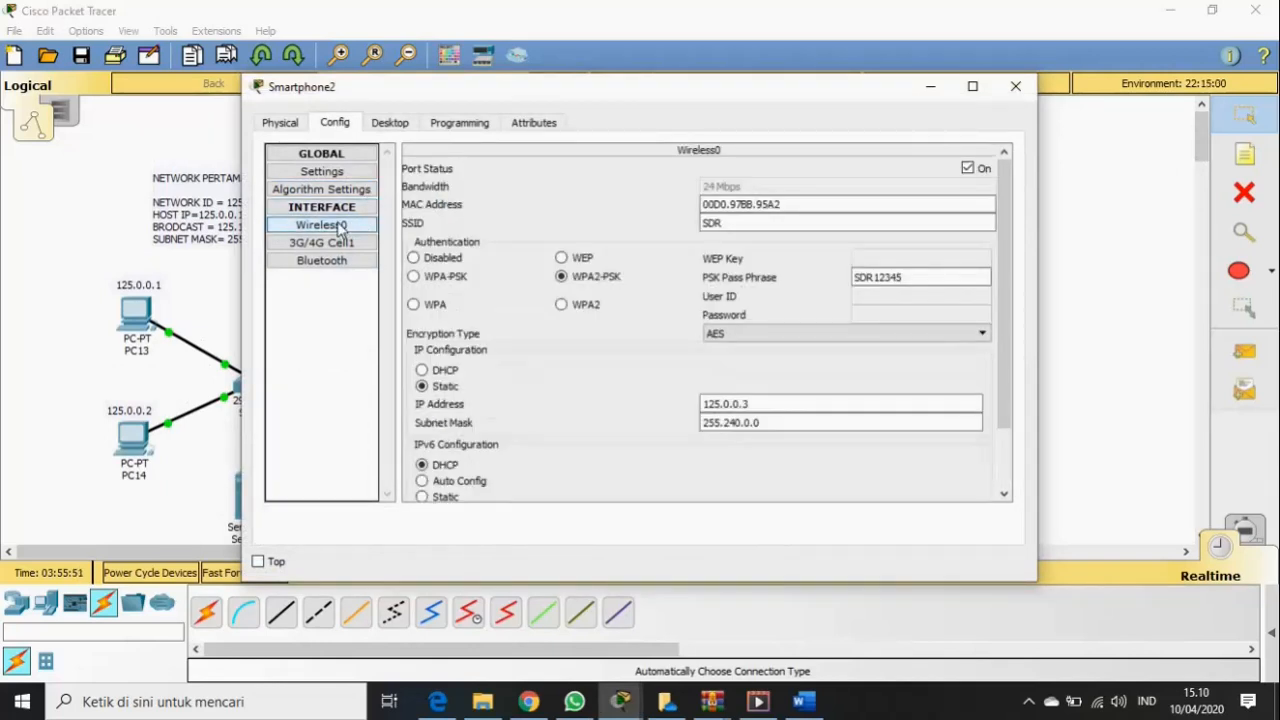
pyautogui.click(390, 124)
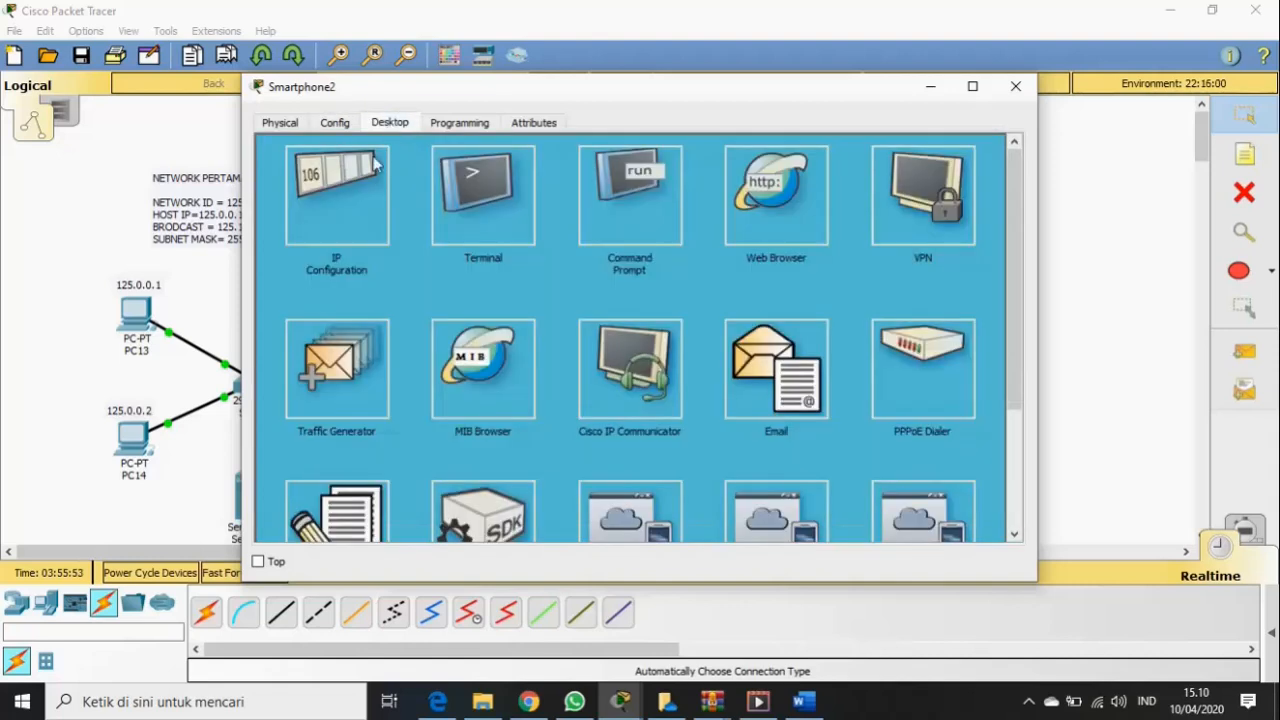
pyautogui.click(343, 196)
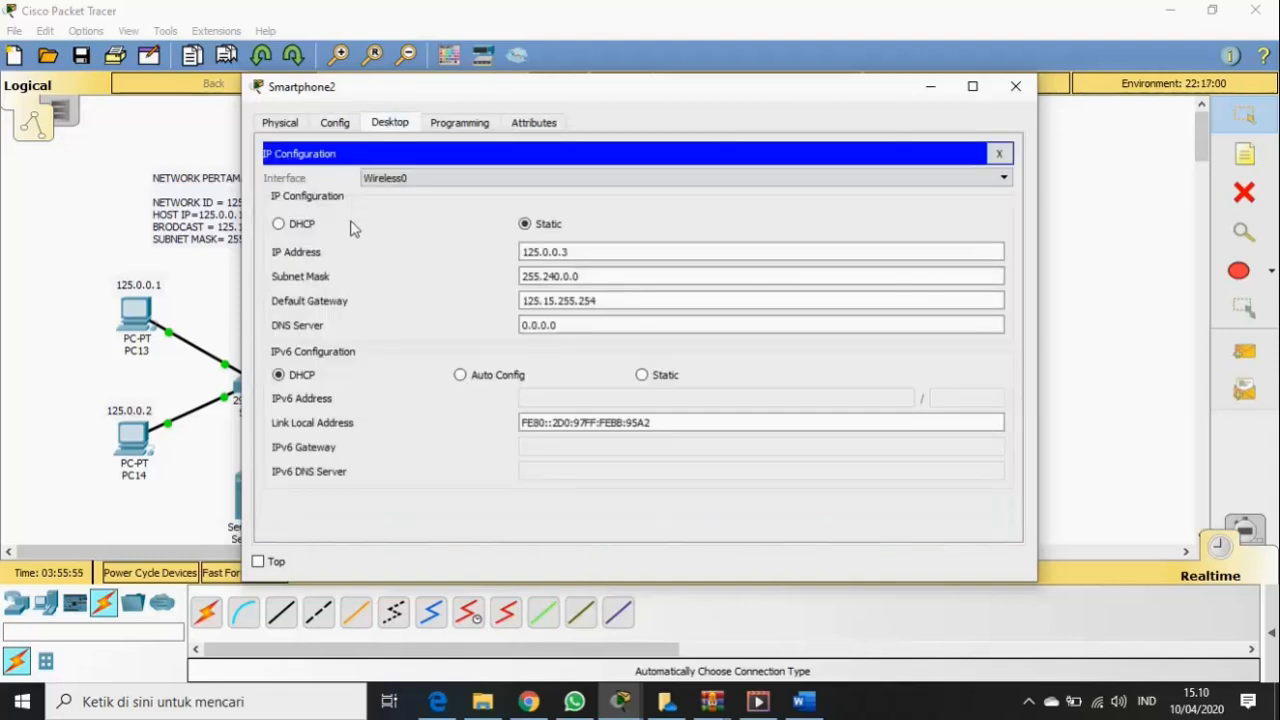
pyautogui.click(290, 225)
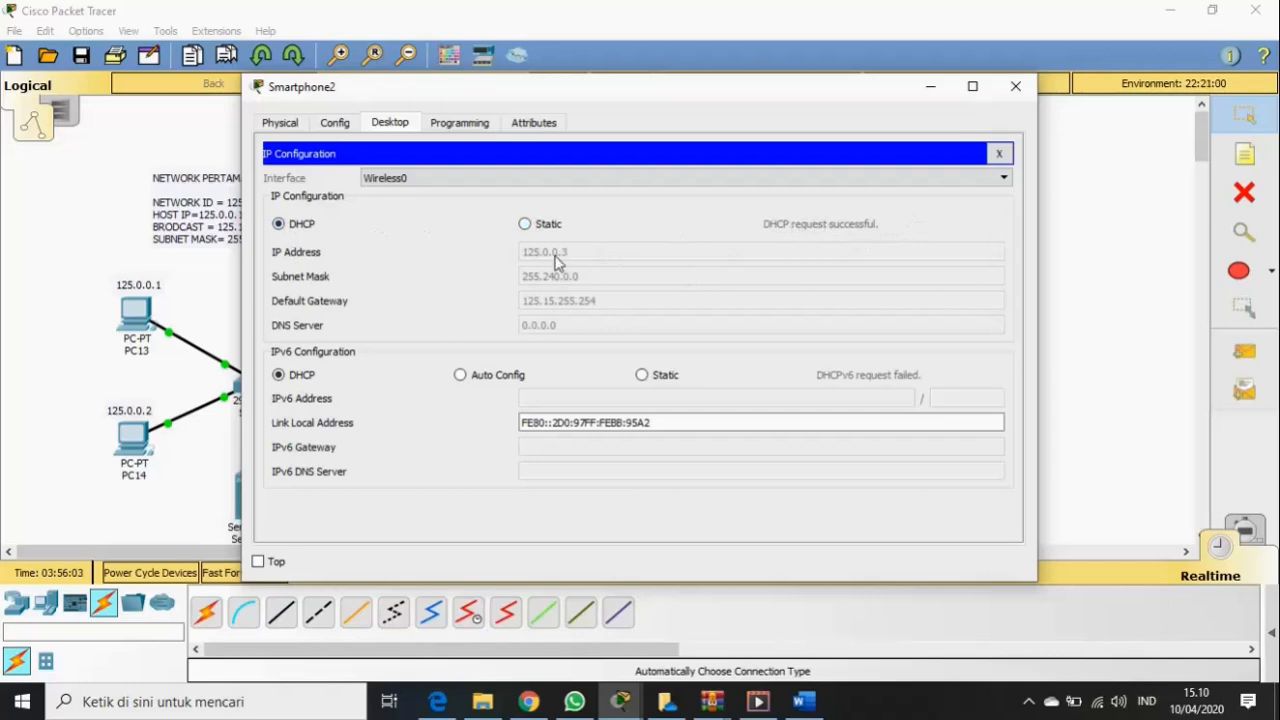
pyautogui.moveTo(755, 76); pyautogui.dragTo(650, 275)
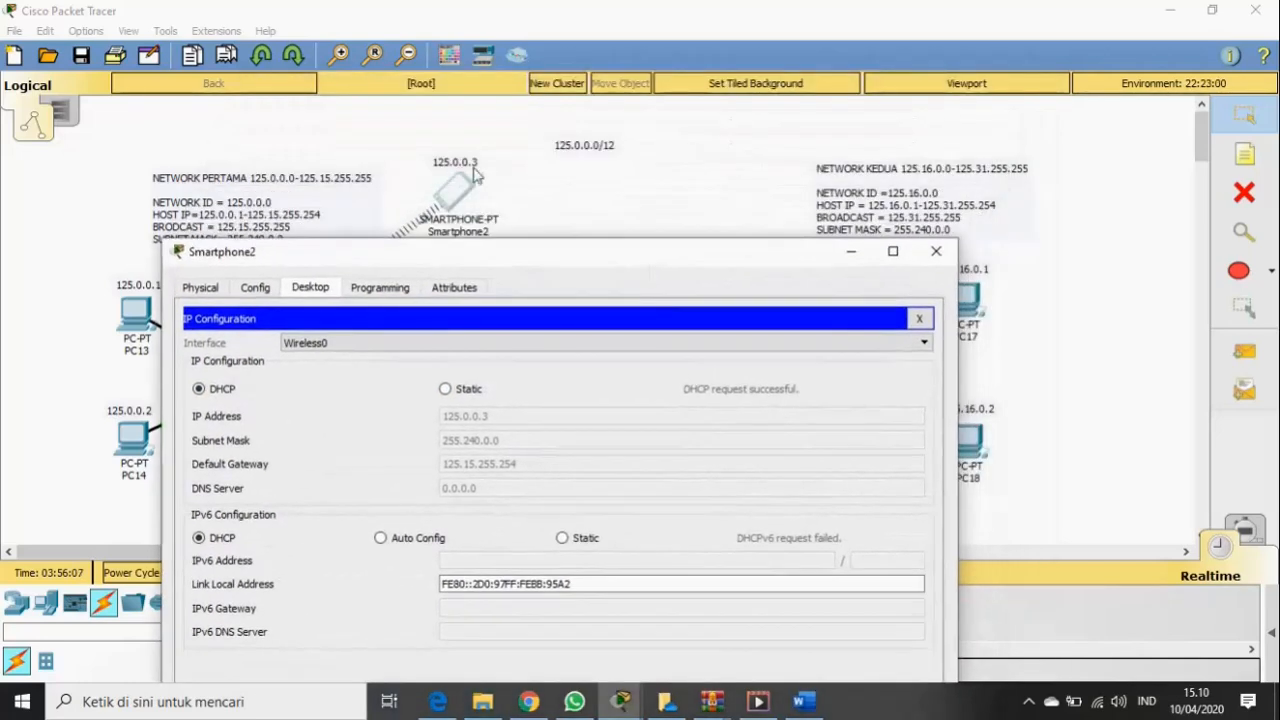
pyautogui.click(936, 251)
# - Set Smartphone3's IP Configuration to DHCP so it obtains 125.0.0.4, then close it
pyautogui.click(489, 297)
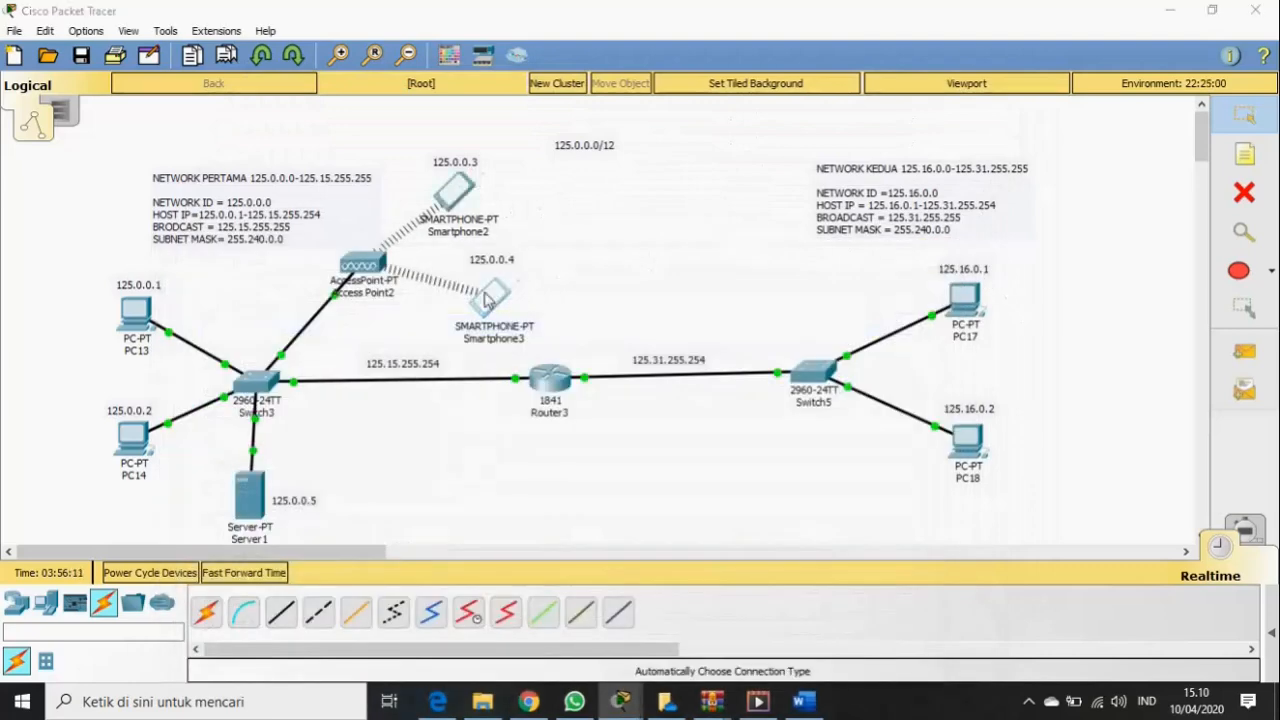
pyautogui.click(390, 122)
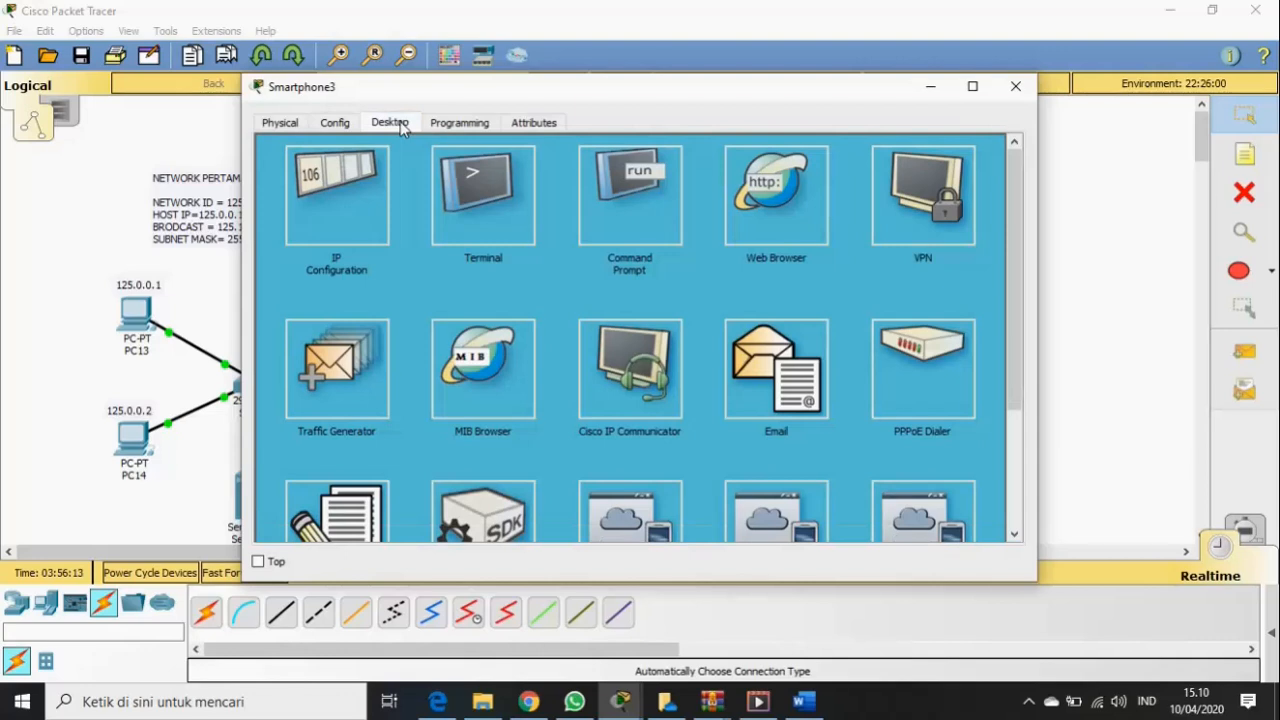
pyautogui.click(351, 192)
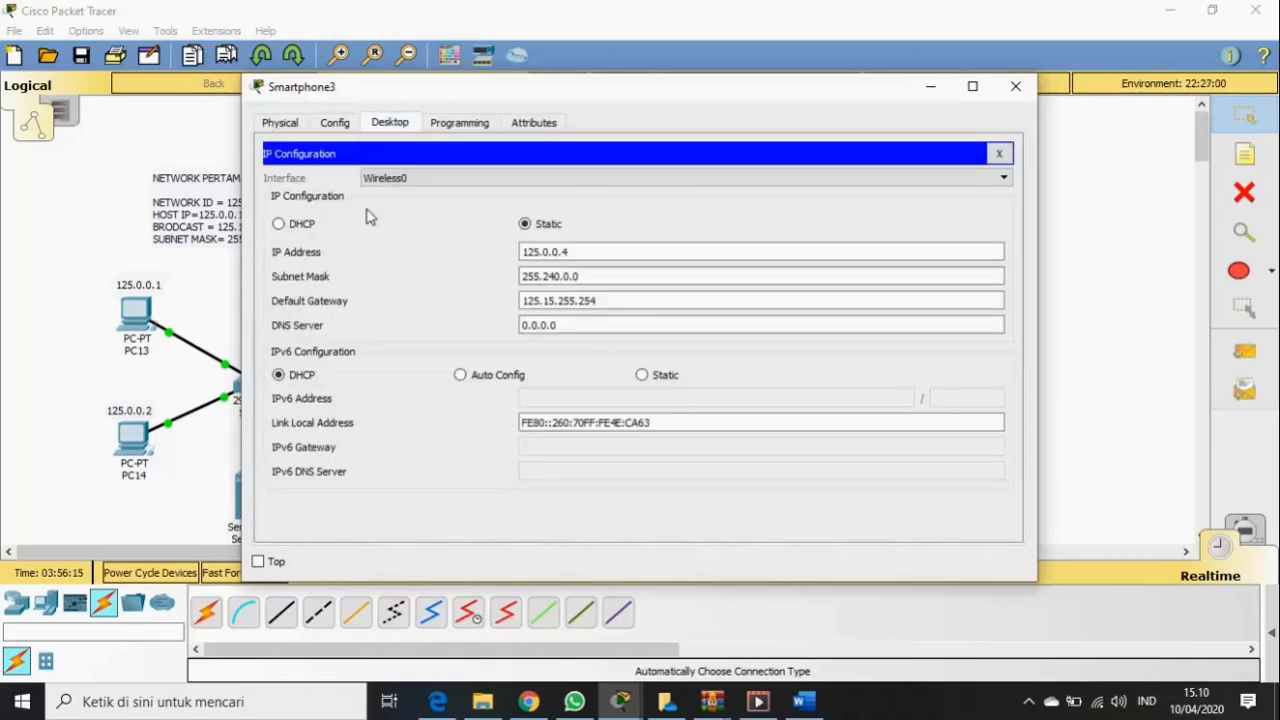
pyautogui.click(295, 228)
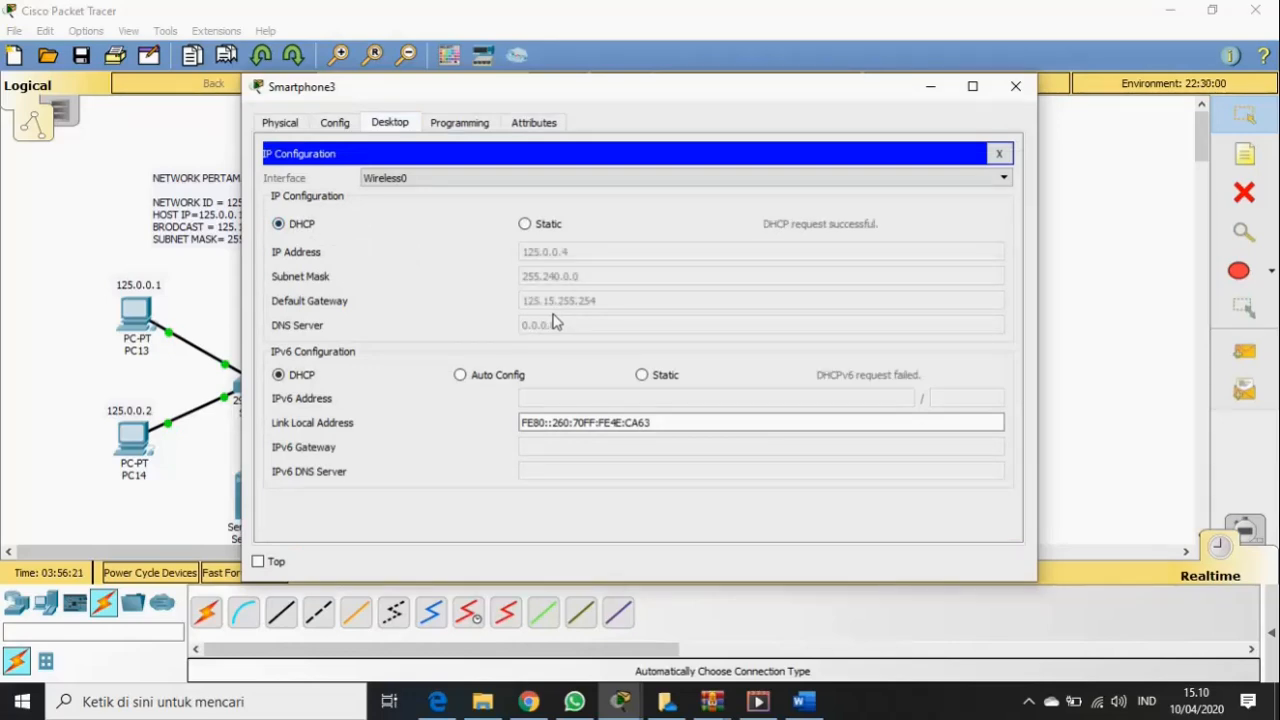
pyautogui.click(1016, 88)
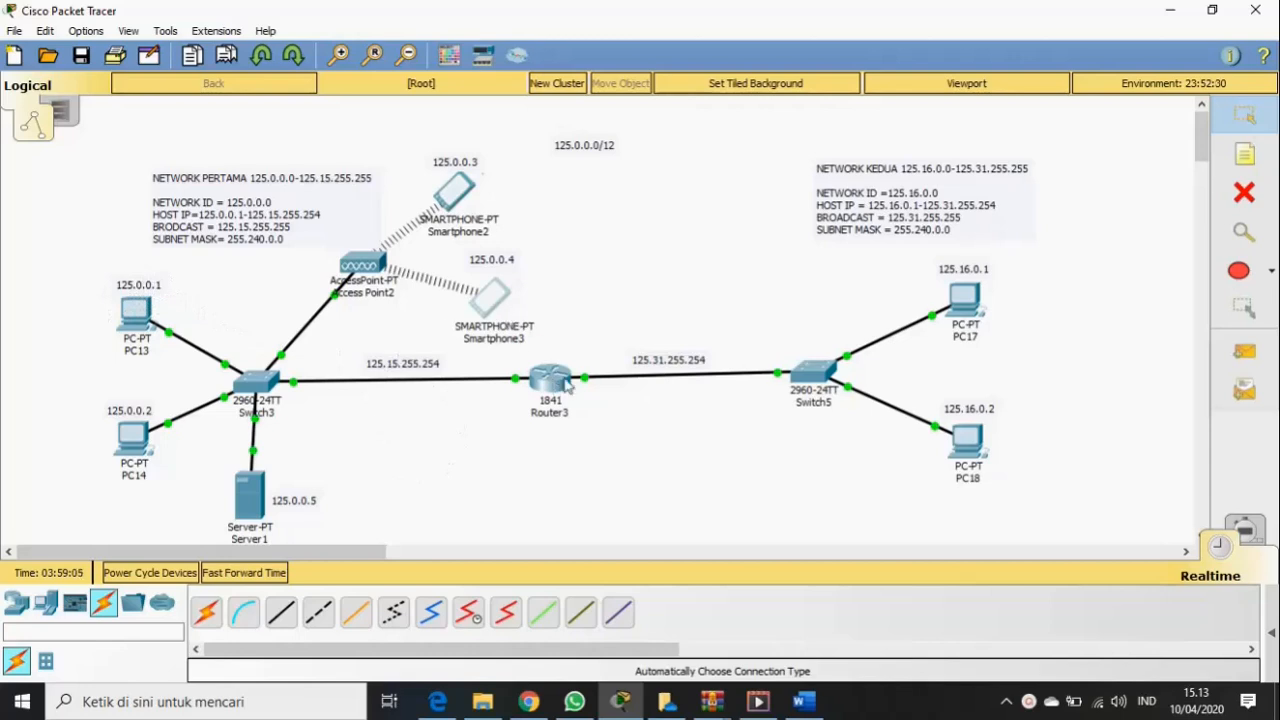
# - Switch to Simulation mode, undock the Simulation Panel, and add a simple PDU from Smartphone3
pyautogui.click(1246, 530)
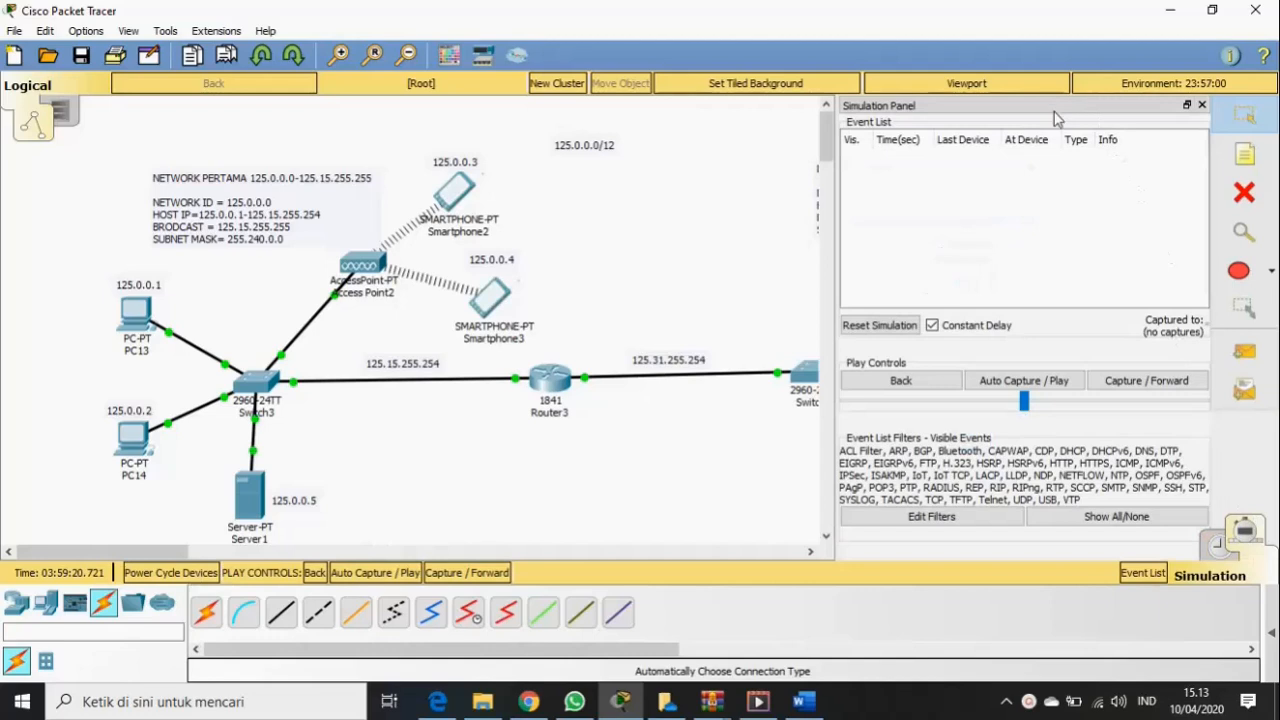
pyautogui.moveTo(1062, 114); pyautogui.dragTo(919, 325)
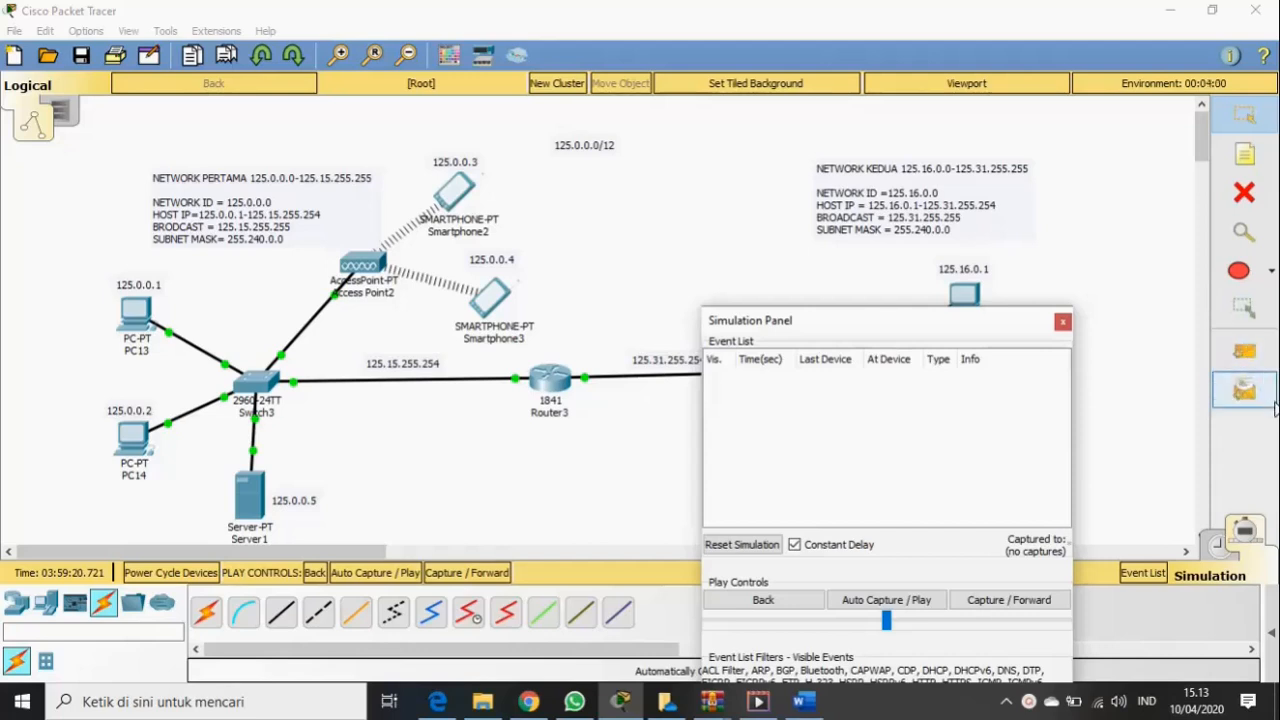
pyautogui.click(1256, 358)
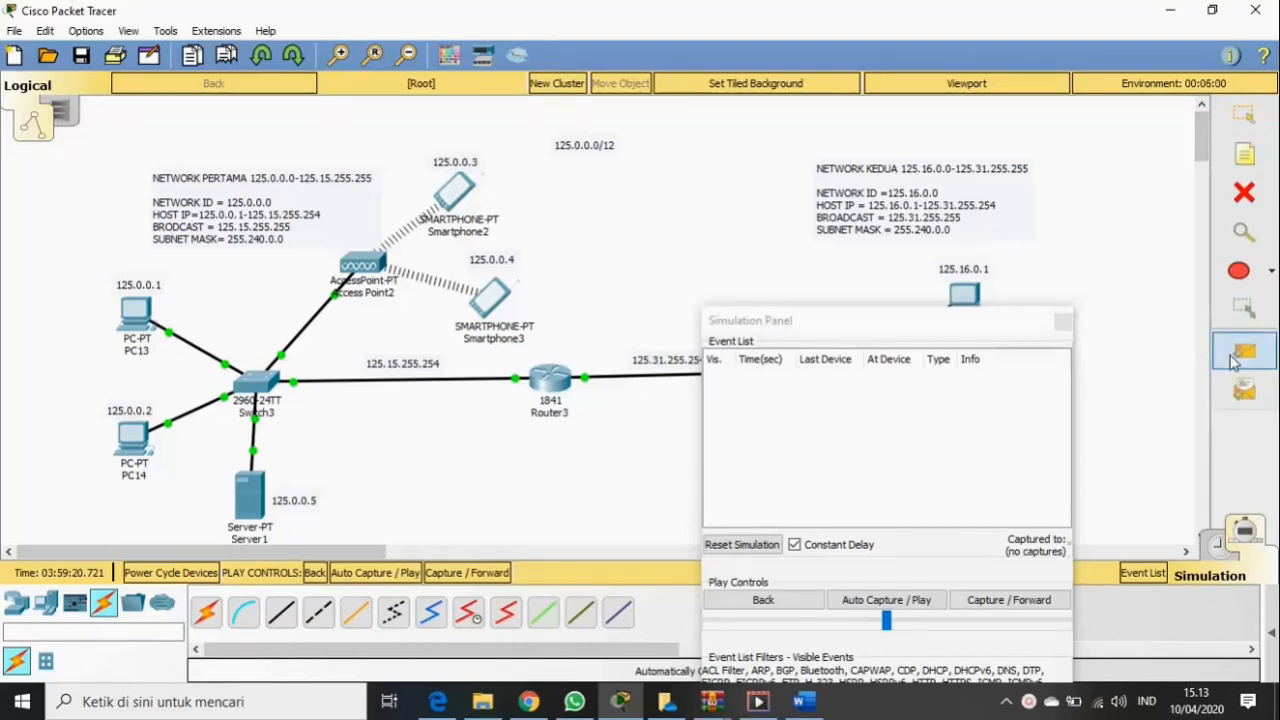
pyautogui.click(1241, 391)
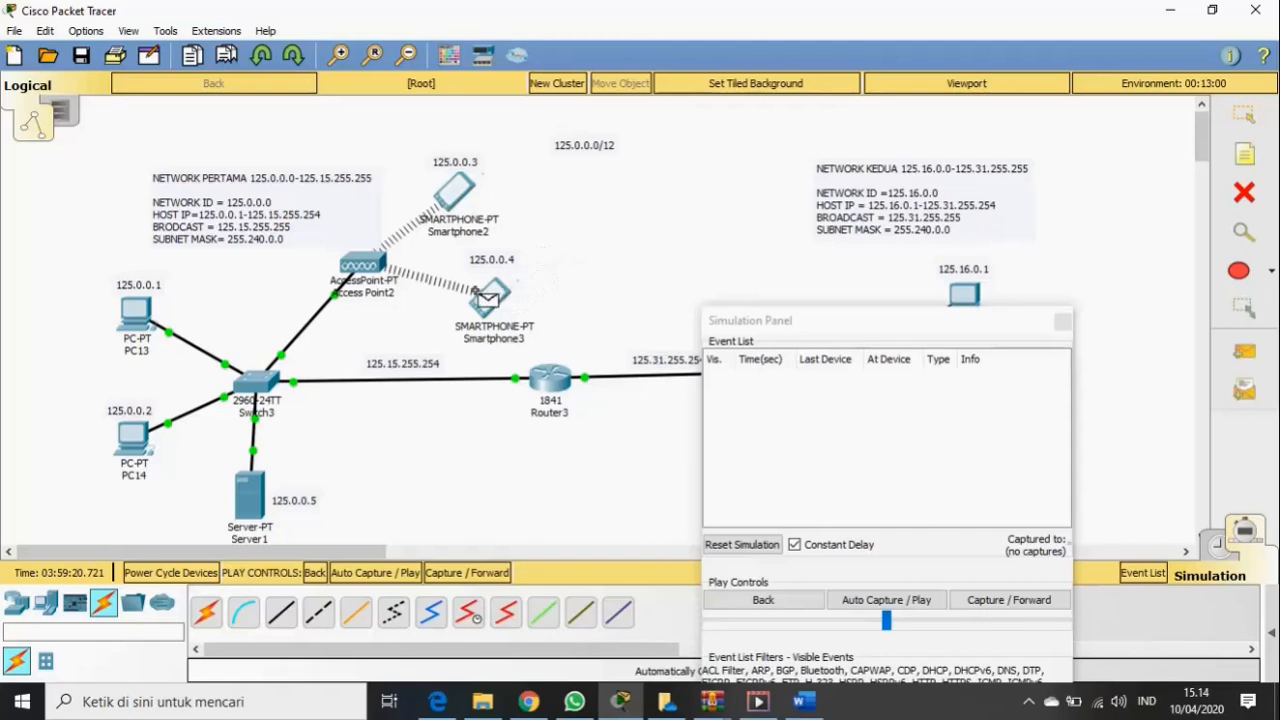
pyautogui.click(468, 295)
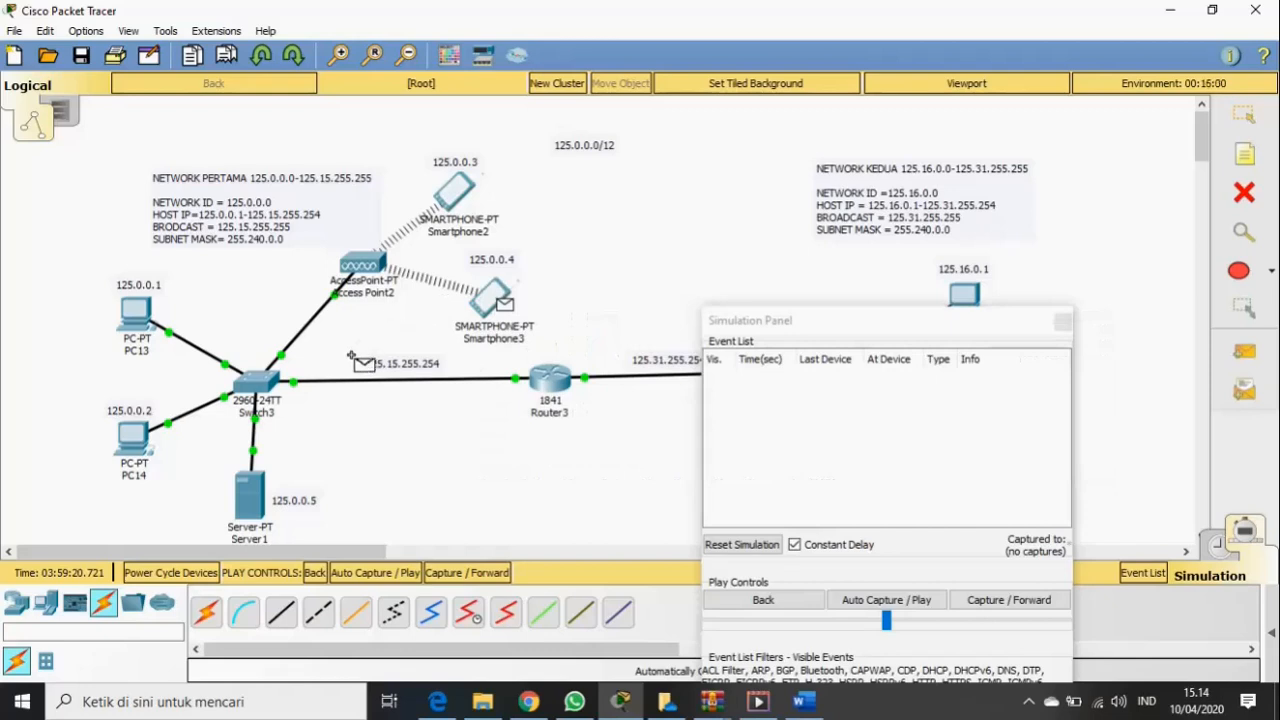
# - Target PC13 with the PDU, forward three steps until Switch3 floods the ARP request
pyautogui.click(117, 318)
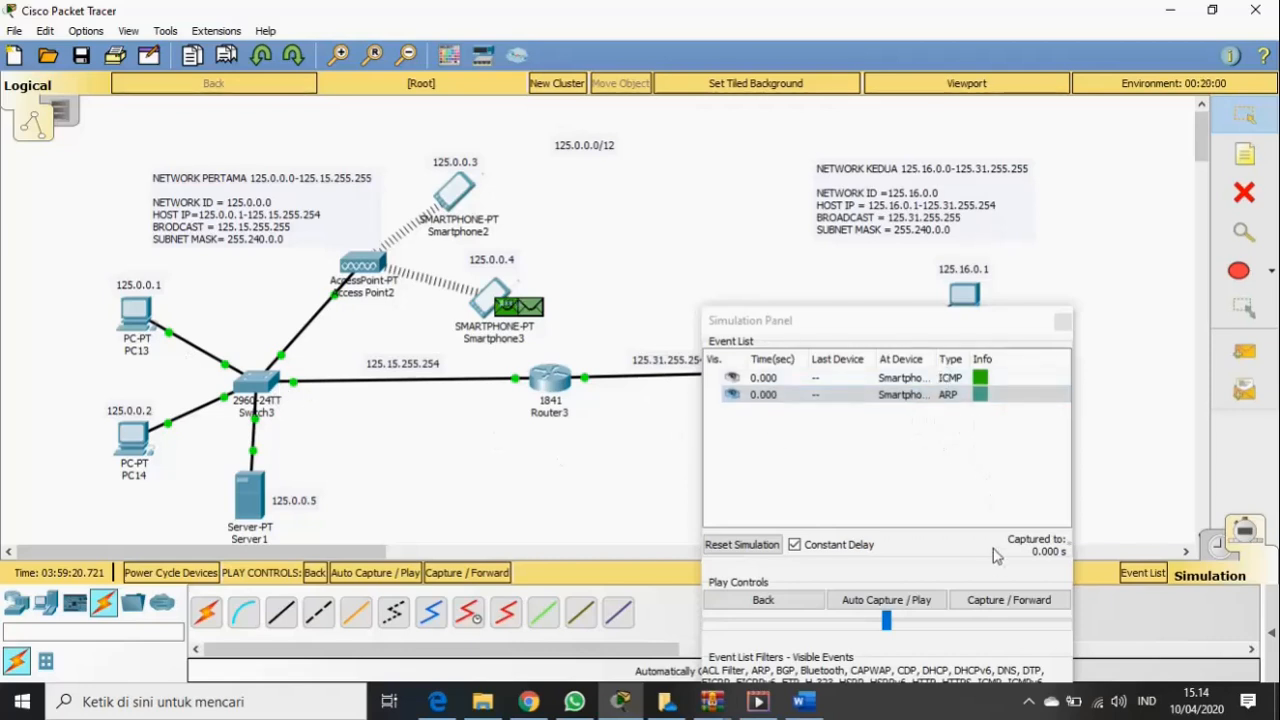
pyautogui.click(1000, 605)
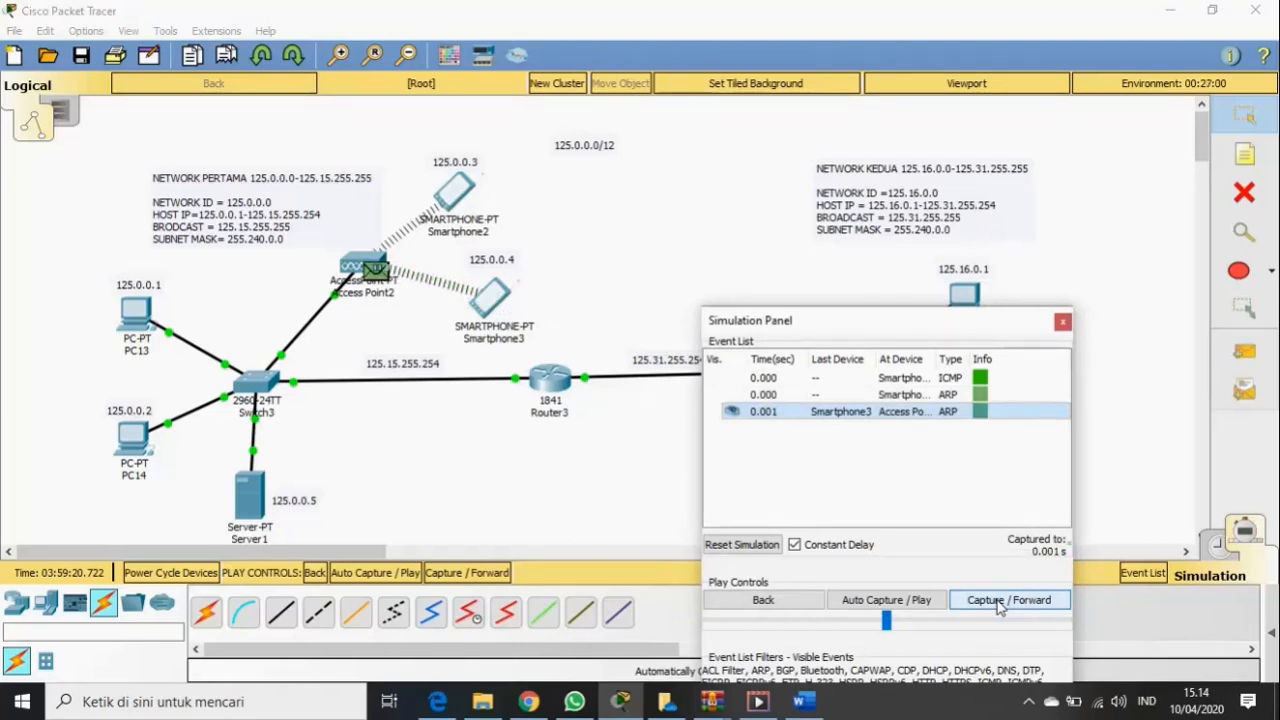
pyautogui.click(1000, 605)
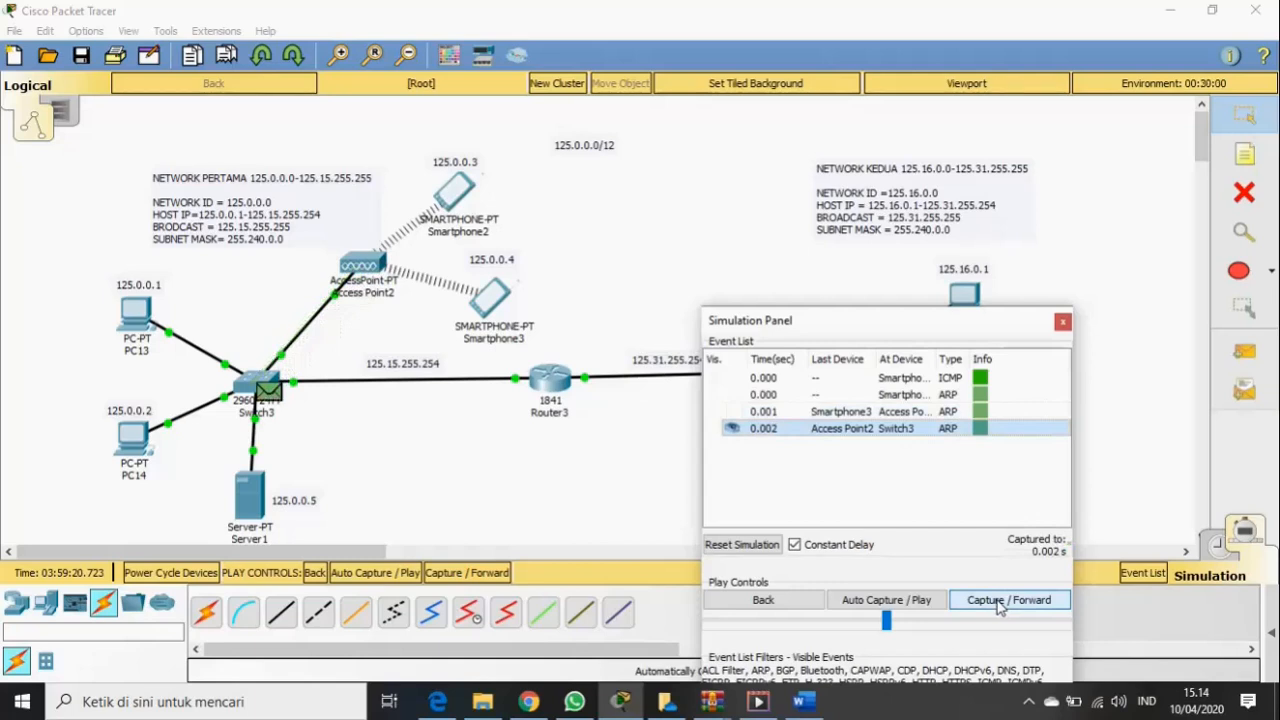
pyautogui.click(1000, 606)
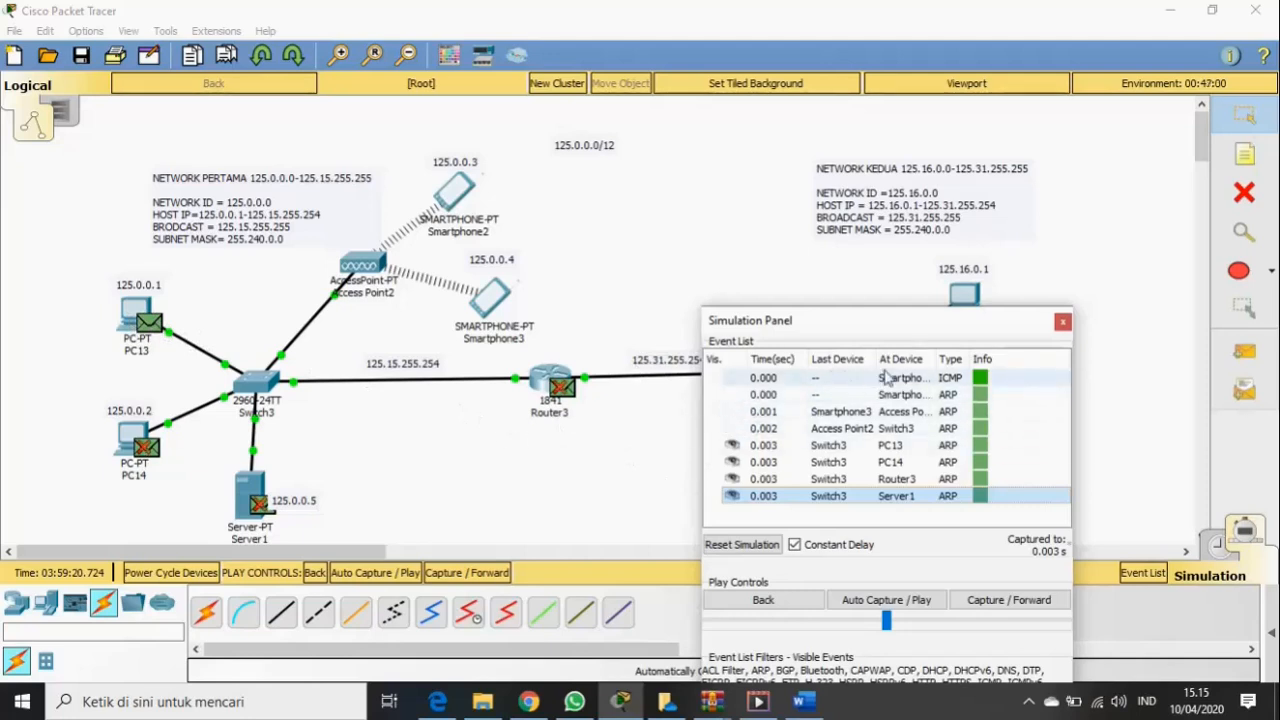
pyautogui.click(1063, 322)
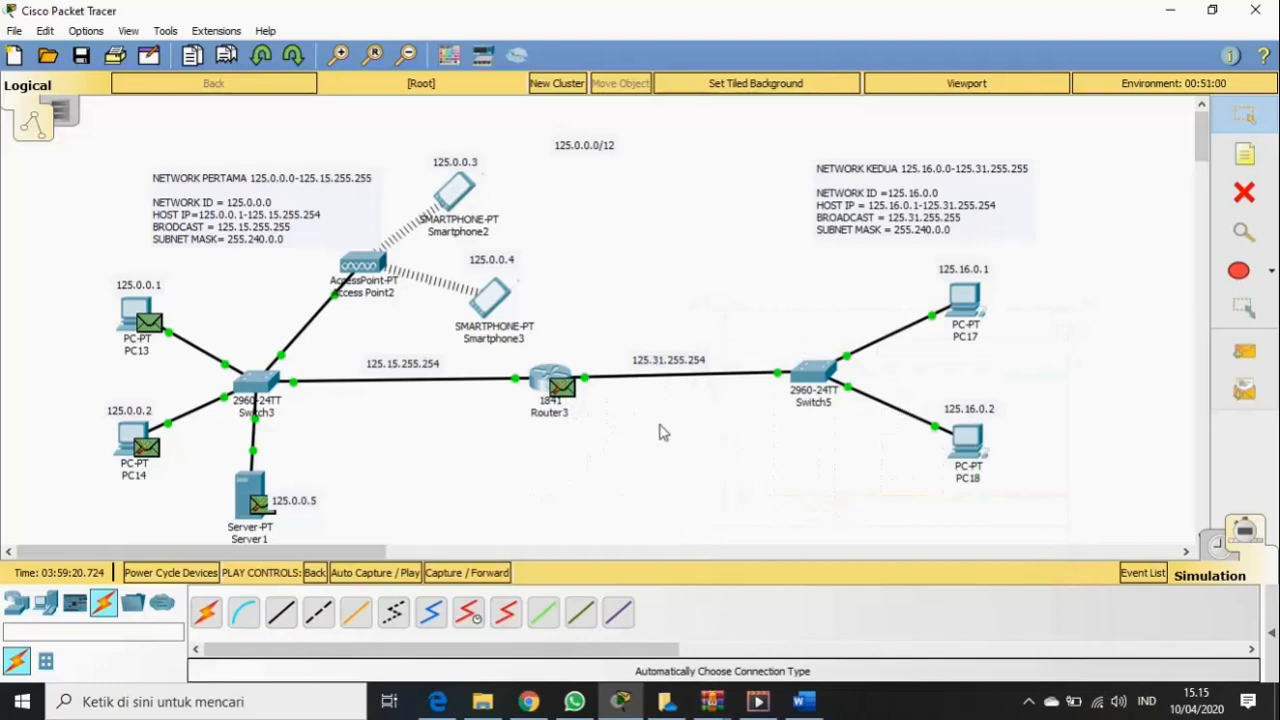
# - View the Packet Tracer environment details and close them
pyautogui.click(1093, 83)
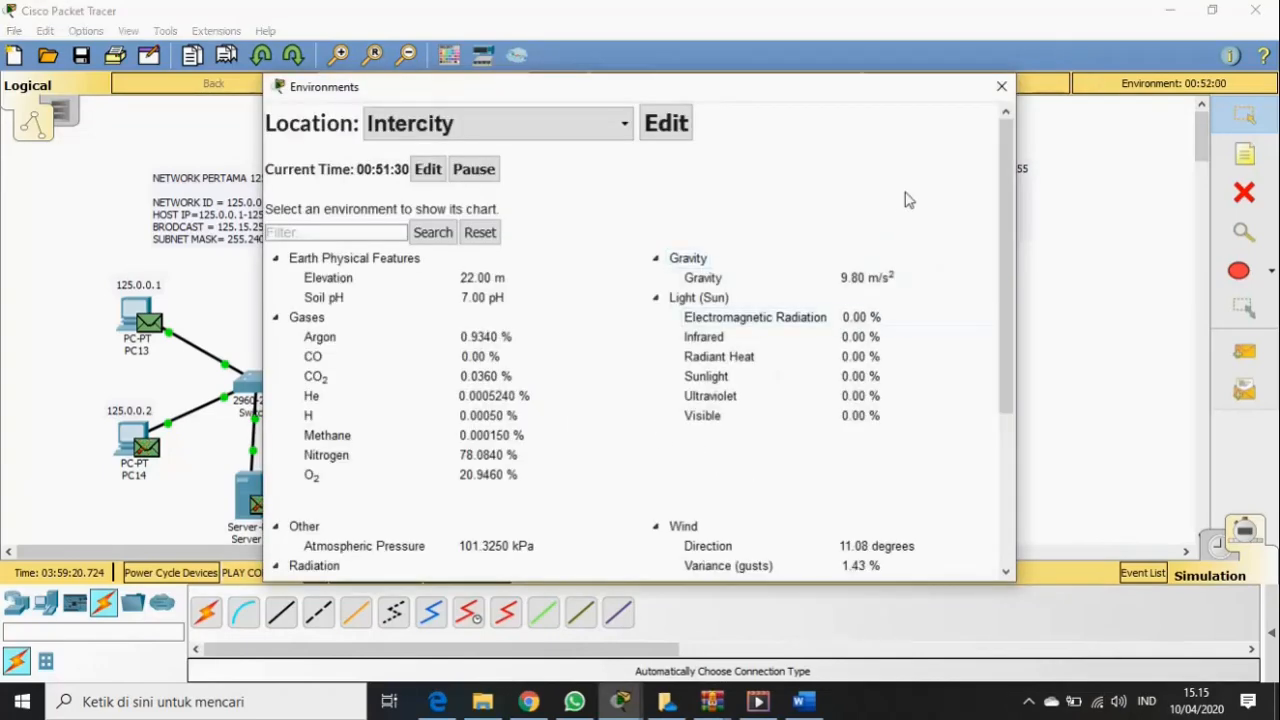
pyautogui.click(1002, 87)
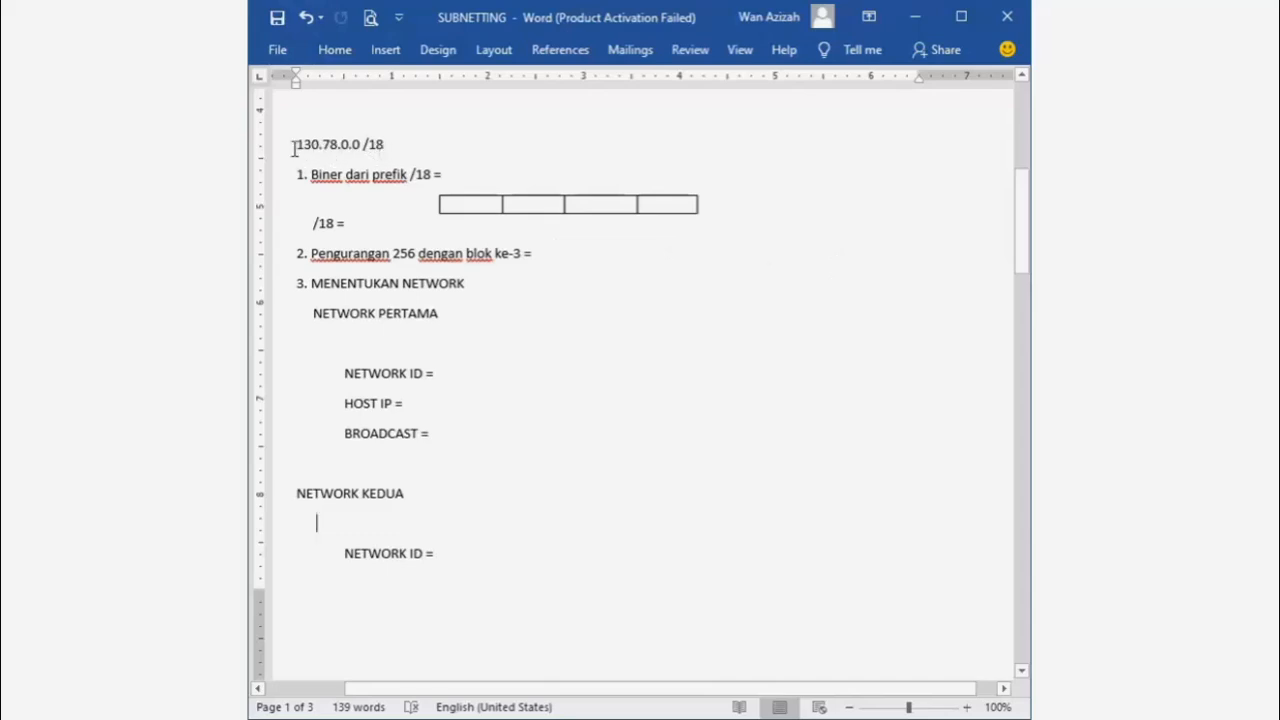
# - Type 11111111.11111111.11000000.00000000 after "/18 =" in item 1 of the worksheet
pyautogui.moveTo(293, 144); pyautogui.dragTo(398, 139)
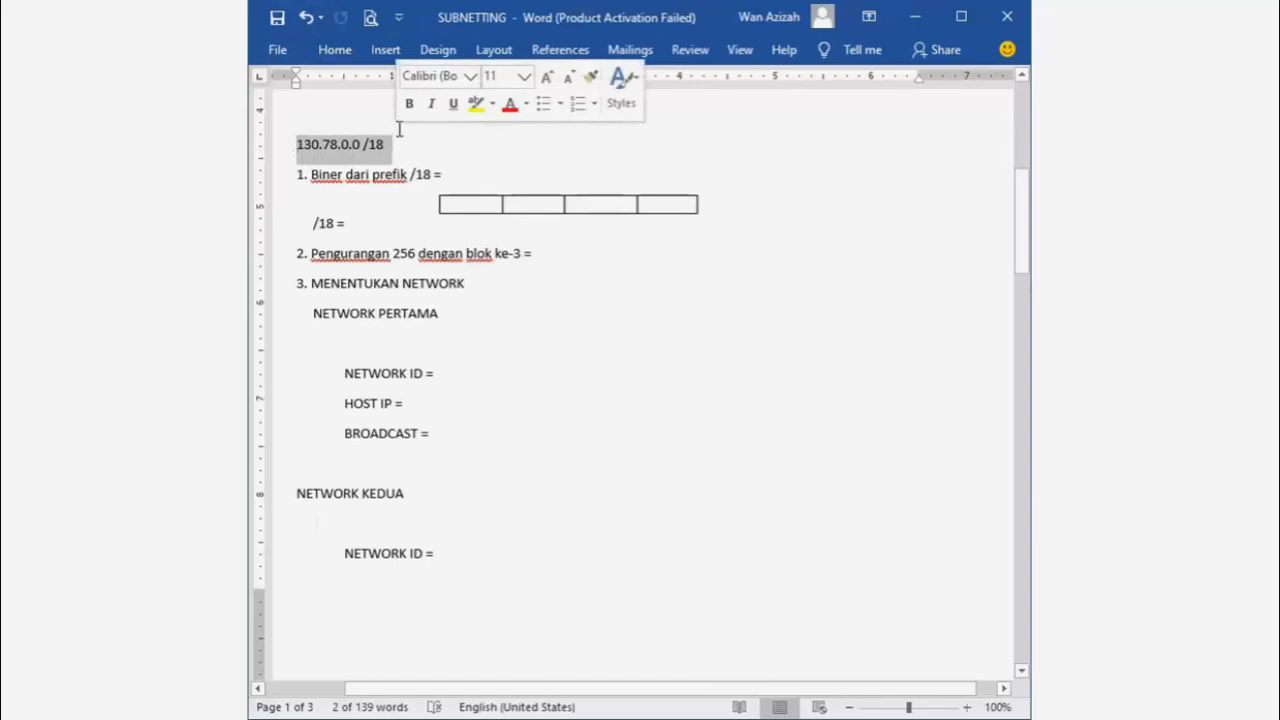
pyautogui.click(458, 175)
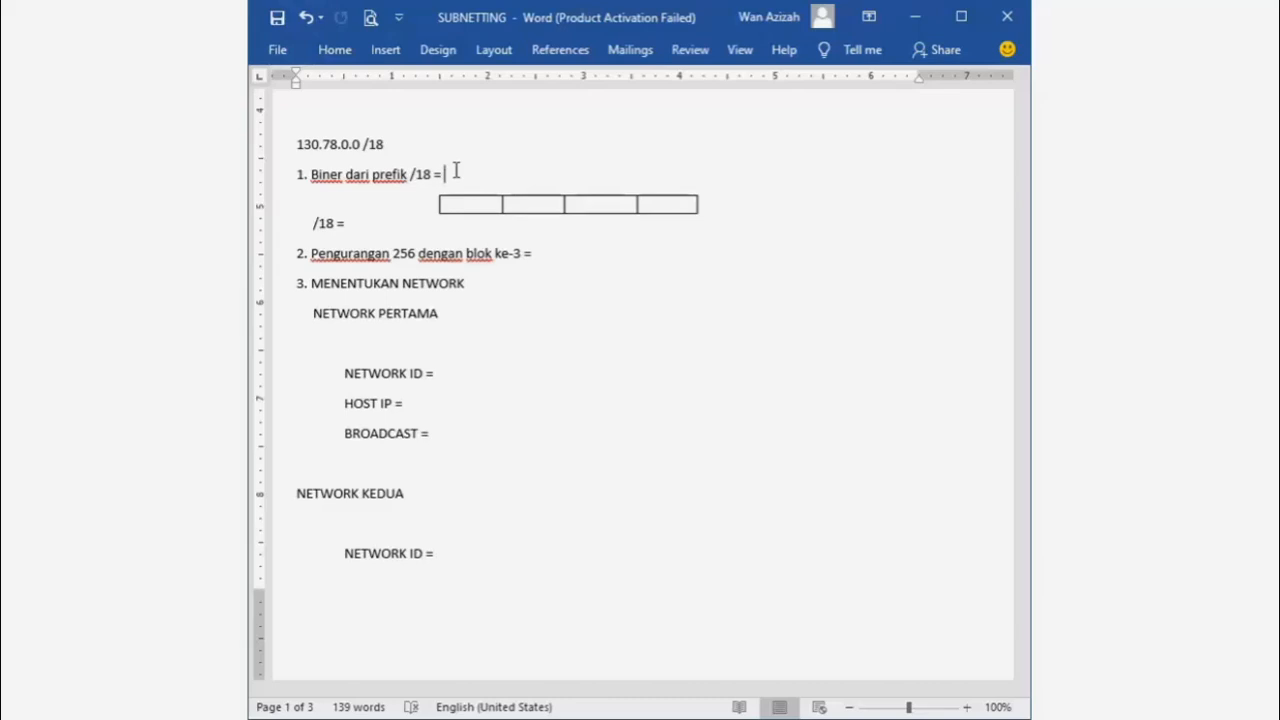
pyautogui.write('11111111')
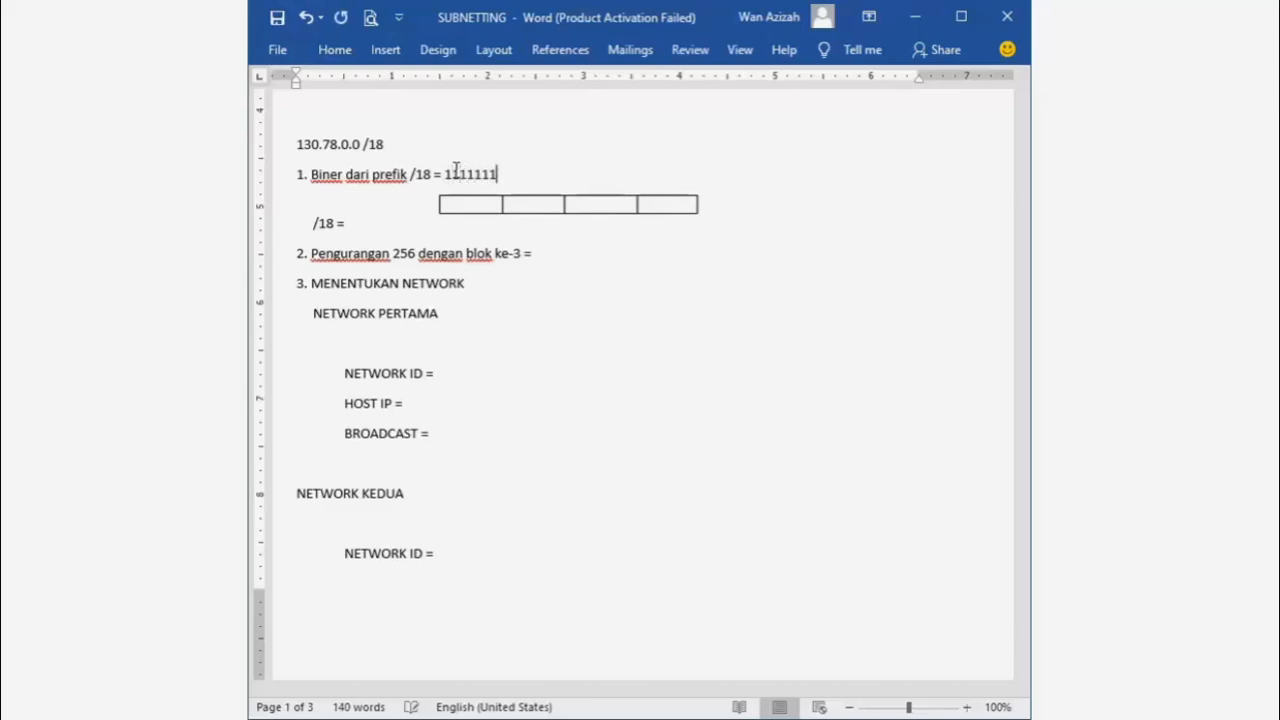
pyautogui.write('.1111')
pyautogui.write('1111.11')
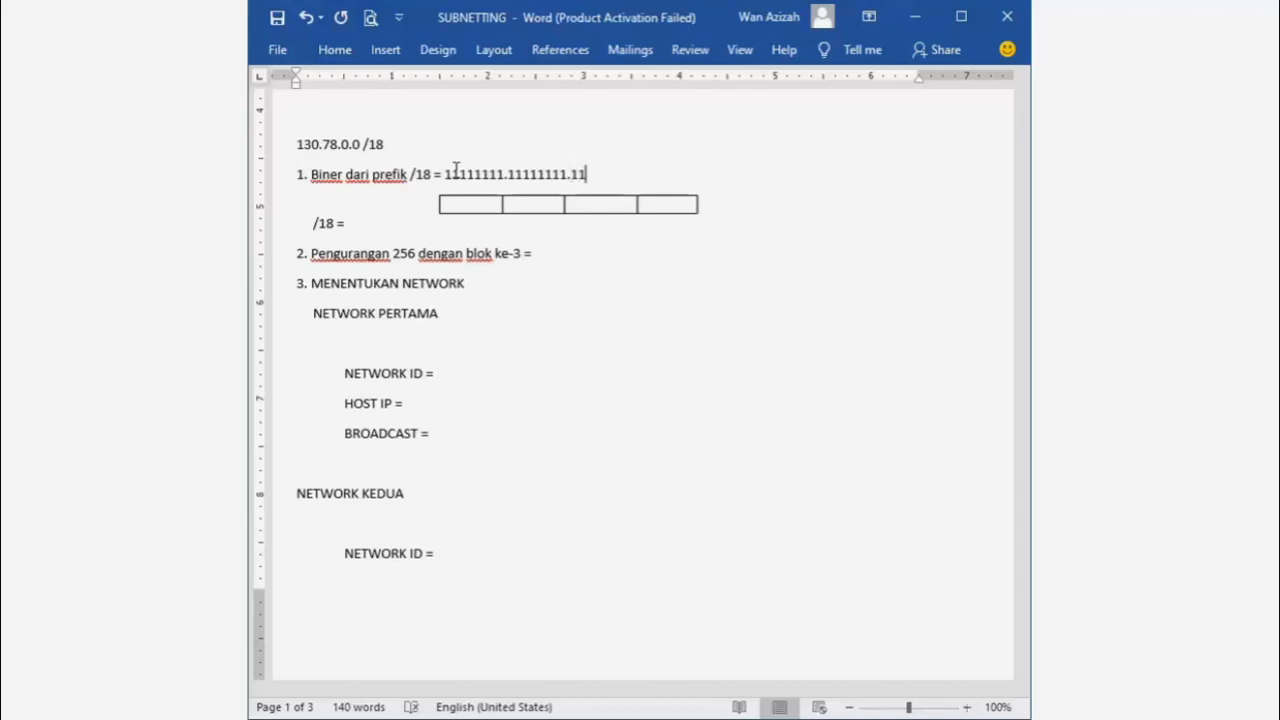
pyautogui.write('000000.')
pyautogui.write('00000000')
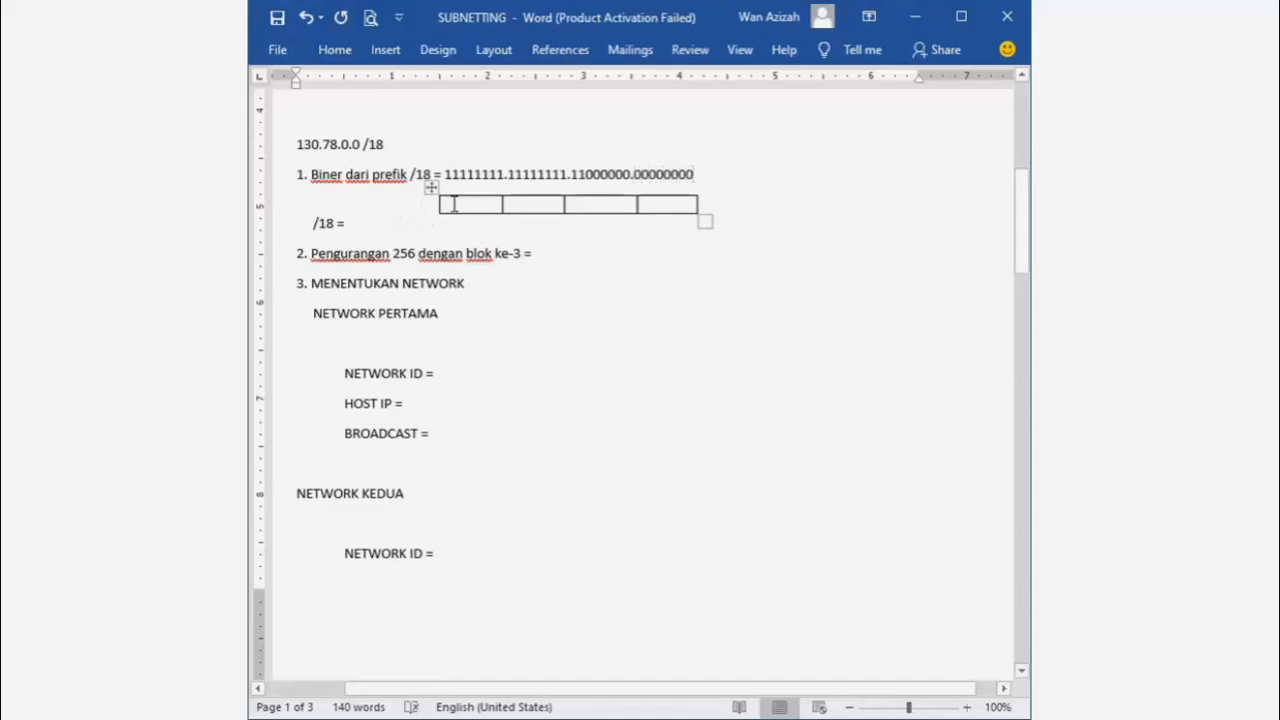
# - Mark the binary mask bits and enter 255 in the first and second octet boxes
pyautogui.click(454, 204)
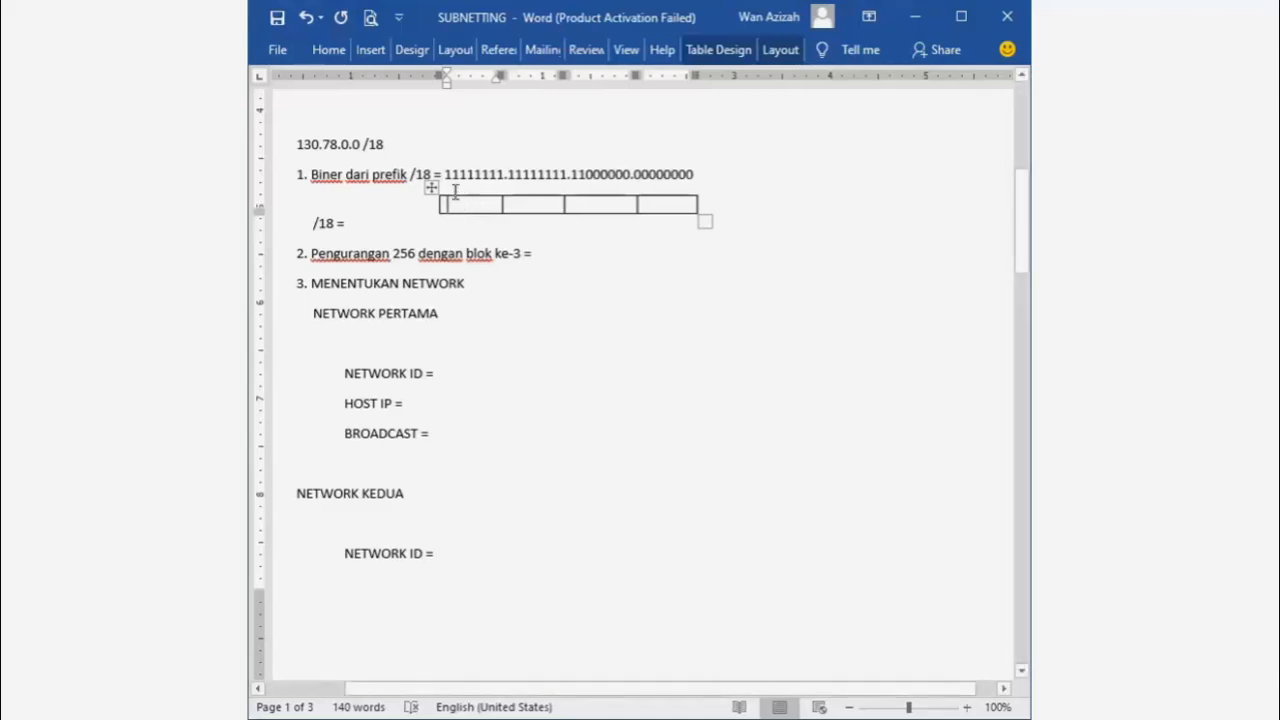
pyautogui.moveTo(443, 176); pyautogui.dragTo(454, 180)
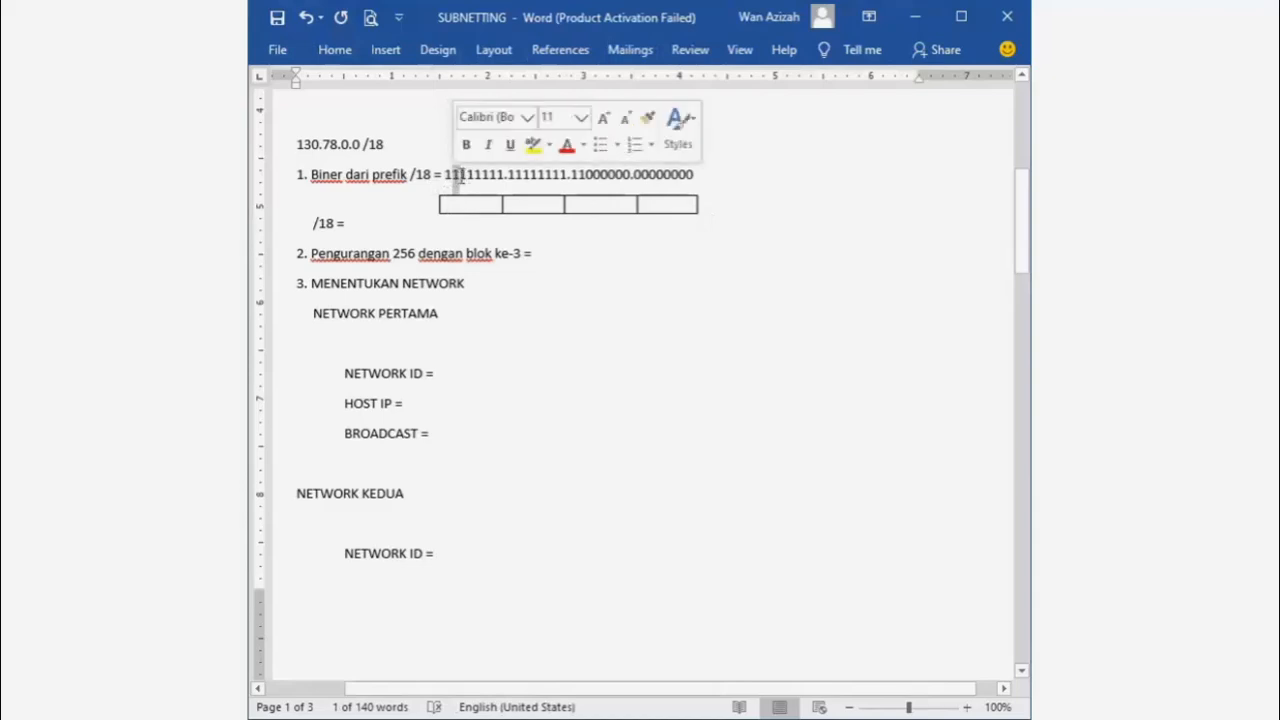
pyautogui.moveTo(459, 178); pyautogui.dragTo(503, 177)
pyautogui.click(489, 206)
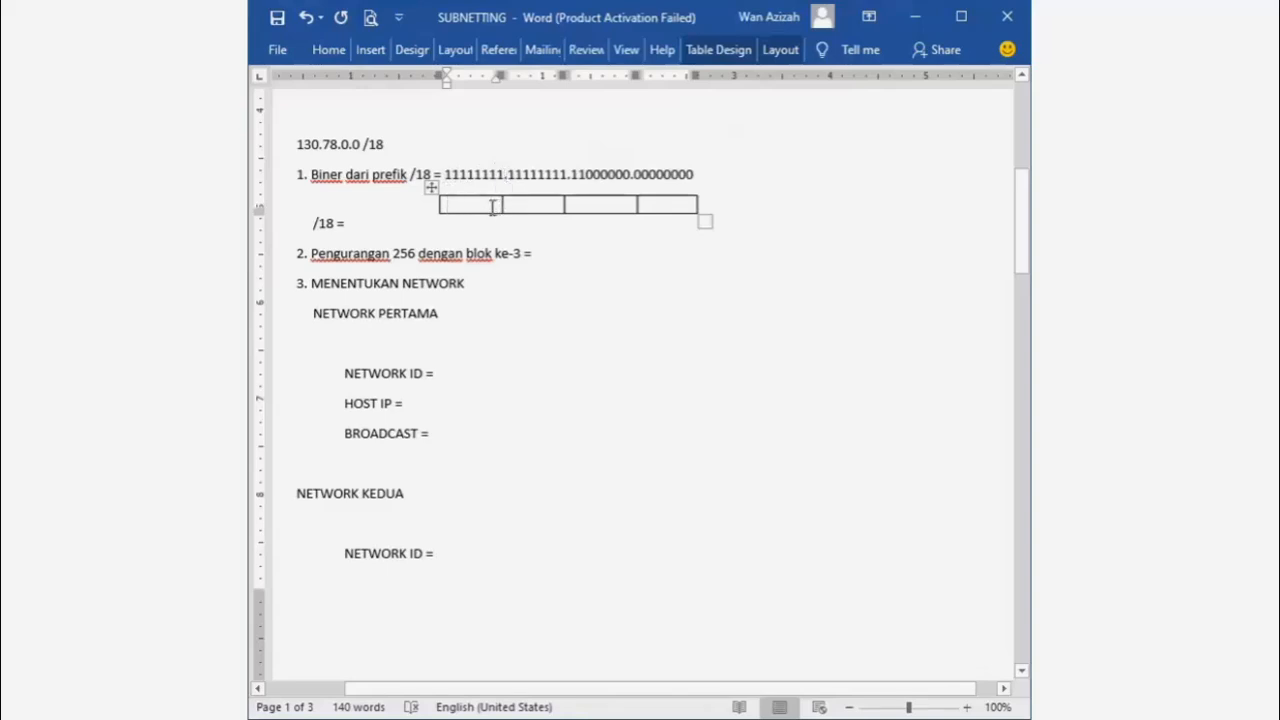
pyautogui.write('255')
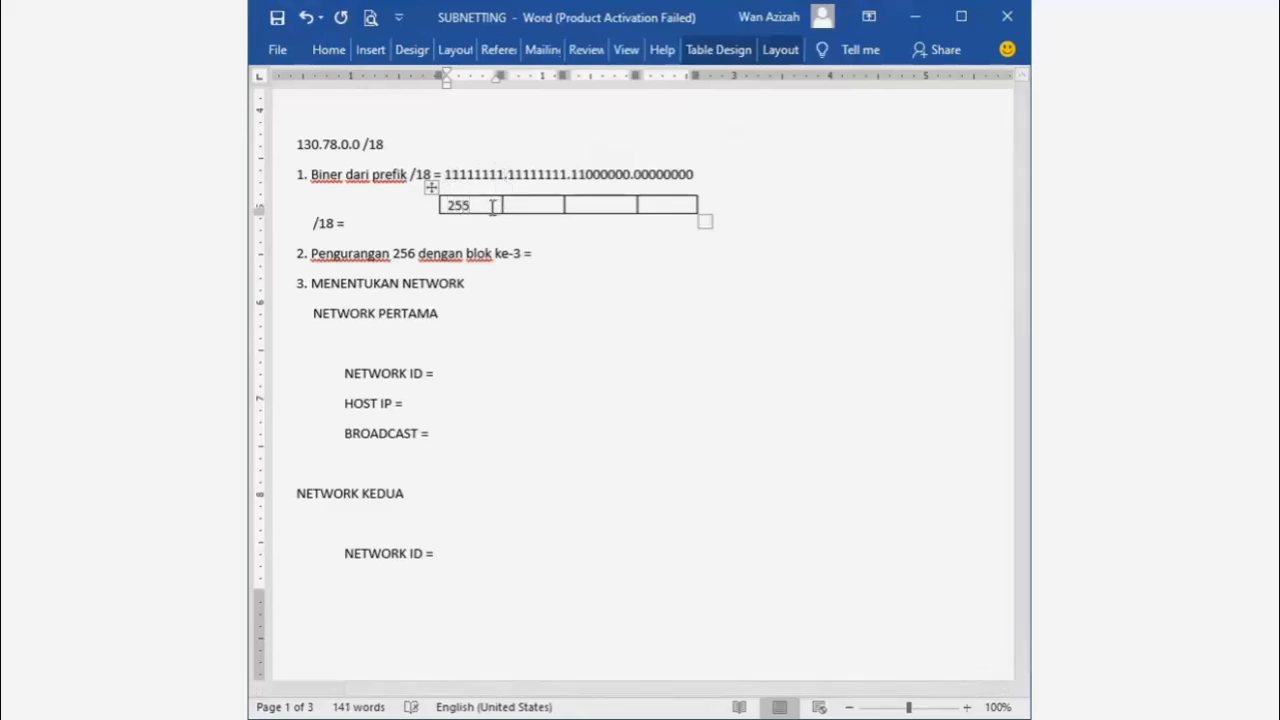
pyautogui.click(537, 206)
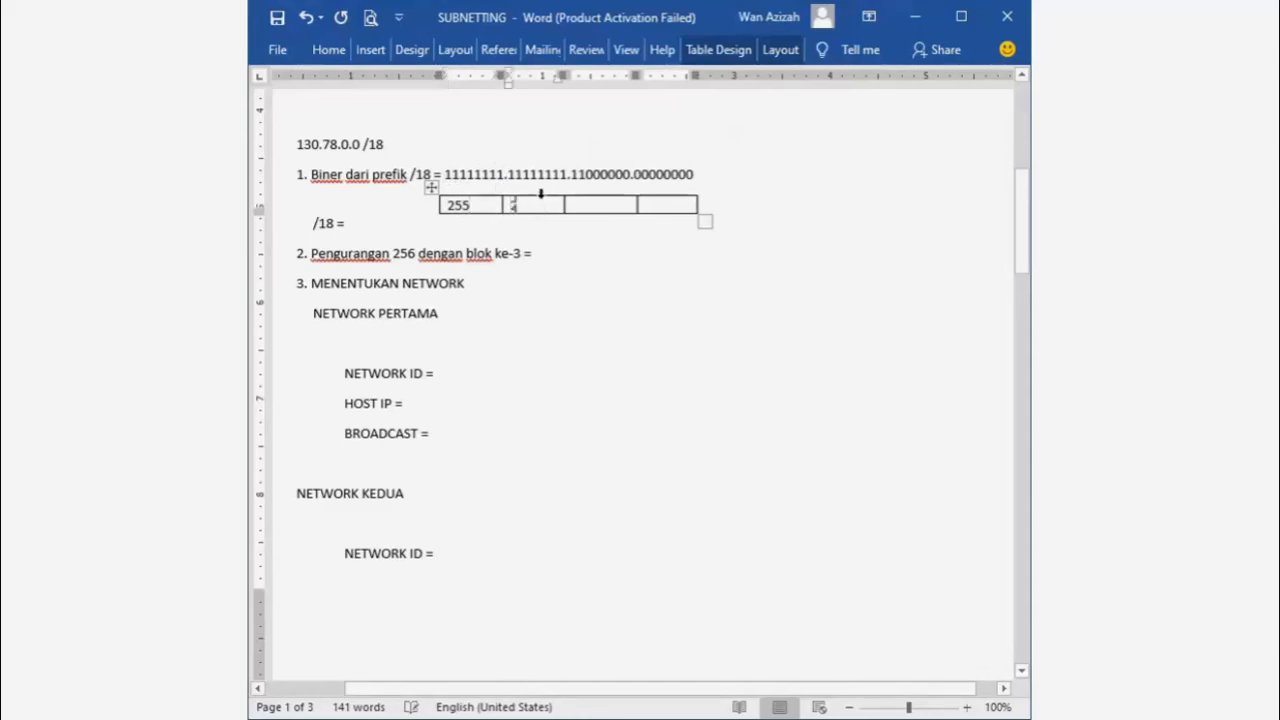
pyautogui.write('255')
# - Work out the third octet as 128 + 64 = 192, leaving 192 in its box
pyautogui.click(584, 204)
pyautogui.moveTo(578, 174); pyautogui.dragTo(573, 175)
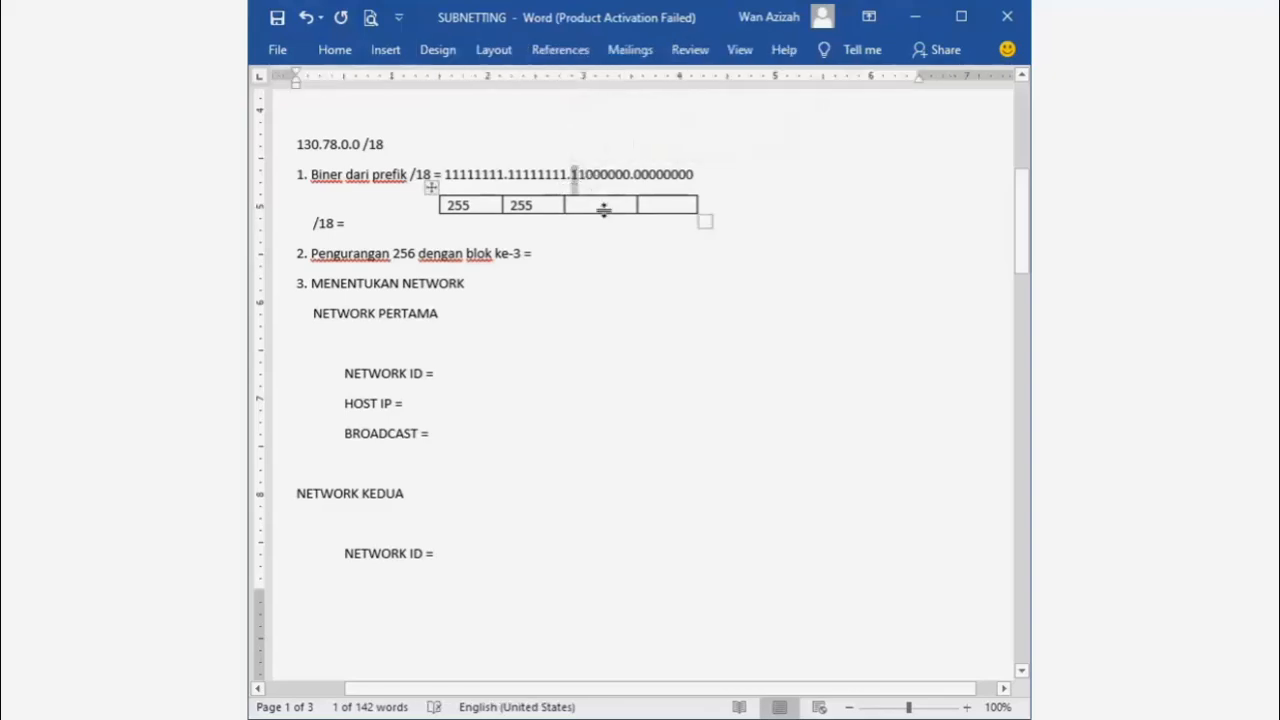
pyautogui.click(603, 205)
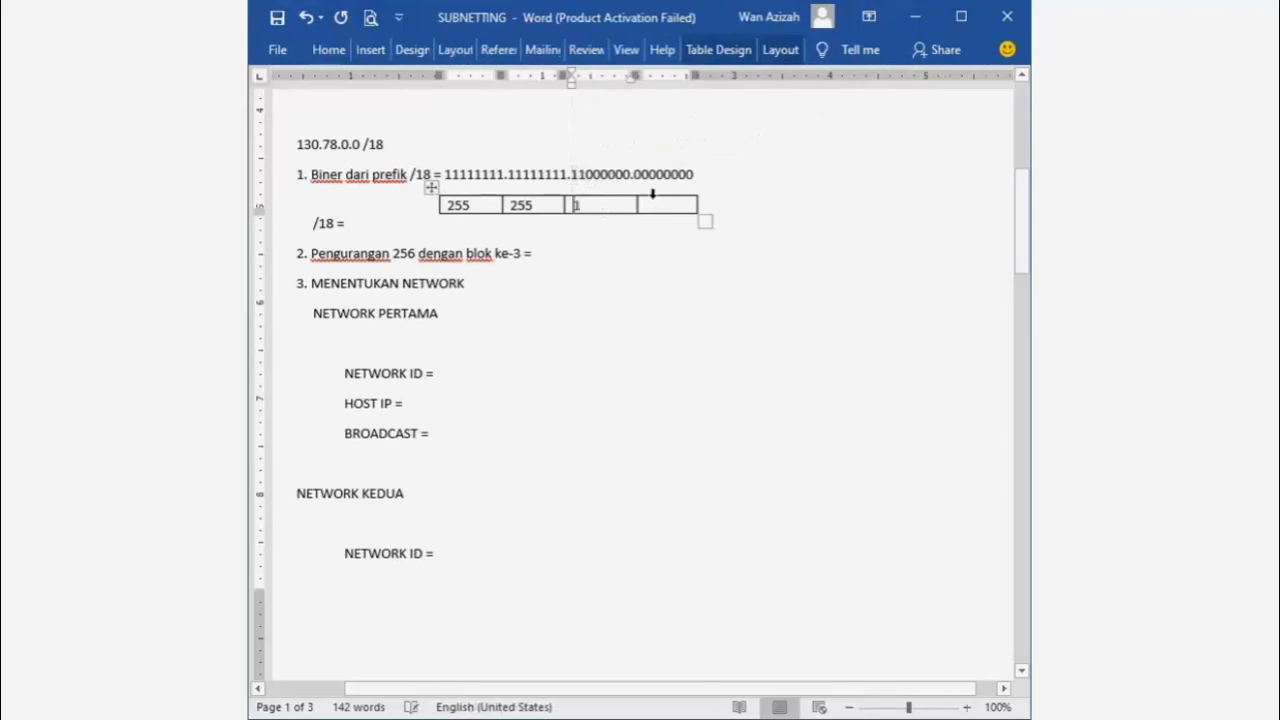
pyautogui.write('128 +')
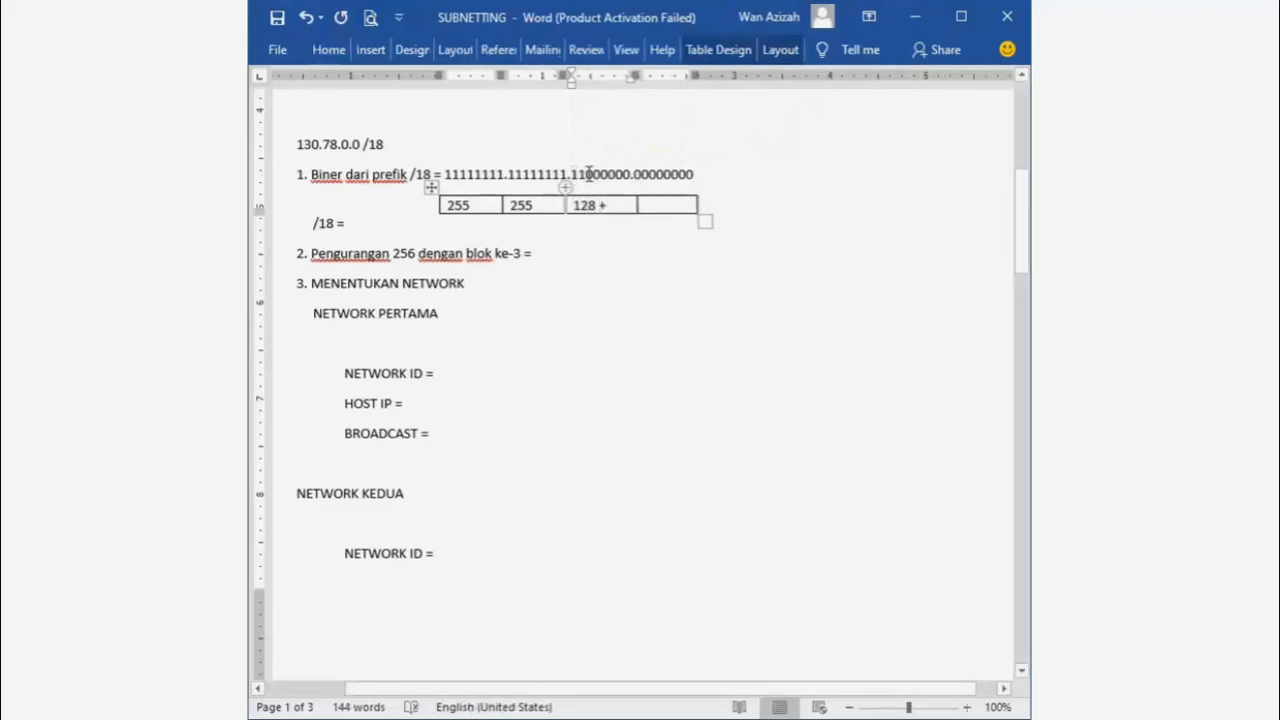
pyautogui.moveTo(578, 174); pyautogui.dragTo(586, 175)
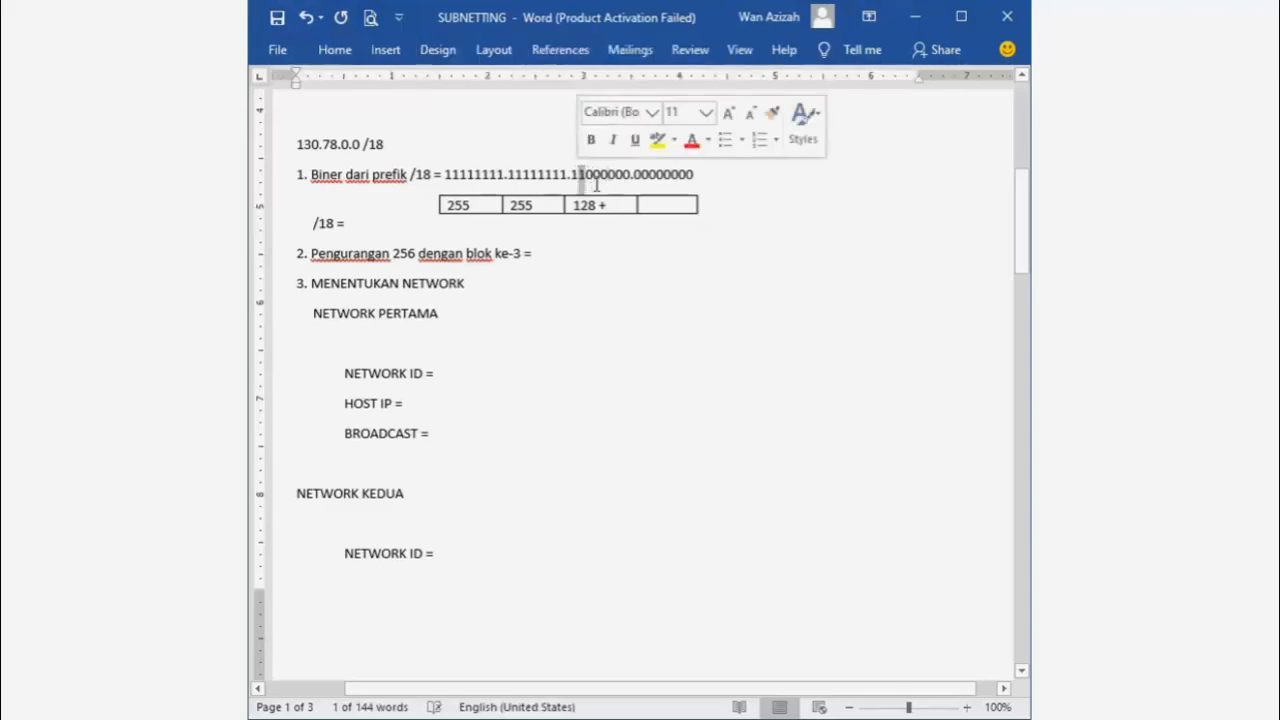
pyautogui.click(617, 205)
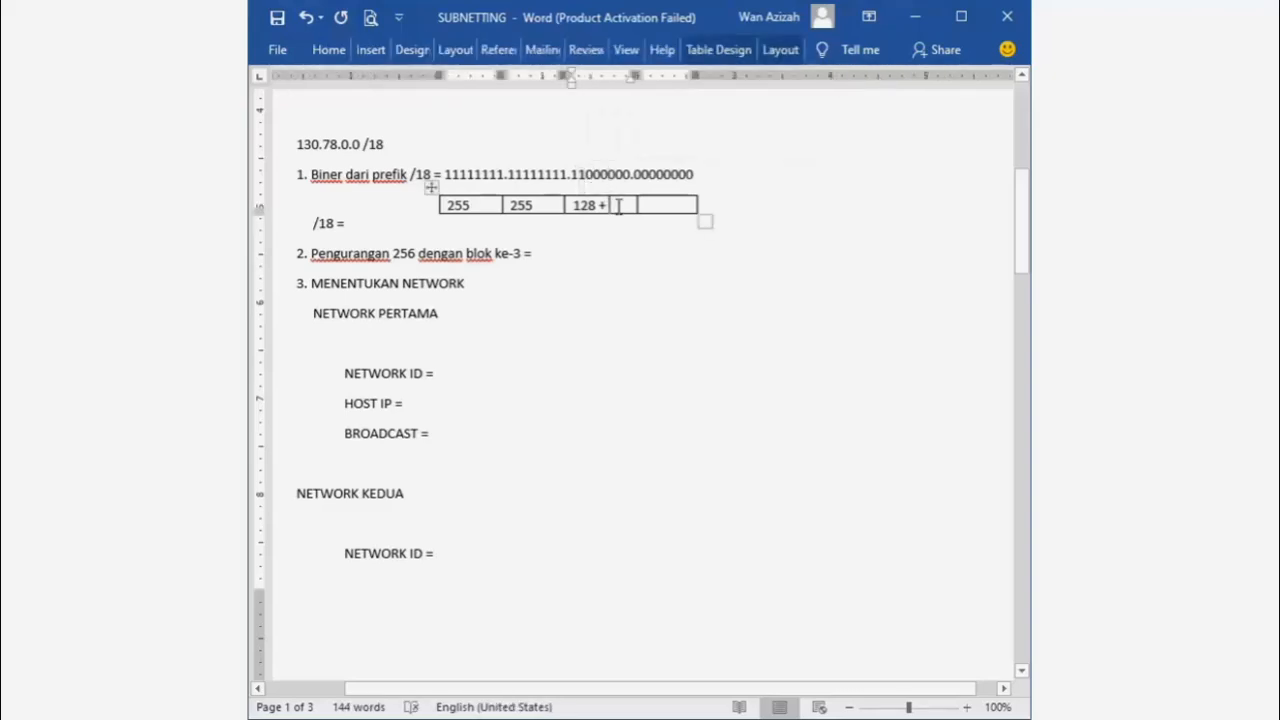
pyautogui.write('64')
pyautogui.press('Return')
pyautogui.write('= 192')
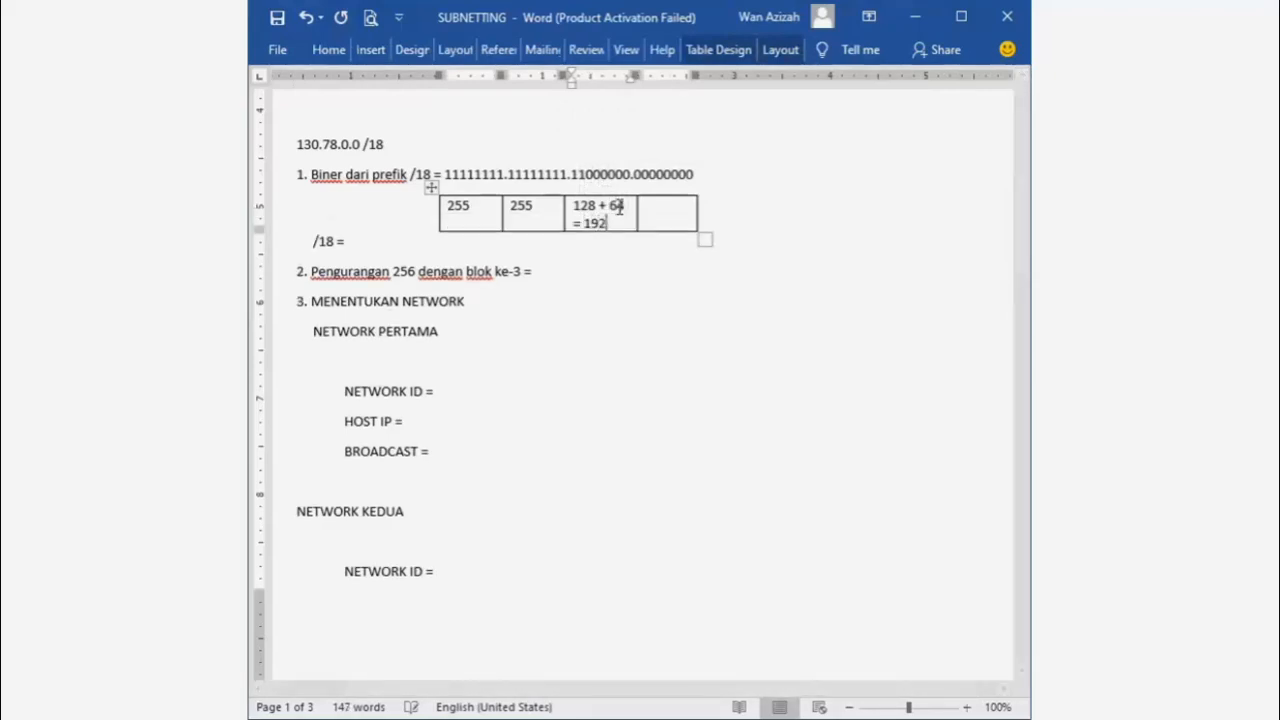
pyautogui.moveTo(606, 224); pyautogui.dragTo(574, 207)
pyautogui.write('192')
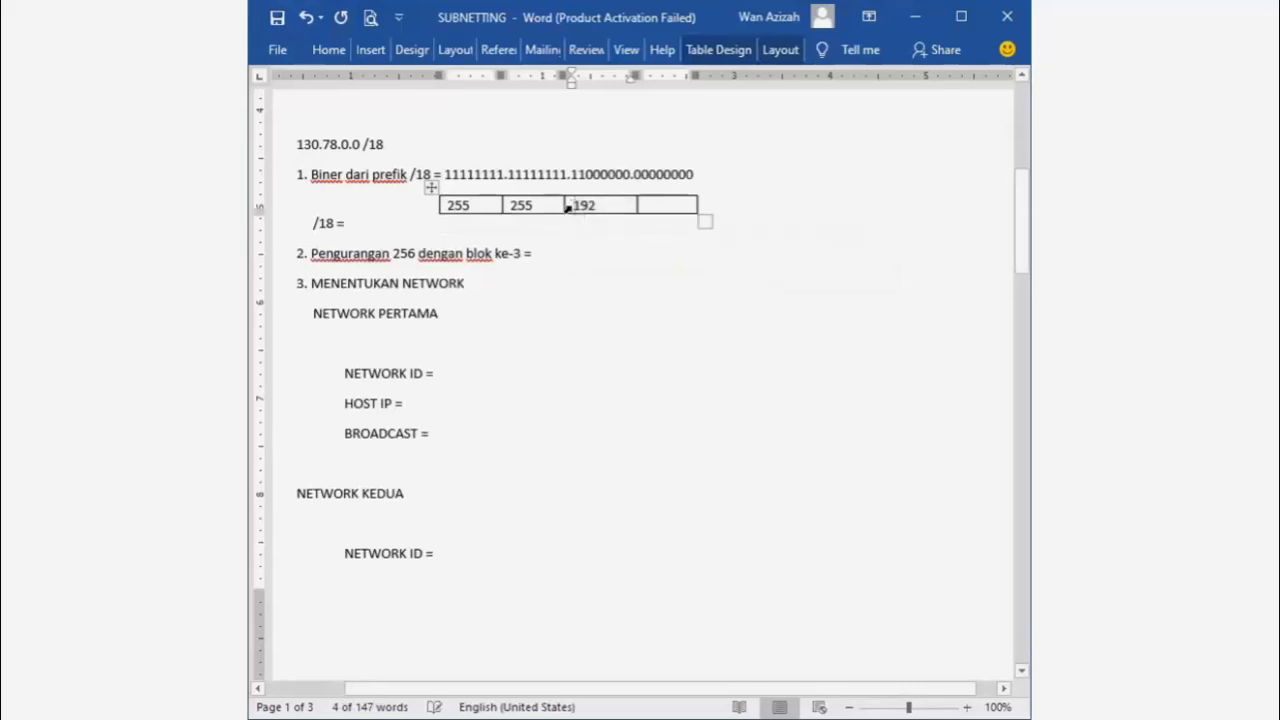
# - Enter 0 in the fourth octet box and complete the line as /18 = 255.255.192.0
pyautogui.click(669, 203)
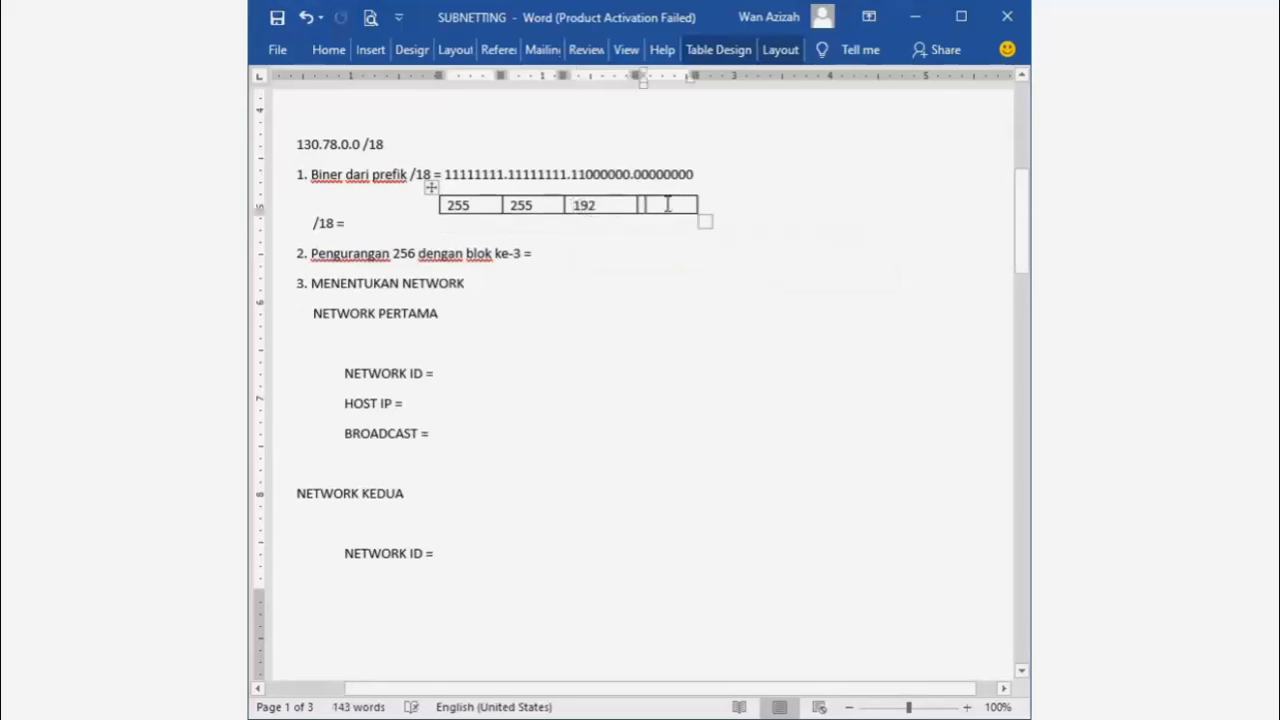
pyautogui.write('0')
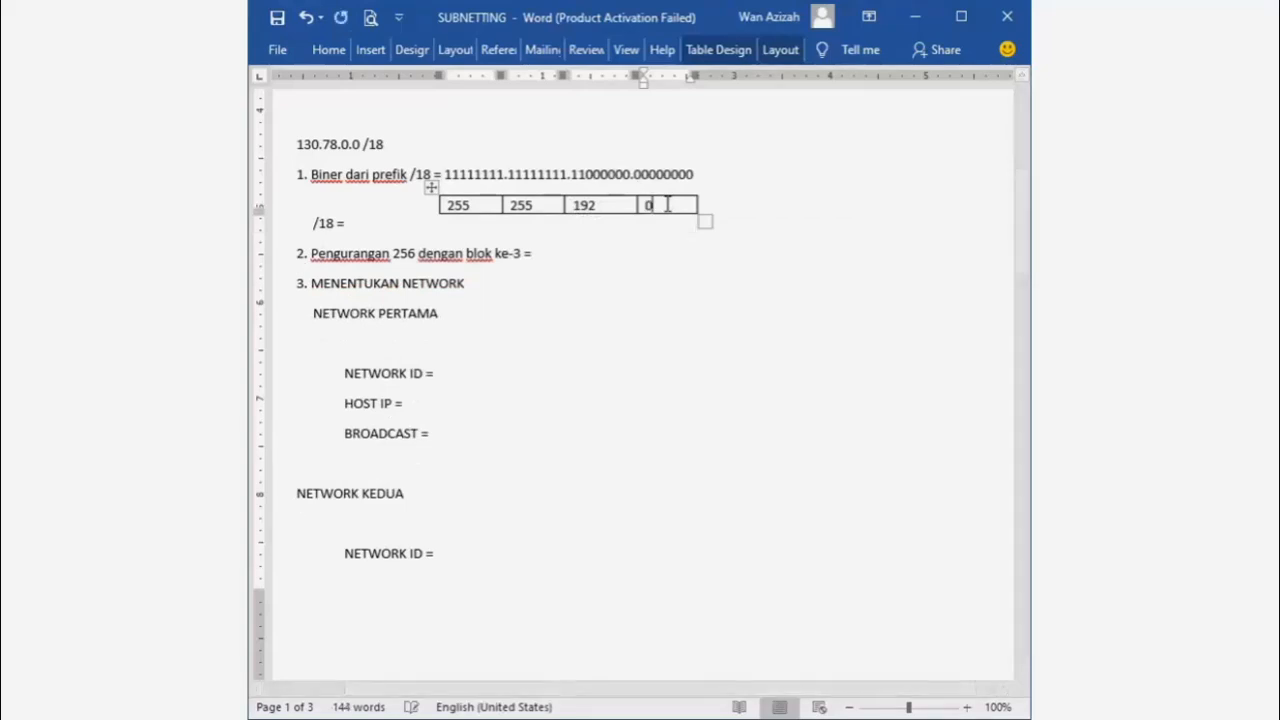
pyautogui.click(365, 227)
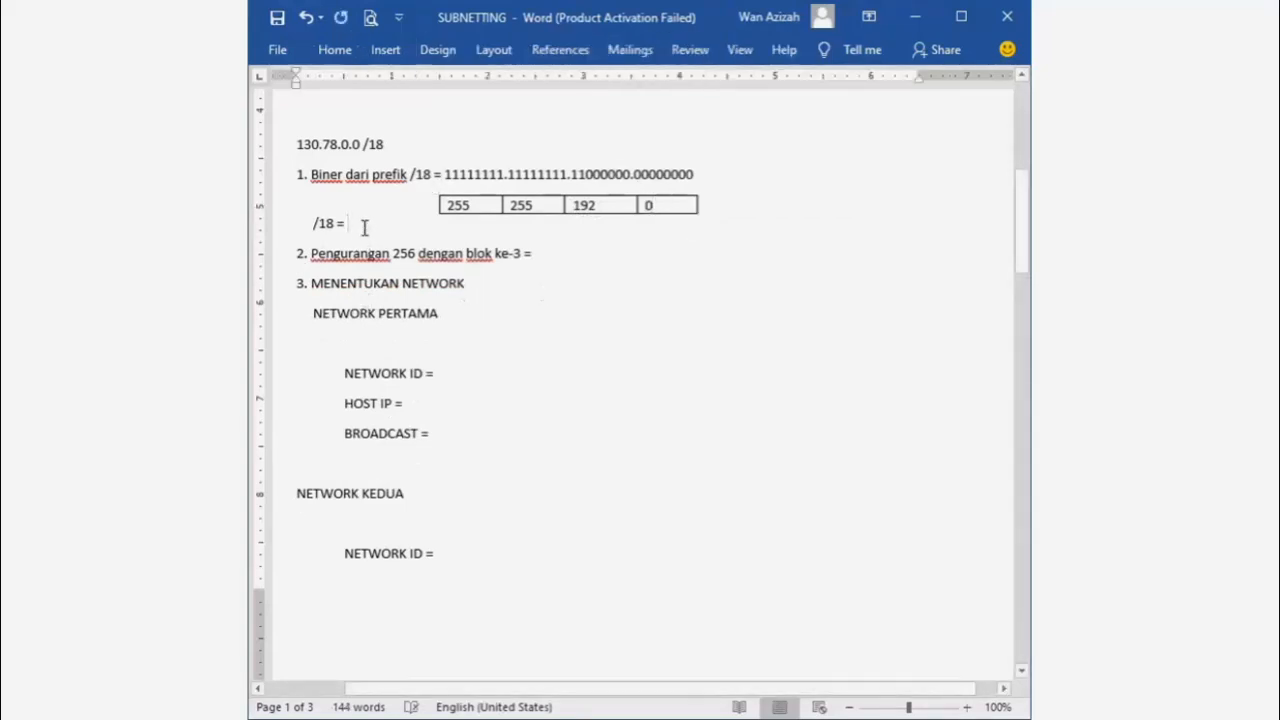
pyautogui.write('255.')
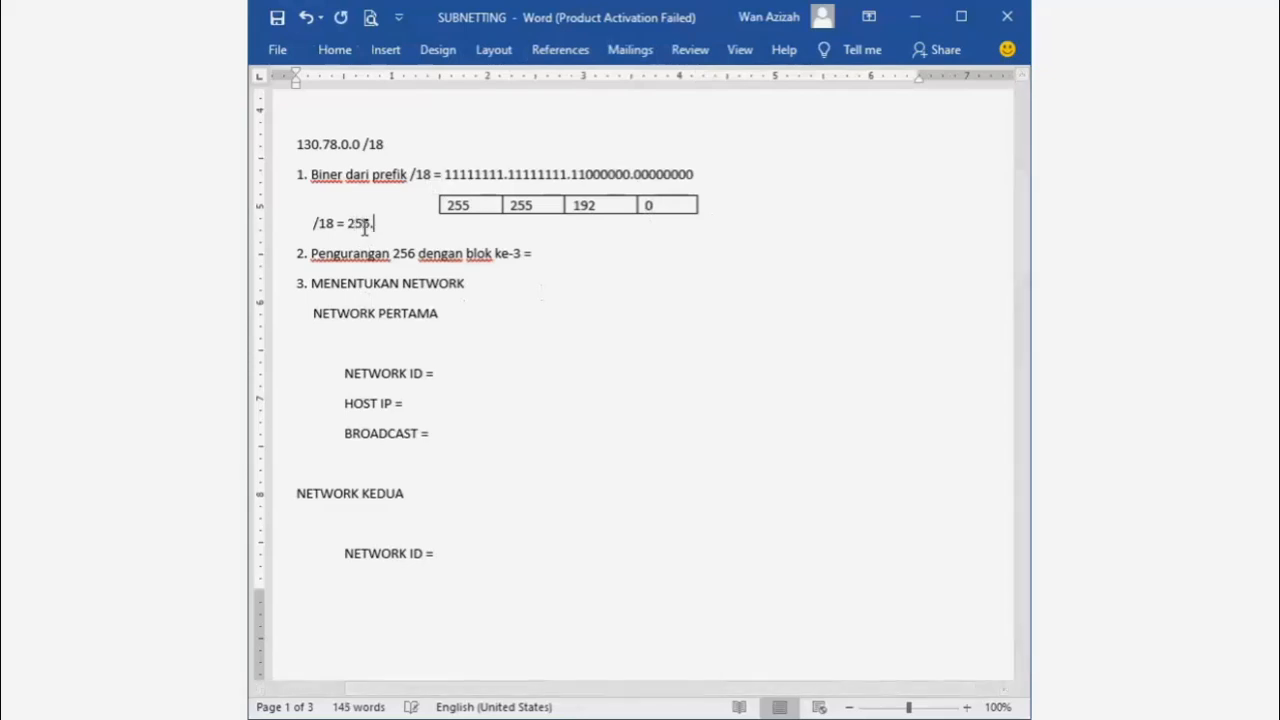
pyautogui.write('255.192.0')
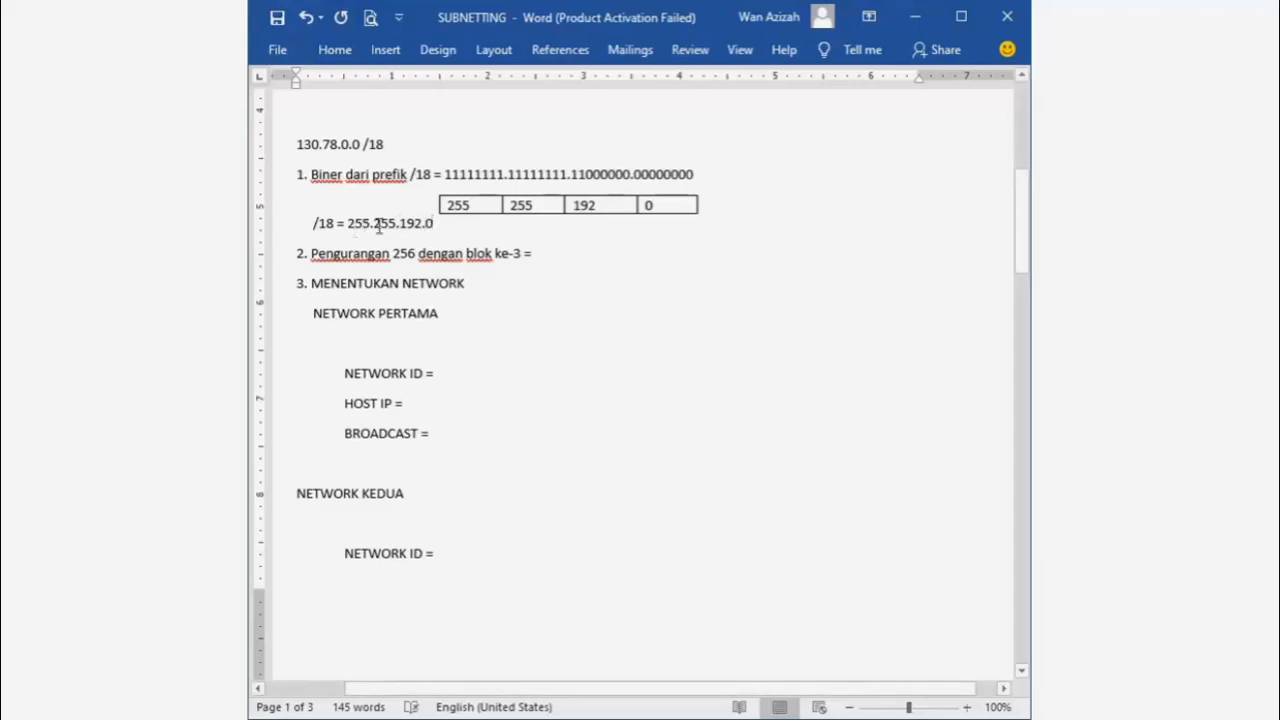
# - Write 256 - 192 = 64 after "ke-3 =" on the block-size line
pyautogui.click(561, 258)
pyautogui.write('256 - 192')
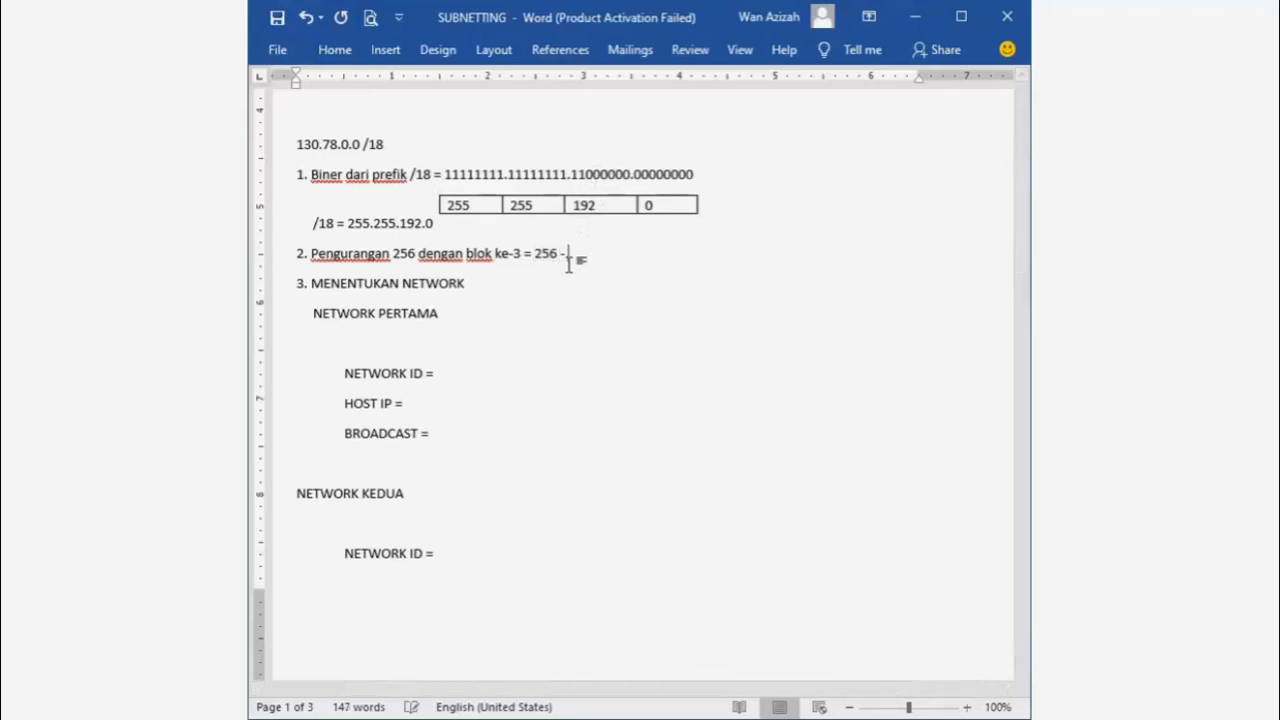
pyautogui.write(' = 64')
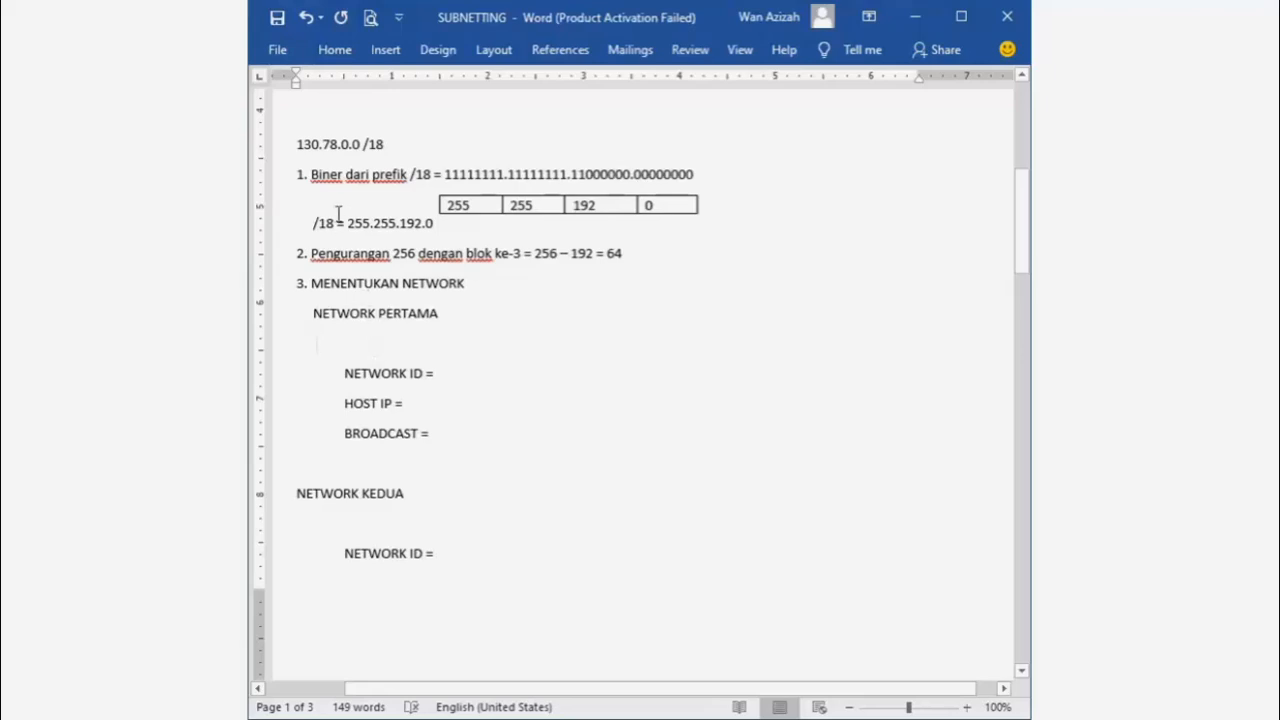
# - Paste 130.78.0.0 under NETWORK PERTAMA, followed by a dash and a second copy
pyautogui.moveTo(298, 145); pyautogui.dragTo(365, 150)
pyautogui.hotkey('ctrl', 'c')
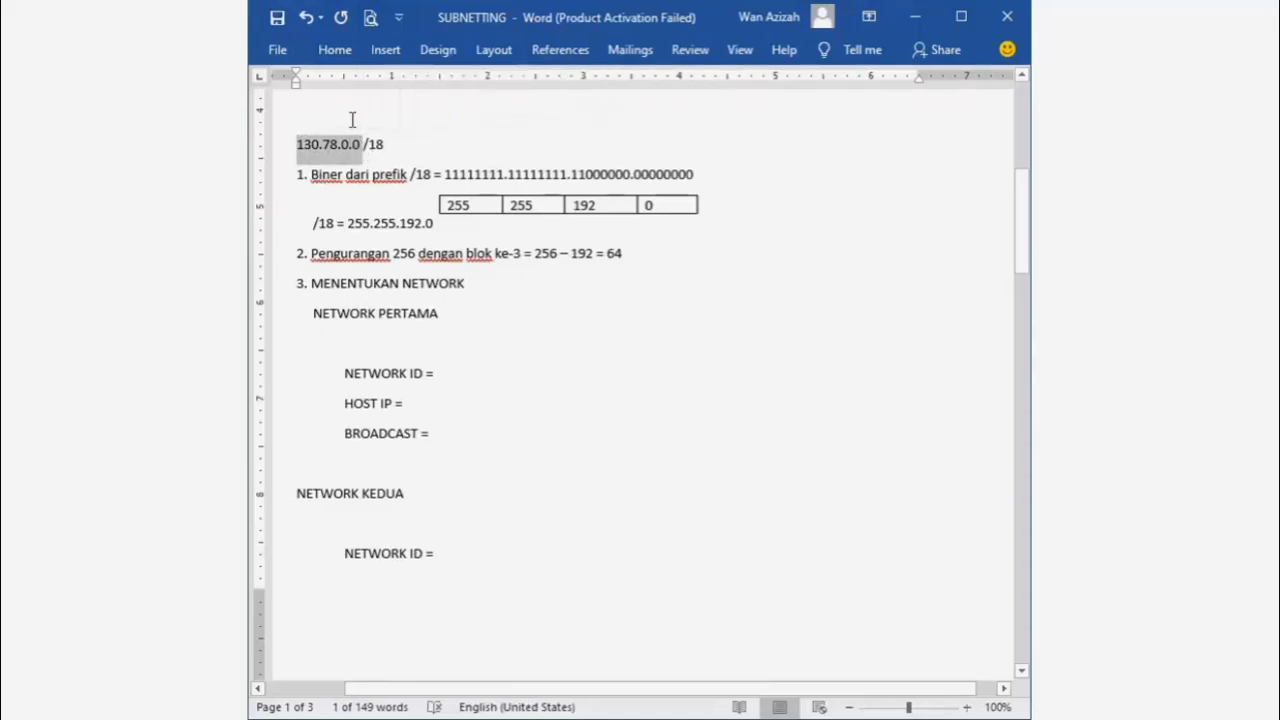
pyautogui.click(421, 340)
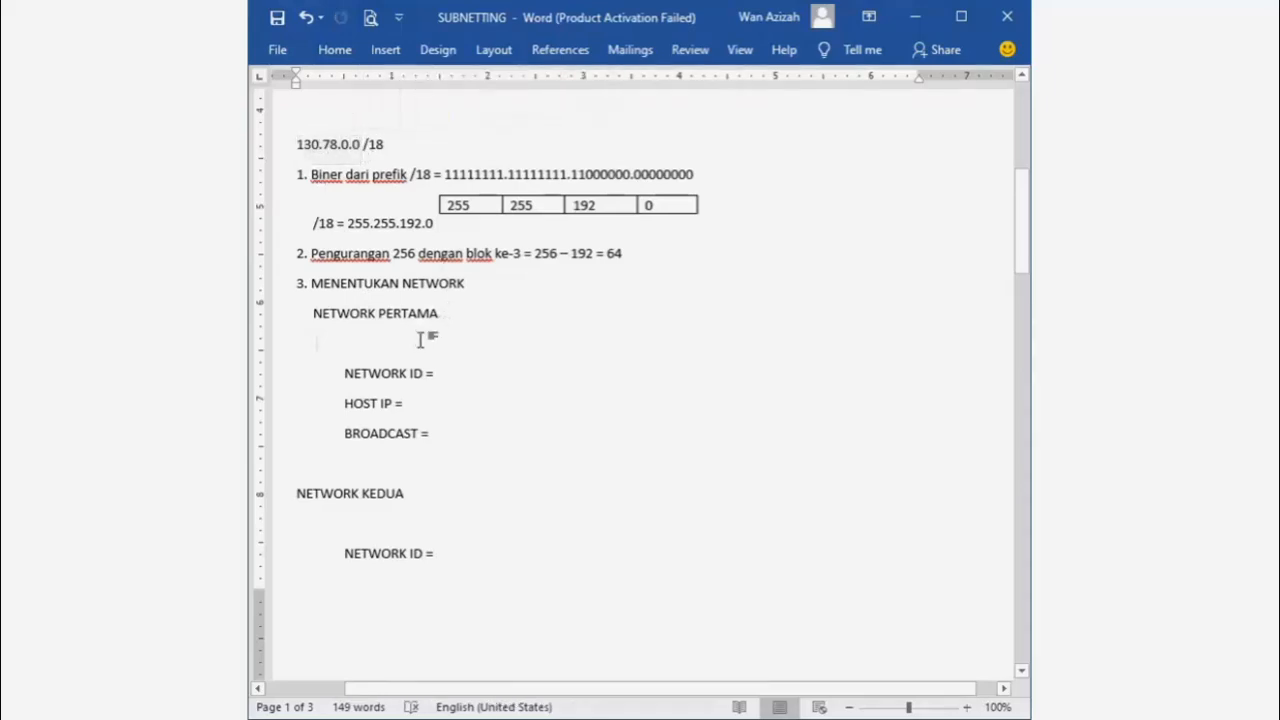
pyautogui.hotkey('ctrl', 'v')
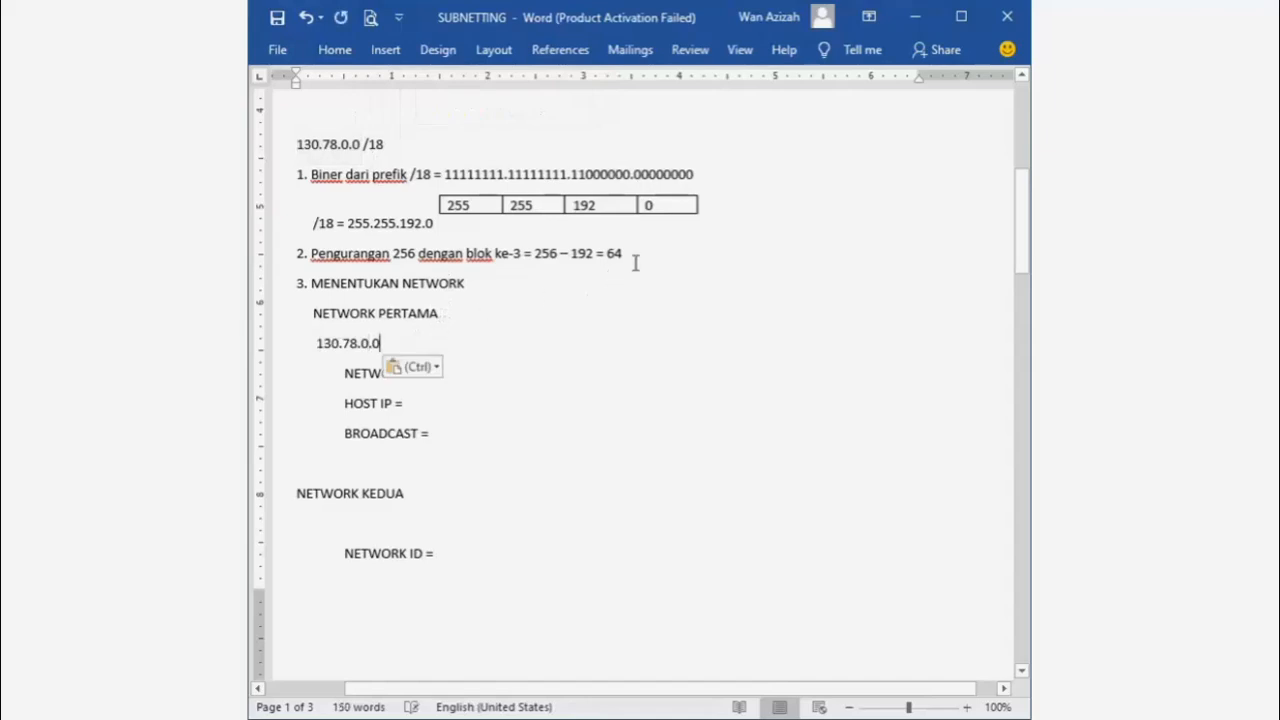
pyautogui.moveTo(628, 253); pyautogui.dragTo(608, 253)
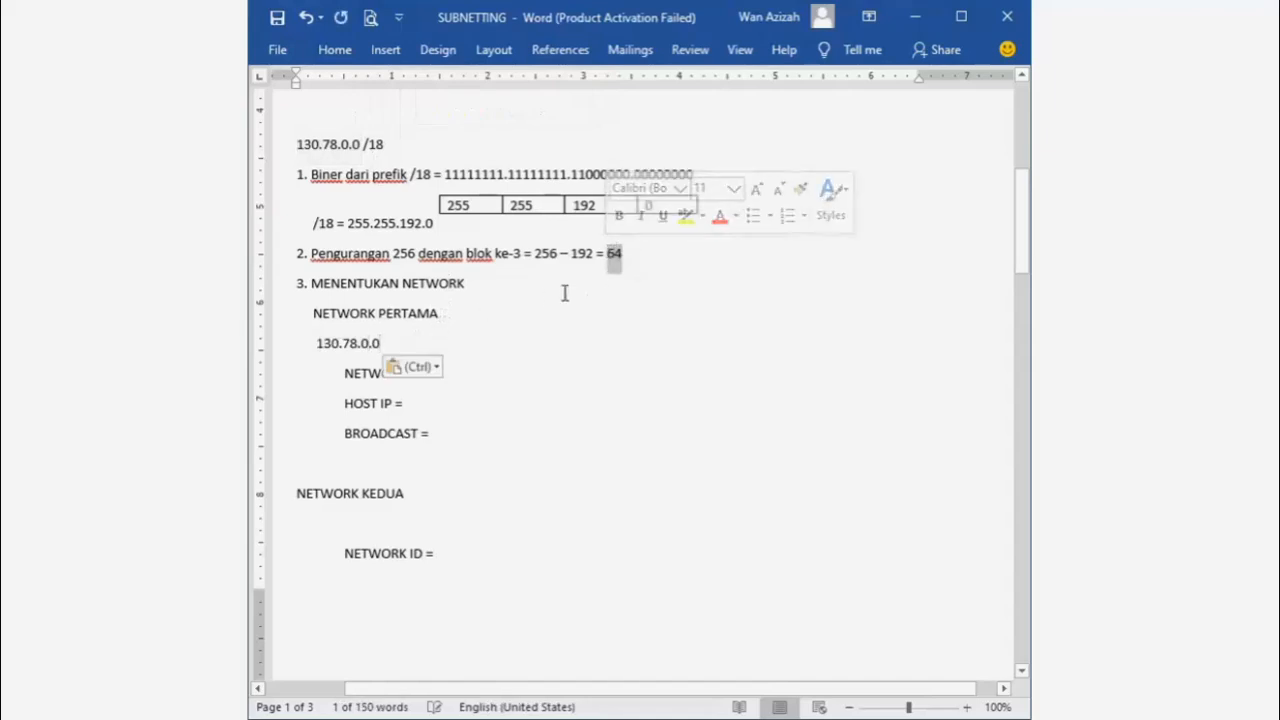
pyautogui.click(426, 343)
pyautogui.write('-')
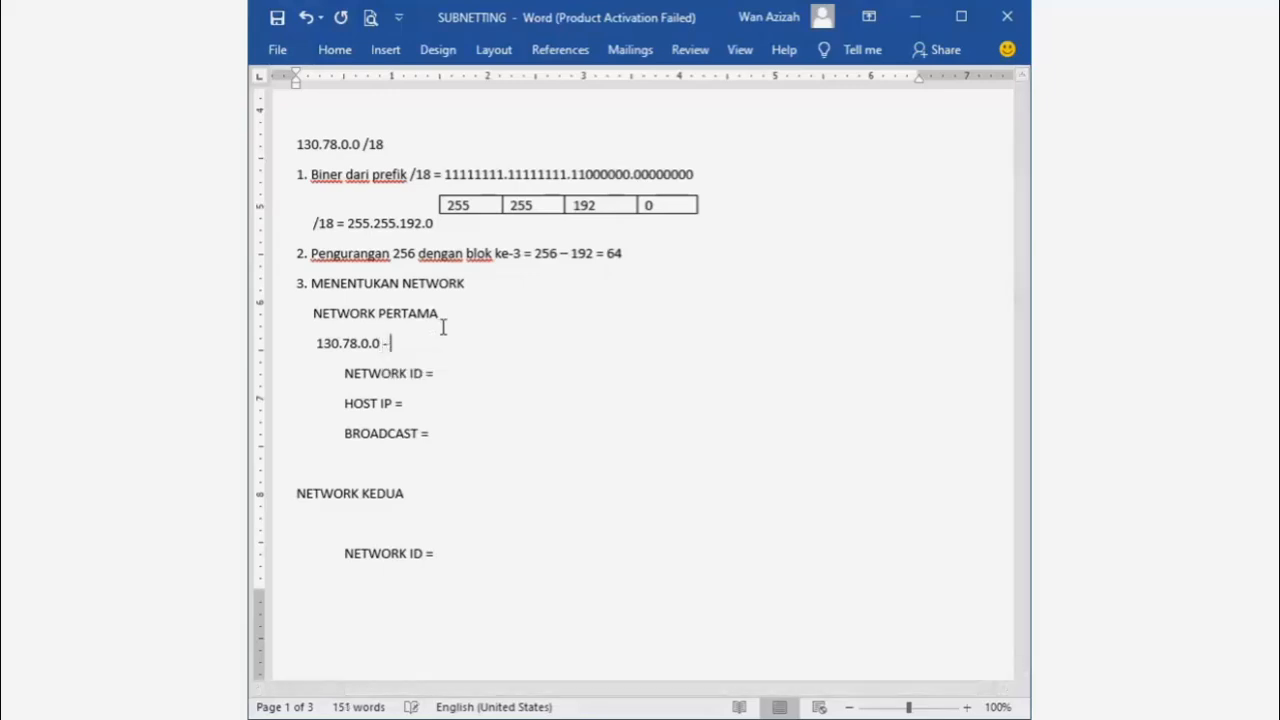
pyautogui.hotkey('ctrl', 'v')
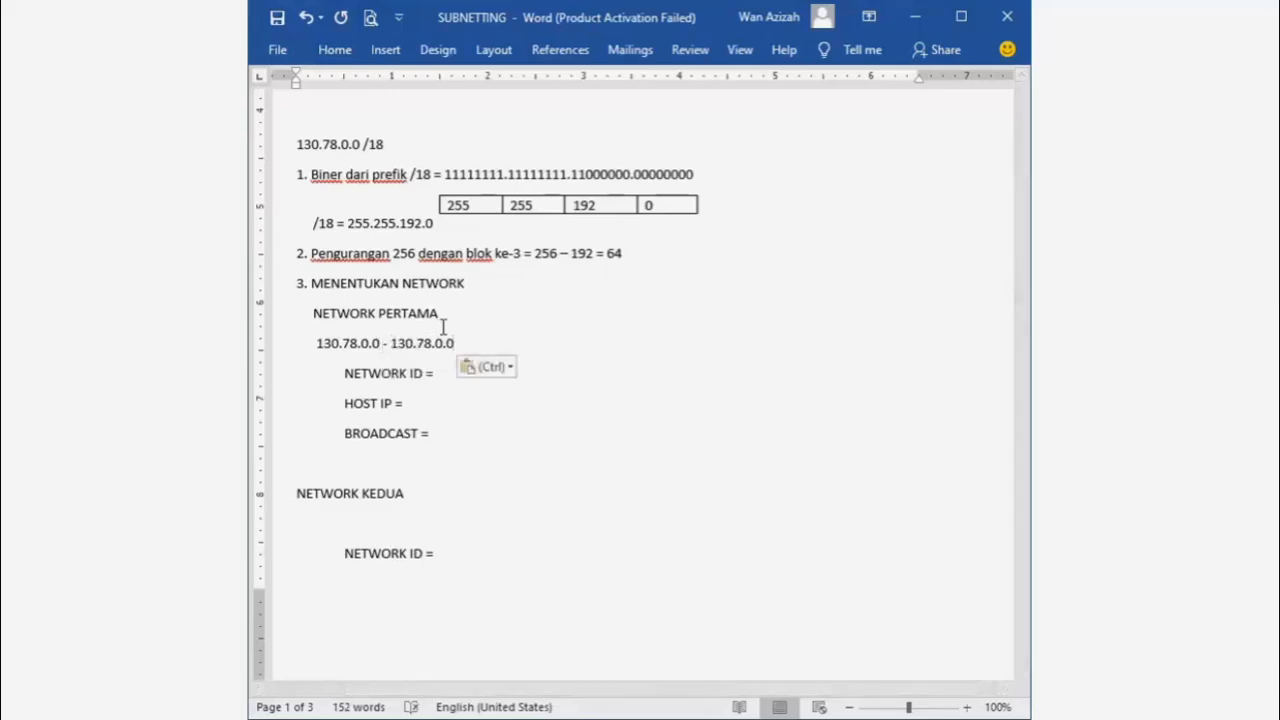
# - Edit the second address into 130.78.63.255 so the range reads 130.78.0.0 - 130.78.63.255
pyautogui.press('BackSpace')
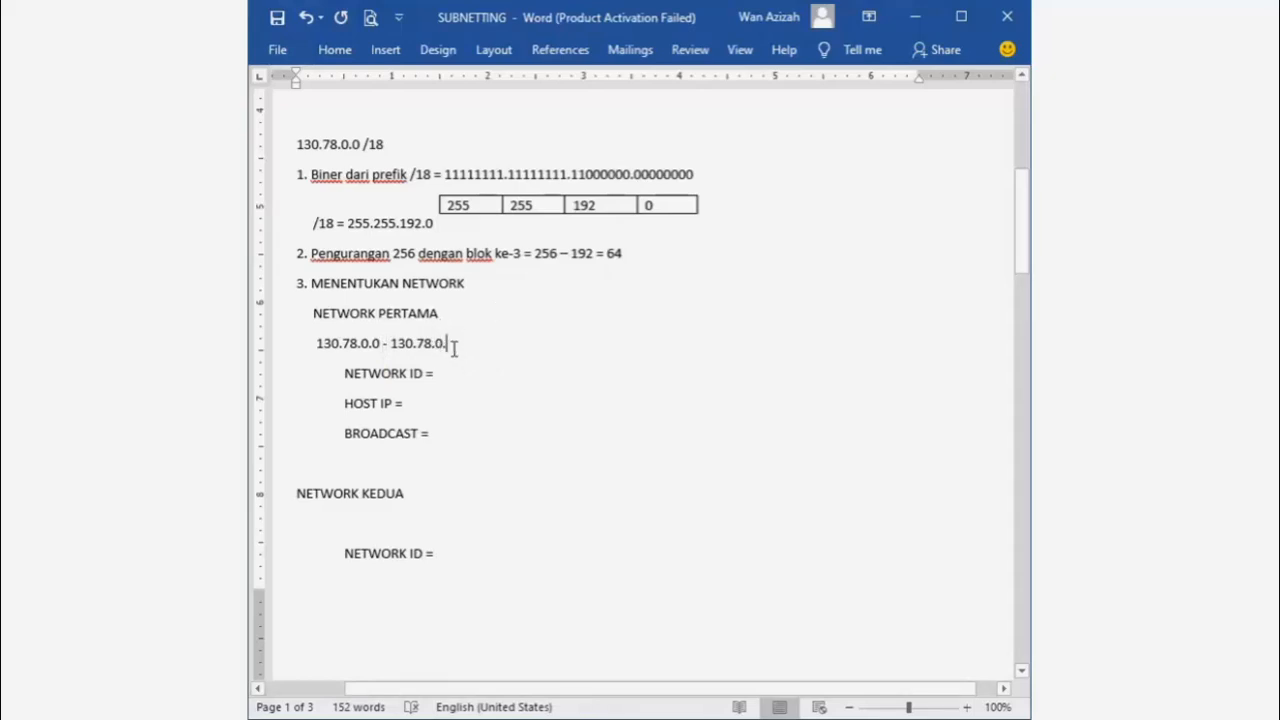
pyautogui.write('6')
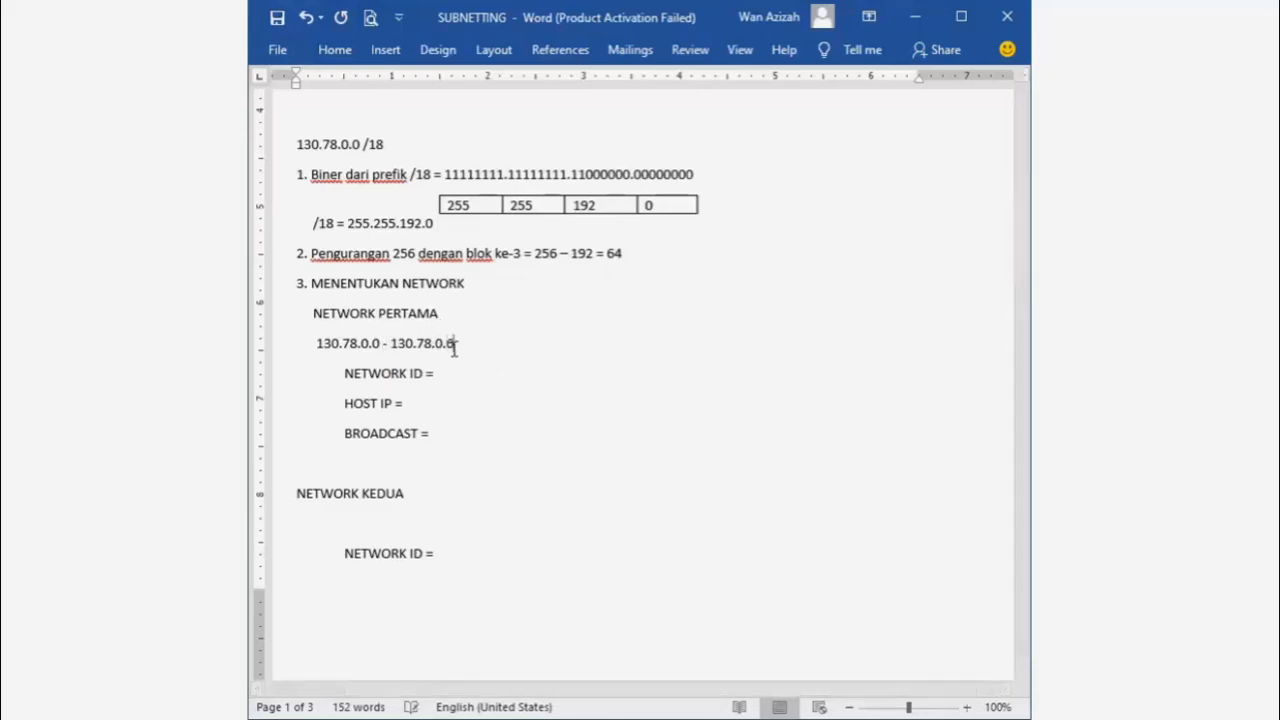
pyautogui.press('BackSpace')
pyautogui.press('BackSpace')
pyautogui.press('BackSpace')
pyautogui.write('5')
pyautogui.press('BackSpace')
pyautogui.write('63')
pyautogui.write('.255')
# - Copy 130.78.0.0 from the range and paste it after NETWORK ID =
pyautogui.click(487, 373)
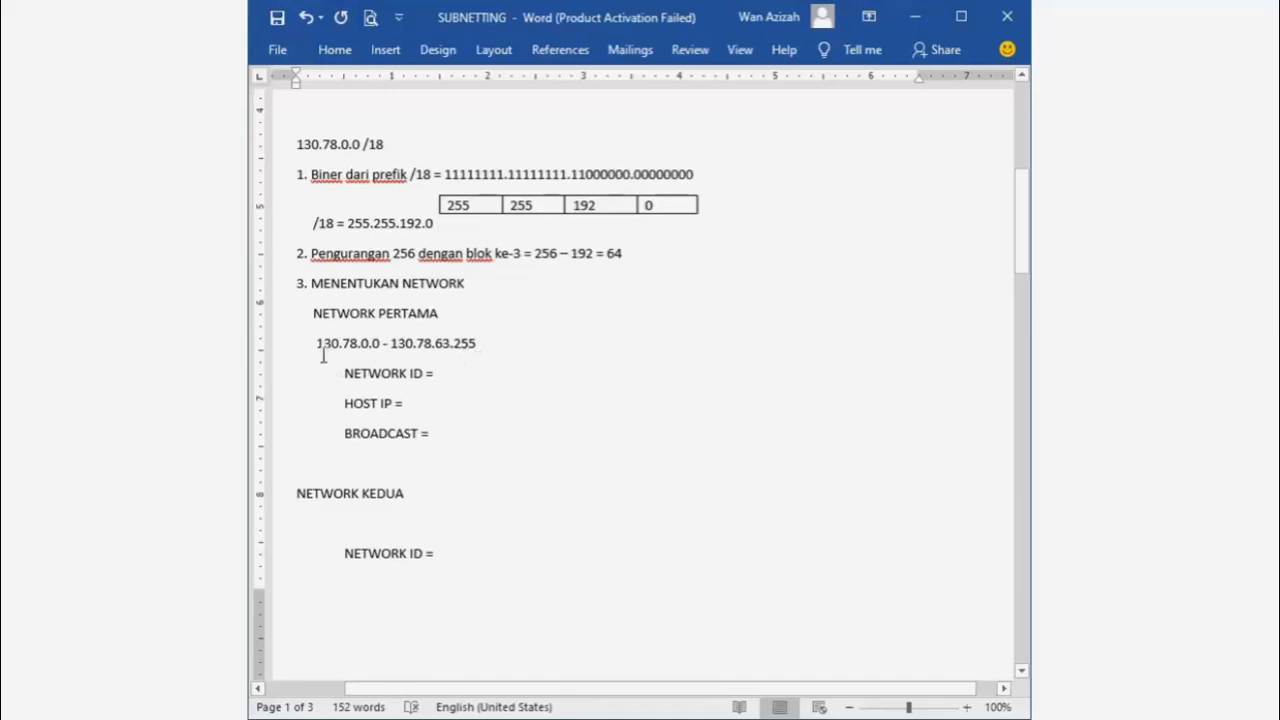
pyautogui.moveTo(318, 344); pyautogui.dragTo(381, 348)
pyautogui.hotkey('ctrl', 'c')
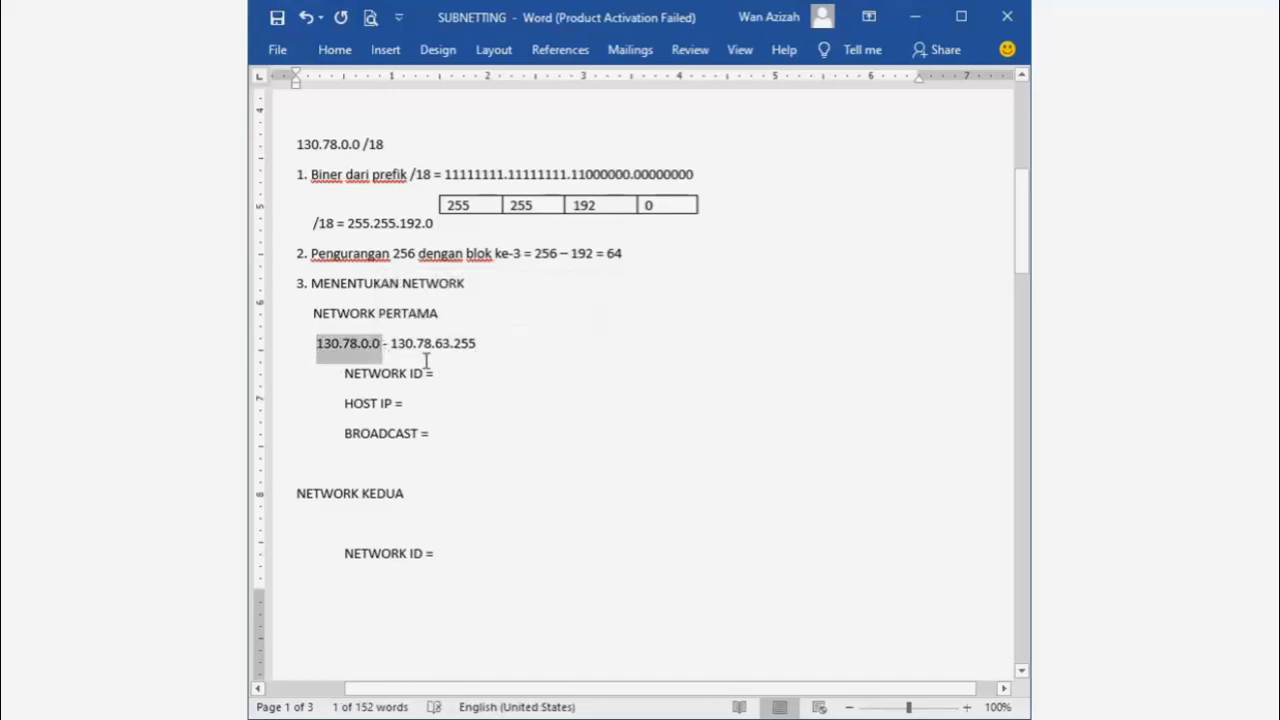
pyautogui.click(441, 372)
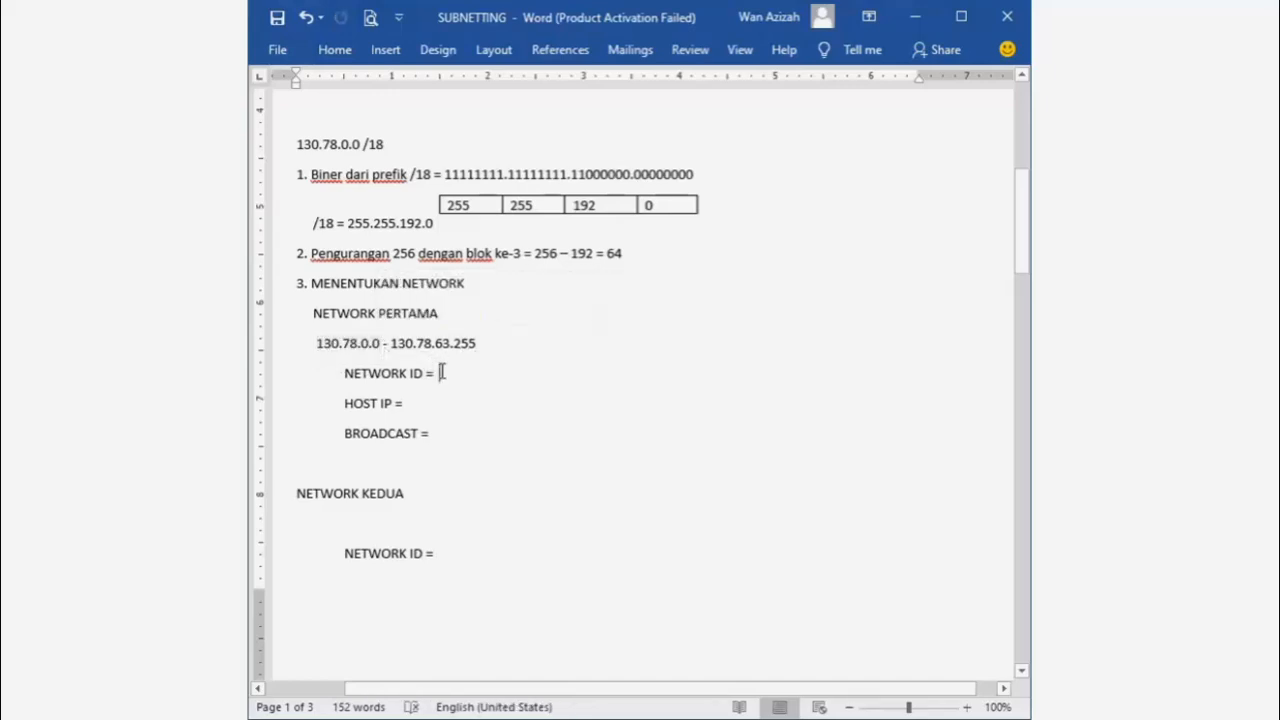
pyautogui.hotkey('ctrl', 'v')
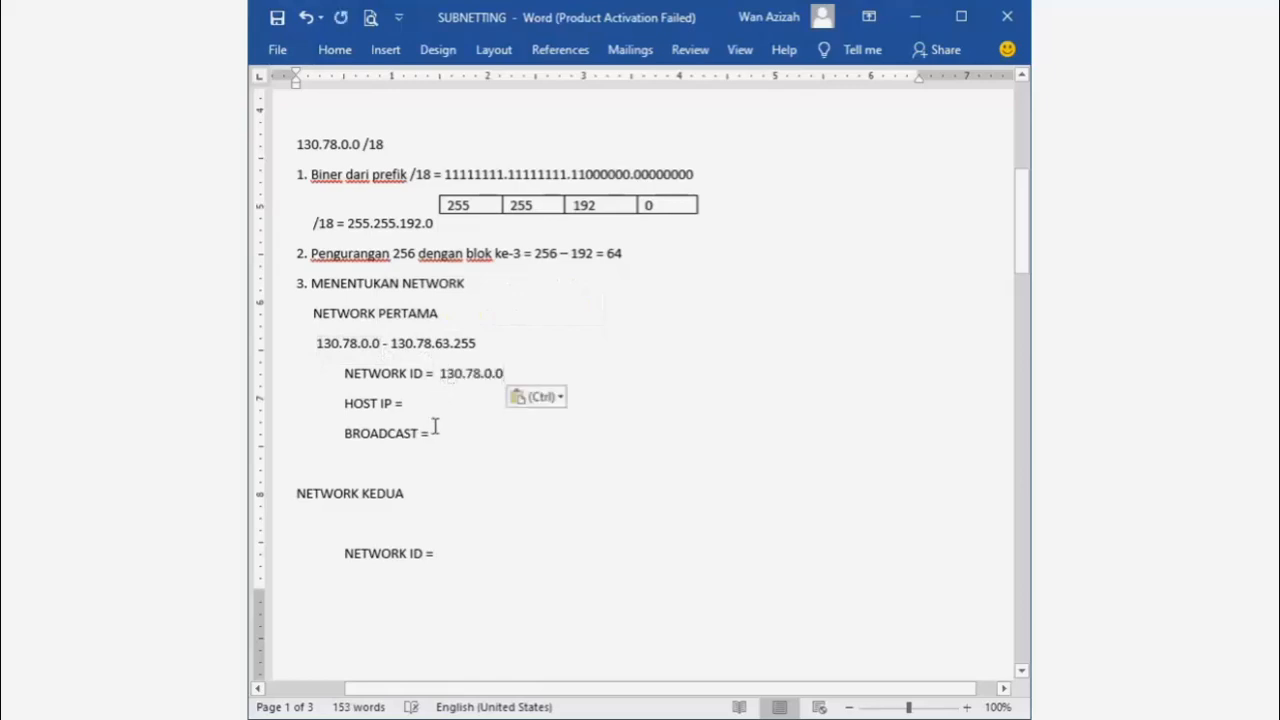
pyautogui.click(423, 407)
pyautogui.moveTo(317, 343); pyautogui.dragTo(477, 343)
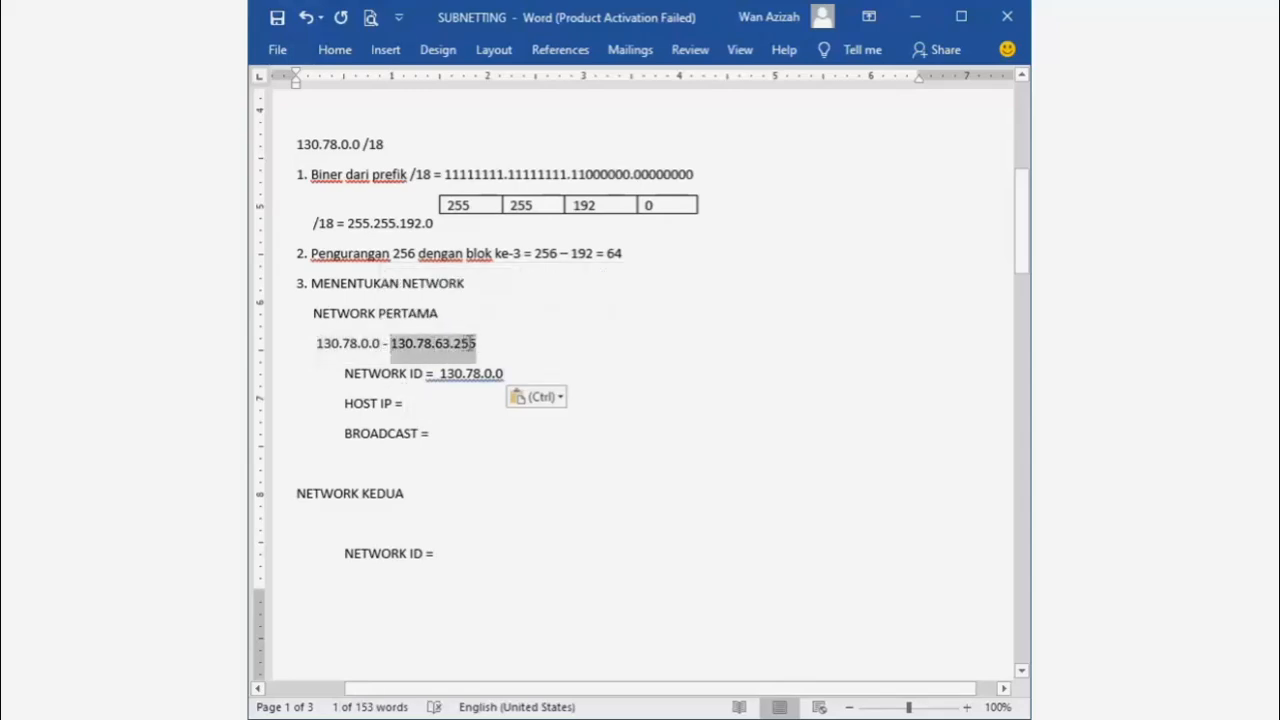
# - Enter host IPs 130.78.0.1 - 130.78.63.254 and set BROADCAST to 130.78.63.255
pyautogui.click(448, 403)
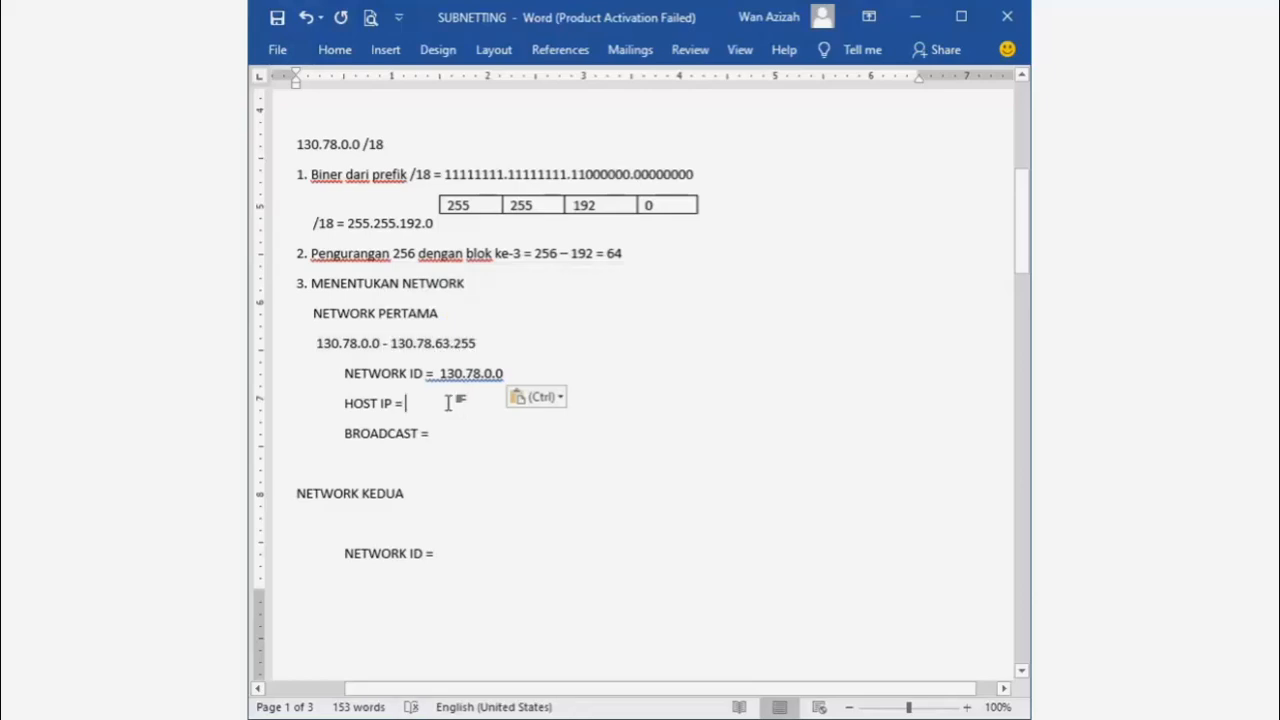
pyautogui.write('130.78')
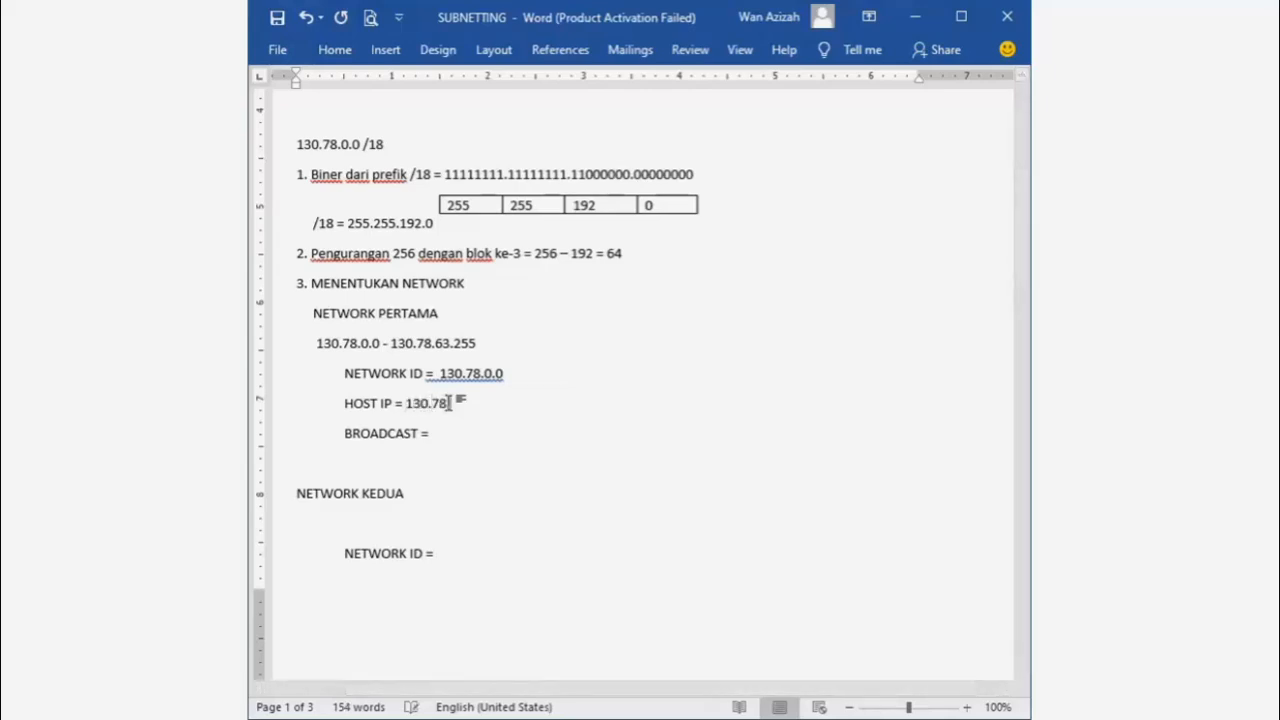
pyautogui.write('.0.')
pyautogui.write('1 - ')
pyautogui.write('130')
pyautogui.write('.')
pyautogui.write('78.')
pyautogui.write('63')
pyautogui.write('.254')
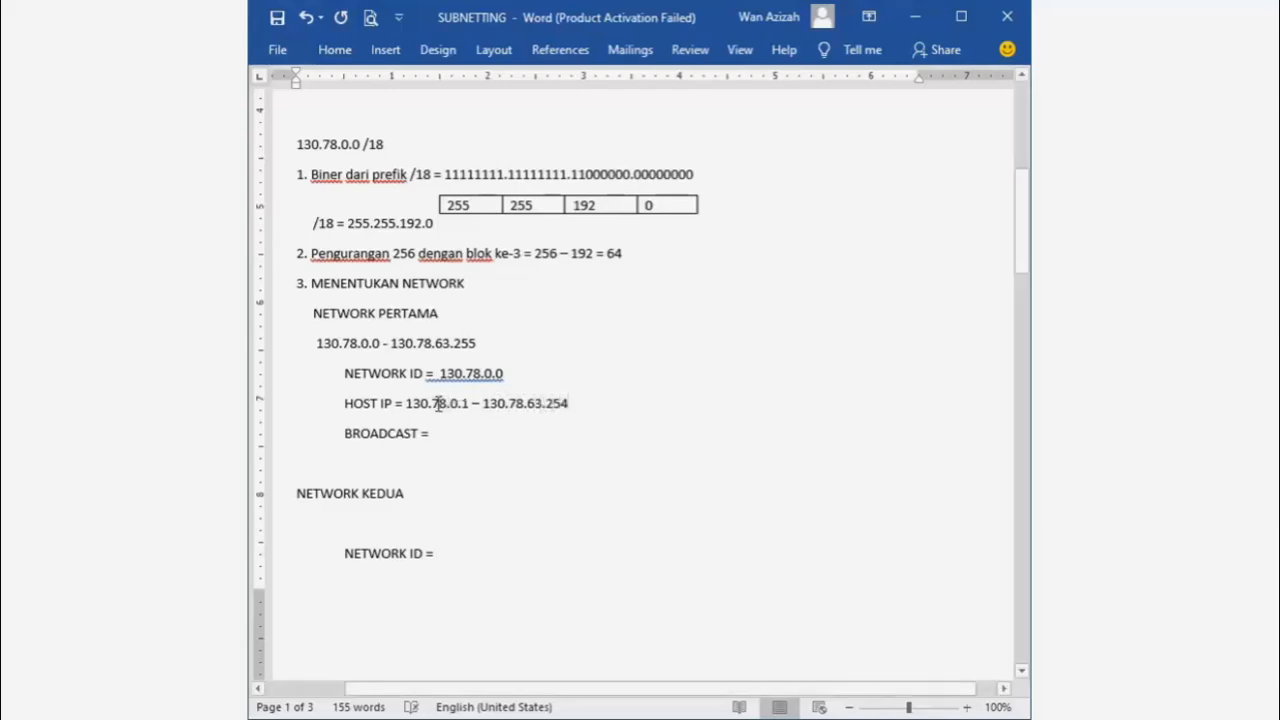
pyautogui.click(448, 432)
pyautogui.moveTo(391, 345); pyautogui.dragTo(482, 347)
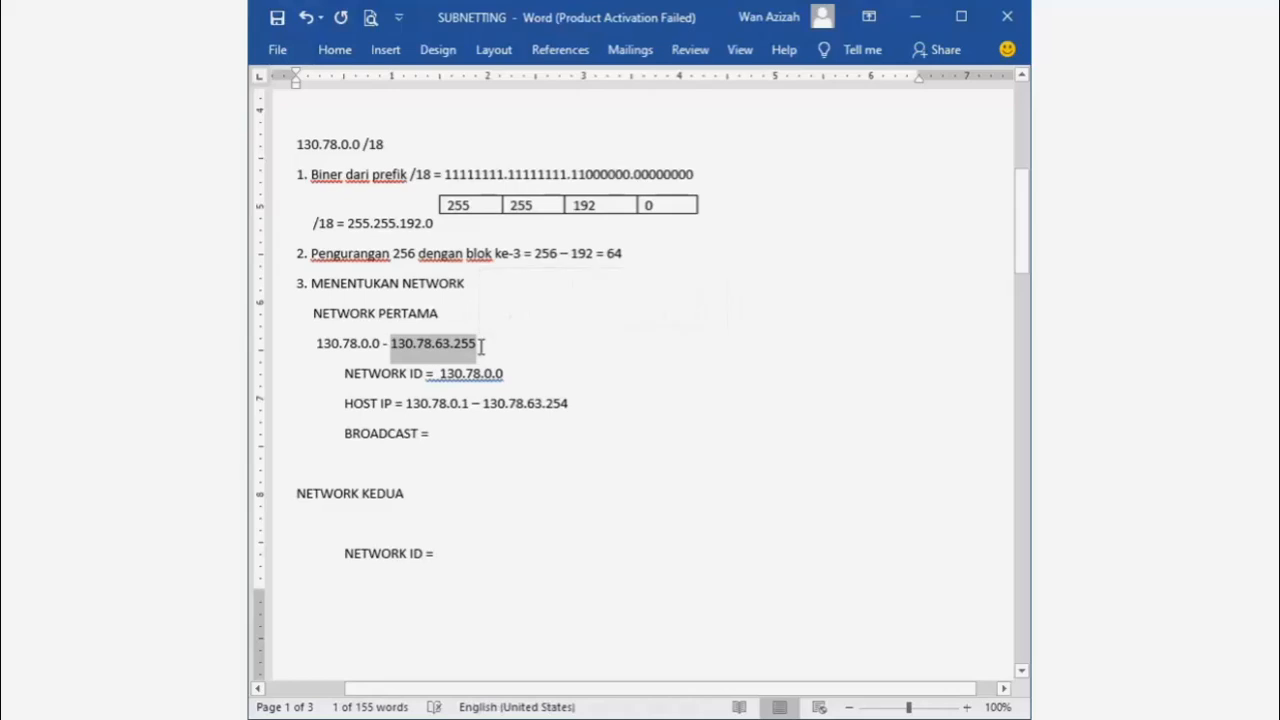
pyautogui.click(465, 433)
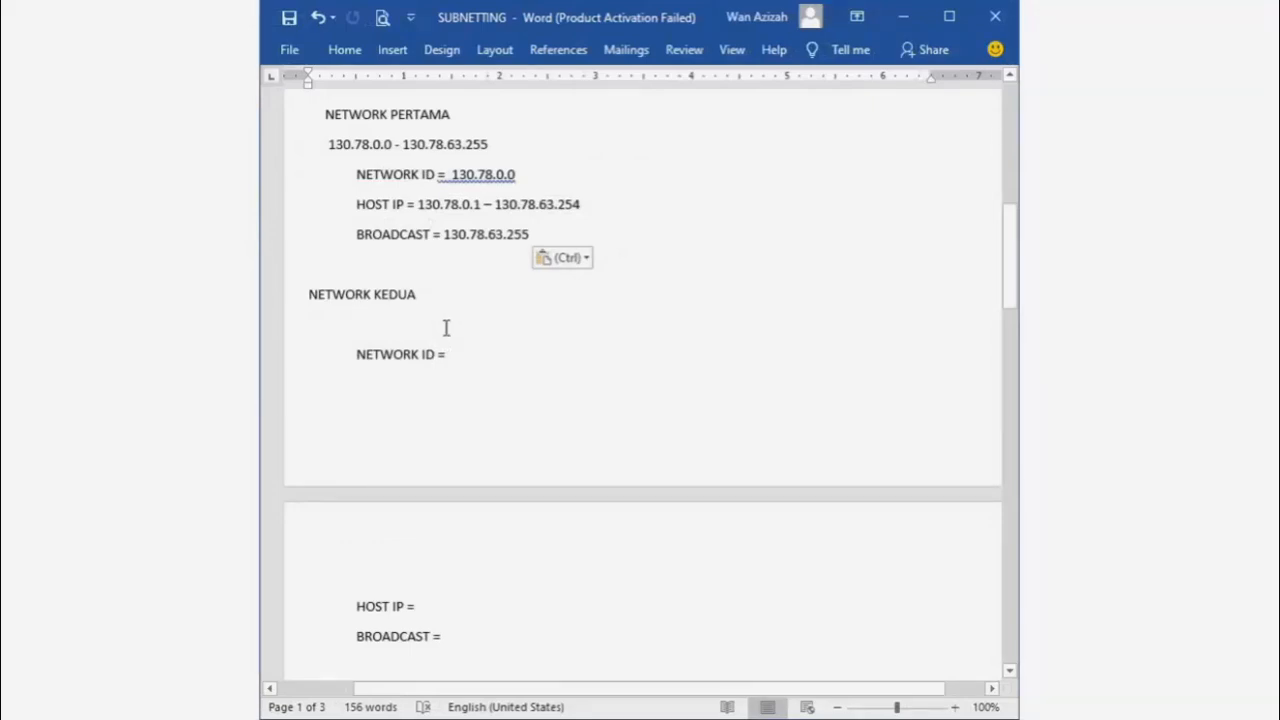
# - Type 130.78.64.0 - 130.78.127.255 on the empty line below NETWORK KEDUA
pyautogui.click(308, 295)
pyautogui.press('Tab')
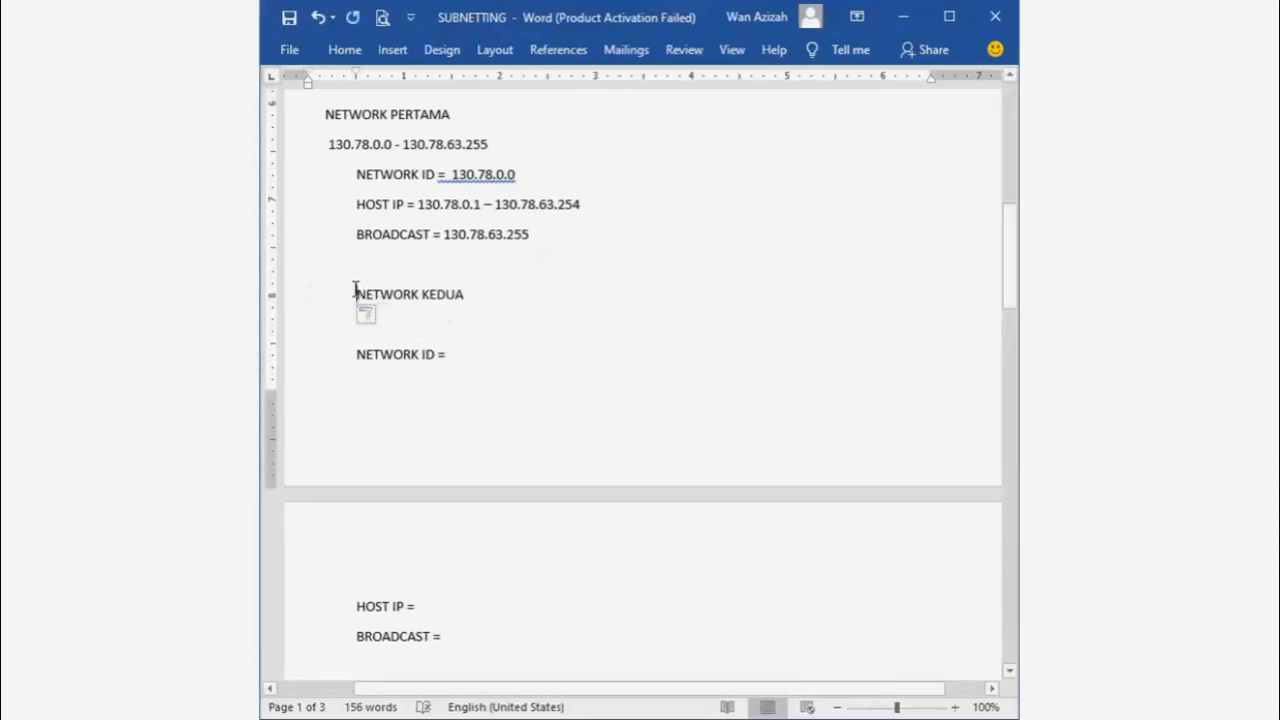
pyautogui.press('BackSpace')
pyautogui.click(424, 333)
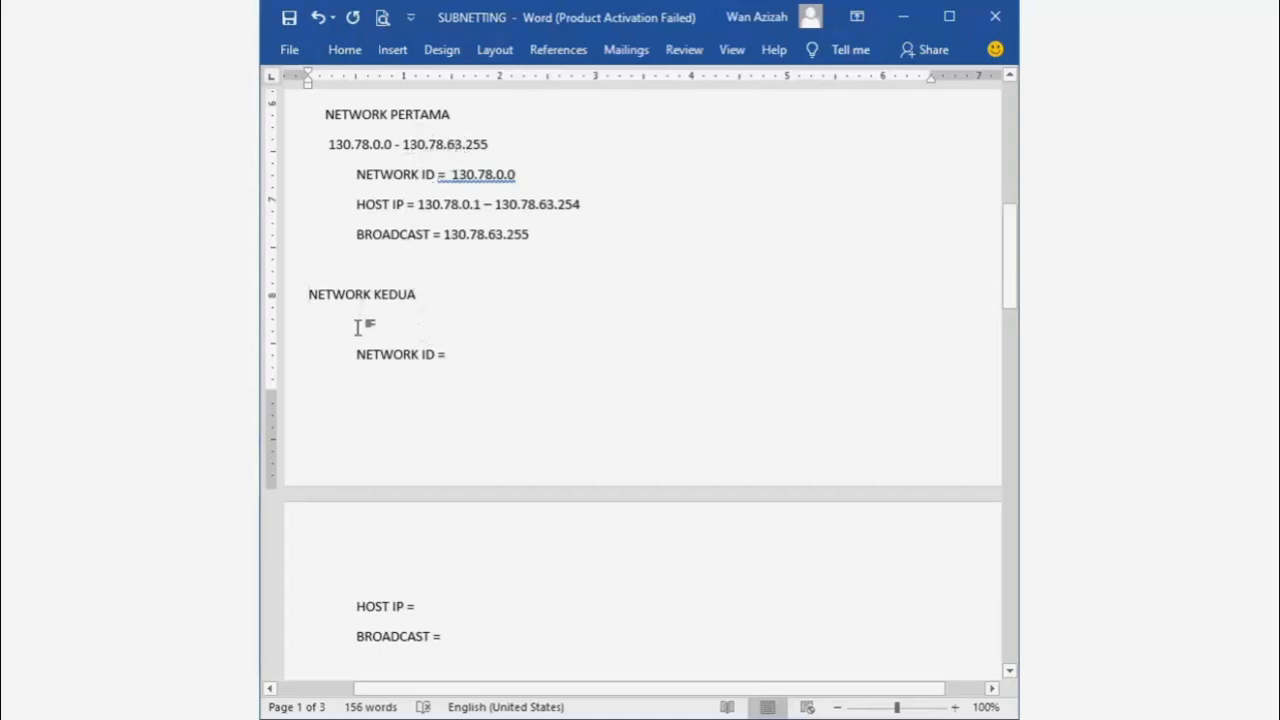
pyautogui.write('130.')
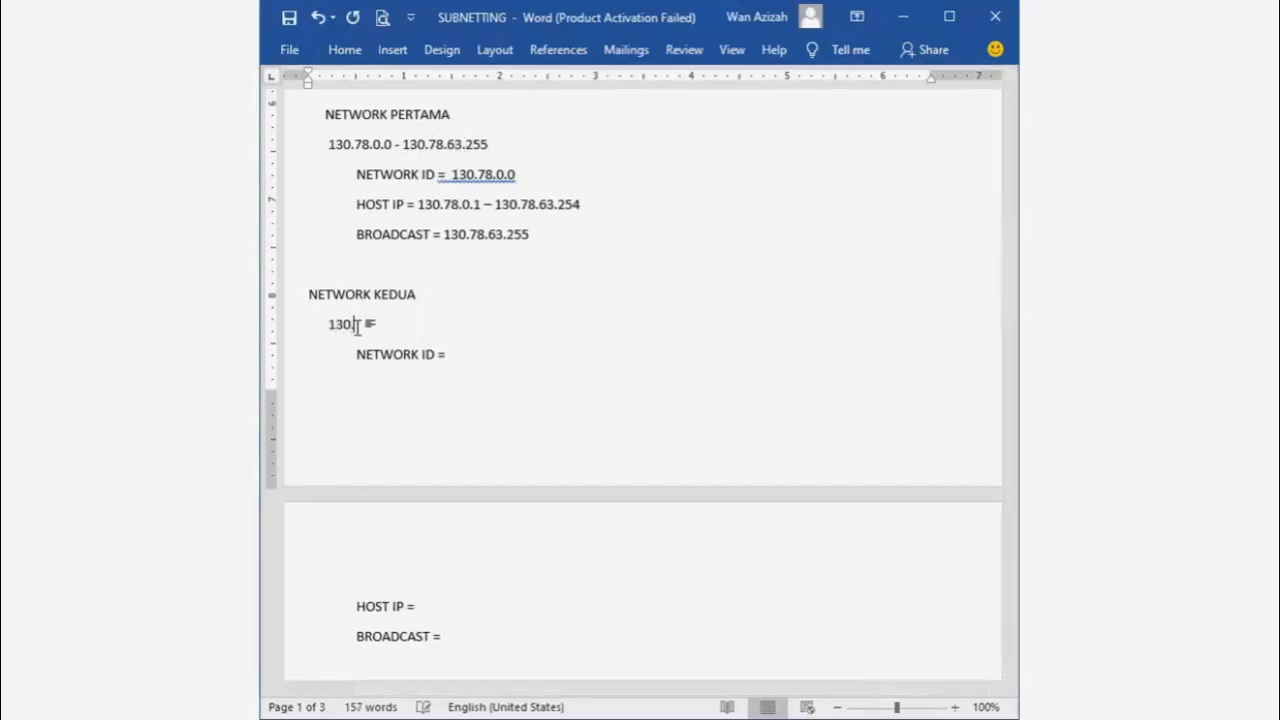
pyautogui.write('78')
pyautogui.write('.')
pyautogui.write('64.0')
pyautogui.write(' -')
pyautogui.write('130')
pyautogui.write('.')
pyautogui.write('78')
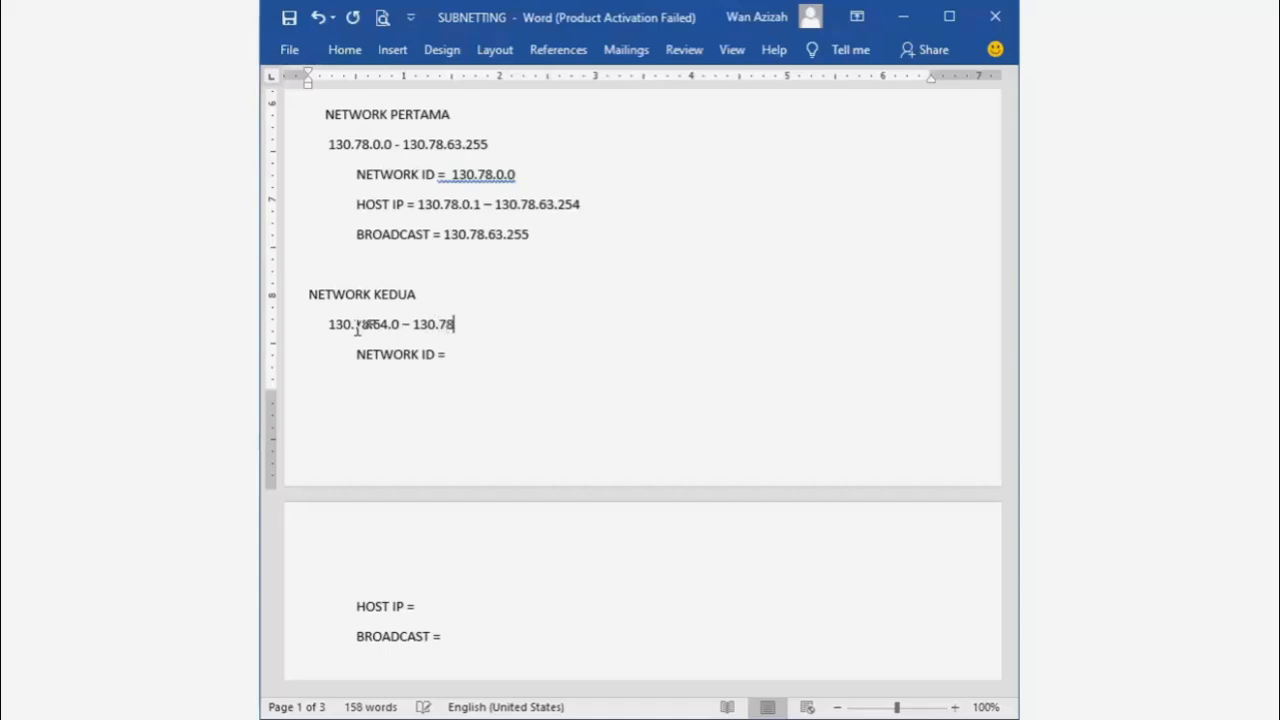
pyautogui.write('.')
pyautogui.write('127.255')
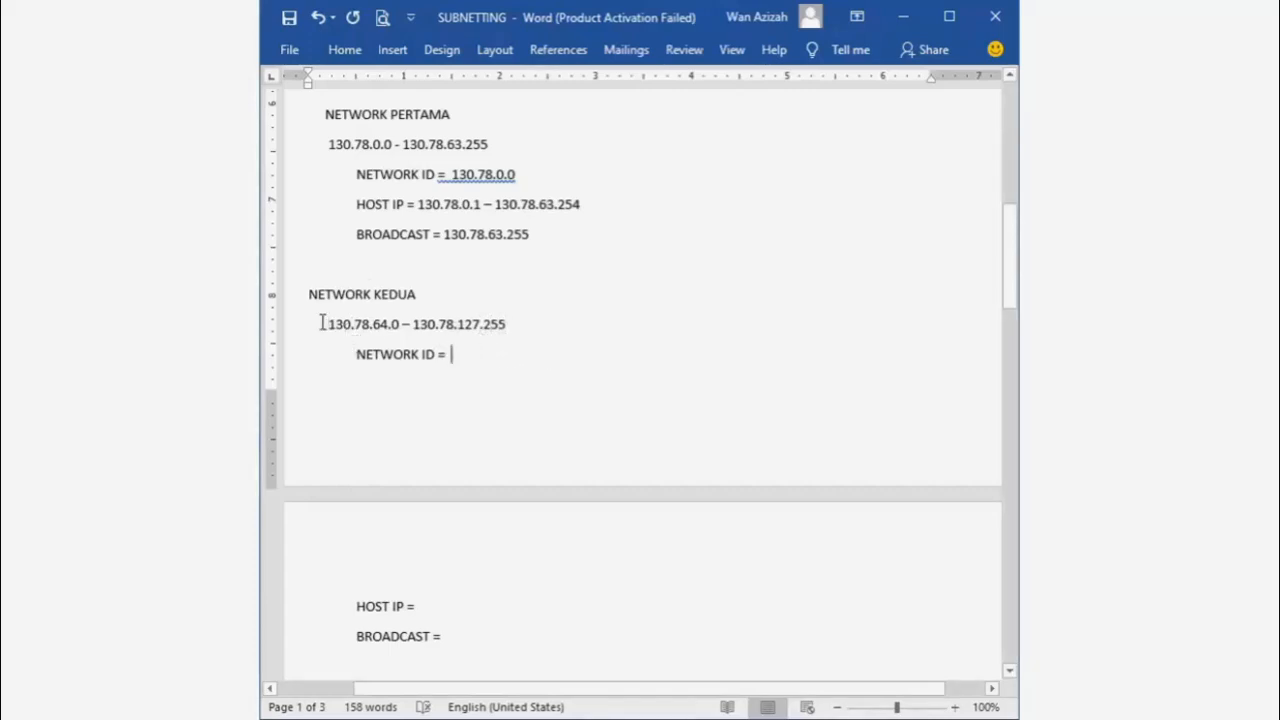
# - Paste 130.78.64.0 as the second NETWORK ID and type host IPs 130.78.64.1 - 130.78.127.254
pyautogui.moveTo(329, 324); pyautogui.dragTo(401, 325)
pyautogui.hotkey('ctrl', 'c')
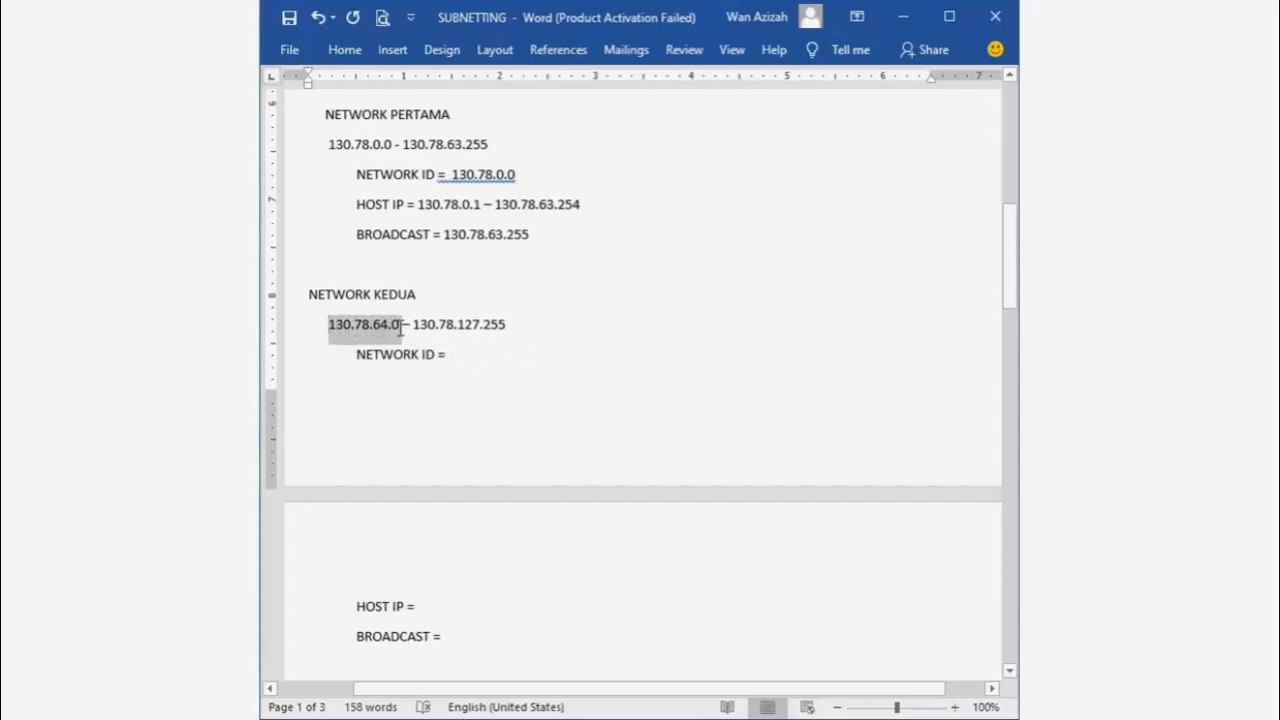
pyautogui.click(506, 351)
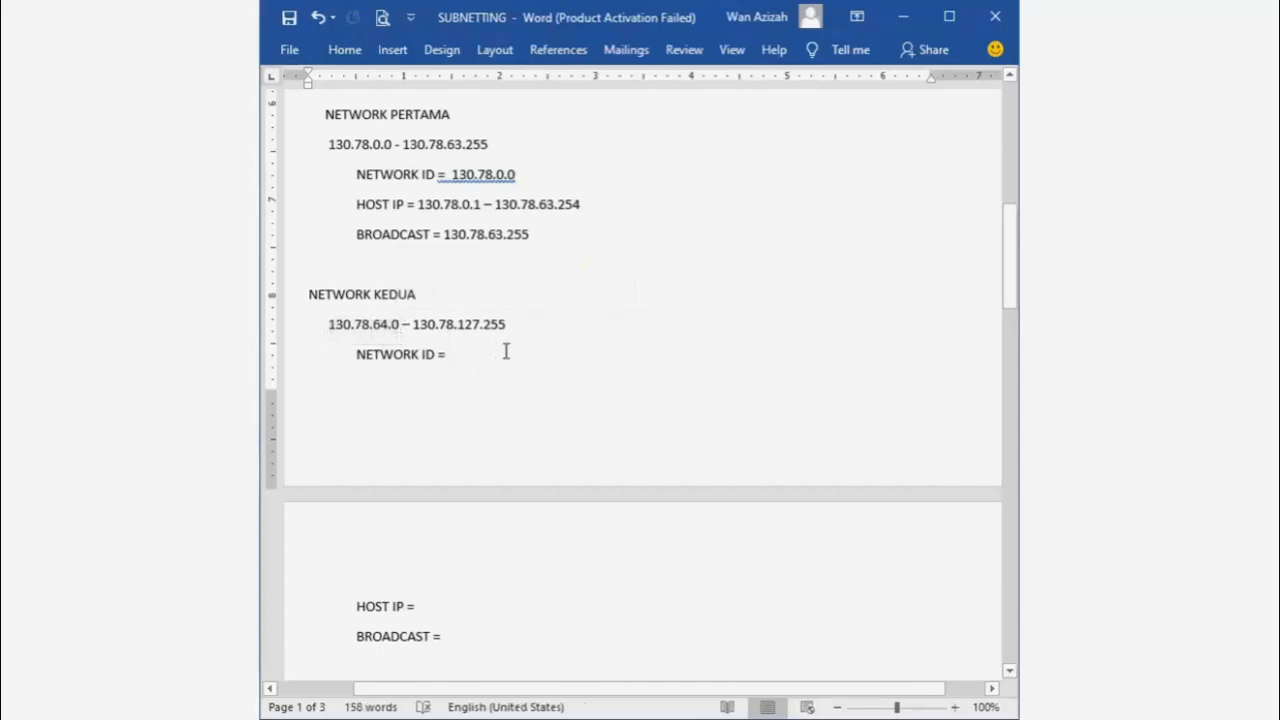
pyautogui.hotkey('ctrl', 'v')
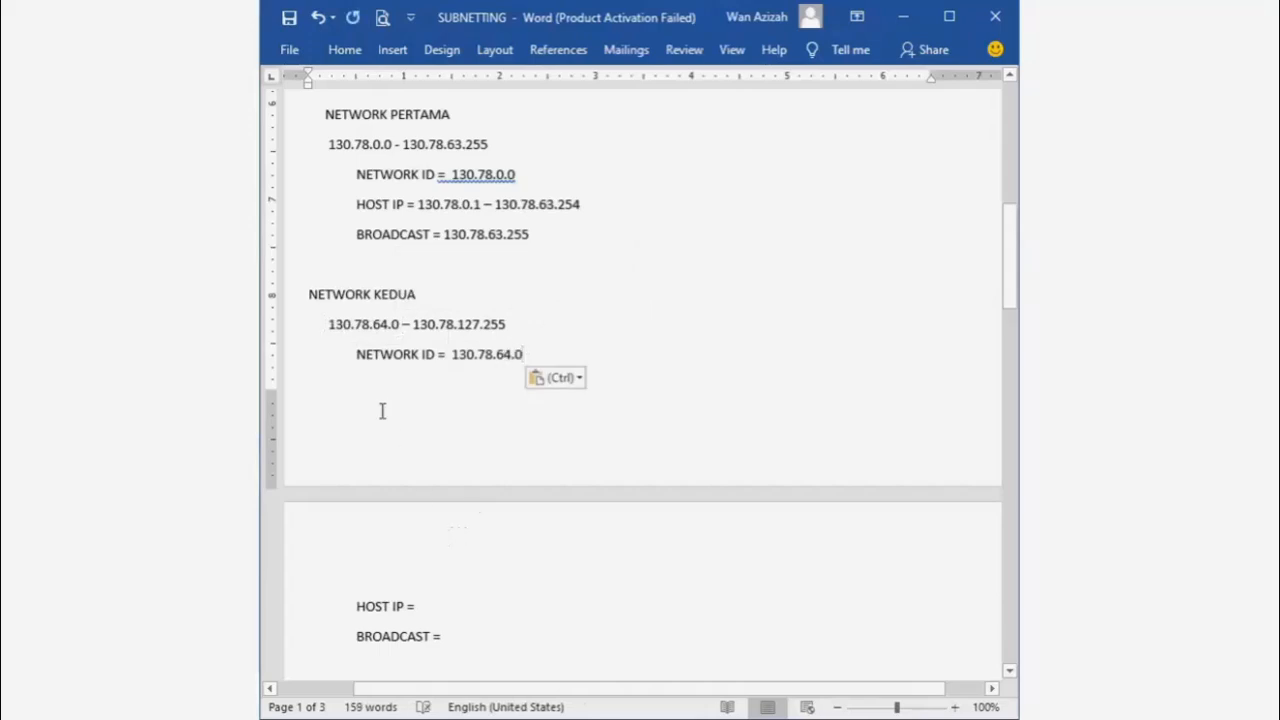
pyautogui.moveTo(320, 324); pyautogui.dragTo(515, 323)
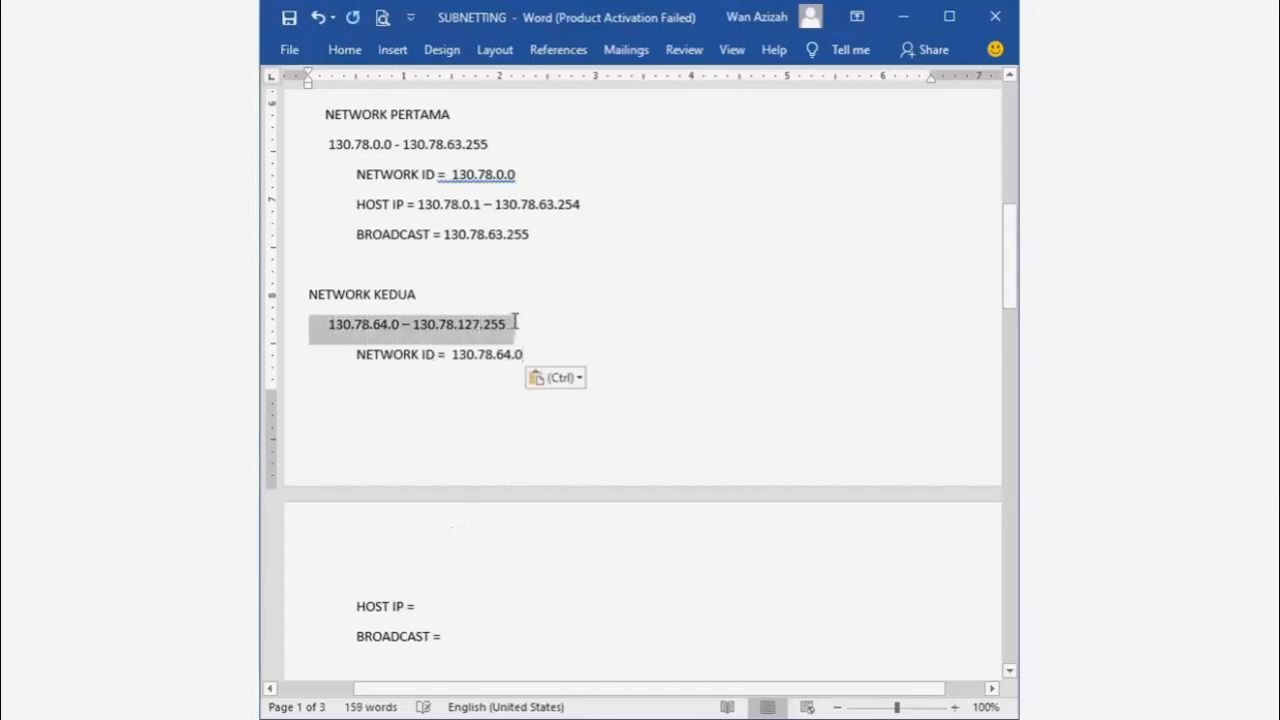
pyautogui.click(454, 604)
pyautogui.write('130.')
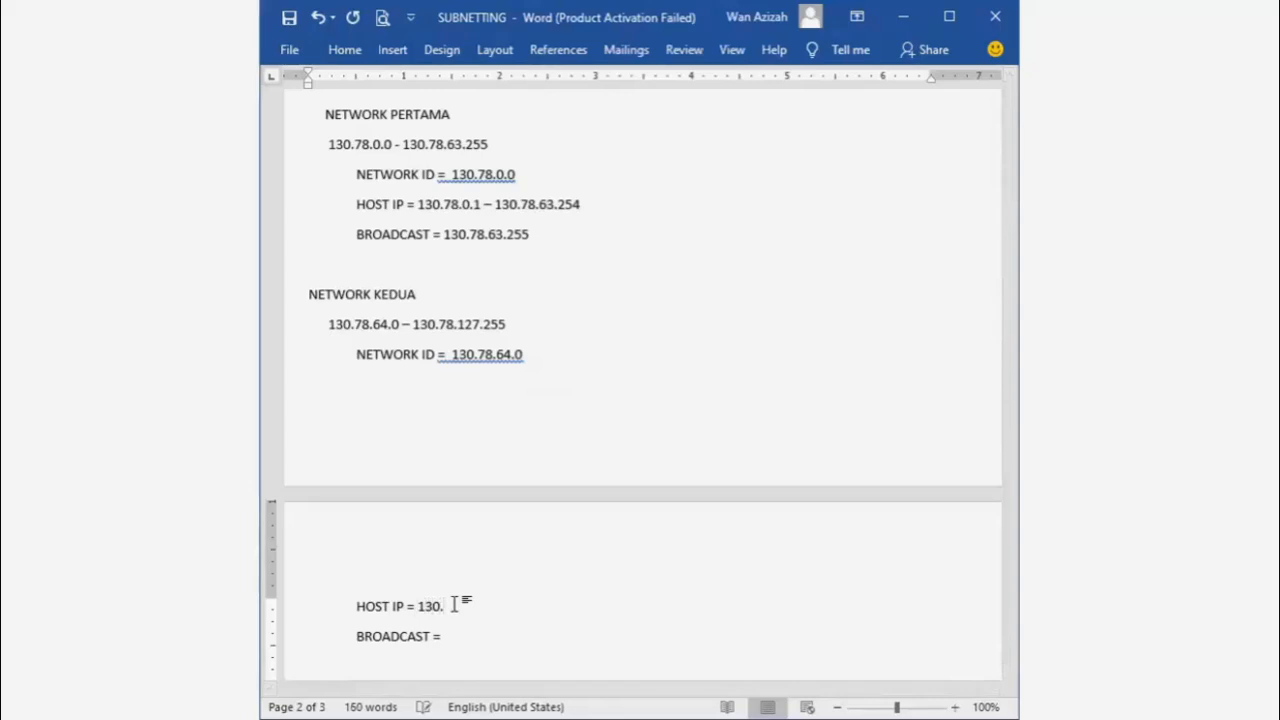
pyautogui.write('7')
pyautogui.write('8')
pyautogui.write('.64.1')
pyautogui.write(' -')
pyautogui.write(' 130.7')
pyautogui.write('8')
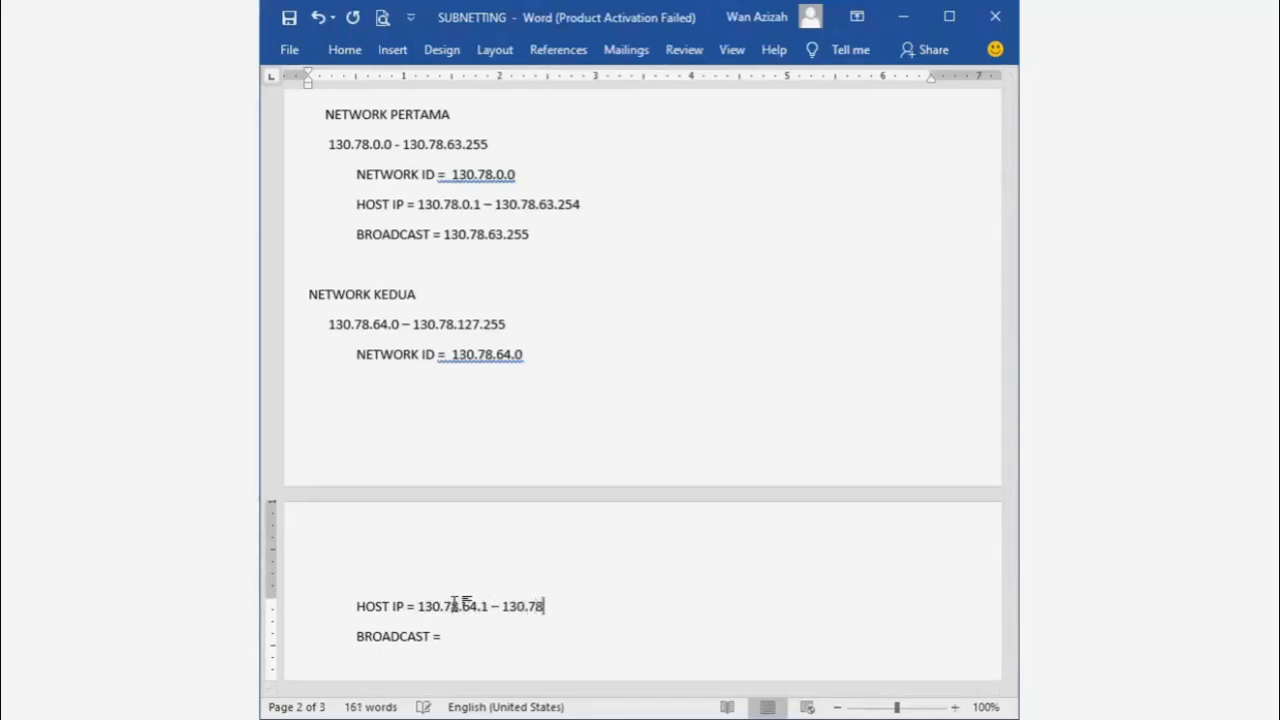
pyautogui.write('.127.254')
# - Copy 130.78.127.255 and paste it after the second BROADCAST =
pyautogui.scroll(-2, 540, 632)
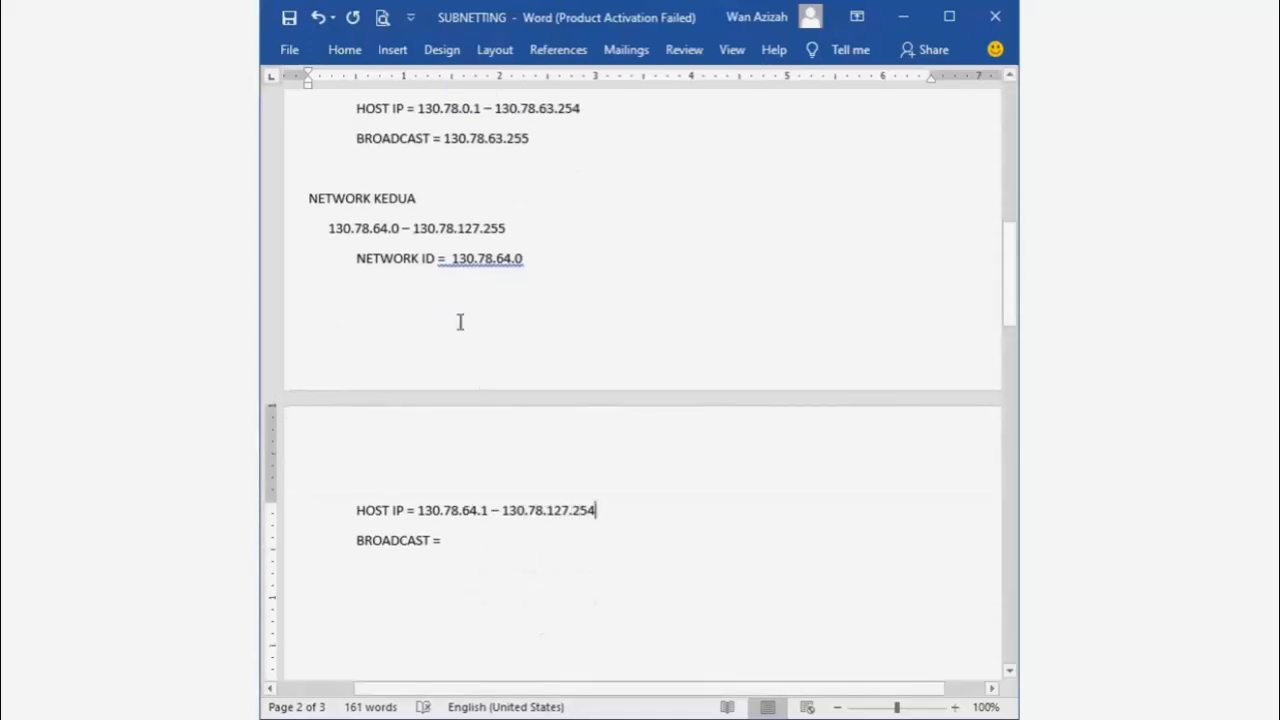
pyautogui.moveTo(417, 228); pyautogui.dragTo(511, 228)
pyautogui.hotkey('ctrl', 'c')
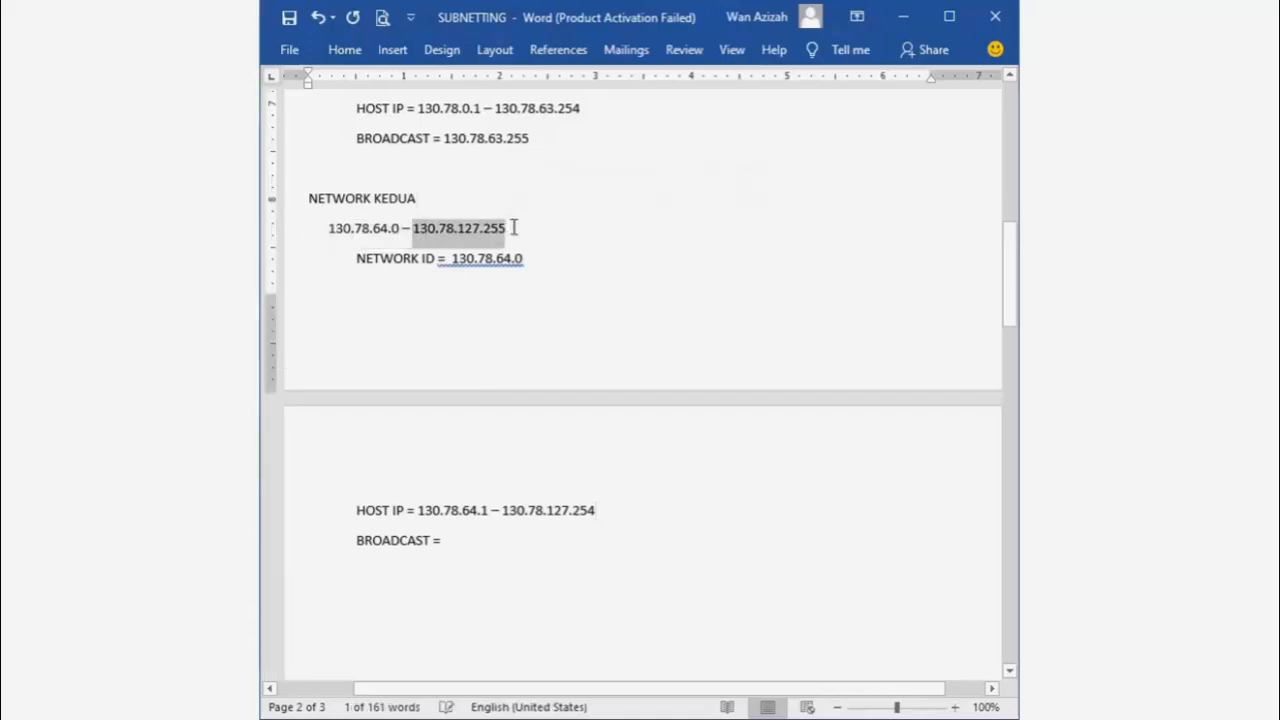
pyautogui.click(476, 543)
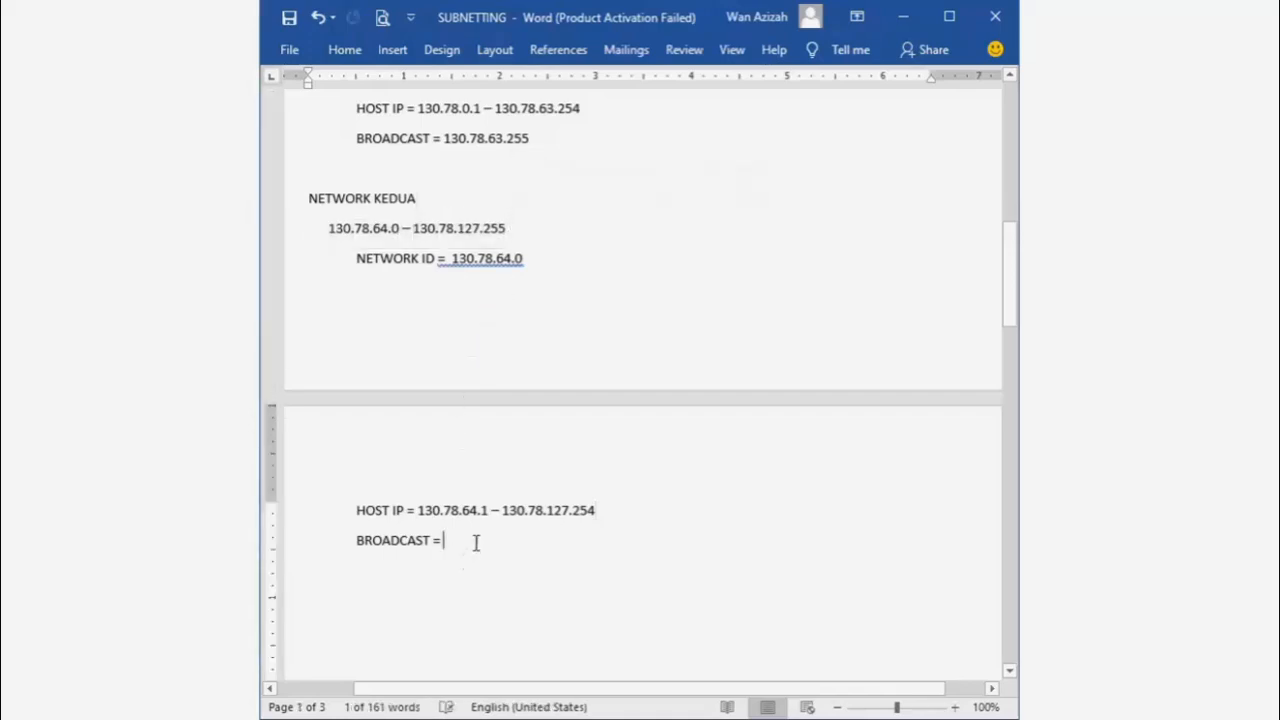
pyautogui.hotkey('ctrl', 'v')
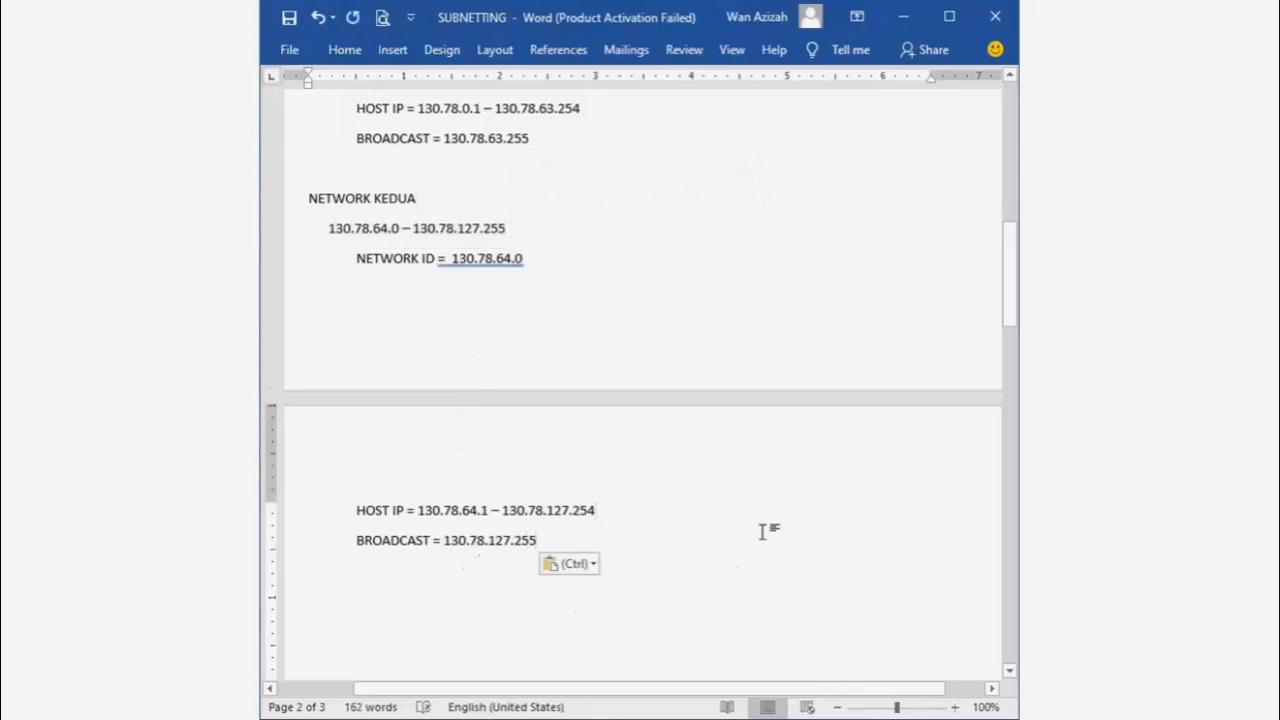
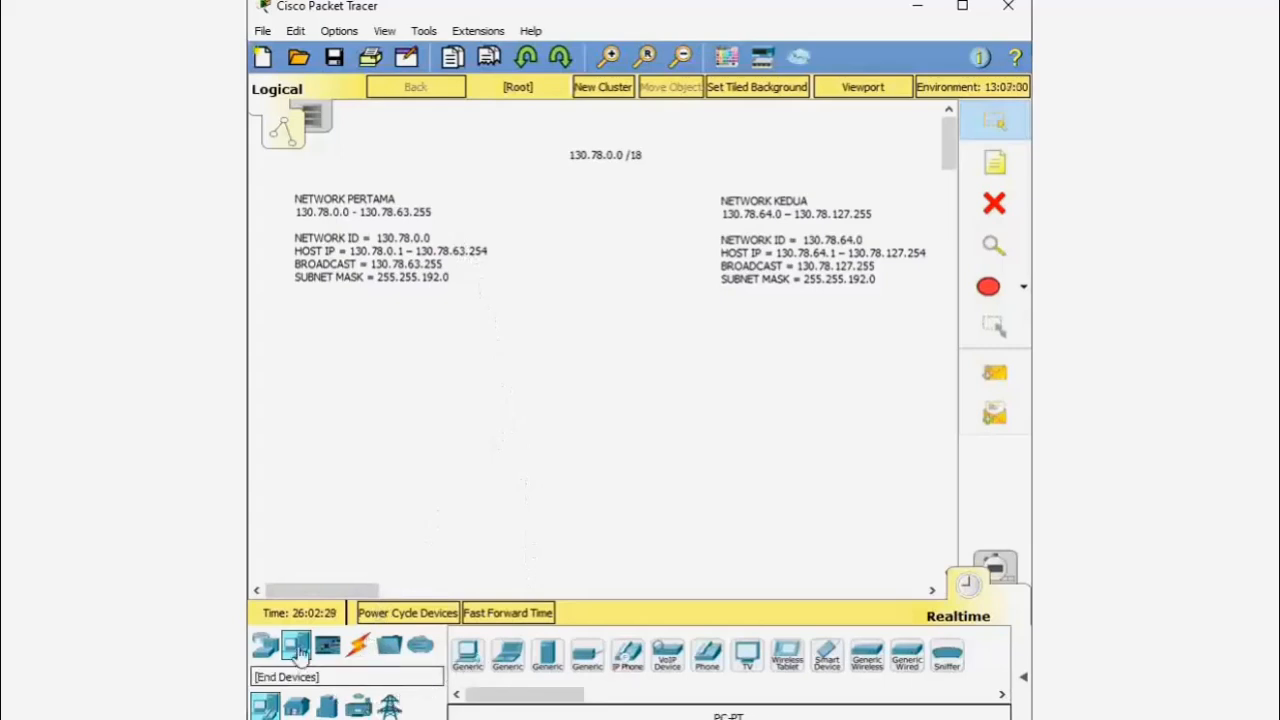
# - Add two Generic PCs, PC3 above PC4, and a 2960 switch between them
pyautogui.click(468, 655)
pyautogui.click(305, 348)
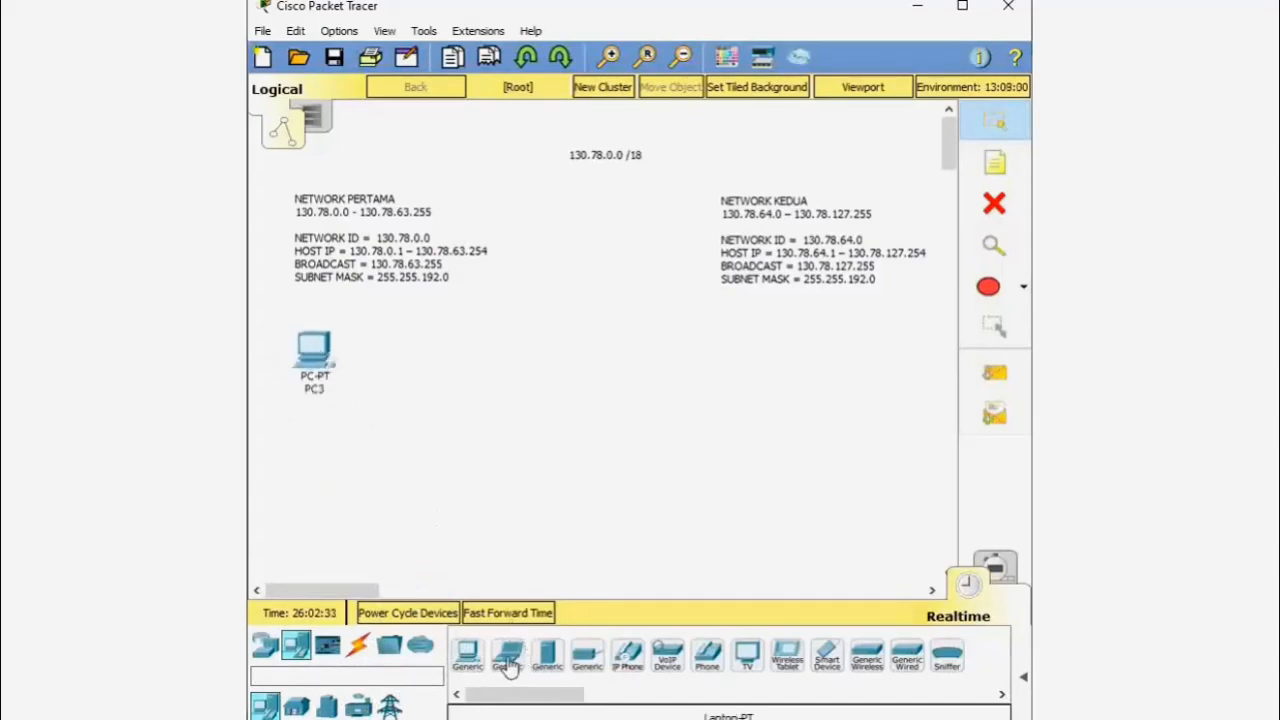
pyautogui.click(468, 655)
pyautogui.click(313, 510)
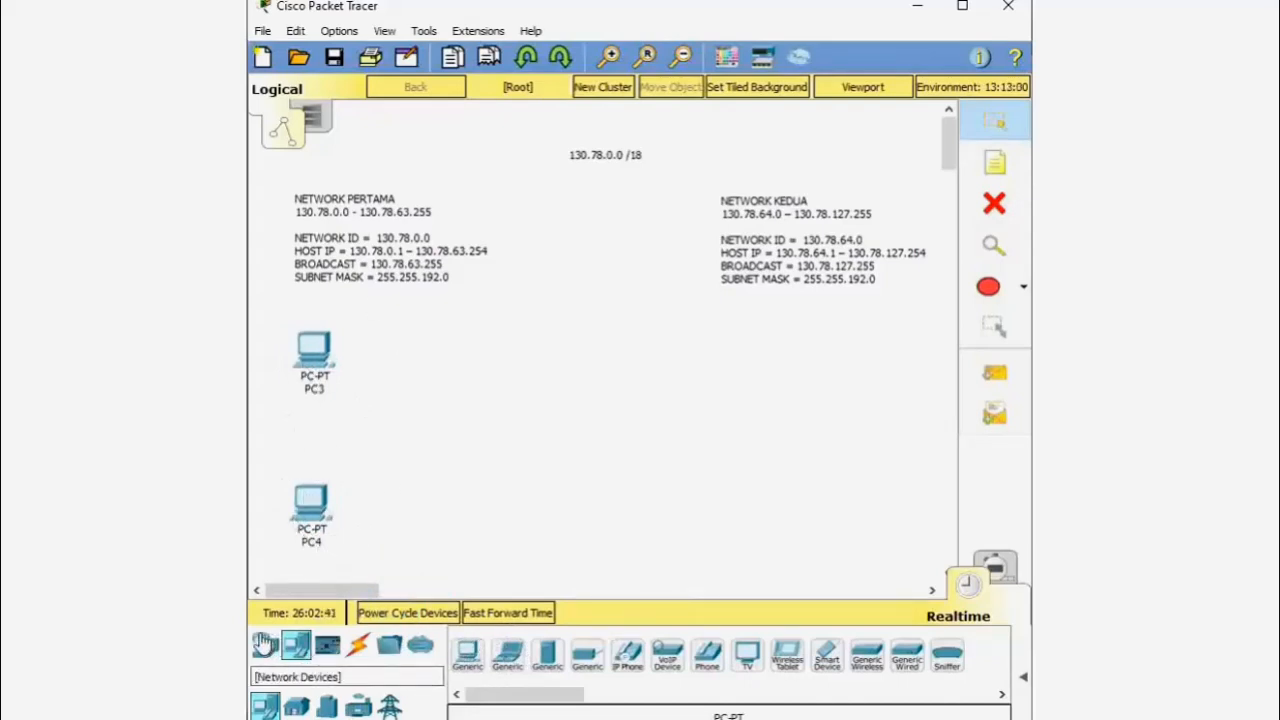
pyautogui.click(265, 645)
pyautogui.moveTo(296, 707); pyautogui.dragTo(449, 447)
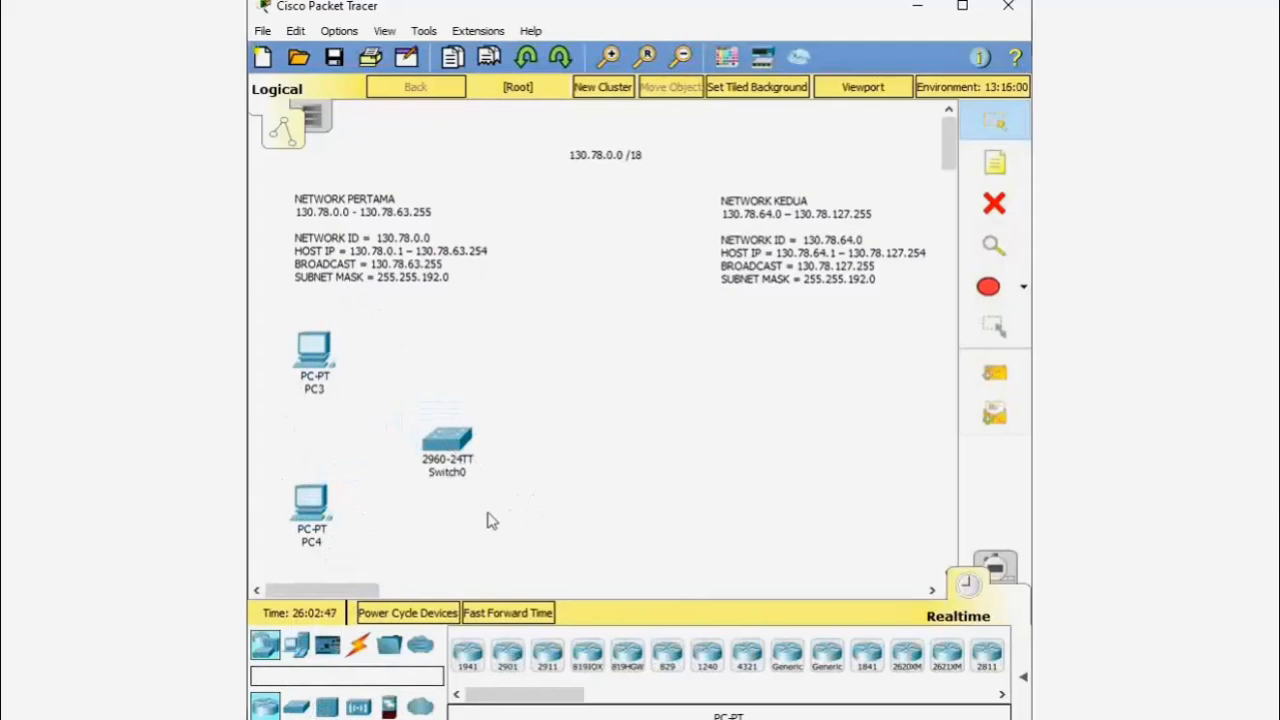
pyautogui.click(357, 647)
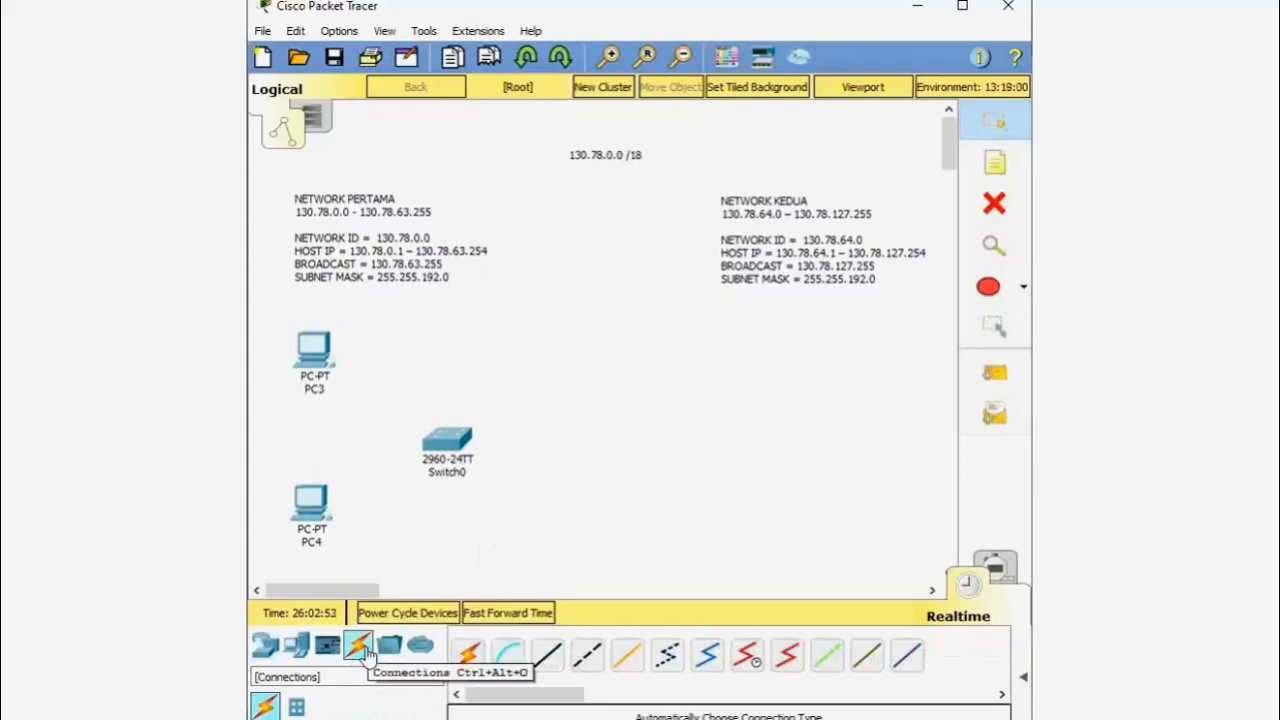
# - Link PC3 and then PC4 to Switch0 with Automatic Connection cables
pyautogui.click(462, 667)
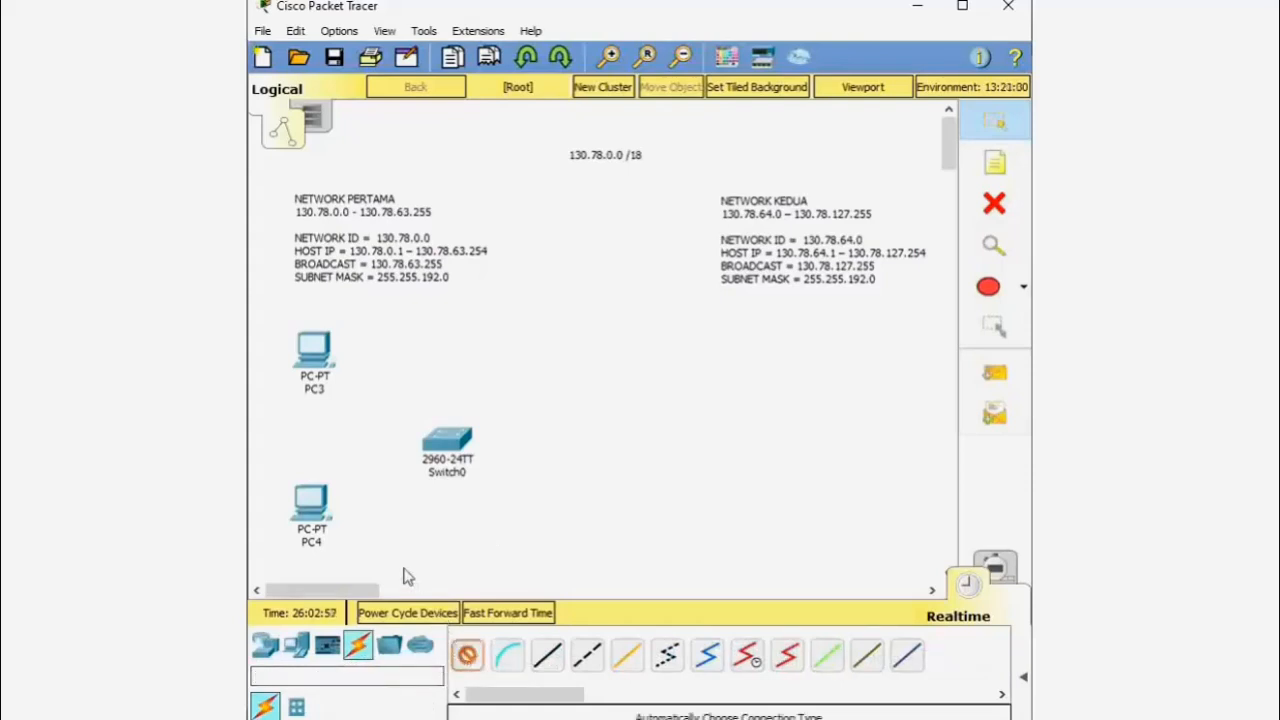
pyautogui.click(312, 348)
pyautogui.click(452, 444)
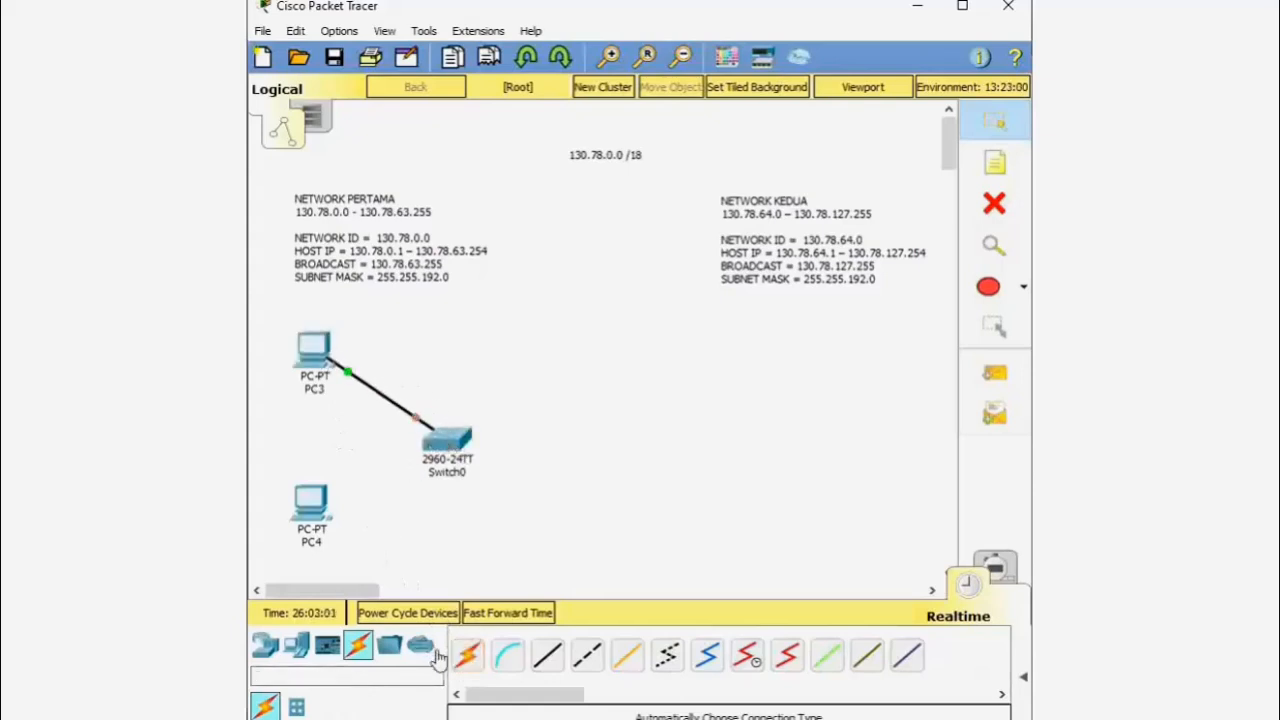
pyautogui.click(467, 655)
pyautogui.click(310, 505)
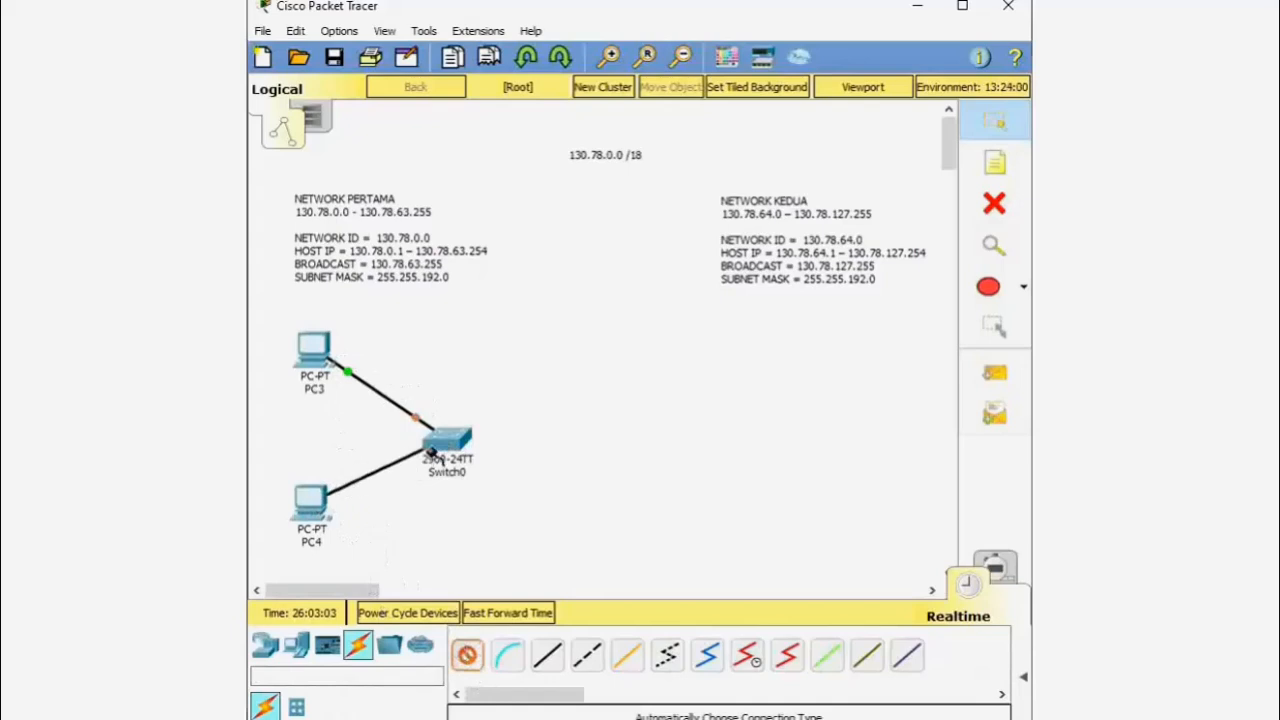
pyautogui.click(455, 440)
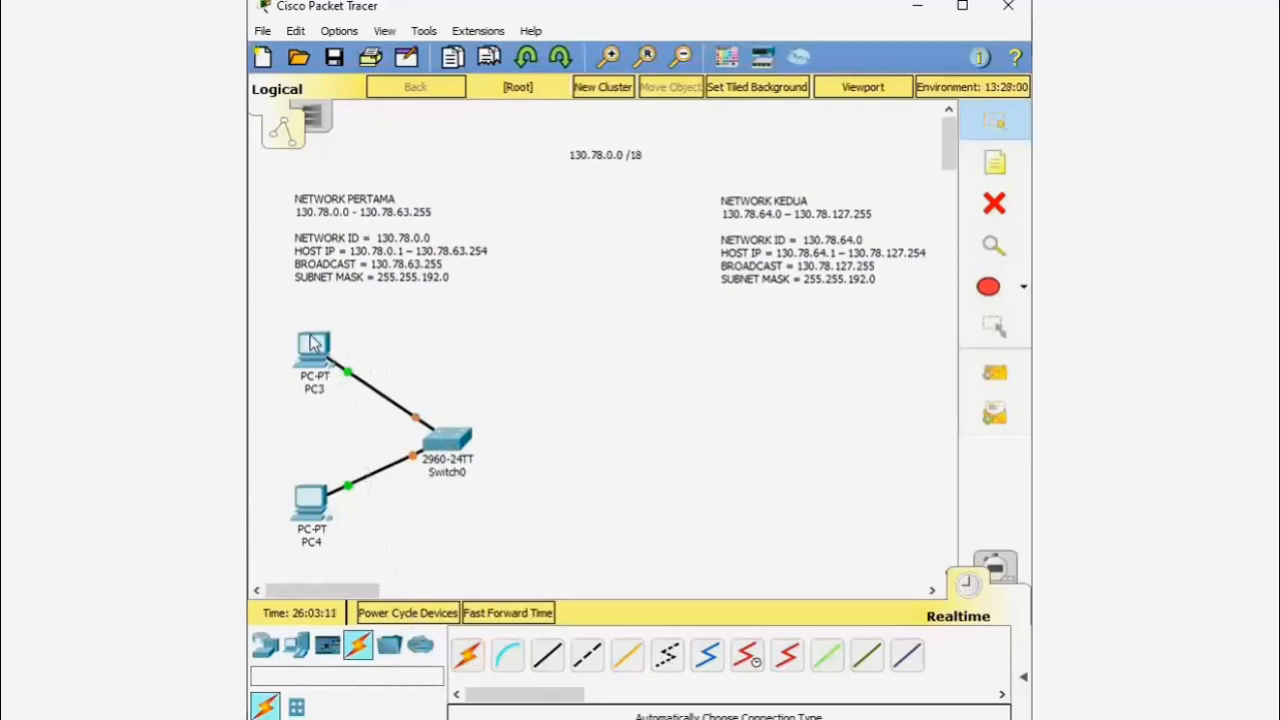
pyautogui.click(997, 165)
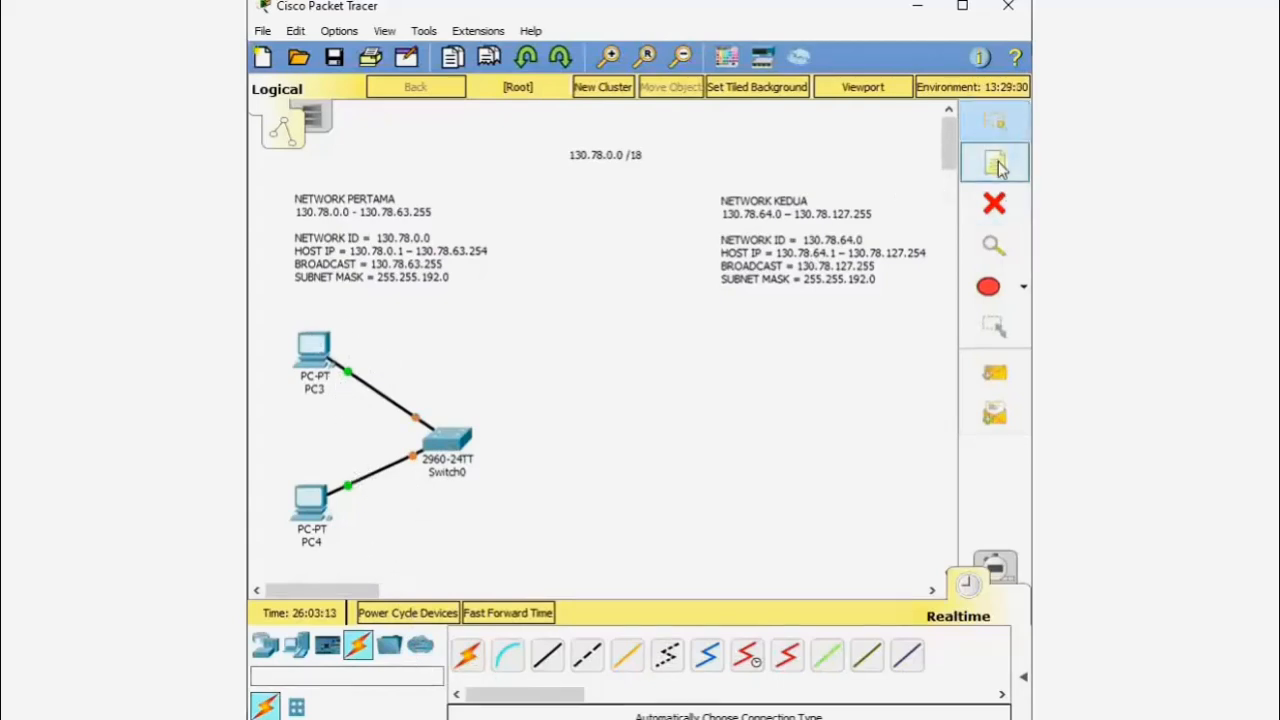
# - Add a '130.78.0.1' note positioned just above PC3
pyautogui.click(289, 322)
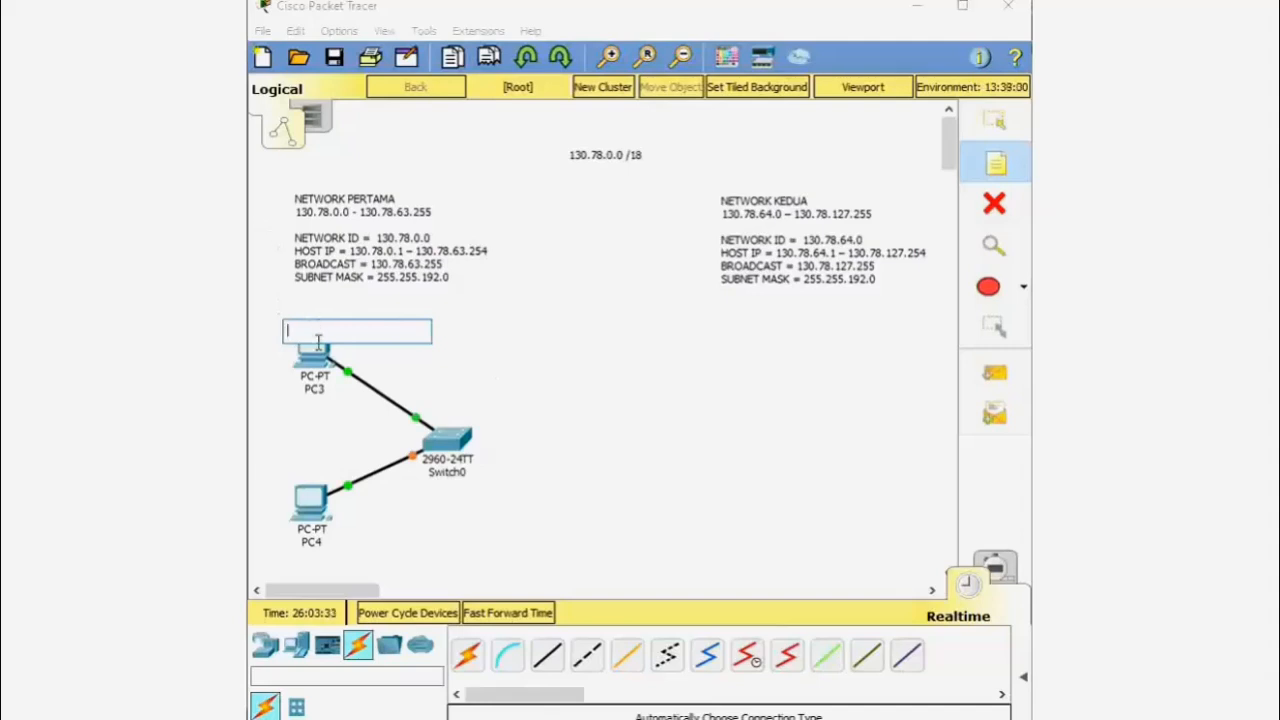
pyautogui.write('130.78.0.1')
pyautogui.click(994, 120)
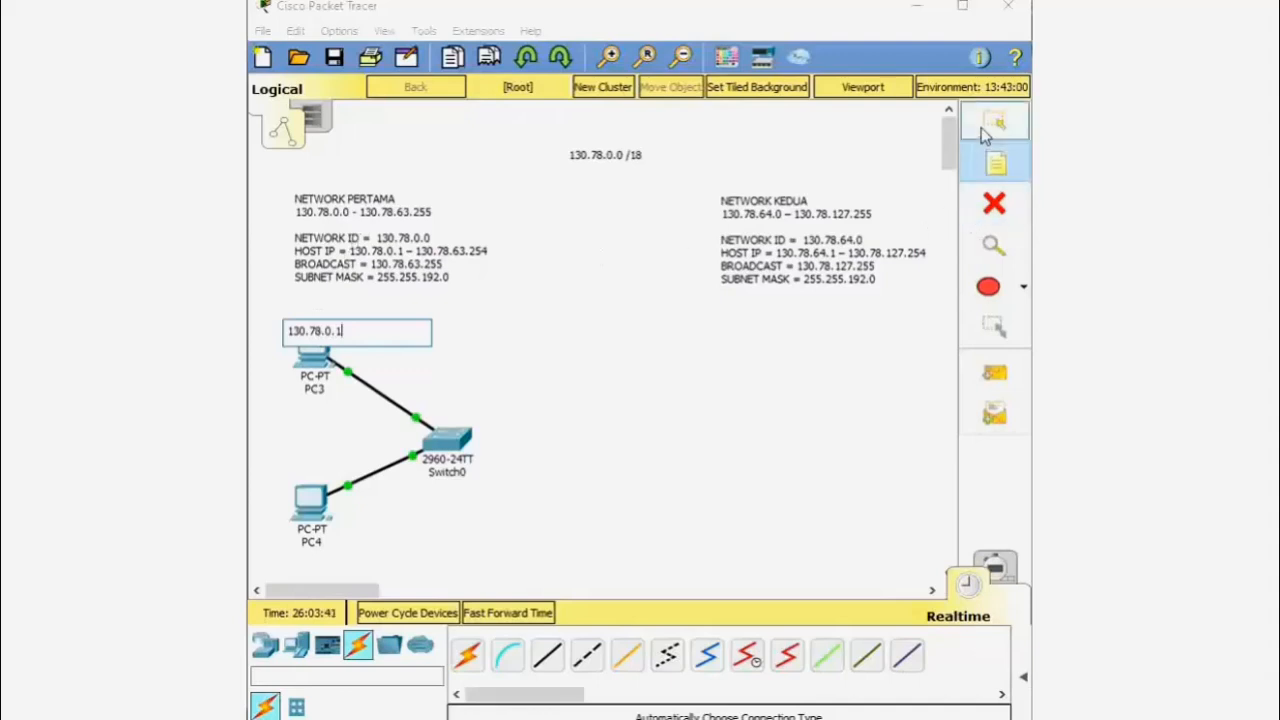
pyautogui.moveTo(315, 333); pyautogui.dragTo(316, 318)
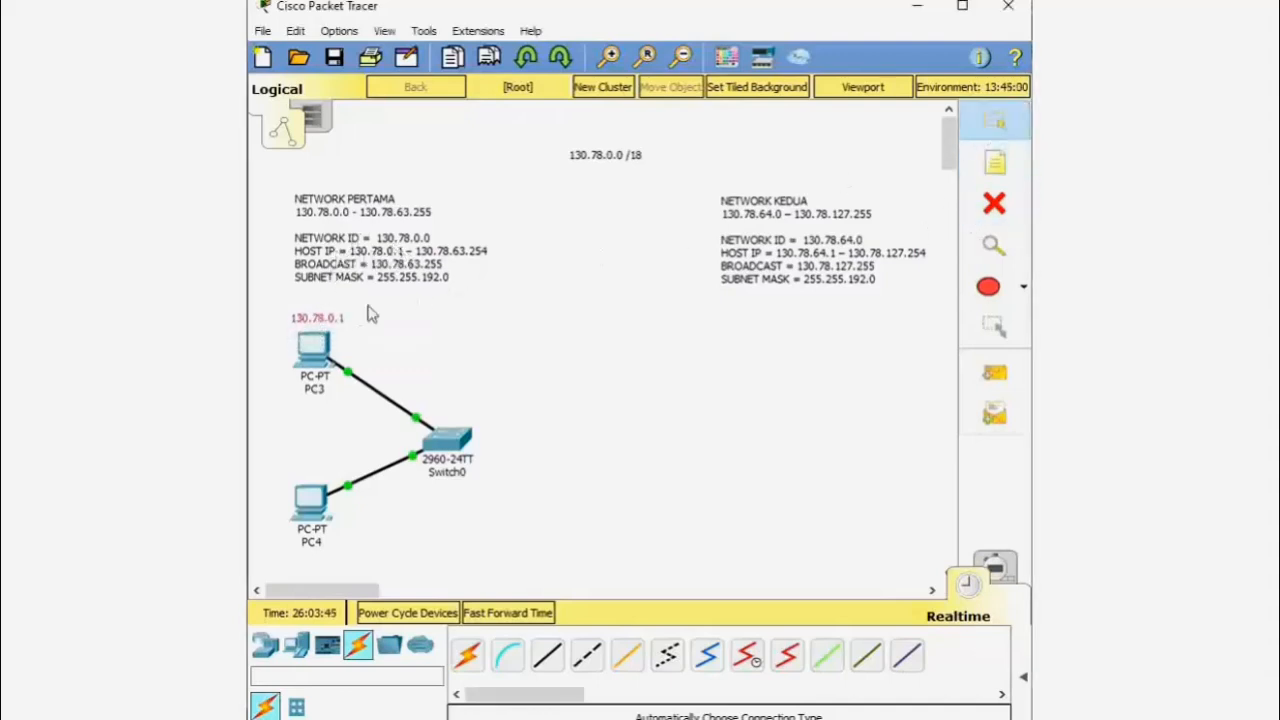
# - Add a '130.78.0.2' note positioned just above PC4
pyautogui.click(995, 162)
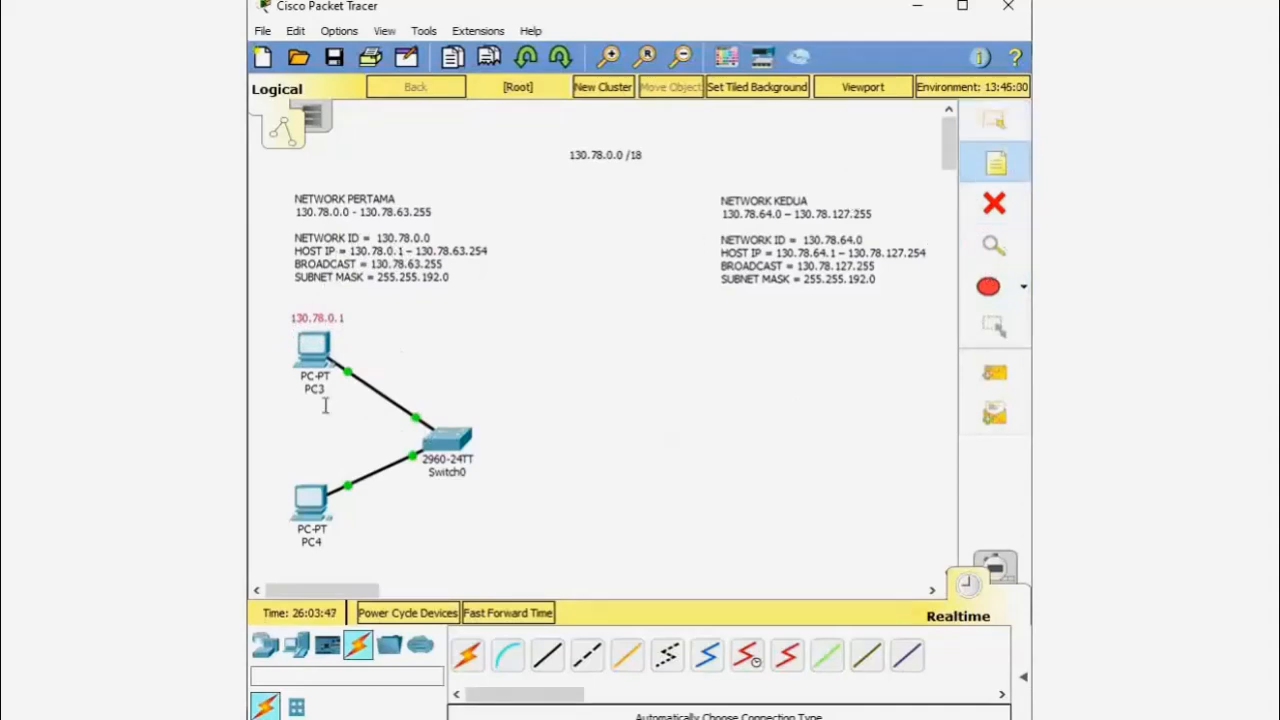
pyautogui.click(291, 474)
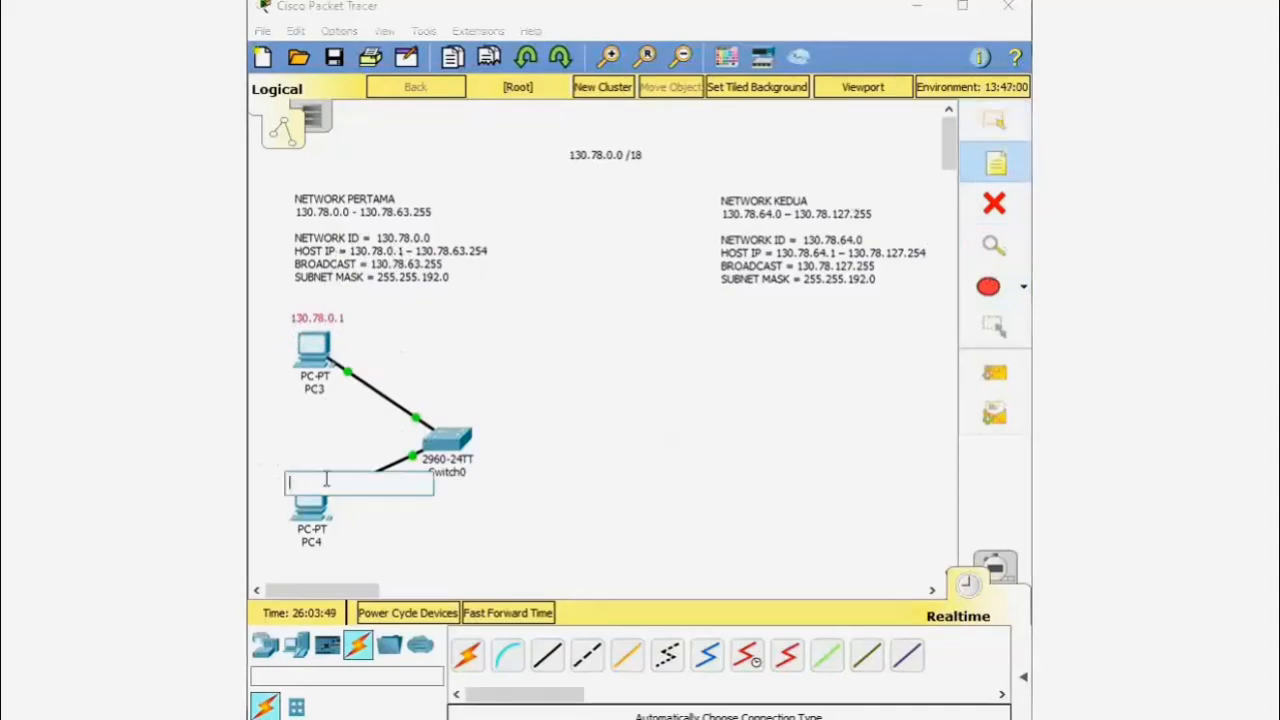
pyautogui.write('130.78.0.2')
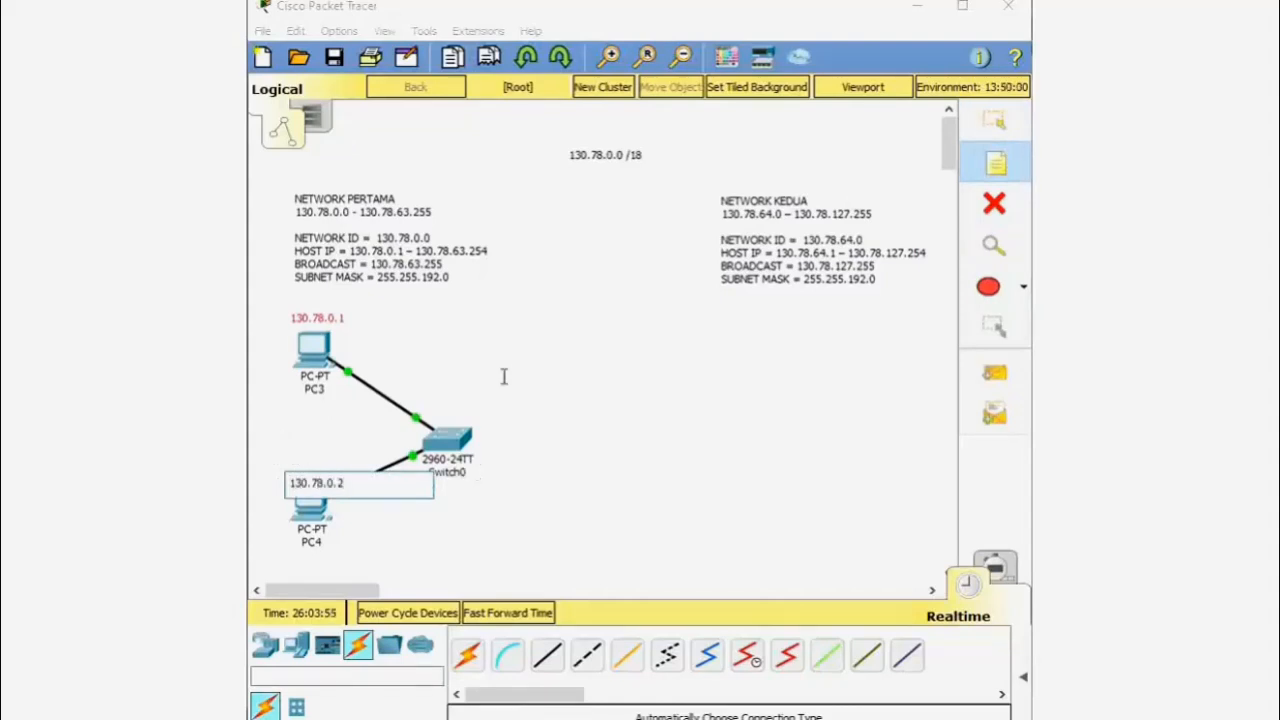
pyautogui.click(1010, 120)
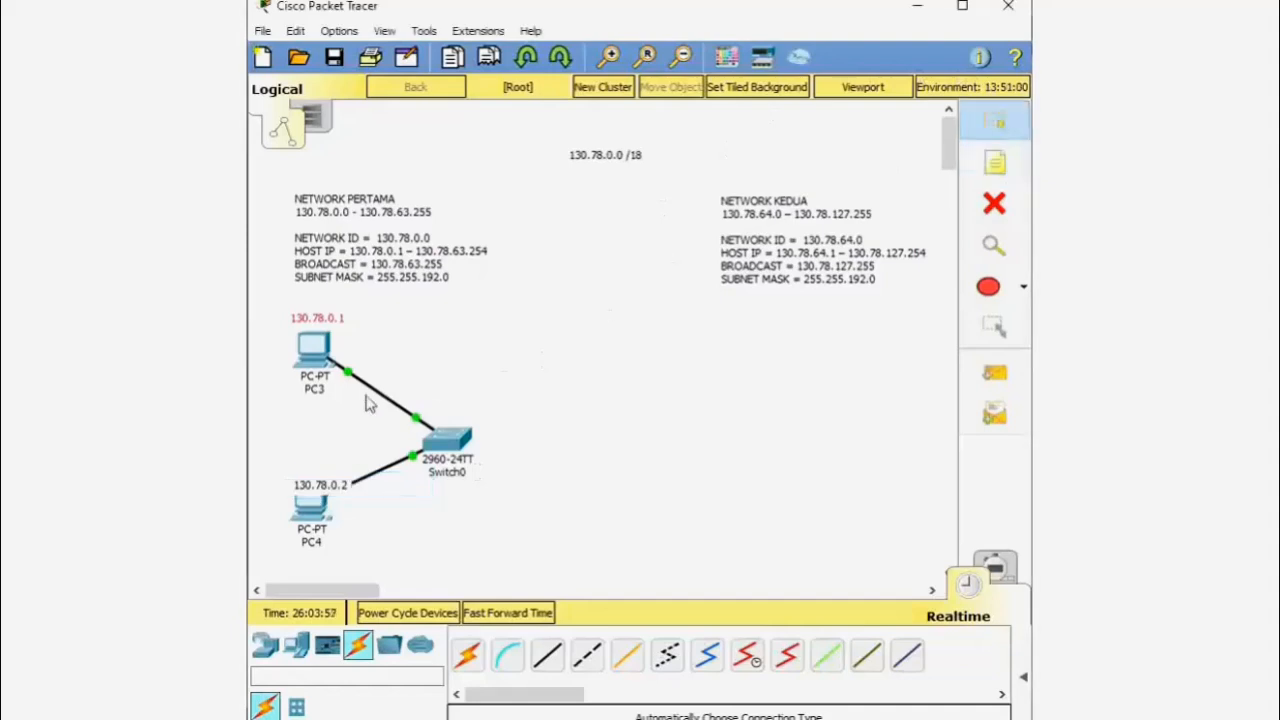
pyautogui.moveTo(323, 486); pyautogui.dragTo(316, 478)
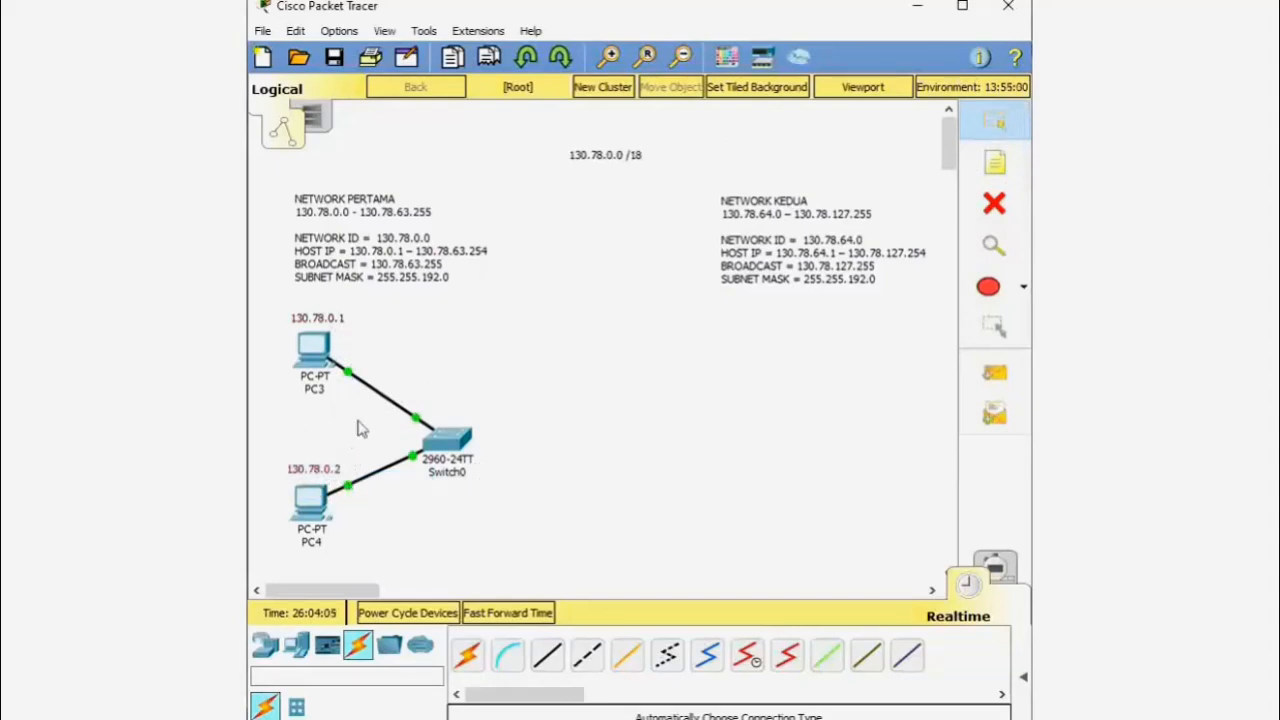
# - Open PC3's IP Configuration and enter the IP address 130.78.0.1
pyautogui.moveTo(307, 360)
pyautogui.click(307, 360)
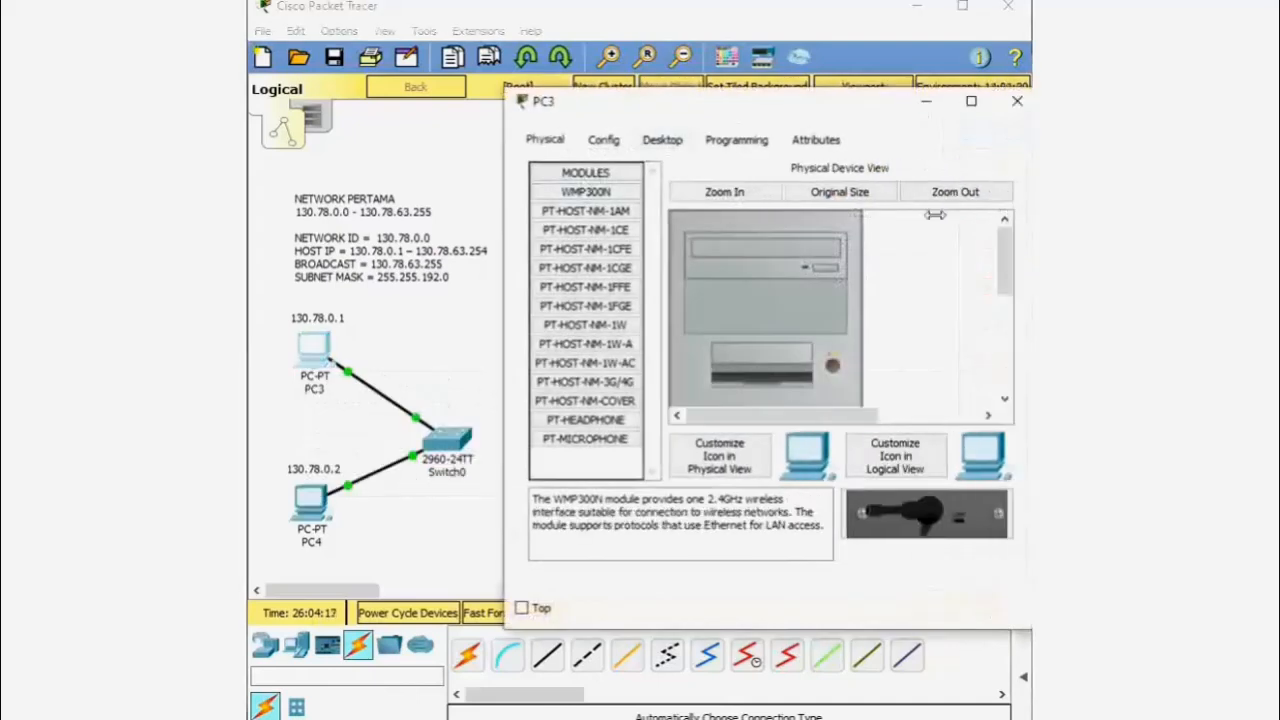
pyautogui.click(598, 135)
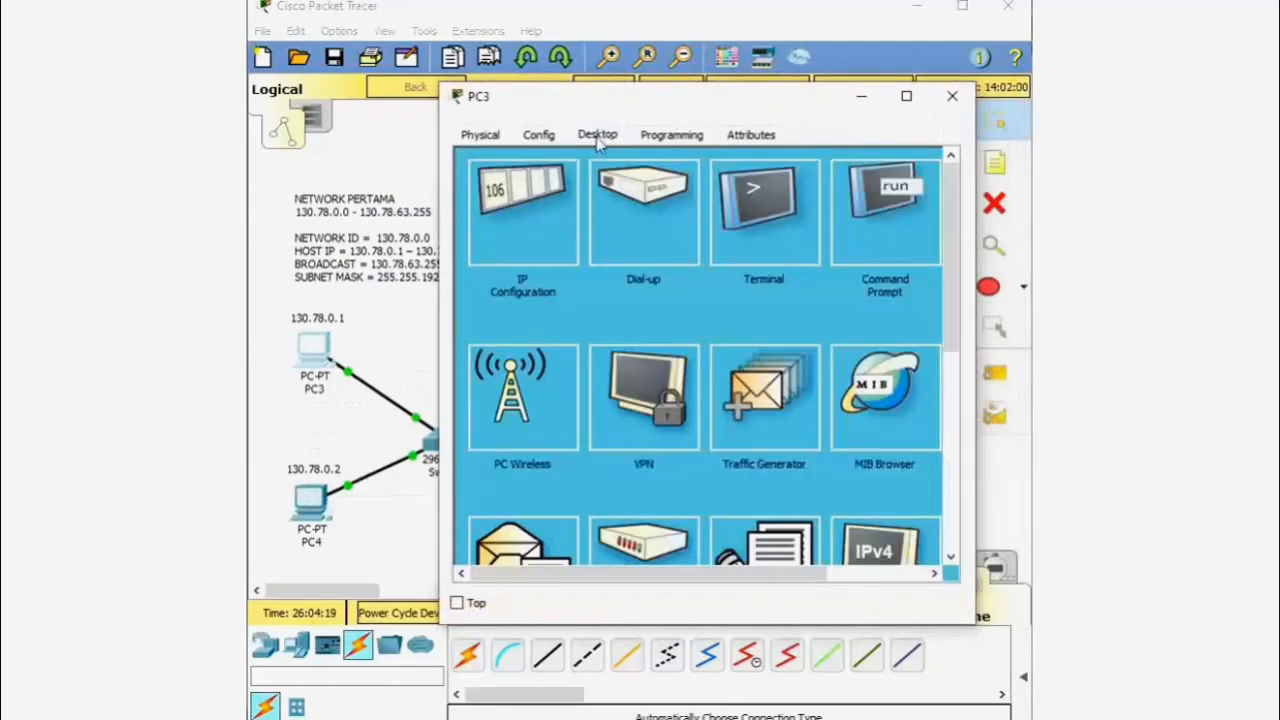
pyautogui.click(532, 217)
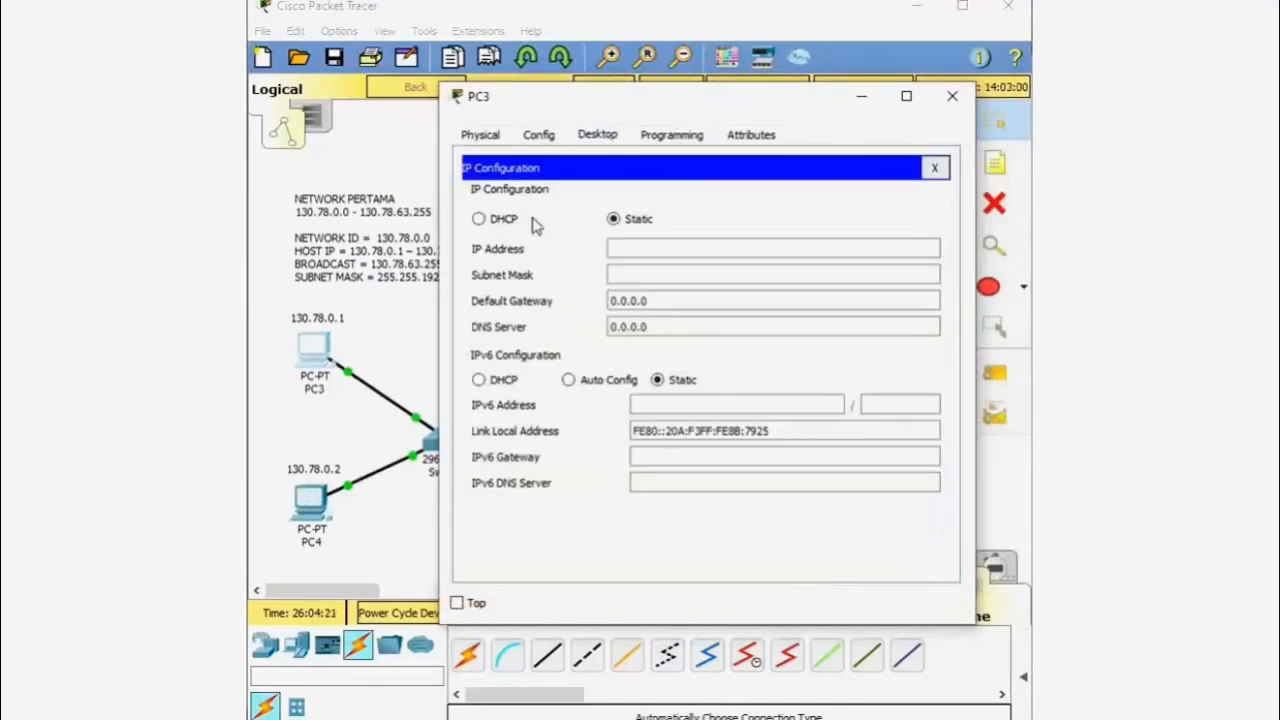
pyautogui.click(658, 245)
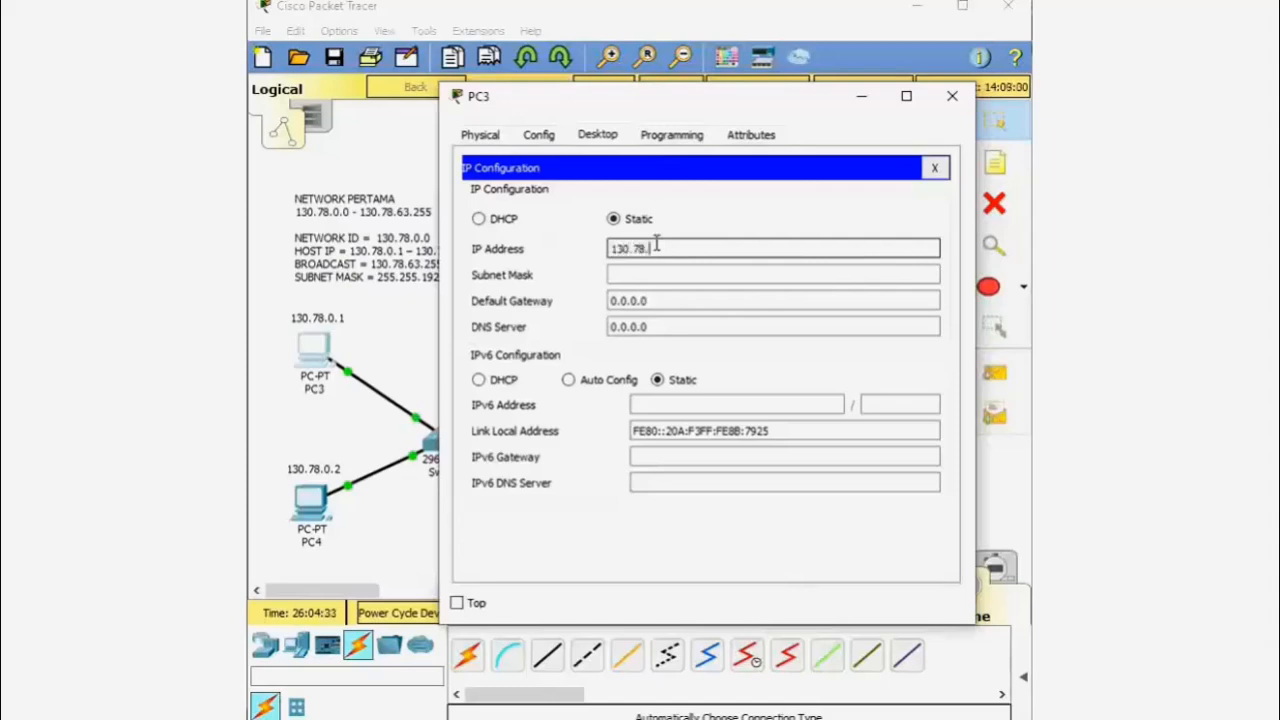
pyautogui.moveTo(674, 106); pyautogui.dragTo(721, 108)
# - Edit PC3's subnet mask to 255.255.192.0 and close the window
pyautogui.click(712, 276)
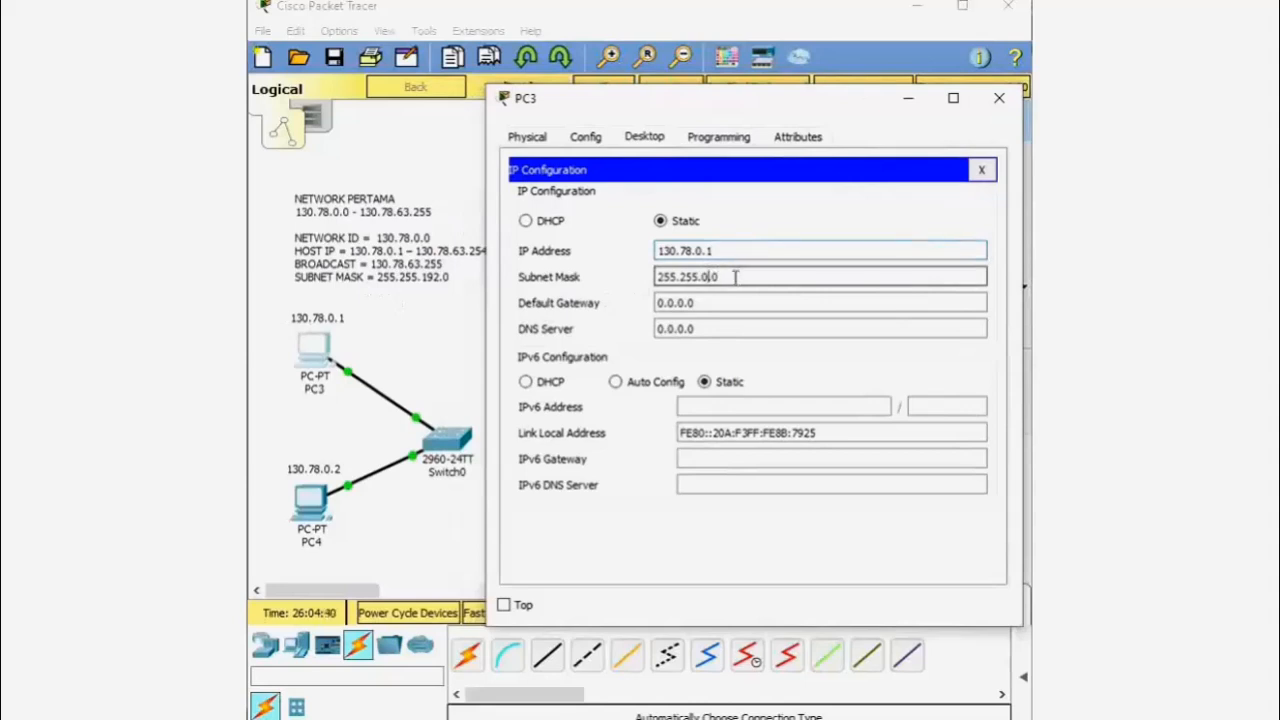
pyautogui.moveTo(735, 278); pyautogui.dragTo(706, 283)
pyautogui.click(722, 280)
pyautogui.click(708, 277)
pyautogui.press('BackSpace')
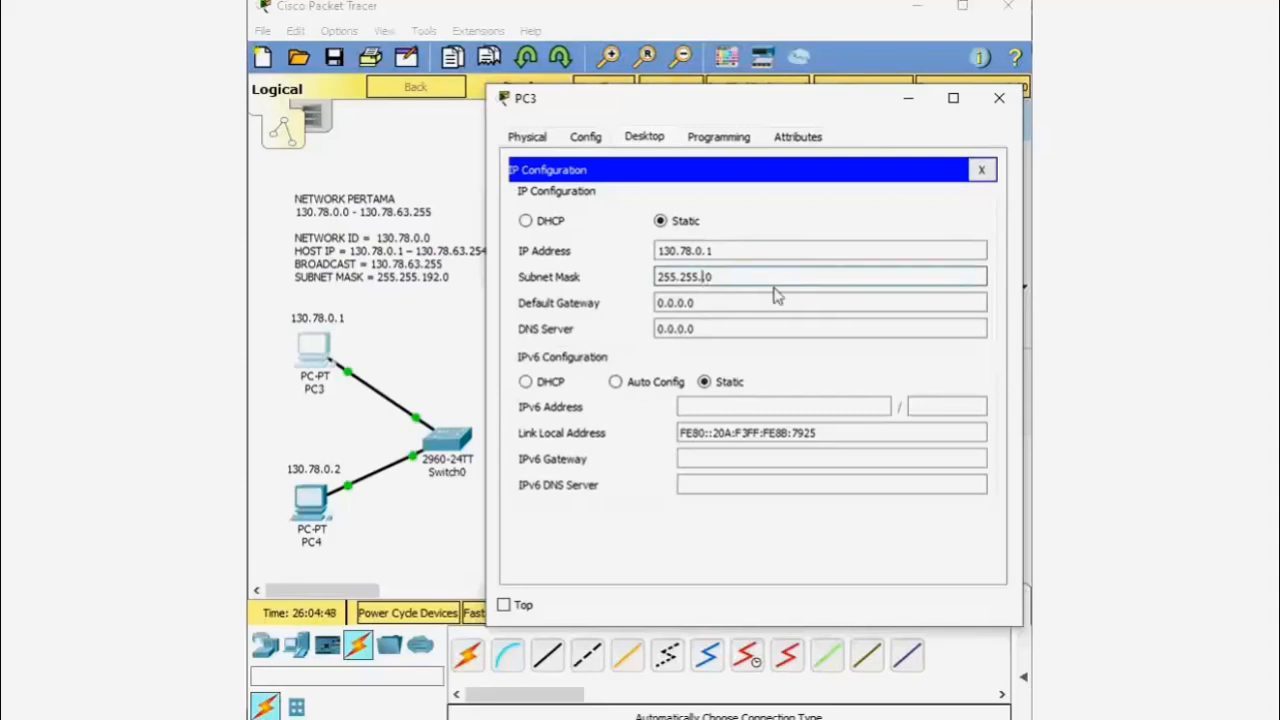
pyautogui.write('192')
pyautogui.click(999, 100)
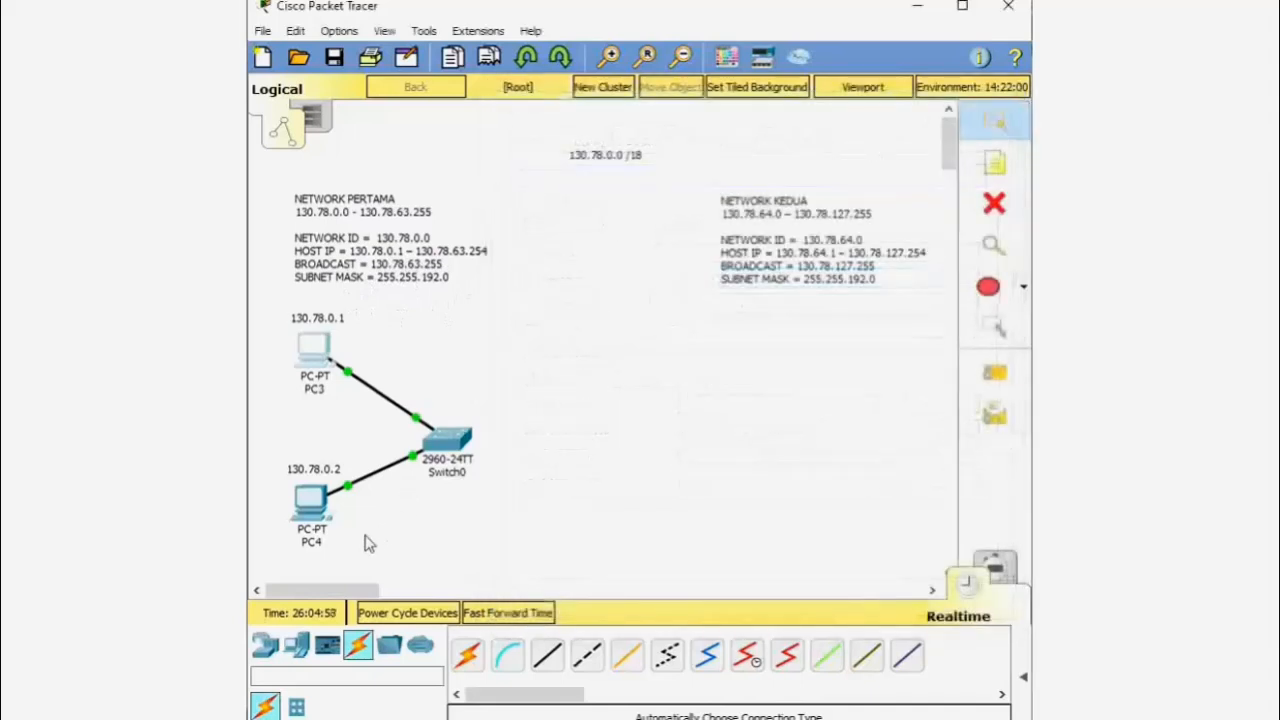
# - In PC4's IP Configuration, enter 130.78.0.2 with mask 255.255.192.0, then close it
pyautogui.click(318, 507)
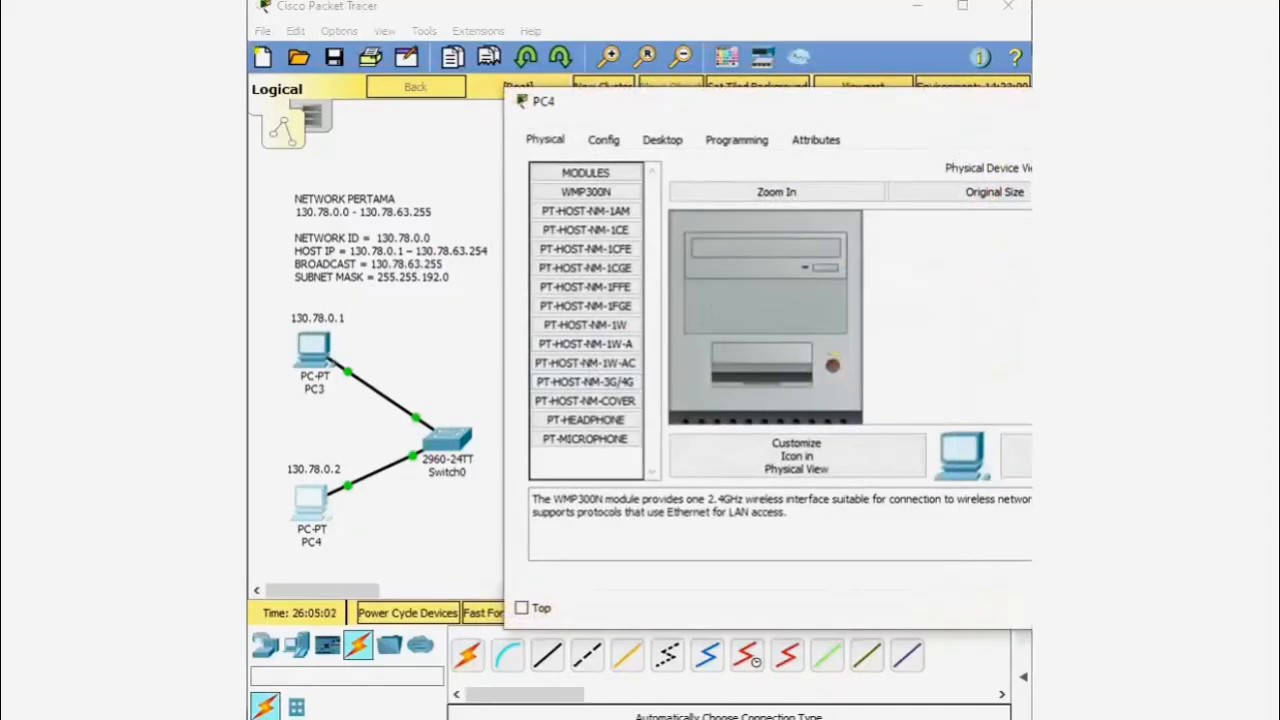
pyautogui.moveTo(856, 108); pyautogui.dragTo(786, 108)
pyautogui.click(598, 146)
pyautogui.click(514, 238)
pyautogui.click(652, 253)
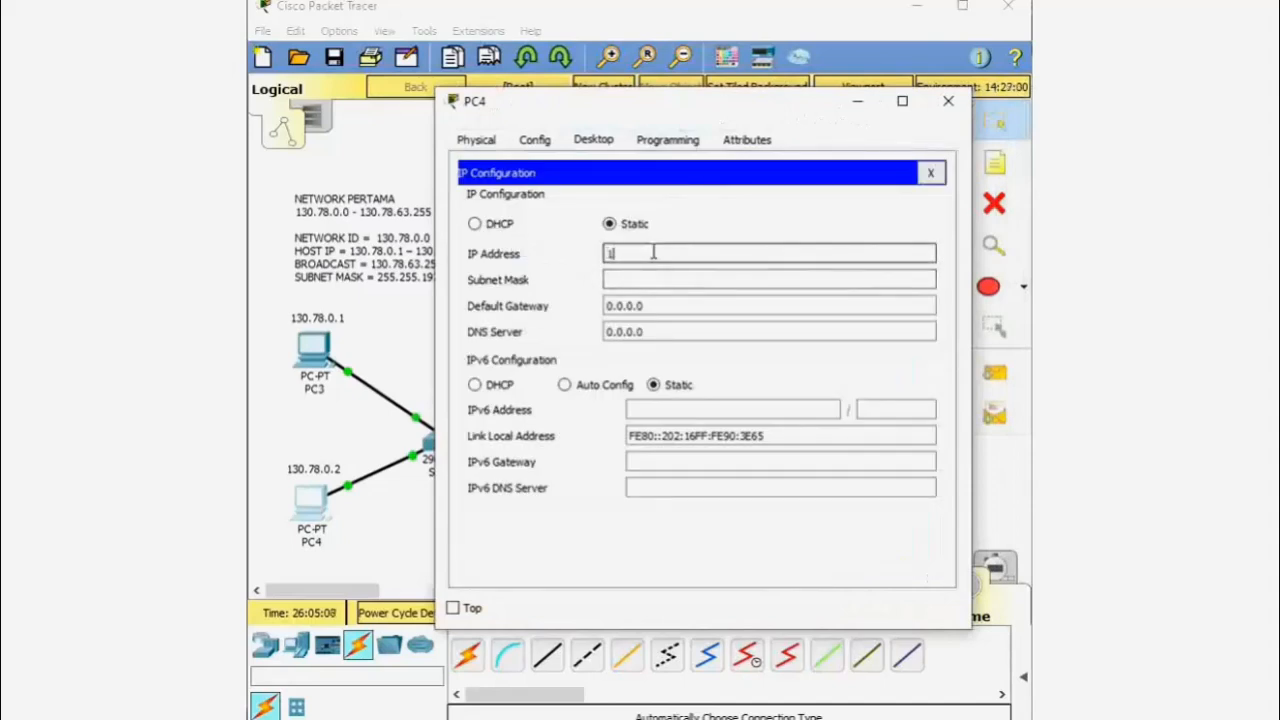
pyautogui.write('130.78.0.2')
pyautogui.click(666, 281)
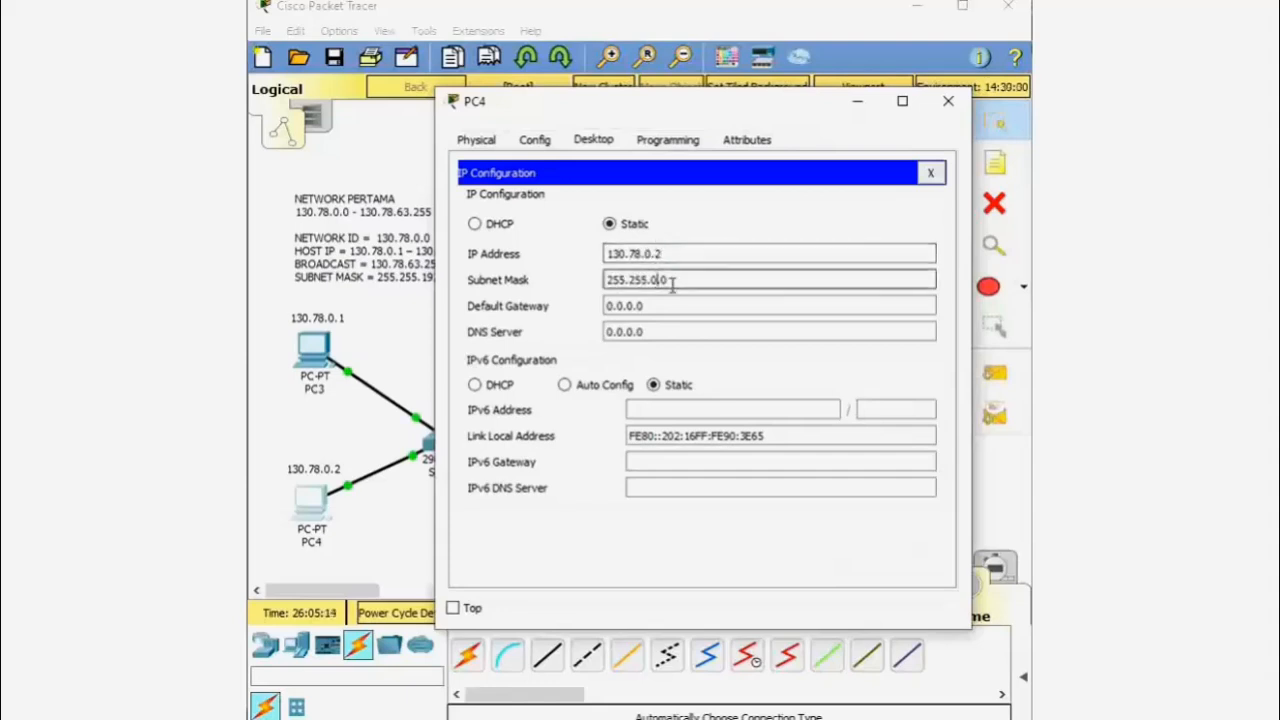
pyautogui.write('192.')
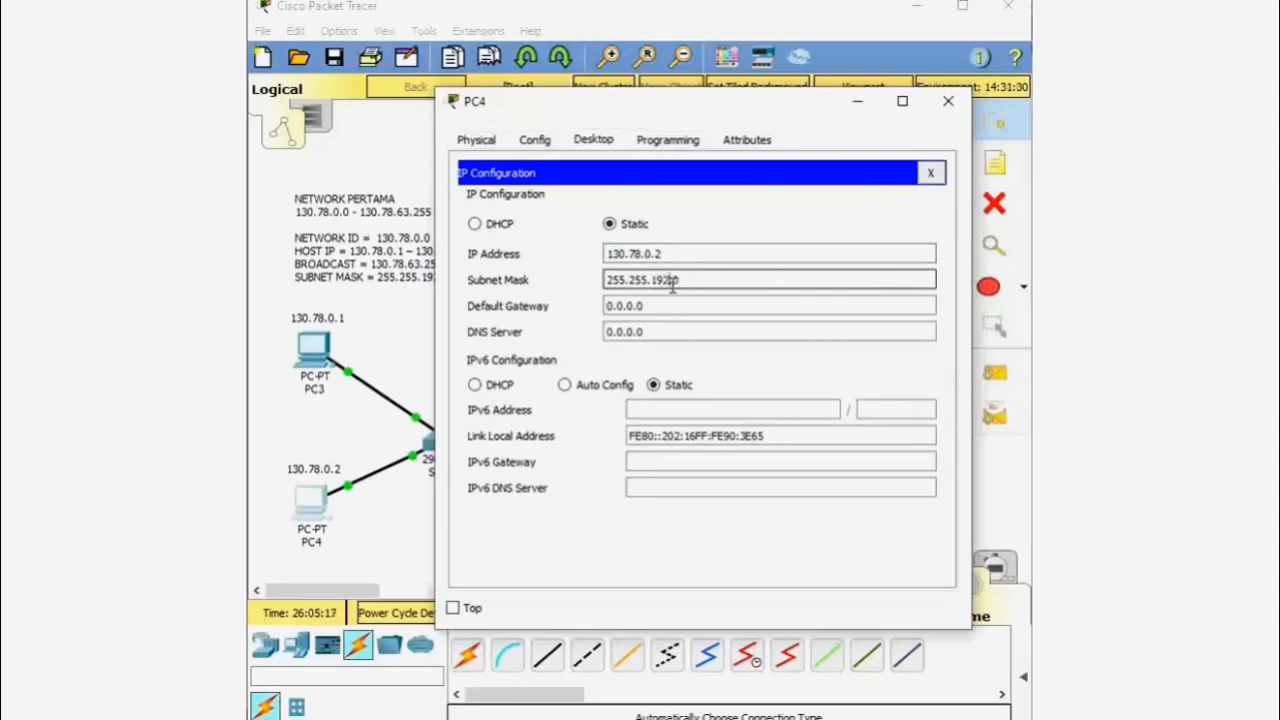
pyautogui.click(950, 102)
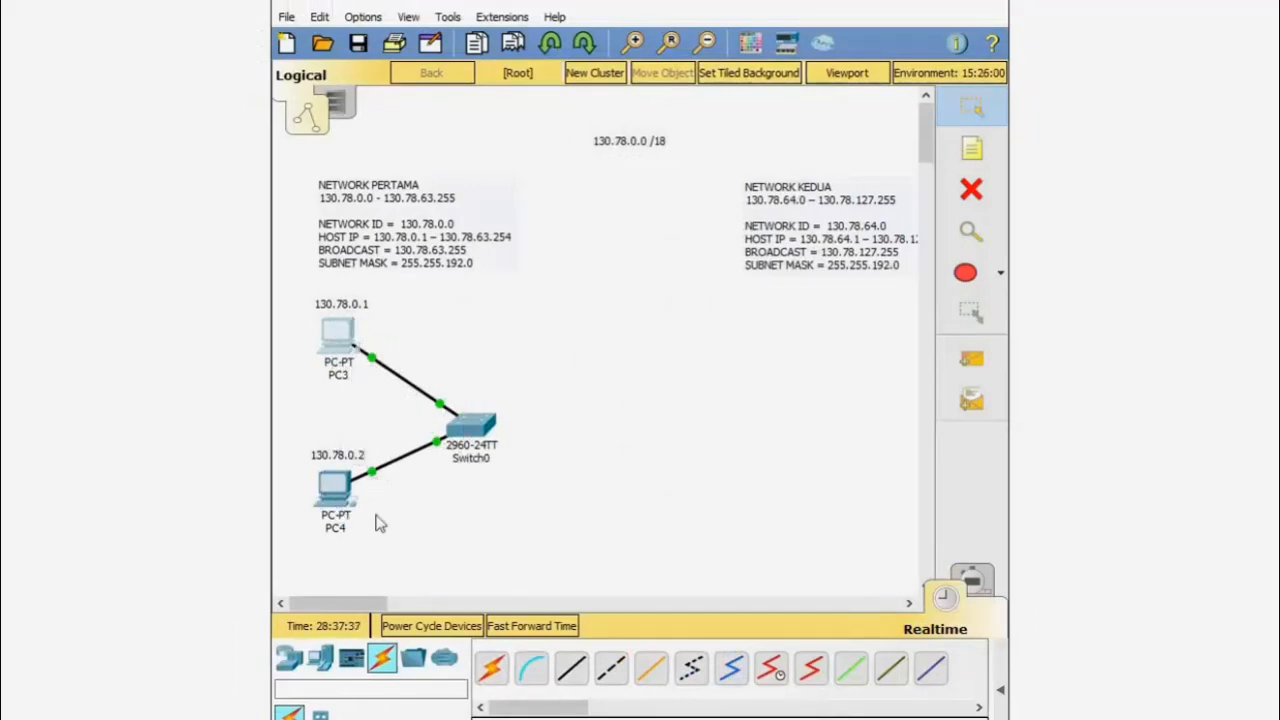
# - Open PC3's Command Prompt in a resized, repositioned window
pyautogui.click(348, 340)
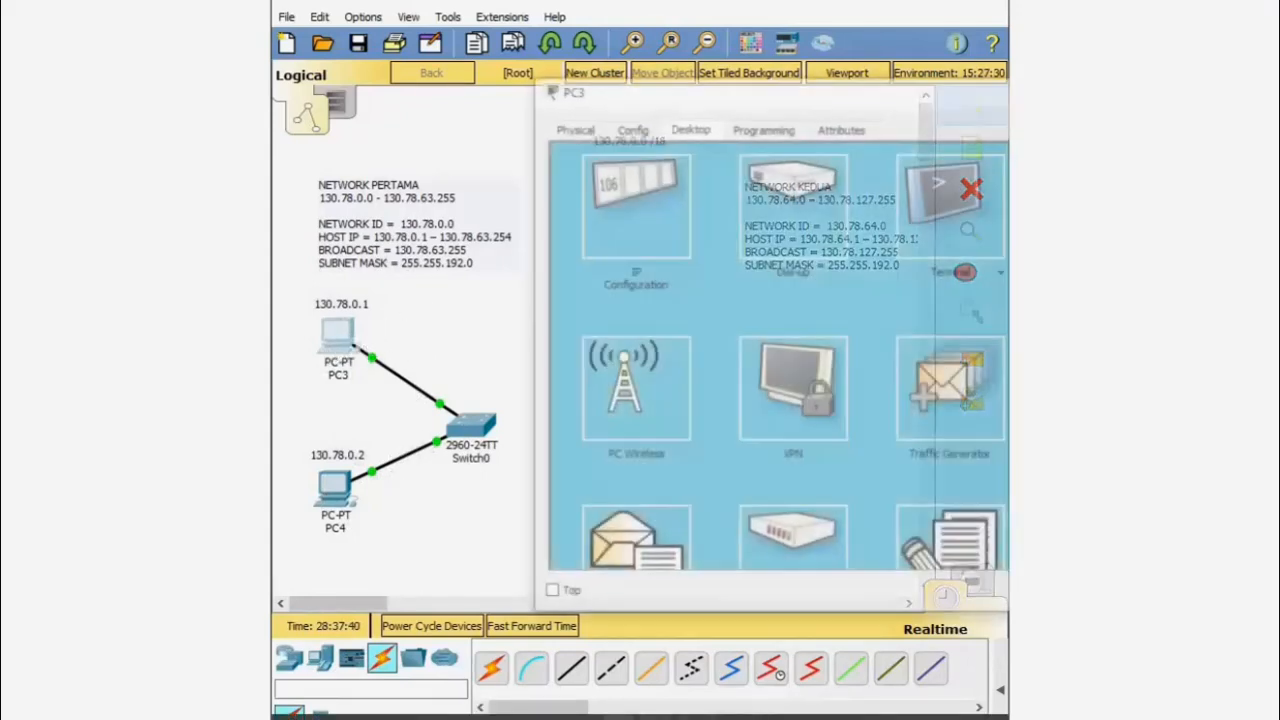
pyautogui.moveTo(1031, 93); pyautogui.dragTo(760, 115)
pyautogui.moveTo(1110, 310); pyautogui.dragTo(865, 310)
pyautogui.moveTo(576, 109); pyautogui.dragTo(725, 102)
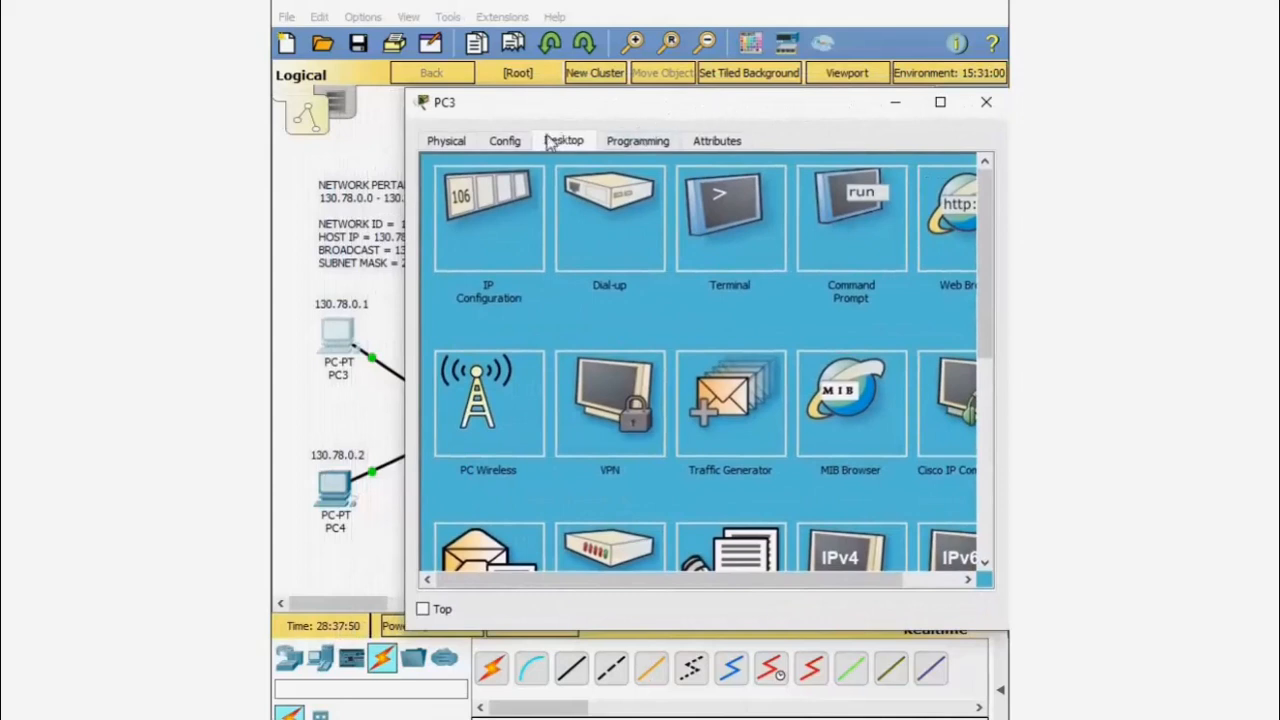
pyautogui.click(831, 238)
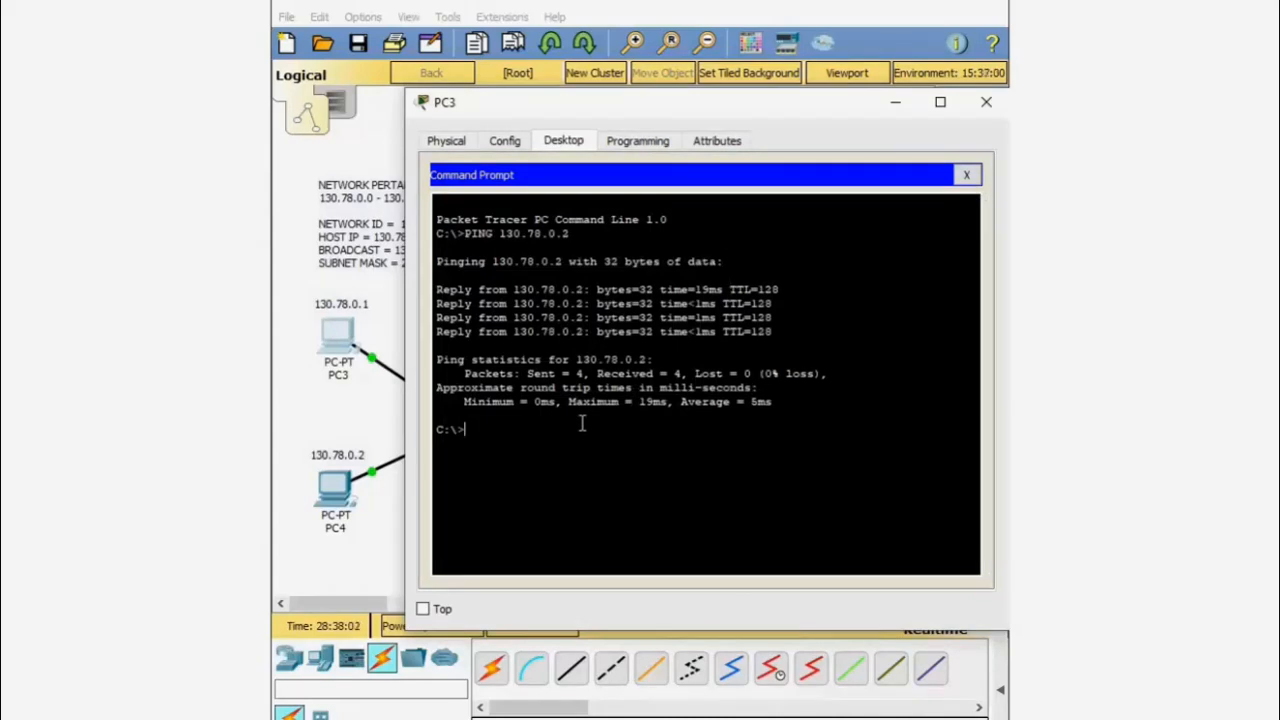
# - Run PING 130.78.0.2, check the 4 replies with 0% loss, and close PC3
pyautogui.write('G')
pyautogui.write('1')
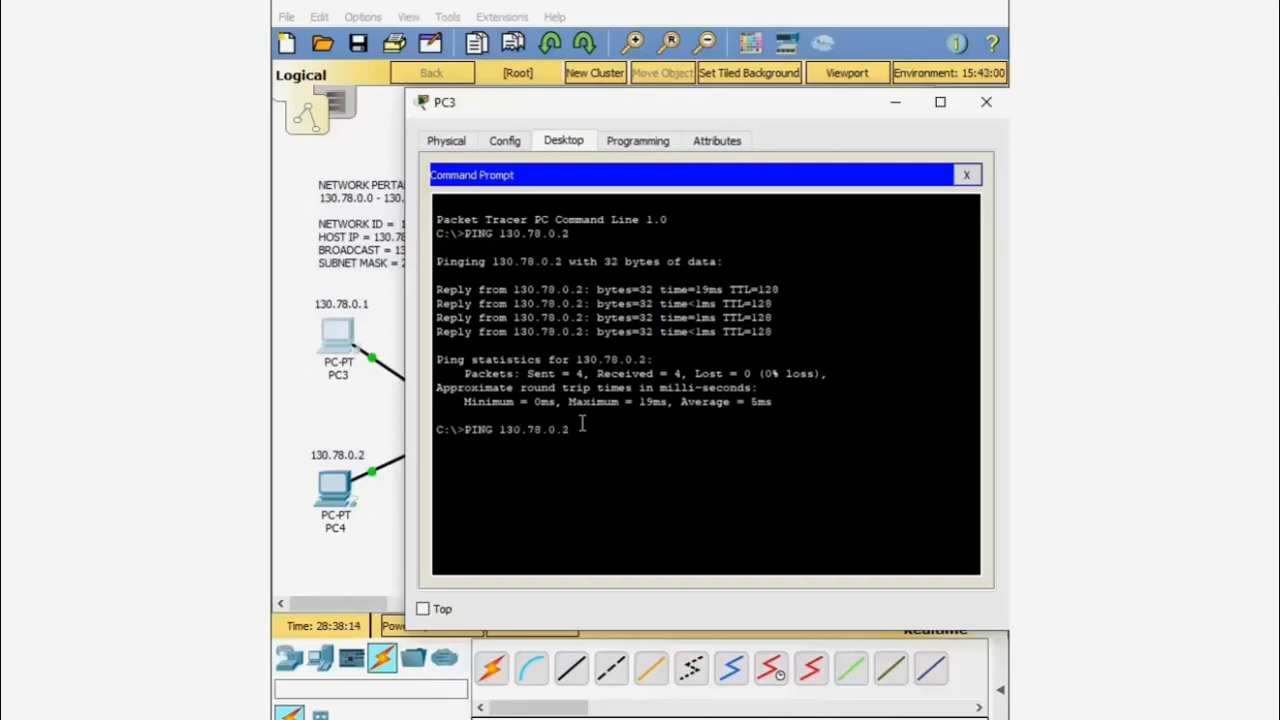
pyautogui.write('30.78.0.2')
pyautogui.press('Return')
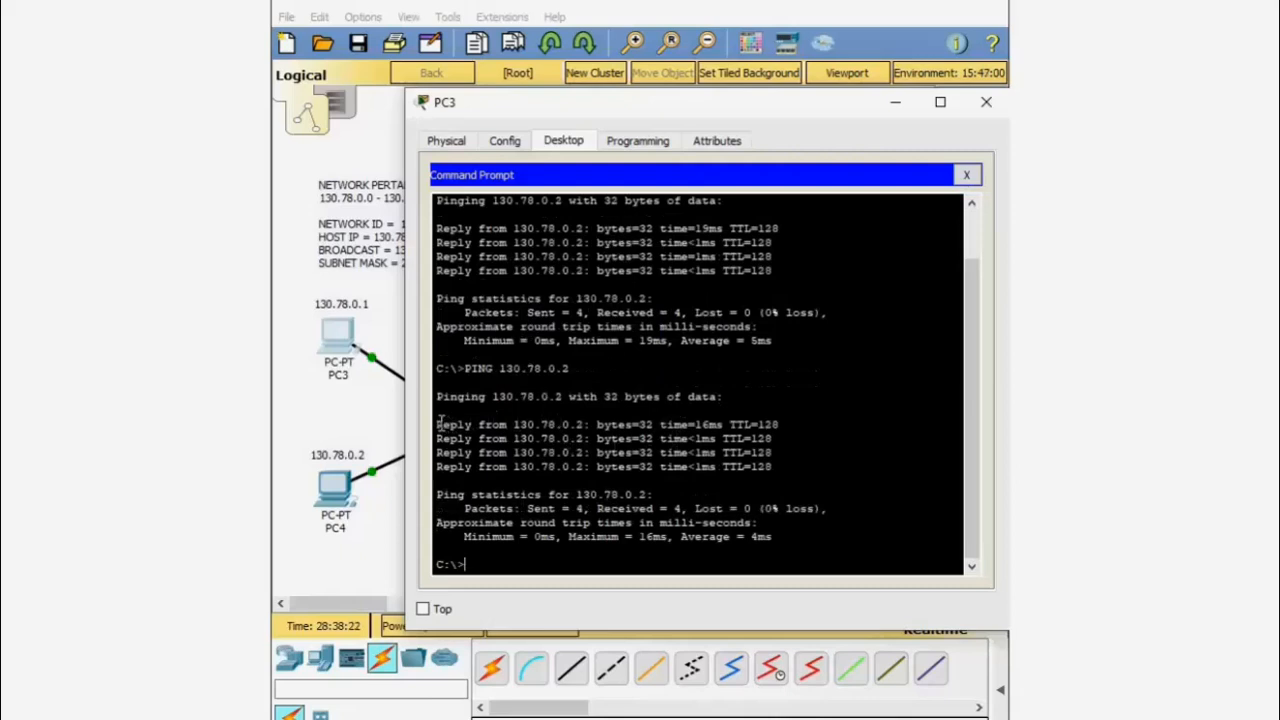
pyautogui.moveTo(440, 424); pyautogui.dragTo(782, 464)
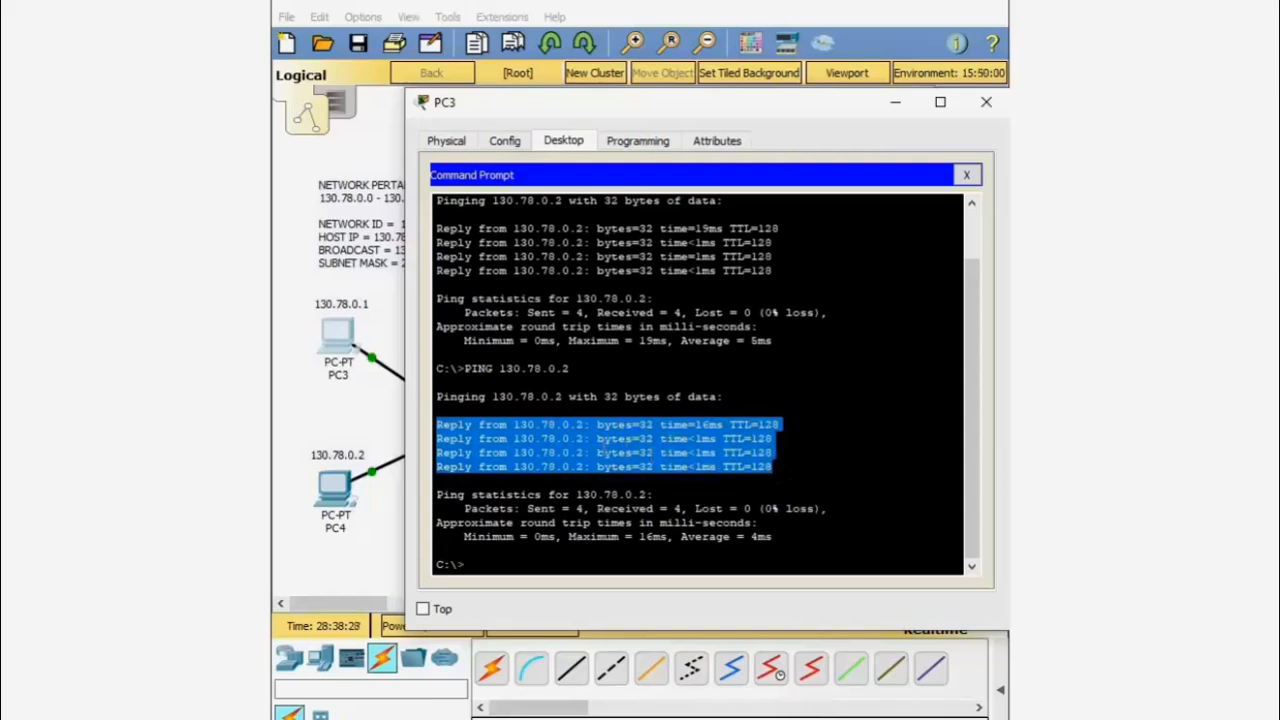
pyautogui.click(604, 448)
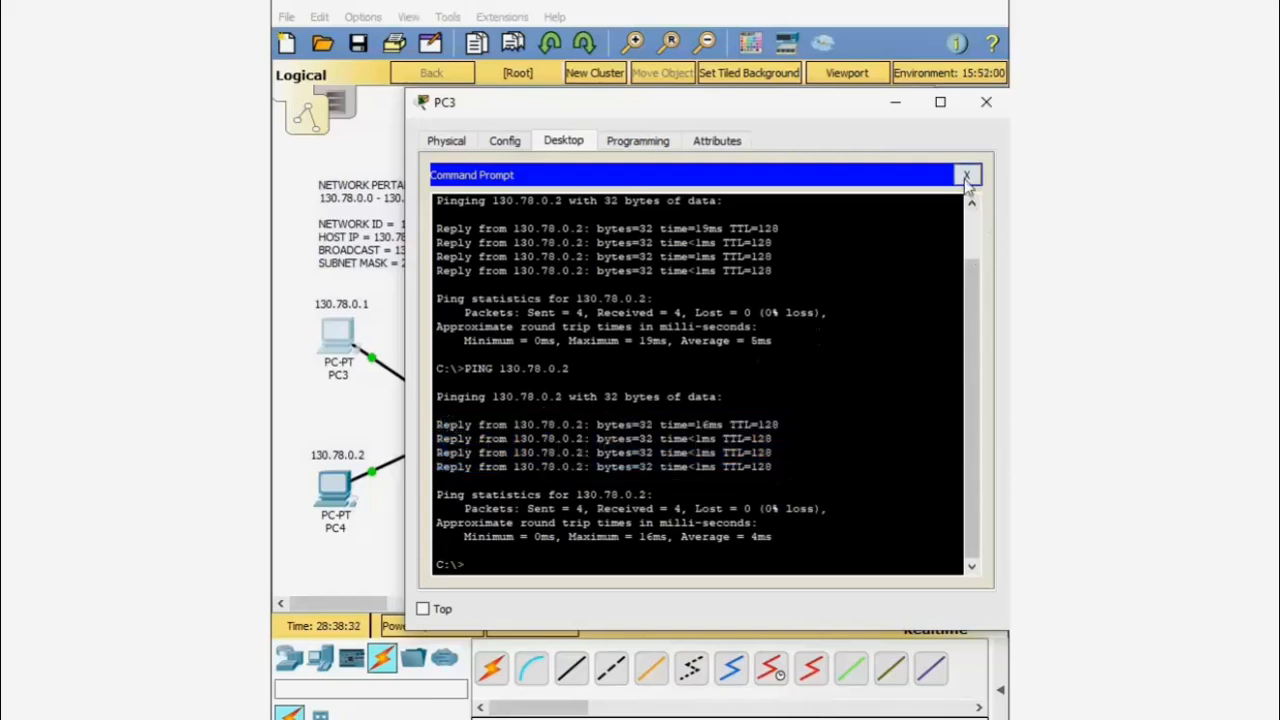
pyautogui.click(986, 101)
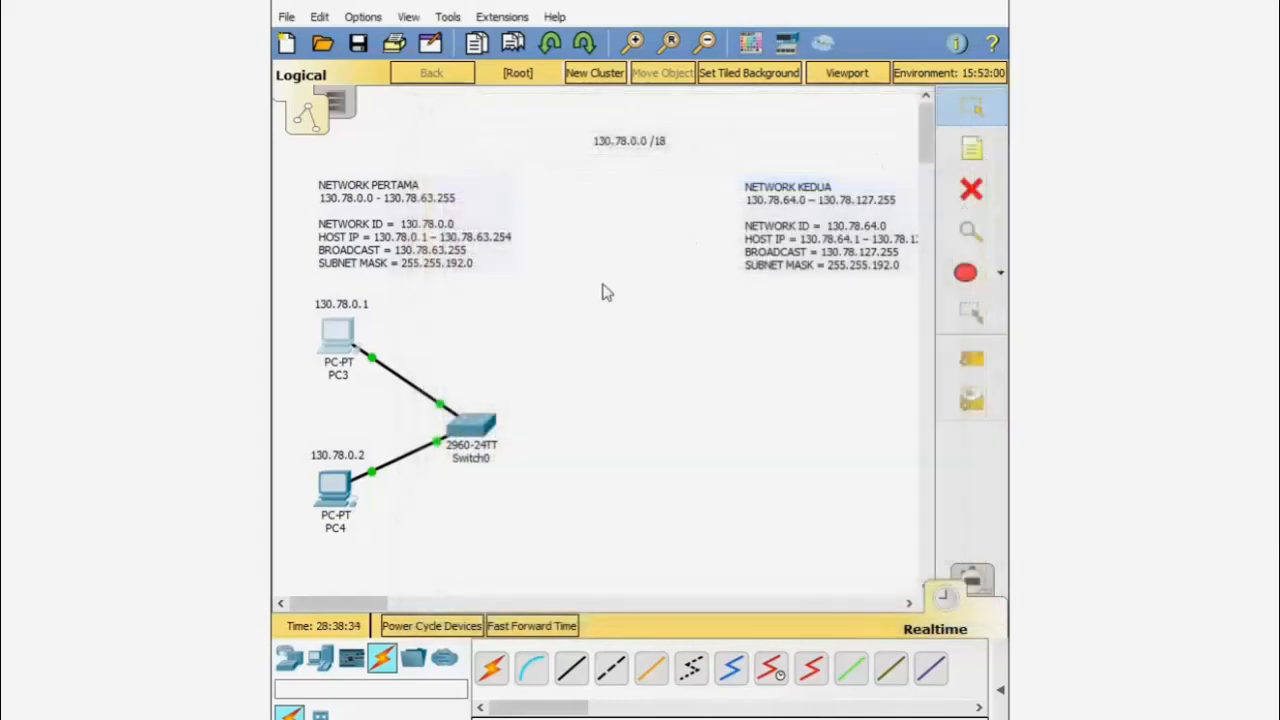
# - Place PC5 and PC6 under the Network Kedua notes and a 2960 Switch1 beside them
pyautogui.click(321, 662)
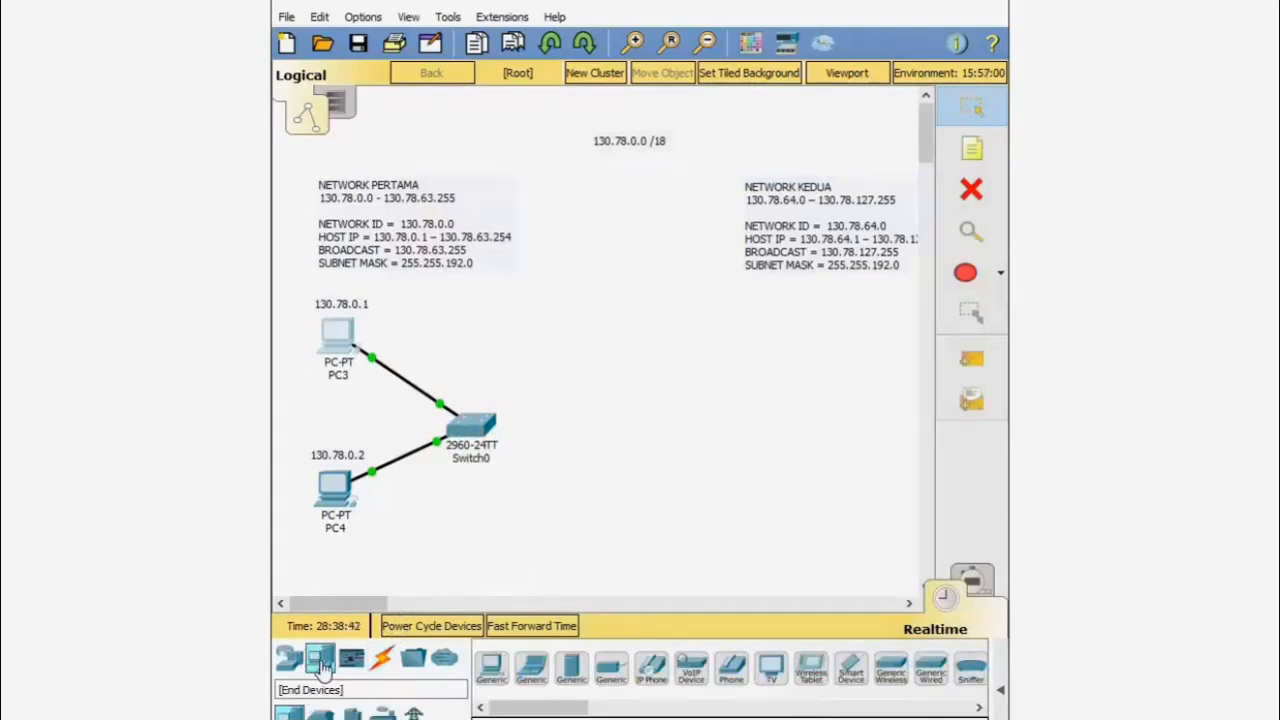
pyautogui.moveTo(491, 668); pyautogui.dragTo(863, 370)
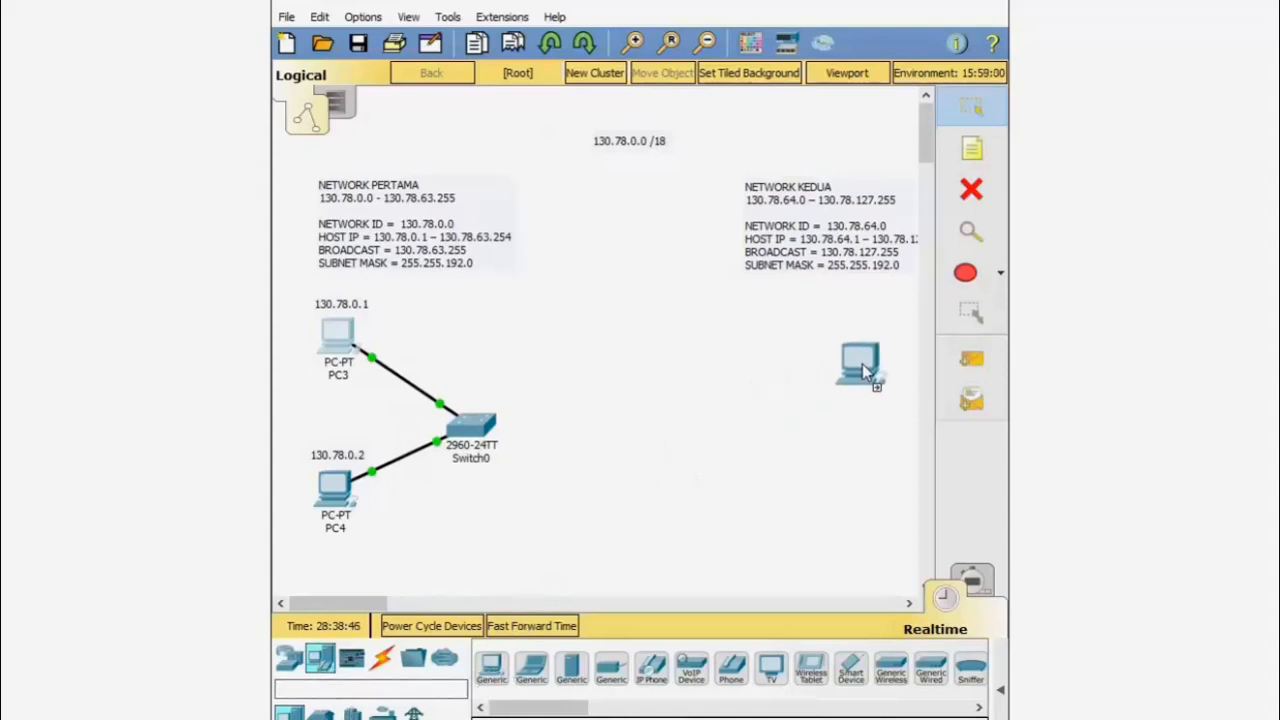
pyautogui.moveTo(879, 350)
pyautogui.mouseDown()
pyautogui.moveTo(842, 420)
pyautogui.moveTo(886, 312)
pyautogui.moveTo(879, 352)
pyautogui.mouseUp()
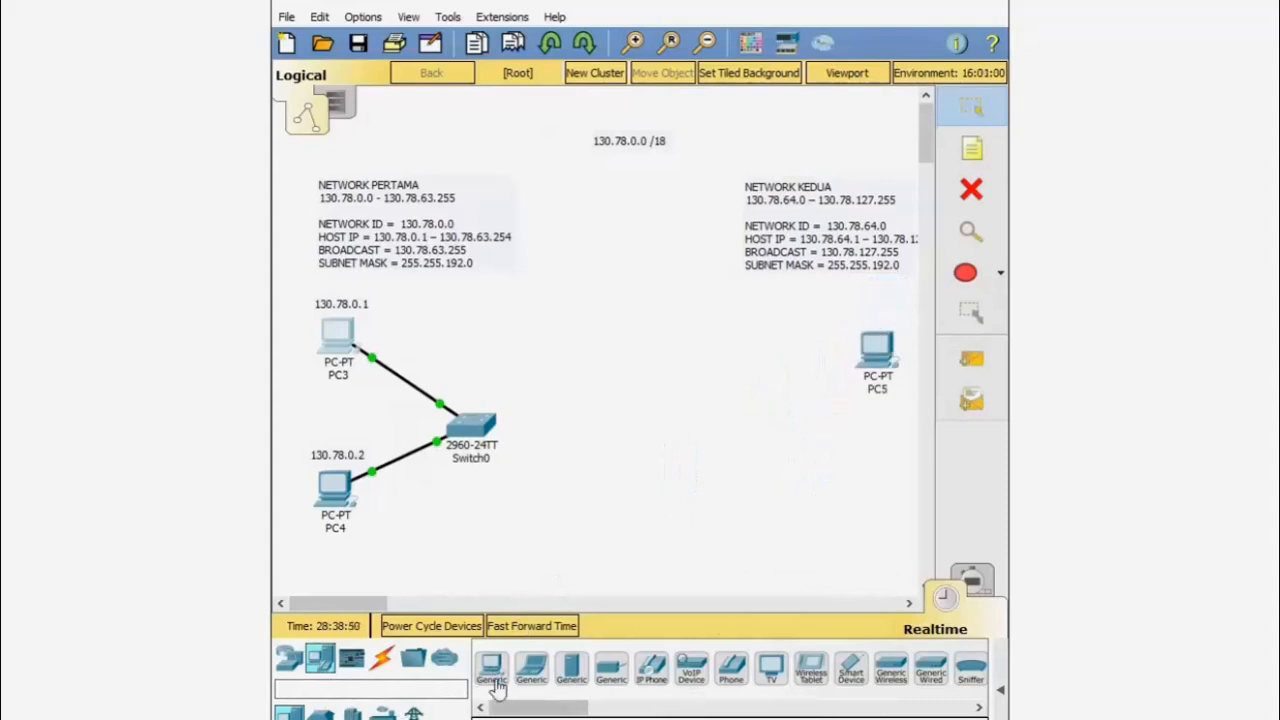
pyautogui.moveTo(491, 668); pyautogui.dragTo(879, 465)
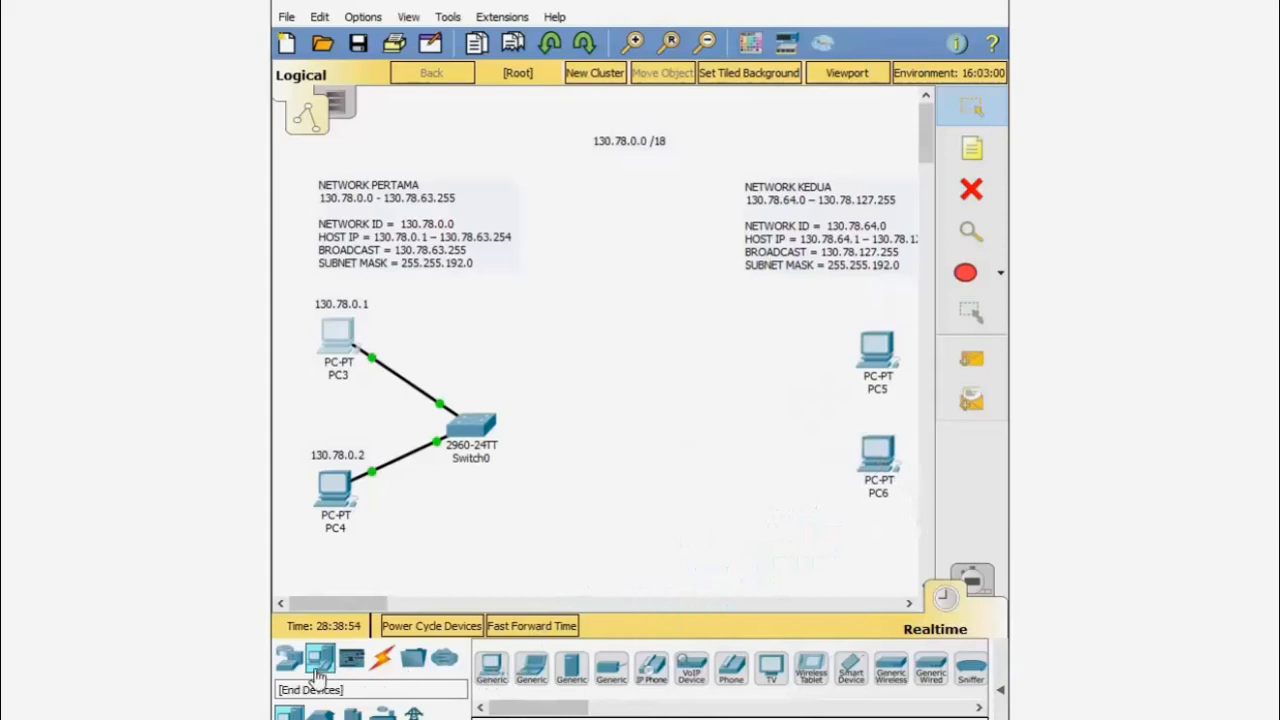
pyautogui.click(289, 657)
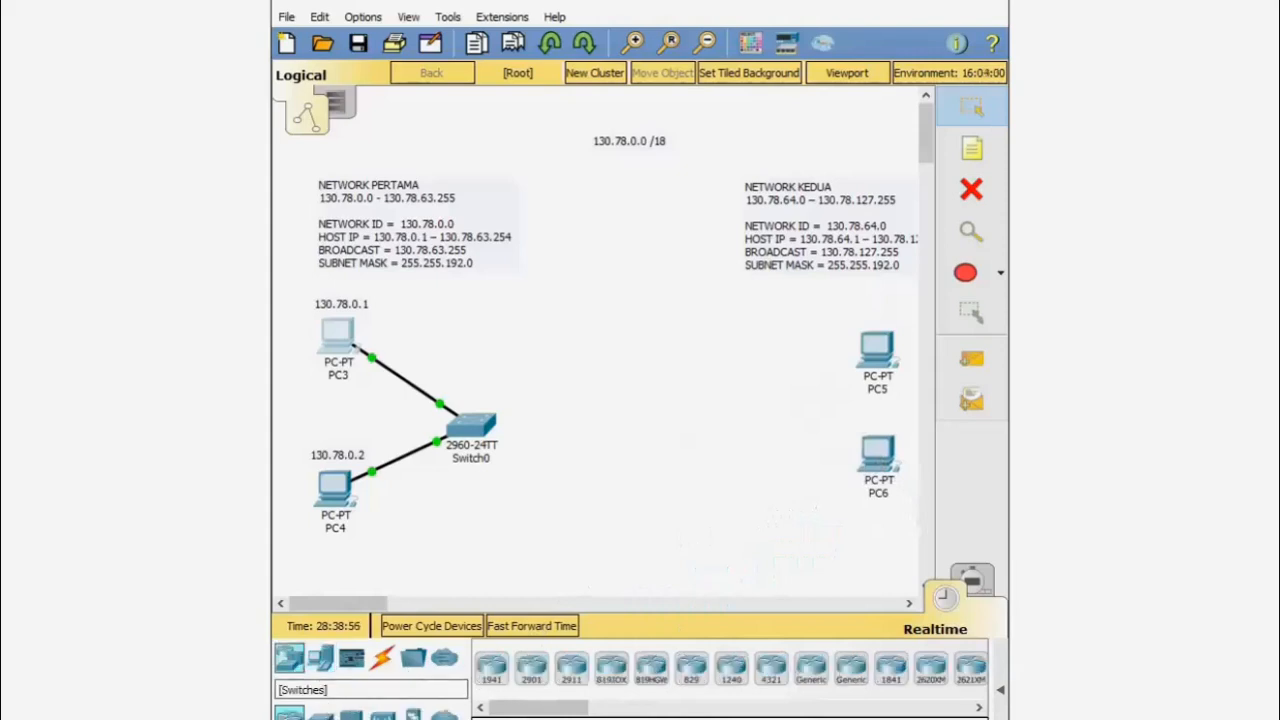
pyautogui.moveTo(321, 715); pyautogui.dragTo(755, 420)
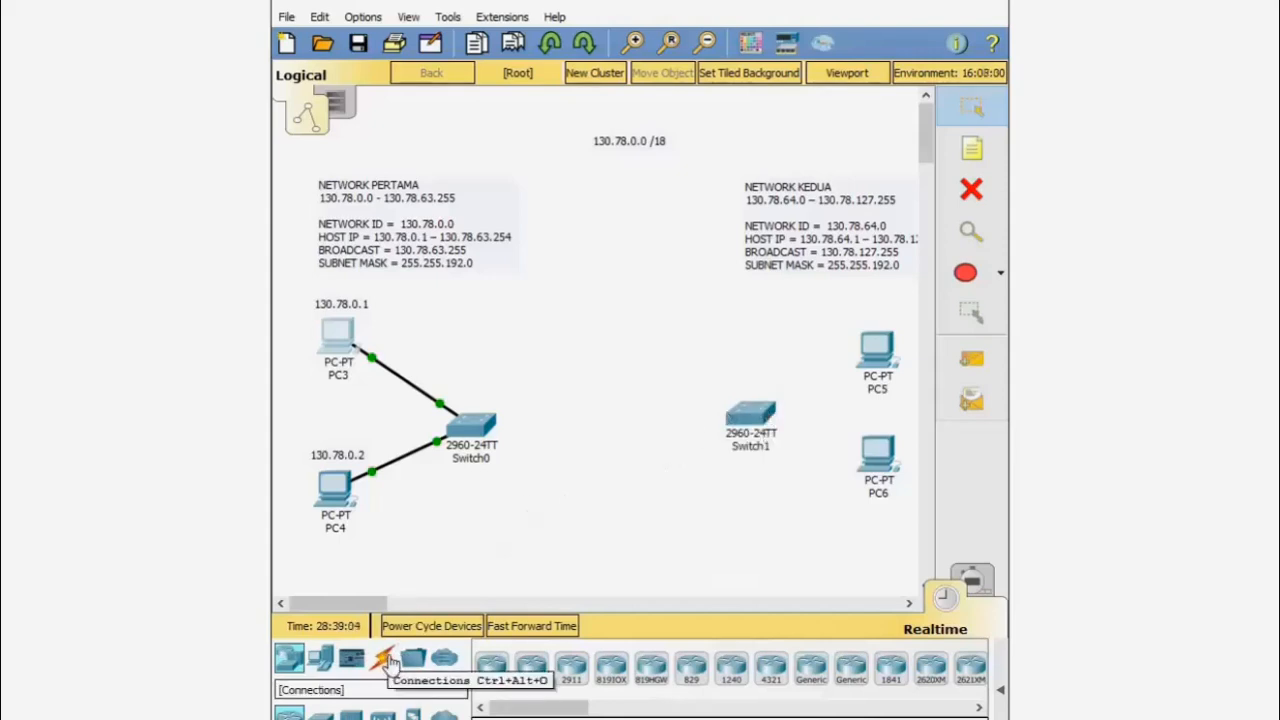
# - Cable PC5 and PC6 to Switch1 with automatic connection cables
pyautogui.click(390, 662)
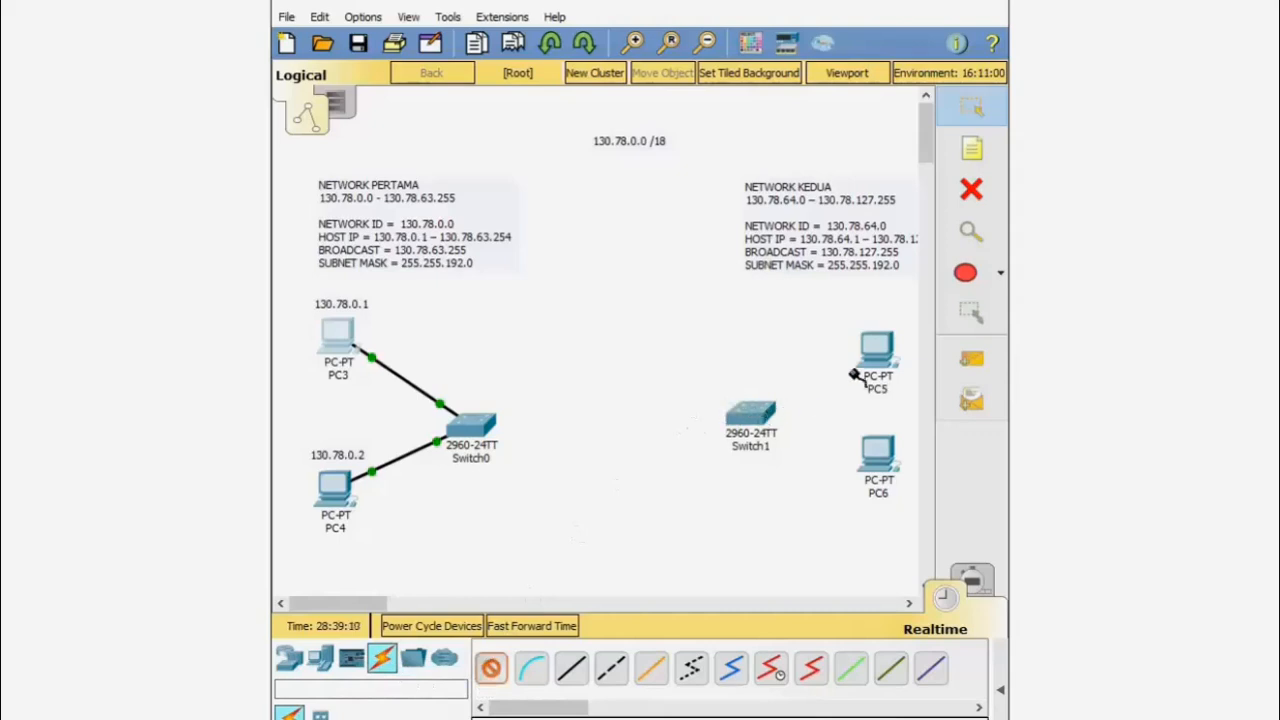
pyautogui.click(883, 351)
pyautogui.click(758, 414)
pyautogui.click(491, 668)
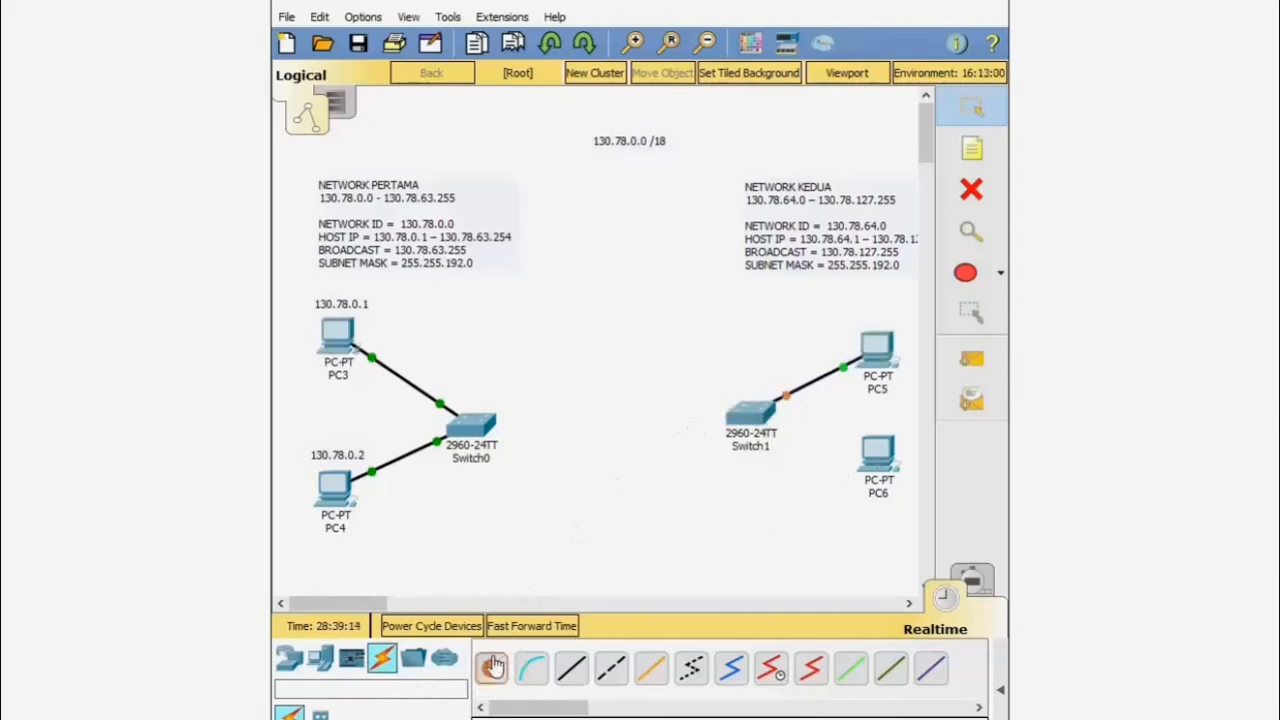
pyautogui.click(878, 457)
pyautogui.click(752, 414)
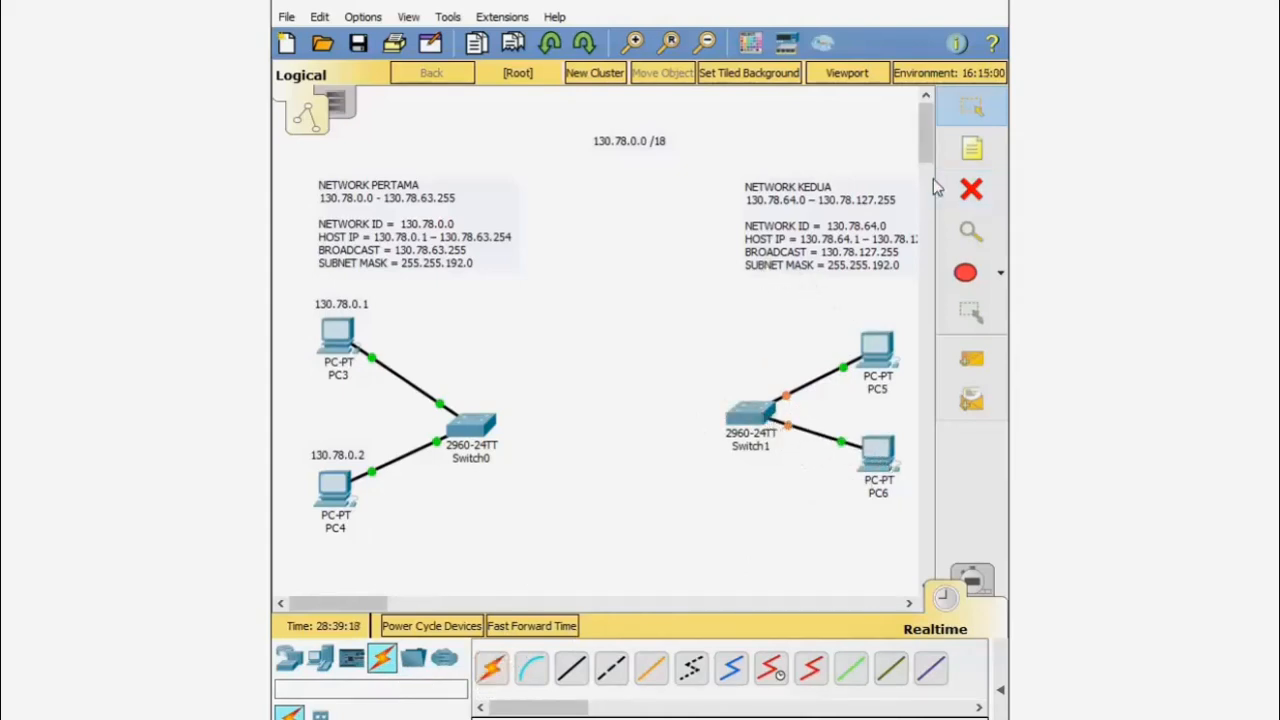
pyautogui.moveTo(338, 603); pyautogui.dragTo(353, 603)
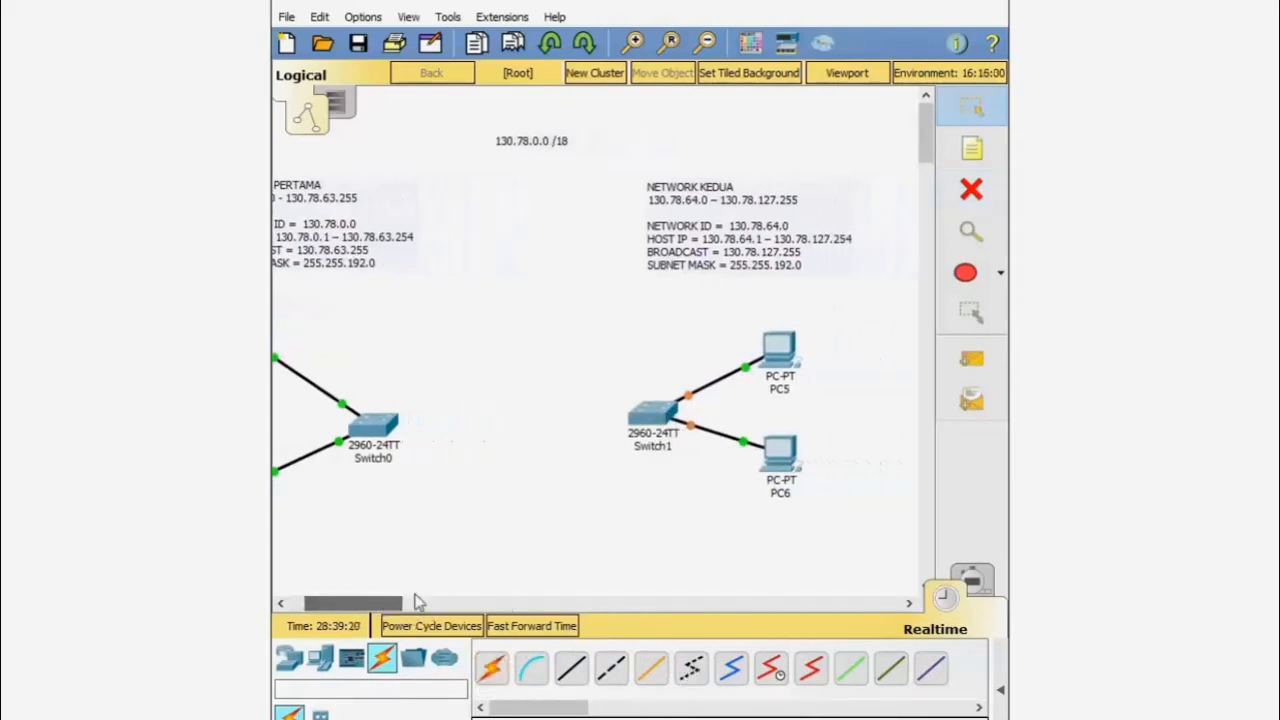
pyautogui.click(985, 157)
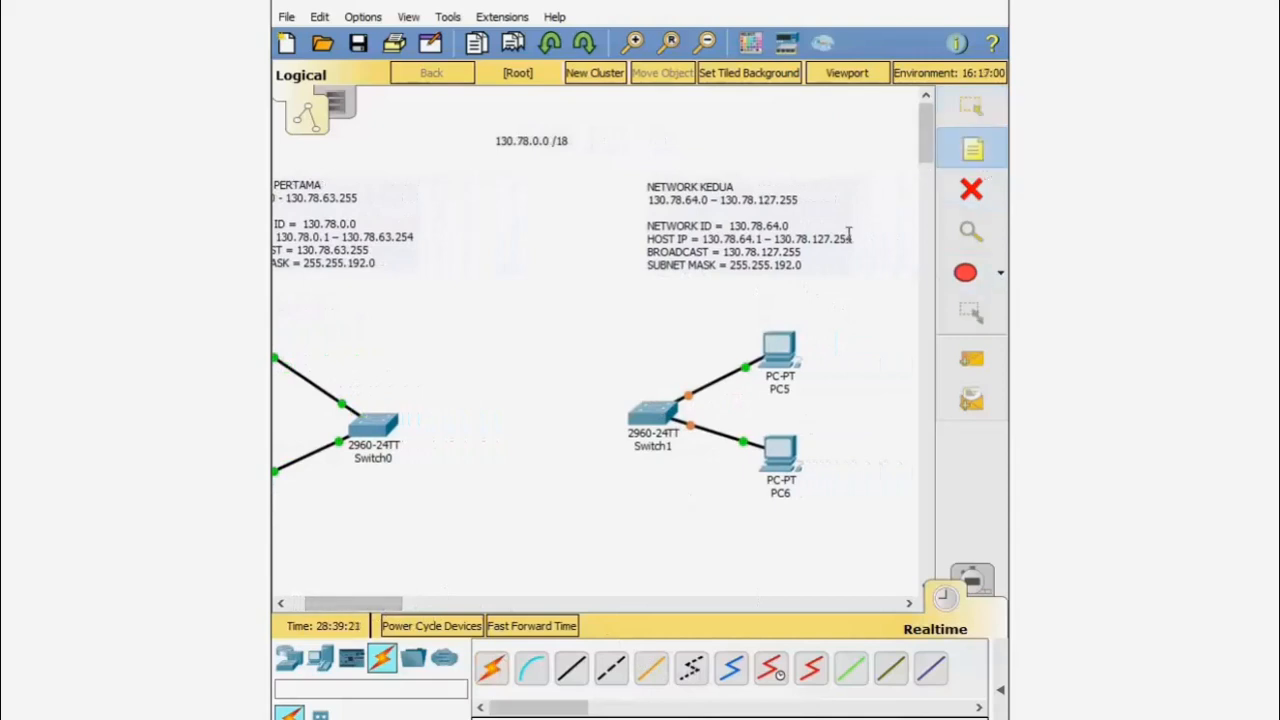
pyautogui.click(757, 318)
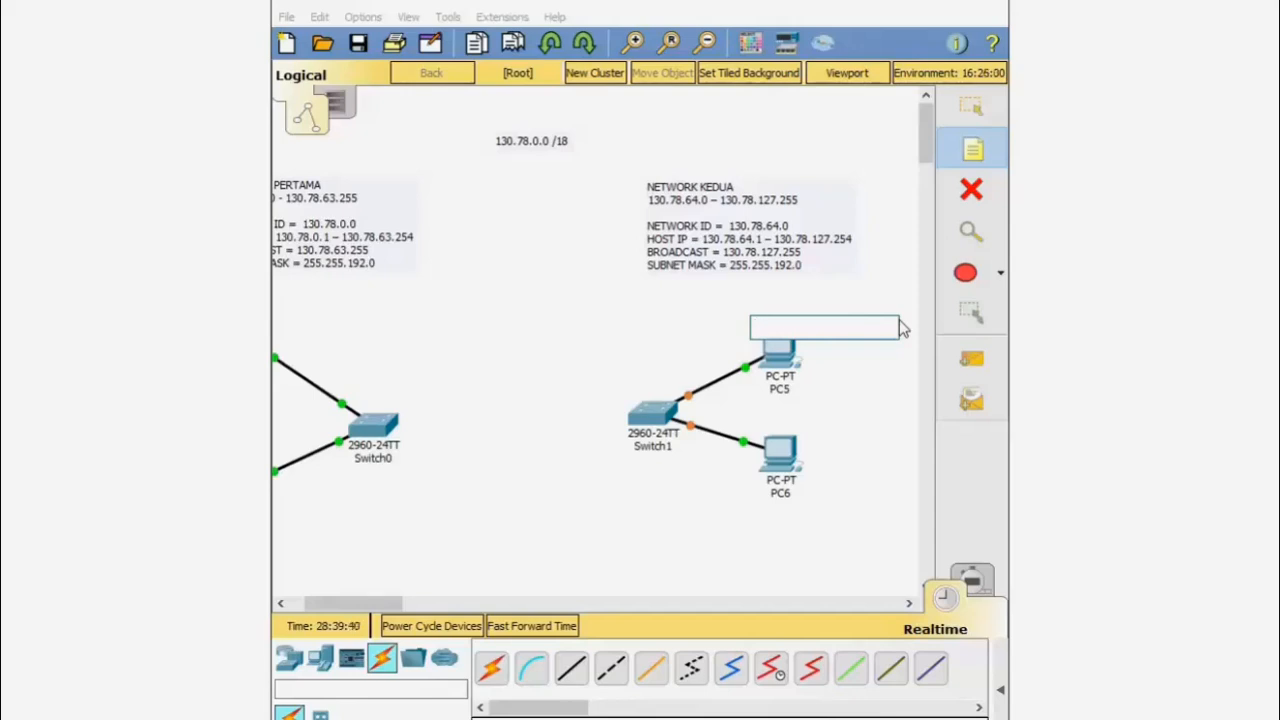
# - Write the note '130.78.64.1' above PC5
pyautogui.write('130')
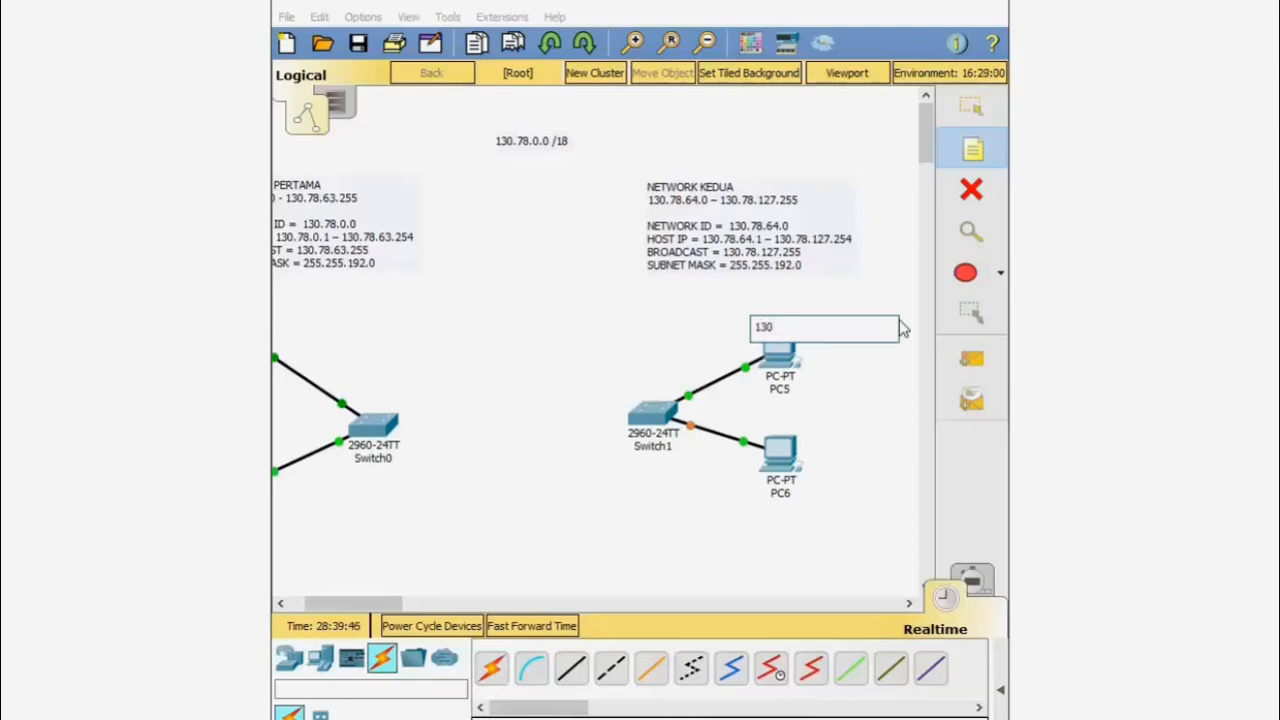
pyautogui.write('.78.64.1')
pyautogui.click(971, 106)
pyautogui.click(825, 327)
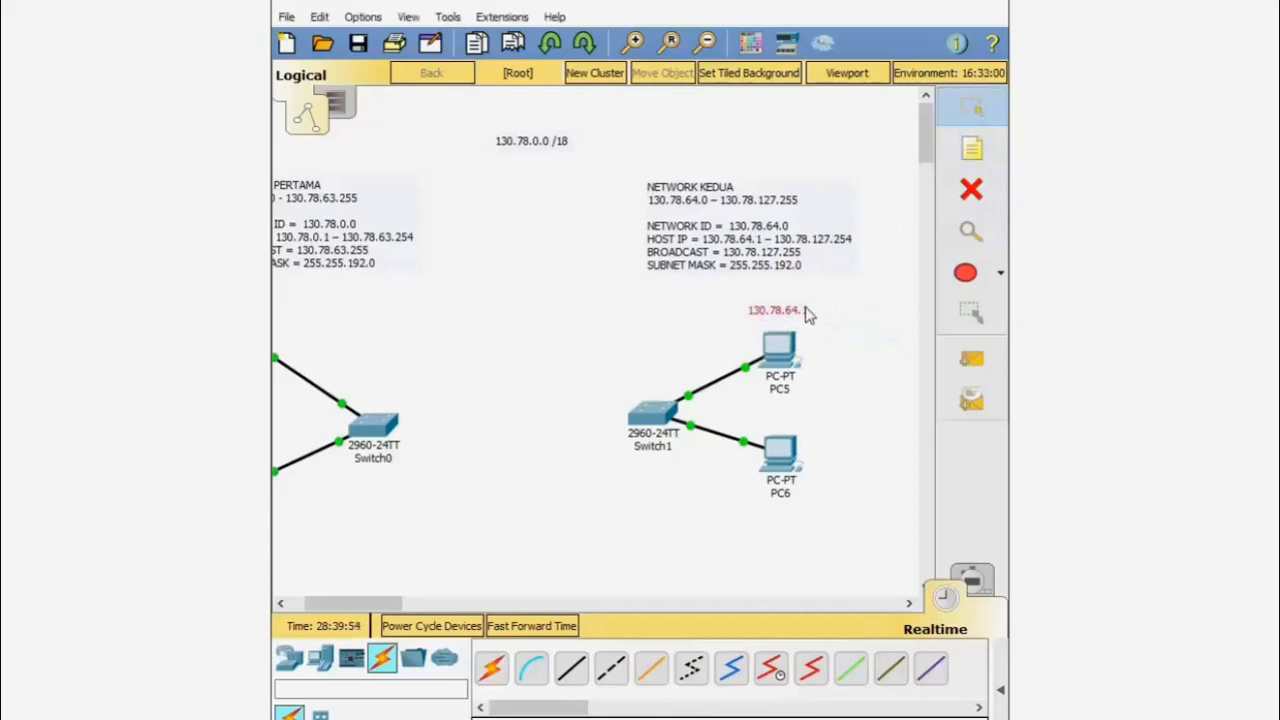
# - Add a '130.78.64.2' note positioned above PC6
pyautogui.click(971, 148)
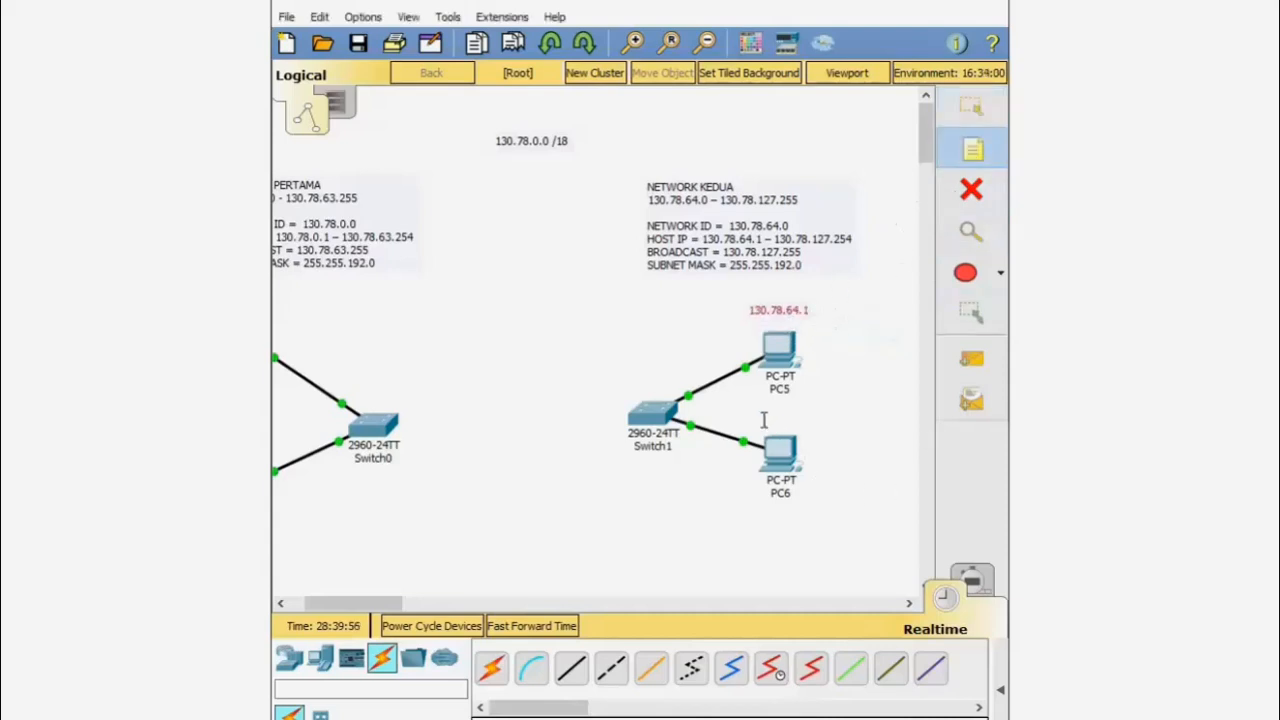
pyautogui.click(763, 422)
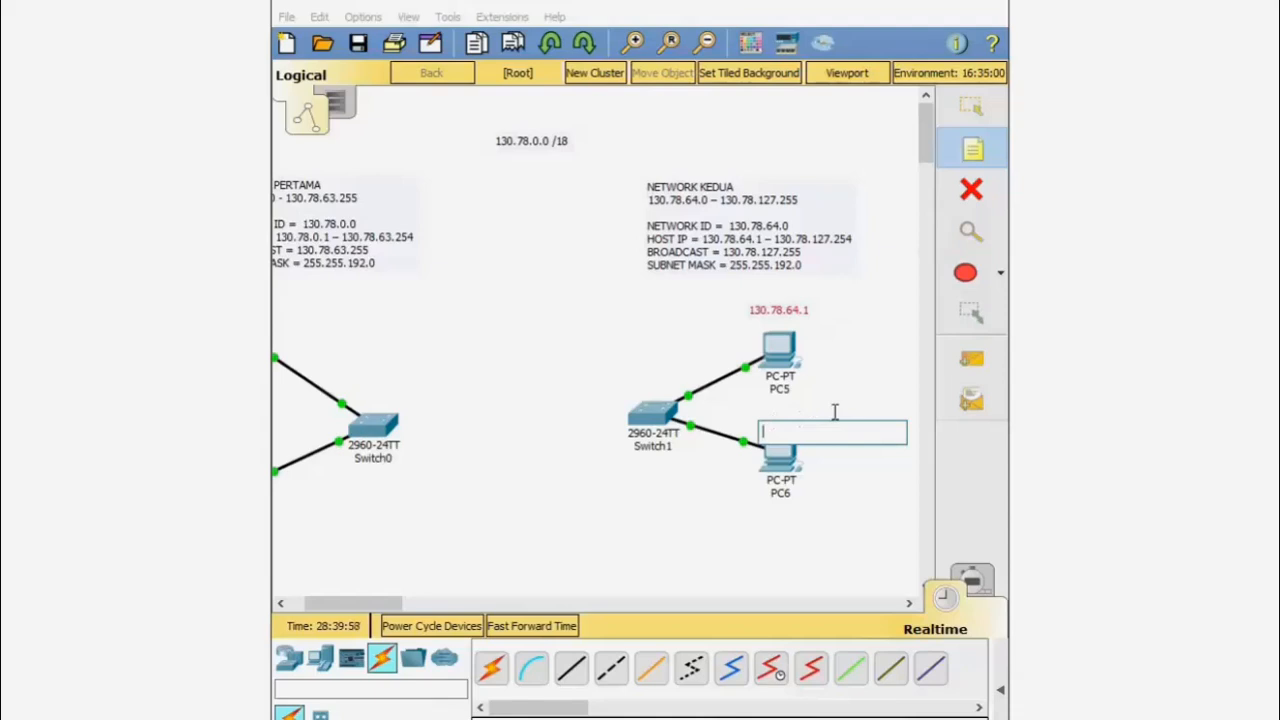
pyautogui.write('13')
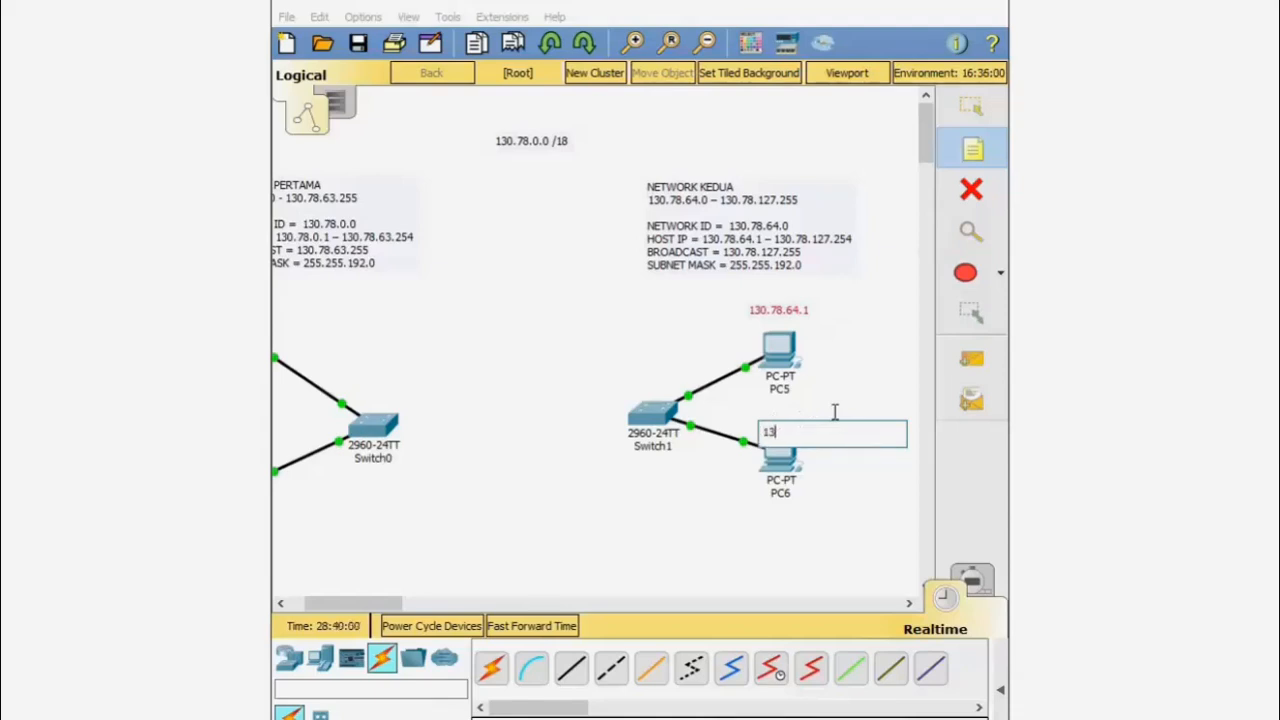
pyautogui.write('0.78.64.2')
pyautogui.click(970, 106)
pyautogui.moveTo(793, 425); pyautogui.dragTo(791, 428)
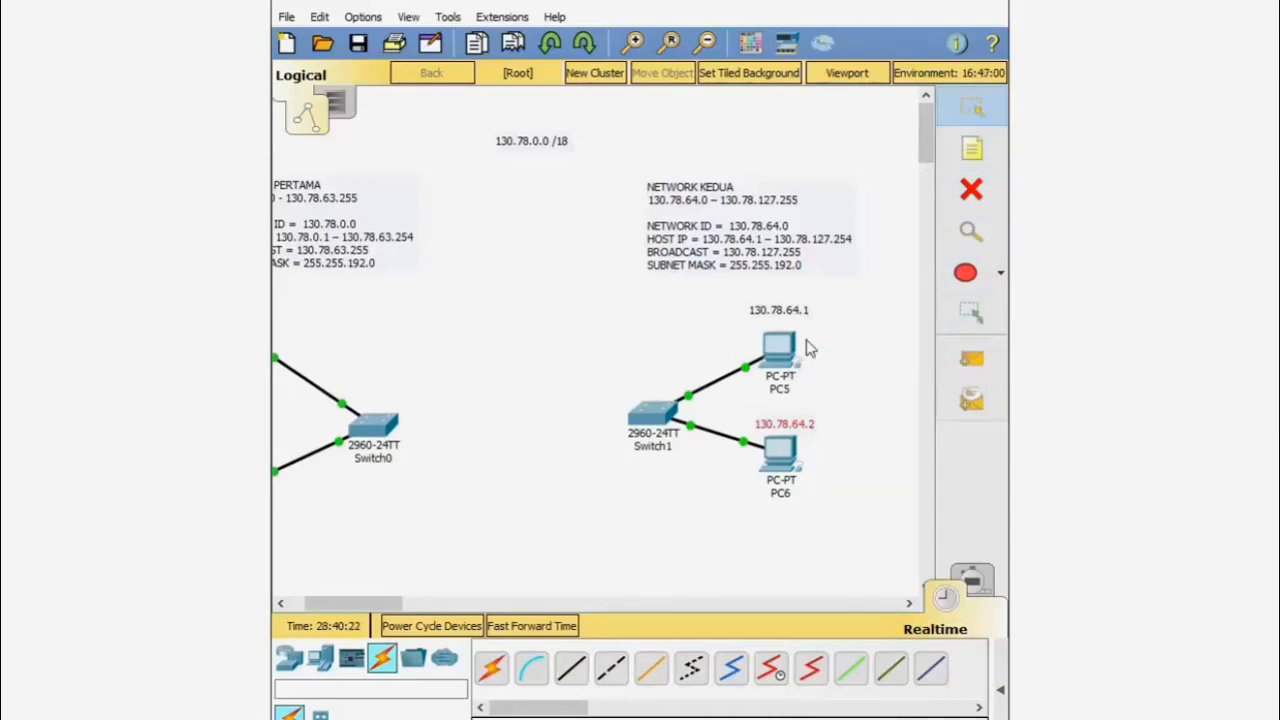
pyautogui.moveTo(788, 360)
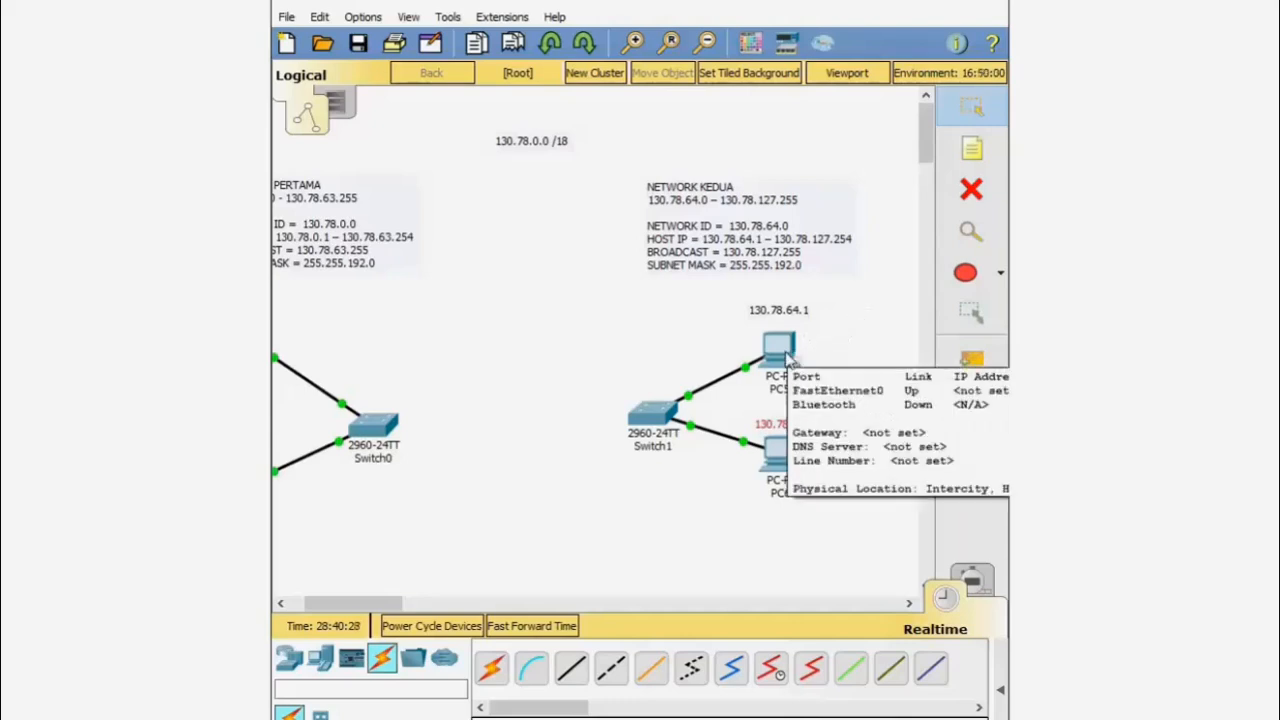
# - Open PC5's IP Configuration, arranging its window so the network notes stay visible
pyautogui.click(789, 360)
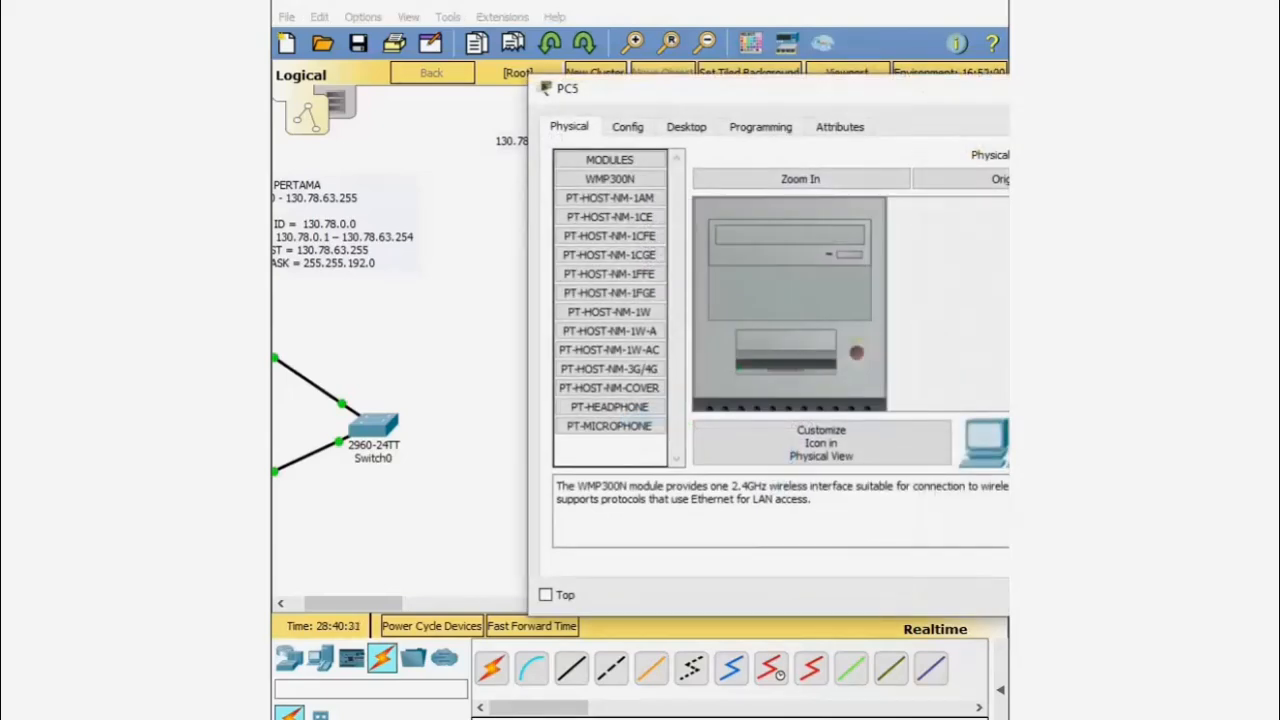
pyautogui.moveTo(879, 99); pyautogui.dragTo(763, 129)
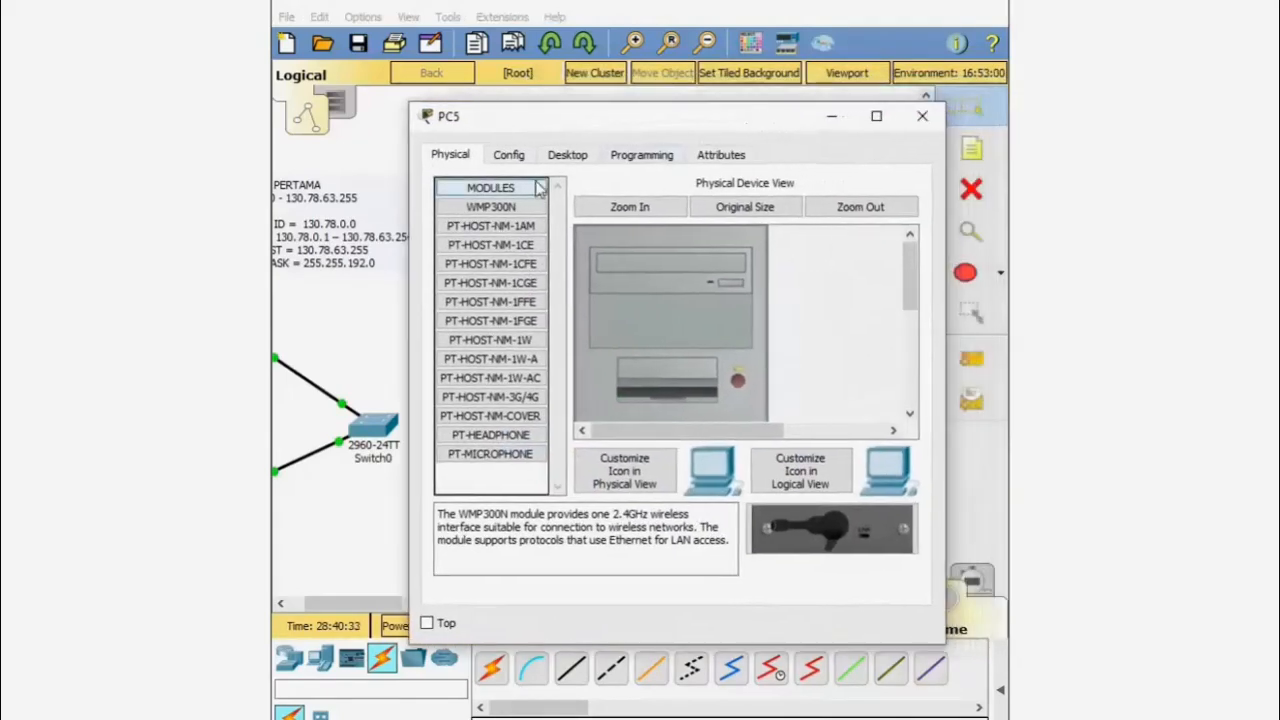
pyautogui.click(568, 160)
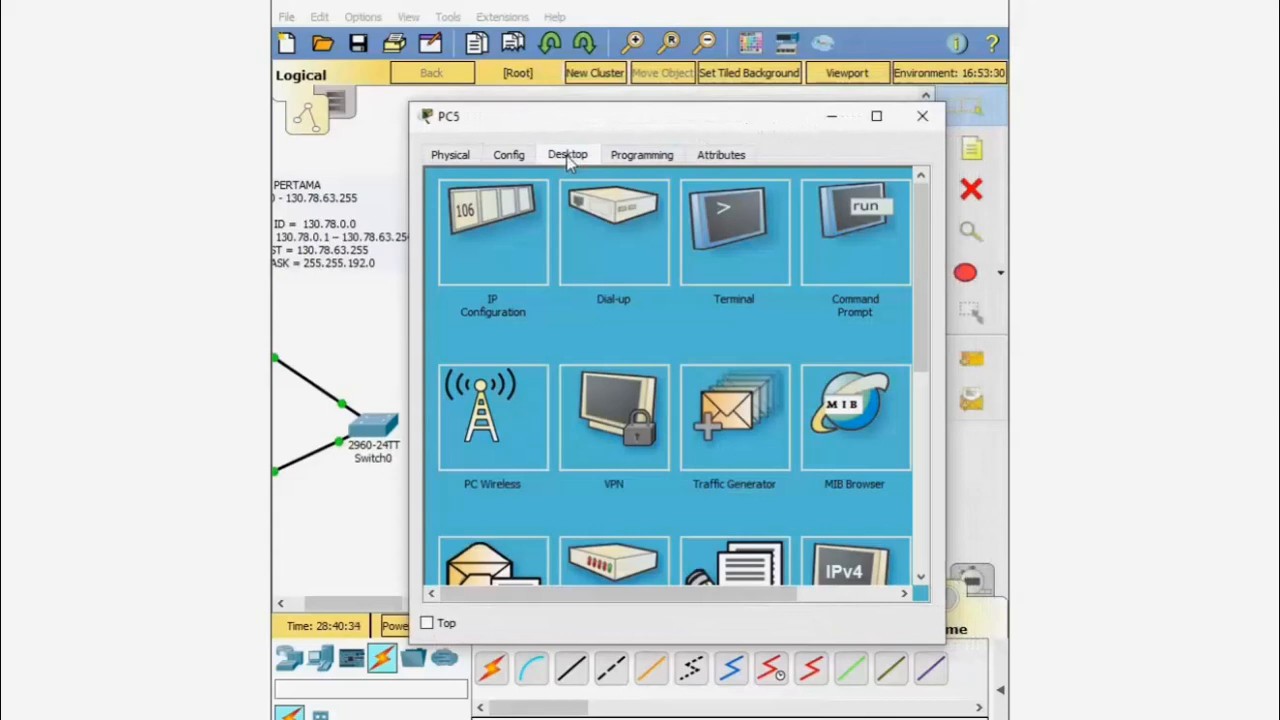
pyautogui.click(515, 254)
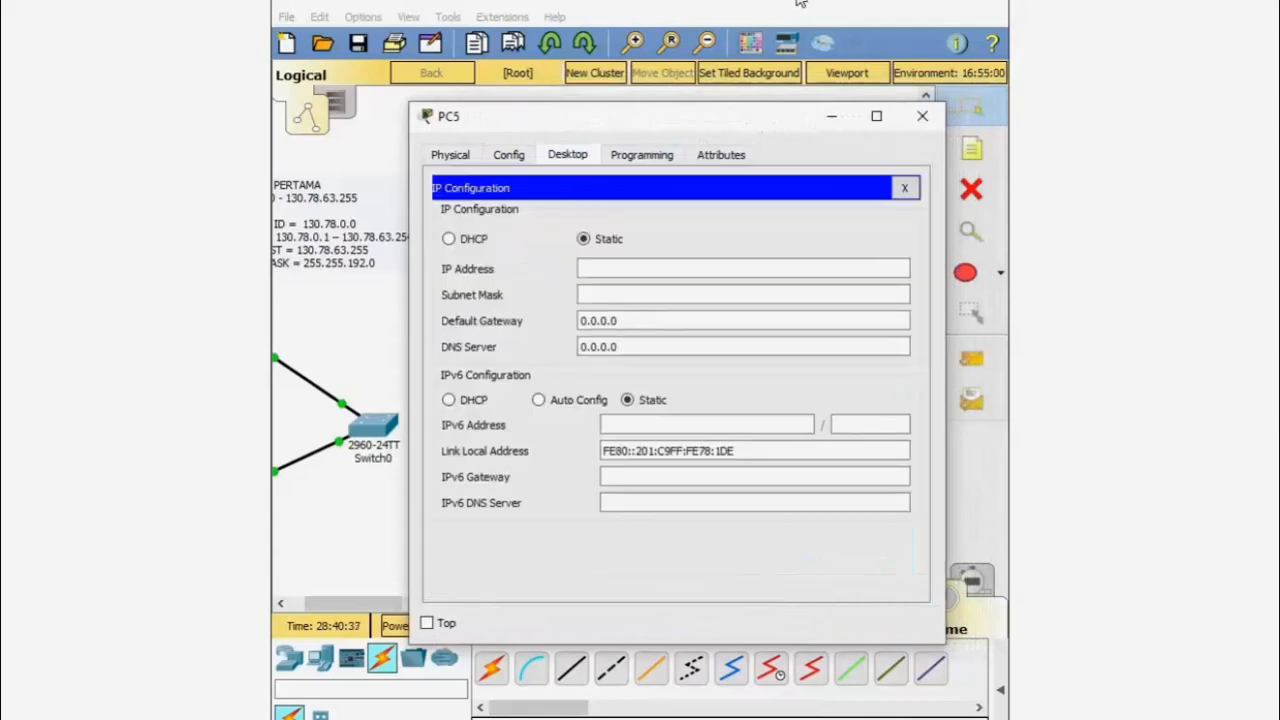
pyautogui.moveTo(703, 131); pyautogui.dragTo(813, 164)
pyautogui.click(340, 612)
pyautogui.moveTo(340, 612); pyautogui.dragTo(391, 610)
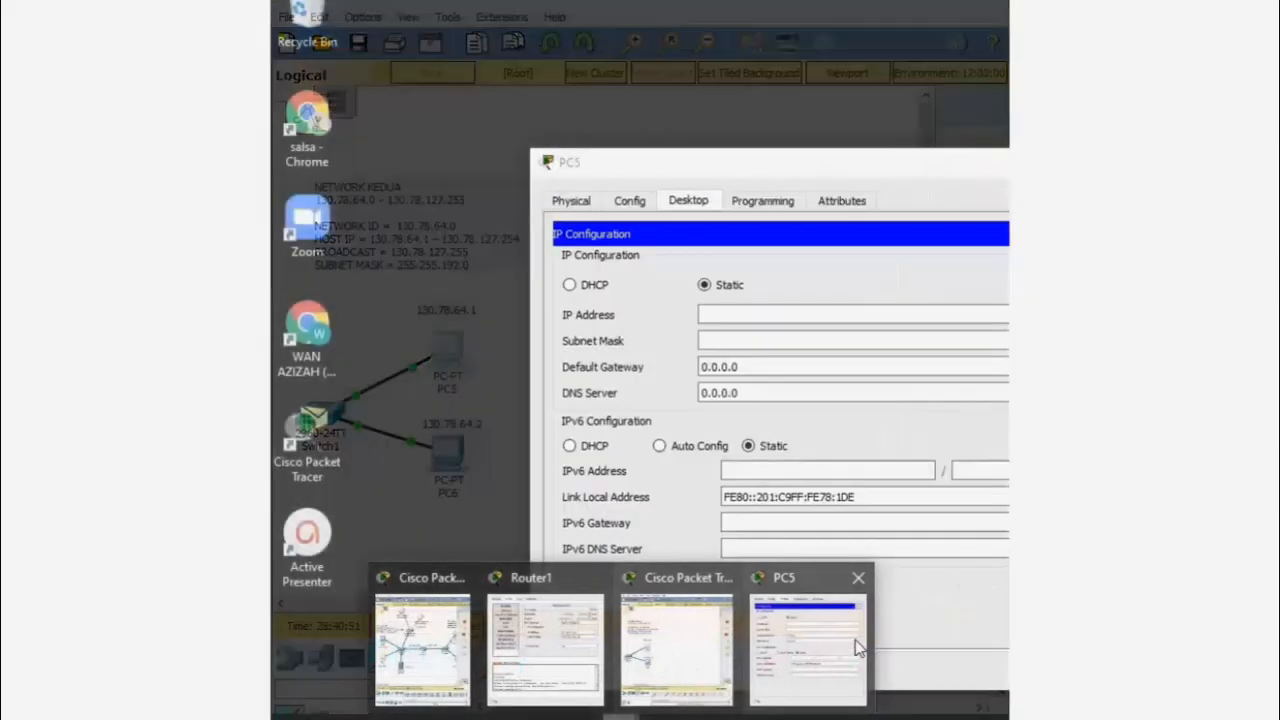
pyautogui.click(857, 648)
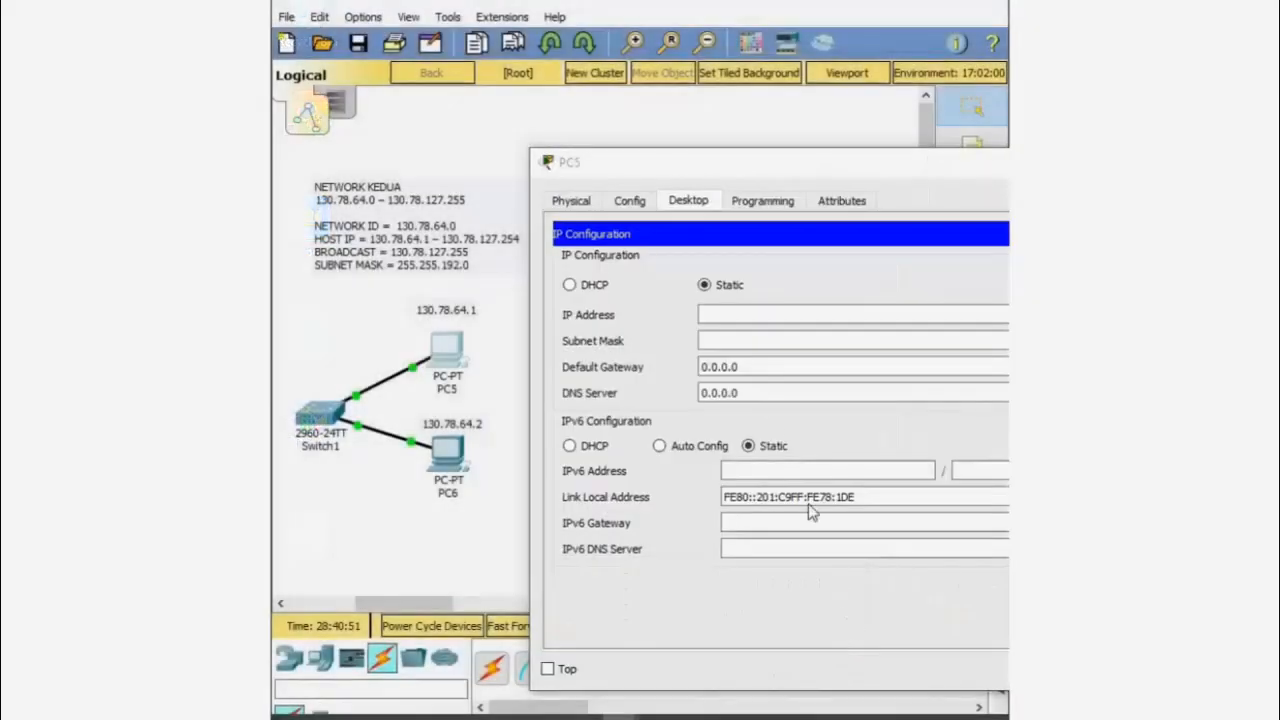
# - Enter IP 130.78.64.1 with mask 255.255.192.0 for PC5 and close the window
pyautogui.click(745, 320)
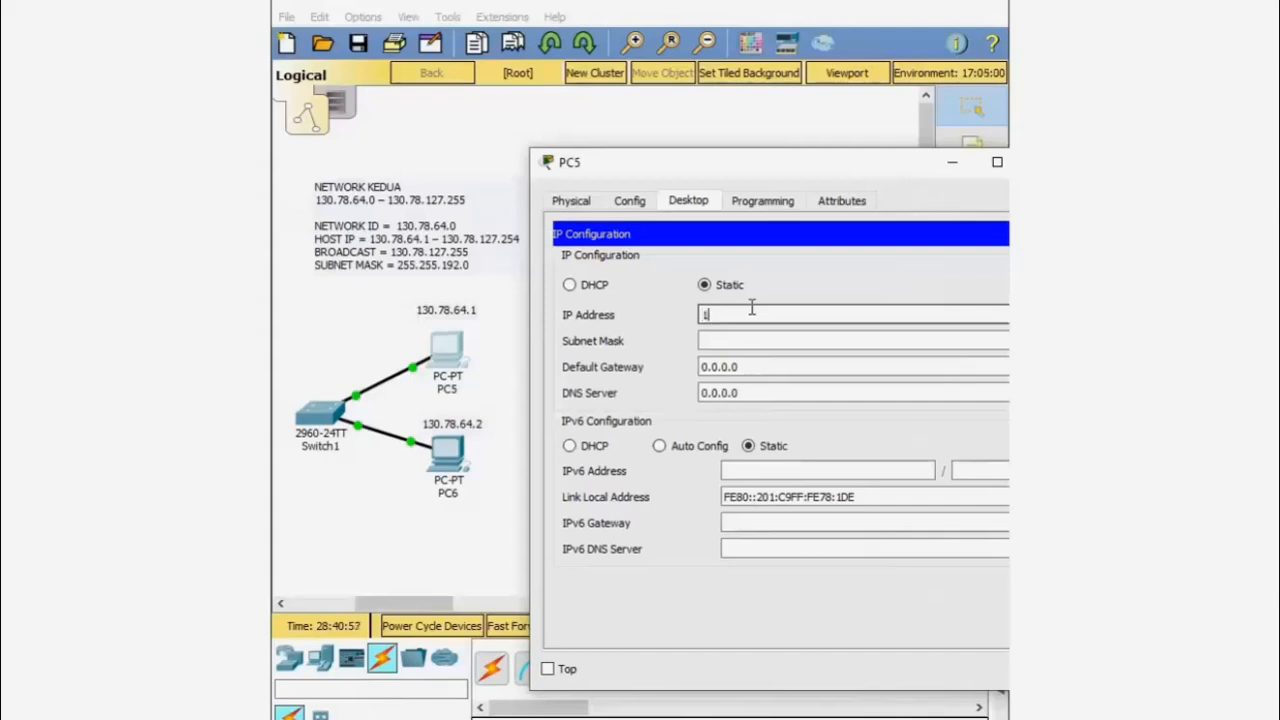
pyautogui.write('78.64.1')
pyautogui.click(783, 341)
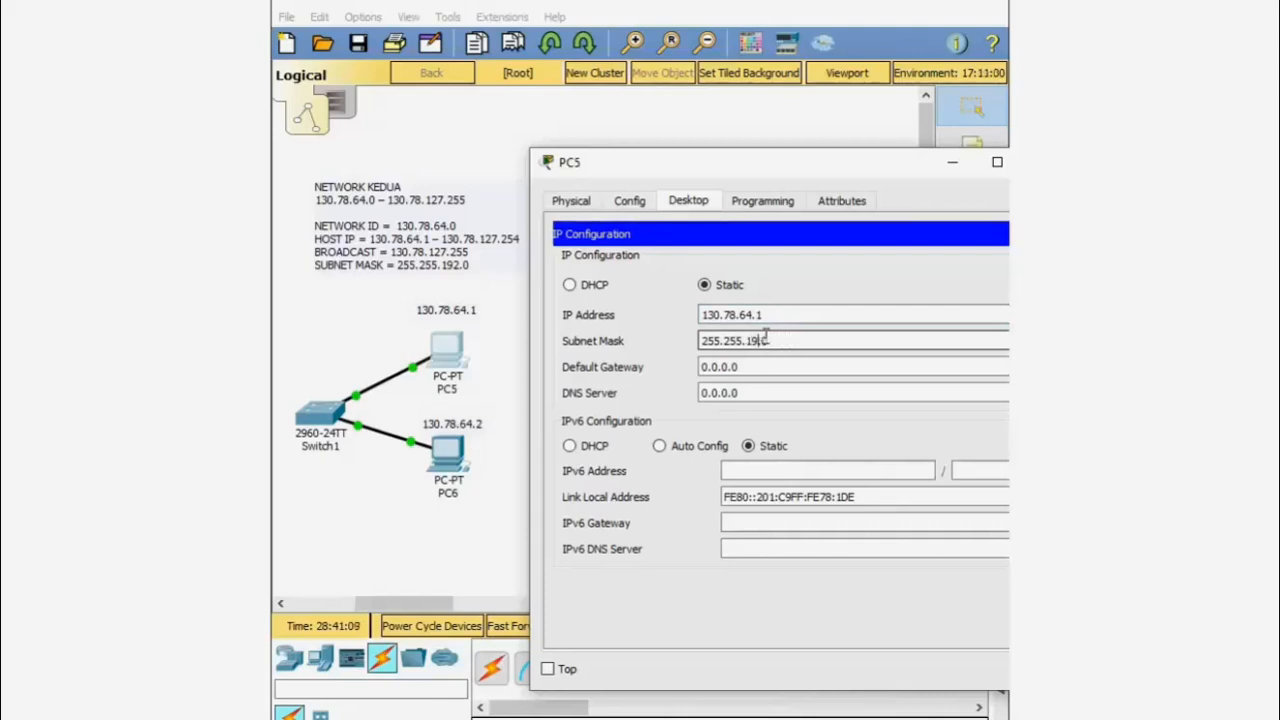
pyautogui.click(777, 367)
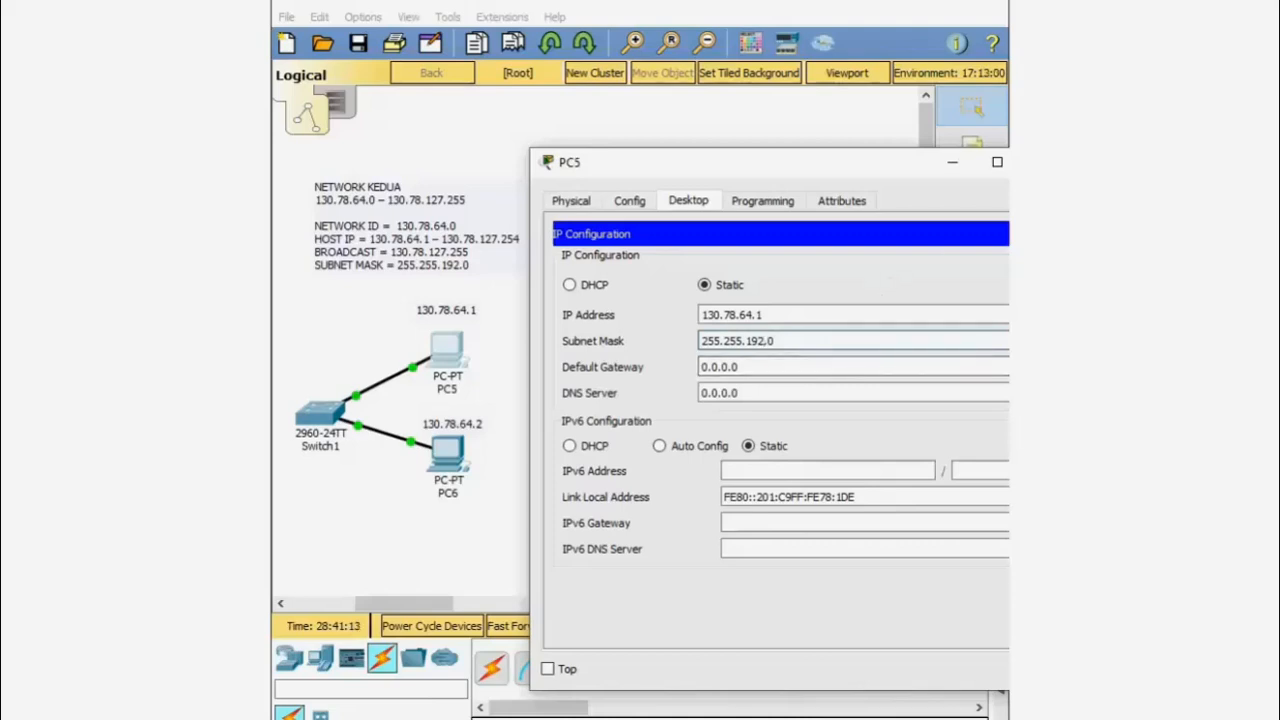
pyautogui.click(1042, 162)
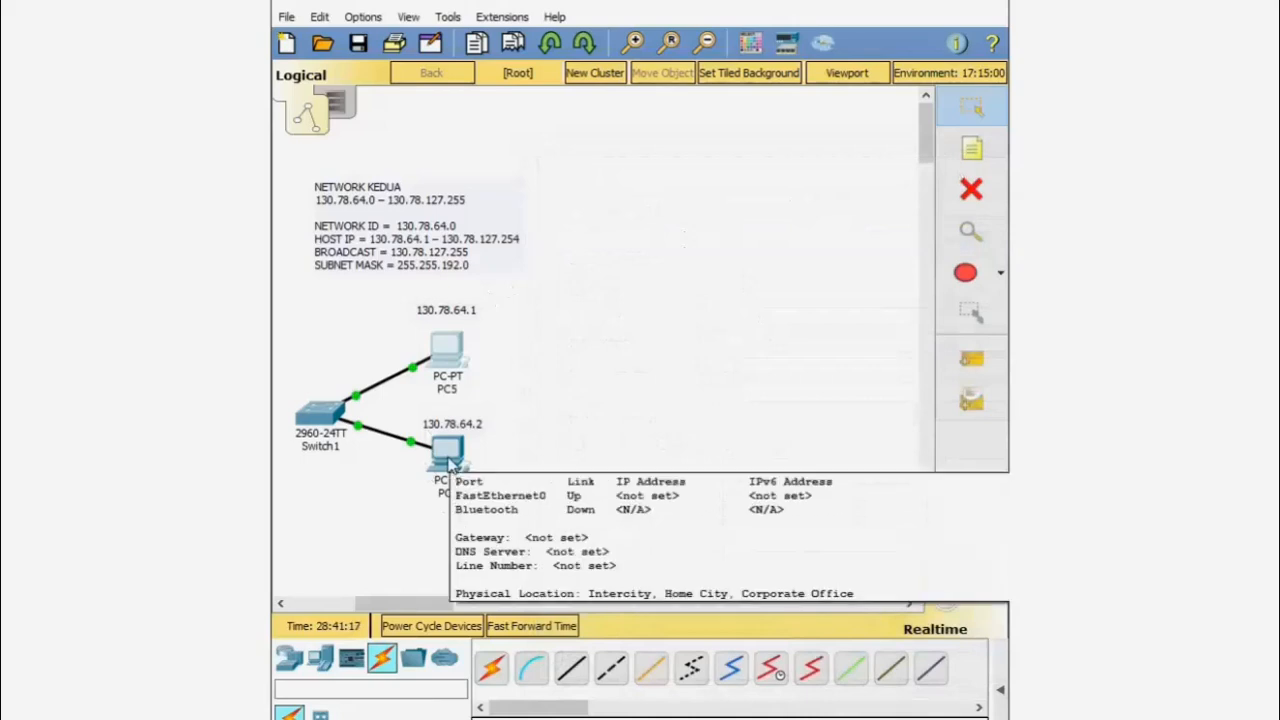
# - In PC6's IP Configuration, enter 130.78.64.2 with mask 255.255.192.0, then close it
pyautogui.click(447, 458)
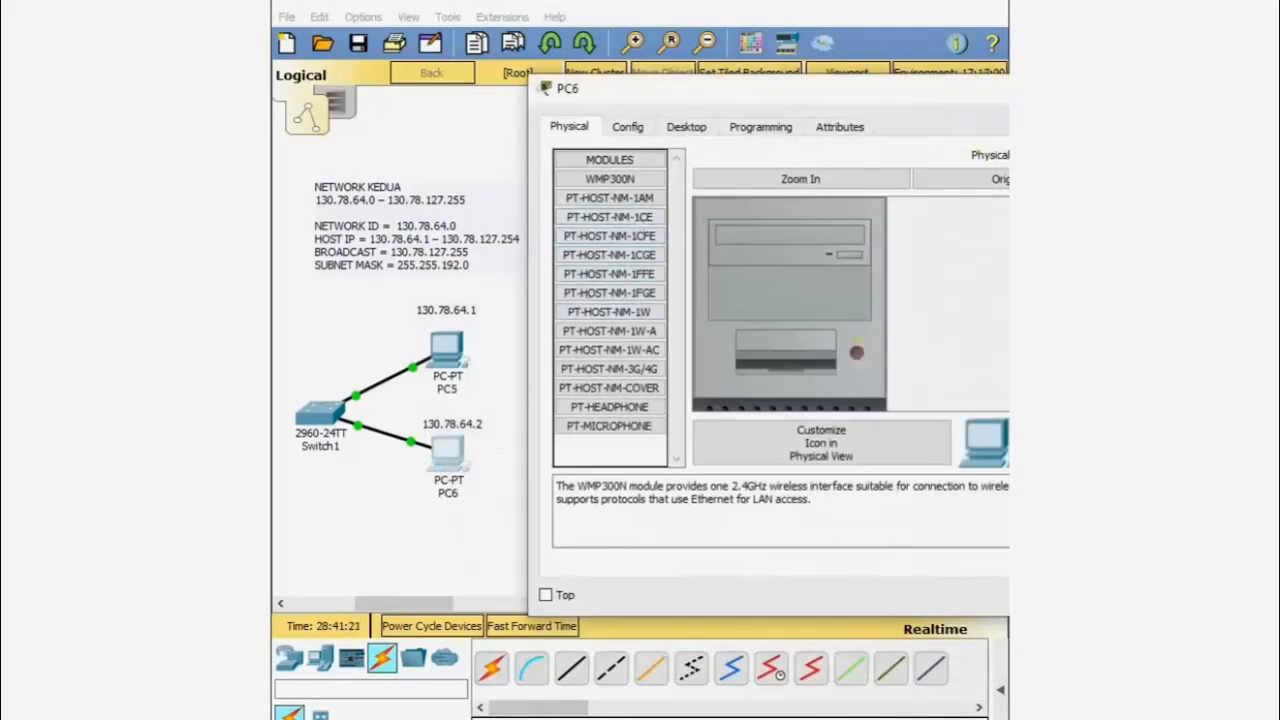
pyautogui.moveTo(900, 96); pyautogui.dragTo(868, 94)
pyautogui.click(656, 131)
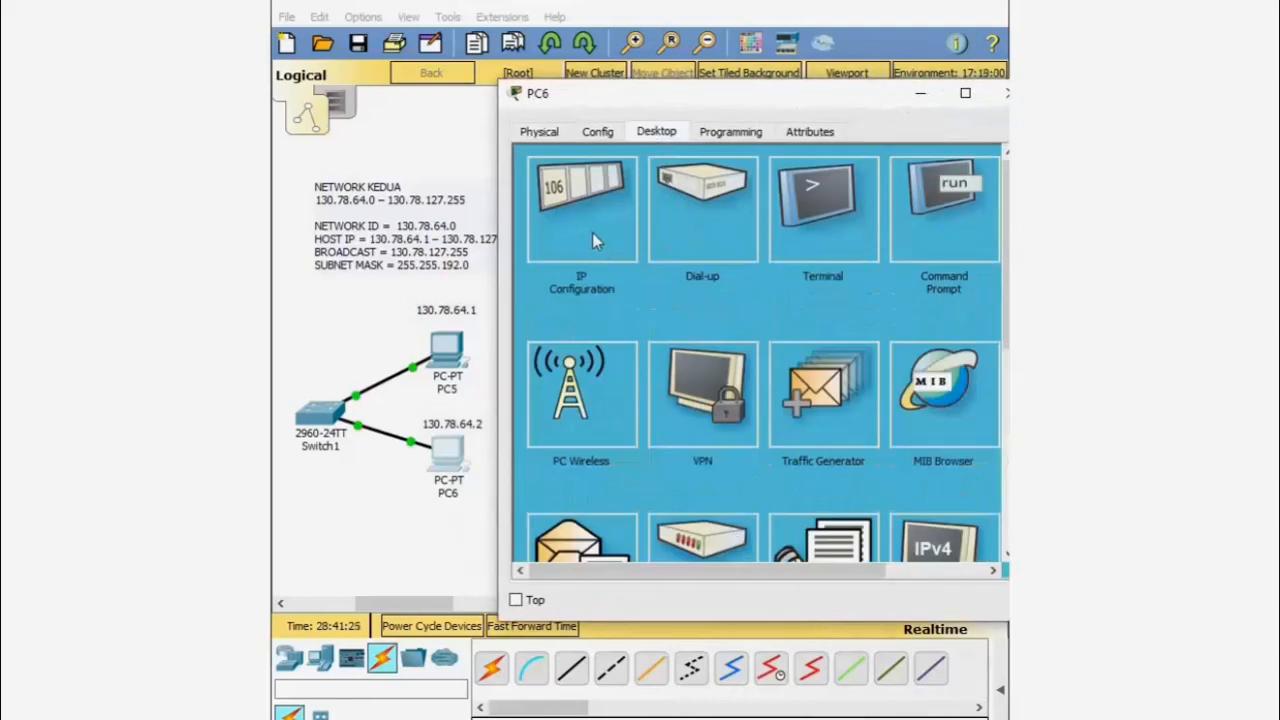
pyautogui.click(592, 235)
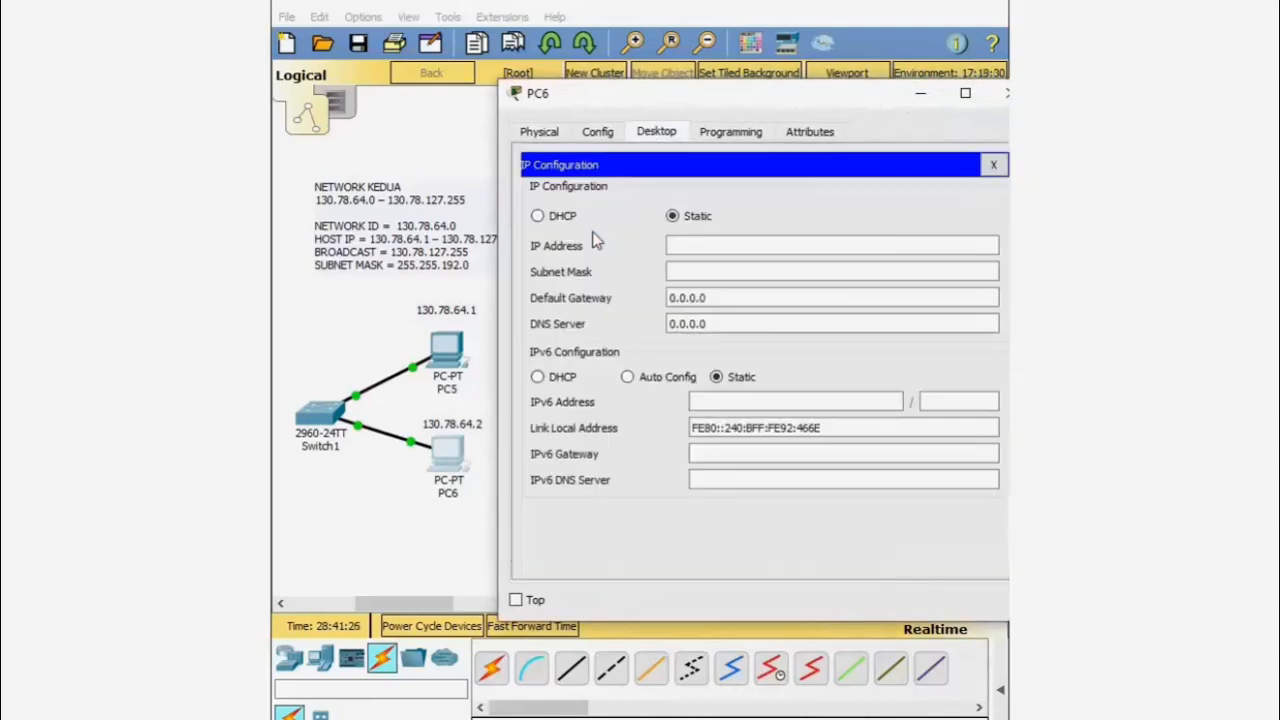
pyautogui.click(718, 247)
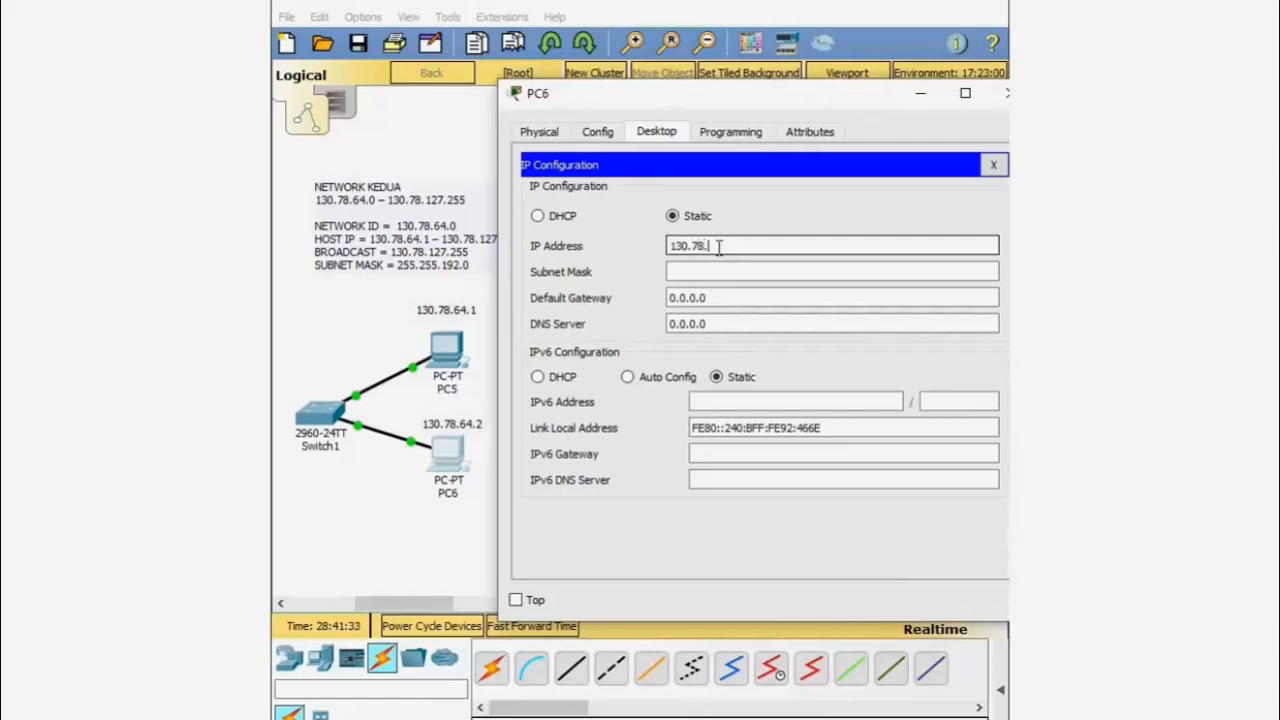
pyautogui.write('130.78.64.2')
pyautogui.click(722, 271)
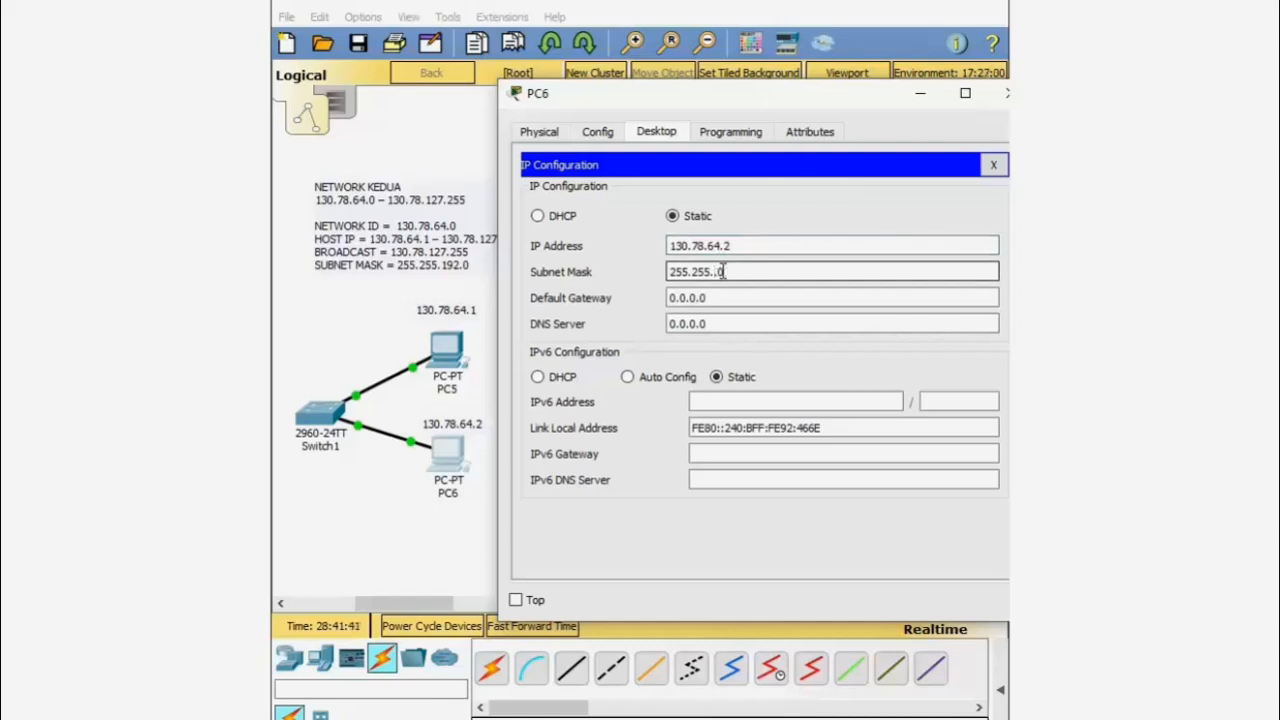
pyautogui.write('192')
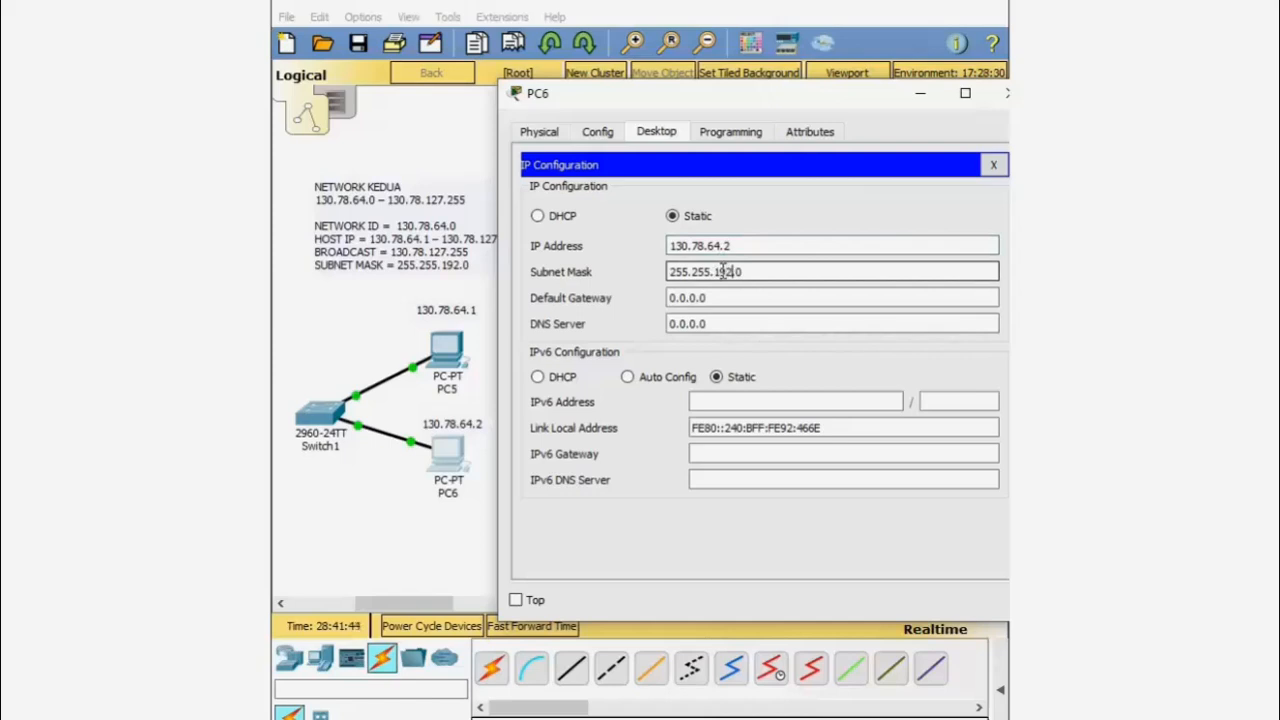
pyautogui.click(1001, 95)
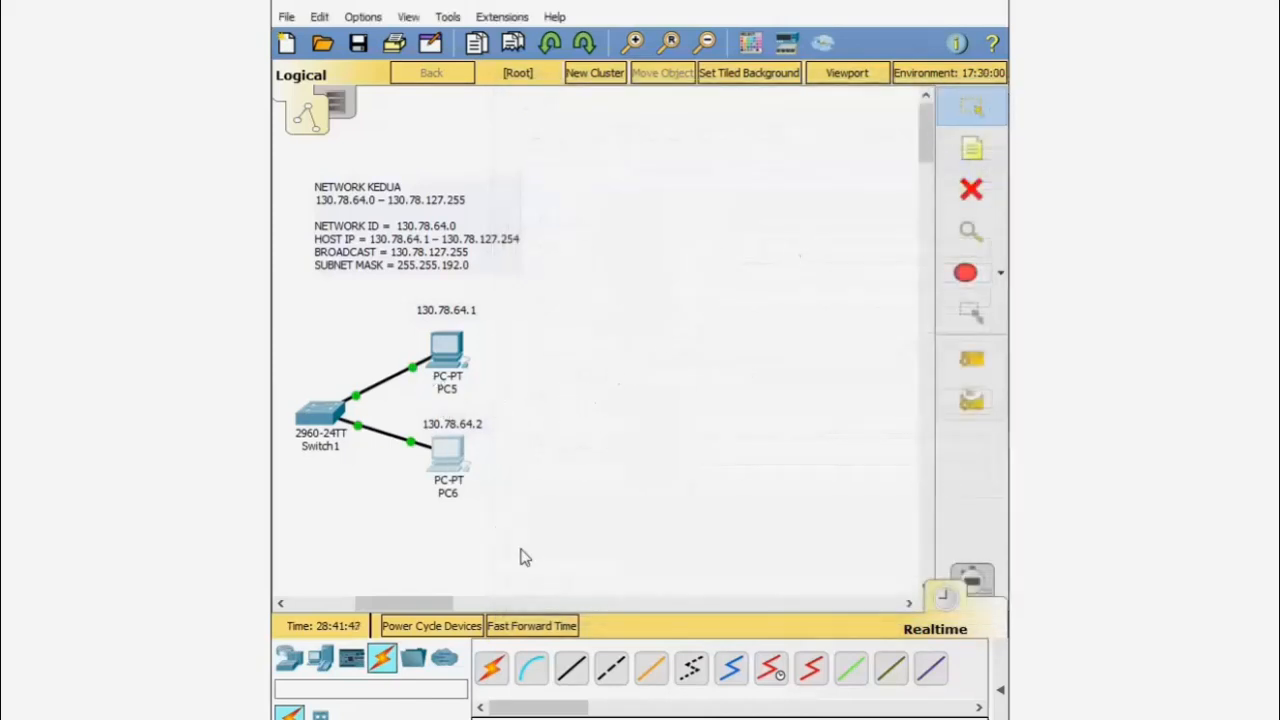
# - Reopen PC5's window and bring up its Command Prompt
pyautogui.moveTo(404, 603); pyautogui.dragTo(388, 603)
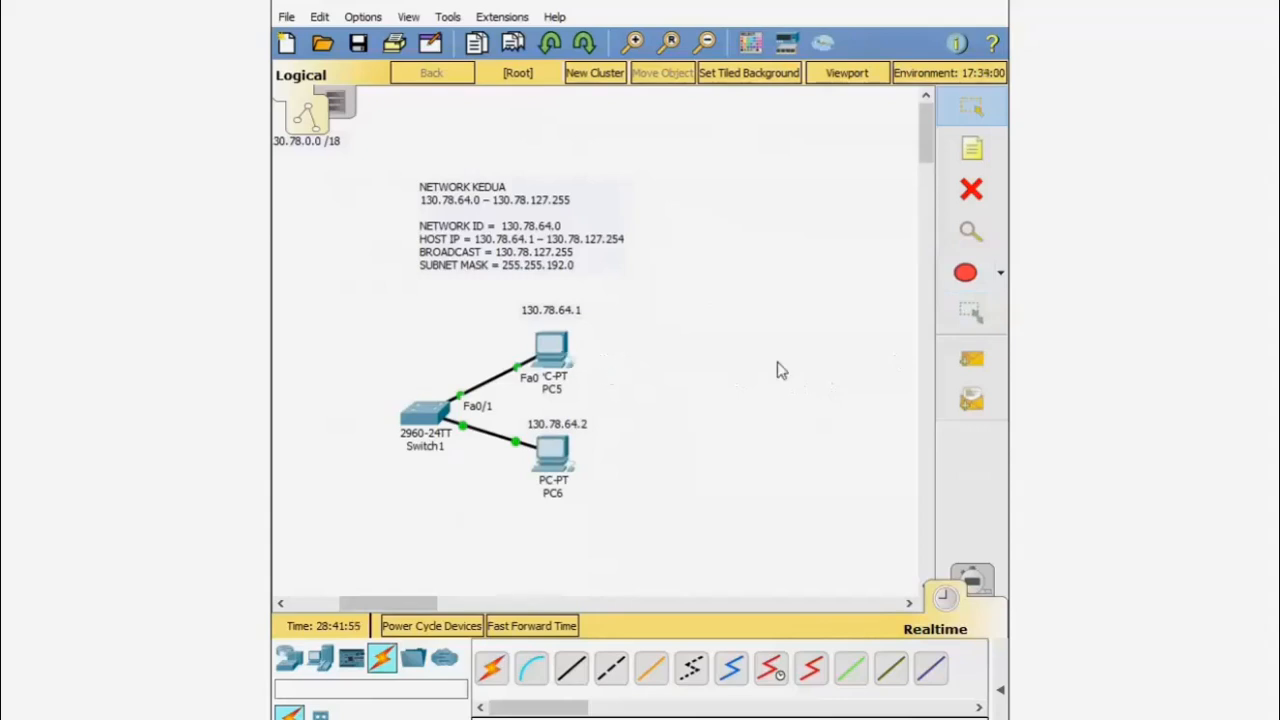
pyautogui.click(563, 355)
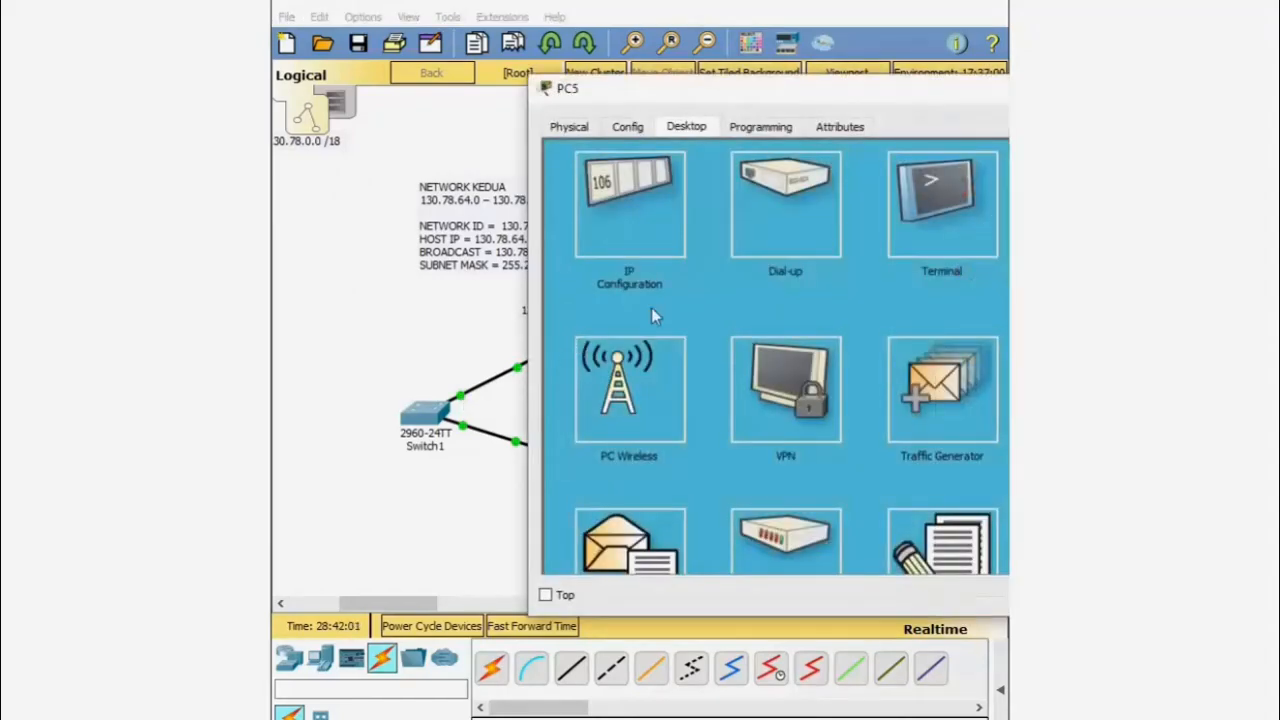
pyautogui.moveTo(868, 85)
pyautogui.mouseDown()
pyautogui.moveTo(735, 112)
pyautogui.moveTo(812, 104)
pyautogui.mouseUp()
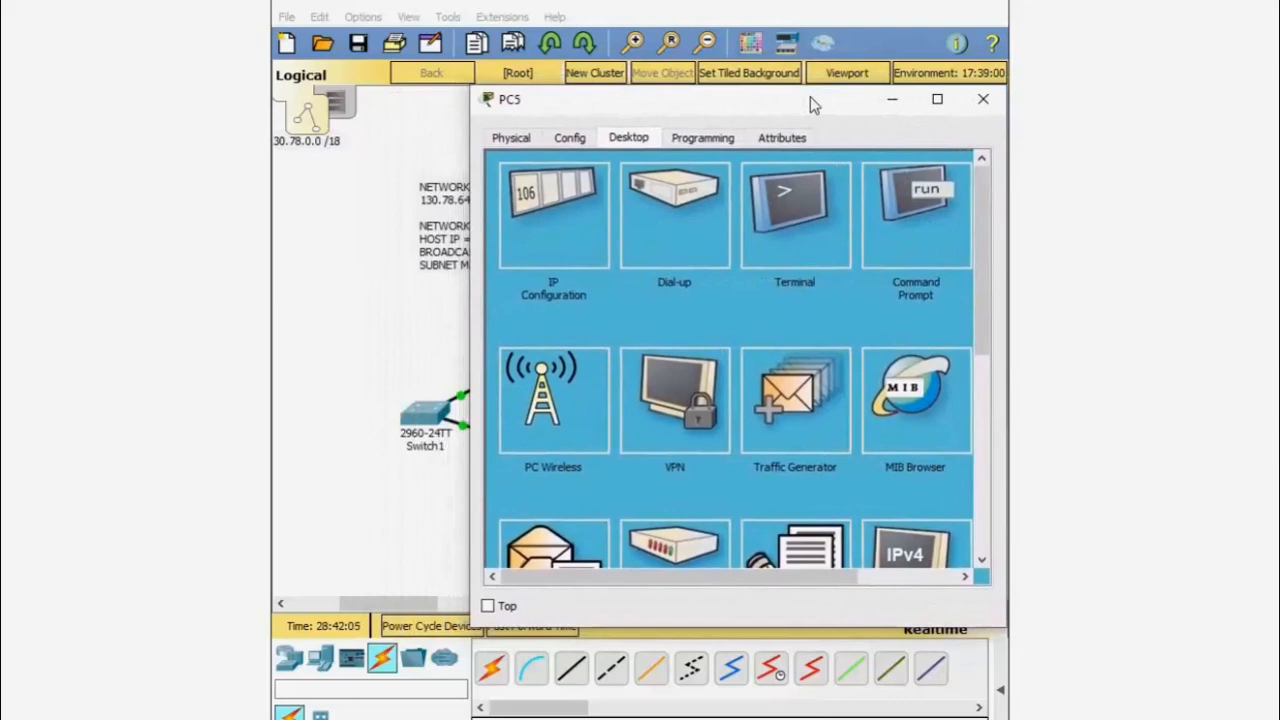
pyautogui.click(427, 603)
pyautogui.moveTo(427, 603); pyautogui.dragTo(442, 603)
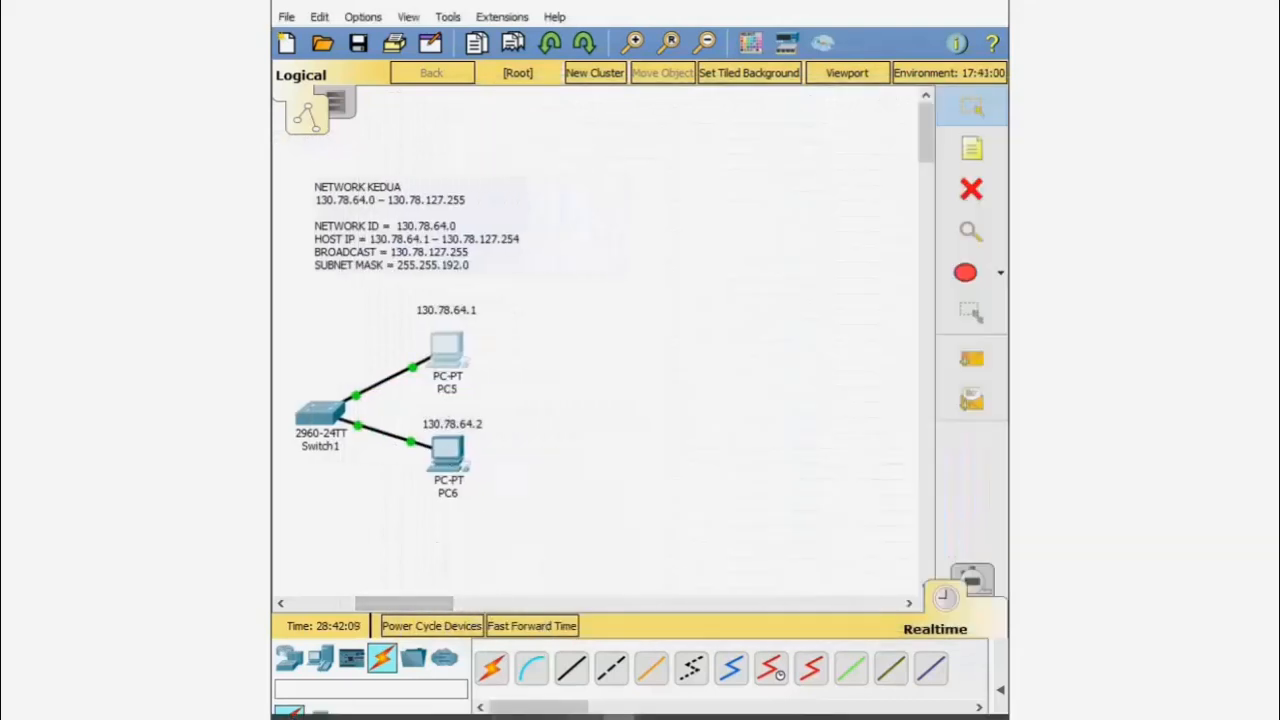
pyautogui.moveTo(624, 714)
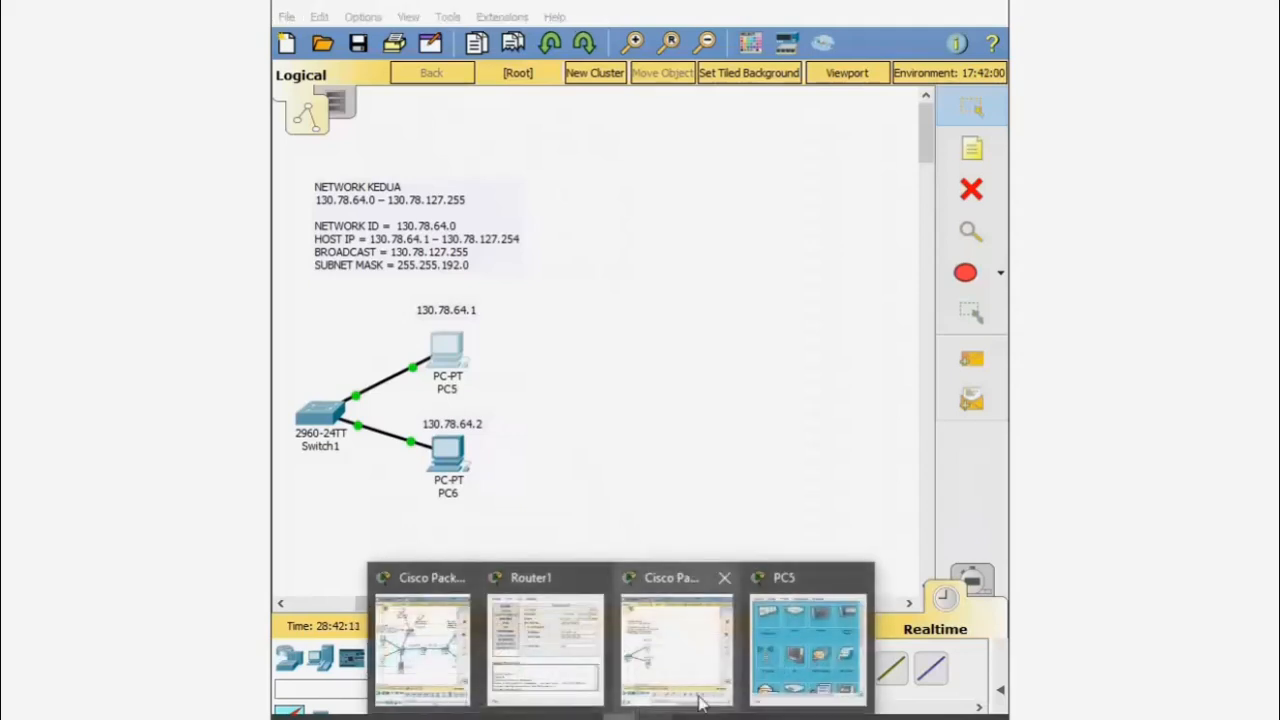
pyautogui.click(806, 649)
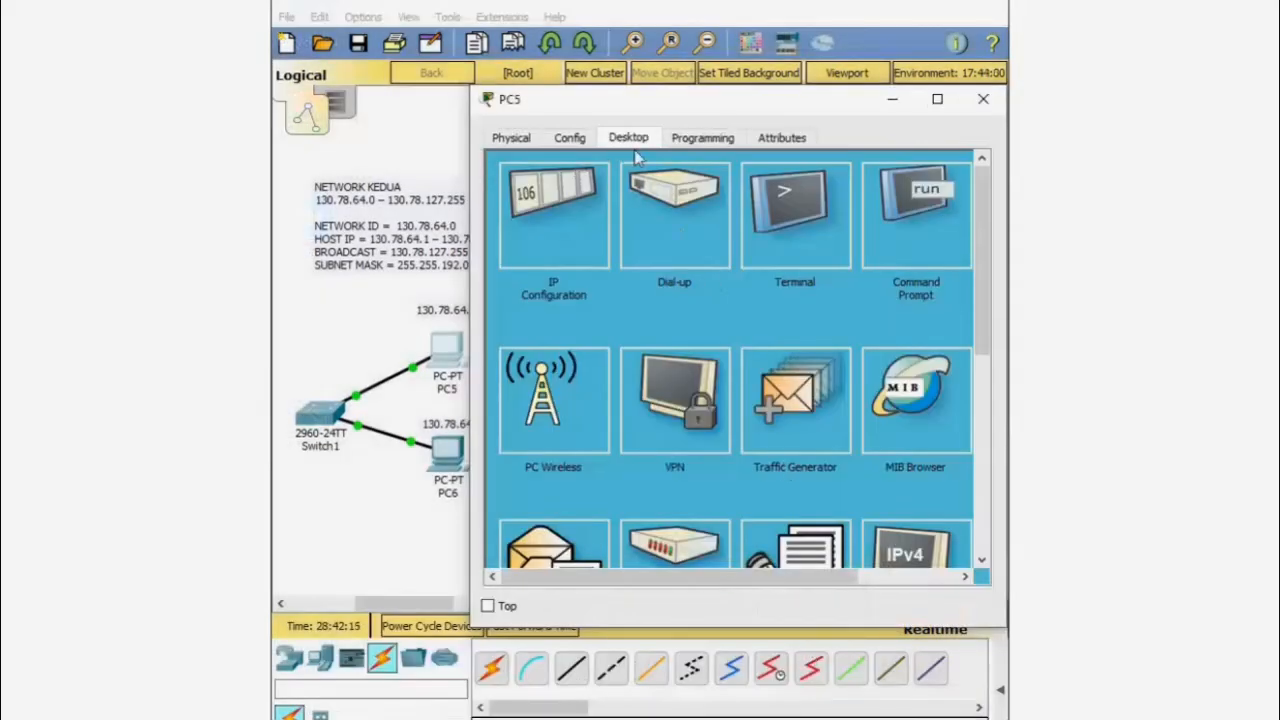
pyautogui.click(940, 242)
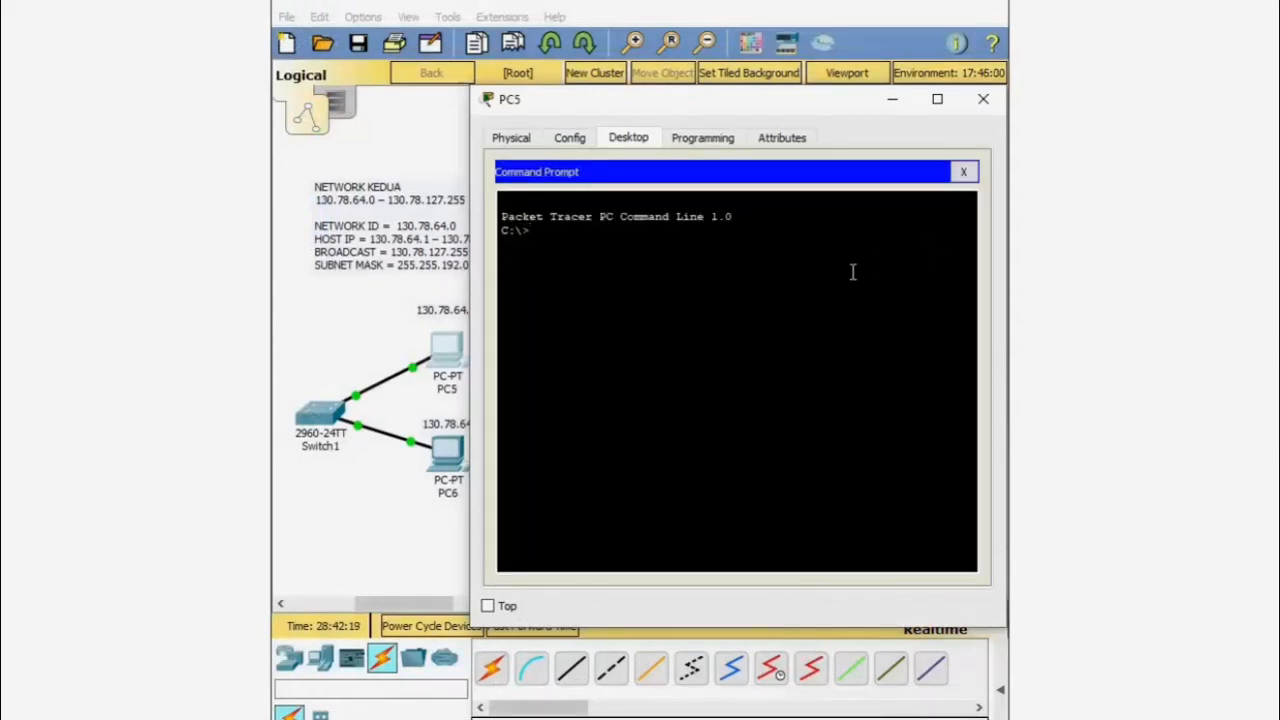
# - Ping 130.78.64.2 from PC5, confirm four replies with 0% loss, then close PC5
pyautogui.write('PING')
pyautogui.write('13078.64.2.')
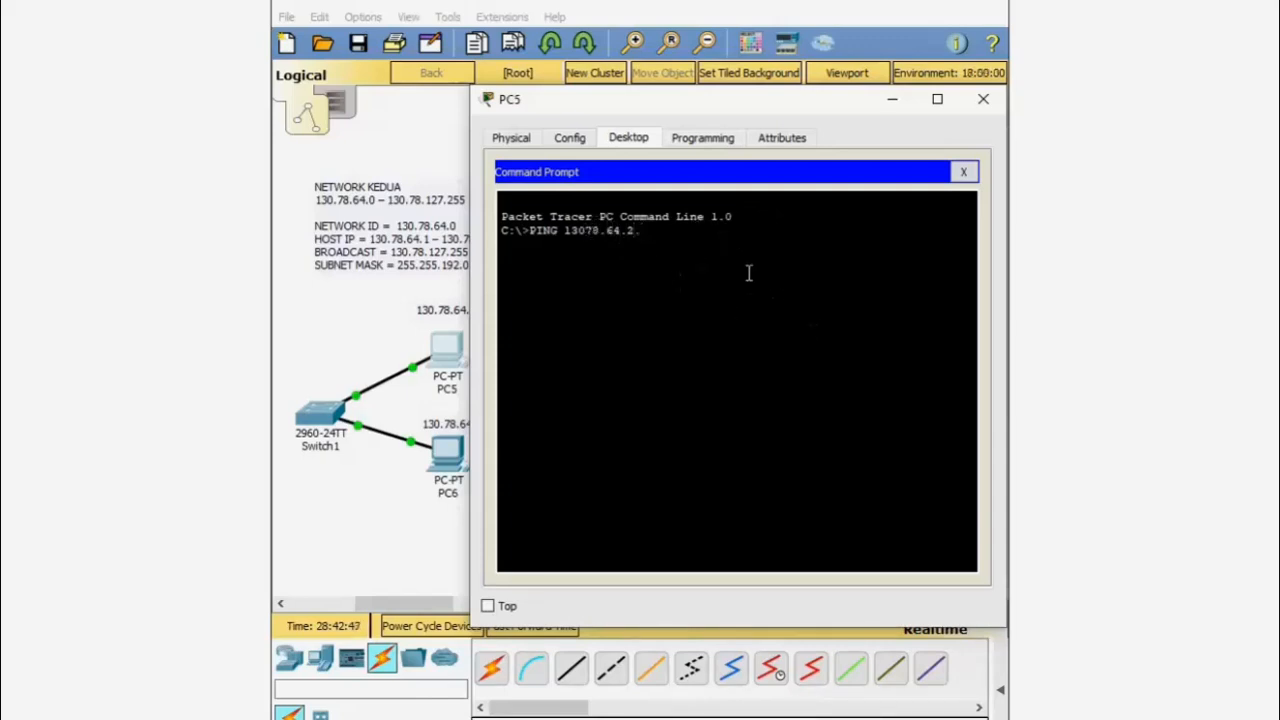
pyautogui.press('BackSpace')
pyautogui.press('BackSpace')
pyautogui.press('BackSpace')
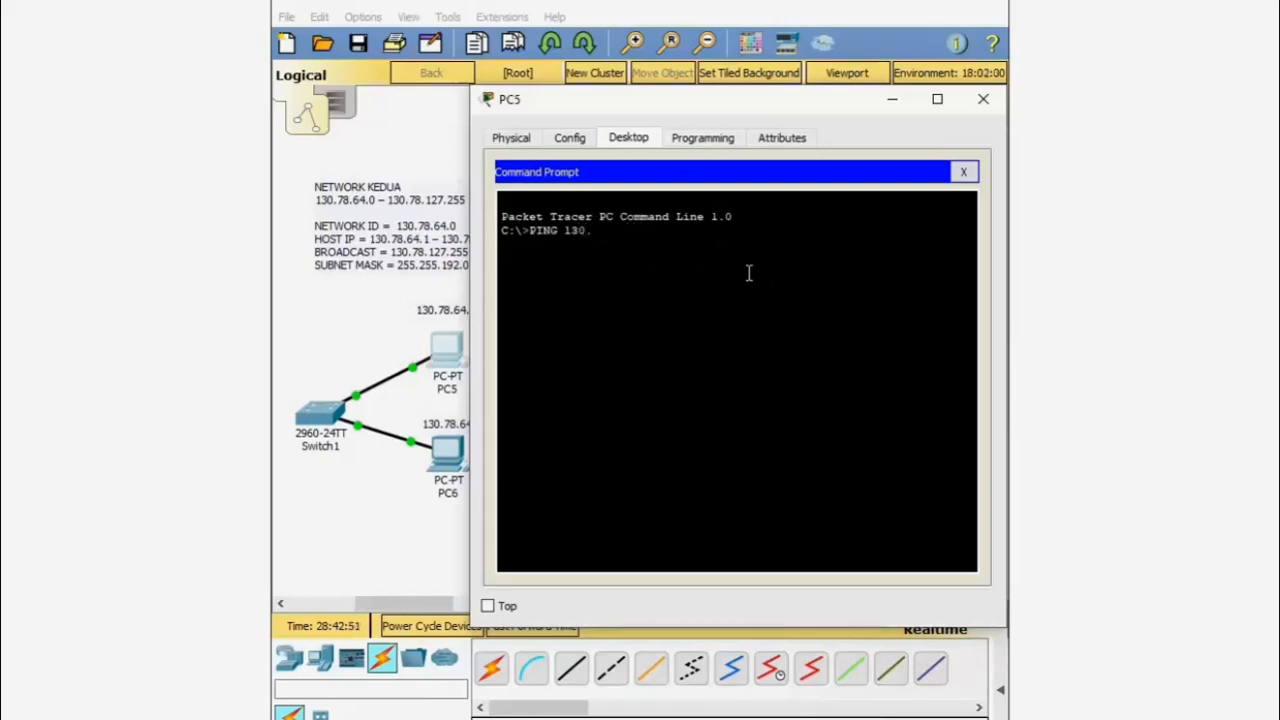
pyautogui.write('.78.64.2')
pyautogui.press('Return')
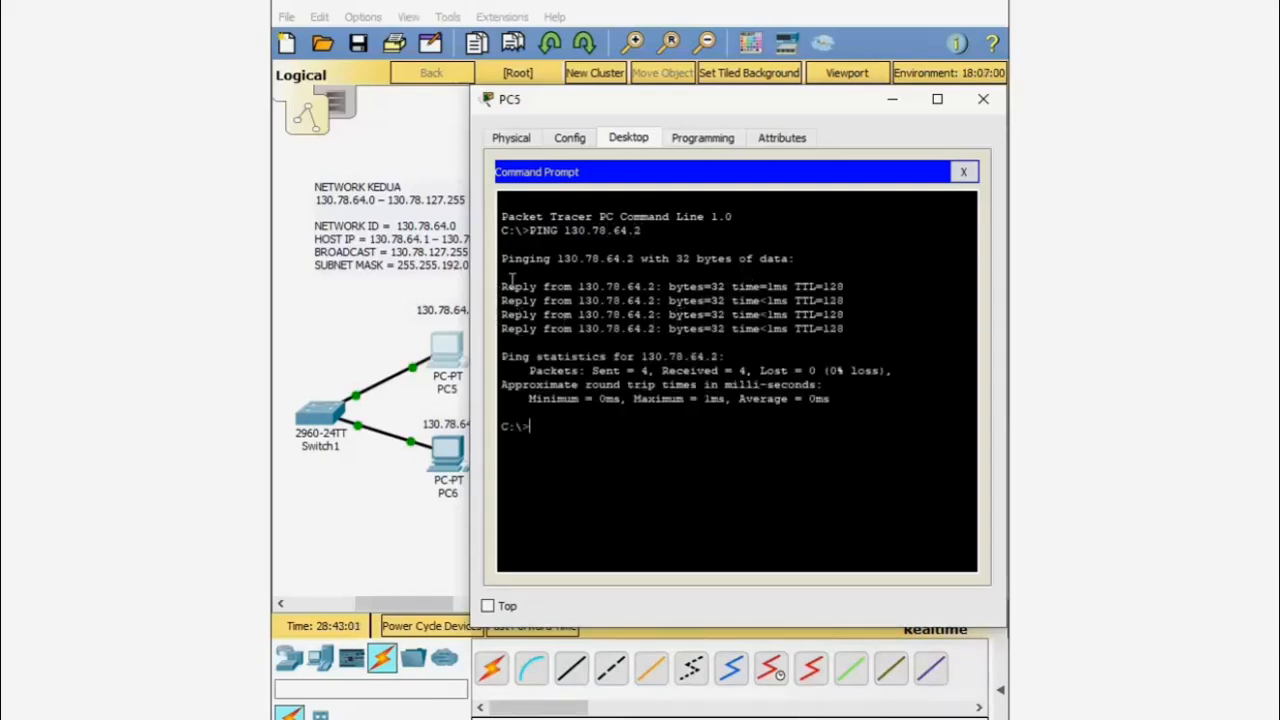
pyautogui.moveTo(502, 287); pyautogui.dragTo(846, 329)
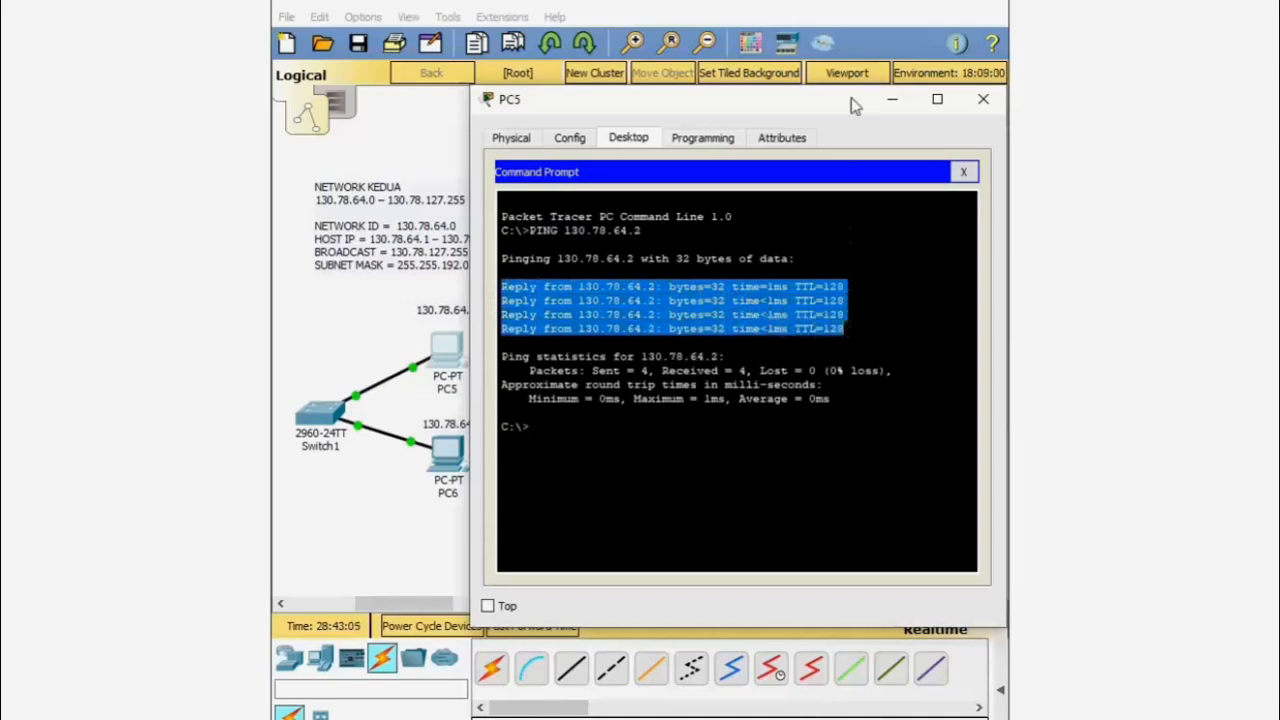
pyautogui.click(983, 98)
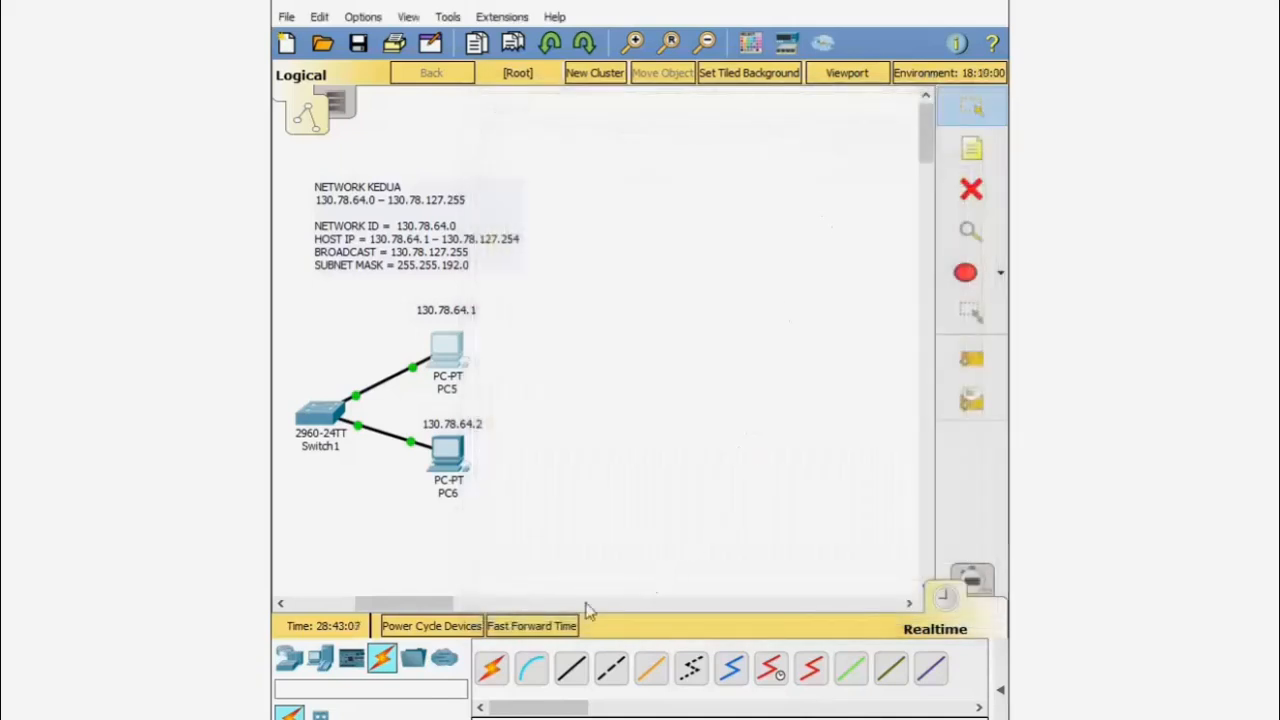
# - Place an 1841 router between Switch0 and Switch1
pyautogui.moveTo(420, 612); pyautogui.dragTo(350, 600)
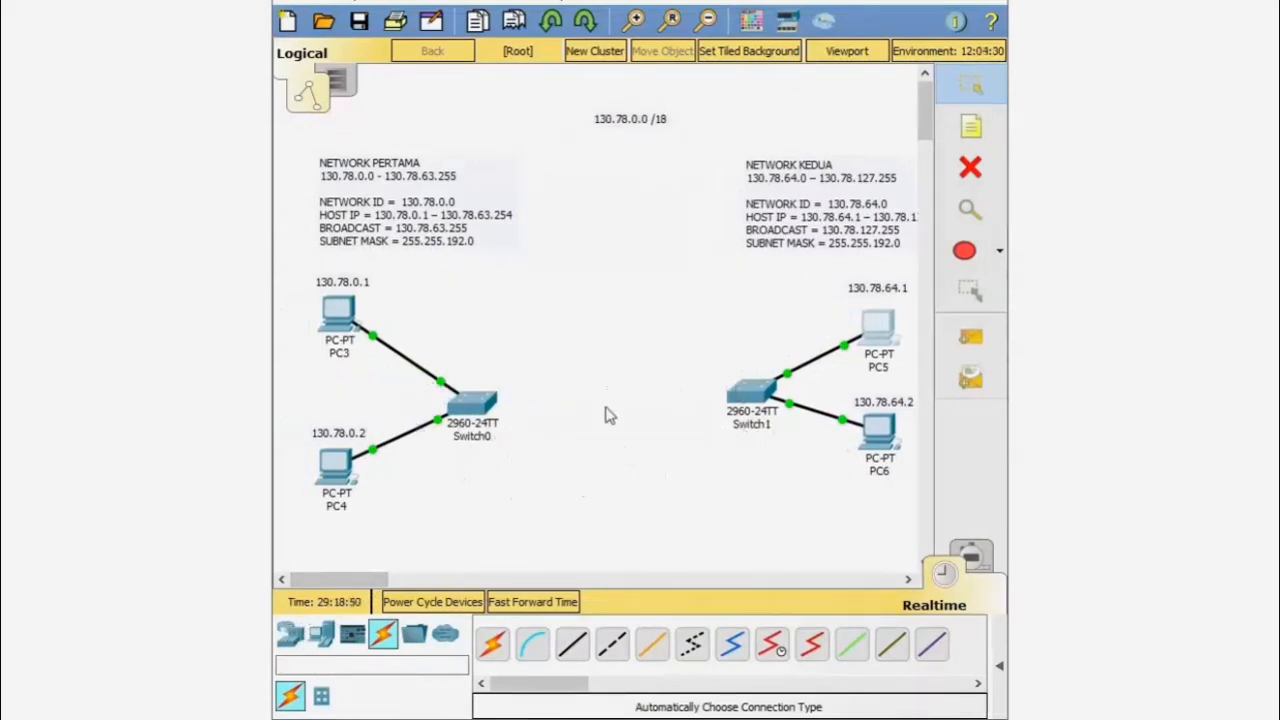
pyautogui.click(290, 645)
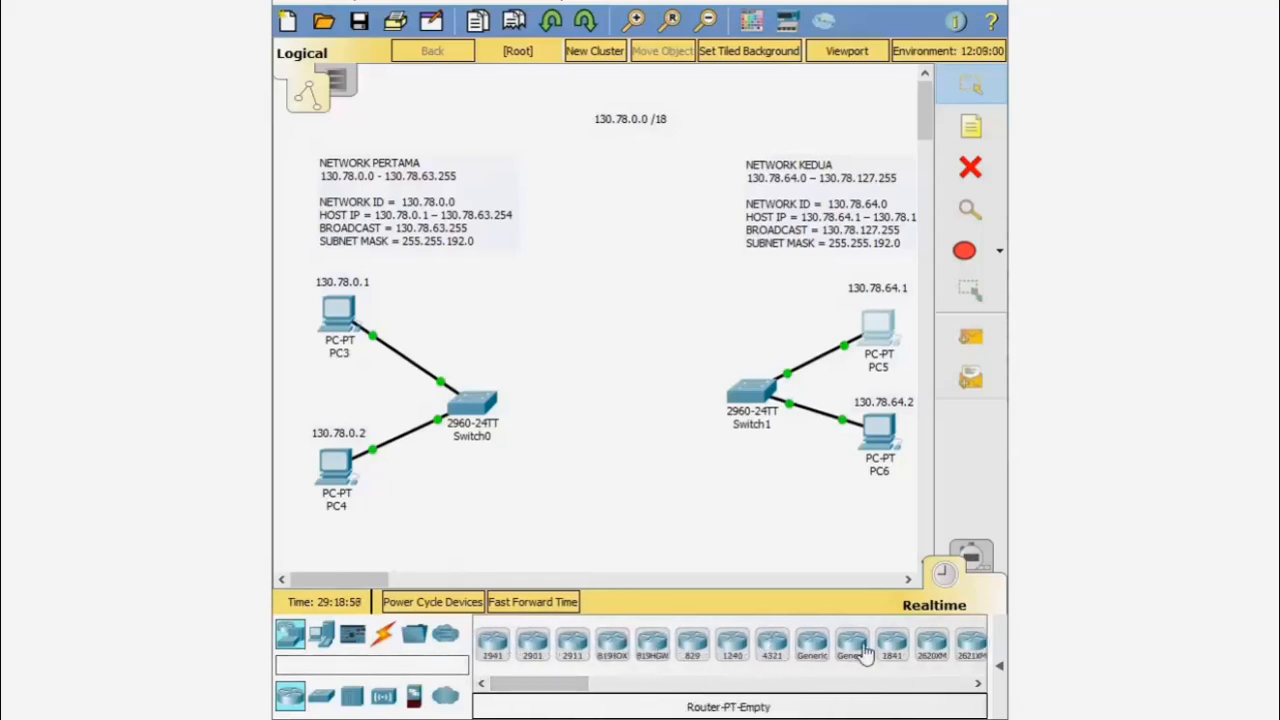
pyautogui.moveTo(892, 648); pyautogui.dragTo(612, 420)
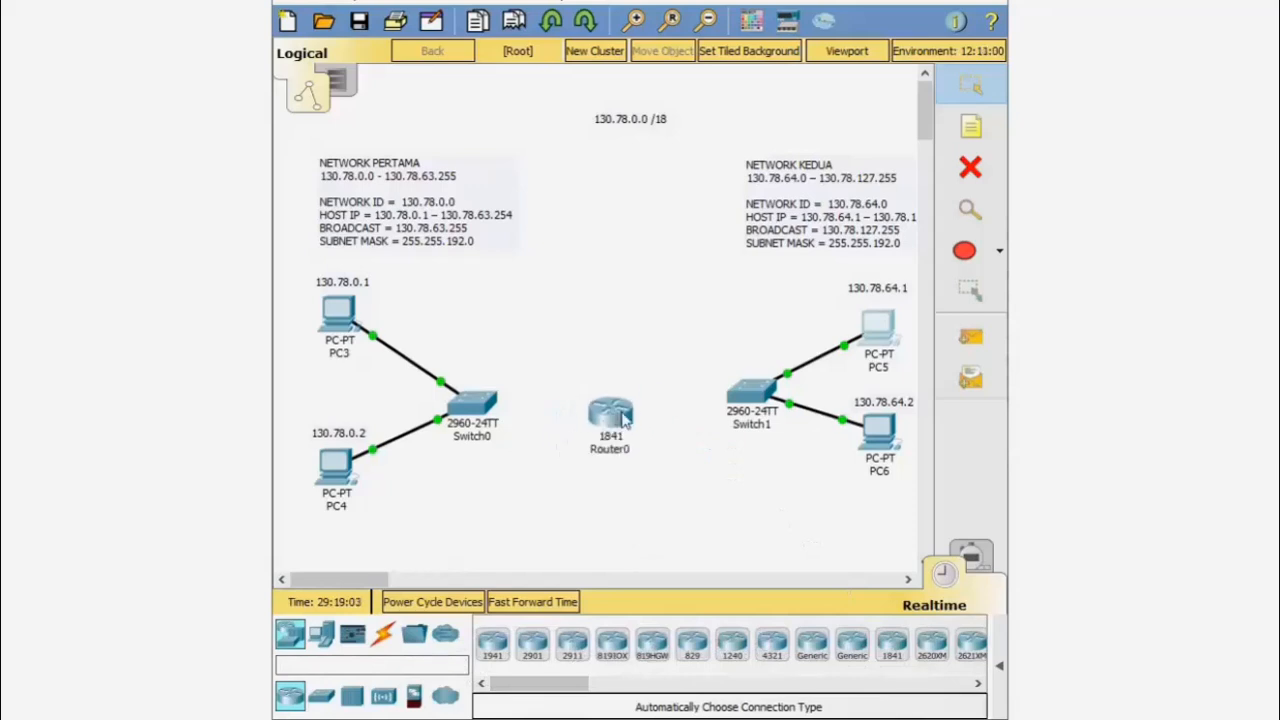
# - Connect Switch0 and Switch1 to Router0 with automatic cables
pyautogui.click(384, 640)
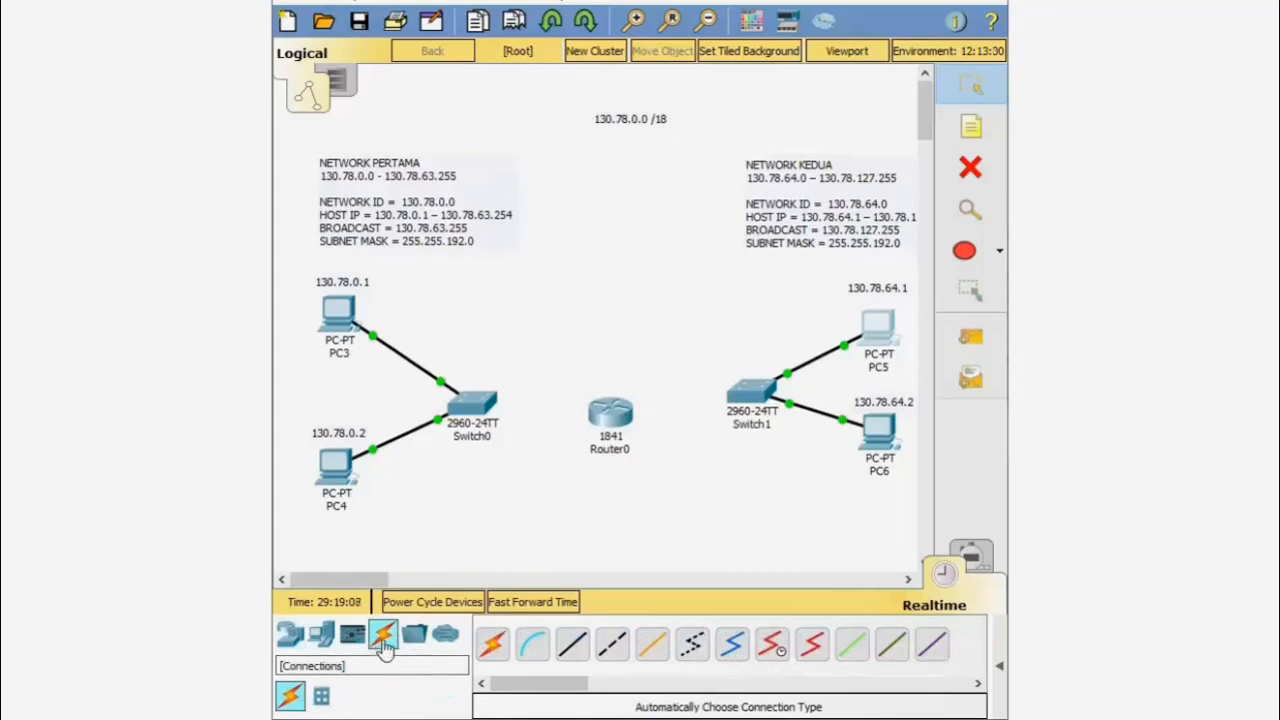
pyautogui.click(492, 643)
pyautogui.click(478, 402)
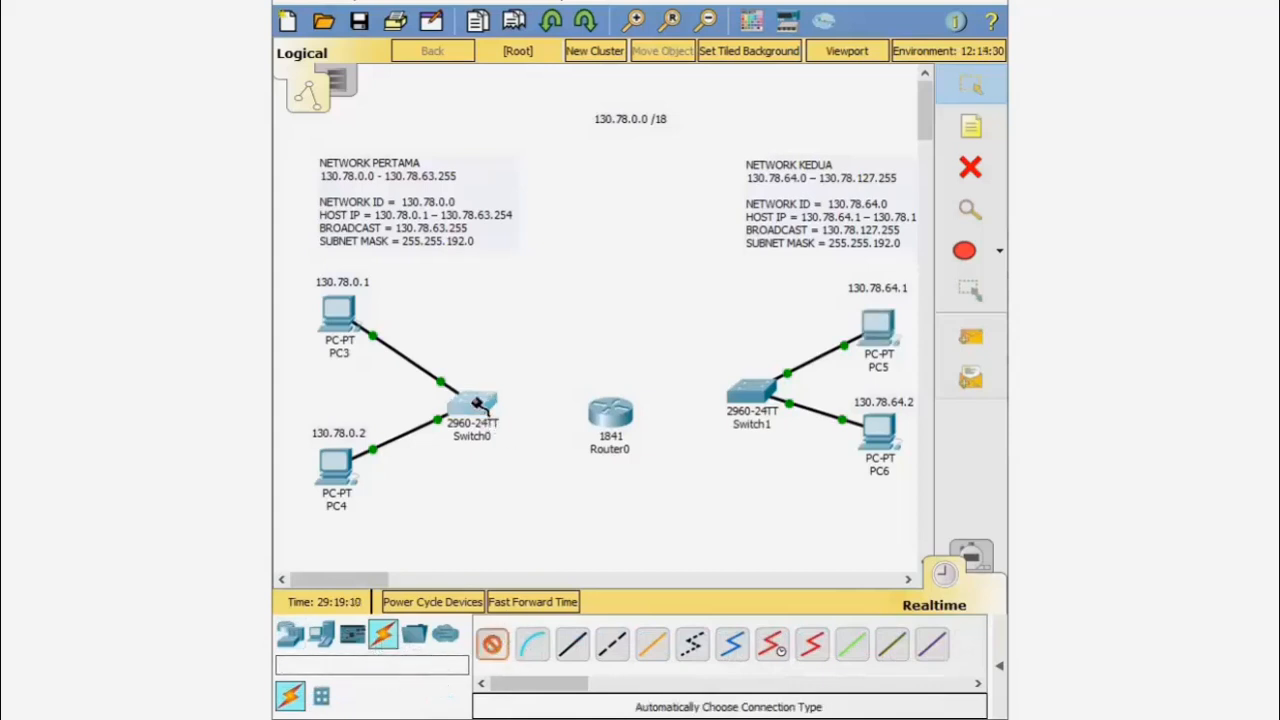
pyautogui.click(610, 412)
pyautogui.click(492, 643)
pyautogui.click(752, 390)
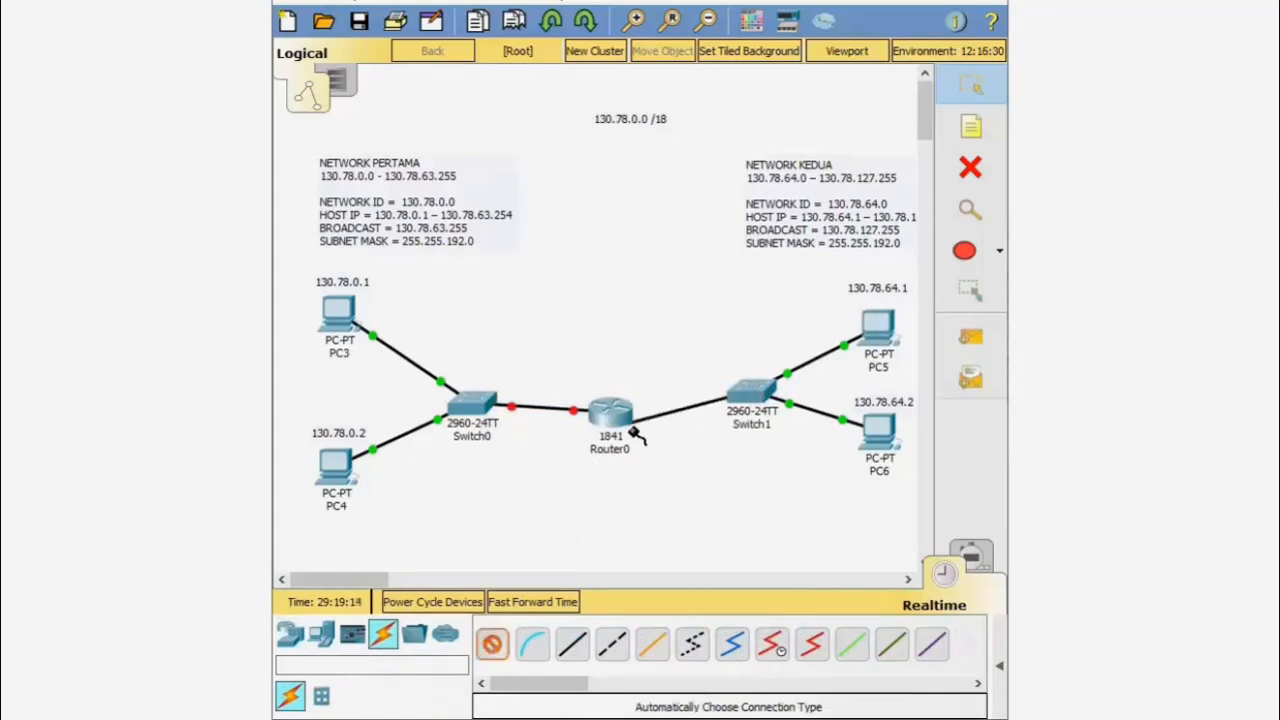
pyautogui.click(612, 413)
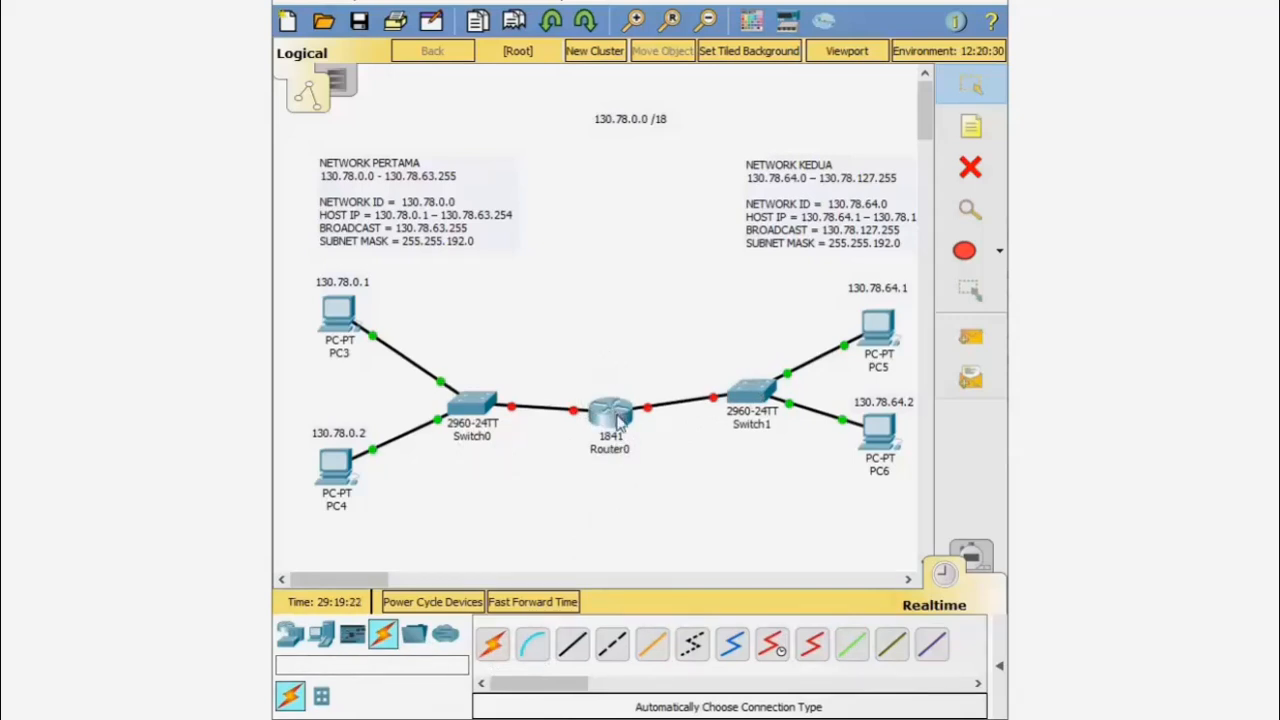
# - Open Router0's window on the Config tab, showing the FastEthernet0/0 interface settings
pyautogui.moveTo(619, 421)
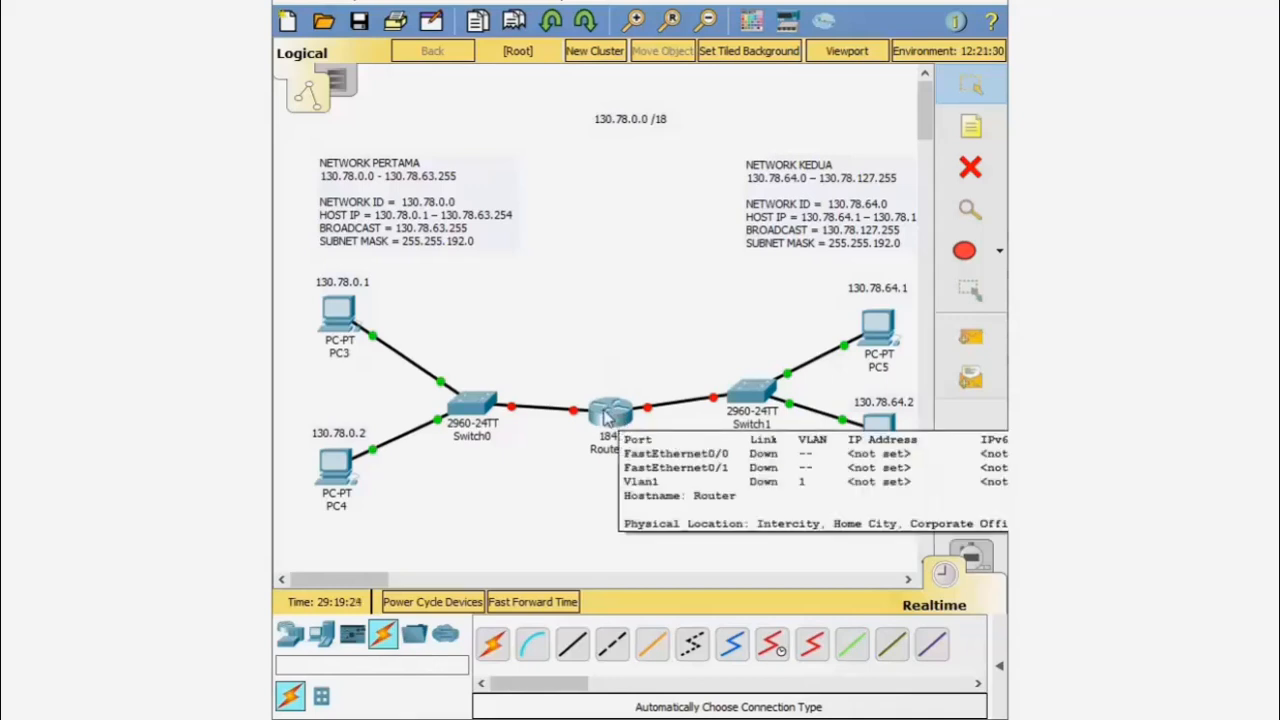
pyautogui.click(626, 418)
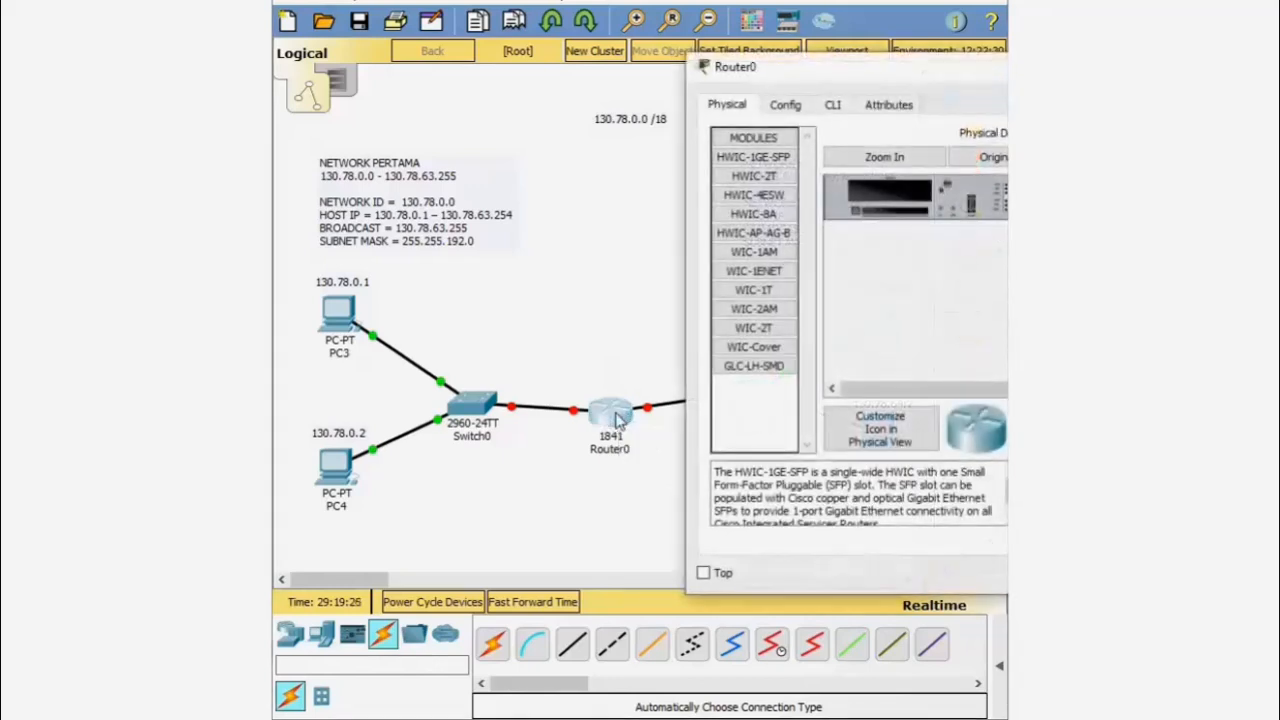
pyautogui.moveTo(916, 78); pyautogui.dragTo(645, 78)
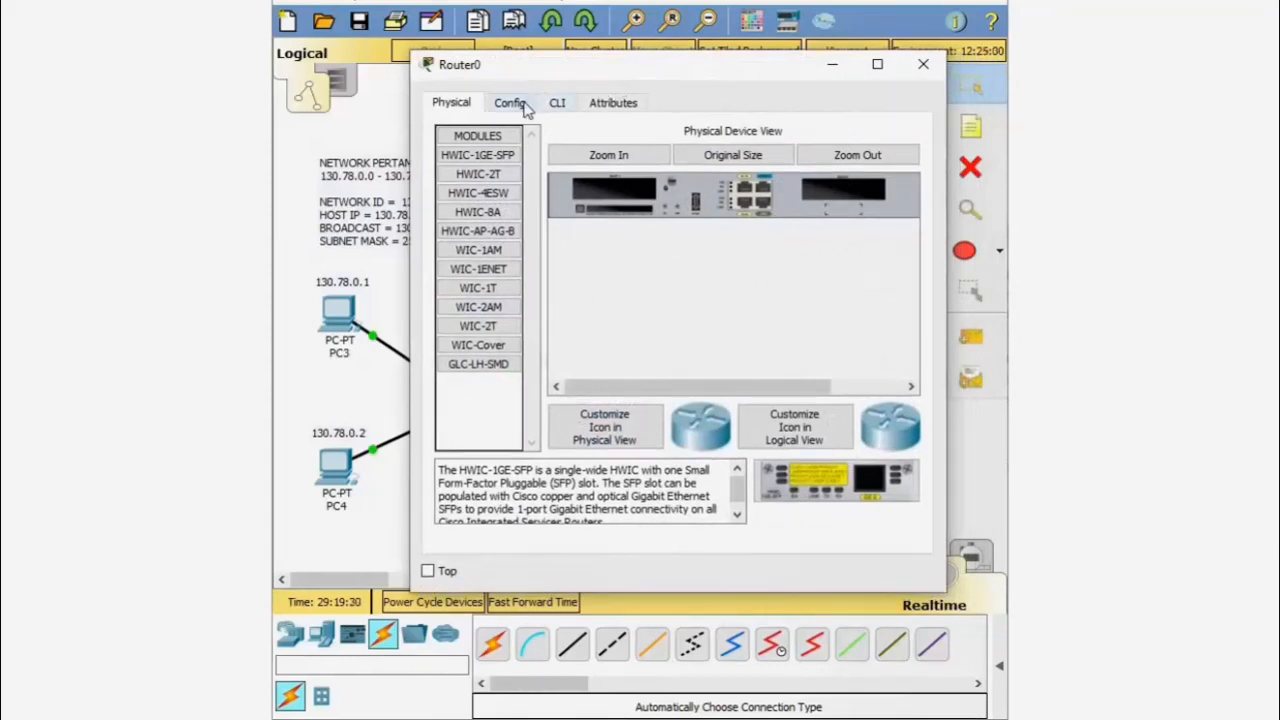
pyautogui.click(525, 107)
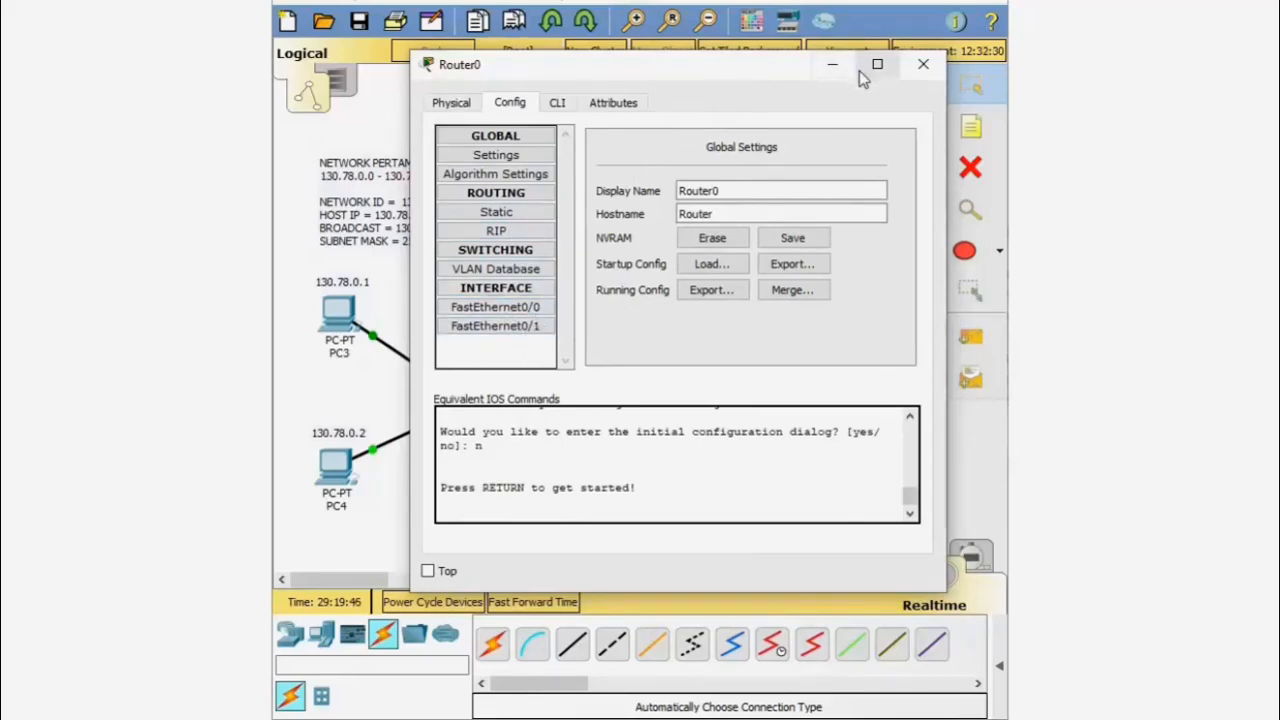
pyautogui.click(923, 64)
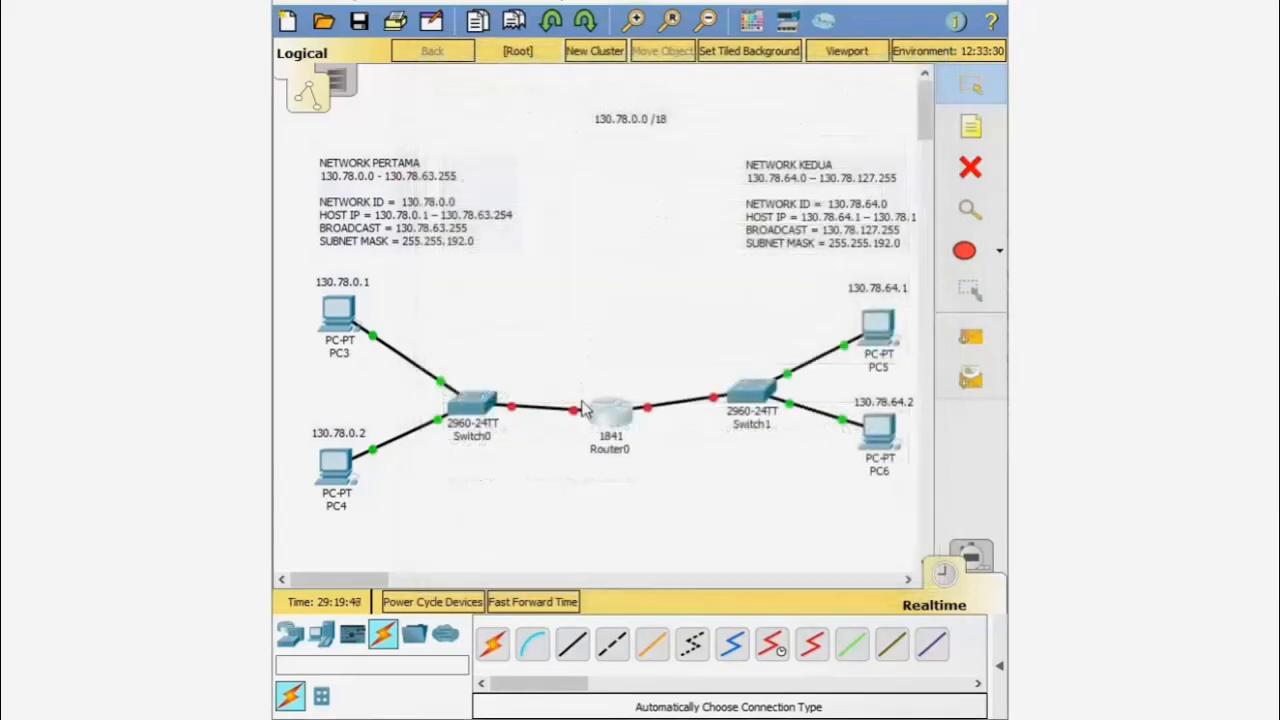
pyautogui.moveTo(578, 420)
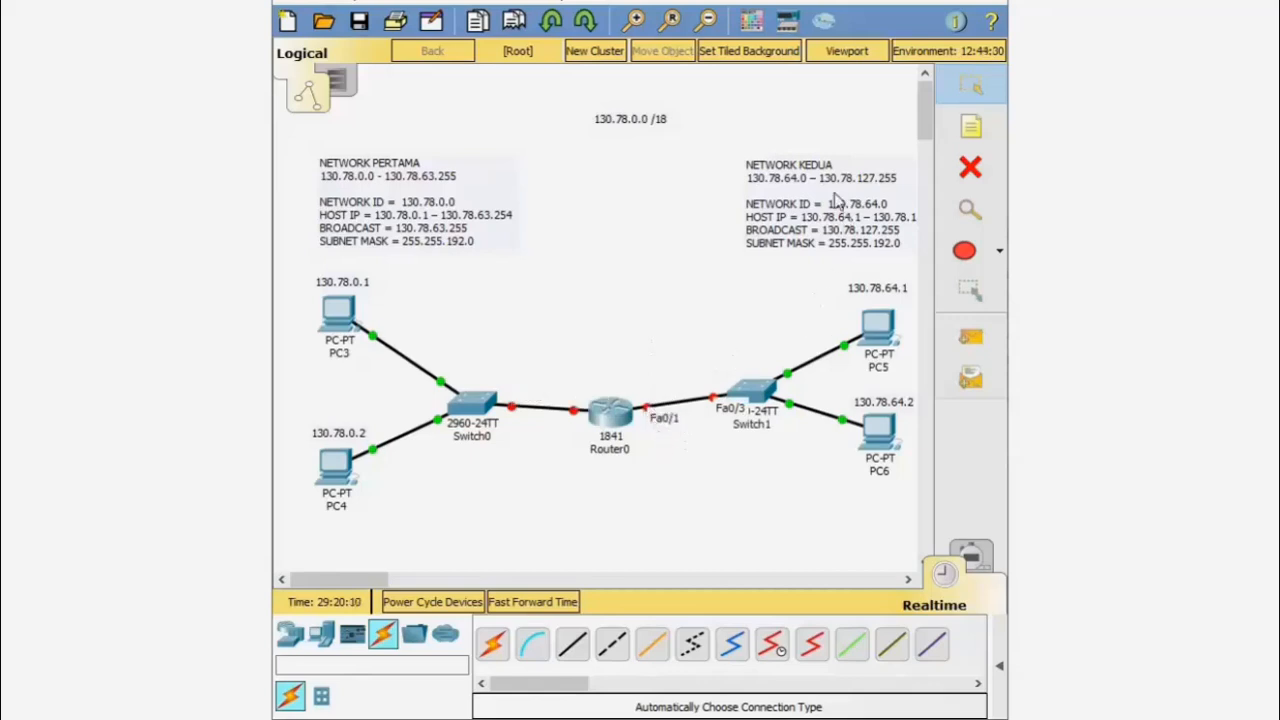
pyautogui.click(615, 420)
pyautogui.moveTo(953, 79); pyautogui.dragTo(789, 101)
# - Show Router0's FastEthernet0/0 interface settings with the window resized into view
pyautogui.click(651, 338)
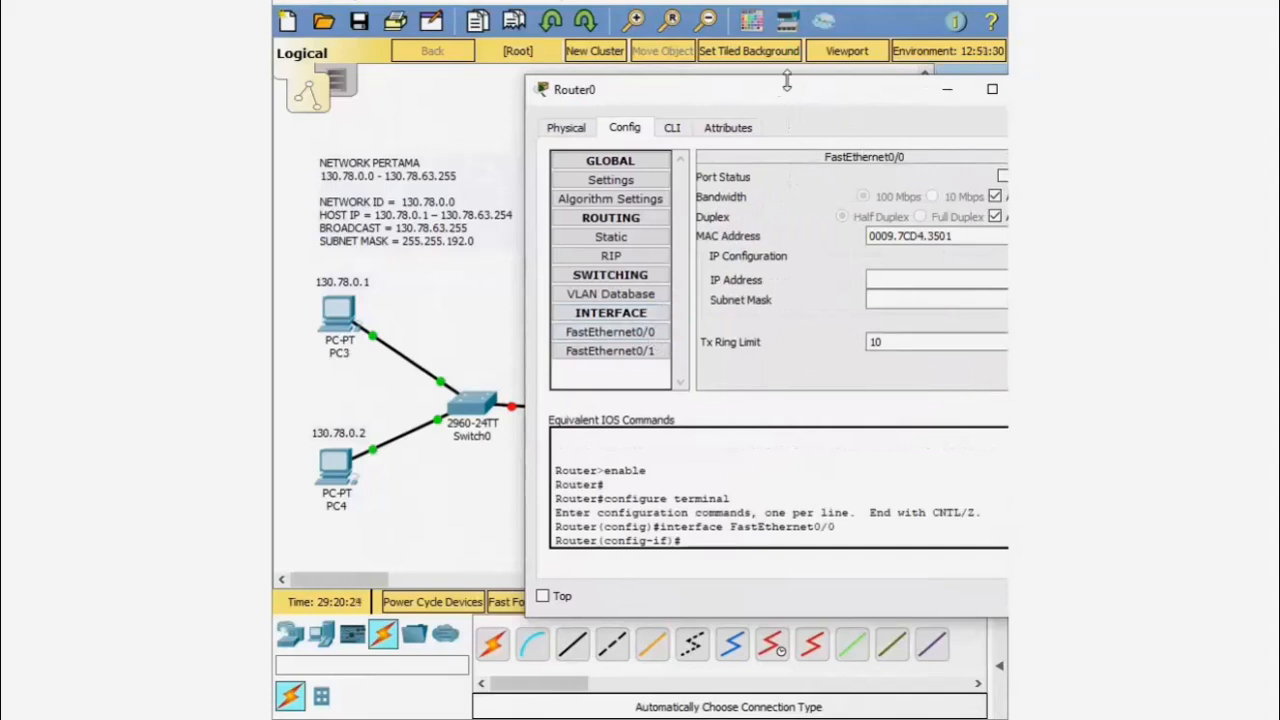
pyautogui.moveTo(780, 94); pyautogui.dragTo(735, 94)
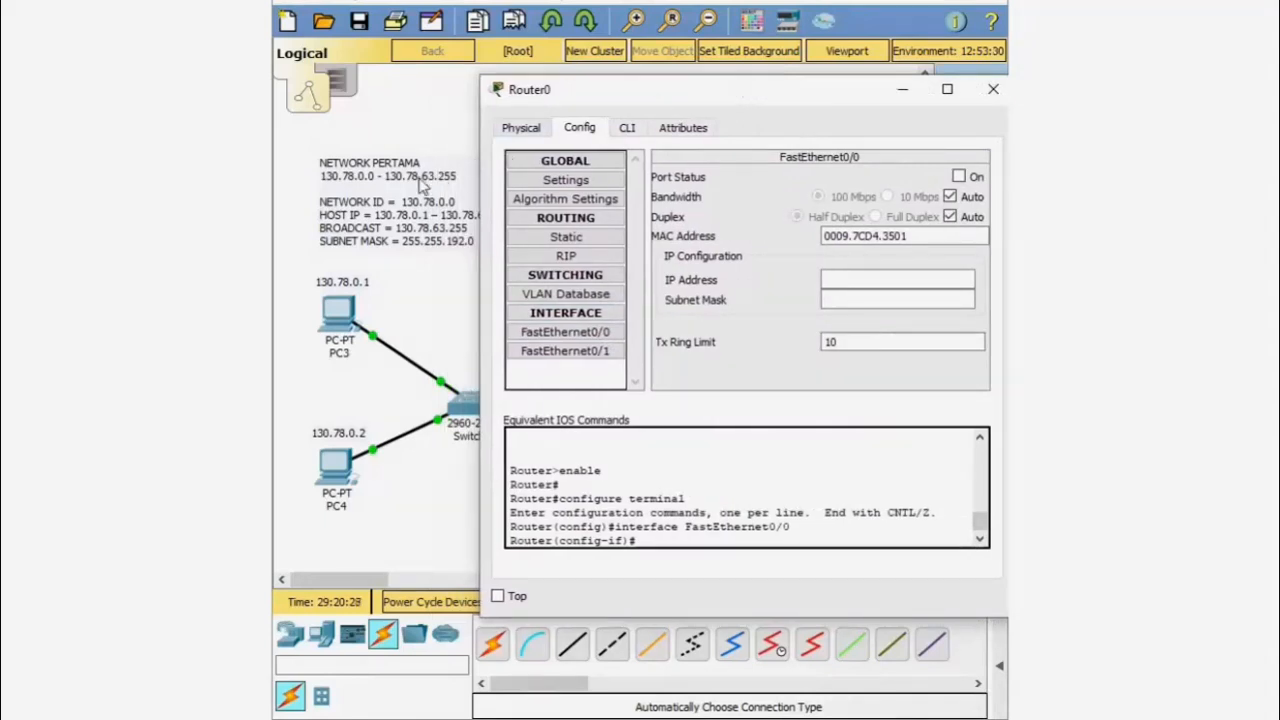
pyautogui.moveTo(647, 80); pyautogui.dragTo(619, 440)
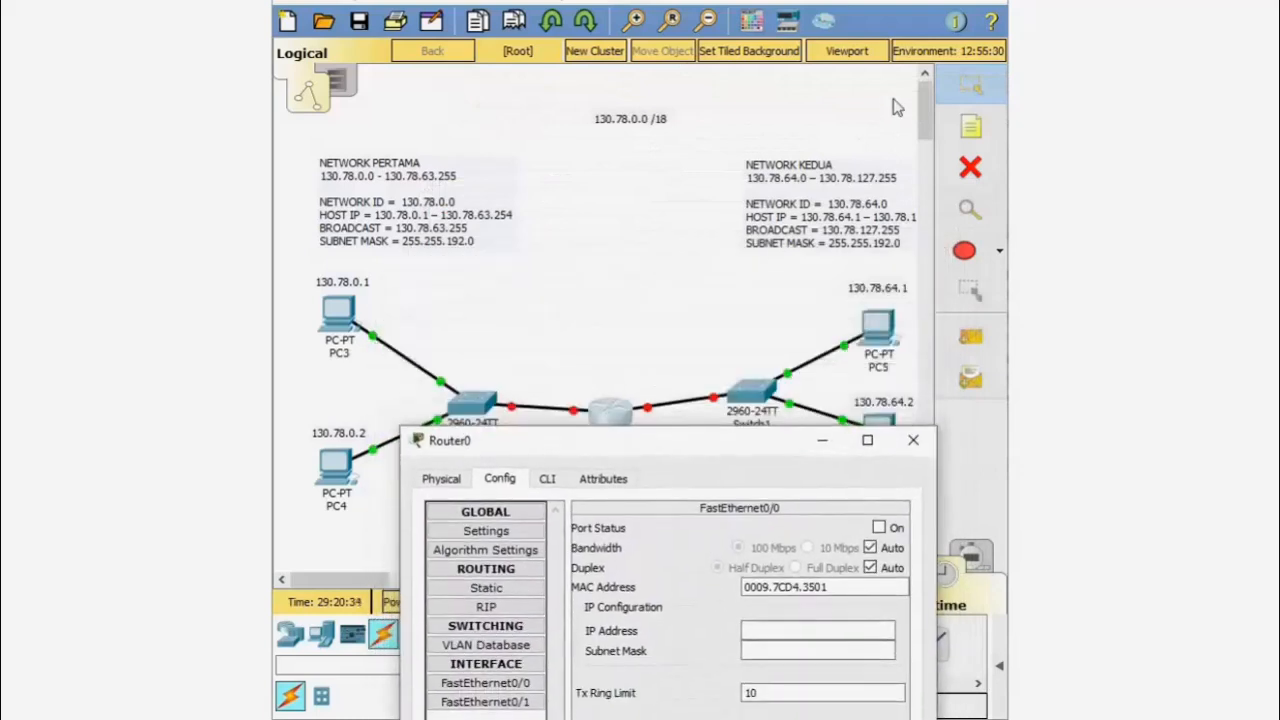
pyautogui.moveTo(926, 104); pyautogui.dragTo(926, 108)
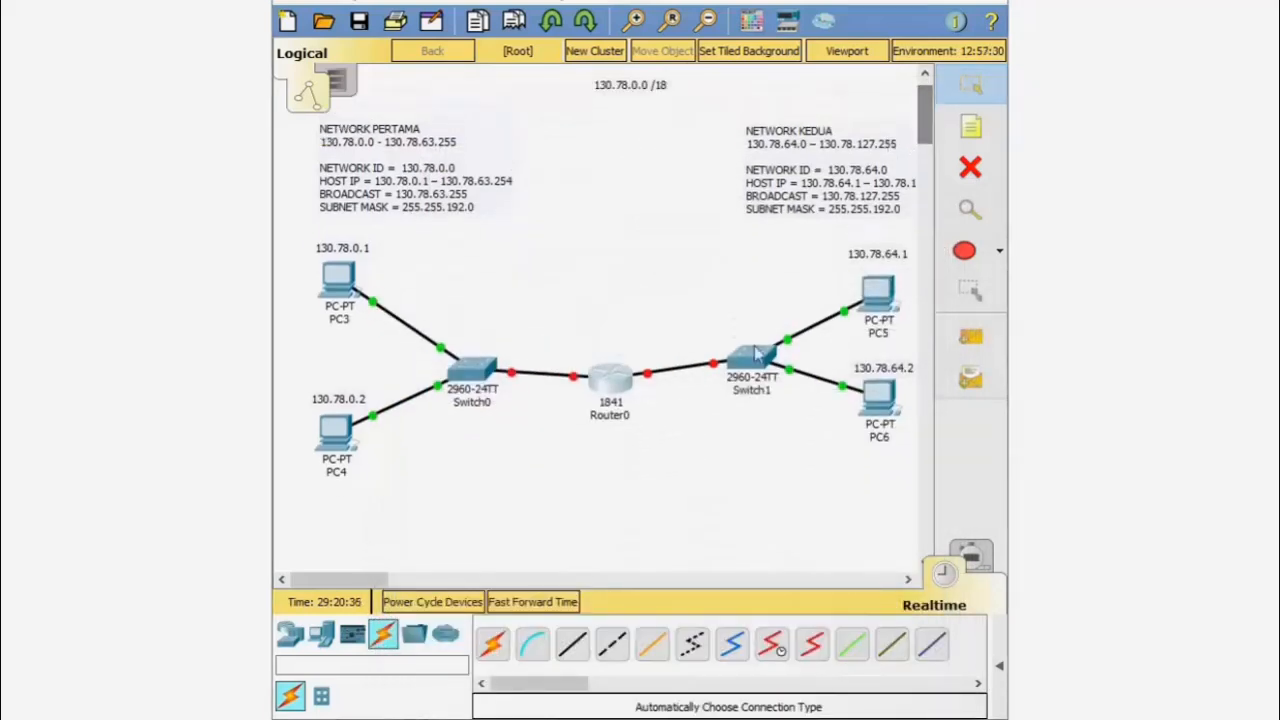
pyautogui.moveTo(618, 712)
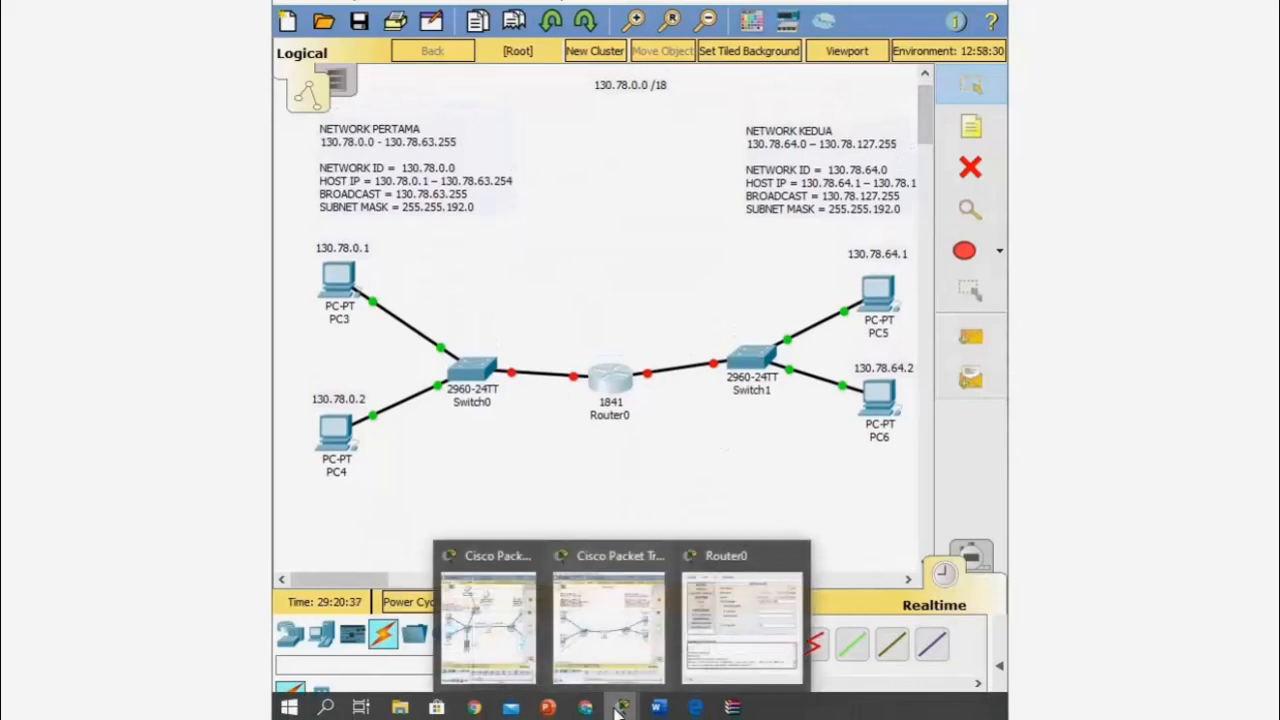
pyautogui.click(738, 642)
# - Give FastEthernet0/0 IP 130.78.63.254, mask 255.255.192.0, and switch the port on
pyautogui.click(768, 637)
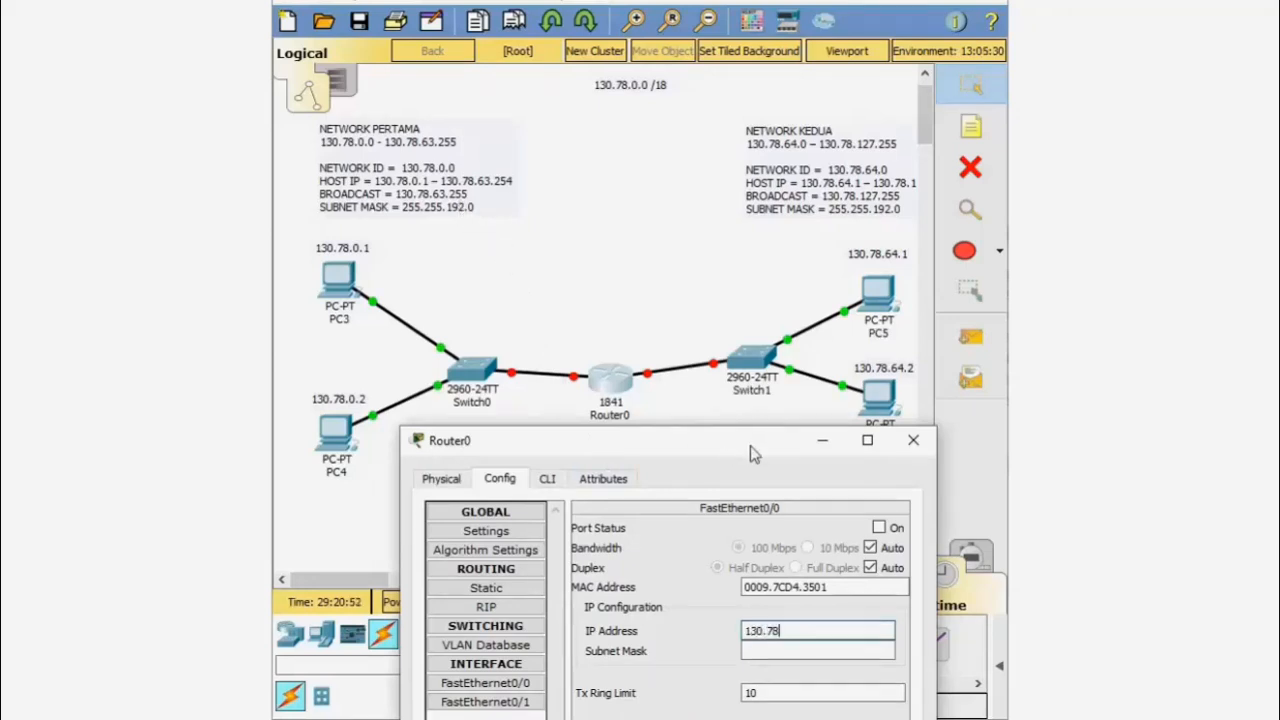
pyautogui.write('3.254')
pyautogui.click(814, 660)
pyautogui.click(814, 654)
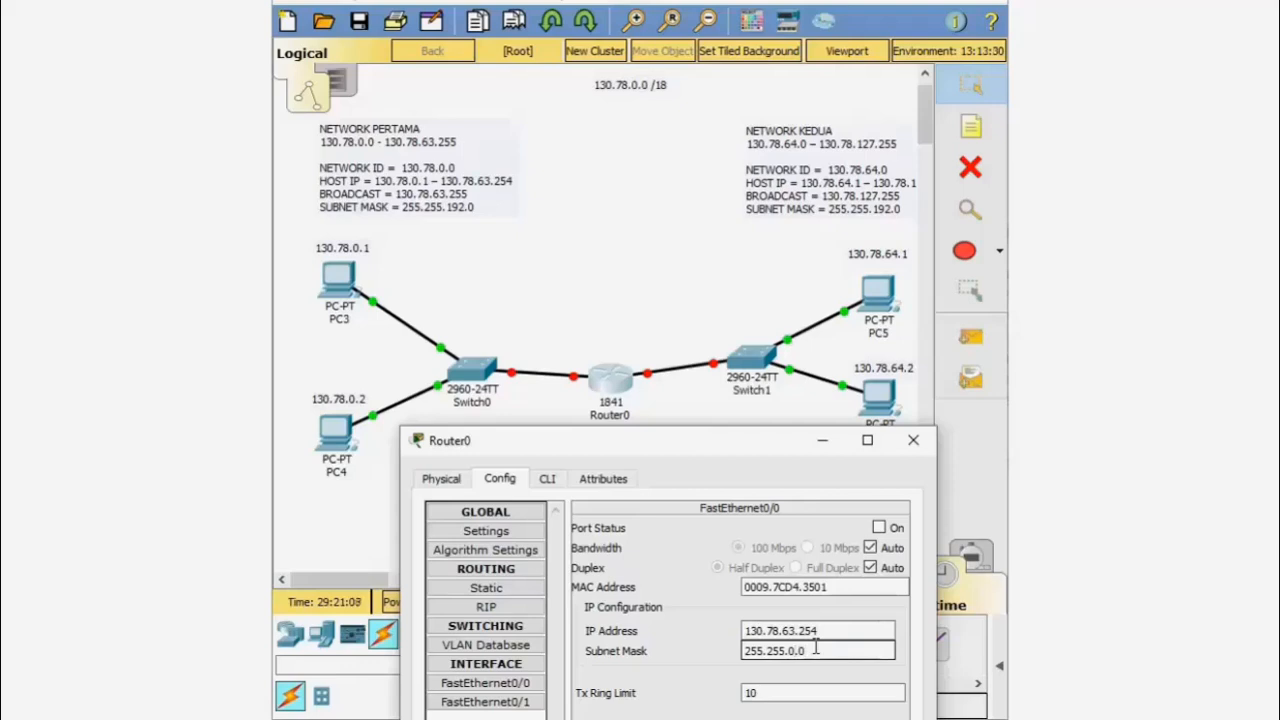
pyautogui.press('BackSpace')
pyautogui.press('BackSpace')
pyautogui.write('192.')
pyautogui.moveTo(730, 450); pyautogui.dragTo(715, 428)
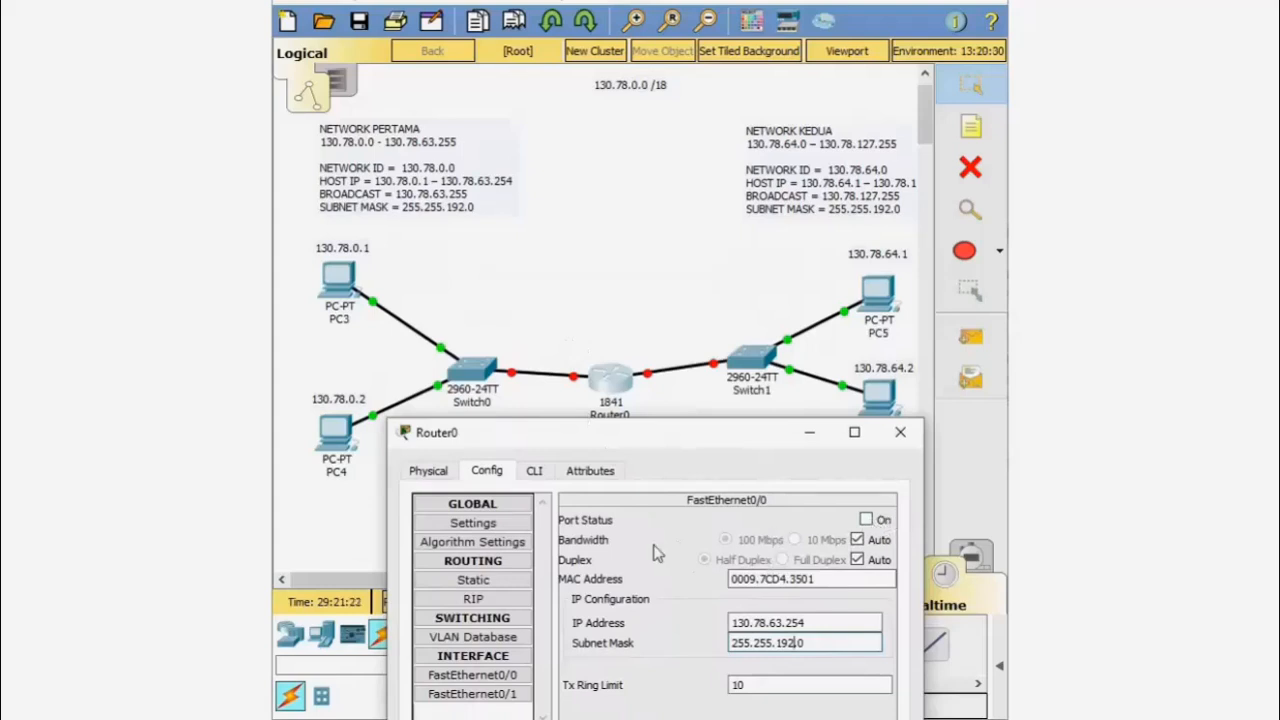
pyautogui.click(866, 520)
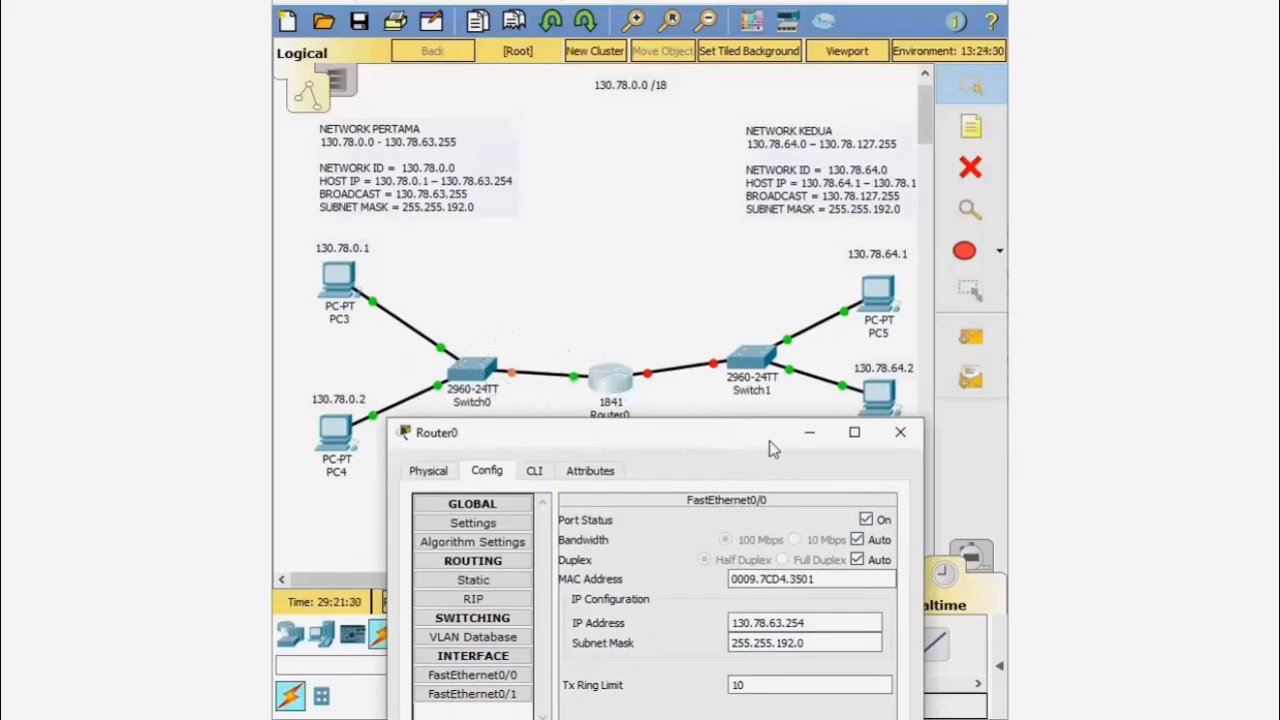
pyautogui.moveTo(733, 447); pyautogui.dragTo(781, 426)
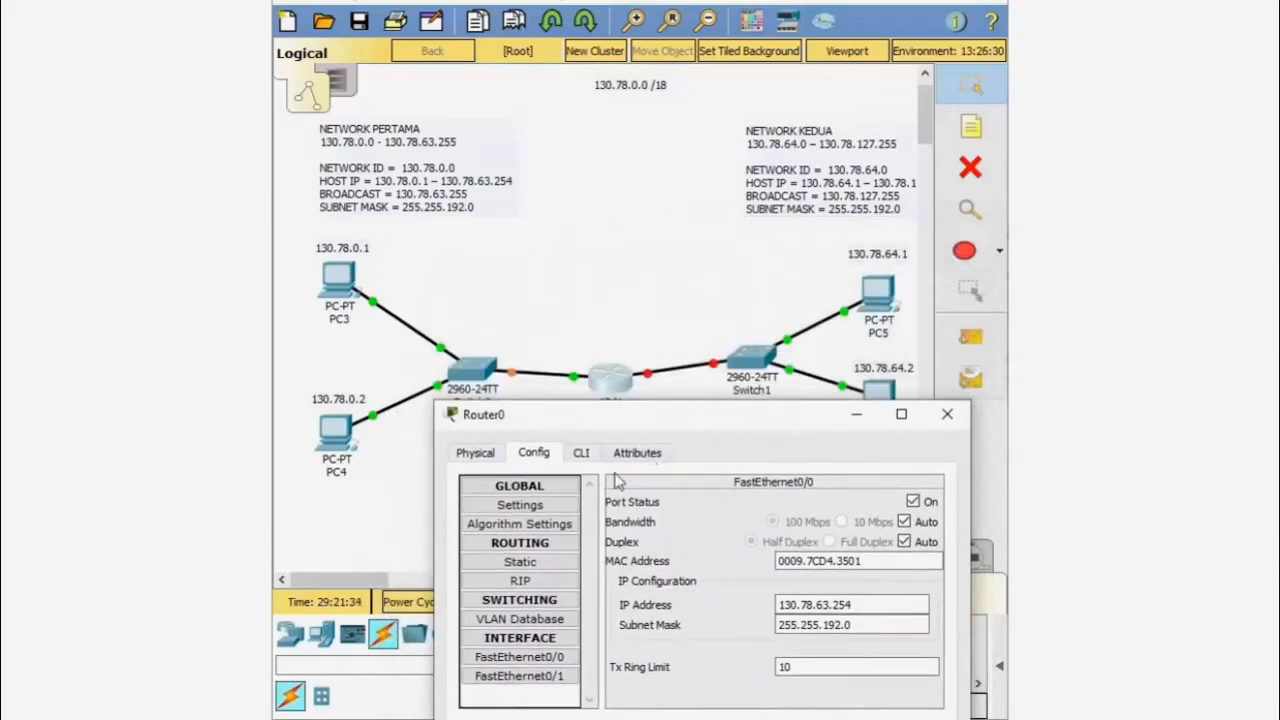
pyautogui.click(485, 676)
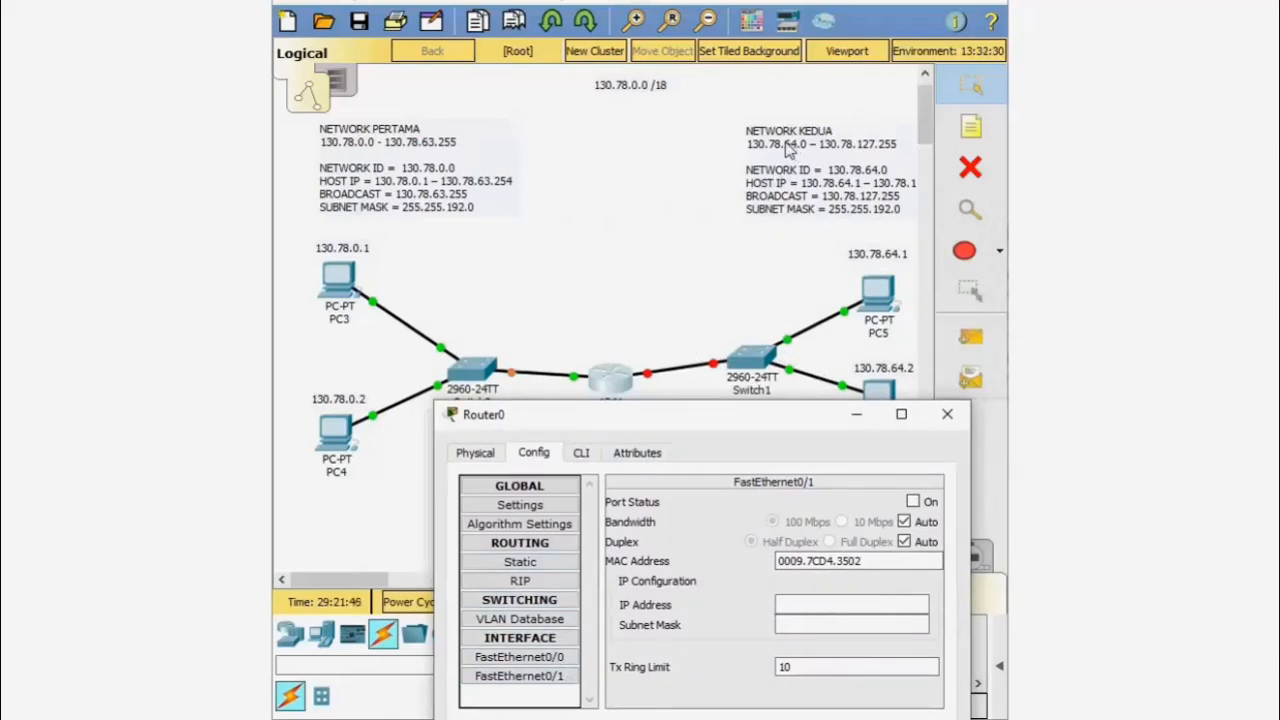
# - Address FastEthernet0/1 as 130.78.127.254/255.255.192.0, turn the port on, and close Router0
pyautogui.click(788, 606)
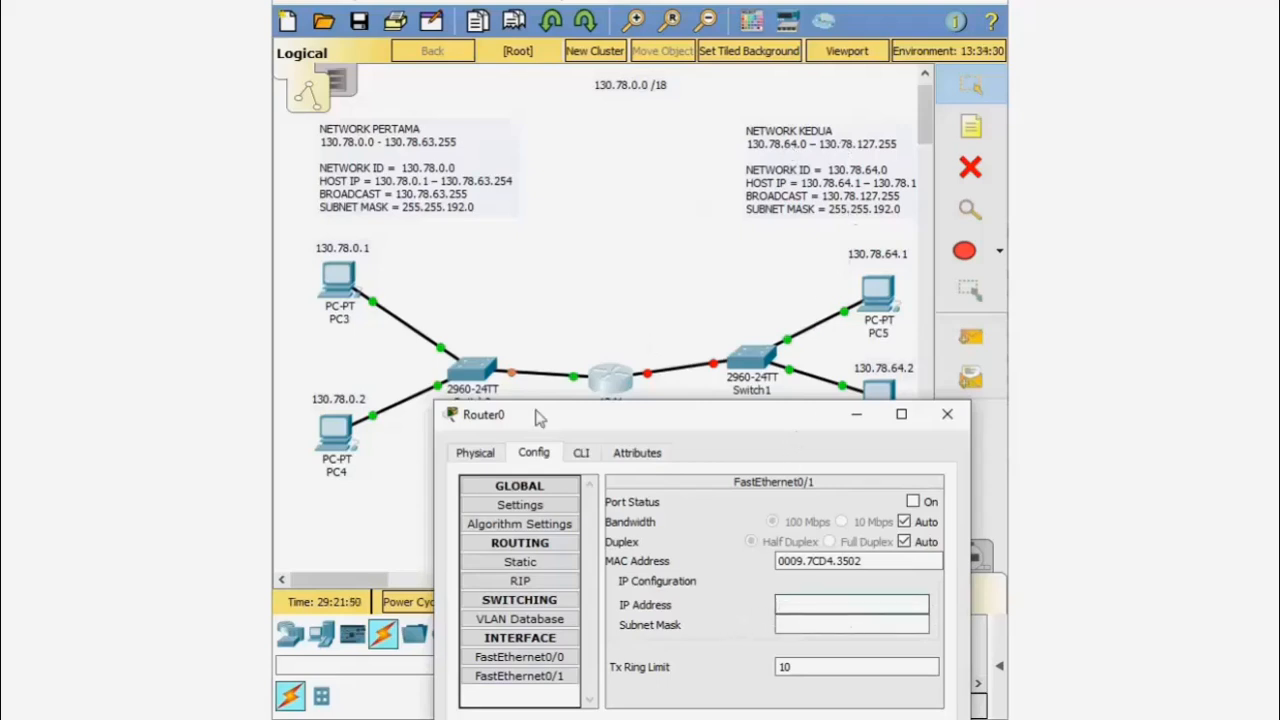
pyautogui.moveTo(322, 584); pyautogui.dragTo(332, 584)
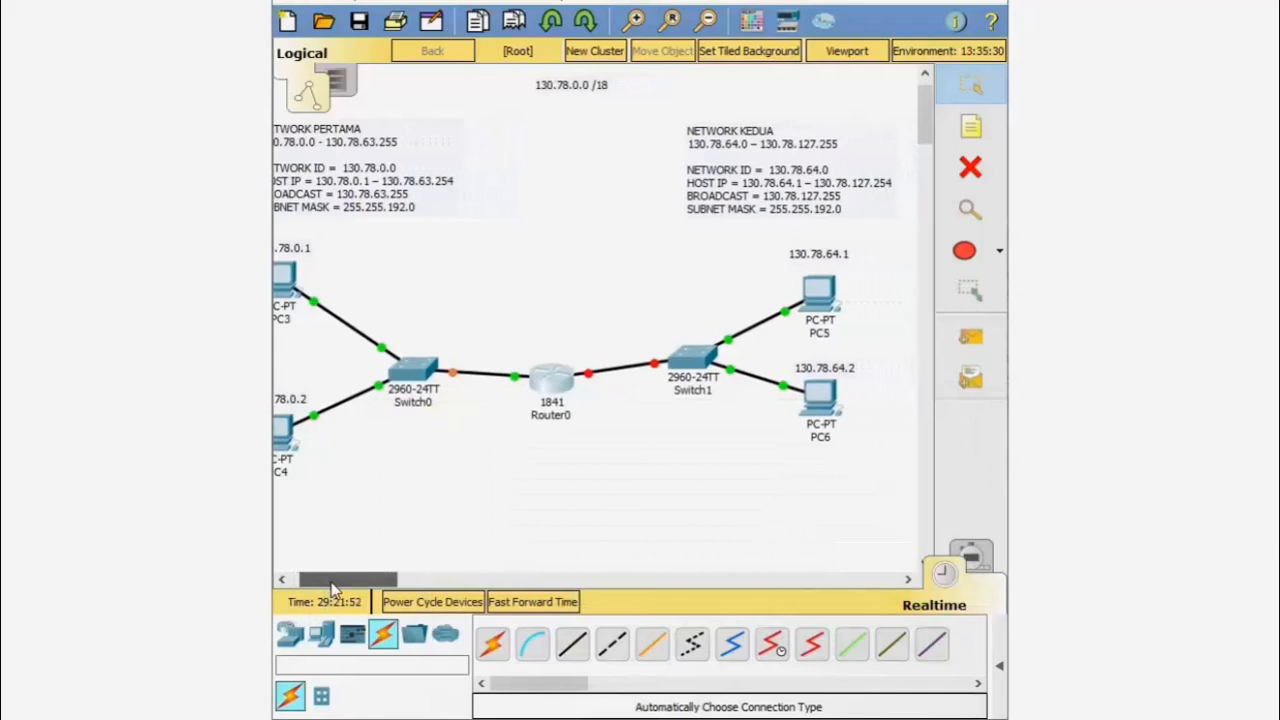
pyautogui.moveTo(621, 707)
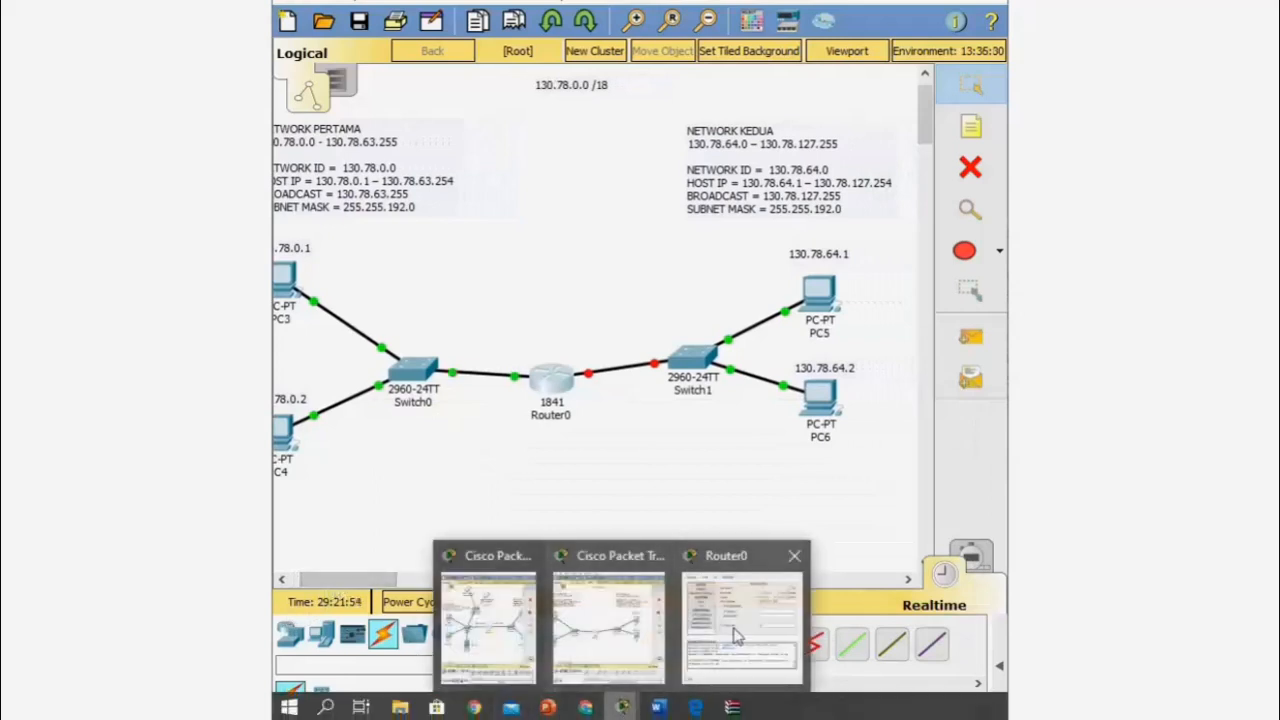
pyautogui.click(738, 635)
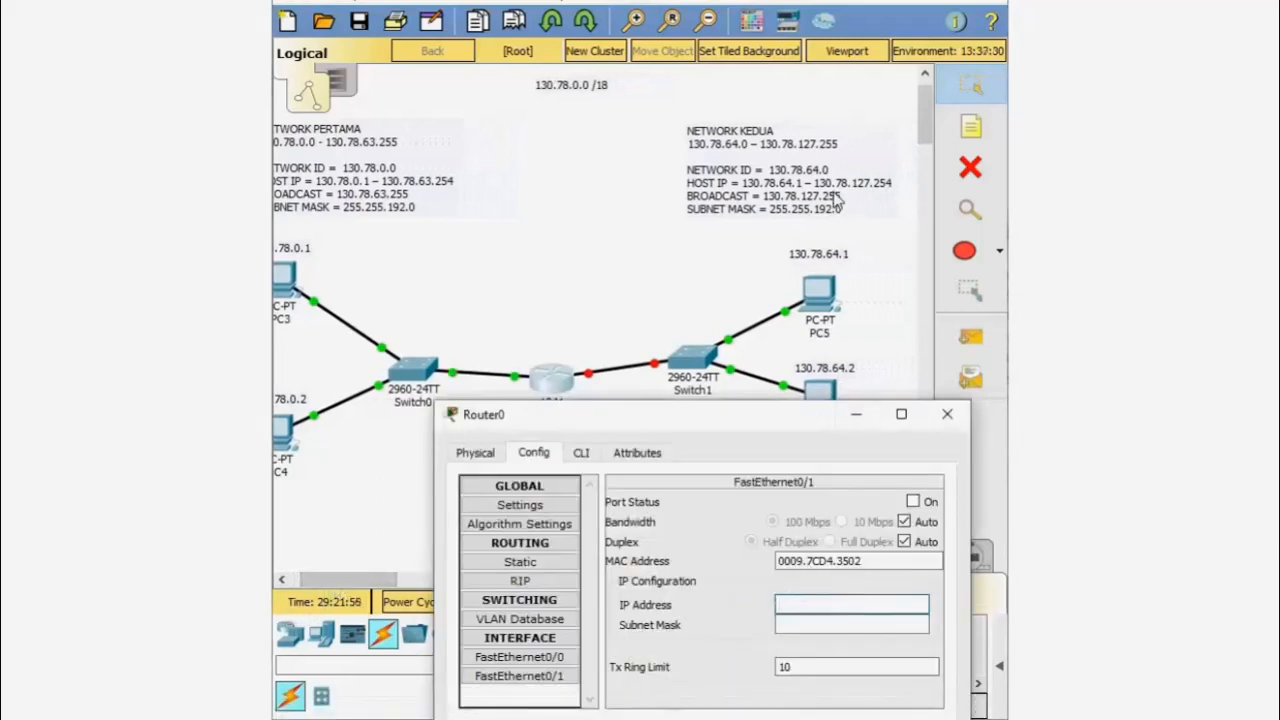
pyautogui.click(842, 604)
pyautogui.write('130.78.127.254')
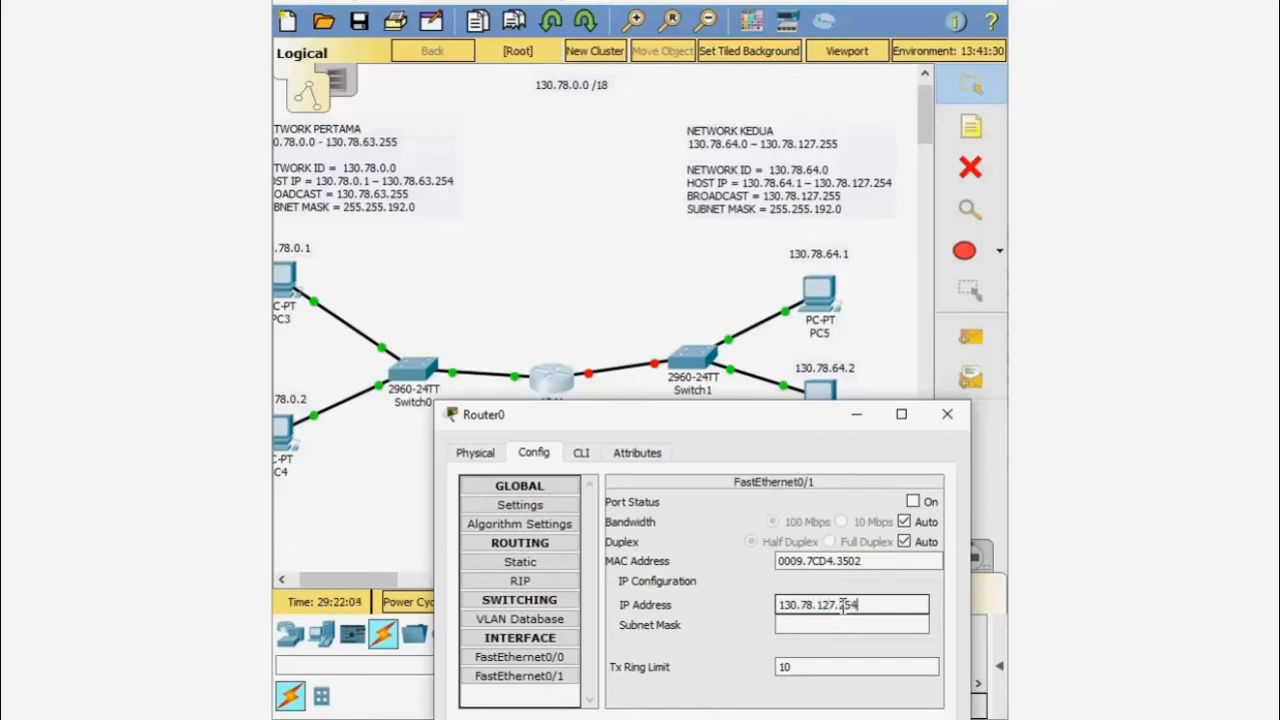
pyautogui.click(842, 624)
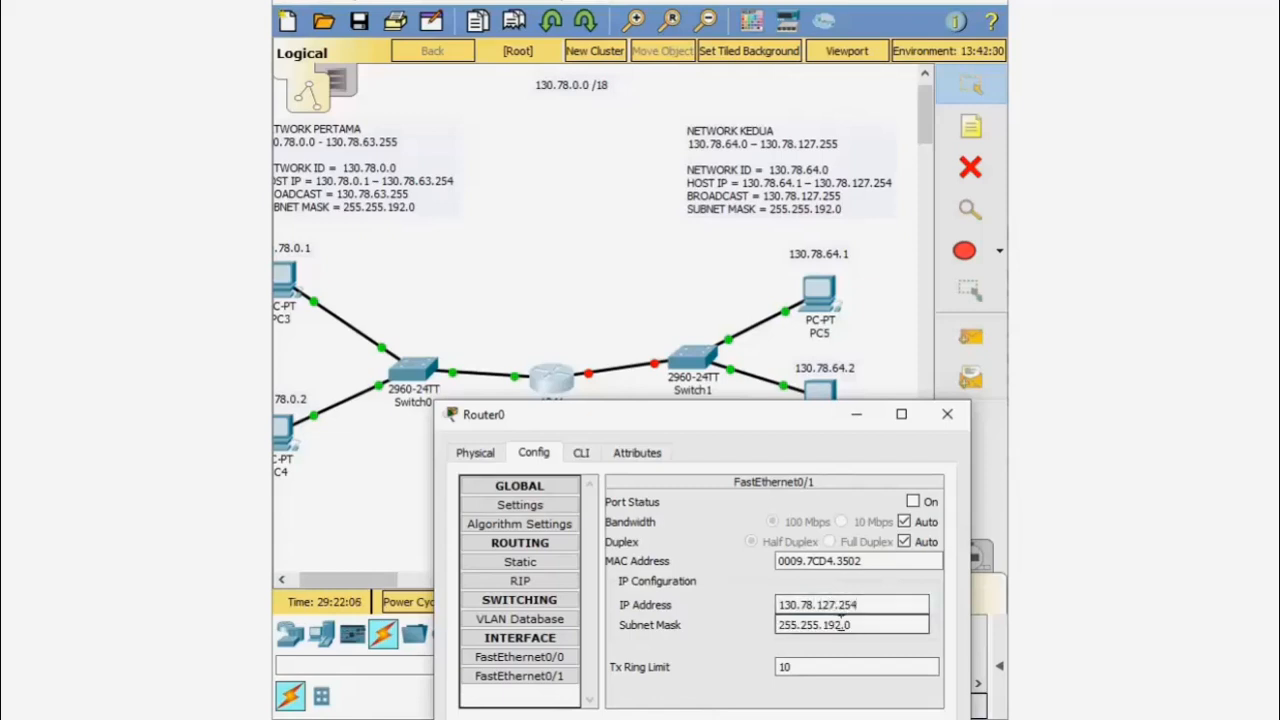
pyautogui.moveTo(784, 422); pyautogui.dragTo(770, 445)
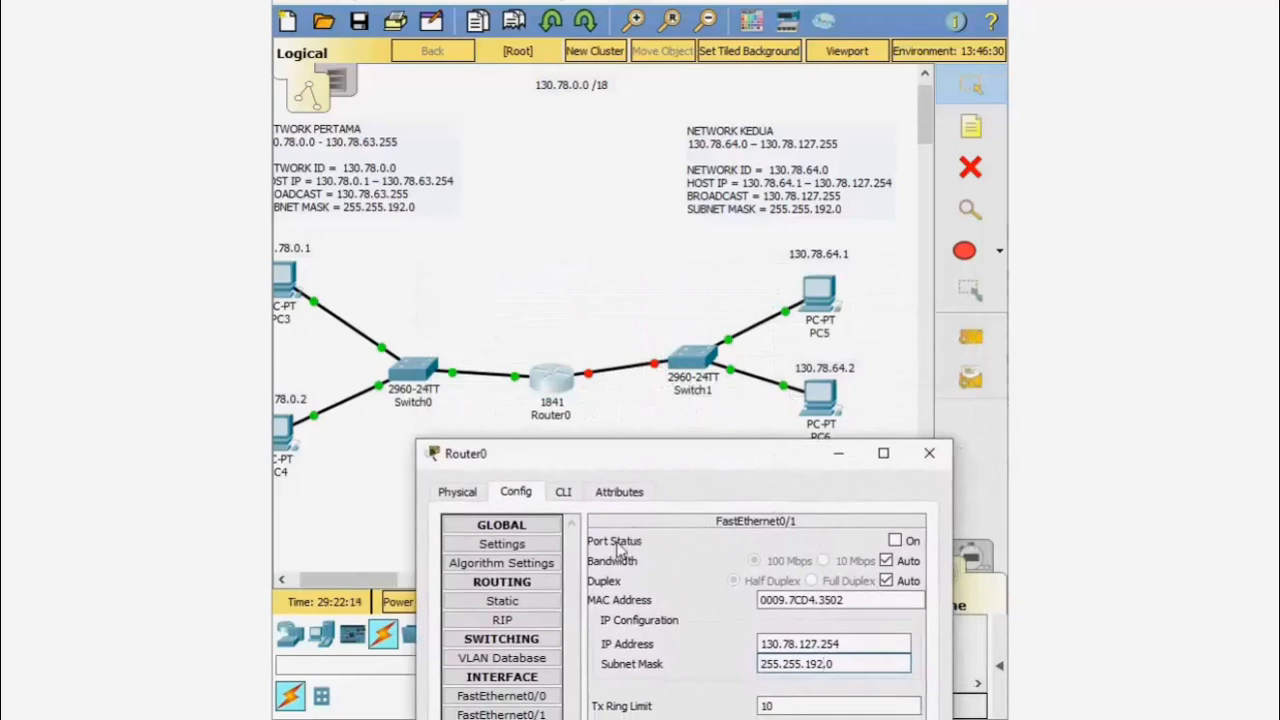
pyautogui.click(895, 541)
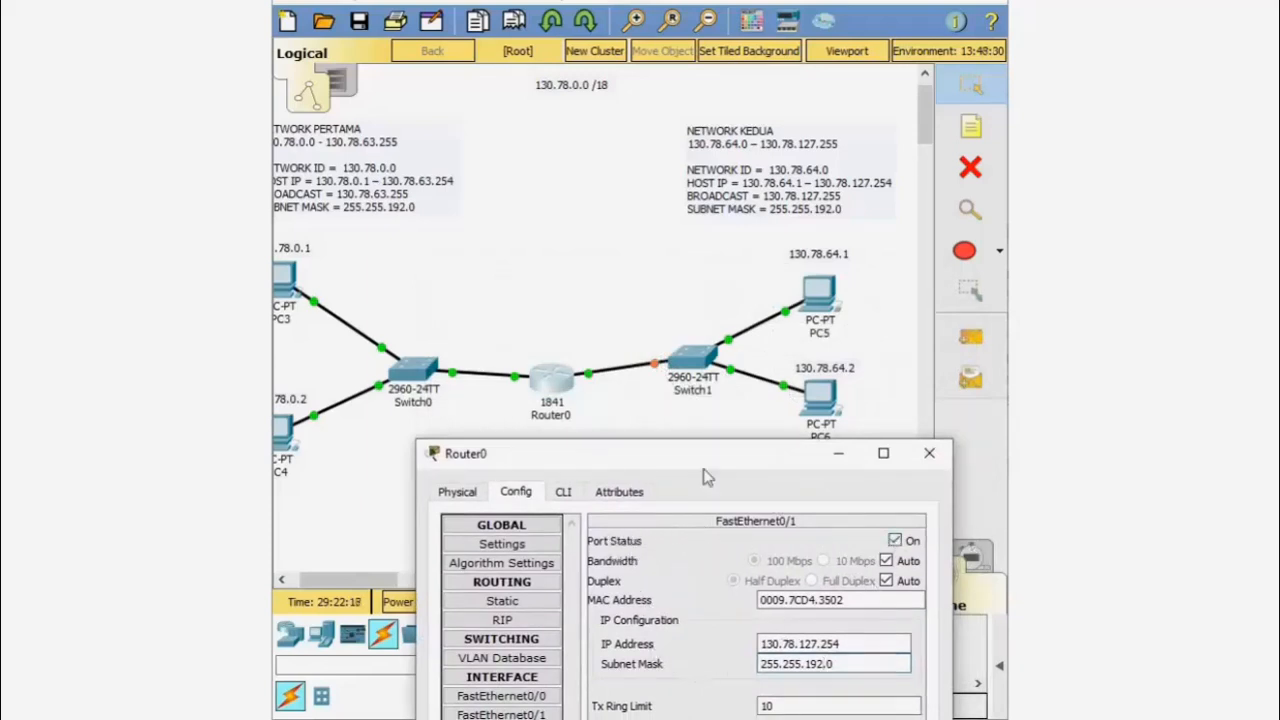
pyautogui.click(918, 455)
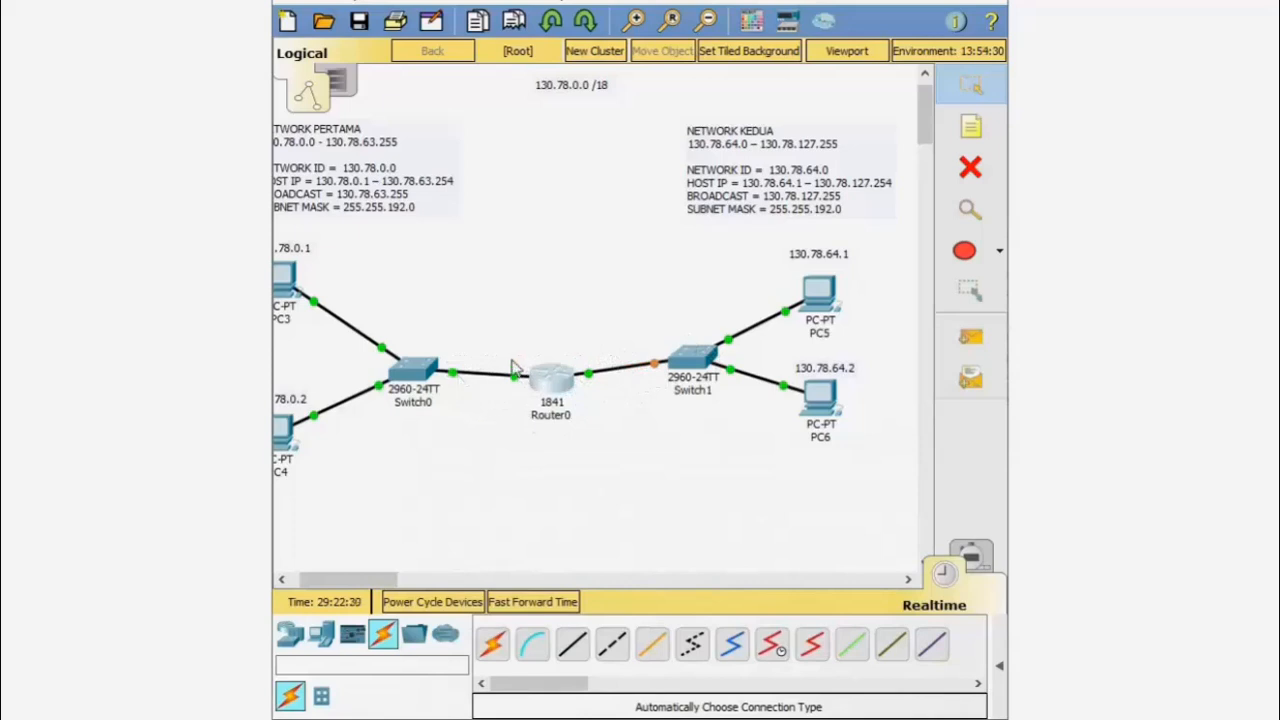
# - Add a note reading 130.78.63.254 above the Switch0–Router0 link
pyautogui.click(970, 126)
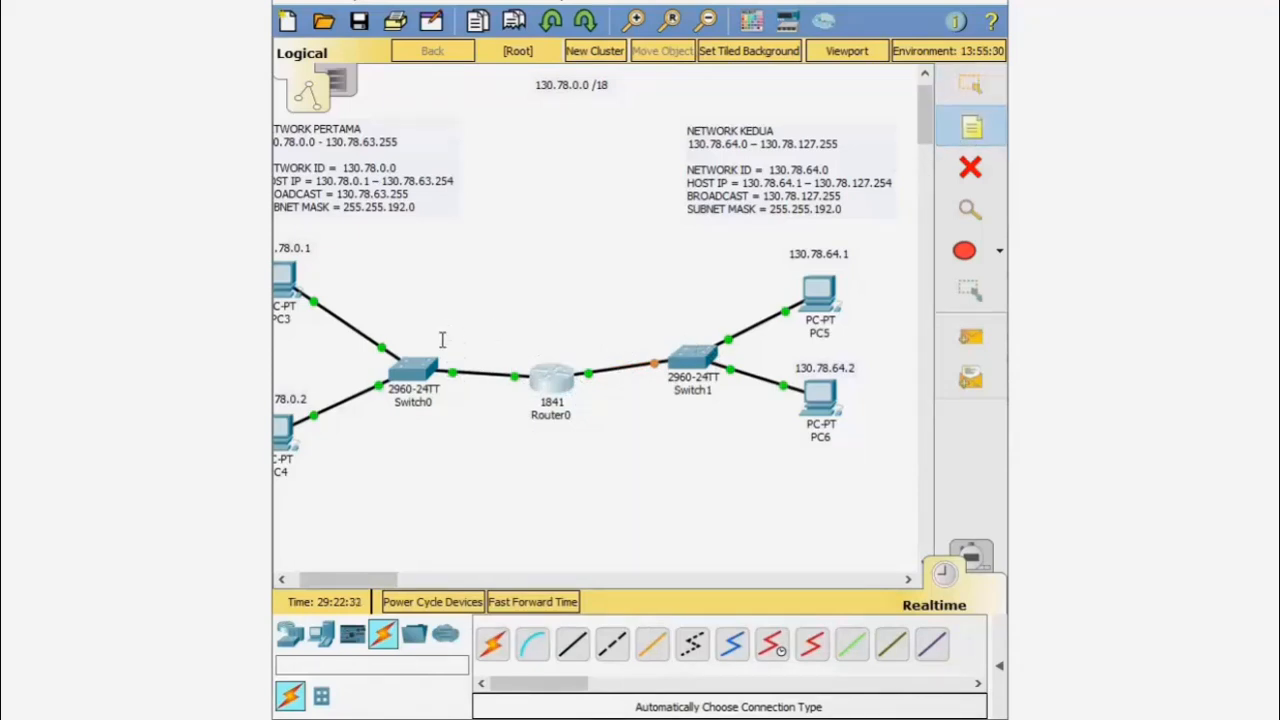
pyautogui.click(489, 360)
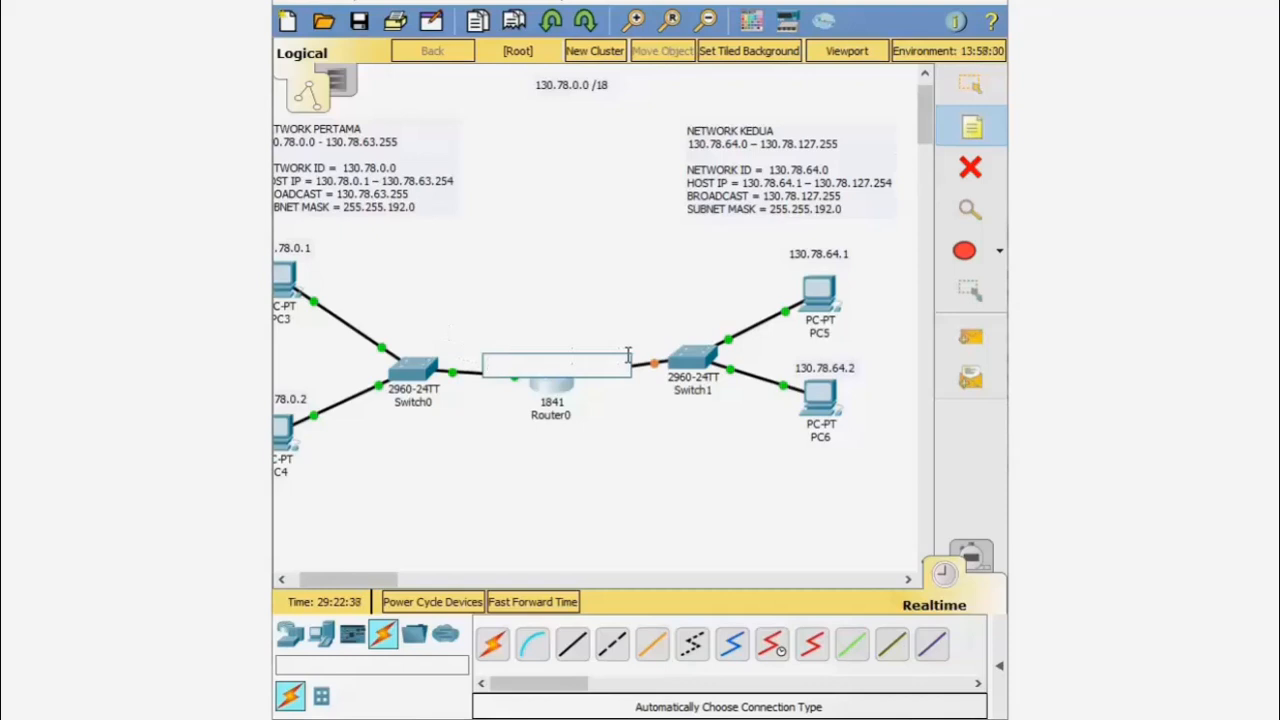
pyautogui.write('1')
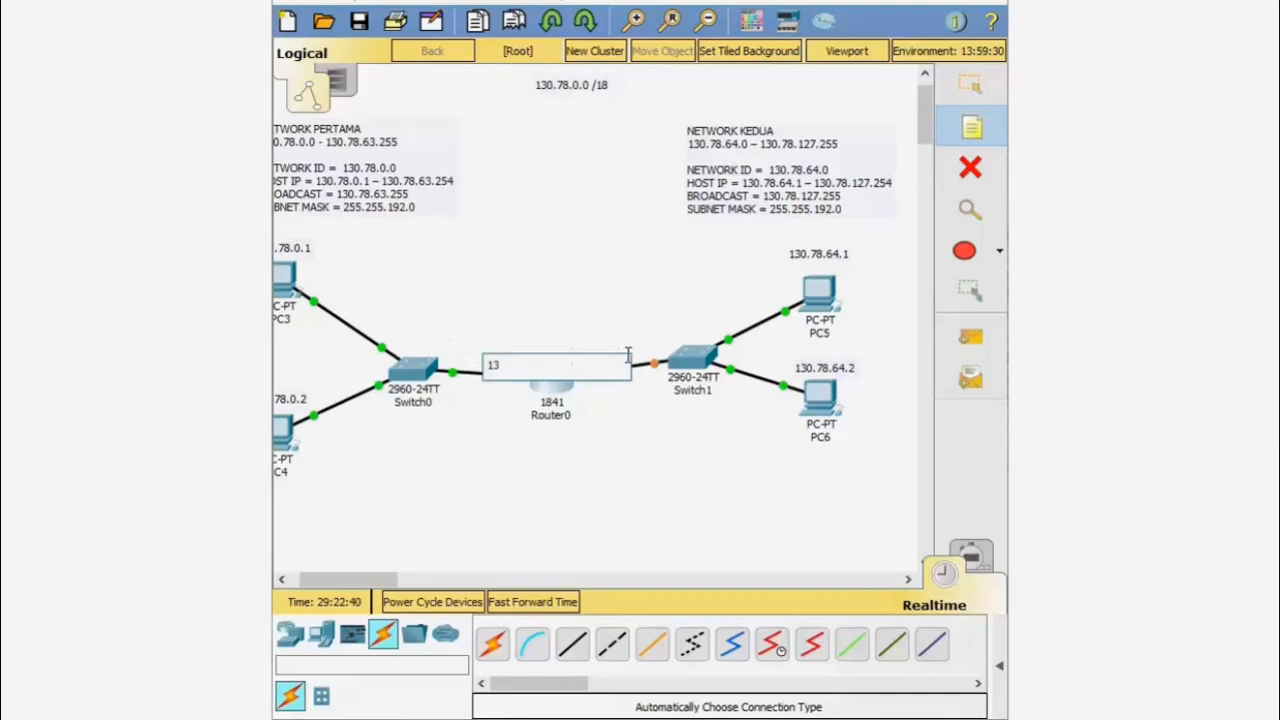
pyautogui.write('30.78.63.254')
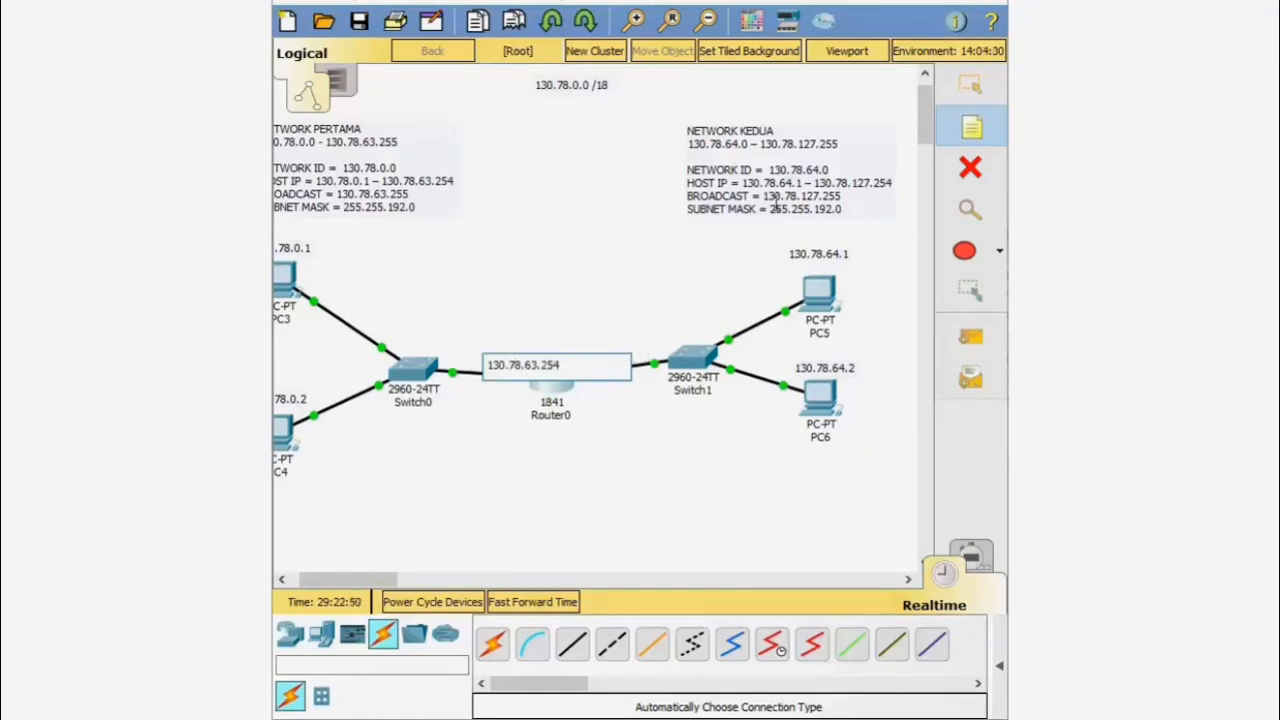
pyautogui.click(974, 100)
pyautogui.moveTo(533, 378); pyautogui.dragTo(505, 362)
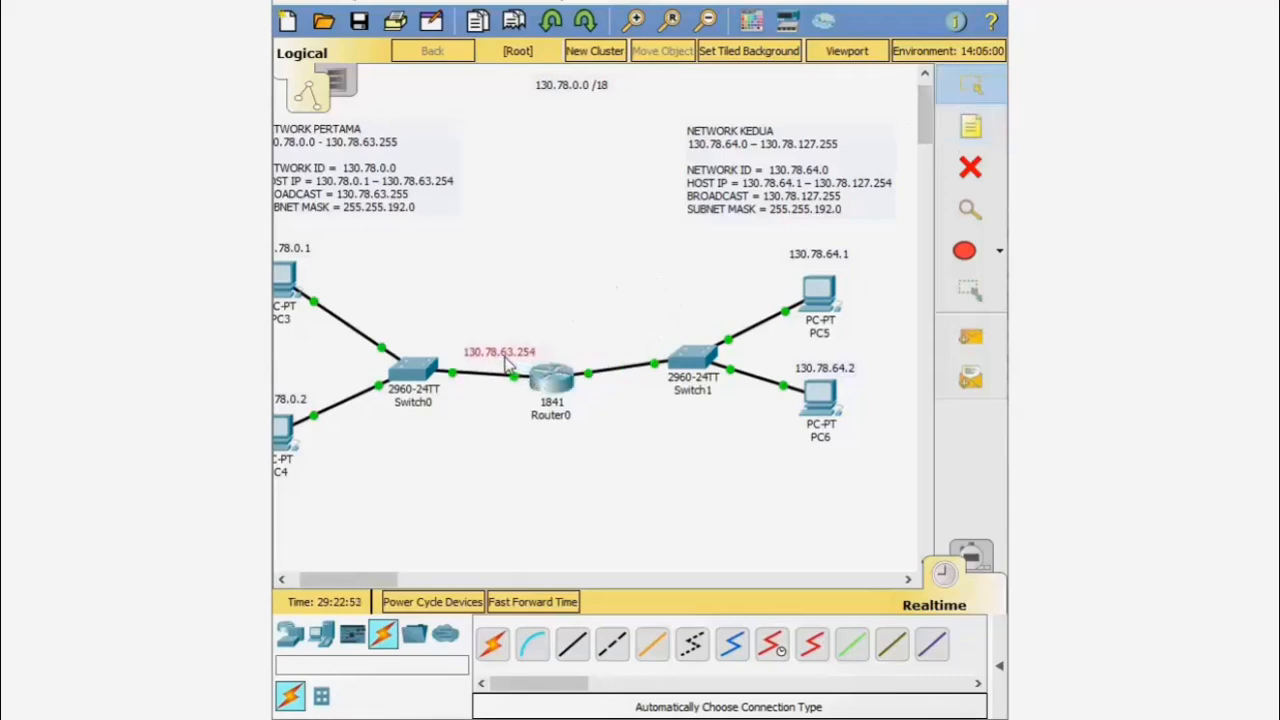
# - Add a note reading 130.78.127.254 above the Router0–Switch1 link
pyautogui.click(985, 135)
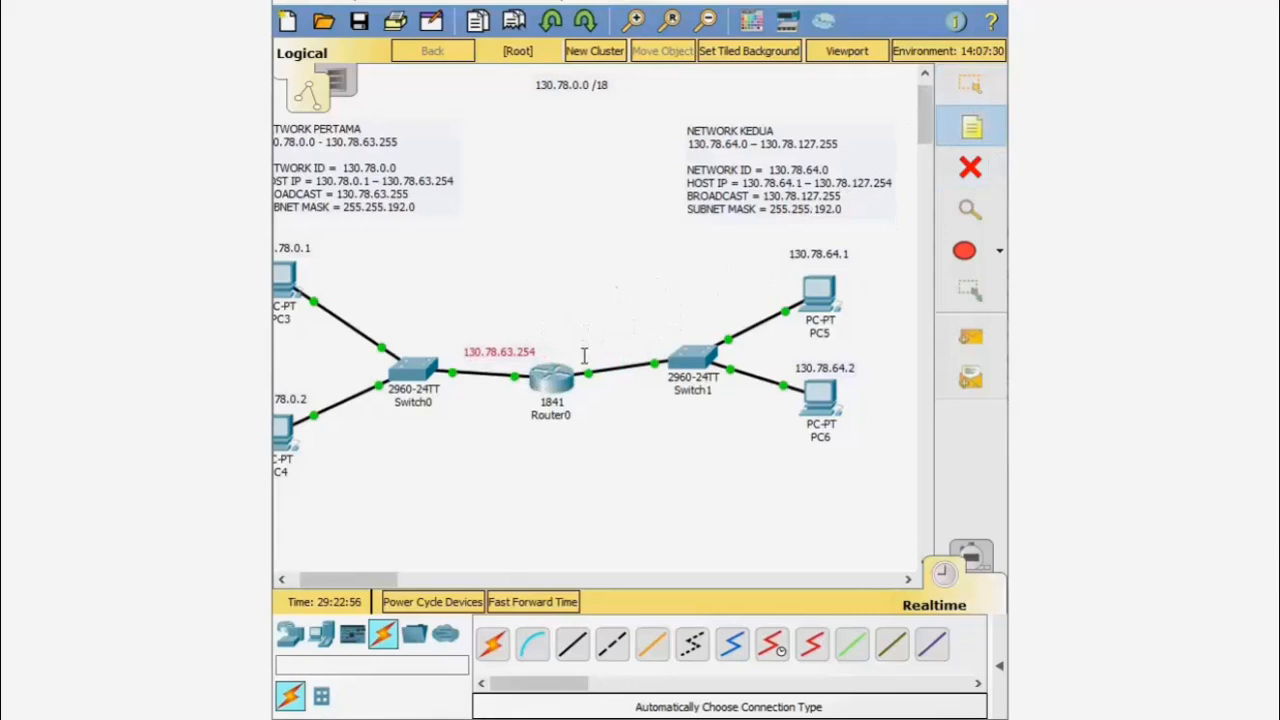
pyautogui.click(584, 356)
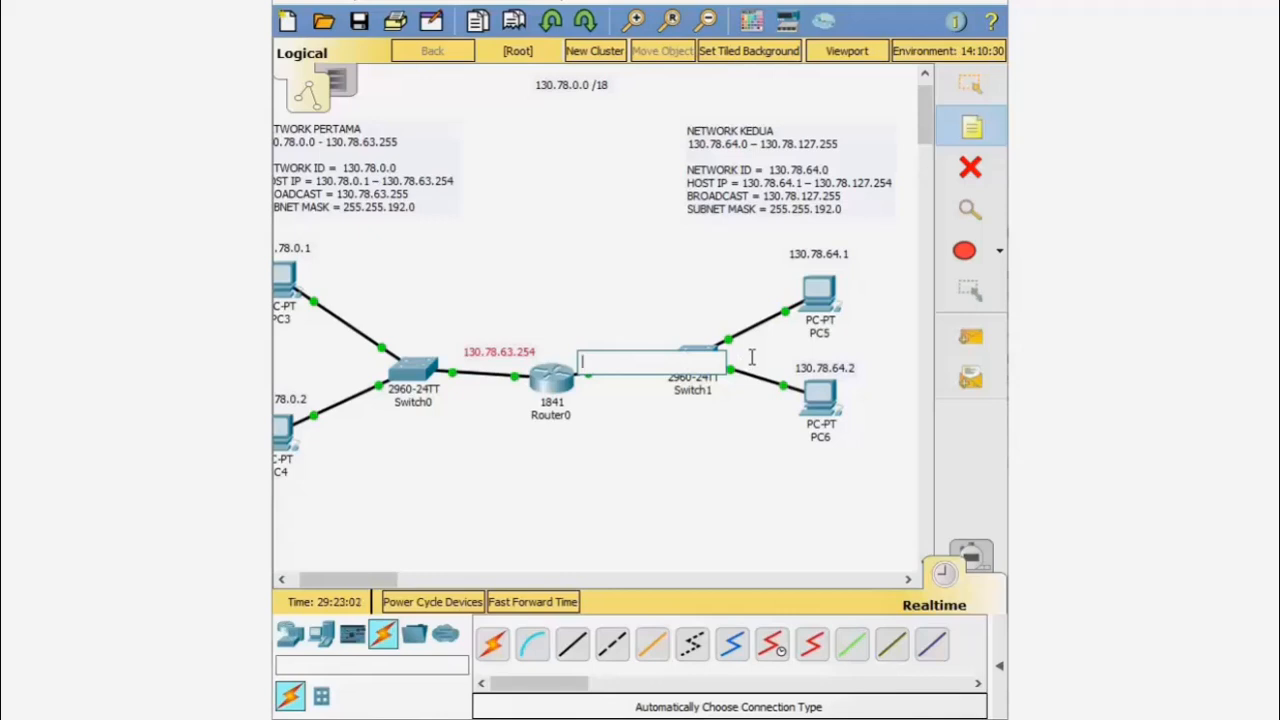
pyautogui.write('130.78.127.254')
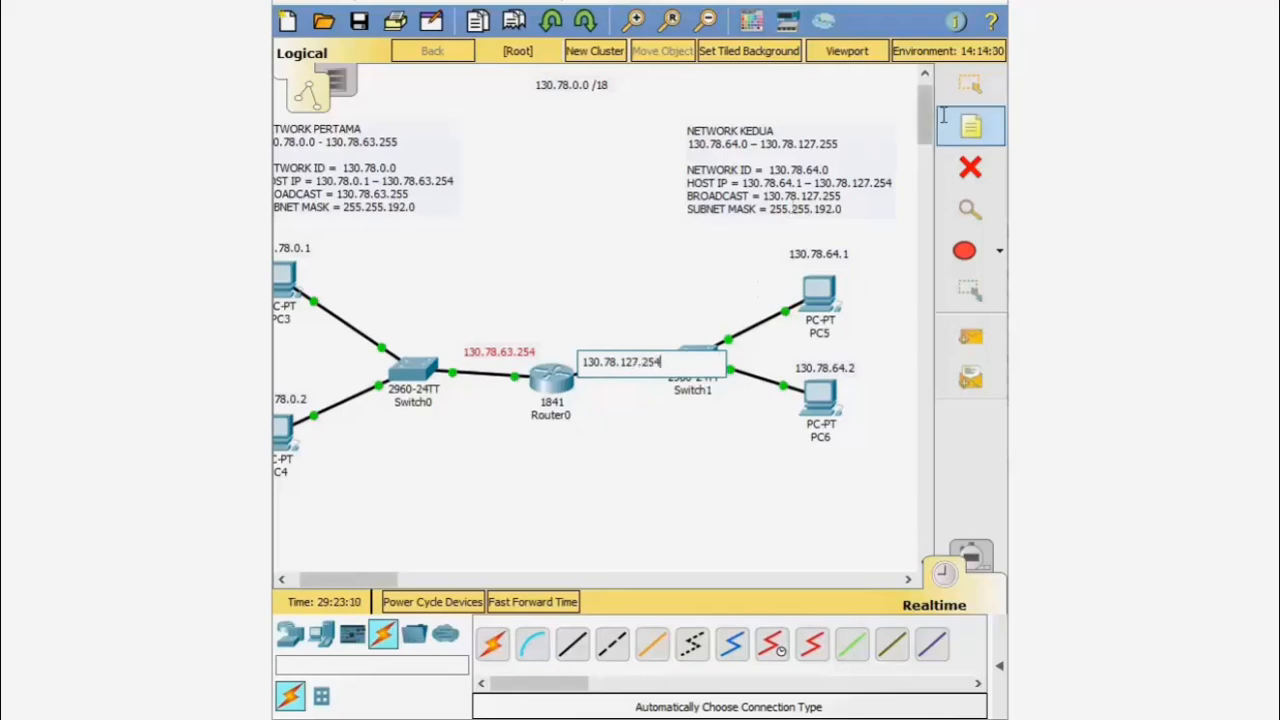
pyautogui.click(968, 86)
pyautogui.moveTo(650, 365); pyautogui.dragTo(640, 345)
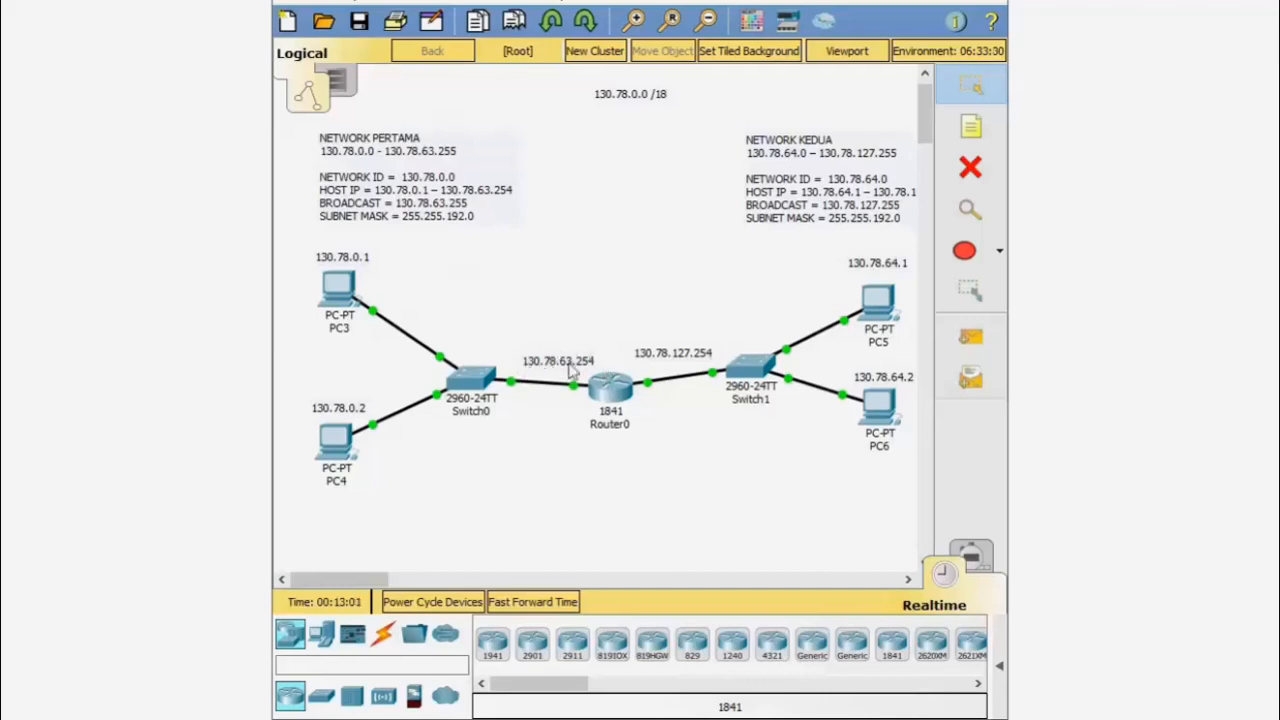
# - Open PC3's IP Configuration and select its 0.0.0.0 default gateway
pyautogui.click(337, 288)
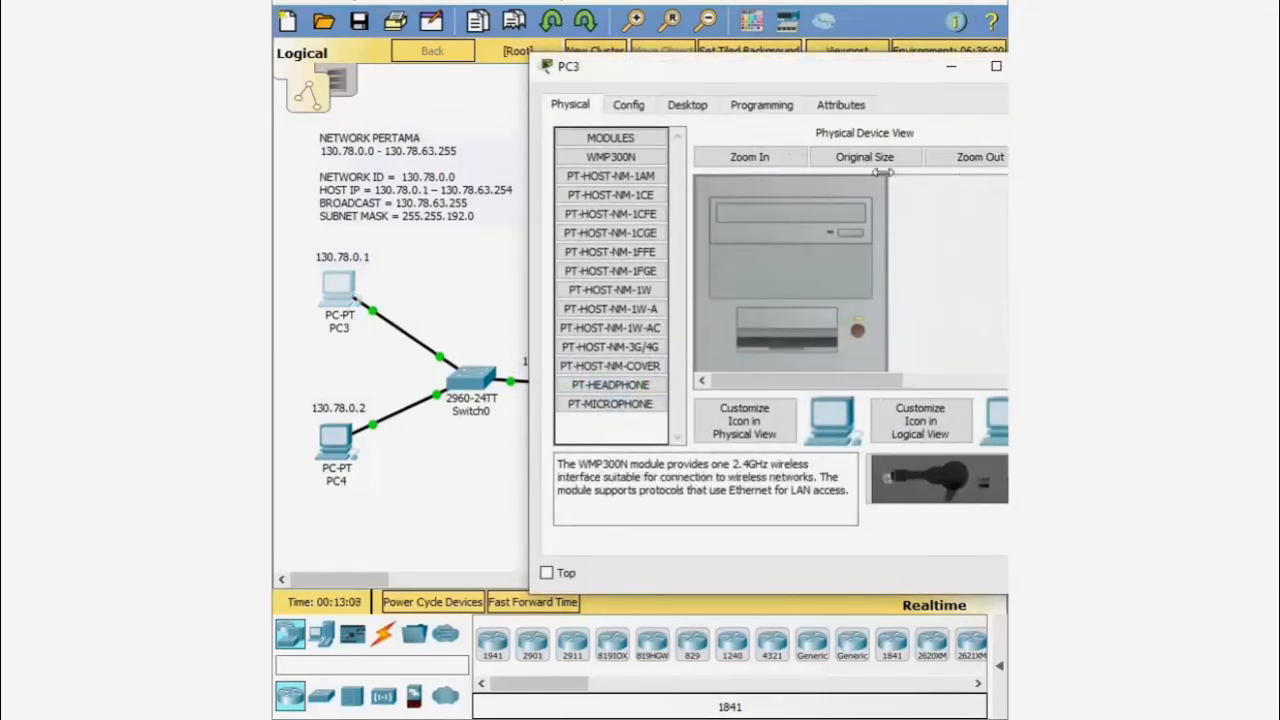
pyautogui.moveTo(828, 80); pyautogui.dragTo(732, 64)
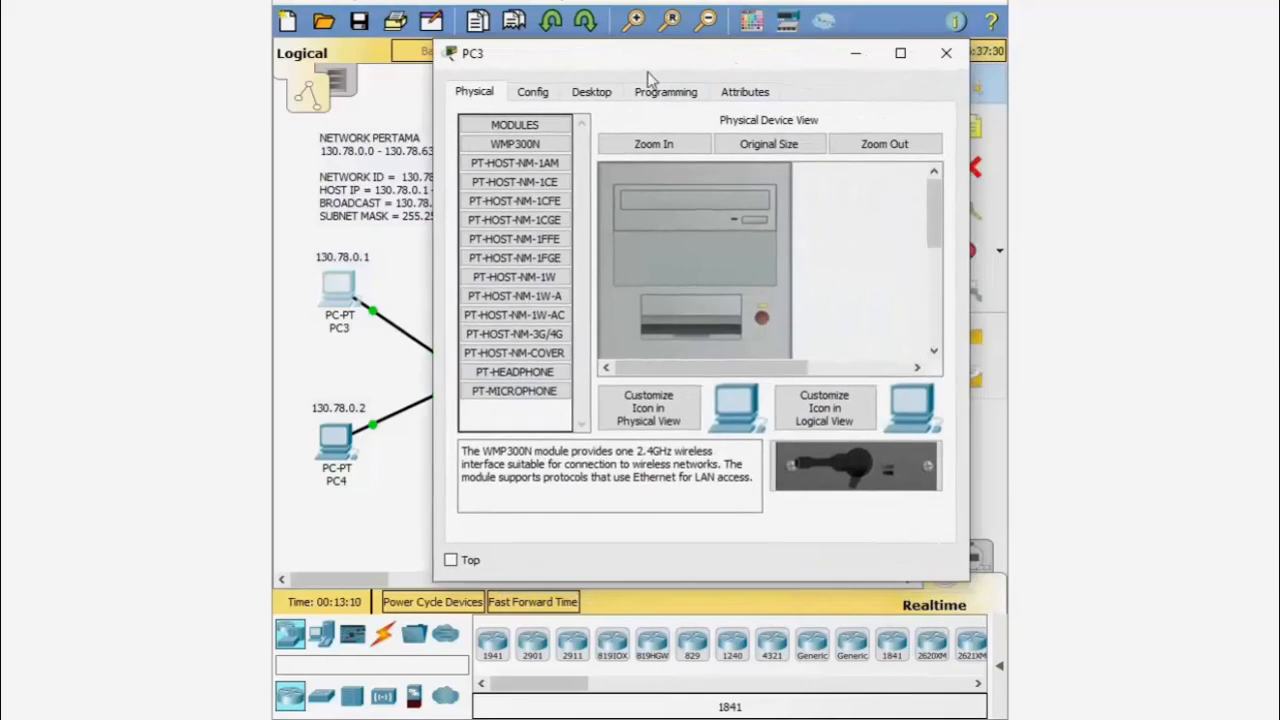
pyautogui.click(611, 93)
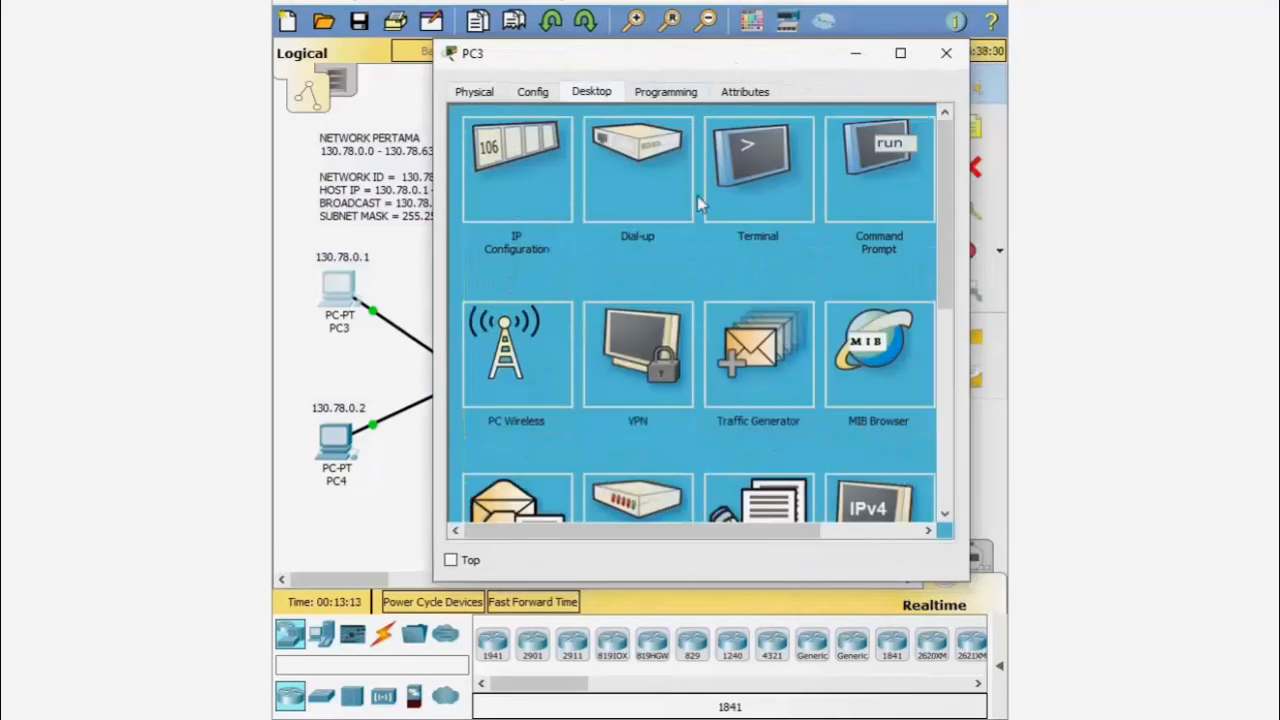
pyautogui.click(497, 207)
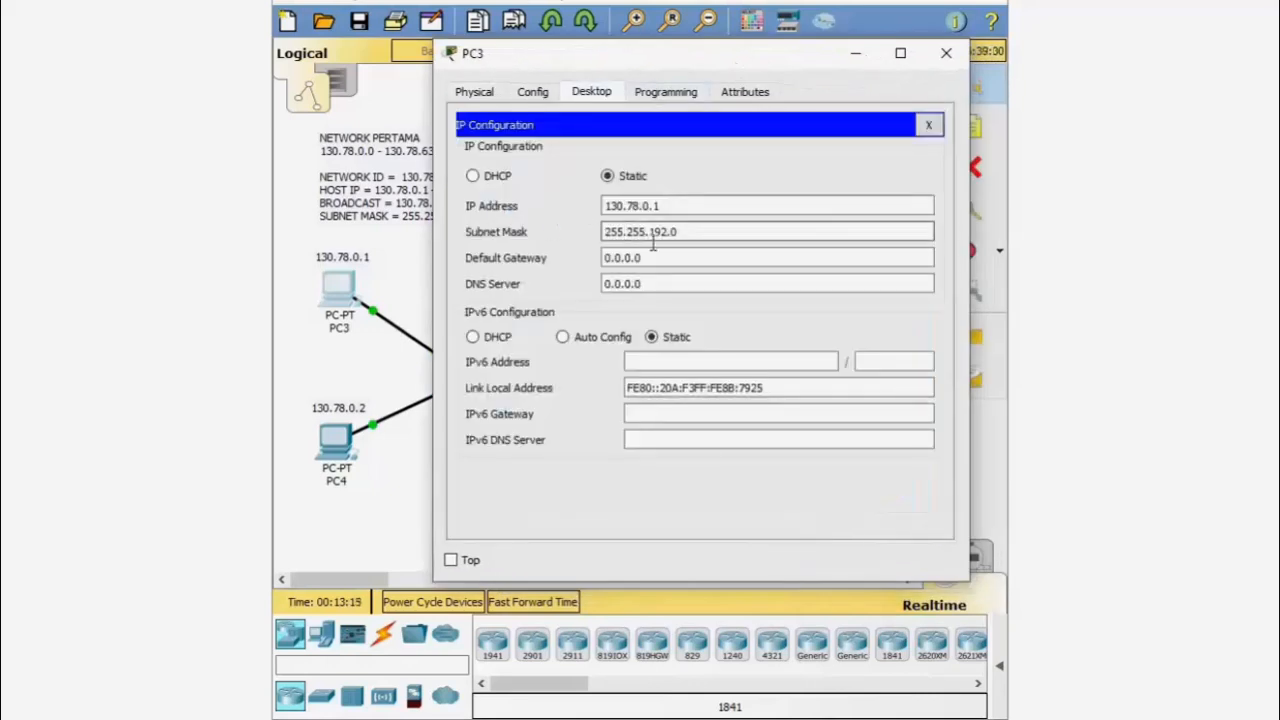
pyautogui.moveTo(670, 258); pyautogui.dragTo(583, 251)
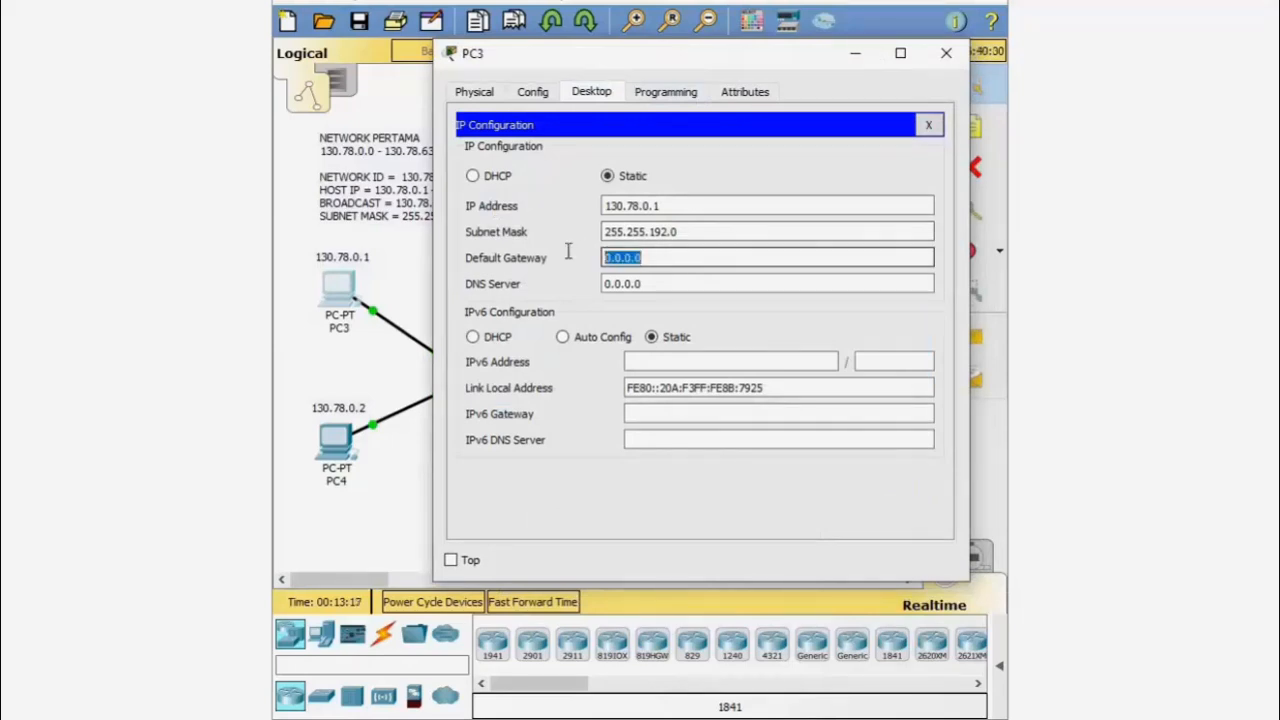
# - Set PC3's default gateway to 130.78.63.254, close it, and open PC4
pyautogui.moveTo(679, 57); pyautogui.dragTo(645, 428)
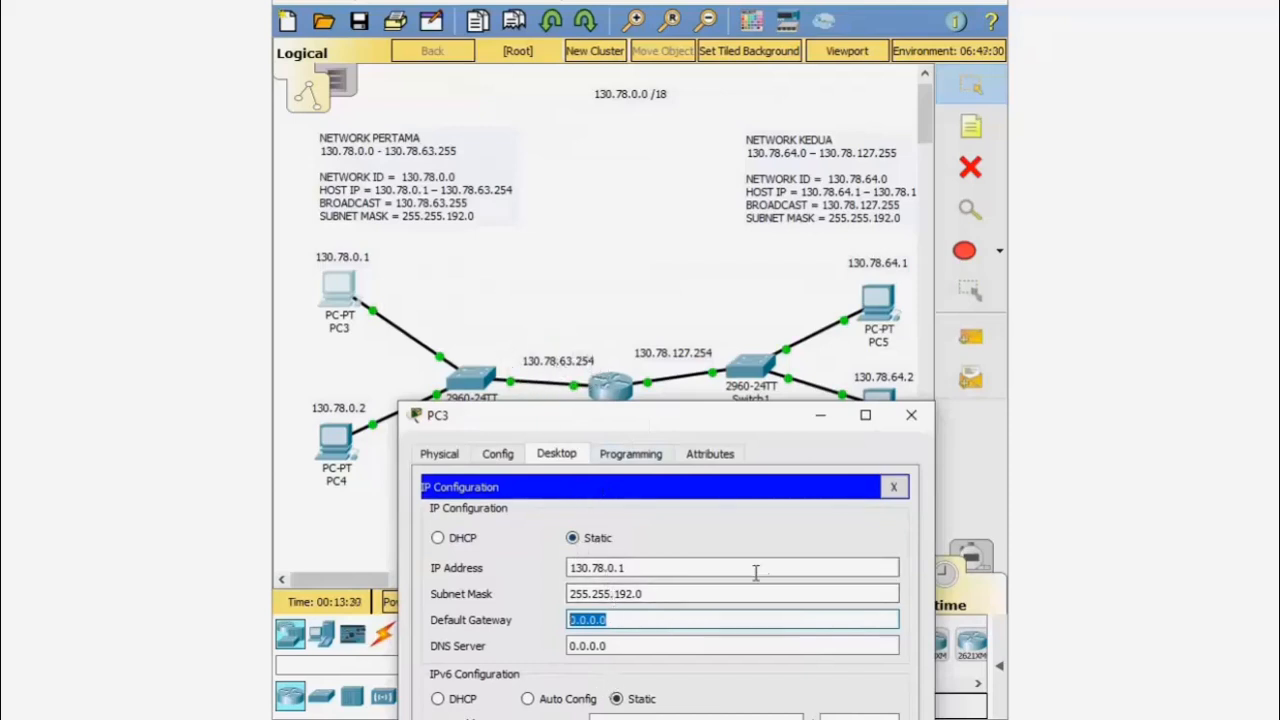
pyautogui.write('130.78')
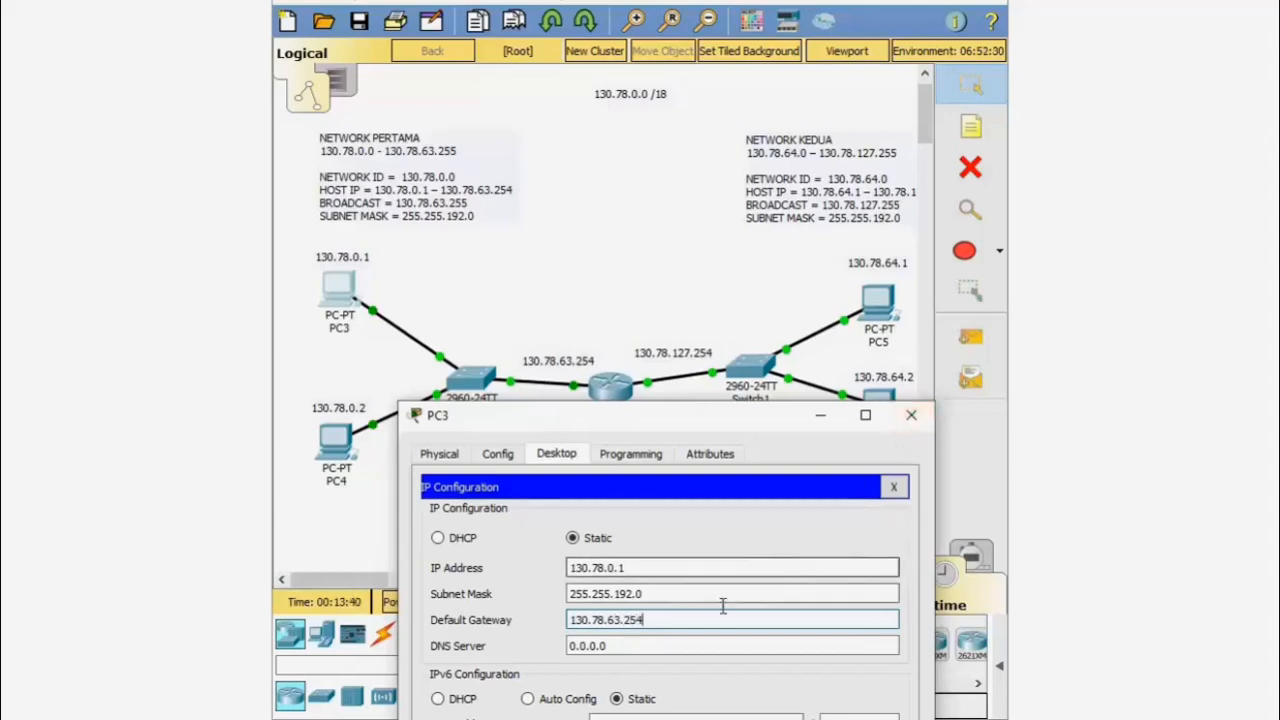
pyautogui.moveTo(691, 620); pyautogui.dragTo(560, 621)
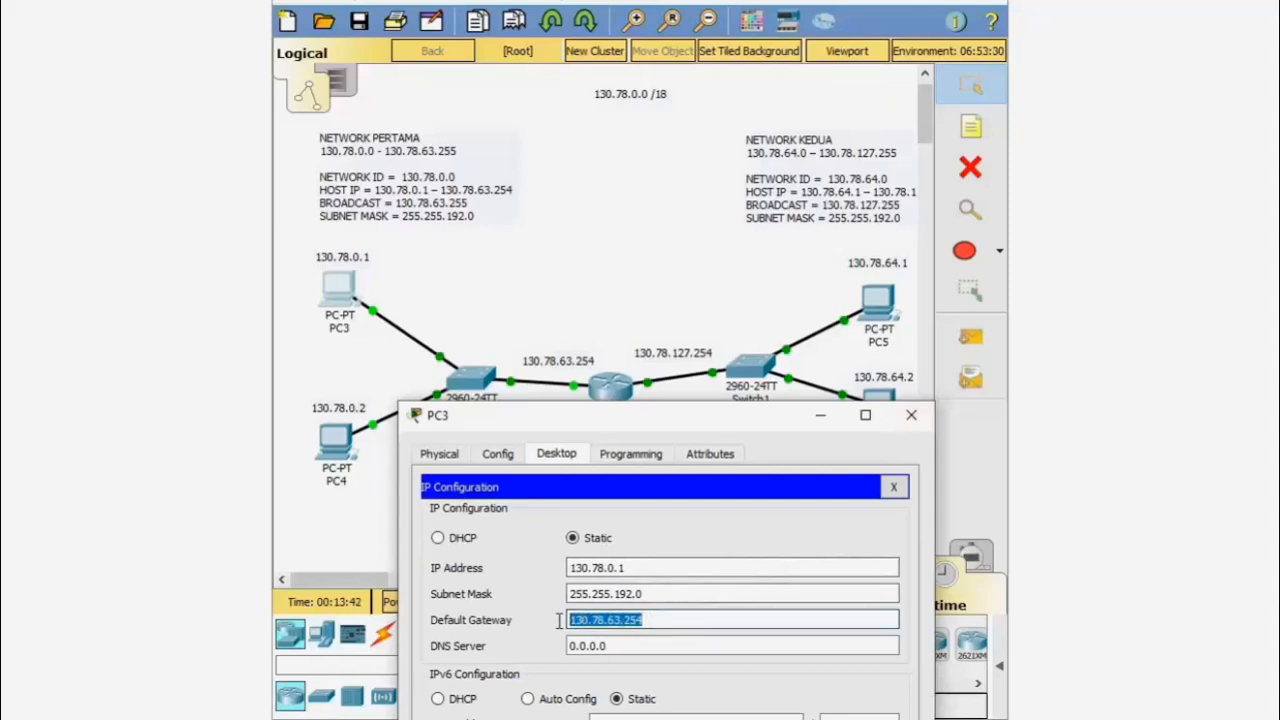
pyautogui.click(911, 415)
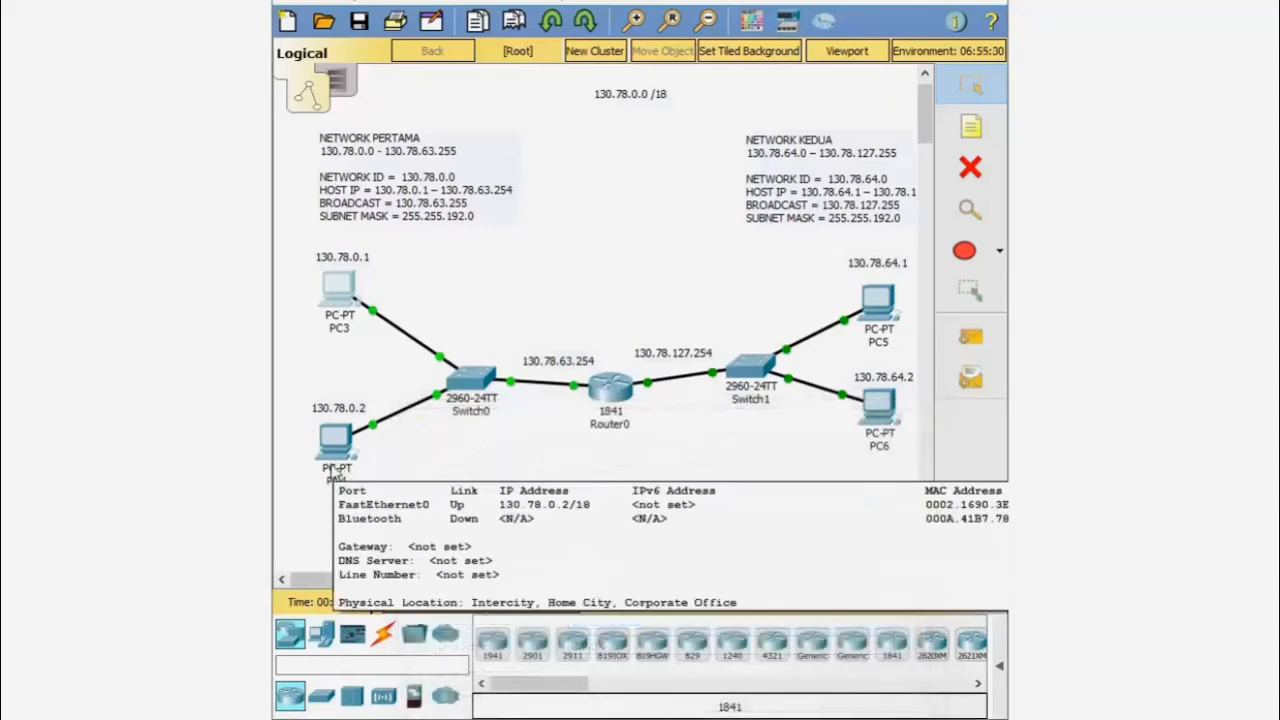
pyautogui.click(335, 440)
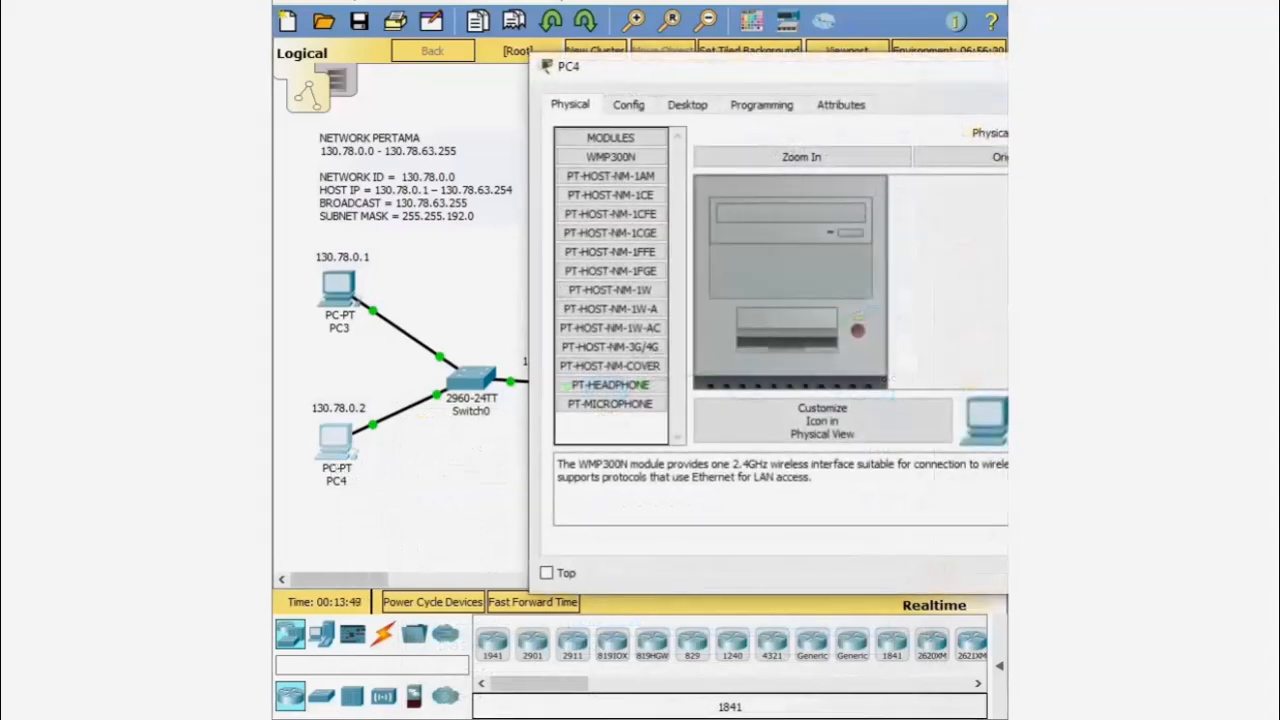
pyautogui.moveTo(866, 98); pyautogui.dragTo(809, 170)
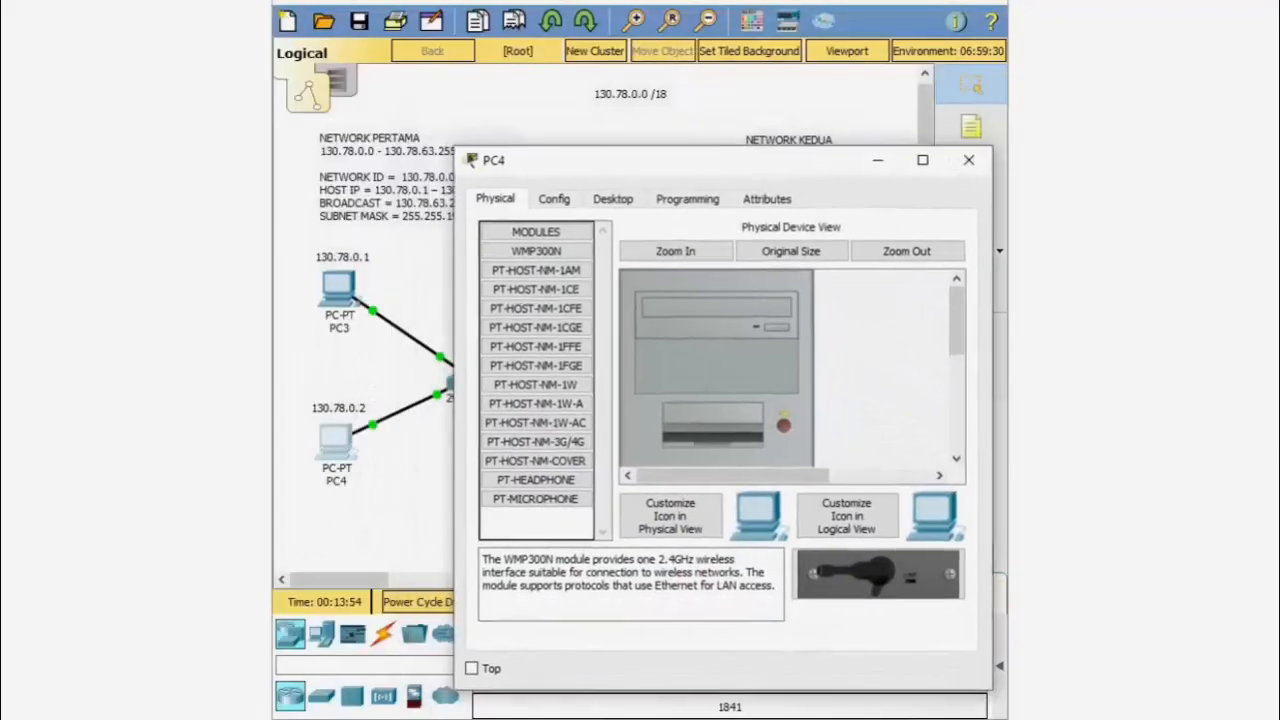
# - Replace PC4's default gateway 0.0.0.0 with 130.78.63.254 and close its window
pyautogui.click(430, 2)
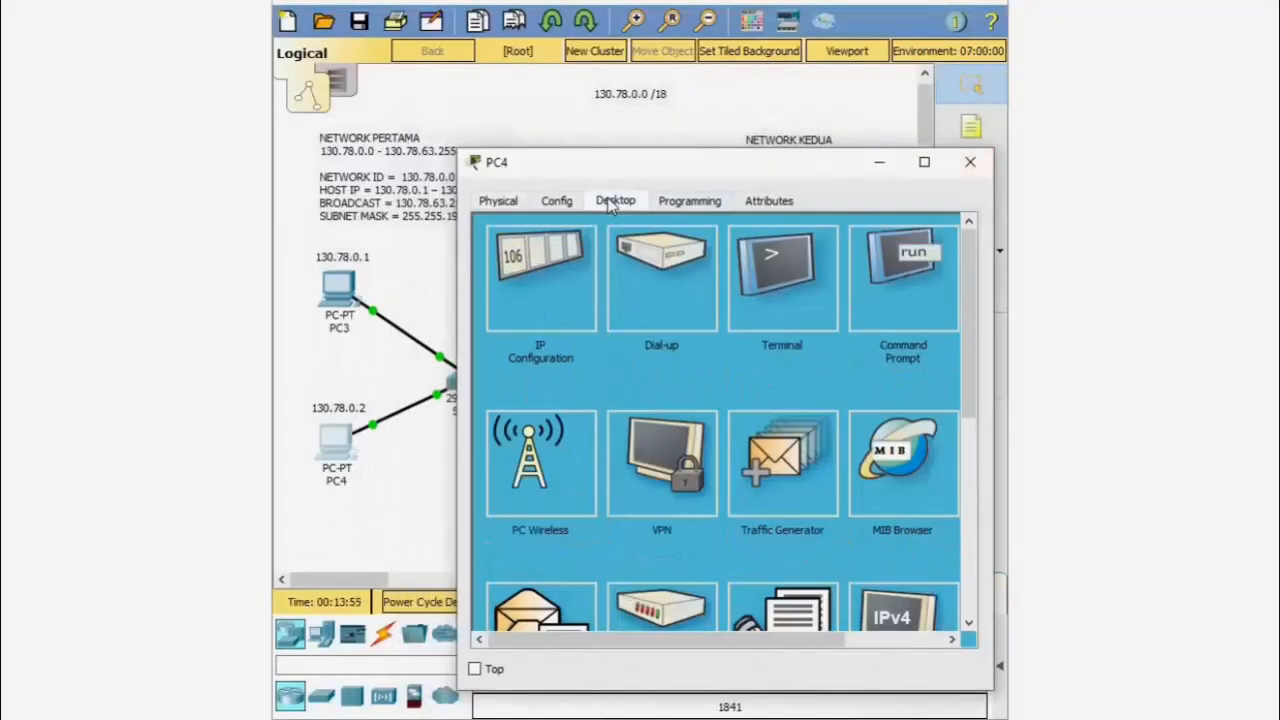
pyautogui.click(557, 290)
pyautogui.click(681, 366)
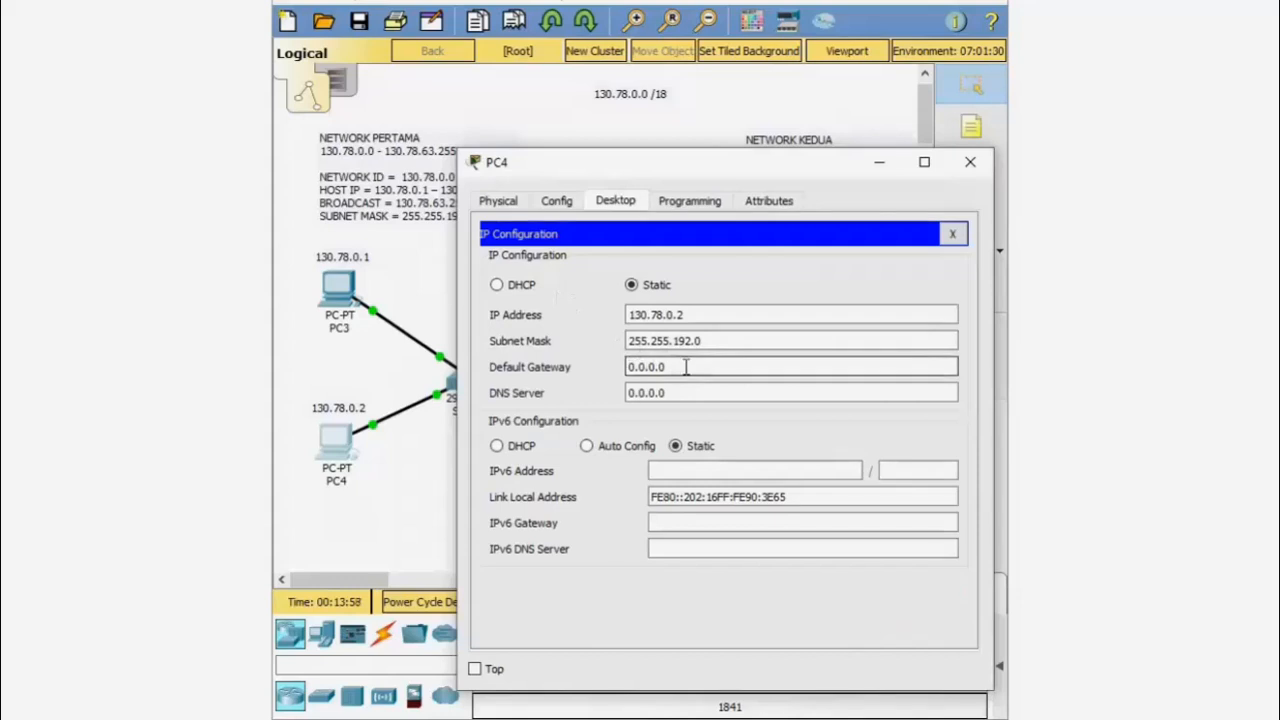
pyautogui.moveTo(681, 366); pyautogui.dragTo(627, 367)
pyautogui.write('130.78.63.254')
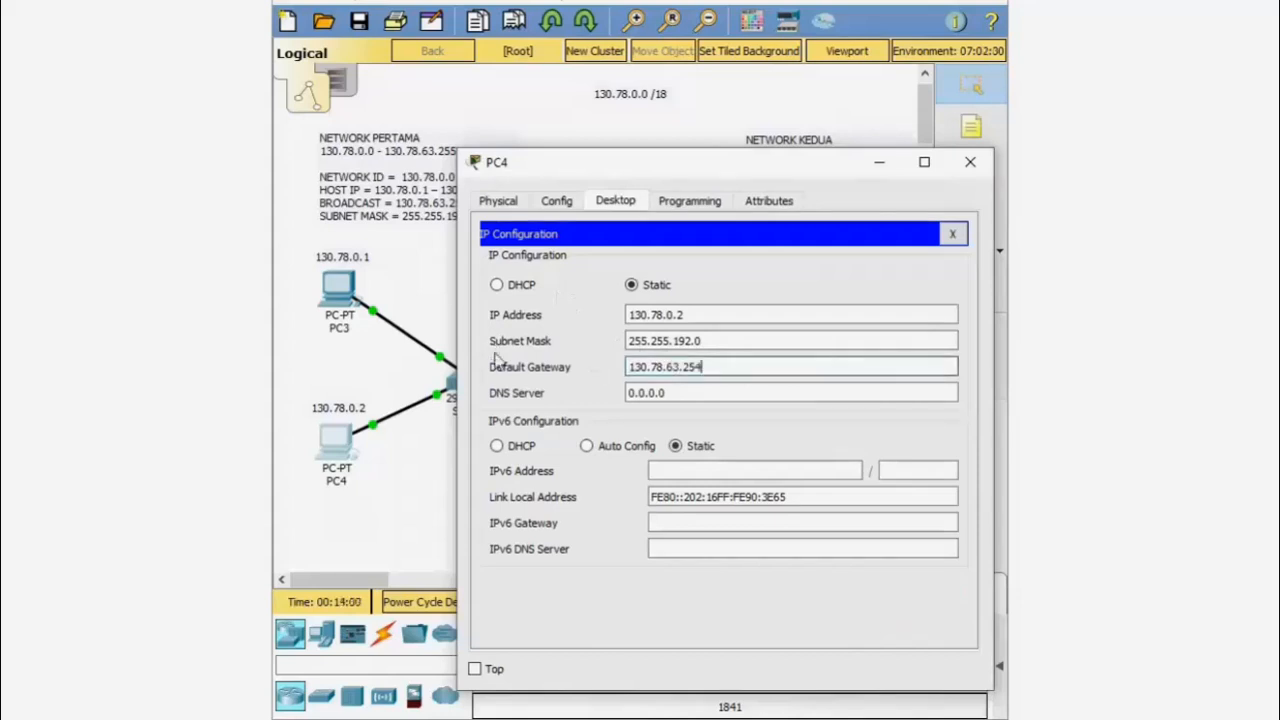
pyautogui.moveTo(734, 152); pyautogui.dragTo(695, 443)
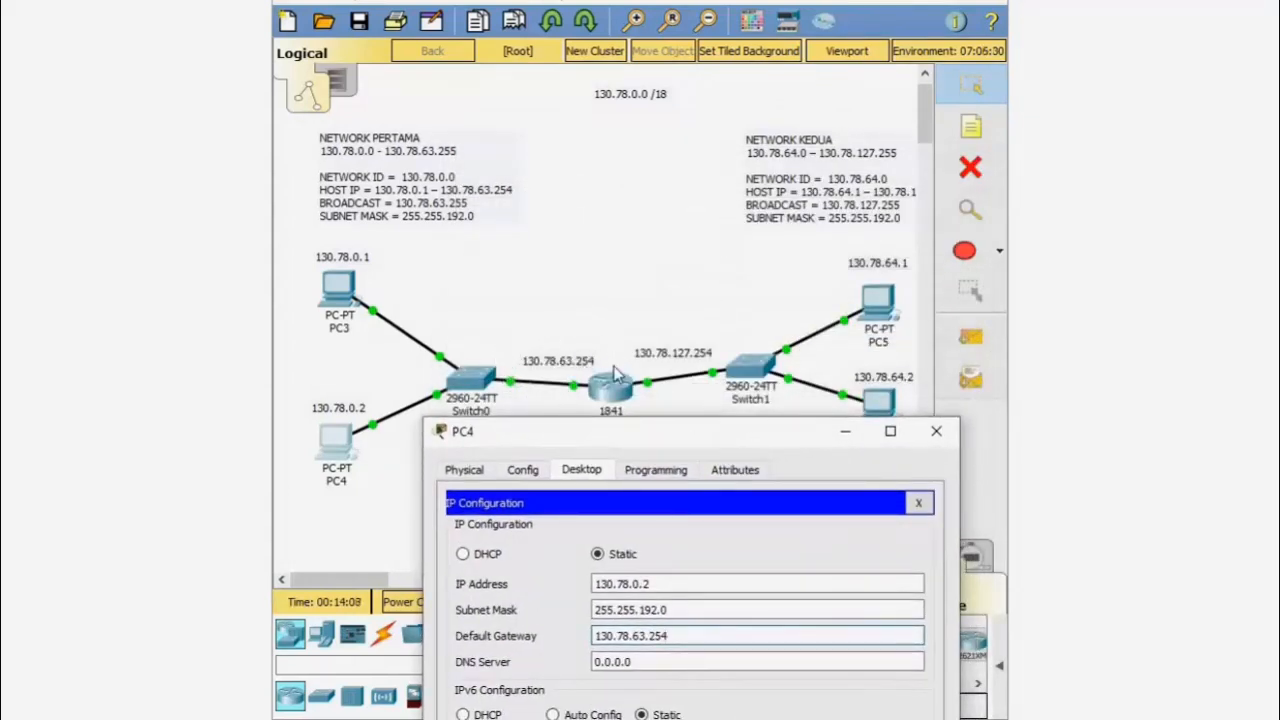
pyautogui.click(935, 431)
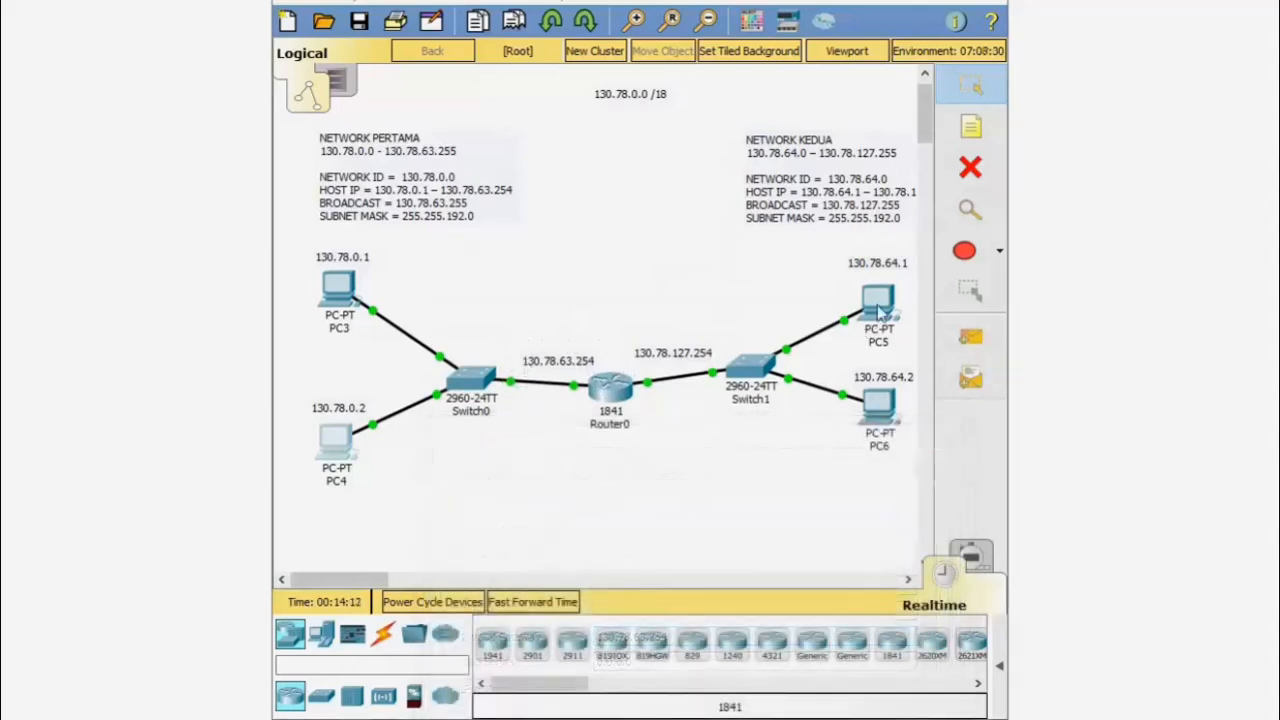
pyautogui.moveTo(879, 313)
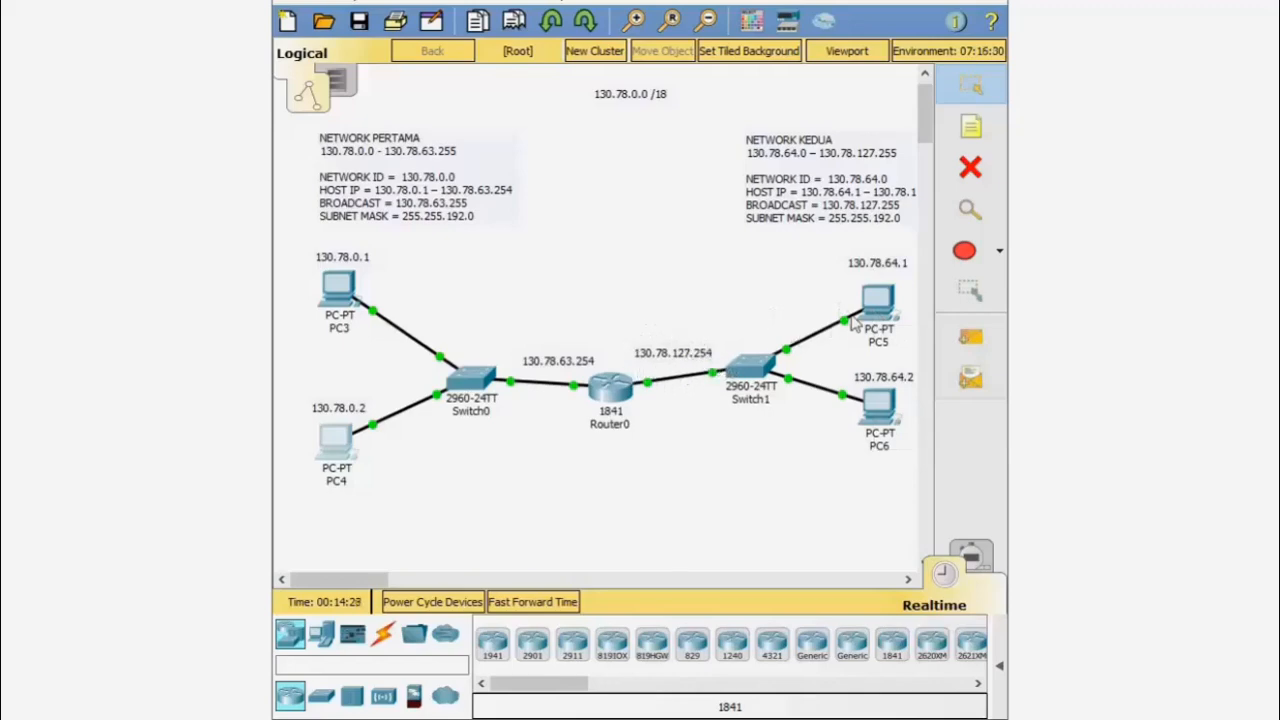
# - Change PC5's default gateway from 0.0.0.0 to 130.78.127.254 and close its window
pyautogui.click(877, 300)
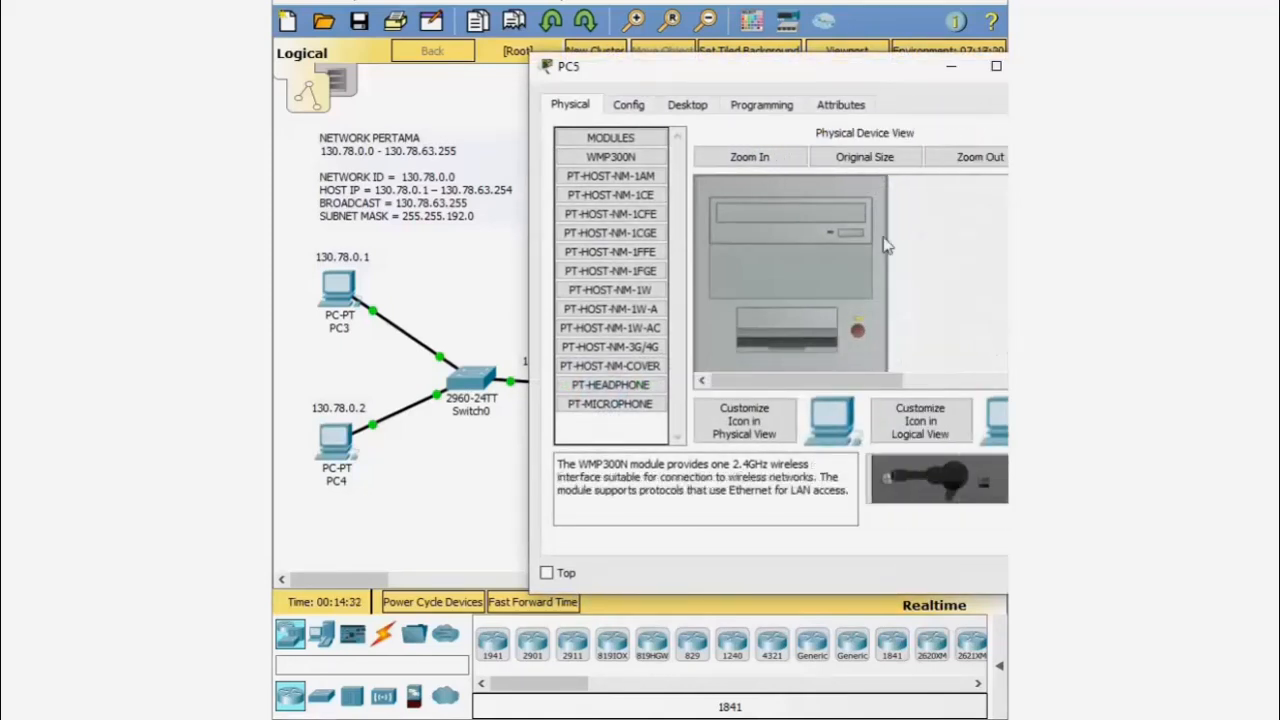
pyautogui.moveTo(858, 76); pyautogui.dragTo(783, 413)
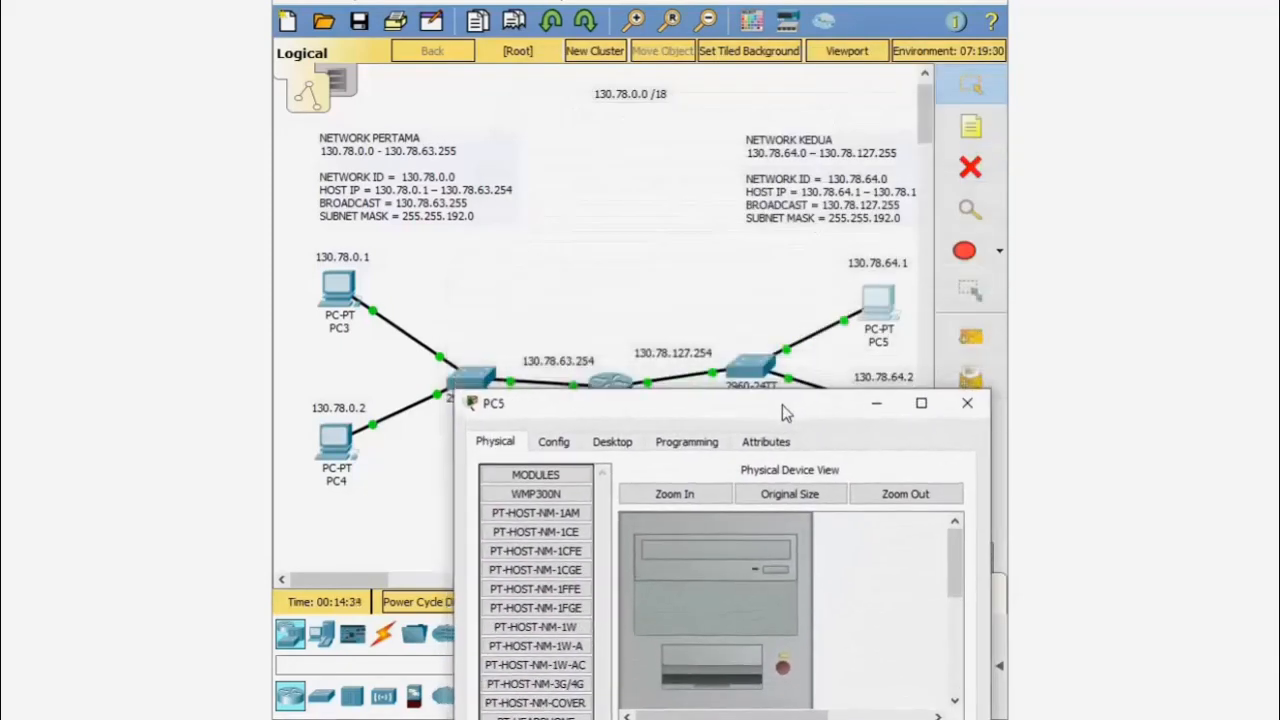
pyautogui.click(613, 443)
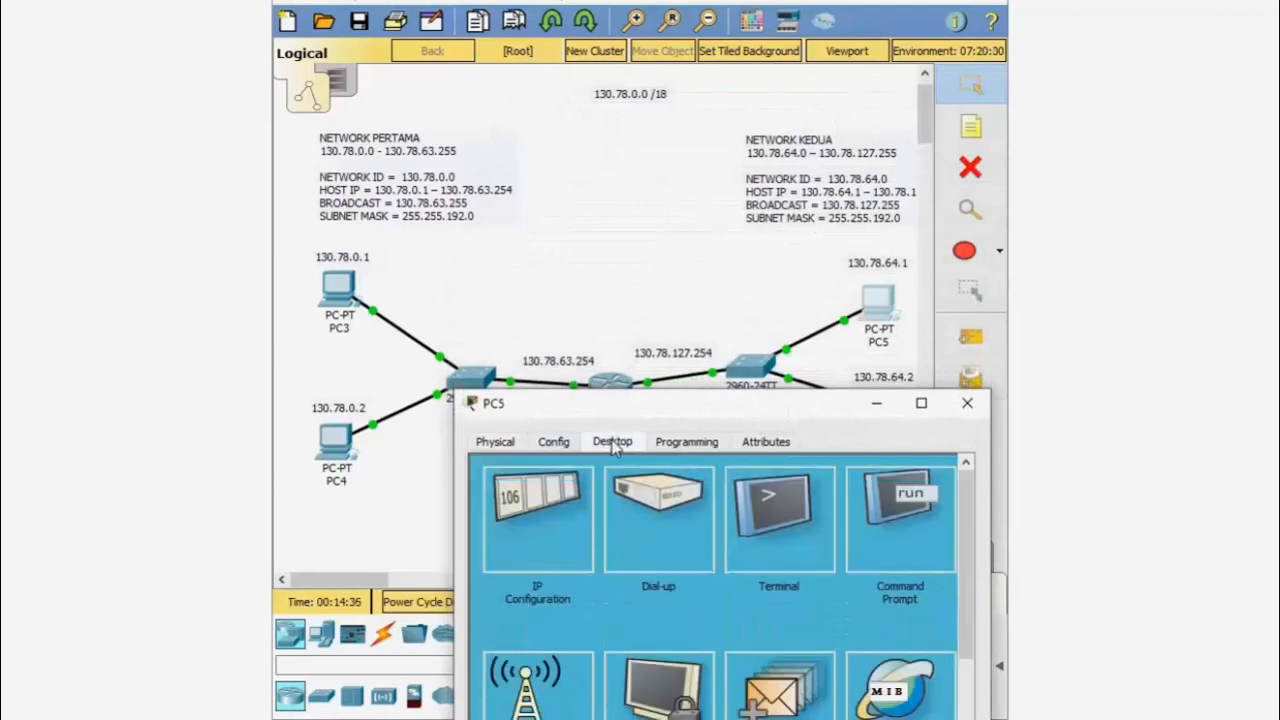
pyautogui.click(560, 520)
pyautogui.click(630, 607)
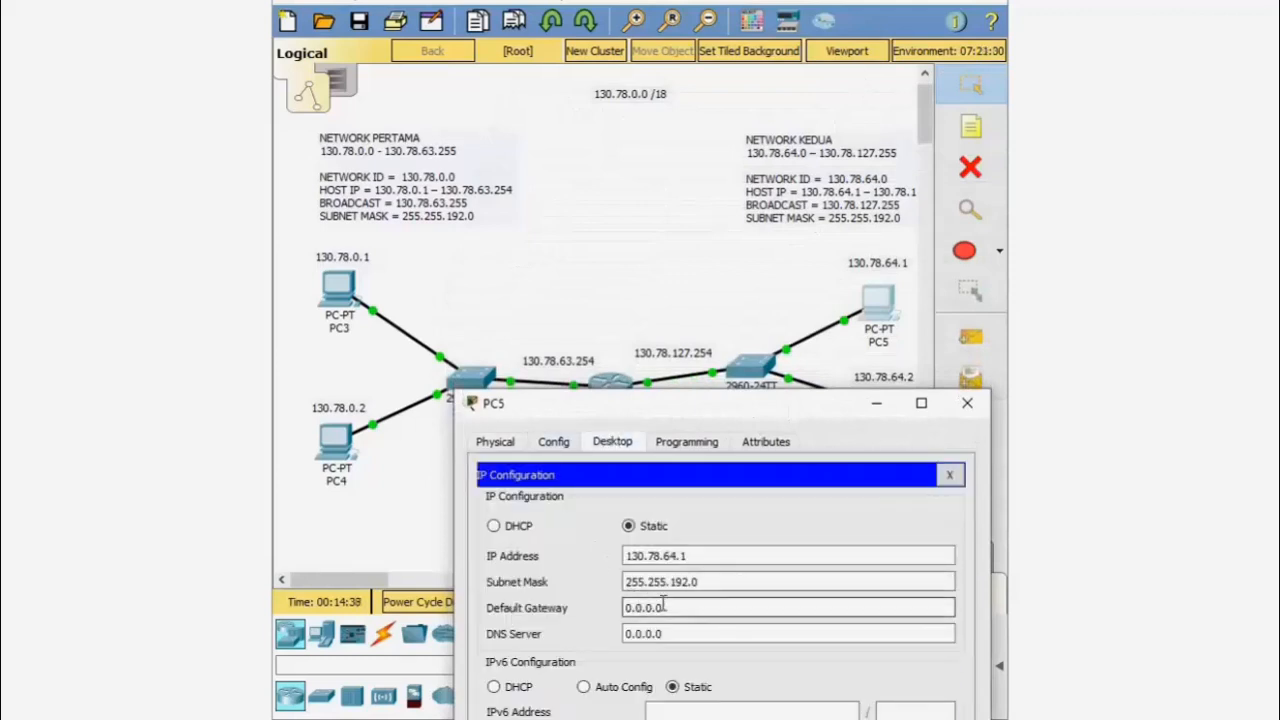
pyautogui.moveTo(676, 607); pyautogui.dragTo(586, 603)
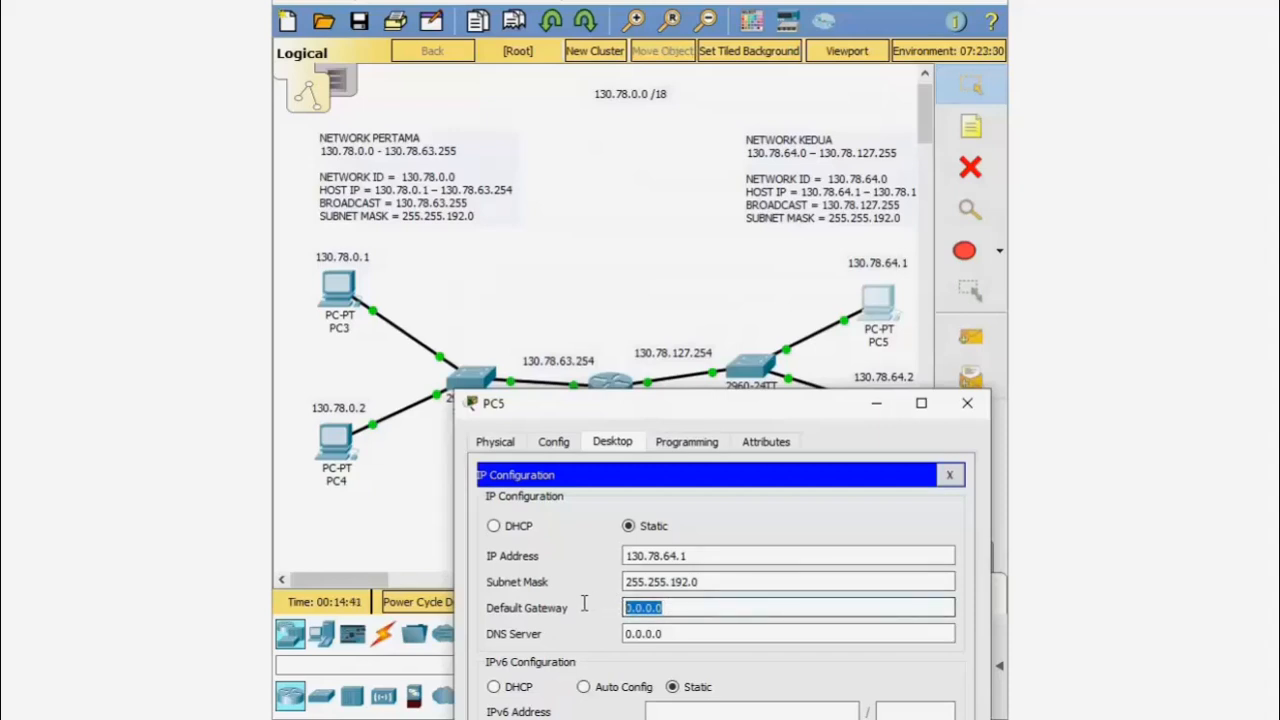
pyautogui.write('1')
pyautogui.write('30.78.127.254')
pyautogui.moveTo(730, 607); pyautogui.dragTo(555, 610)
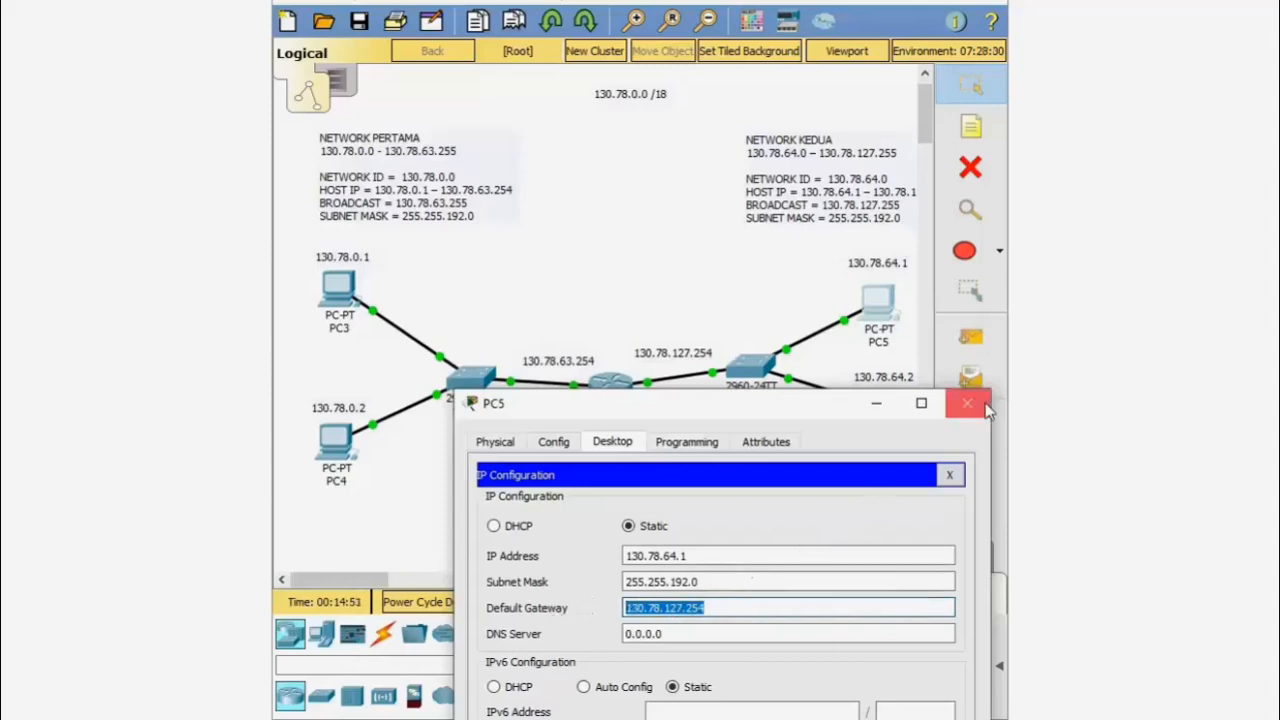
pyautogui.click(970, 401)
# - Replace PC6's 0.0.0.0 default gateway with 130.78.127.254 and close its window
pyautogui.click(876, 418)
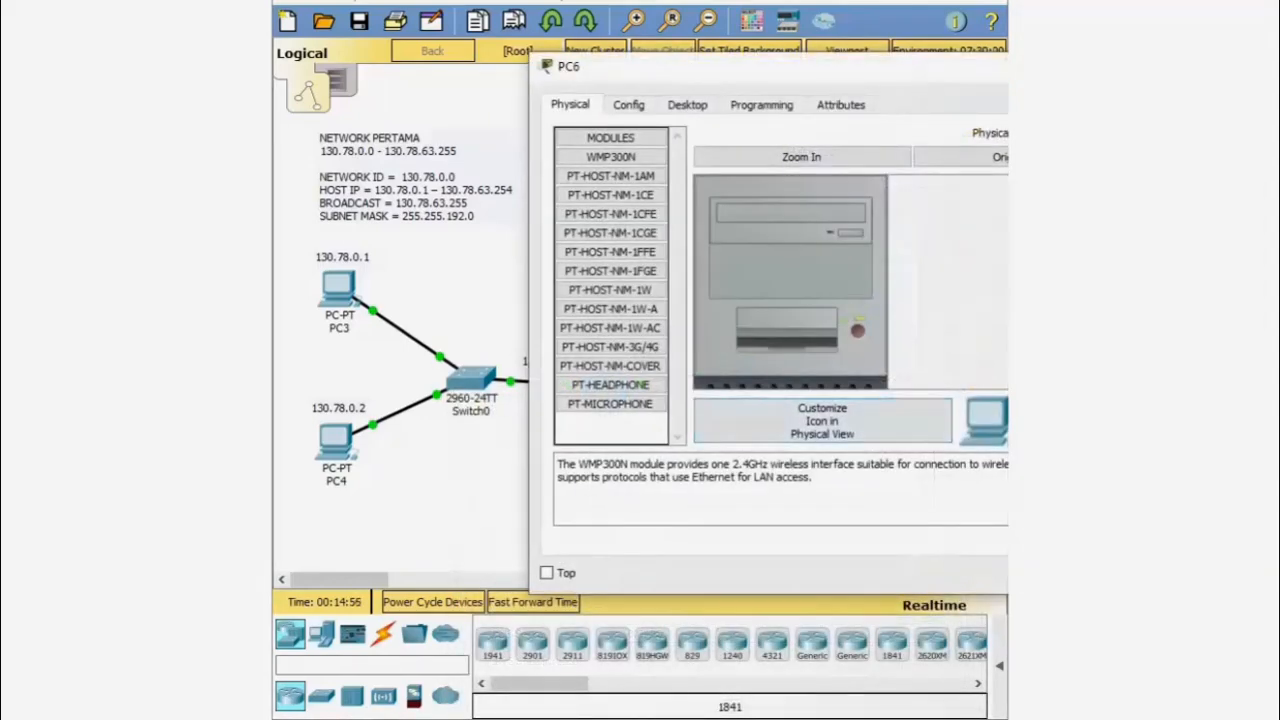
pyautogui.moveTo(865, 72); pyautogui.dragTo(768, 455)
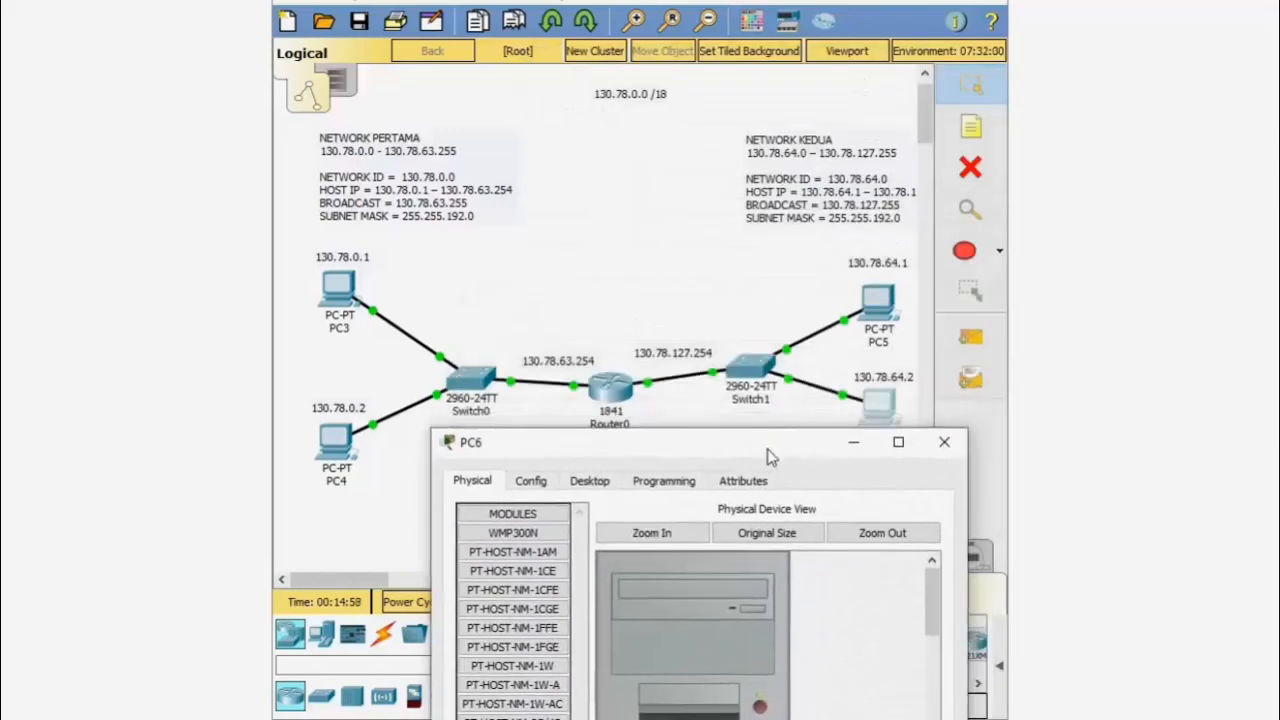
pyautogui.click(600, 486)
pyautogui.click(543, 552)
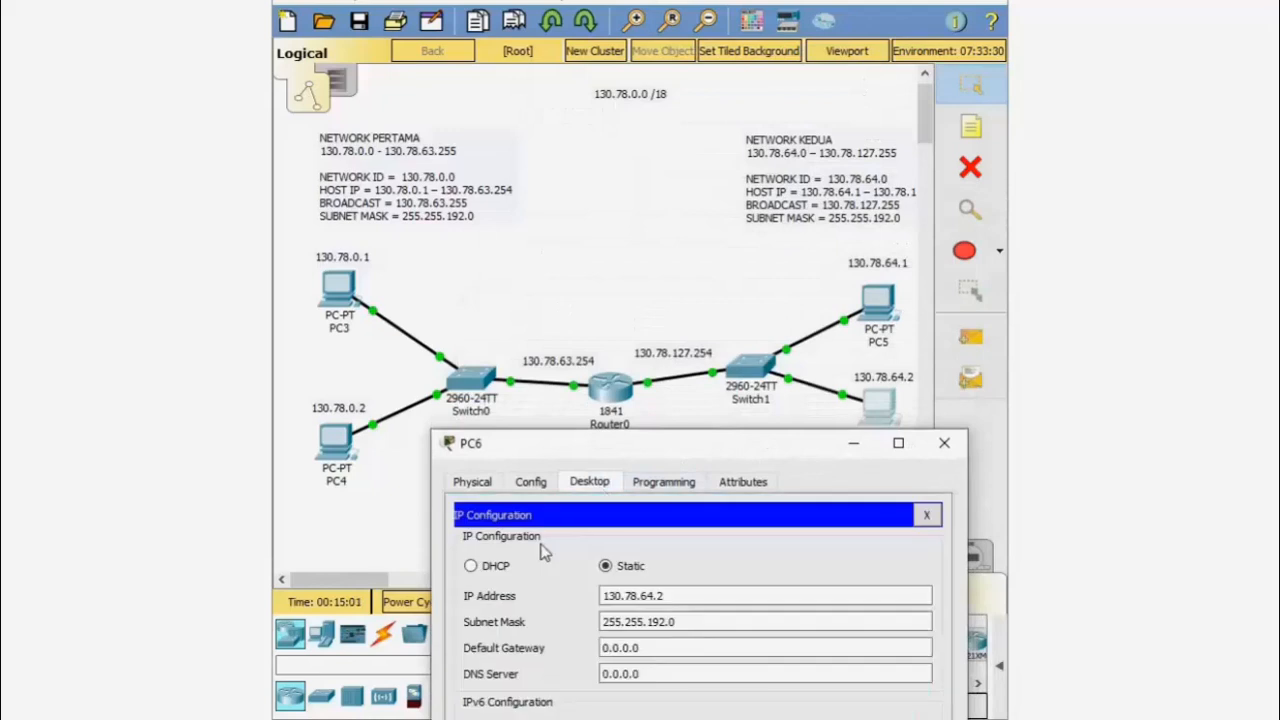
pyautogui.click(640, 648)
pyautogui.moveTo(640, 648); pyautogui.dragTo(604, 650)
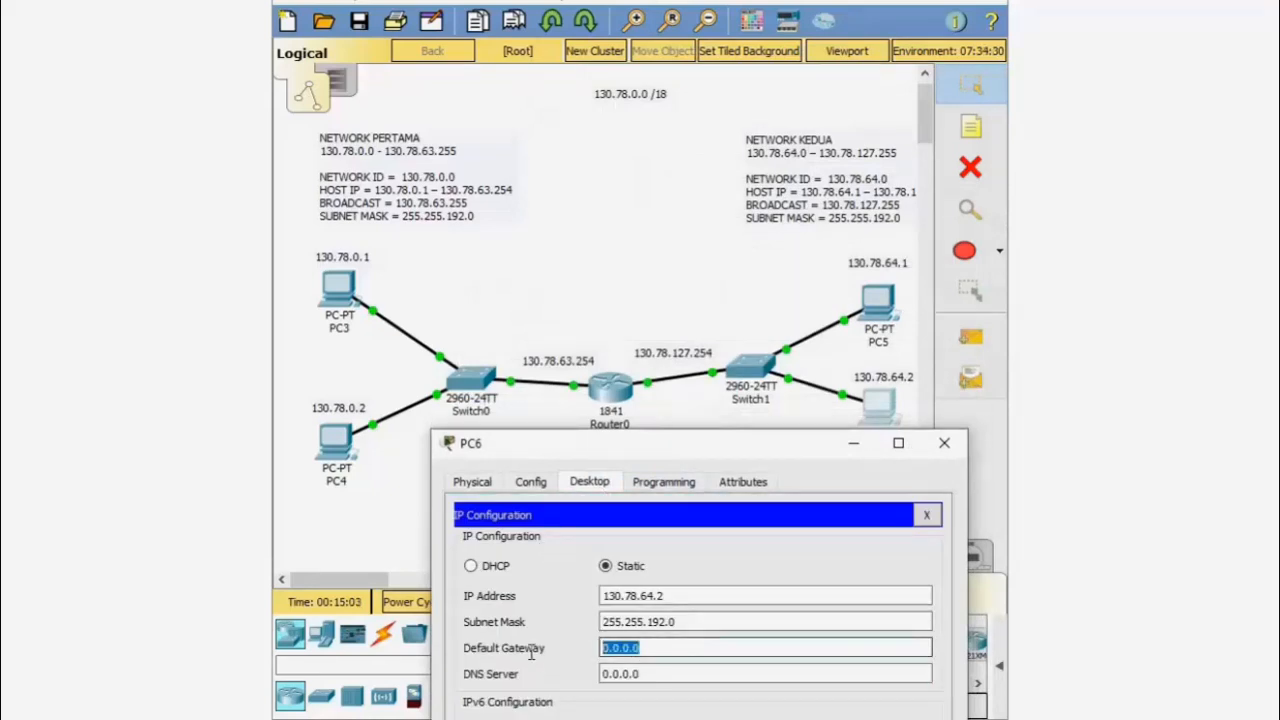
pyautogui.write('130.78.127.254')
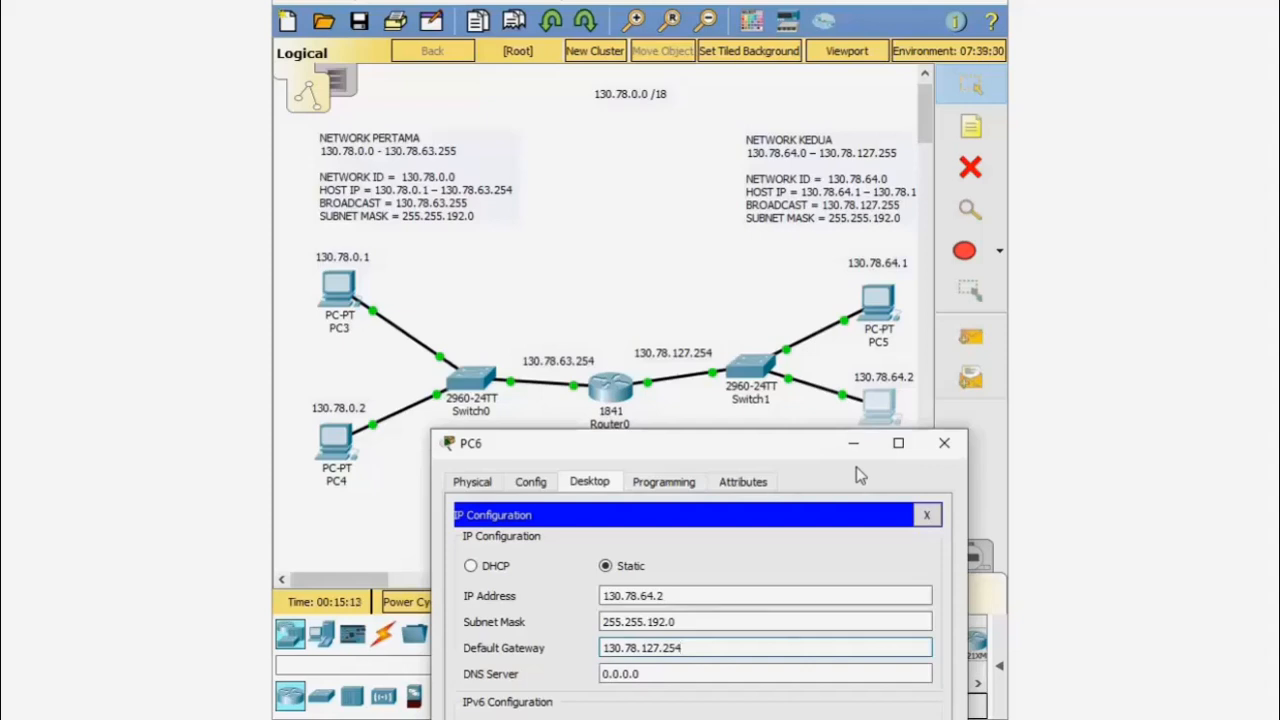
pyautogui.click(938, 445)
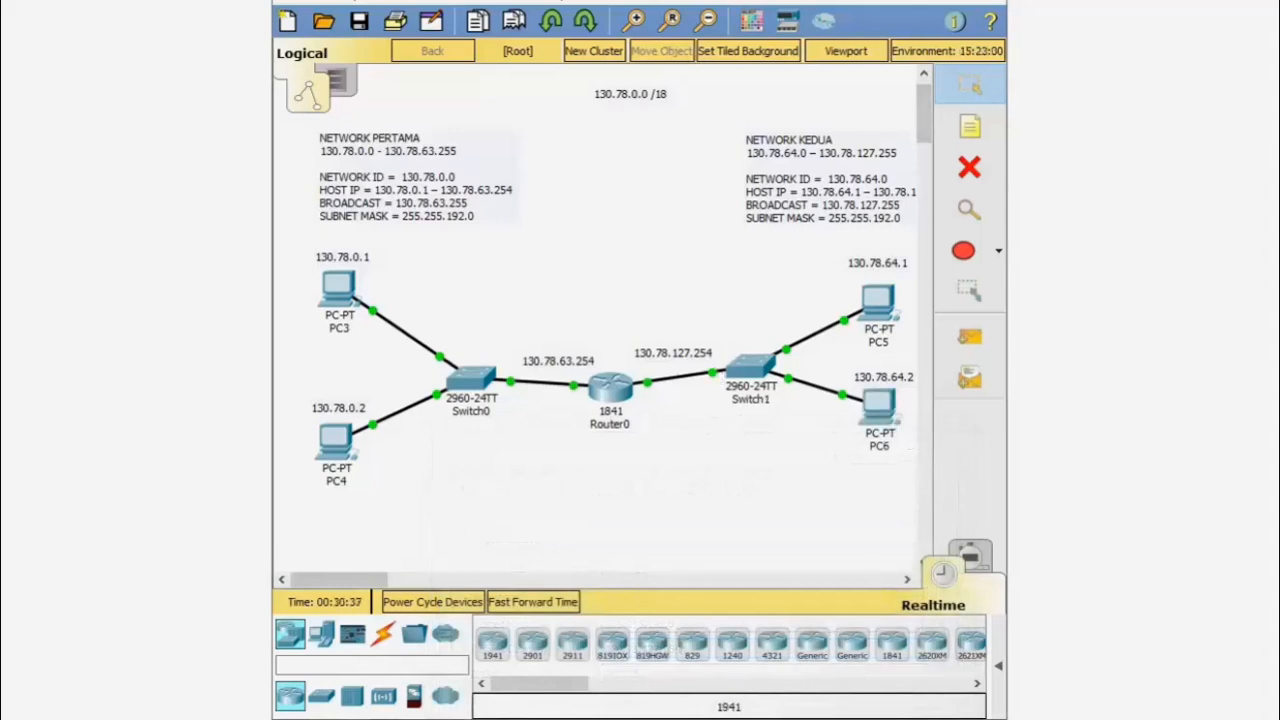
# - Place an AccessPoint-PT, Access Point0, on the canvas above Switch0
pyautogui.click(385, 700)
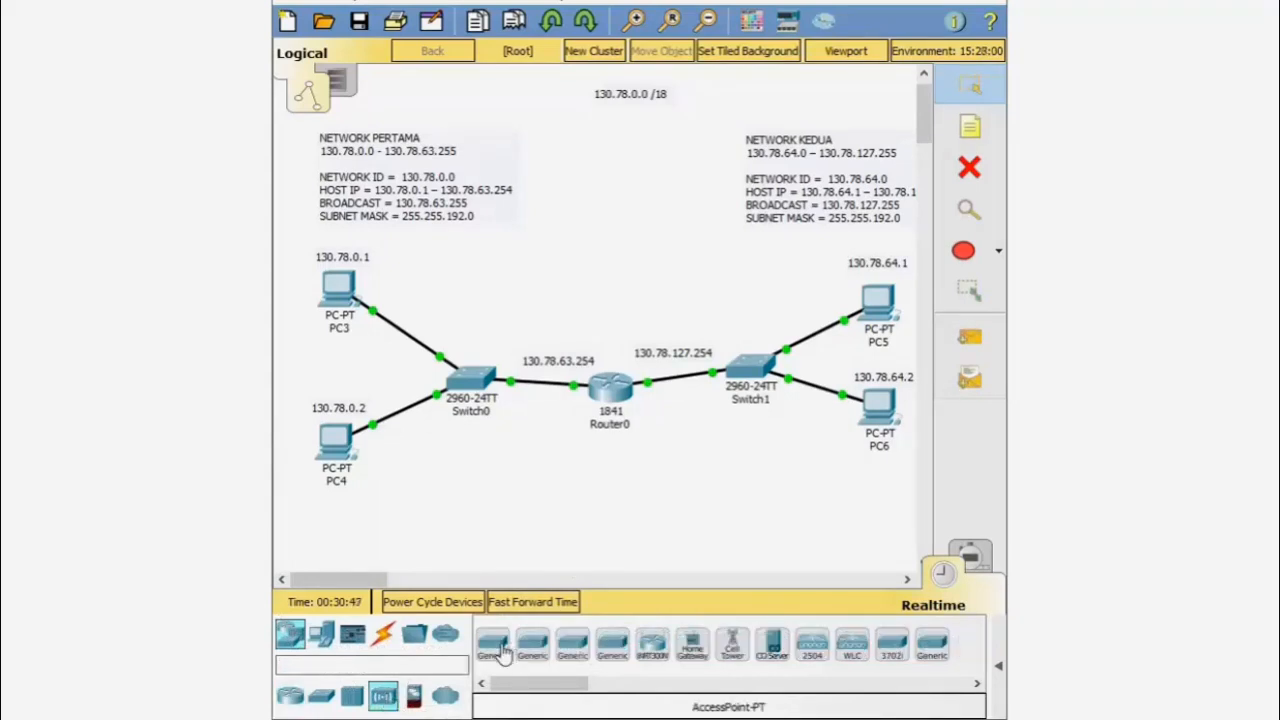
pyautogui.moveTo(503, 650)
pyautogui.mouseDown()
pyautogui.moveTo(548, 374)
pyautogui.moveTo(540, 281)
pyautogui.mouseUp()
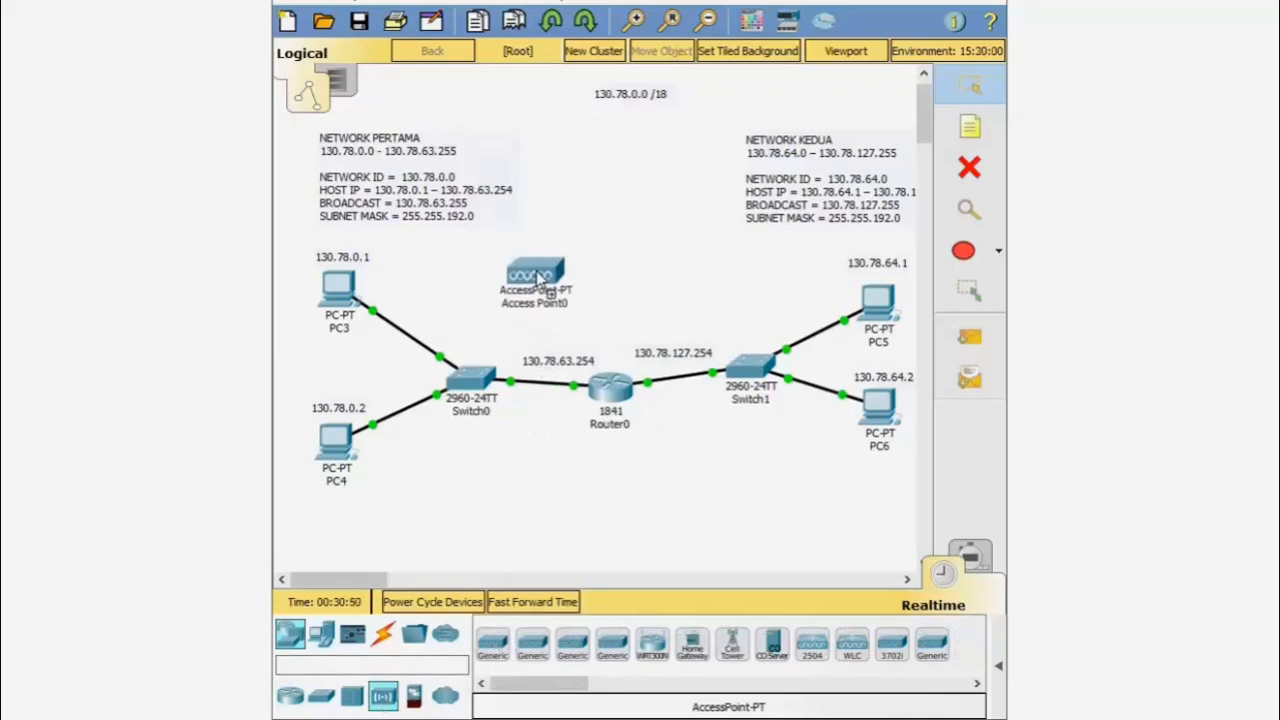
pyautogui.moveTo(536, 271); pyautogui.dragTo(536, 272)
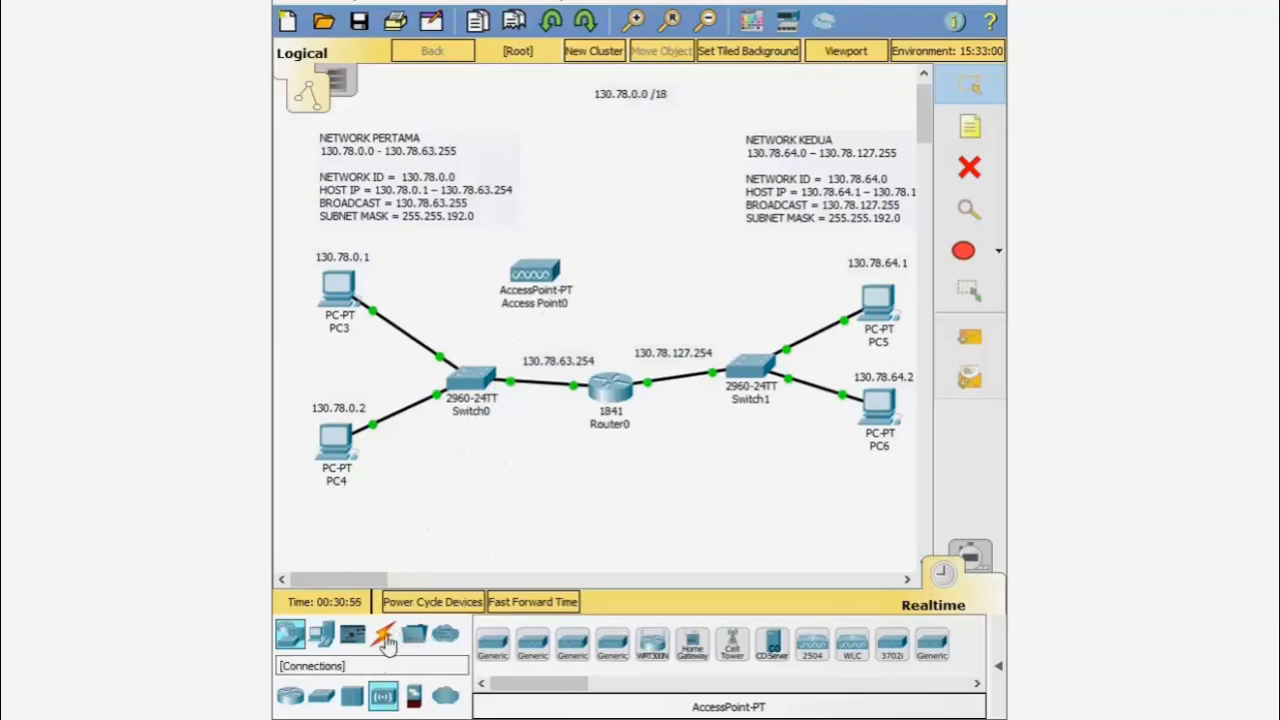
# - Connect Access Point0 to Switch0 with an Automatic cable
pyautogui.click(386, 640)
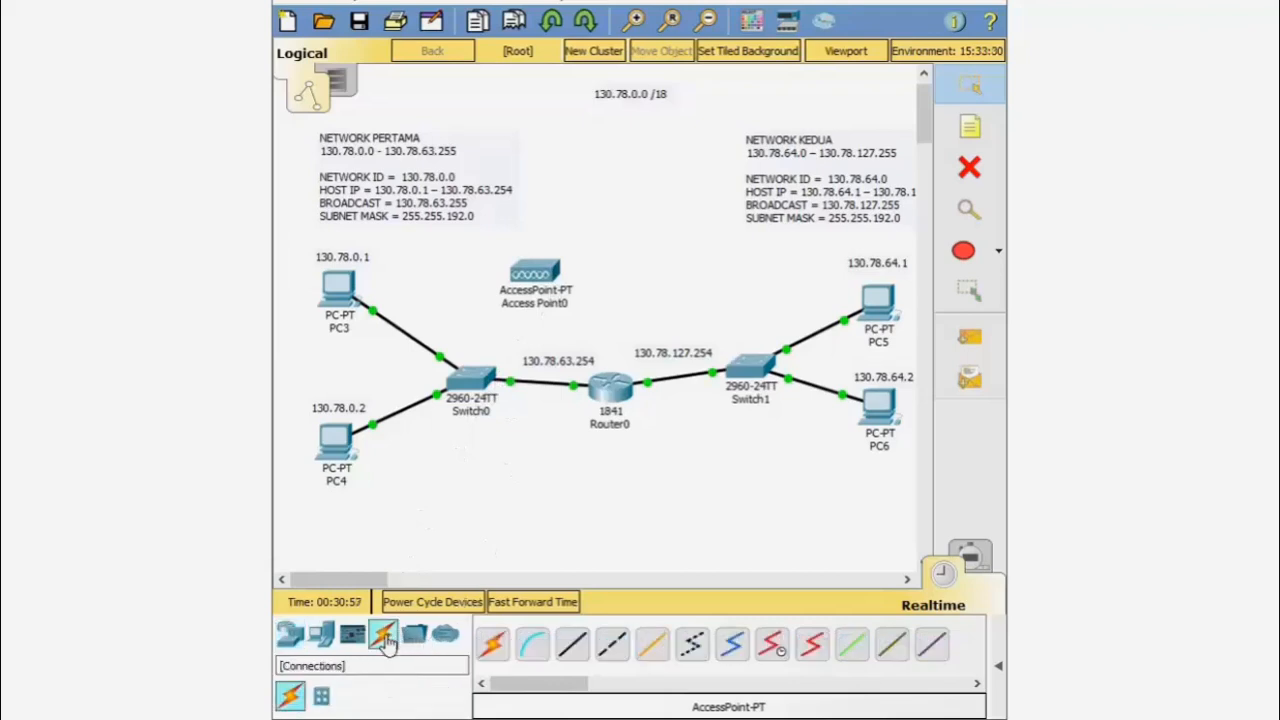
pyautogui.click(493, 646)
pyautogui.click(535, 275)
pyautogui.click(481, 376)
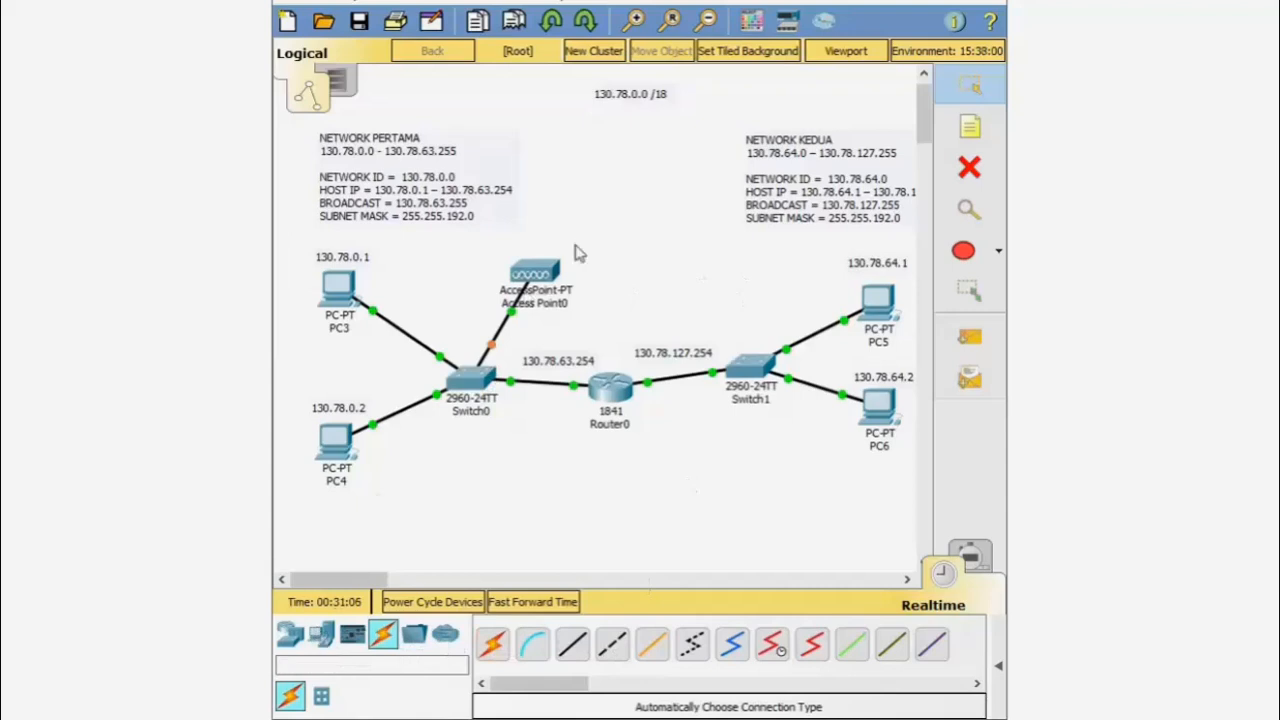
pyautogui.moveTo(540, 280)
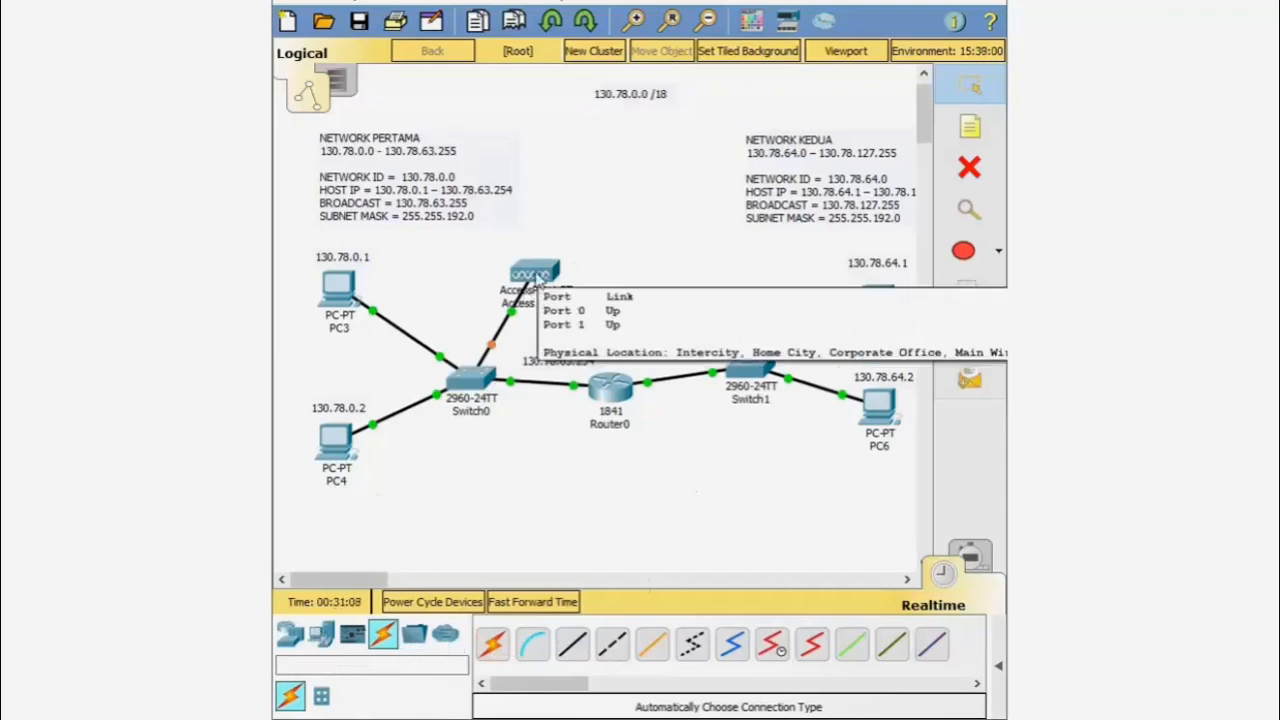
# - In Access Point0's Config Port 1 settings, change the SSID from Default to ABC
pyautogui.click(535, 275)
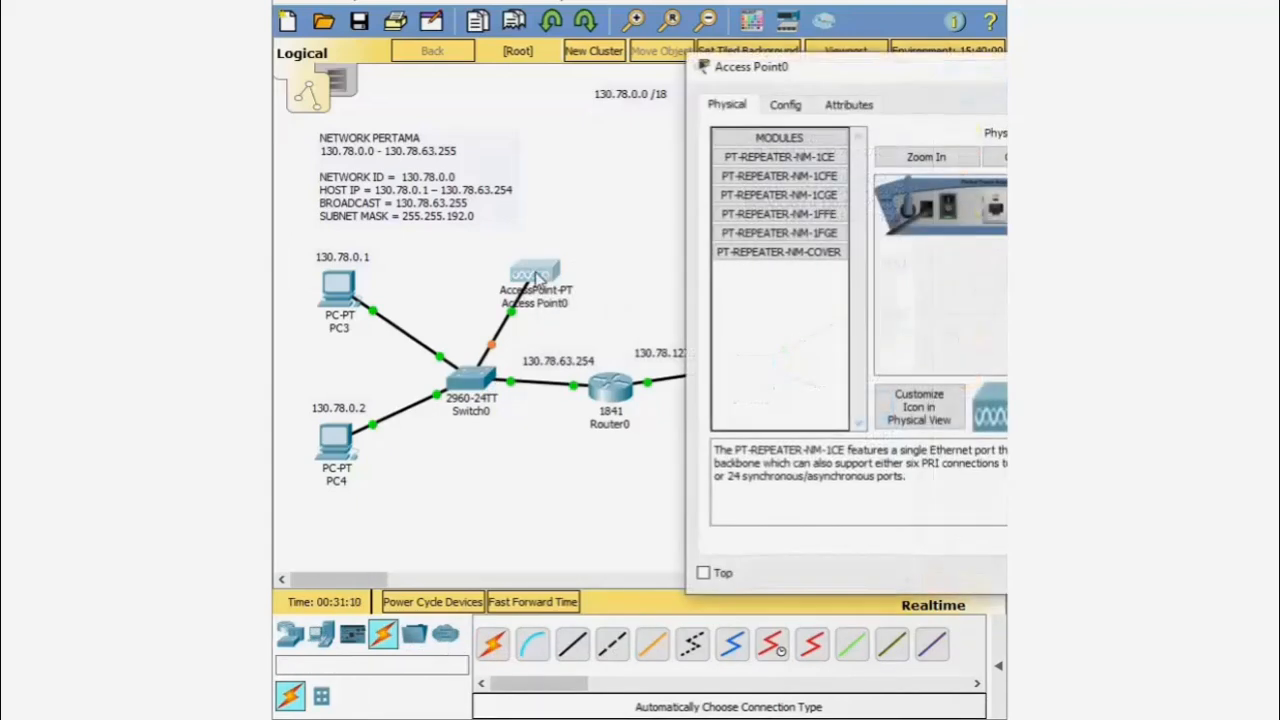
pyautogui.moveTo(960, 66); pyautogui.dragTo(757, 80)
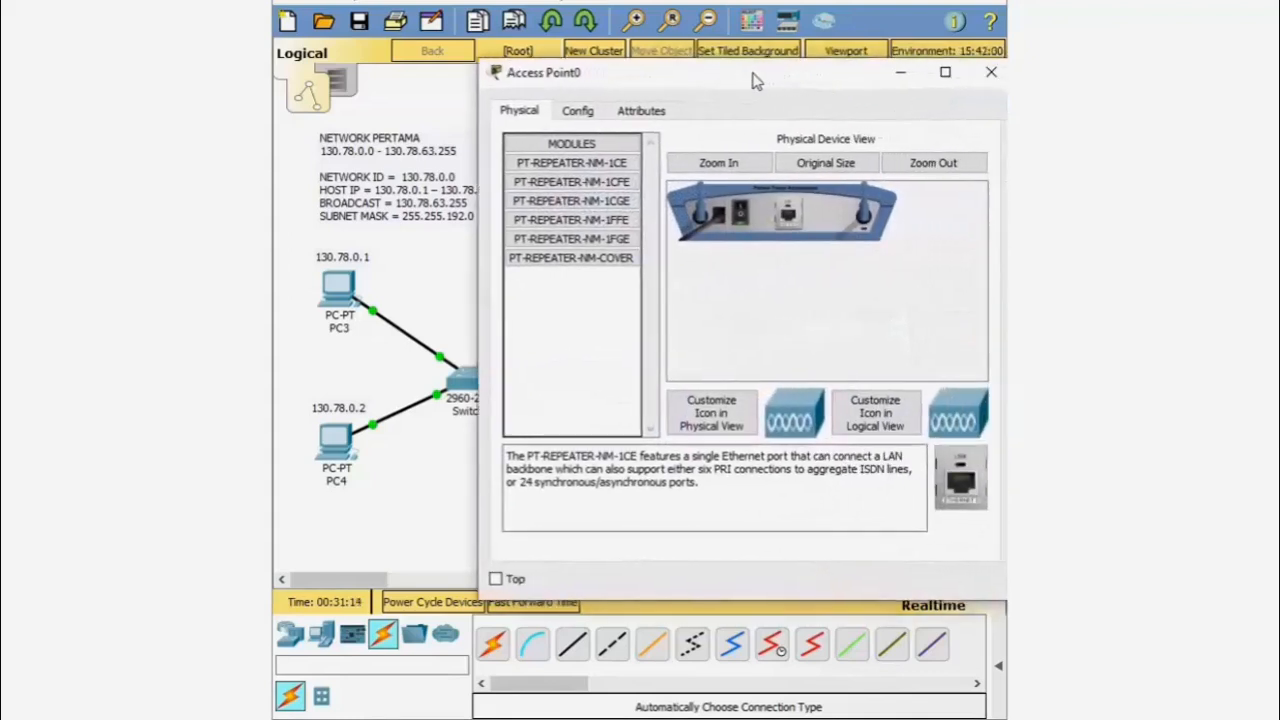
pyautogui.click(579, 111)
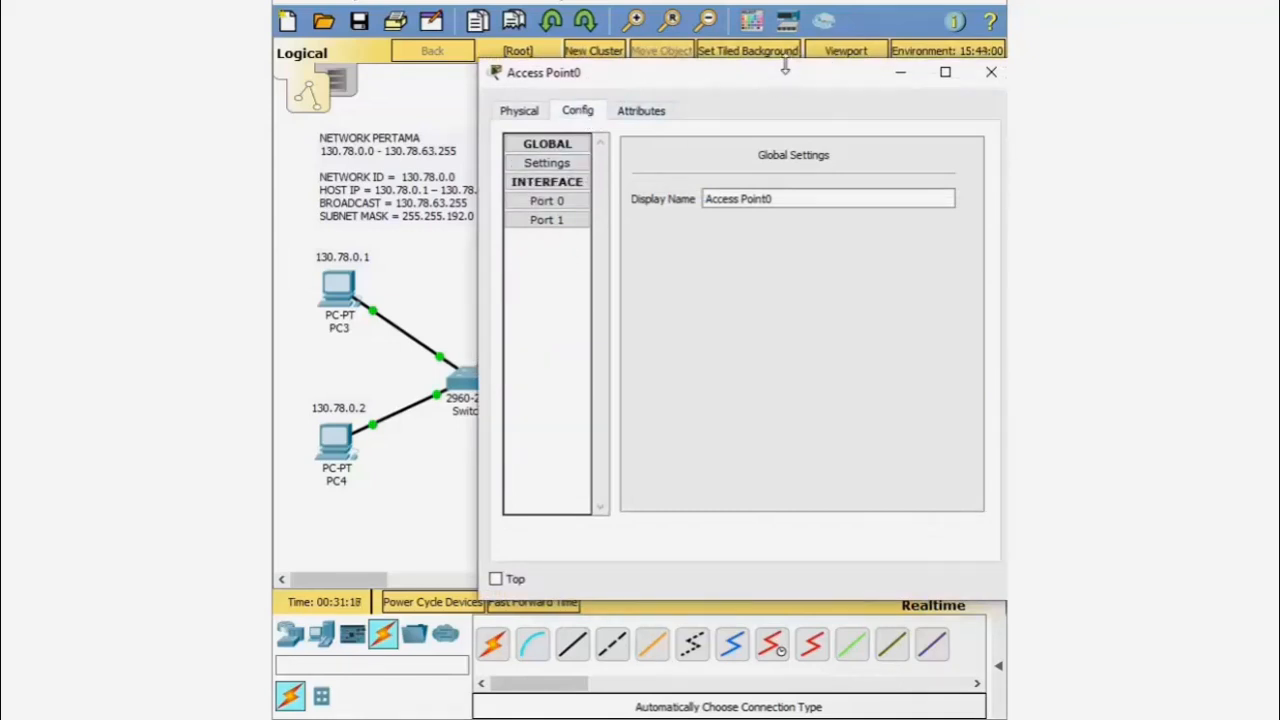
pyautogui.moveTo(785, 68); pyautogui.dragTo(748, 332)
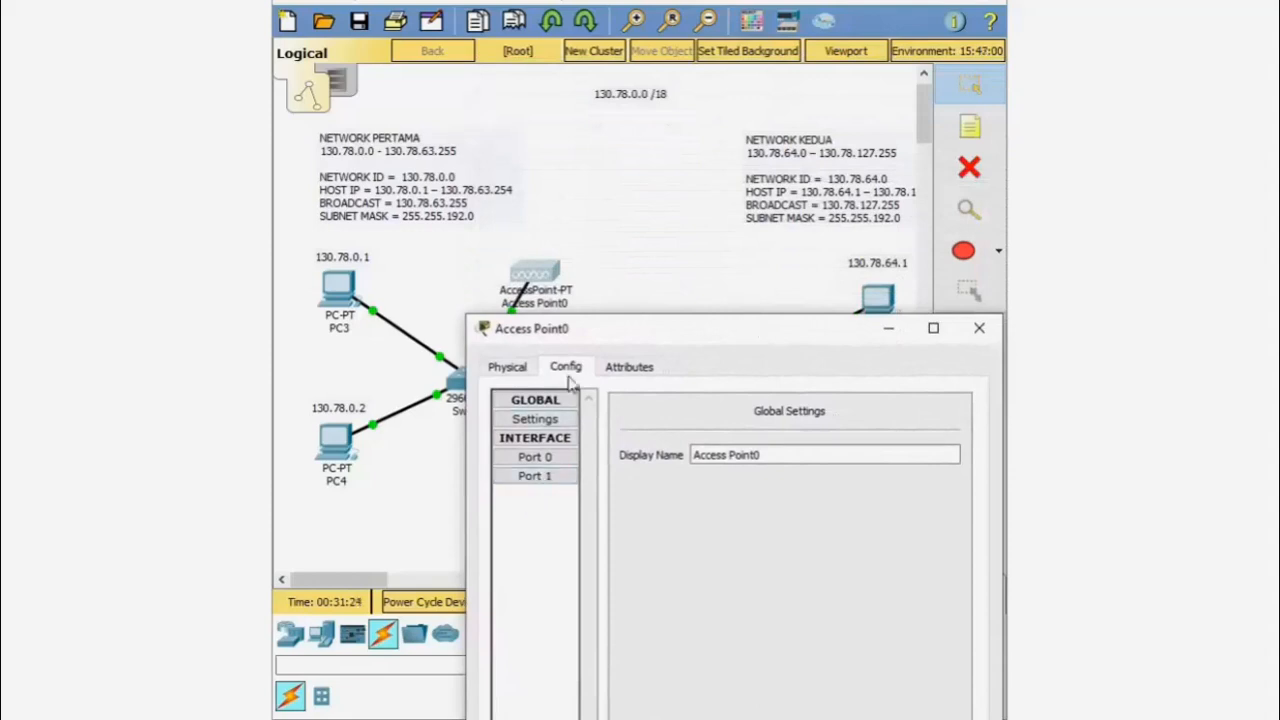
pyautogui.click(550, 478)
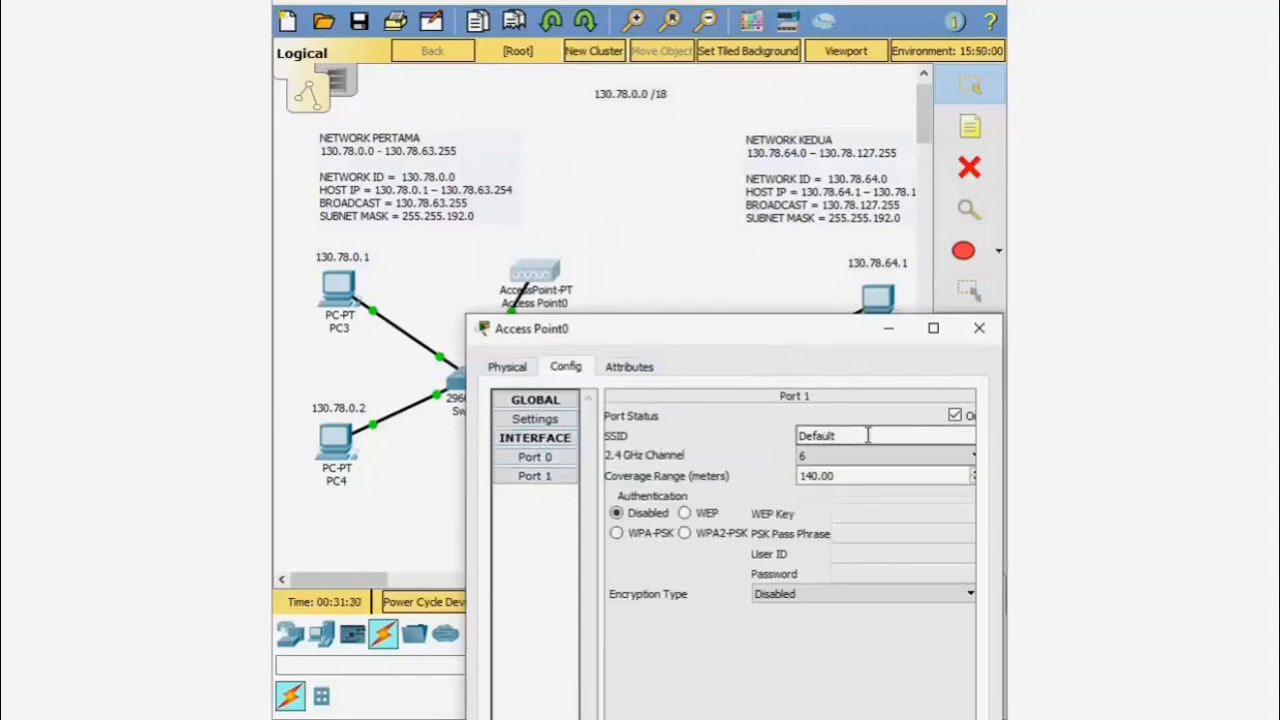
pyautogui.moveTo(868, 435); pyautogui.dragTo(750, 436)
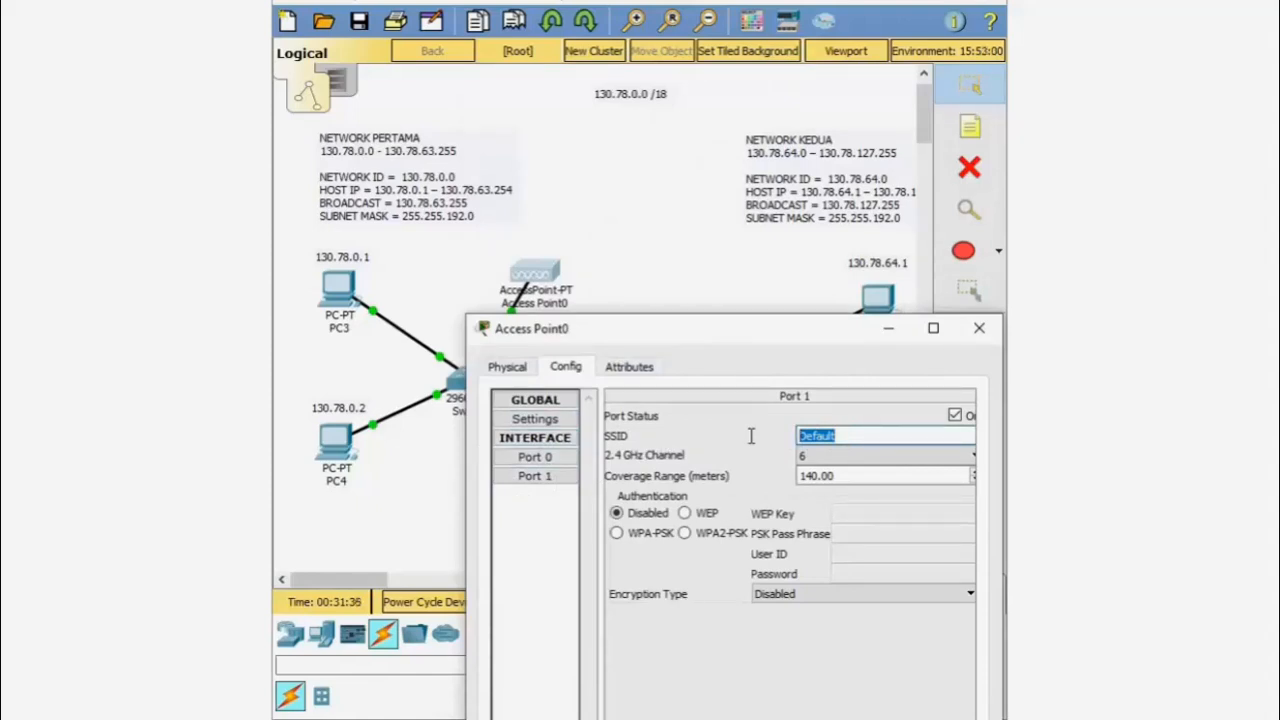
pyautogui.write('ABC')
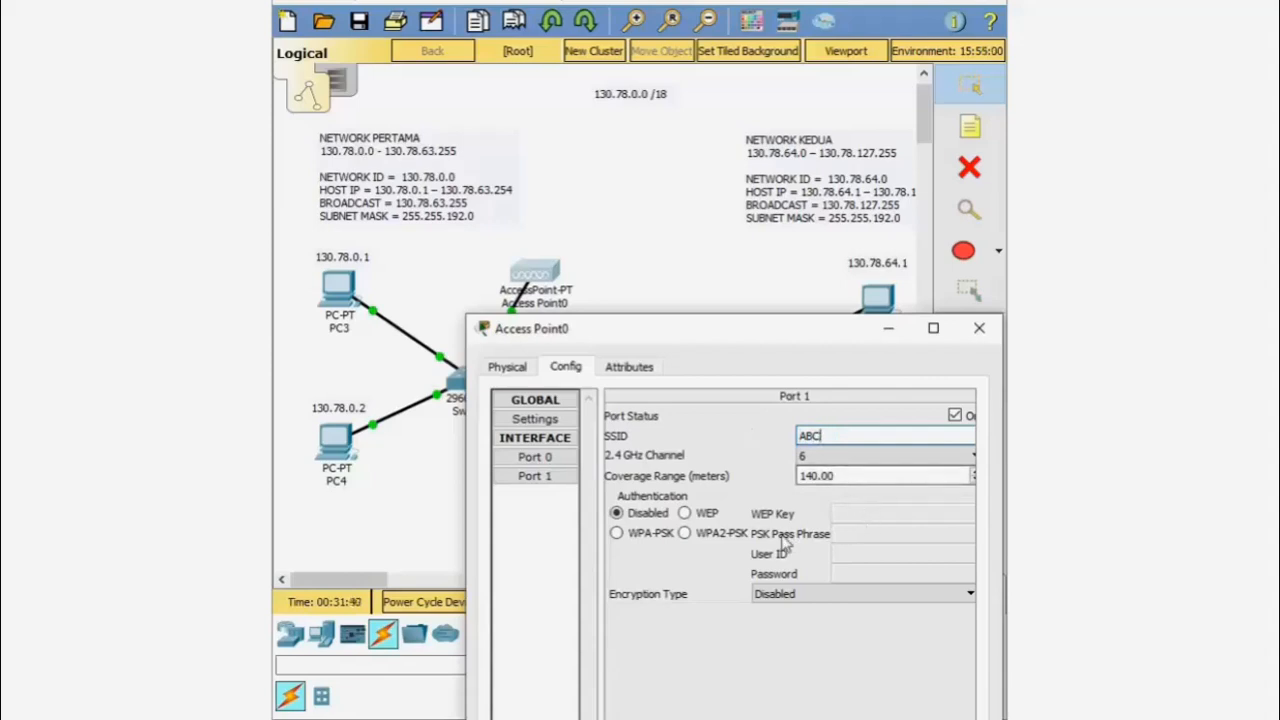
# - Set Port 1 security to WPA2-PSK with the pass phrase, then close the window
pyautogui.click(684, 533)
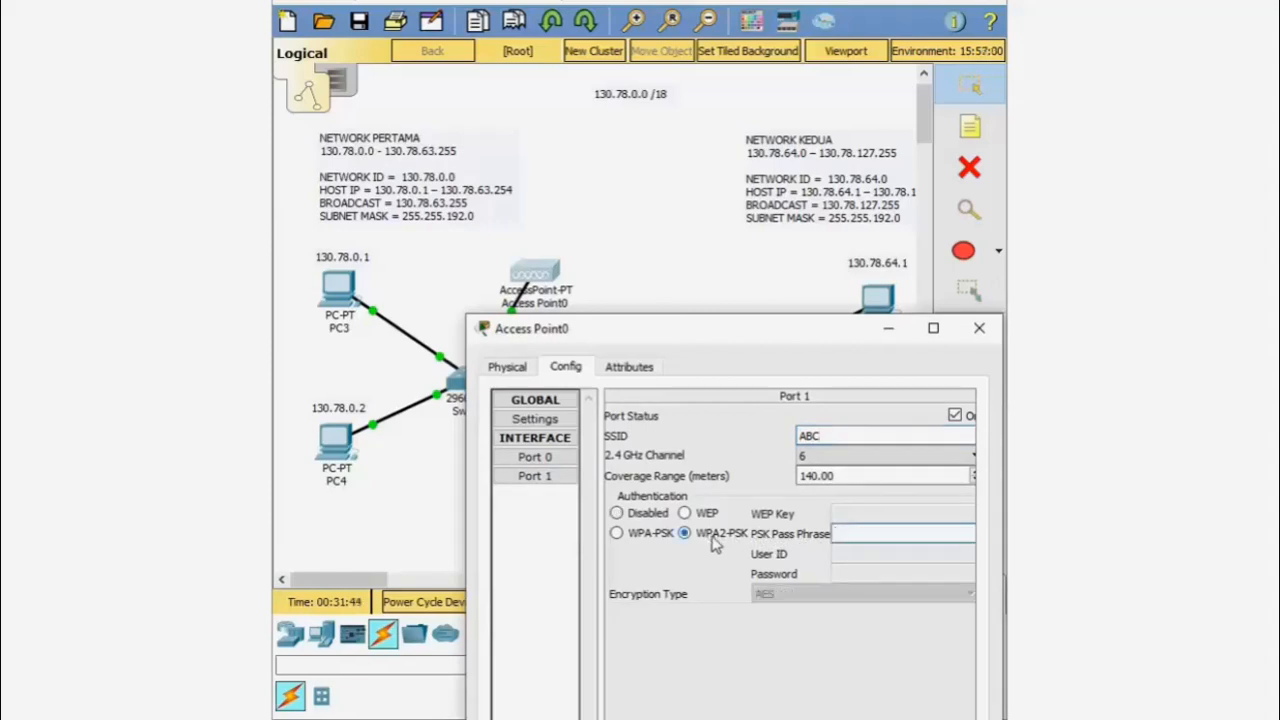
pyautogui.click(903, 530)
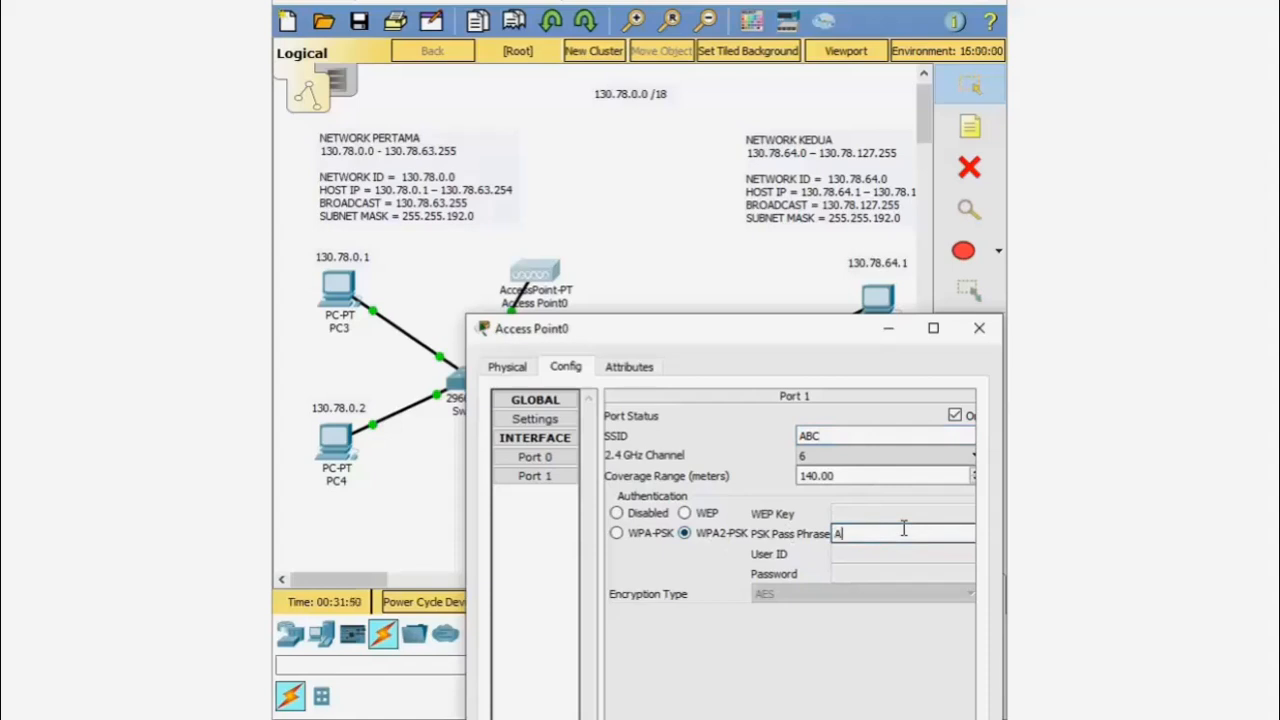
pyautogui.write('ABCD1234')
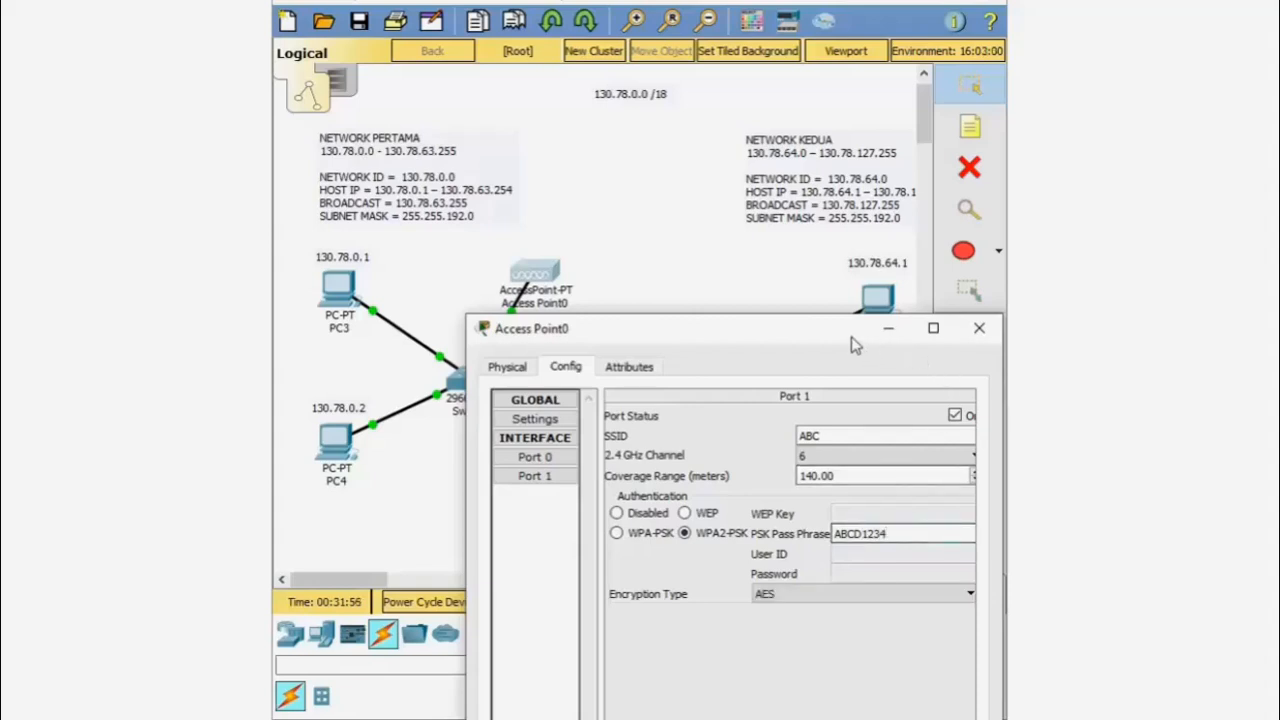
pyautogui.moveTo(812, 335); pyautogui.dragTo(680, 297)
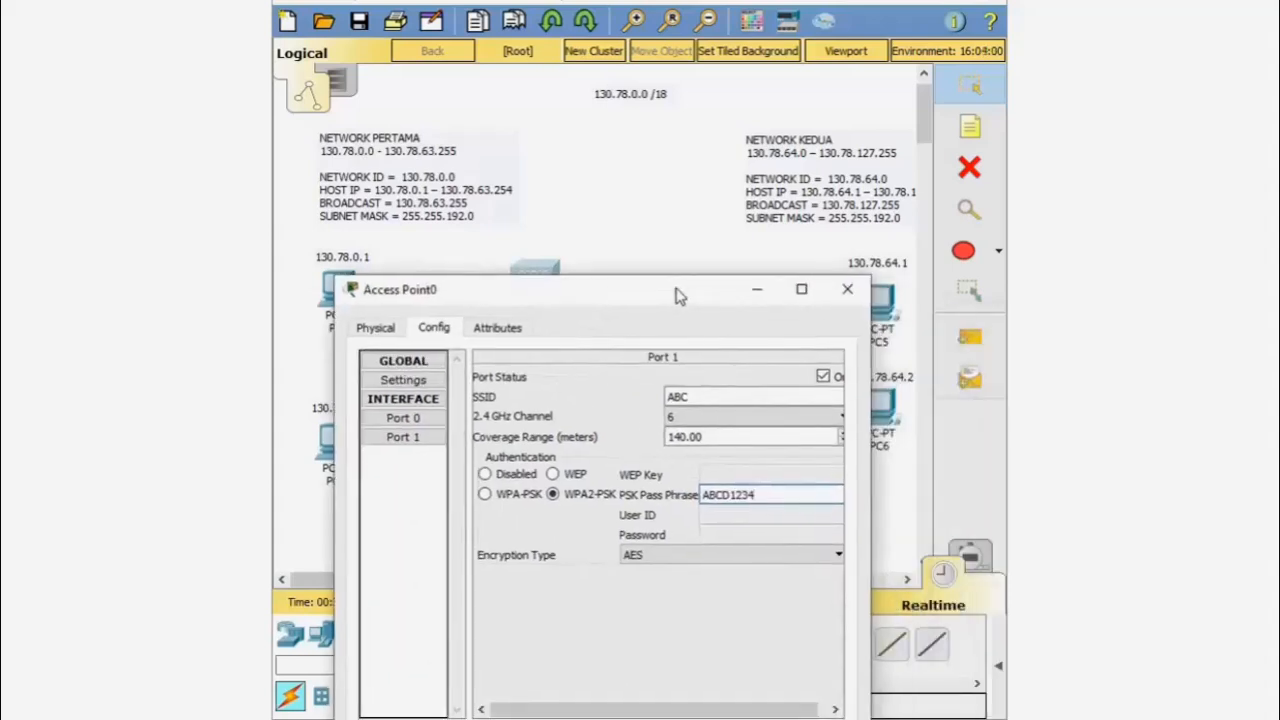
pyautogui.moveTo(870, 392); pyautogui.dragTo(922, 392)
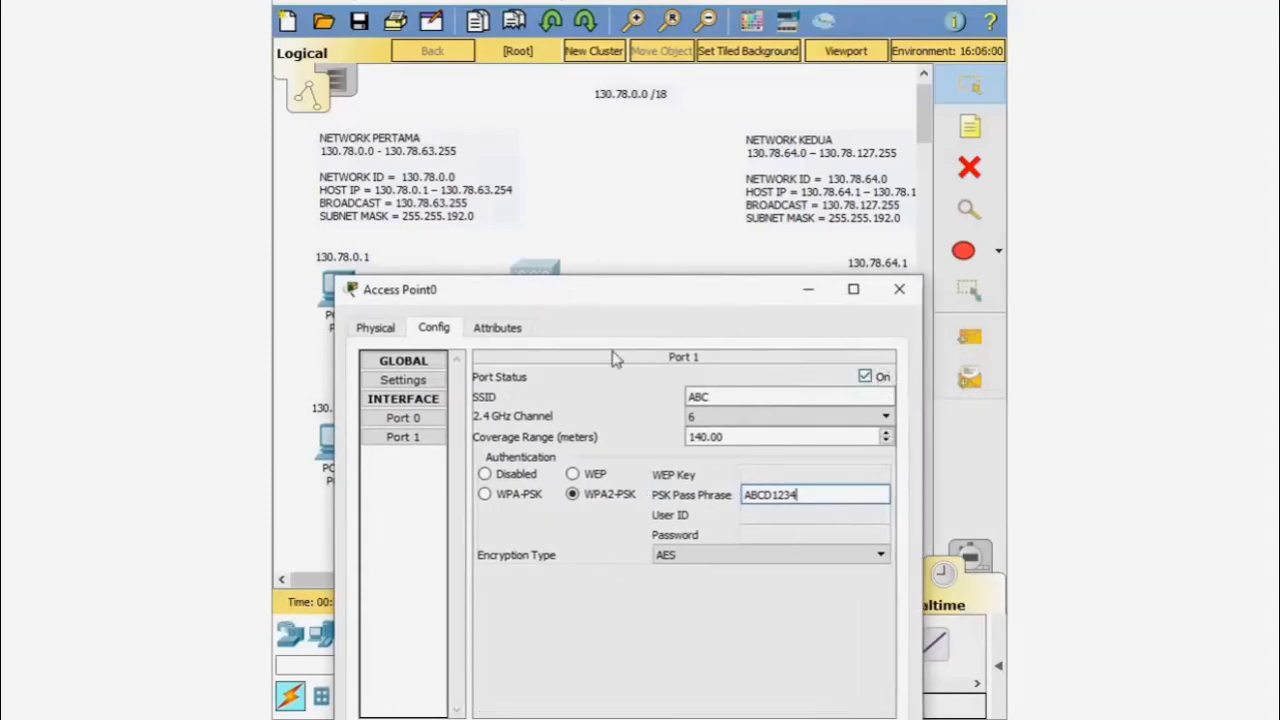
pyautogui.click(900, 290)
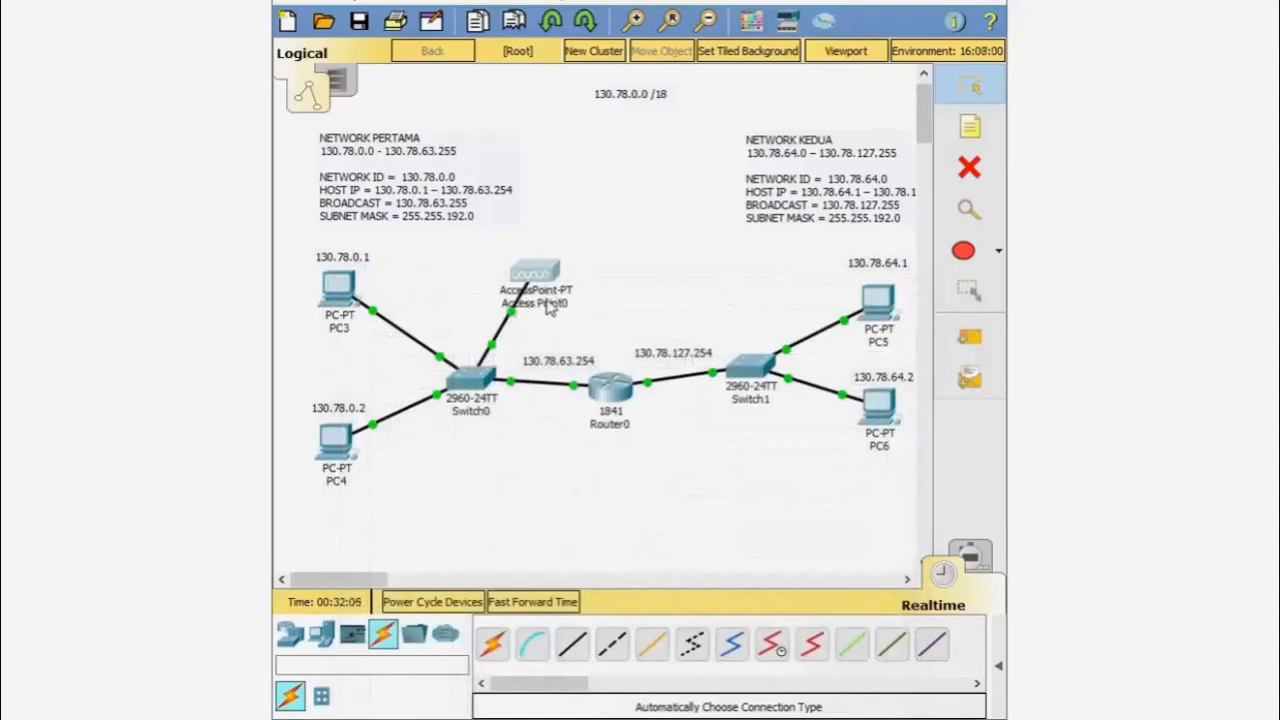
# - Place two smart devices, Smartphone0 and Smartphone1, side by side above Access Point0
pyautogui.moveTo(548, 310)
pyautogui.click(322, 636)
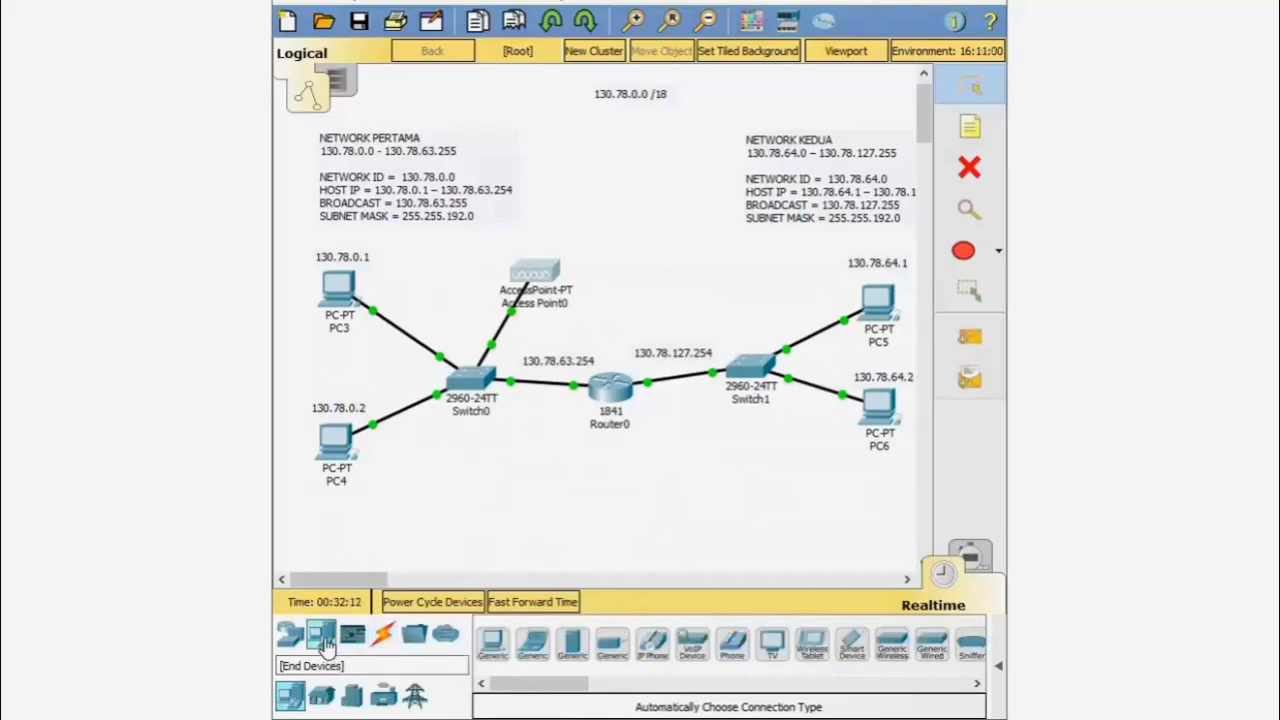
pyautogui.moveTo(521, 690)
pyautogui.mouseDown()
pyautogui.moveTo(562, 692)
pyautogui.moveTo(537, 688)
pyautogui.mouseUp()
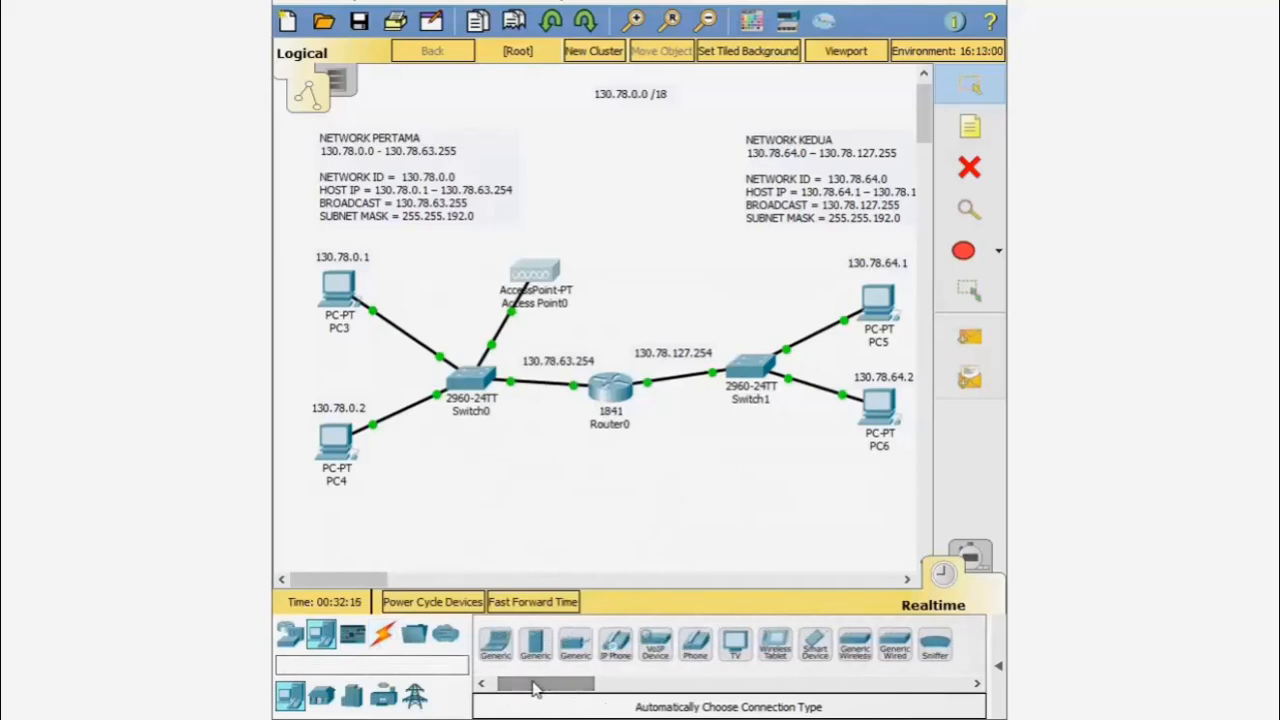
pyautogui.click(816, 645)
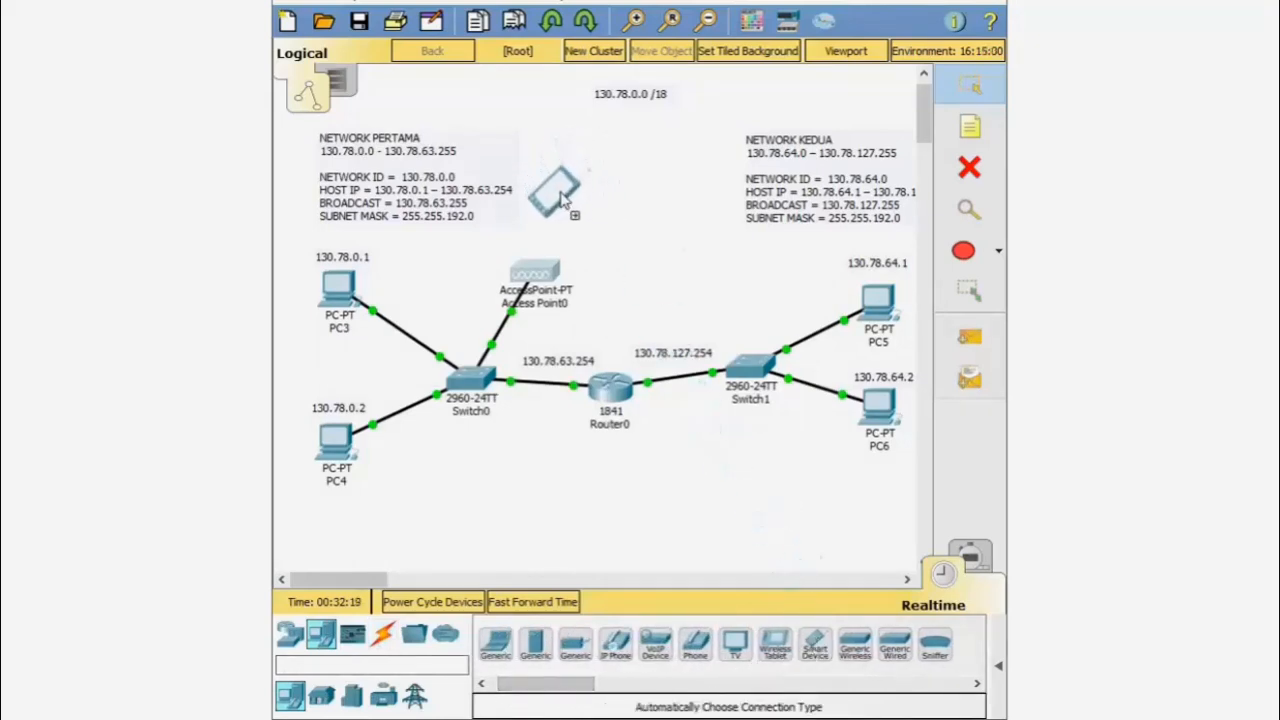
pyautogui.click(563, 200)
pyautogui.click(815, 650)
pyautogui.click(650, 248)
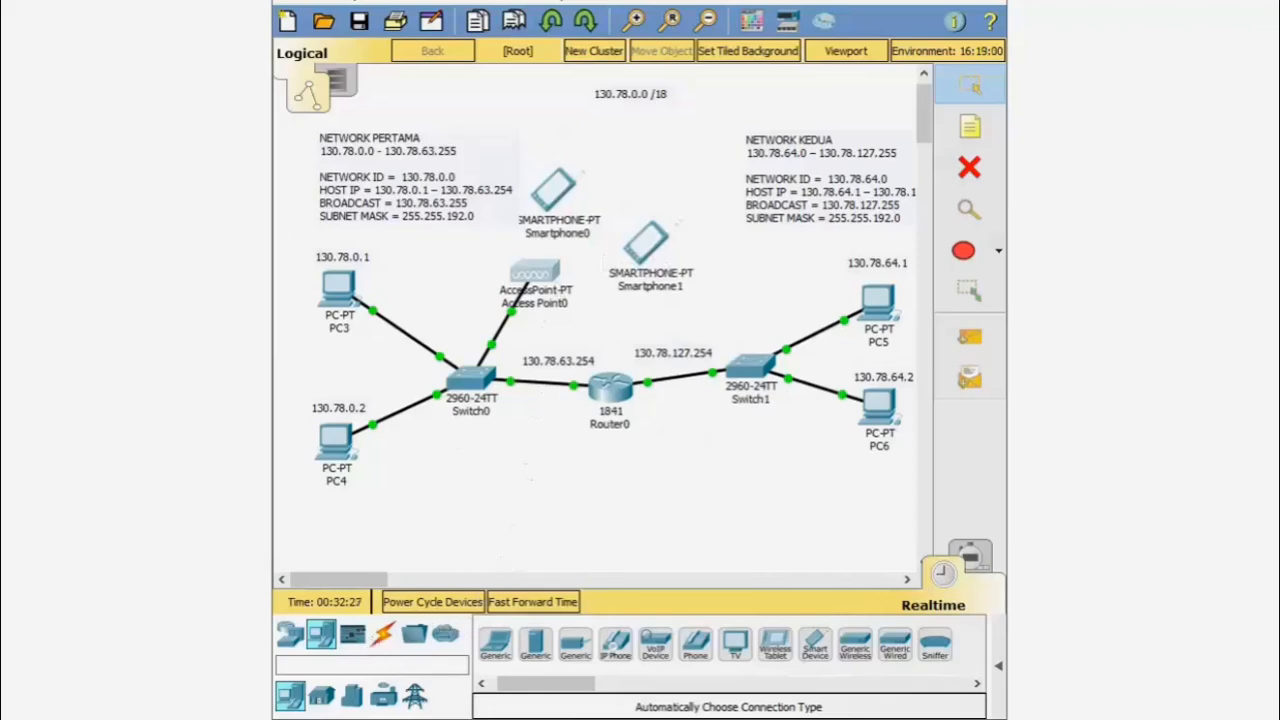
# - Open and close Smartphone0's settings, then select the Place Note tool
pyautogui.click(559, 185)
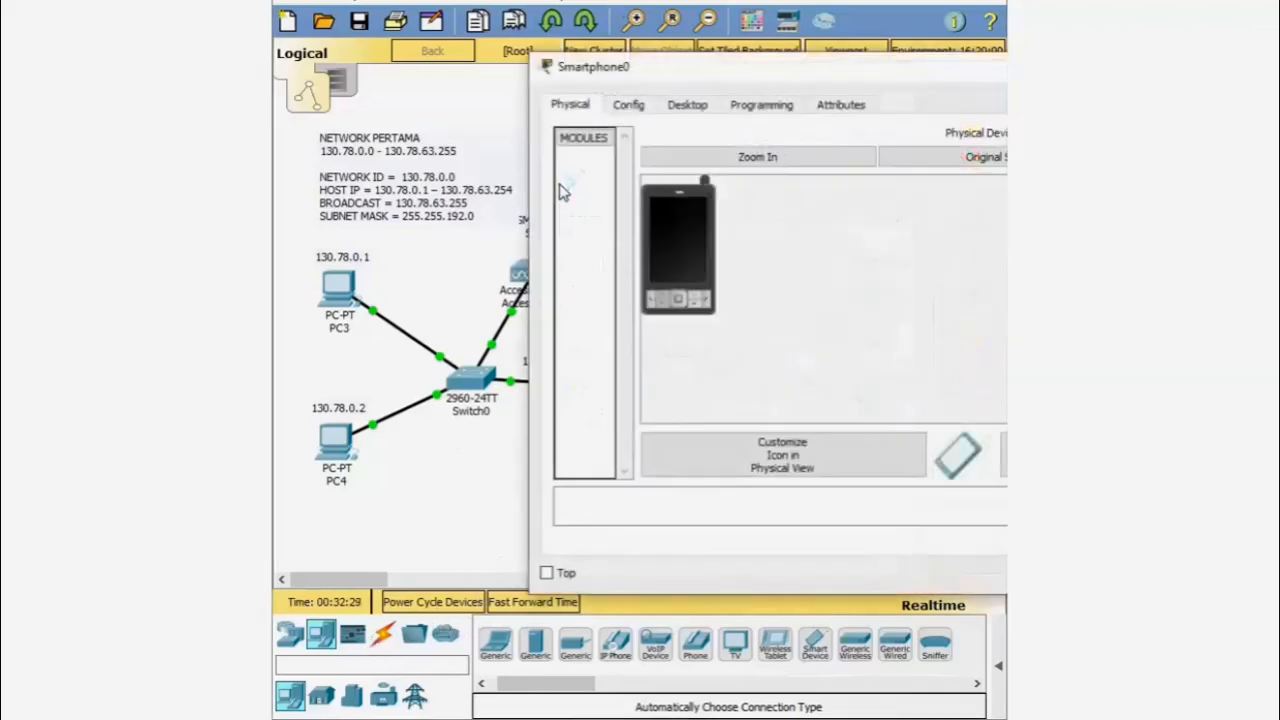
pyautogui.hotkey('alt', 'F4')
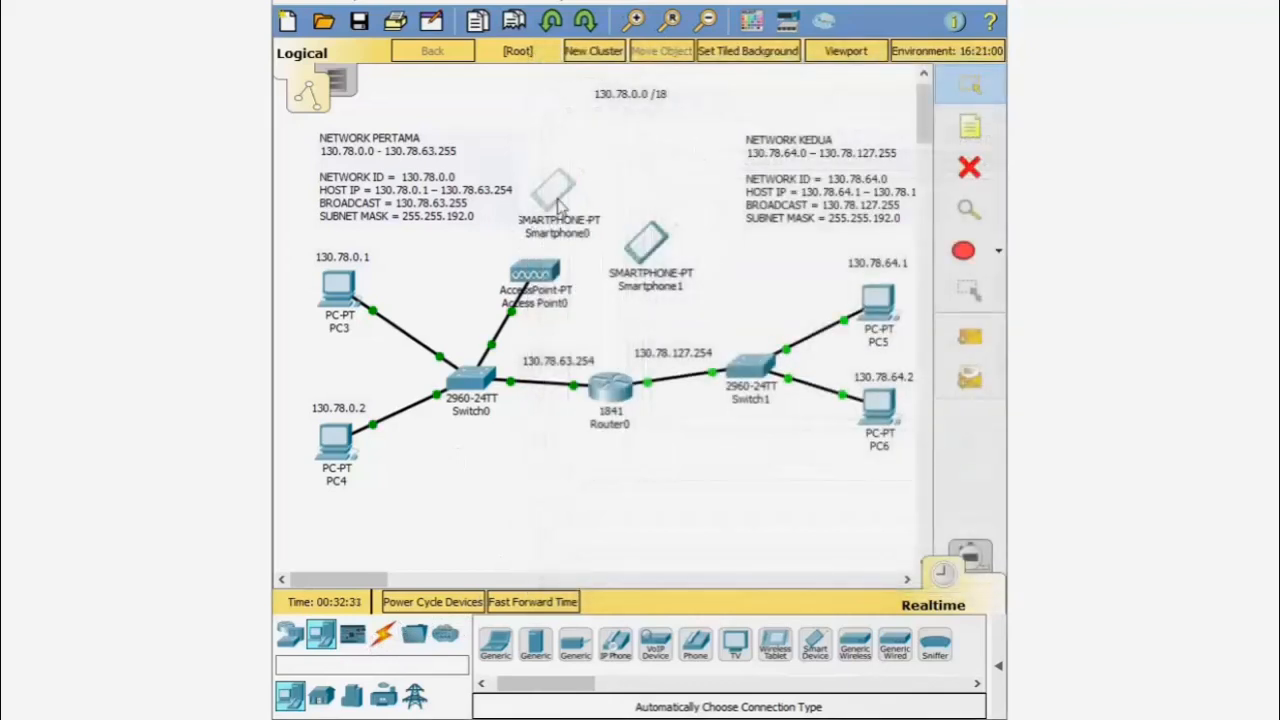
pyautogui.click(969, 127)
# - Add notes 130.78.0.3 above Smartphone0 and 130.78.0.4 above Smartphone1, aligning both
pyautogui.click(531, 153)
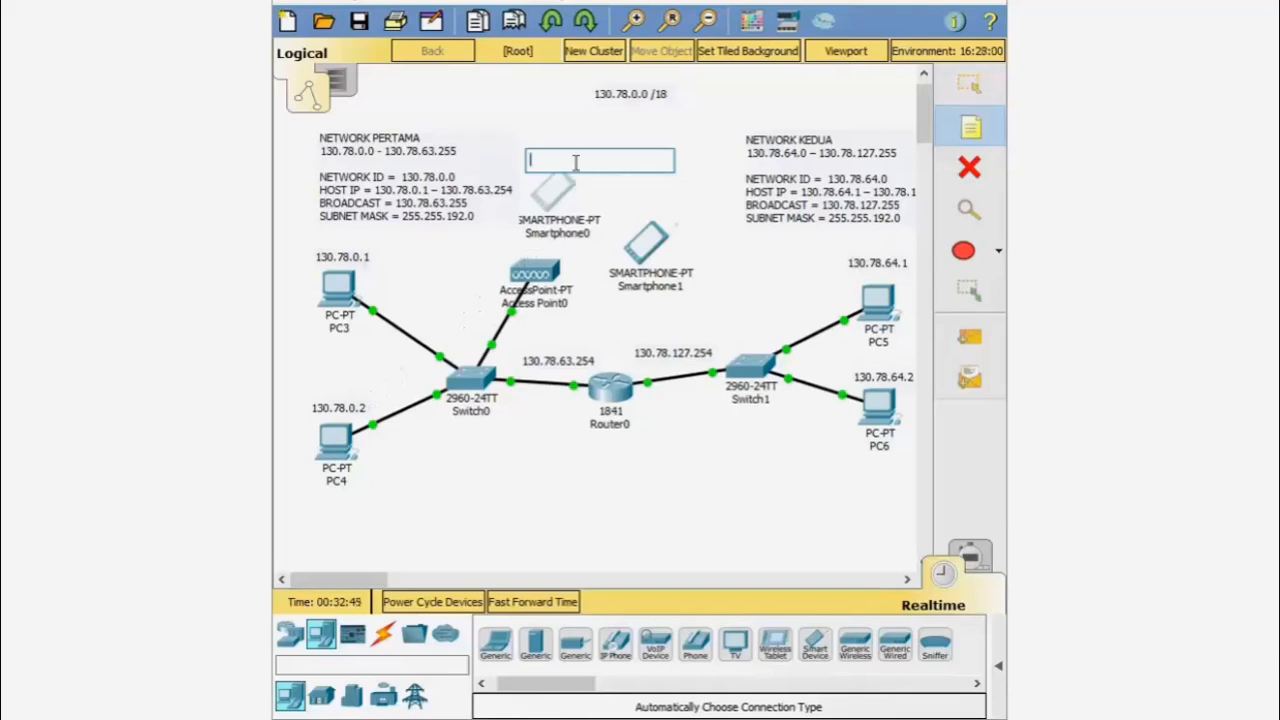
pyautogui.write('130.78.0.3')
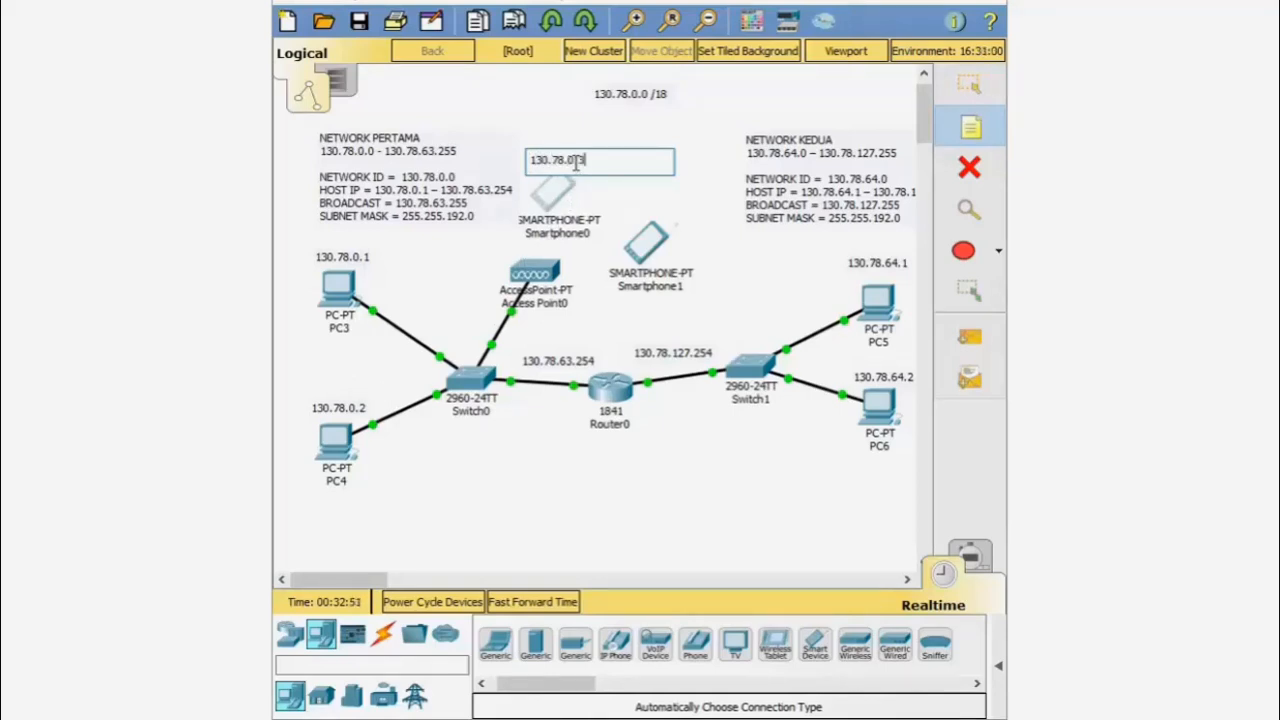
pyautogui.click(956, 97)
pyautogui.click(966, 123)
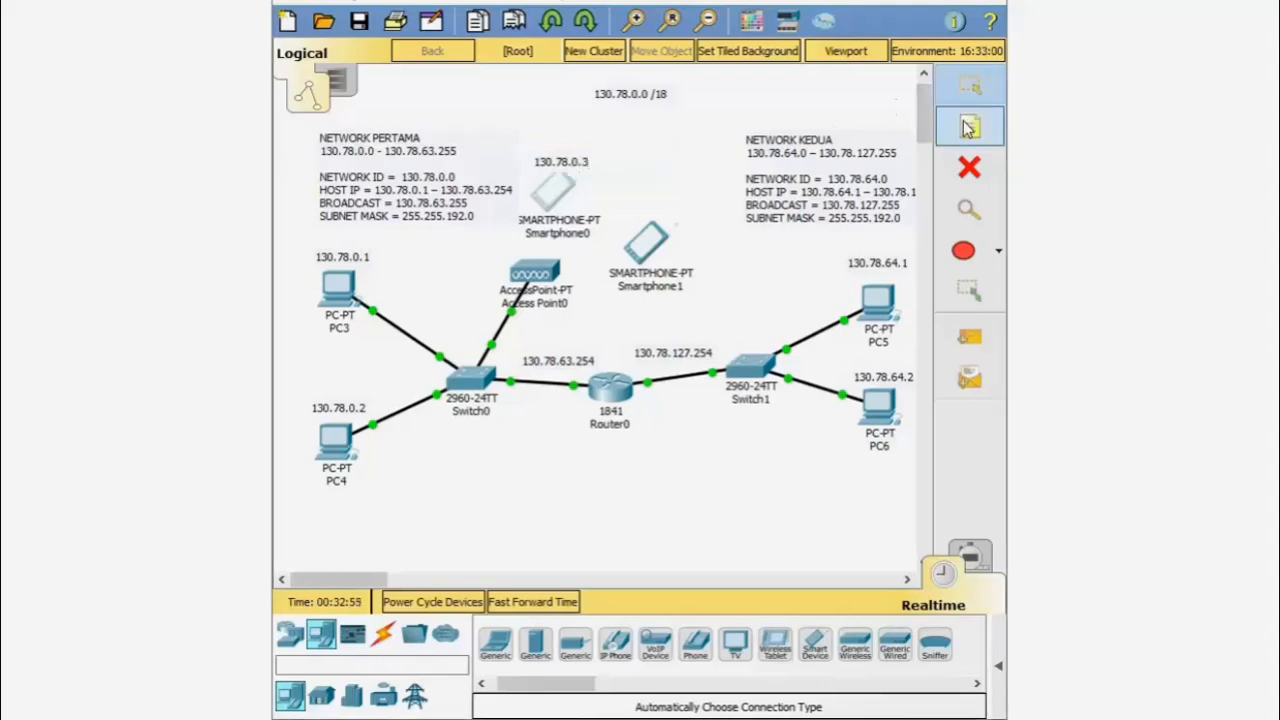
pyautogui.click(640, 212)
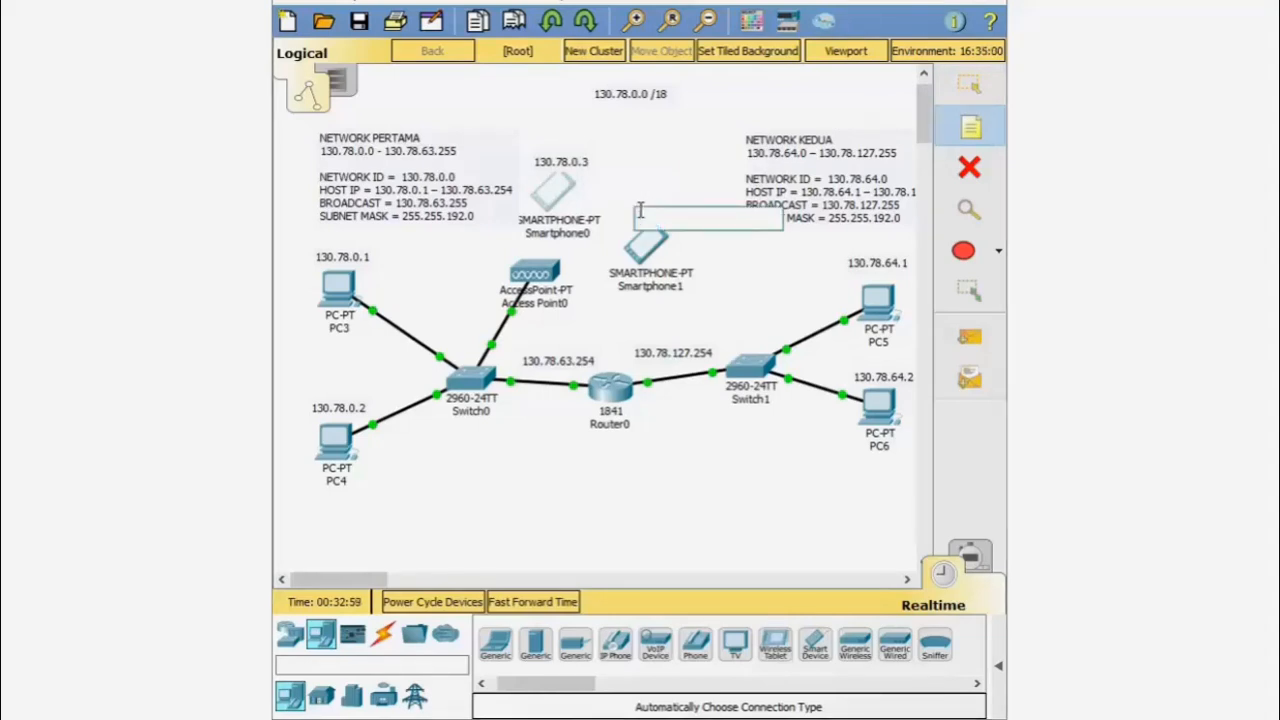
pyautogui.write('130.78.0.4')
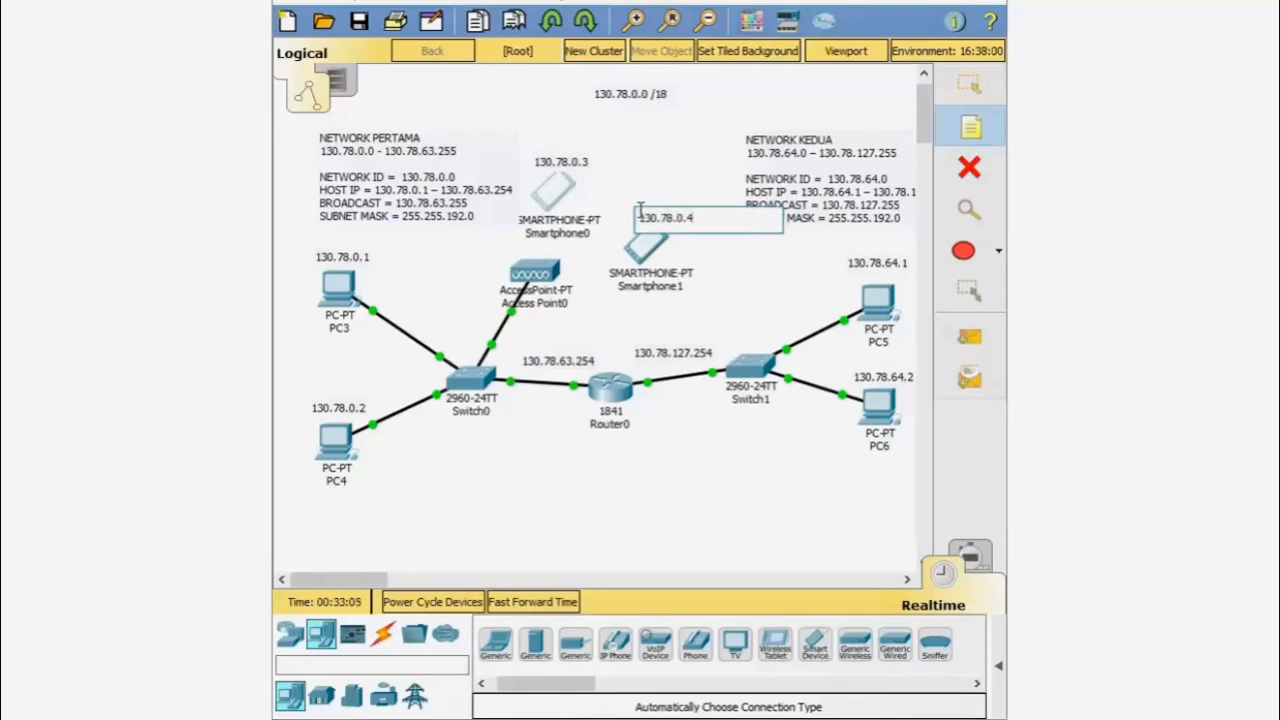
pyautogui.press('Escape')
pyautogui.moveTo(677, 220); pyautogui.dragTo(665, 215)
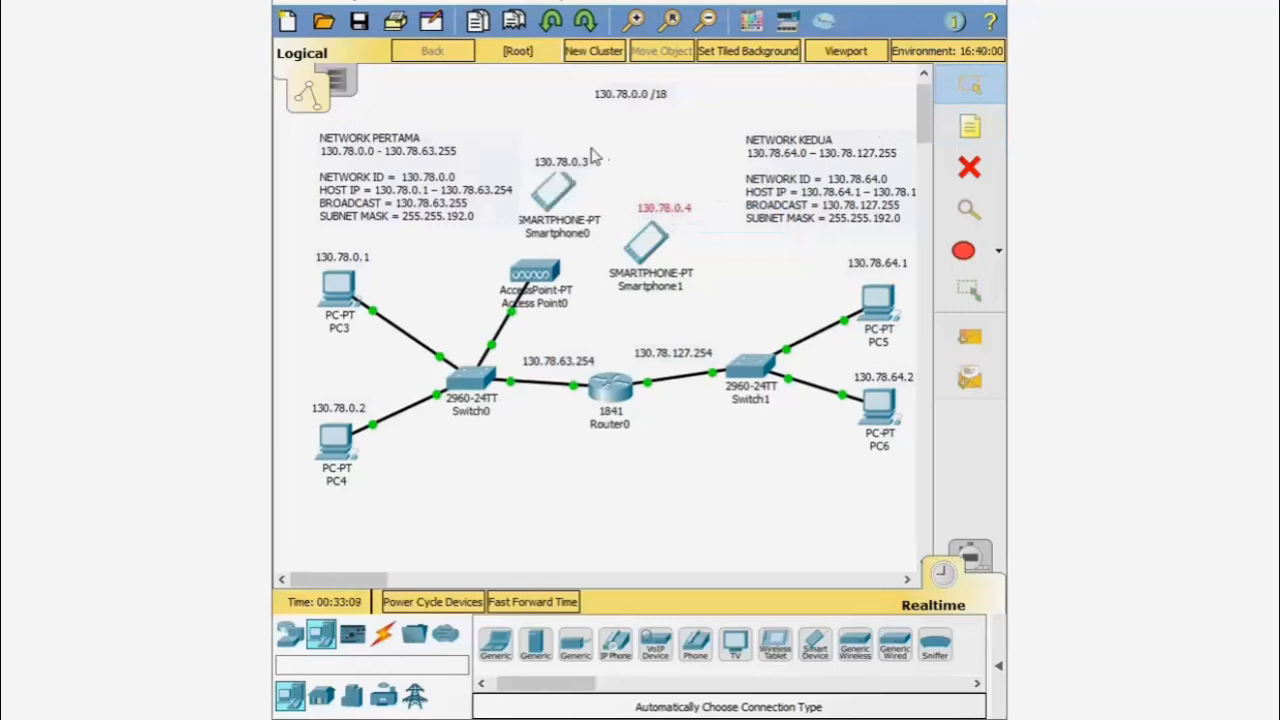
pyautogui.moveTo(575, 166); pyautogui.dragTo(575, 160)
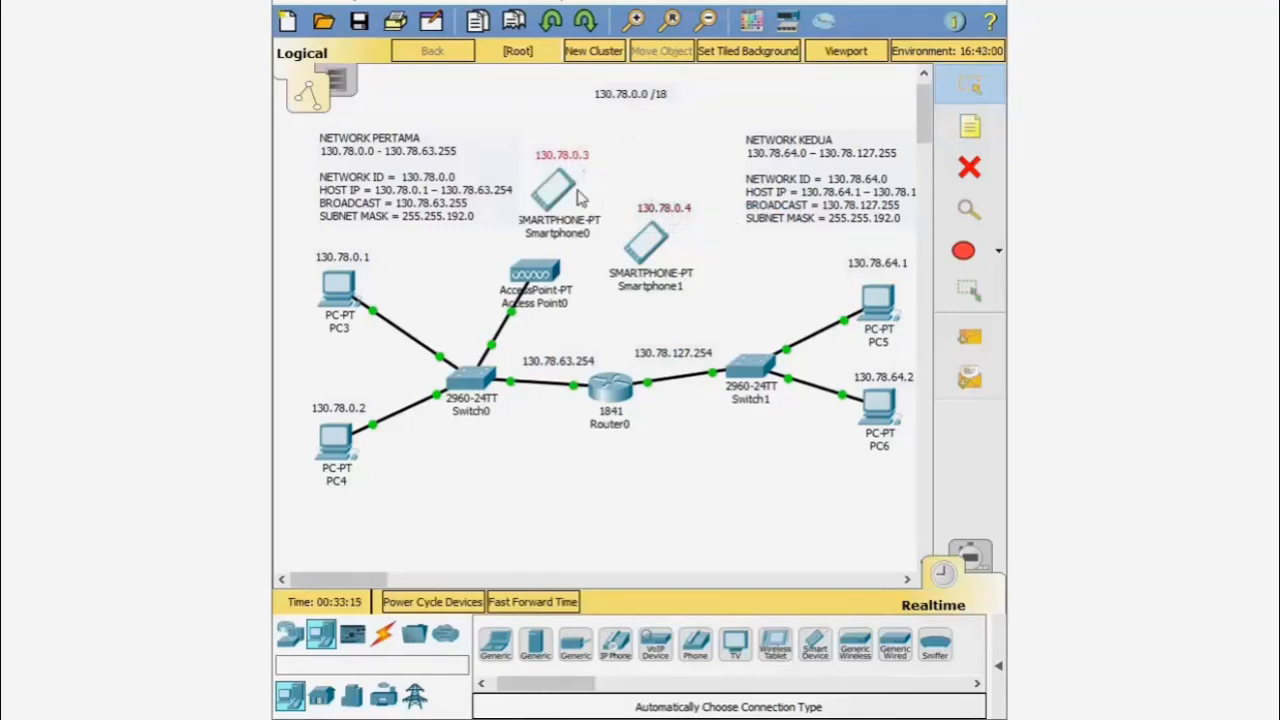
pyautogui.moveTo(580, 198)
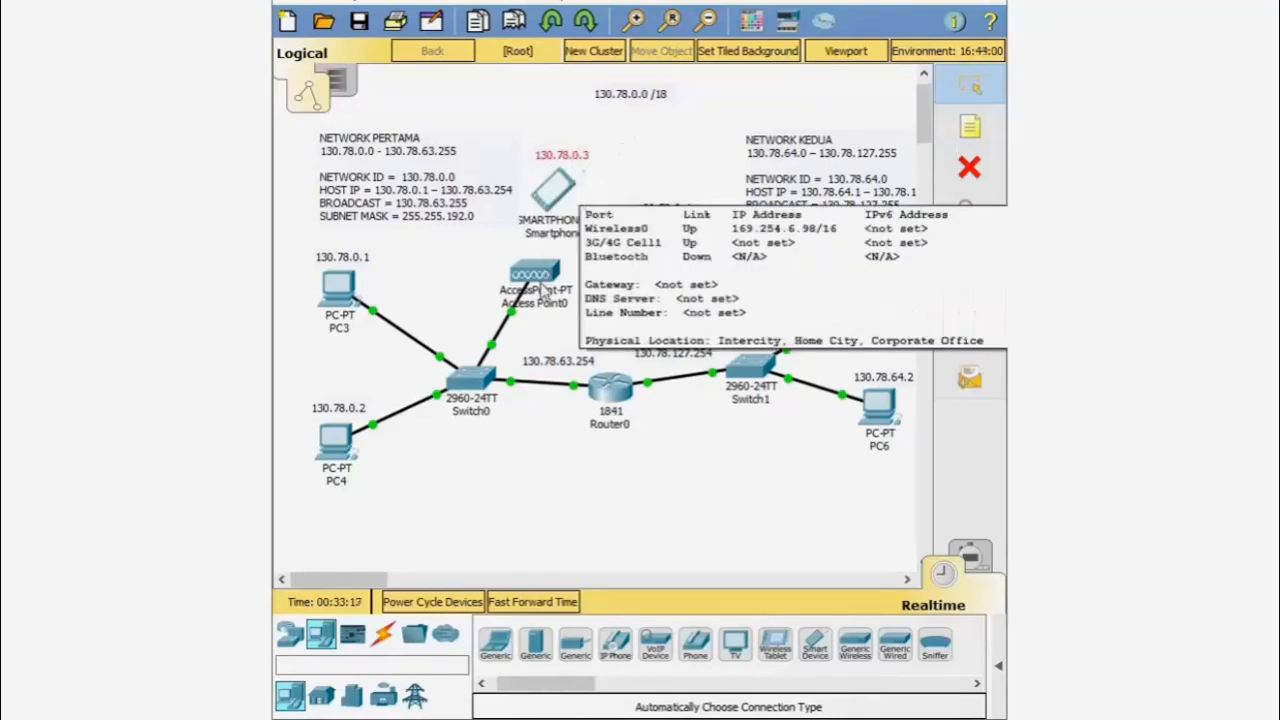
# - In Smartphone0's IP Configuration, switch to Static and enter address 130.78.0.3
pyautogui.click(553, 195)
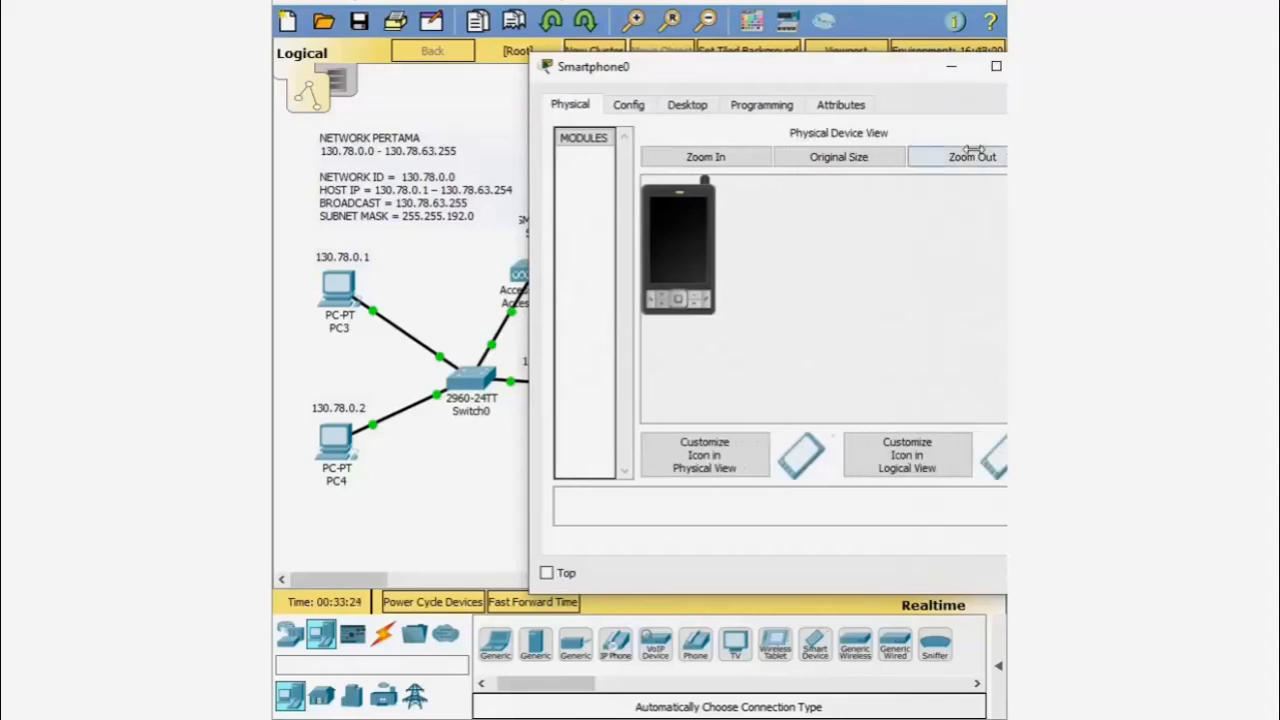
pyautogui.moveTo(888, 78); pyautogui.dragTo(831, 90)
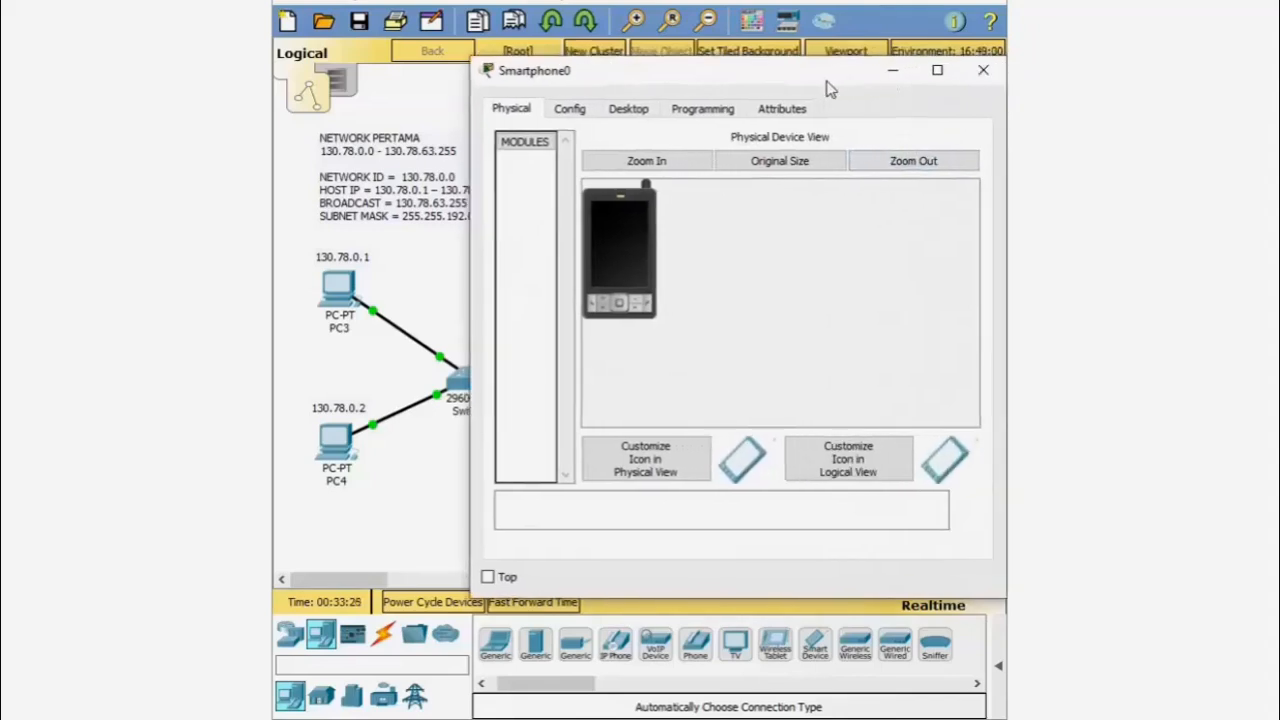
pyautogui.click(639, 112)
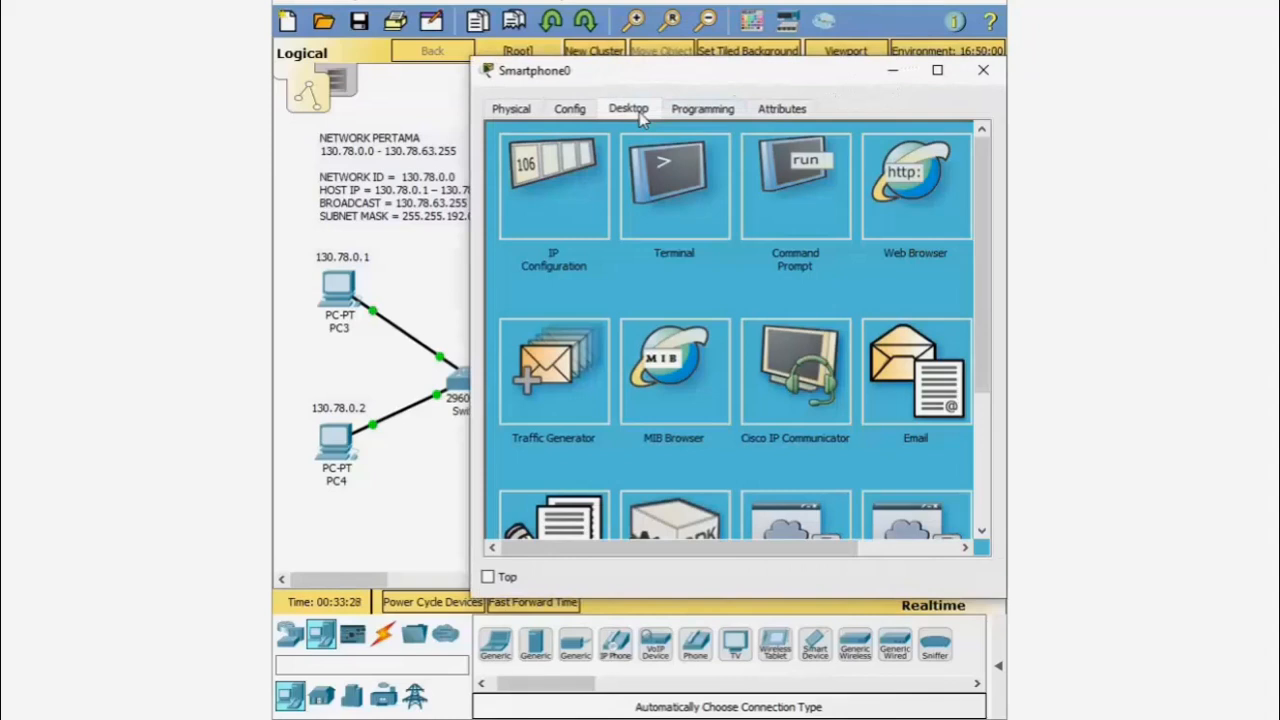
pyautogui.click(558, 186)
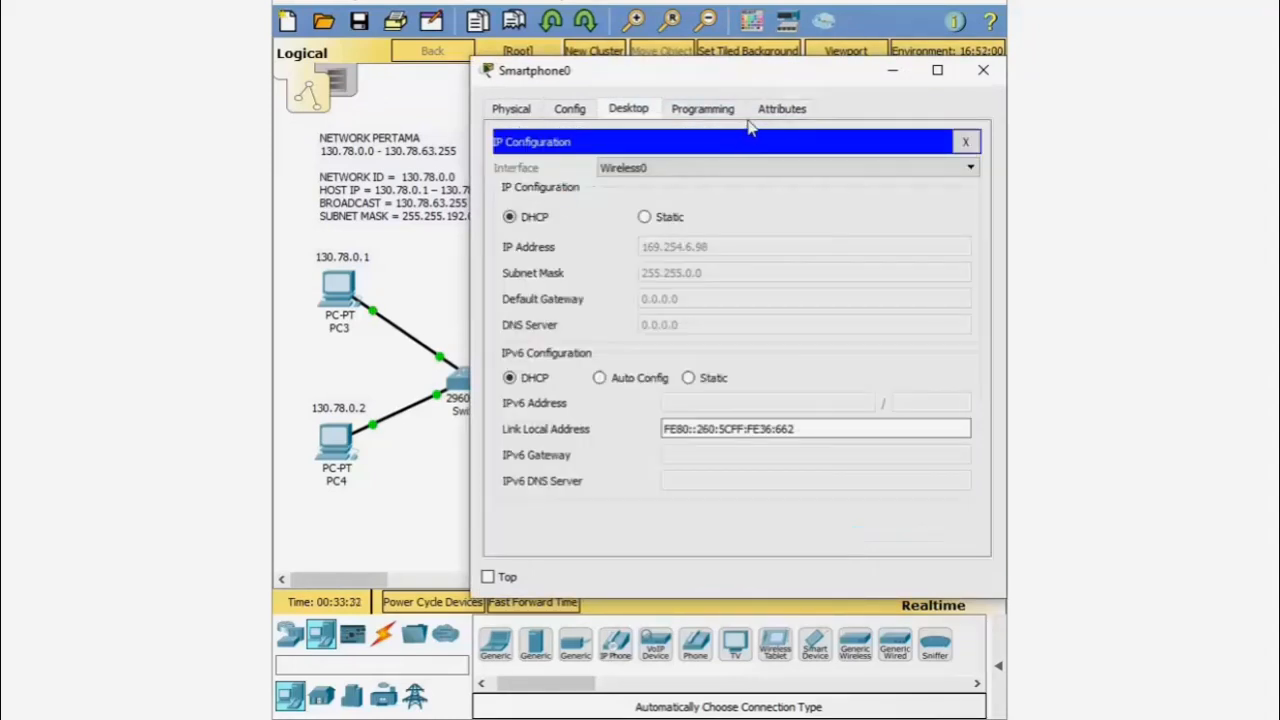
pyautogui.moveTo(765, 85); pyautogui.dragTo(760, 250)
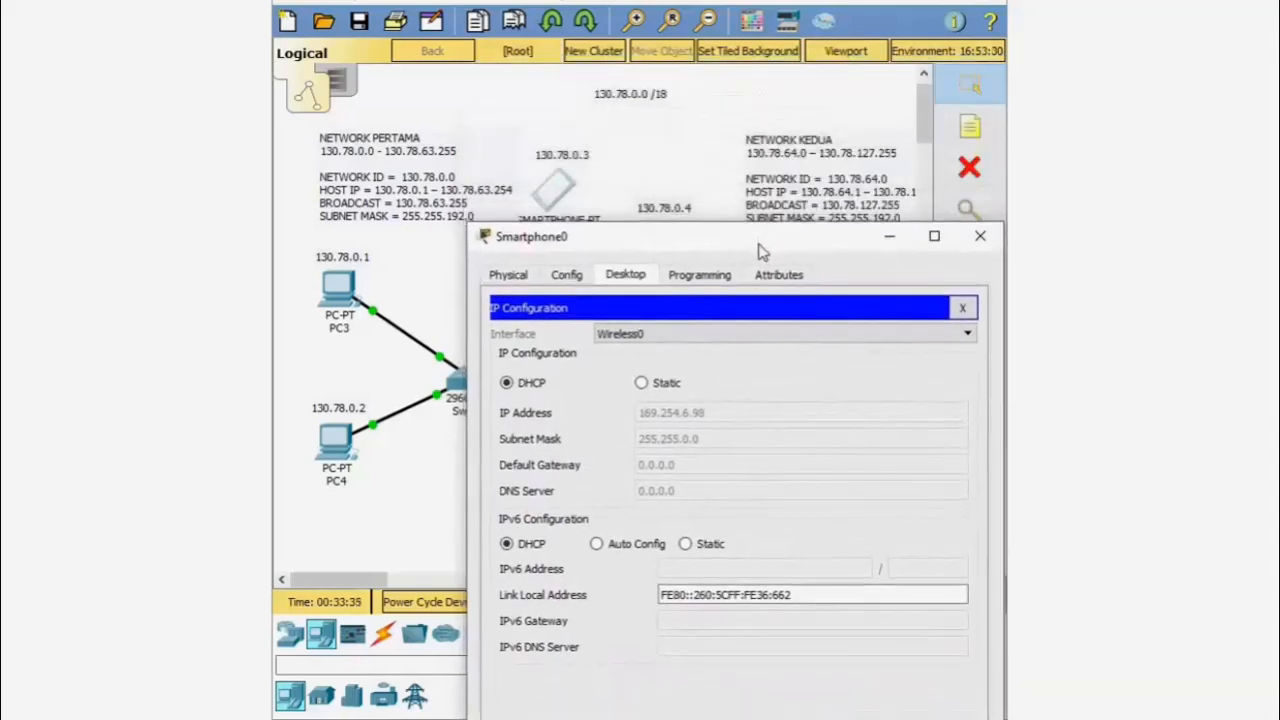
pyautogui.click(642, 383)
pyautogui.click(735, 414)
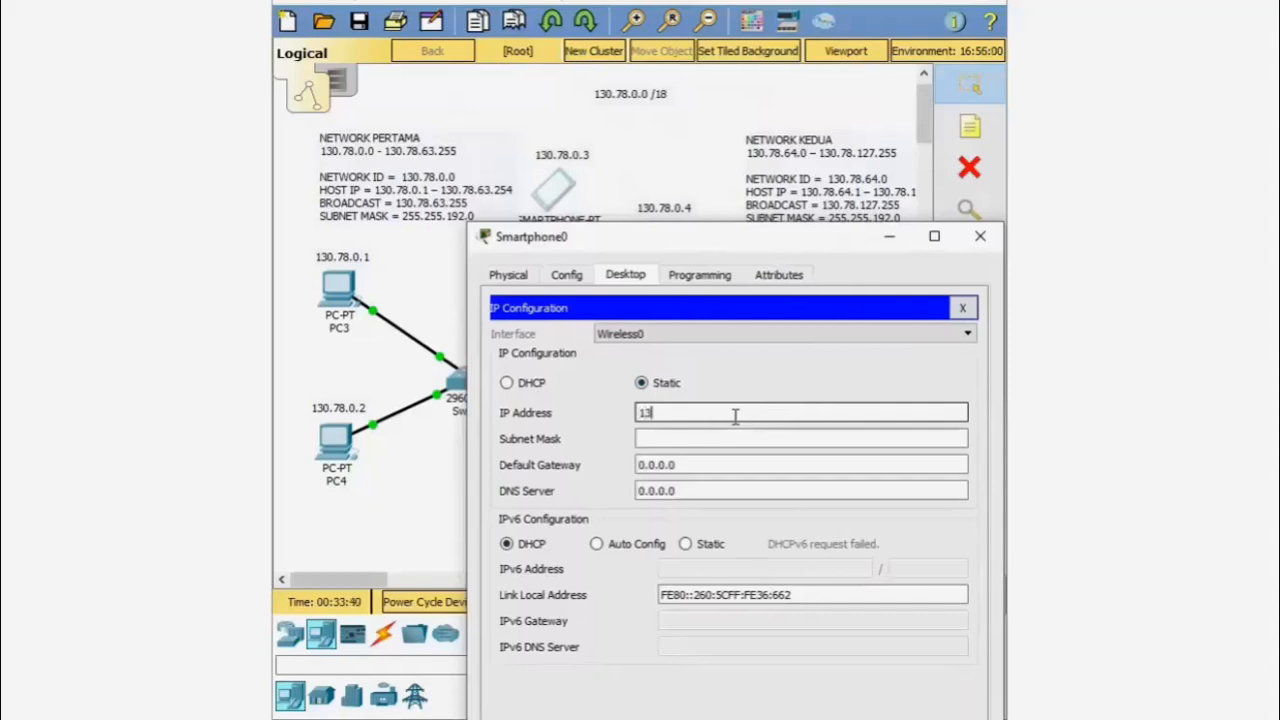
pyautogui.write('130.78.0.3')
pyautogui.press('Tab')
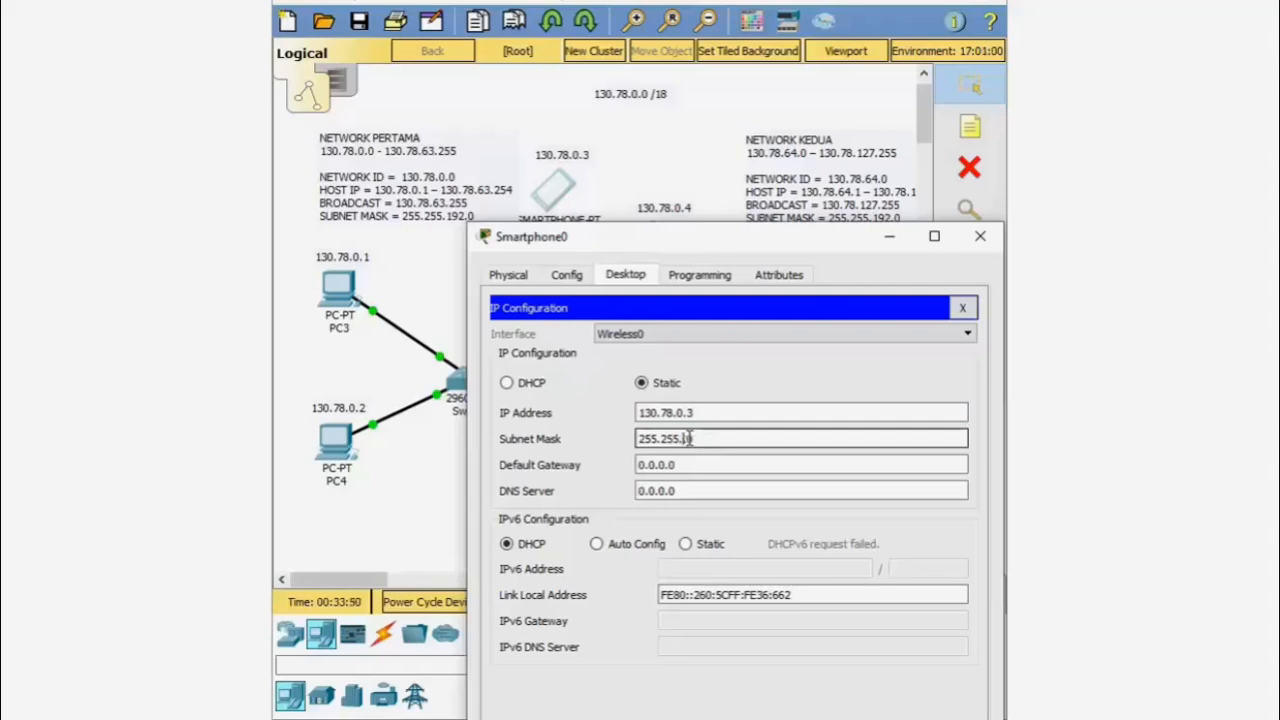
# - Set Smartphone0's mask to 255.255.192.0 and default gateway to 130.78.63.254
pyautogui.press('BackSpace')
pyautogui.write('192.0')
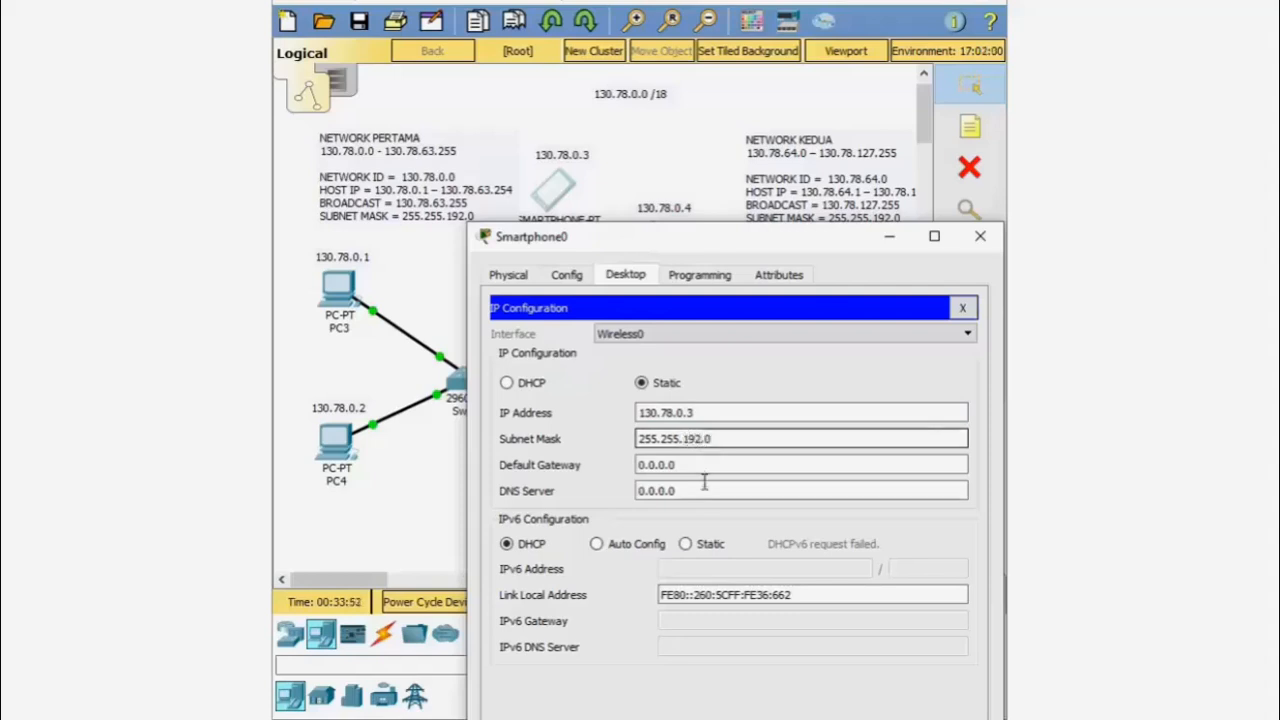
pyautogui.click(689, 464)
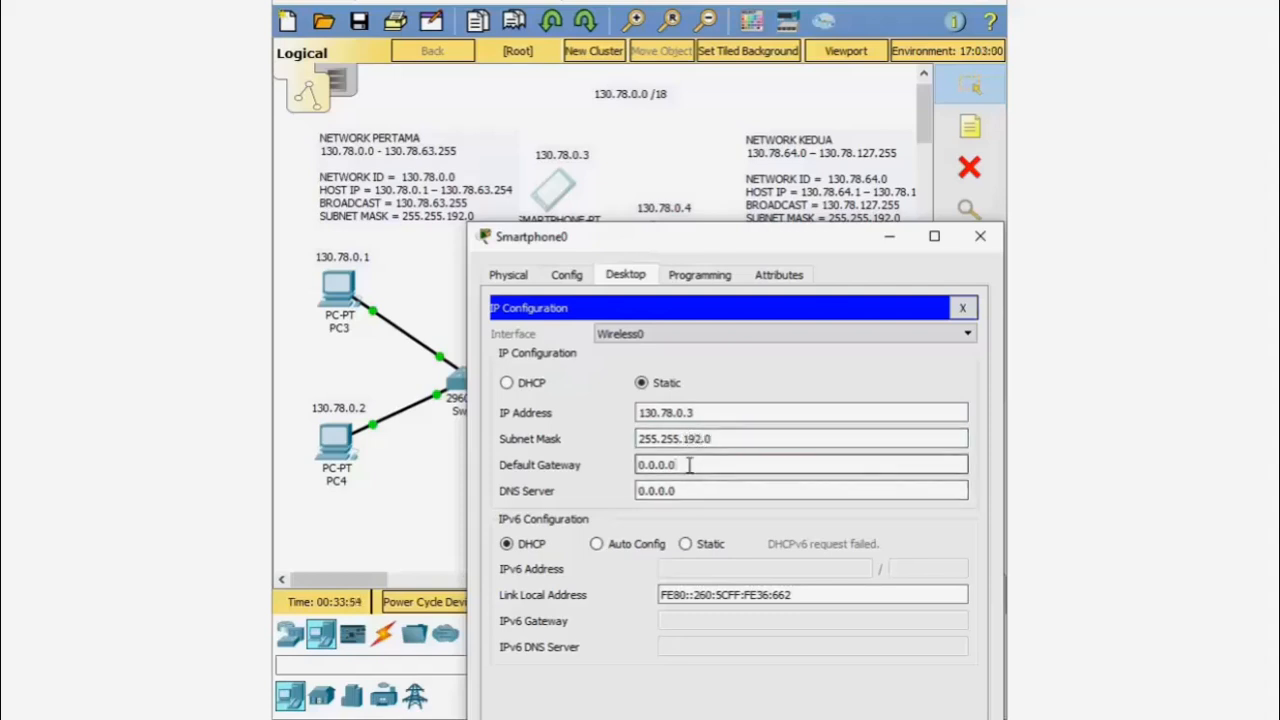
pyautogui.moveTo(689, 464); pyautogui.dragTo(608, 465)
pyautogui.moveTo(692, 234); pyautogui.dragTo(664, 416)
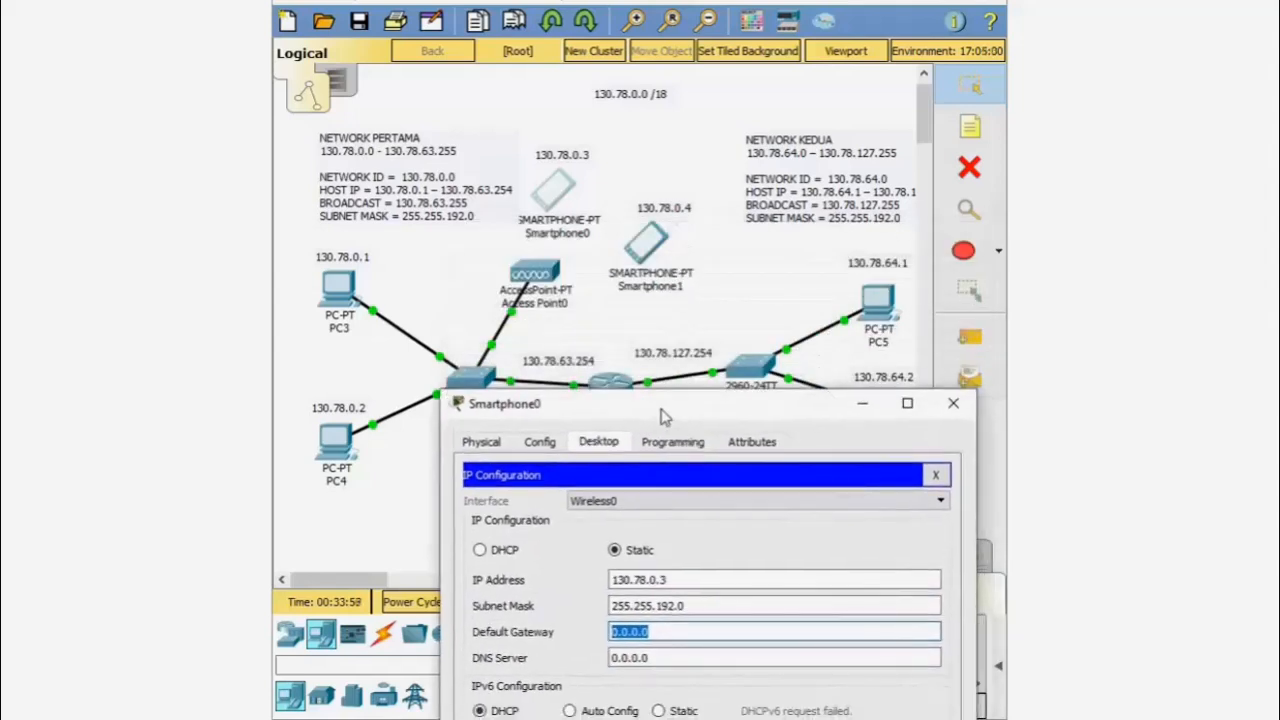
pyautogui.write('130.78.63.254')
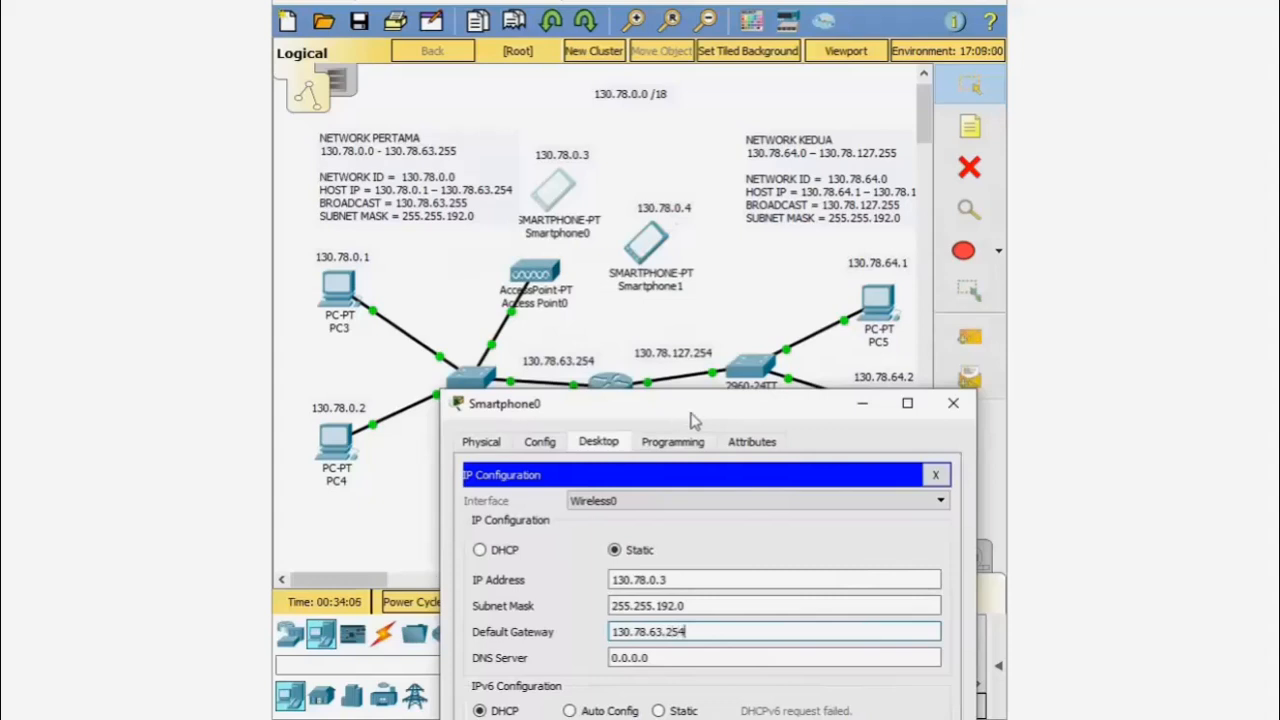
pyautogui.moveTo(693, 421); pyautogui.dragTo(698, 346)
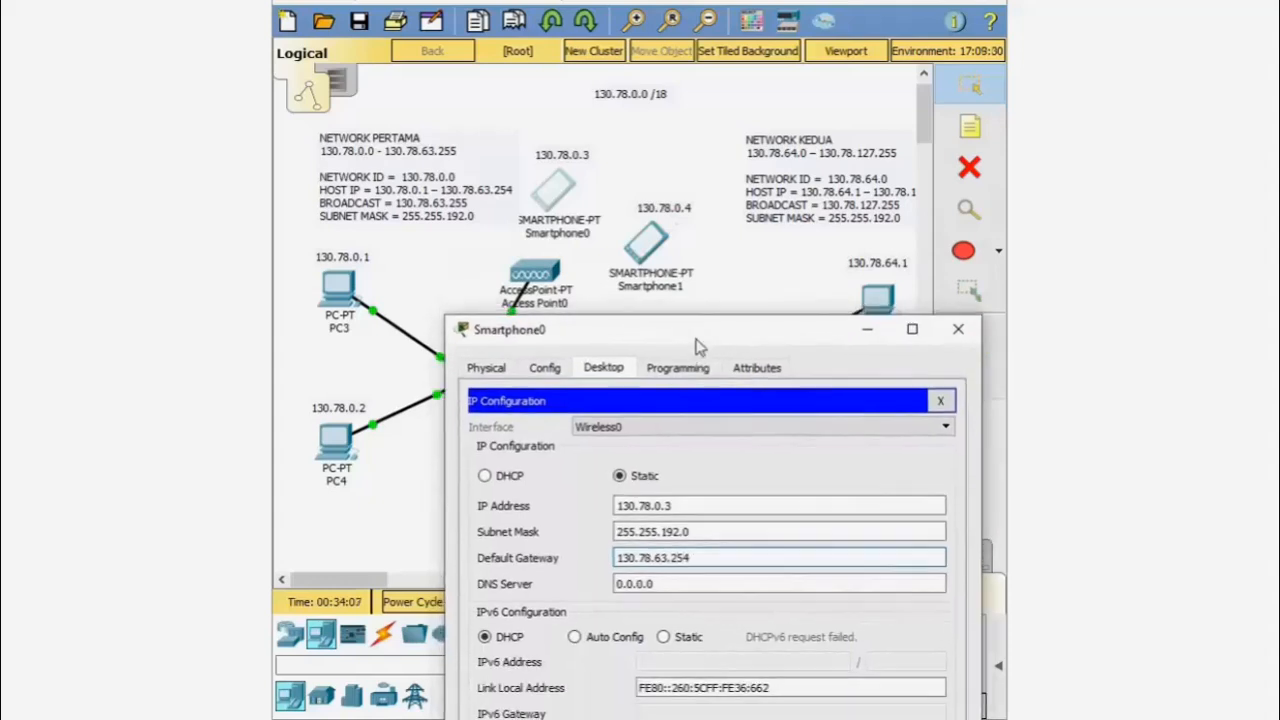
# - Set Smartphone0's Wireless0 to SSID ABC, WPA2-PSK with the pass phrase, then close it
pyautogui.click(552, 370)
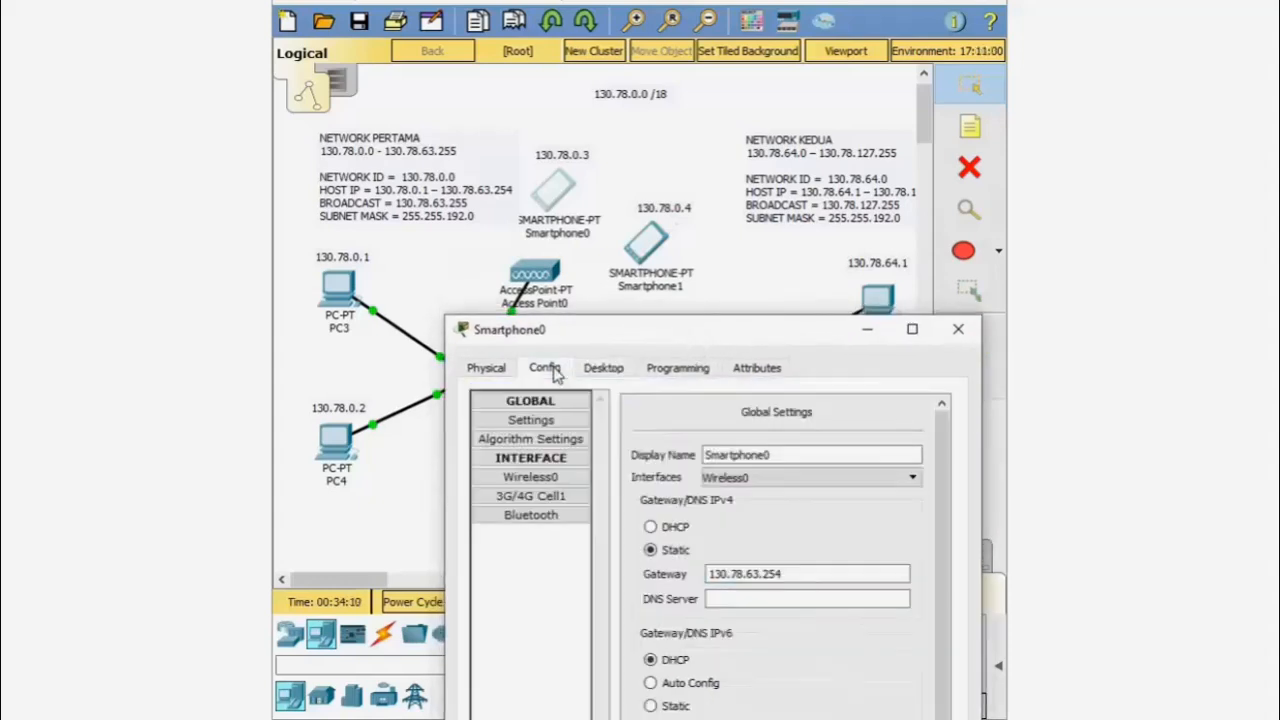
pyautogui.click(555, 478)
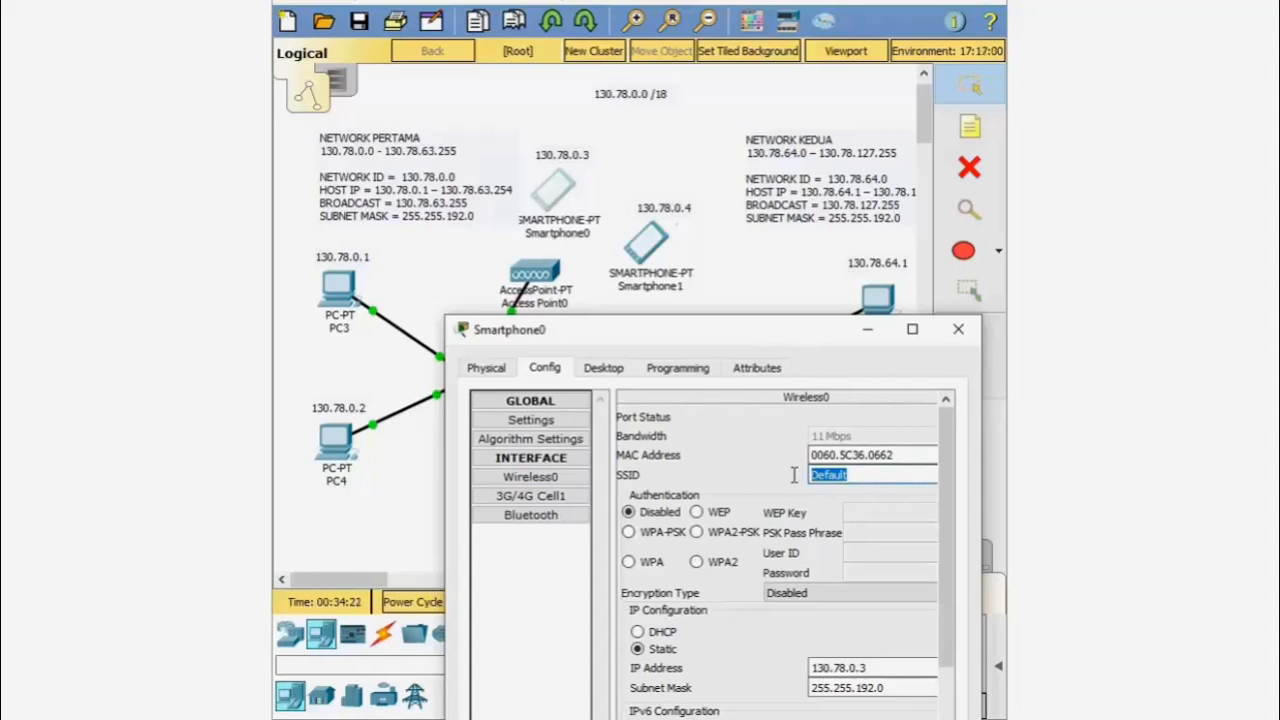
pyautogui.write('ABC')
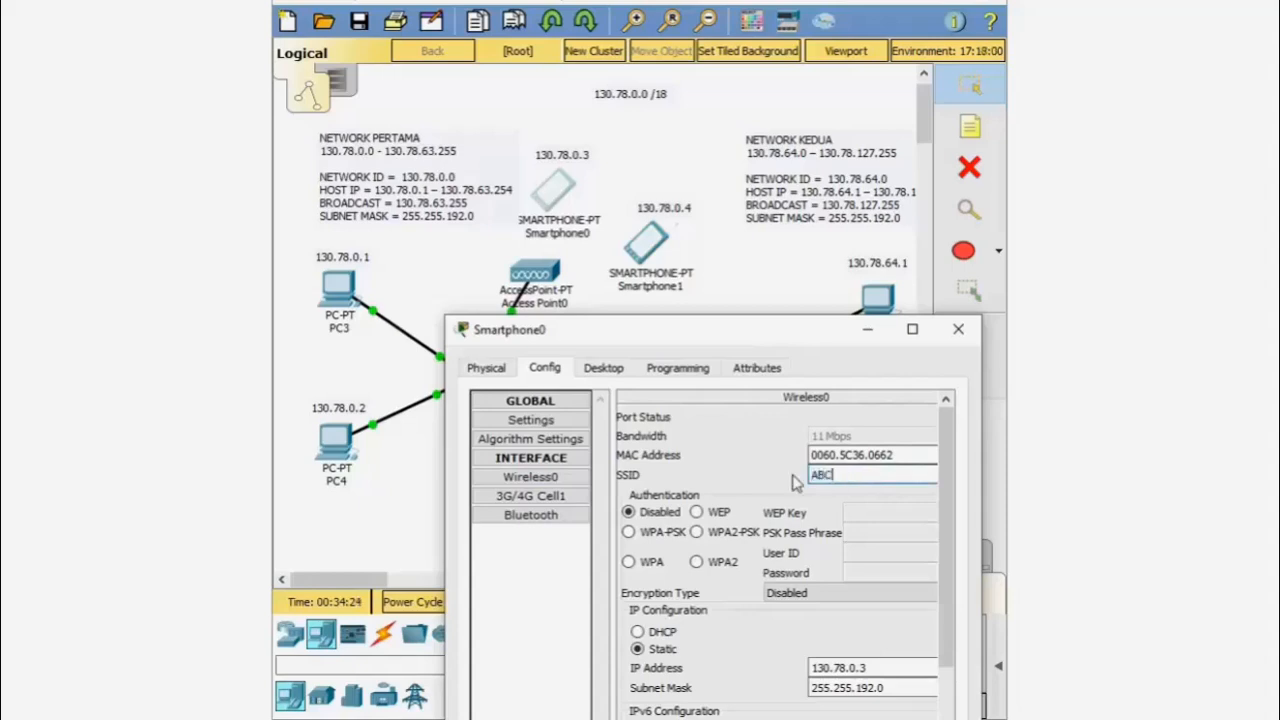
pyautogui.click(727, 533)
pyautogui.write('AB')
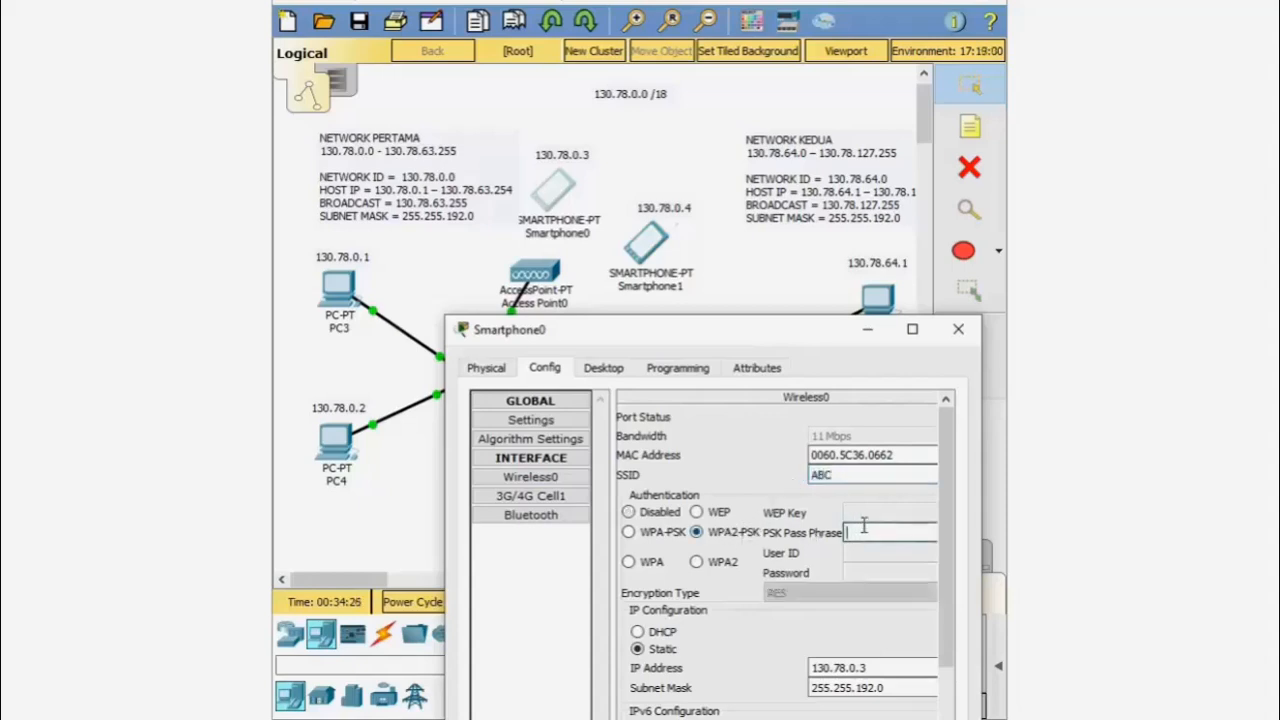
pyautogui.write('CD1234')
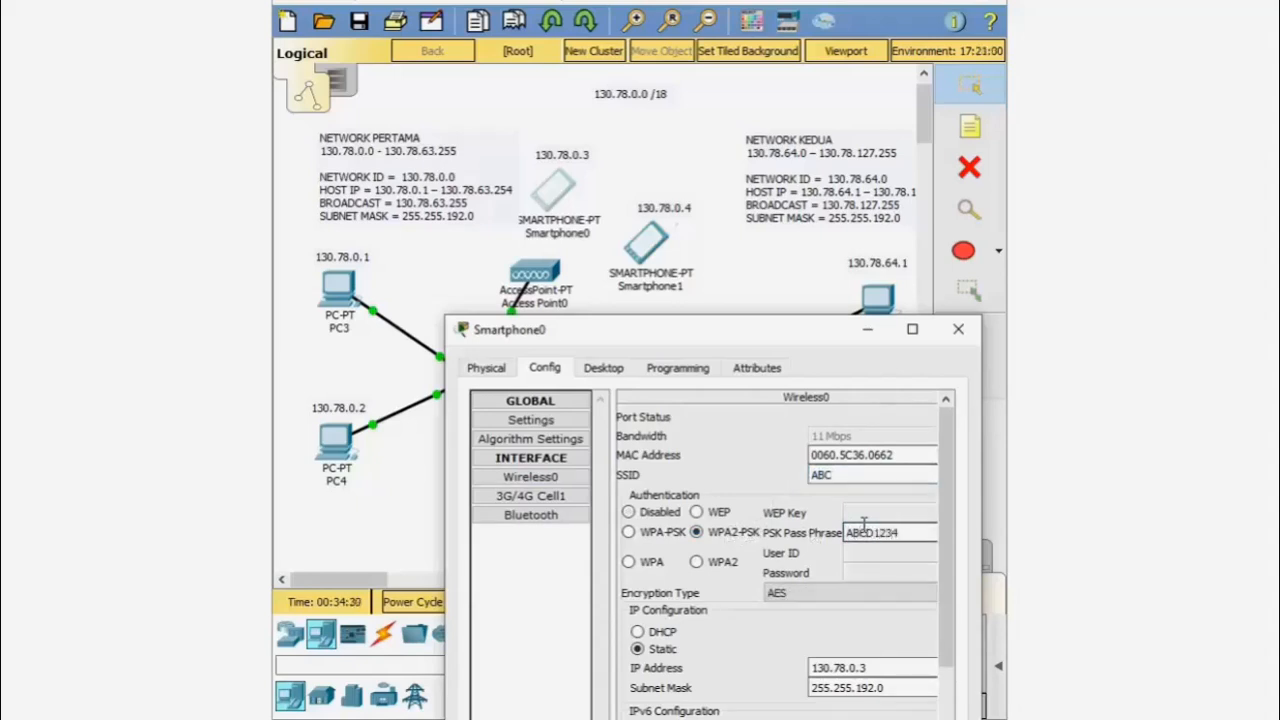
pyautogui.click(959, 329)
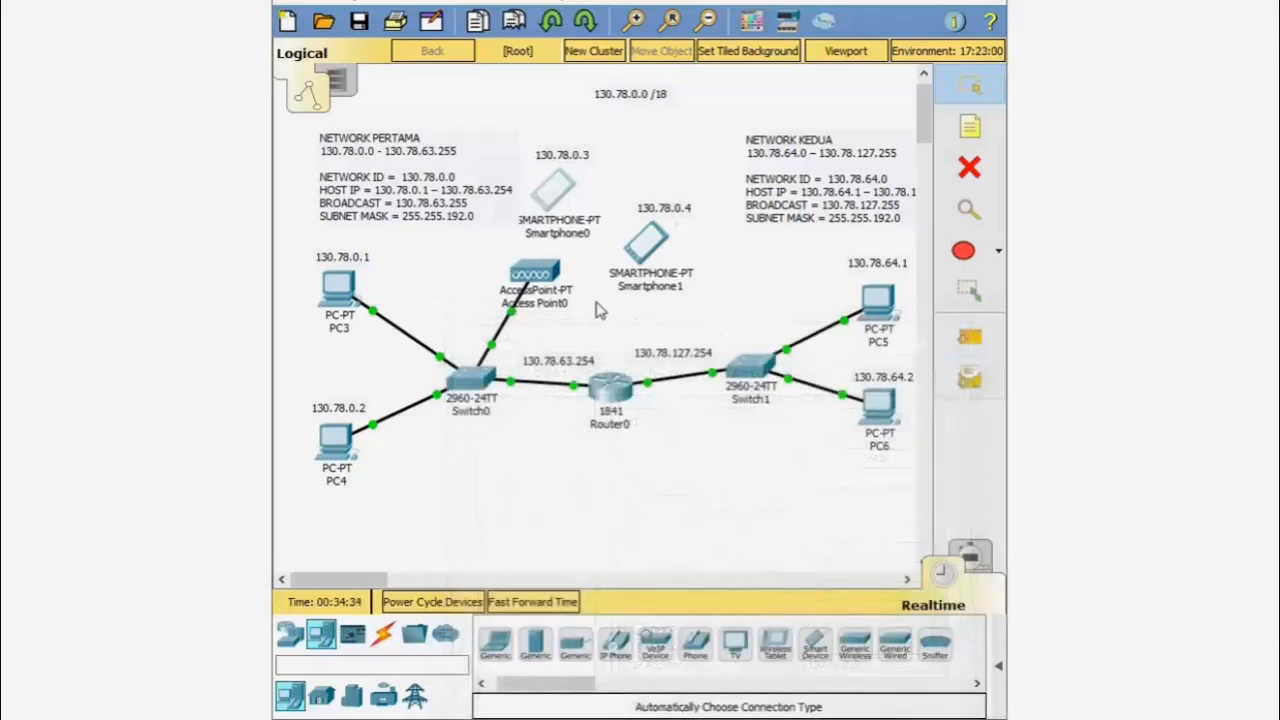
# - Move Smartphone0 beneath its 130.78.0.3 note
pyautogui.moveTo(565, 190); pyautogui.dragTo(581, 166)
pyautogui.click(578, 160)
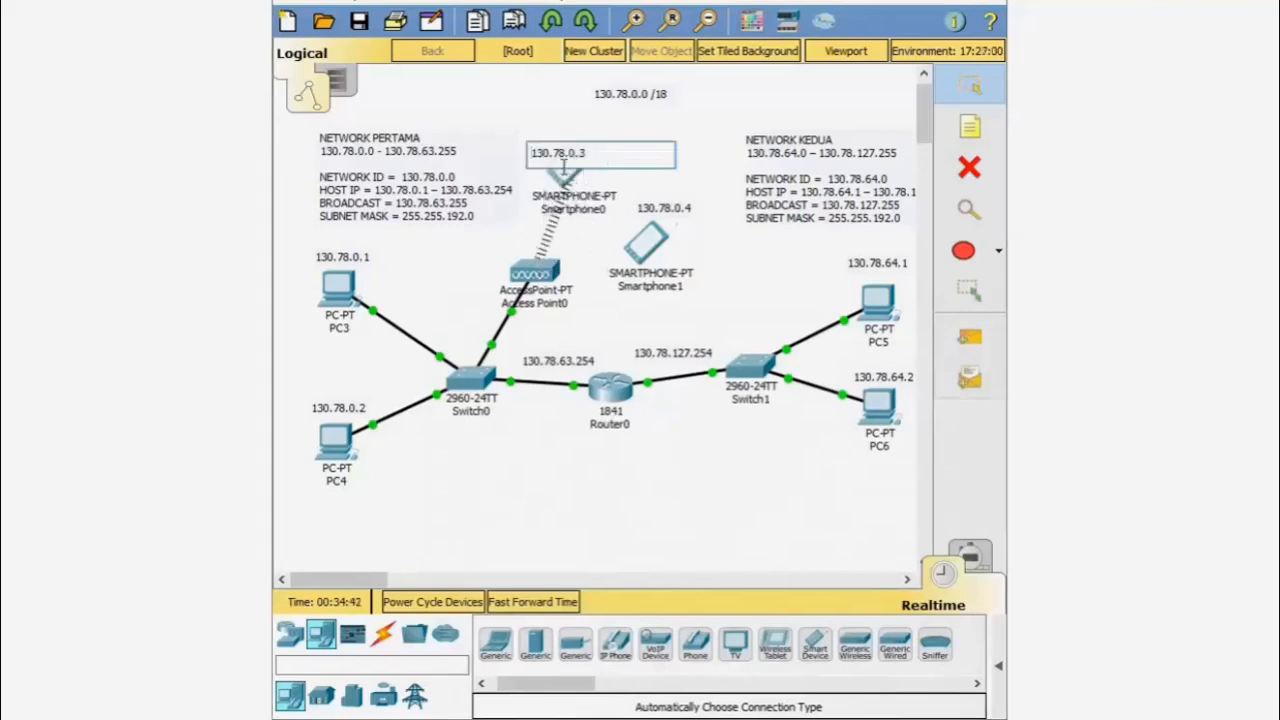
pyautogui.click(565, 180)
pyautogui.moveTo(565, 180); pyautogui.dragTo(556, 199)
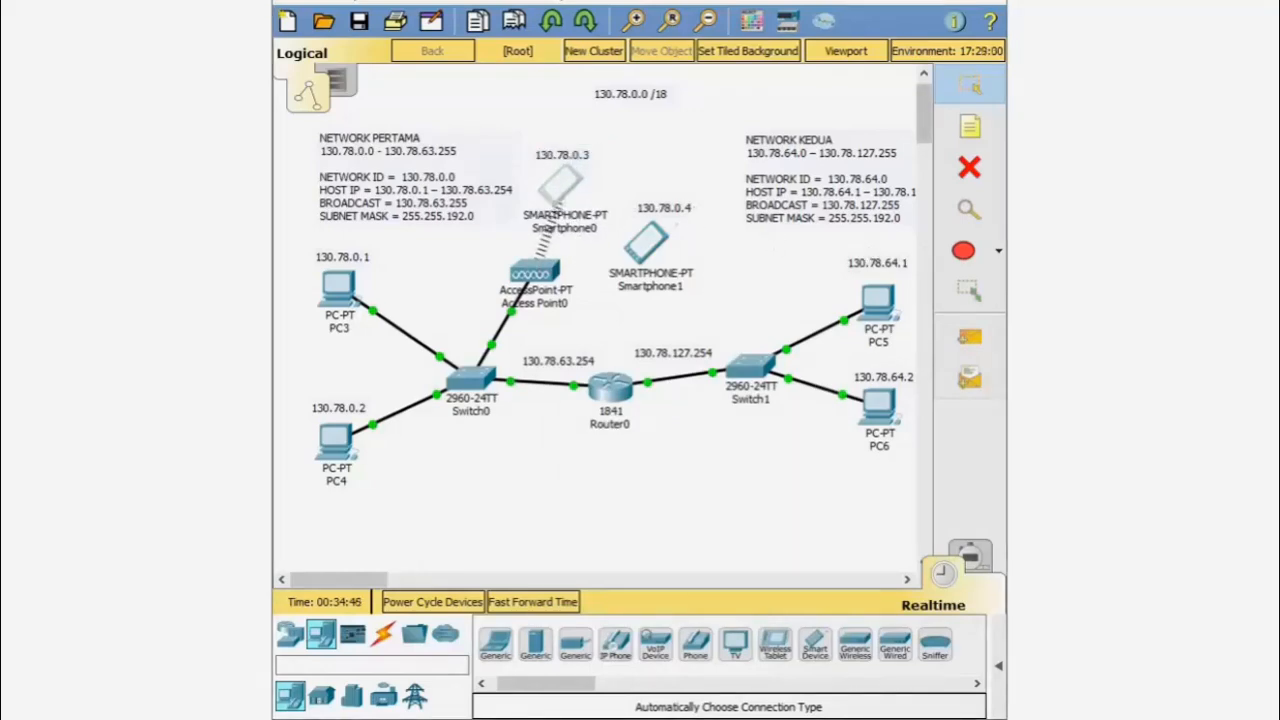
# - Open Smartphone1's device window and move it toward the bottom of the screen
pyautogui.click(648, 243)
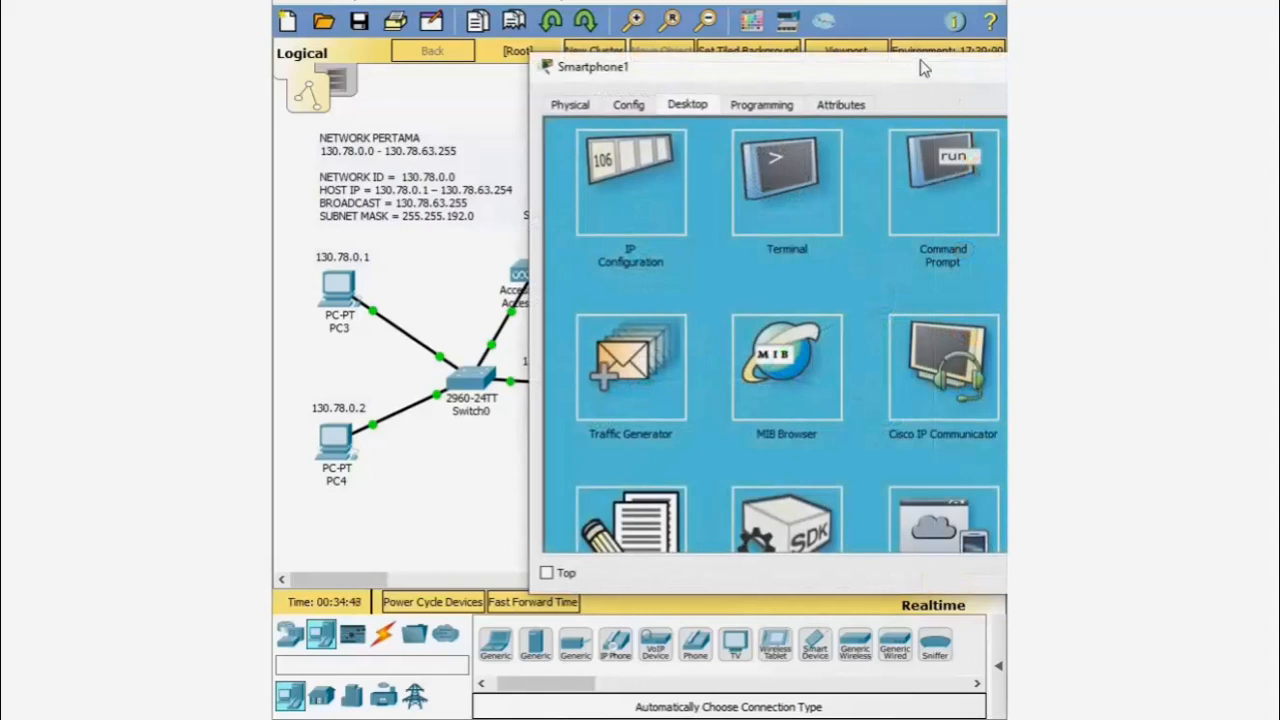
pyautogui.moveTo(925, 68); pyautogui.dragTo(1279, 128)
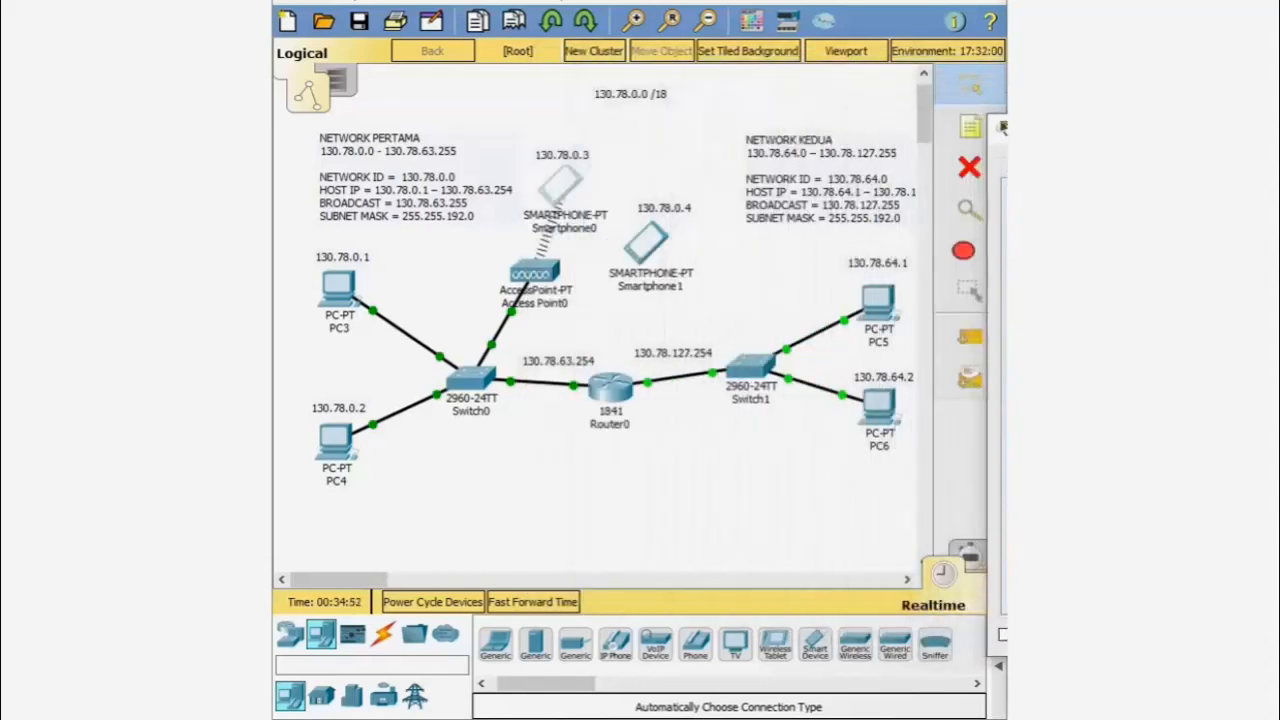
pyautogui.moveTo(1003, 128); pyautogui.dragTo(775, 517)
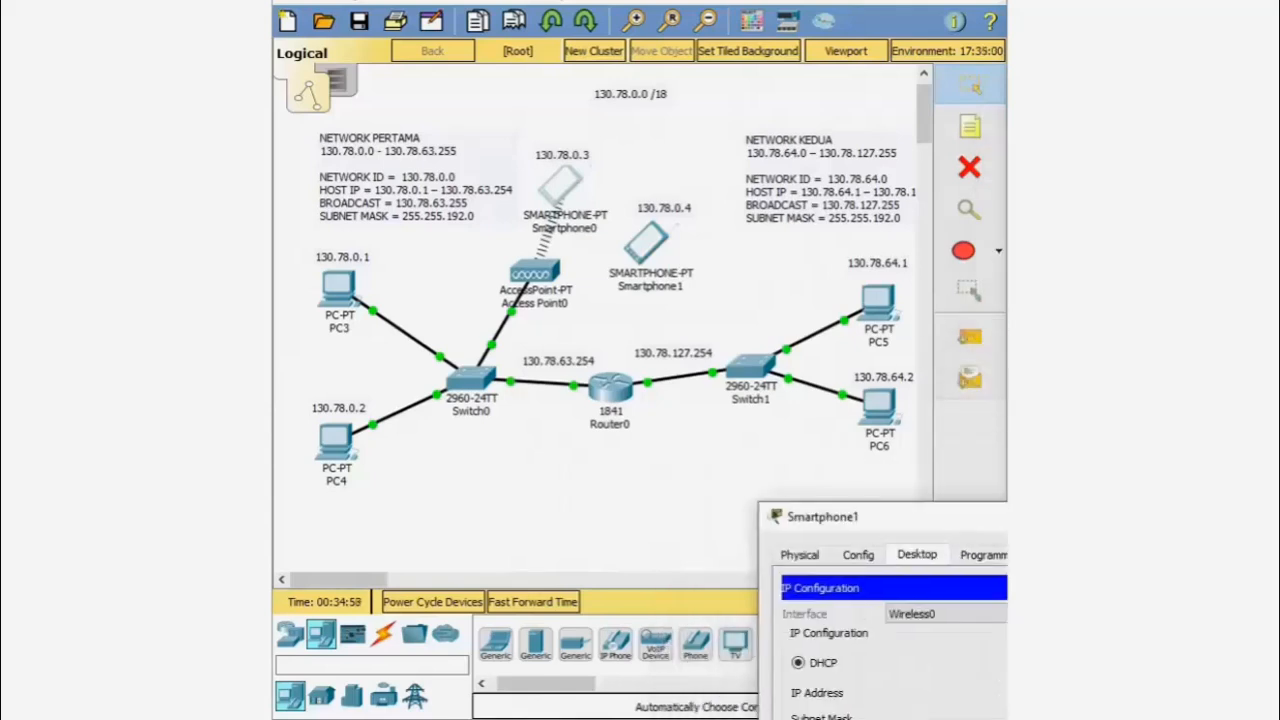
# - In Smartphone1's IP Configuration, switch to Static and enter address 130.78.0.4
pyautogui.click(1004, 517)
pyautogui.click(660, 242)
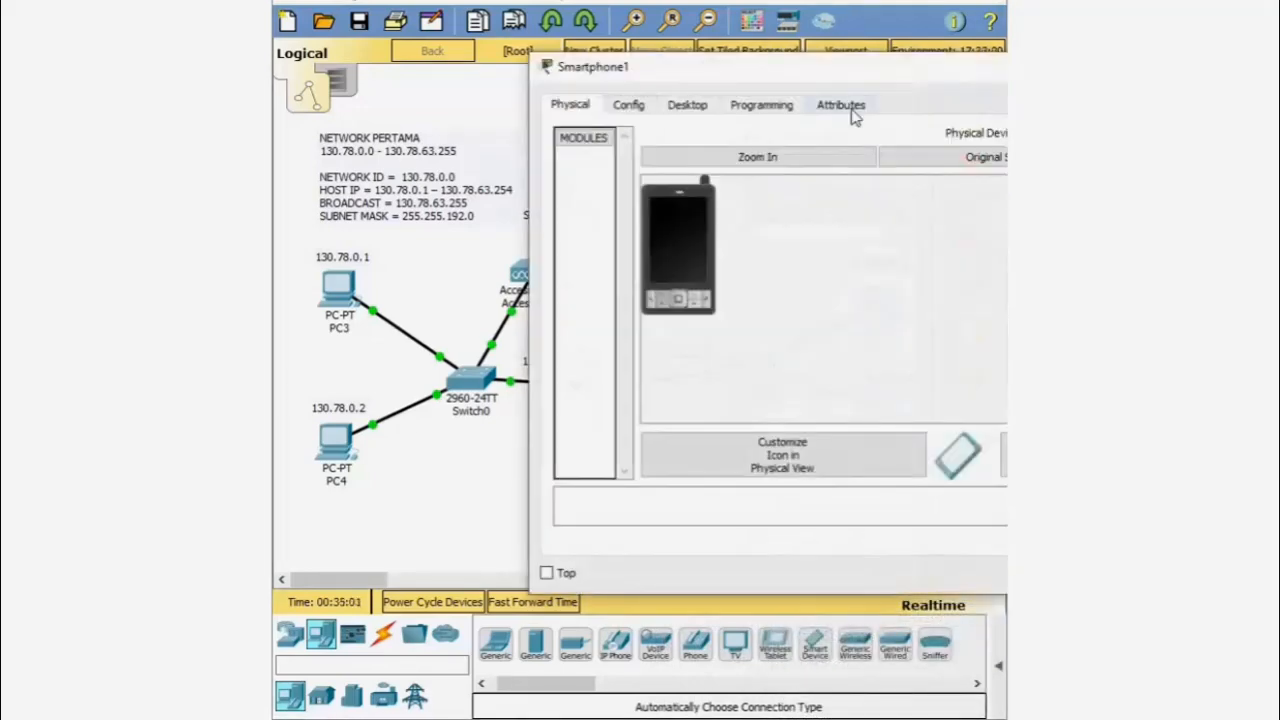
pyautogui.click(686, 106)
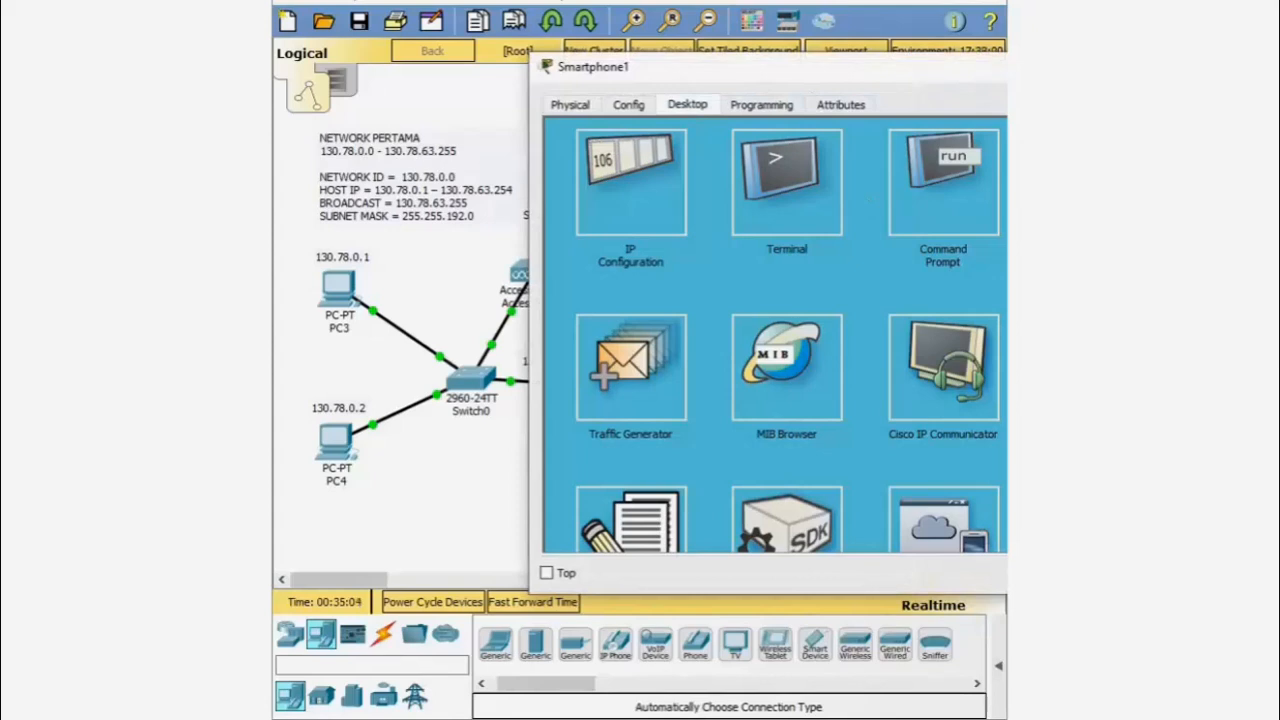
pyautogui.moveTo(836, 78); pyautogui.dragTo(816, 344)
pyautogui.click(598, 463)
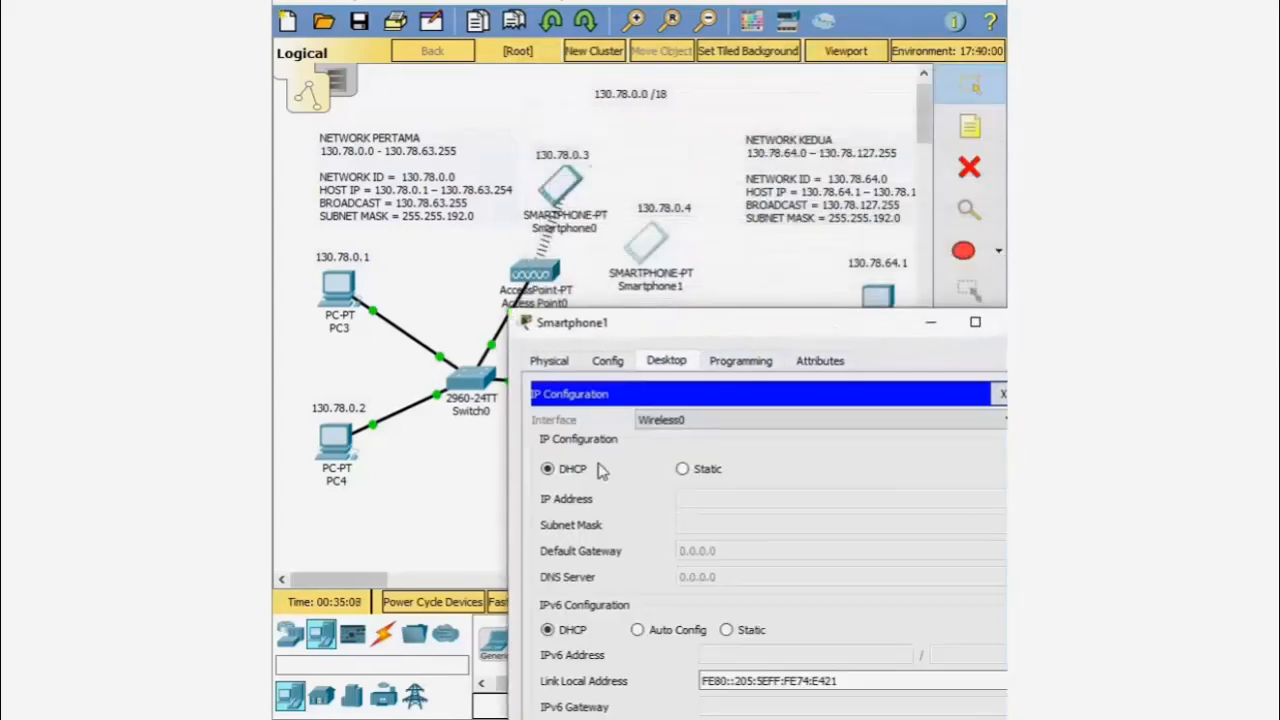
pyautogui.click(684, 471)
pyautogui.click(704, 500)
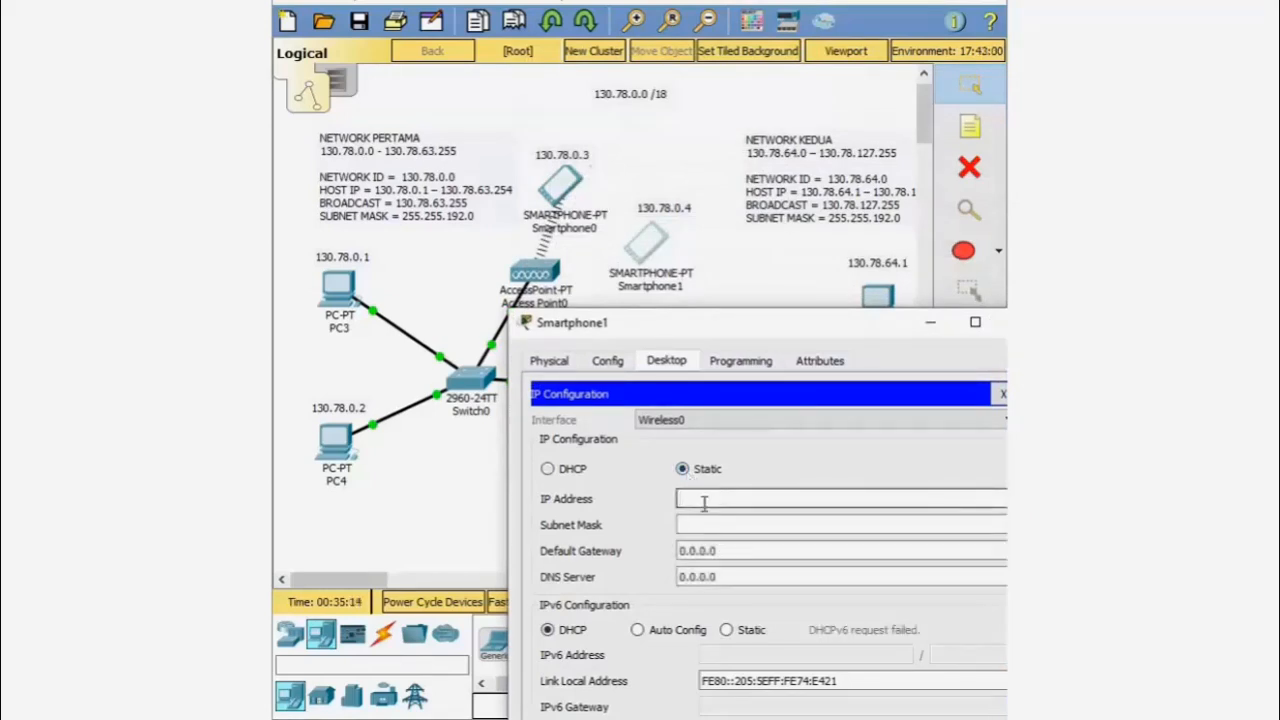
pyautogui.write('130.78.0.4')
# - Set Smartphone1's mask to 255.255.192.0 and default gateway to 130.78.63.254
pyautogui.click(717, 524)
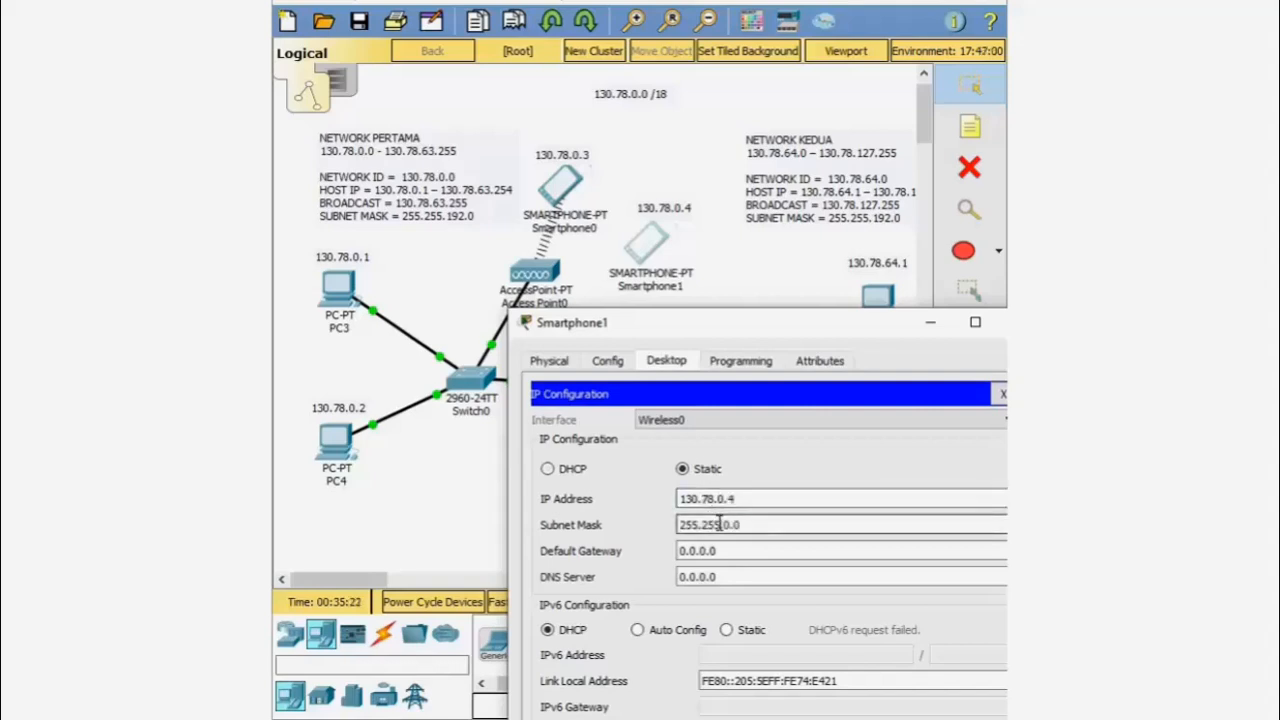
pyautogui.press('Delete')
pyautogui.press('Delete')
pyautogui.write('192.')
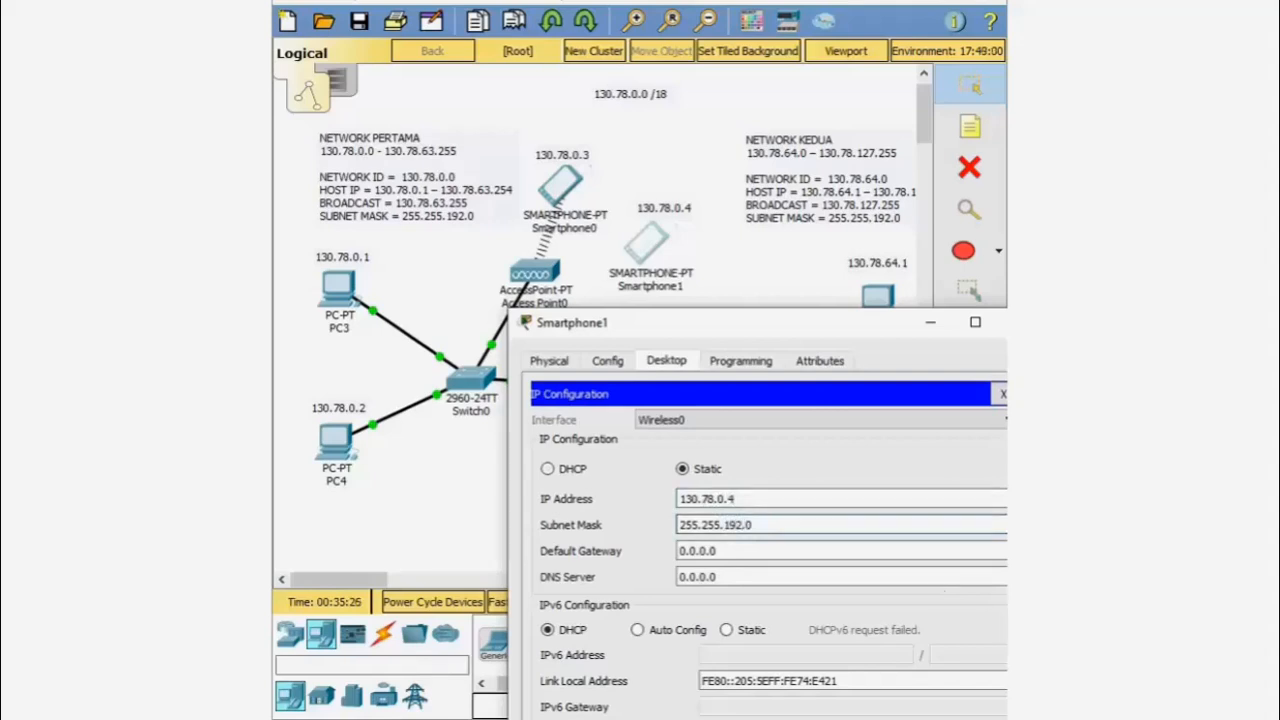
pyautogui.moveTo(758, 553); pyautogui.dragTo(645, 554)
pyautogui.press('BackSpace')
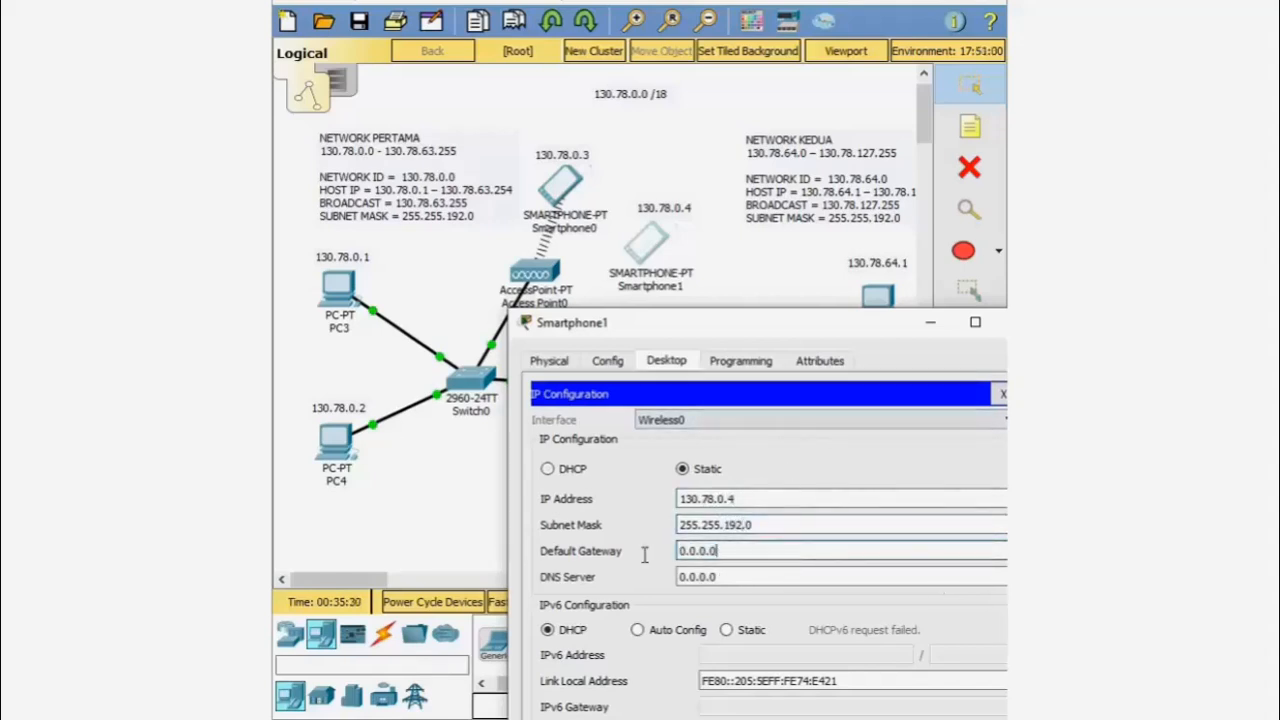
pyautogui.moveTo(773, 330); pyautogui.dragTo(871, 276)
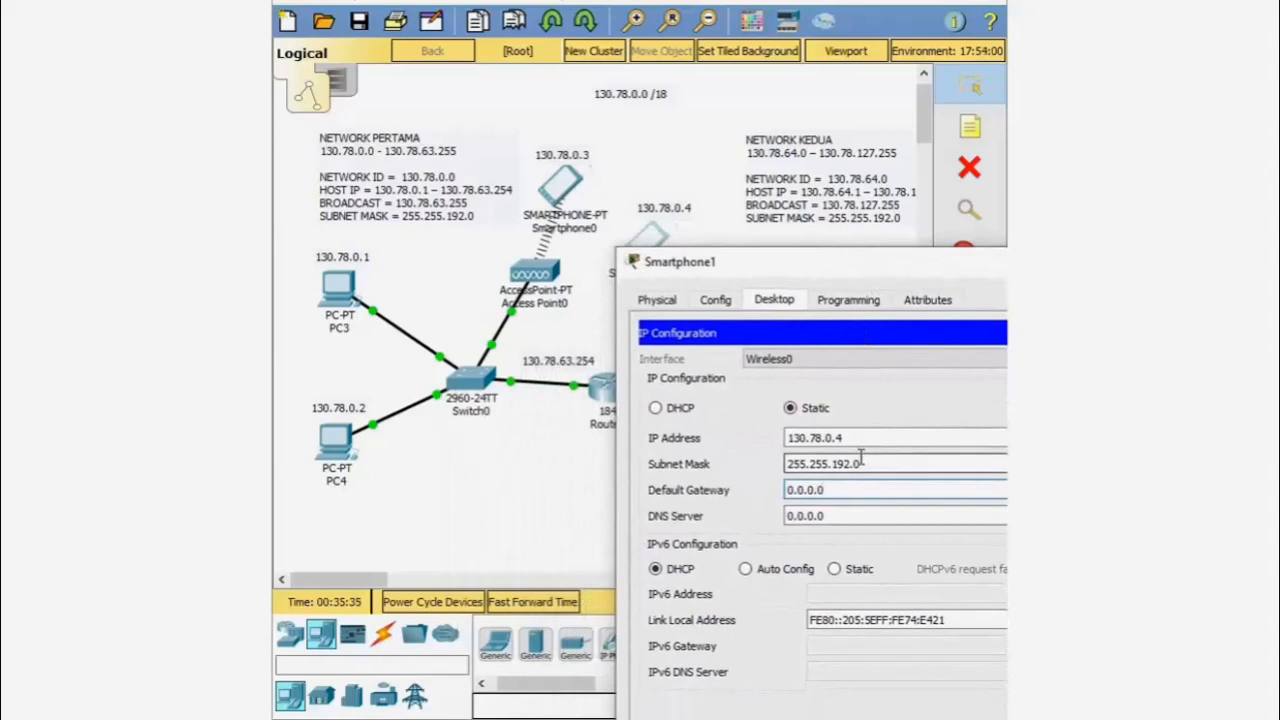
pyautogui.press('BackSpace')
pyautogui.press('BackSpace')
pyautogui.press('BackSpace')
pyautogui.press('BackSpace')
pyautogui.press('BackSpace')
pyautogui.press('BackSpace')
pyautogui.write('130.78.63.254')
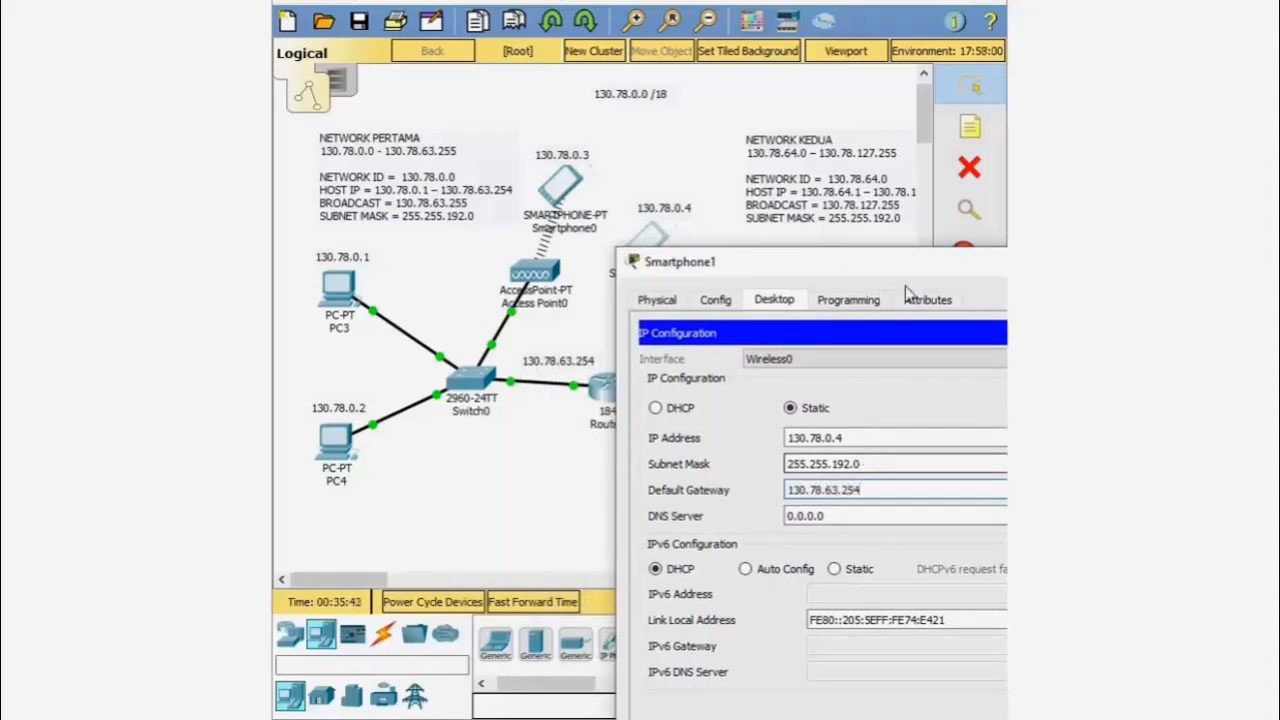
pyautogui.moveTo(808, 266); pyautogui.dragTo(673, 136)
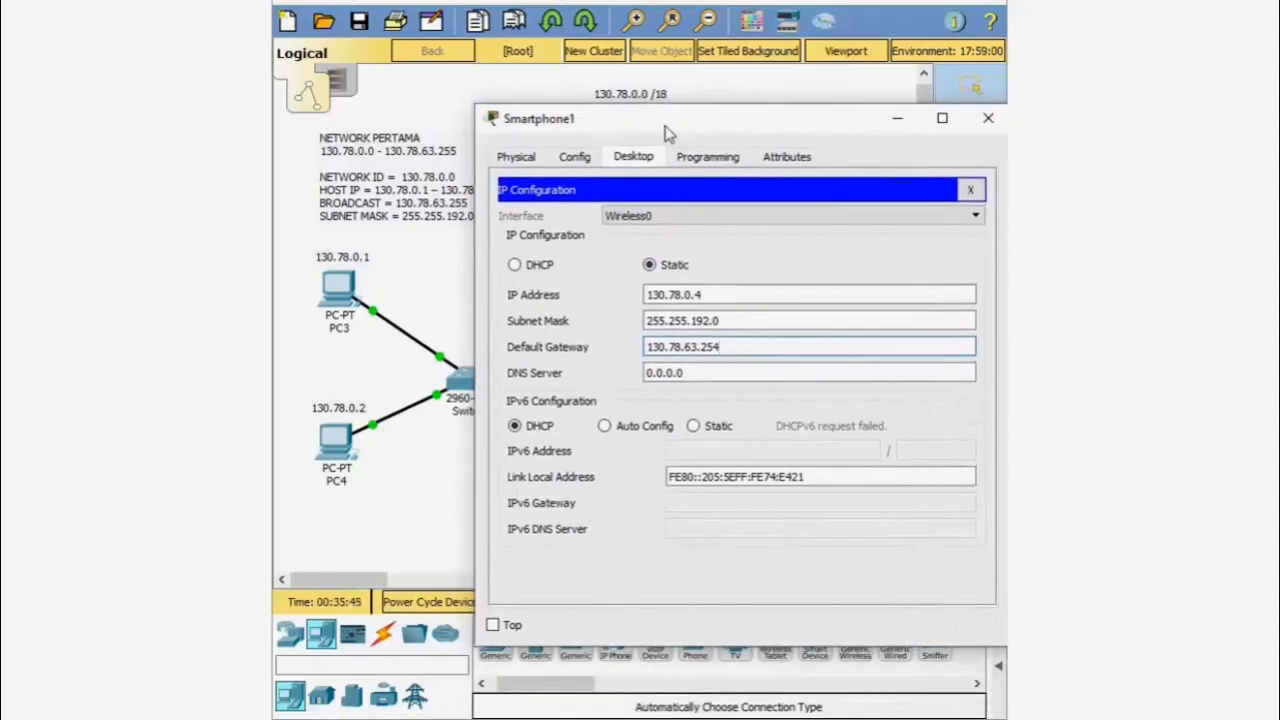
# - Set Smartphone1's Wireless0 SSID to ABC with WPA2-PSK and the pass phrase, then close it
pyautogui.click(568, 166)
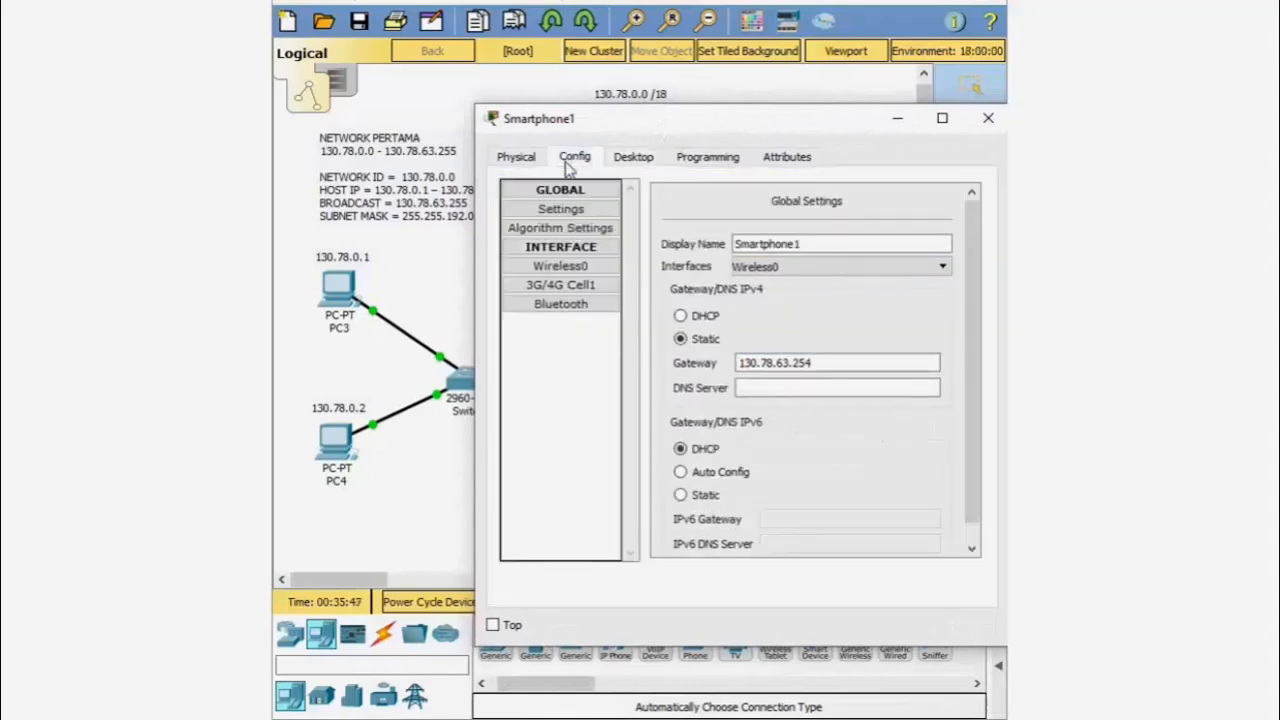
pyautogui.click(561, 265)
pyautogui.moveTo(780, 127); pyautogui.dragTo(754, 216)
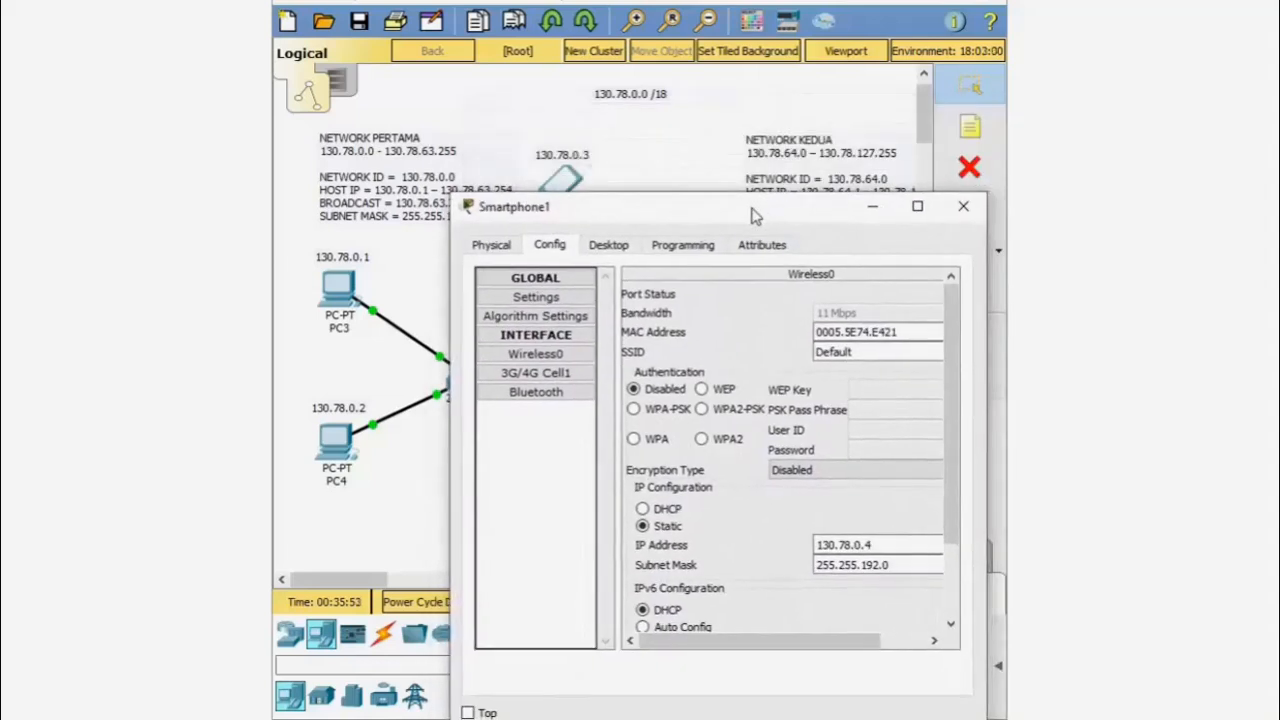
pyautogui.moveTo(866, 353); pyautogui.dragTo(803, 358)
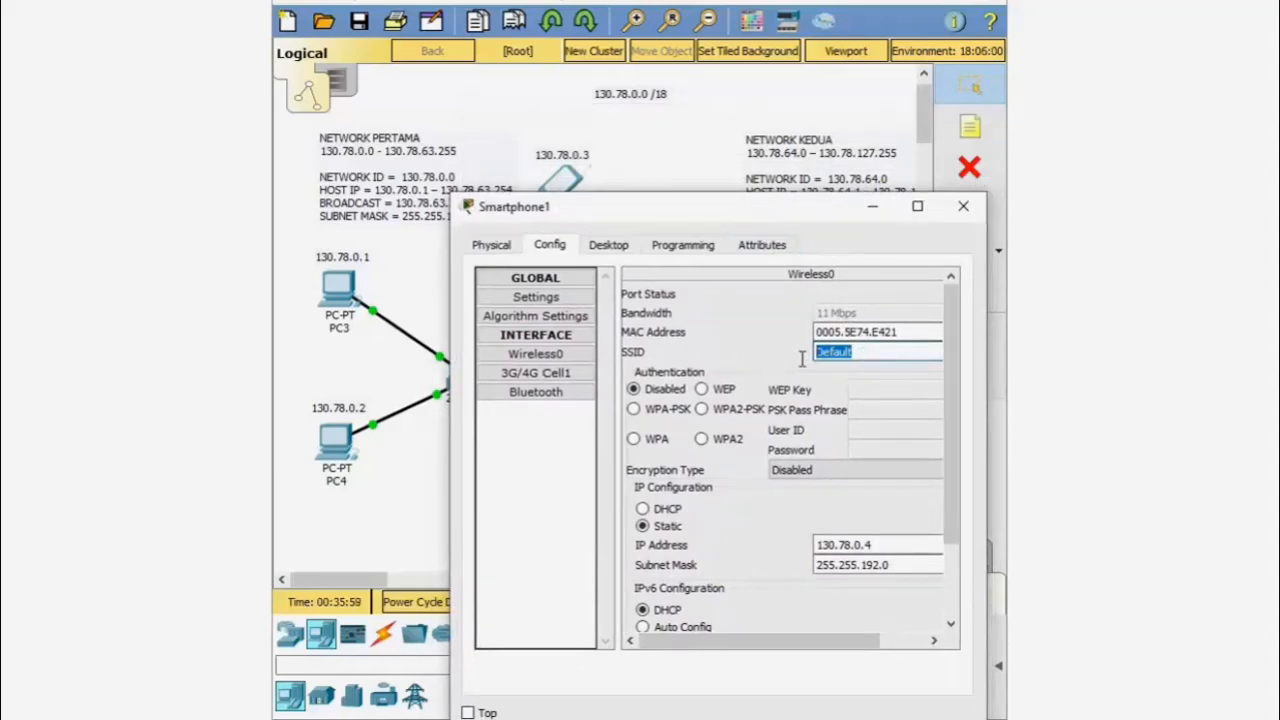
pyautogui.write('ABC')
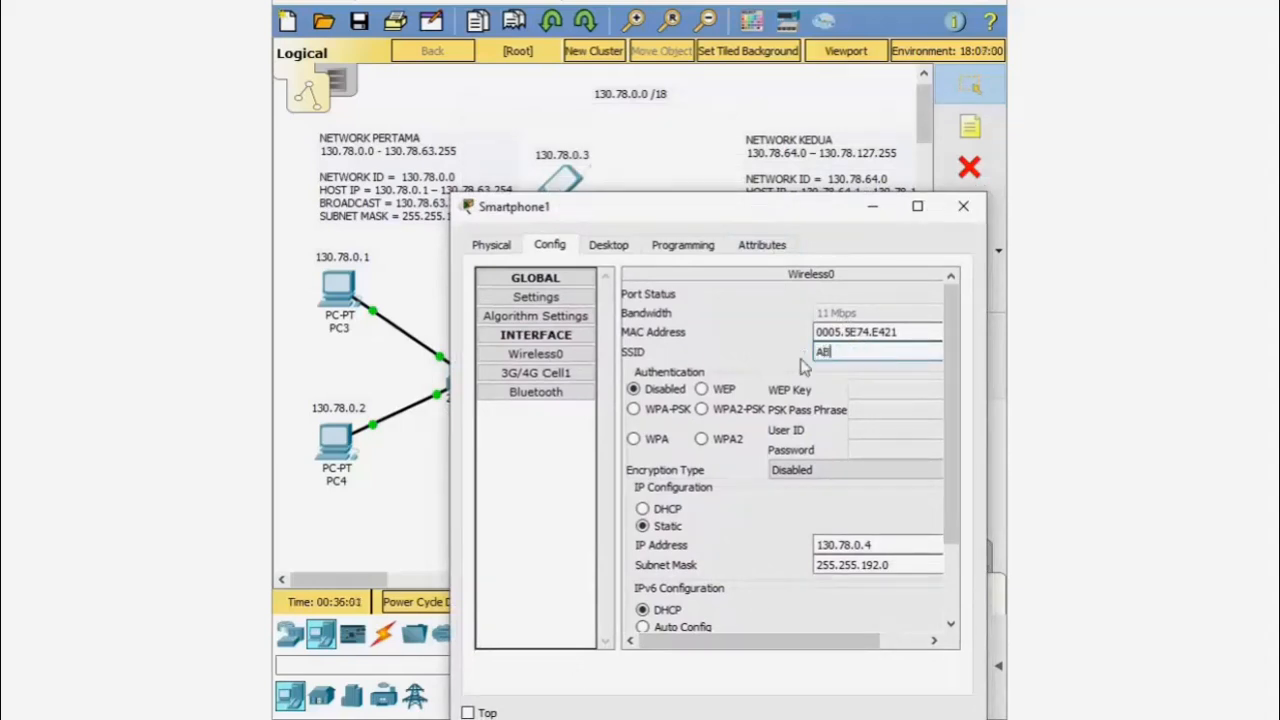
pyautogui.click(715, 410)
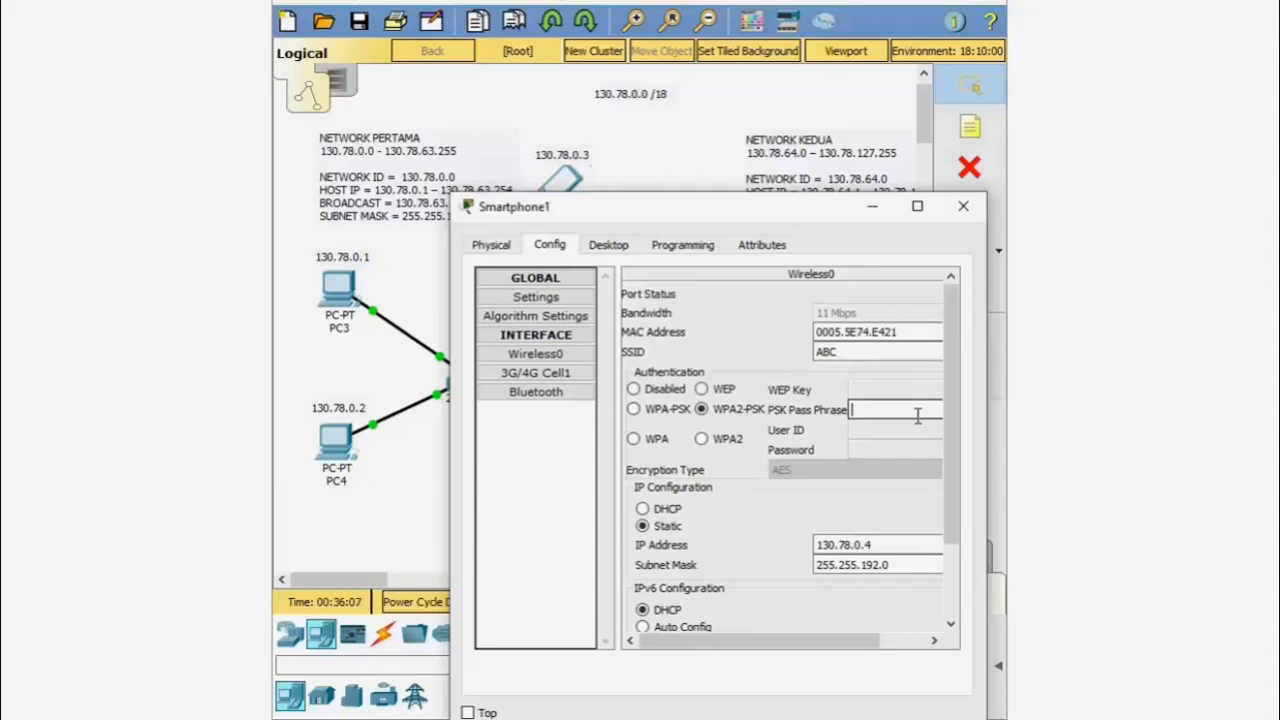
pyautogui.write('ABCD1234')
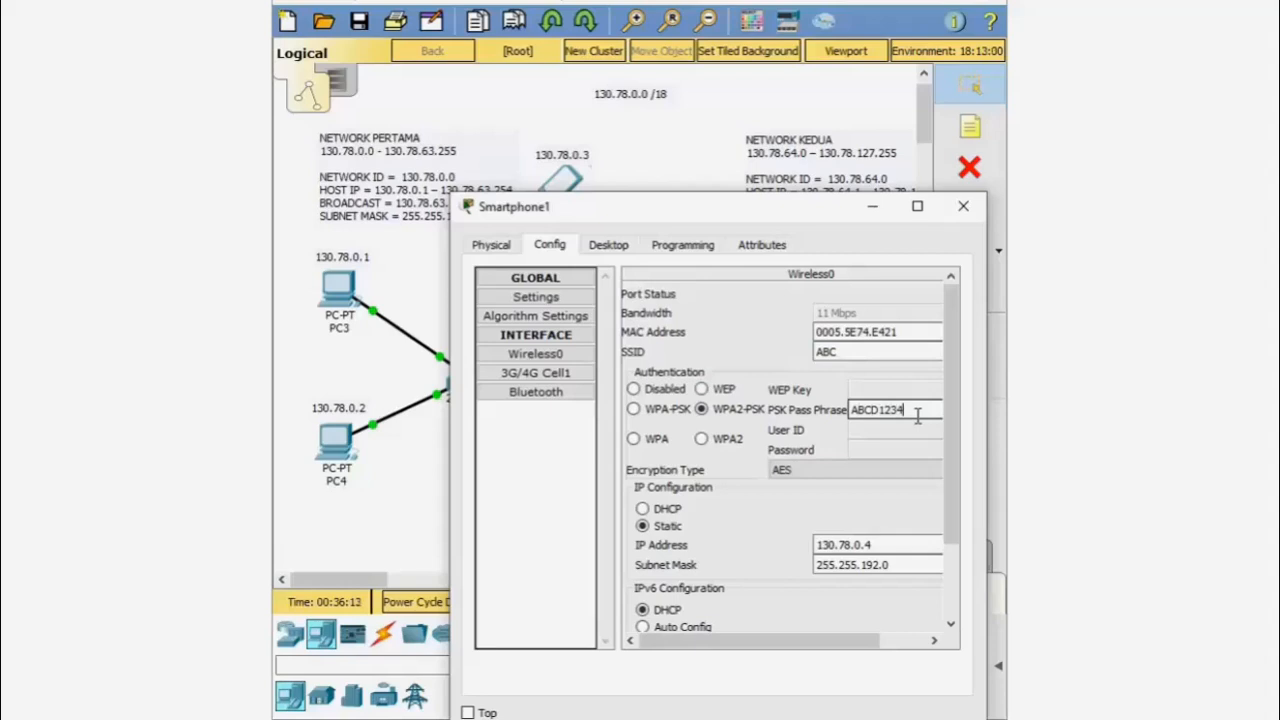
pyautogui.click(963, 206)
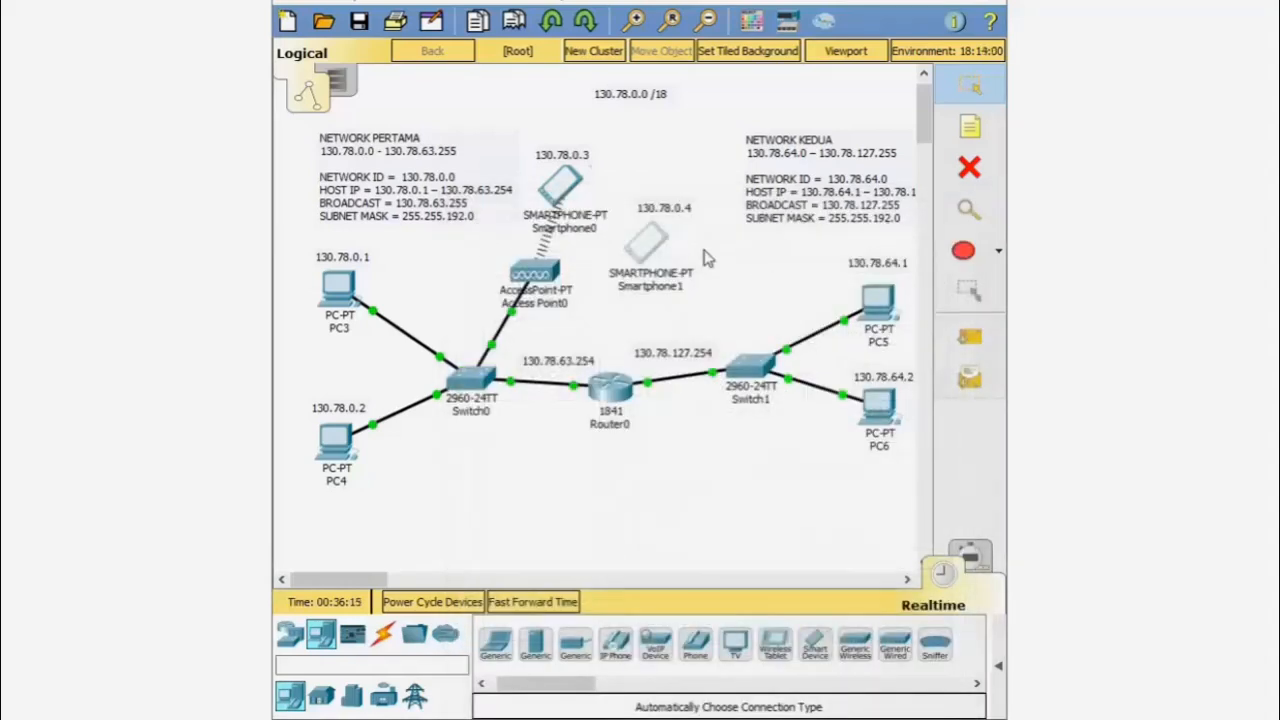
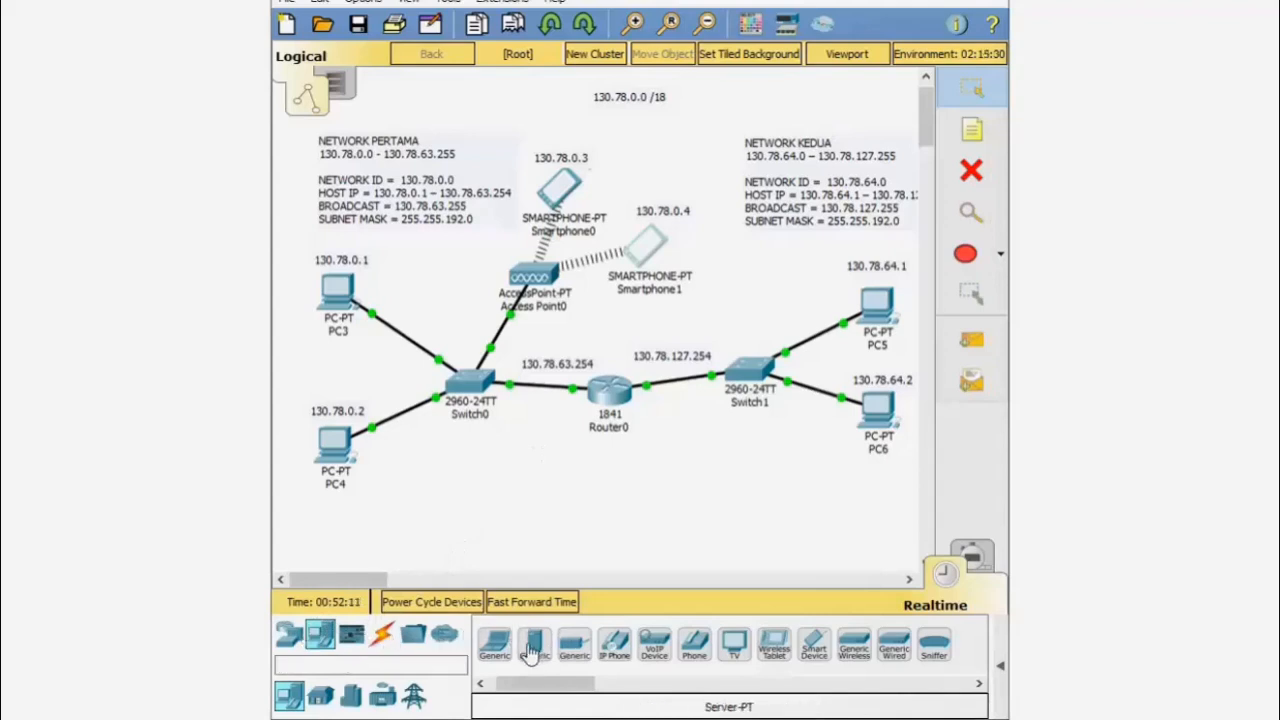
# - Place a Server-PT (Server0) below Switch0 and link it to Switch0 with an automatic cable
pyautogui.click(532, 648)
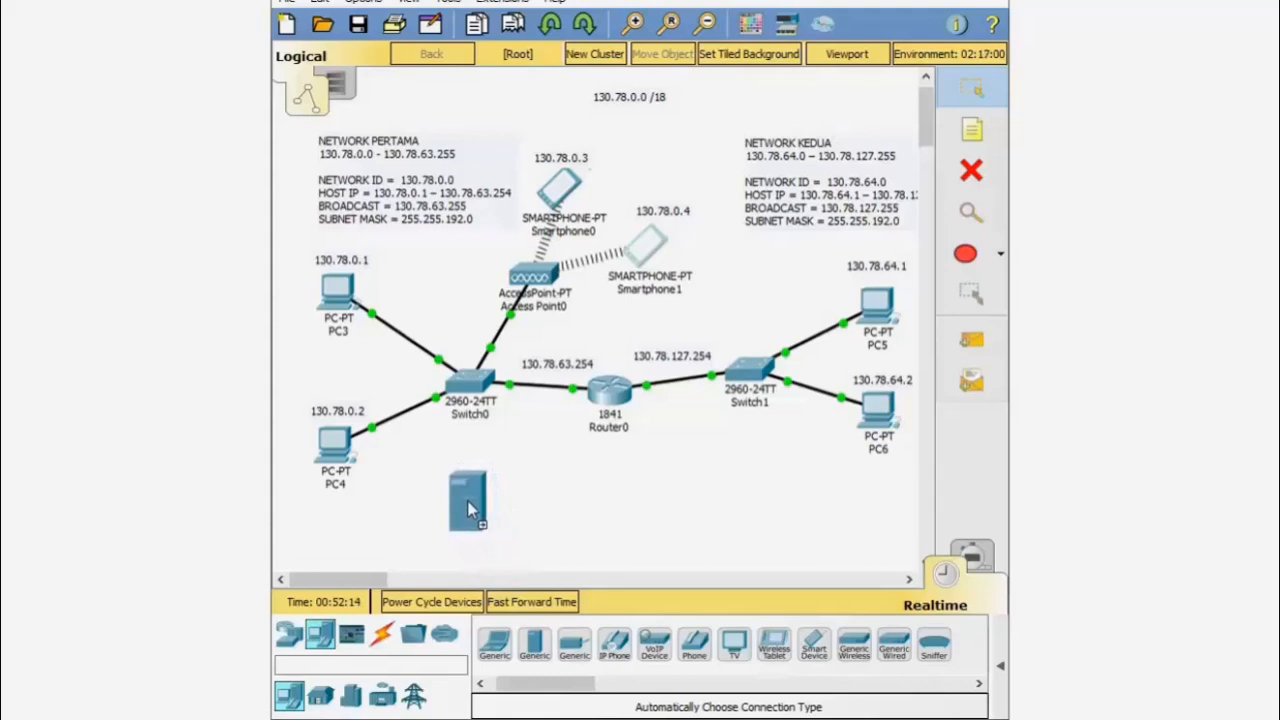
pyautogui.click(474, 509)
pyautogui.click(382, 637)
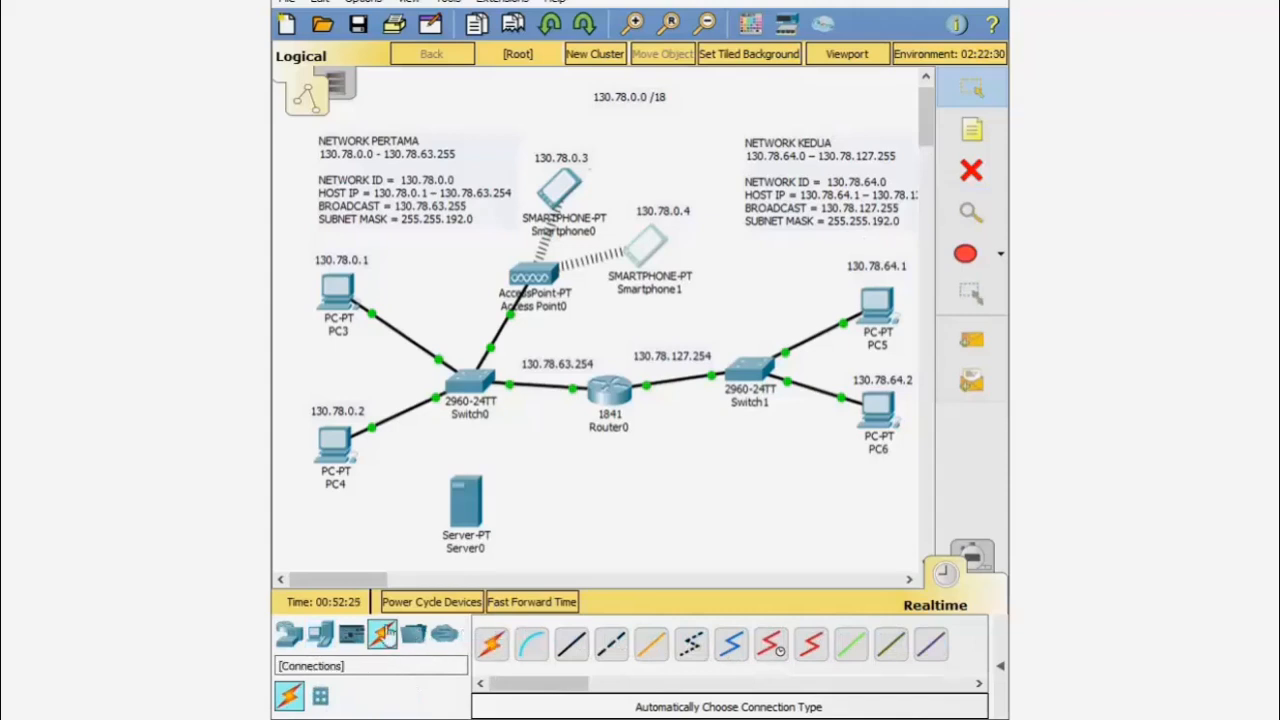
pyautogui.click(490, 644)
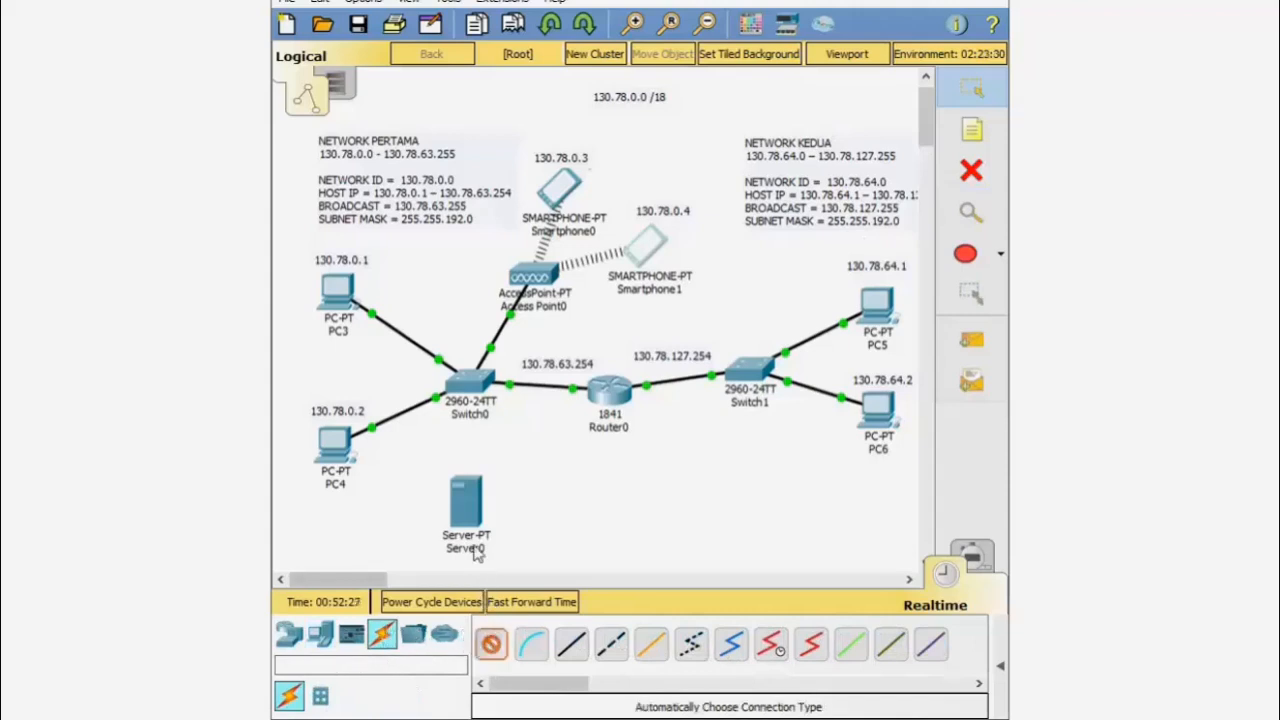
pyautogui.click(465, 500)
pyautogui.click(470, 380)
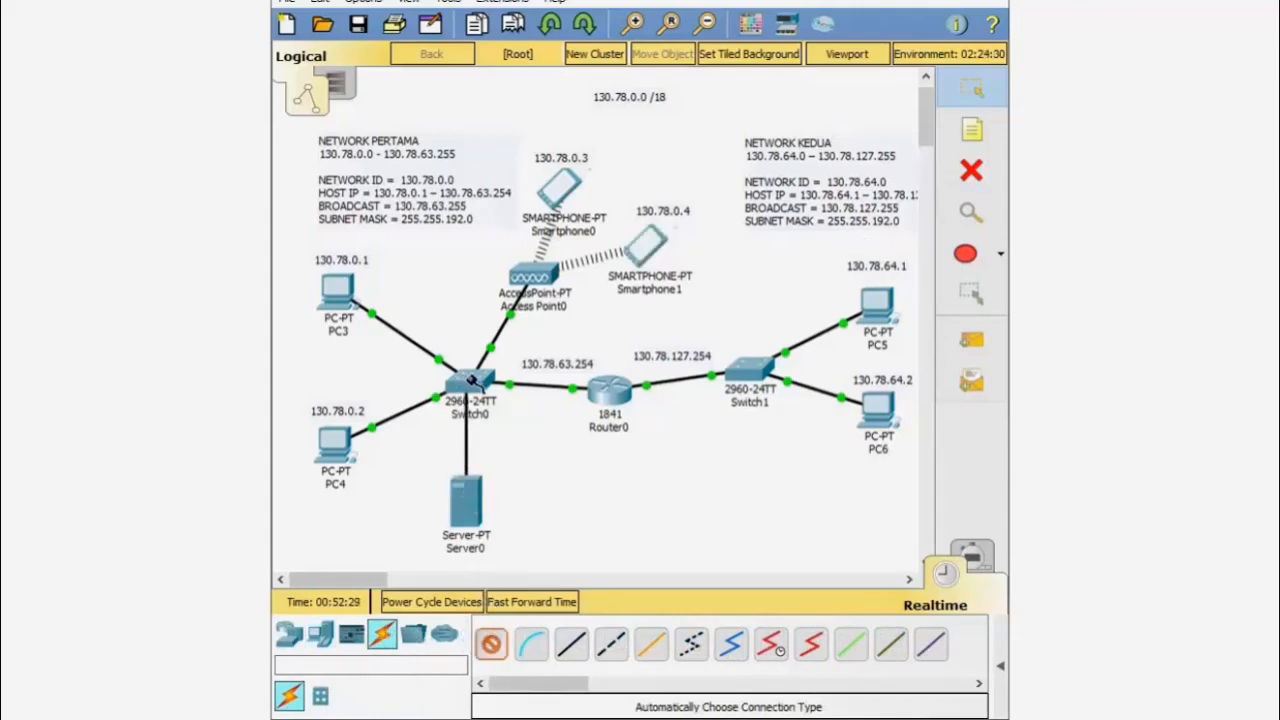
pyautogui.click(472, 380)
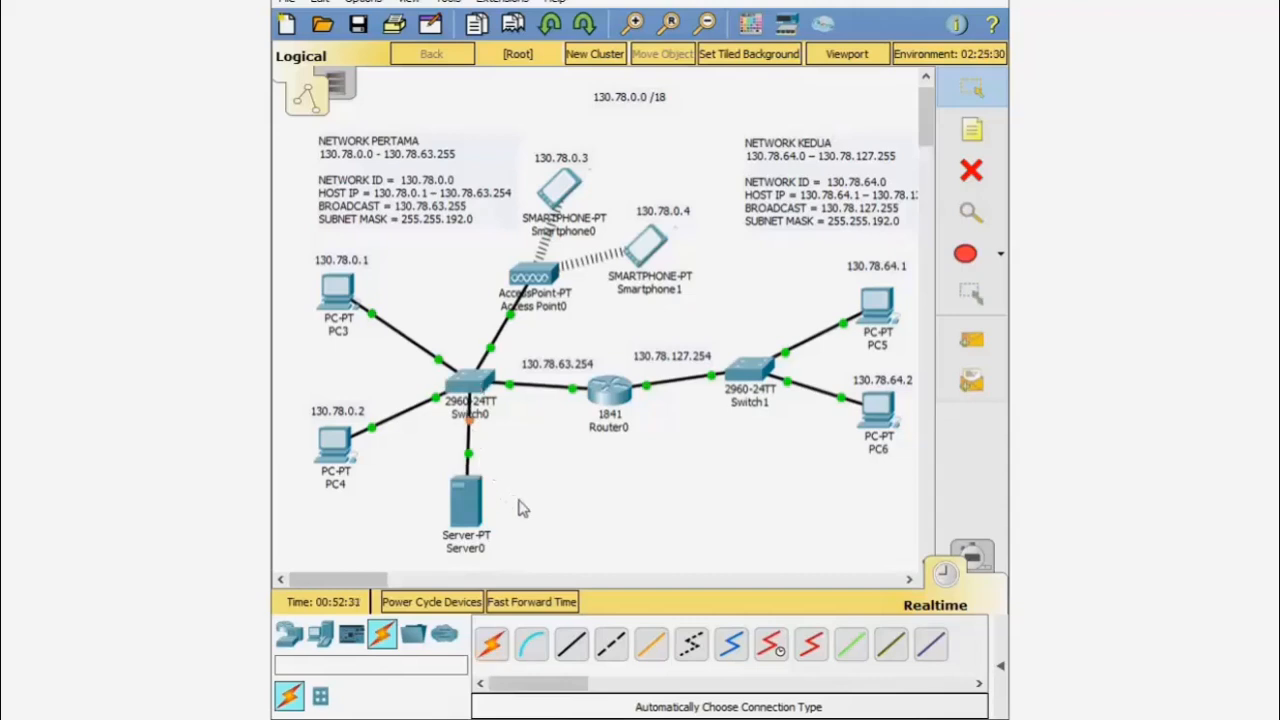
# - Add a text note reading 130.78.0.5 beside Server0
pyautogui.click(988, 127)
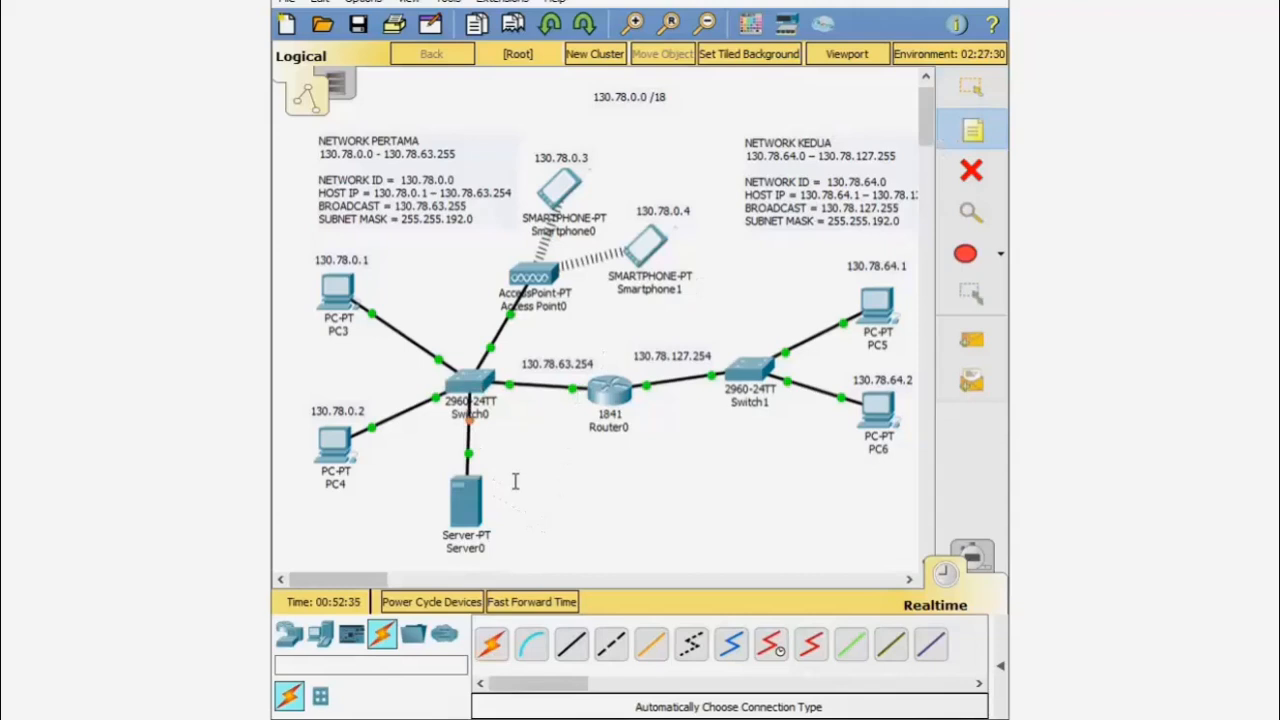
pyautogui.click(494, 509)
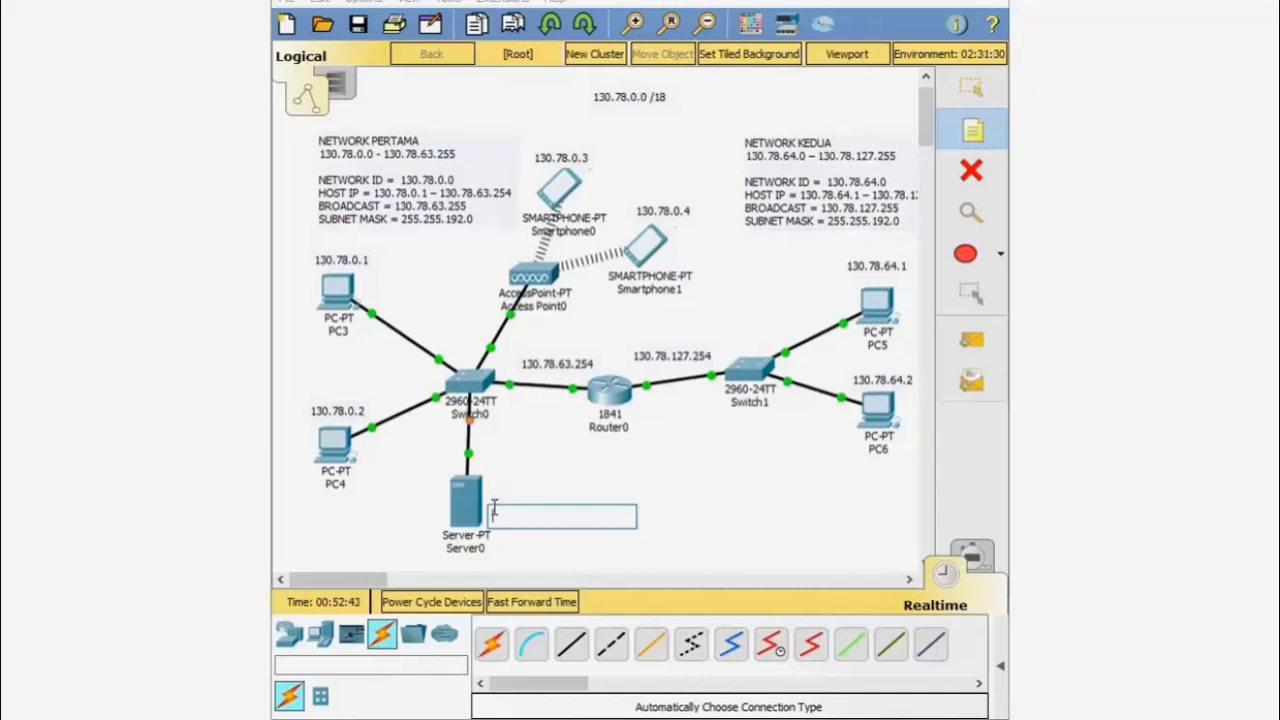
pyautogui.write('17')
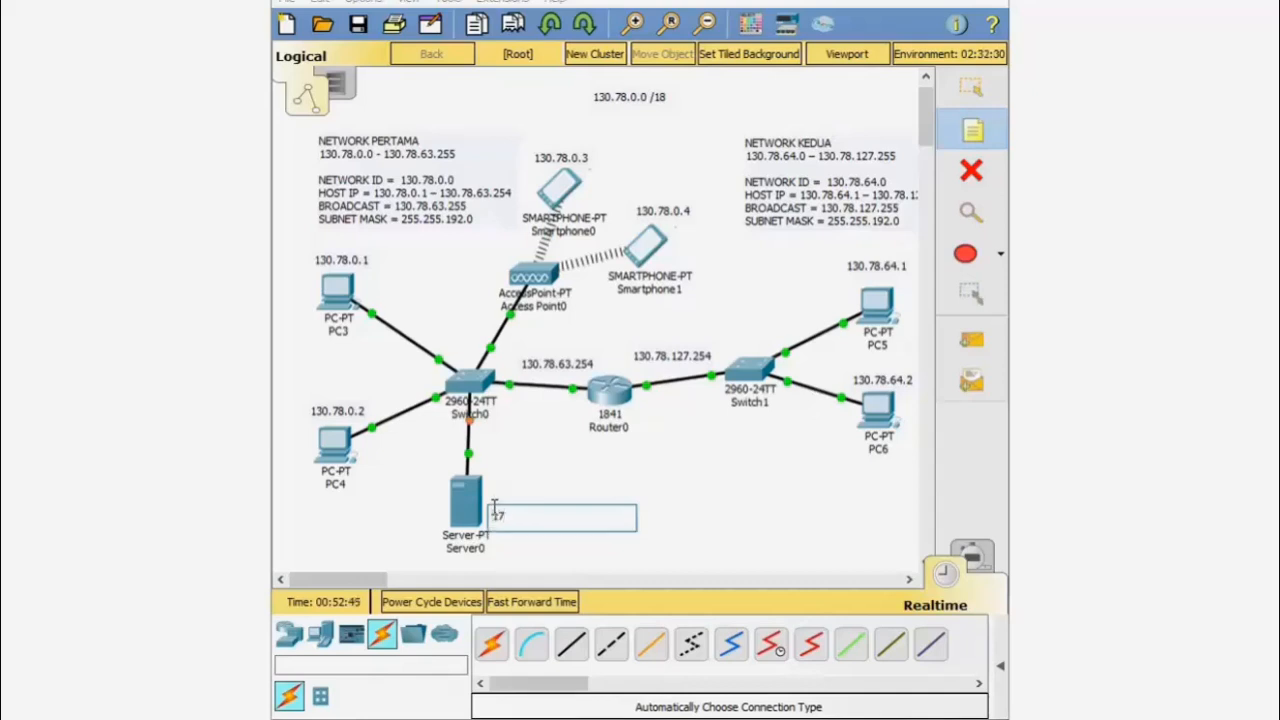
pyautogui.press('BackSpace')
pyautogui.write('30.78.0.5')
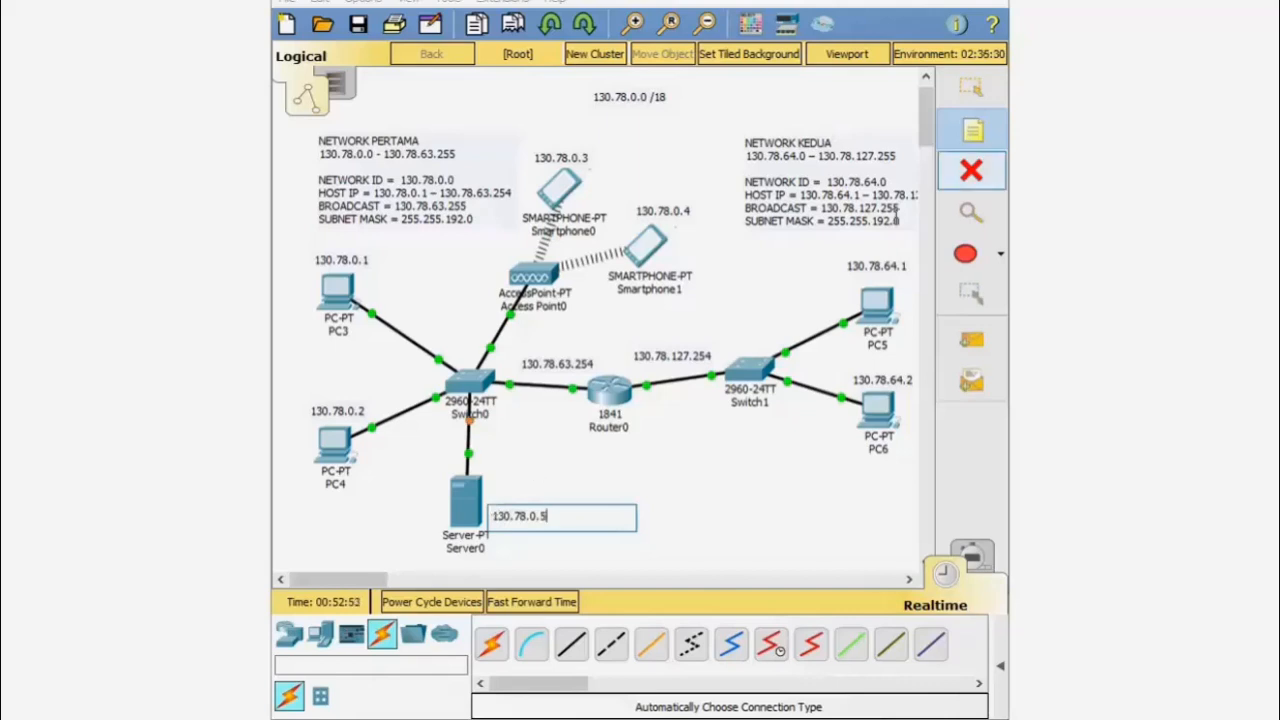
pyautogui.click(971, 88)
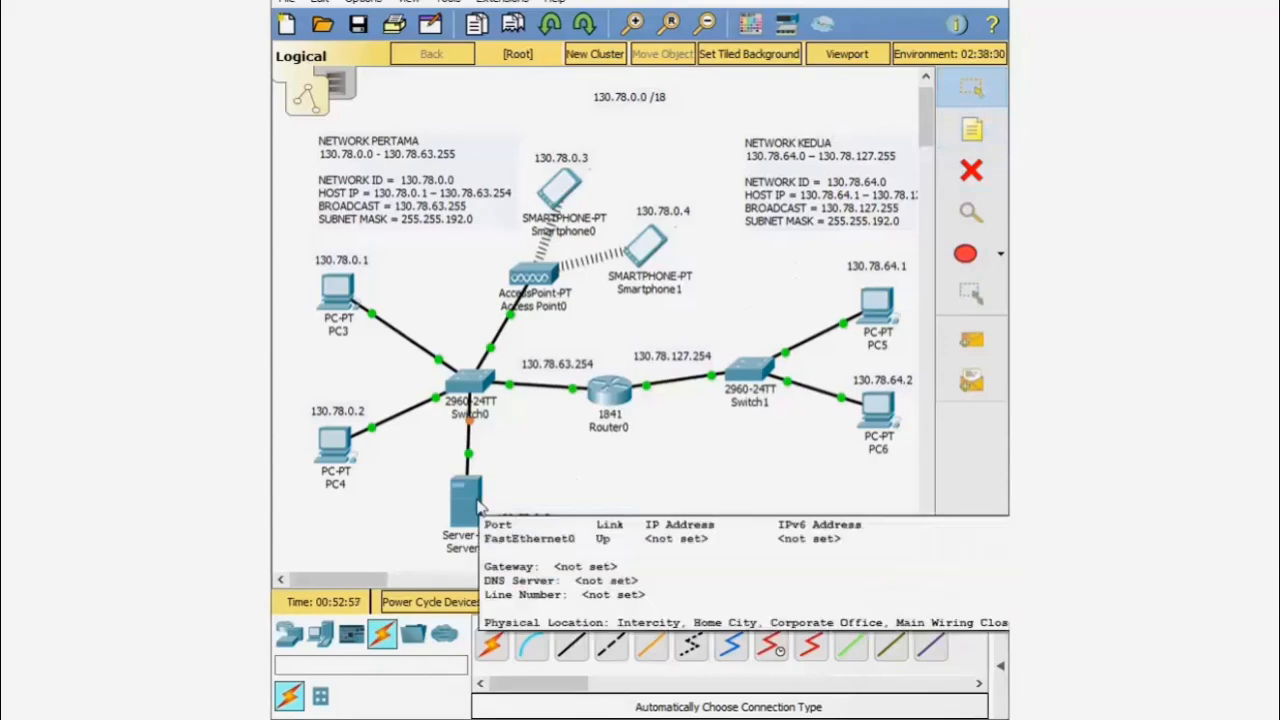
# - In Server0's IP Configuration, enter static address 130.78.0.5 and mask 255.255.192.0
pyautogui.click(479, 508)
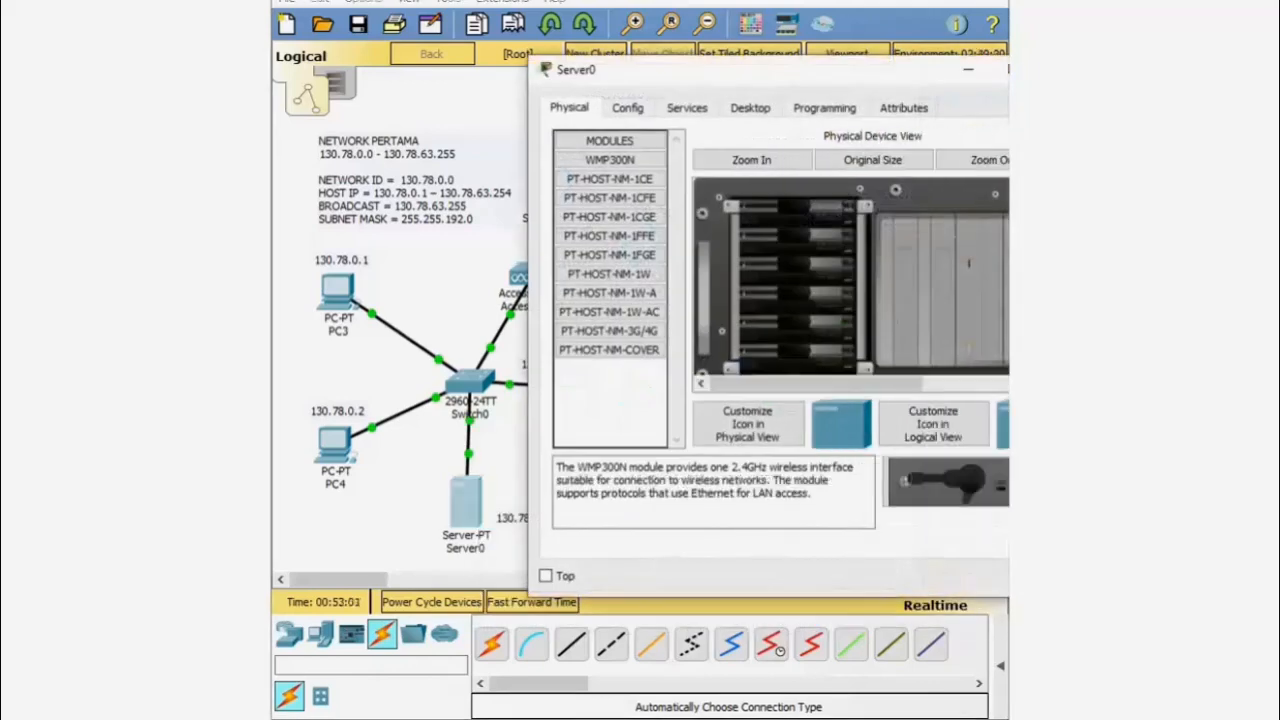
pyautogui.moveTo(896, 77); pyautogui.dragTo(881, 0)
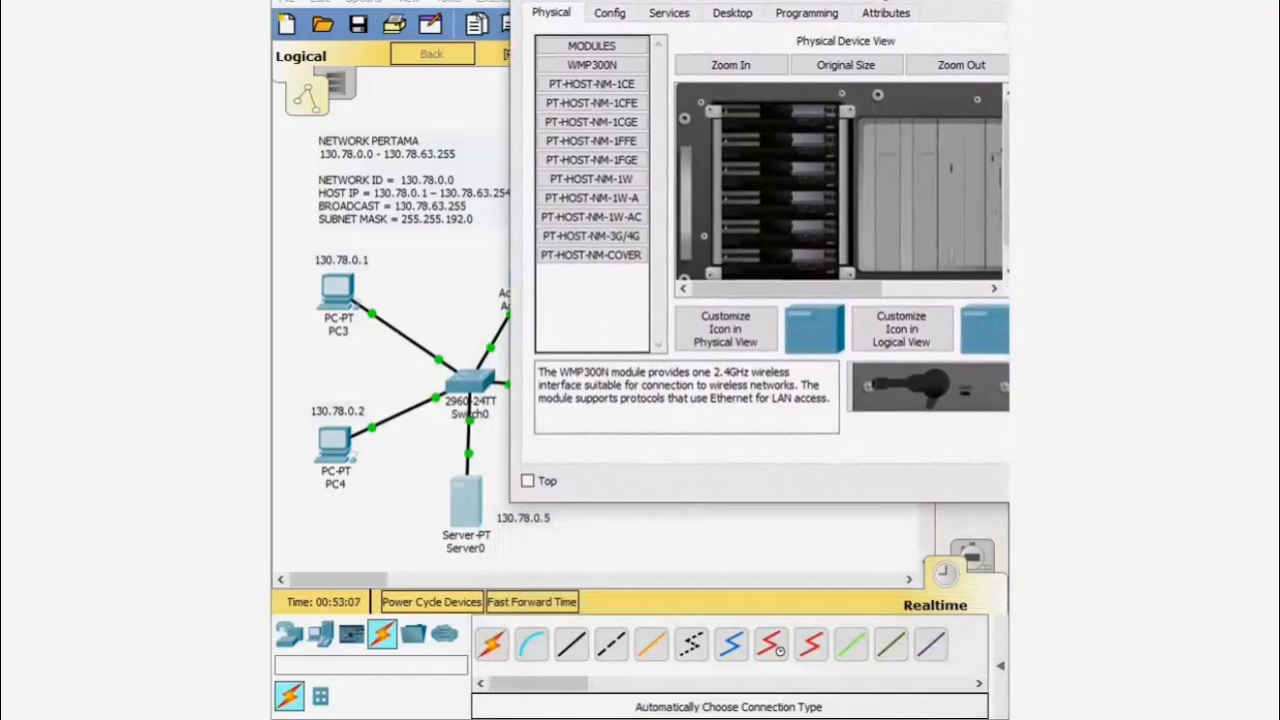
pyautogui.click(731, 14)
pyautogui.click(609, 118)
pyautogui.click(717, 125)
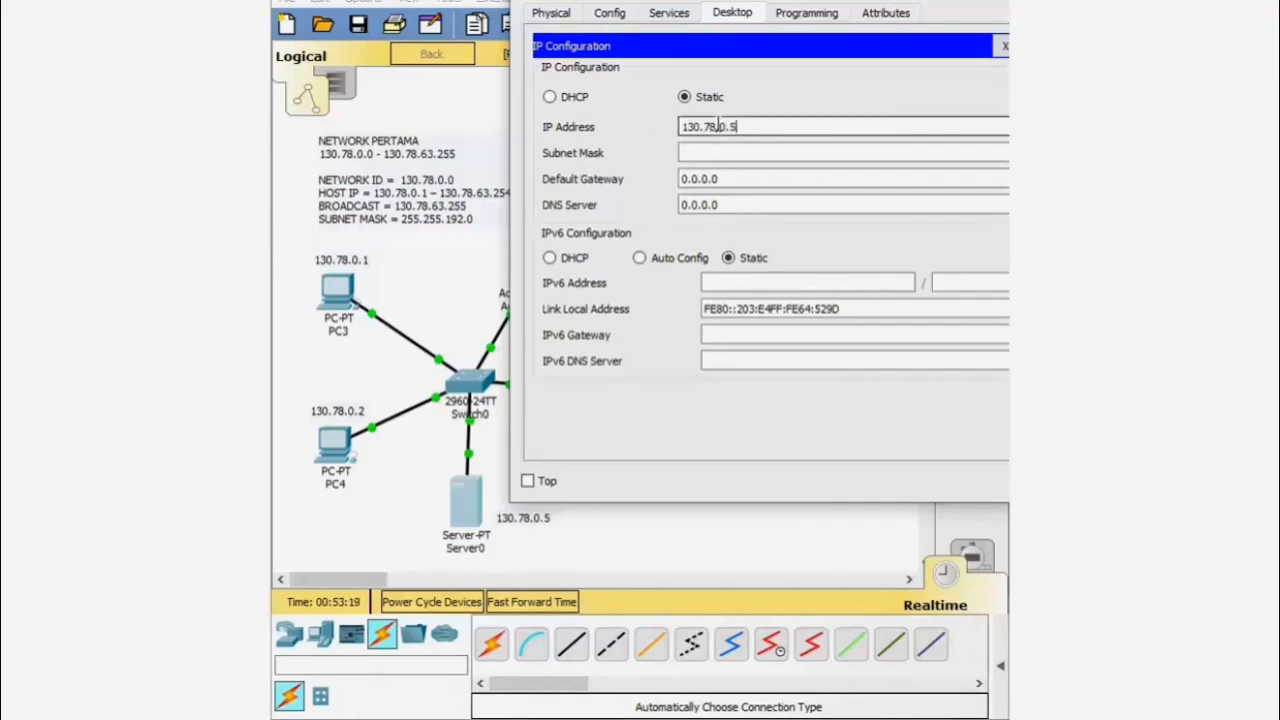
pyautogui.click(717, 152)
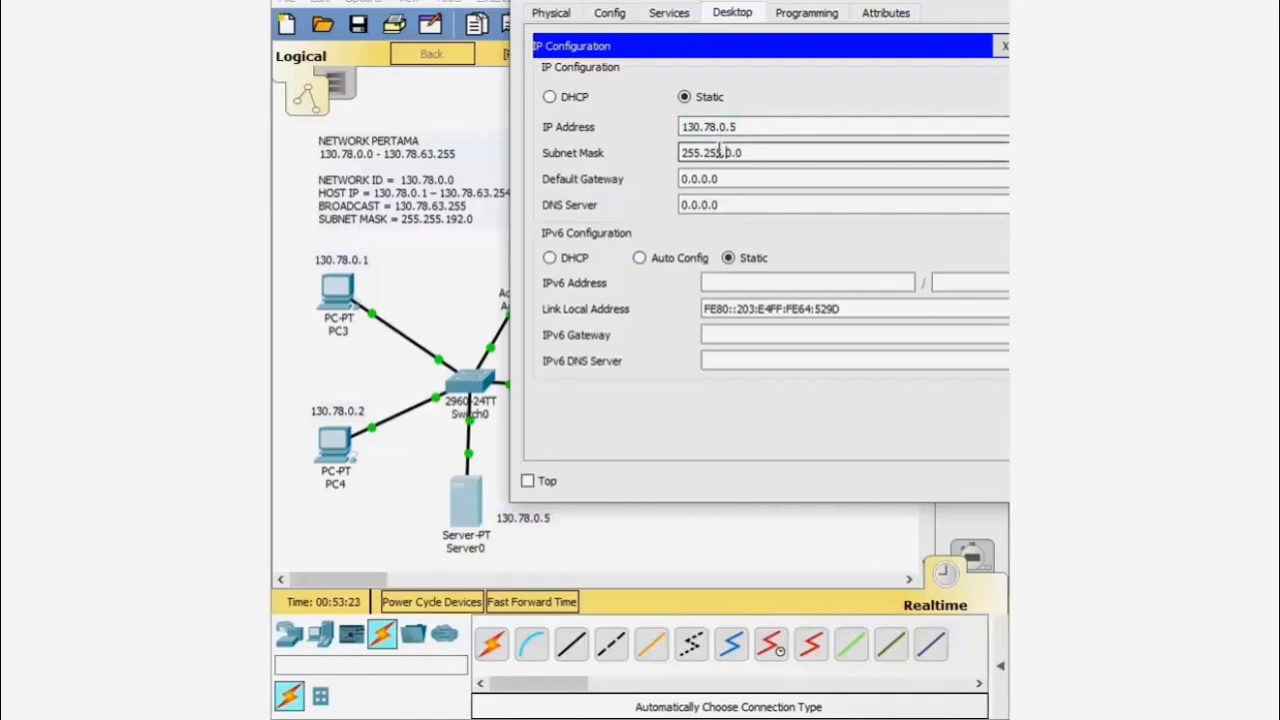
pyautogui.press('BackSpace')
pyautogui.write('192')
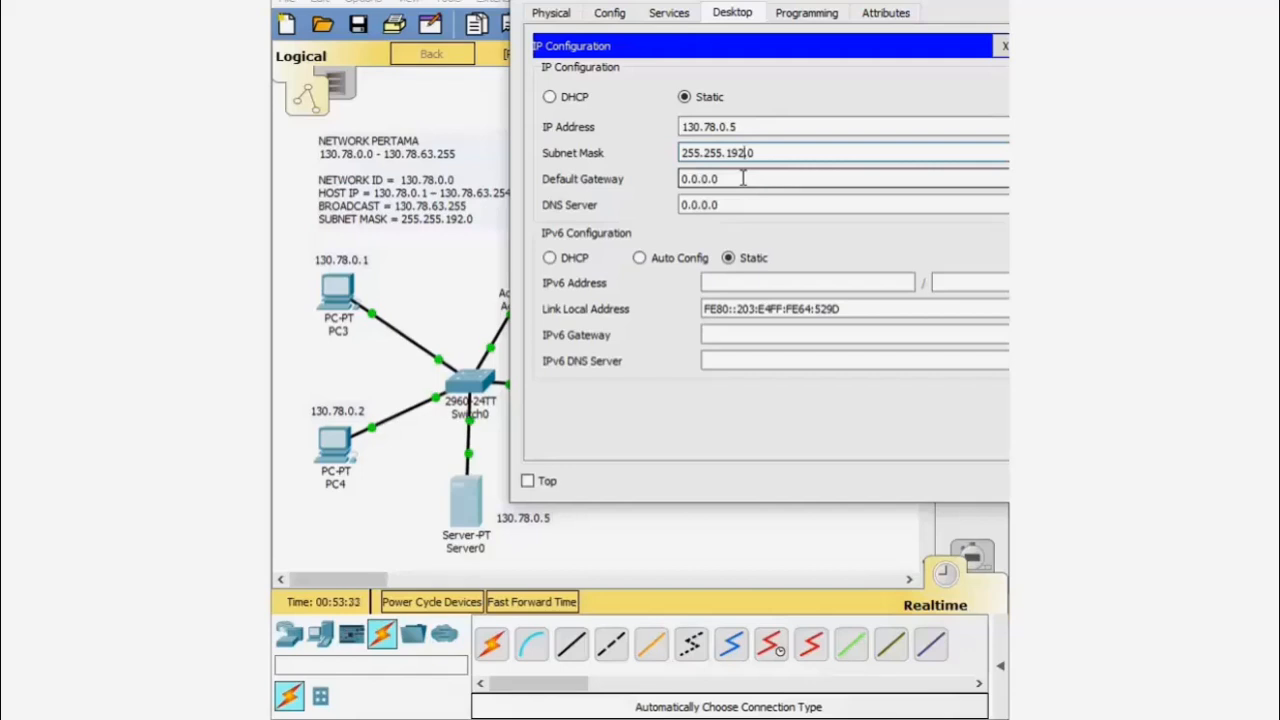
# - Set Server0's default gateway to 130.78.63.254 and close its window
pyautogui.moveTo(743, 178); pyautogui.dragTo(628, 190)
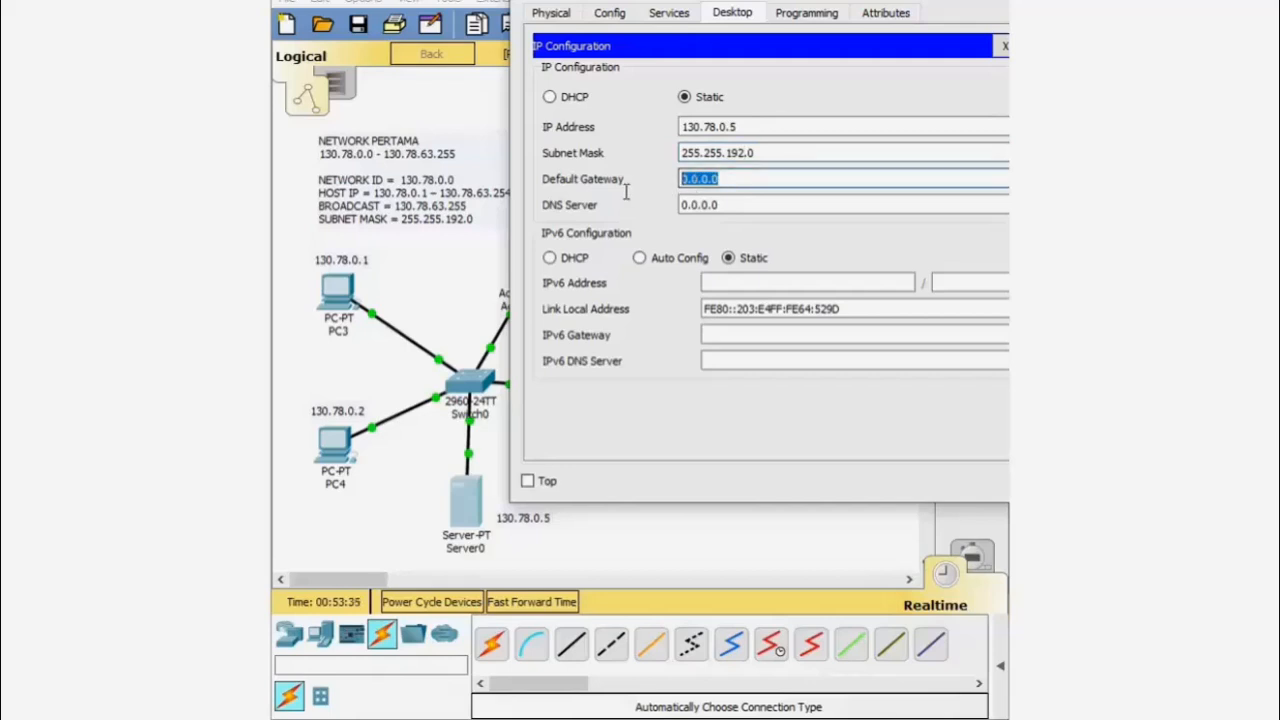
pyautogui.moveTo(771, 0); pyautogui.dragTo(983, 307)
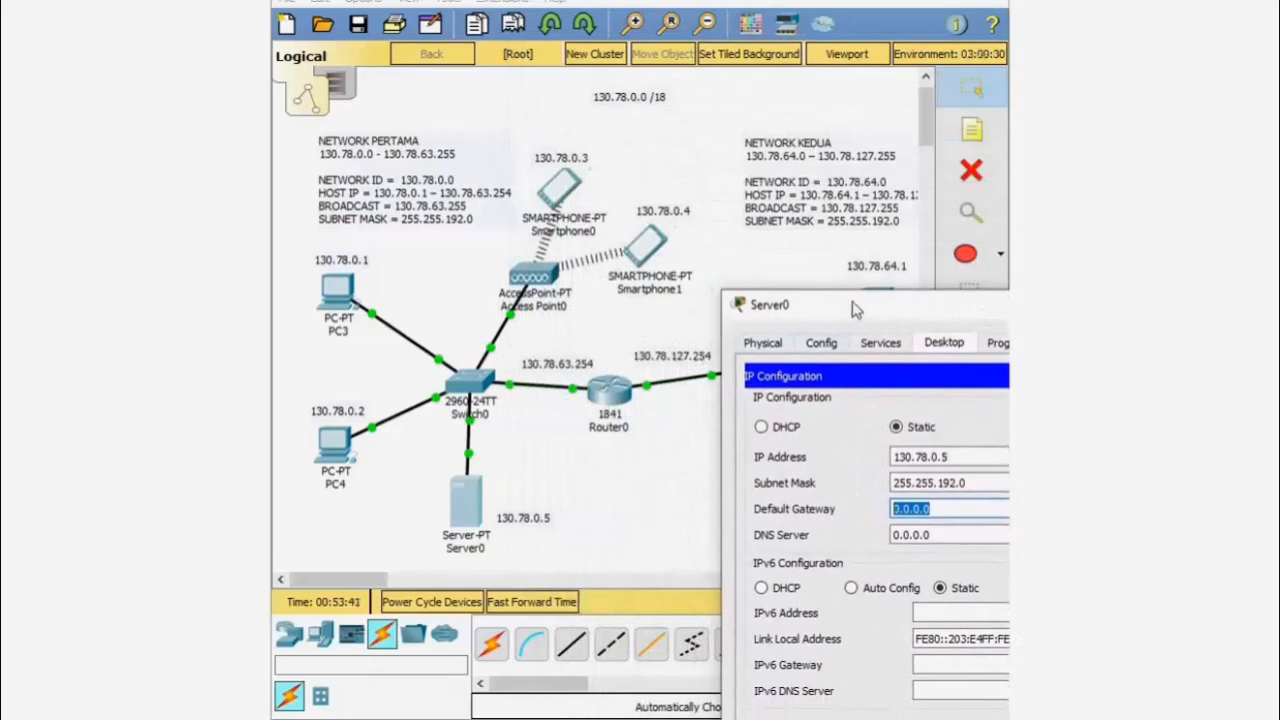
pyautogui.moveTo(836, 310); pyautogui.dragTo(640, 123)
pyautogui.write('13')
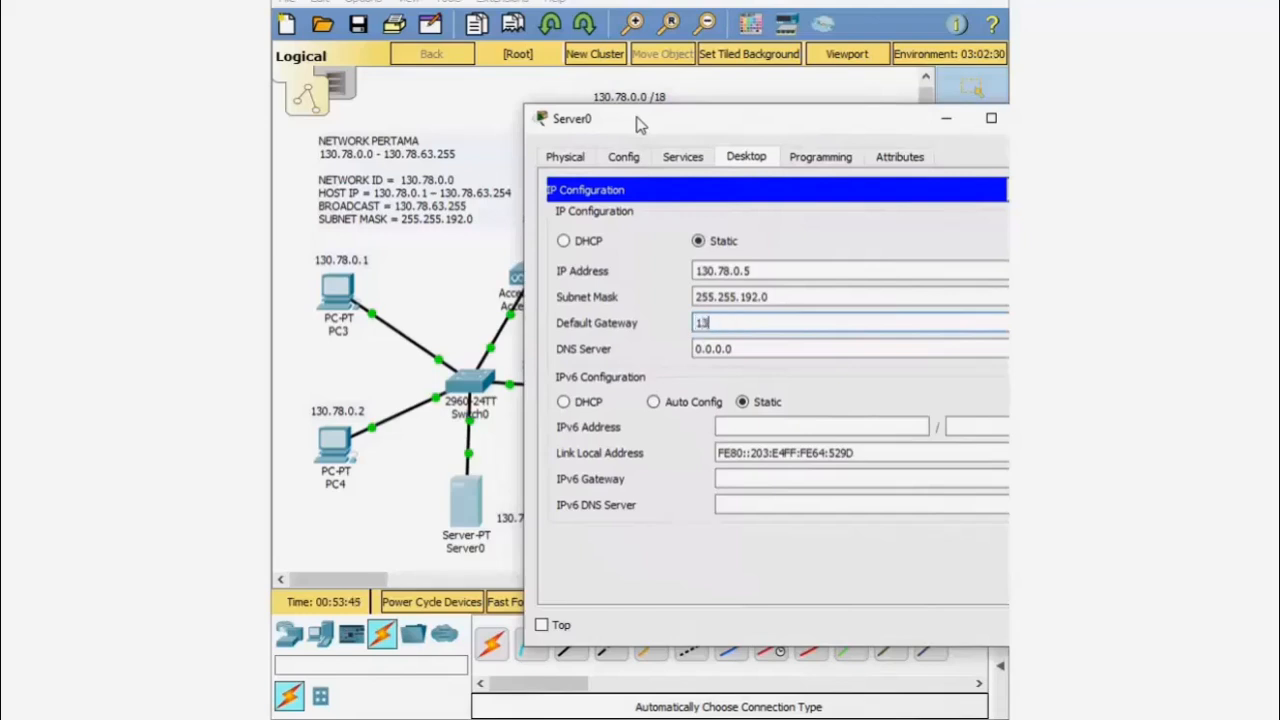
pyautogui.write('0.78.')
pyautogui.moveTo(715, 125); pyautogui.dragTo(760, 180)
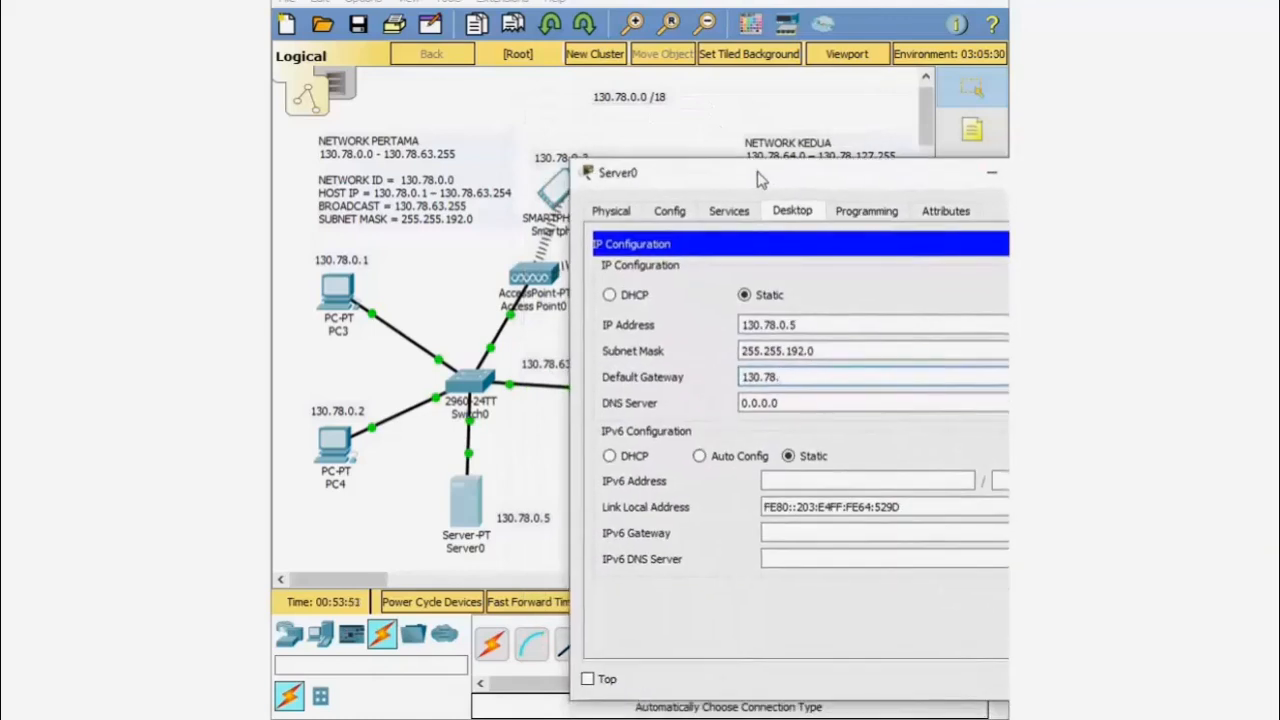
pyautogui.write('63.254')
pyautogui.click(1084, 173)
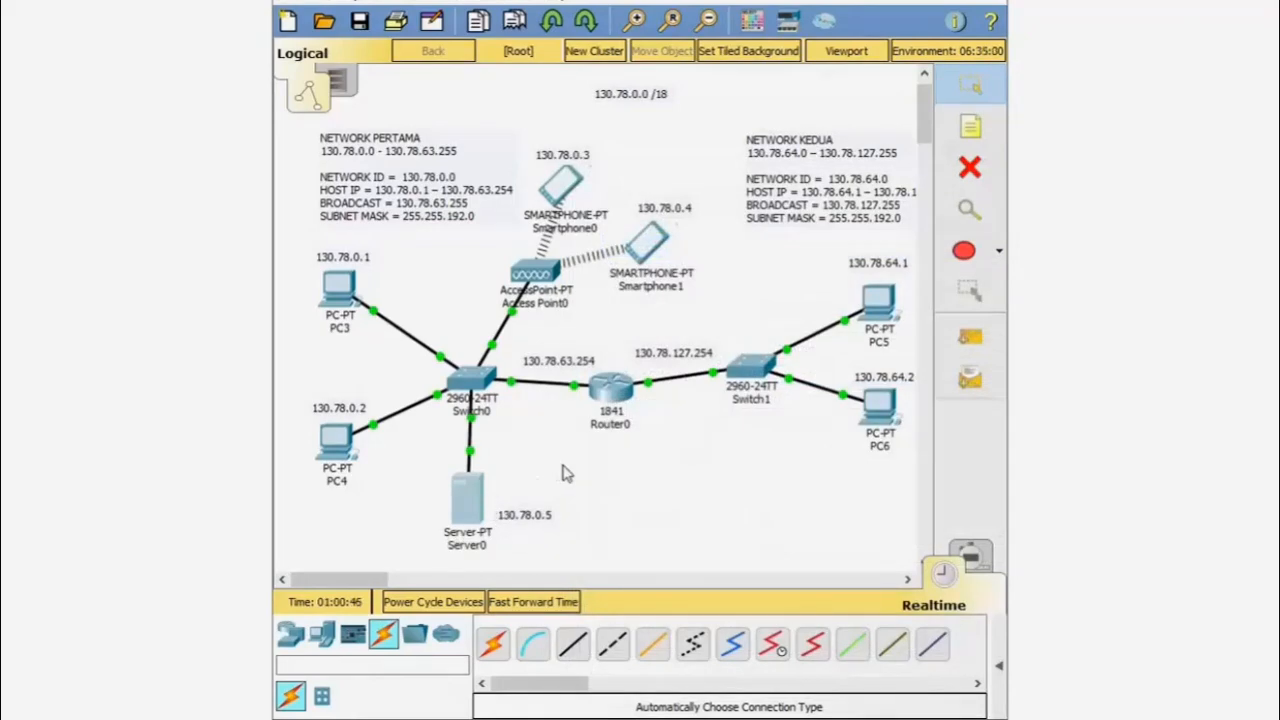
# - Reopen Server0 and bring up its Services DHCP page
pyautogui.click(467, 492)
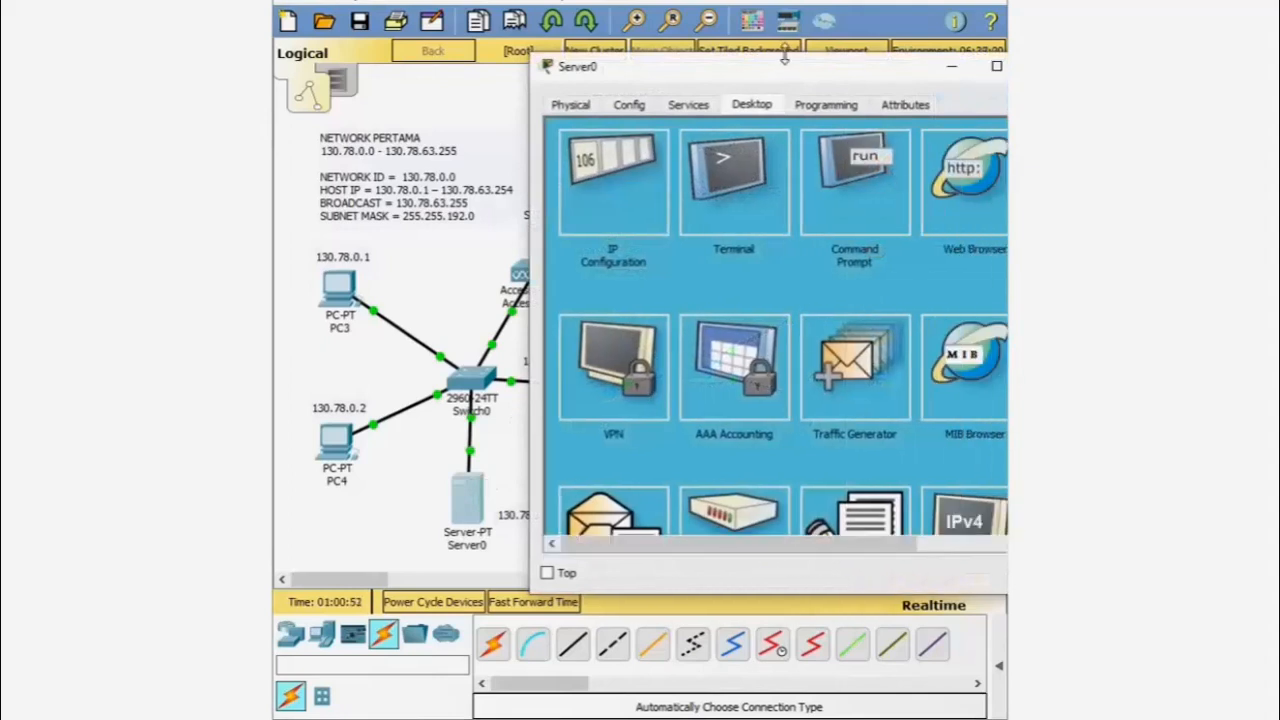
pyautogui.moveTo(793, 75); pyautogui.dragTo(730, 76)
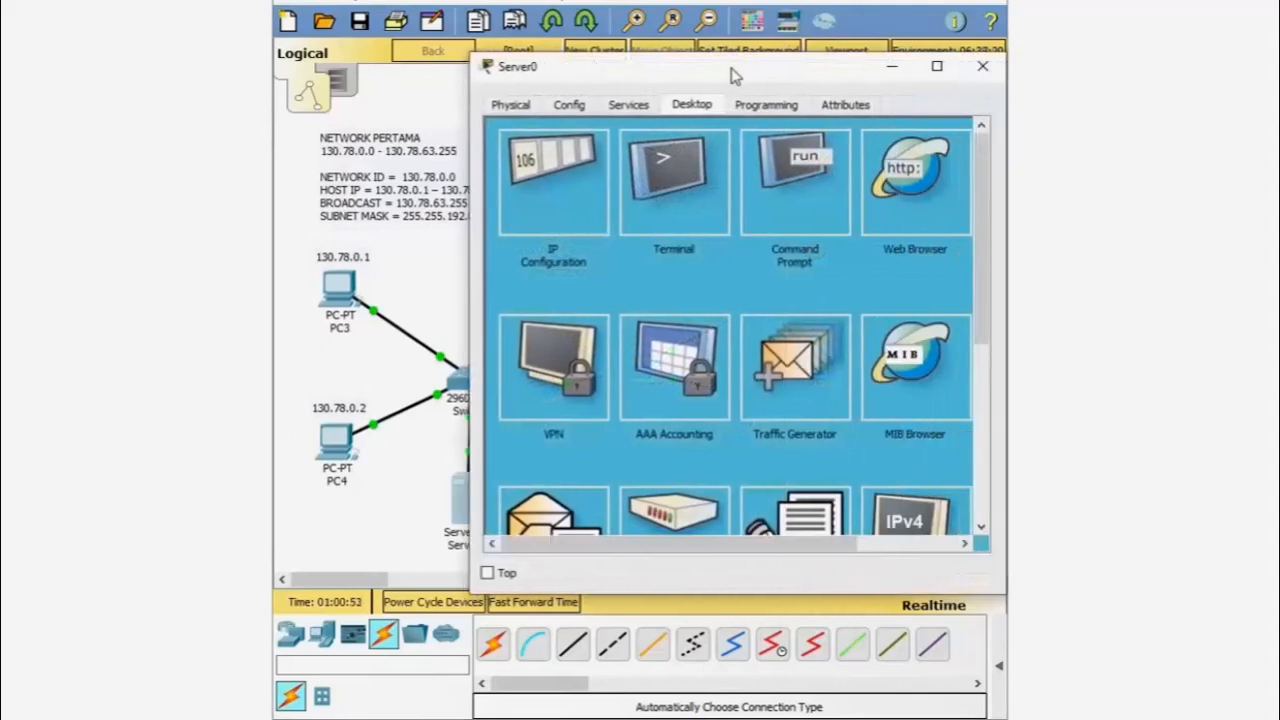
pyautogui.click(641, 111)
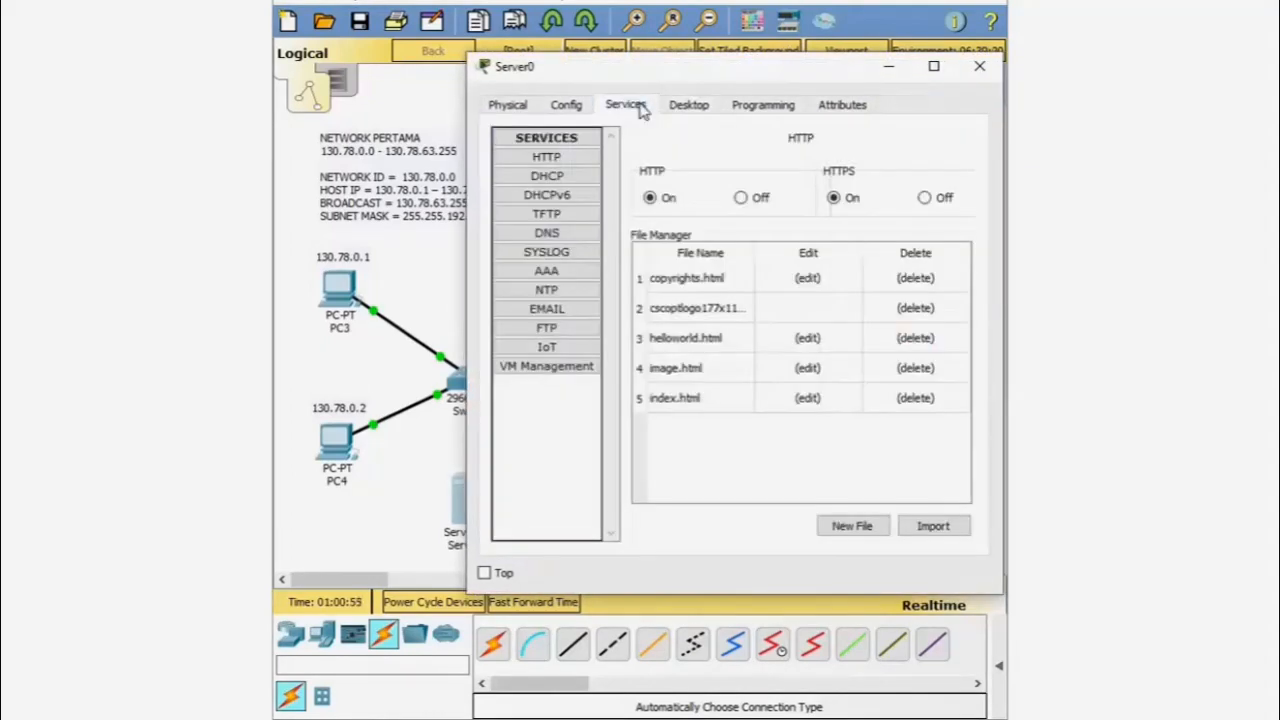
pyautogui.click(578, 183)
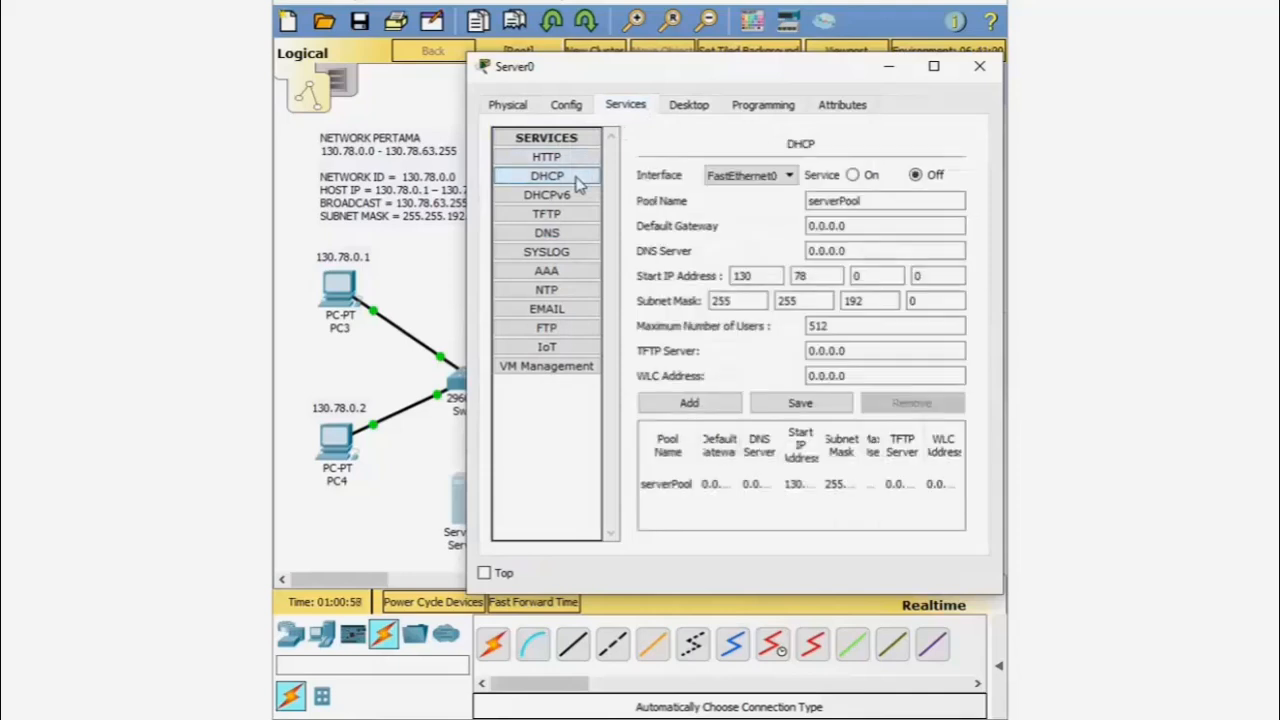
pyautogui.moveTo(663, 74); pyautogui.dragTo(758, 90)
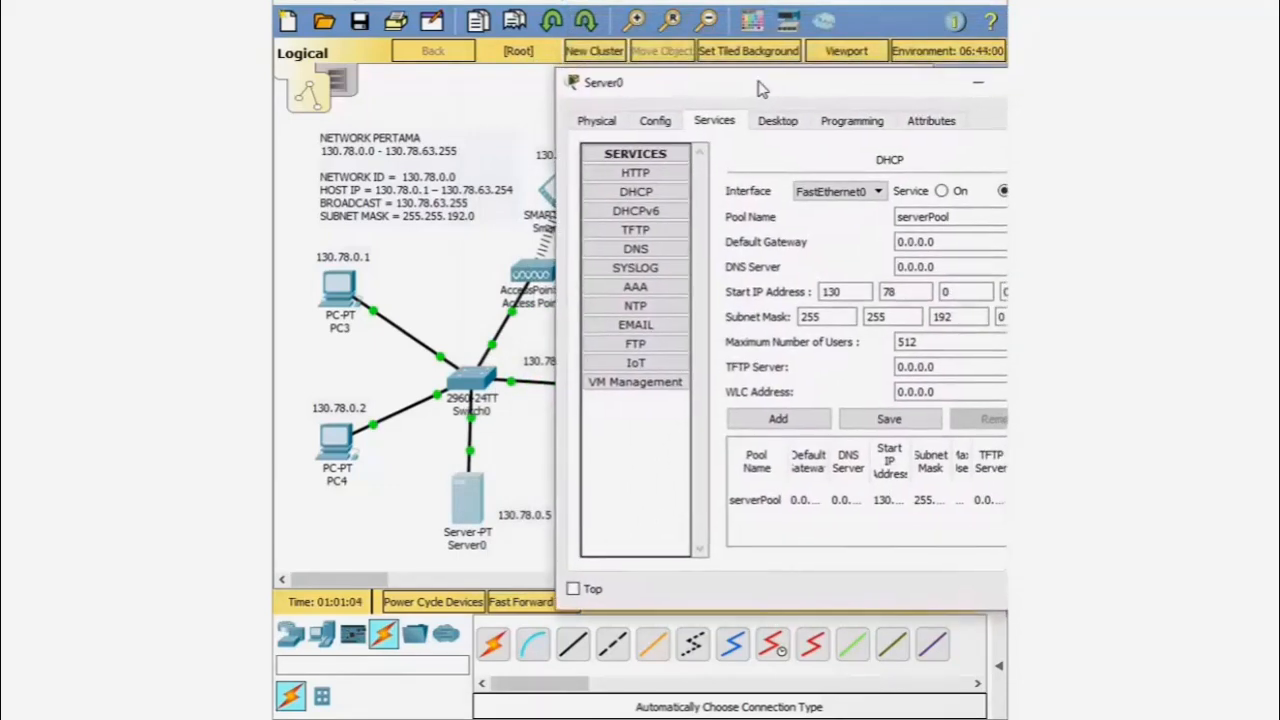
pyautogui.moveTo(758, 90); pyautogui.dragTo(732, 188)
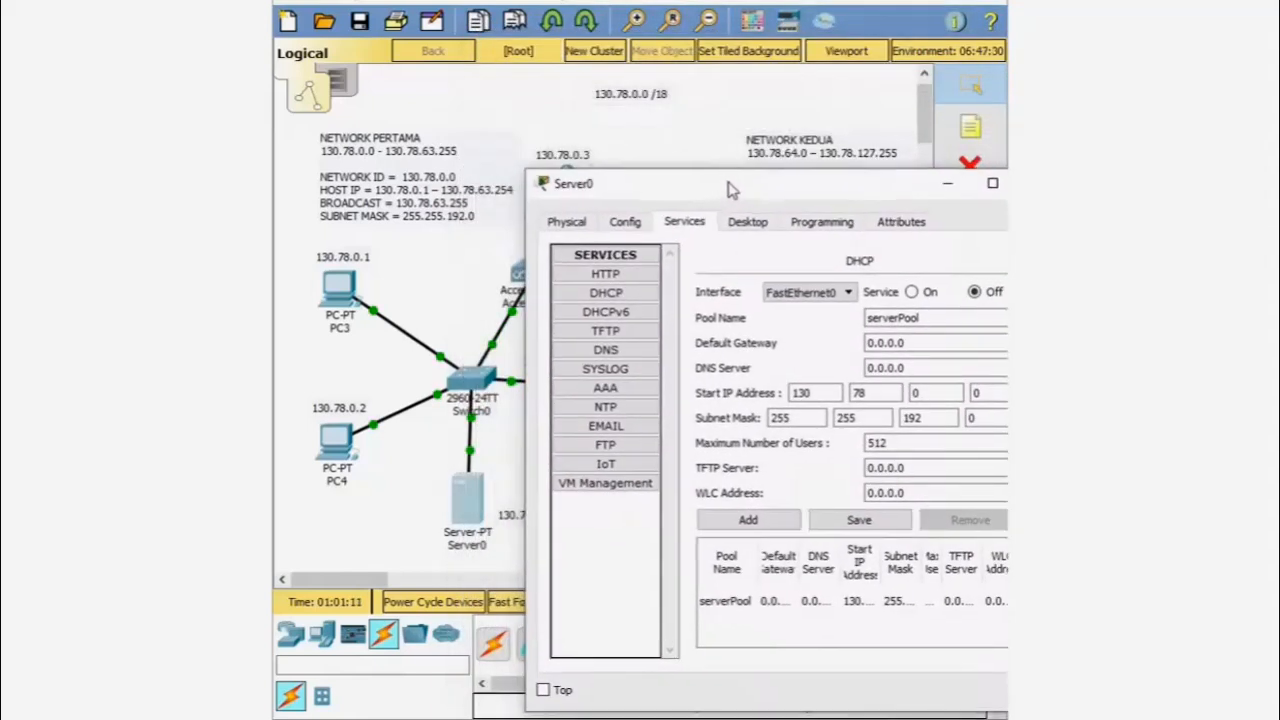
# - Enter 130.78.63.254 as the DHCP default gateway and select the Start IP Address's first octet
pyautogui.doubleClick(904, 343)
pyautogui.moveTo(803, 188); pyautogui.dragTo(838, 464)
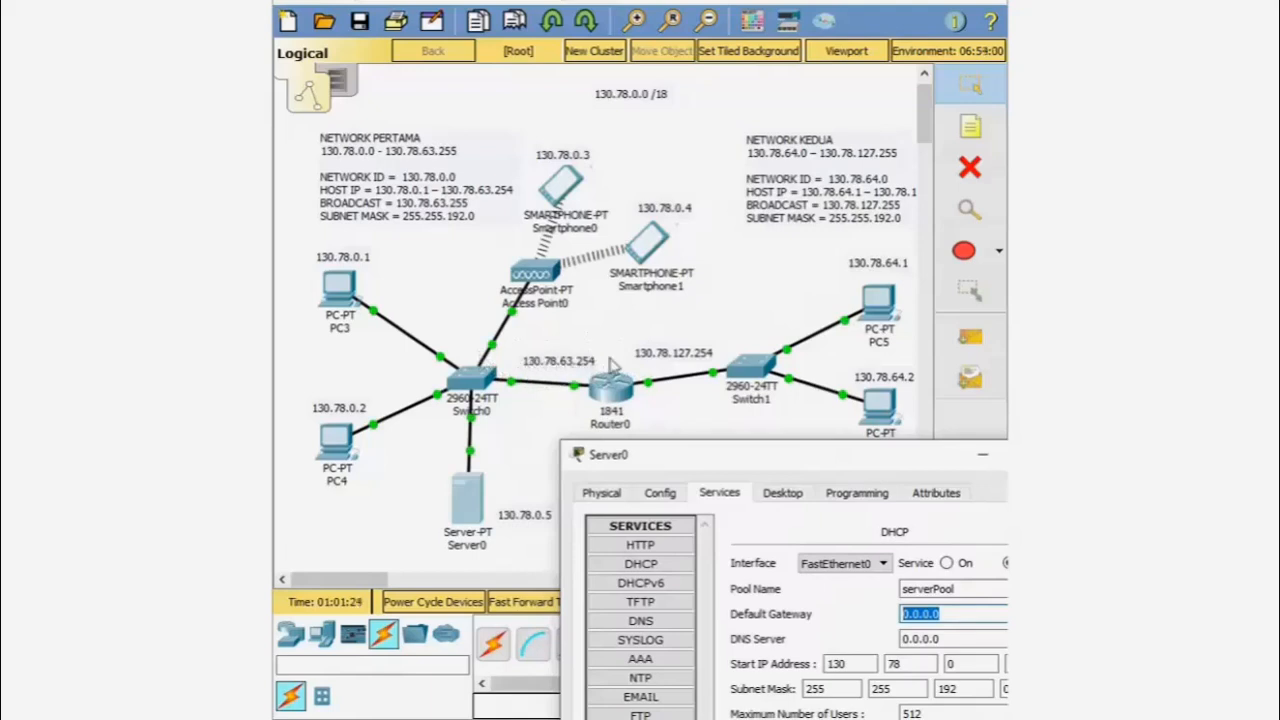
pyautogui.moveTo(722, 456); pyautogui.dragTo(678, 405)
pyautogui.write('130')
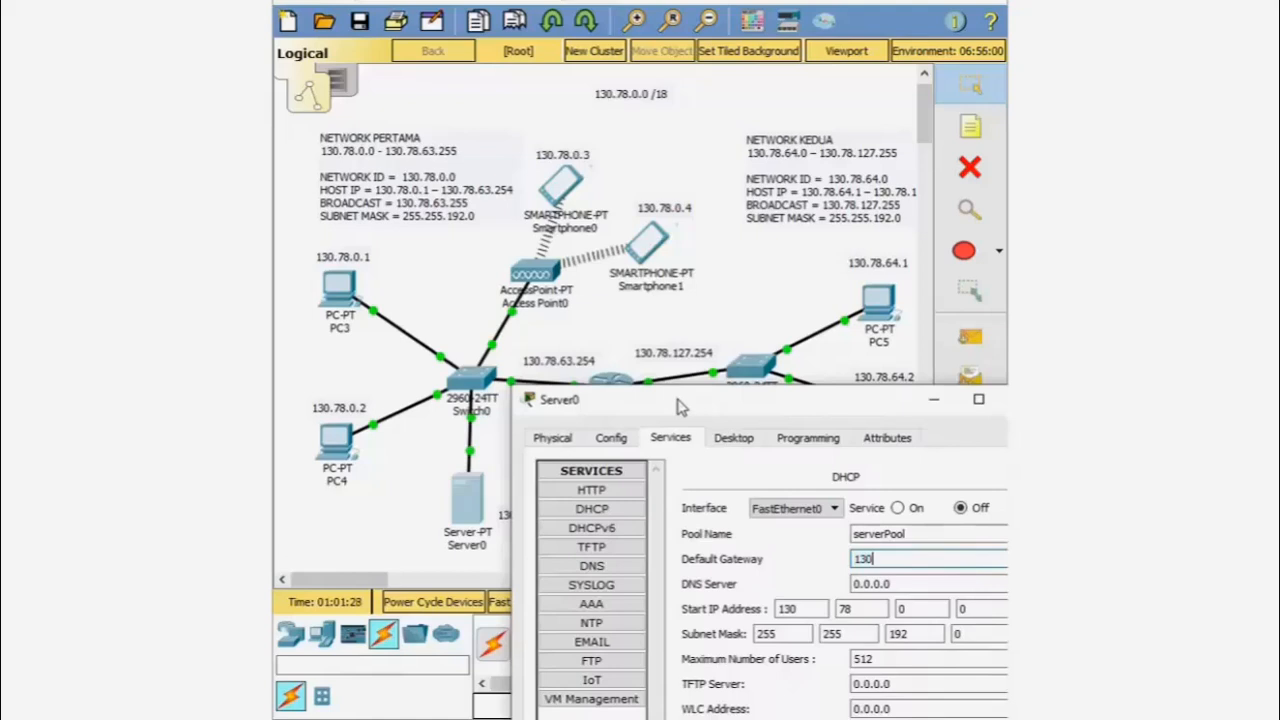
pyautogui.write('.78.63.254')
pyautogui.click(803, 610)
pyautogui.moveTo(827, 413); pyautogui.dragTo(698, 328)
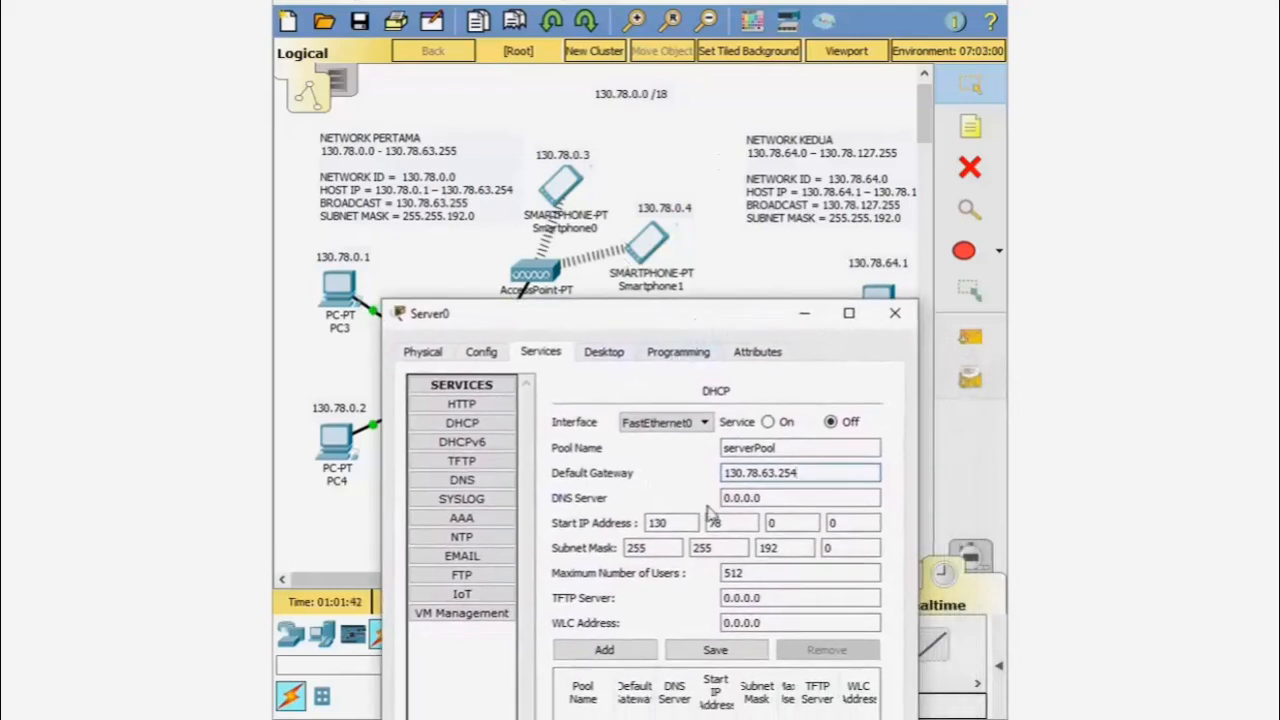
pyautogui.moveTo(668, 523); pyautogui.dragTo(636, 527)
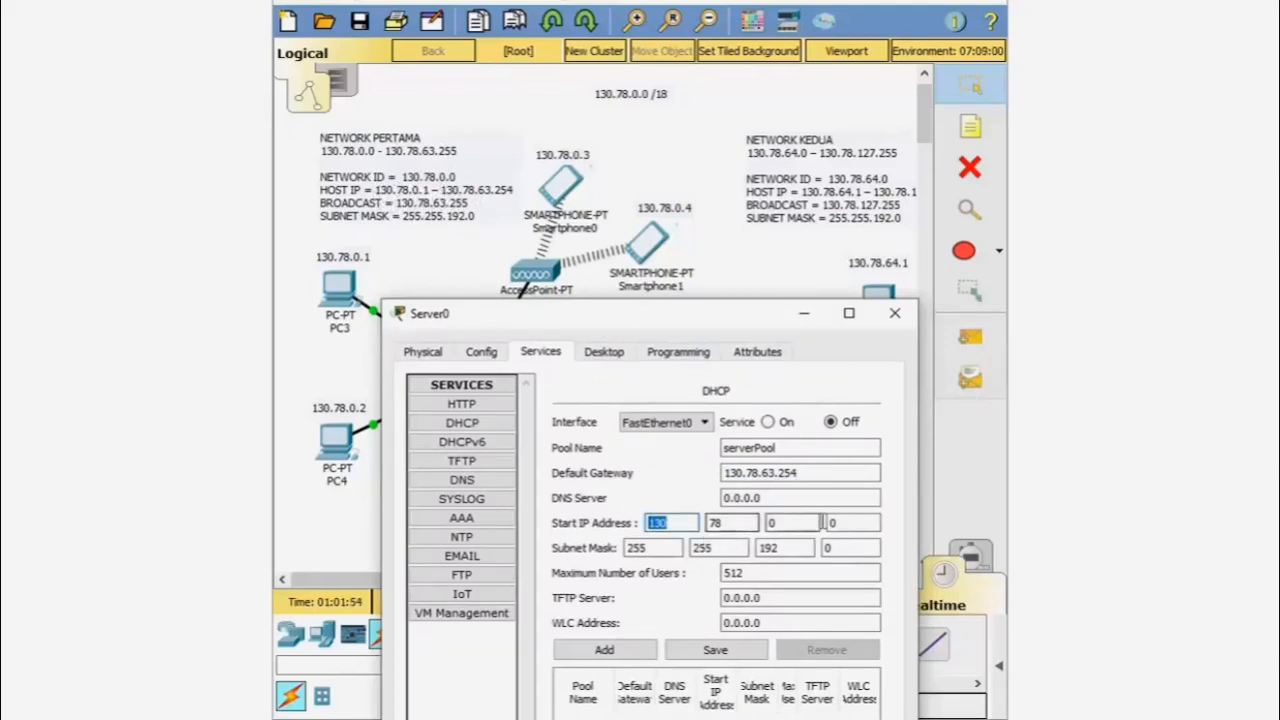
# - Set the DHCP pool start to 130.78.0.1, review mask and max users, save, and close Server0
pyautogui.click(843, 523)
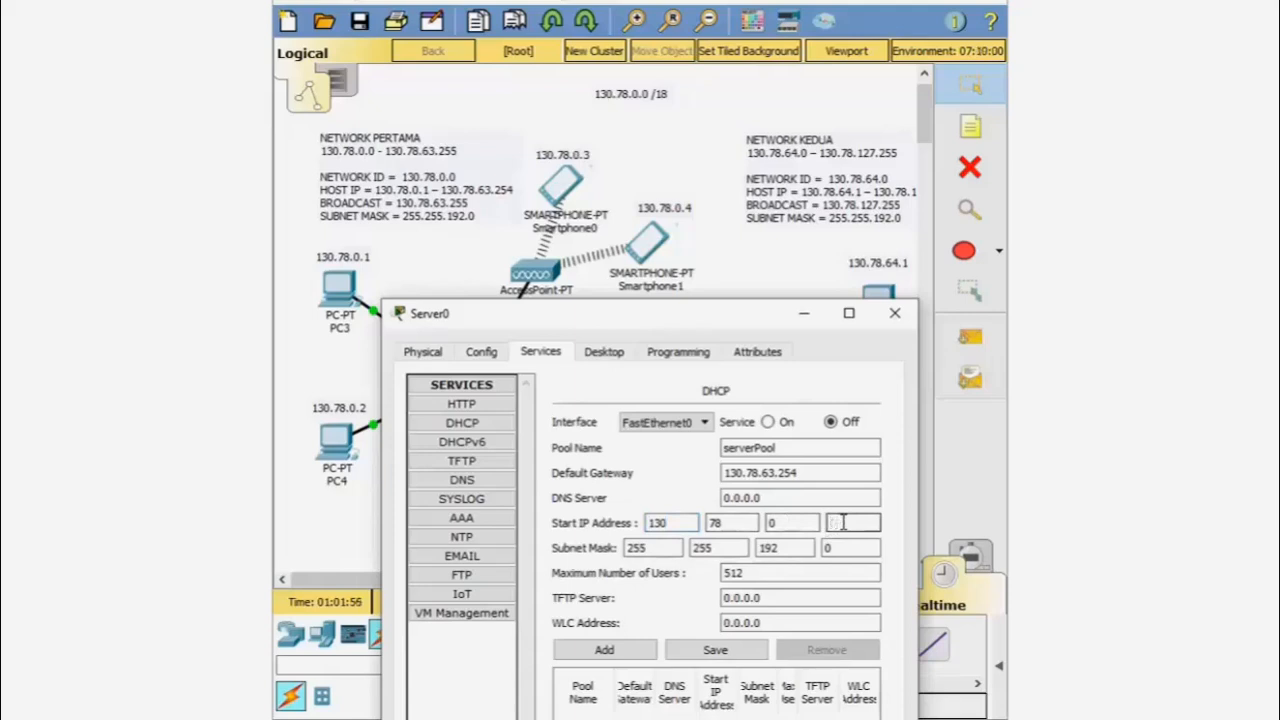
pyautogui.click(780, 548)
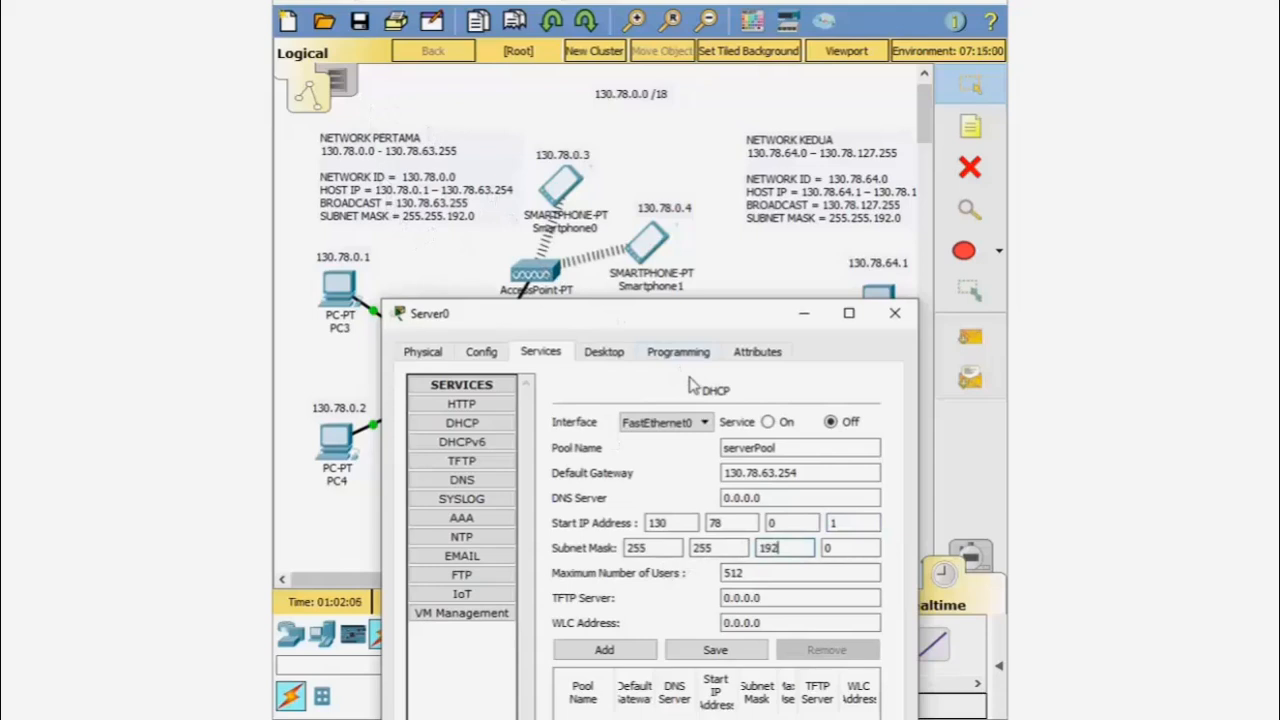
pyautogui.click(783, 575)
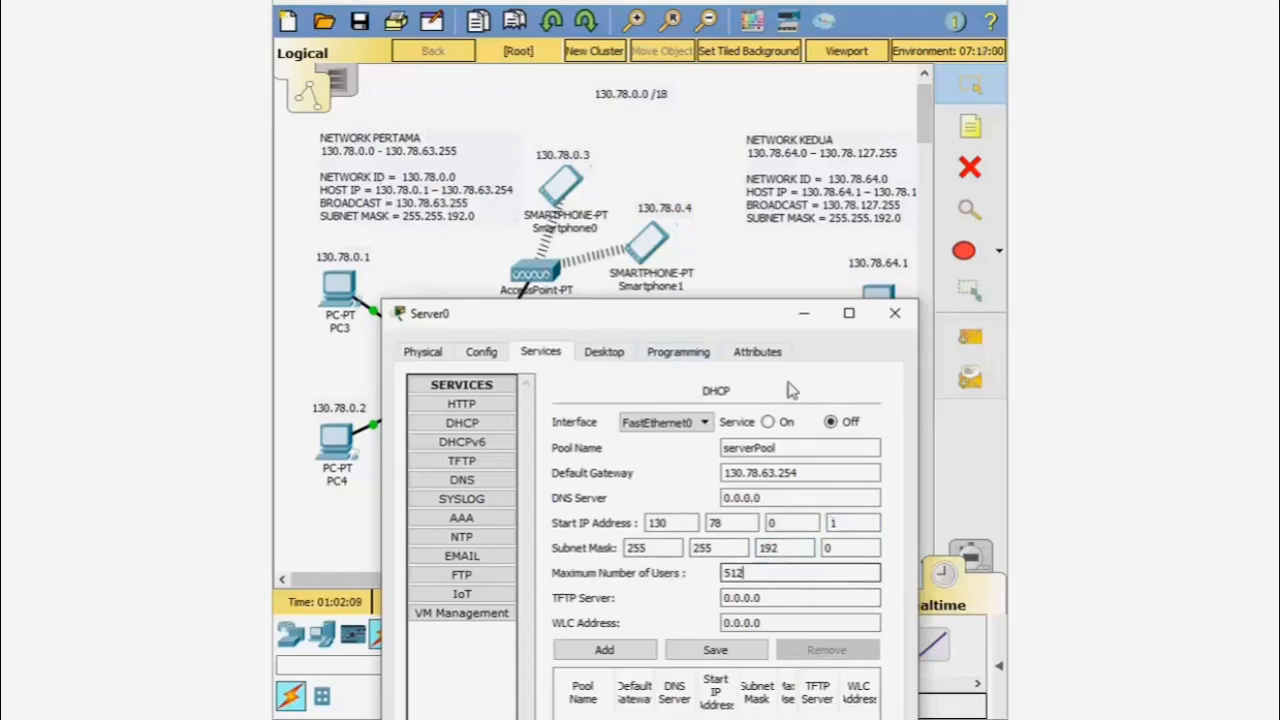
pyautogui.moveTo(725, 325)
pyautogui.mouseDown()
pyautogui.moveTo(715, 275)
pyautogui.moveTo(704, 325)
pyautogui.mouseUp()
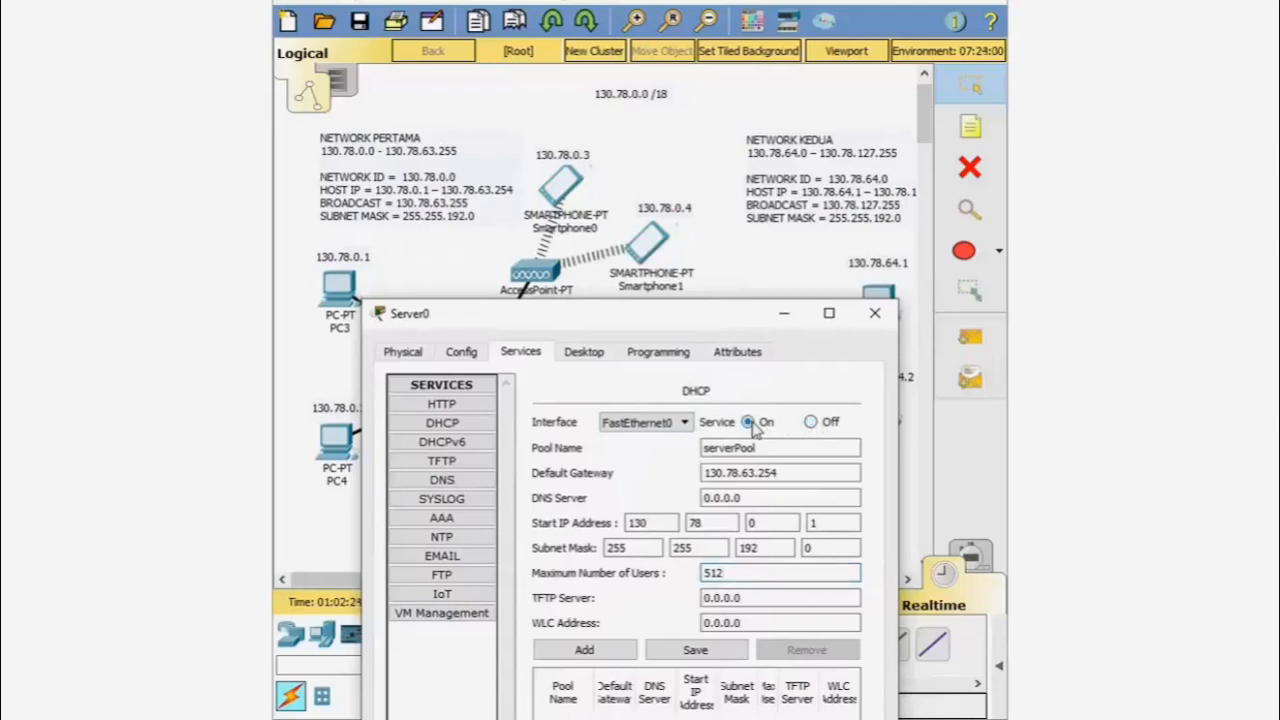
pyautogui.click(709, 655)
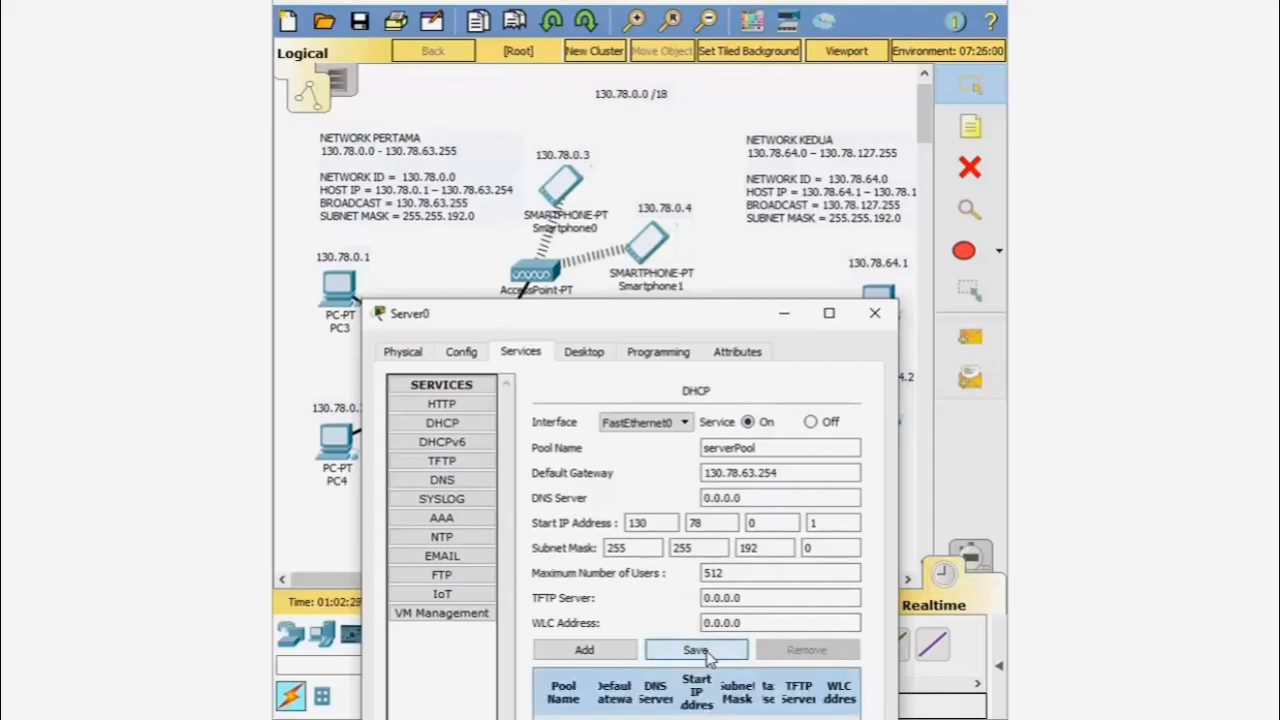
pyautogui.click(874, 318)
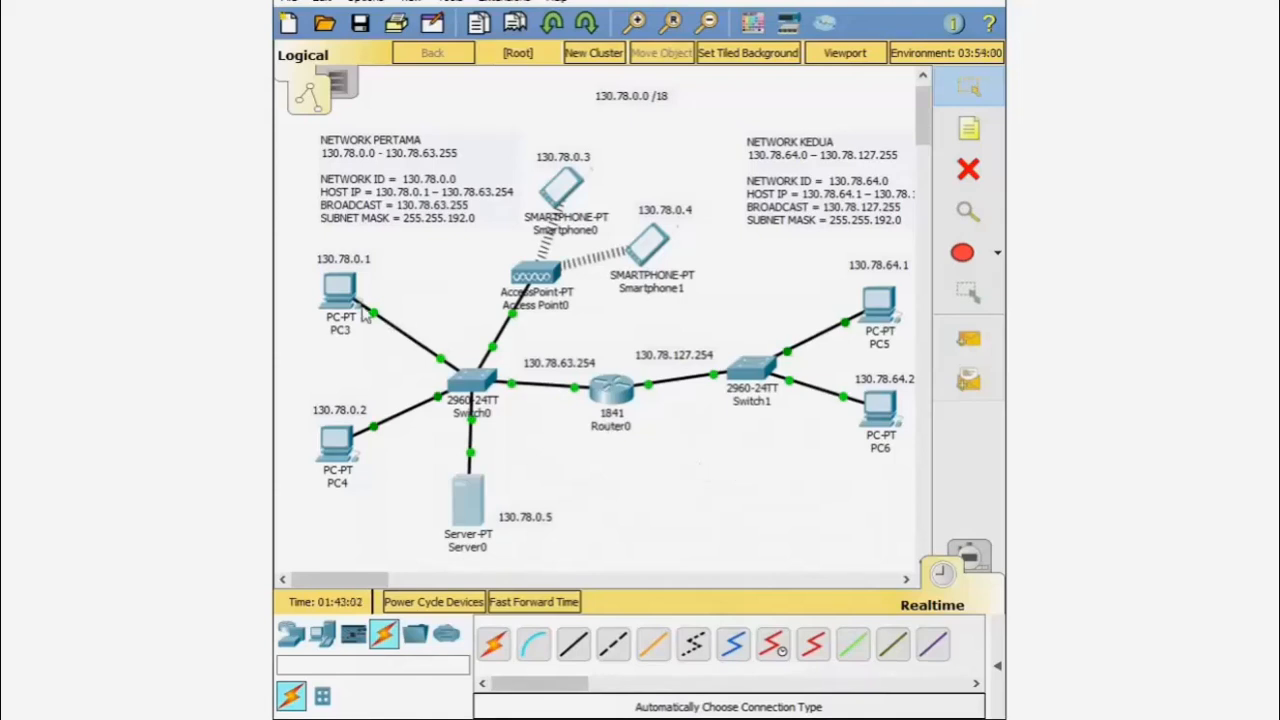
# - Switch PC3's IP Configuration to DHCP so it receives 130.78.0.1, then close PC3
pyautogui.moveTo(331, 296)
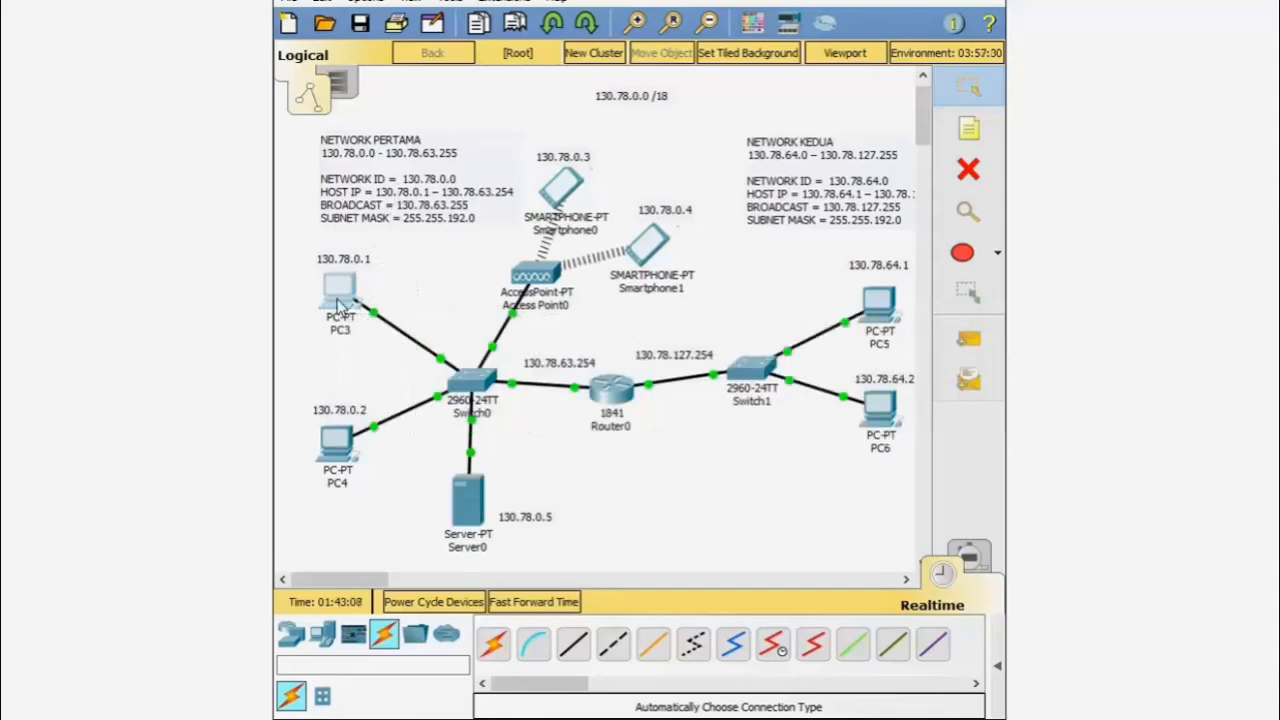
pyautogui.click(341, 305)
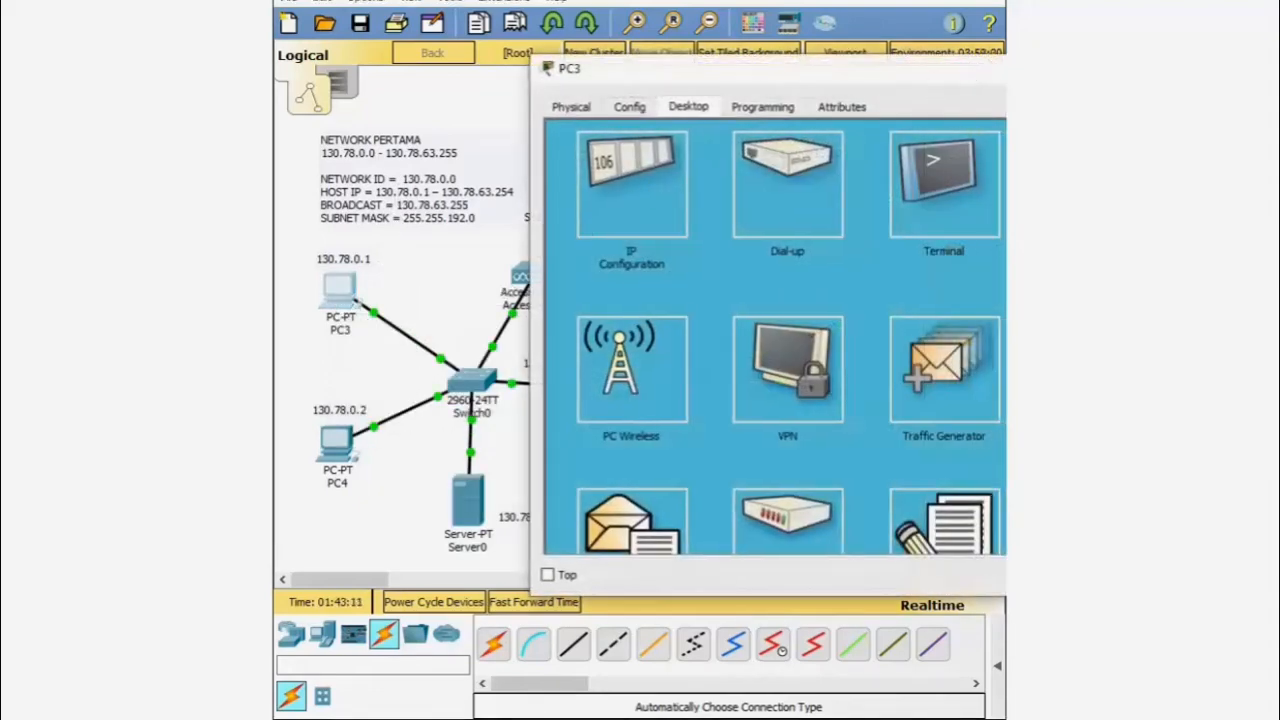
pyautogui.moveTo(871, 83); pyautogui.dragTo(805, 90)
pyautogui.click(505, 186)
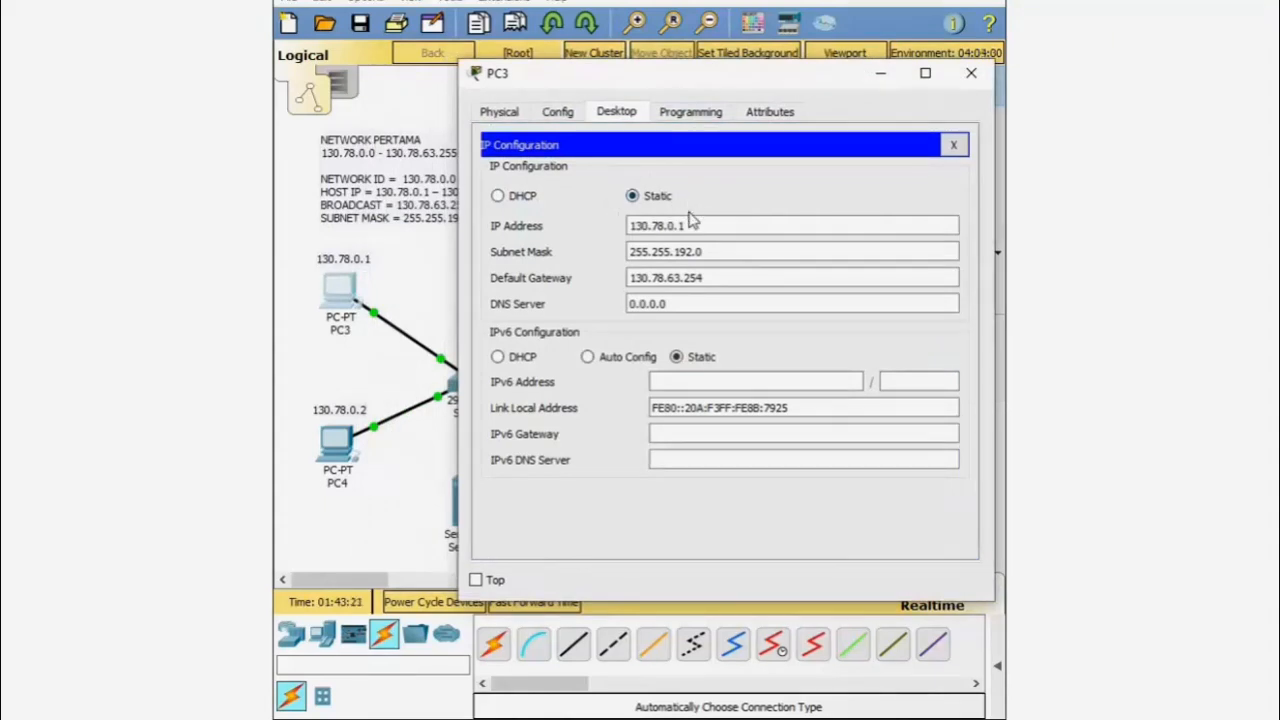
pyautogui.click(498, 197)
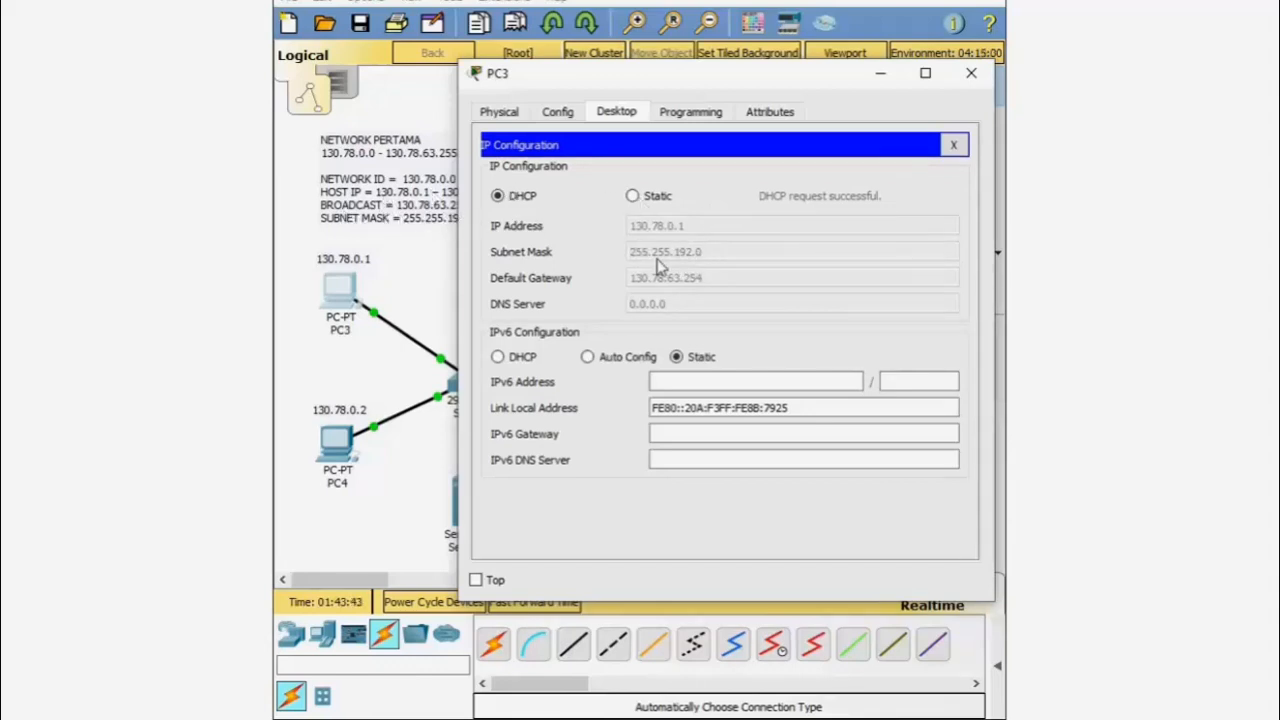
pyautogui.click(969, 74)
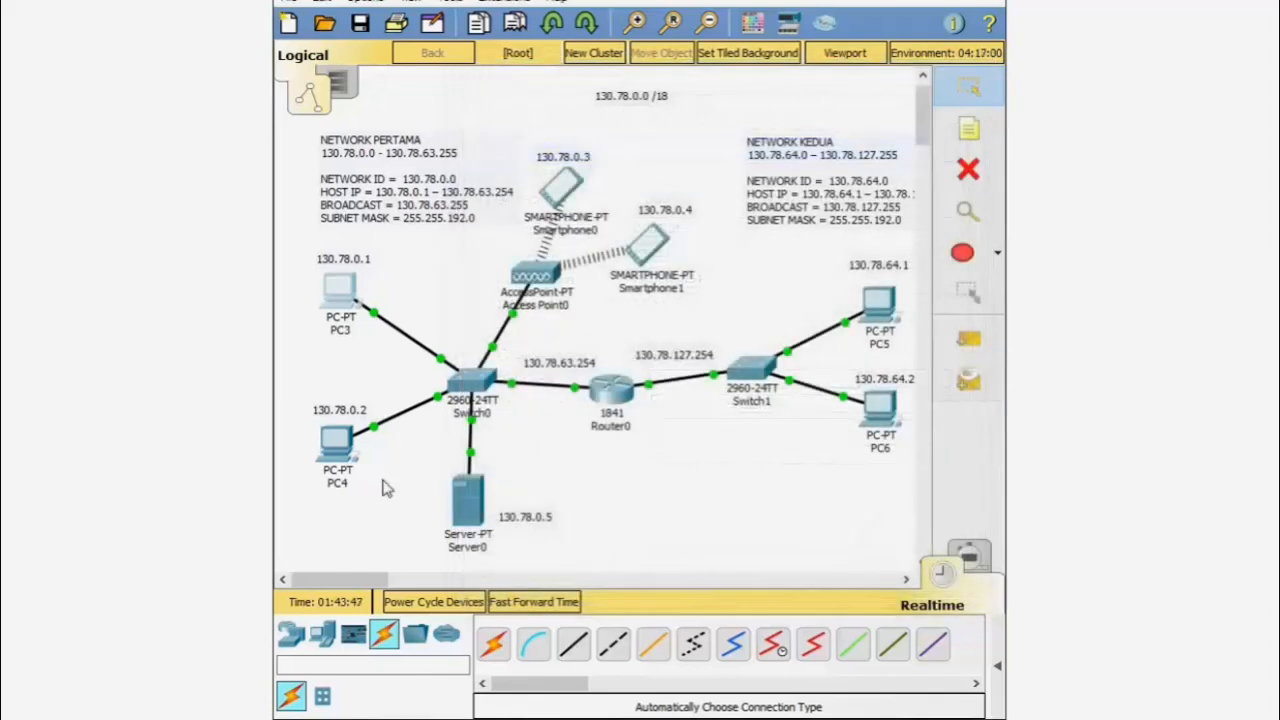
# - Set PC4's IP Configuration to DHCP and close its window
pyautogui.click(337, 442)
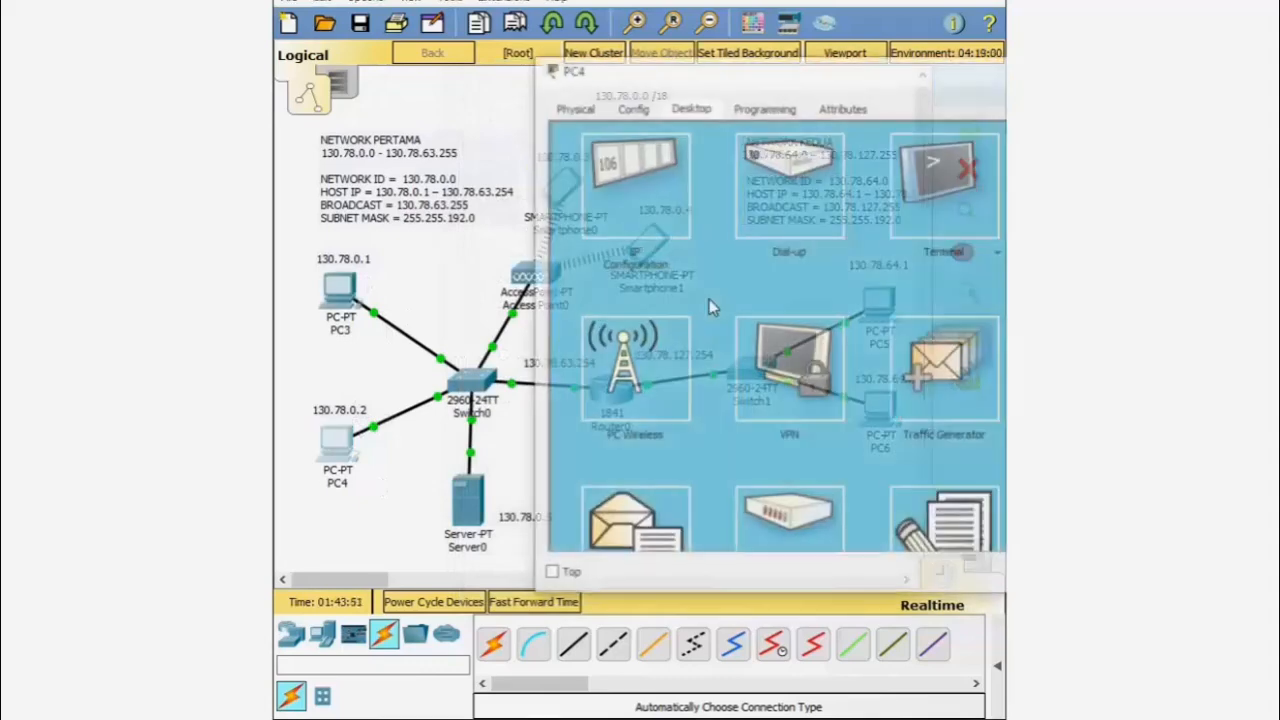
pyautogui.click(630, 187)
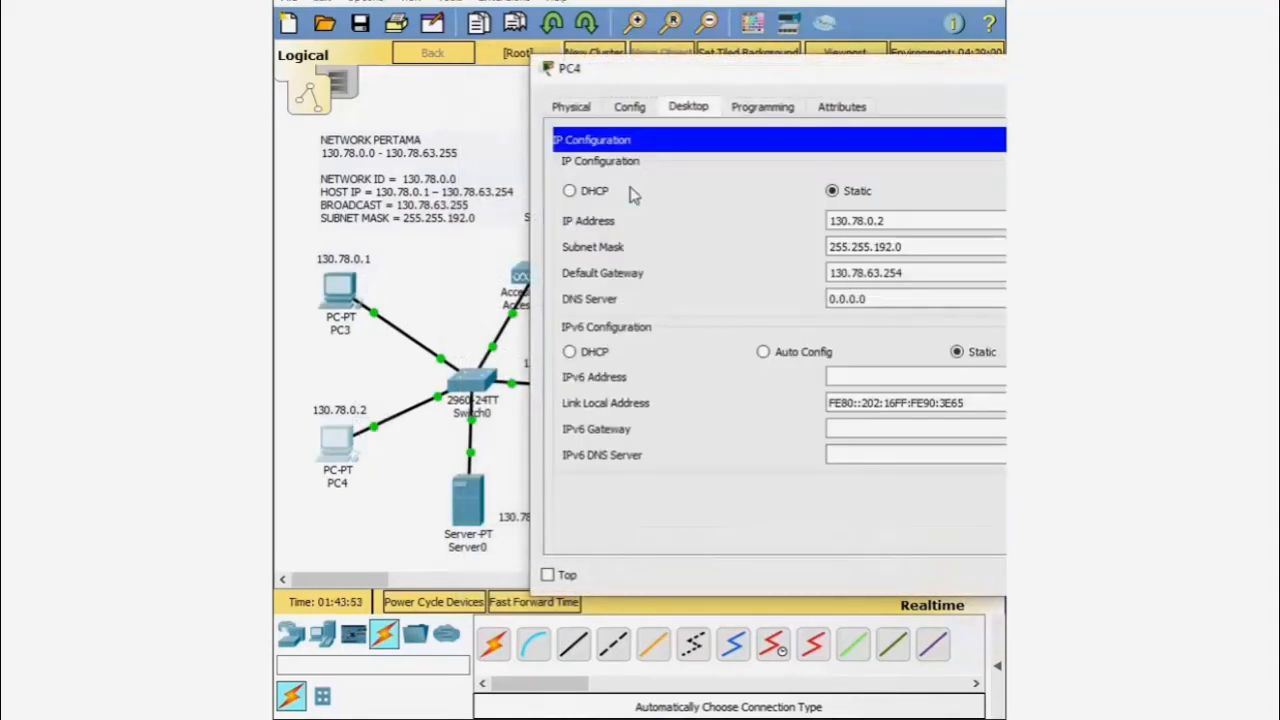
pyautogui.click(569, 191)
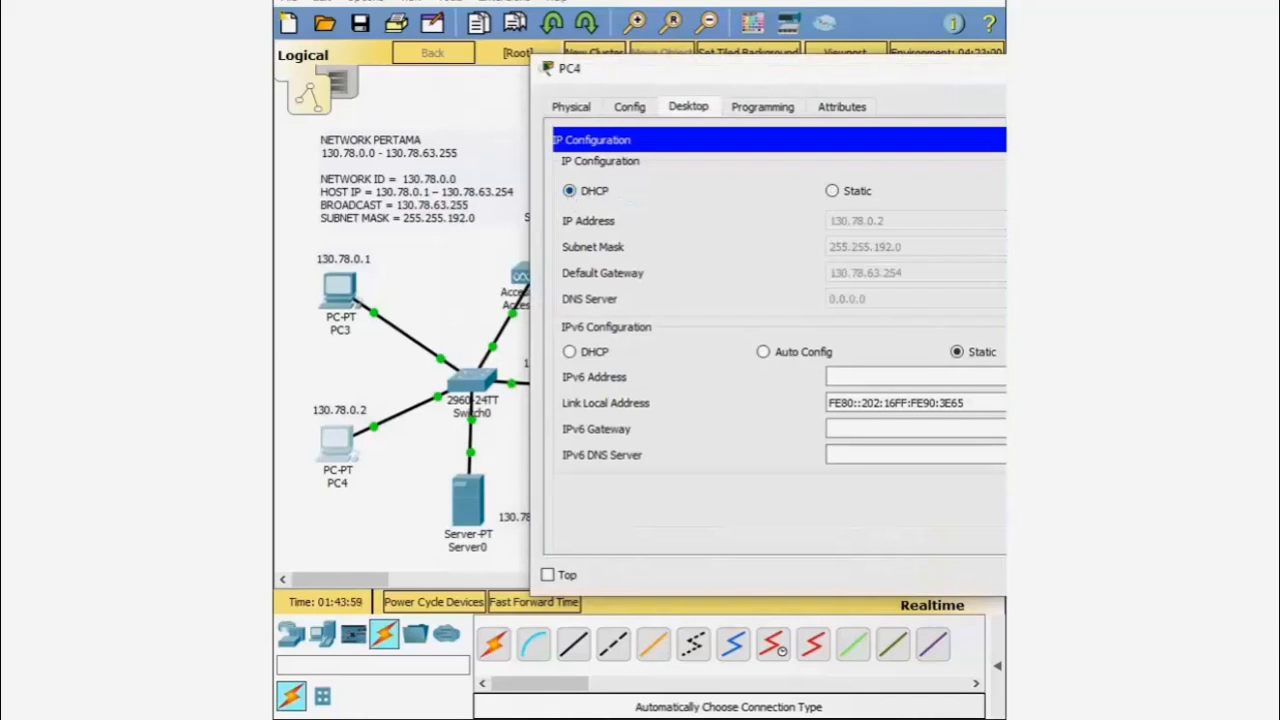
pyautogui.click(1137, 68)
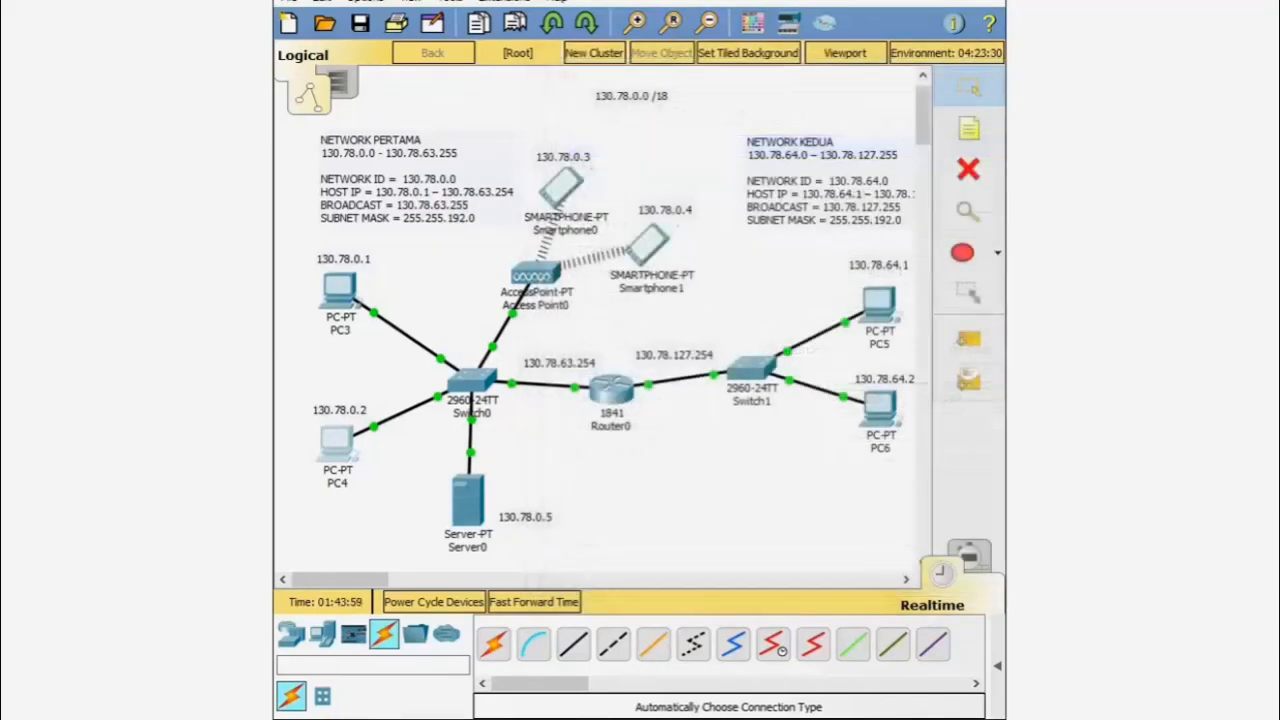
# - Set Smartphone0's IP Configuration to DHCP, obtaining 130.78.0.3, and close it
pyautogui.click(585, 184)
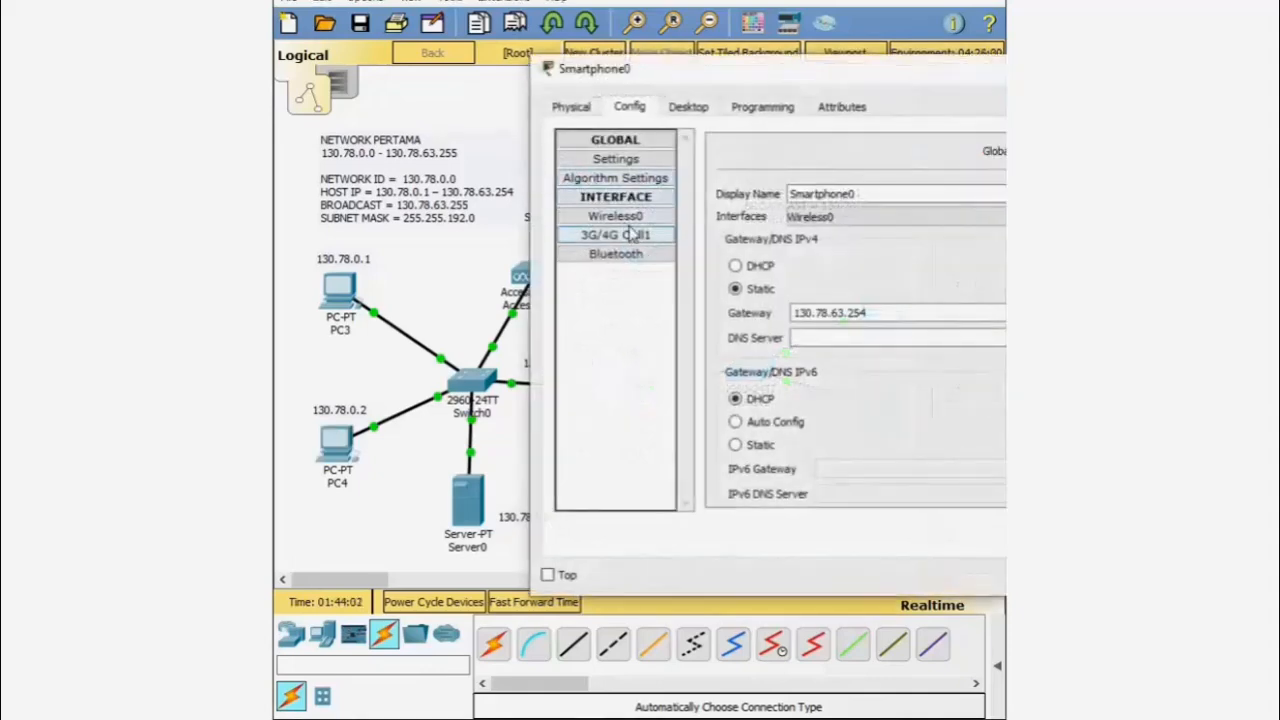
pyautogui.click(688, 108)
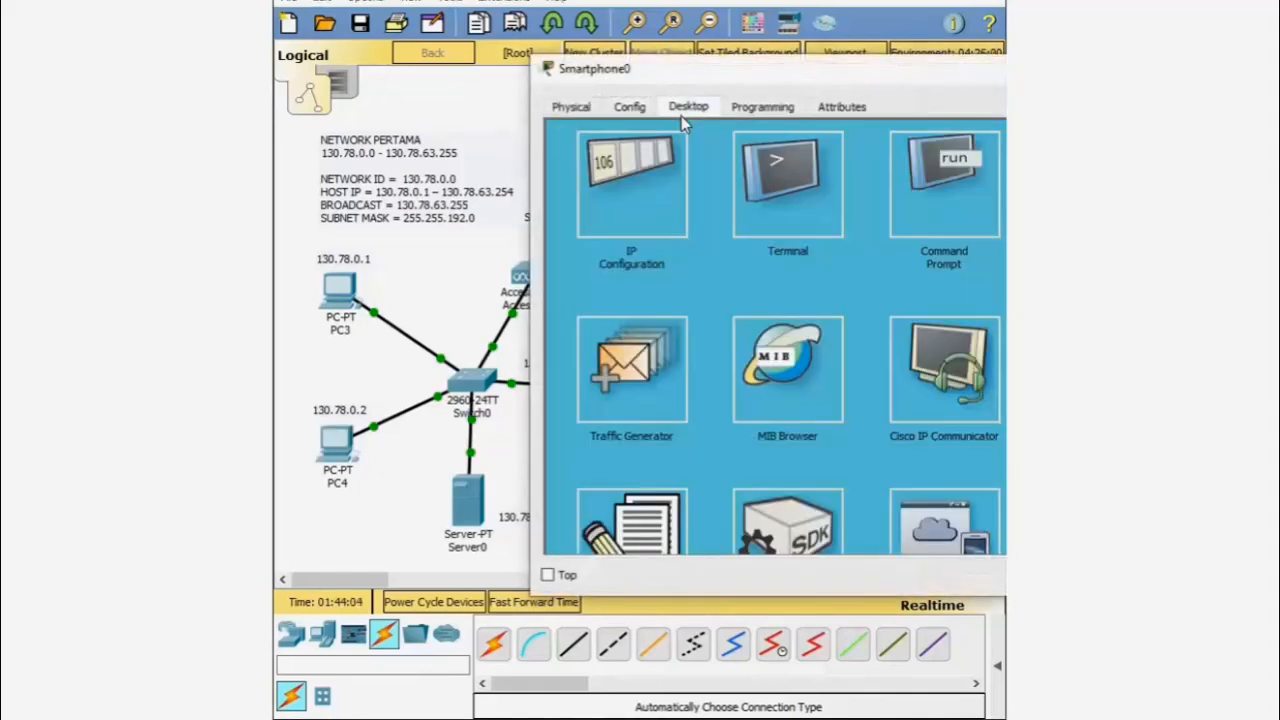
pyautogui.click(645, 190)
pyautogui.click(570, 215)
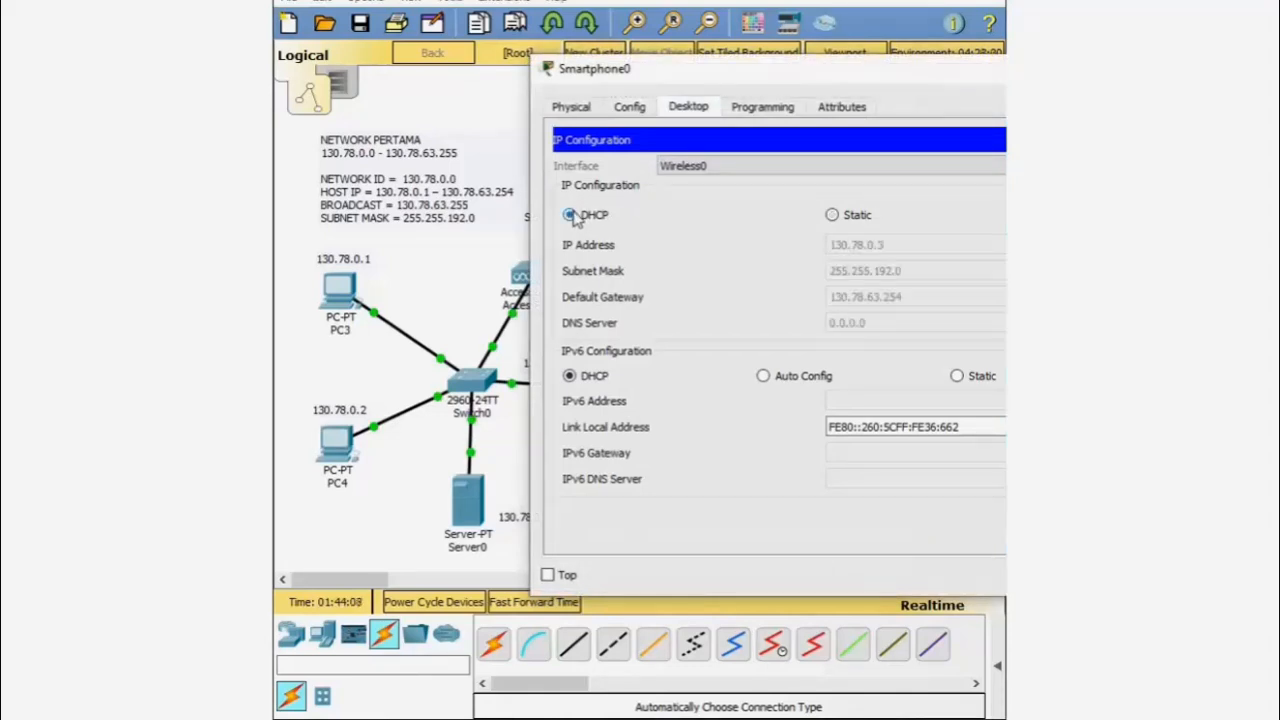
pyautogui.click(1120, 69)
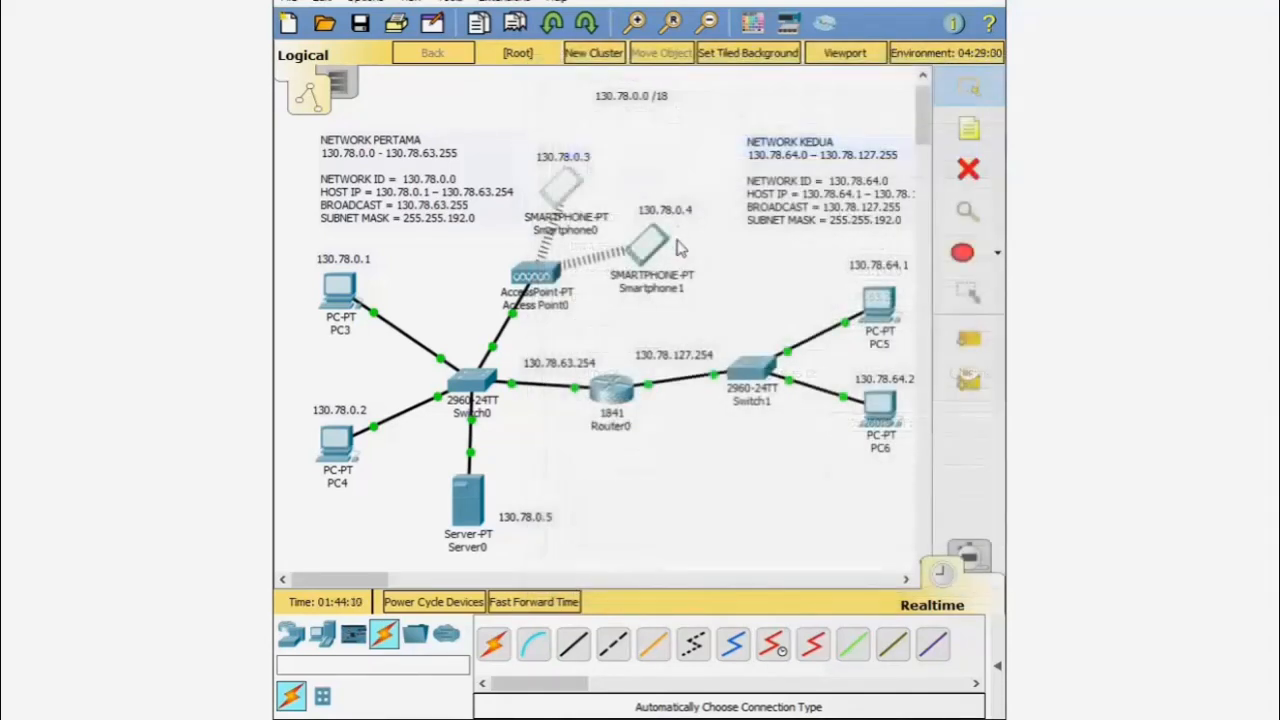
# - Set Smartphone1's IP Configuration to DHCP, obtaining 130.78.0.4, and close it
pyautogui.click(642, 247)
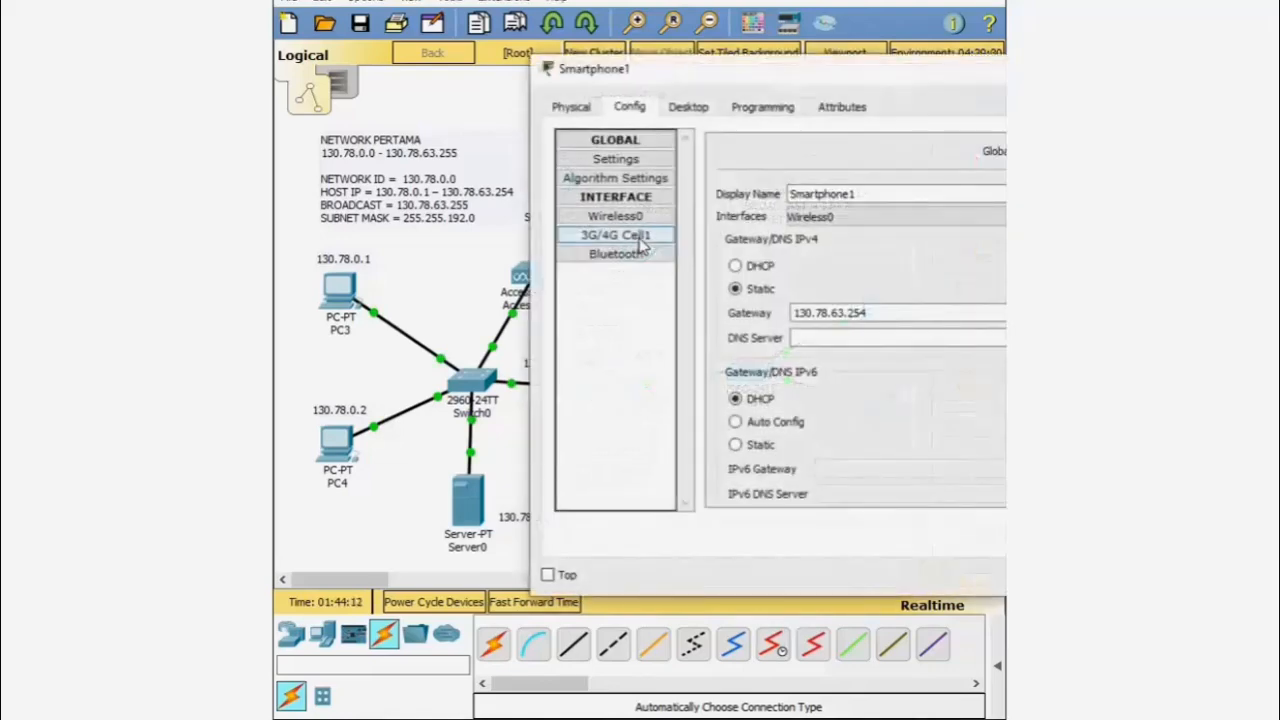
pyautogui.click(690, 107)
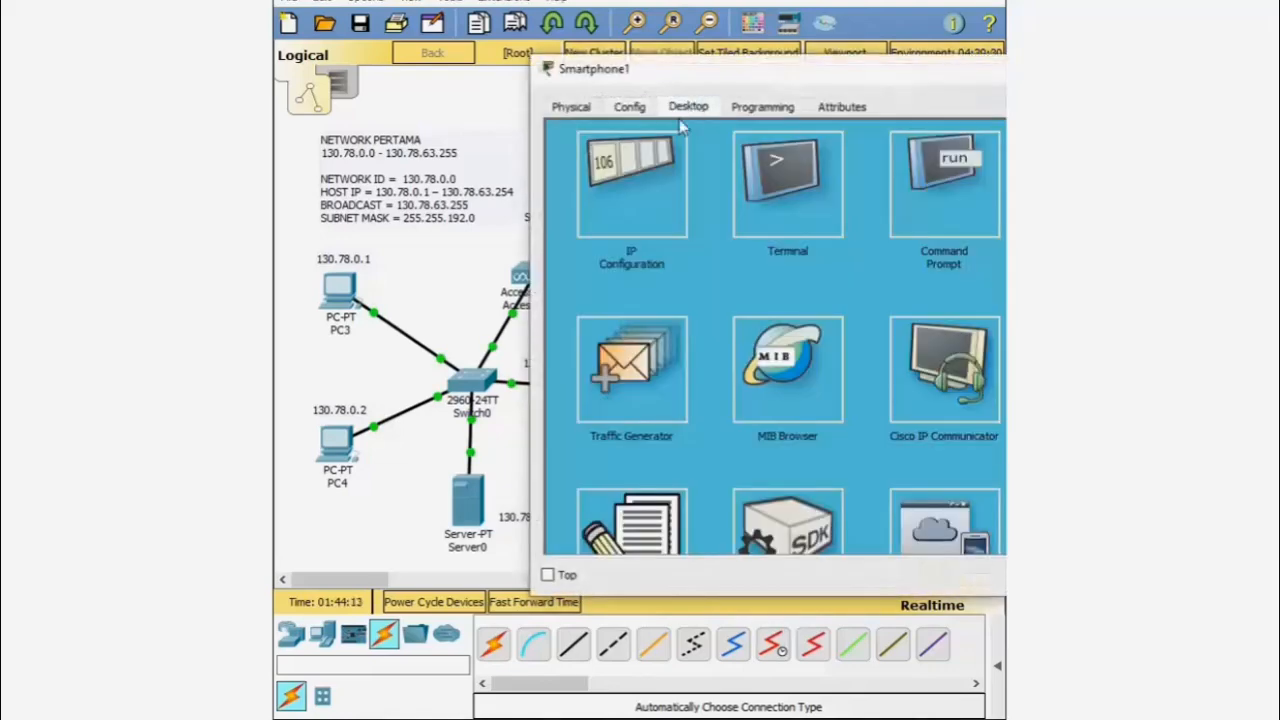
pyautogui.click(615, 226)
pyautogui.click(592, 220)
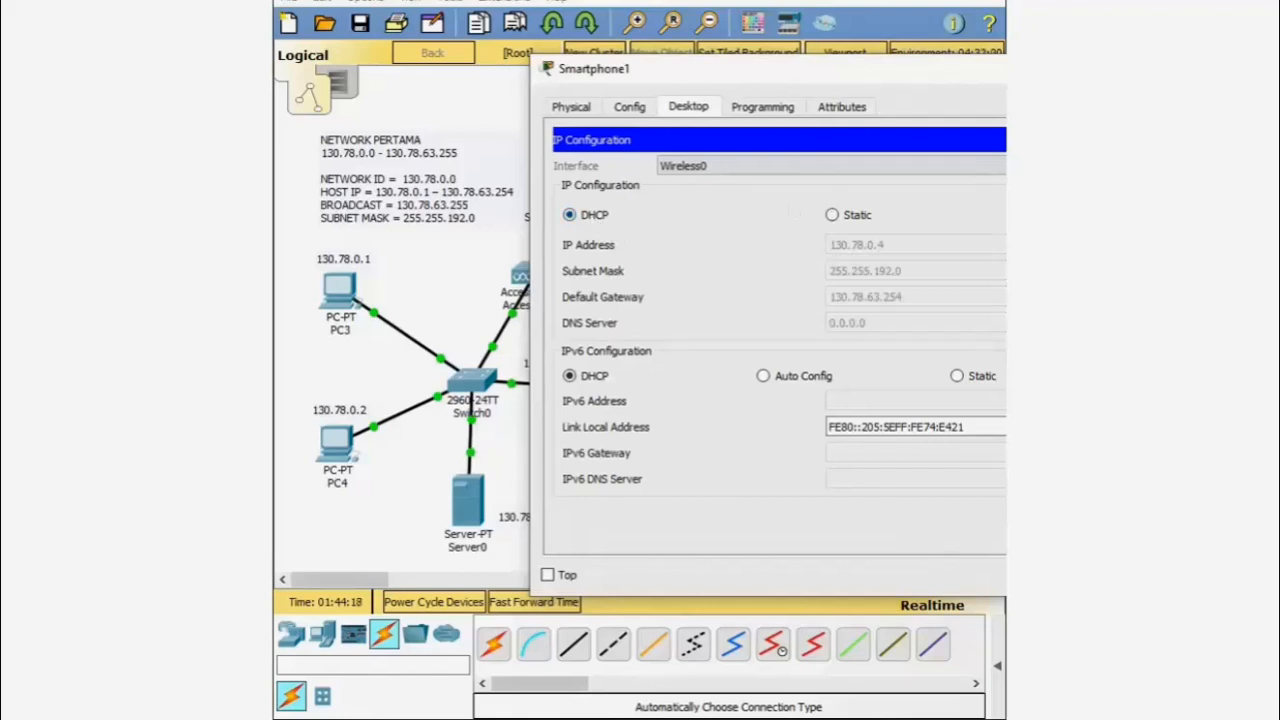
pyautogui.click(1140, 69)
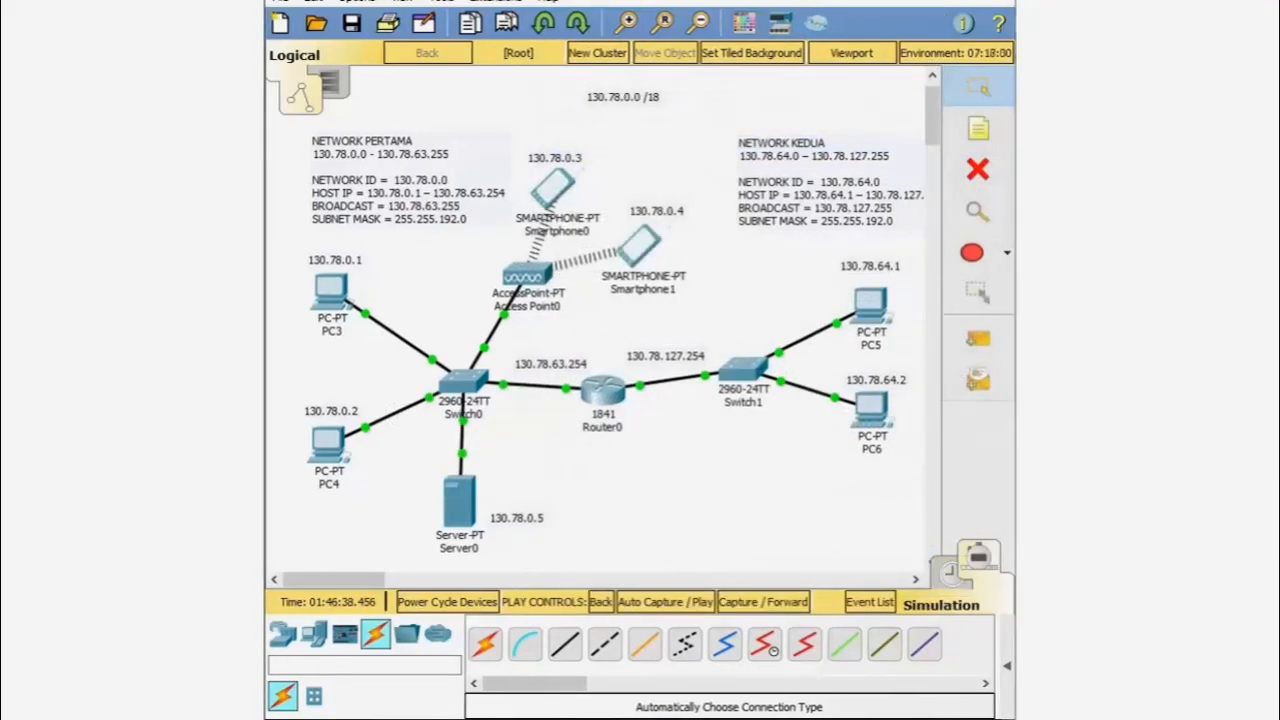
# - In Simulation mode, add a simple PDU ping from Smartphone0 to PC4
pyautogui.click(952, 573)
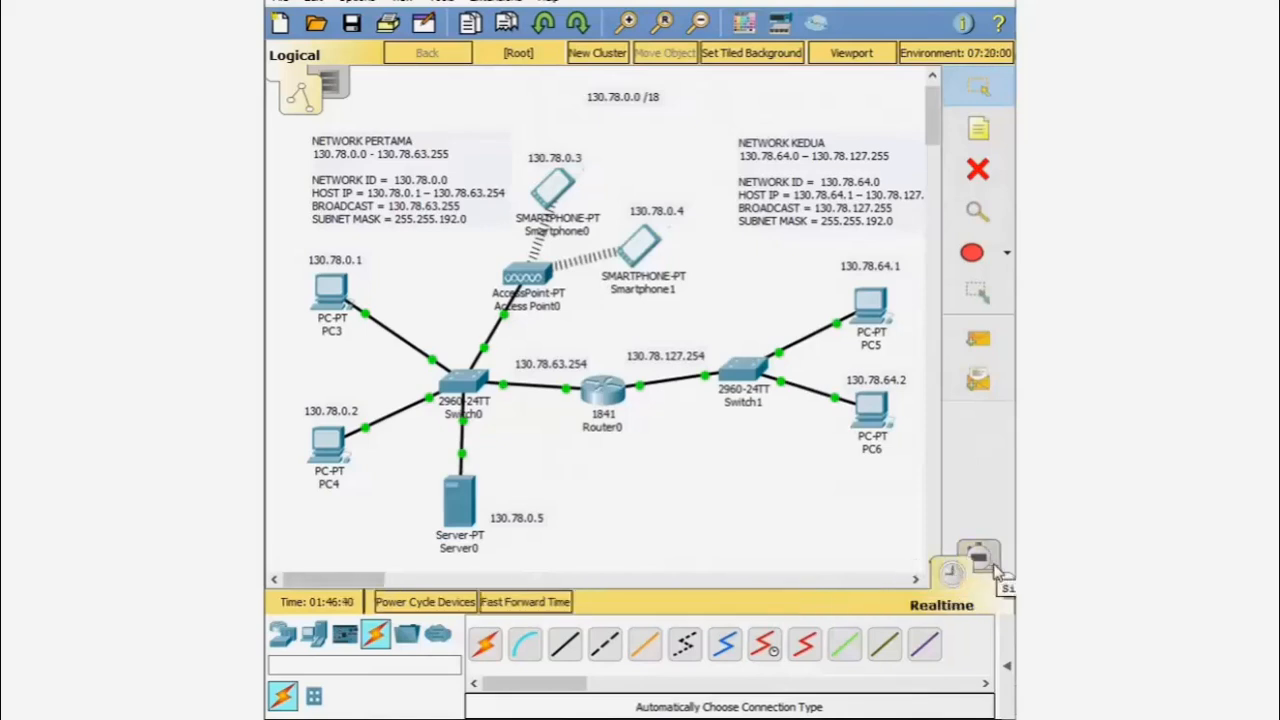
pyautogui.click(979, 556)
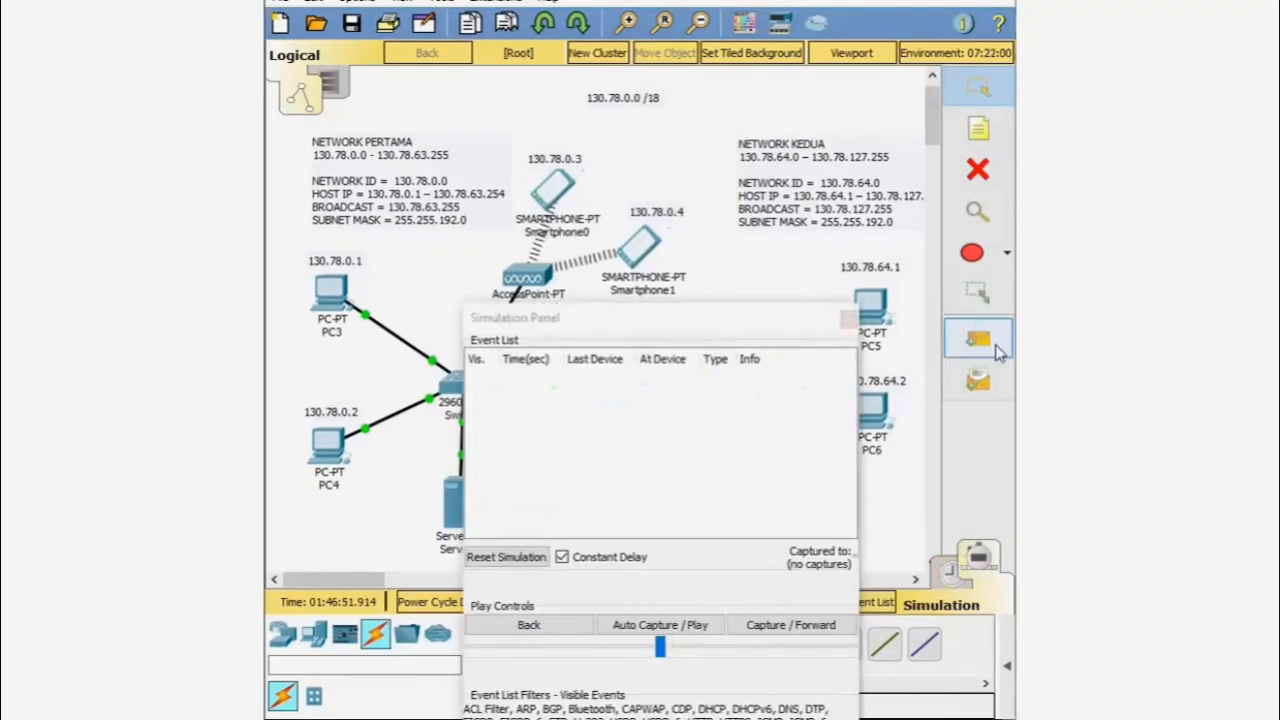
pyautogui.moveTo(700, 318); pyautogui.dragTo(703, 458)
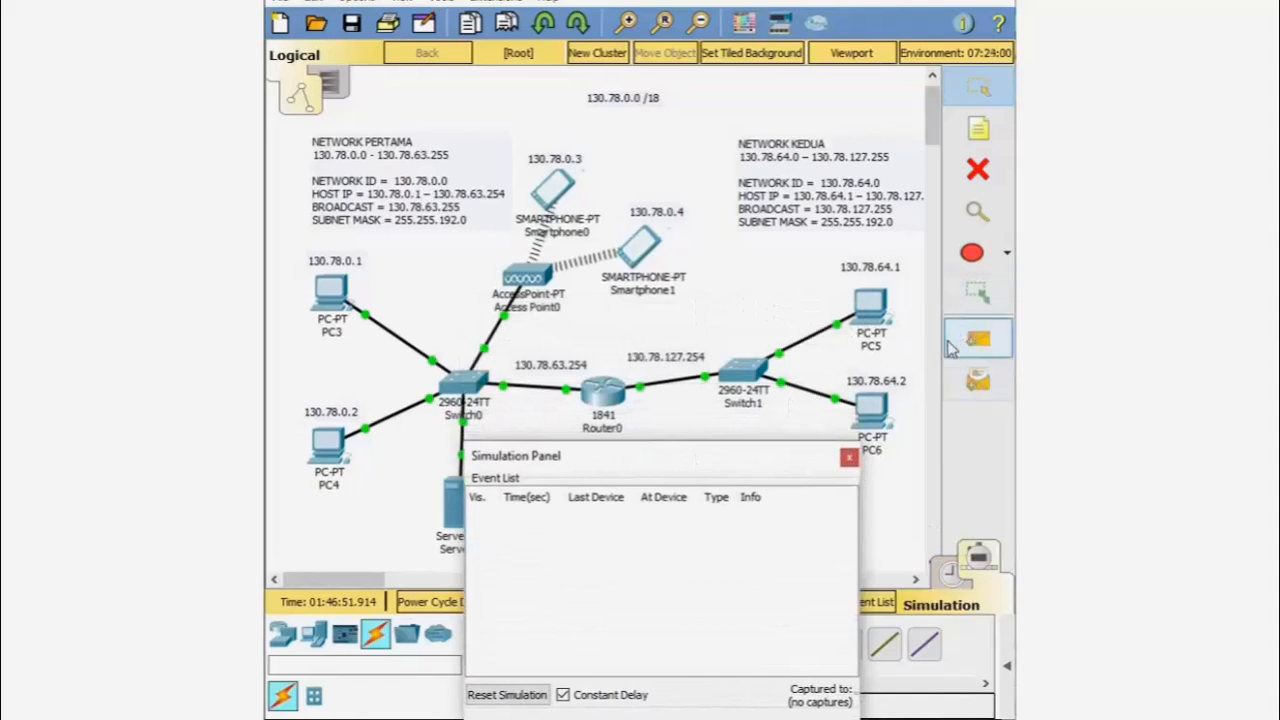
pyautogui.click(995, 343)
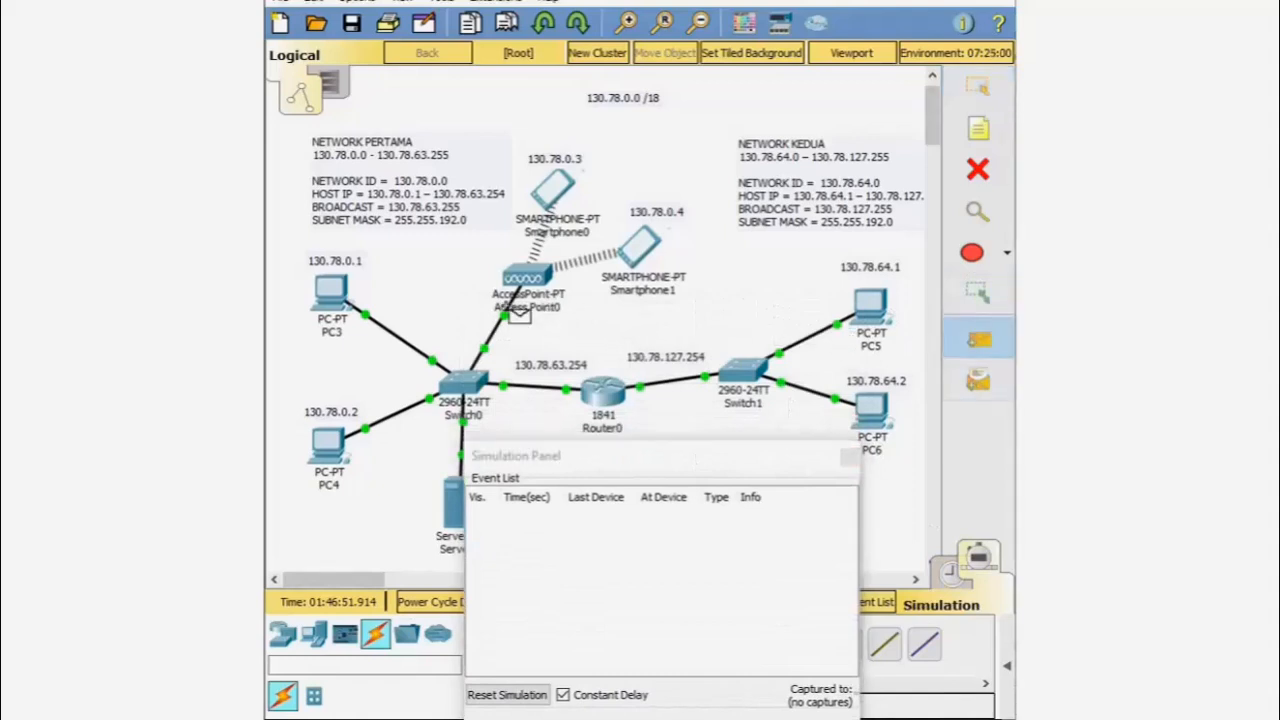
pyautogui.moveTo(327, 291)
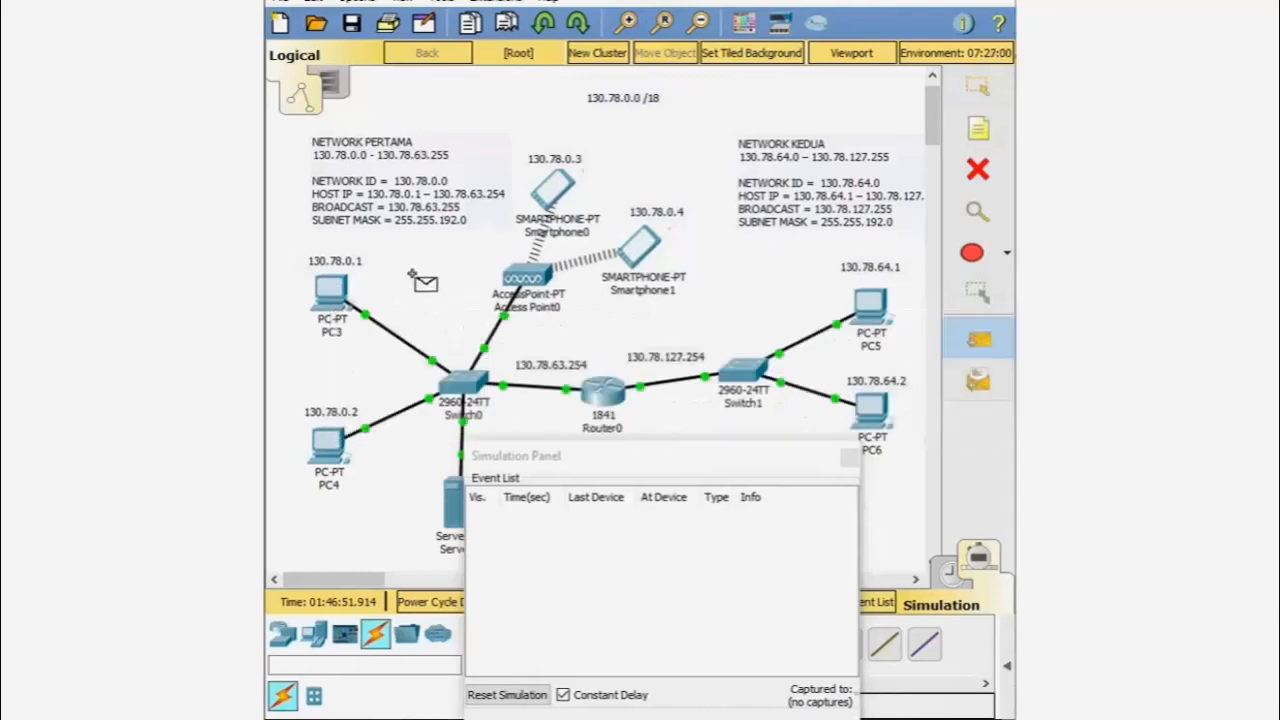
pyautogui.click(557, 192)
pyautogui.click(329, 449)
pyautogui.moveTo(637, 468); pyautogui.dragTo(763, 257)
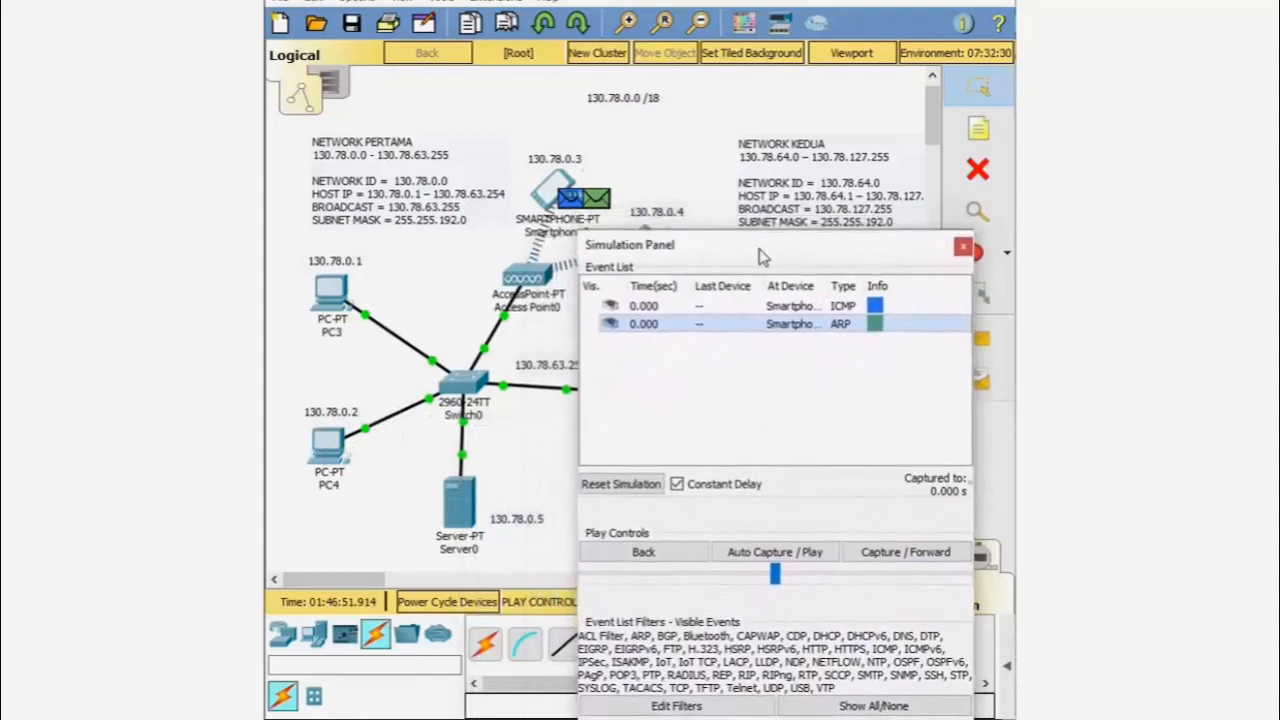
# - Step the simulation forward three times through the ARP traffic, then return to Realtime
pyautogui.click(903, 555)
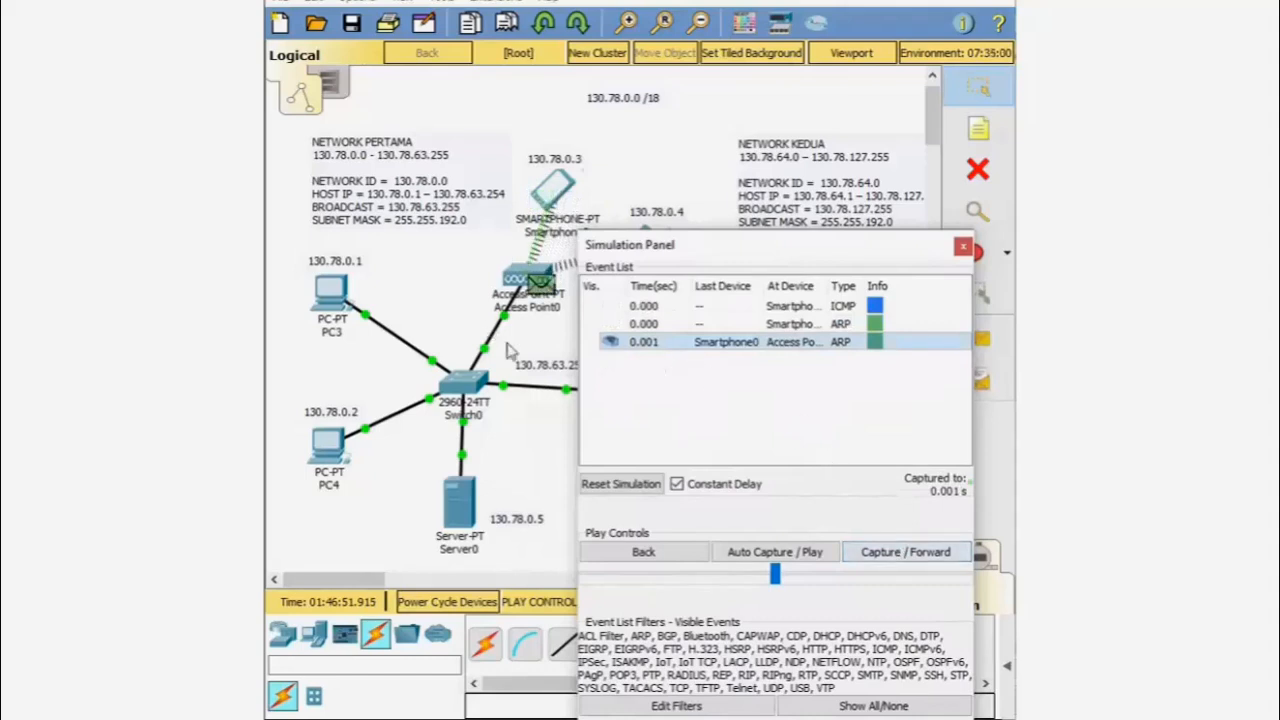
pyautogui.moveTo(728, 254); pyautogui.dragTo(783, 359)
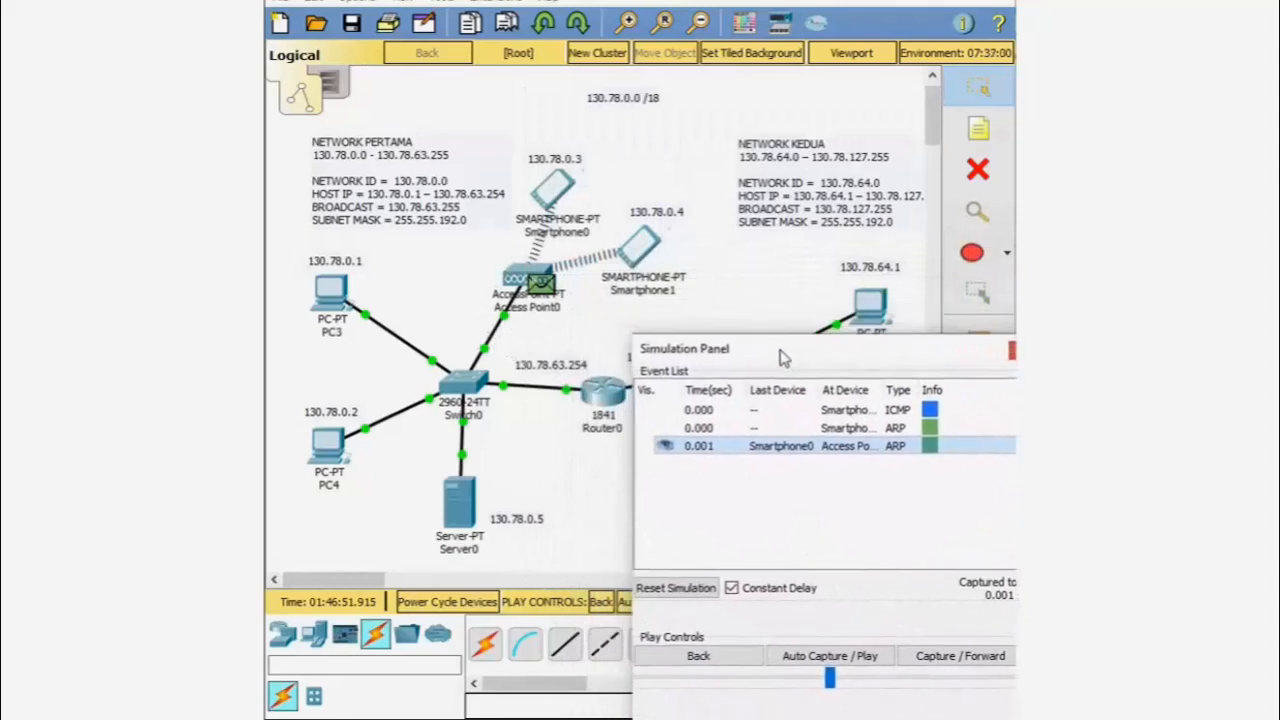
pyautogui.click(953, 662)
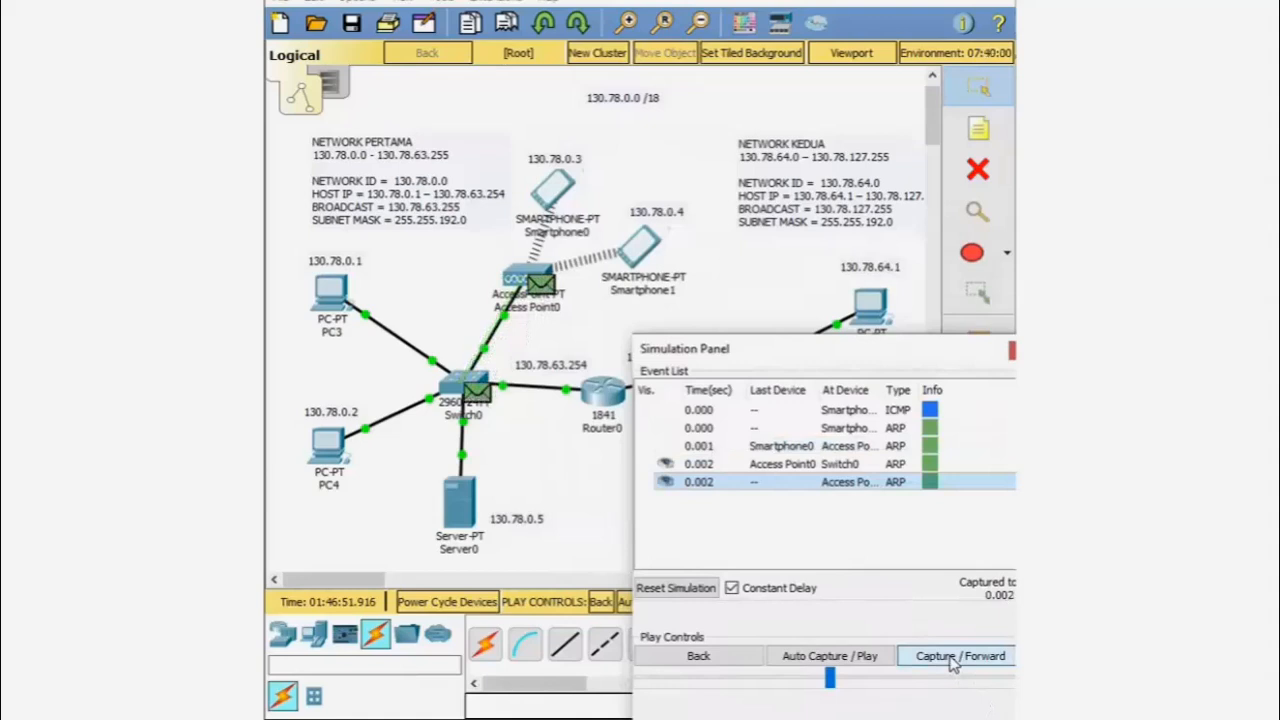
pyautogui.click(953, 662)
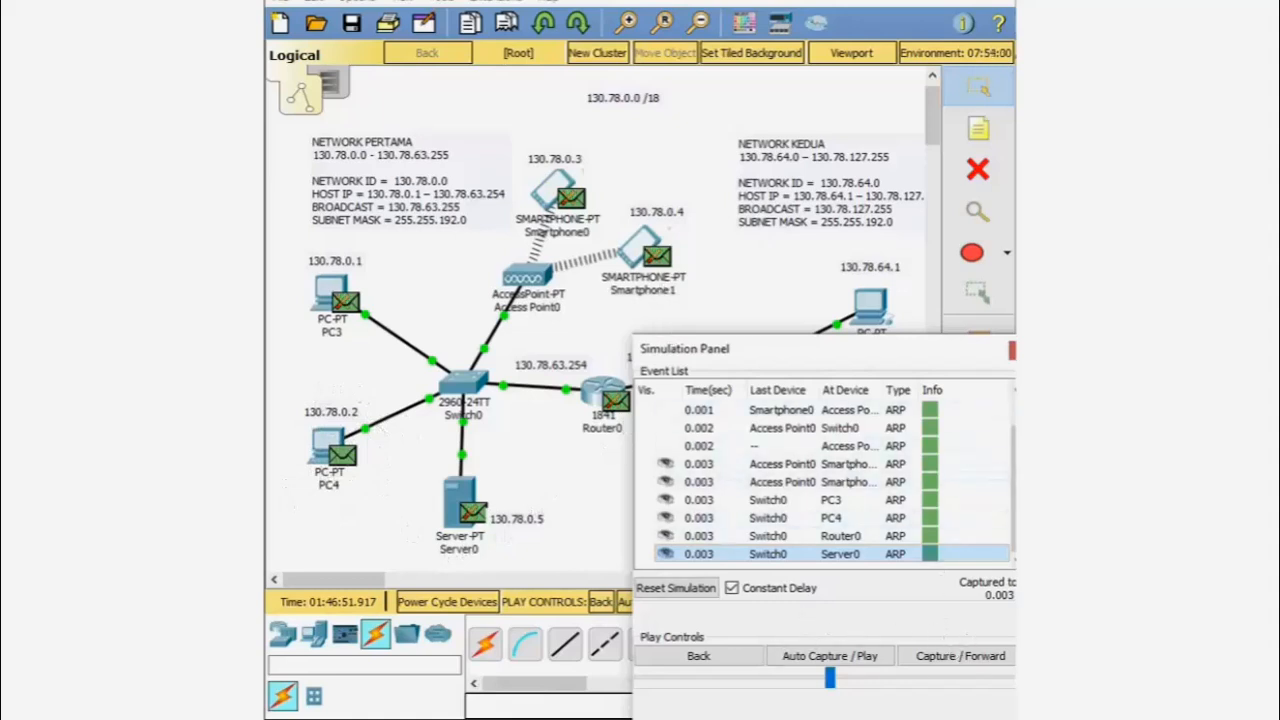
pyautogui.click(1010, 352)
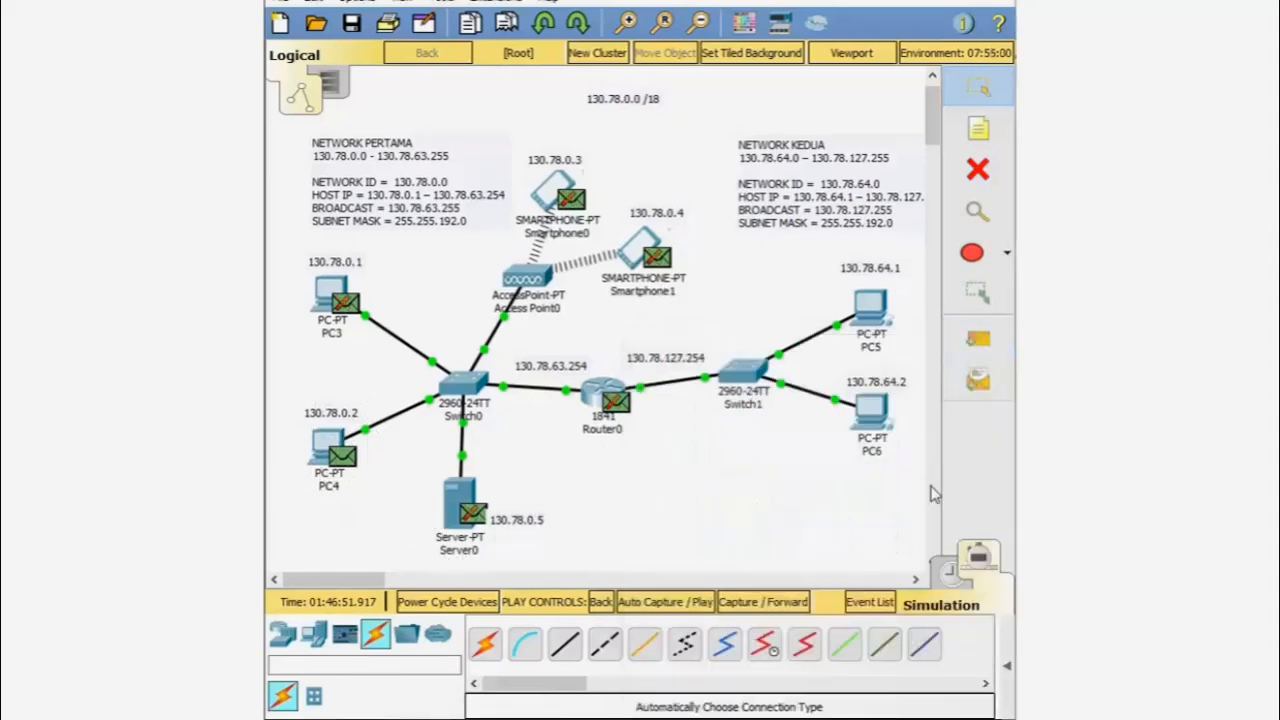
pyautogui.click(950, 568)
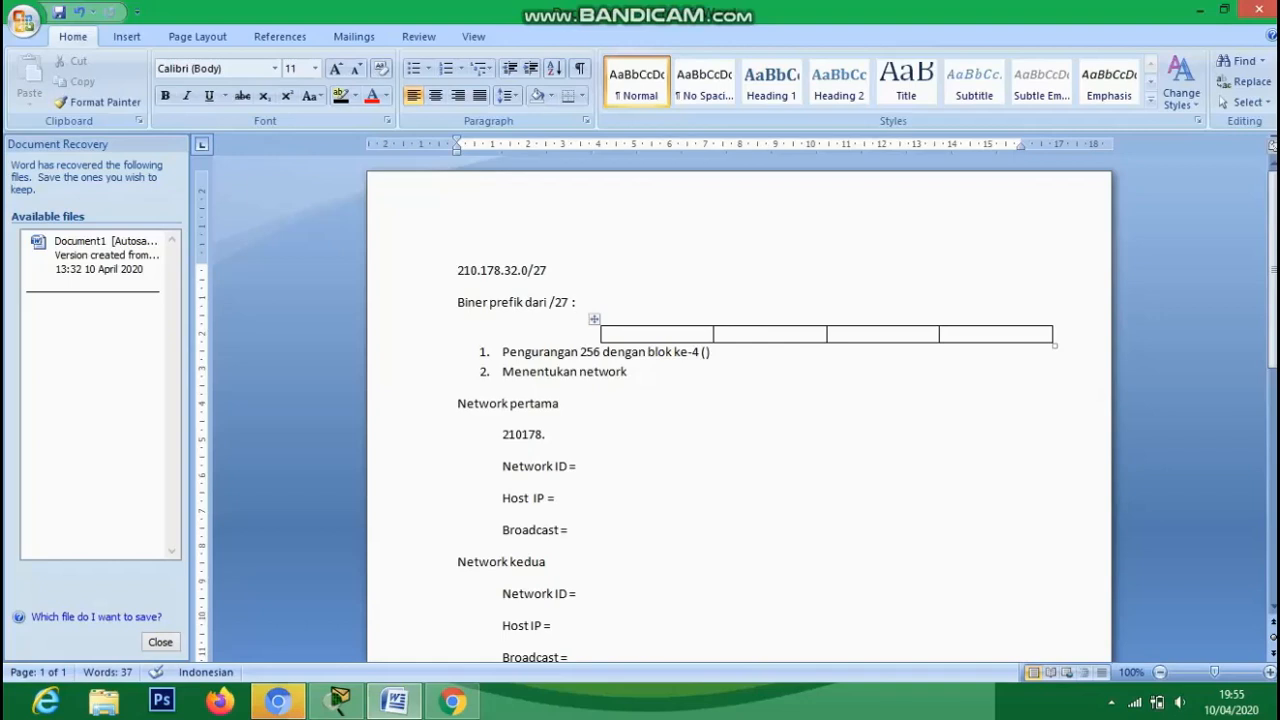
# - Enter binary mask 11111111.11111111.11111111.11100000, table values 255, 255, 255, 224, and 255-224=32
pyautogui.write('11111')
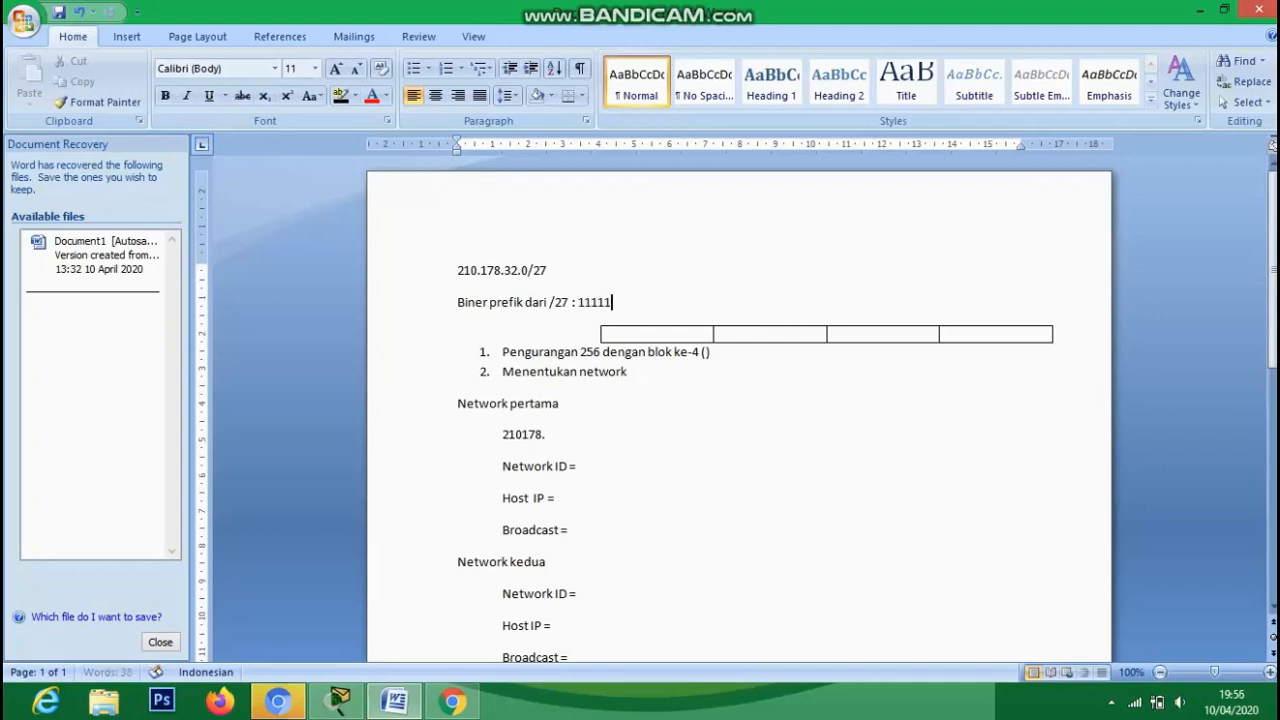
pyautogui.write('111.11111111.11111')
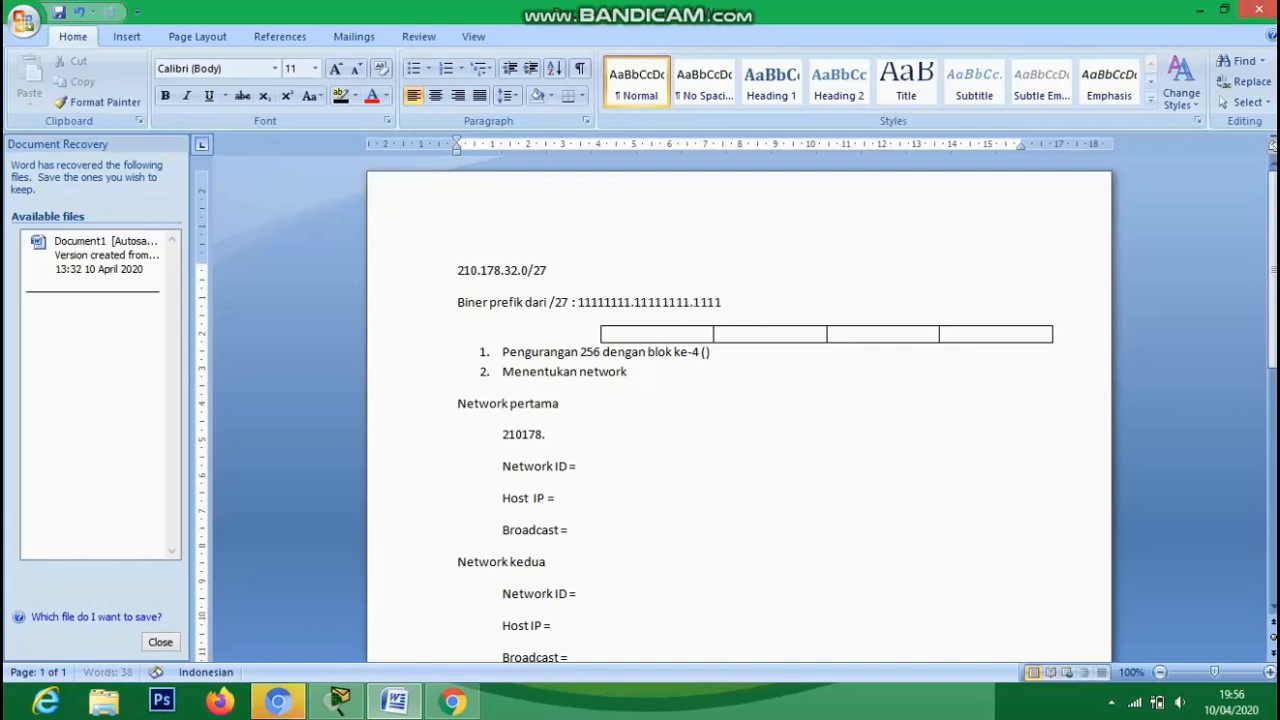
pyautogui.write('111.11100000')
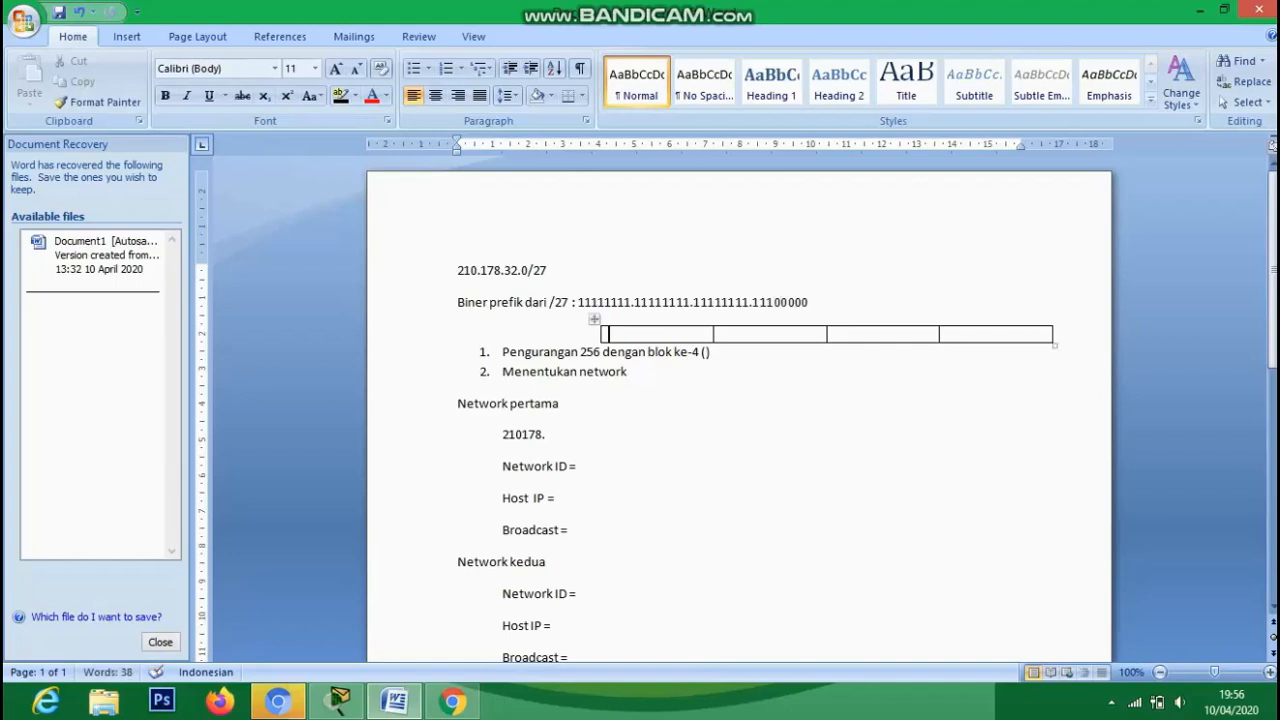
pyautogui.click(638, 334)
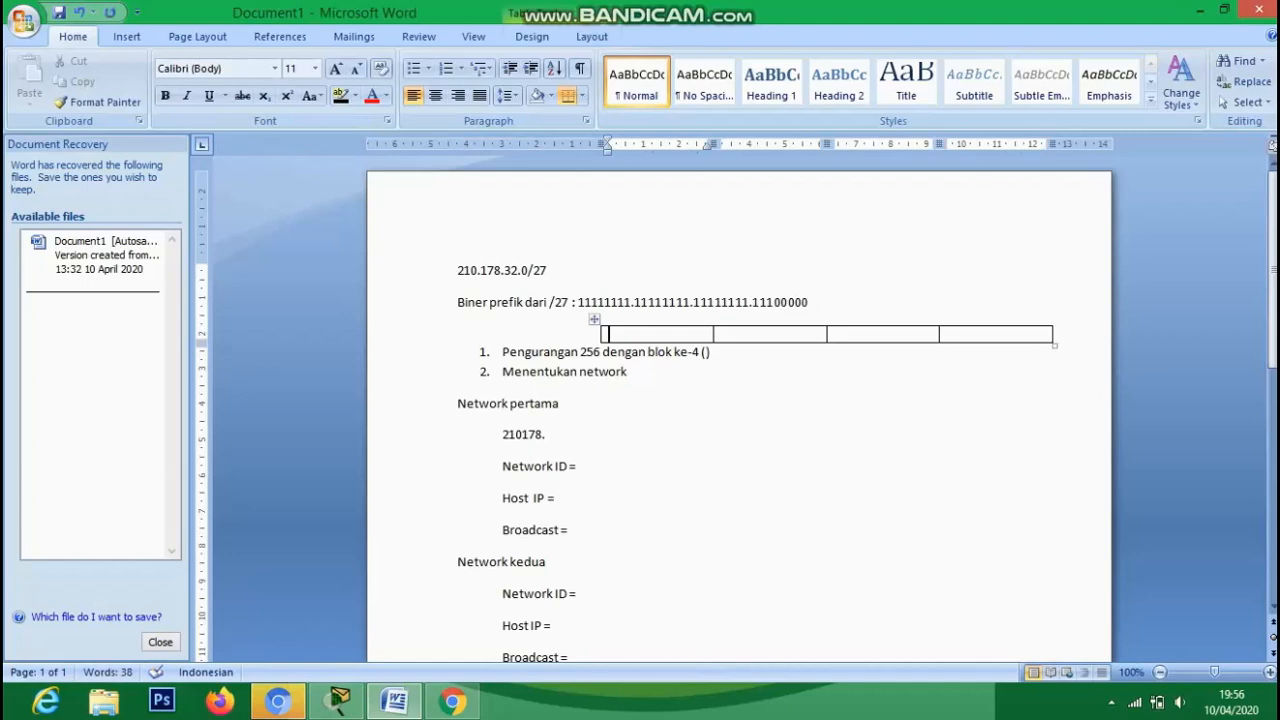
pyautogui.write('255')
pyautogui.press('Tab')
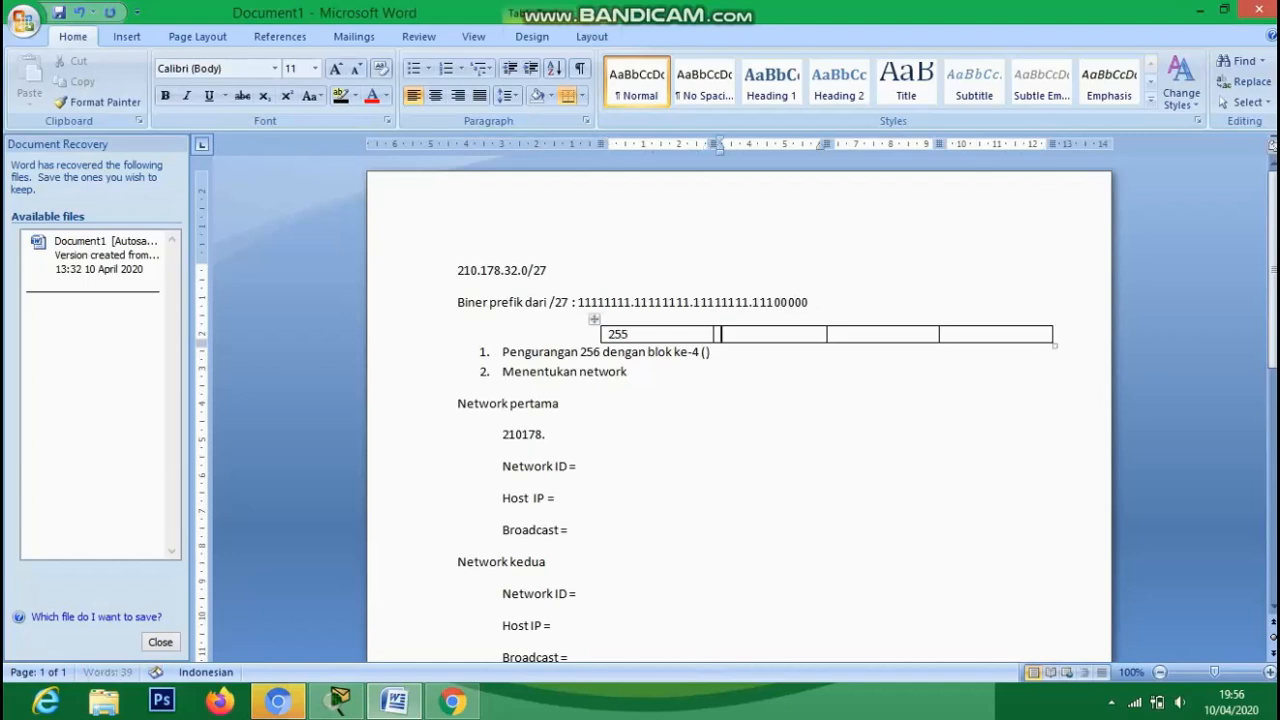
pyautogui.write('255')
pyautogui.press('Tab')
pyautogui.write('25')
pyautogui.click(948, 335)
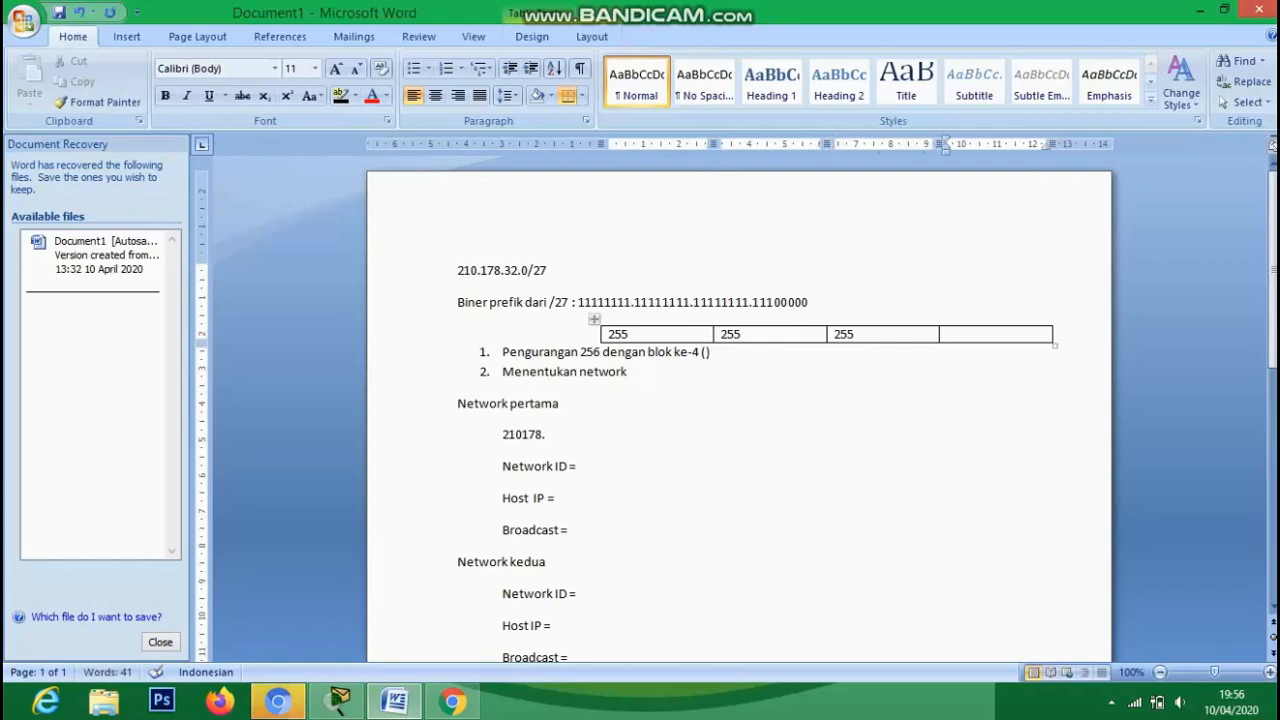
pyautogui.write('224')
pyautogui.click(704, 352)
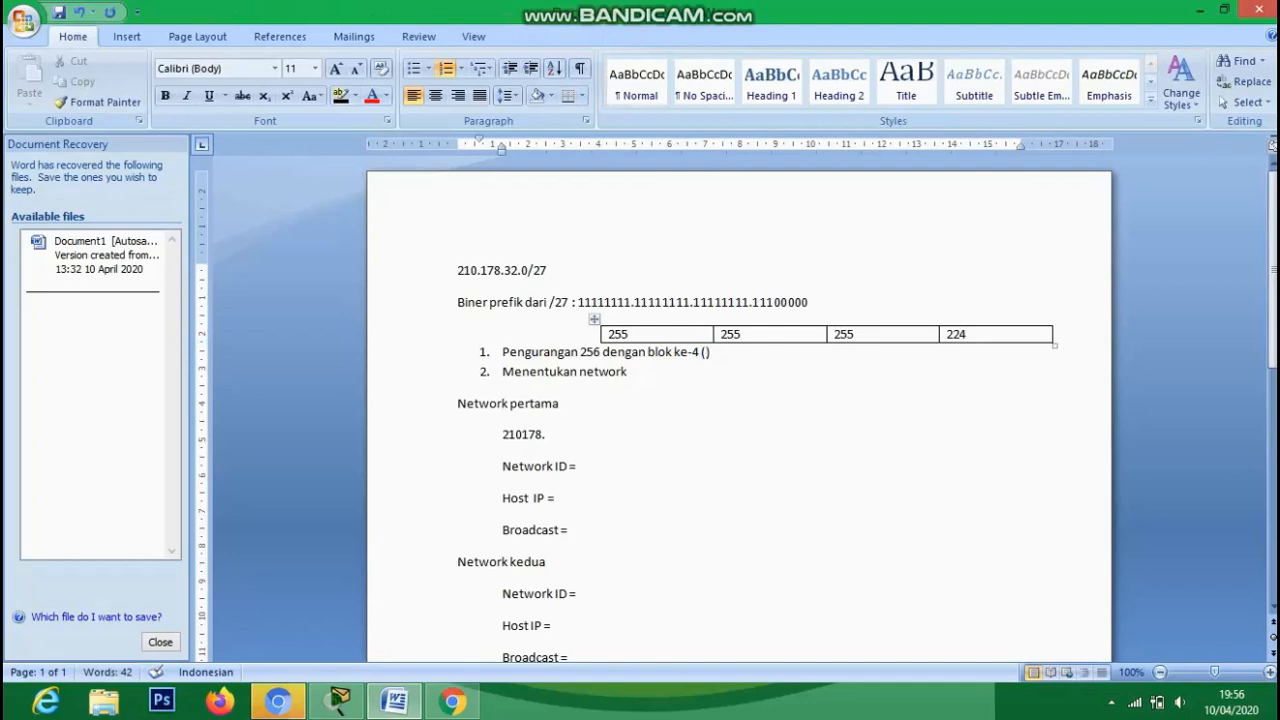
pyautogui.write('255-224=32')
# - Replace the incomplete line with range 210.178.32.0 - 210.178.32.31 and Network ID 210.178.32.0
pyautogui.click(547, 435)
pyautogui.moveTo(516, 435)
pyautogui.mouseDown()
pyautogui.moveTo(502, 435)
pyautogui.moveTo(528, 435)
pyautogui.moveTo(502, 435)
pyautogui.mouseUp()
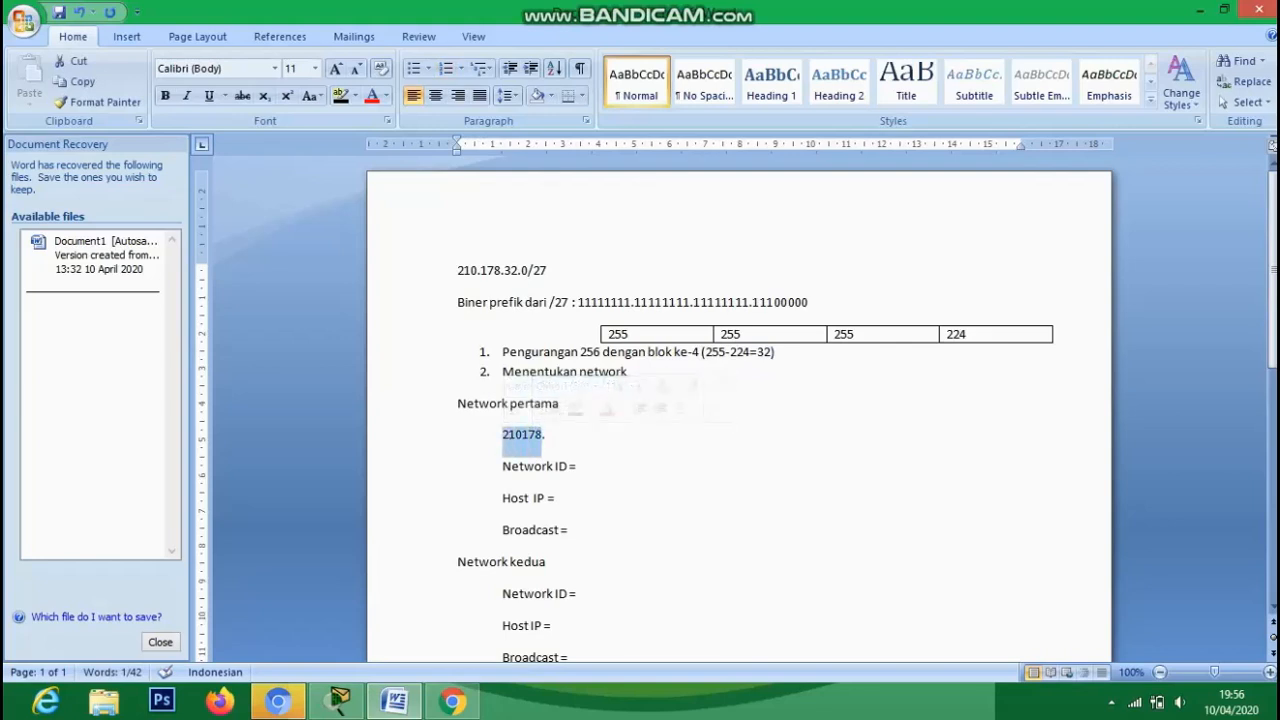
pyautogui.press('BackSpace')
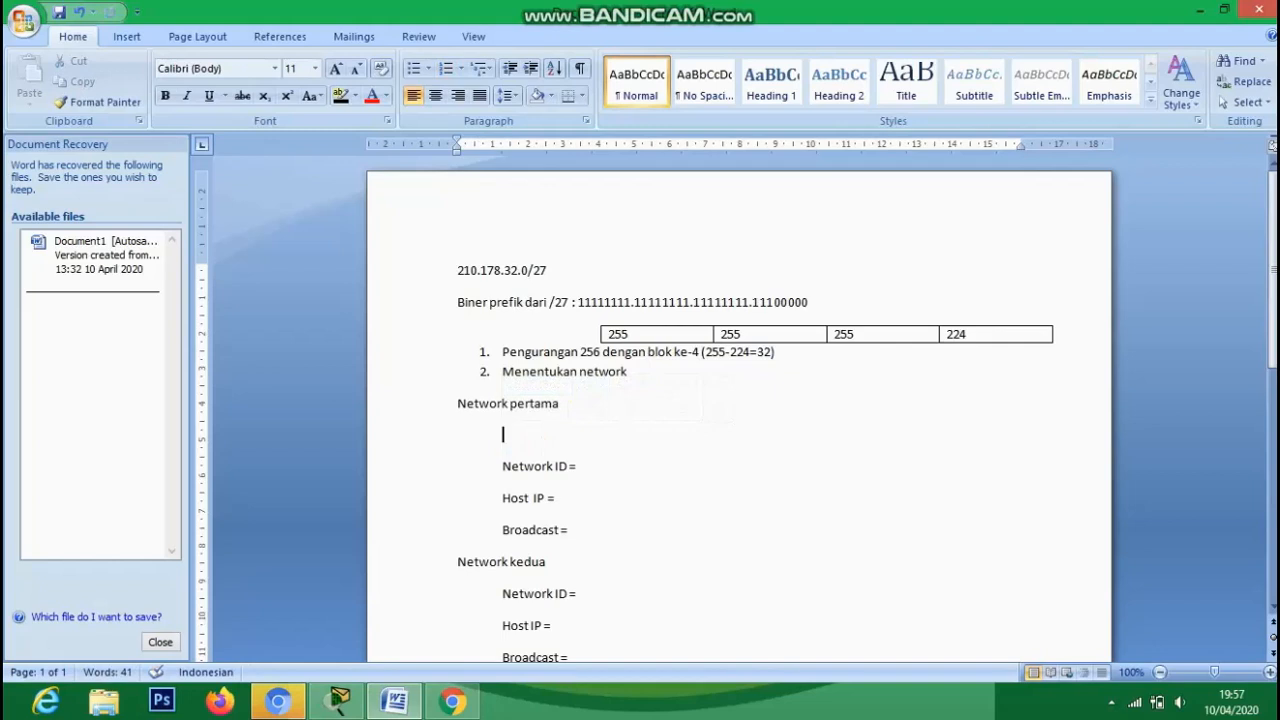
pyautogui.write('21')
pyautogui.write('0.178')
pyautogui.write('.32')
pyautogui.write('.0')
pyautogui.write(' - ')
pyautogui.write('2')
pyautogui.write('10.')
pyautogui.write('178.')
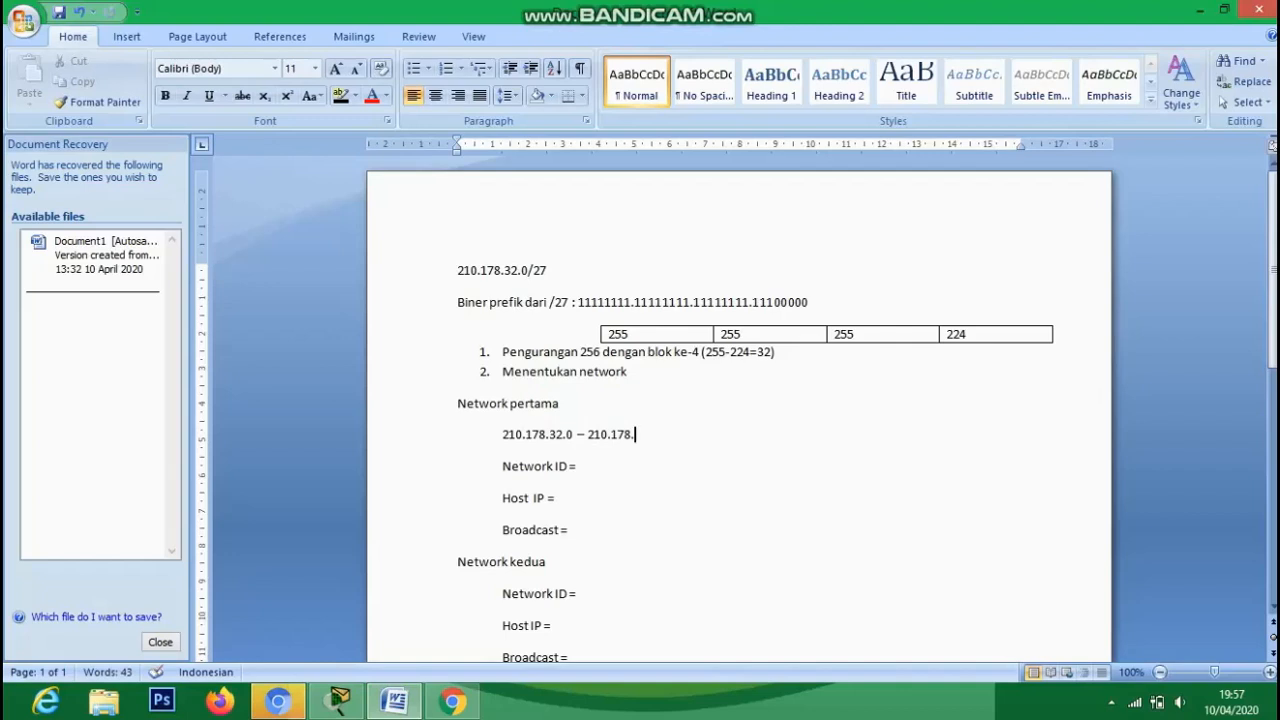
pyautogui.write('32.31')
pyautogui.click(579, 466)
pyautogui.moveTo(578, 435); pyautogui.dragTo(502, 435)
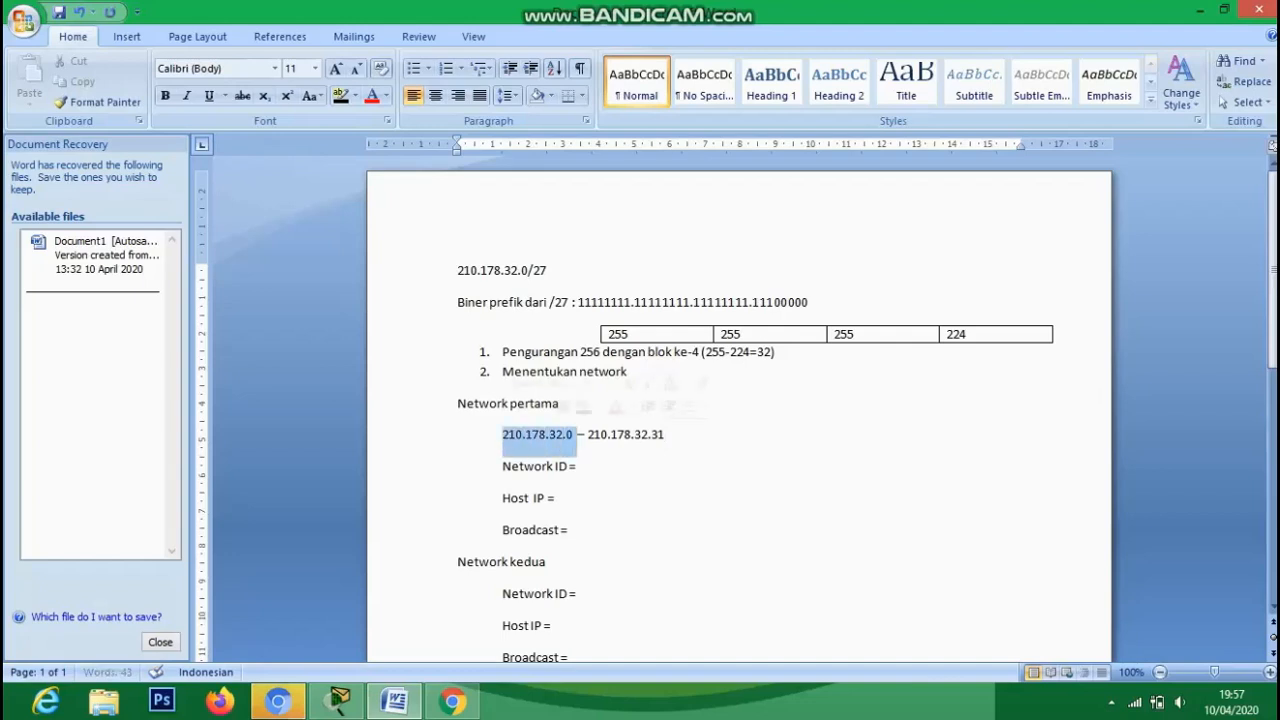
pyautogui.hotkey('ctrl', 'c')
pyautogui.click(579, 466)
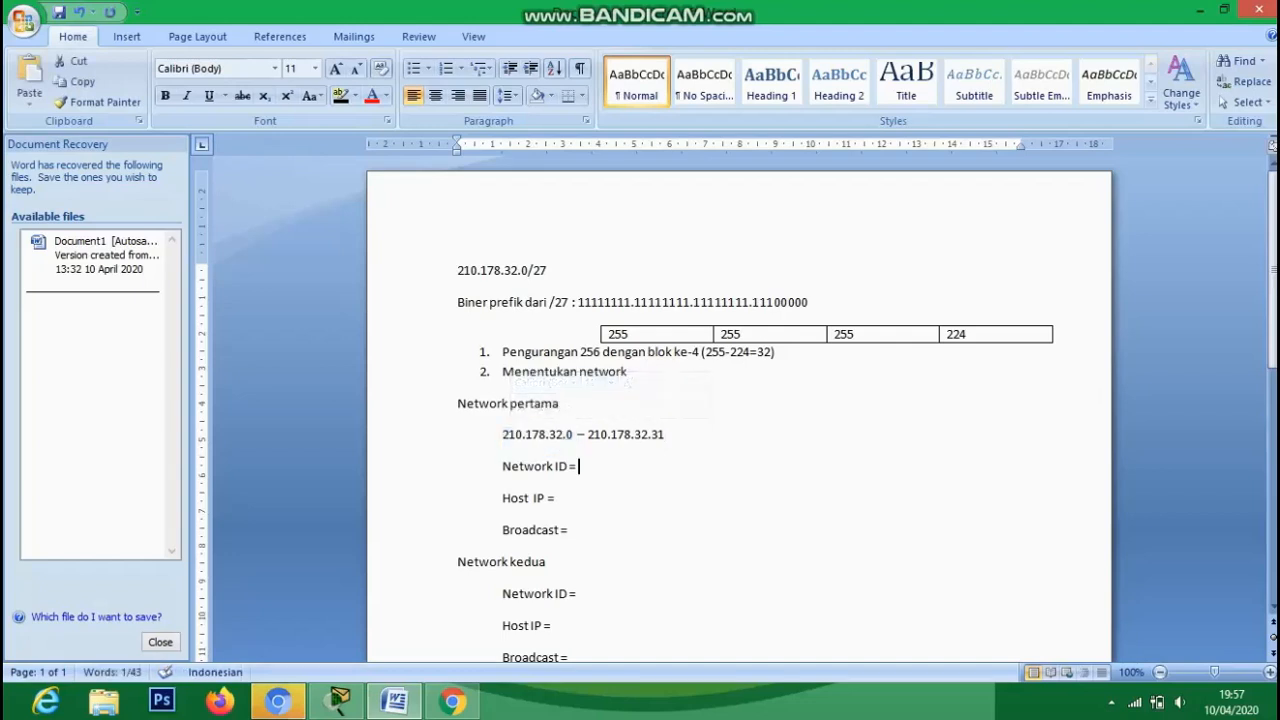
pyautogui.hotkey('ctrl', 'v')
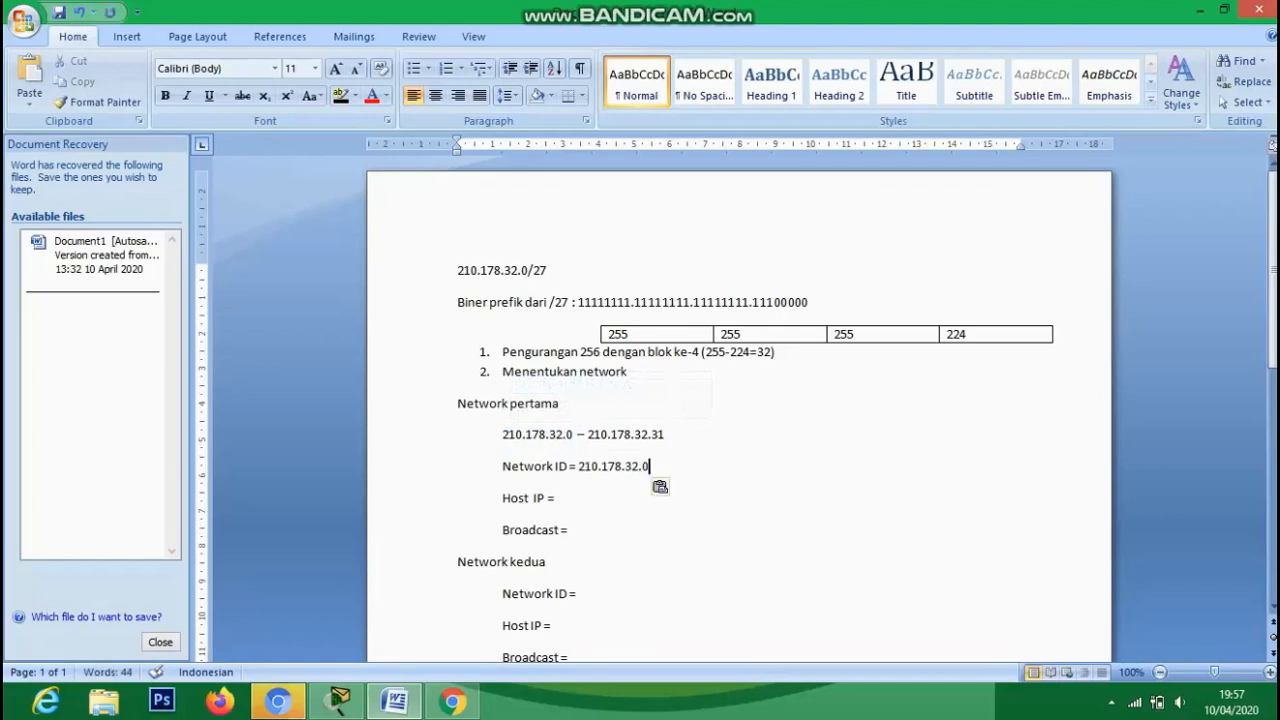
# - Enter host range 210.178.32.1 - 210.178.32.30 and broadcast address 210.178.32.31
pyautogui.click(556, 498)
pyautogui.write('210.178.32.1 -')
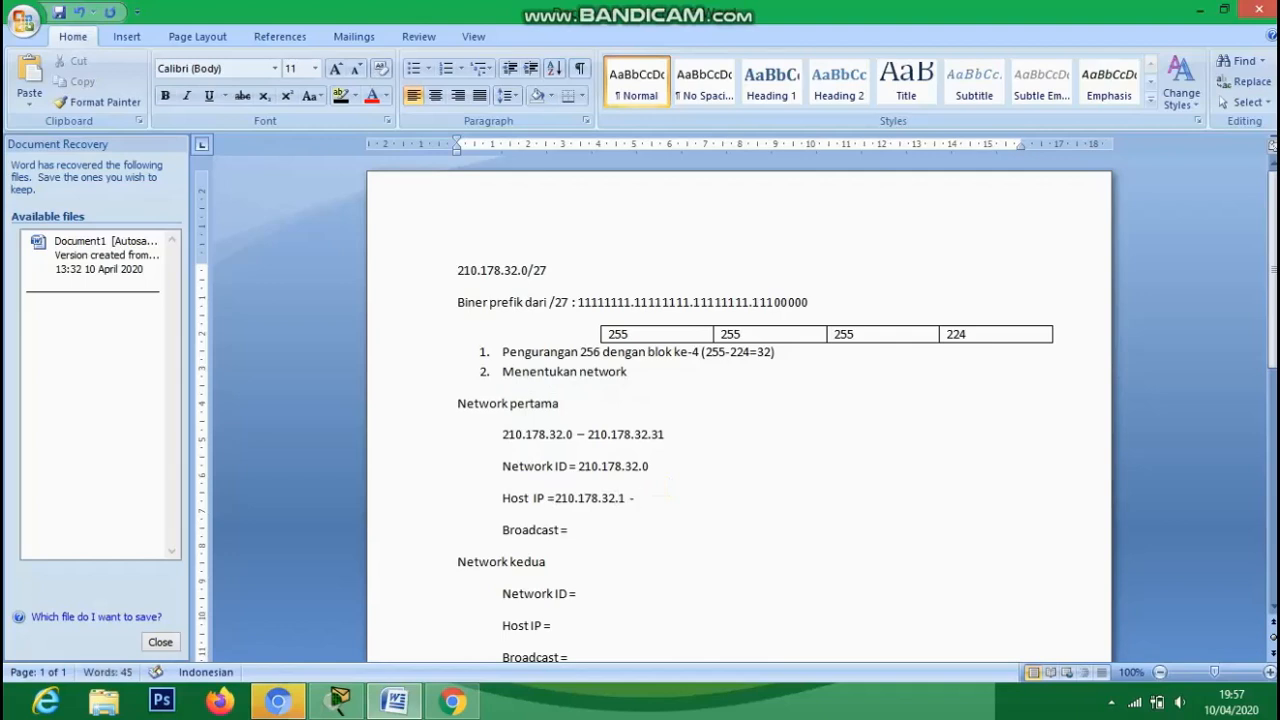
pyautogui.write(' 210.178.32.30')
pyautogui.moveTo(588, 435); pyautogui.dragTo(673, 440)
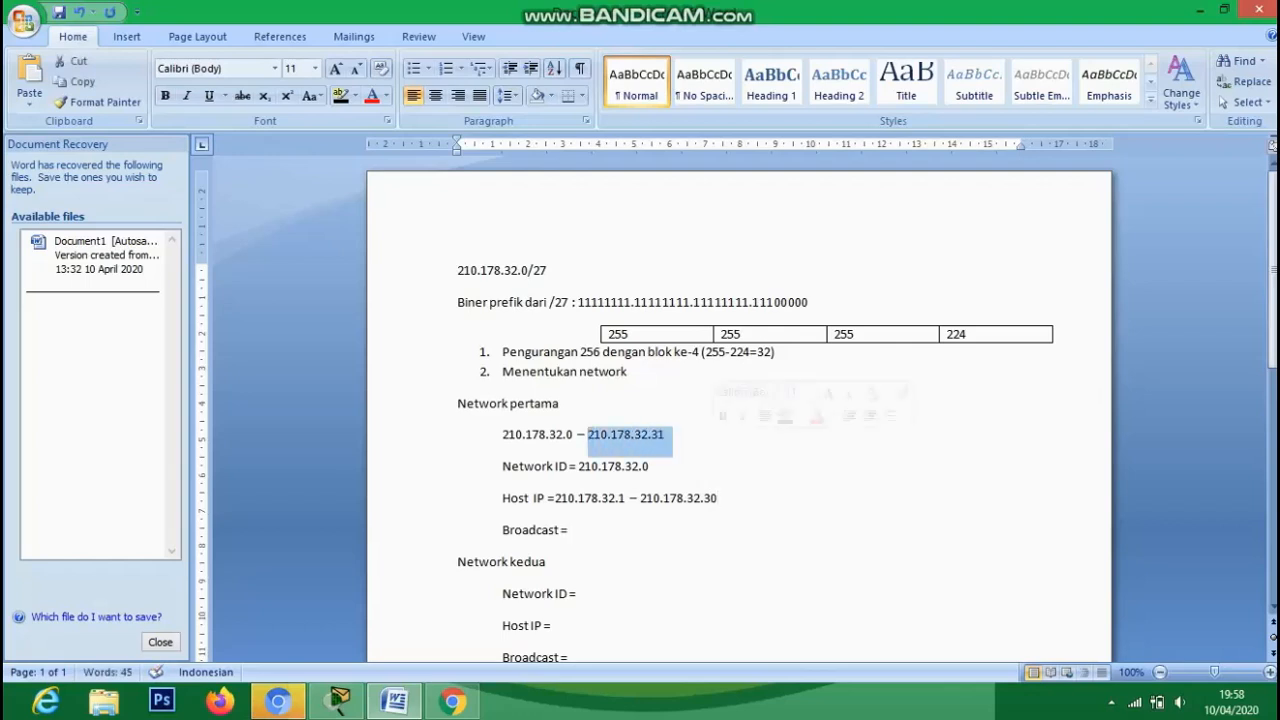
pyautogui.click(569, 531)
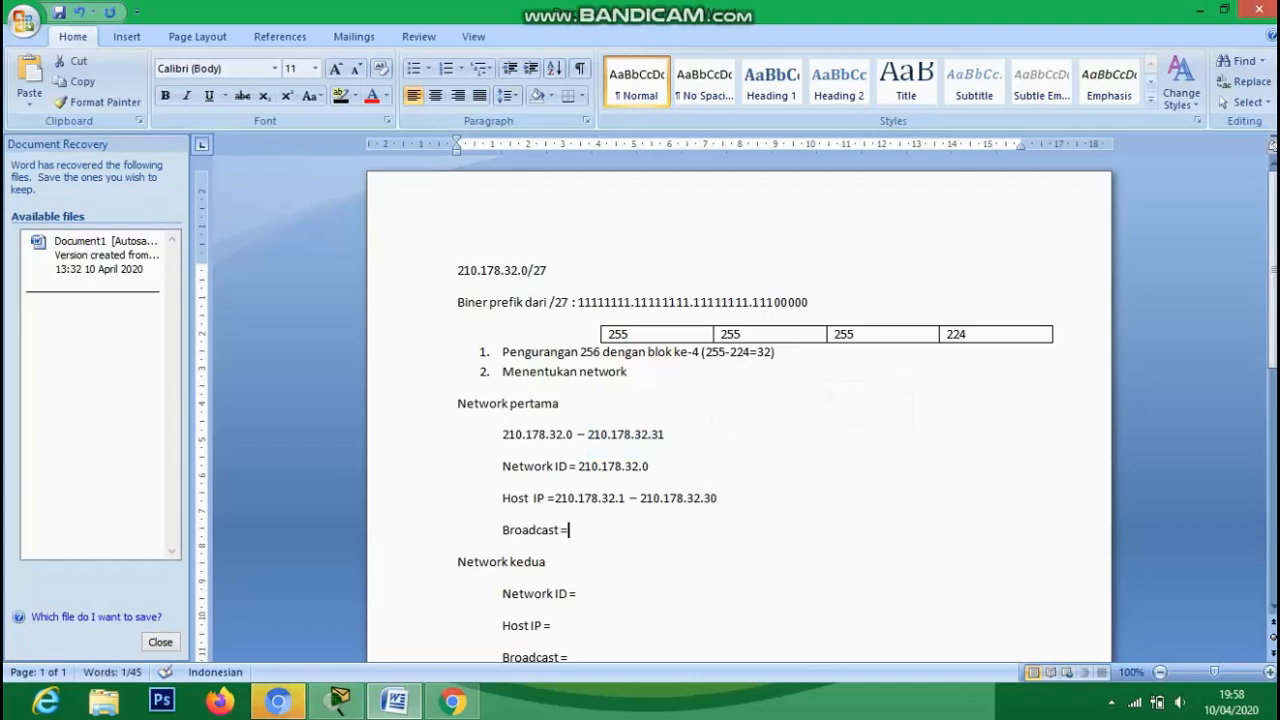
pyautogui.hotkey('ctrl', 'v')
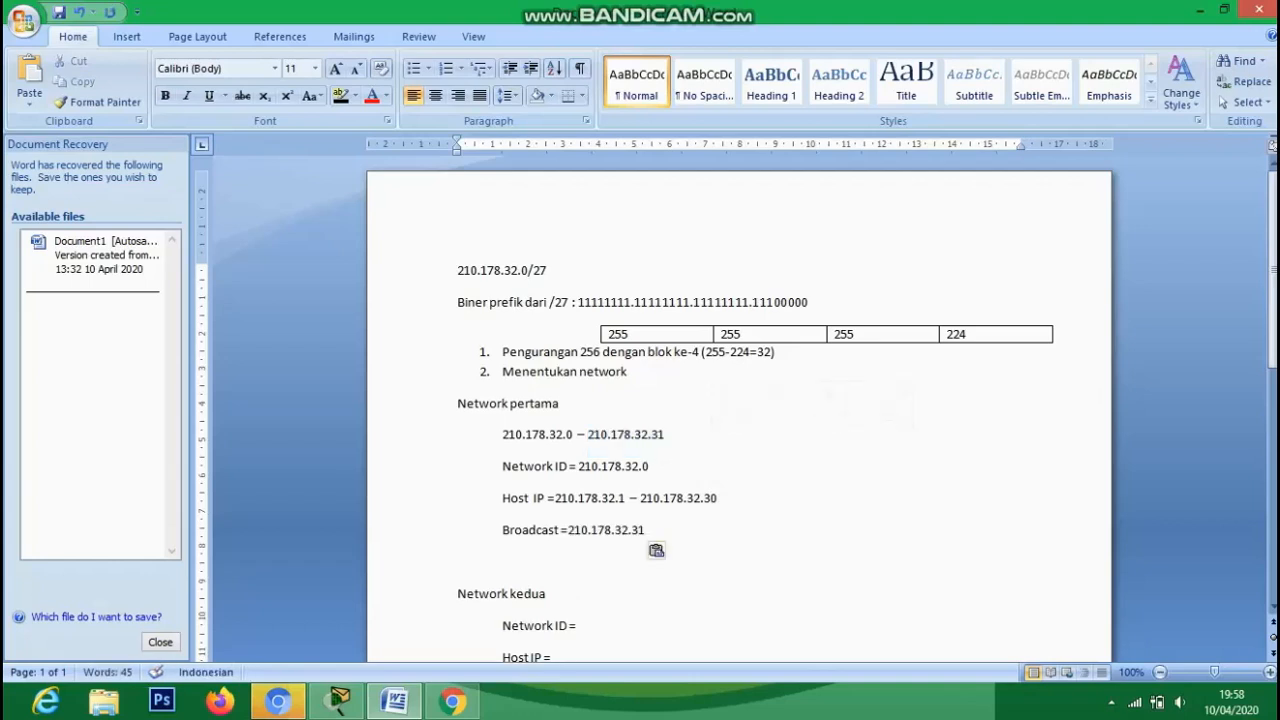
pyautogui.scroll(-3, 737, 412)
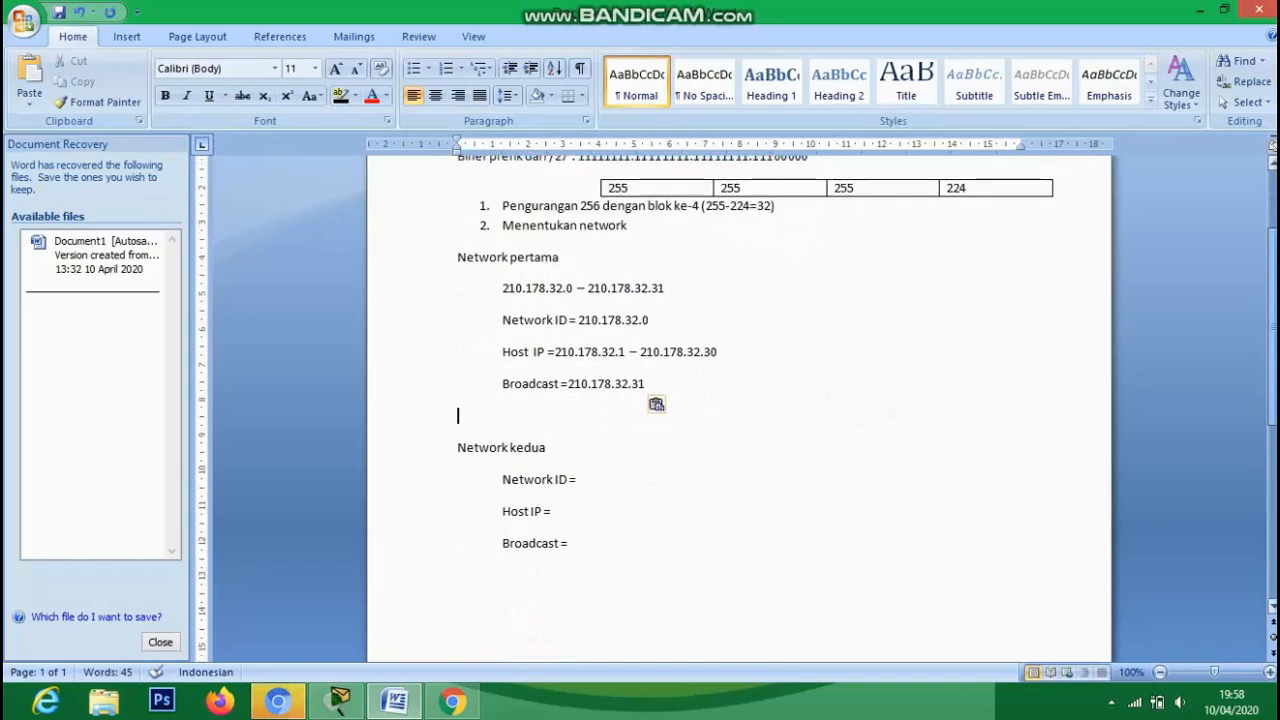
# - Under Network kedua, enter the range 210.178.32.32-210.178.32.63 and Network ID 210.178.32.32
pyautogui.press('Return')
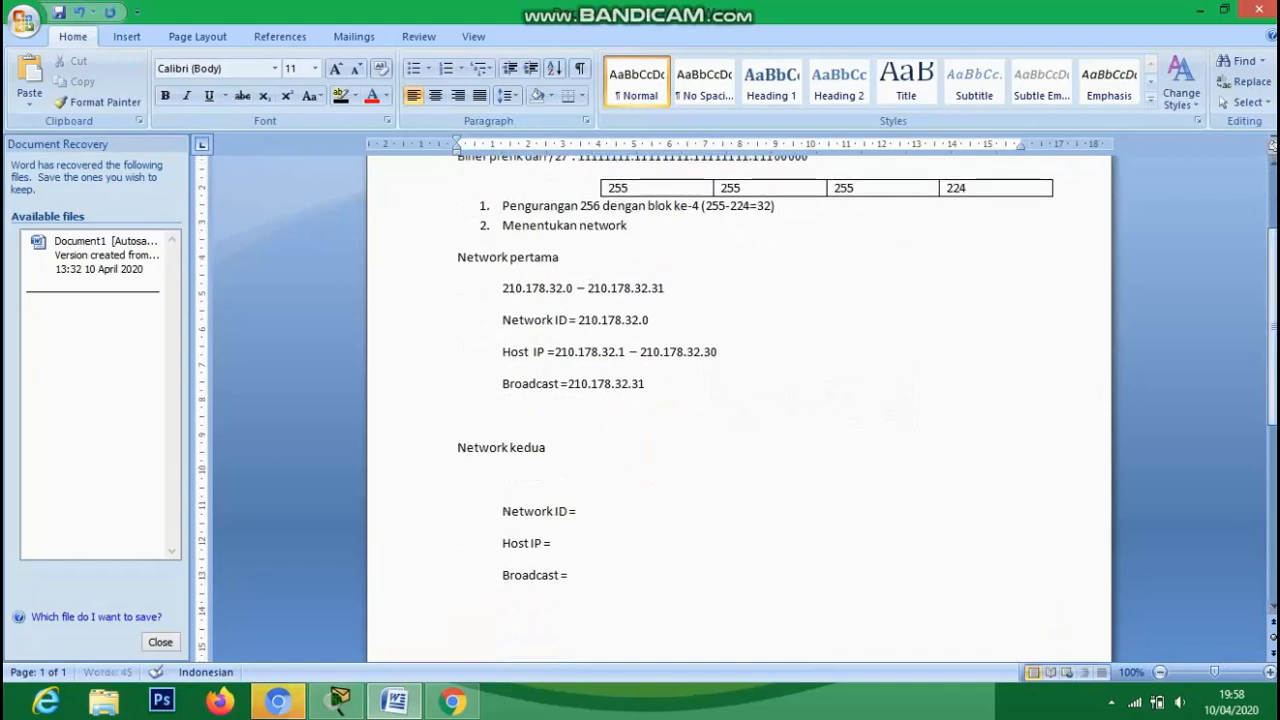
pyautogui.write('210.1')
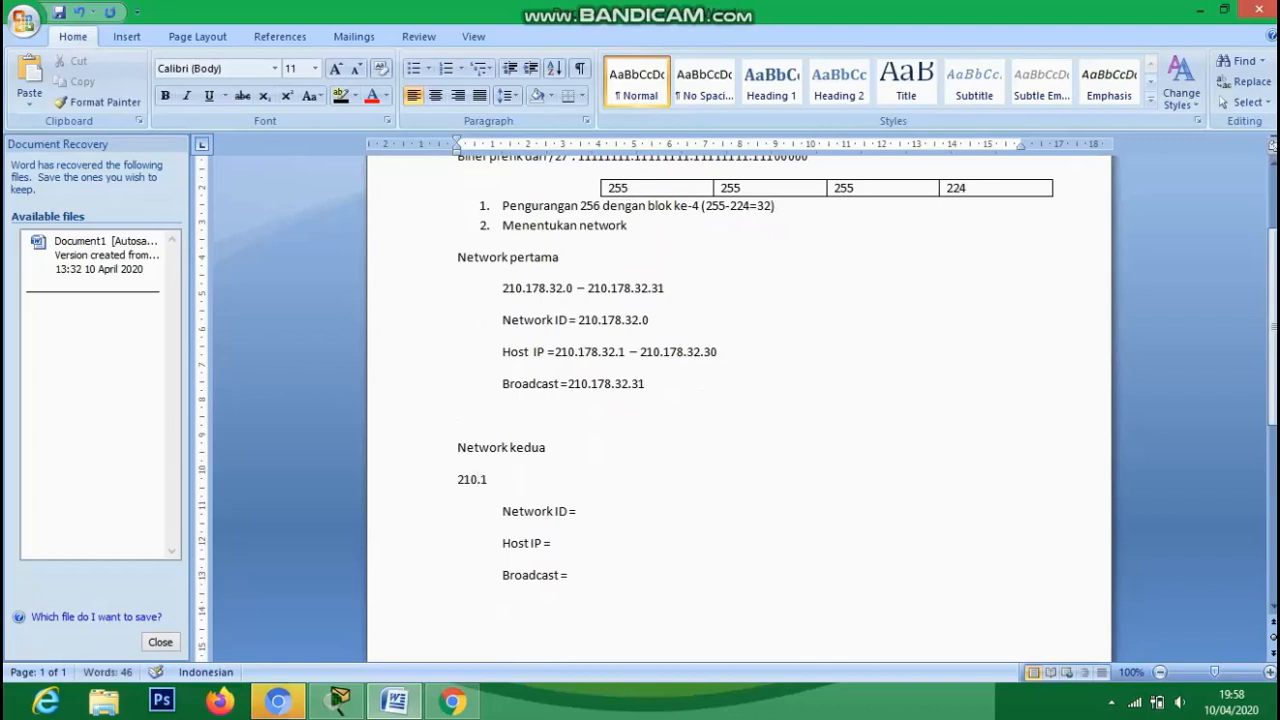
pyautogui.write('78.32.32-210.178.32.')
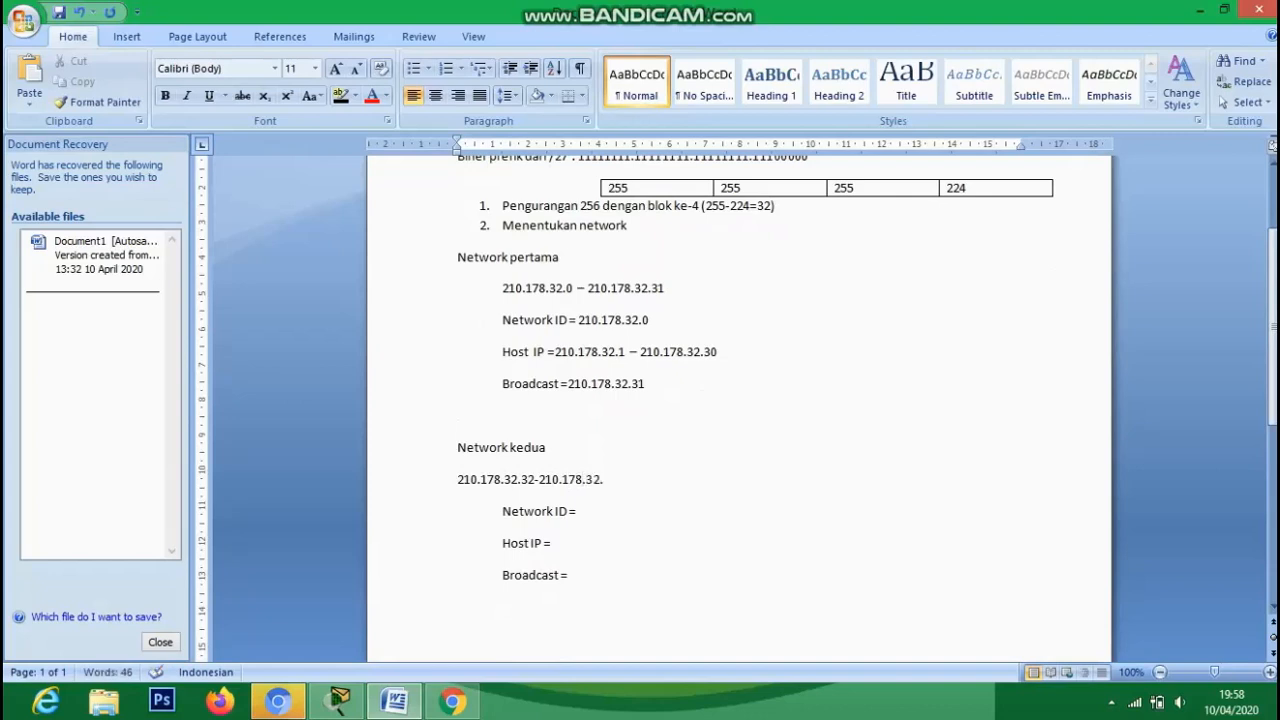
pyautogui.write('63')
pyautogui.click(577, 511)
pyautogui.moveTo(536, 480); pyautogui.dragTo(585, 511)
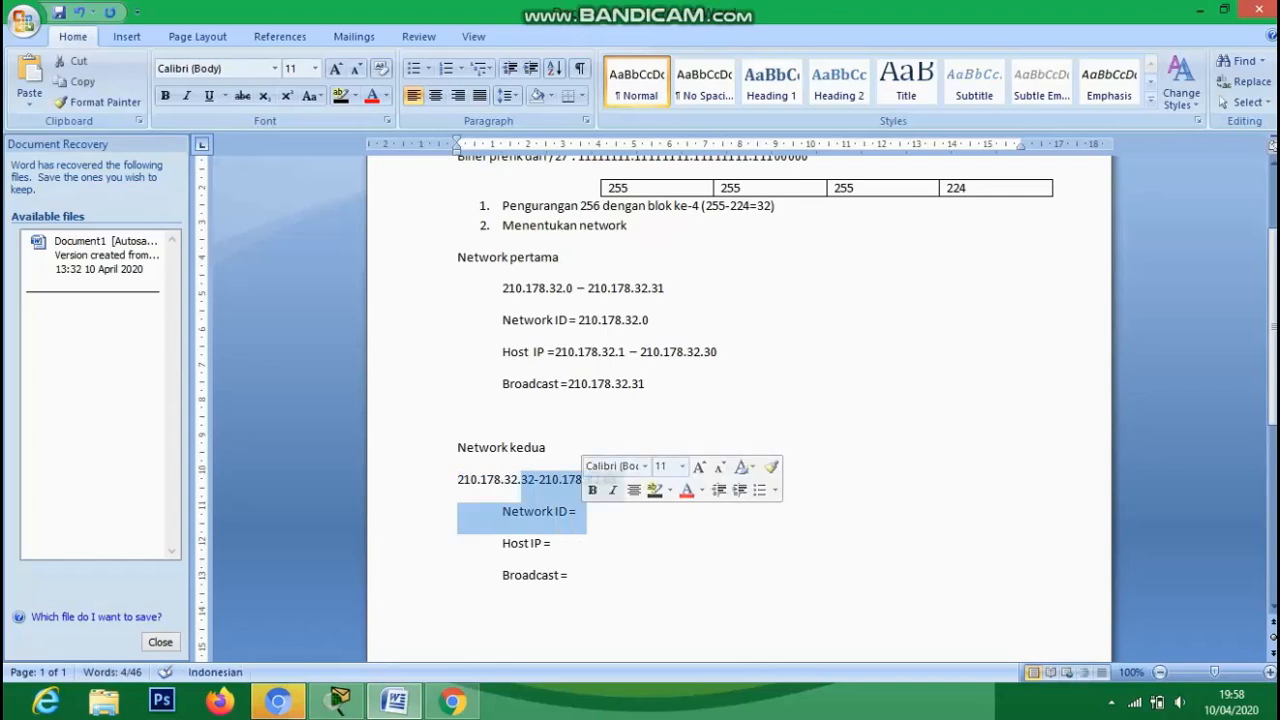
pyautogui.click(585, 511)
pyautogui.write('210')
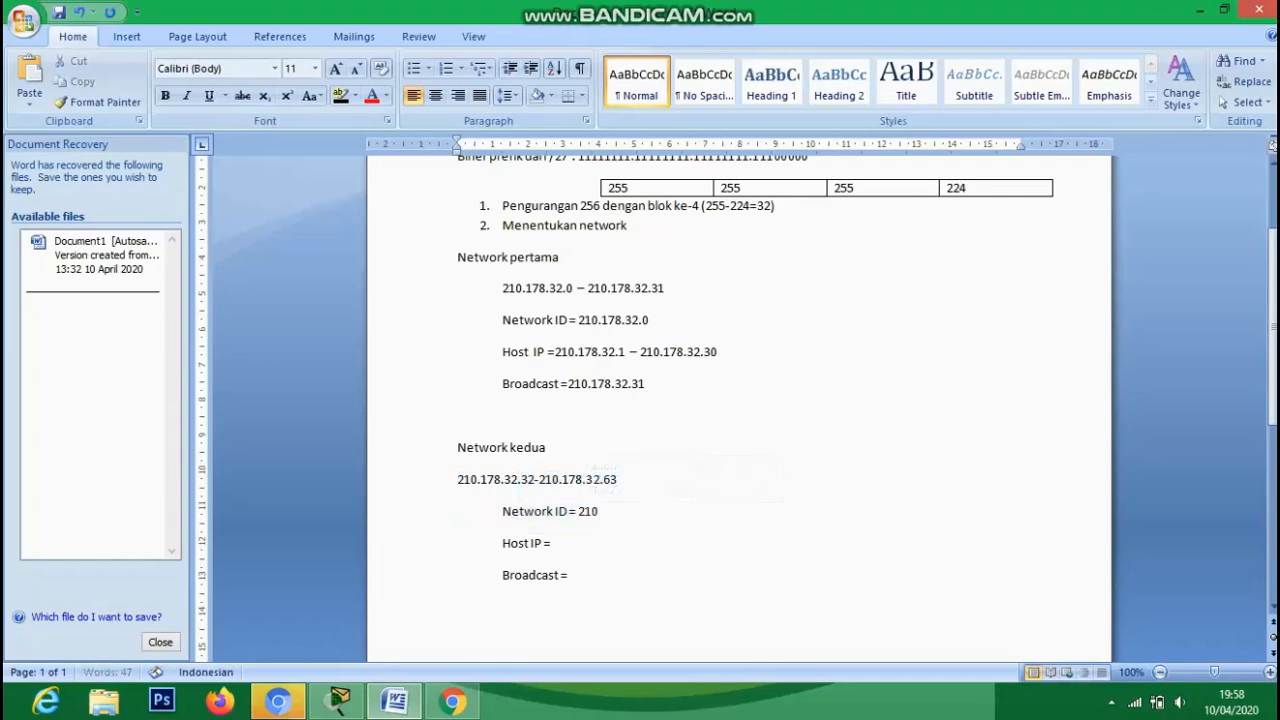
pyautogui.write('.178.32.32')
# - Fill in host range 210.178.32.33 - 210.178.32.62 and paste broadcast 210.178.32.63
pyautogui.click(552, 543)
pyautogui.write('210.178.32')
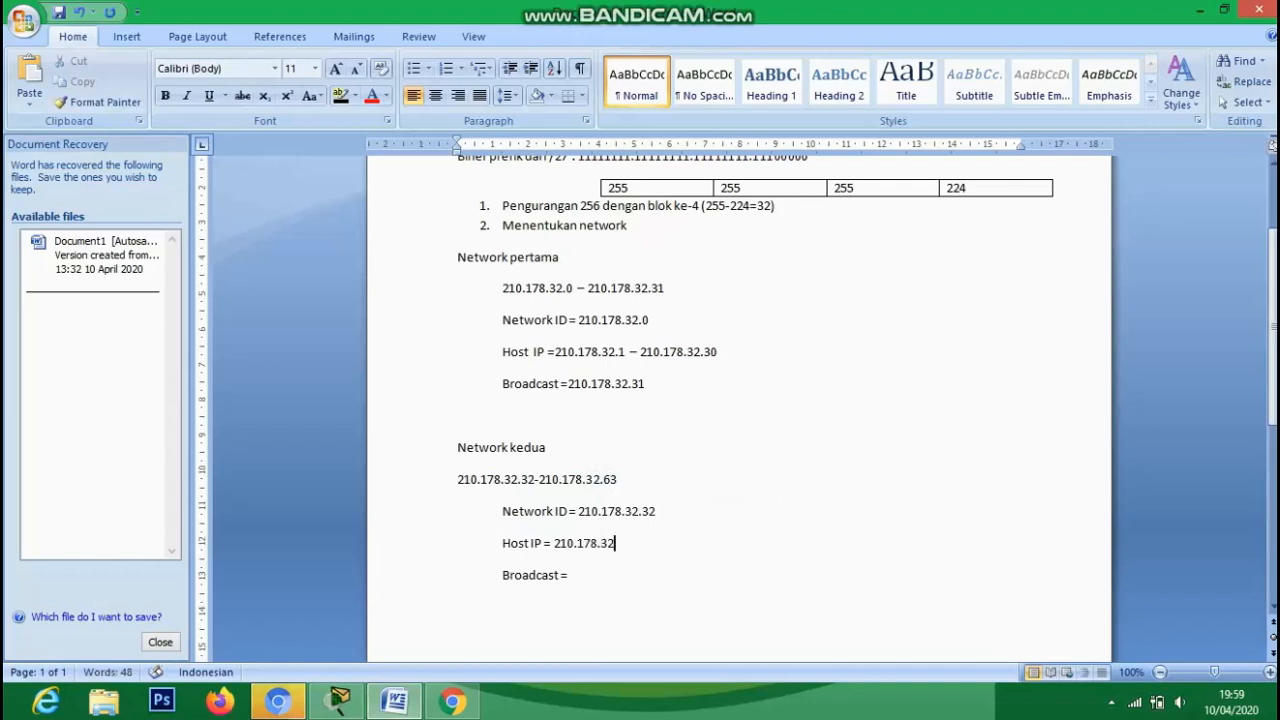
pyautogui.write('.33  - 210.178.')
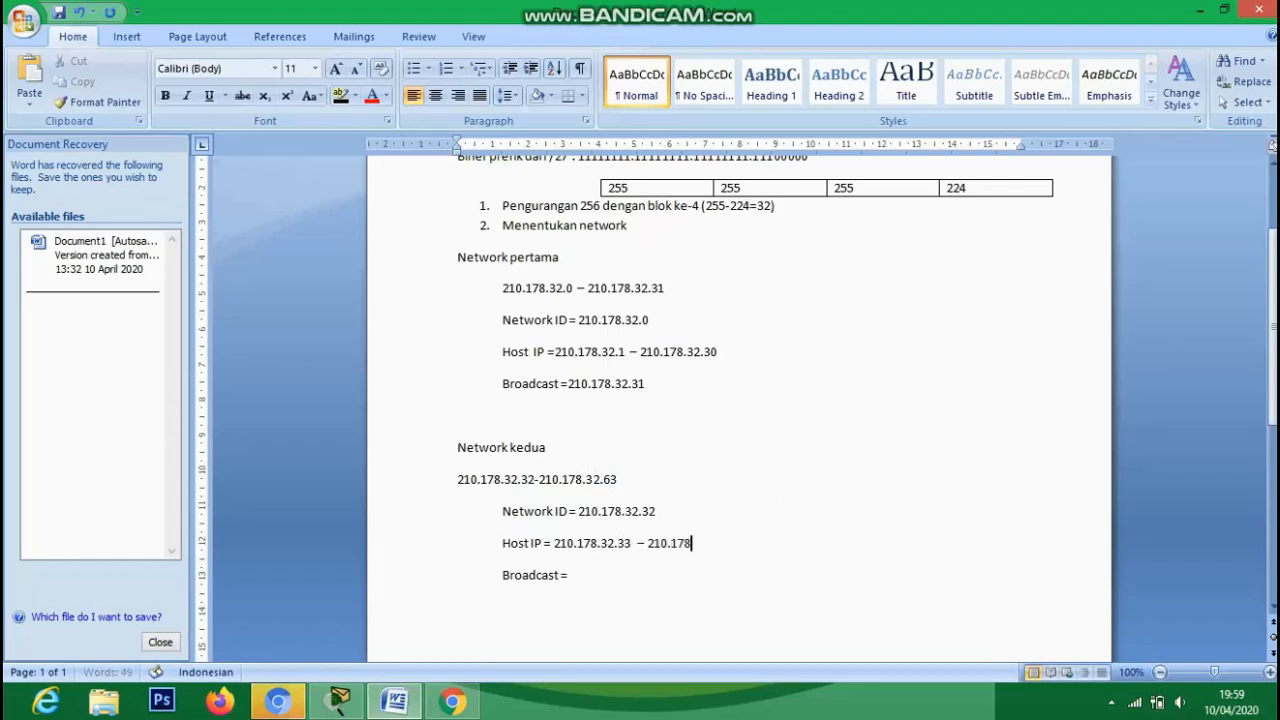
pyautogui.write('32.62')
pyautogui.click(568, 575)
pyautogui.moveTo(539, 480)
pyautogui.mouseDown()
pyautogui.moveTo(620, 480)
pyautogui.moveTo(539, 480)
pyautogui.mouseUp()
pyautogui.click(621, 480)
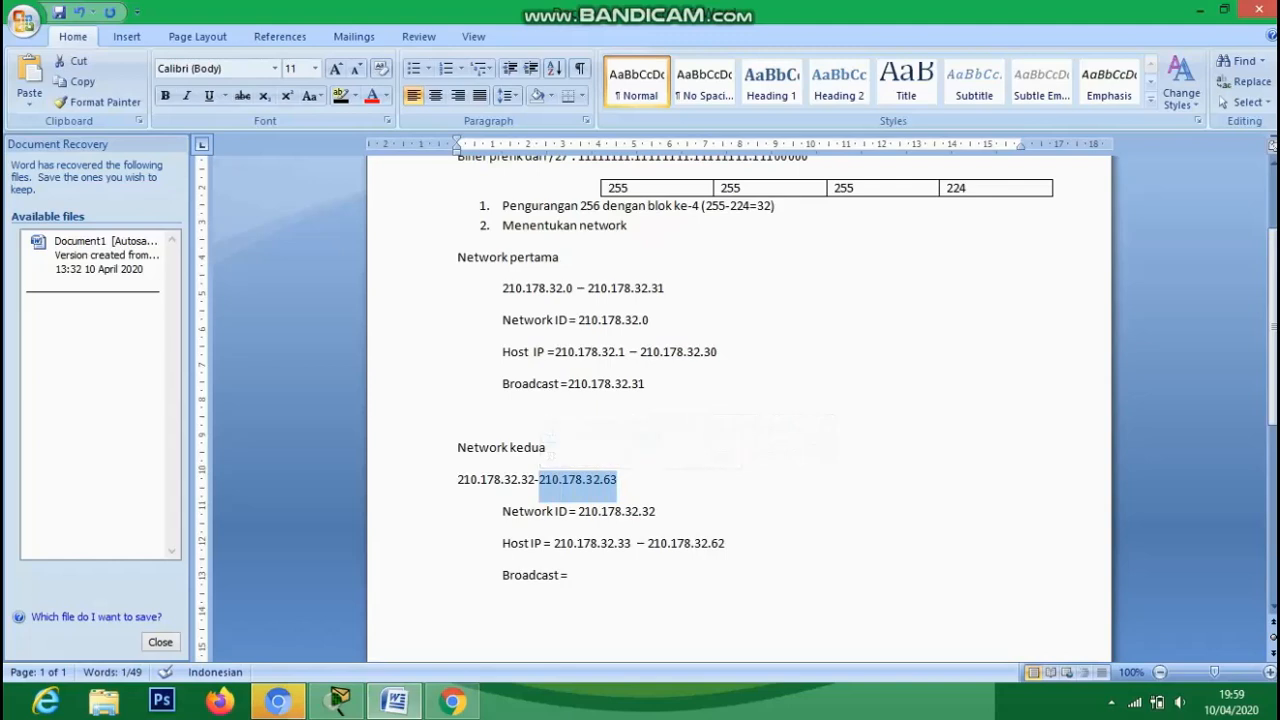
pyautogui.click(570, 576)
pyautogui.hotkey('ctrl', 'v')
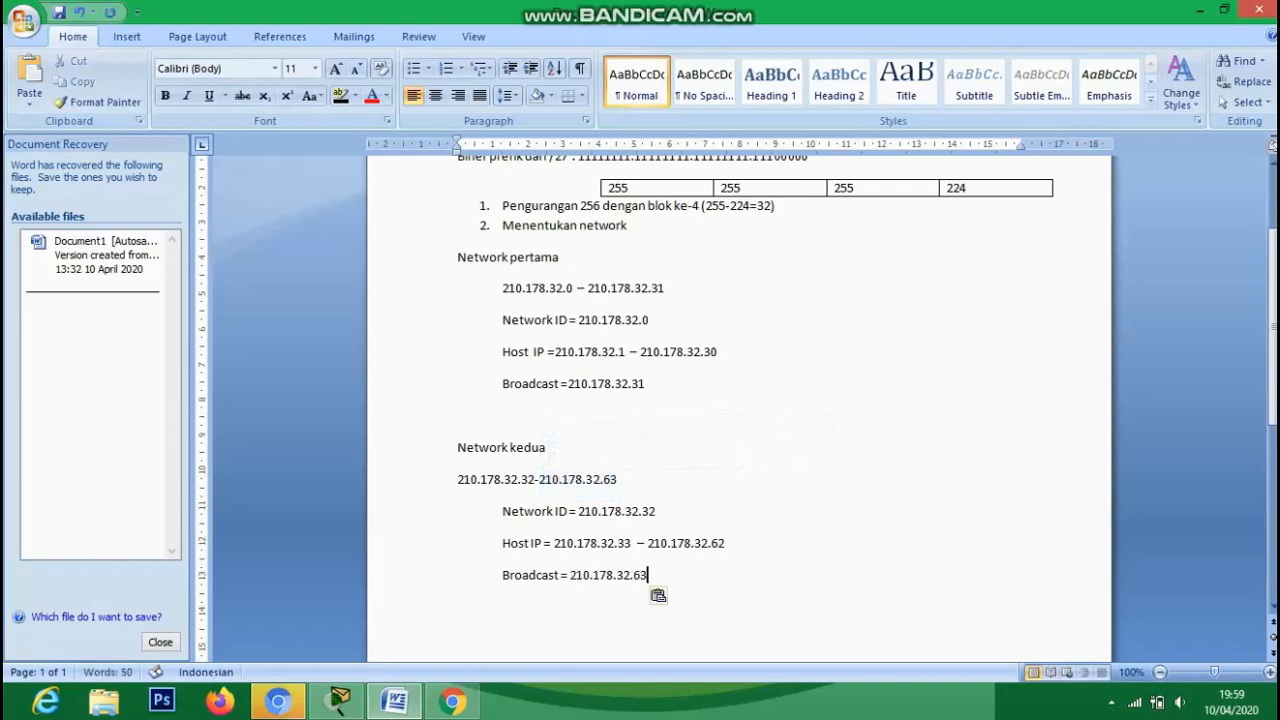
# - Bring up the screen recorder from the hidden taskbar apps
pyautogui.moveTo(1273, 327)
pyautogui.mouseDown()
pyautogui.moveTo(1273, 271)
pyautogui.moveTo(1273, 494)
pyautogui.moveTo(1273, 327)
pyautogui.mouseUp()
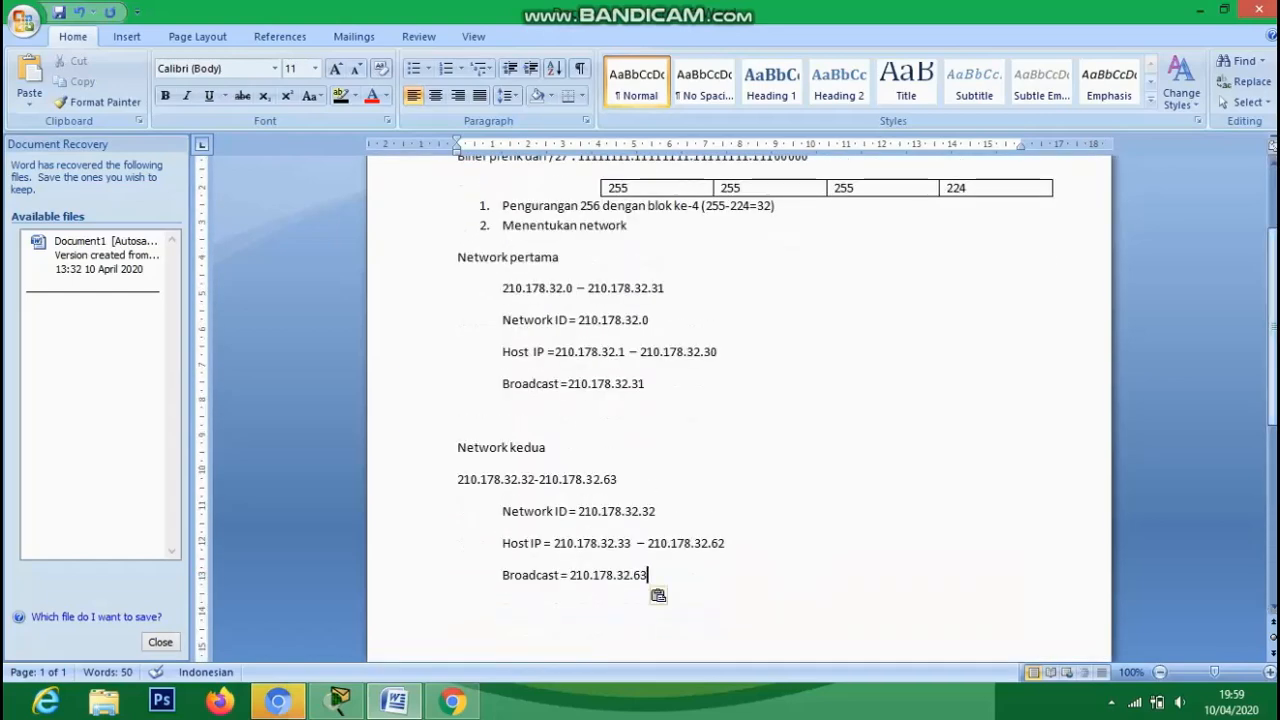
pyautogui.click(1111, 702)
pyautogui.click(1080, 605)
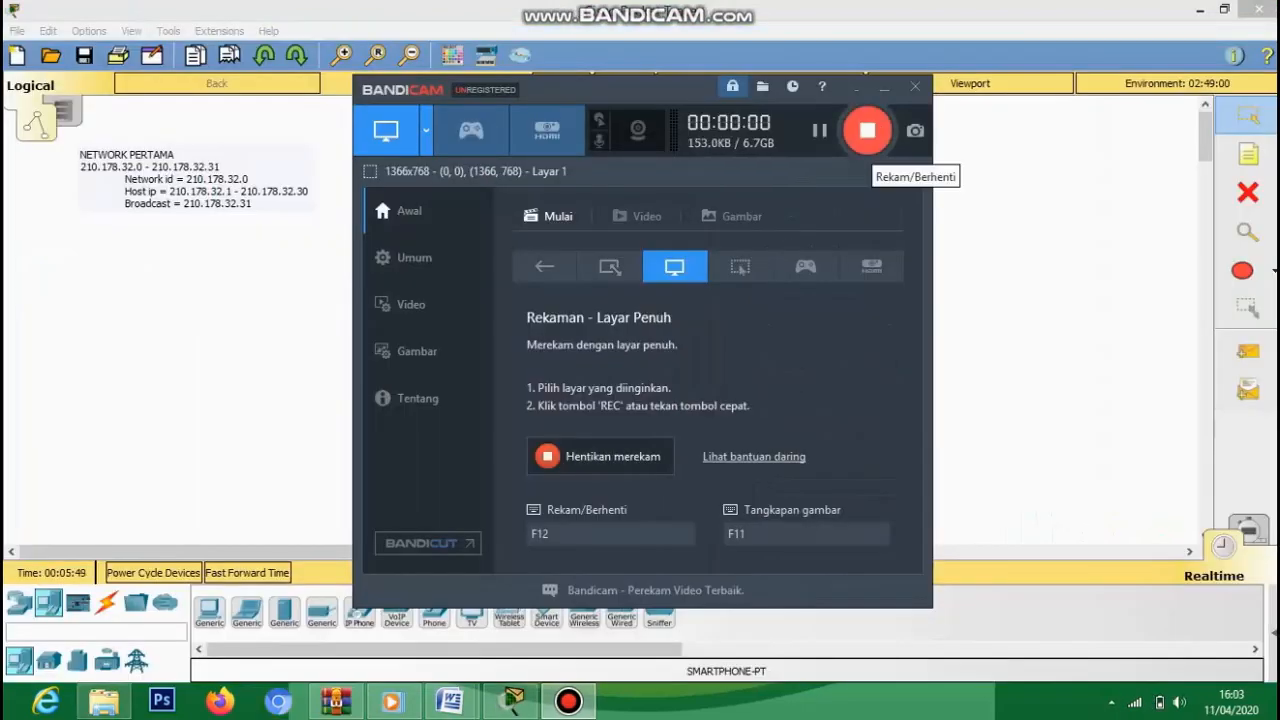
# - Stop the recording, then place PC0, PC1 and a 2960 Switch0 on the canvas
pyautogui.click(860, 128)
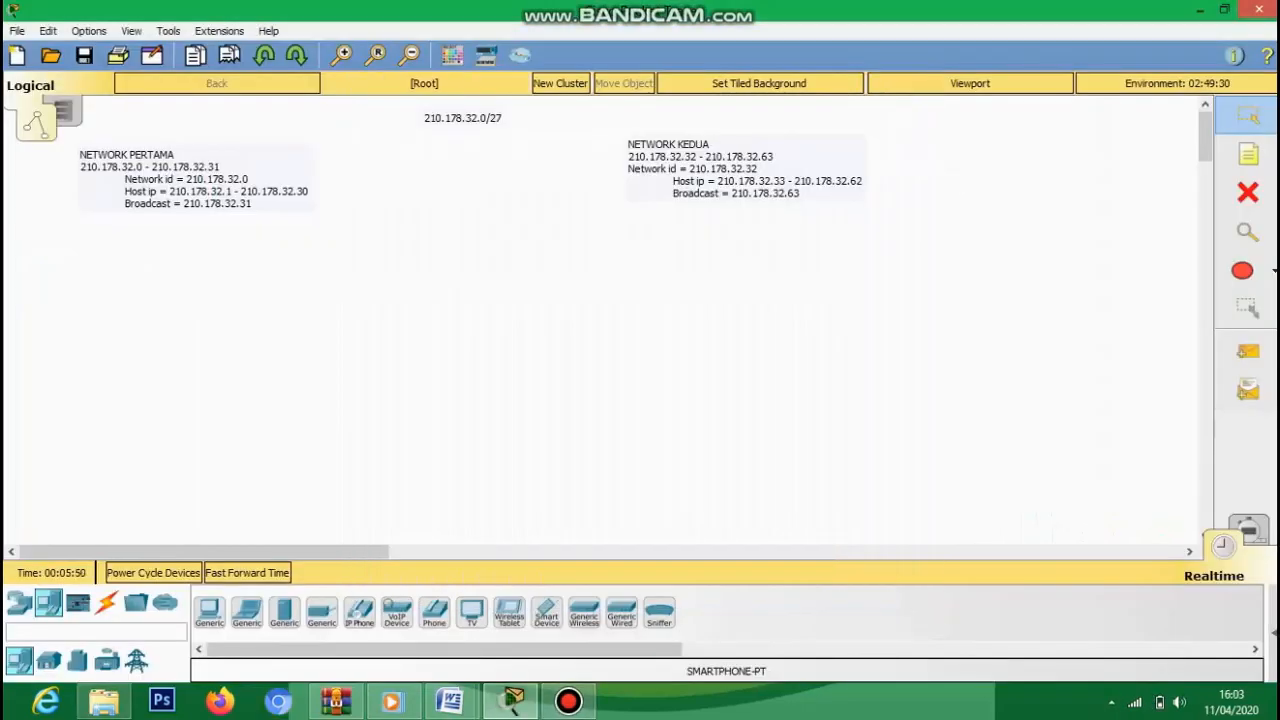
pyautogui.click(209, 612)
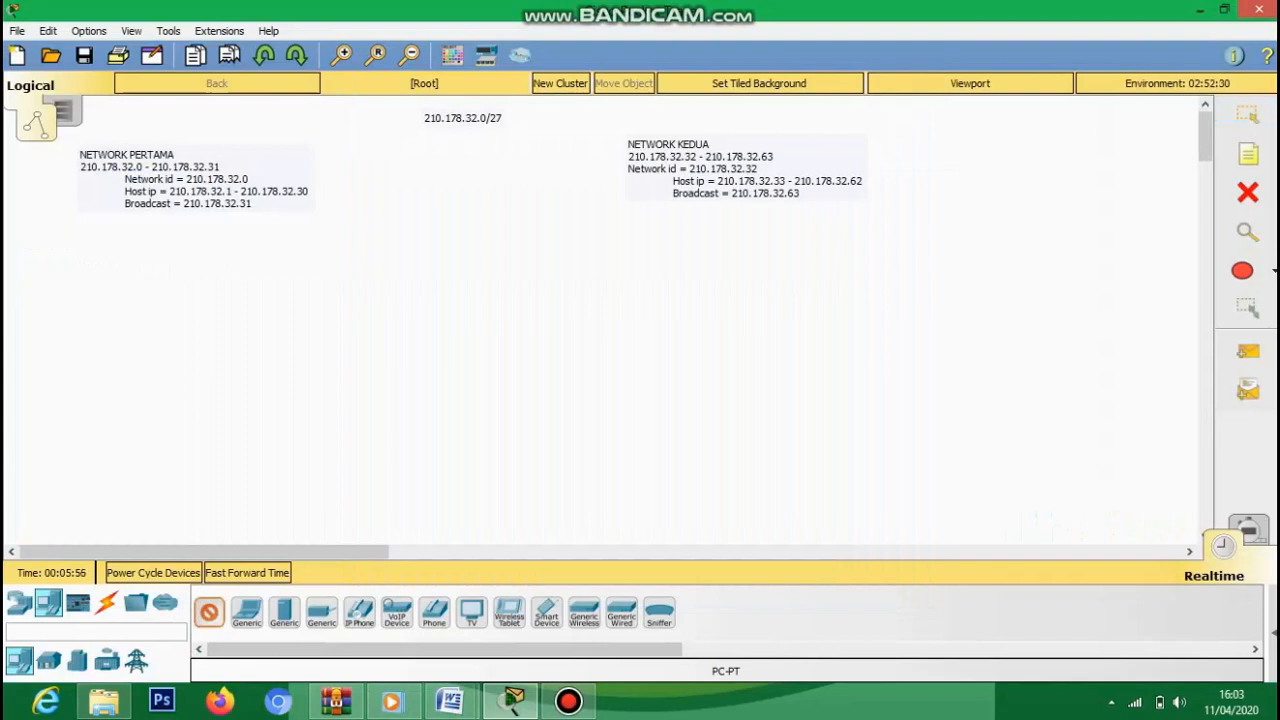
pyautogui.click(82, 348)
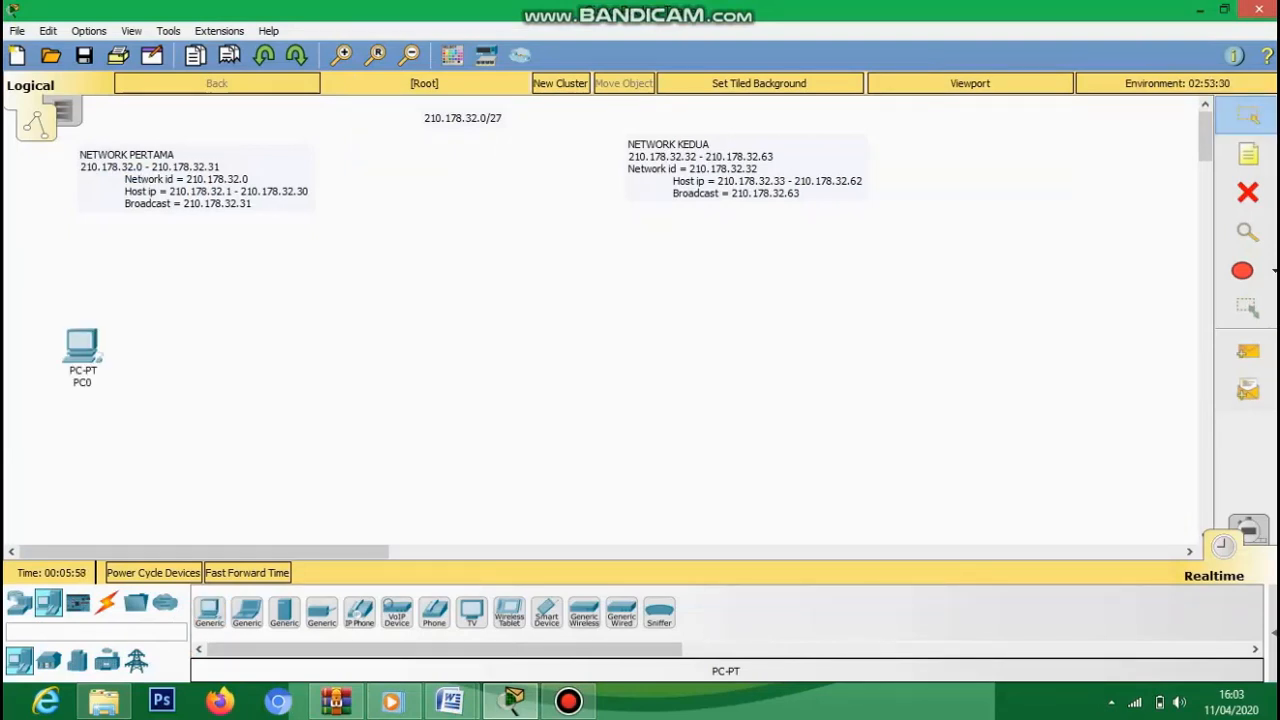
pyautogui.click(209, 612)
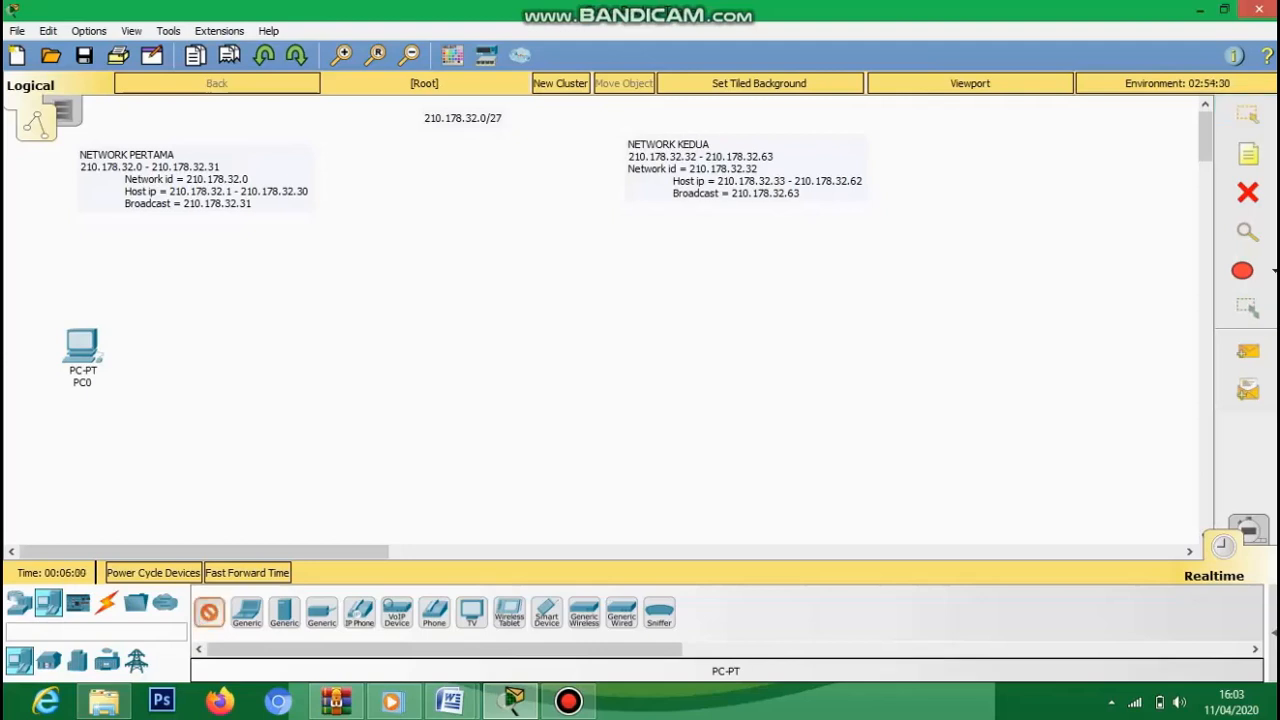
pyautogui.moveTo(208, 612); pyautogui.dragTo(85, 478)
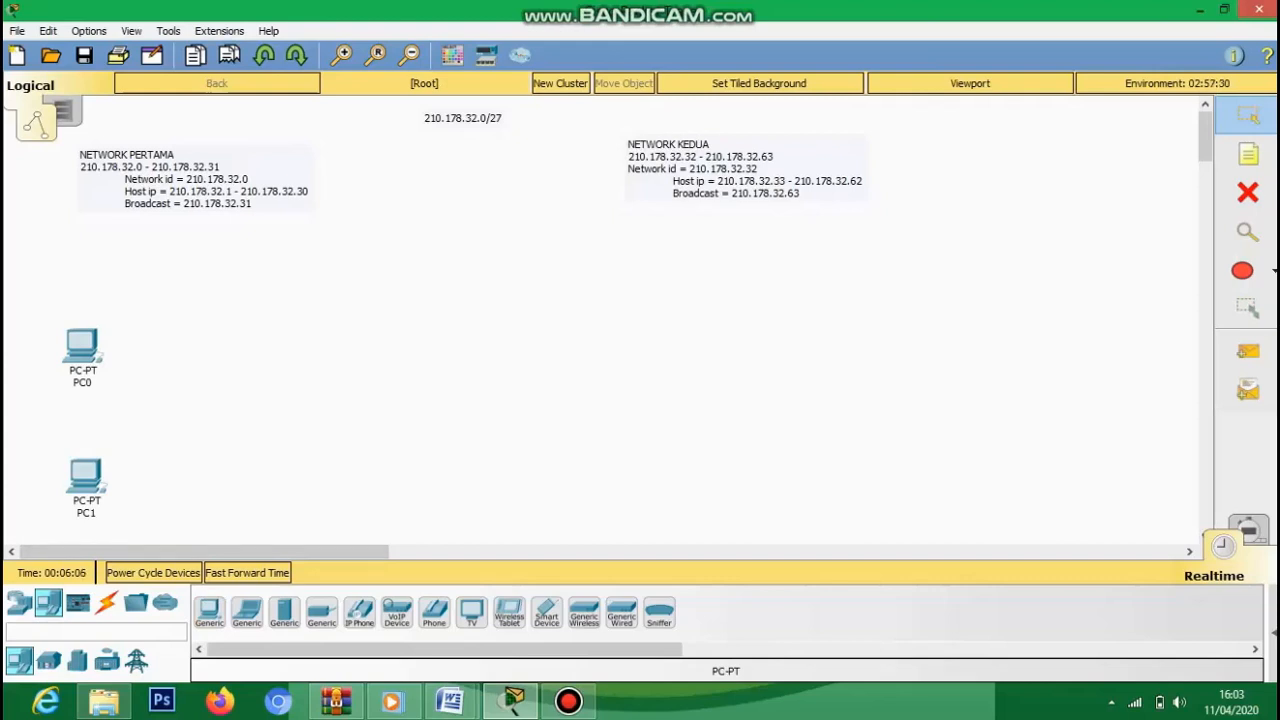
pyautogui.click(19, 603)
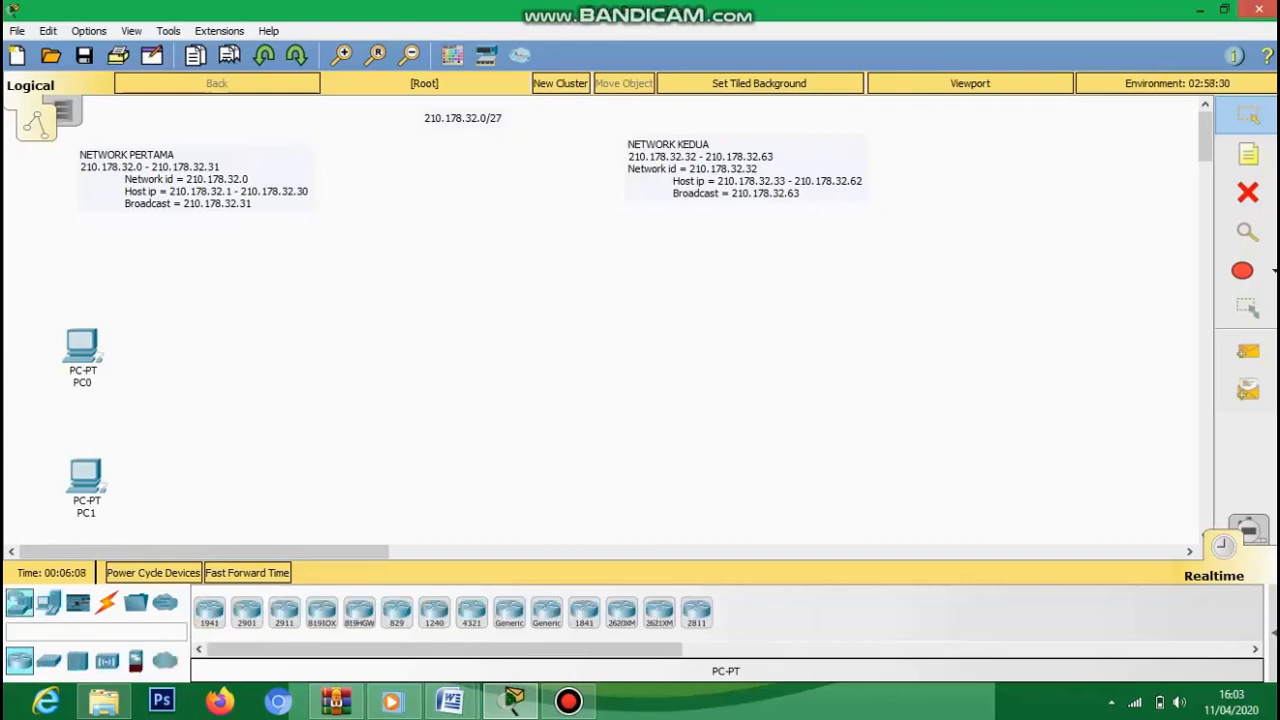
pyautogui.click(48, 661)
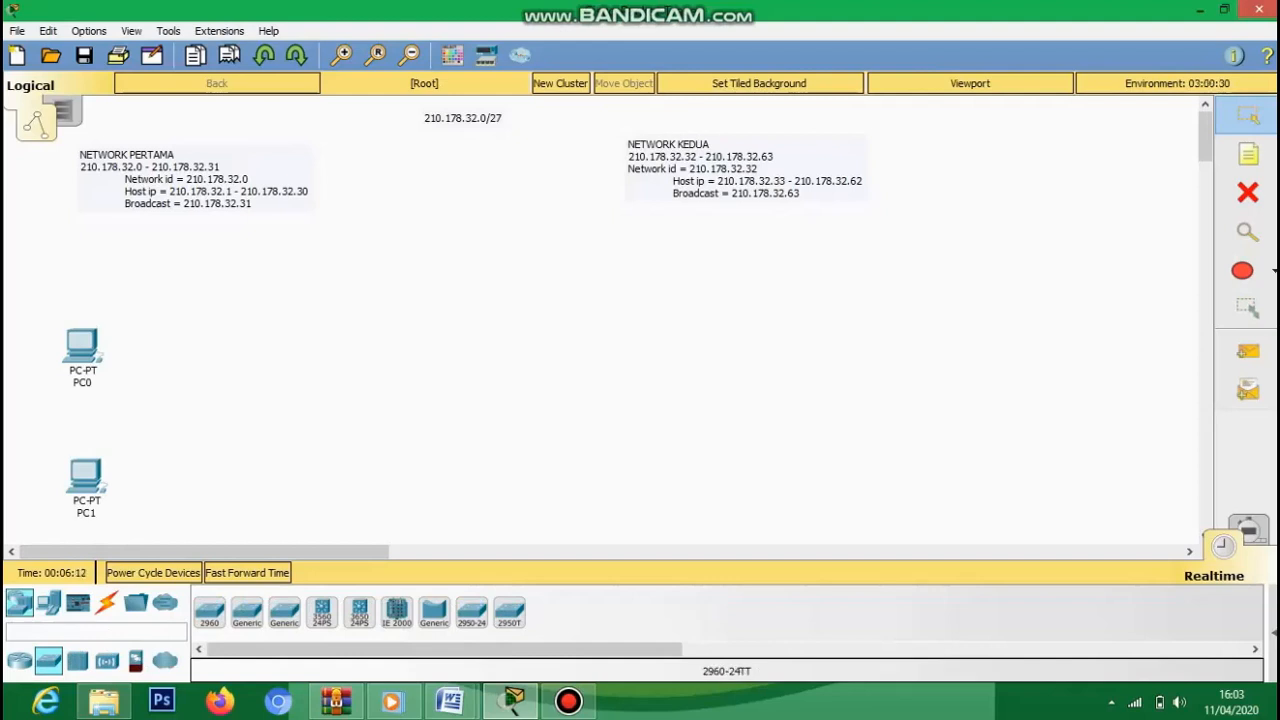
pyautogui.click(209, 611)
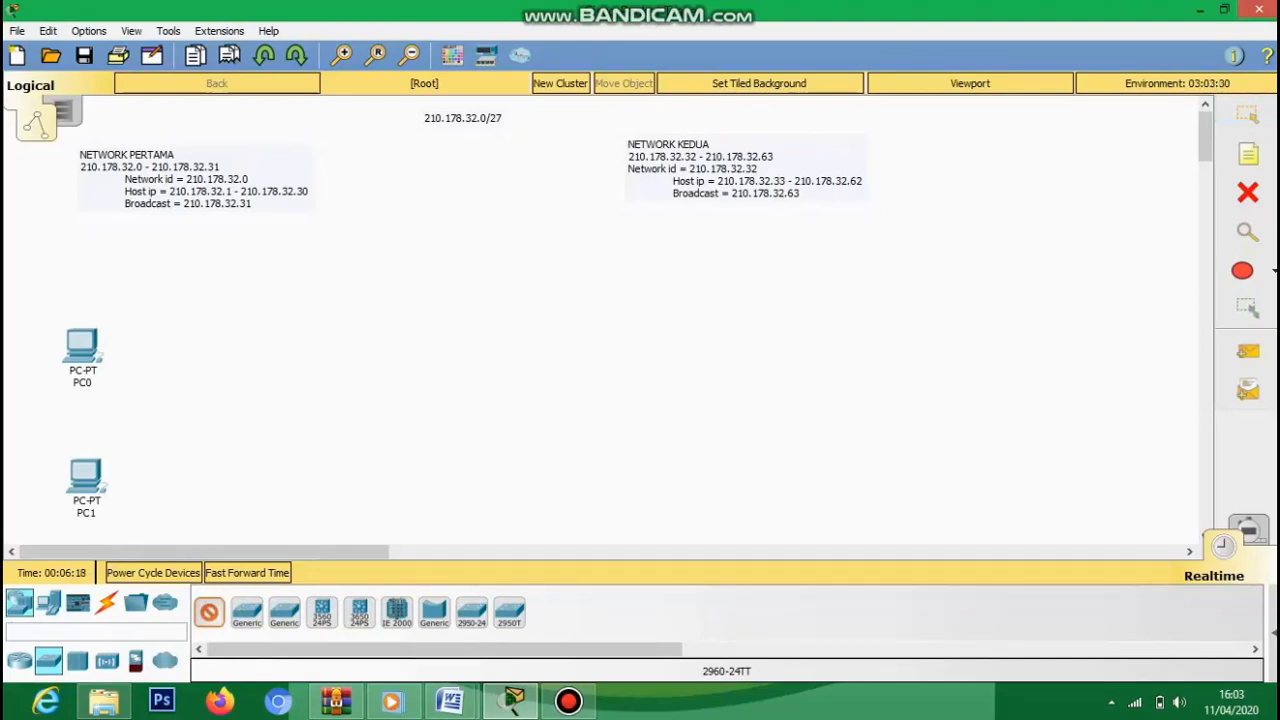
pyautogui.click(292, 414)
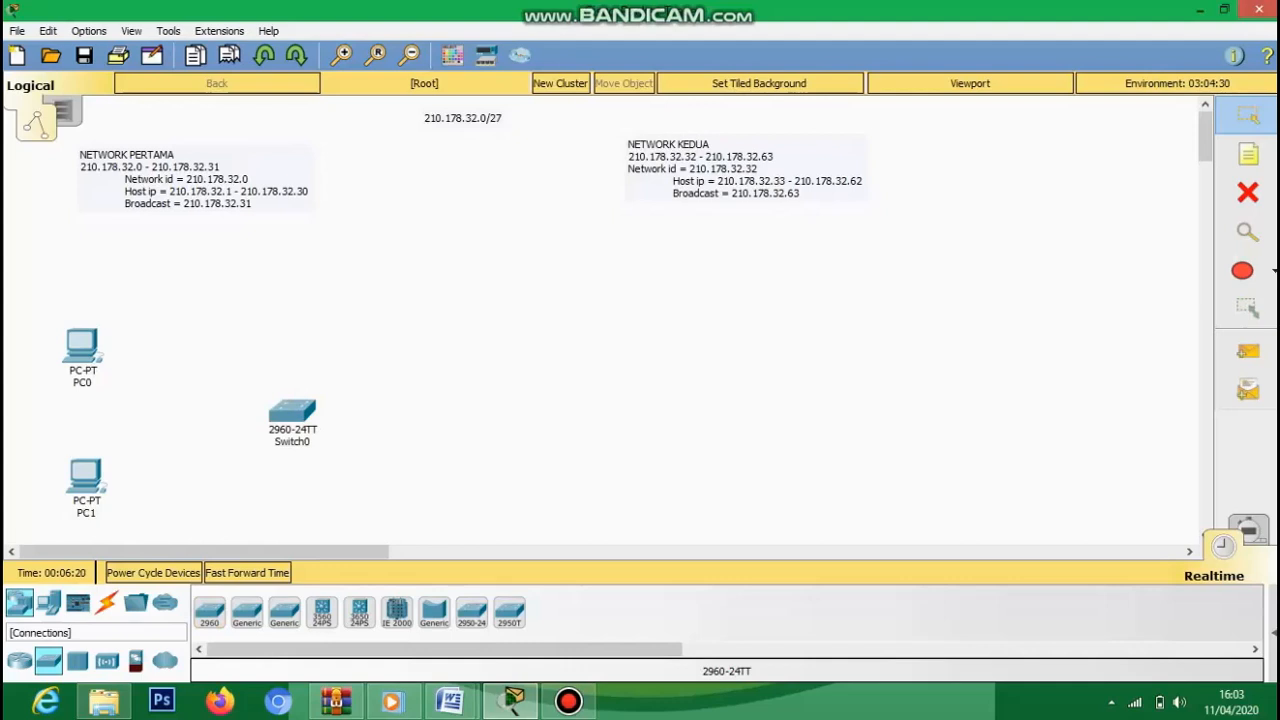
# - Cable PC0 and PC1 to Switch0 using automatic connections
pyautogui.click(106, 602)
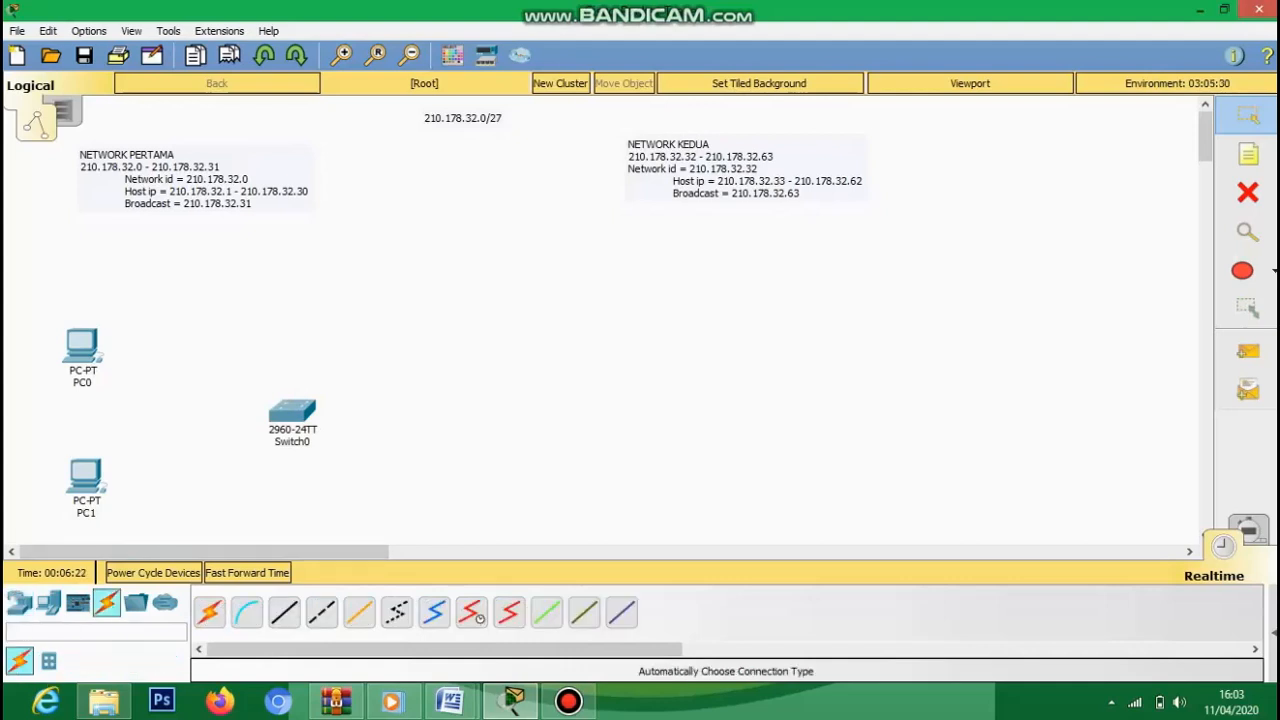
pyautogui.click(82, 348)
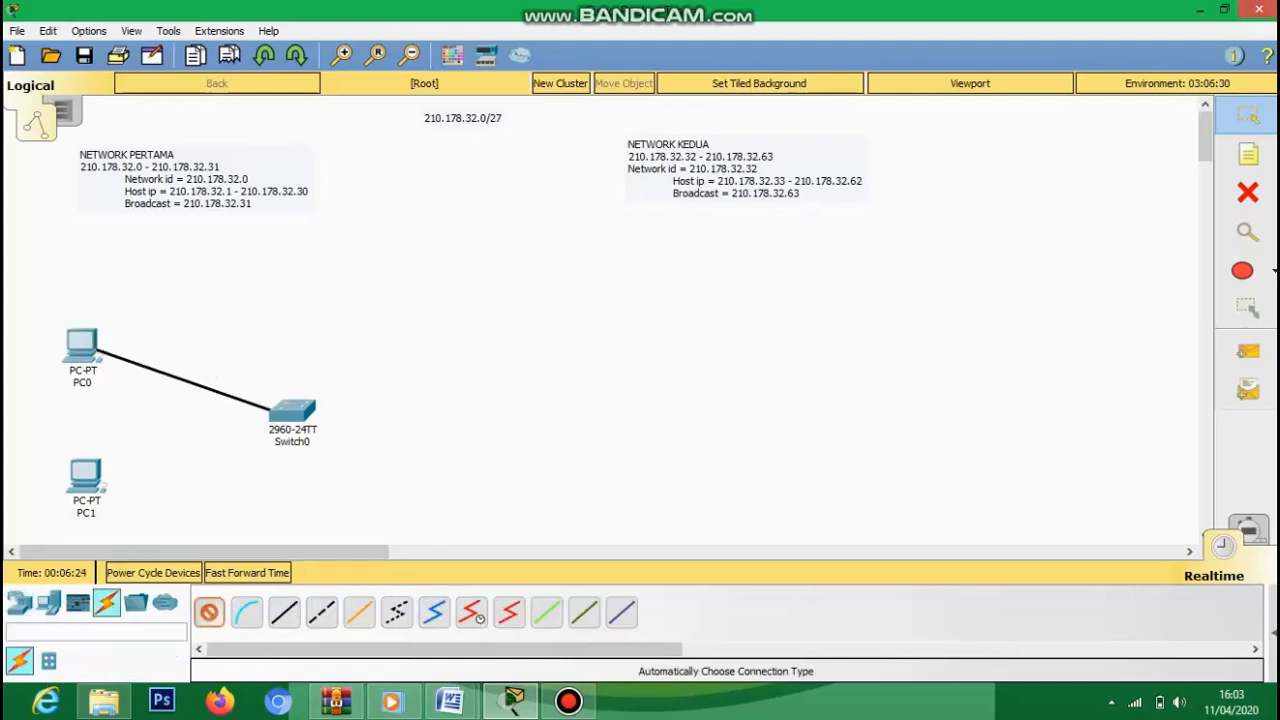
pyautogui.click(292, 412)
pyautogui.click(209, 612)
pyautogui.click(86, 476)
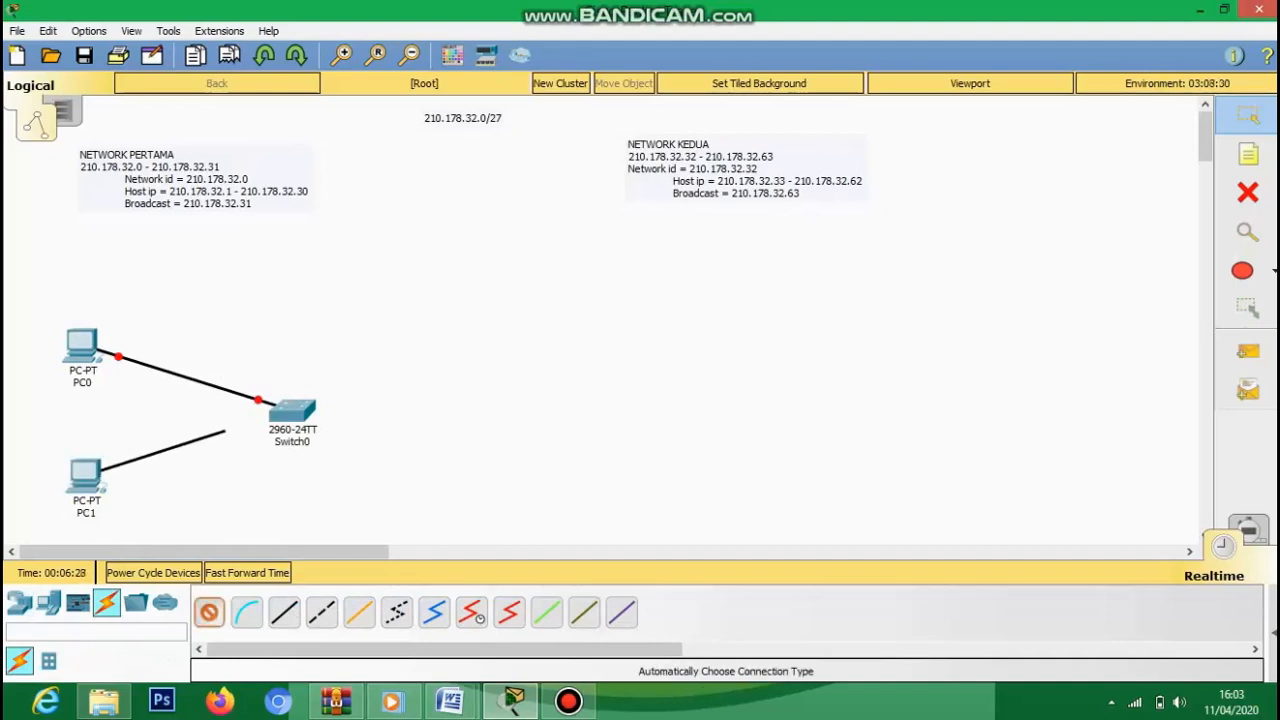
pyautogui.click(290, 412)
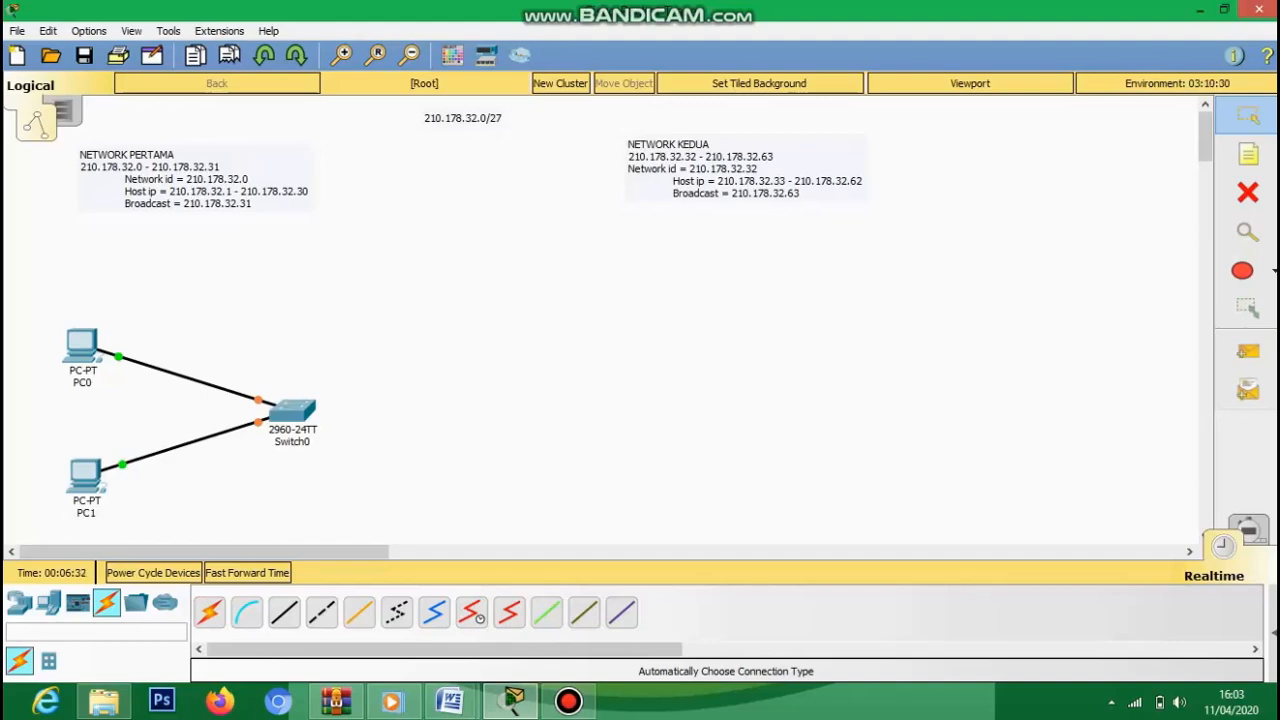
pyautogui.click(82, 345)
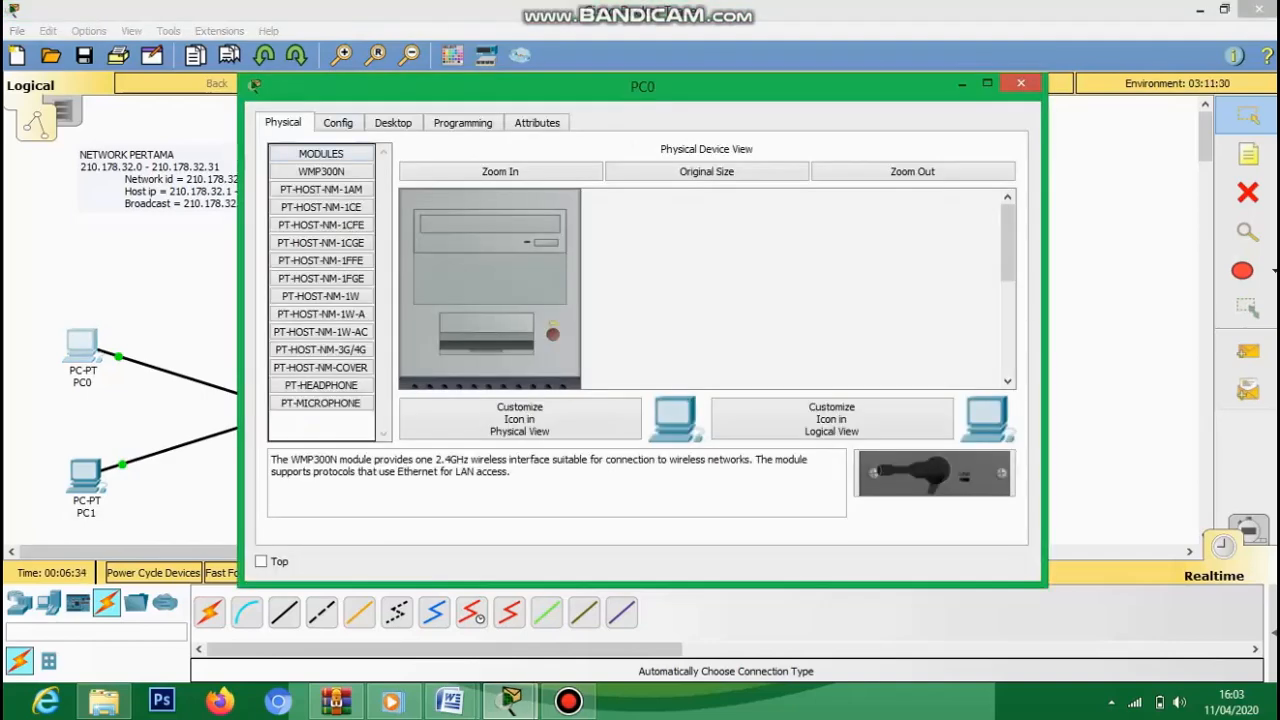
# - Add notes 210.178.32.1 above PC0 and 210.178.32.2 above PC1
pyautogui.click(393, 123)
pyautogui.click(340, 195)
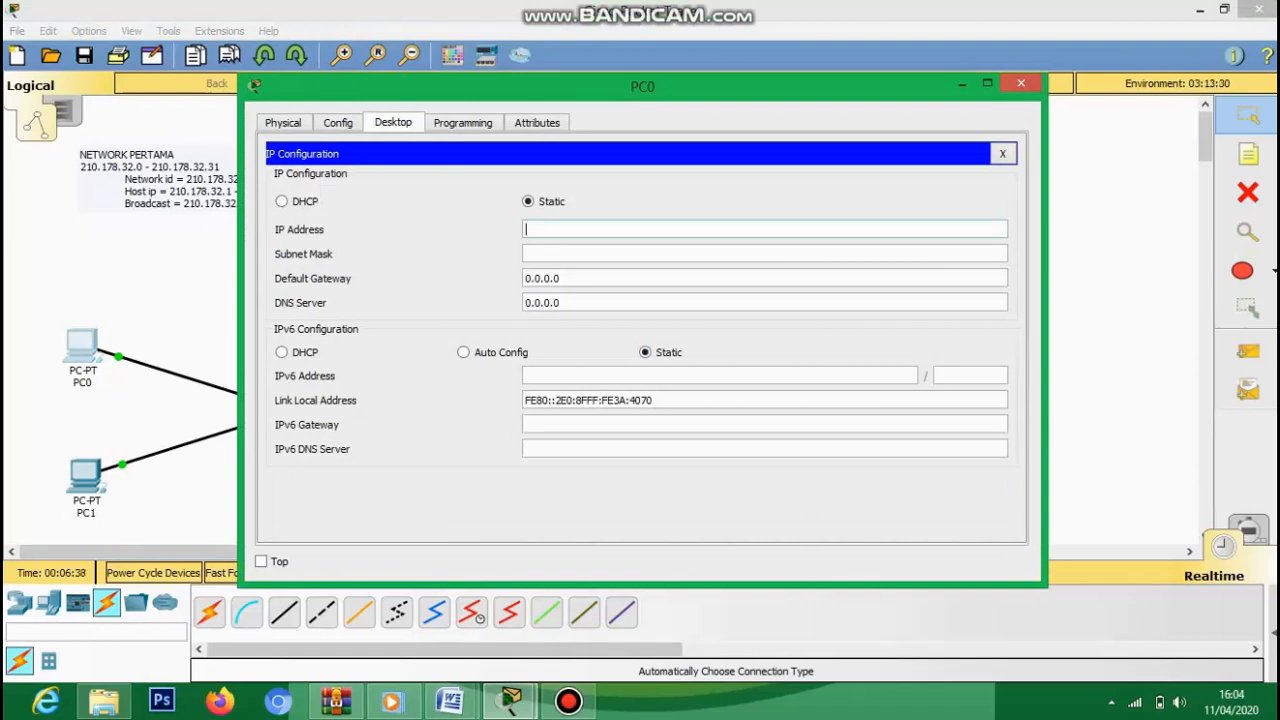
pyautogui.click(962, 84)
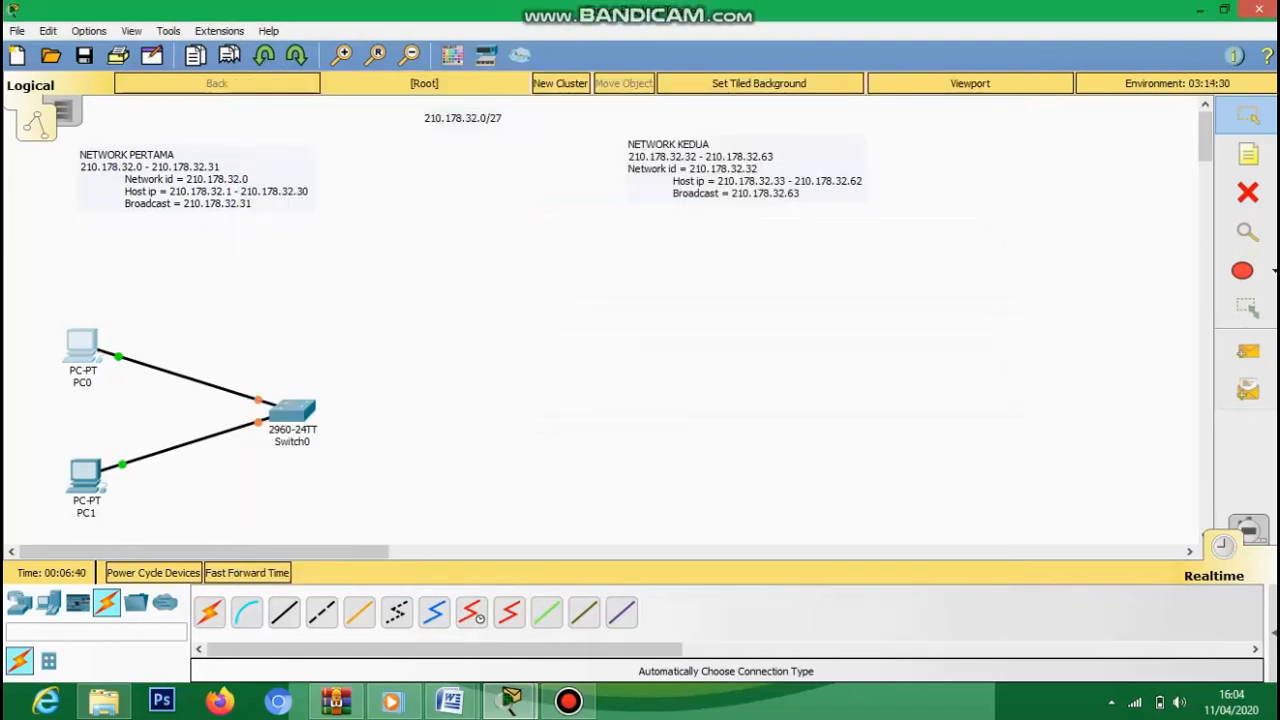
pyautogui.click(1248, 154)
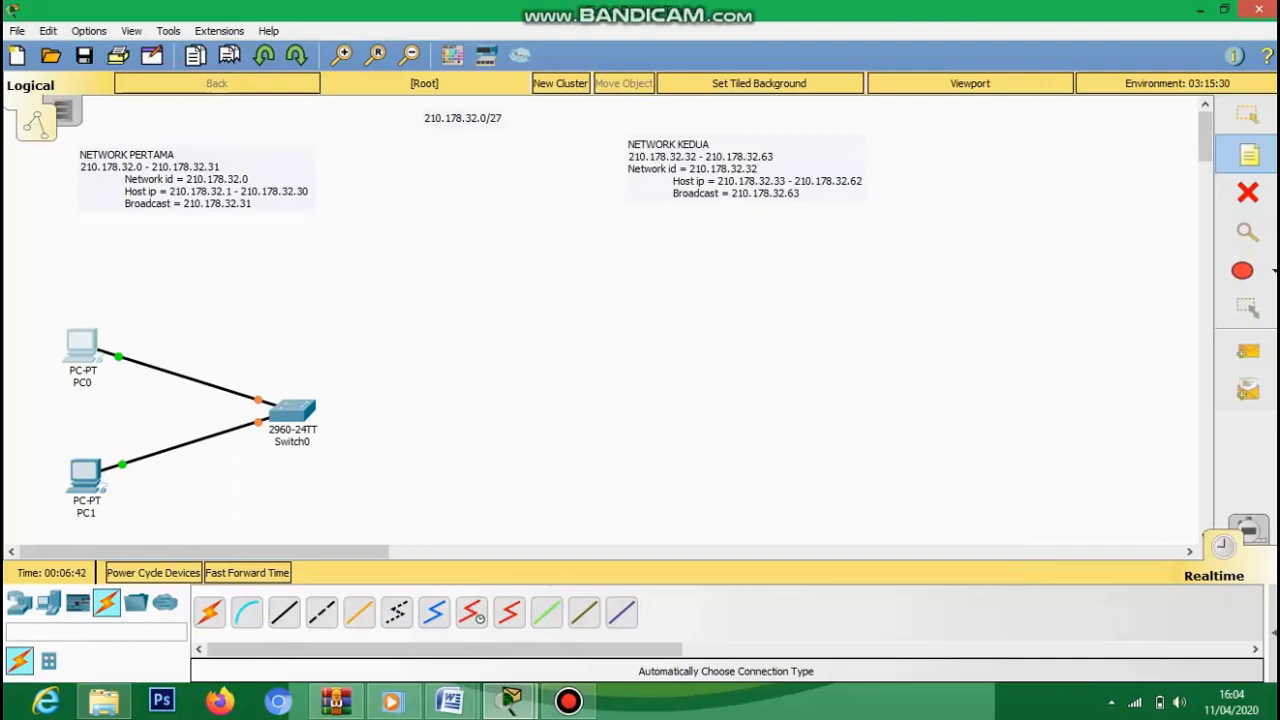
pyautogui.click(54, 319)
pyautogui.write('210.1')
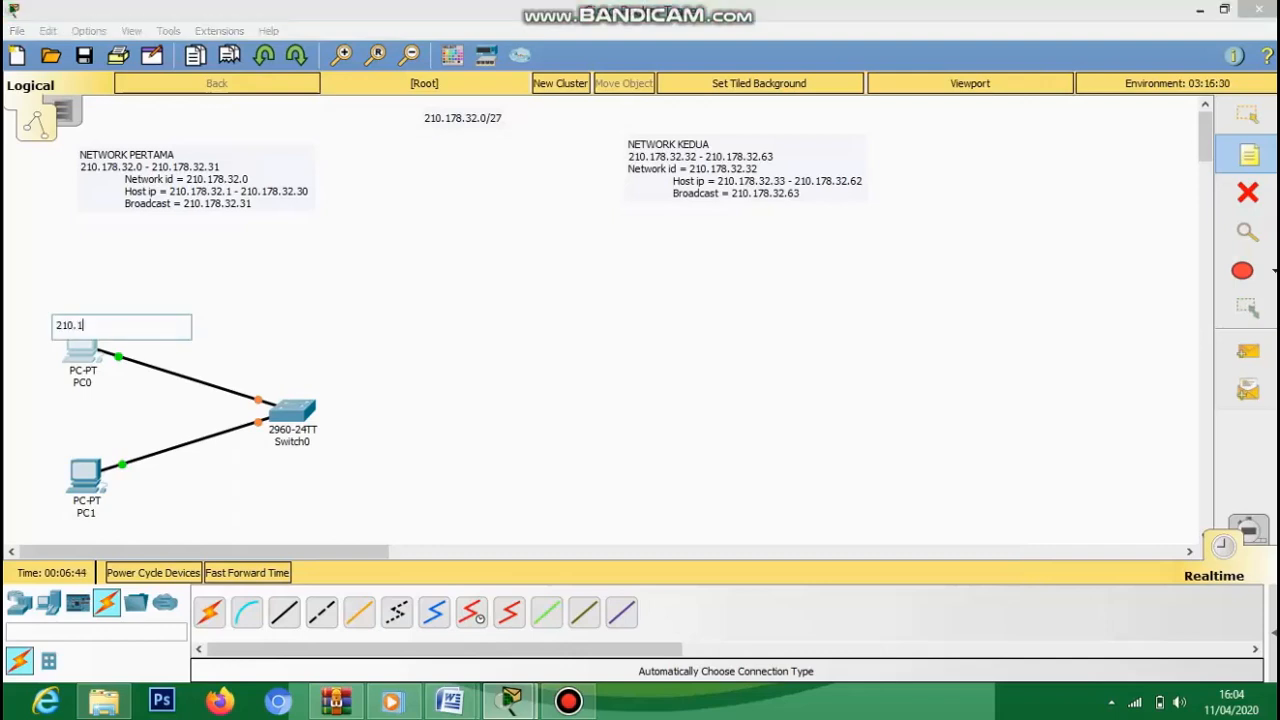
pyautogui.write('78.32.1')
pyautogui.click(56, 444)
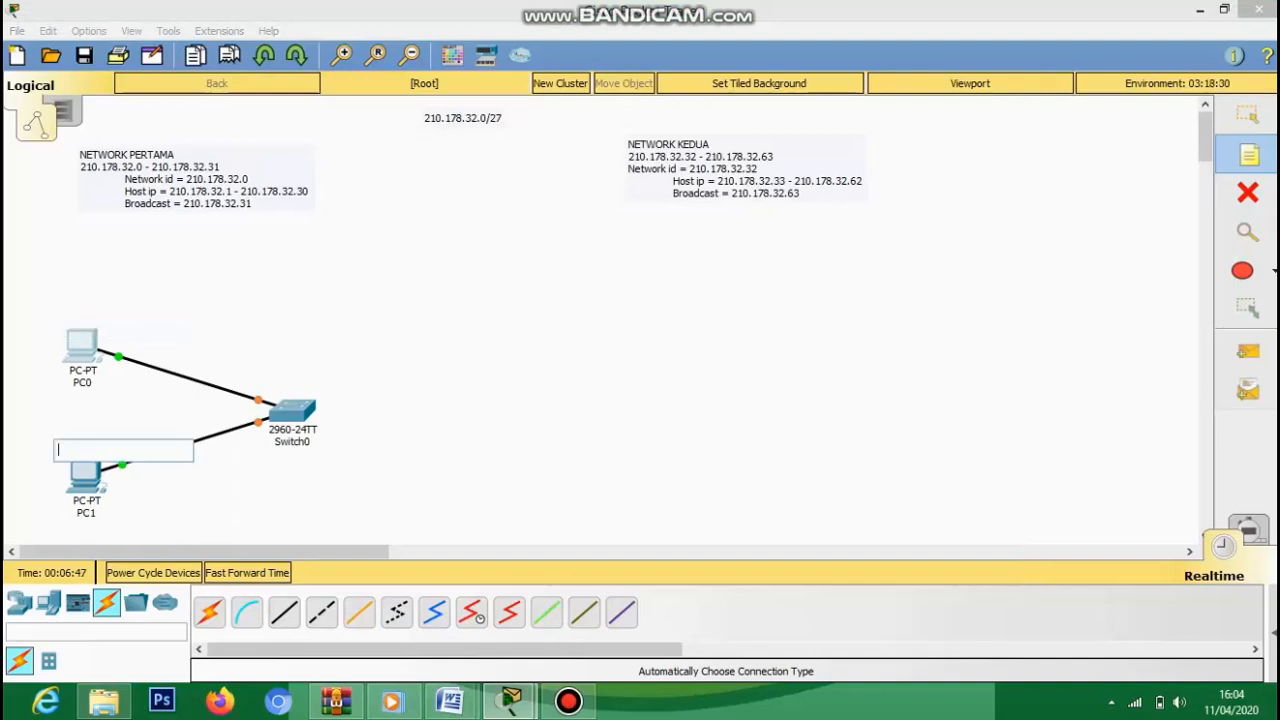
pyautogui.write('210.178.32.2')
pyautogui.click(368, 530)
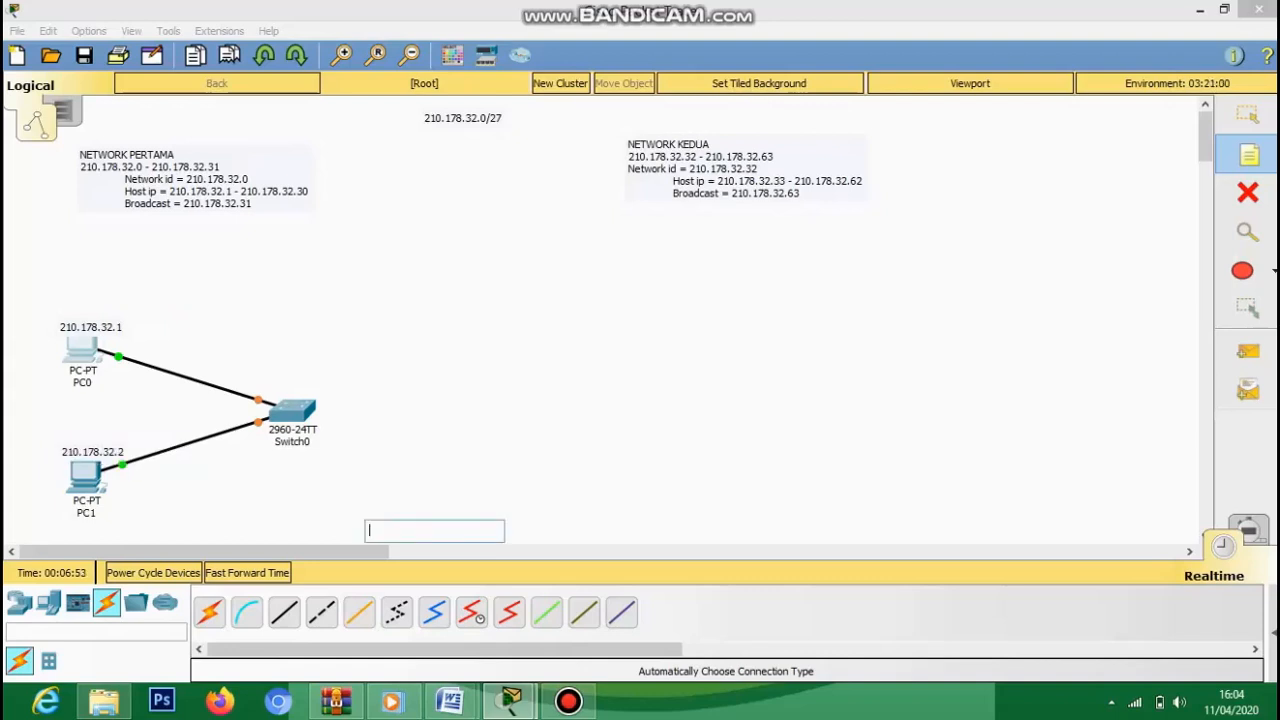
pyautogui.press('Escape')
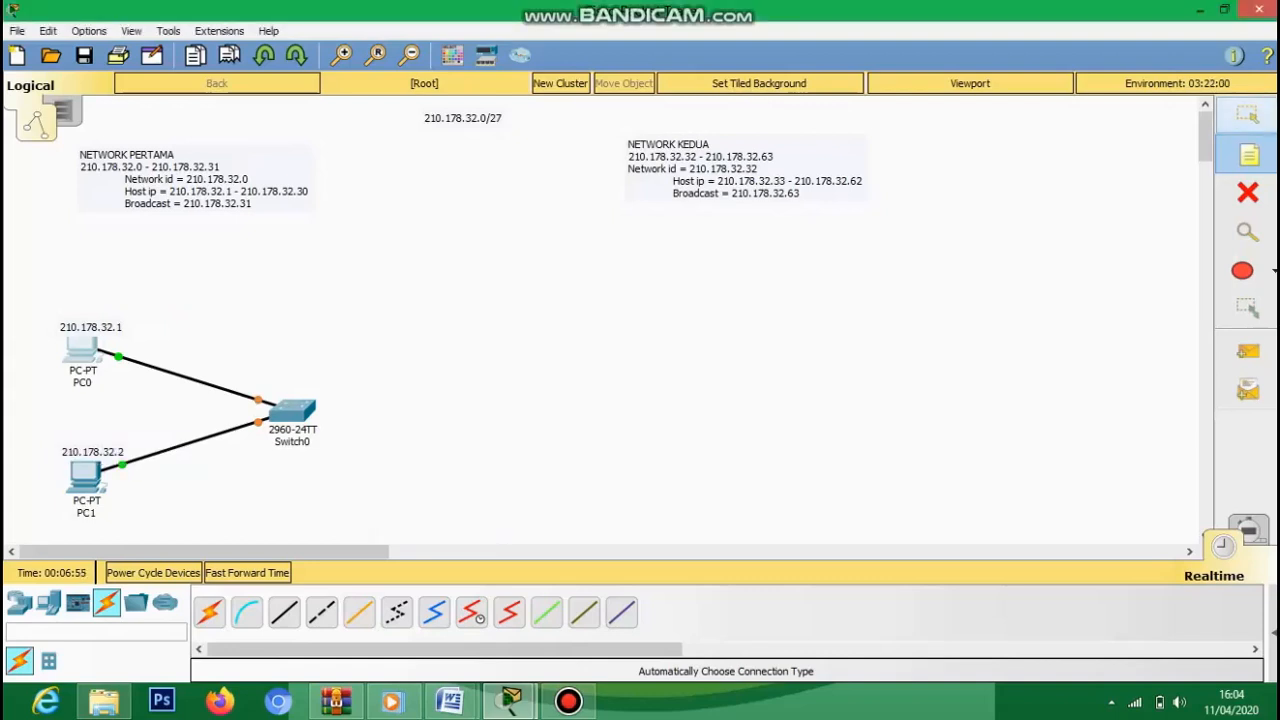
# - Nudge both address notes slightly upward off the PC icons
pyautogui.moveTo(91, 327); pyautogui.dragTo(88, 315)
pyautogui.moveTo(93, 452); pyautogui.dragTo(92, 440)
pyautogui.click(92, 440)
pyautogui.press('Escape')
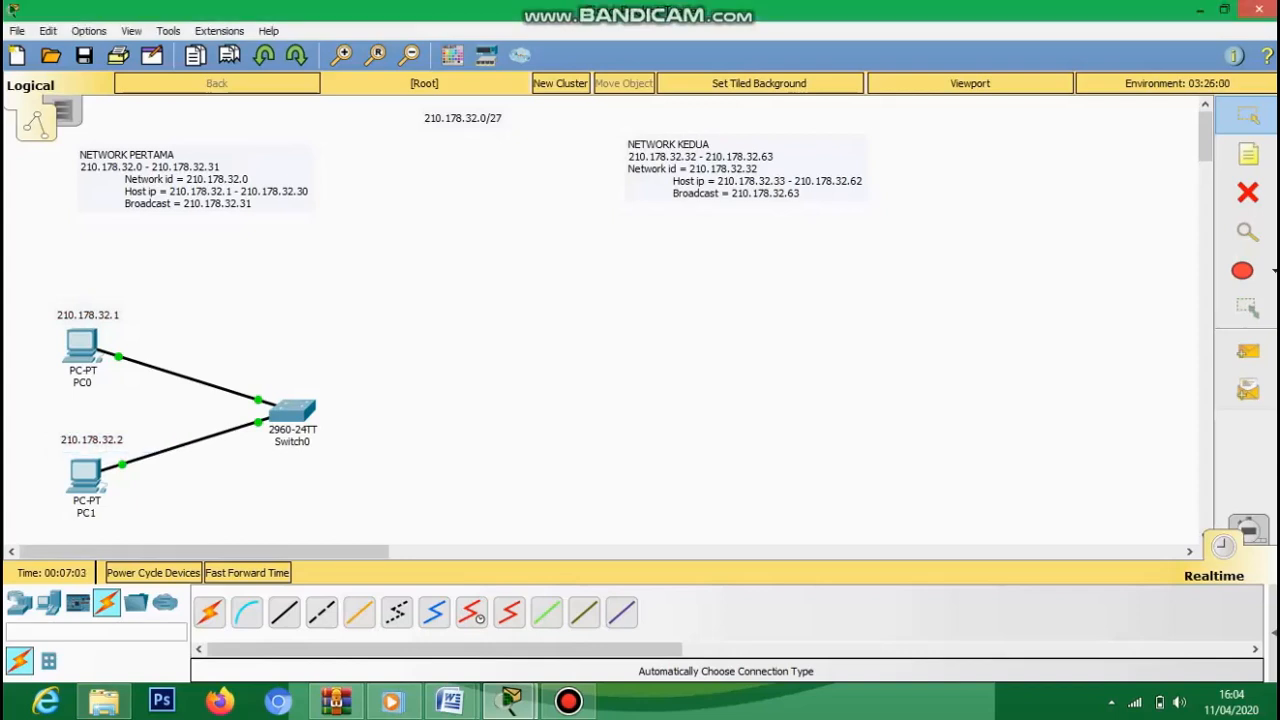
# - Set PC0's IP to 210.178.32.1 with mask 255.255.255.224
pyautogui.click(82, 346)
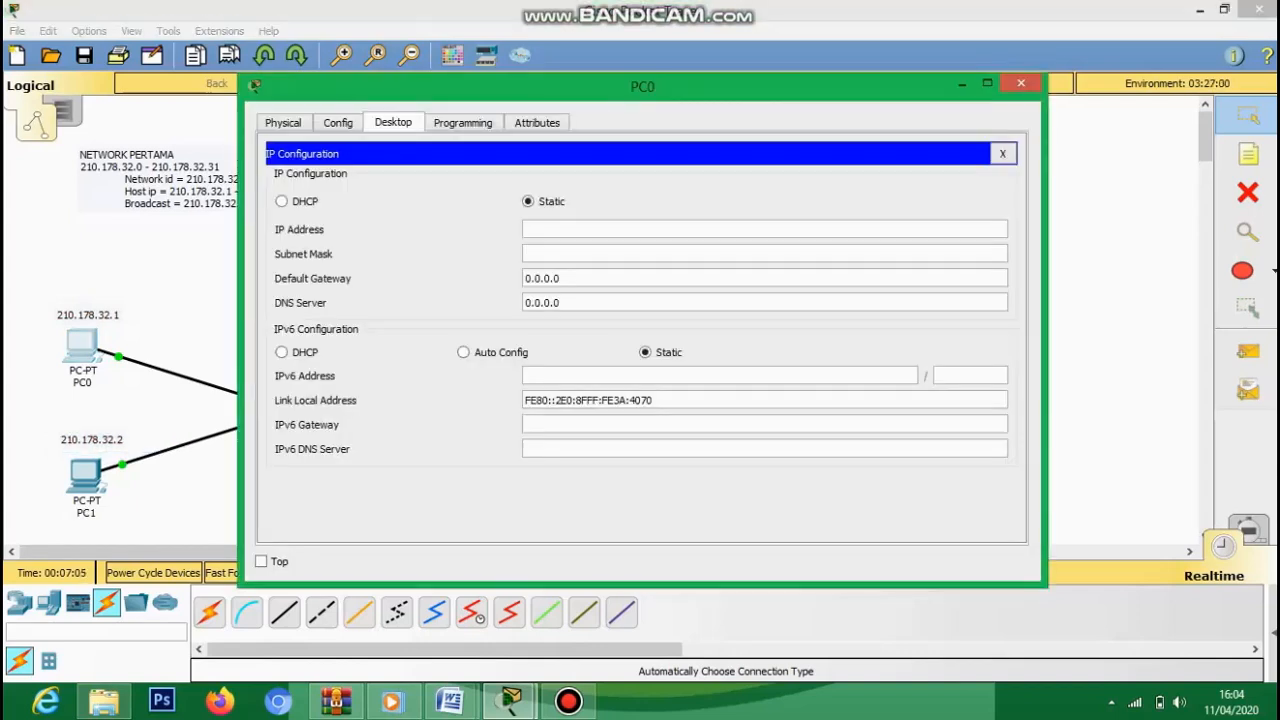
pyautogui.write('210.178.32.1')
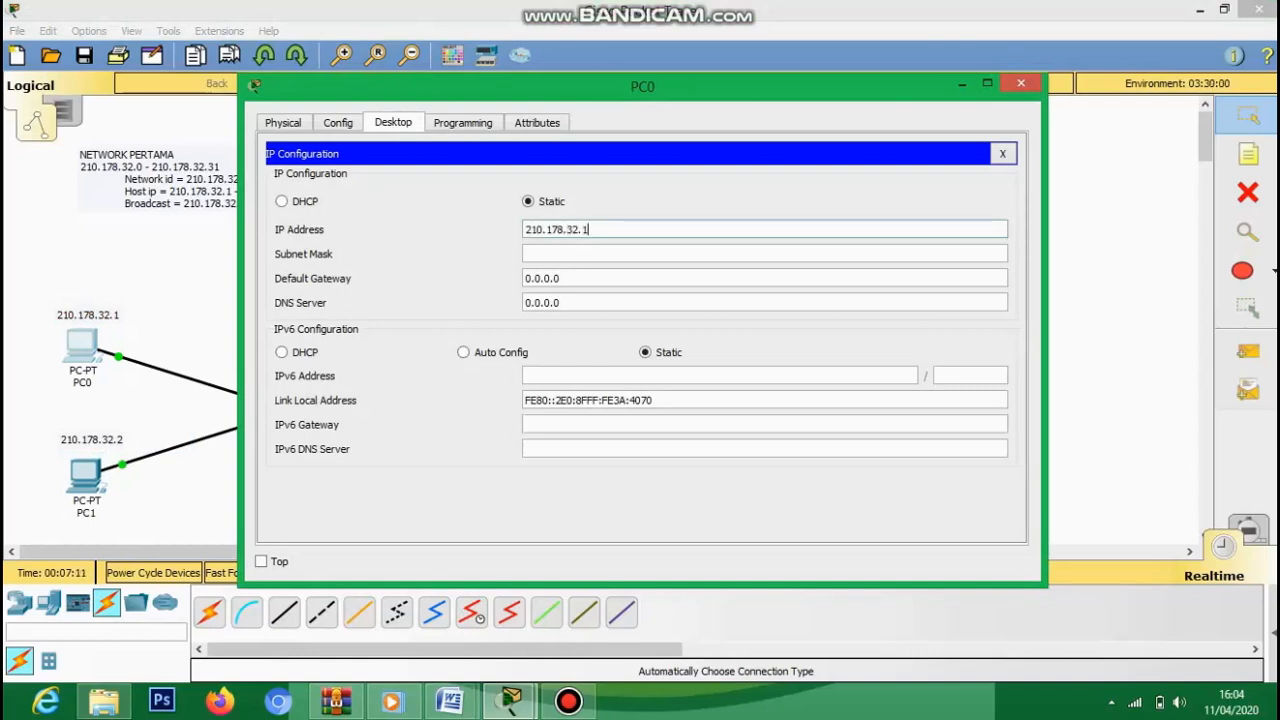
pyautogui.press('Tab')
pyautogui.press('BackSpace')
pyautogui.write('224')
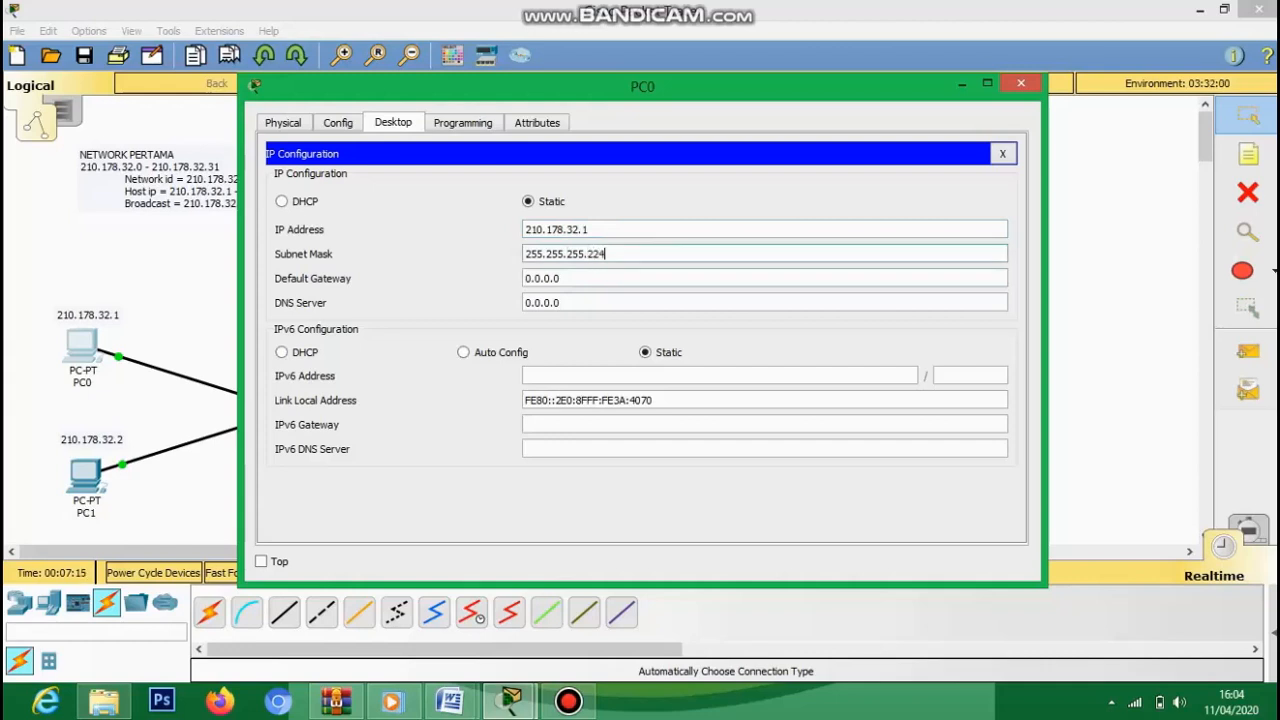
pyautogui.click(1020, 83)
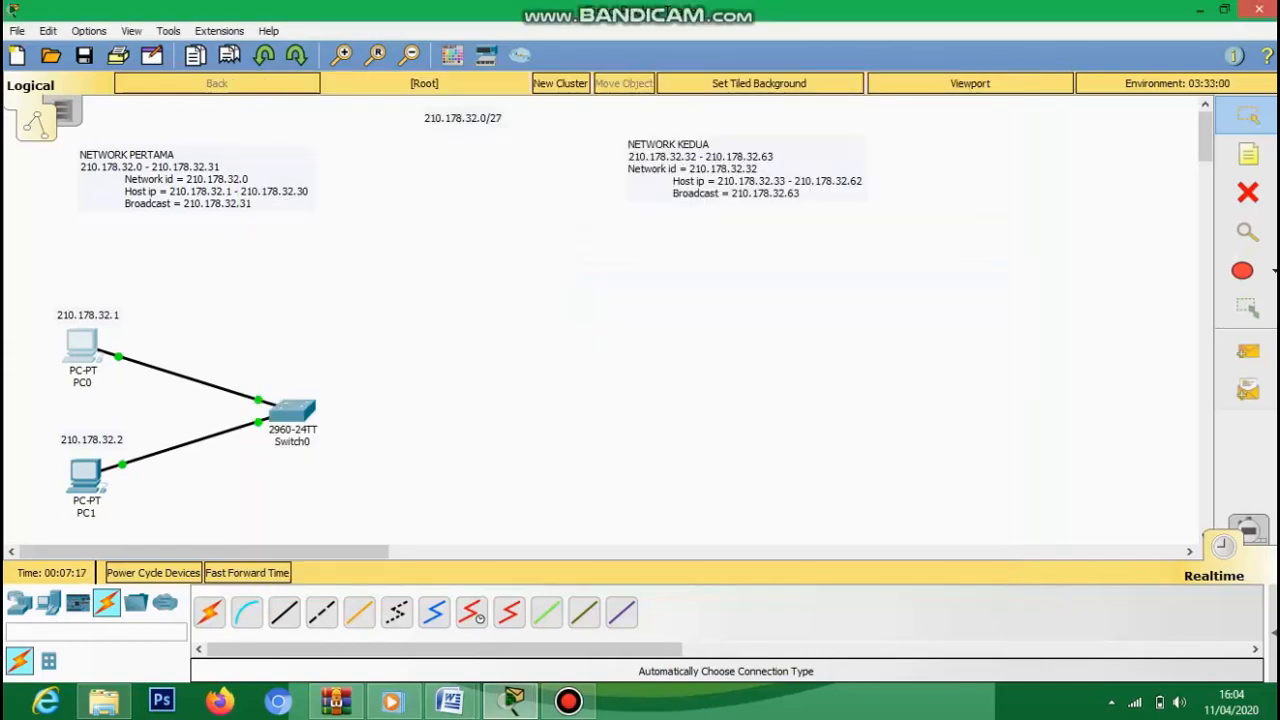
pyautogui.click(85, 475)
# - Enter IP 210.178.32.2 and mask 255.255.255.224 in PC1's IP Configuration
pyautogui.click(393, 122)
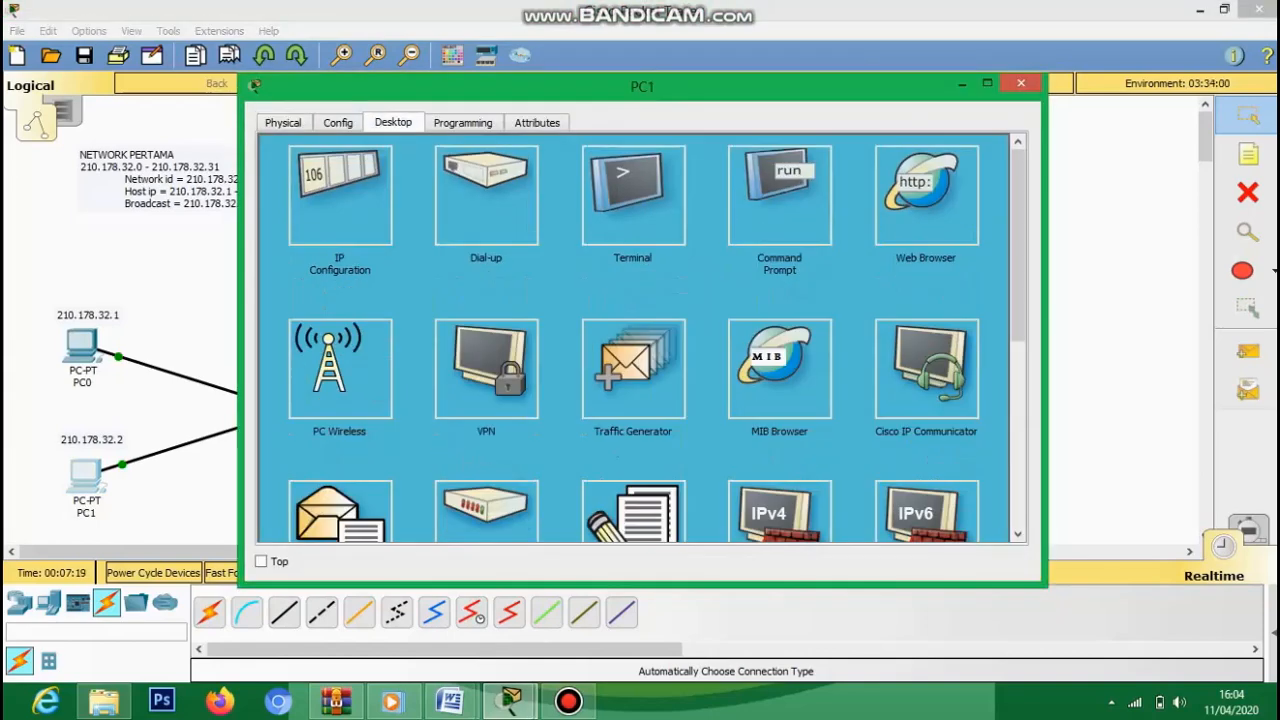
pyautogui.click(340, 195)
pyautogui.click(600, 229)
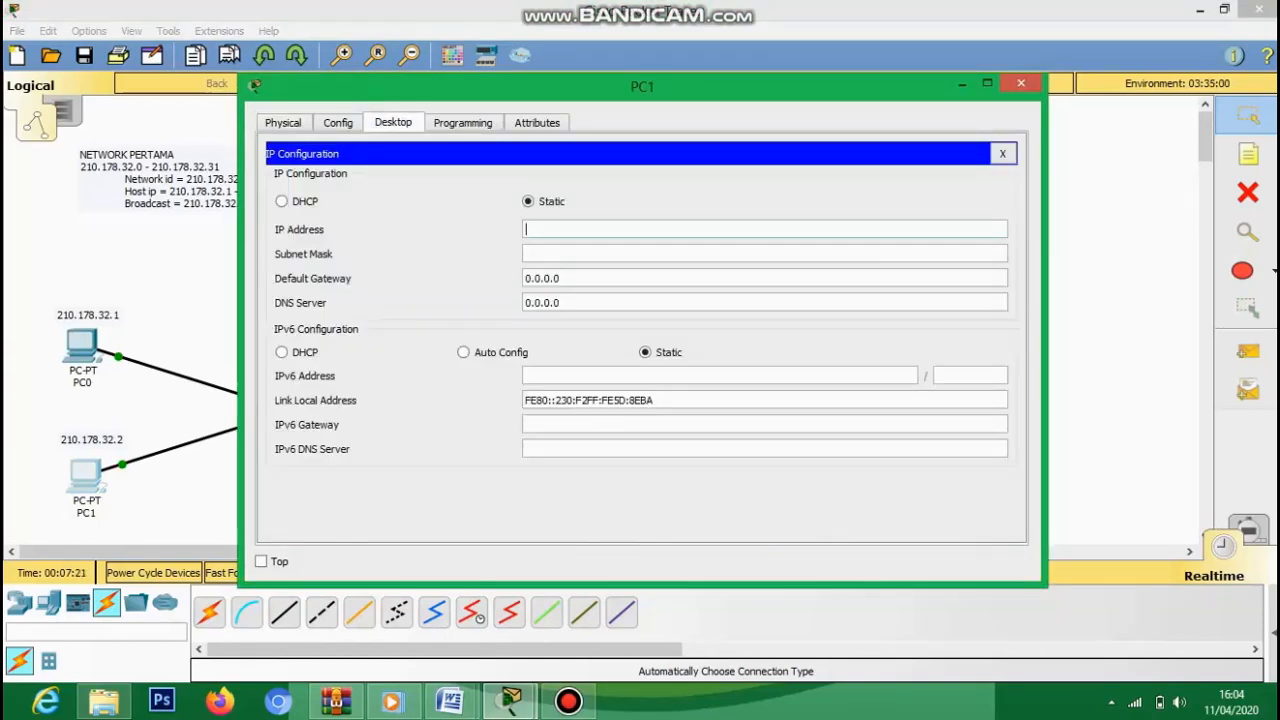
pyautogui.write('210.178.32.')
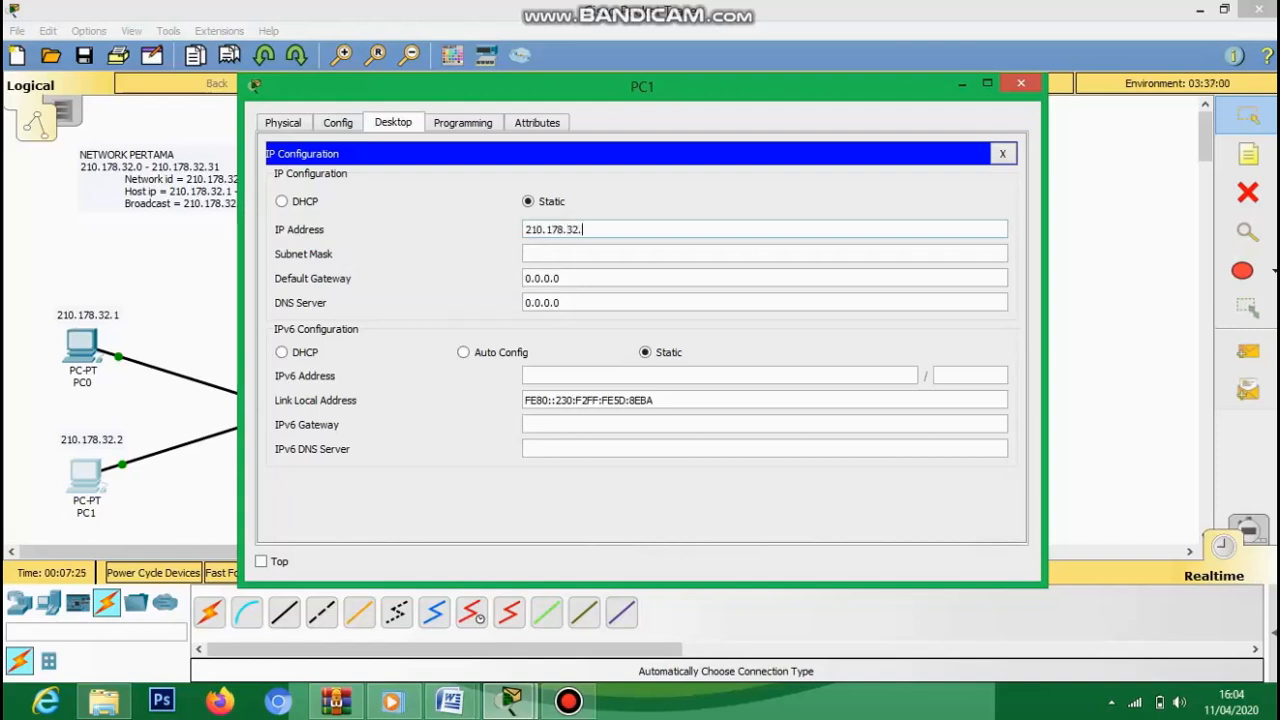
pyautogui.write('2')
pyautogui.click(600, 254)
pyautogui.press('BackSpace')
pyautogui.write('224')
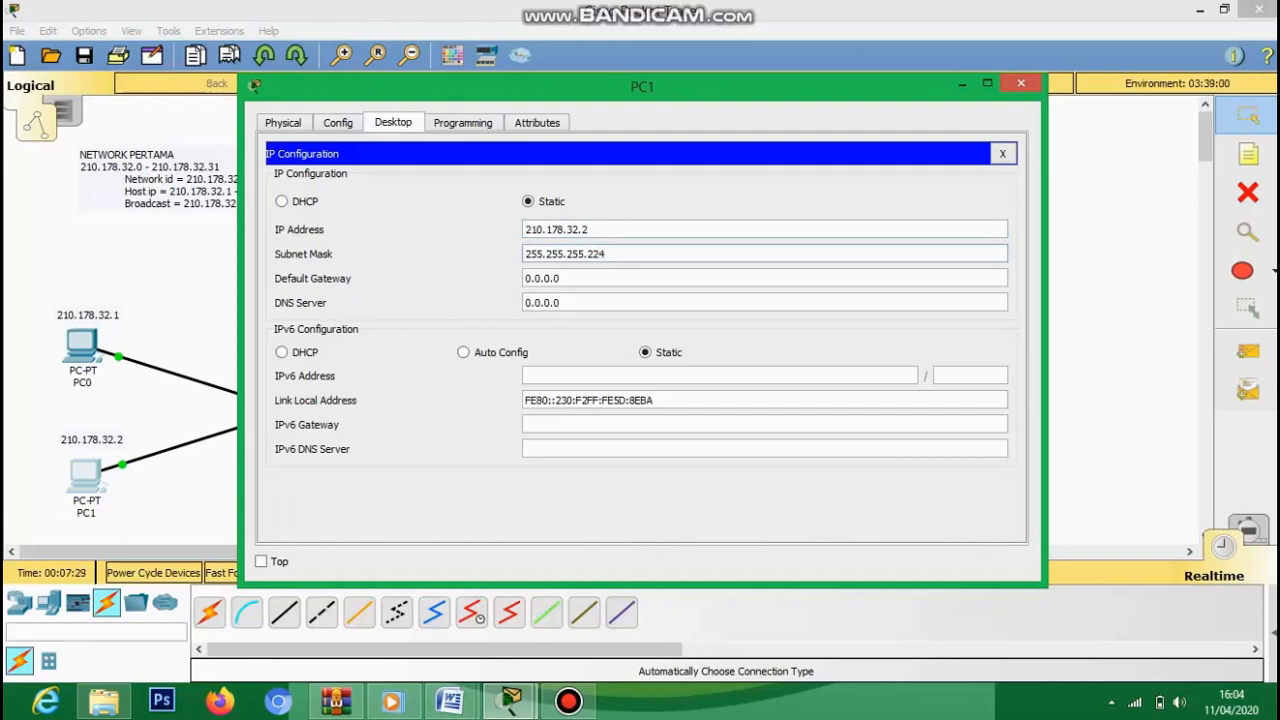
pyautogui.press('Escape')
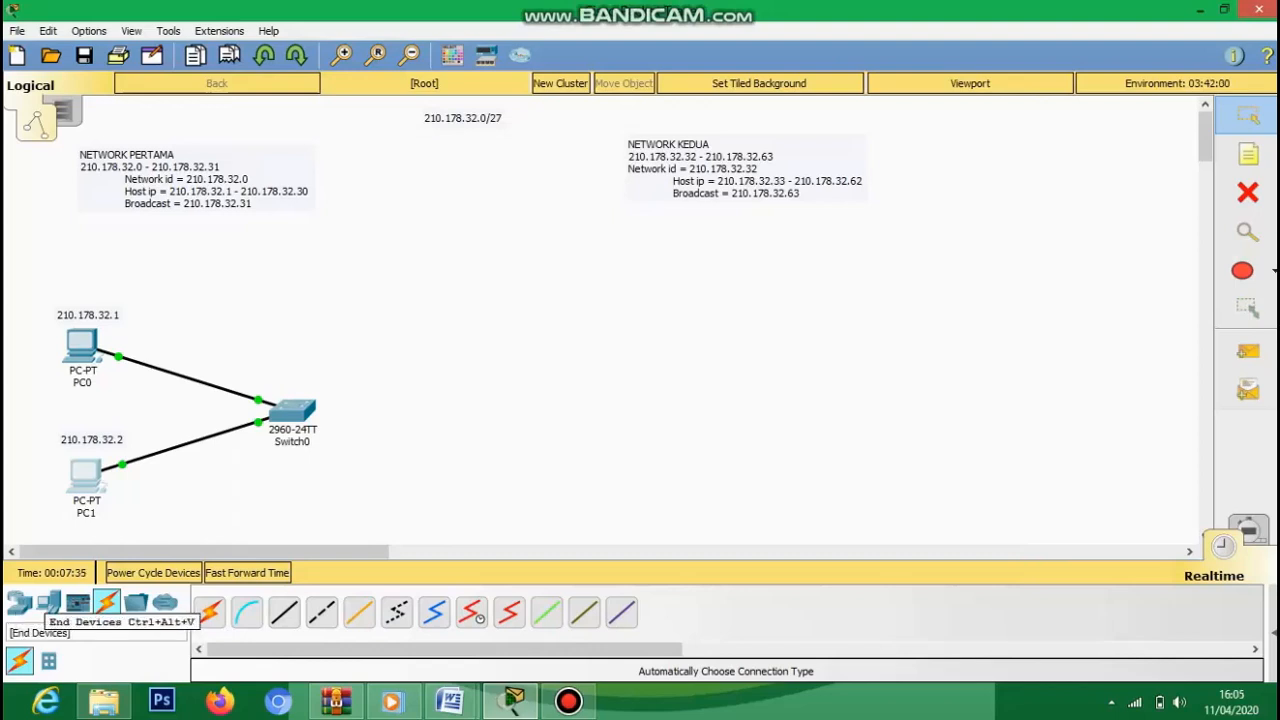
# - Place PC2, PC3 and a 2960 Switch1 under the Network kedua notes
pyautogui.click(48, 602)
pyautogui.click(209, 612)
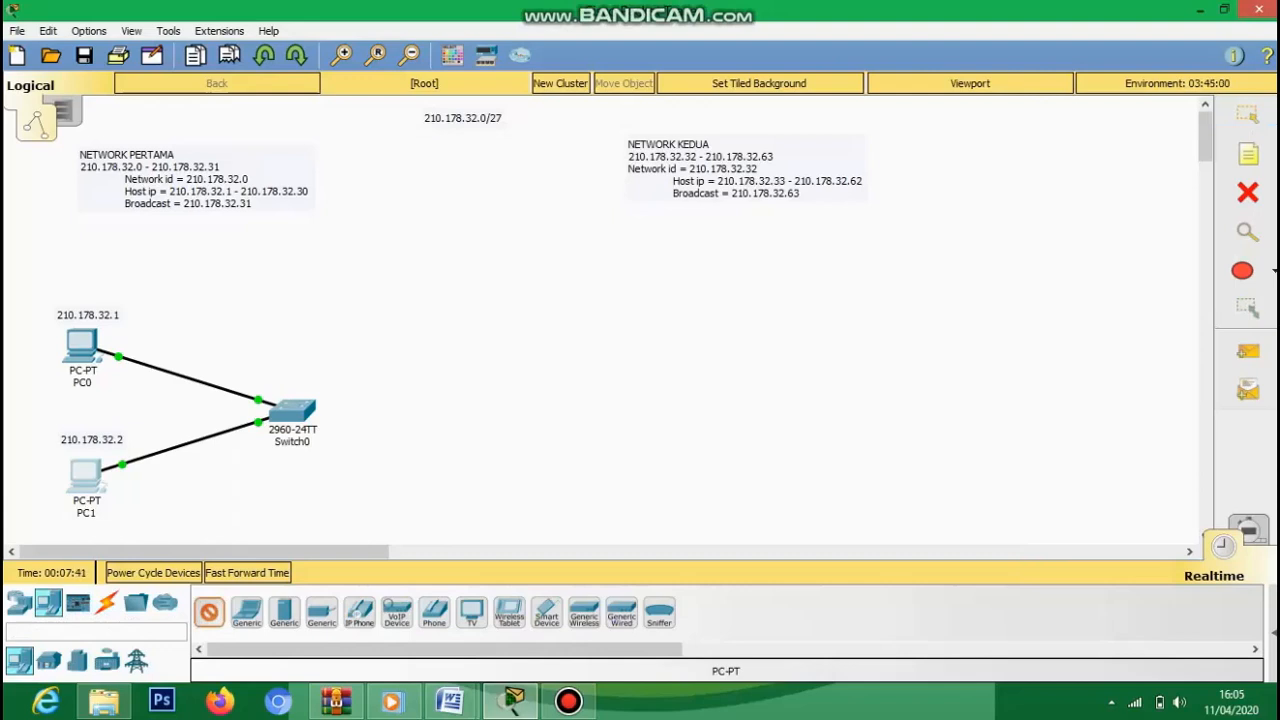
pyautogui.click(717, 345)
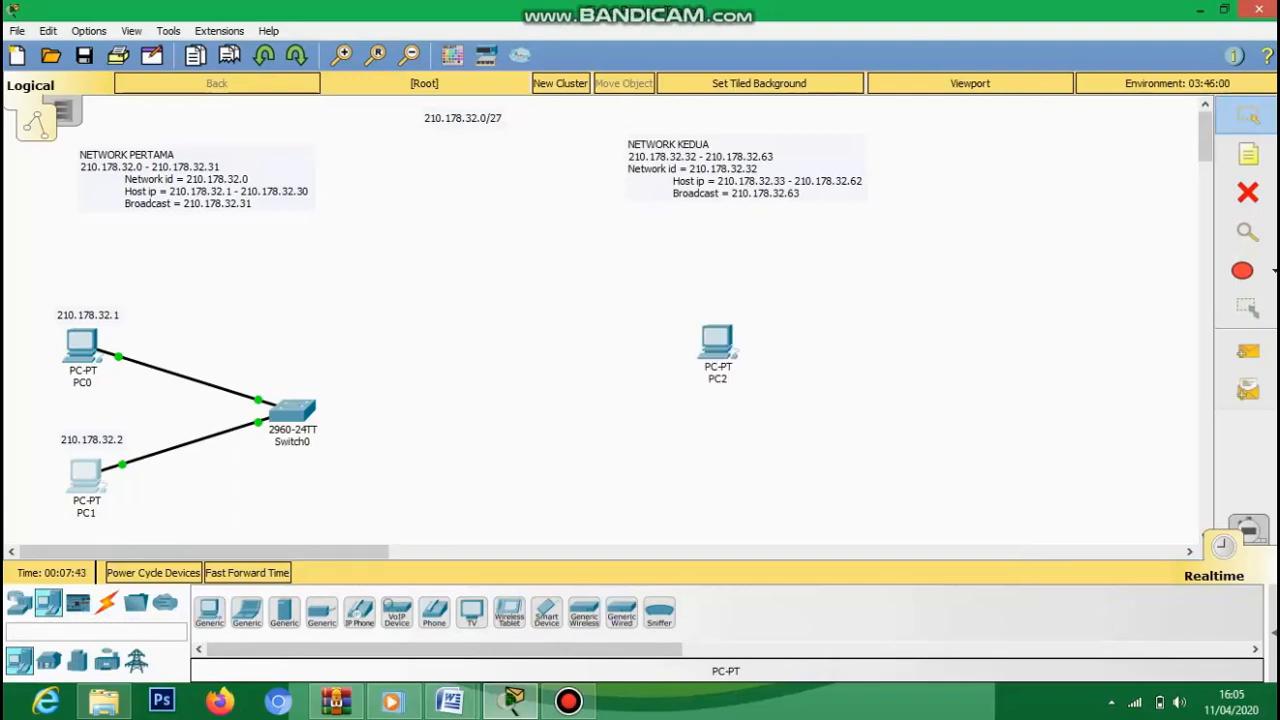
pyautogui.click(209, 612)
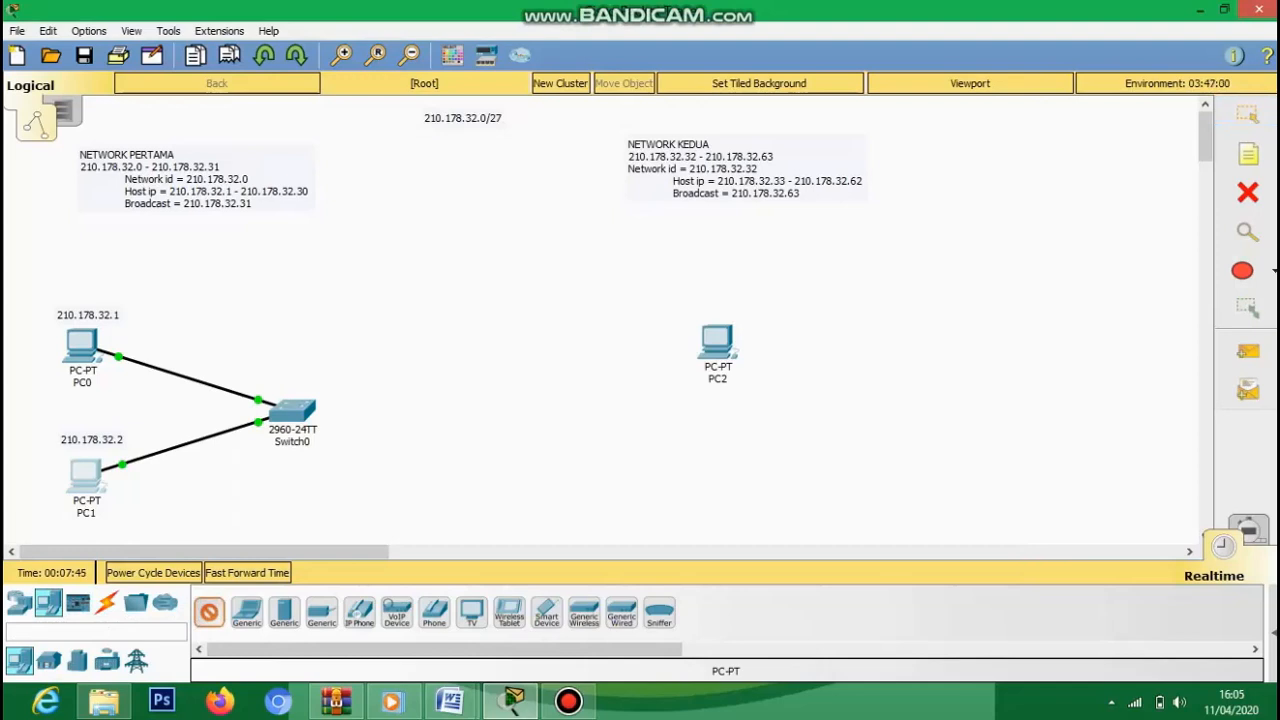
pyautogui.click(732, 485)
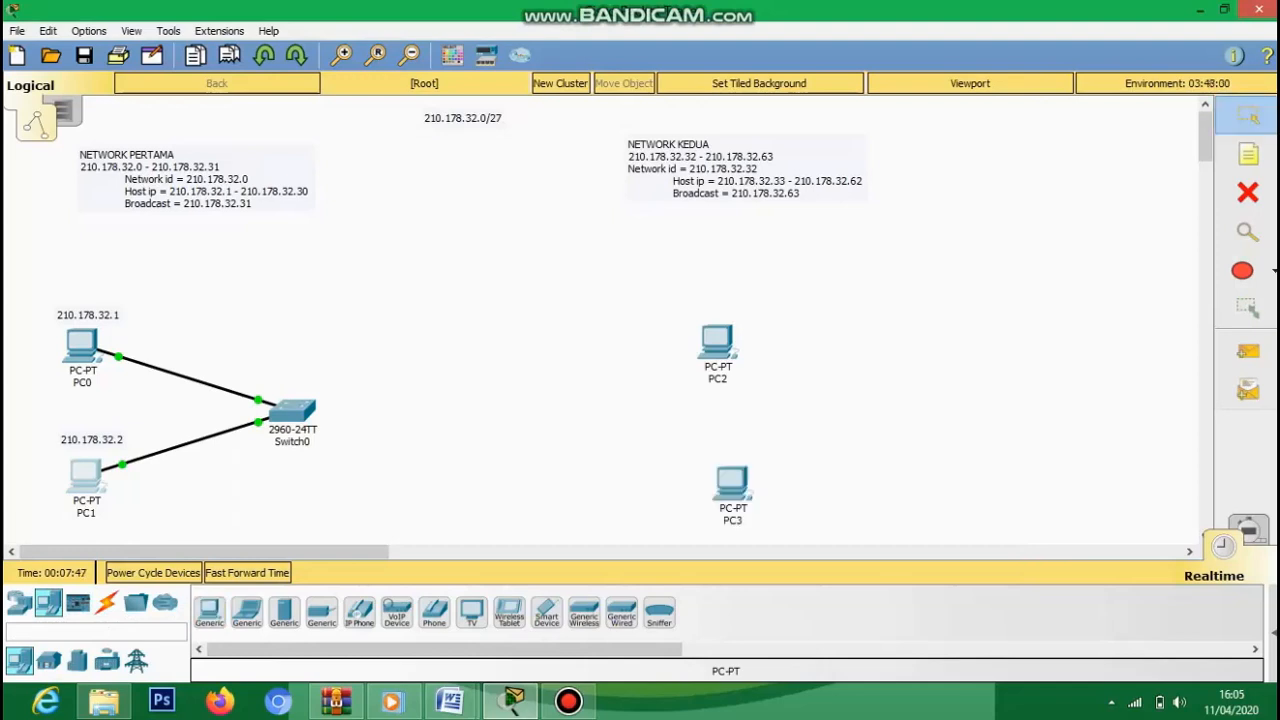
pyautogui.click(20, 602)
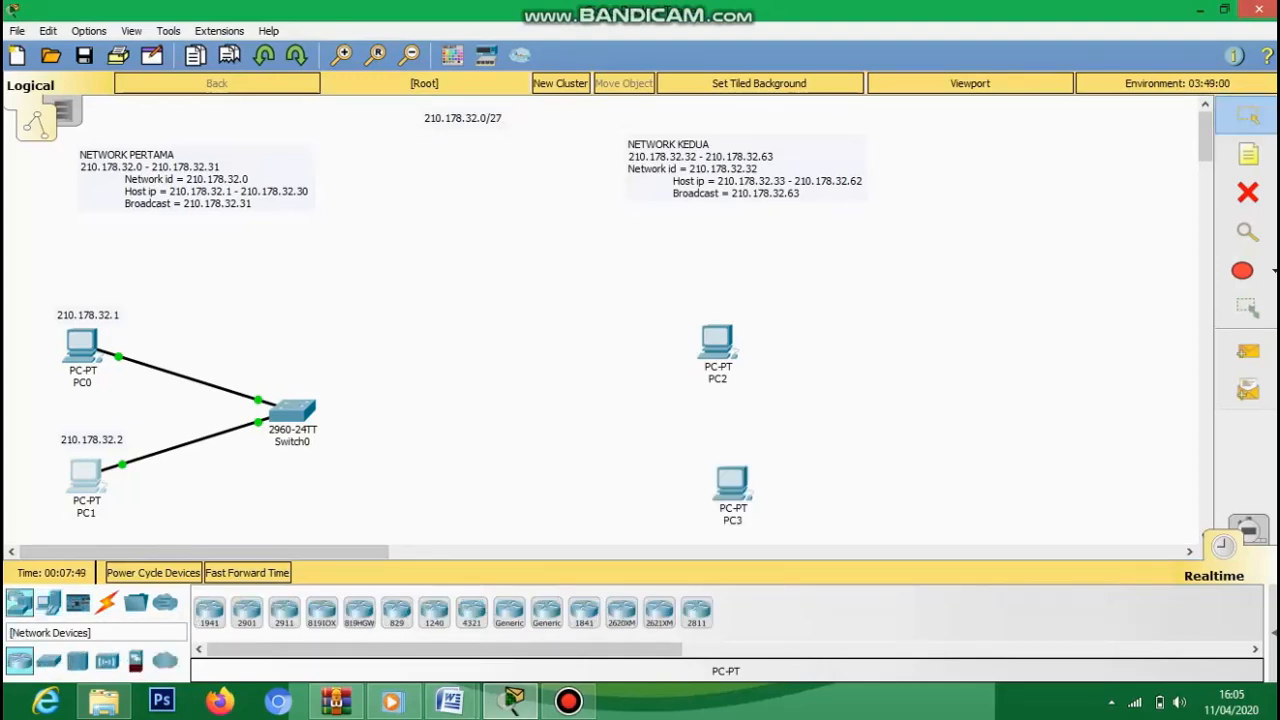
pyautogui.click(49, 661)
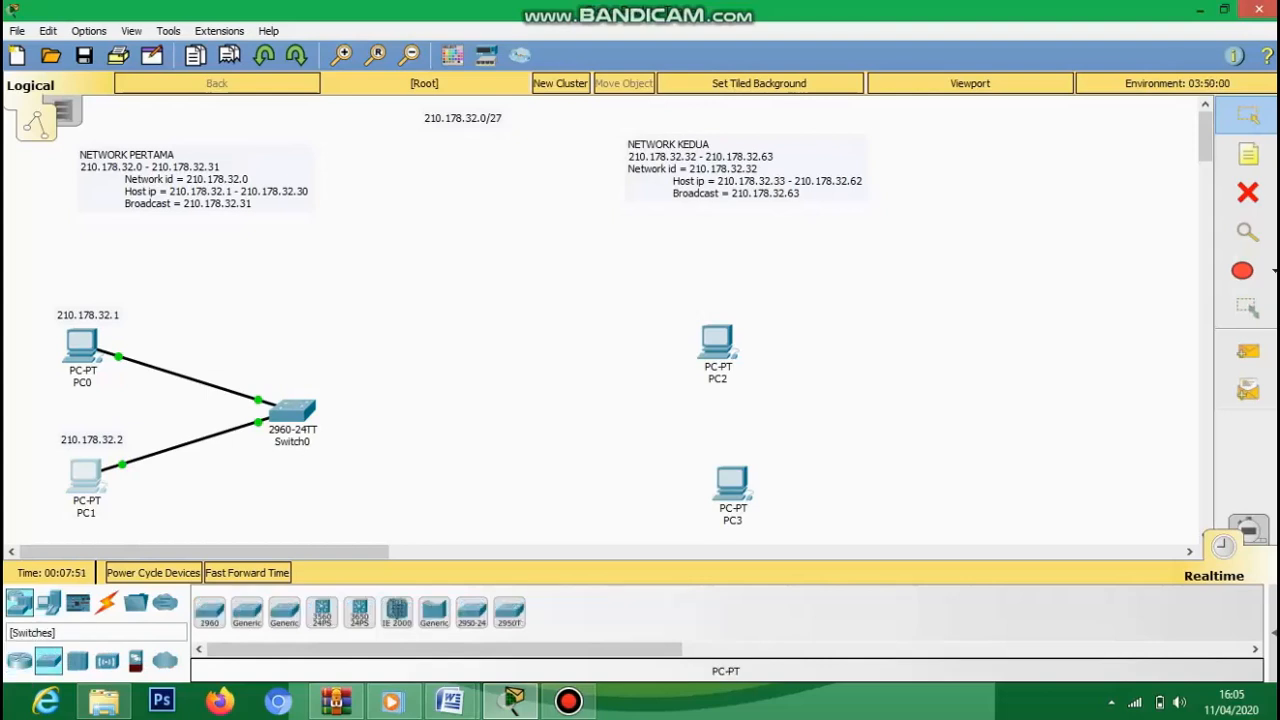
pyautogui.click(209, 612)
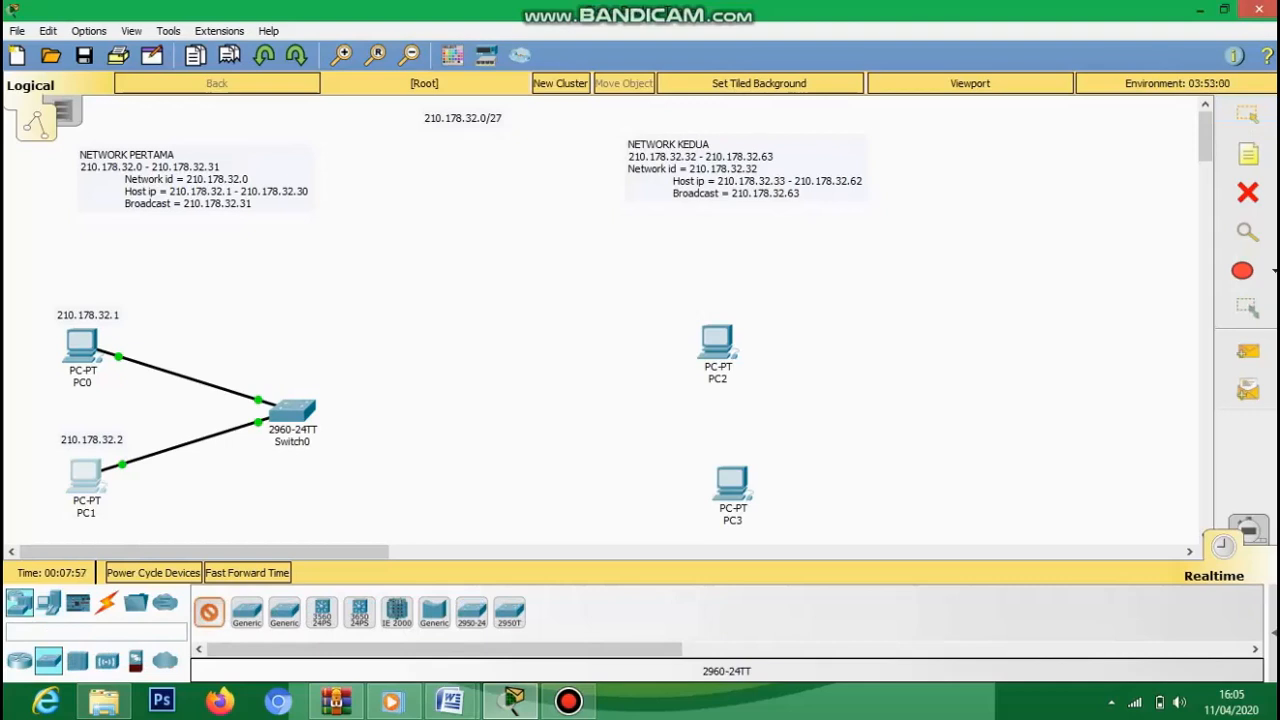
pyautogui.click(557, 414)
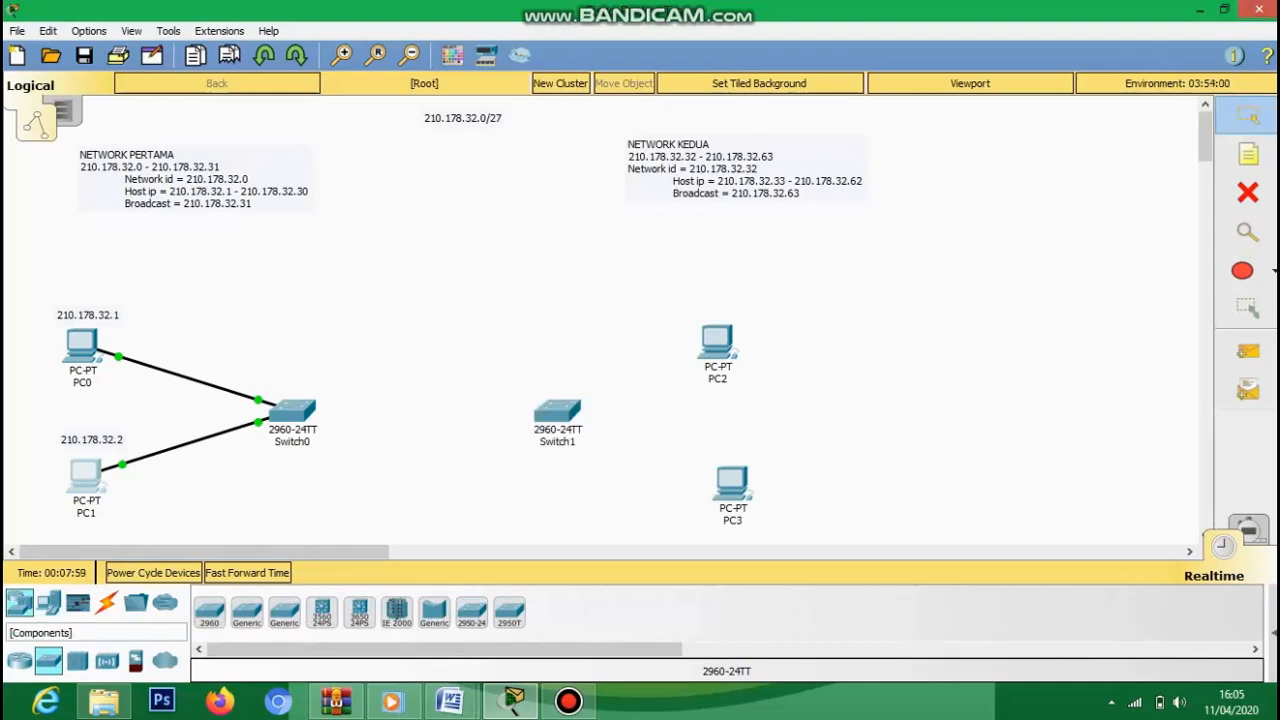
# - Cable PC2 and PC3 to Switch1 using automatic connections
pyautogui.click(106, 603)
pyautogui.click(209, 612)
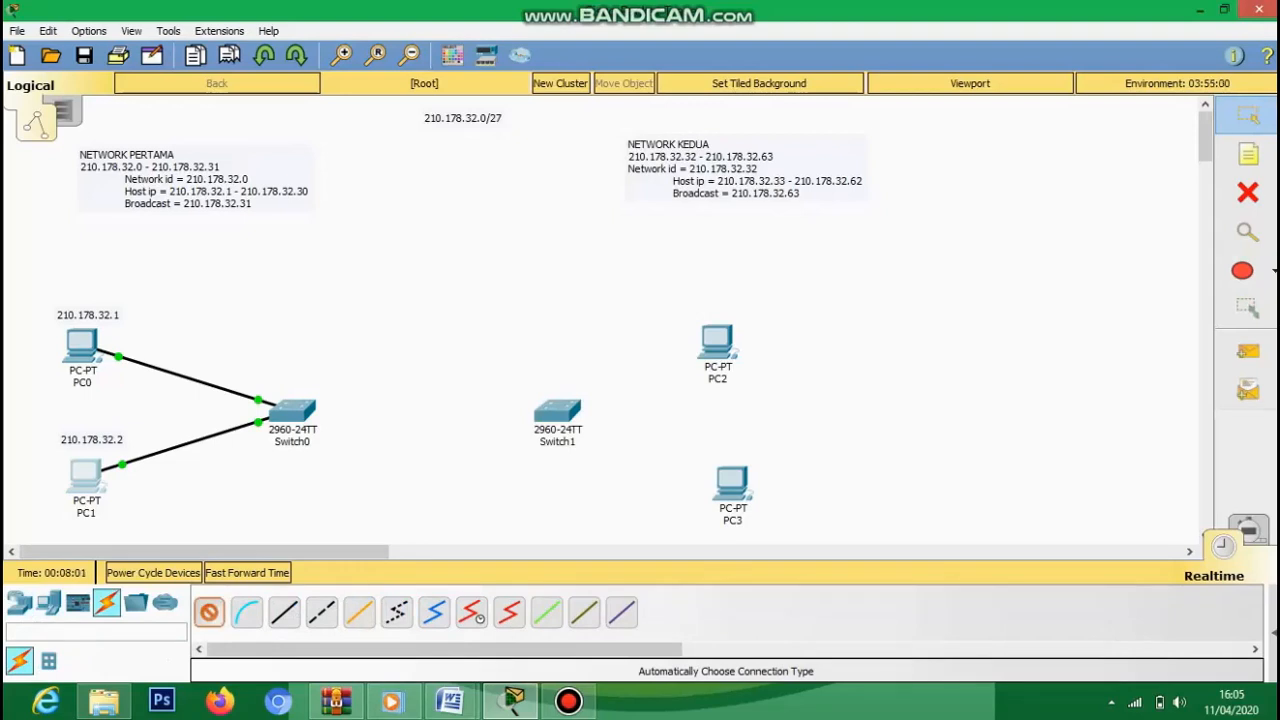
pyautogui.click(717, 342)
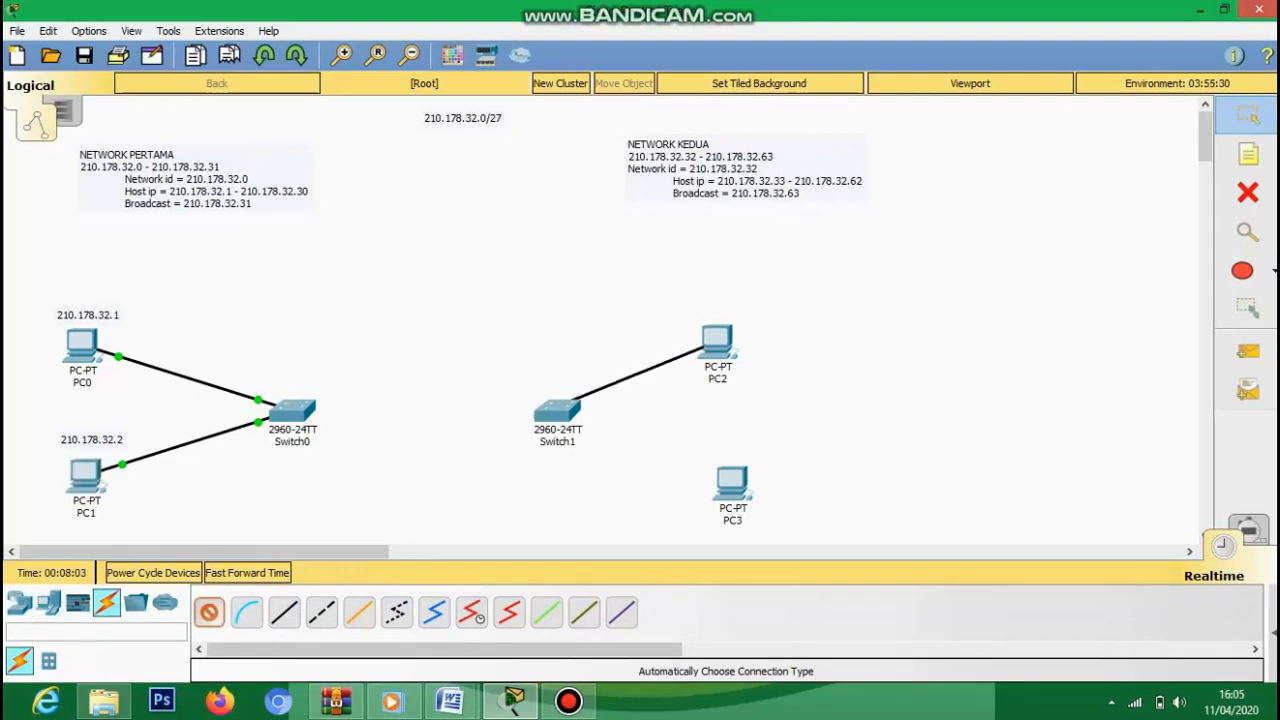
pyautogui.click(566, 406)
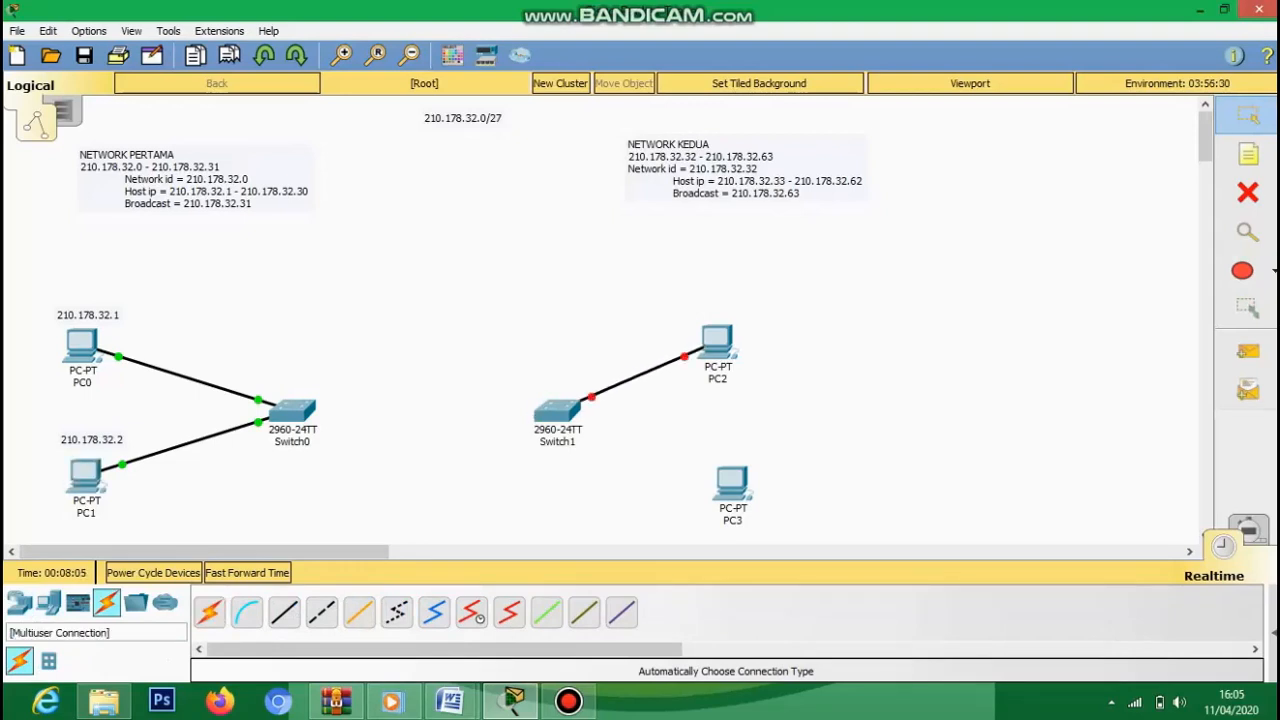
pyautogui.click(209, 612)
pyautogui.click(732, 484)
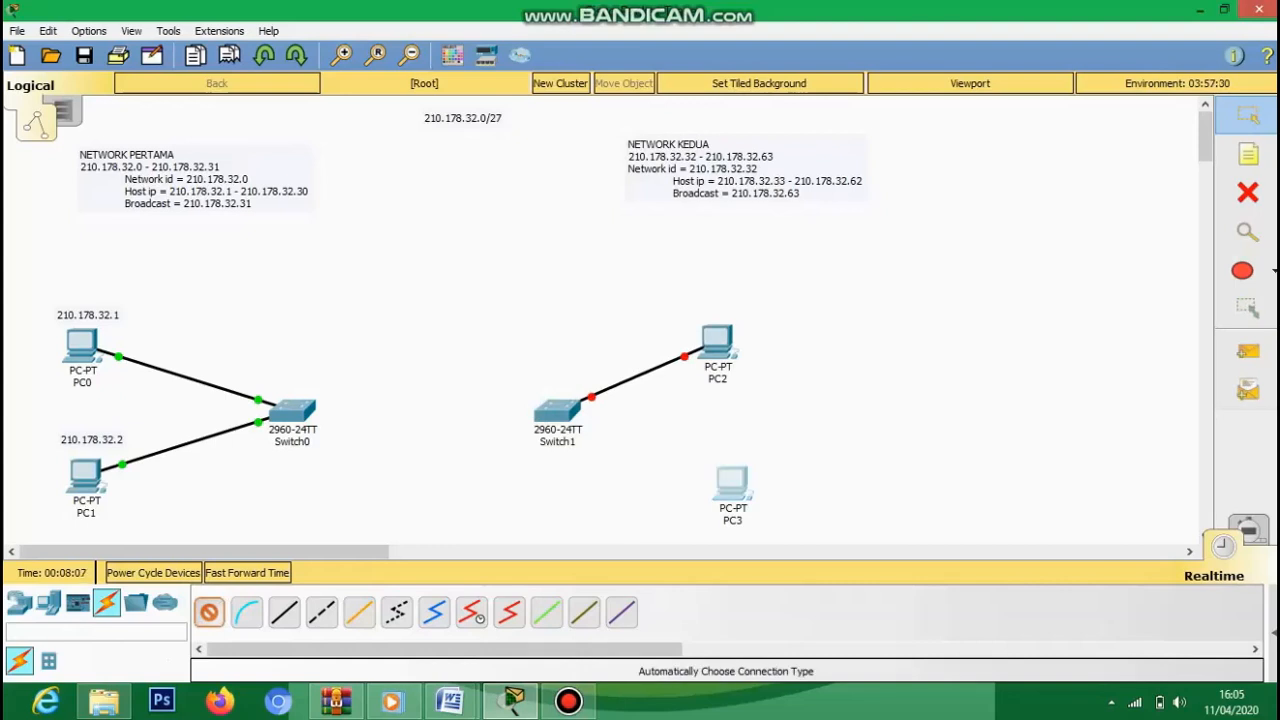
pyautogui.click(568, 418)
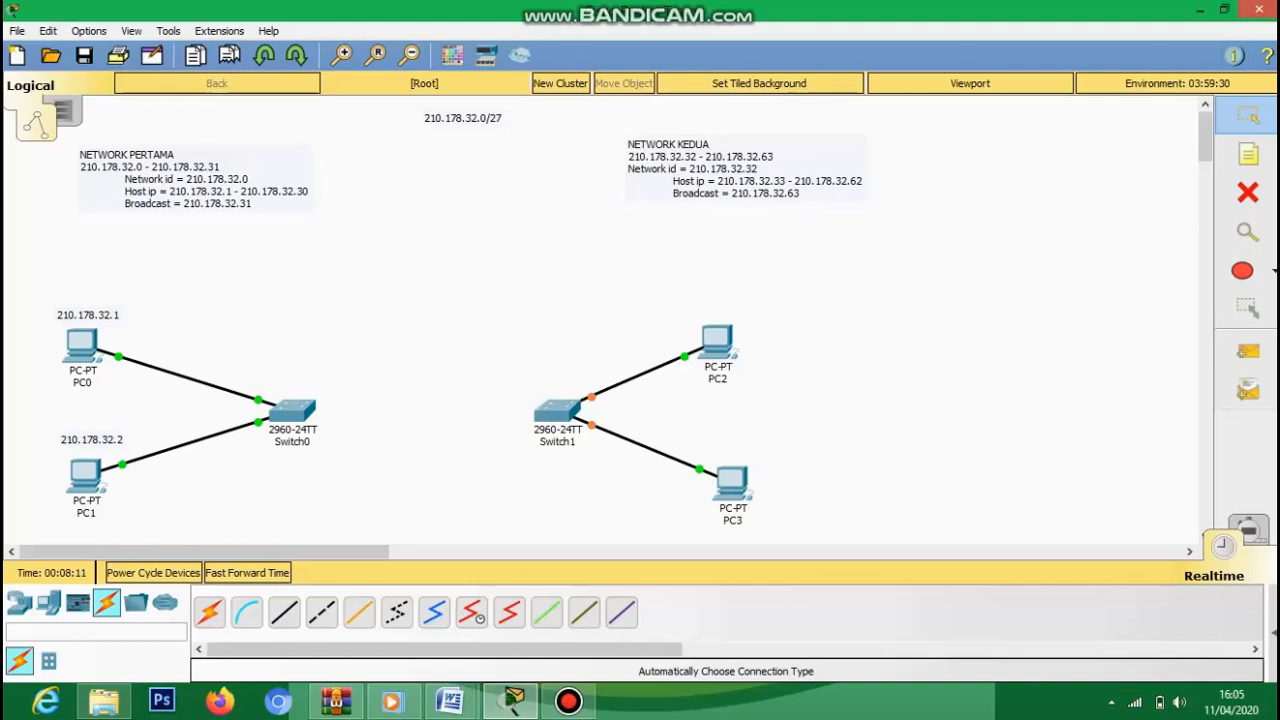
# - Add a note reading 210.178.32.33 above PC2
pyautogui.click(717, 342)
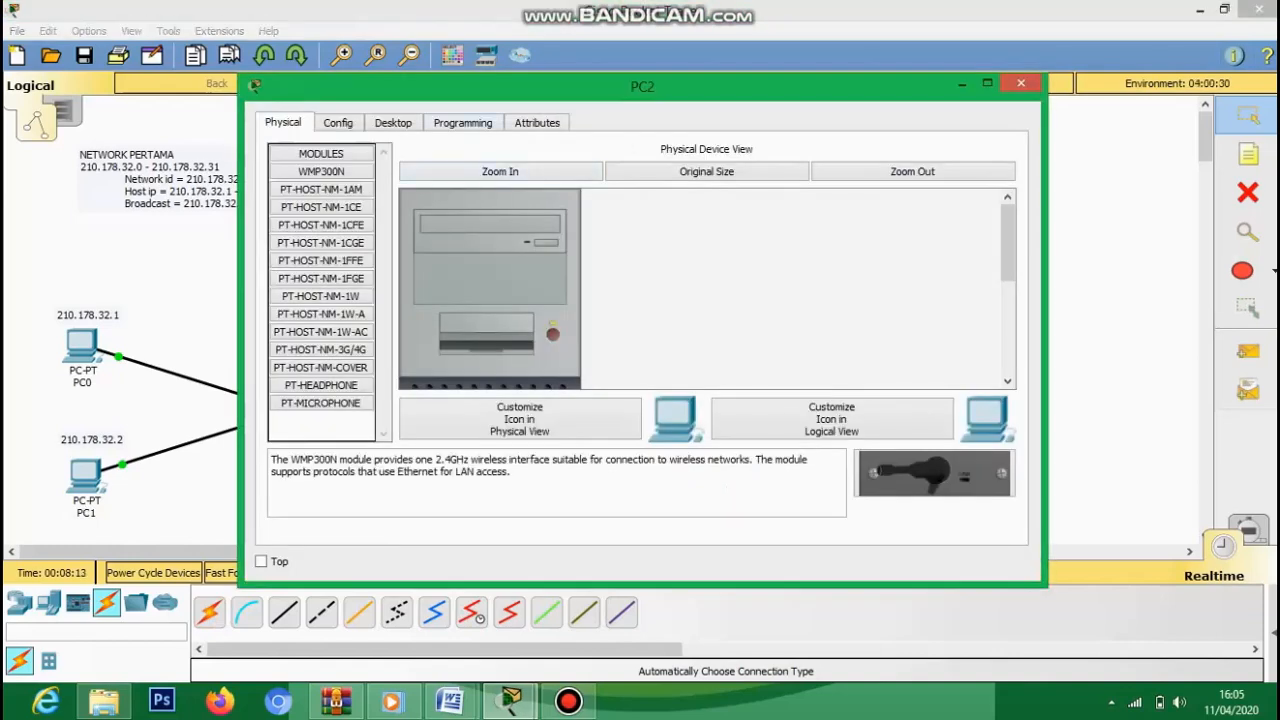
pyautogui.click(393, 123)
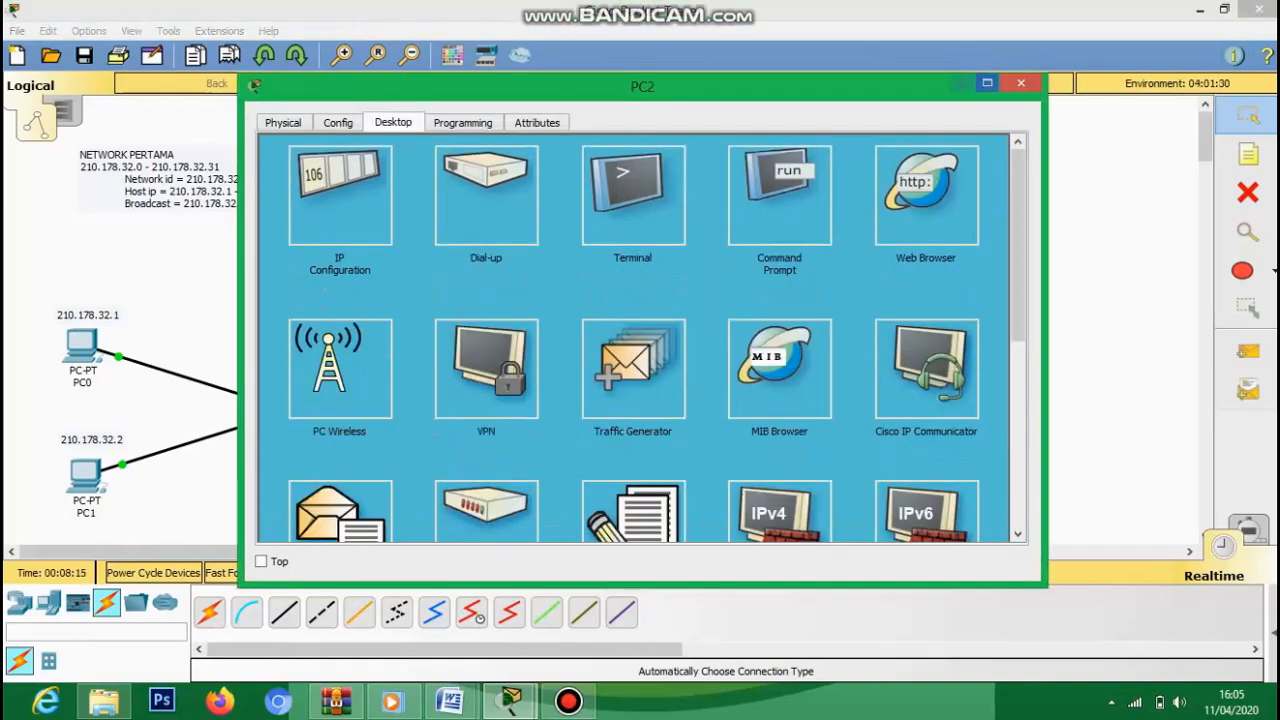
pyautogui.click(1020, 83)
pyautogui.click(1248, 154)
pyautogui.click(699, 303)
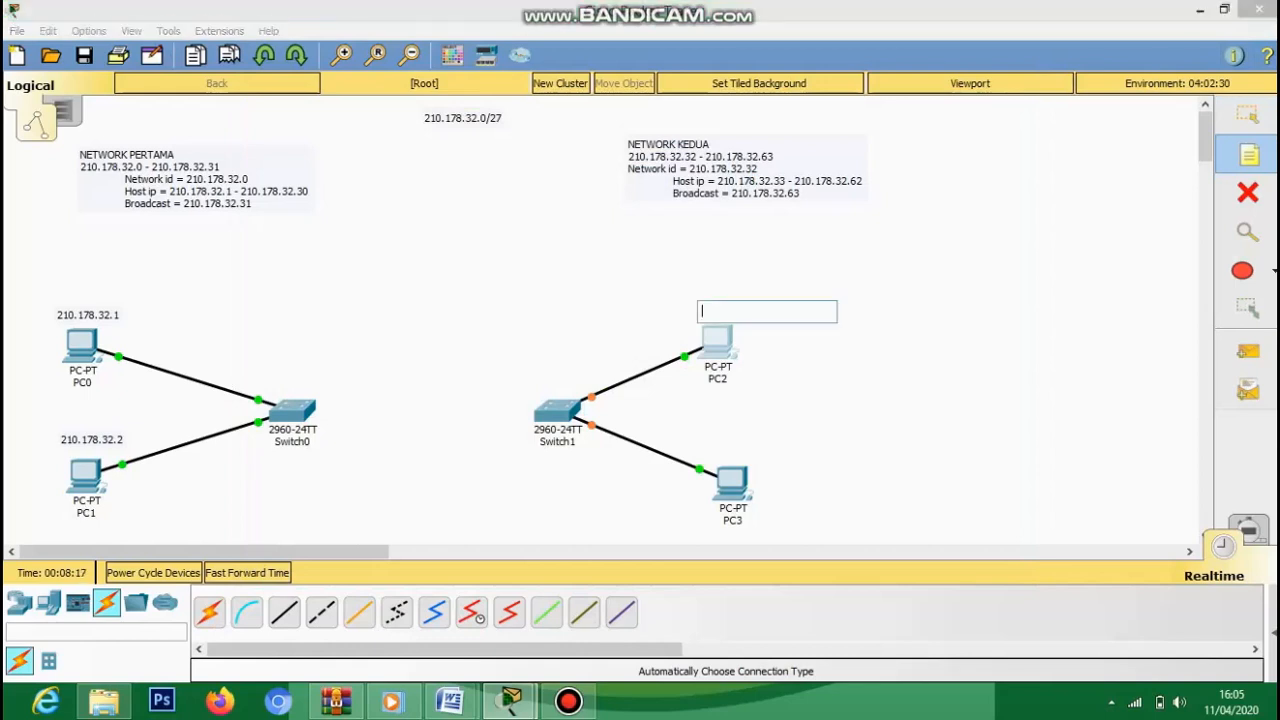
pyautogui.write('210.17')
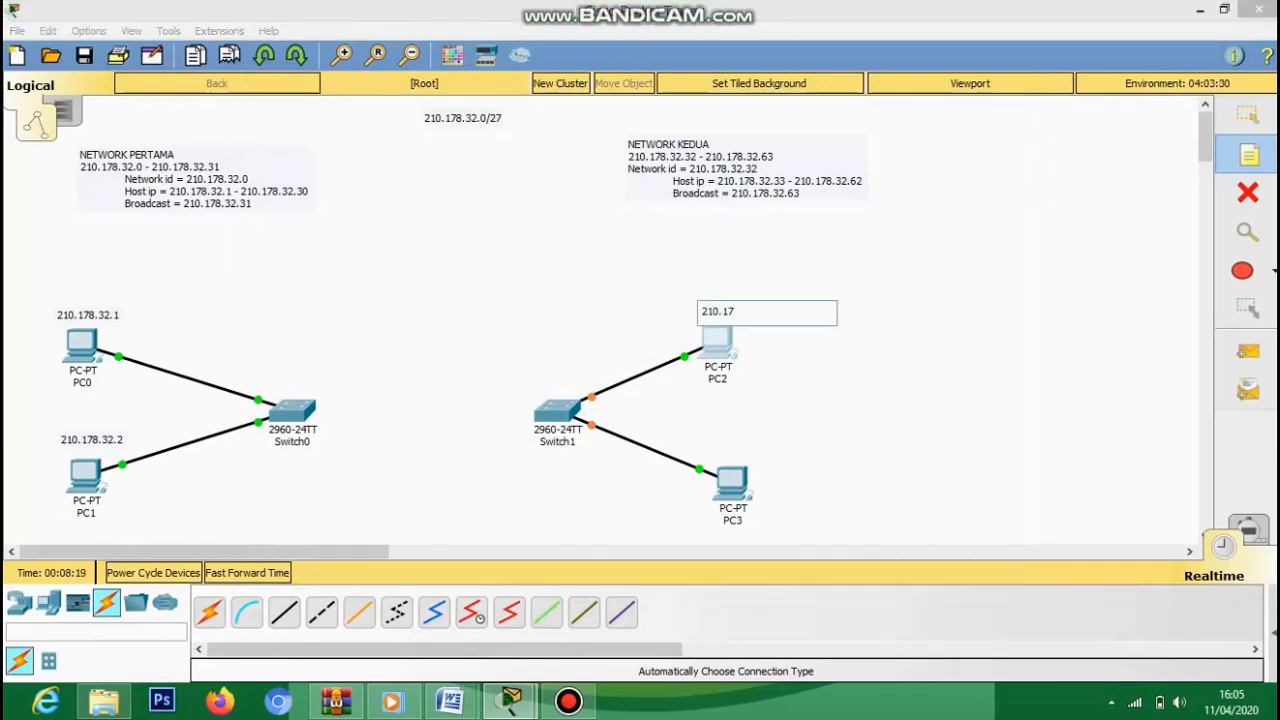
pyautogui.write('8.32.33')
# - Add a note reading 210.178.32.34 above PC3 and adjust its position
pyautogui.click(714, 449)
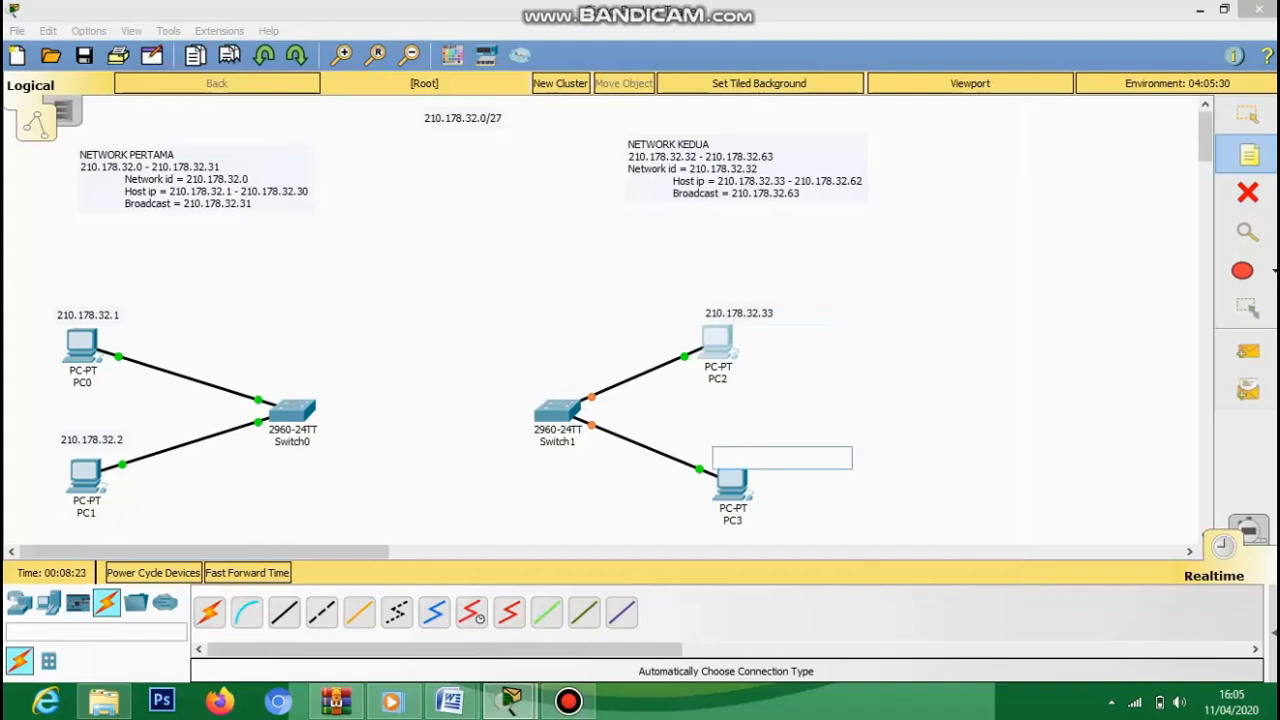
pyautogui.write('210.178.32.34')
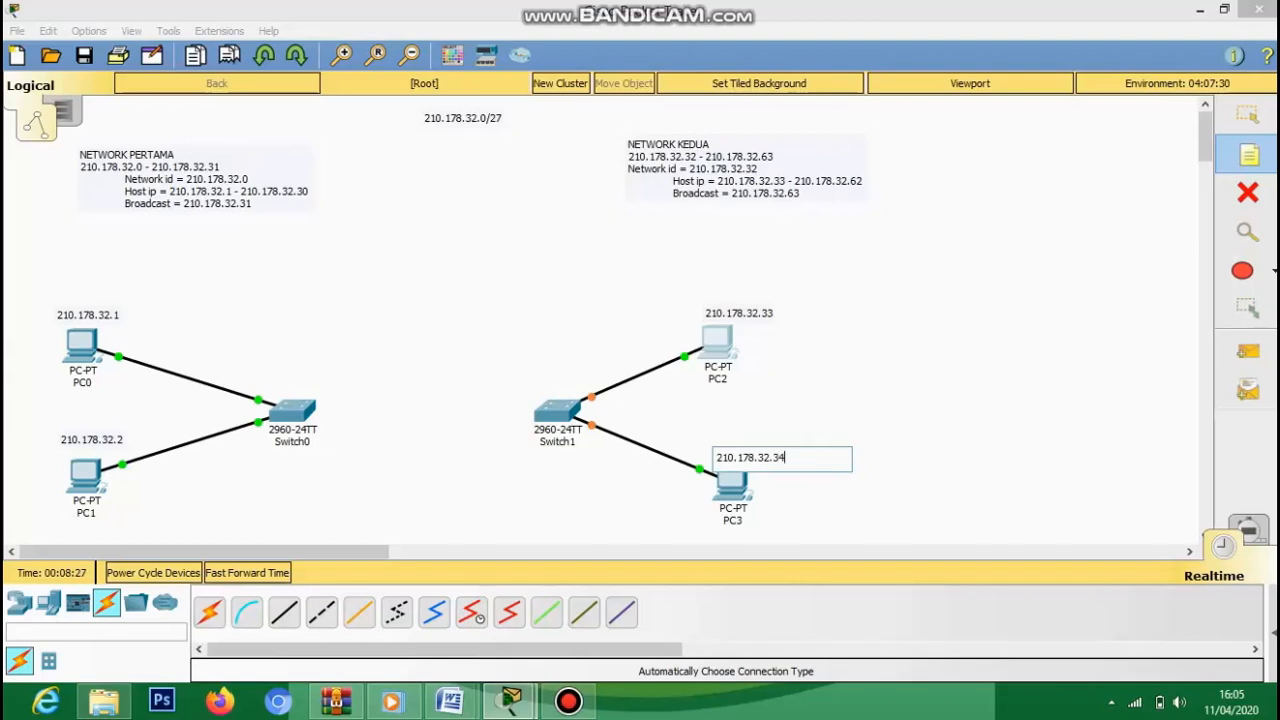
pyautogui.click(880, 453)
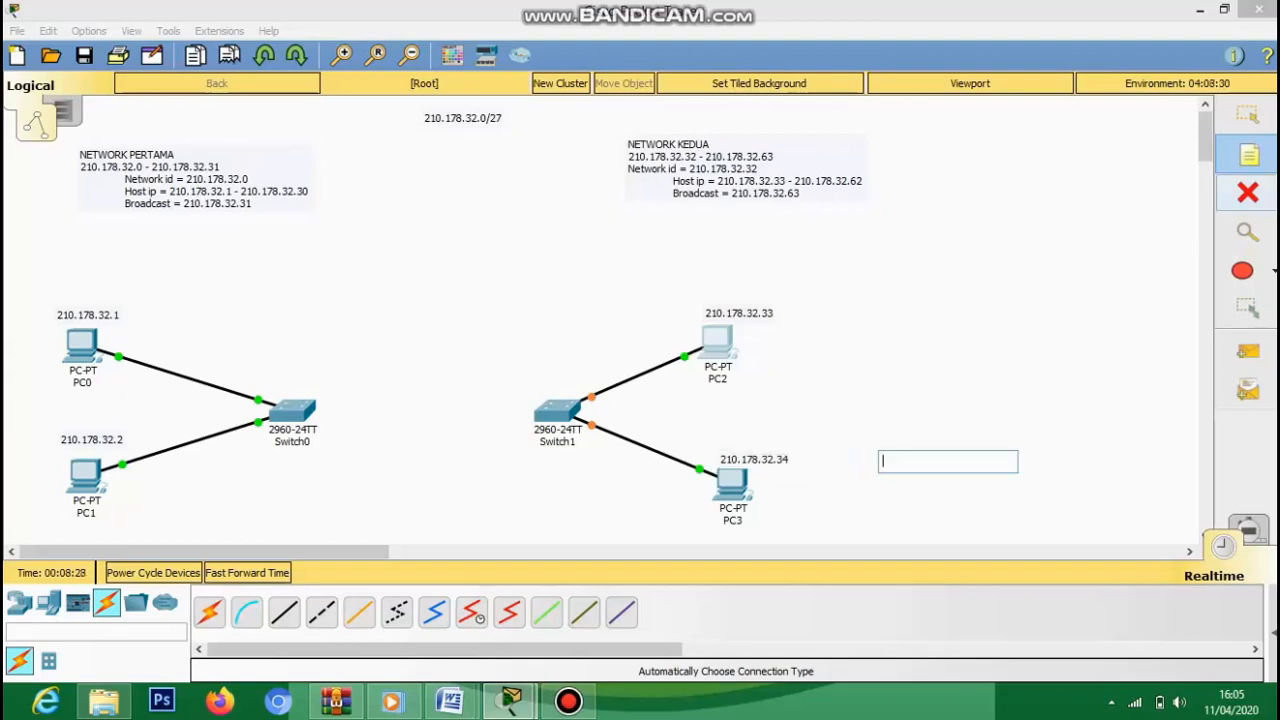
pyautogui.click(1247, 115)
pyautogui.moveTo(754, 460); pyautogui.dragTo(754, 452)
pyautogui.click(888, 453)
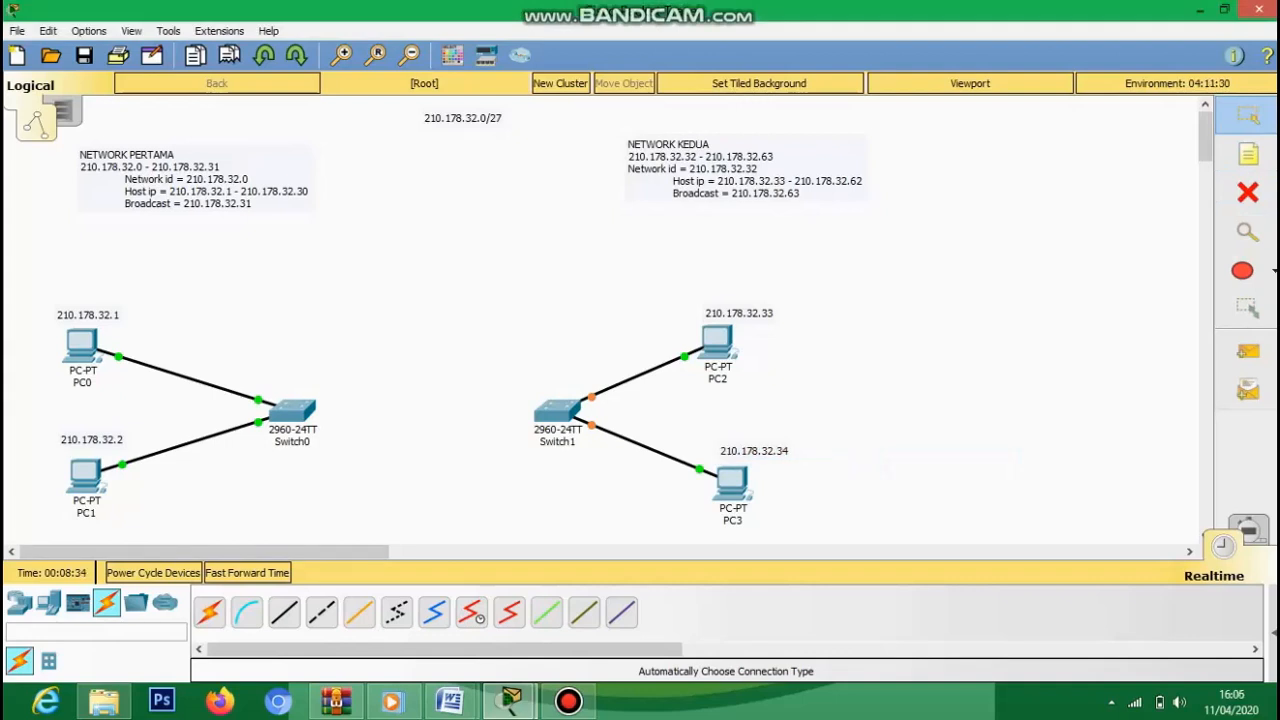
pyautogui.click(717, 343)
# - Set PC2's IP to 210.178.32.33 with mask 255.255.255.224
pyautogui.click(340, 196)
pyautogui.click(600, 229)
pyautogui.write('210.178.32.33')
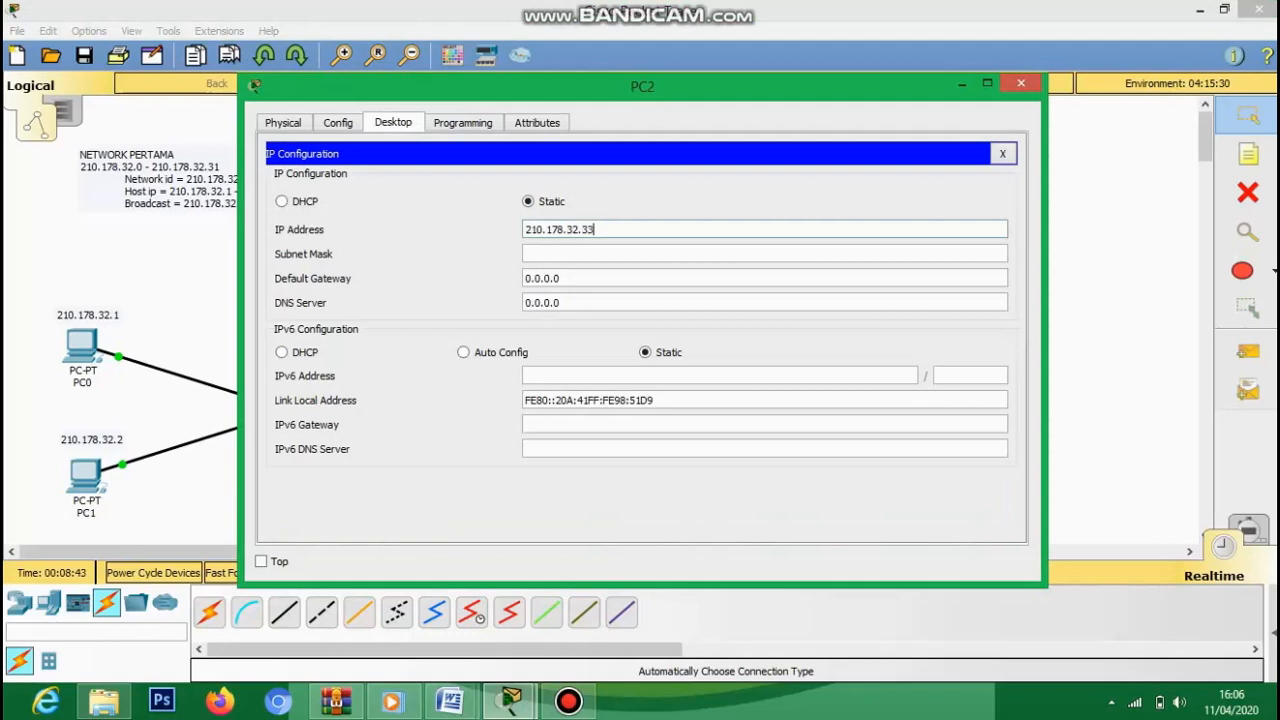
pyautogui.press('Tab')
pyautogui.press('Right')
pyautogui.press('BackSpace')
pyautogui.write('224')
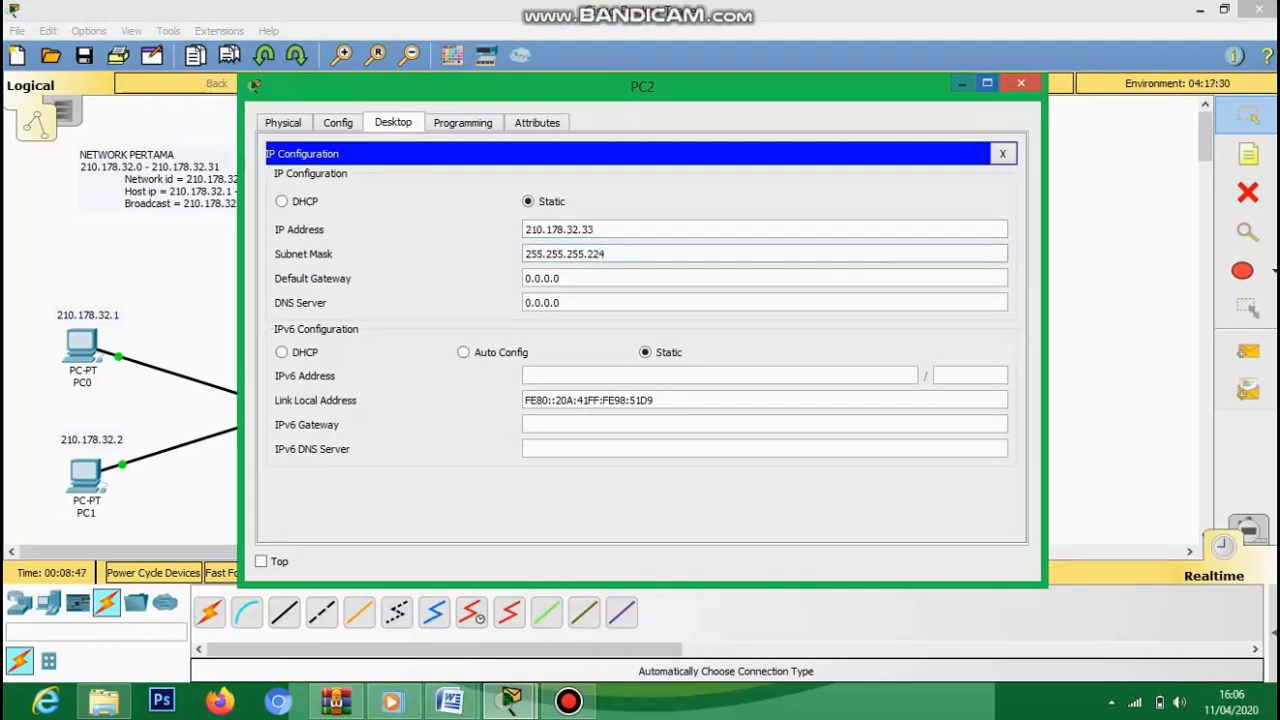
pyautogui.click(1020, 83)
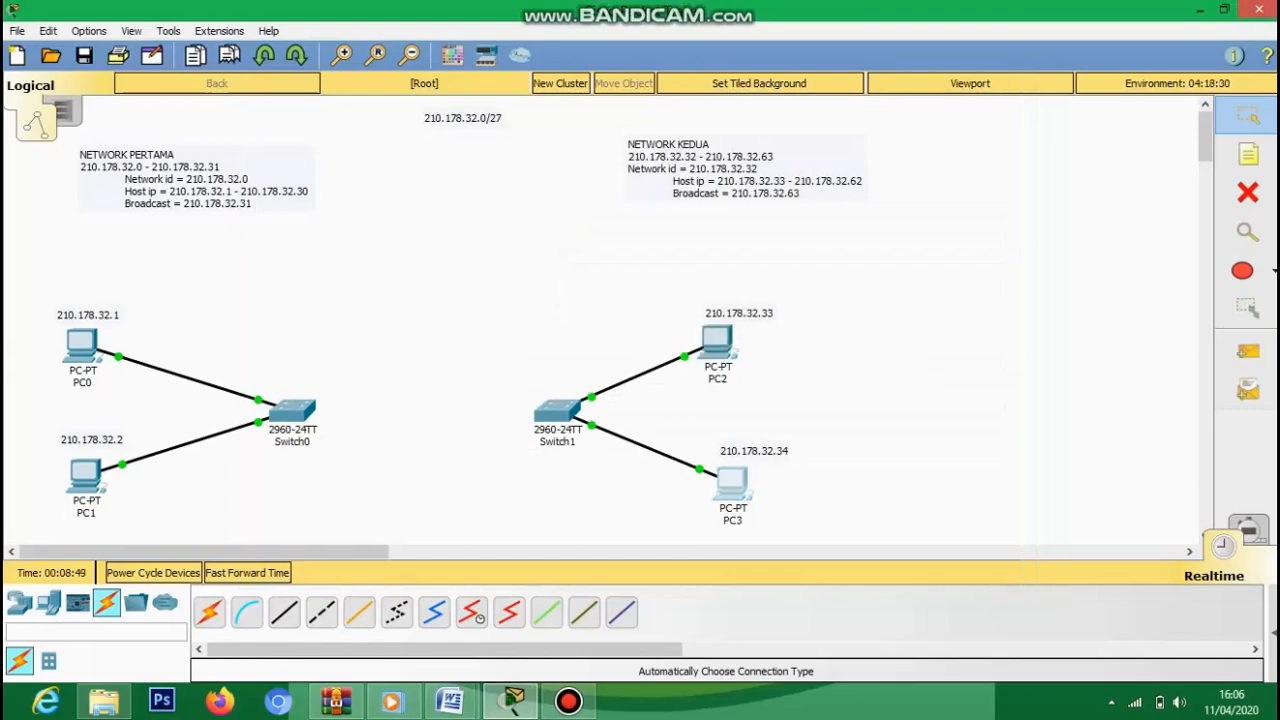
# - Set PC3's IP to 210.178.32.34 with mask 255.255.255.224
pyautogui.click(732, 483)
pyautogui.click(393, 122)
pyautogui.click(340, 195)
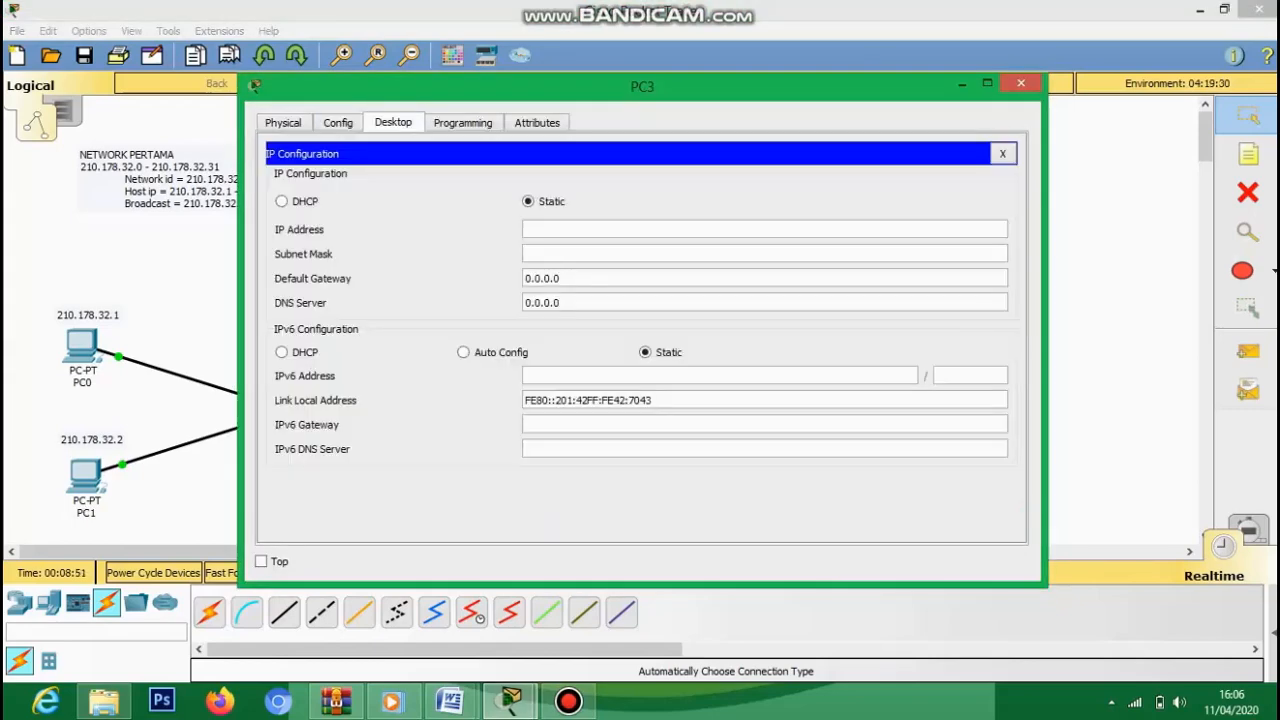
pyautogui.write('210.178.32.34')
pyautogui.press('Tab')
pyautogui.press('BackSpace')
pyautogui.write('224')
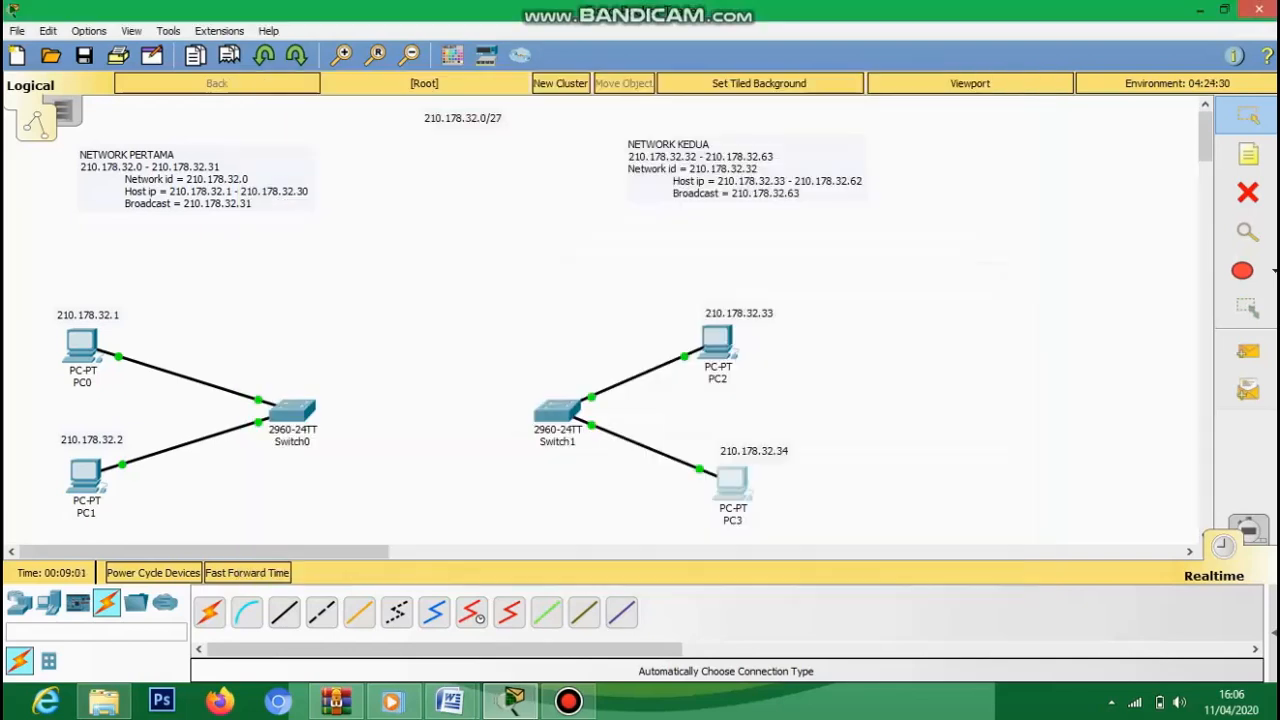
pyautogui.click(1020, 83)
# - Place an 1841 Router0 between the switches and cable it to Switch1 and Switch0
pyautogui.click(19, 603)
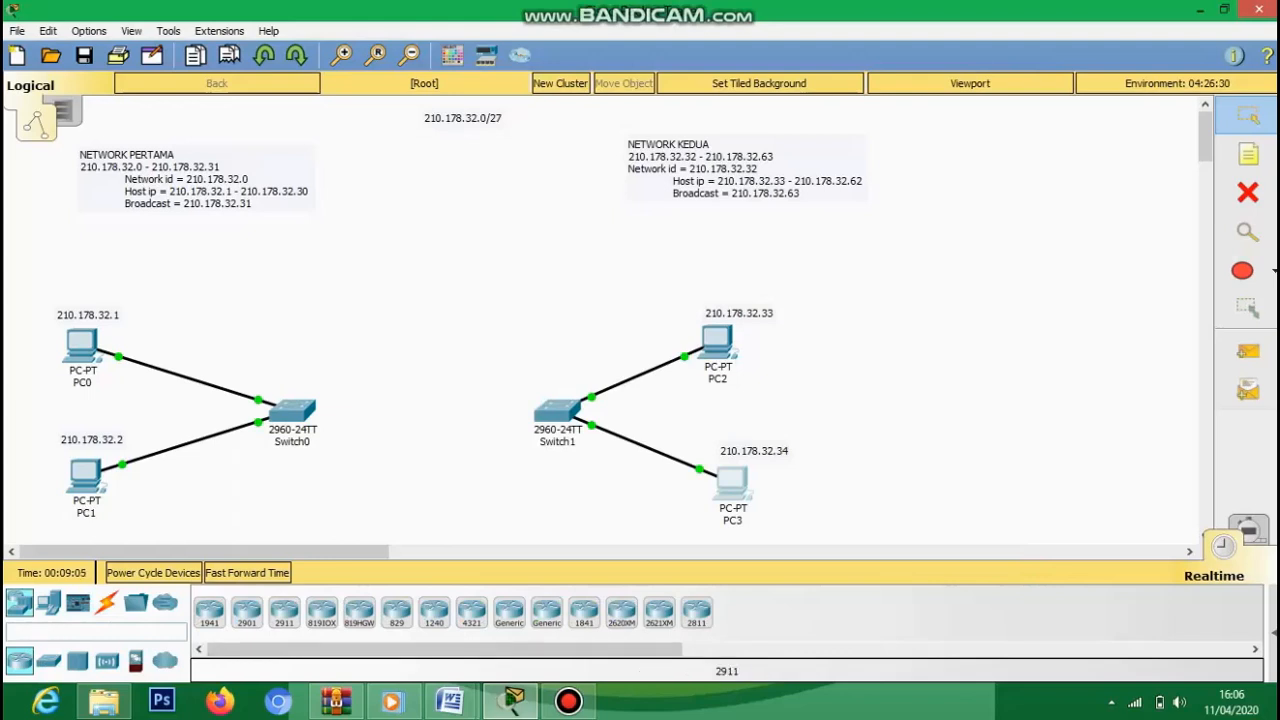
pyautogui.click(584, 611)
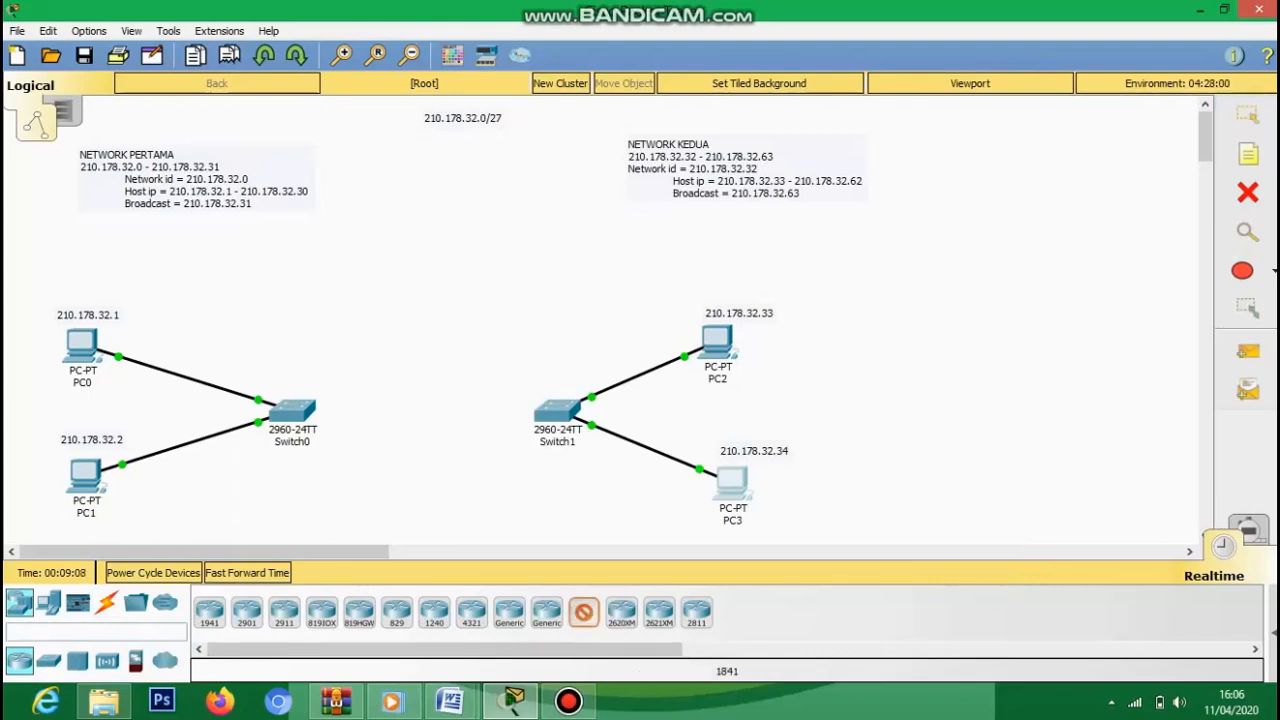
pyautogui.click(417, 413)
pyautogui.click(107, 603)
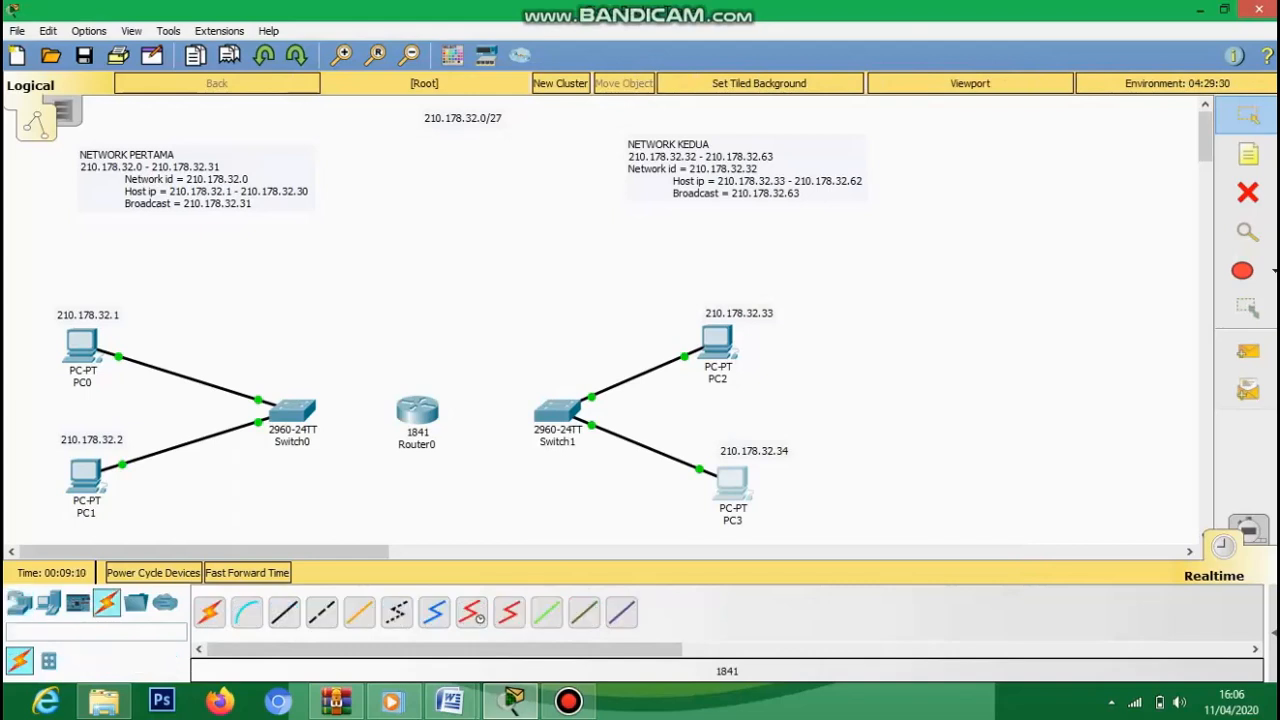
pyautogui.click(557, 410)
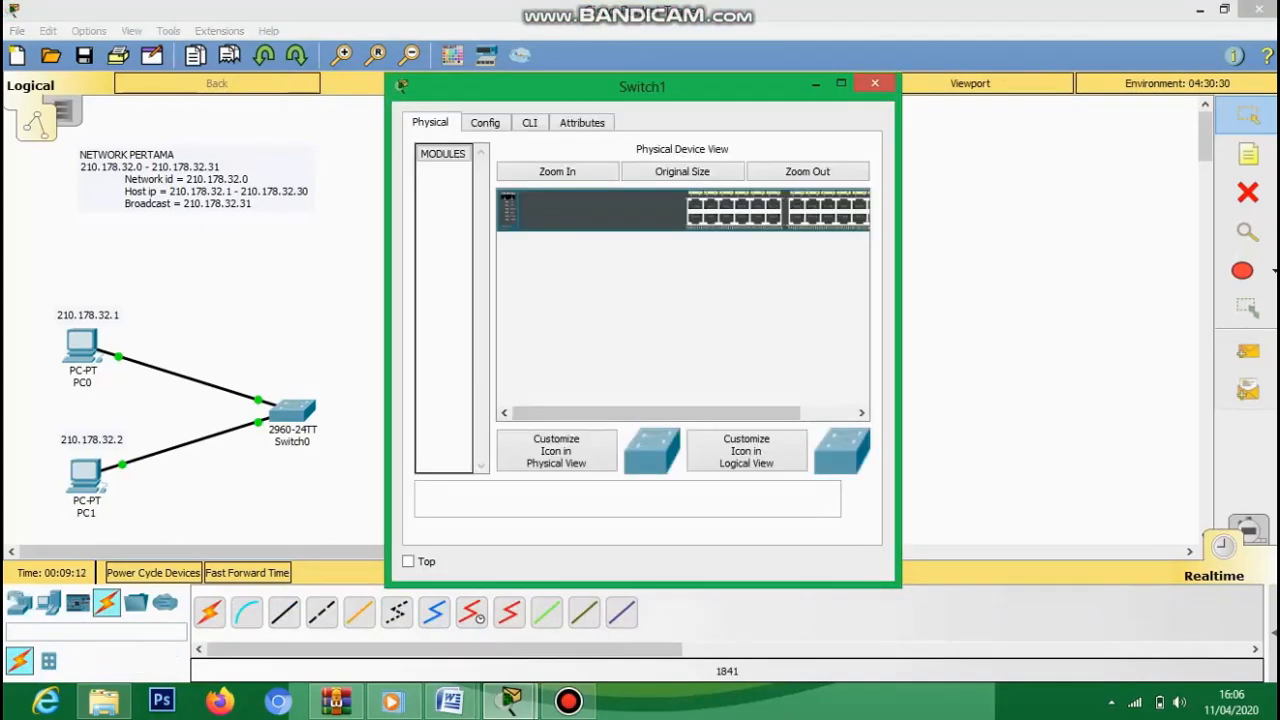
pyautogui.click(875, 83)
pyautogui.click(209, 612)
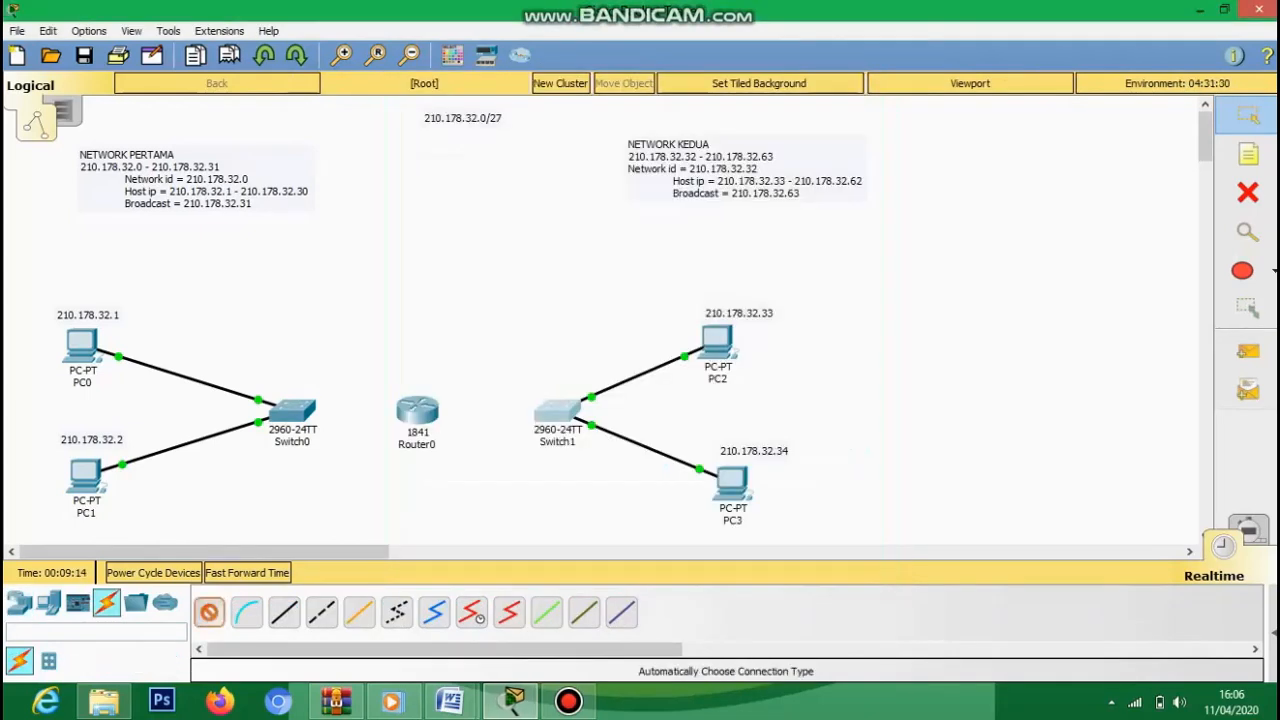
pyautogui.click(557, 410)
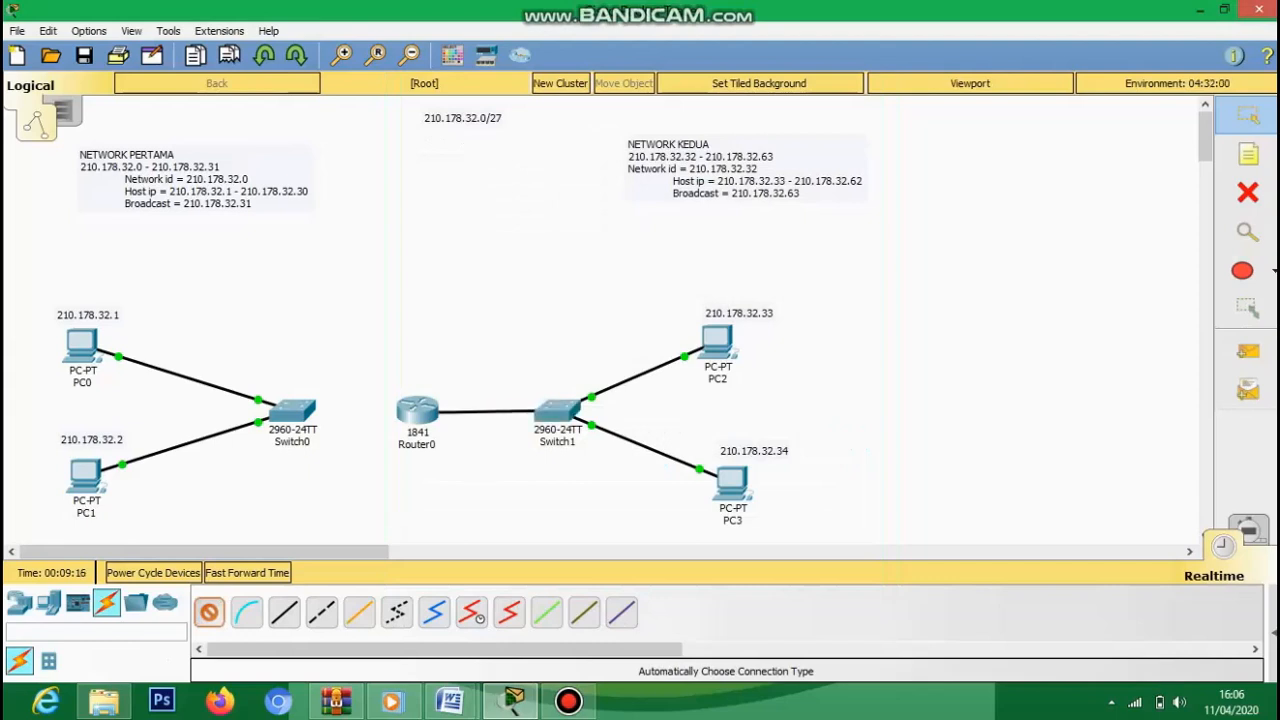
pyautogui.click(417, 410)
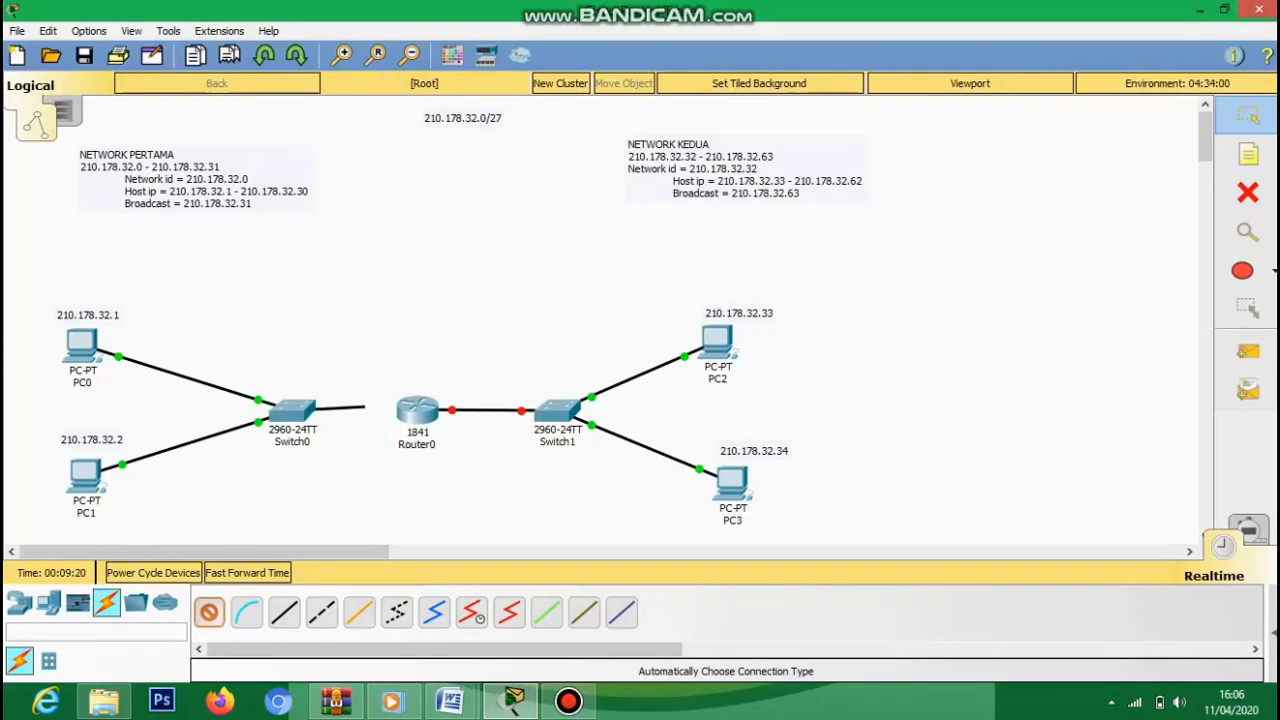
pyautogui.click(416, 409)
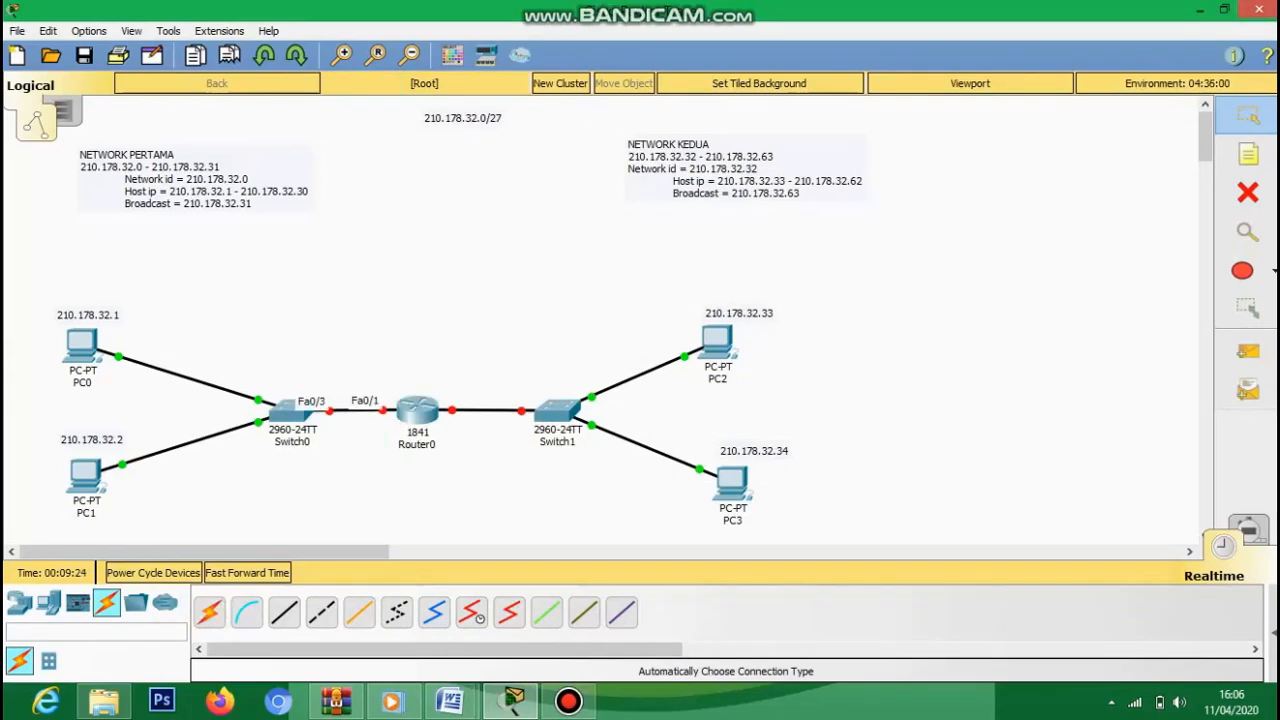
pyautogui.click(417, 410)
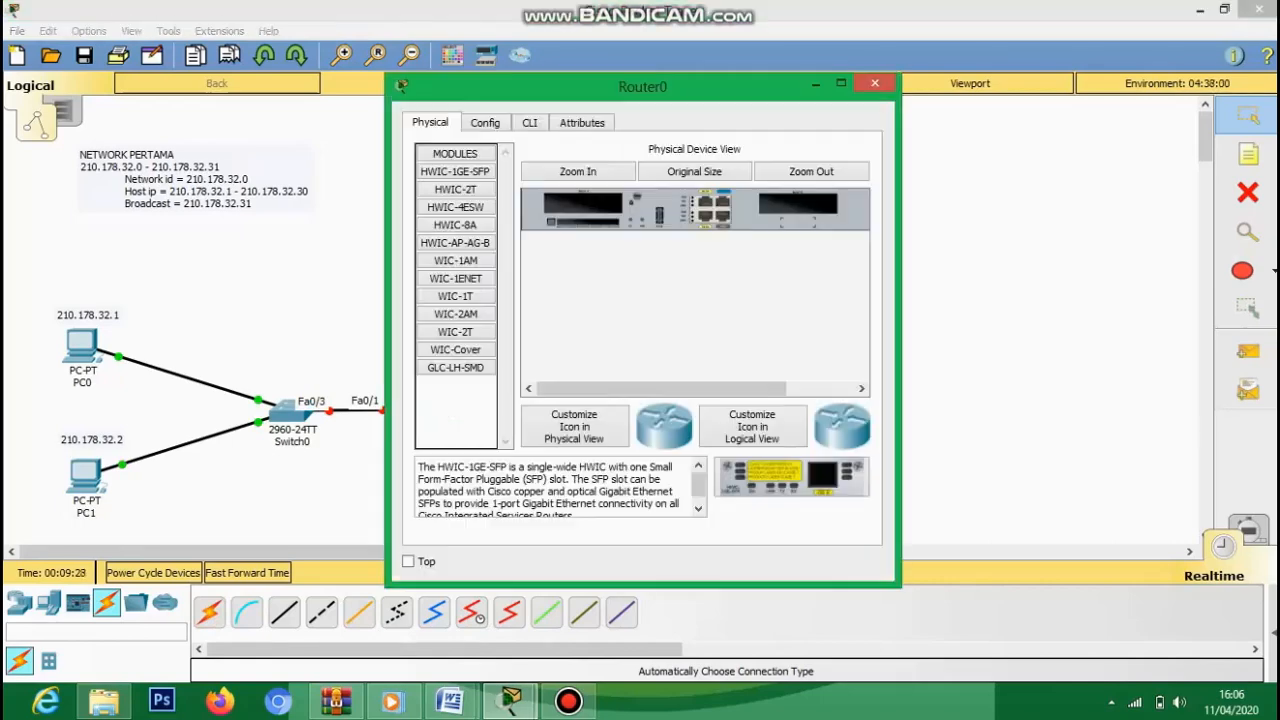
pyautogui.click(485, 123)
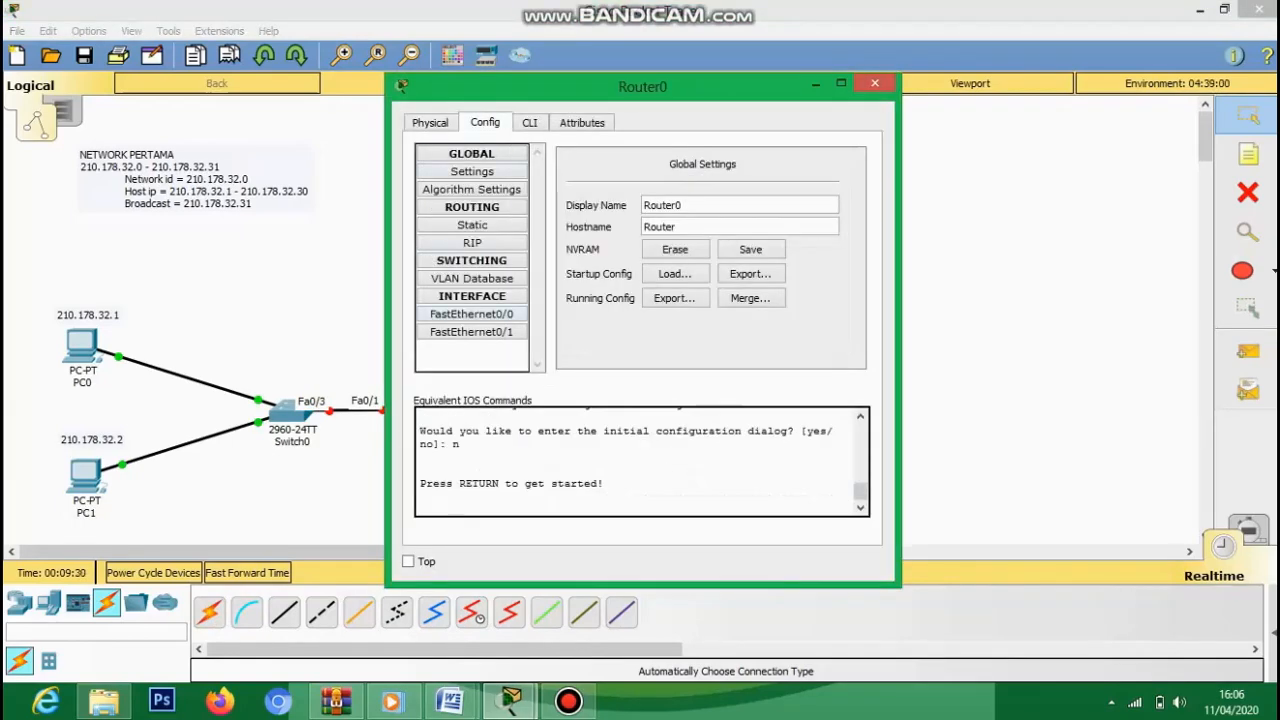
pyautogui.click(472, 314)
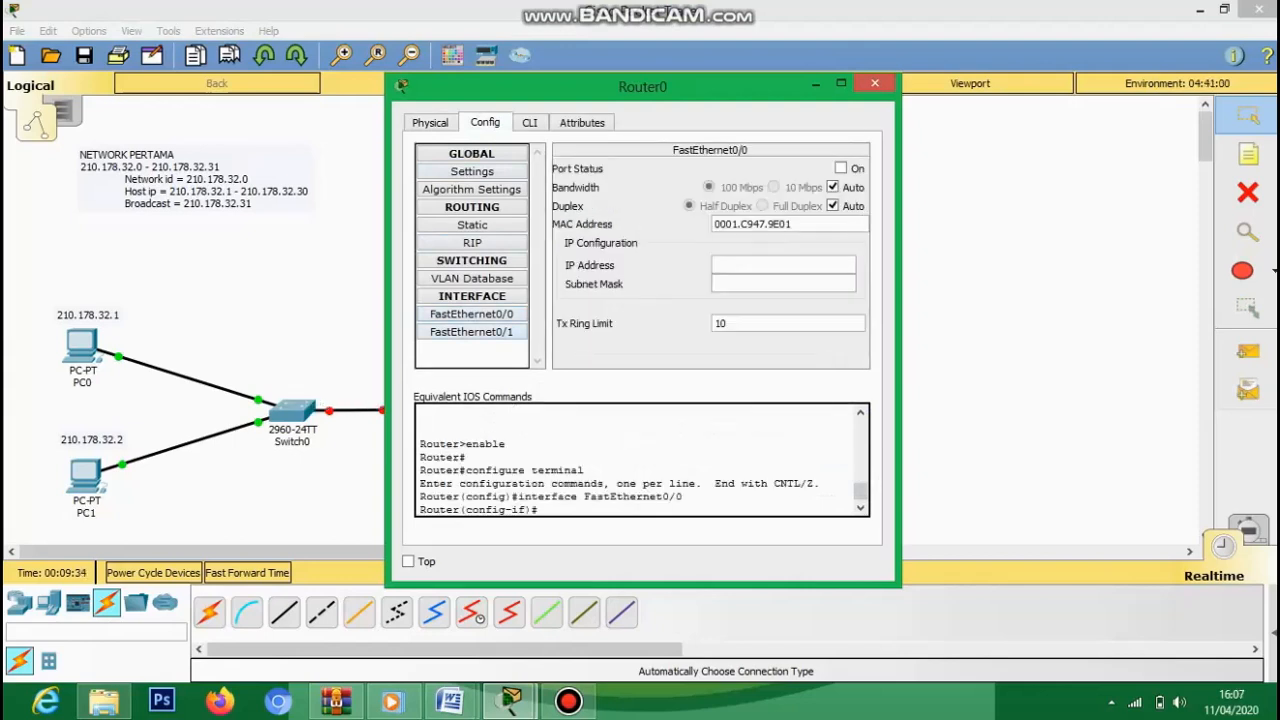
pyautogui.click(472, 332)
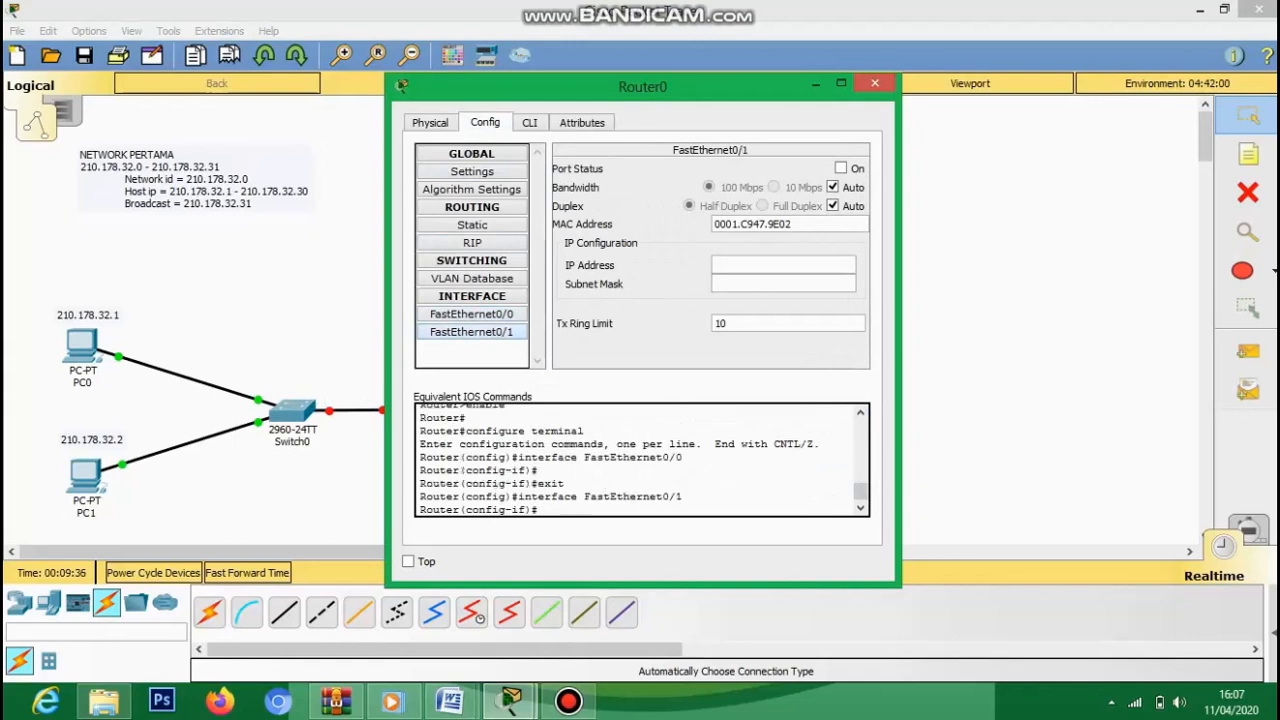
pyautogui.click(816, 84)
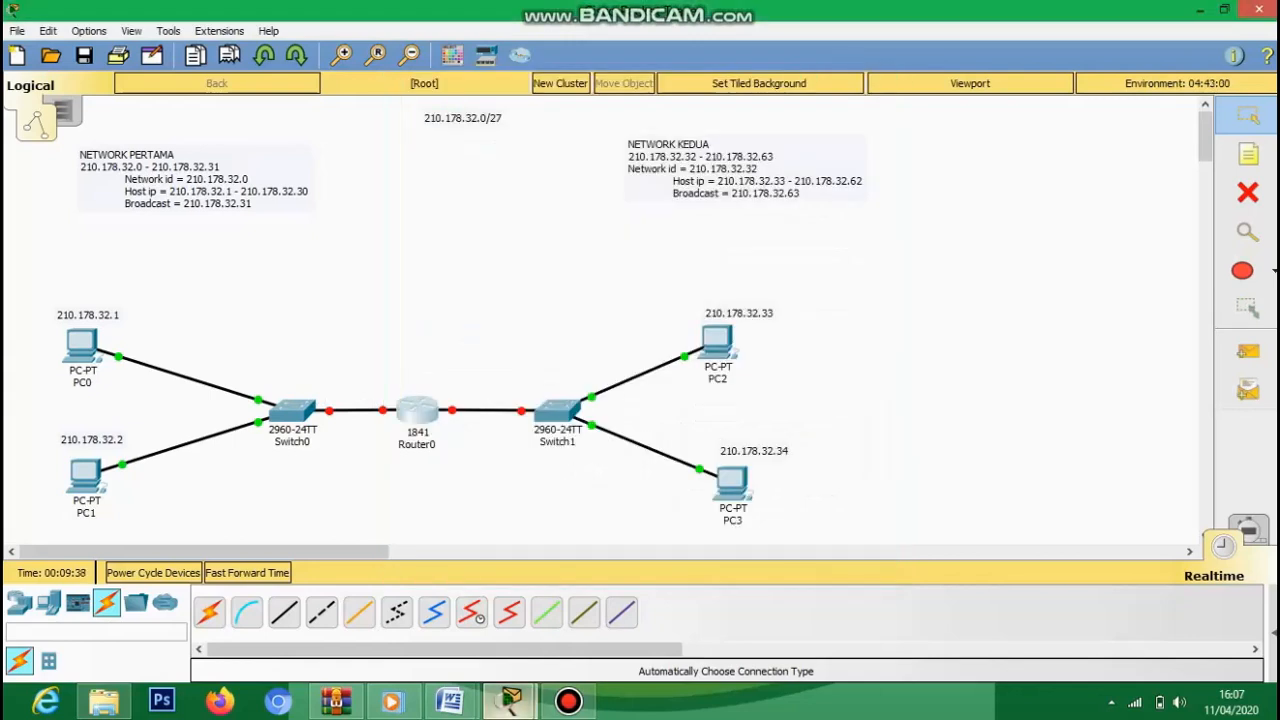
pyautogui.click(568, 701)
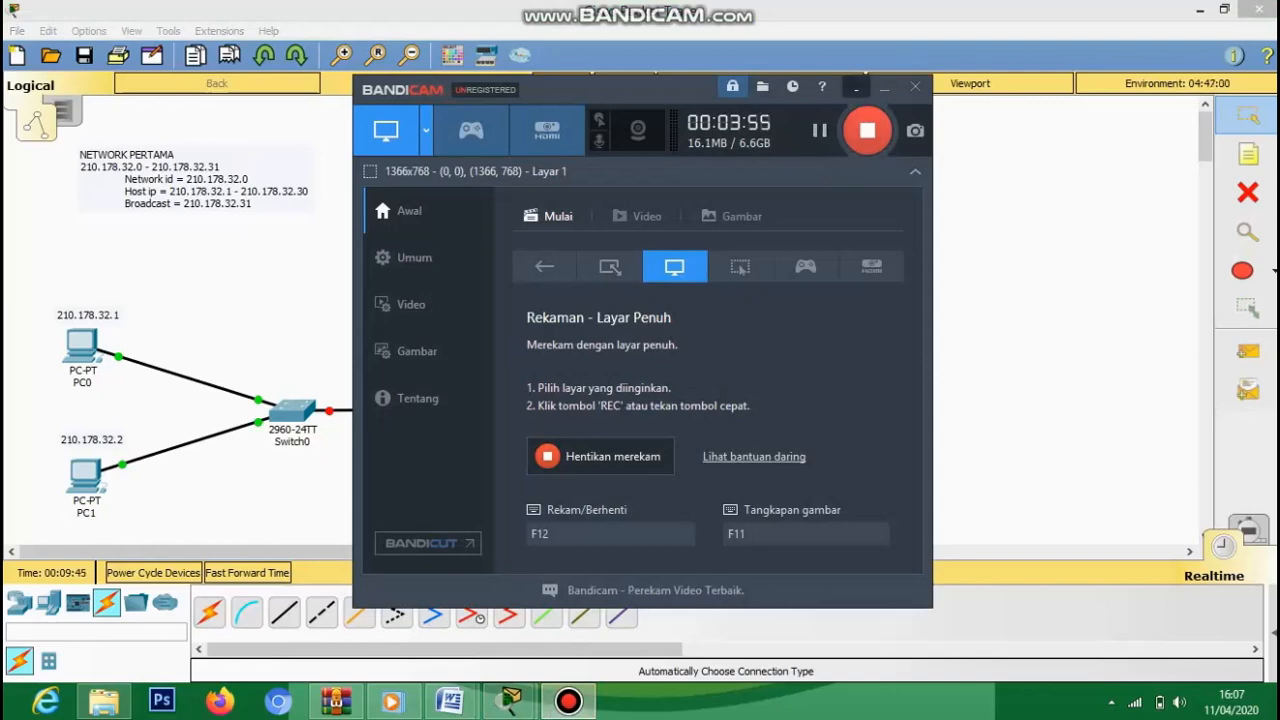
pyautogui.click(884, 88)
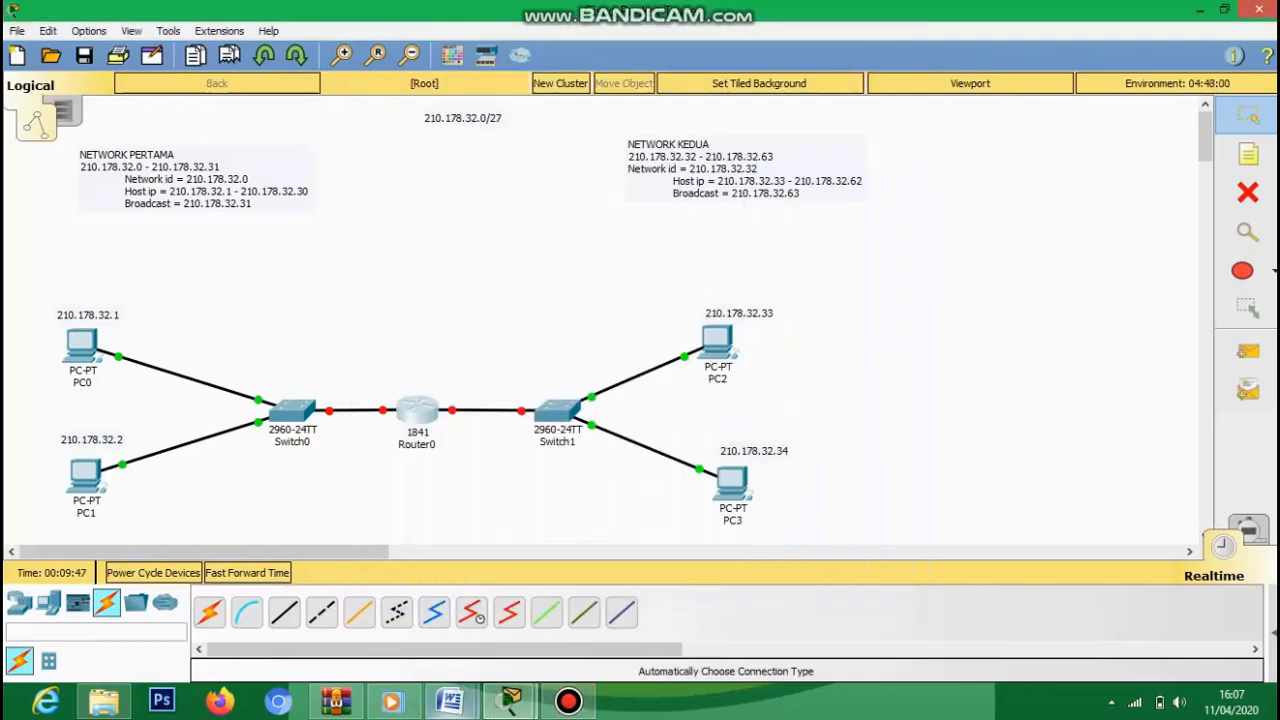
pyautogui.click(568, 702)
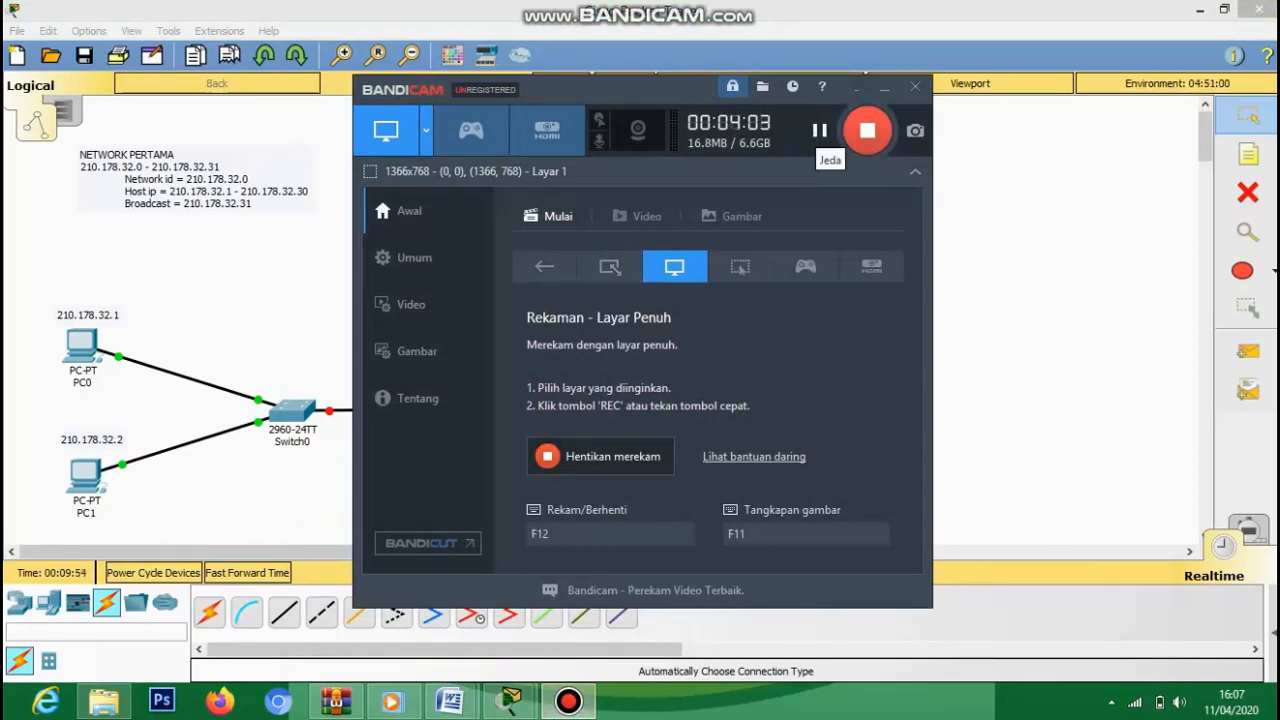
pyautogui.click(867, 130)
pyautogui.click(867, 130)
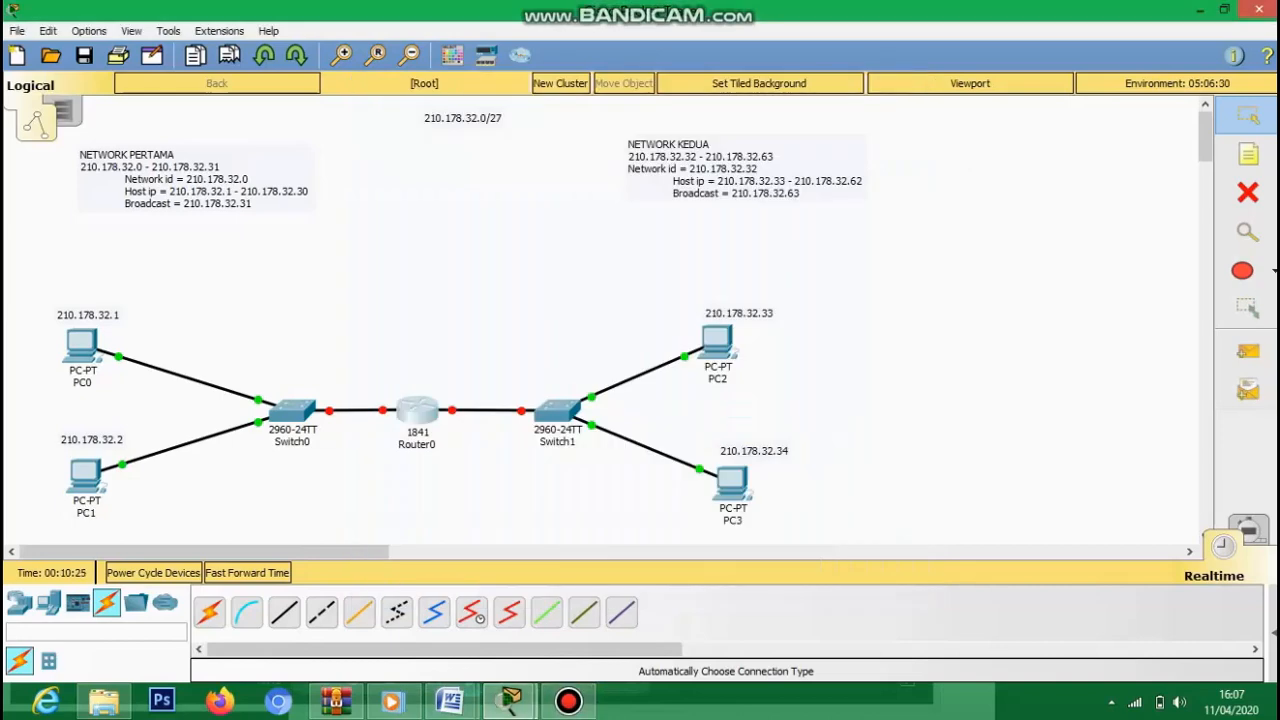
pyautogui.click(82, 345)
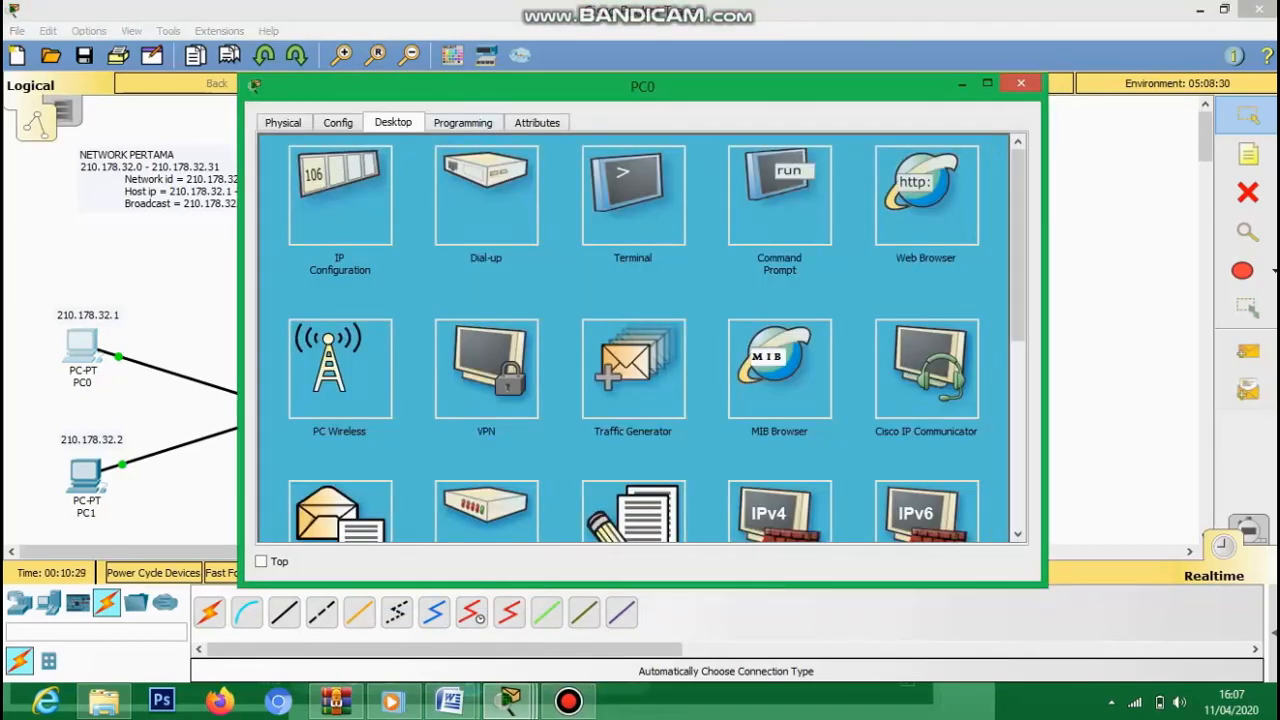
# - Ping 210.178.32.2 from PC0's command prompt
pyautogui.click(779, 195)
pyautogui.write('ping 210.178.32.')
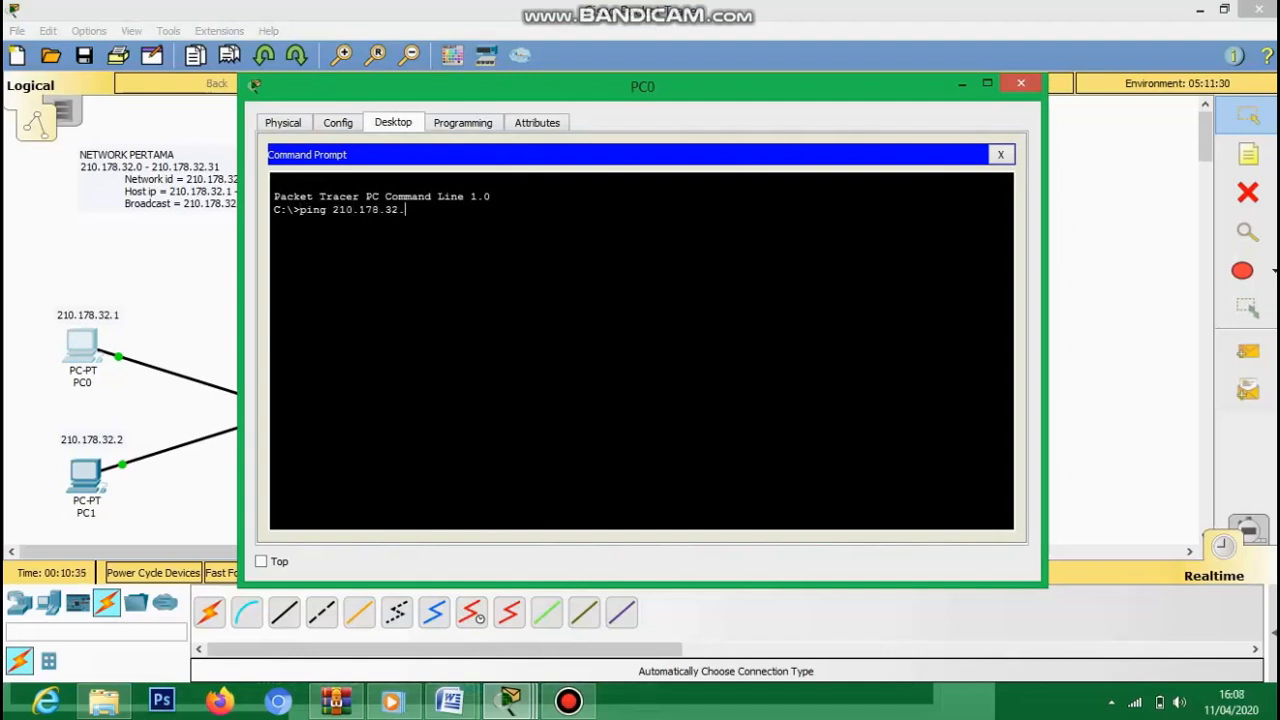
pyautogui.write('2')
pyautogui.press('Return')
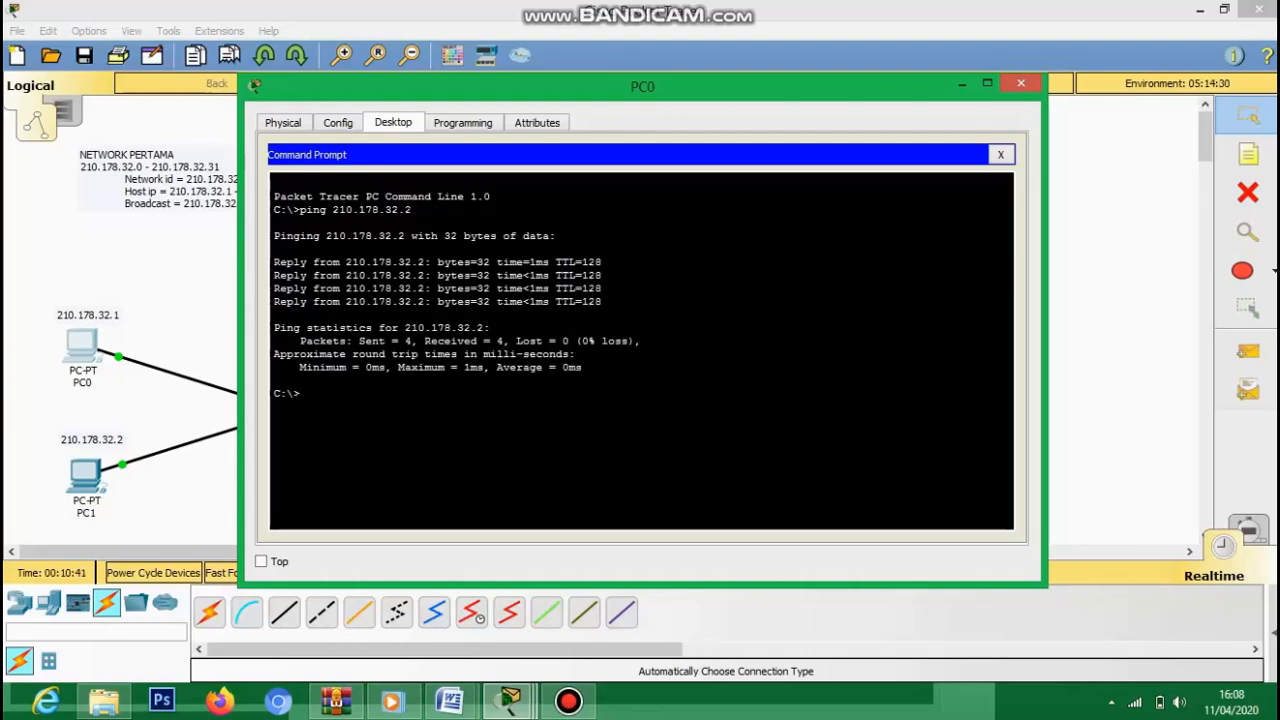
pyautogui.click(1020, 83)
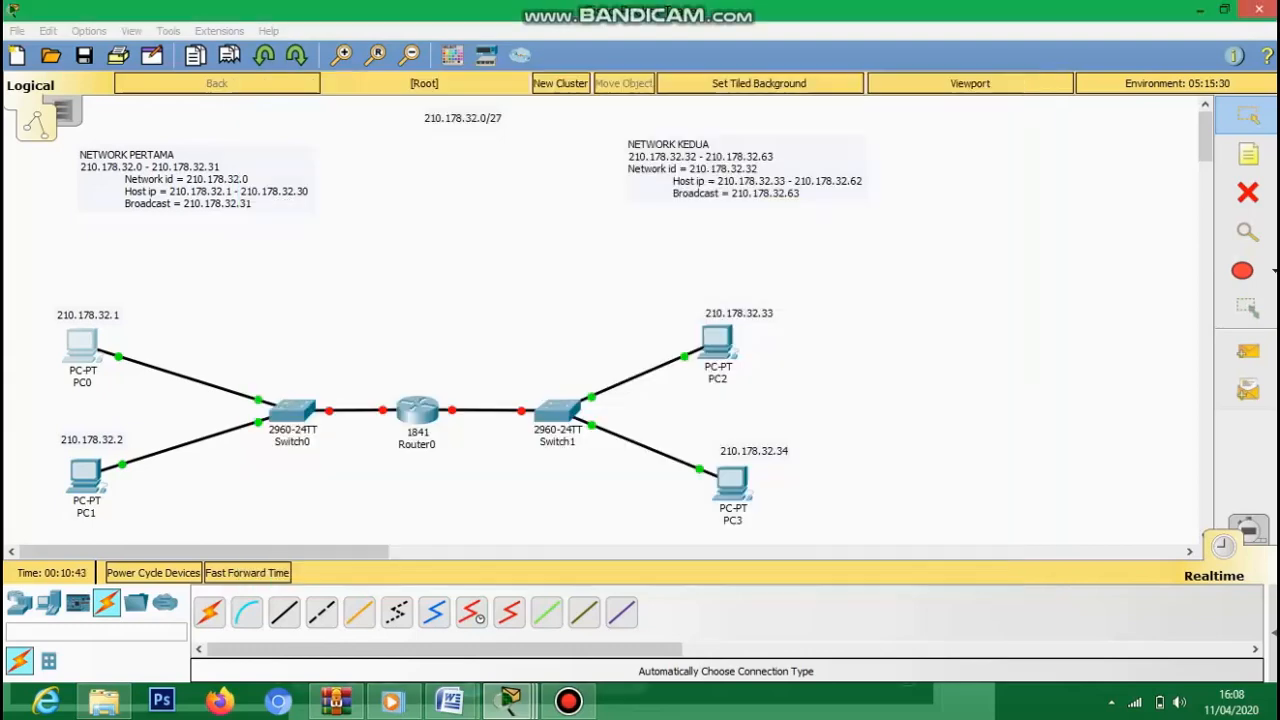
# - Ping 210.178.32.34 from PC2's command prompt, getting 4 of 4 replies
pyautogui.click(717, 343)
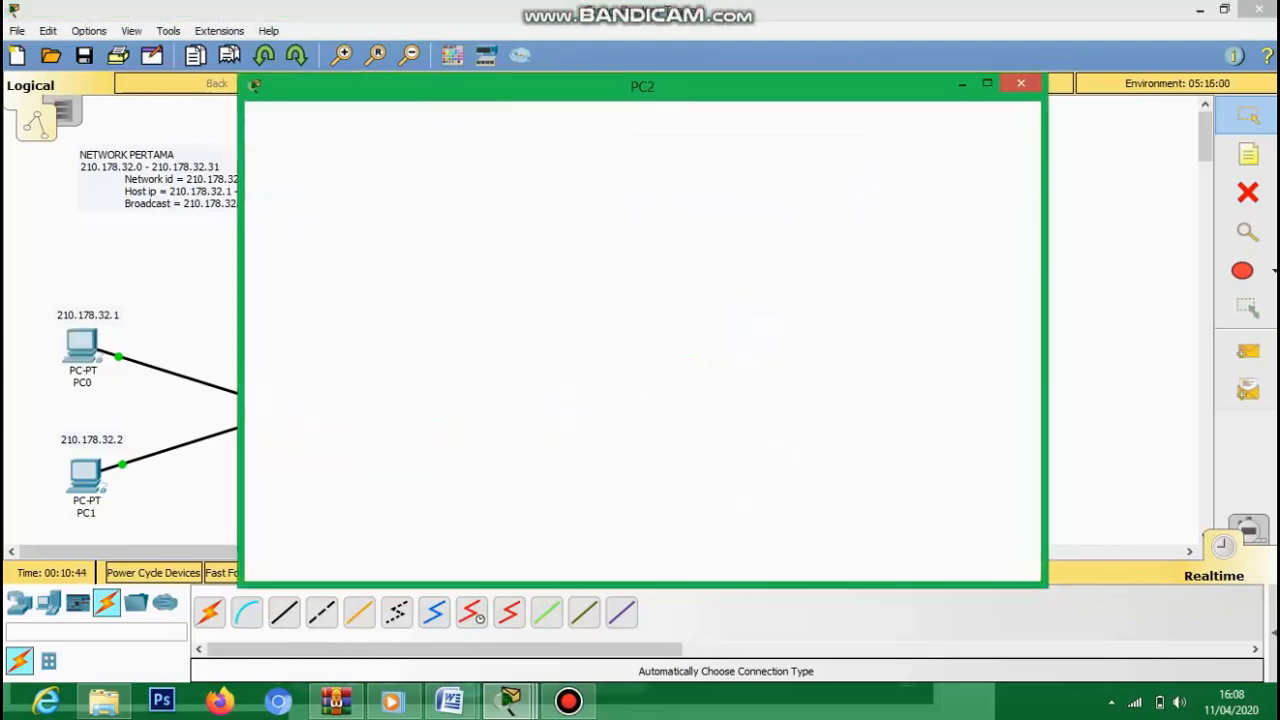
pyautogui.click(779, 196)
pyautogui.write('ping 210')
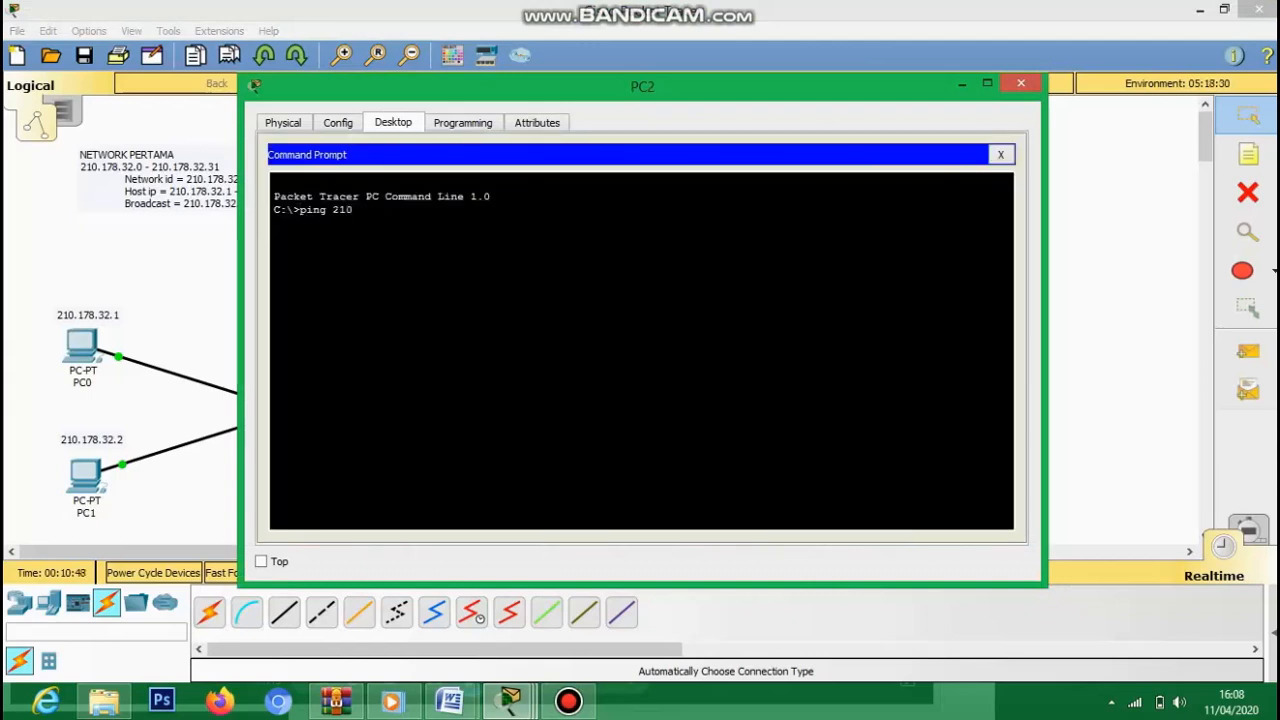
pyautogui.write('.178.32.34')
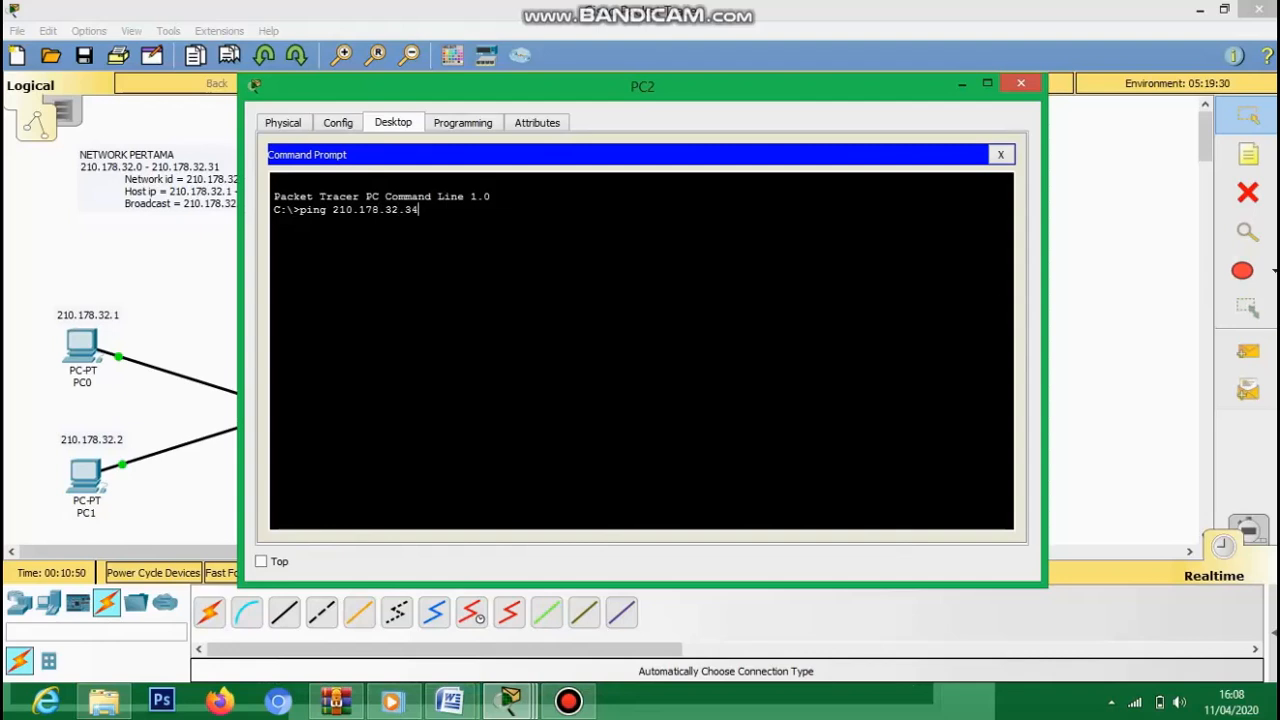
pyautogui.press('Return')
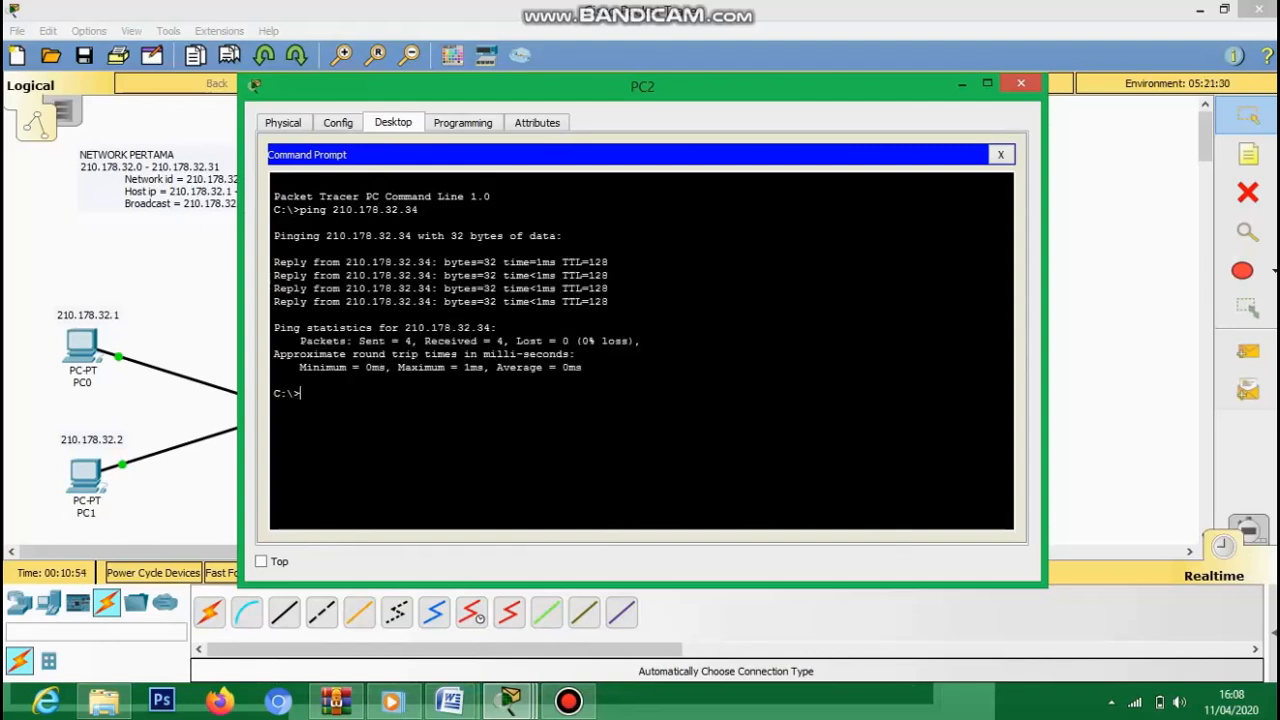
pyautogui.hotkey('alt', 'F4')
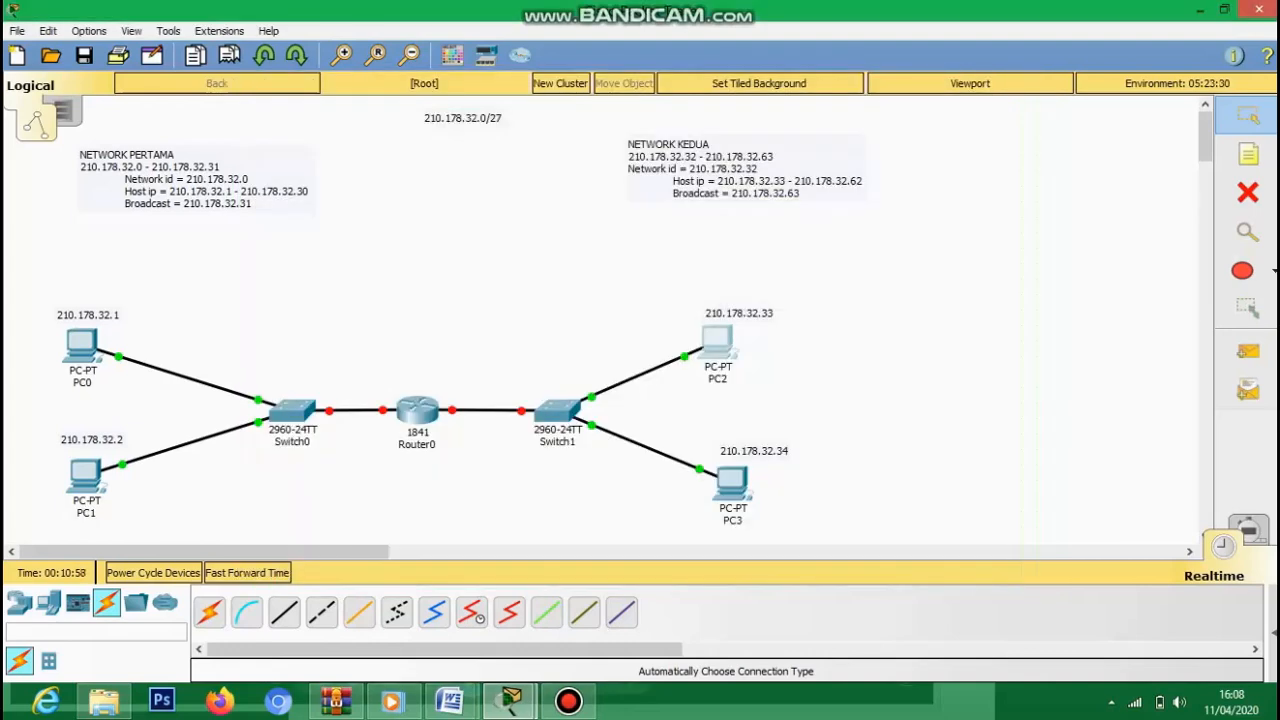
pyautogui.click(417, 410)
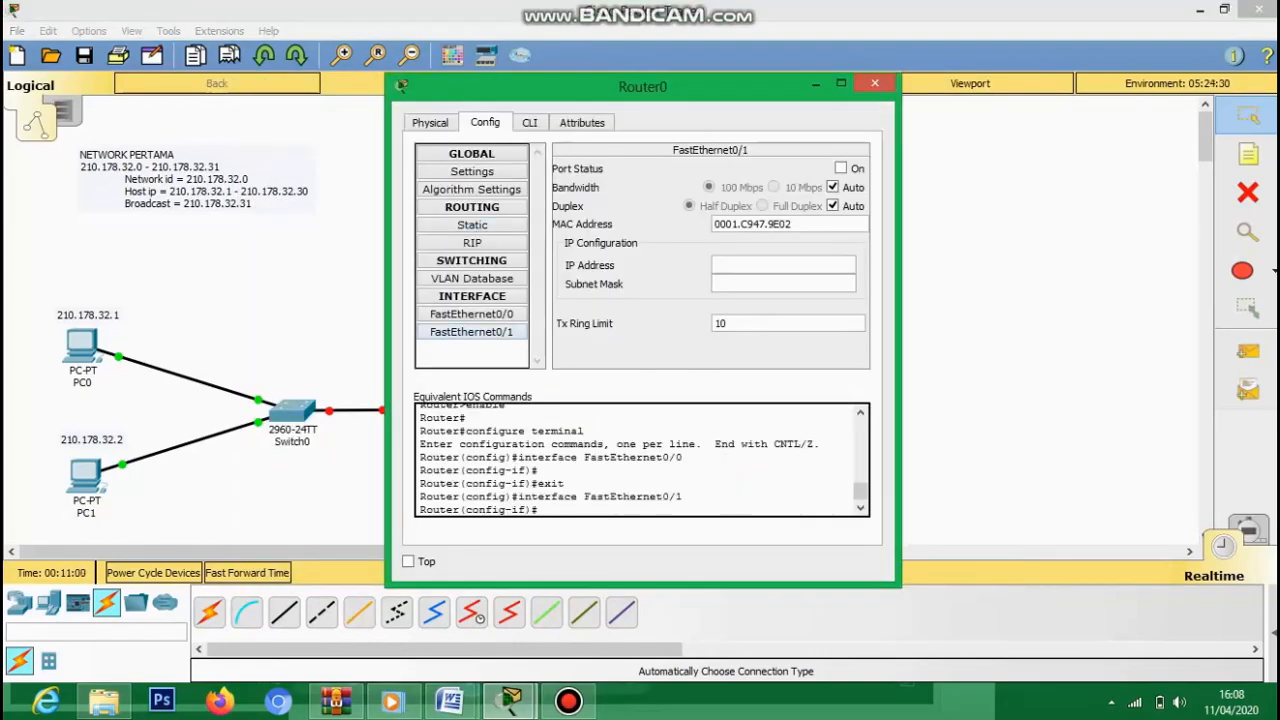
pyautogui.click(471, 314)
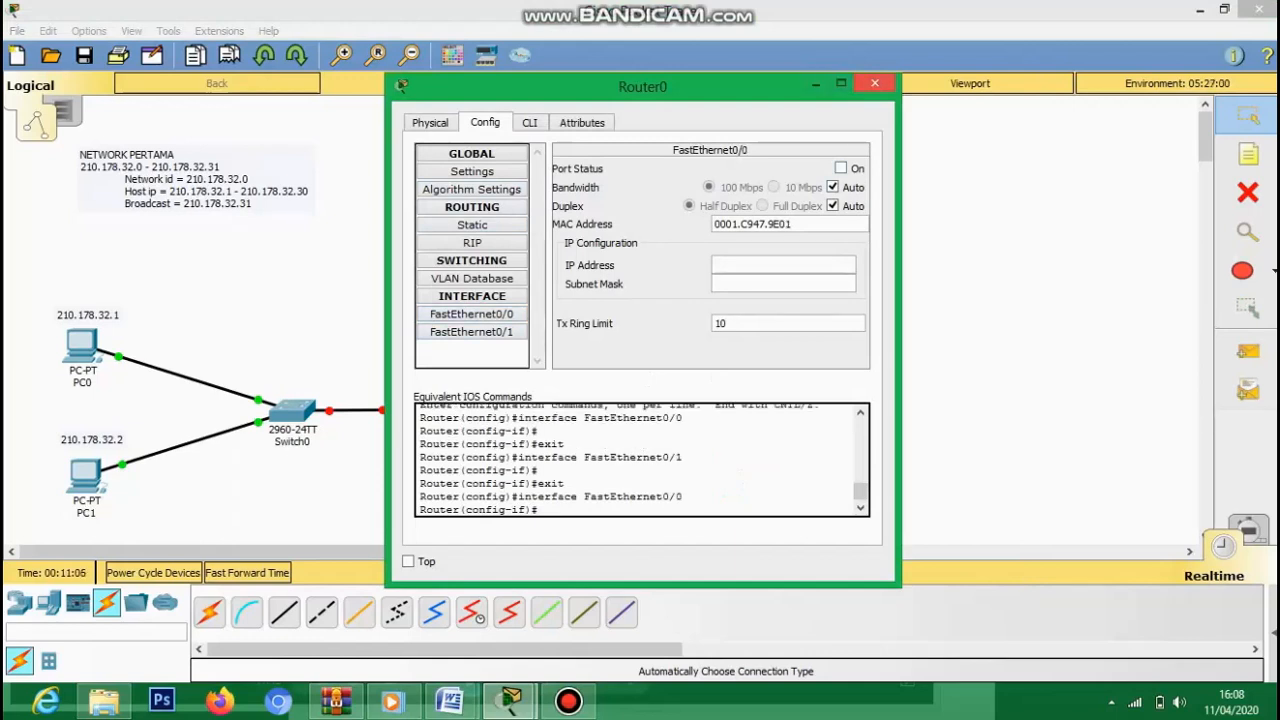
pyautogui.click(874, 83)
pyautogui.click(568, 701)
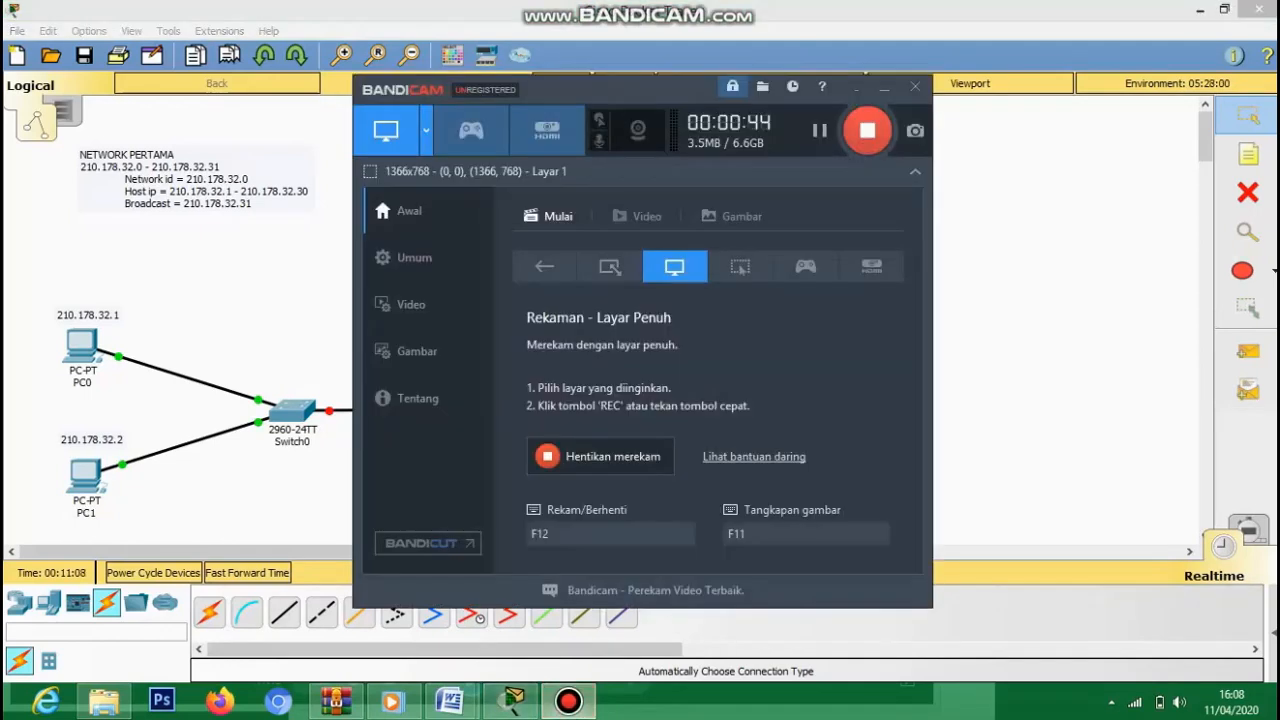
pyautogui.click(867, 130)
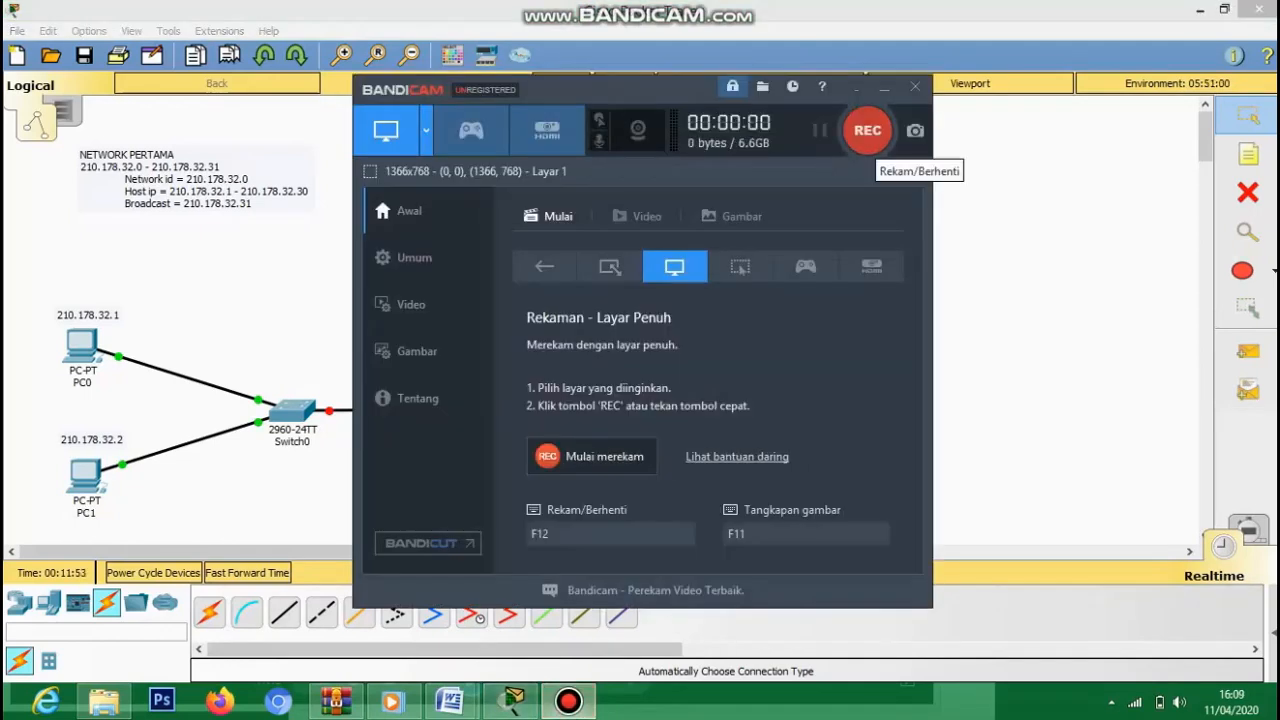
pyautogui.click(867, 130)
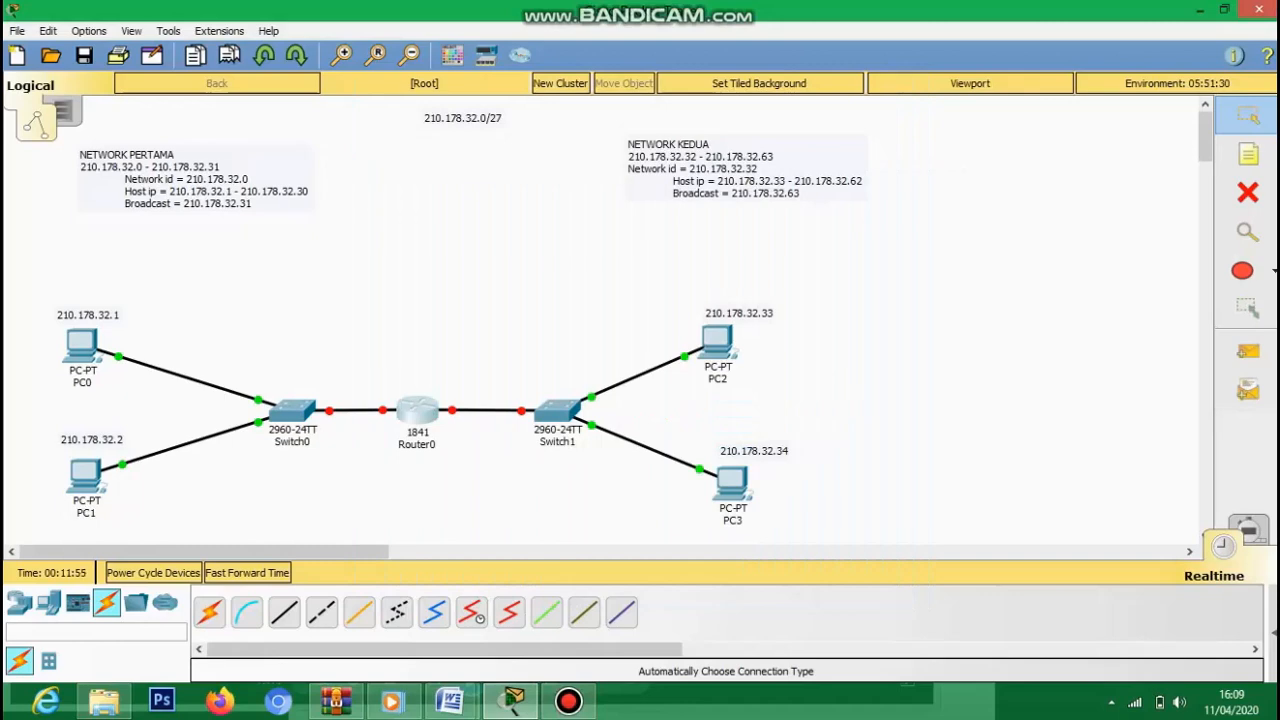
pyautogui.click(417, 409)
# - Address Router0's FastEthernet0/0 as 210.178.32.30 with mask 255.255.255.224 and switch the port on
pyautogui.click(471, 314)
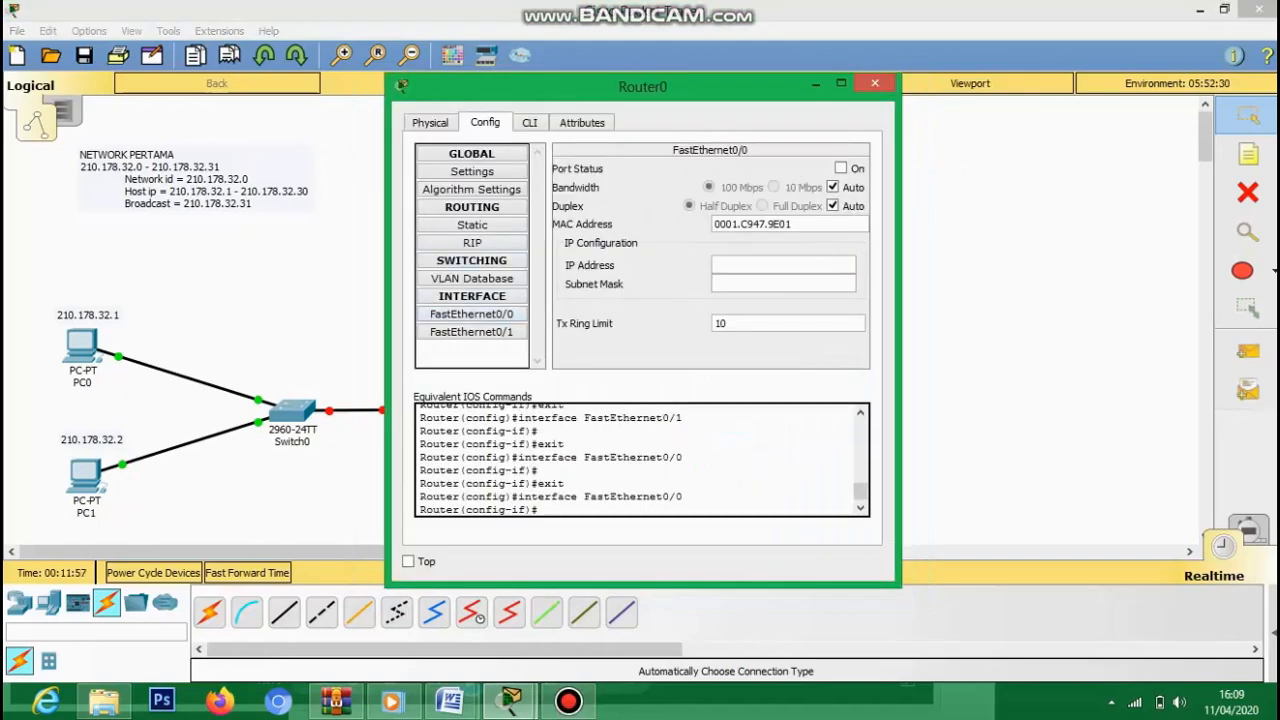
pyautogui.moveTo(640, 86); pyautogui.dragTo(804, 90)
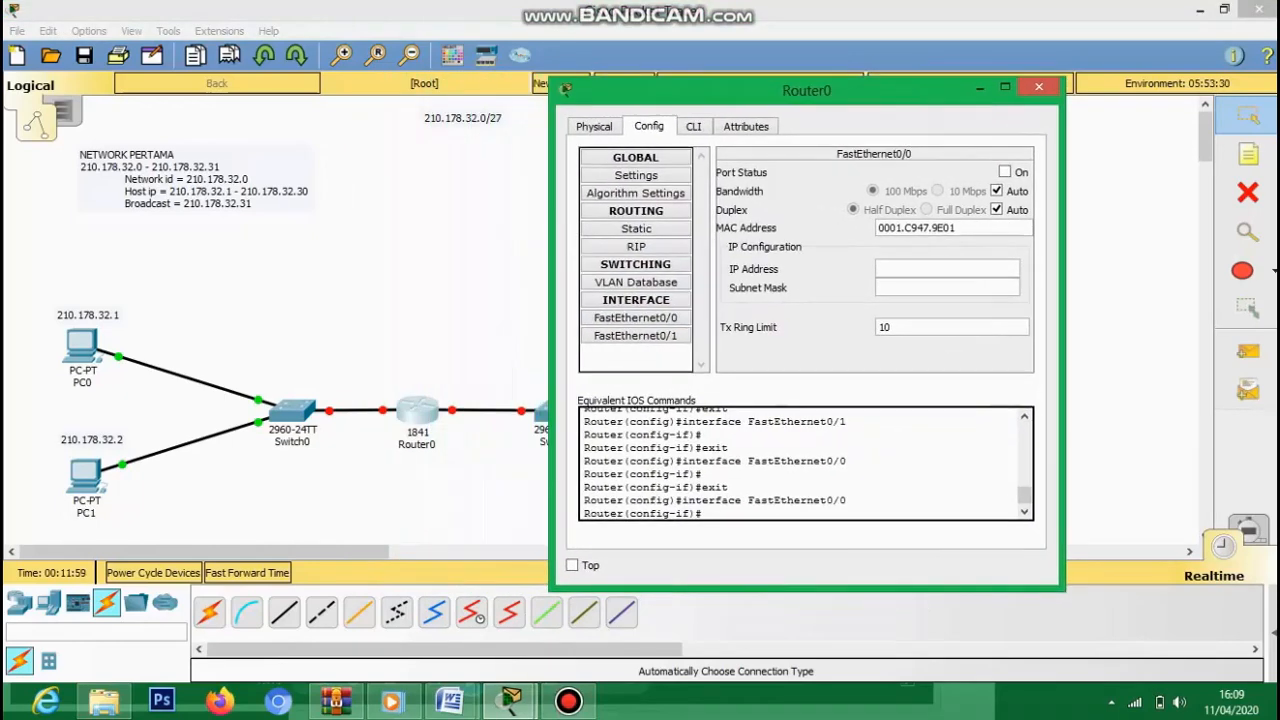
pyautogui.click(946, 269)
pyautogui.write('210.178.32.30')
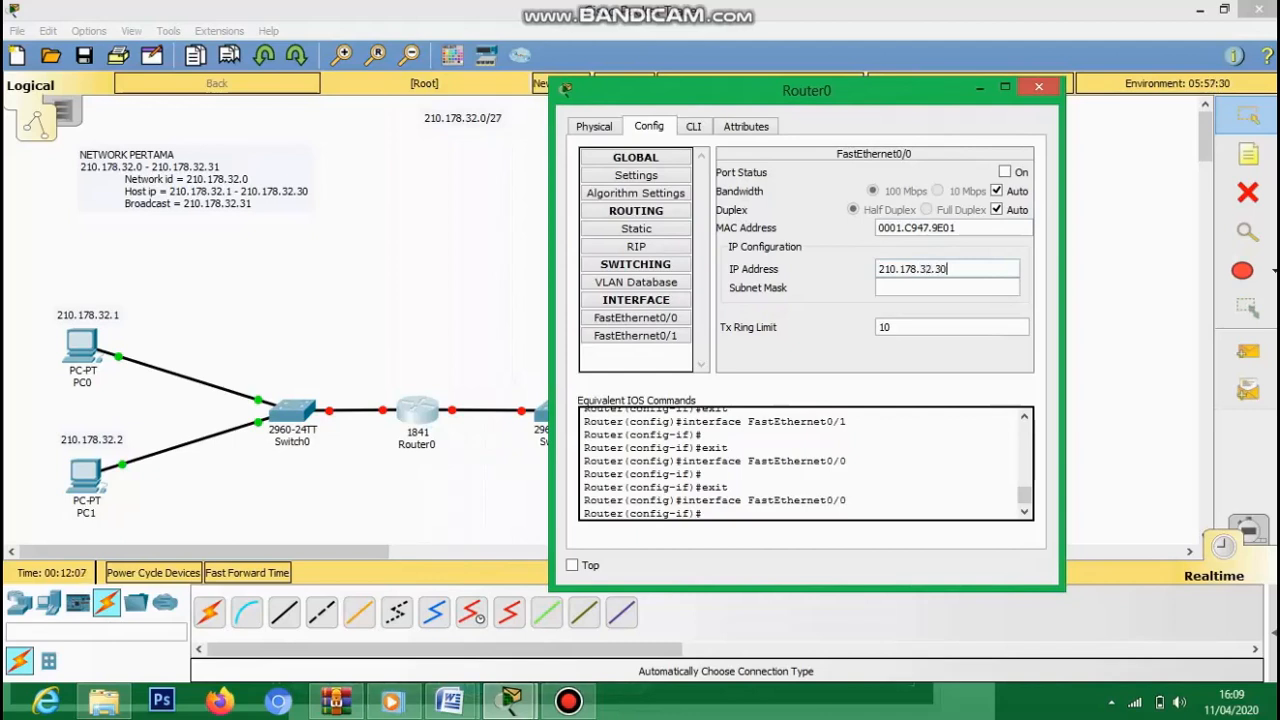
pyautogui.click(910, 287)
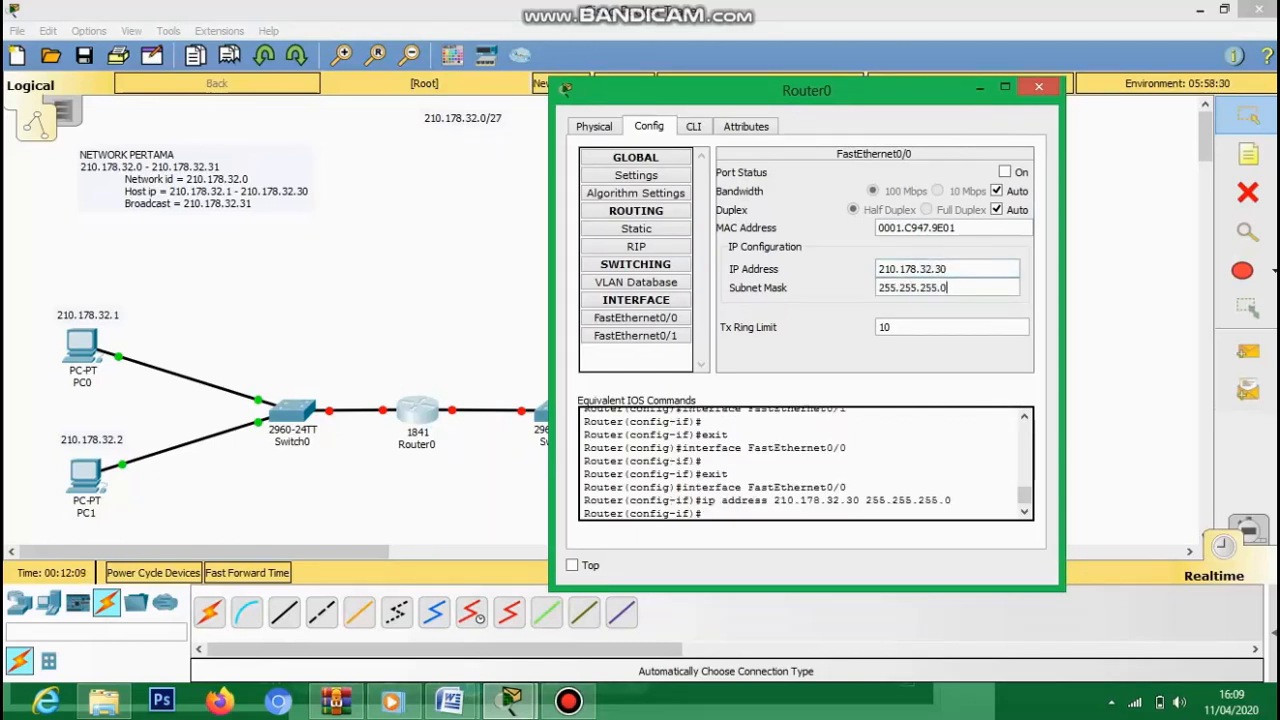
pyautogui.press('BackSpace')
pyautogui.write('224')
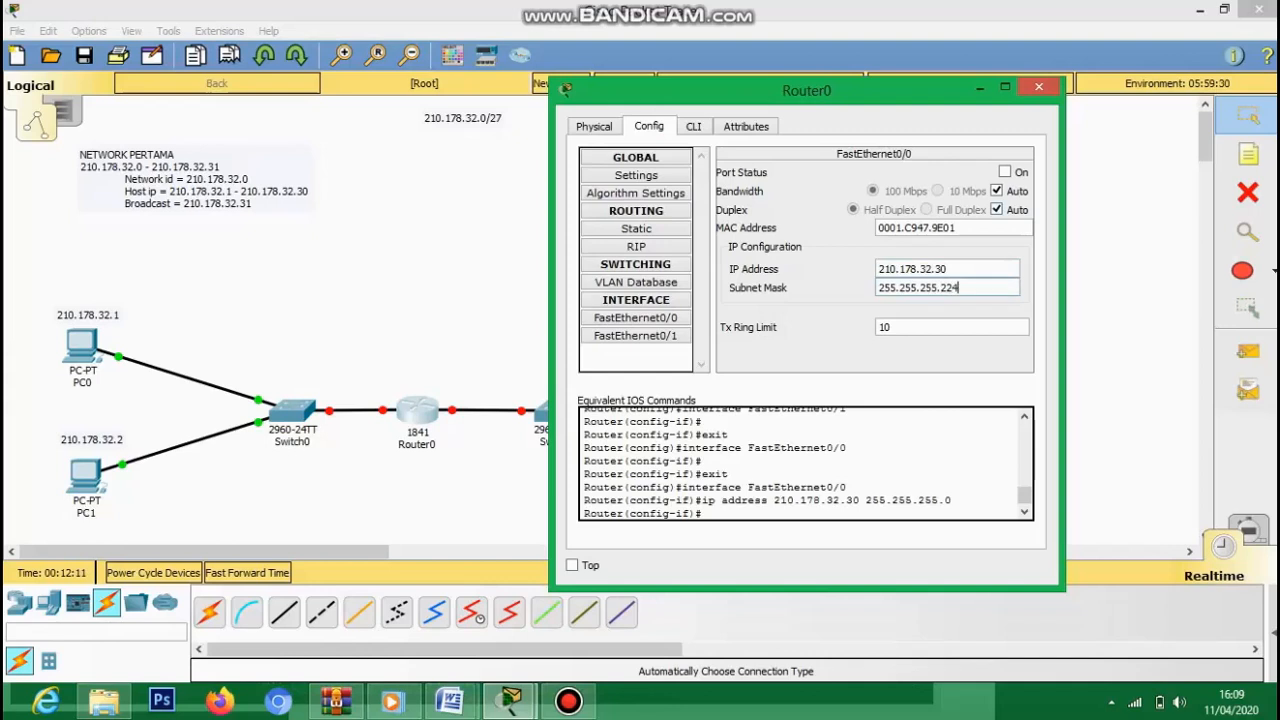
pyautogui.click(1005, 172)
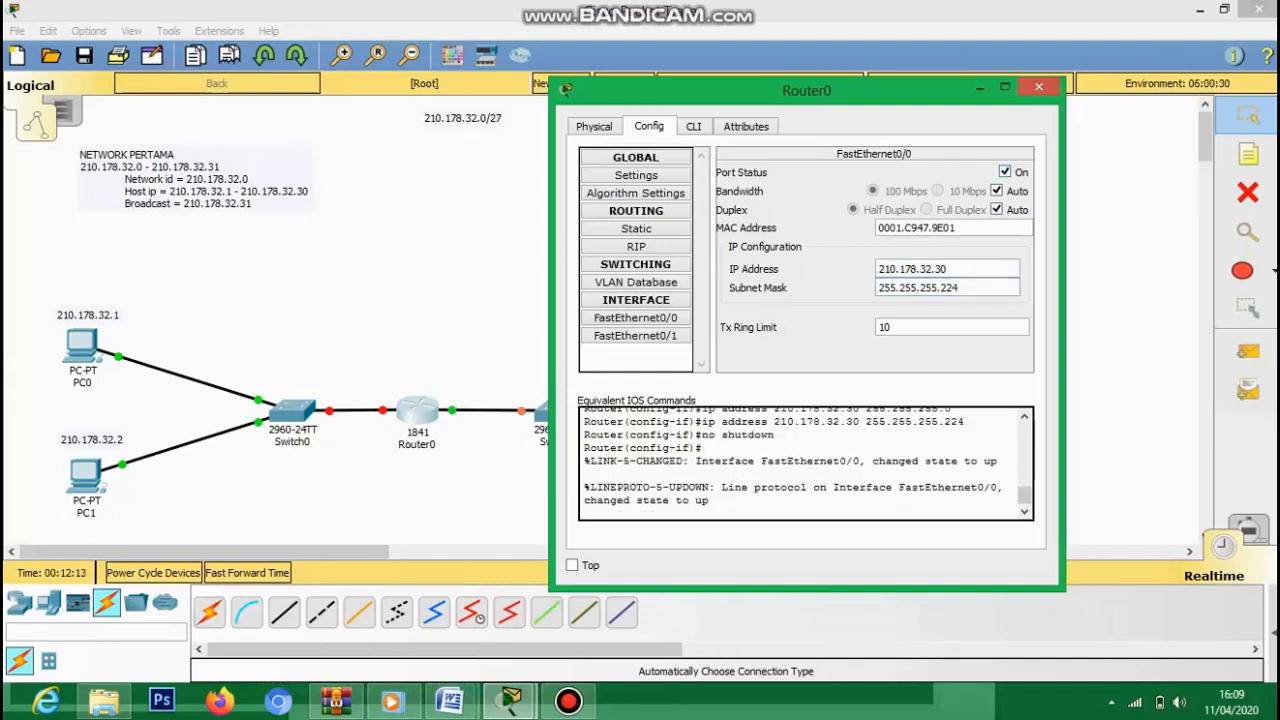
pyautogui.click(636, 336)
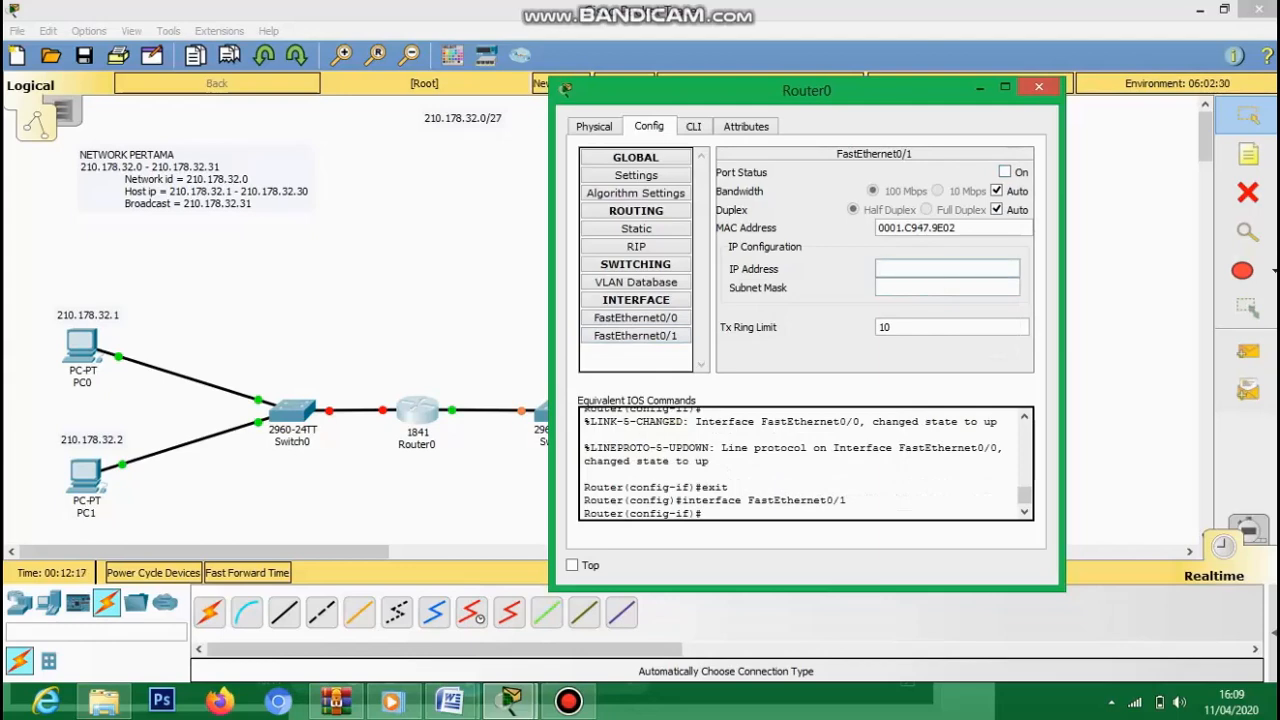
# - Assign FastEthernet0/1 the address 210.178.32.62 with mask 255.255.255.224, then close Router0's window
pyautogui.moveTo(566, 91); pyautogui.dragTo(181, 121)
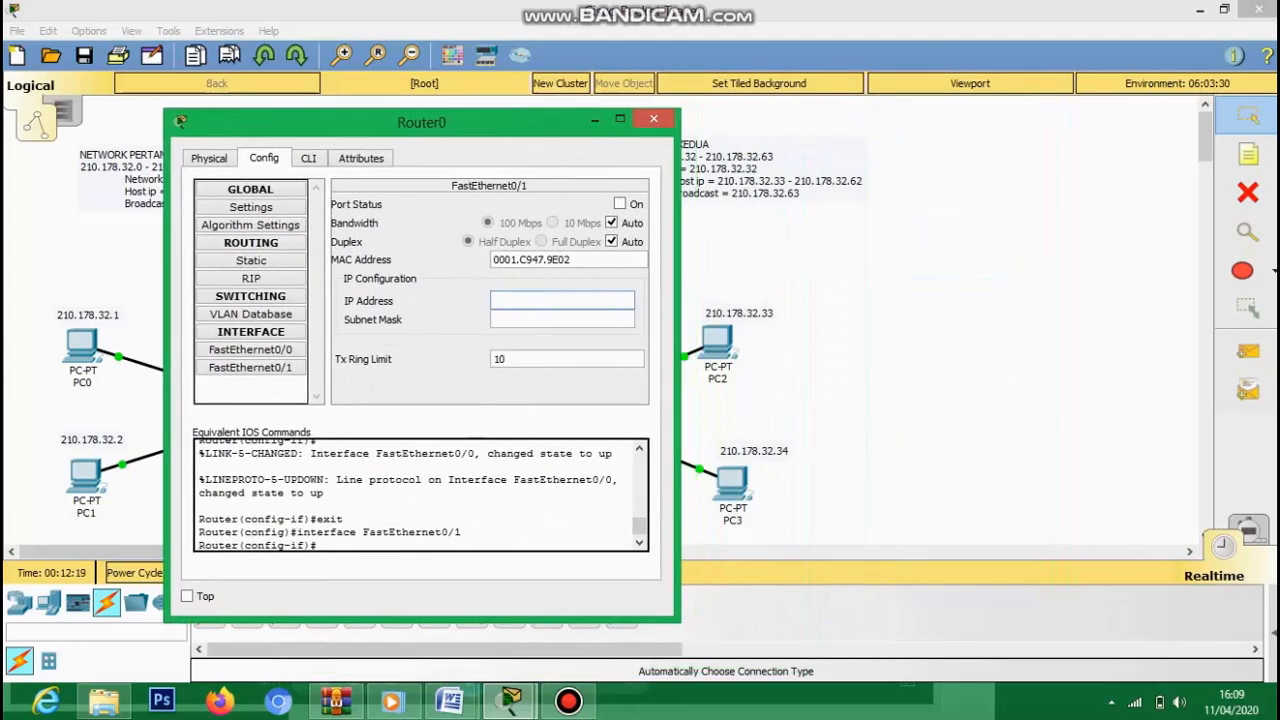
pyautogui.write('210.178.32.')
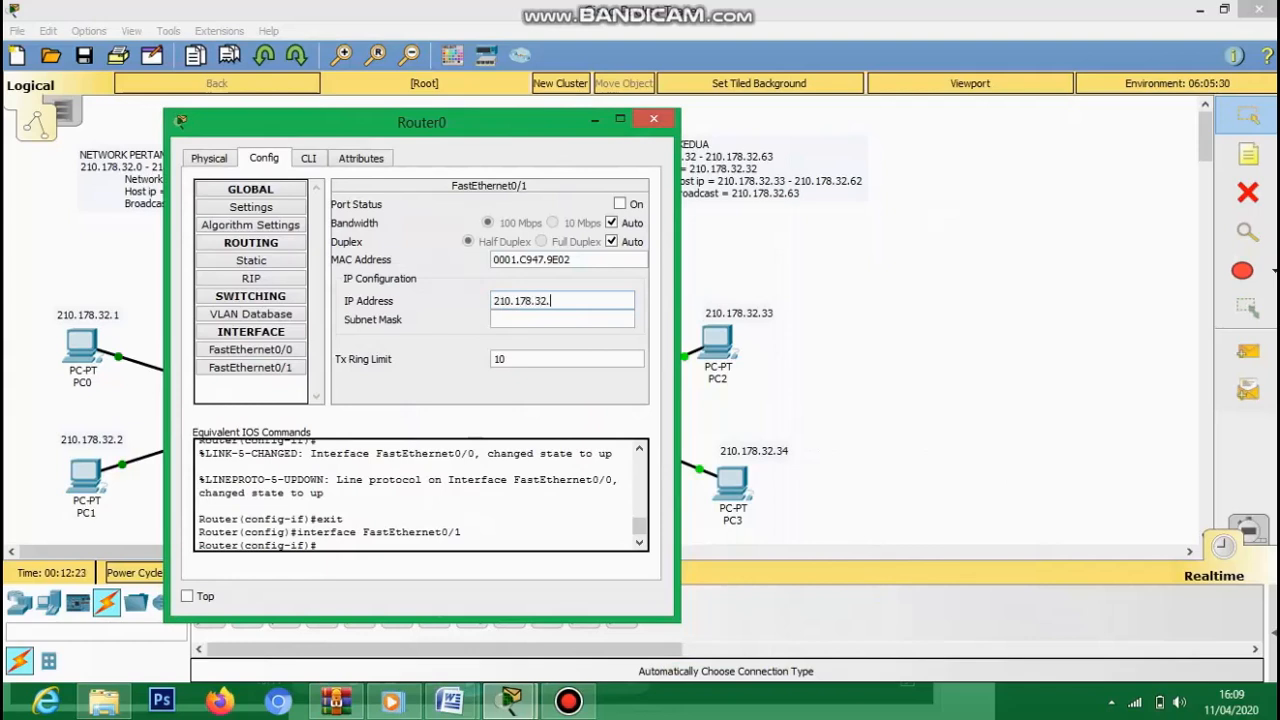
pyautogui.write('62')
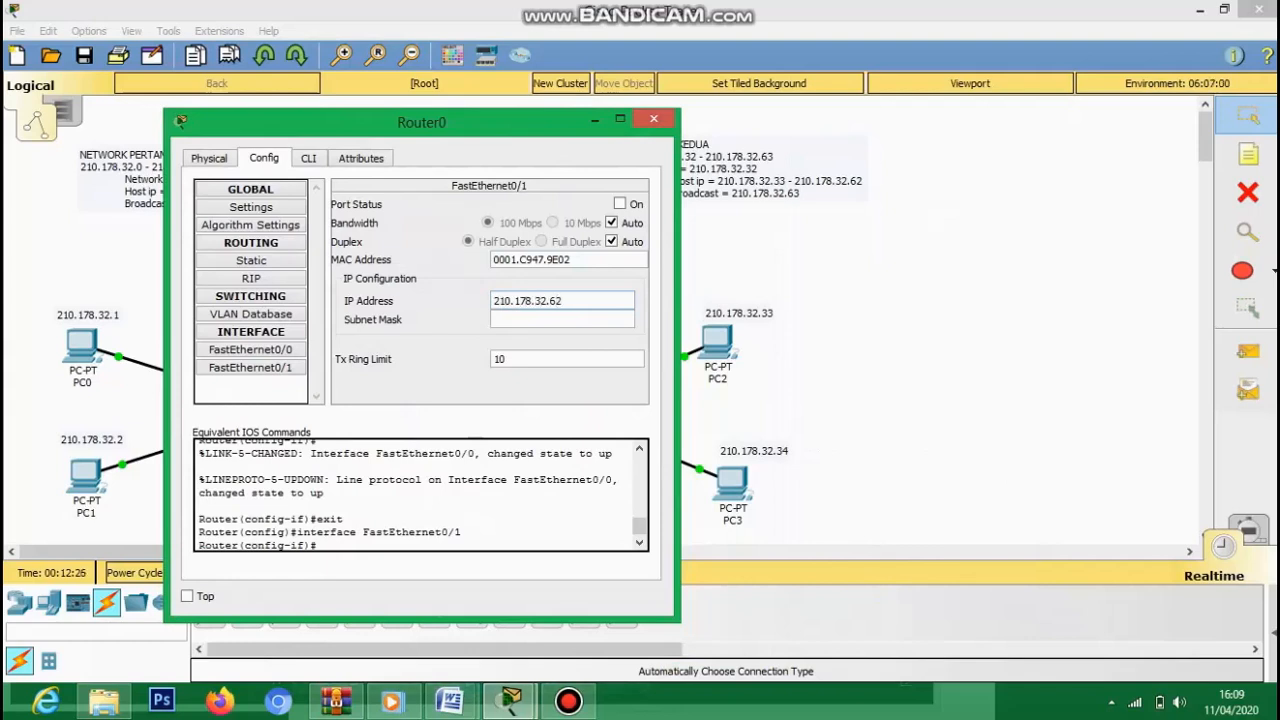
pyautogui.press('Tab')
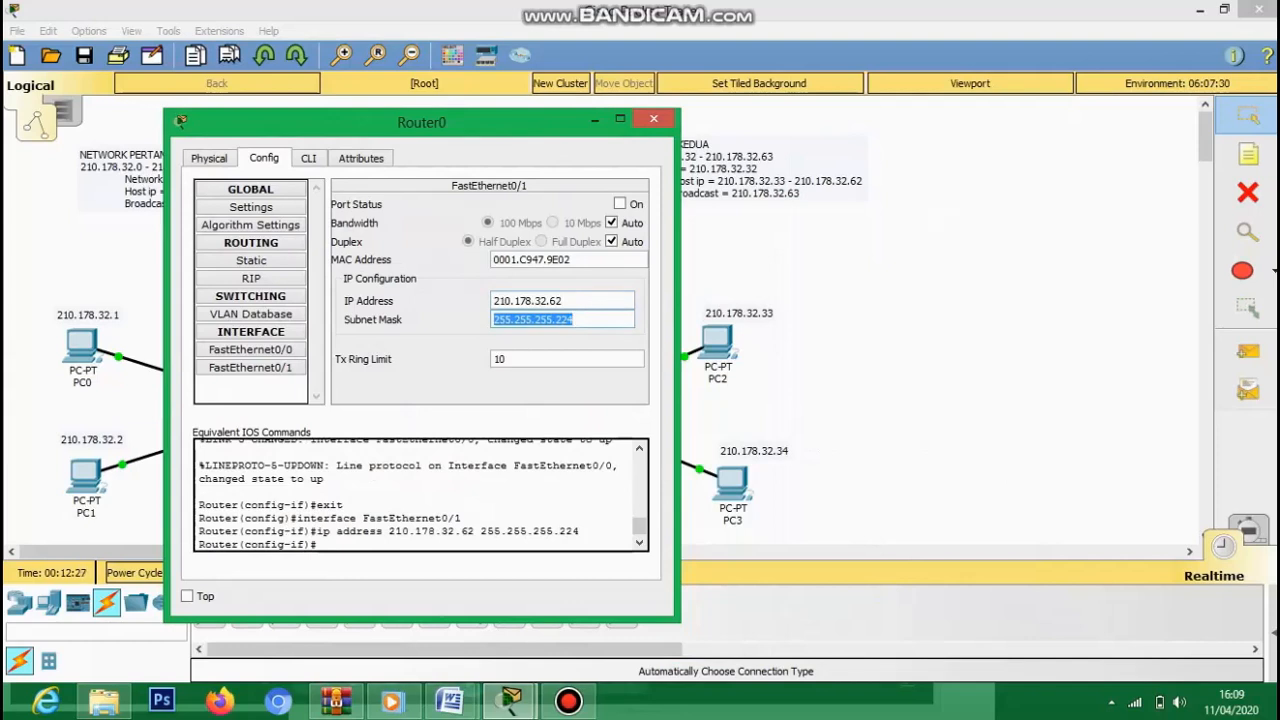
pyautogui.click(653, 119)
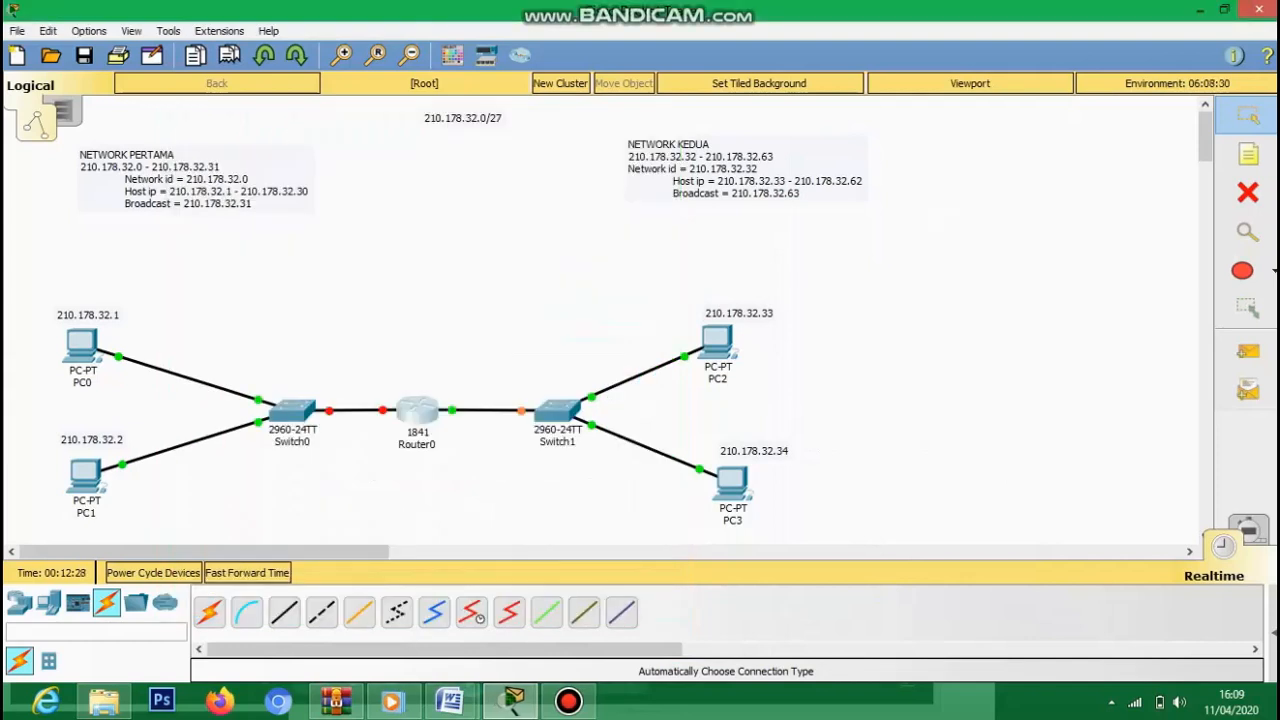
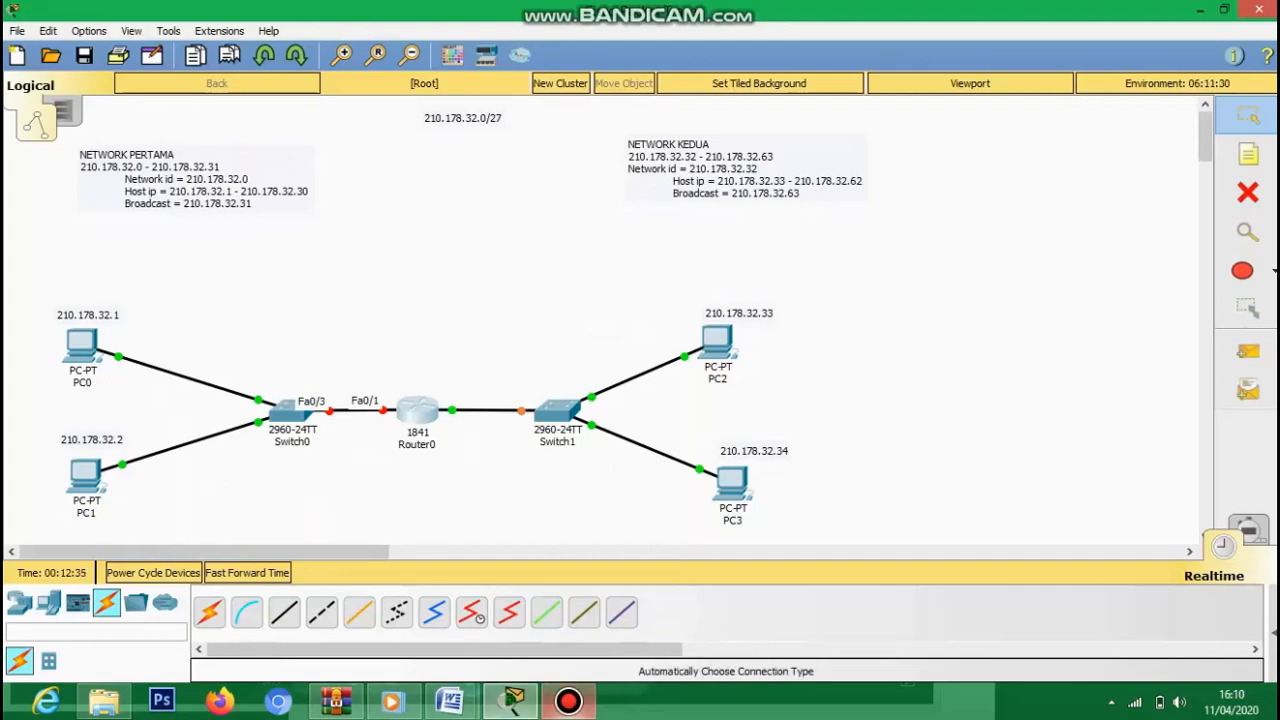
# - Review Router0's FastEthernet0/0 and FastEthernet0/1 settings, then close the router window
pyautogui.click(568, 700)
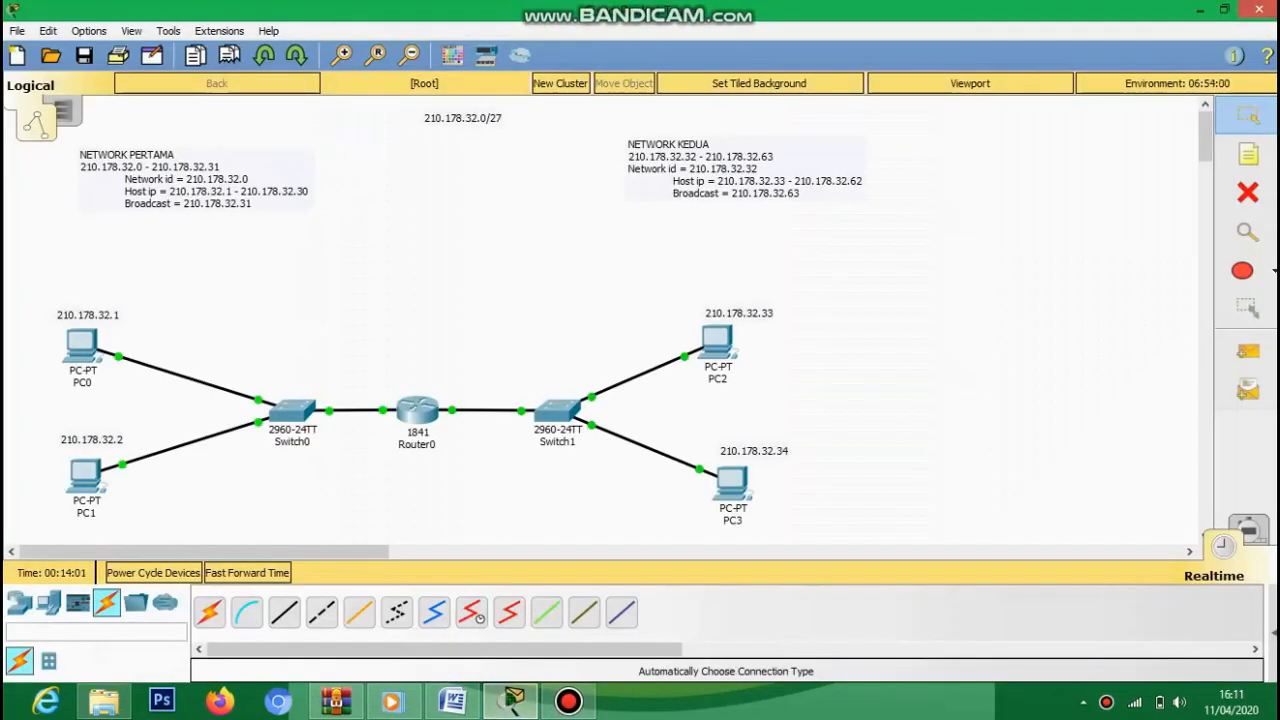
pyautogui.click(417, 410)
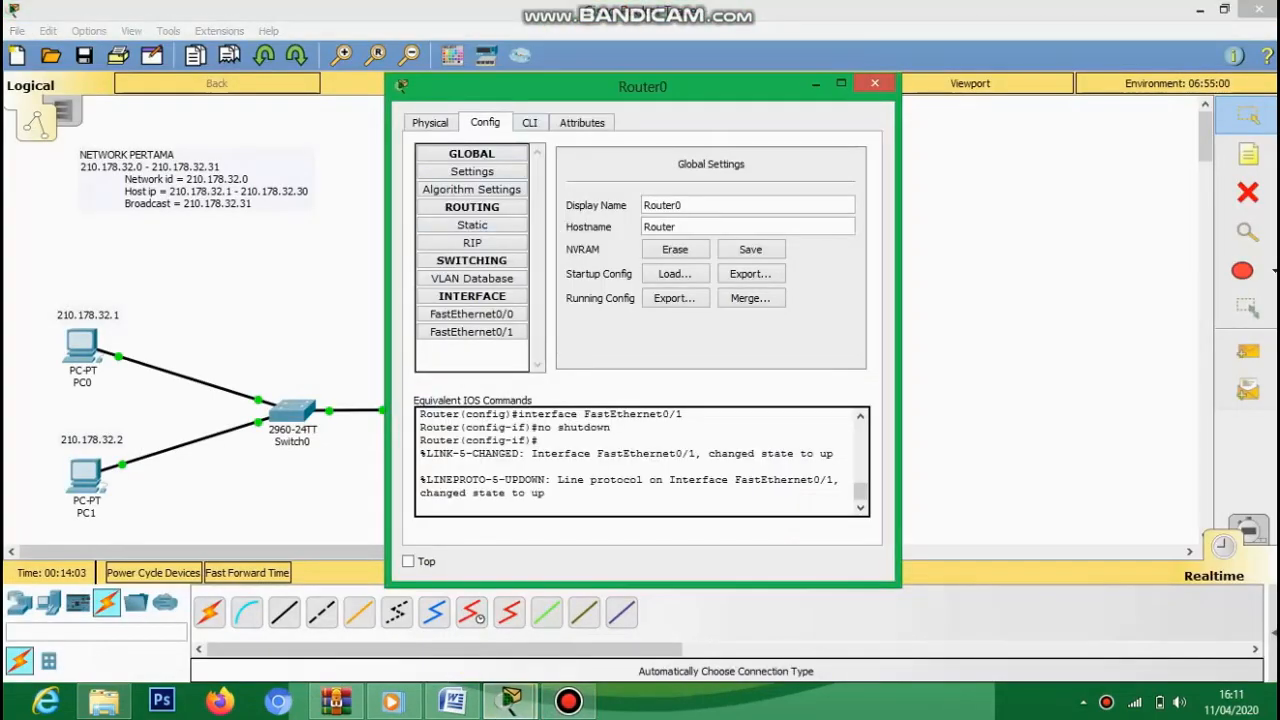
pyautogui.click(471, 314)
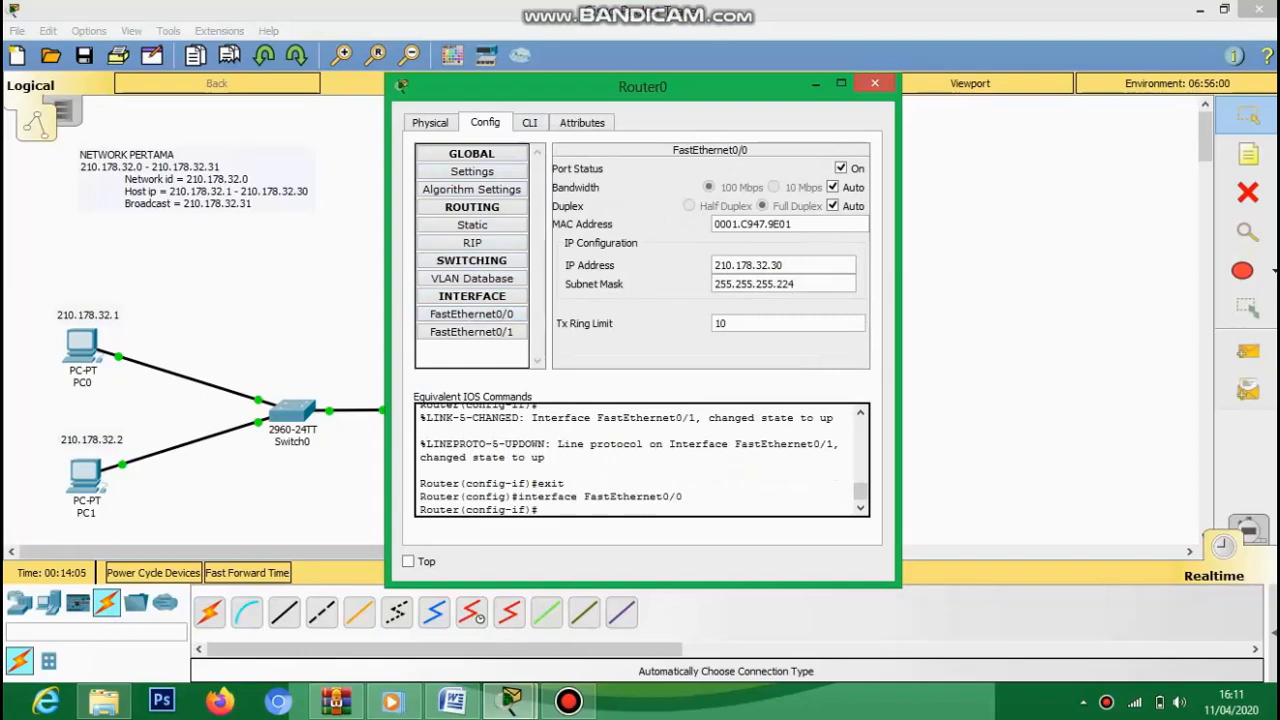
pyautogui.click(471, 332)
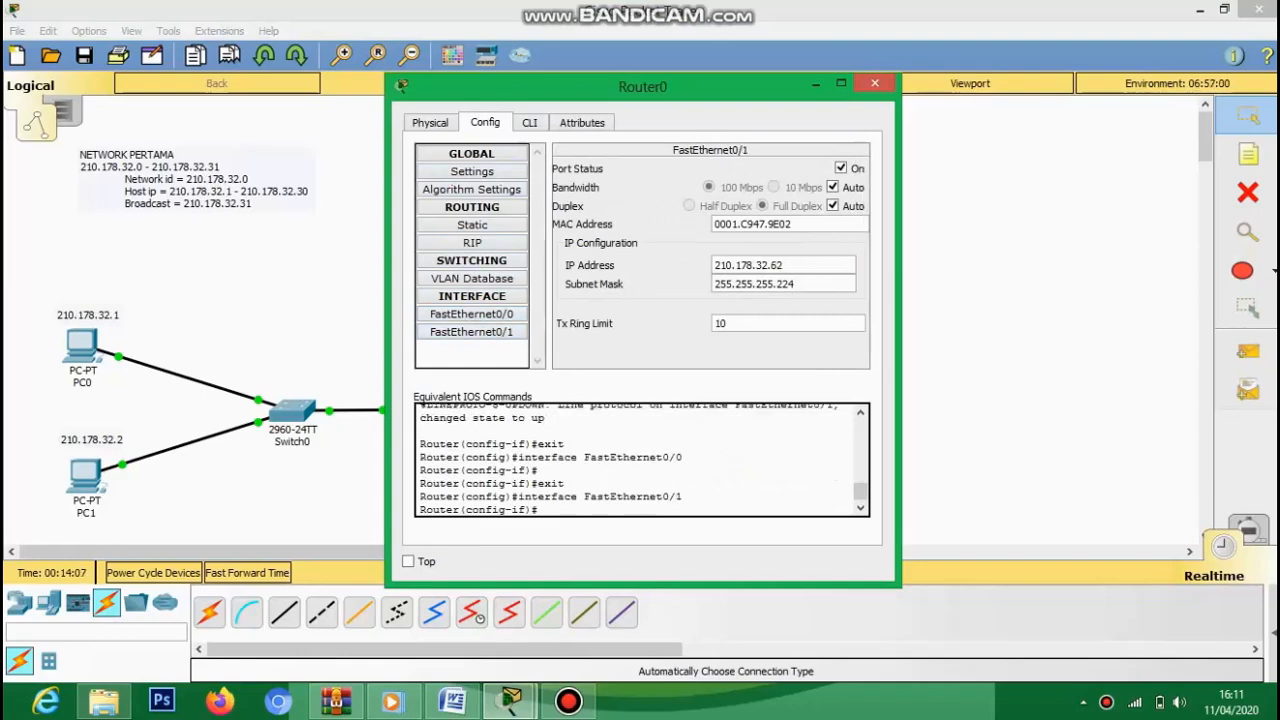
pyautogui.moveTo(600, 86); pyautogui.dragTo(815, 0)
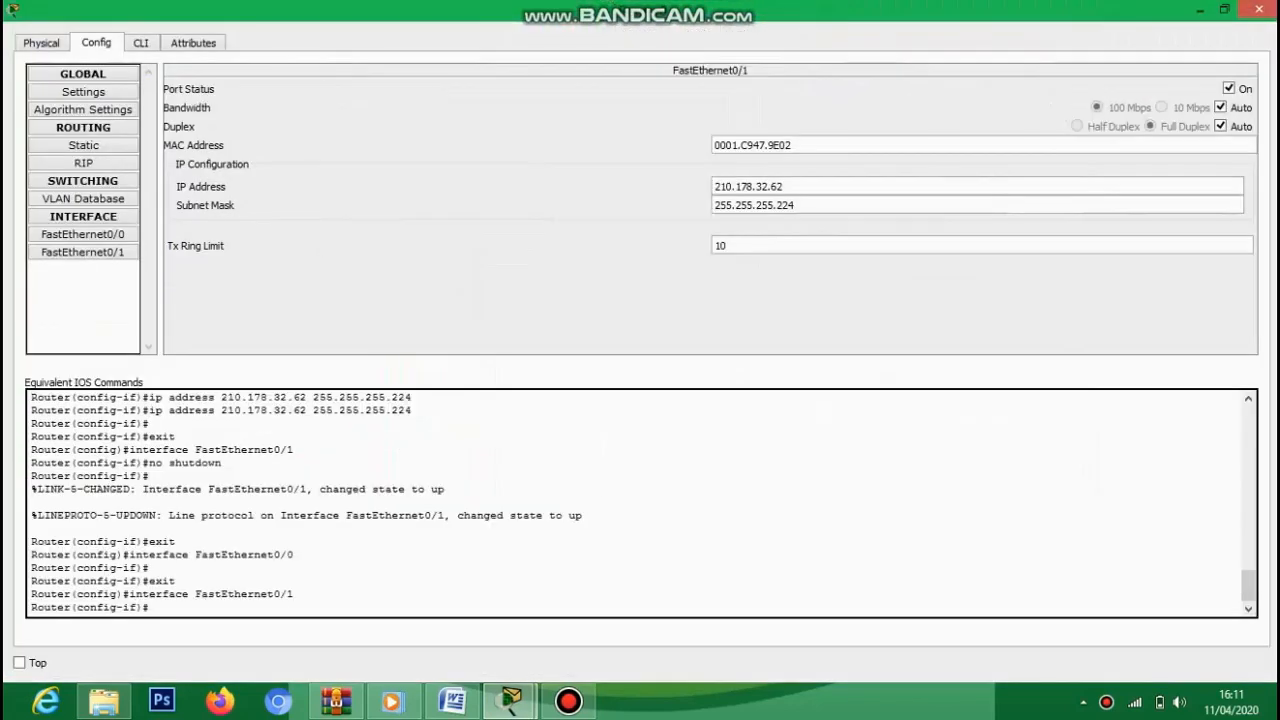
pyautogui.click(1259, 9)
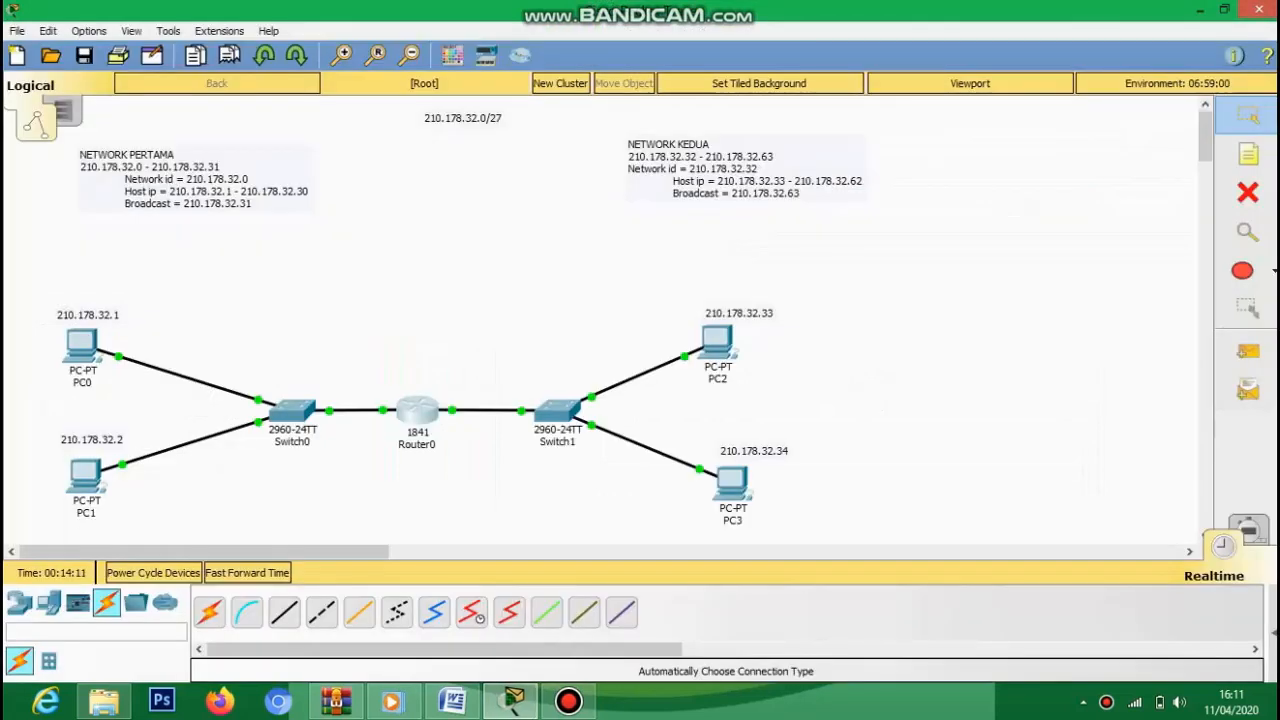
# - Add notes 210.178.32.30 and 210.178.32.62 beside Router0's Switch0 and Switch1 links
pyautogui.click(1248, 154)
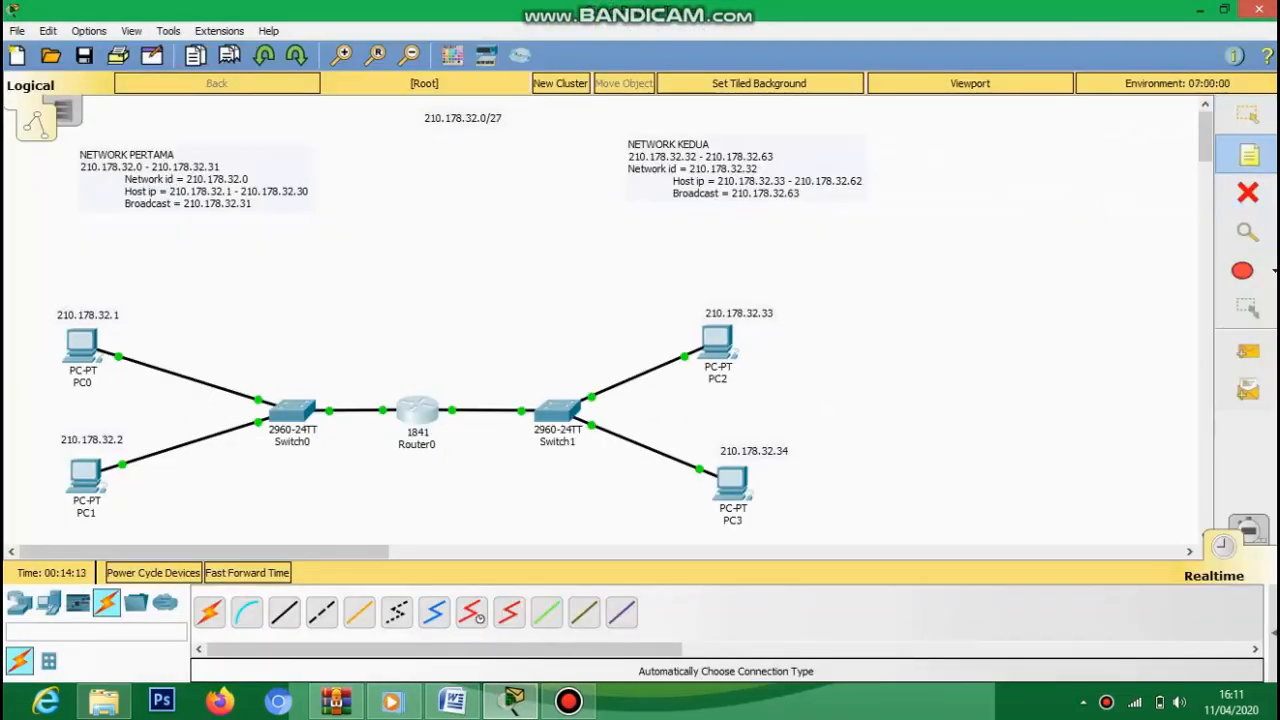
pyautogui.click(326, 377)
pyautogui.write('210.178.32.')
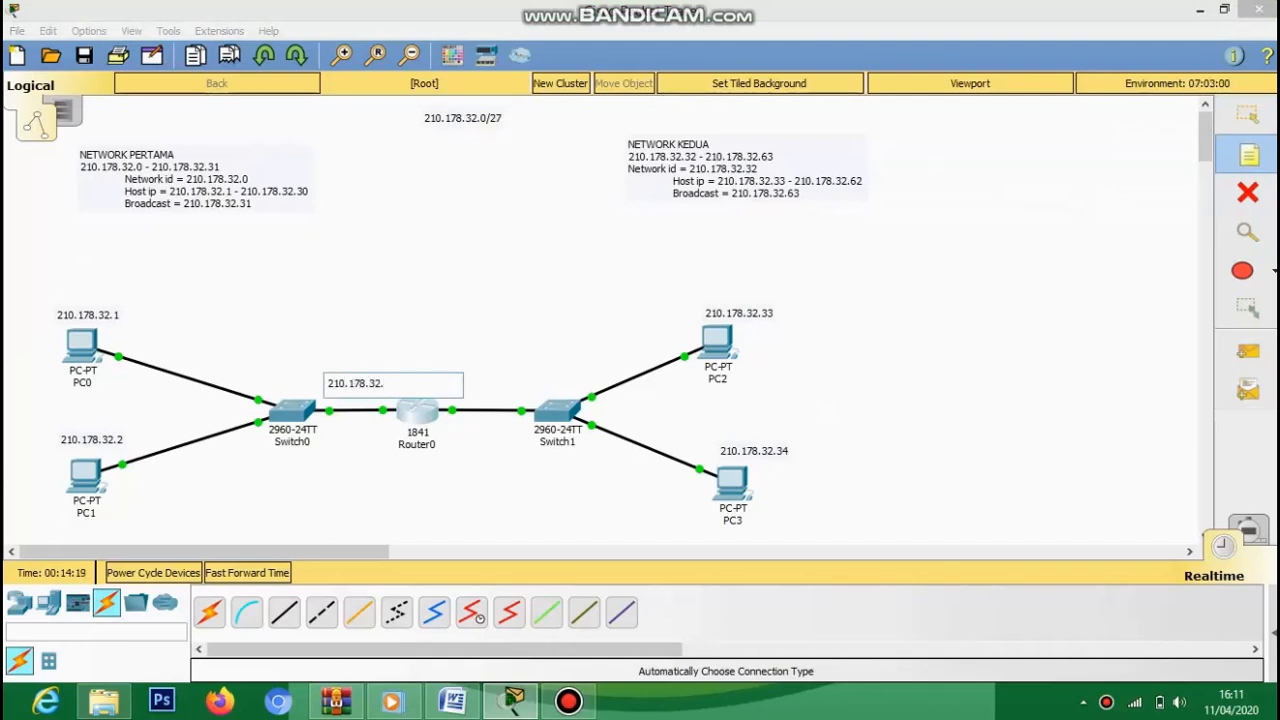
pyautogui.write('30')
pyautogui.click(489, 379)
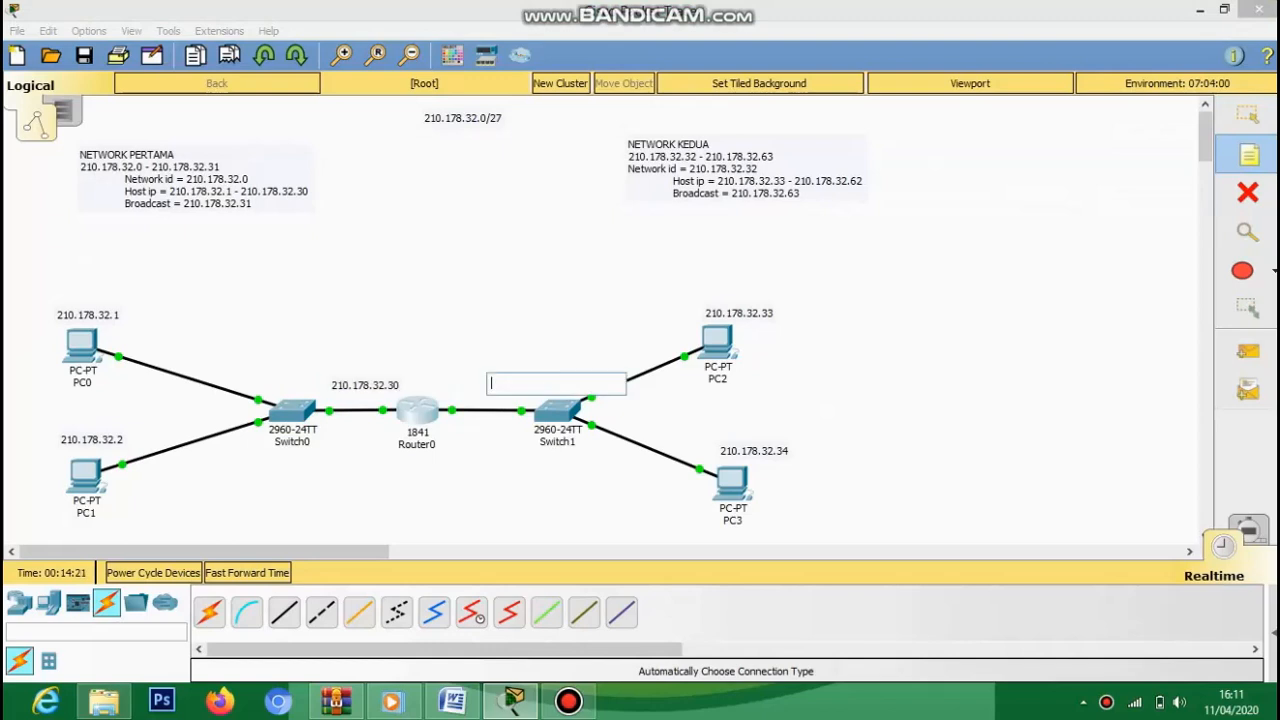
pyautogui.write('210.178.32.')
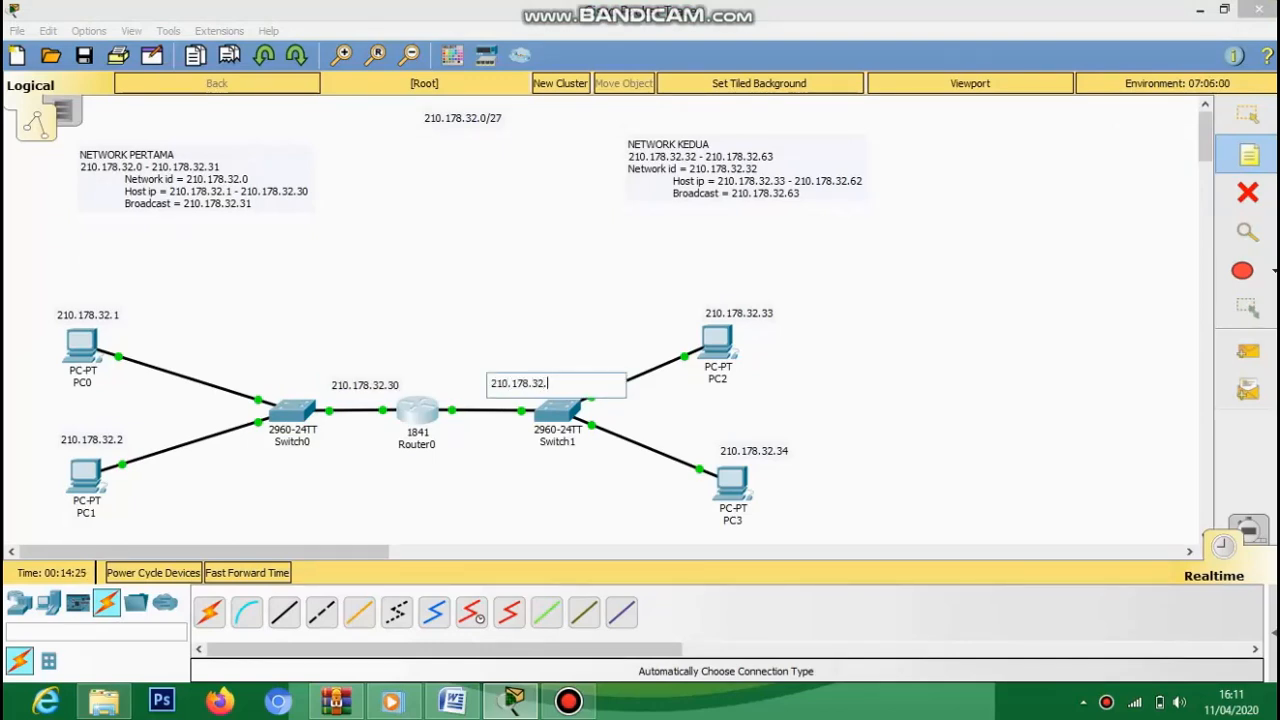
pyautogui.write('62')
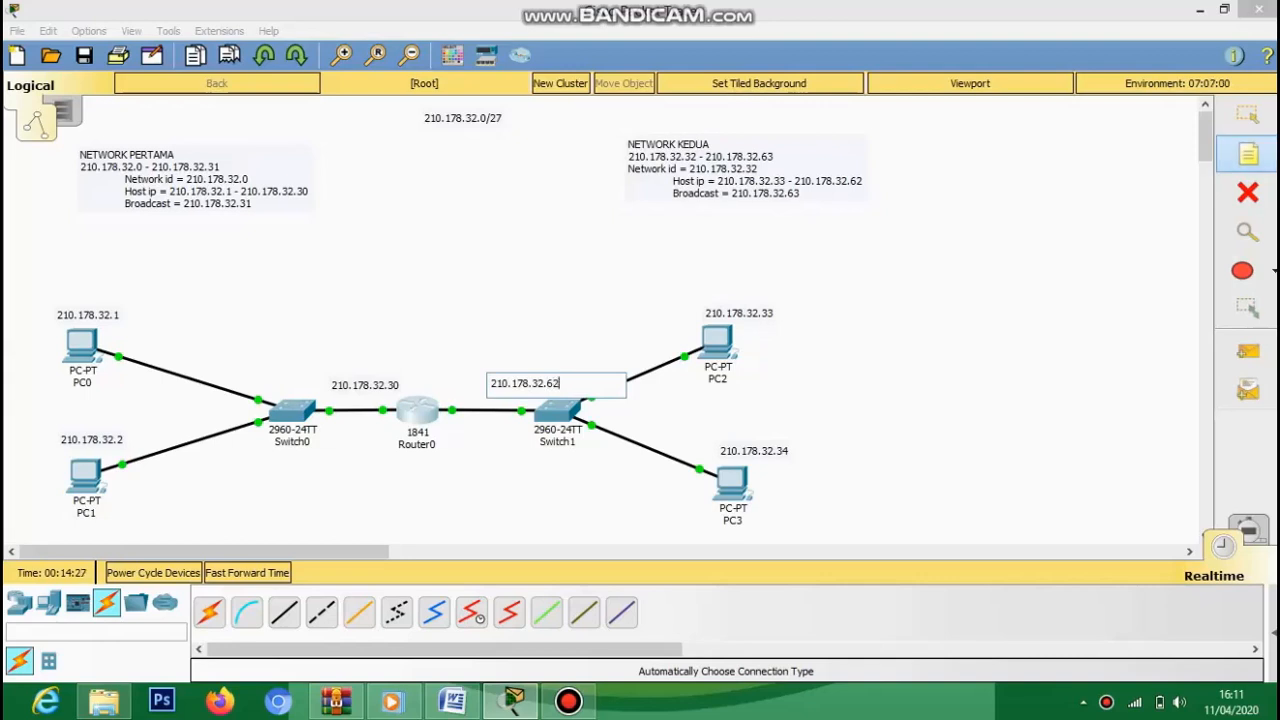
pyautogui.click(1248, 154)
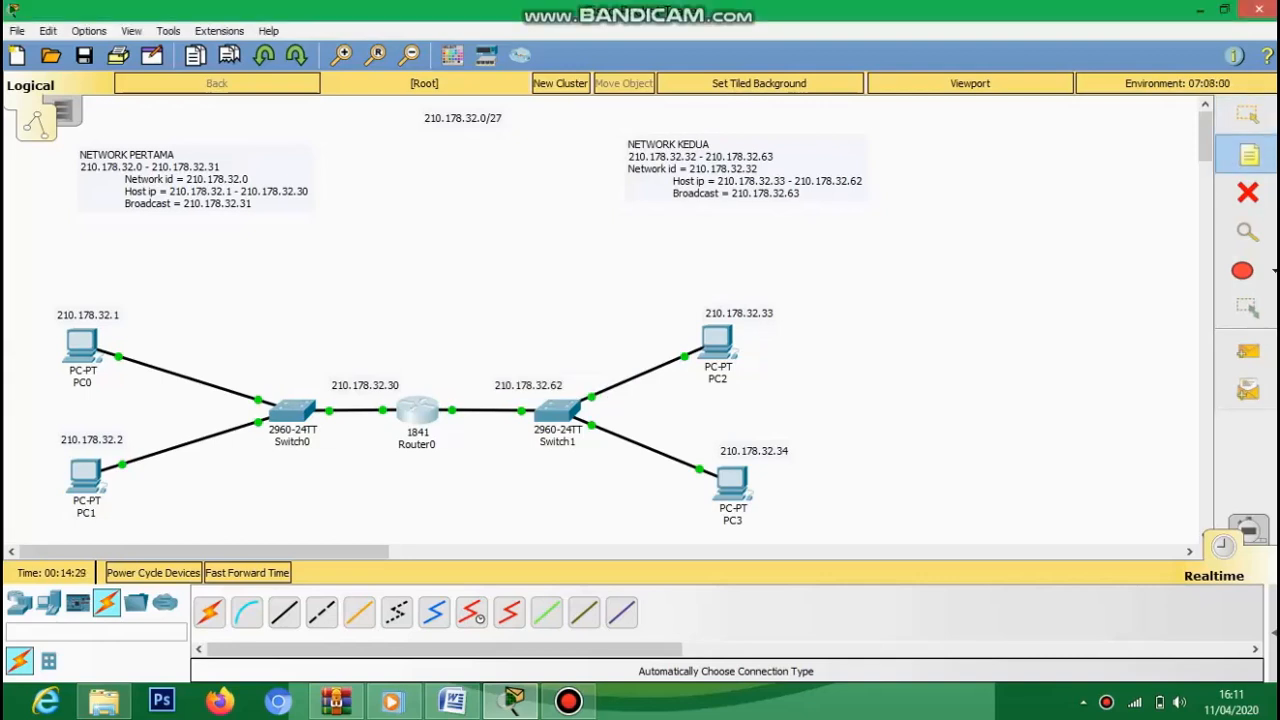
# - Move the 210.178.32.62 label above the Router0–Switch1 link
pyautogui.click(1248, 116)
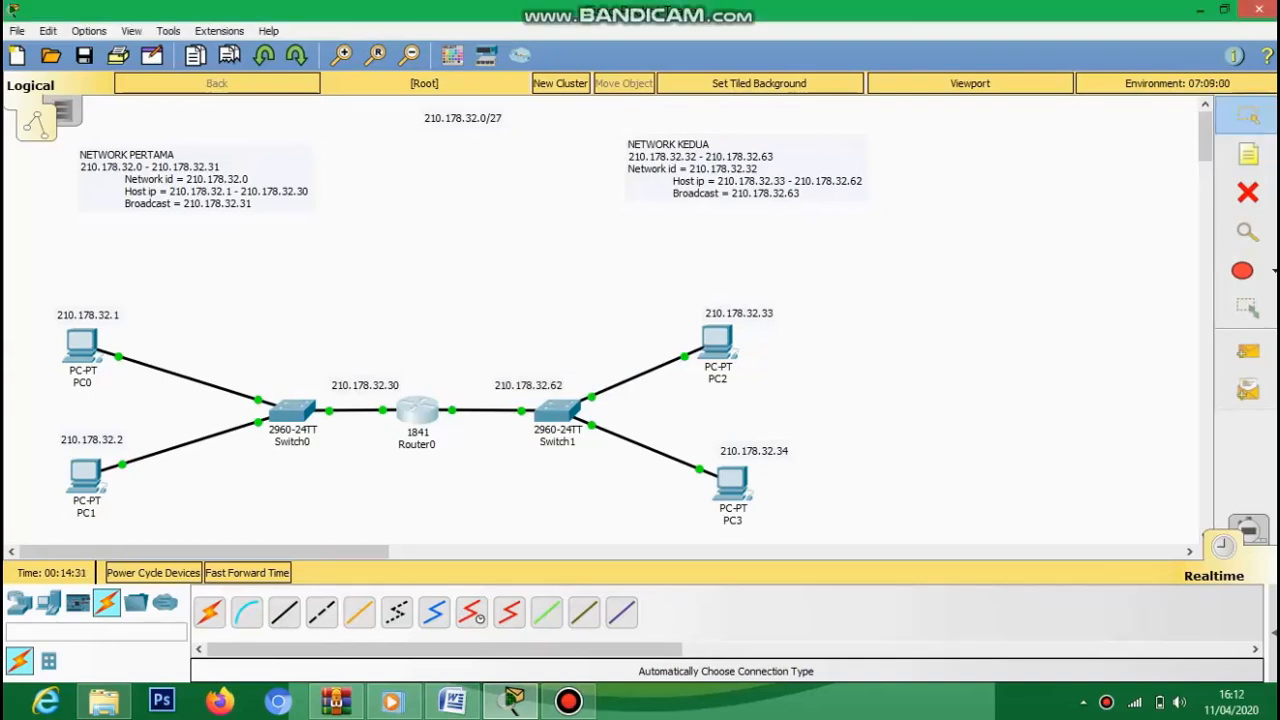
pyautogui.moveTo(528, 385); pyautogui.dragTo(494, 379)
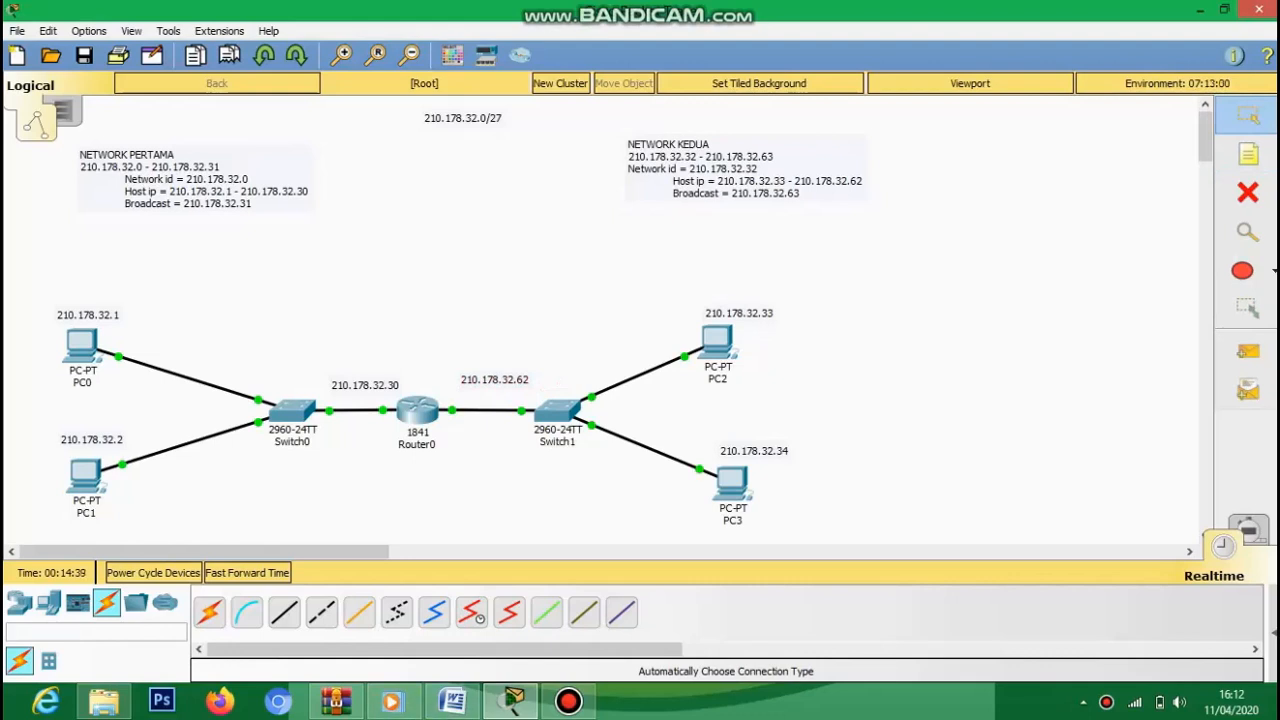
pyautogui.click(19, 603)
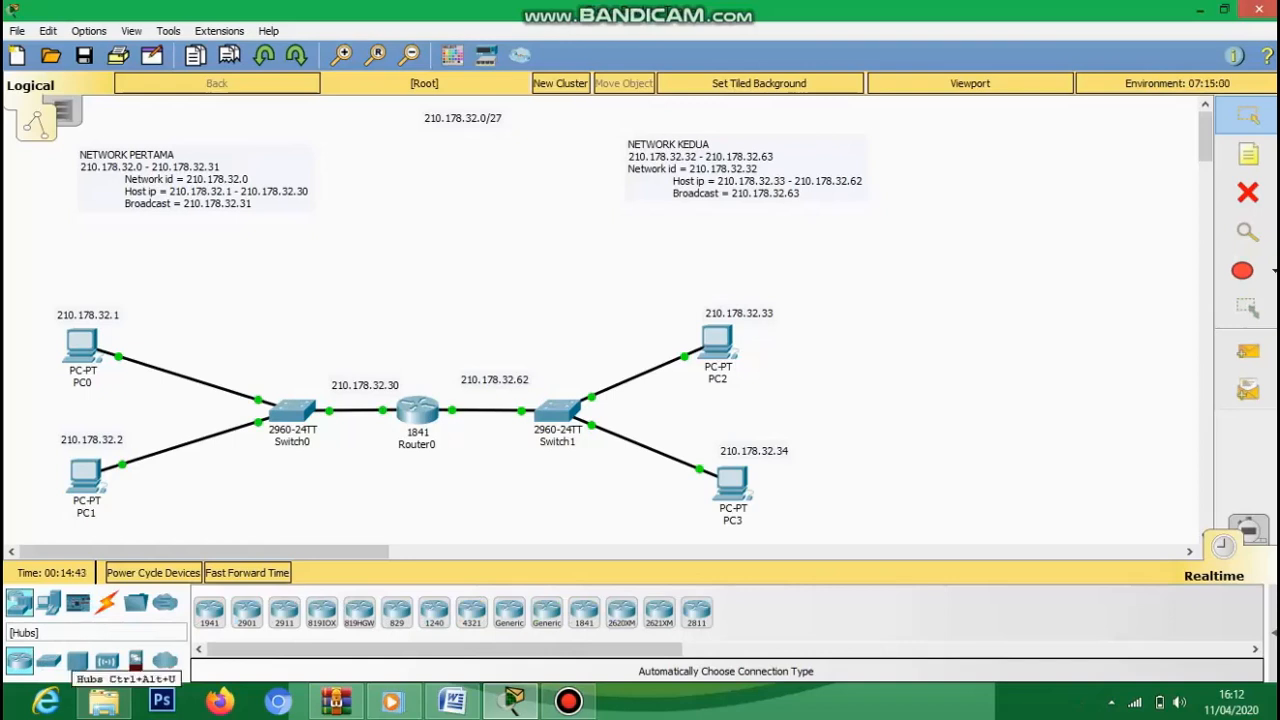
# - Place an AccessPoint-PT from Wireless Devices above Switch0 as Access Point0
pyautogui.click(77, 661)
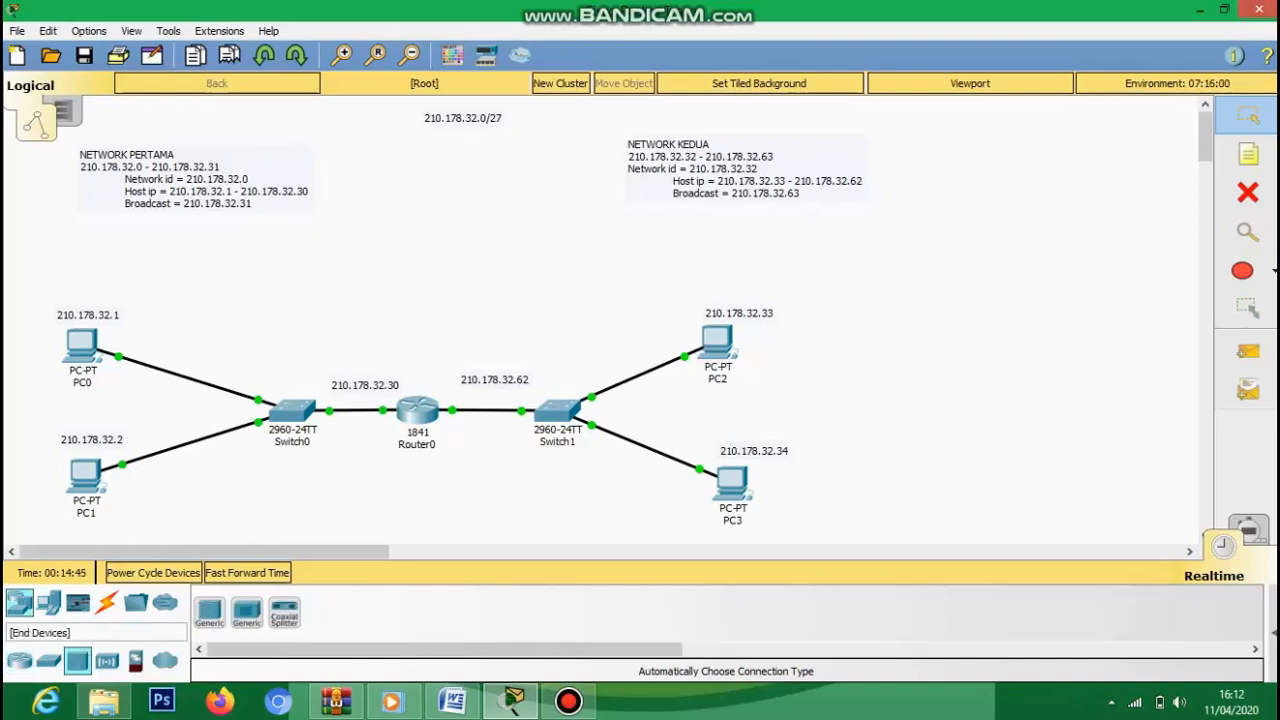
pyautogui.click(49, 661)
pyautogui.click(107, 661)
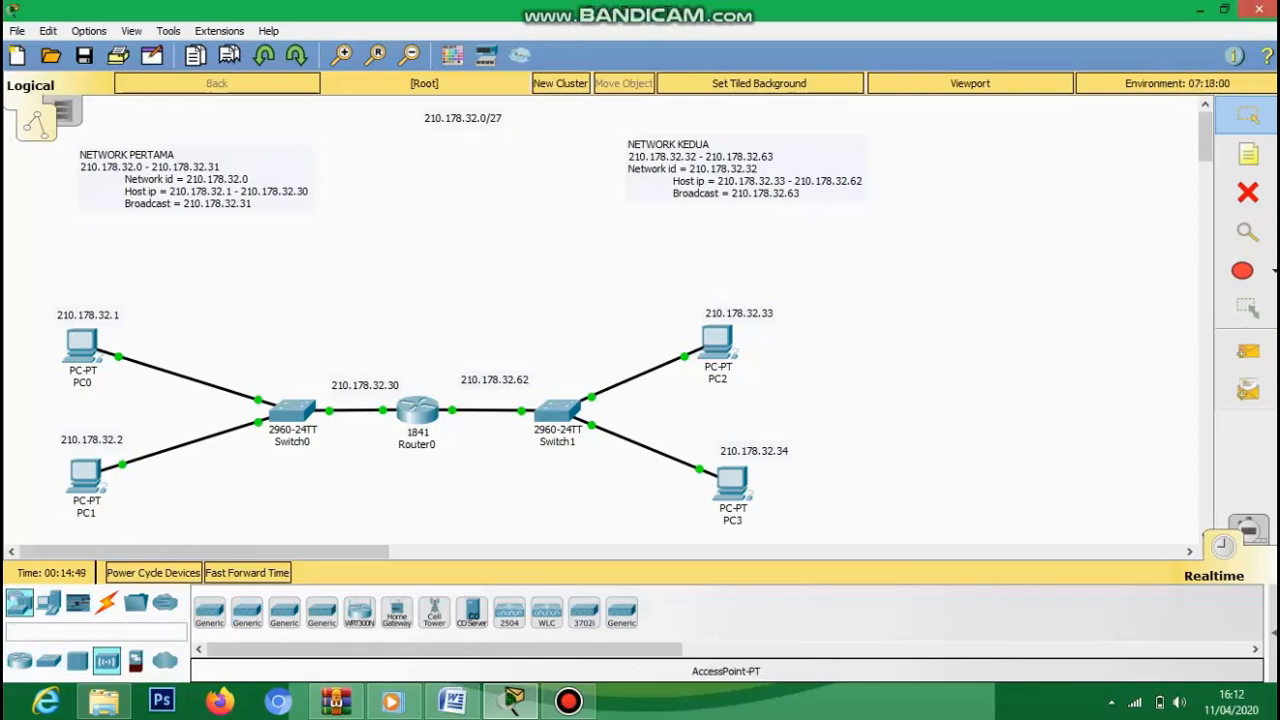
pyautogui.click(209, 610)
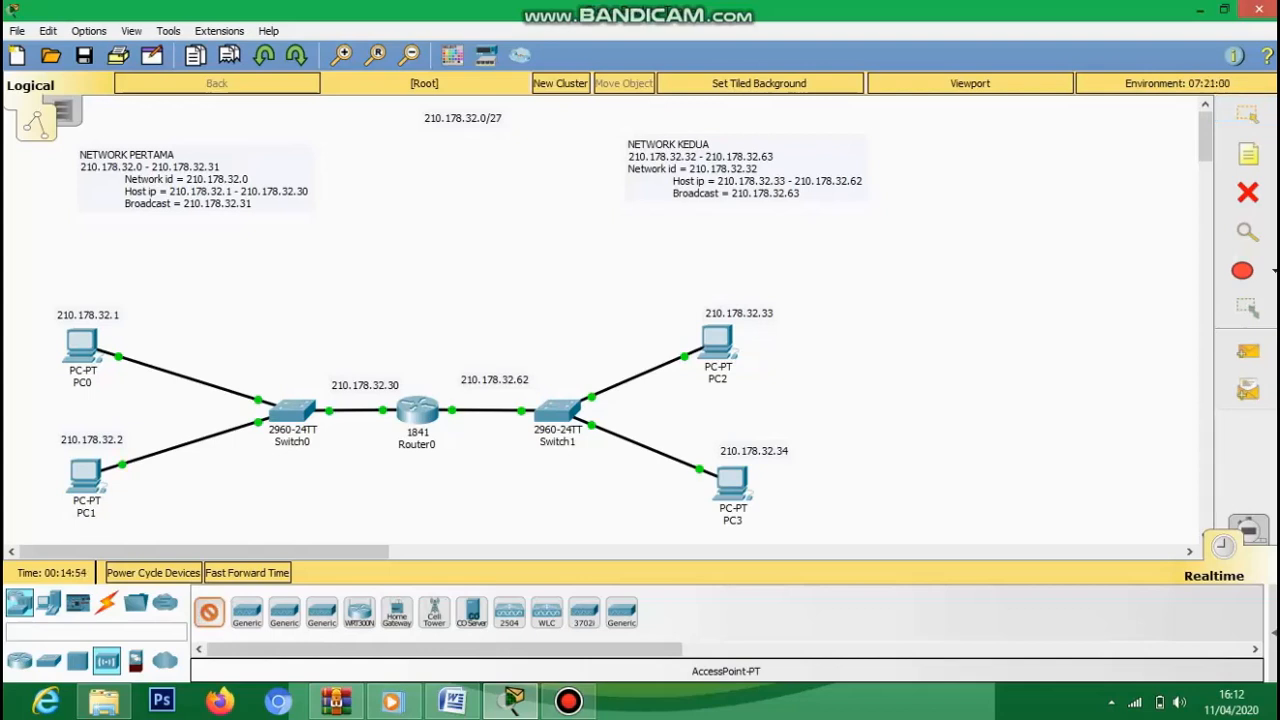
pyautogui.click(333, 292)
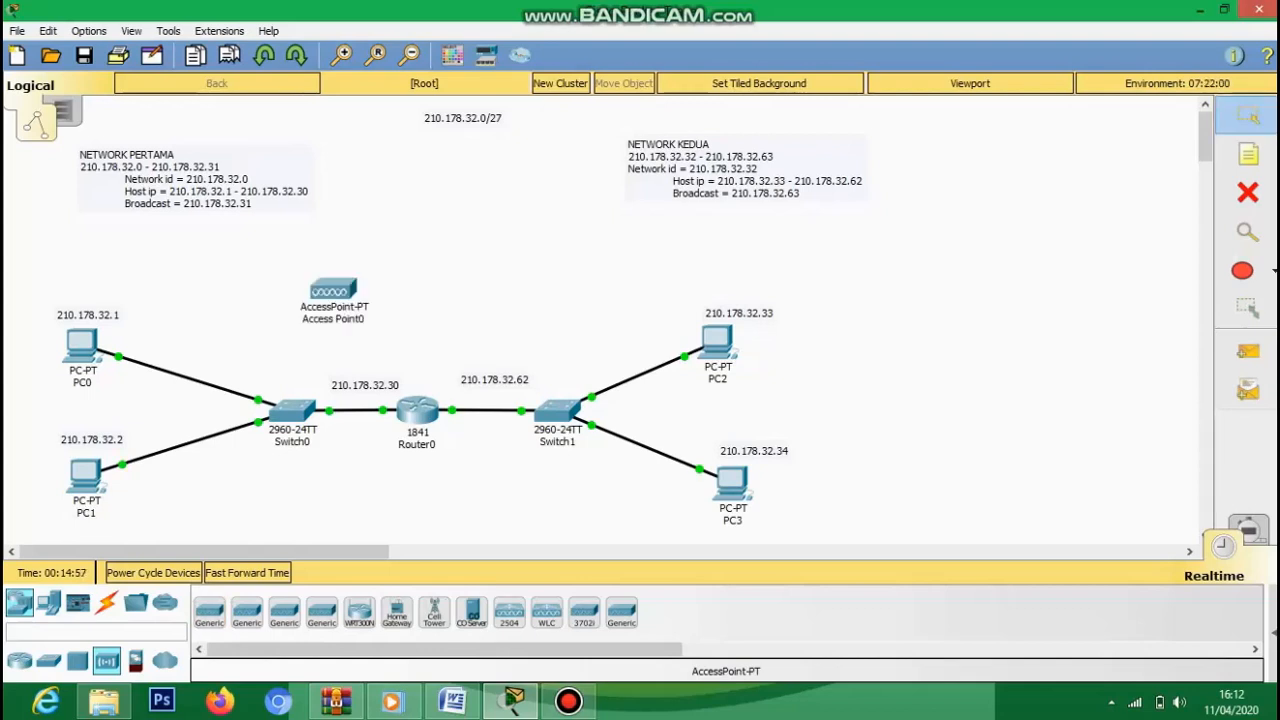
# - Link Access Point0 to Switch0 with the automatic connection cable
pyautogui.click(106, 601)
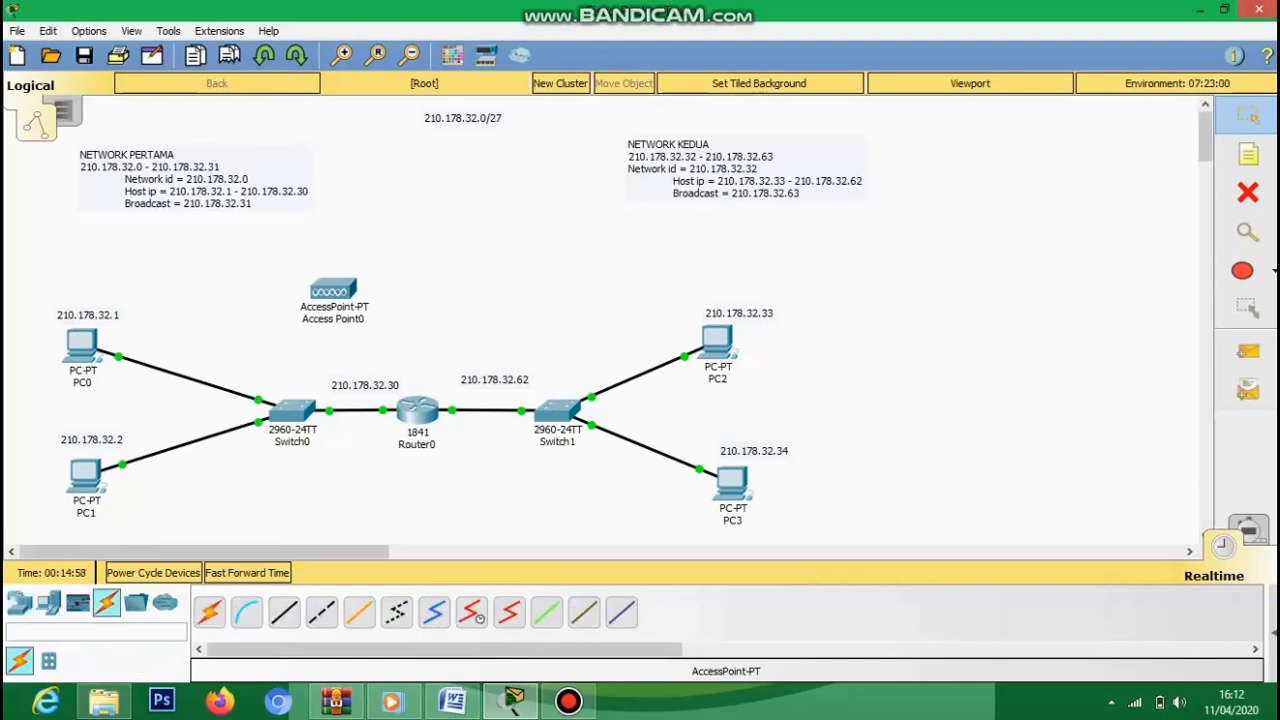
pyautogui.click(333, 292)
pyautogui.click(292, 410)
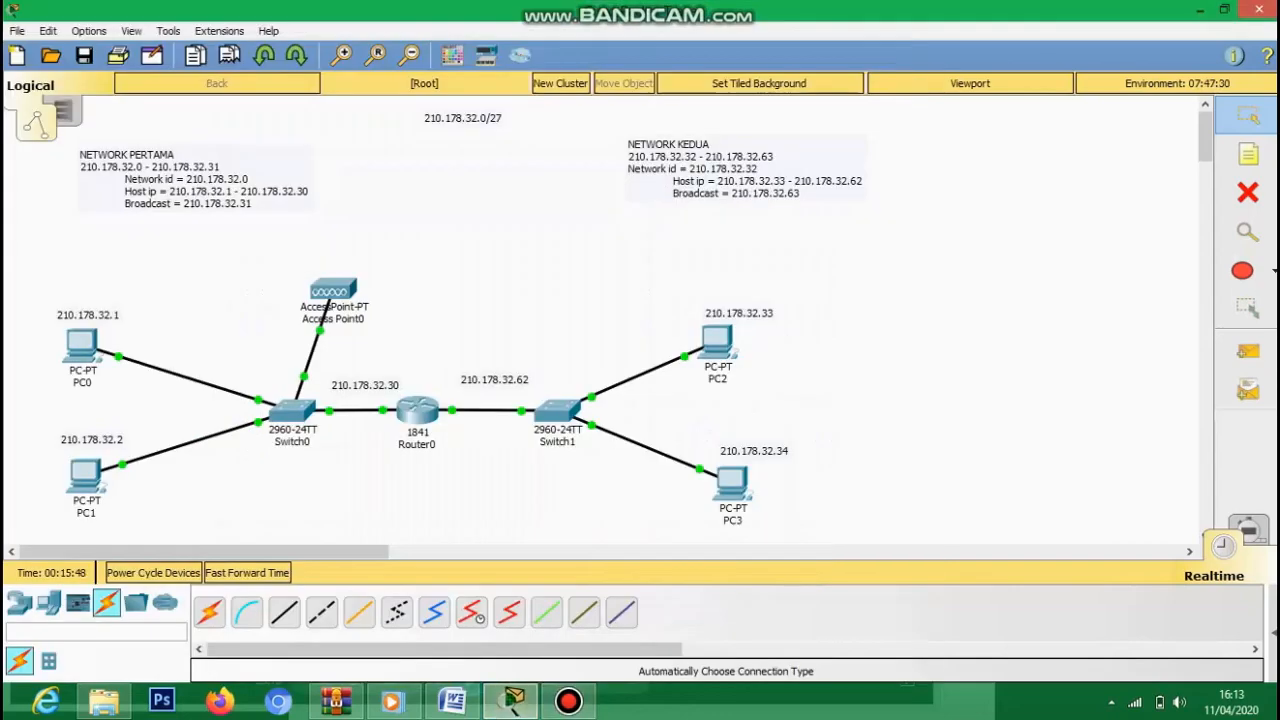
# - Set PC0's and PC1's default gateway to 210.178.32.30
pyautogui.doubleClick(82, 345)
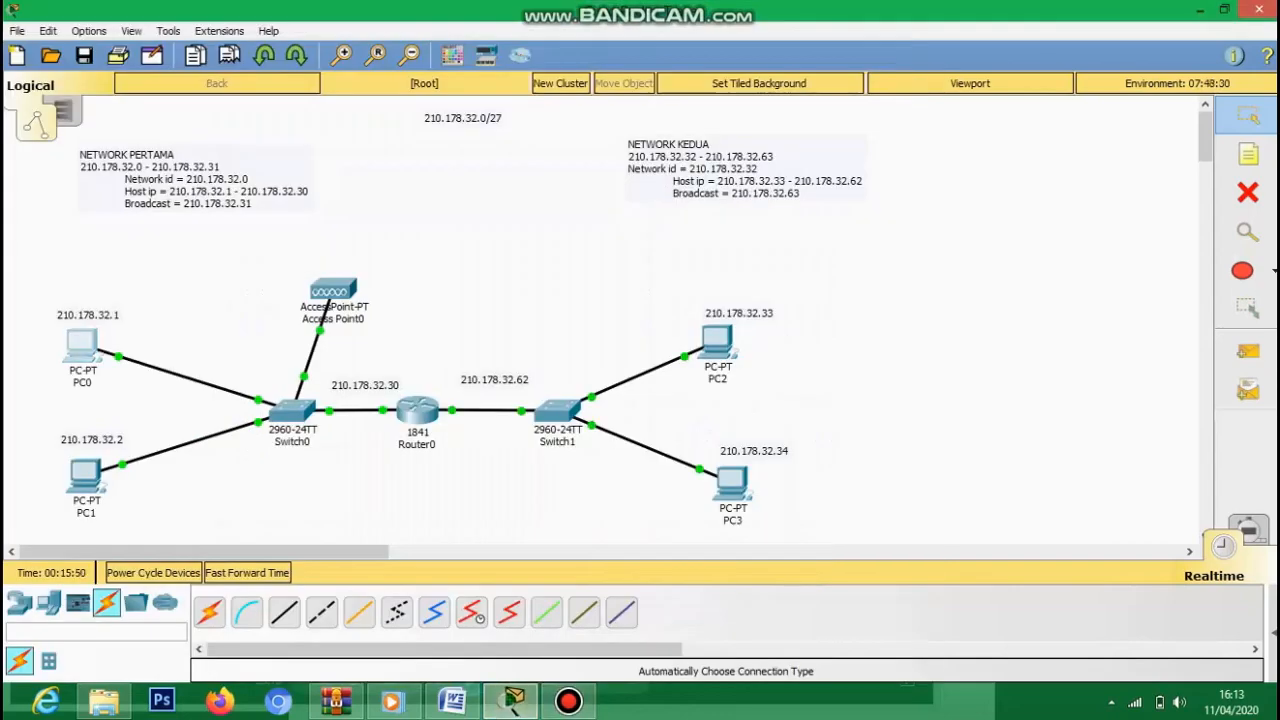
pyautogui.click(340, 195)
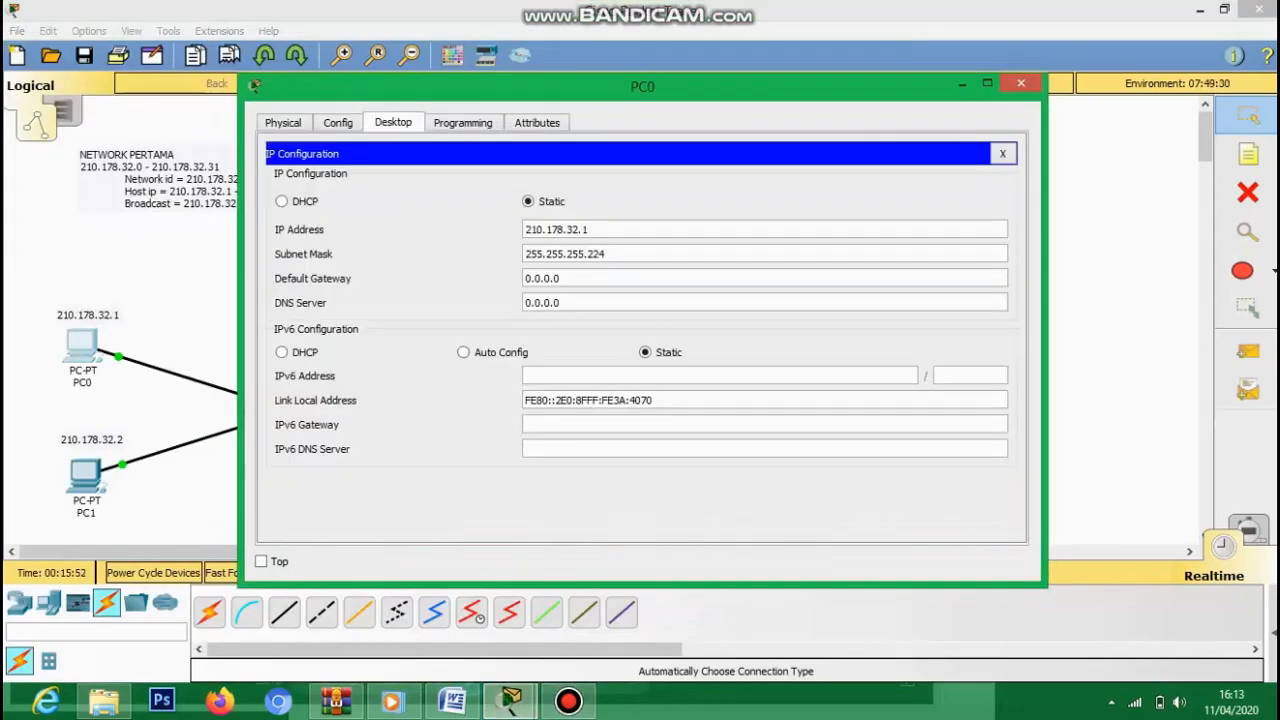
pyautogui.hotkey('ctrl', 'a')
pyautogui.write('210')
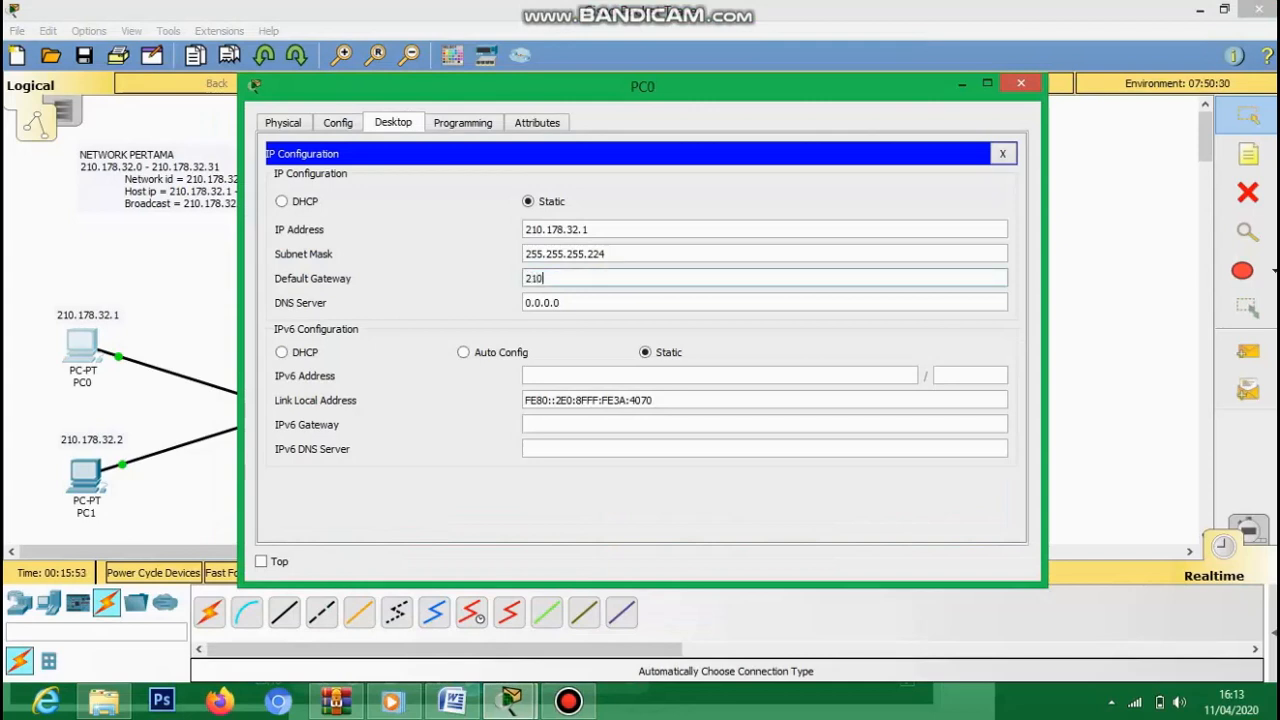
pyautogui.write('.17')
pyautogui.write('8.32.3')
pyautogui.moveTo(642, 87); pyautogui.dragTo(756, 76)
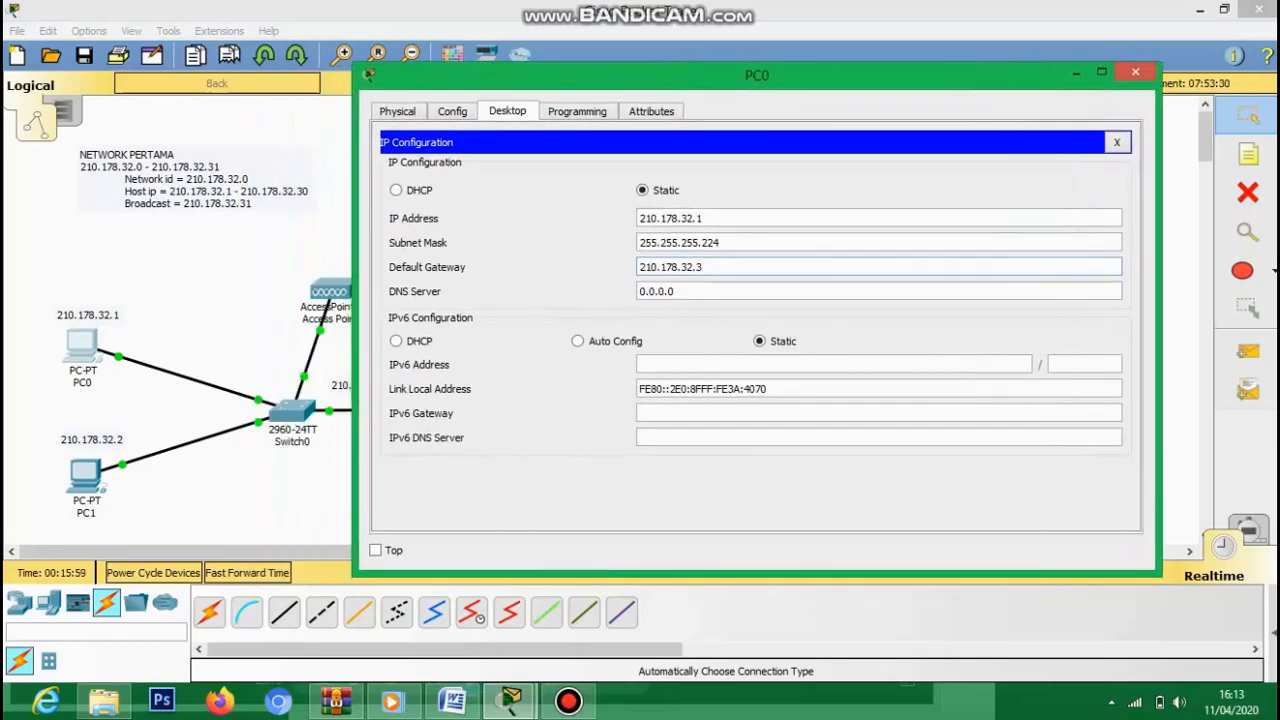
pyautogui.click(1135, 72)
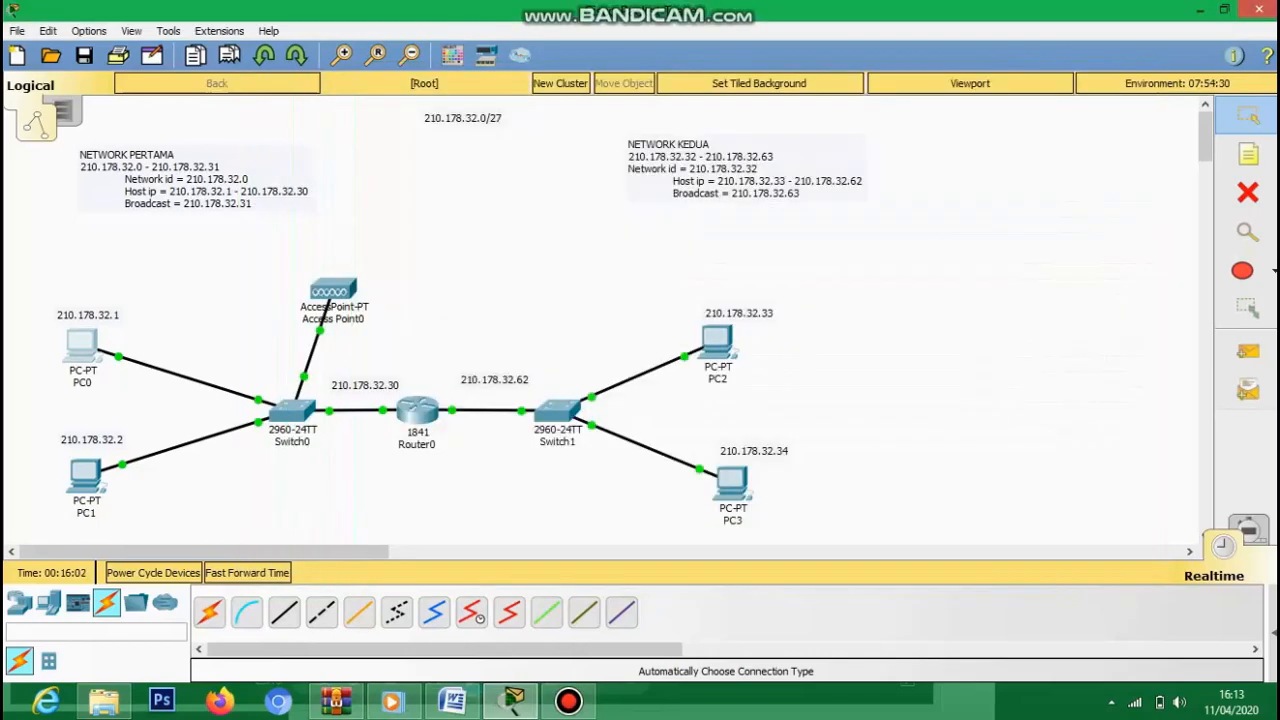
pyautogui.click(85, 476)
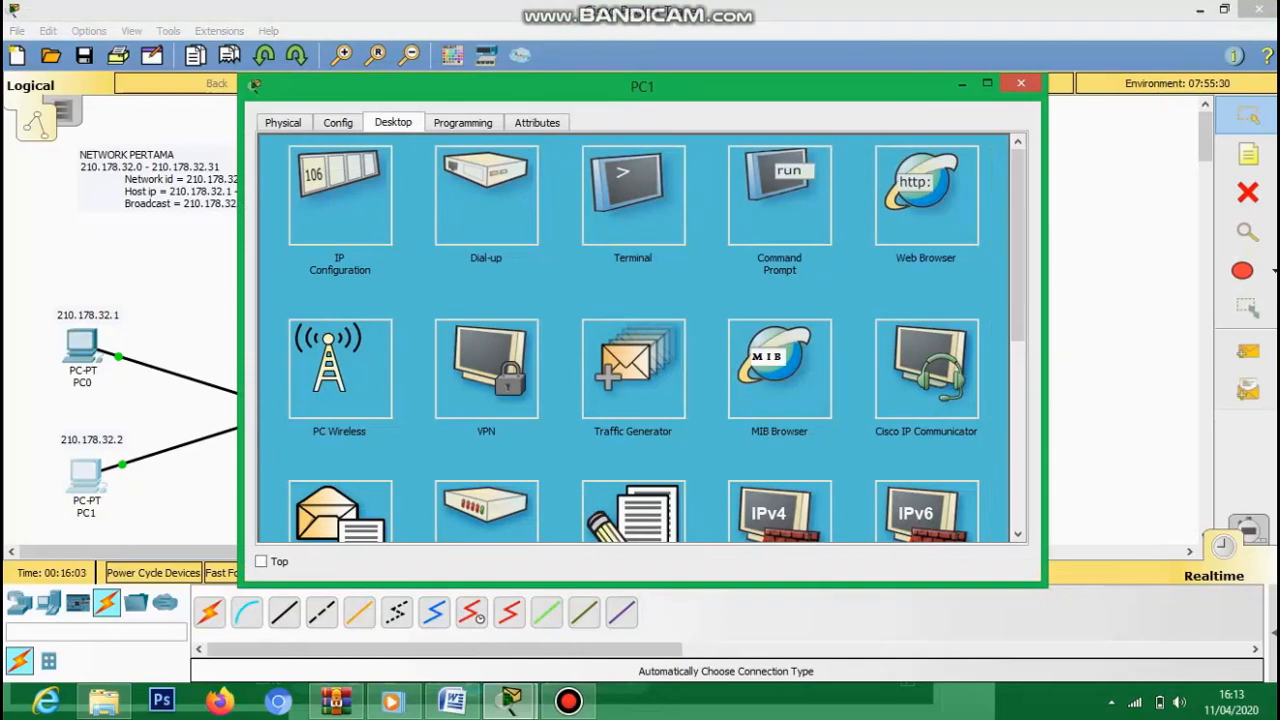
pyautogui.click(340, 195)
pyautogui.moveTo(562, 279); pyautogui.dragTo(523, 279)
pyautogui.write('210.178.32.30')
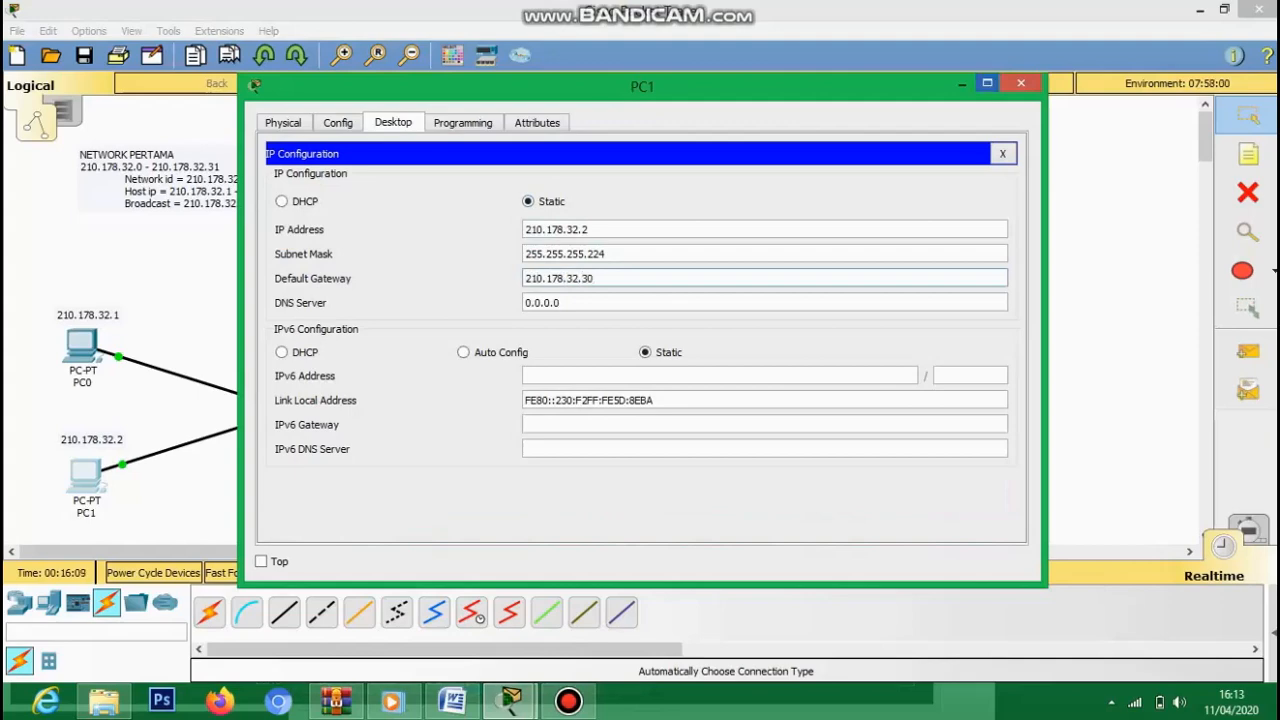
pyautogui.click(1020, 83)
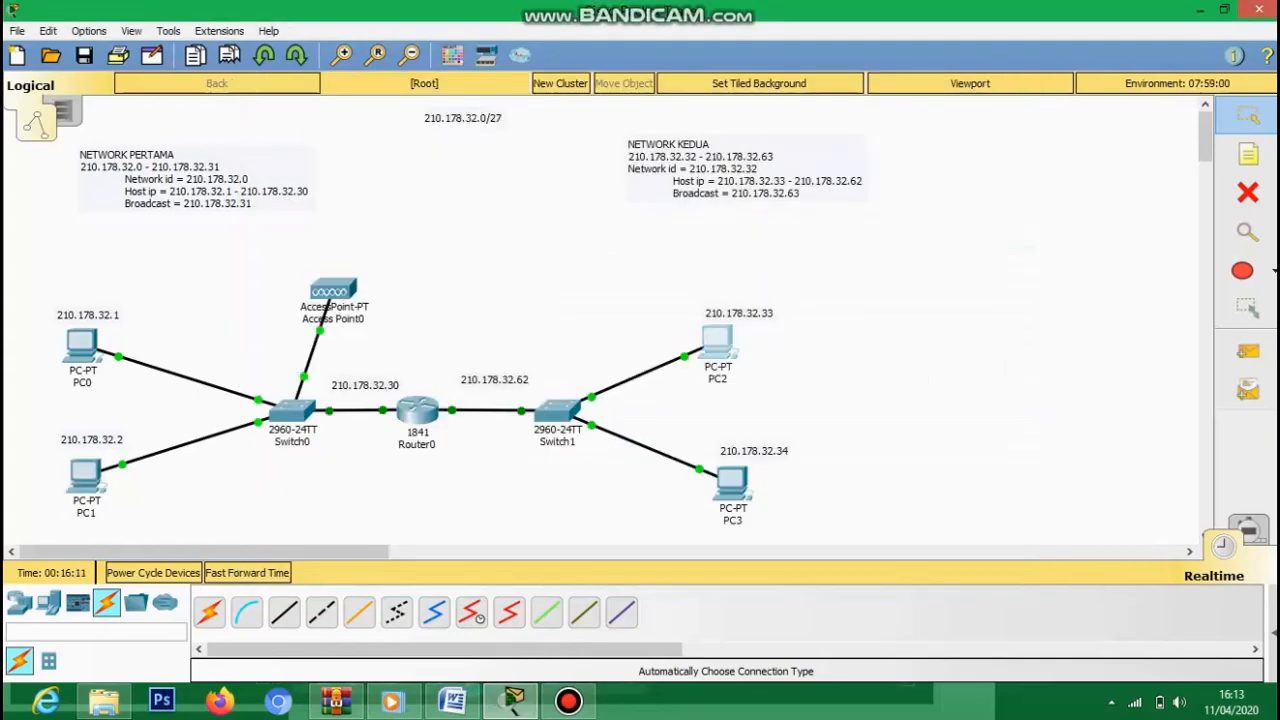
# - Set PC2's and PC3's default gateway to 210.178.32.62
pyautogui.click(717, 342)
pyautogui.click(338, 192)
pyautogui.moveTo(640, 86); pyautogui.dragTo(628, 224)
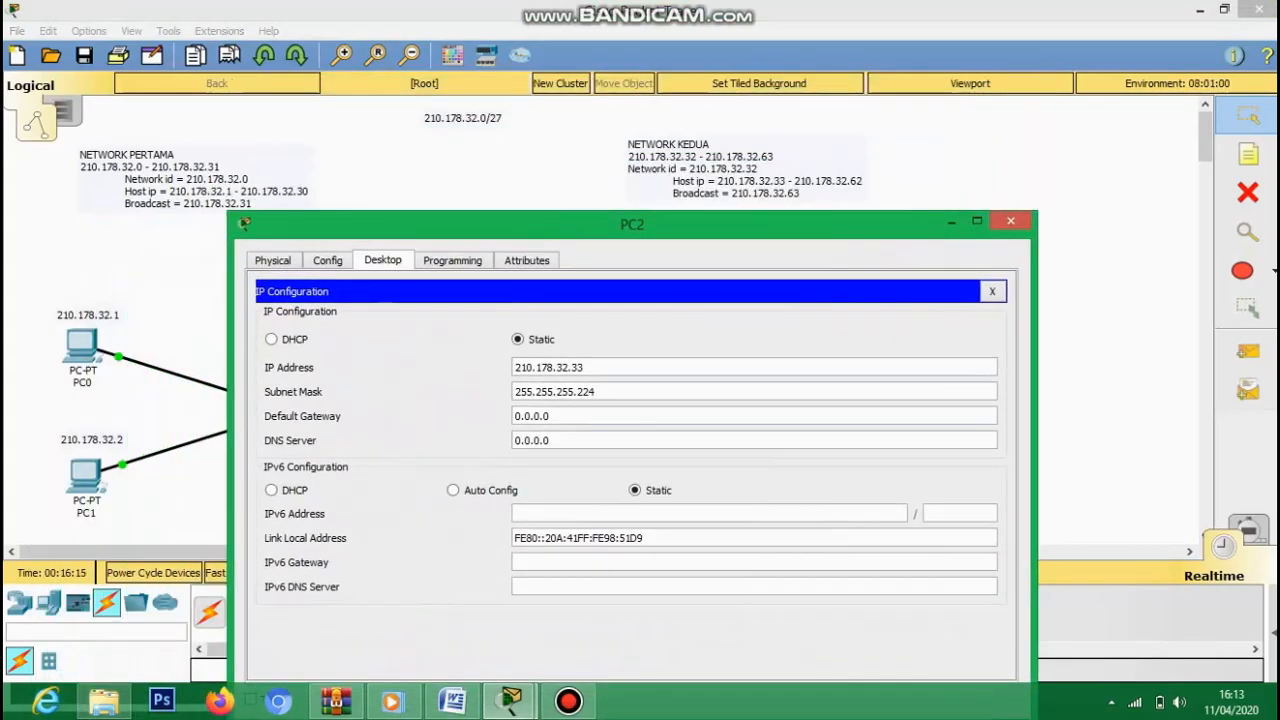
pyautogui.moveTo(552, 416); pyautogui.dragTo(513, 416)
pyautogui.write('210')
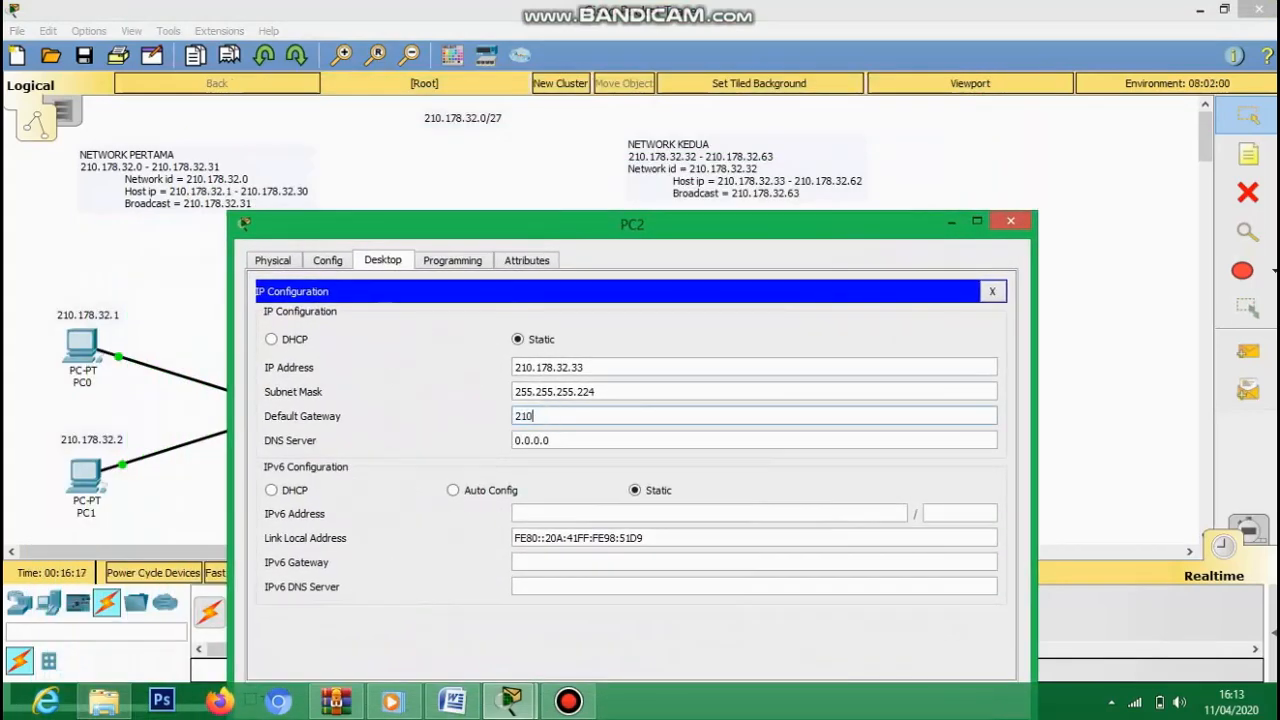
pyautogui.write('.178.32.62')
pyautogui.click(1010, 221)
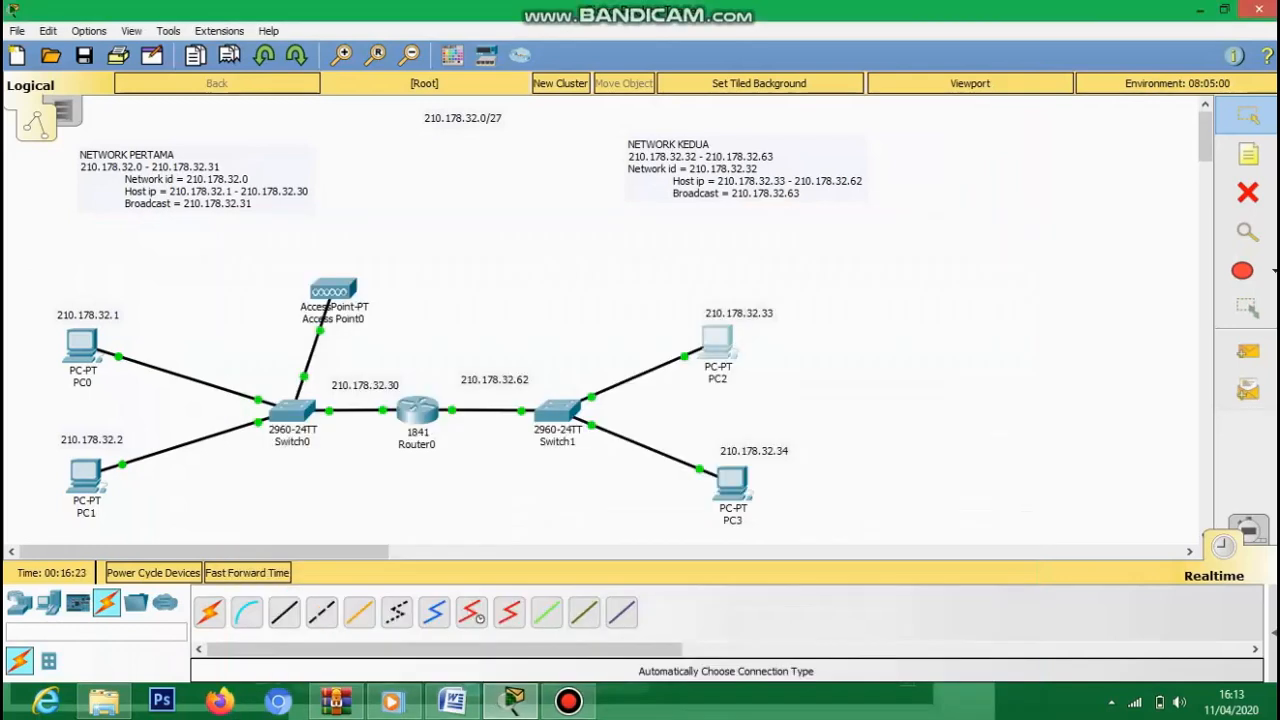
pyautogui.click(731, 484)
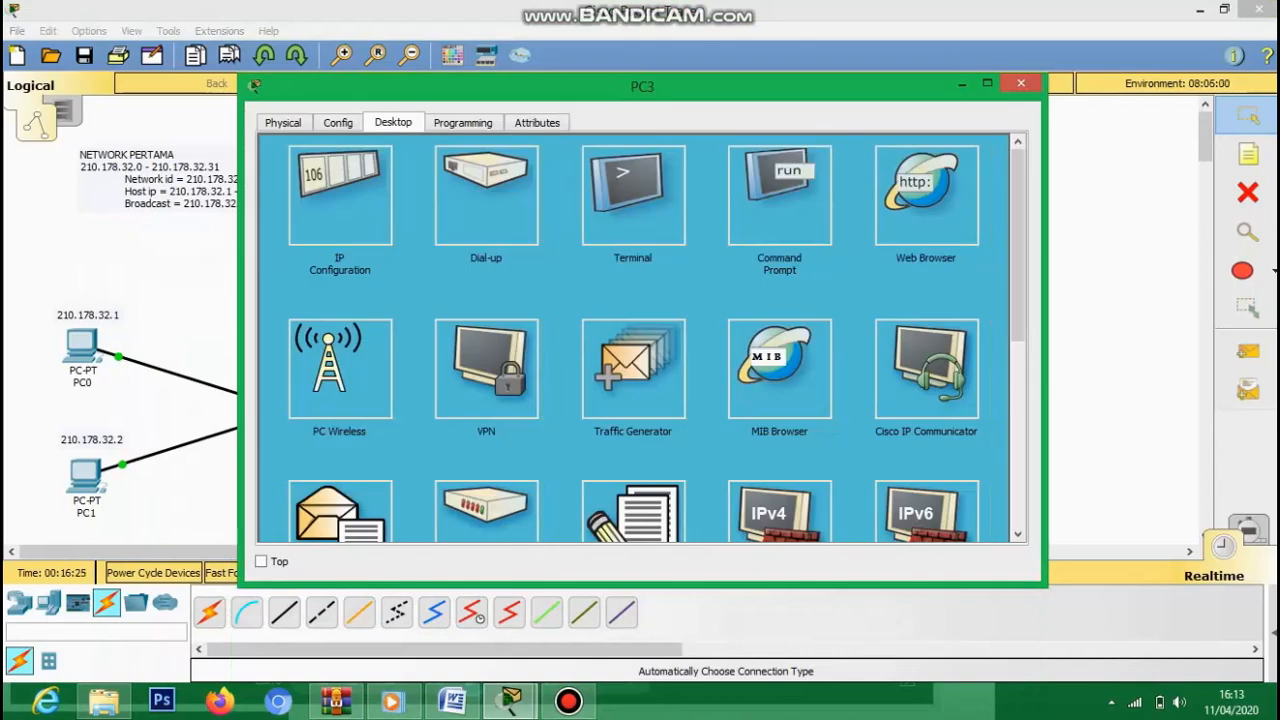
pyautogui.click(340, 195)
pyautogui.doubleClick(560, 279)
pyautogui.write('210.178.32.')
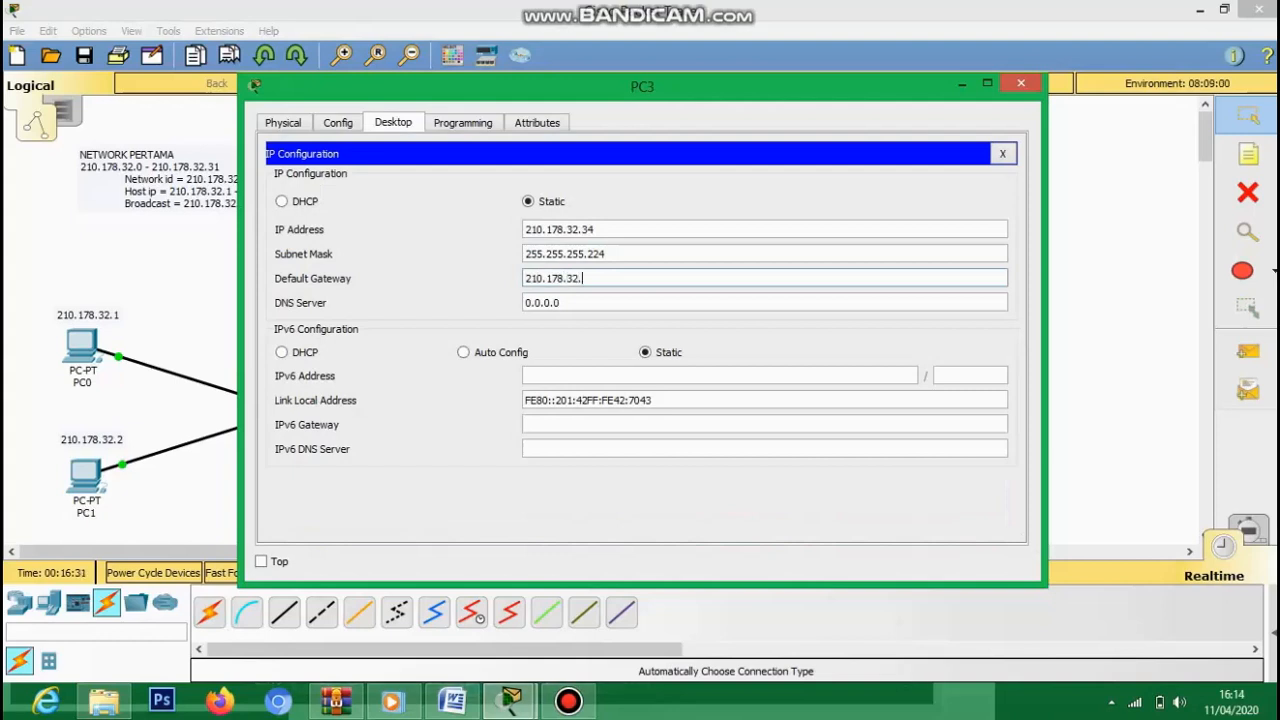
pyautogui.write('62')
pyautogui.click(1021, 83)
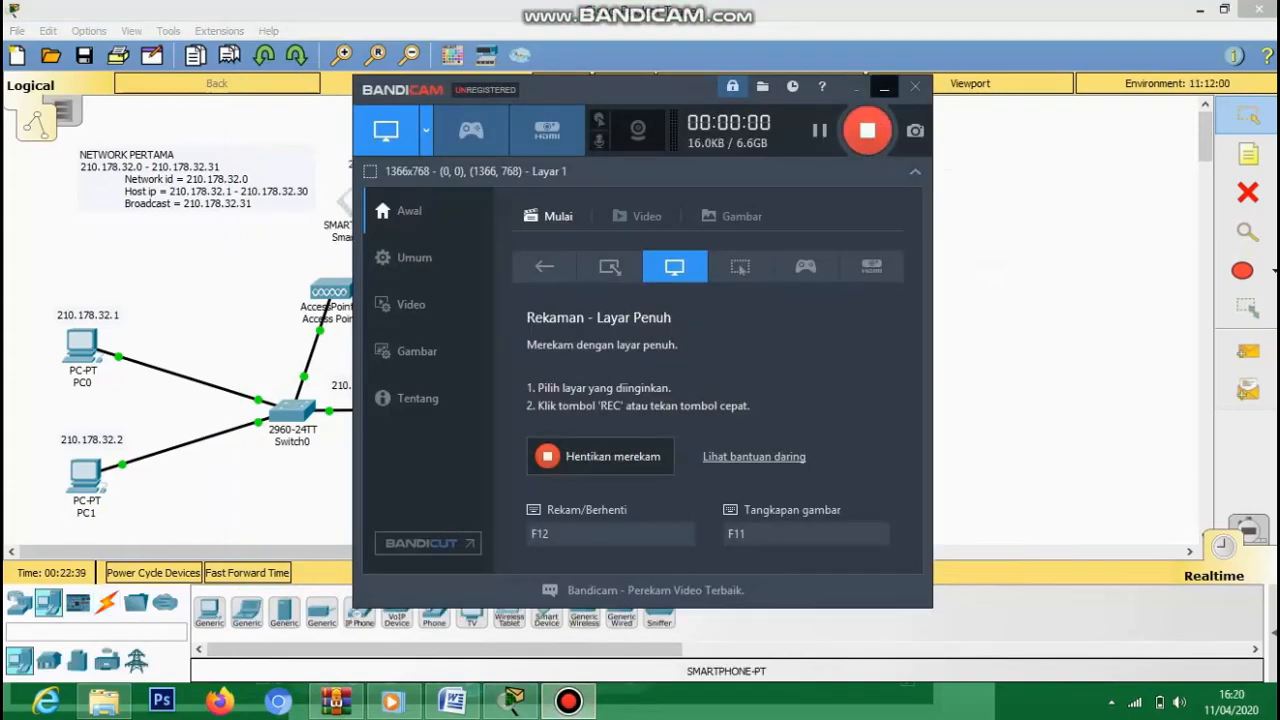
# - Give Smartphone0 static IP 210.178.32.3 with mask 255.255.255.224
pyautogui.click(884, 88)
pyautogui.click(359, 198)
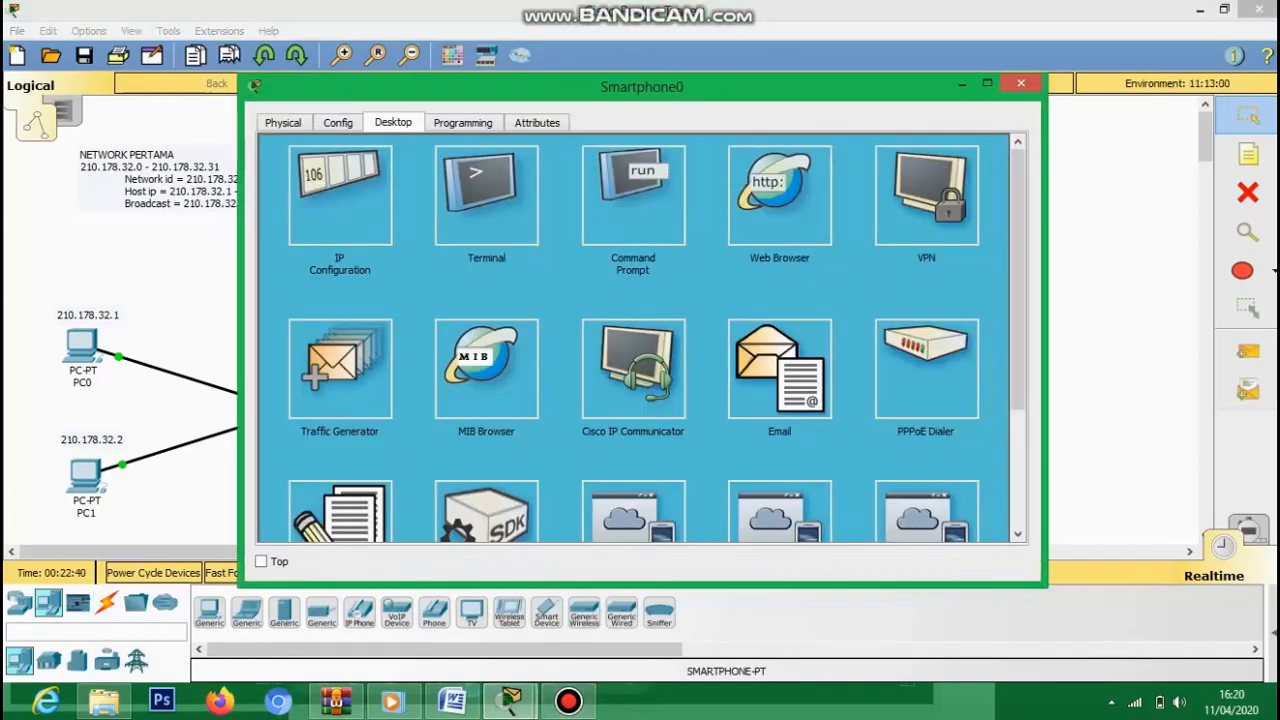
pyautogui.click(340, 195)
pyautogui.click(528, 224)
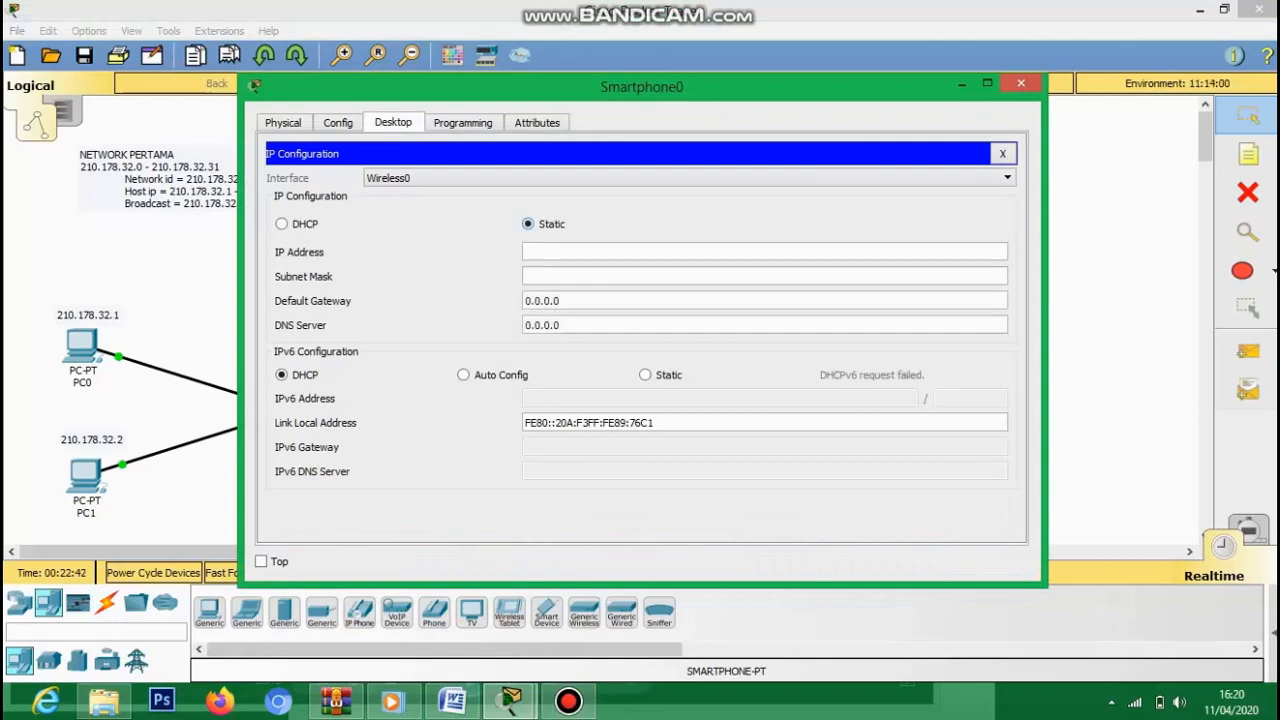
pyautogui.click(580, 252)
pyautogui.moveTo(642, 87); pyautogui.dragTo(873, 75)
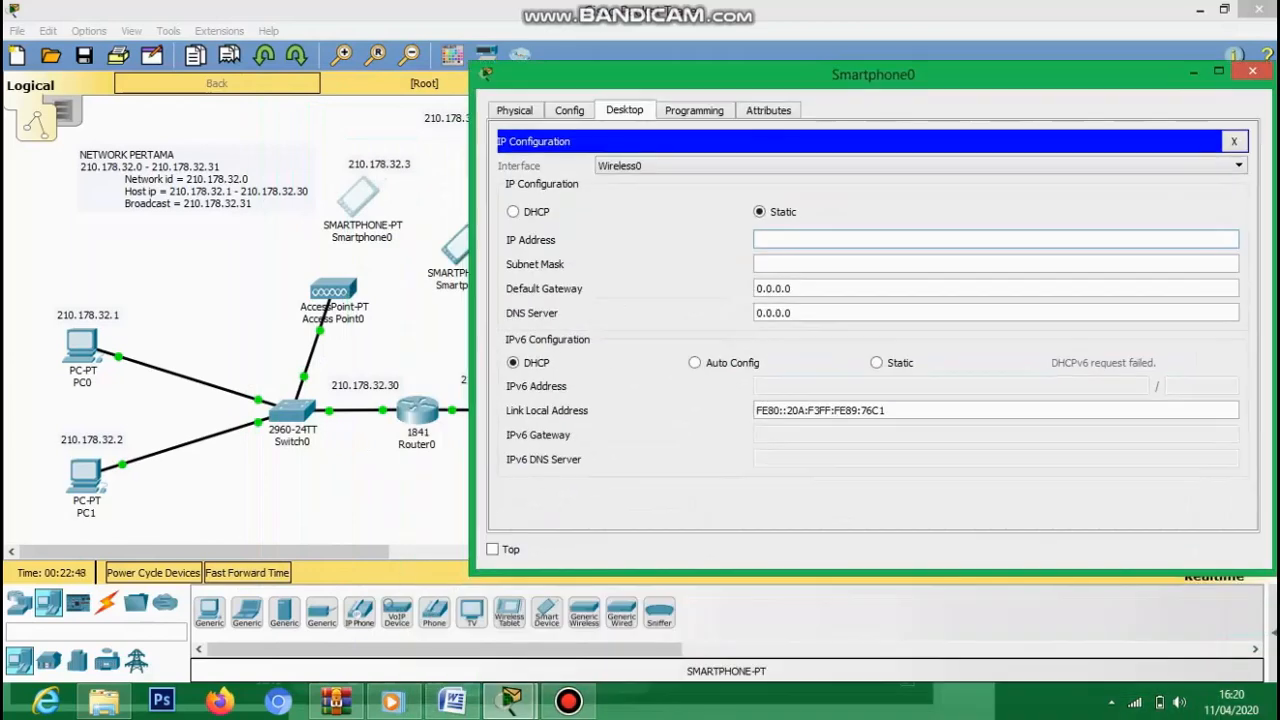
pyautogui.write('21')
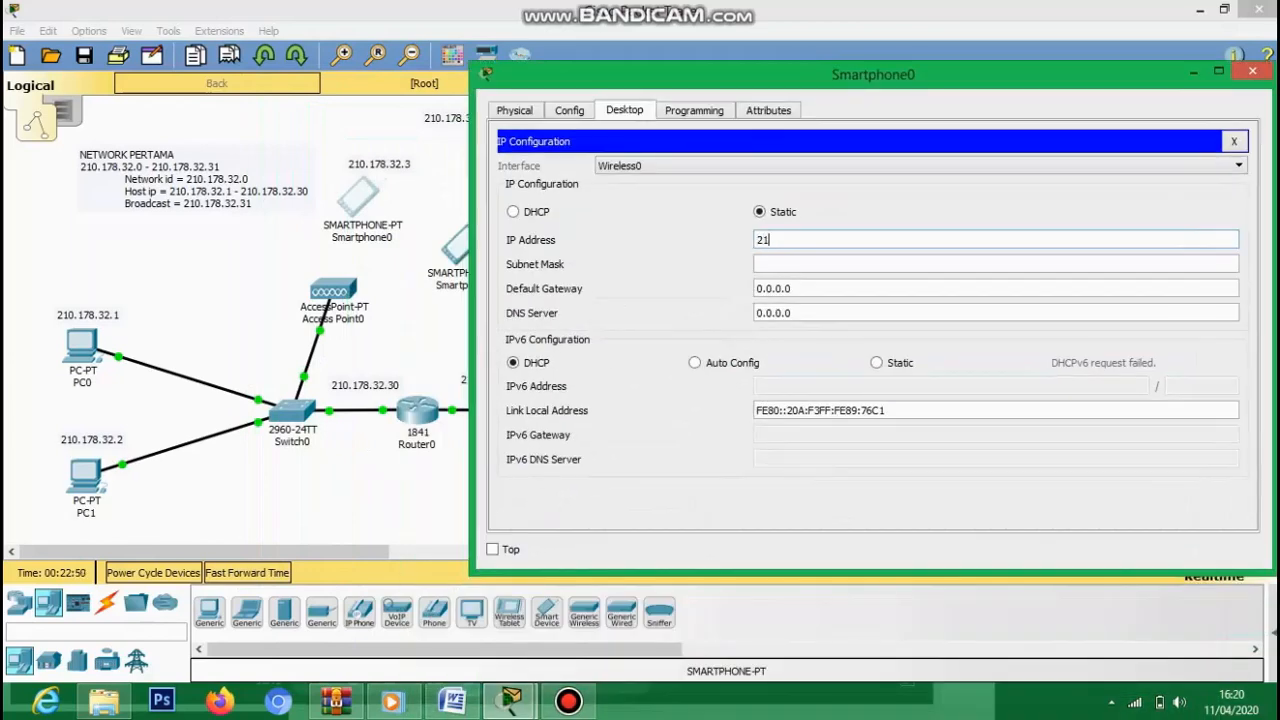
pyautogui.write('0.178.32.3')
pyautogui.press('Tab')
pyautogui.press('BackSpace')
pyautogui.write('224')
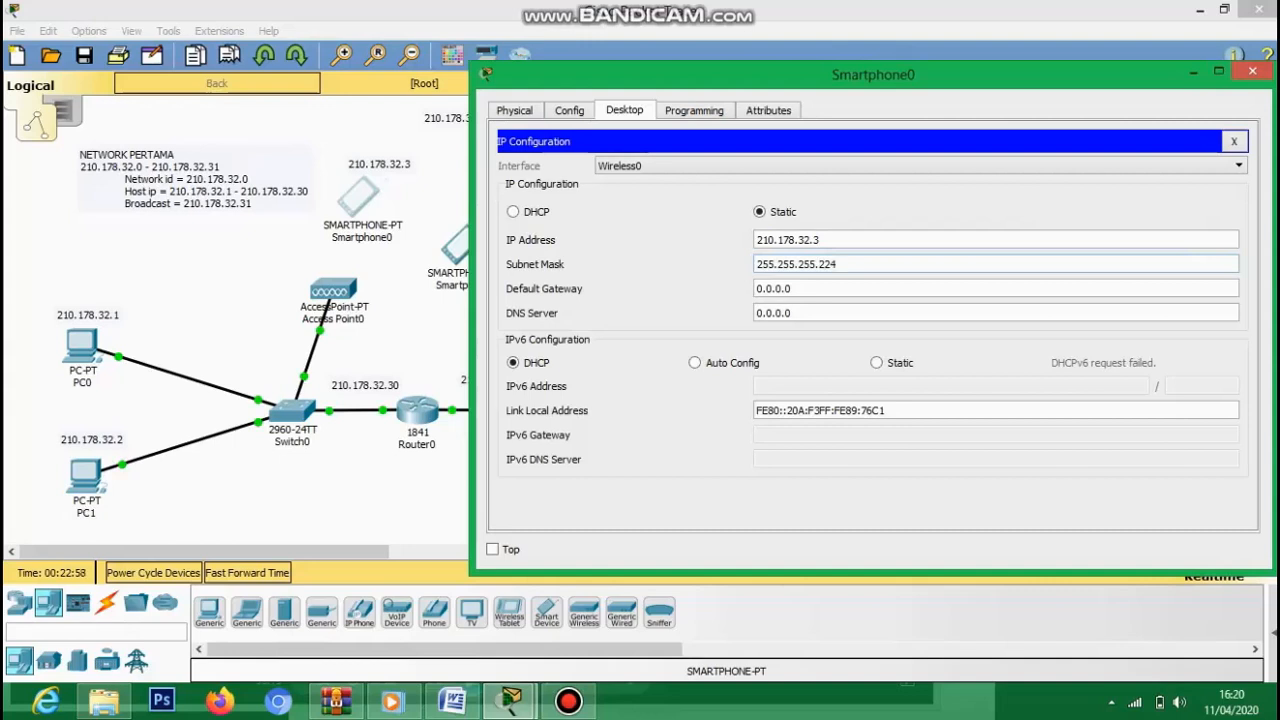
# - Set Smartphone0's wireless SSID to ABC with WPA2-PSK; the first passphrase is rejected as too short
pyautogui.click(569, 111)
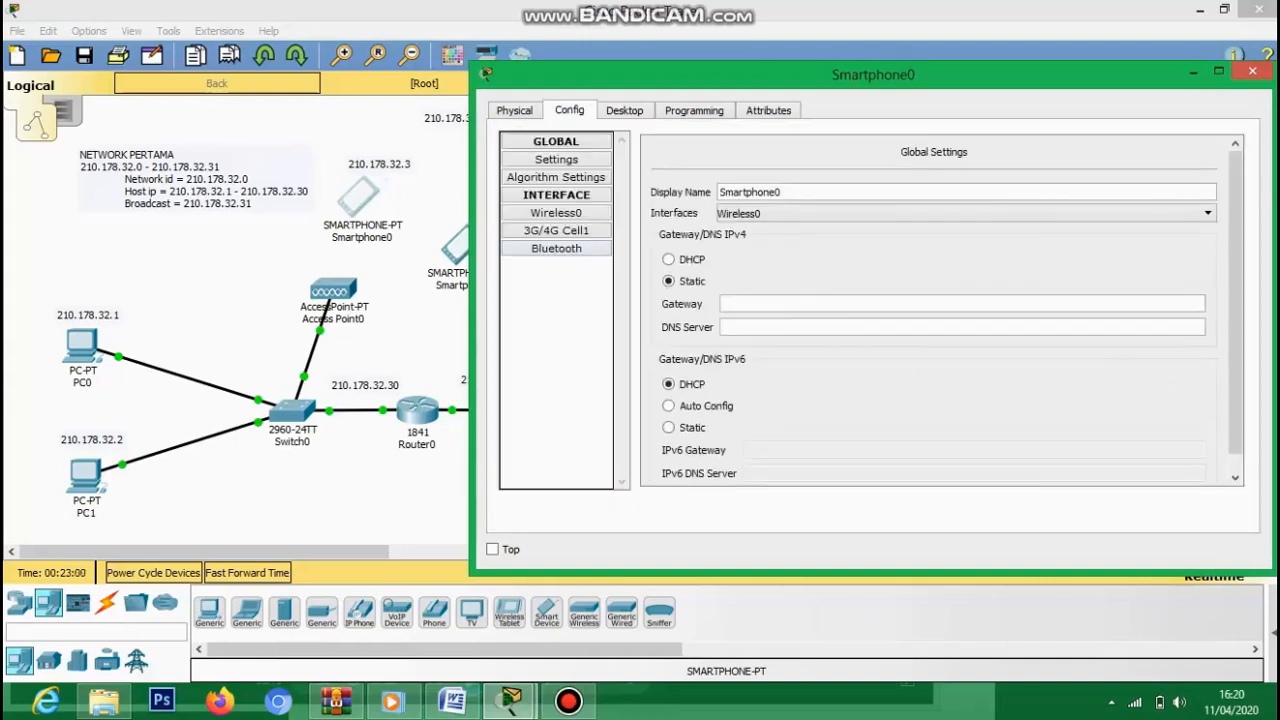
pyautogui.click(556, 213)
pyautogui.moveTo(984, 211); pyautogui.dragTo(936, 211)
pyautogui.write('ABC')
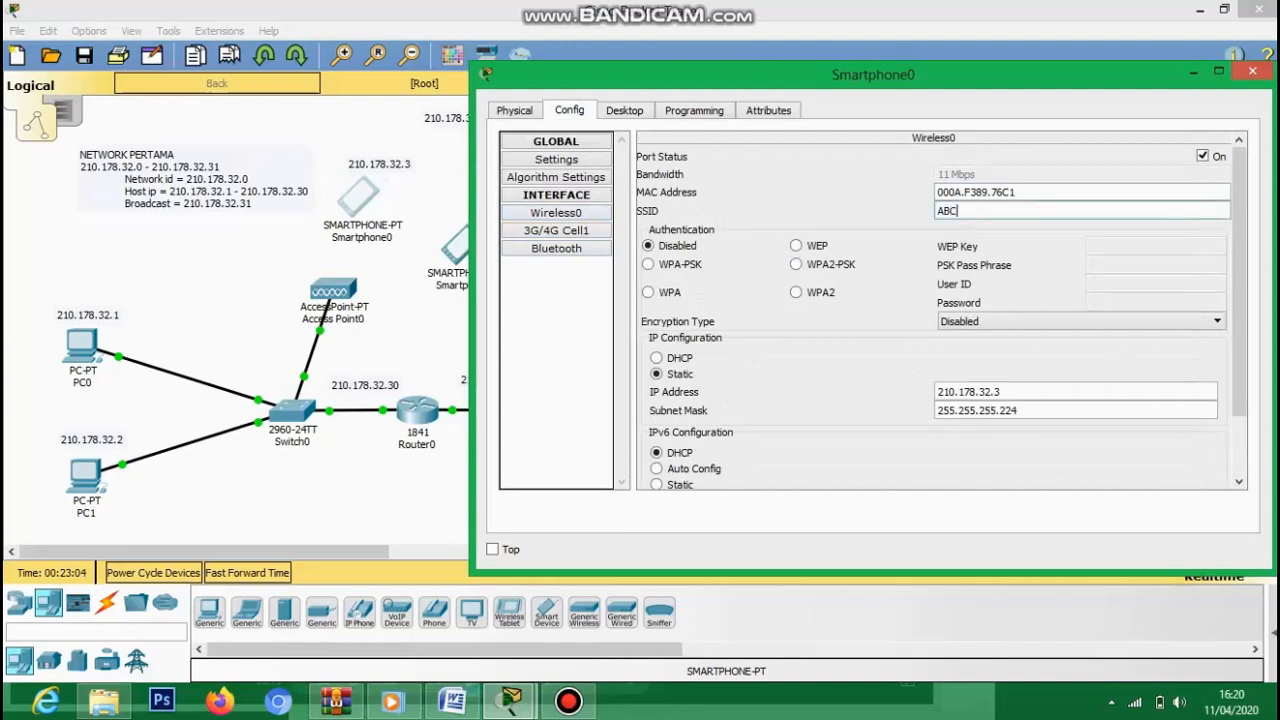
pyautogui.click(797, 264)
pyautogui.write('ABCD123')
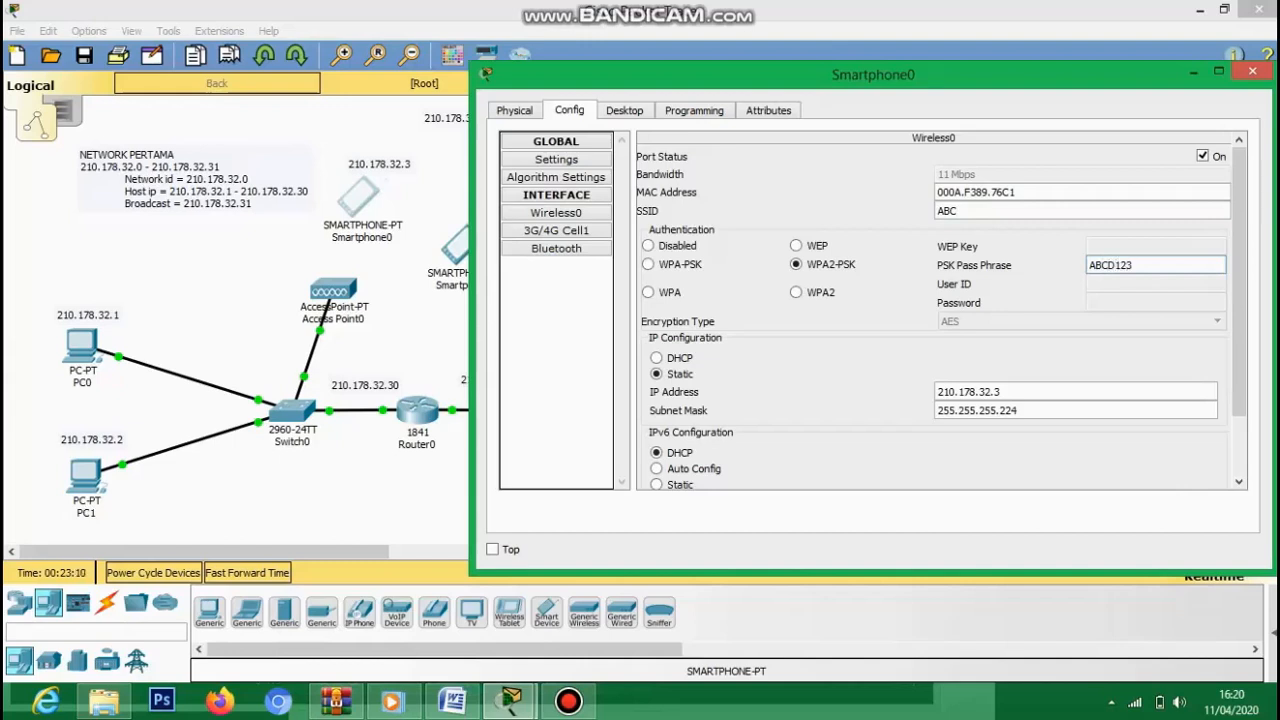
pyautogui.moveTo(1278, 2)
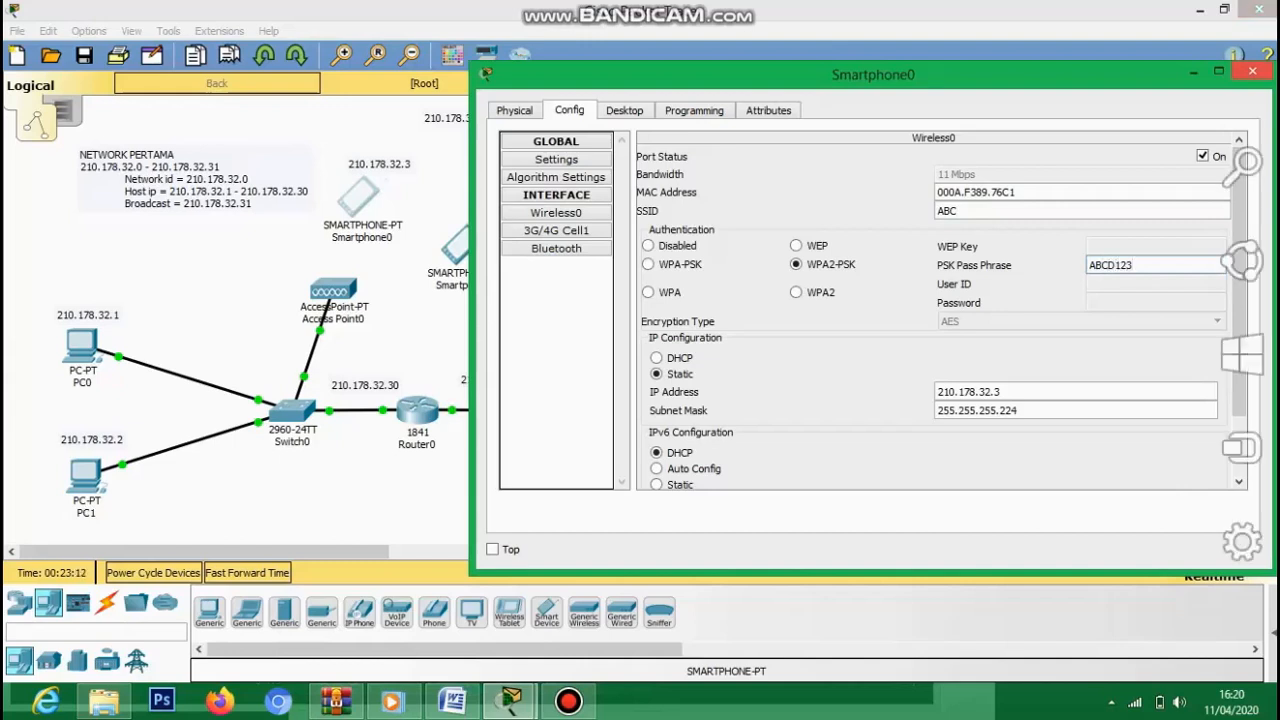
pyautogui.click(1252, 71)
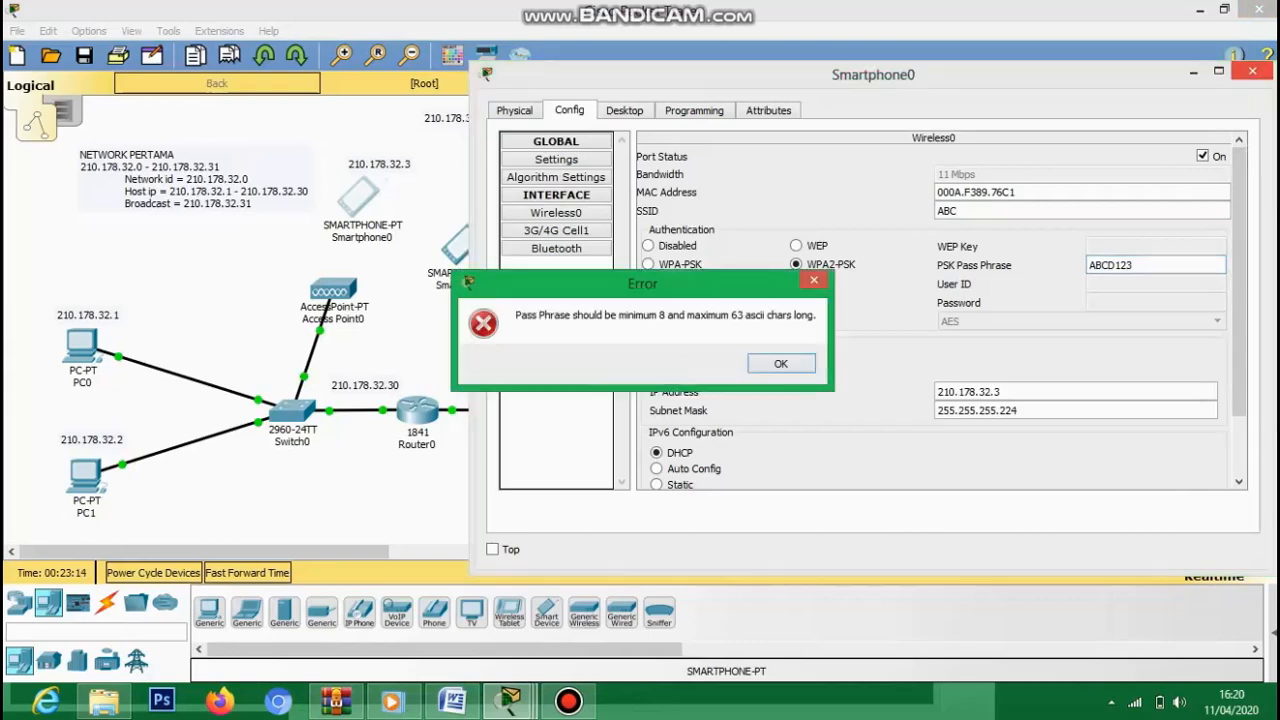
pyautogui.click(814, 280)
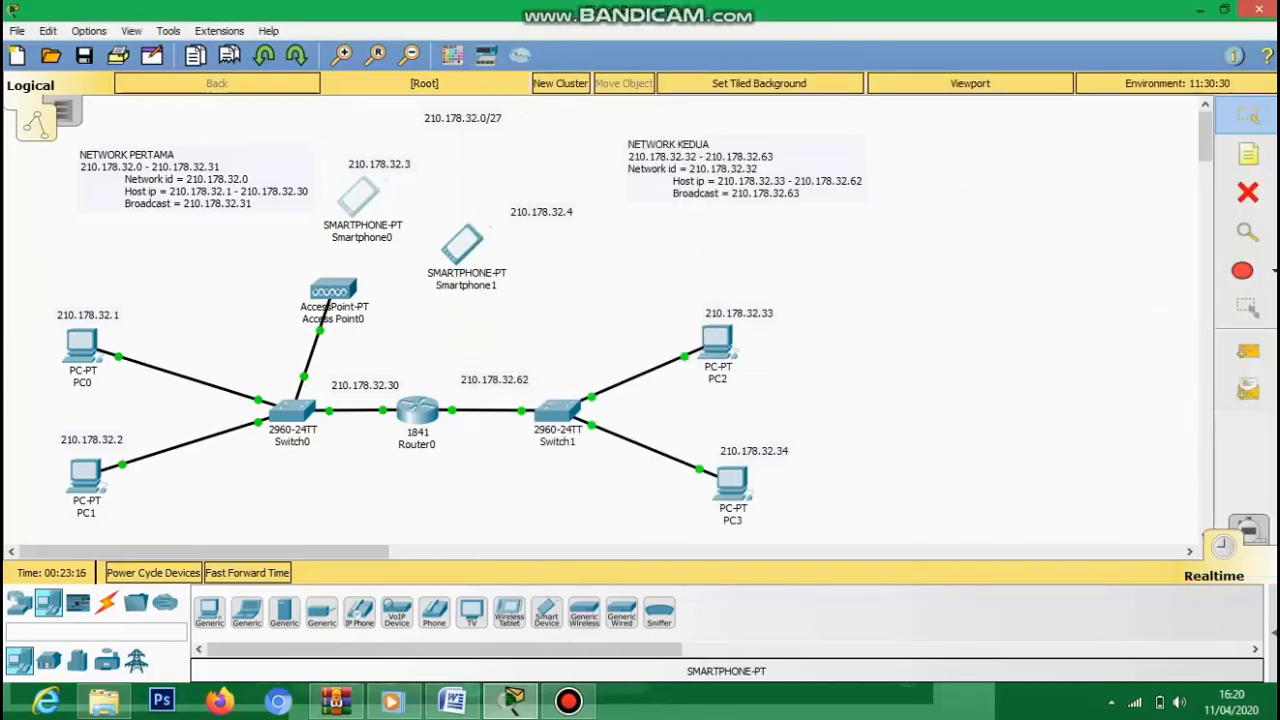
# - Reselect WPA2-PSK and enter a valid 8-character passphrase for Smartphone0
pyautogui.click(360, 198)
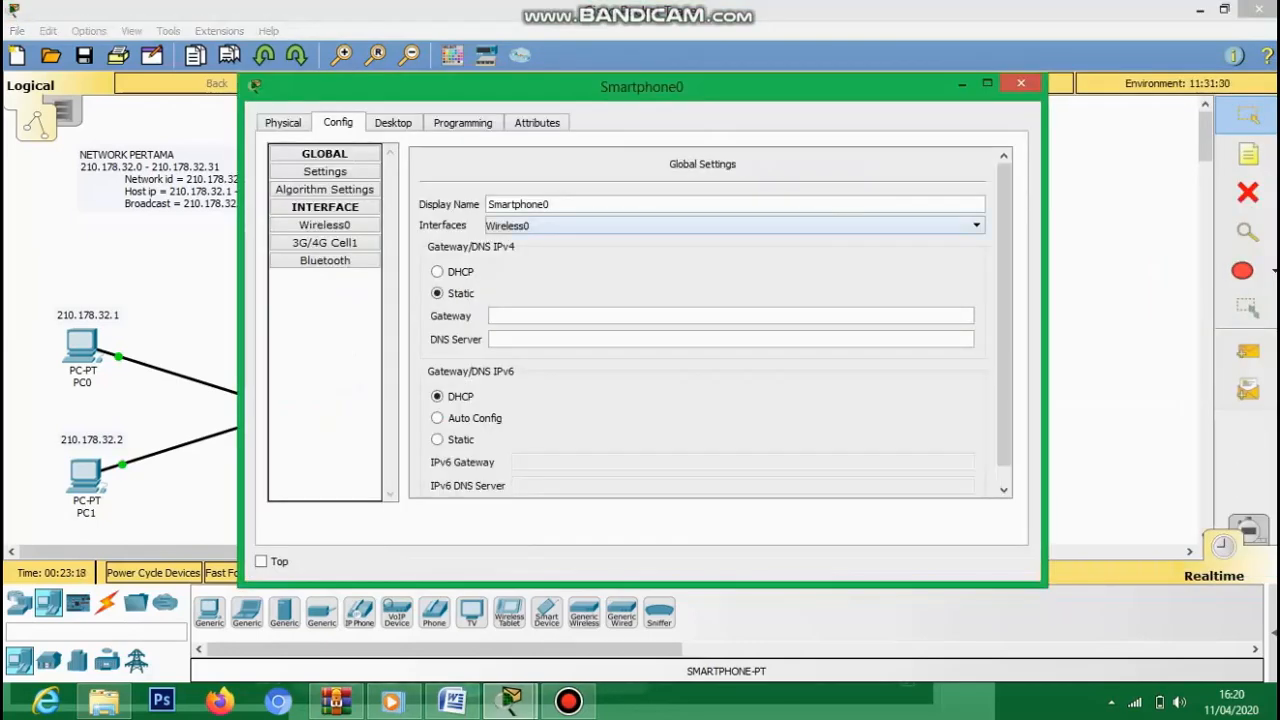
pyautogui.click(325, 225)
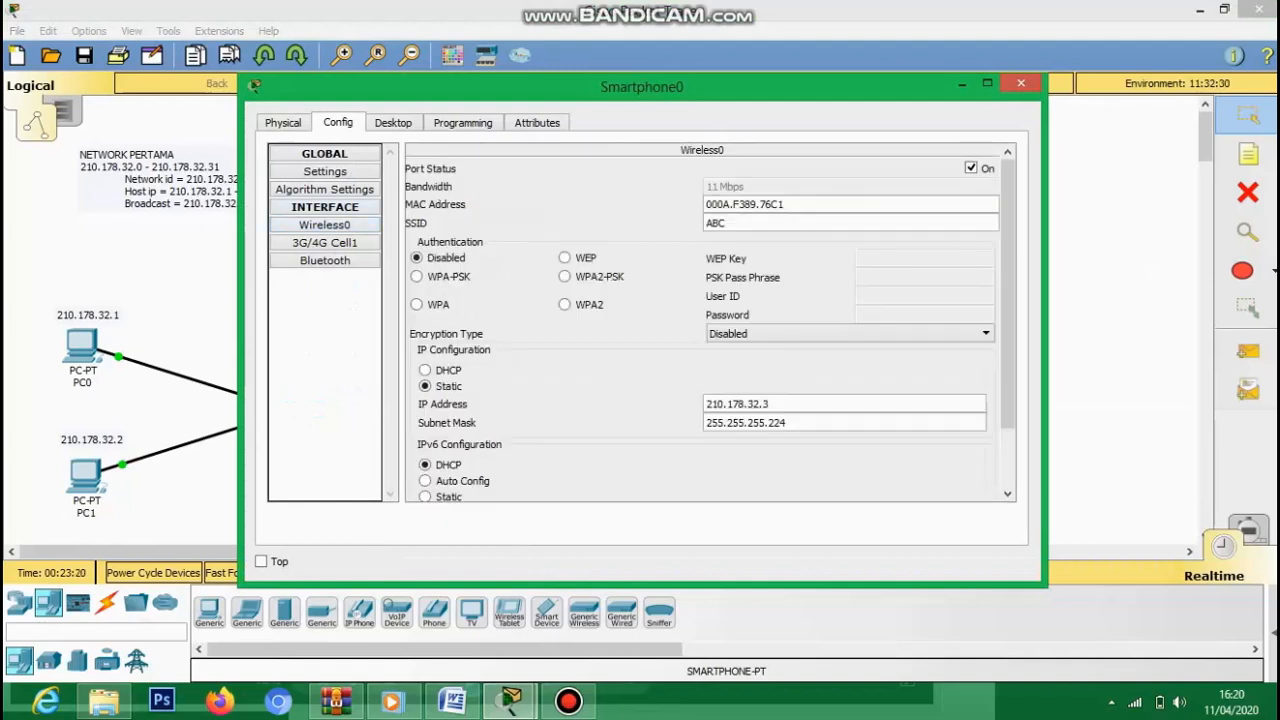
pyautogui.click(565, 276)
pyautogui.click(920, 277)
pyautogui.write('ABC1234')
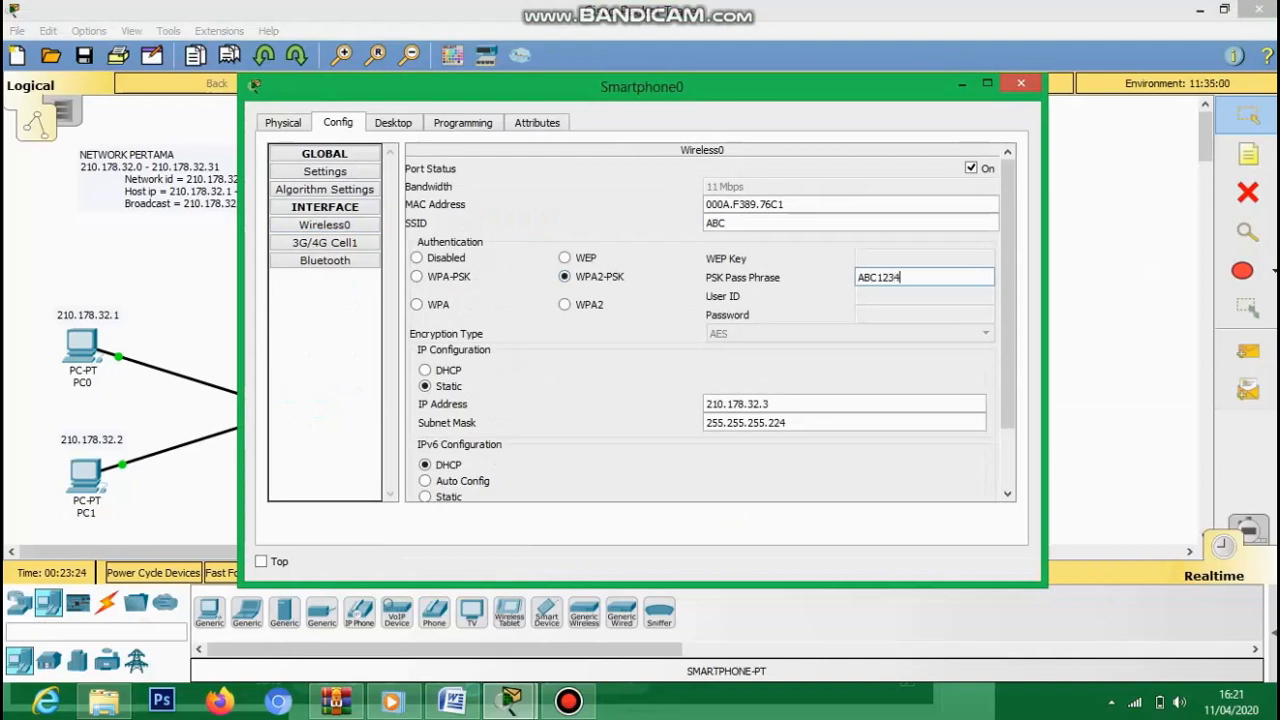
pyautogui.press('Return')
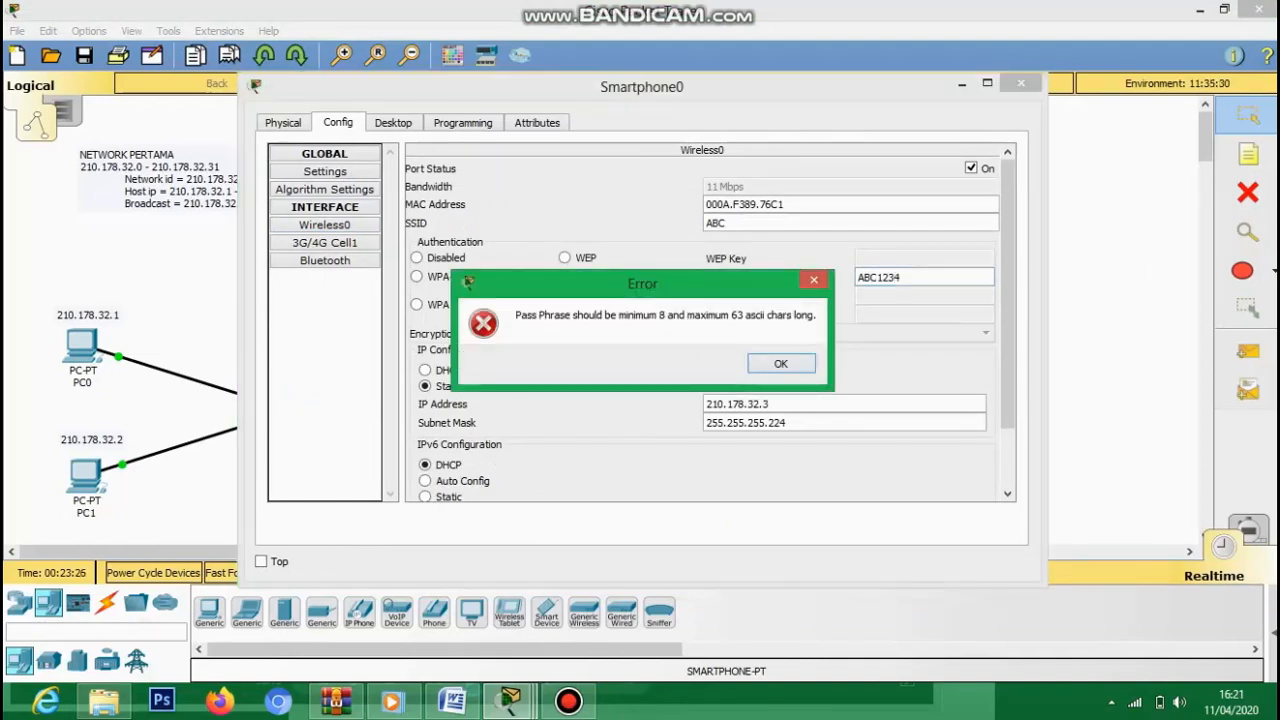
pyautogui.press('Return')
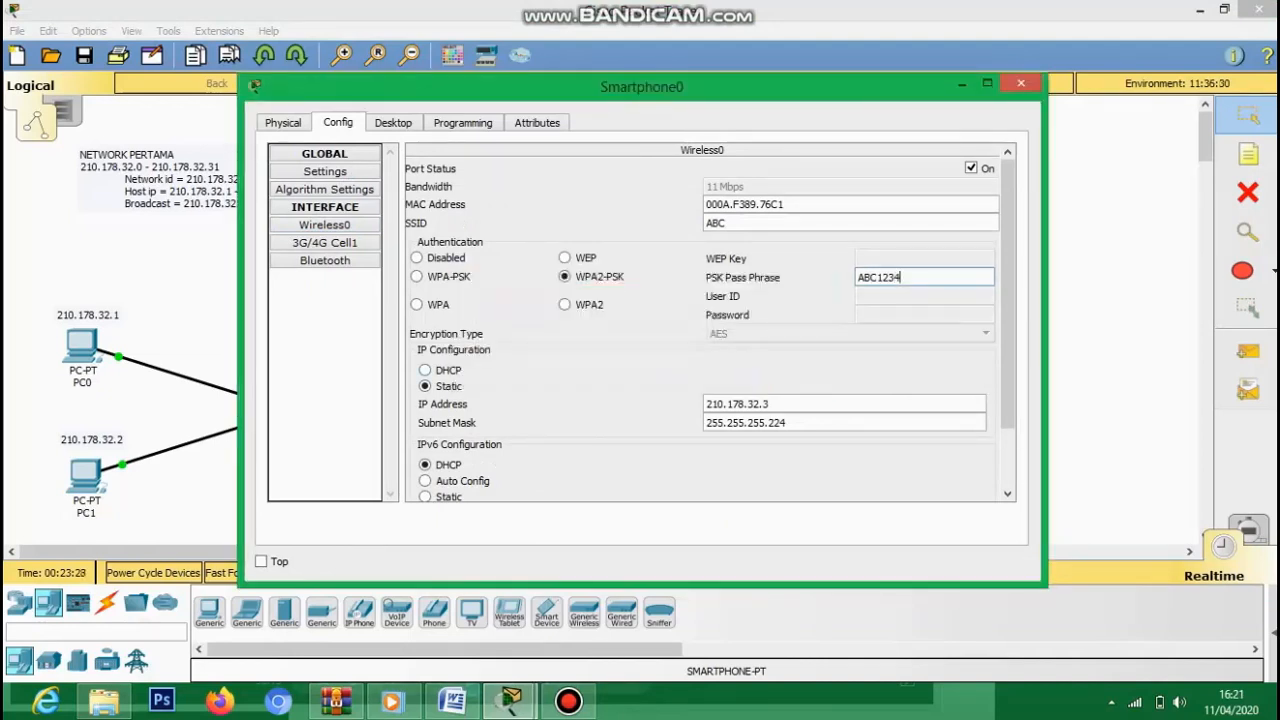
pyautogui.press('Left')
pyautogui.press('Left')
pyautogui.press('Left')
pyautogui.press('Left')
pyautogui.write('D')
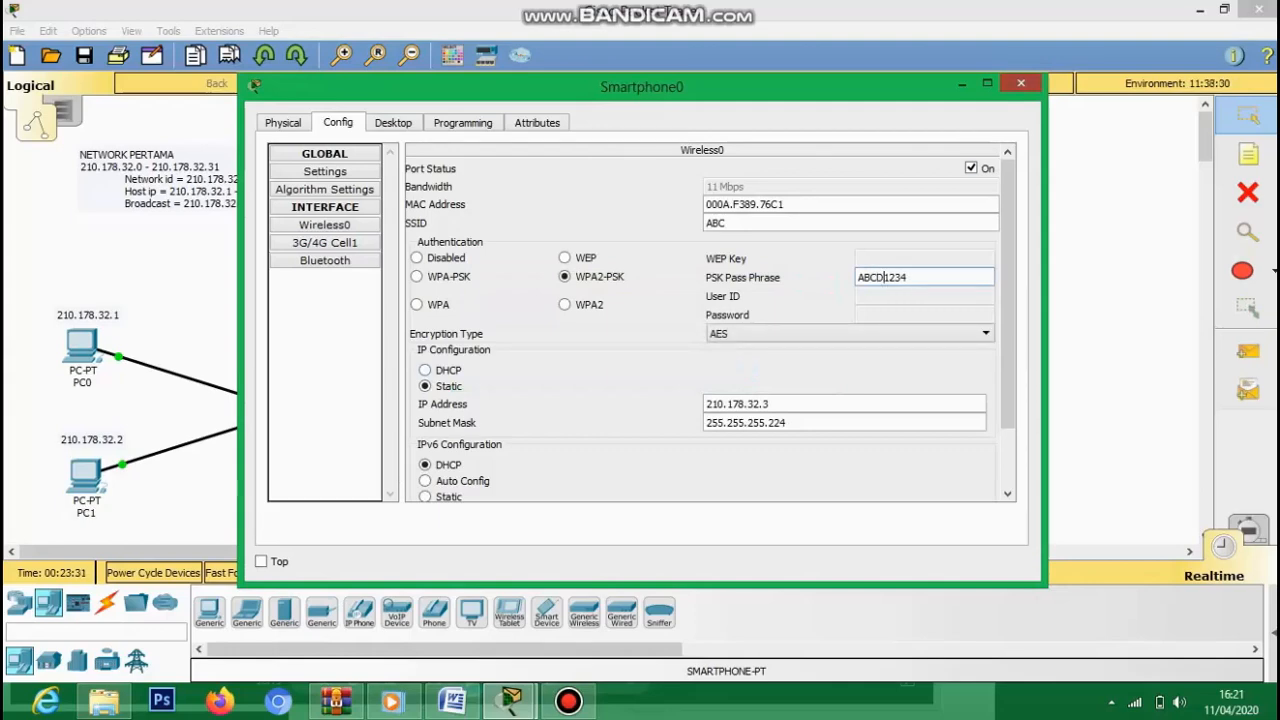
pyautogui.click(1021, 83)
# - Give Smartphone1 static IP 210.178.32.4 with mask 255.255.255.224
pyautogui.click(463, 243)
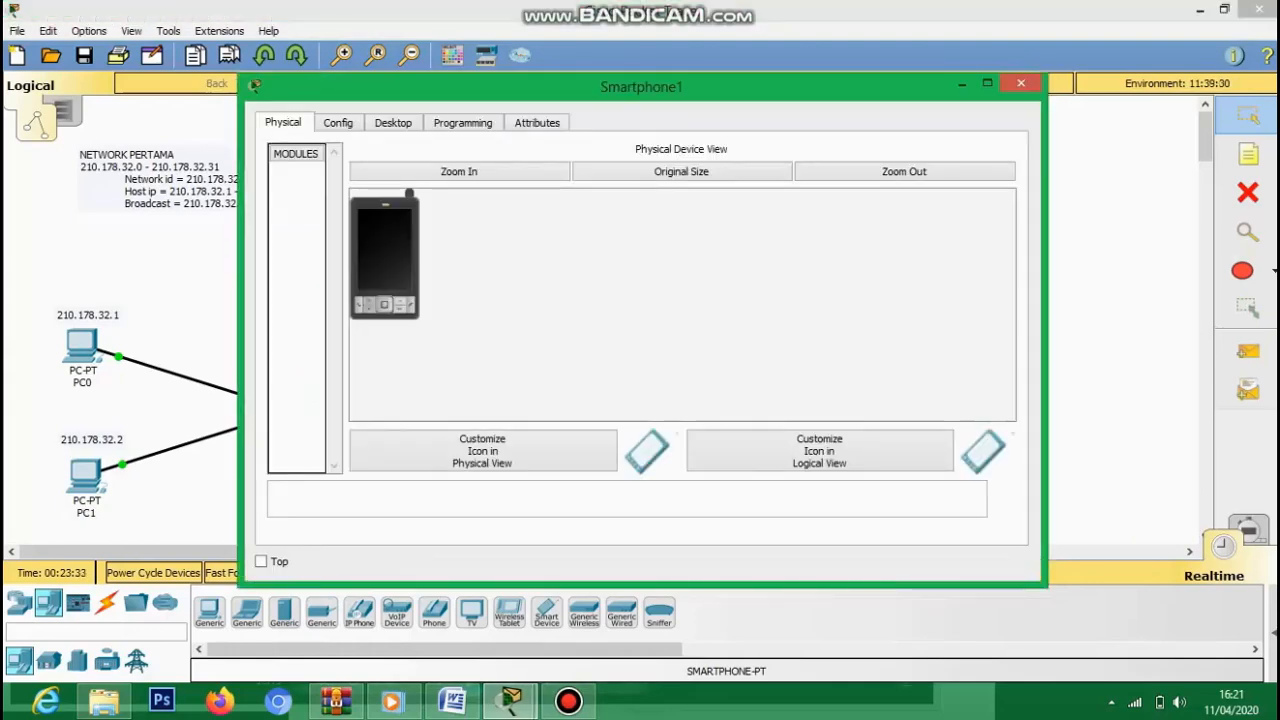
pyautogui.click(1021, 83)
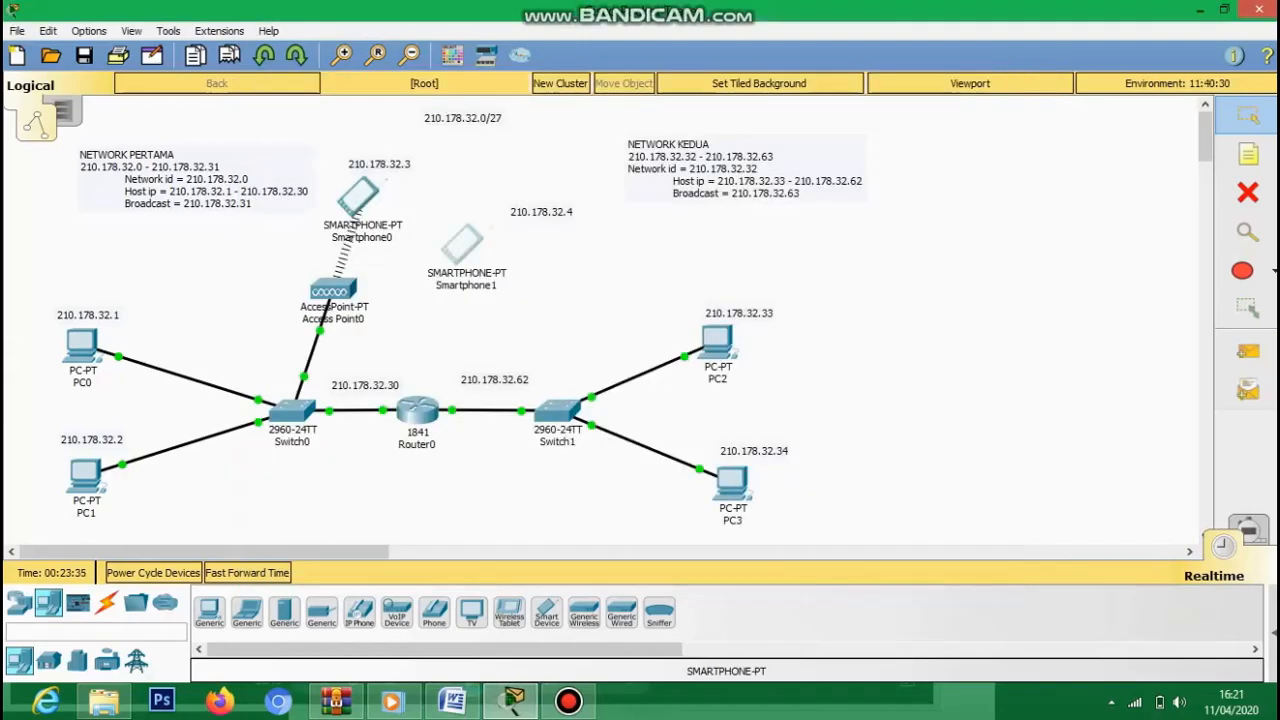
pyautogui.click(463, 243)
pyautogui.click(393, 122)
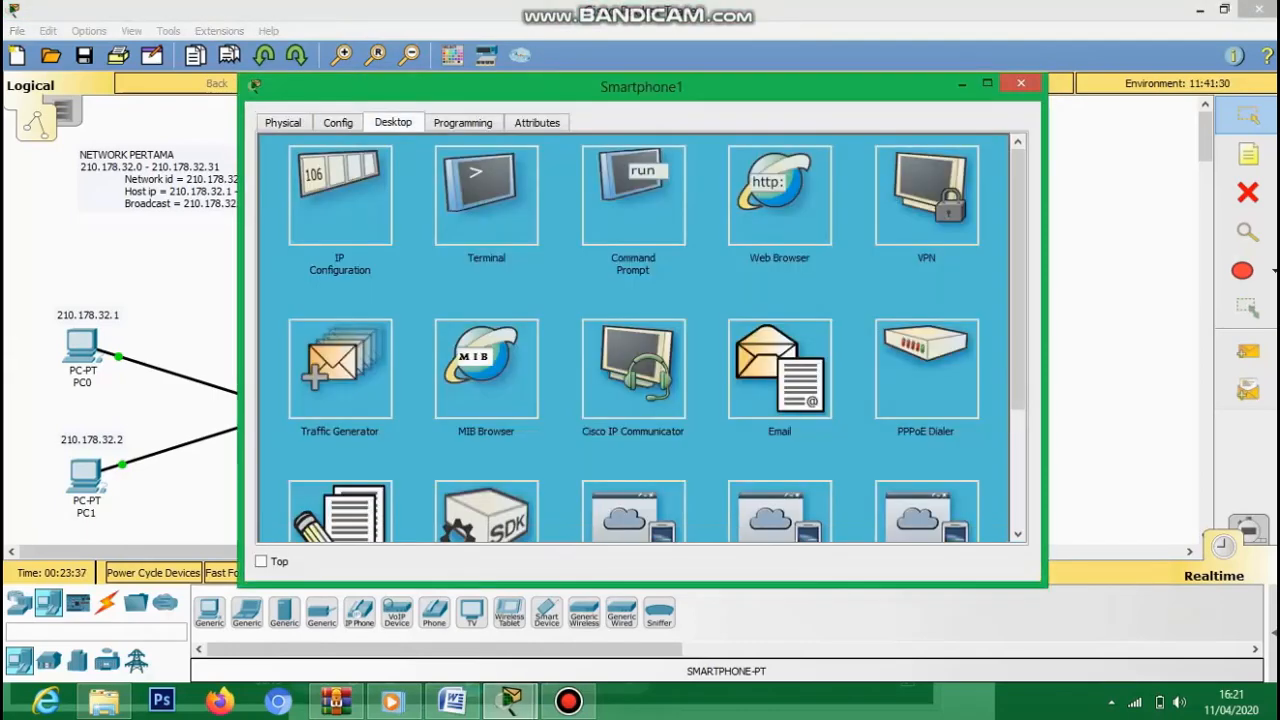
pyautogui.click(340, 196)
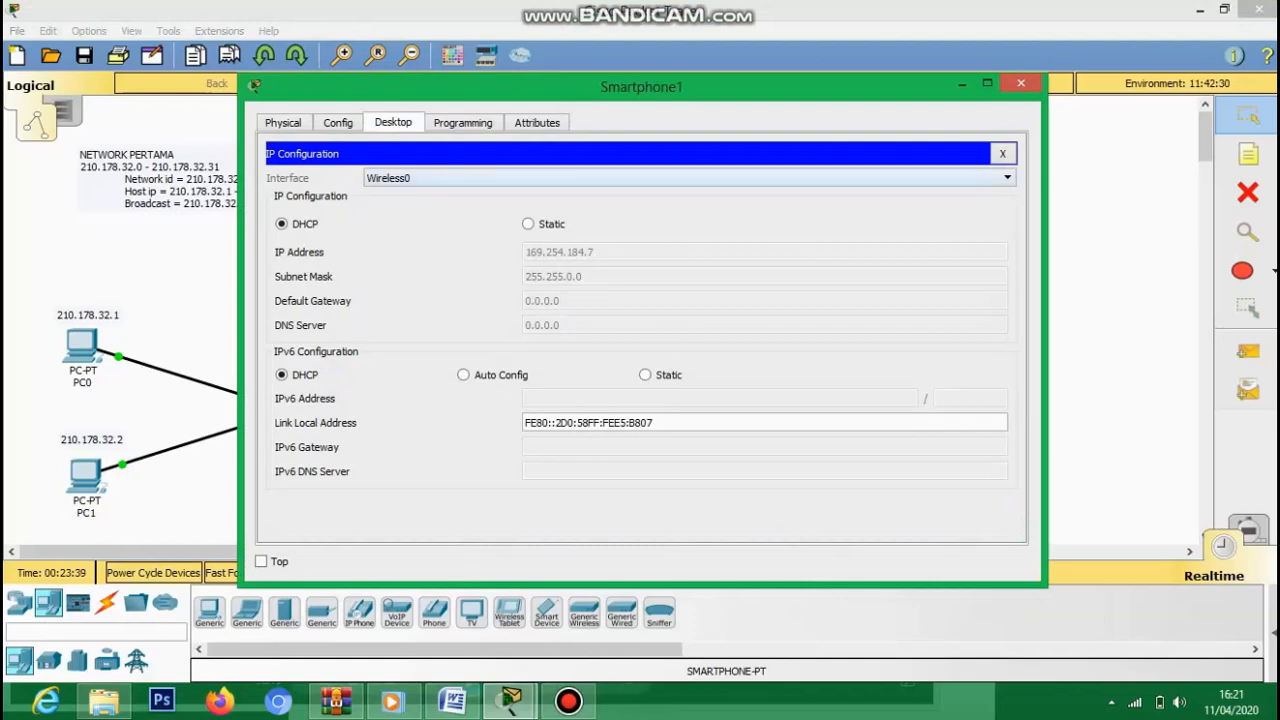
pyautogui.click(528, 224)
pyautogui.write('210')
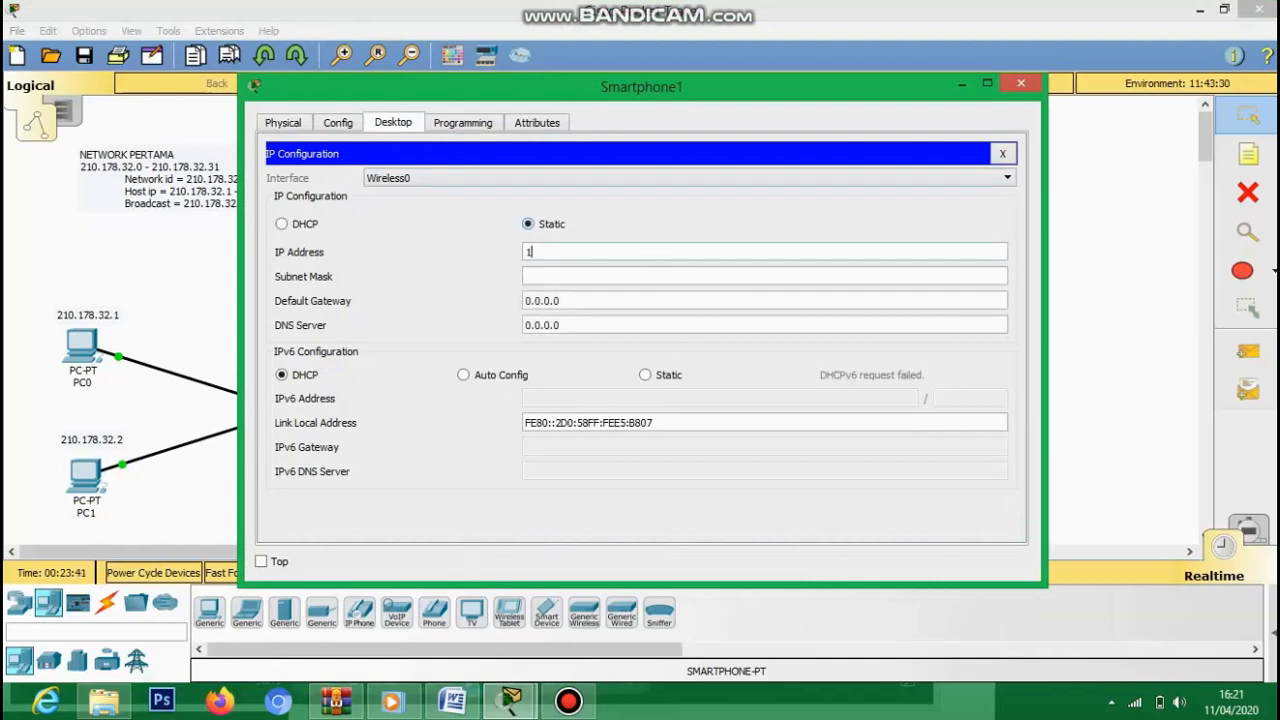
pyautogui.write('.178.32.')
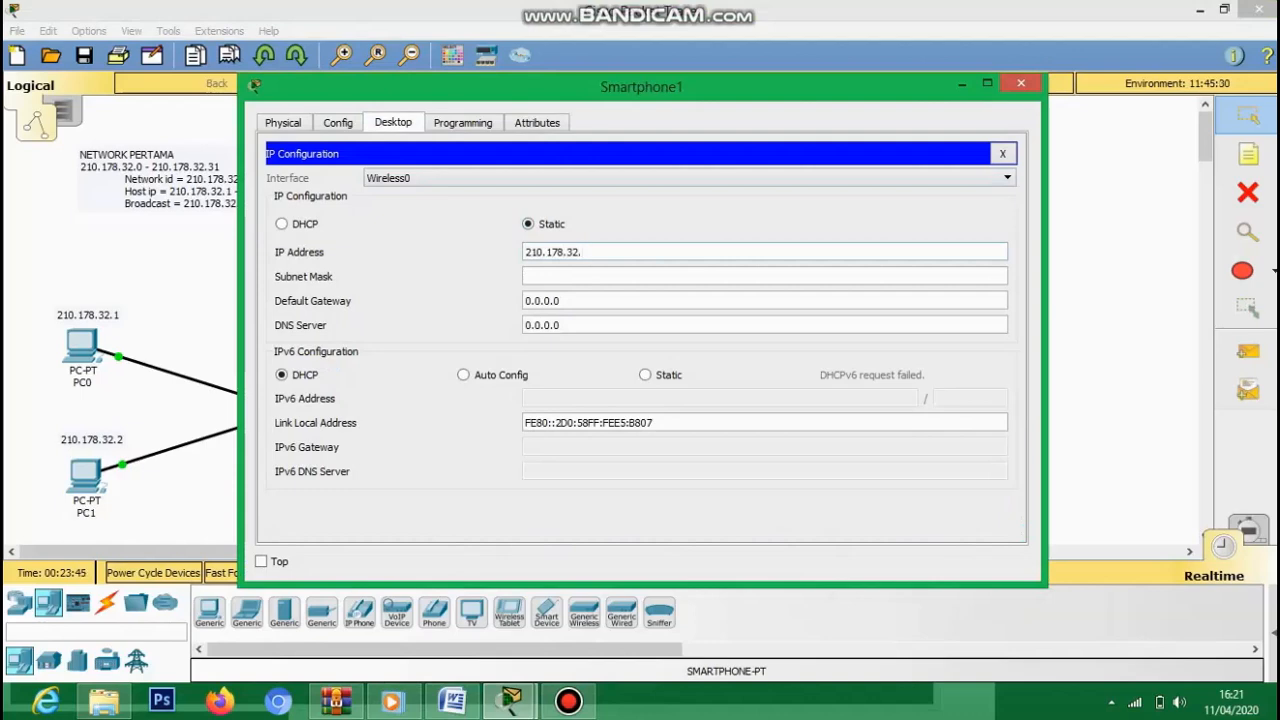
pyautogui.write('4')
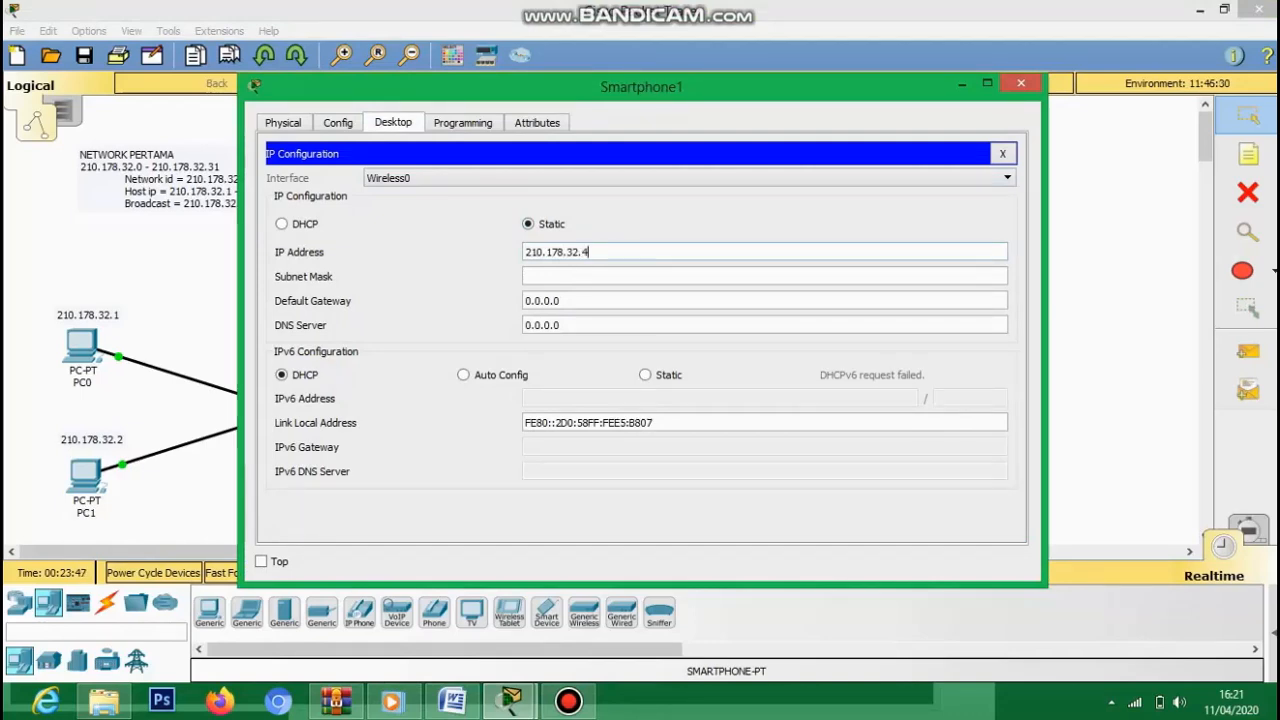
pyautogui.moveTo(642, 90); pyautogui.dragTo(826, 60)
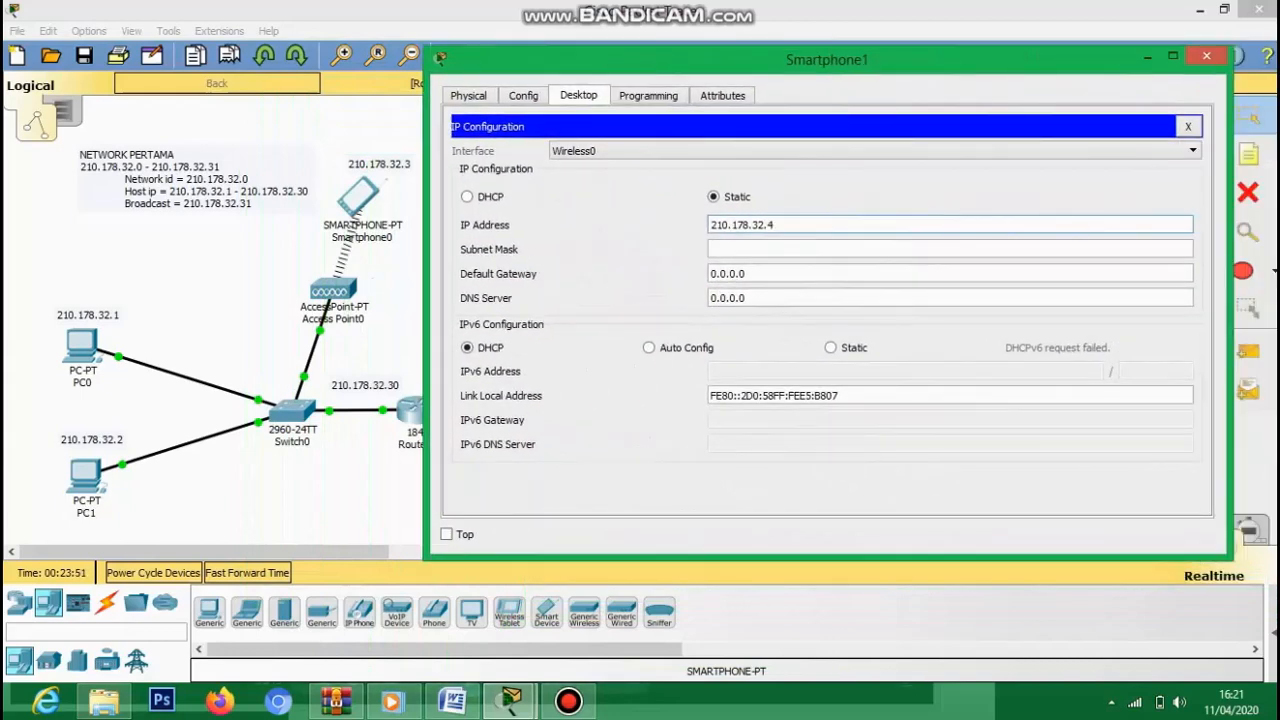
pyautogui.click(763, 249)
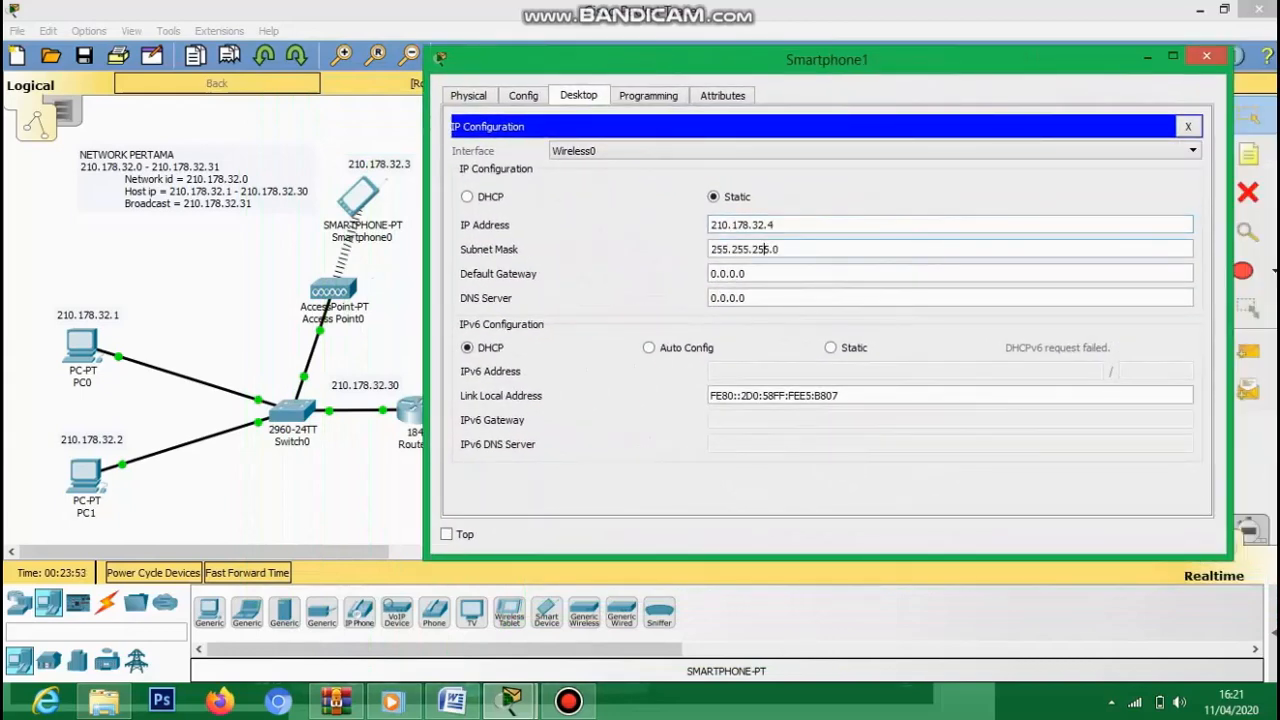
pyautogui.press('BackSpace')
pyautogui.write('224')
# - Set Smartphone1's wireless SSID to ABC with WPA2-PSK and its 8-character passphrase
pyautogui.click(523, 95)
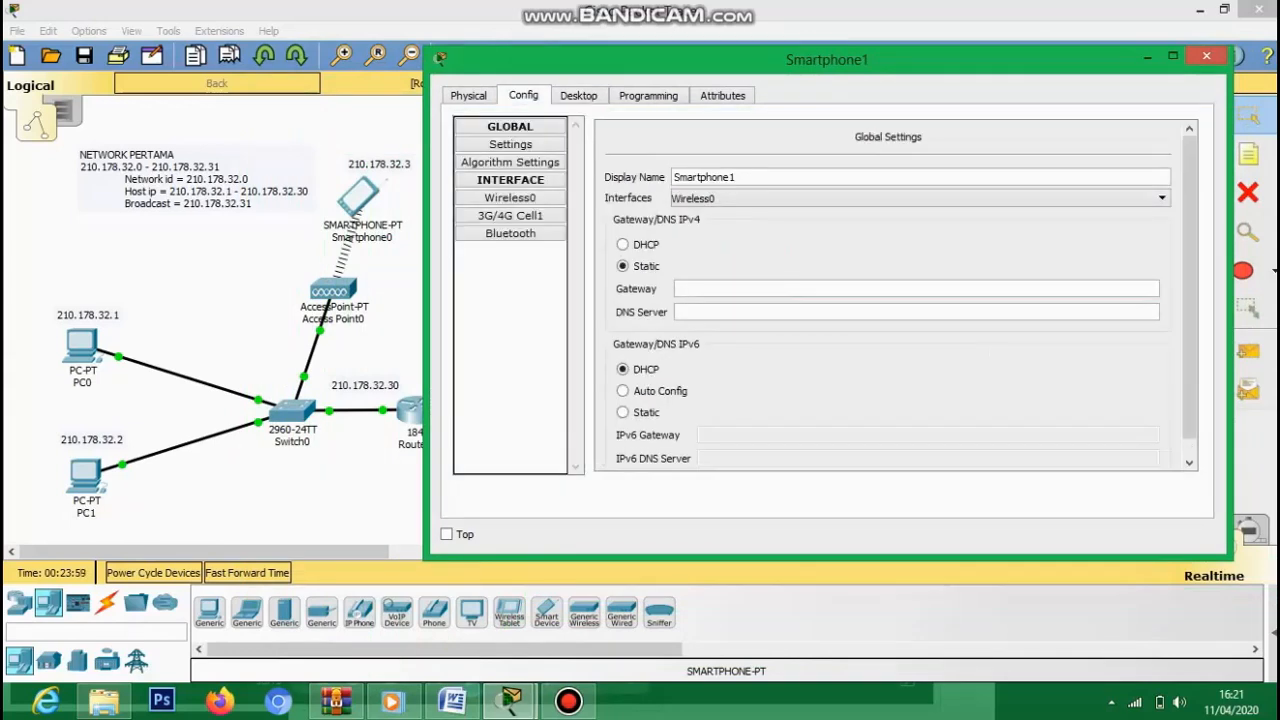
pyautogui.click(510, 198)
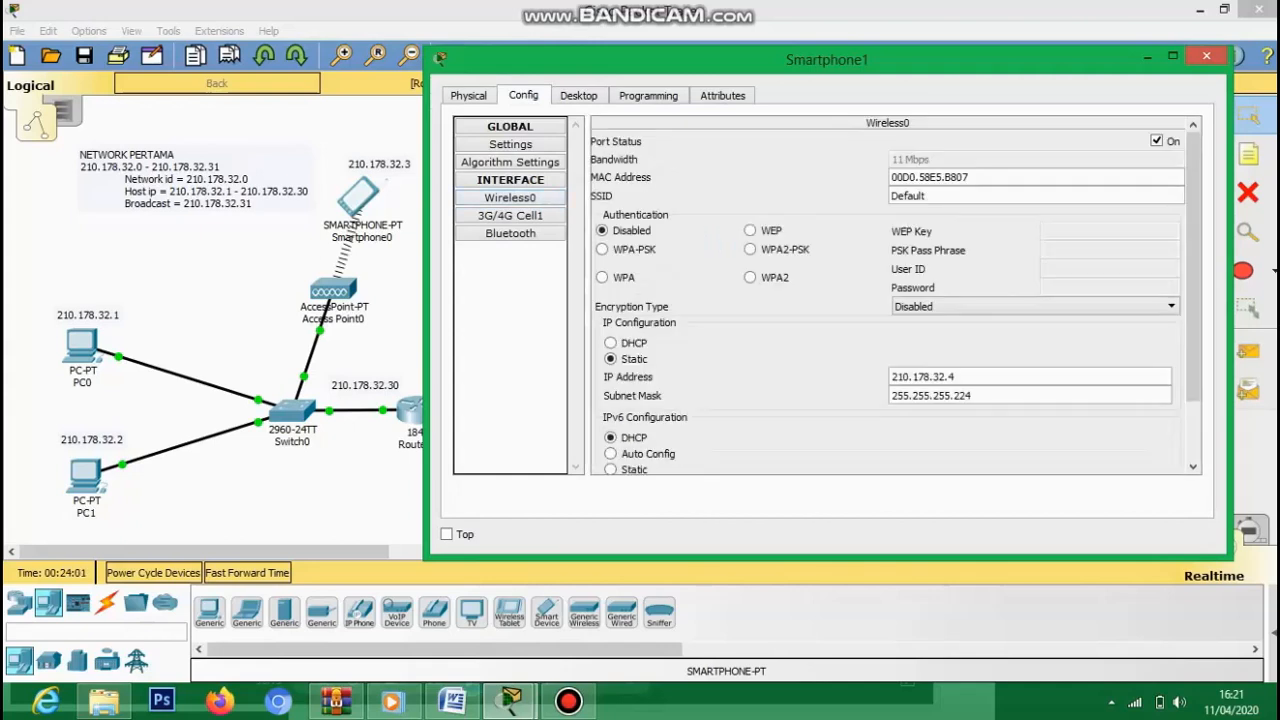
pyautogui.hotkey('ctrl', 'a')
pyautogui.write('ABC')
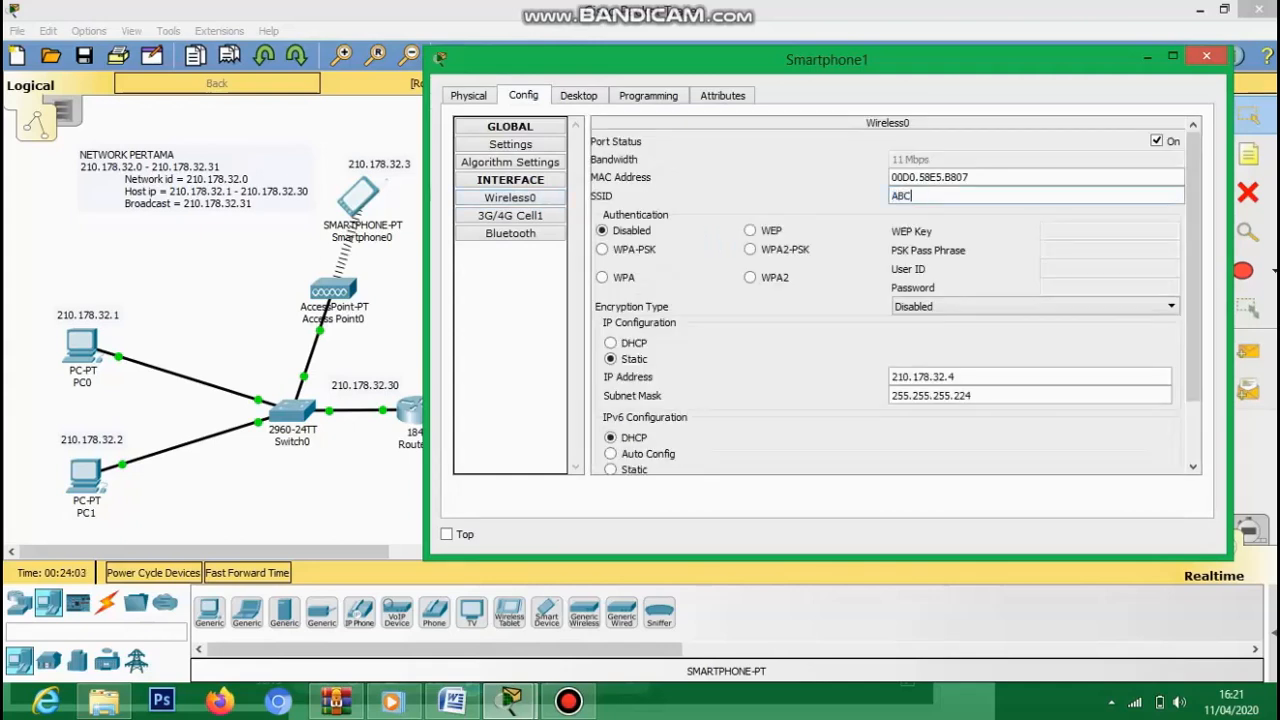
pyautogui.click(750, 250)
pyautogui.write('ABCD123')
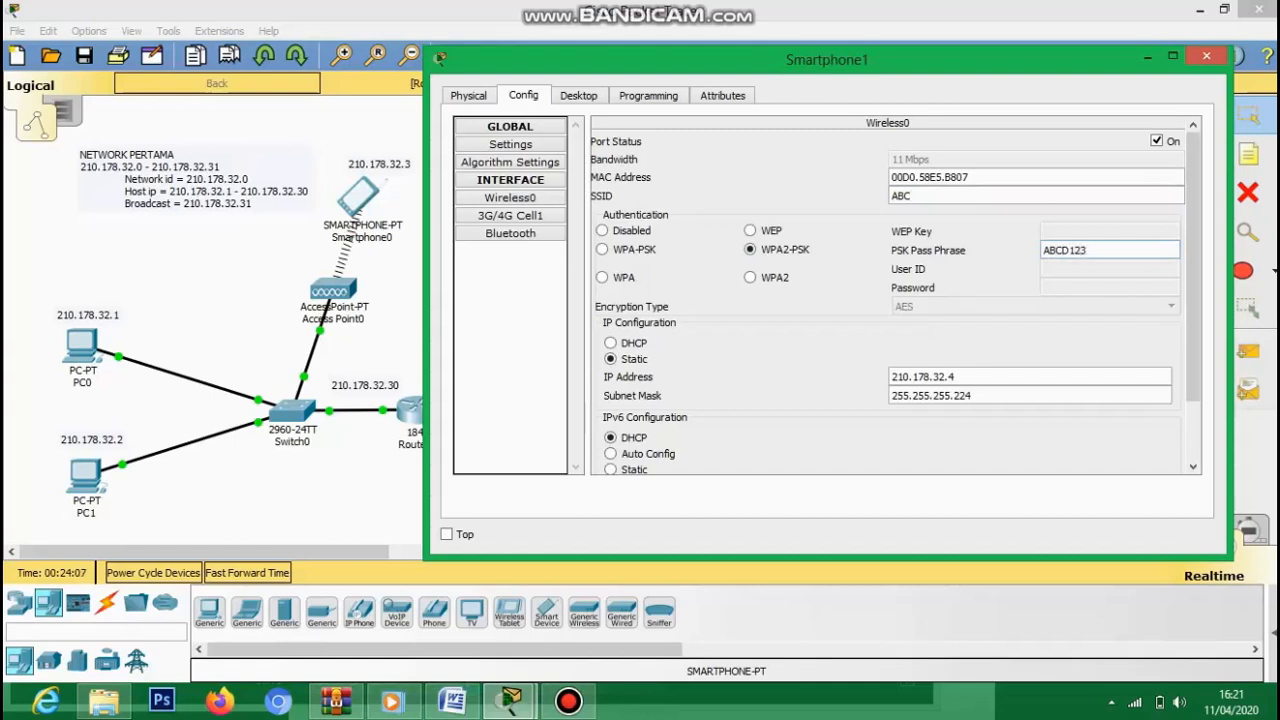
pyautogui.write('4')
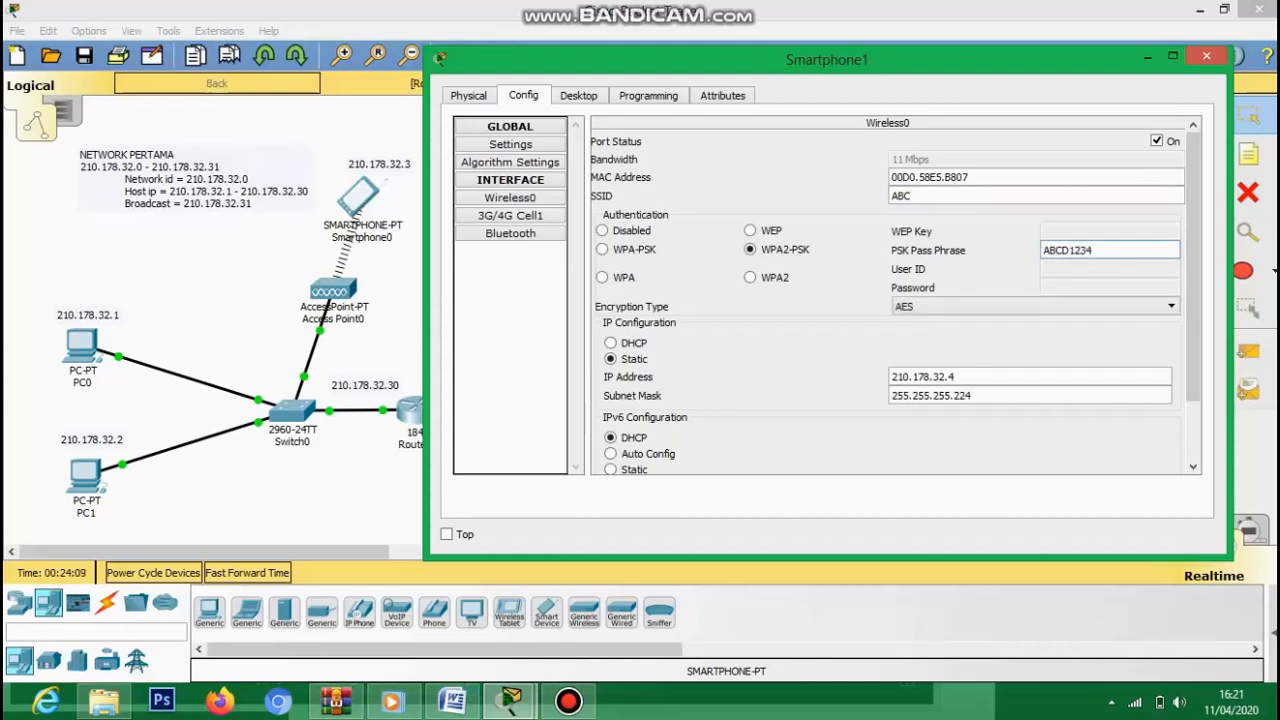
pyautogui.click(1206, 56)
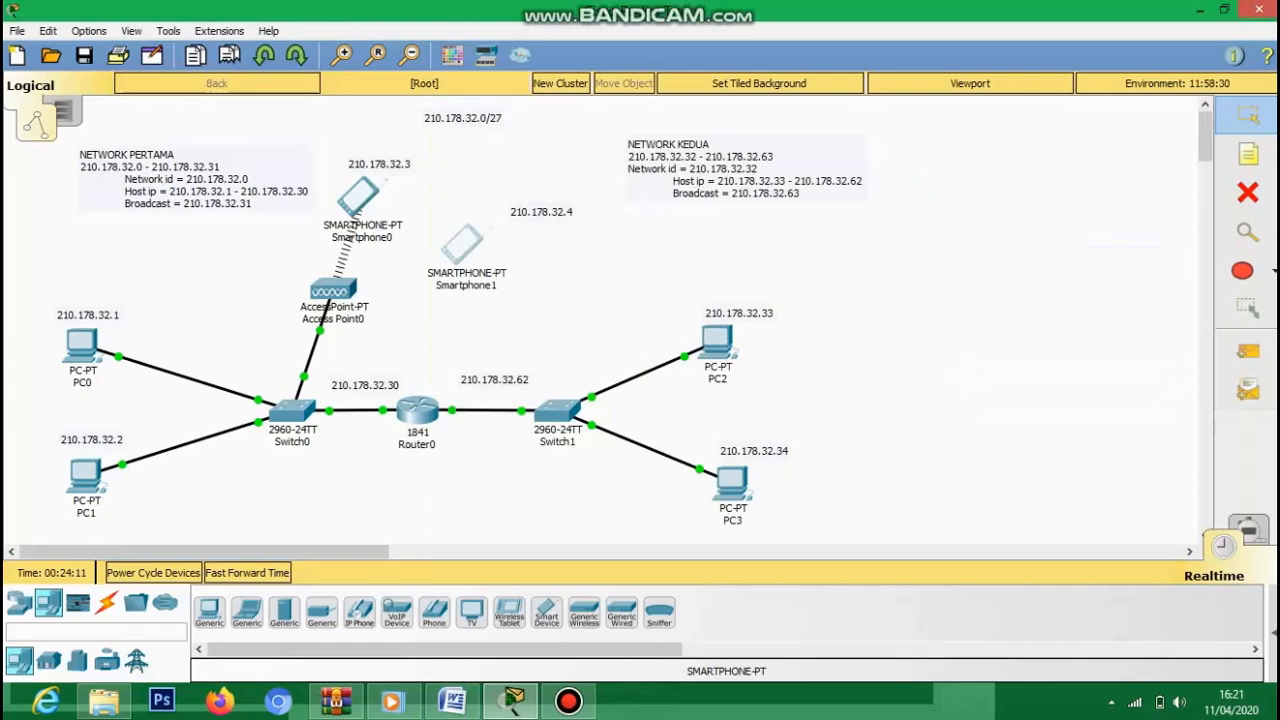
# - Move Smartphone1 next to its 210.178.32.4 label
pyautogui.moveTo(462, 244); pyautogui.dragTo(483, 230)
pyautogui.click(483, 230)
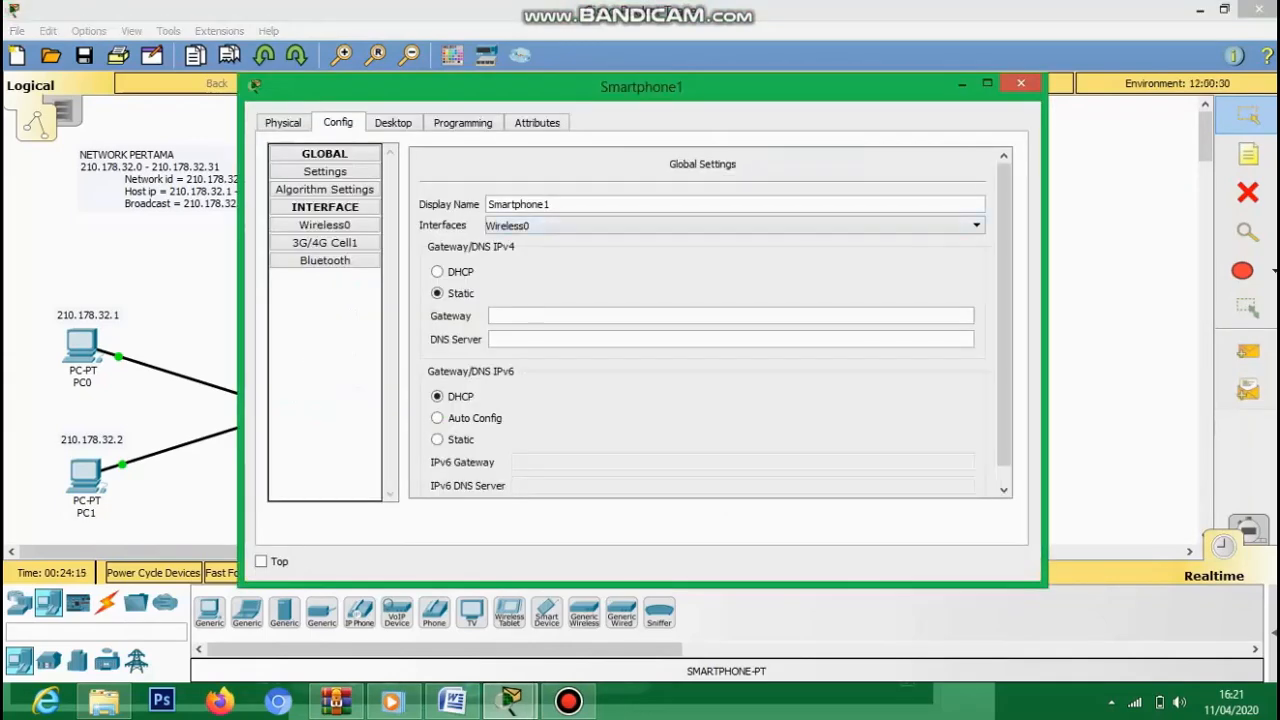
pyautogui.click(1020, 83)
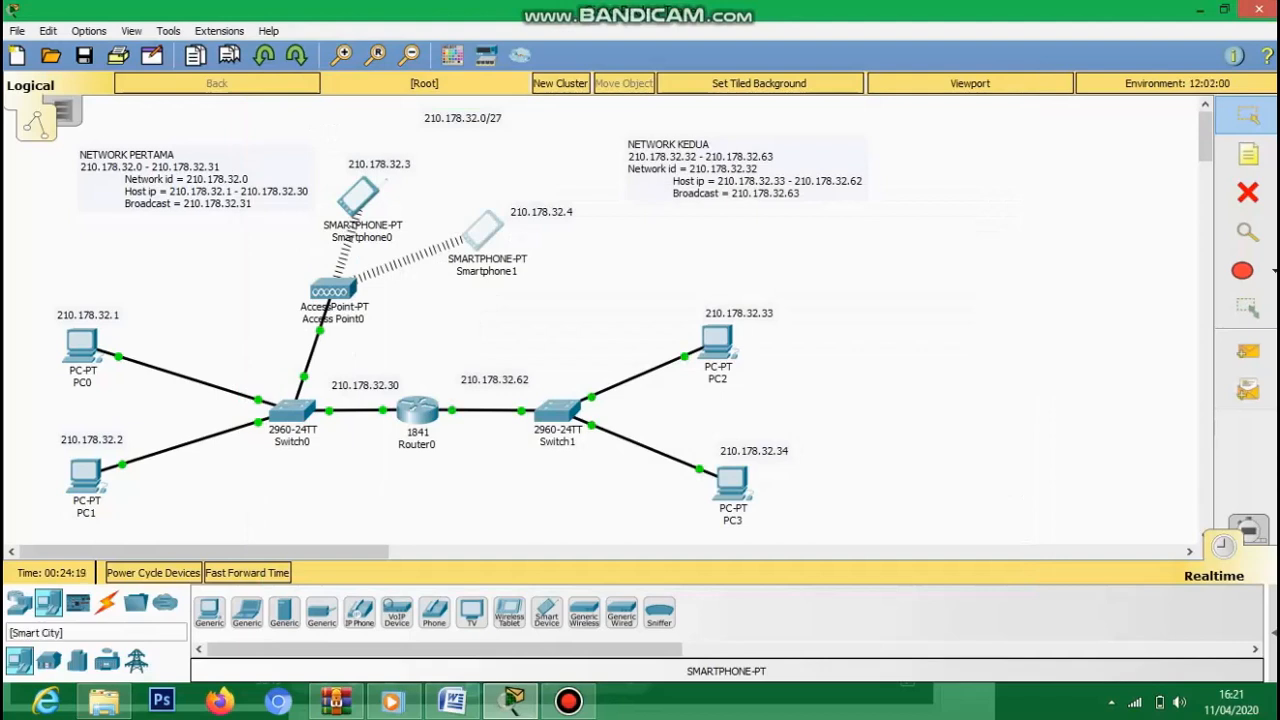
# - Place a server below Switch0 and cable it to Switch0
pyautogui.click(284, 612)
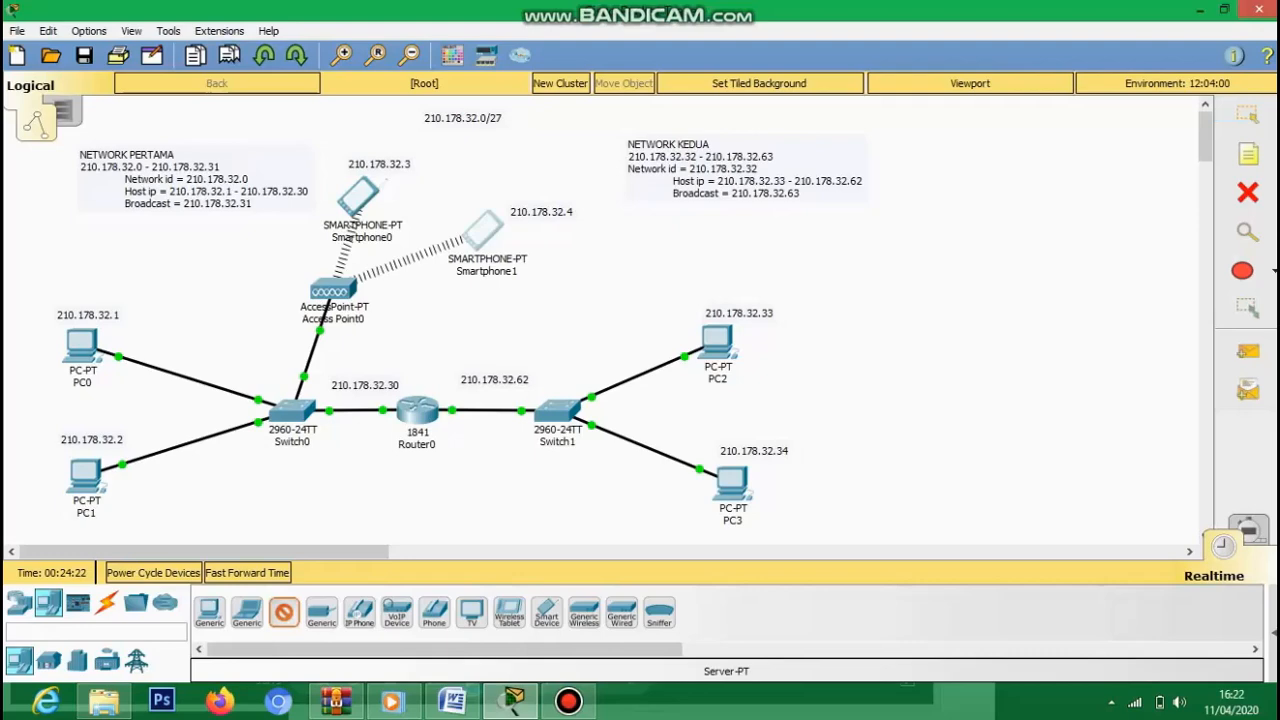
pyautogui.click(288, 525)
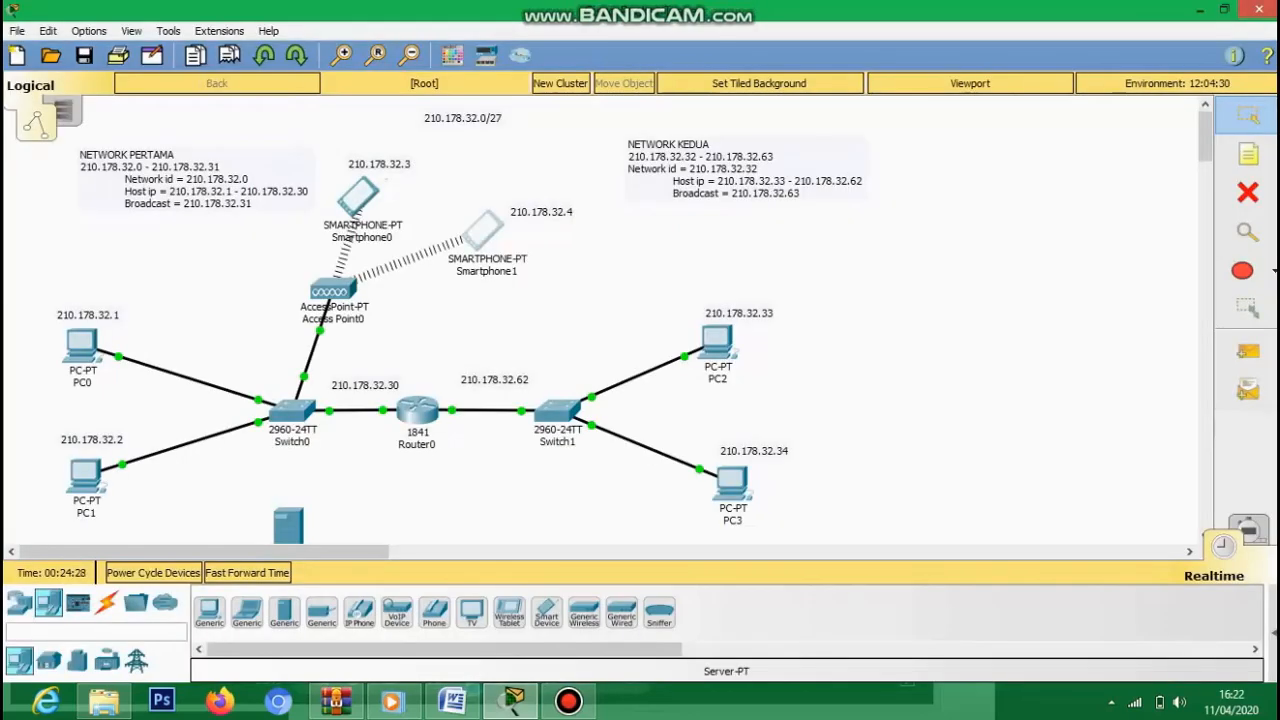
pyautogui.moveTo(1205, 137); pyautogui.dragTo(1205, 150)
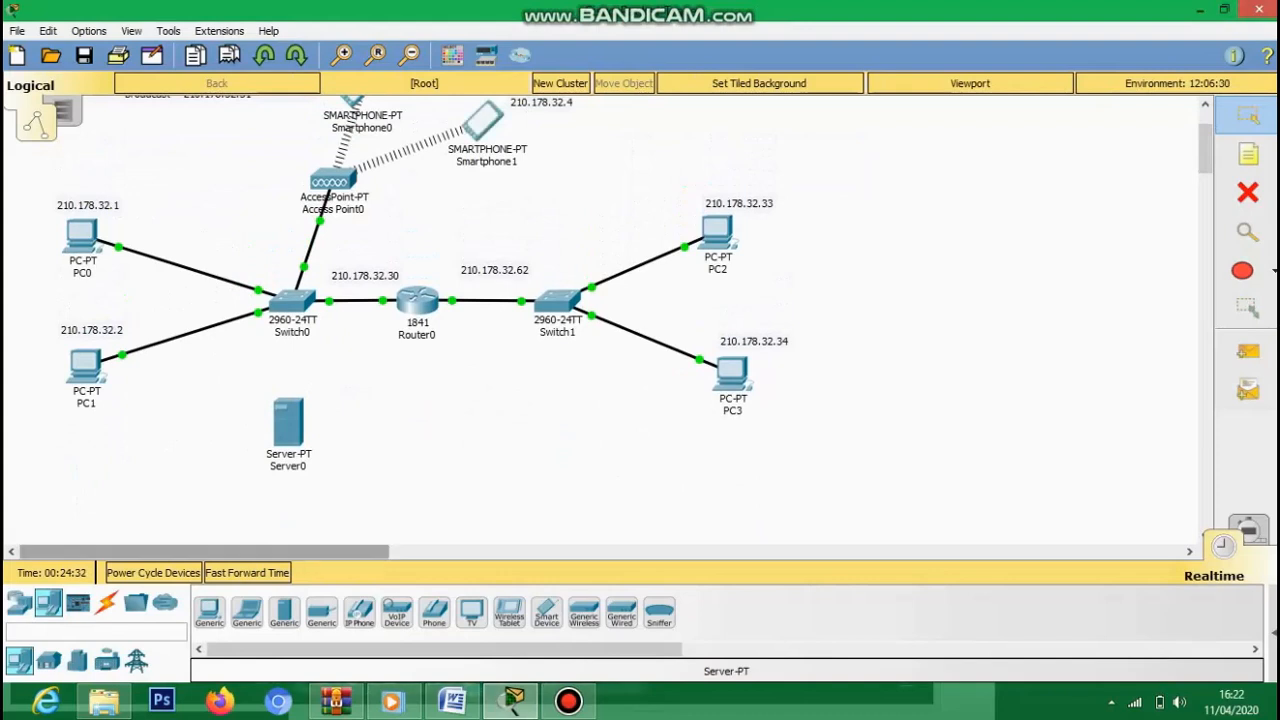
pyautogui.click(106, 602)
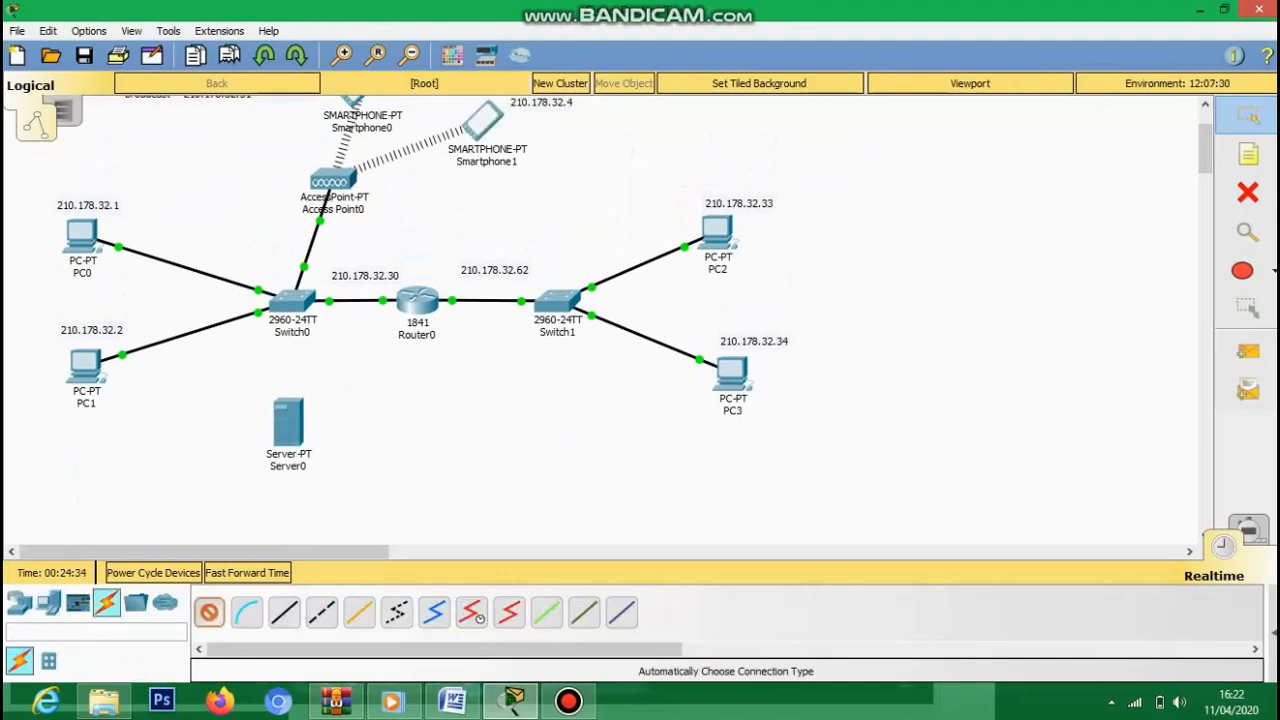
pyautogui.click(288, 420)
pyautogui.click(291, 303)
# - Look over Server0's Services and Desktop IP Configuration pages, then close its window
pyautogui.click(288, 420)
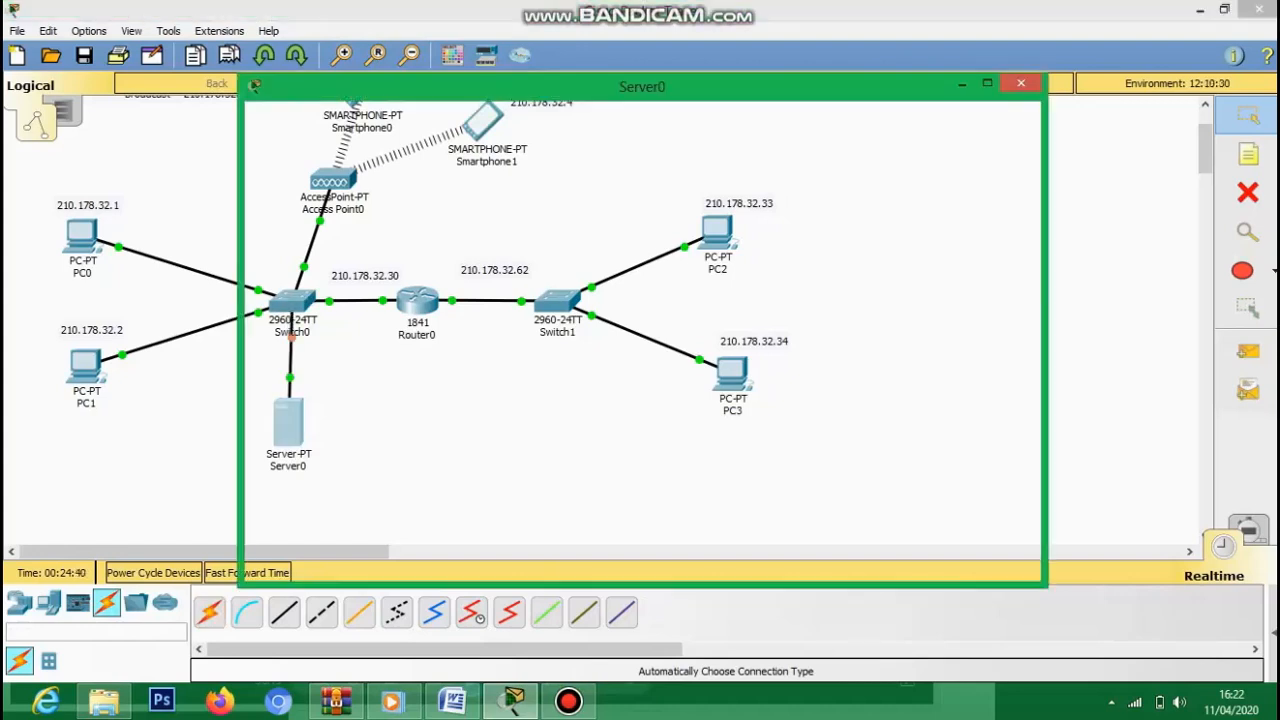
pyautogui.click(393, 123)
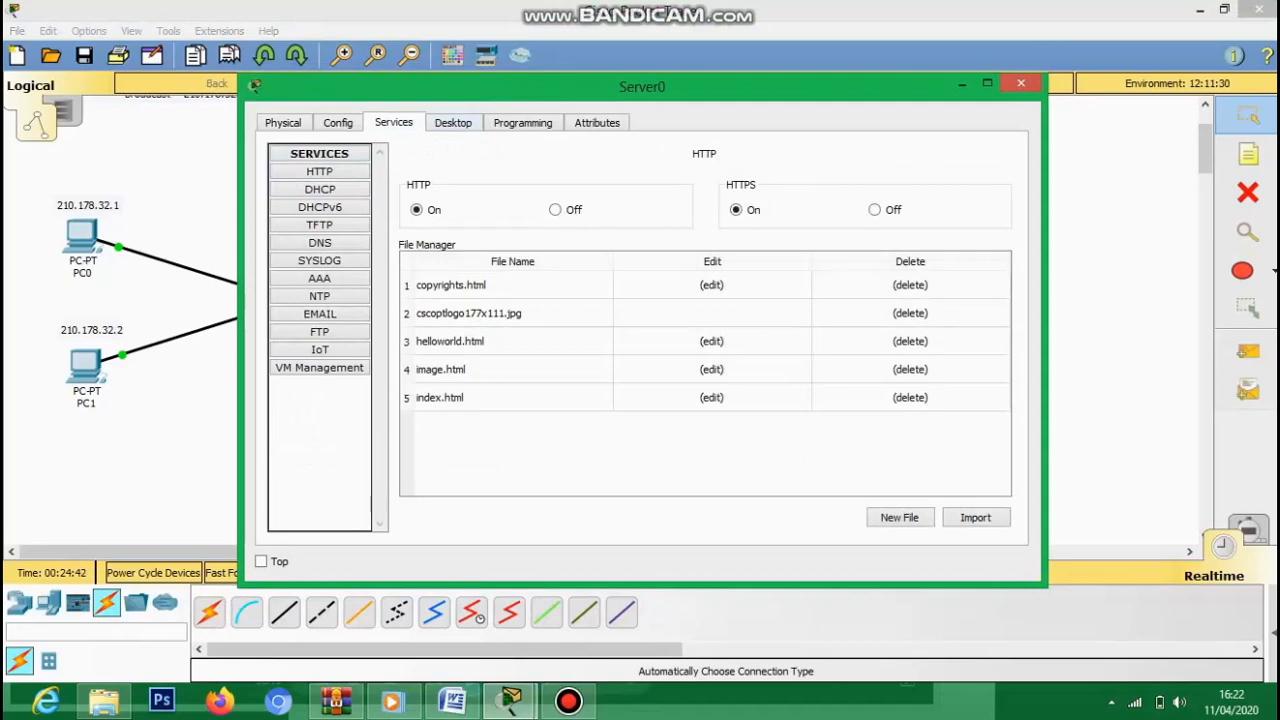
pyautogui.click(453, 123)
pyautogui.click(340, 195)
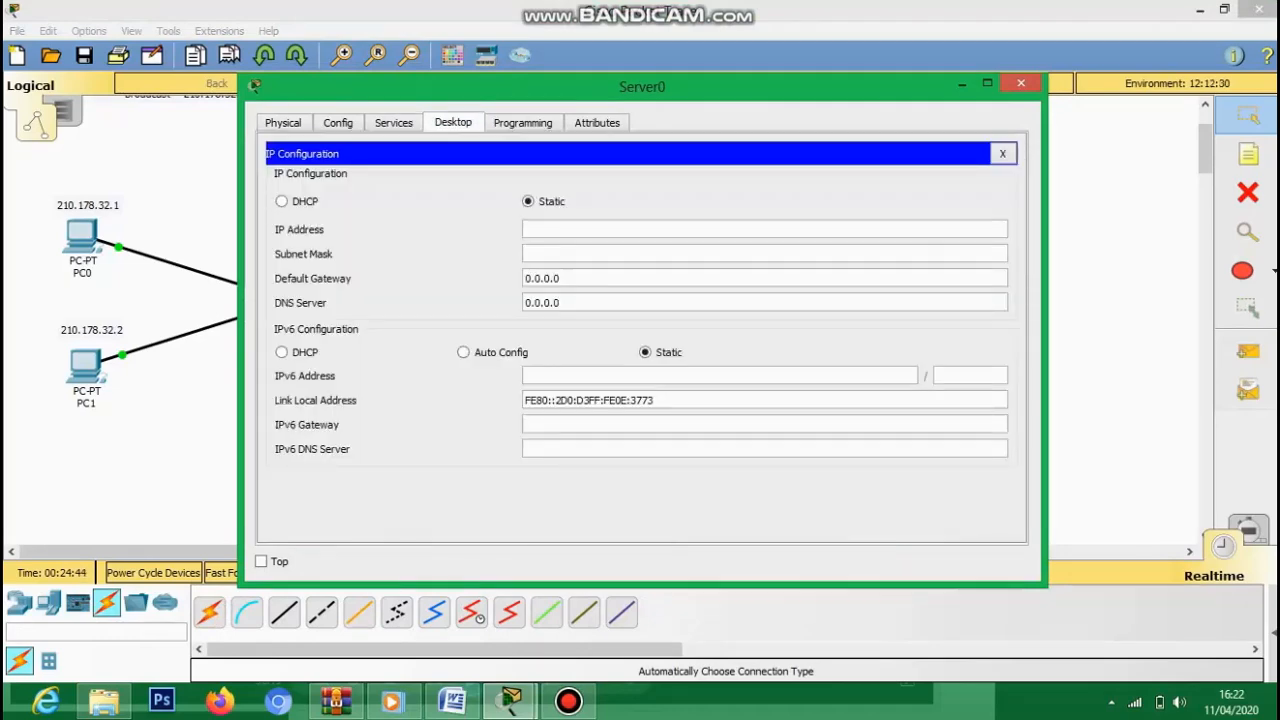
pyautogui.click(1021, 84)
# - Add a 210.178.32.5 note beside Server0
pyautogui.click(1248, 154)
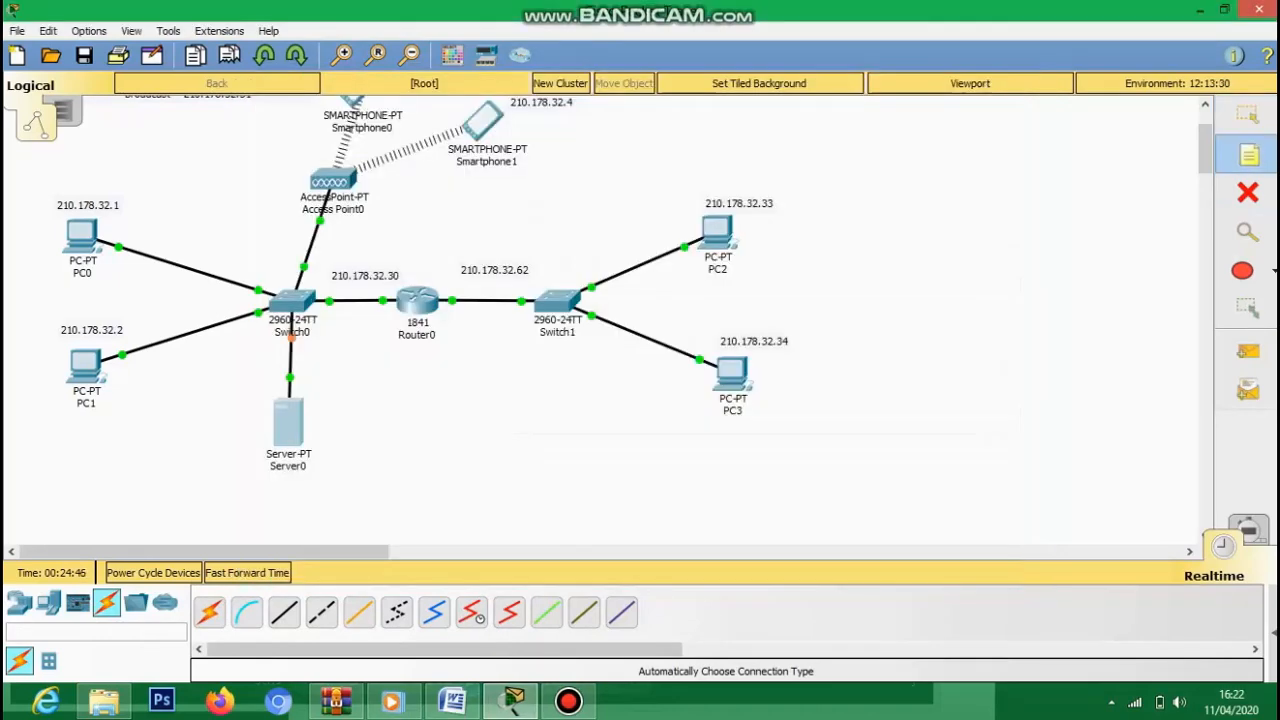
pyautogui.click(326, 446)
pyautogui.write('210')
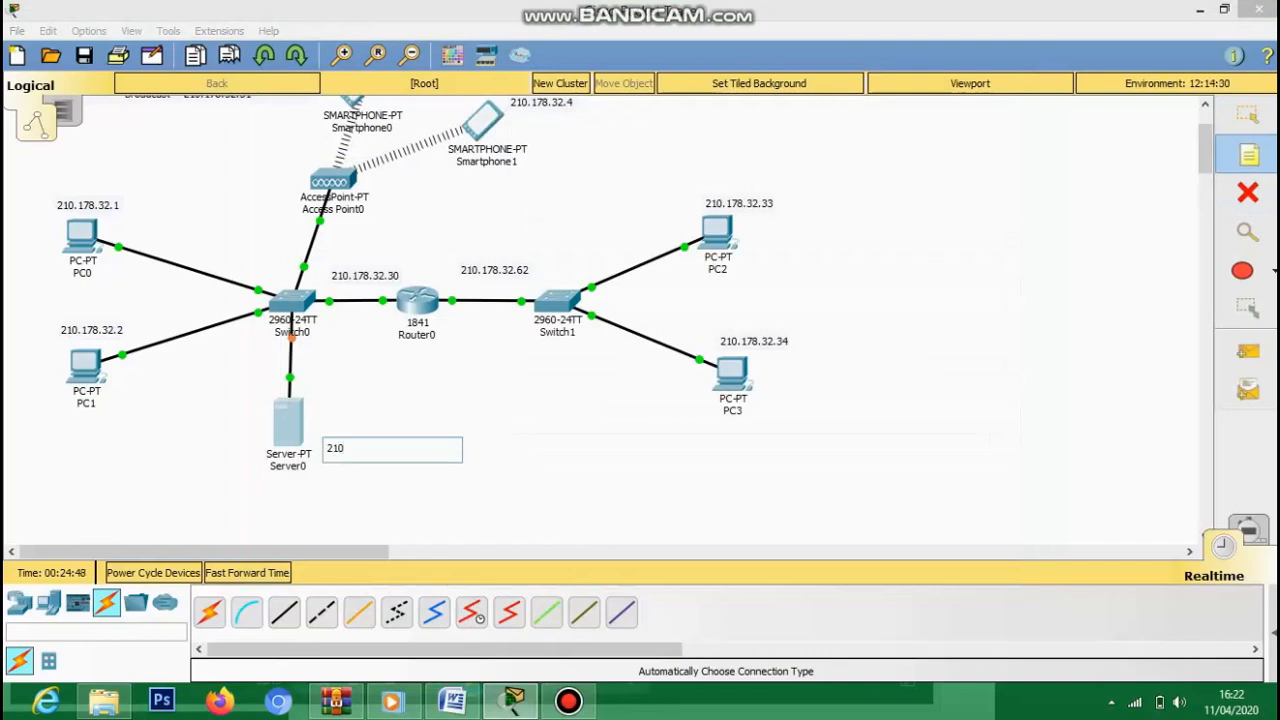
pyautogui.write('.178.32.5')
pyautogui.click(502, 428)
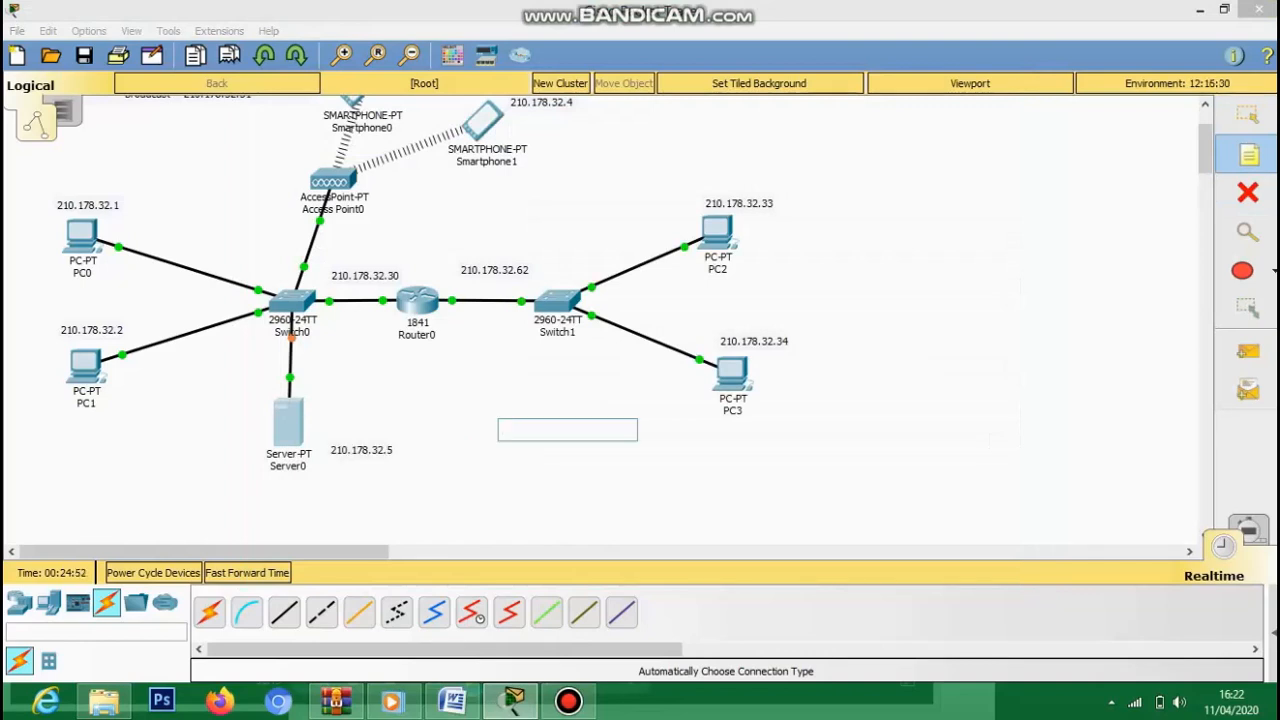
pyautogui.click(1248, 116)
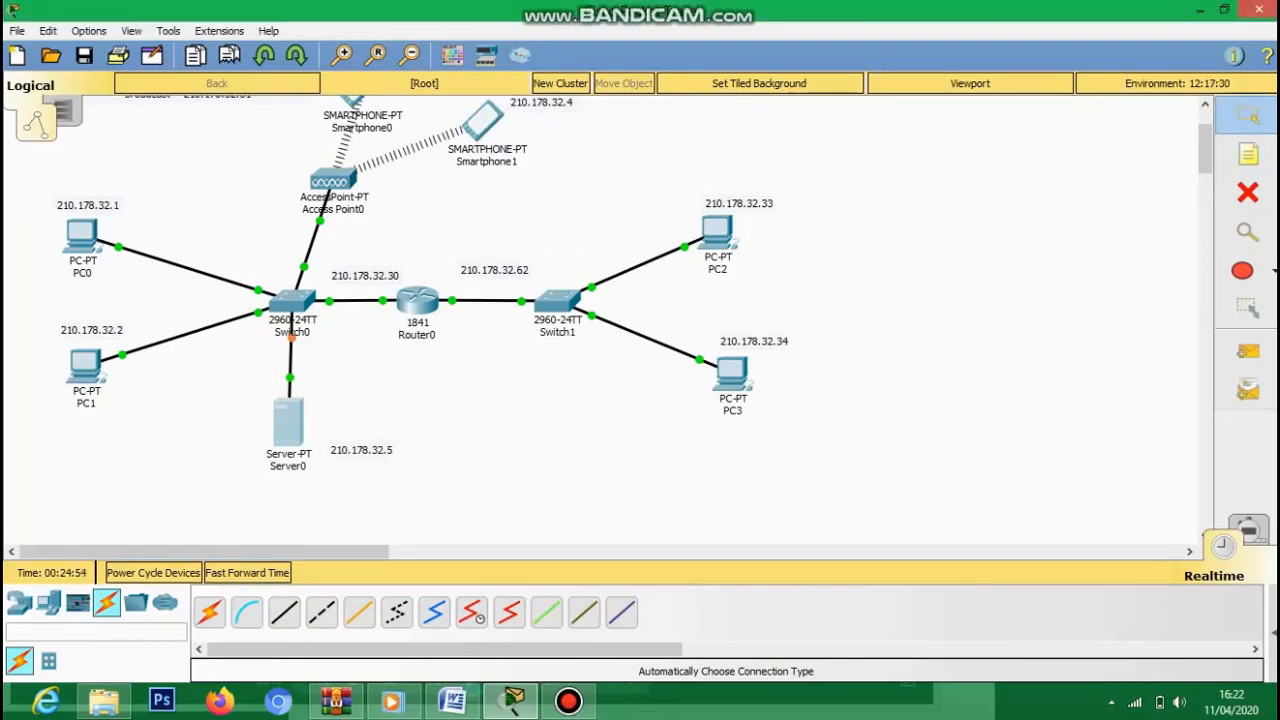
pyautogui.click(288, 423)
# - Enter Server0's IP 210.178.32.5, mask 255.255.255.224 and gateway 210.178.32.30
pyautogui.click(340, 196)
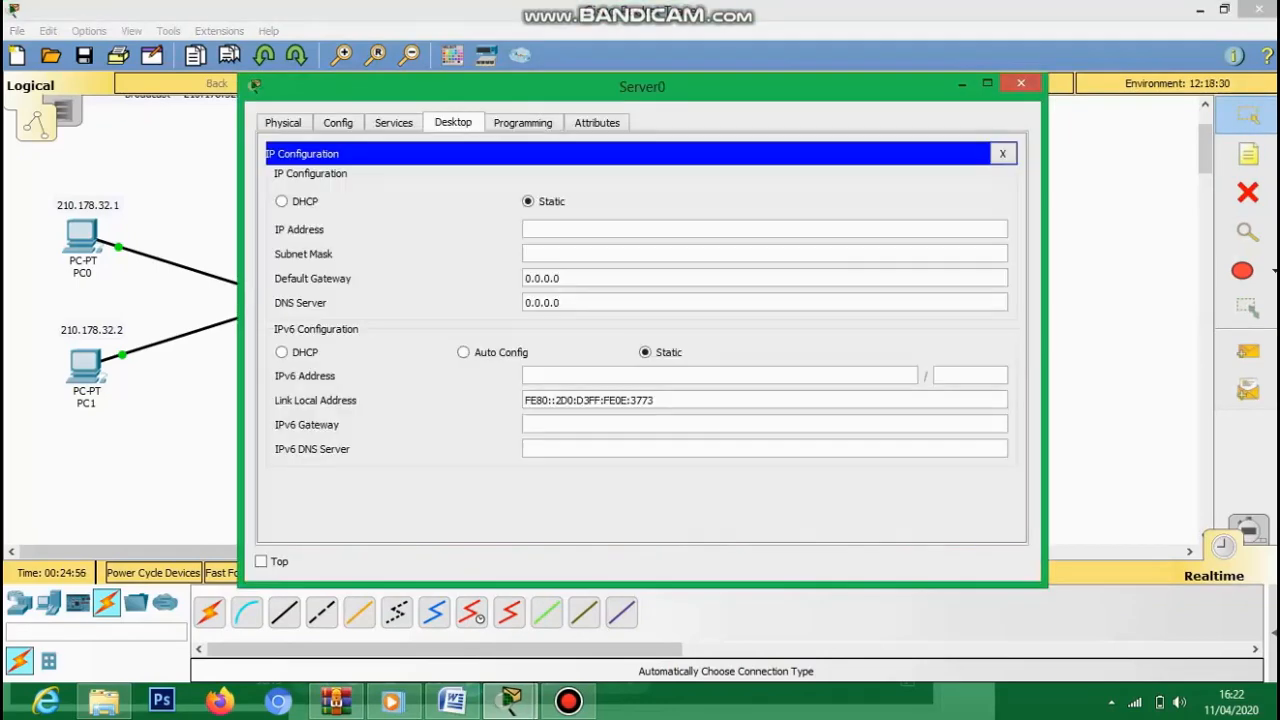
pyautogui.moveTo(560, 87); pyautogui.dragTo(832, 87)
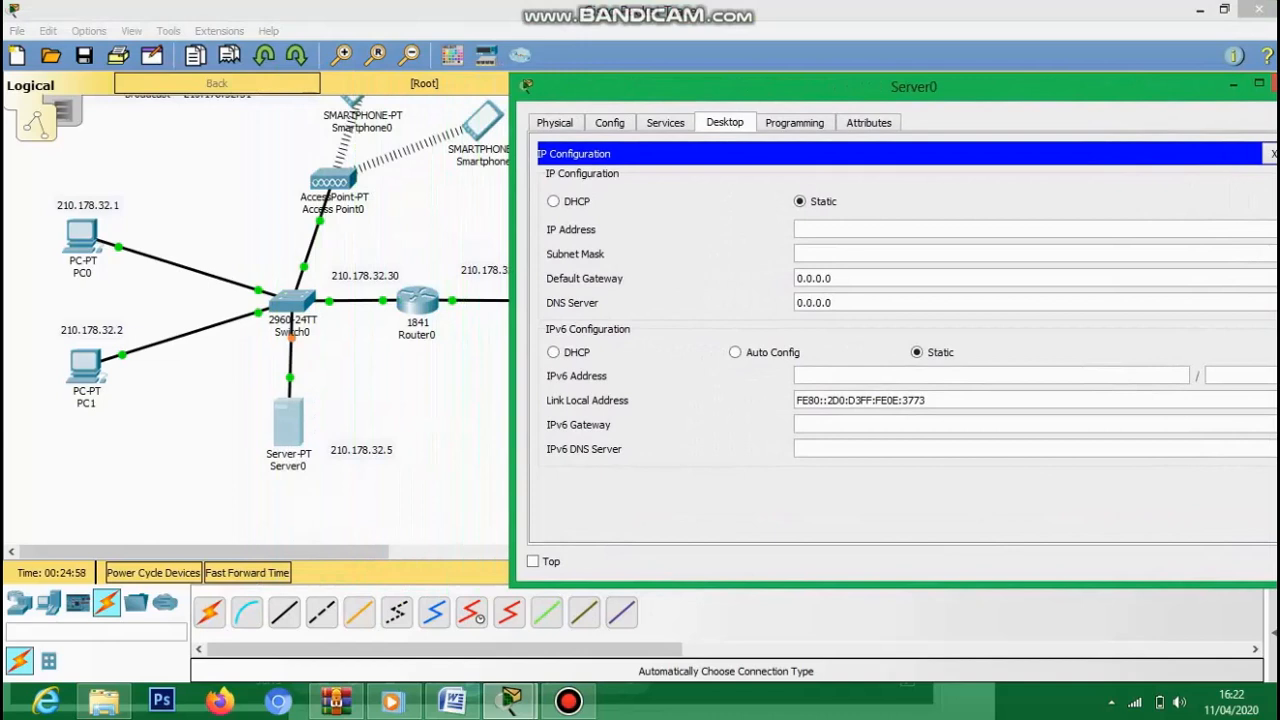
pyautogui.write('210.178.32.5')
pyautogui.click(845, 254)
pyautogui.press('BackSpace')
pyautogui.write('224')
pyautogui.click(832, 279)
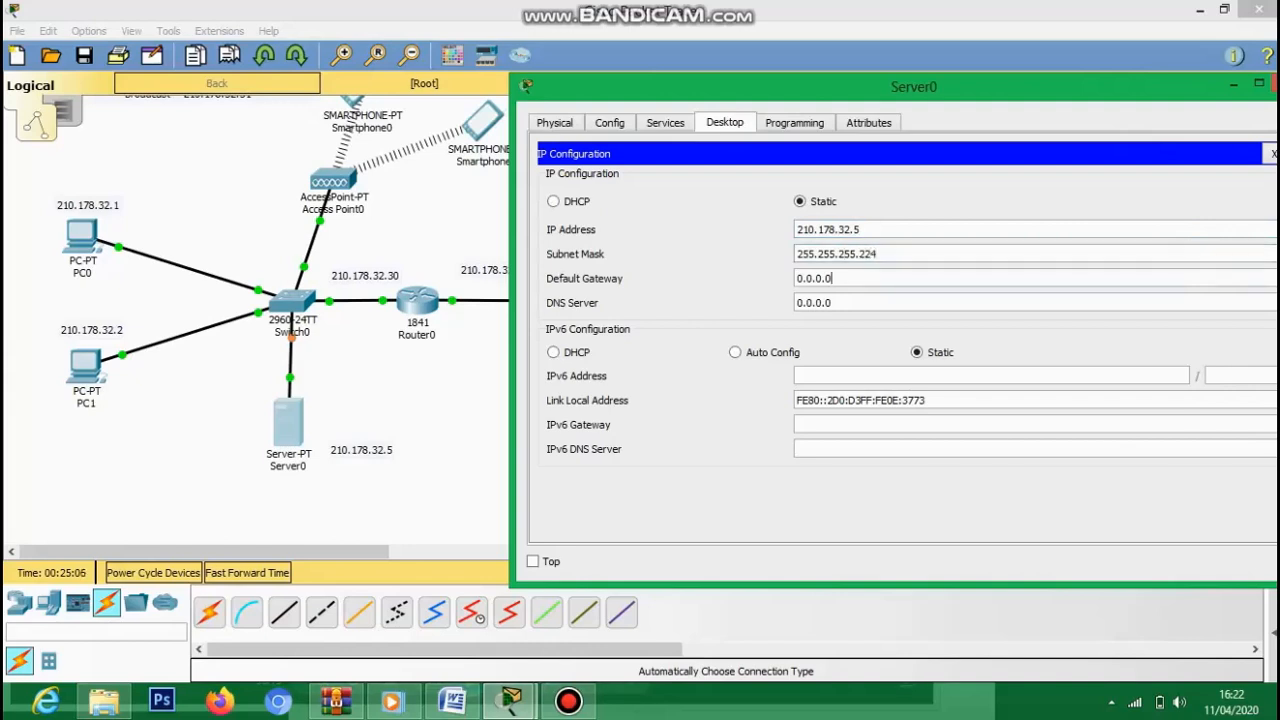
pyautogui.moveTo(833, 279); pyautogui.dragTo(799, 279)
pyautogui.write('210.')
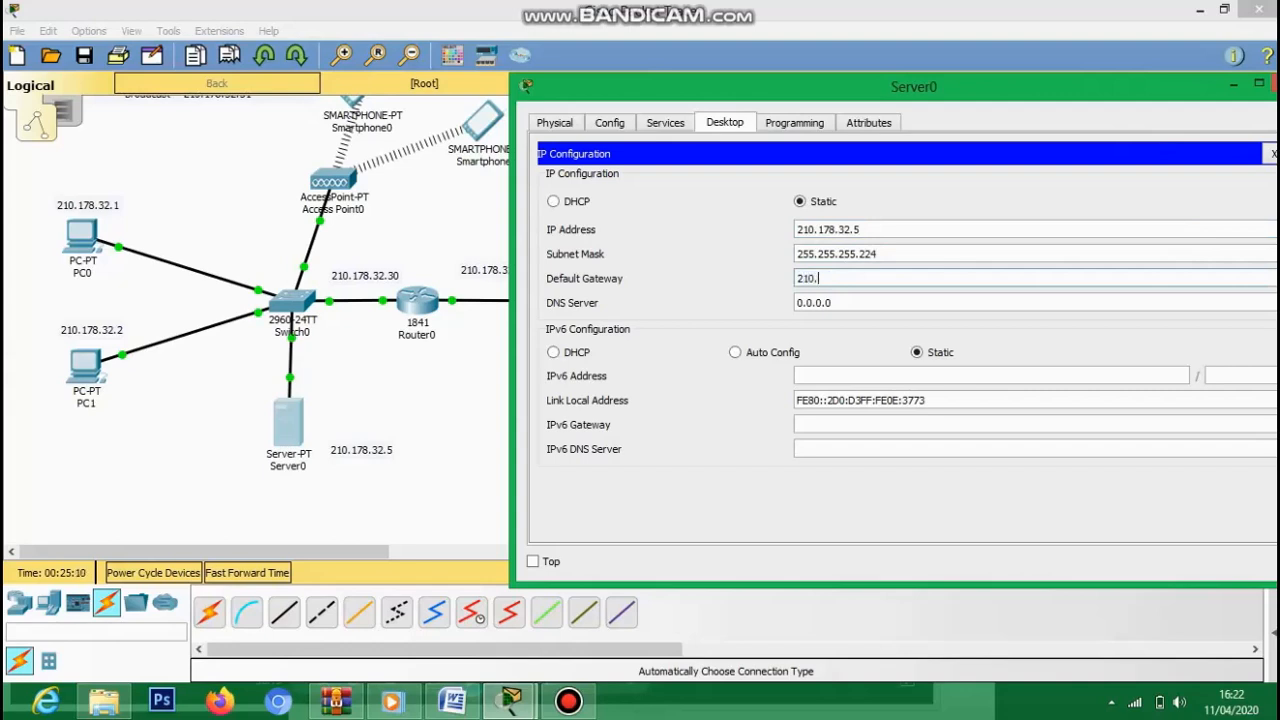
pyautogui.write('178.32.30')
# - Check Server0's services and FastEthernet0 address settings in Config
pyautogui.click(665, 123)
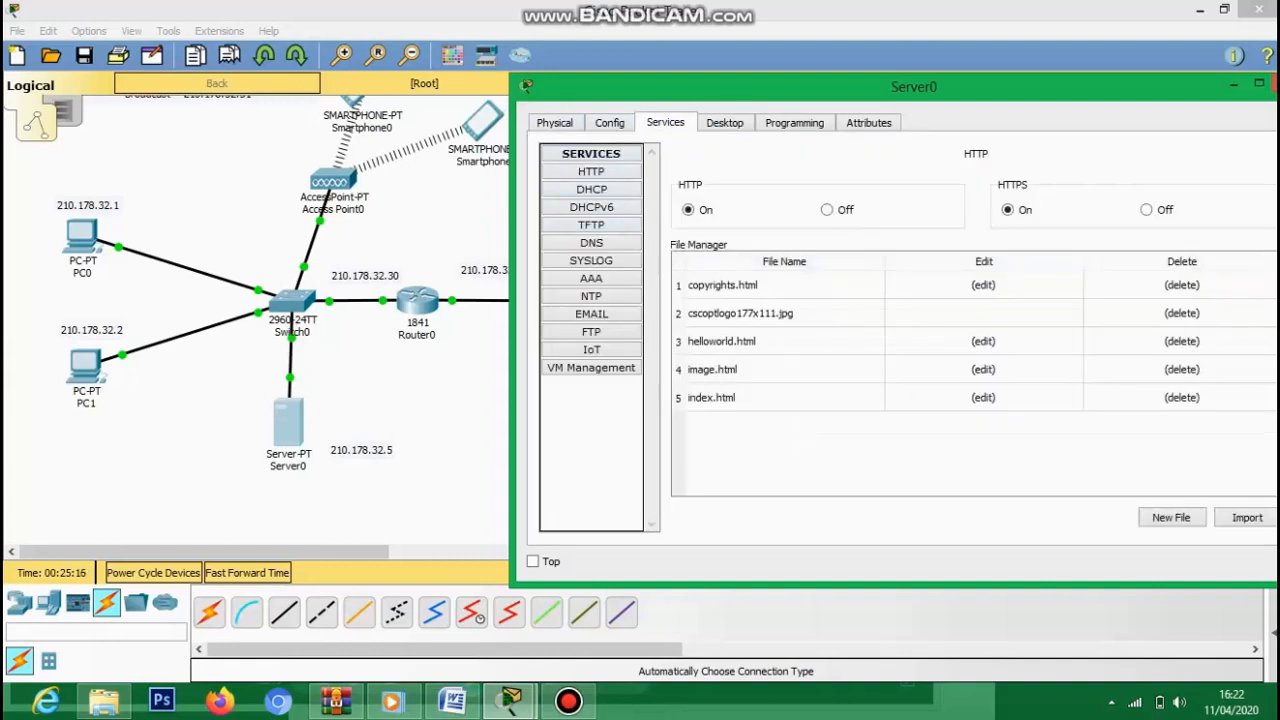
pyautogui.click(610, 123)
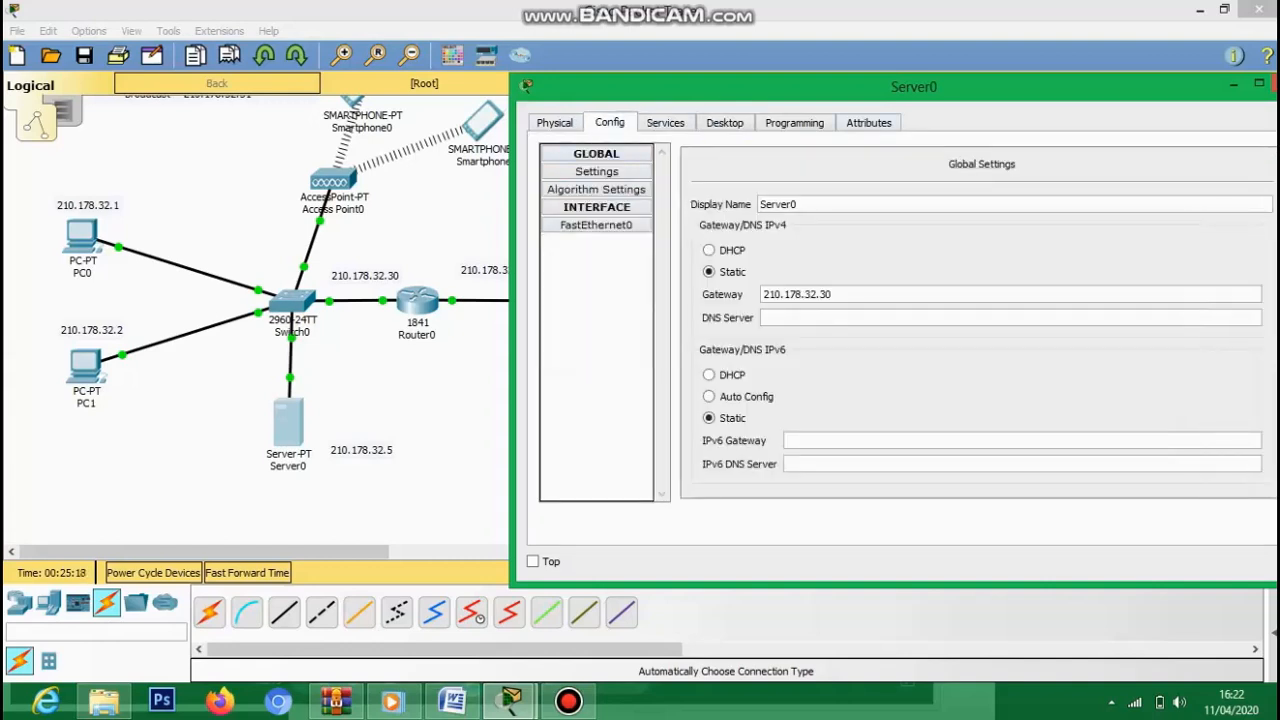
pyautogui.click(597, 207)
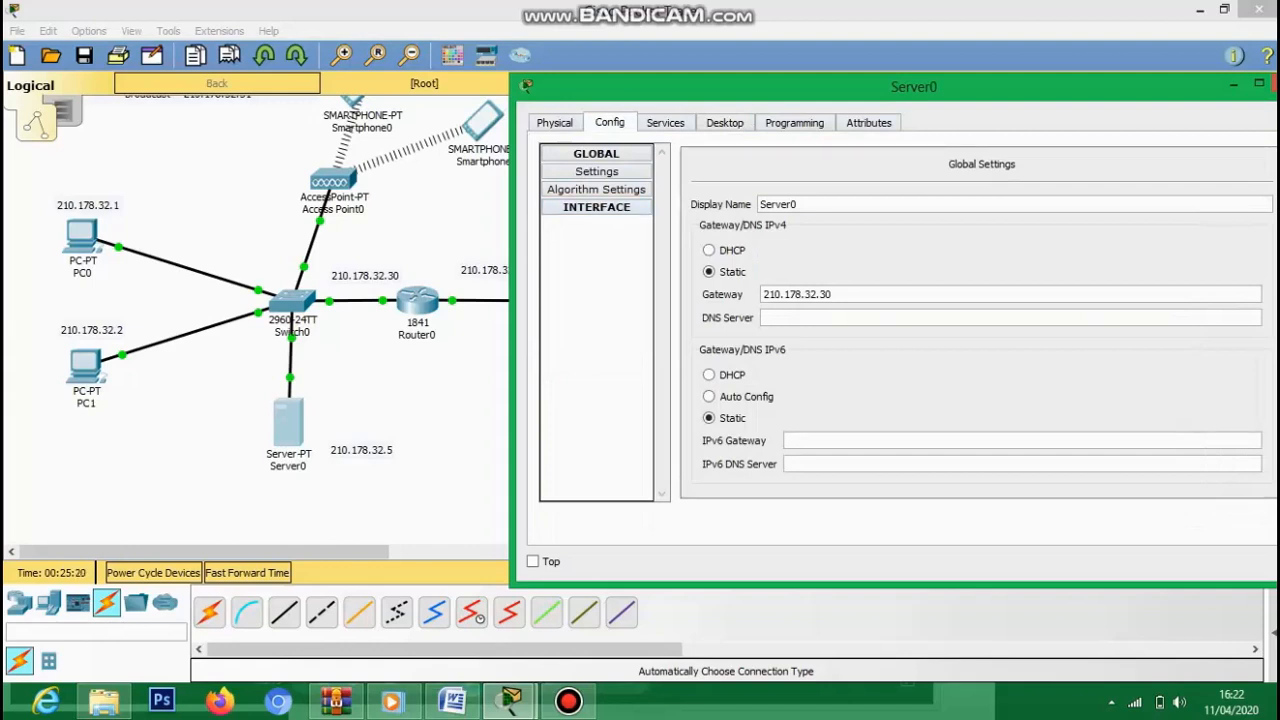
pyautogui.click(640, 208)
pyautogui.click(596, 225)
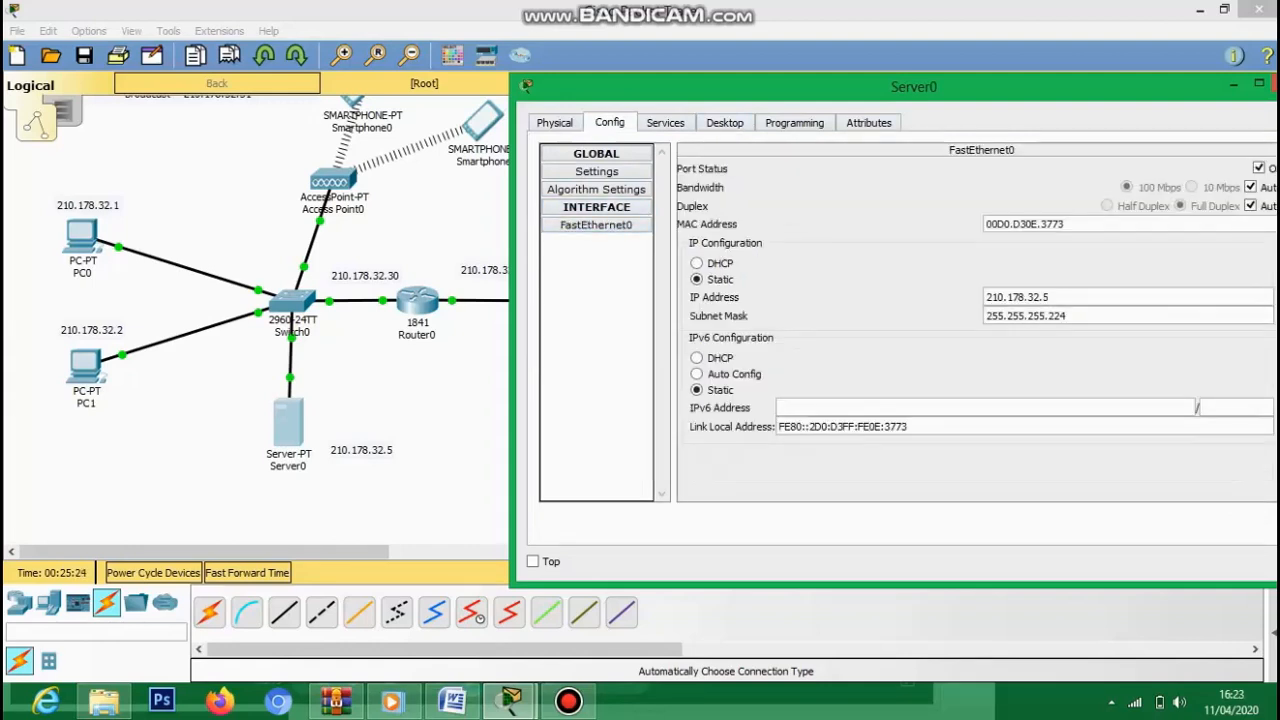
pyautogui.click(665, 122)
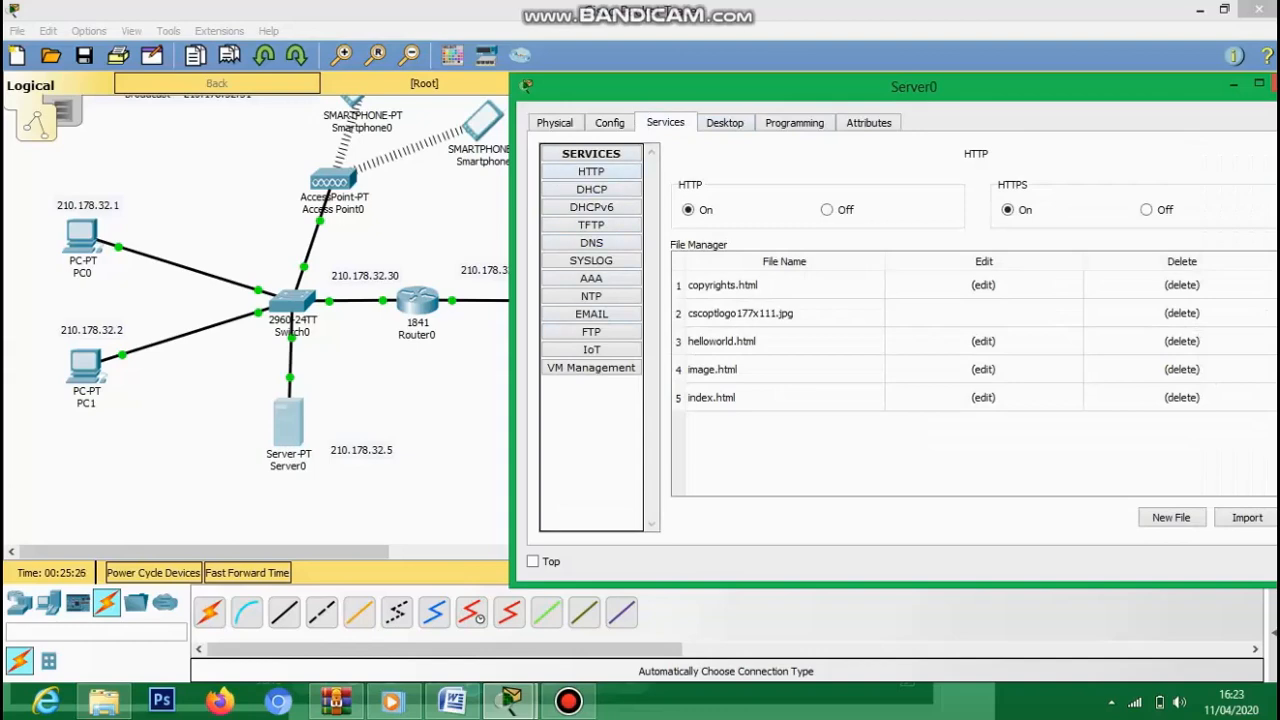
# - Re-verify FastEthernet0's address and mask on Server0, then close its window
pyautogui.moveTo(780, 87); pyautogui.dragTo(680, 91)
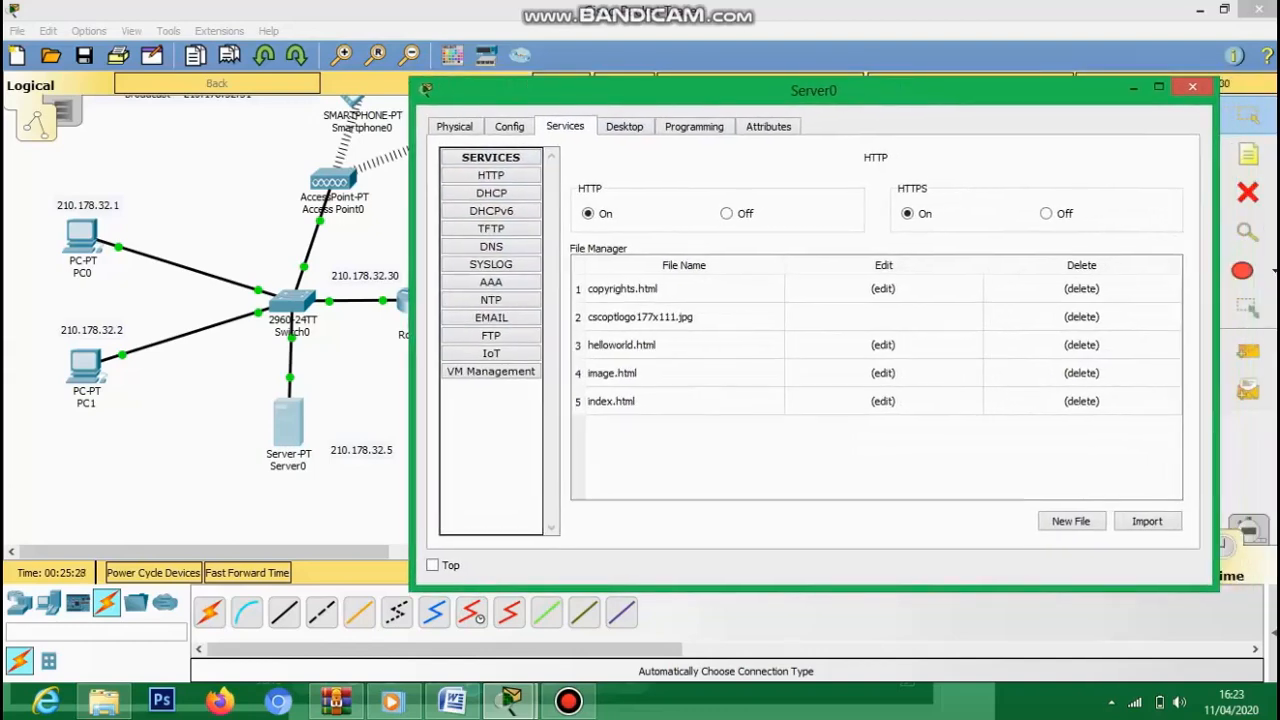
pyautogui.click(455, 127)
pyautogui.click(509, 127)
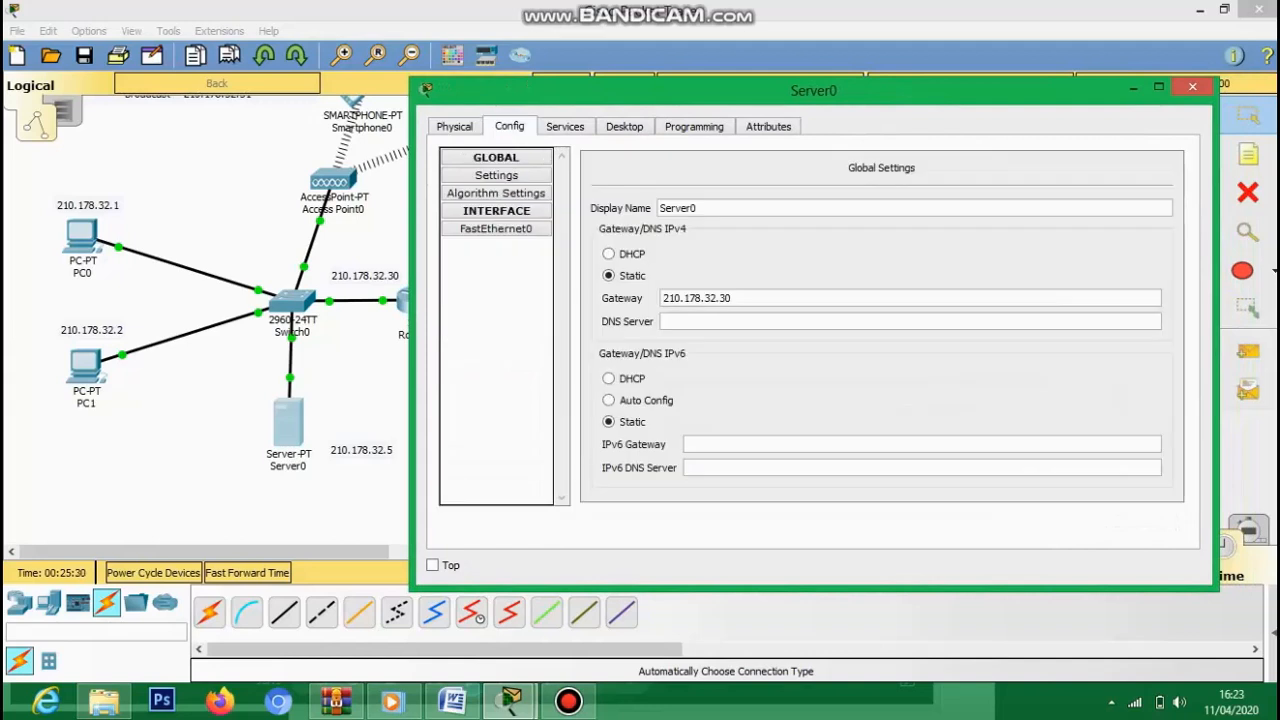
pyautogui.click(496, 158)
pyautogui.click(496, 158)
pyautogui.click(496, 193)
pyautogui.click(496, 175)
pyautogui.click(496, 229)
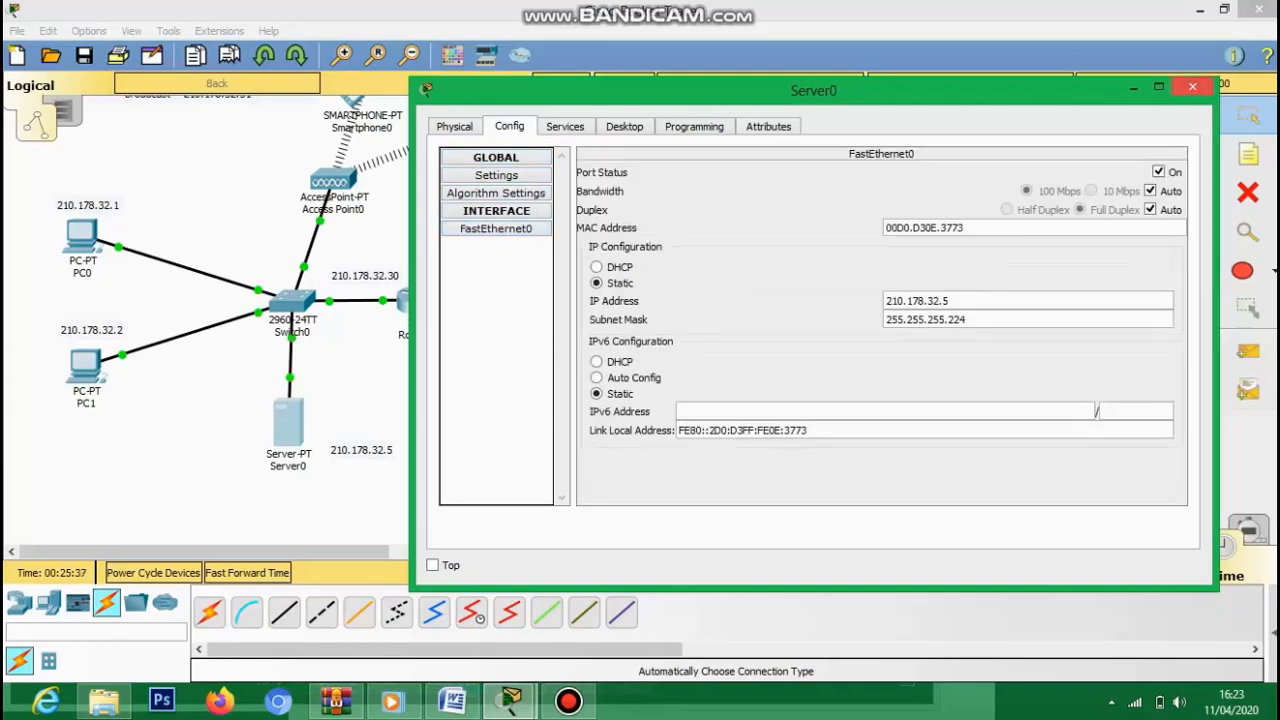
pyautogui.click(1192, 87)
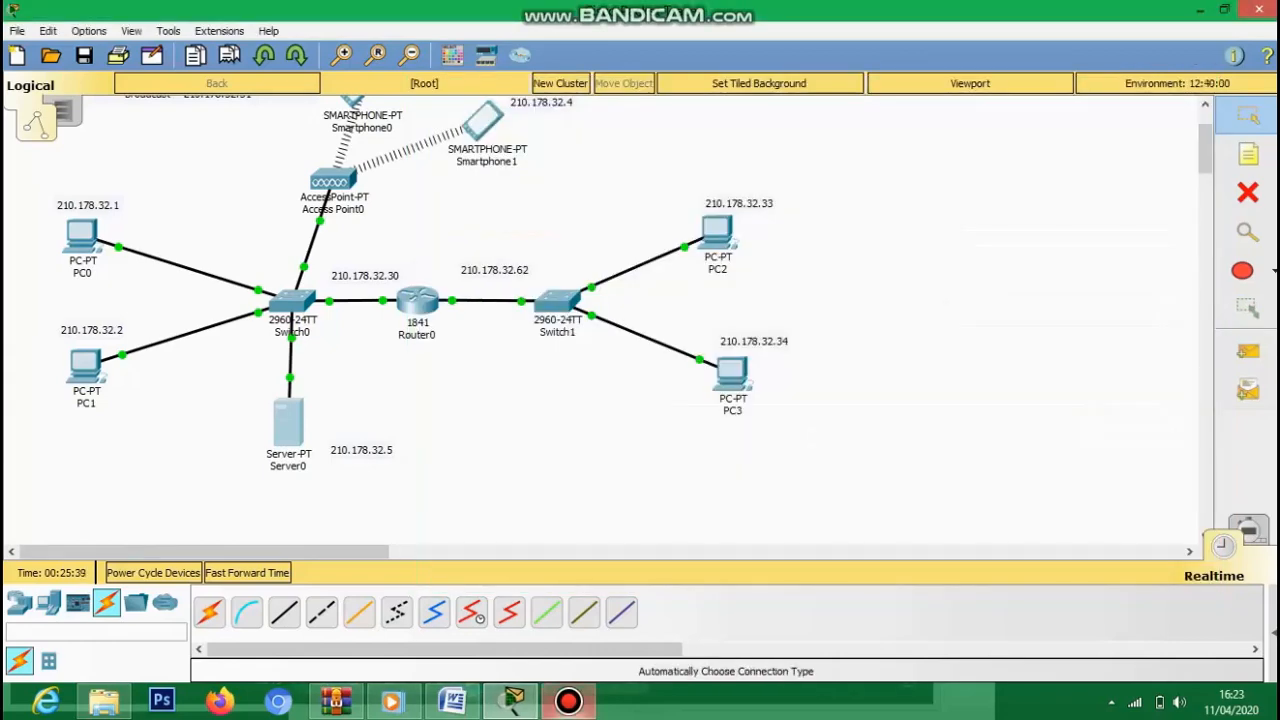